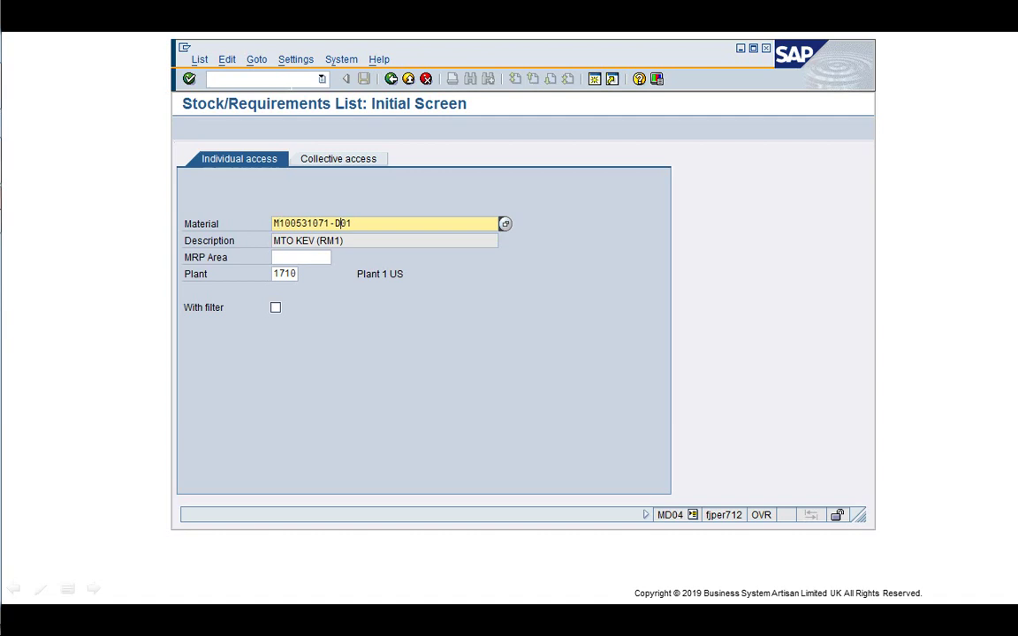
- Display the stock/requirements list for material M100531071-A01 in plant 1710
{"action": "key", "text": "BackSpace"}
{"action": "key", "text": "BackSpace"}
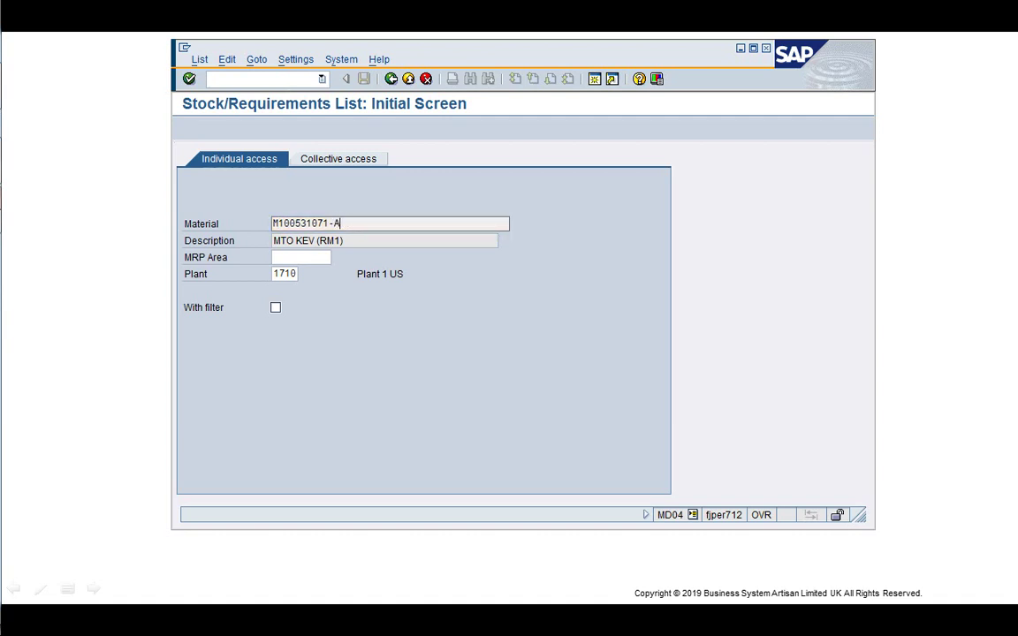
{"action": "key", "text": "Return"}
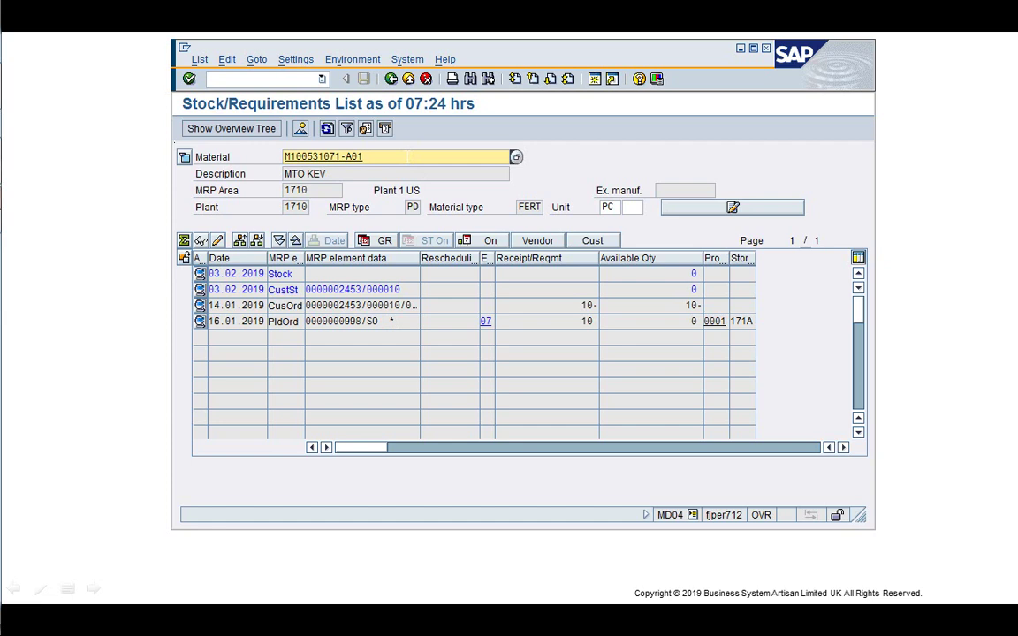
- Switch the stock/requirements list to the semi-finished material M100531071-B01
{"action": "key", "text": "BackSpace"}
{"action": "key", "text": "BackSpace"}
{"action": "key", "text": "BackSpace"}
{"action": "type", "text": "B"}
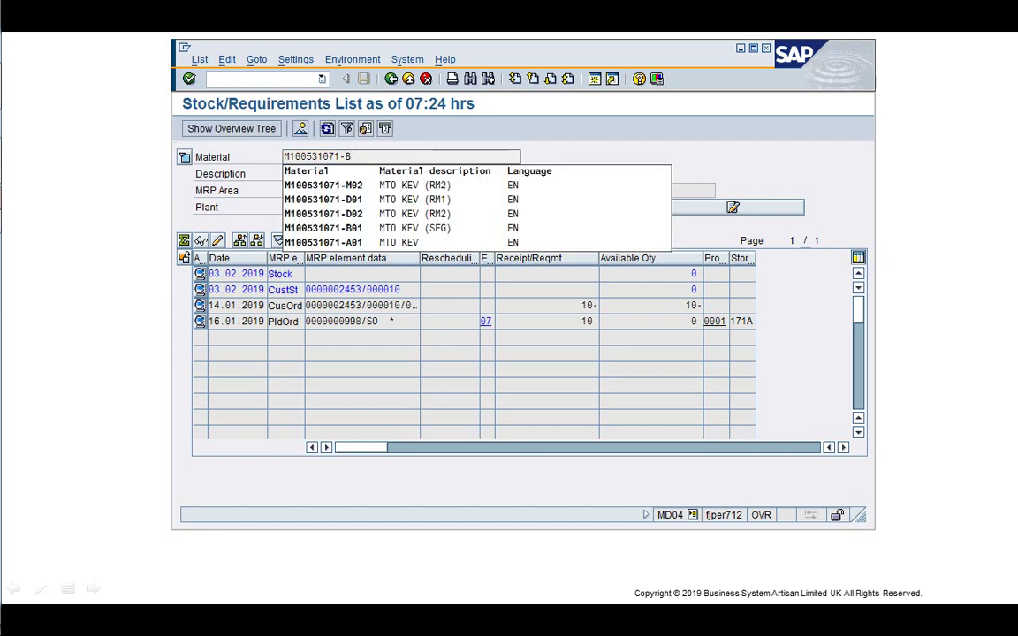
{"action": "type", "text": "01"}
{"action": "key", "text": "Return"}
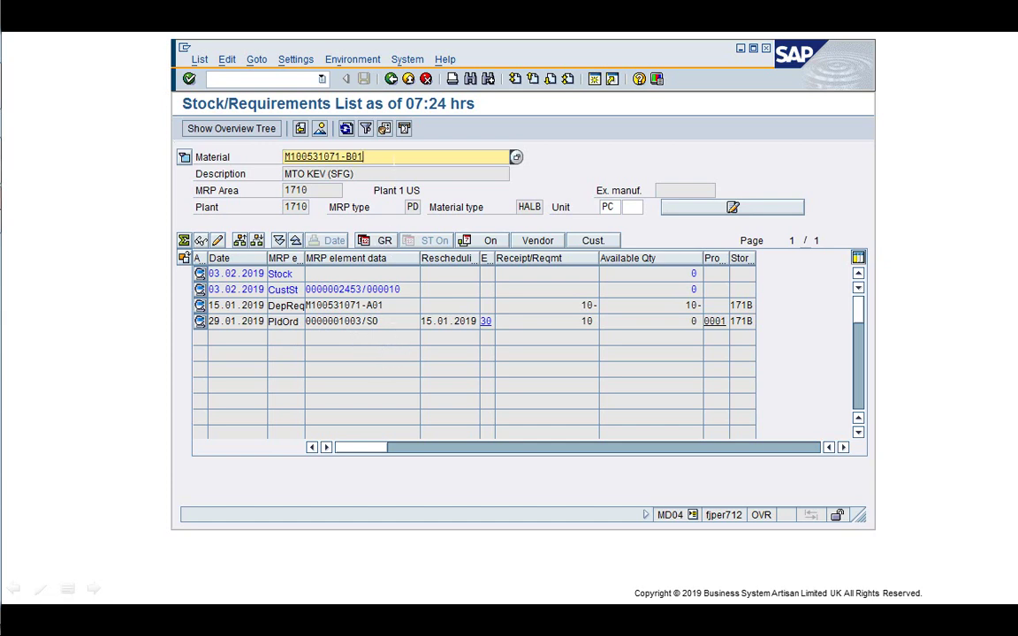
- Switch the stock/requirements list to the raw material M100531071-D01
{"action": "key", "text": "BackSpace"}
{"action": "key", "text": "BackSpace"}
{"action": "key", "text": "BackSpace"}
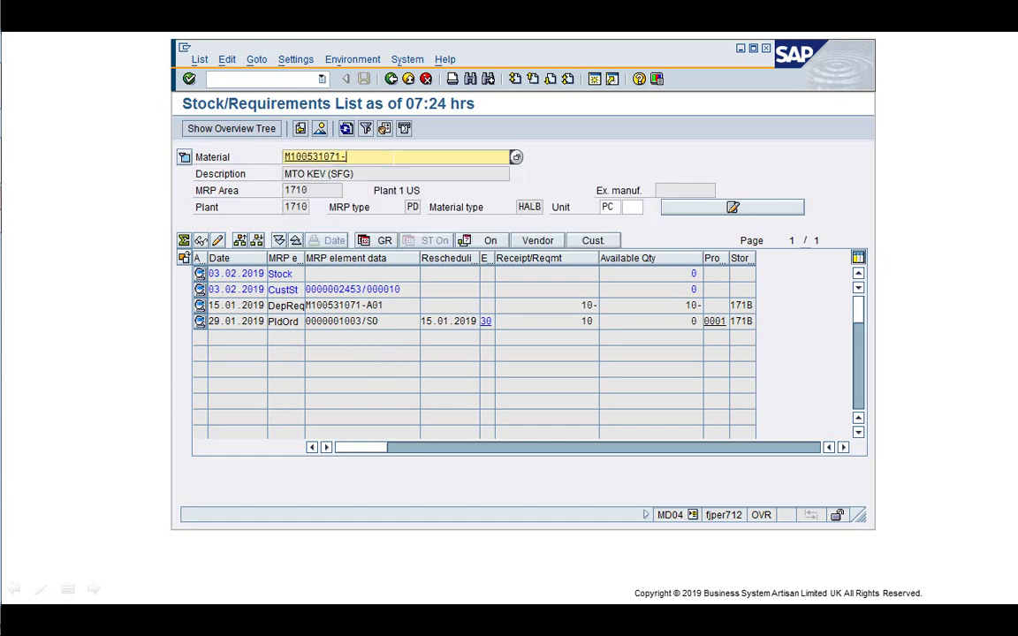
{"action": "type", "text": "D01"}
{"action": "key", "text": "Return"}
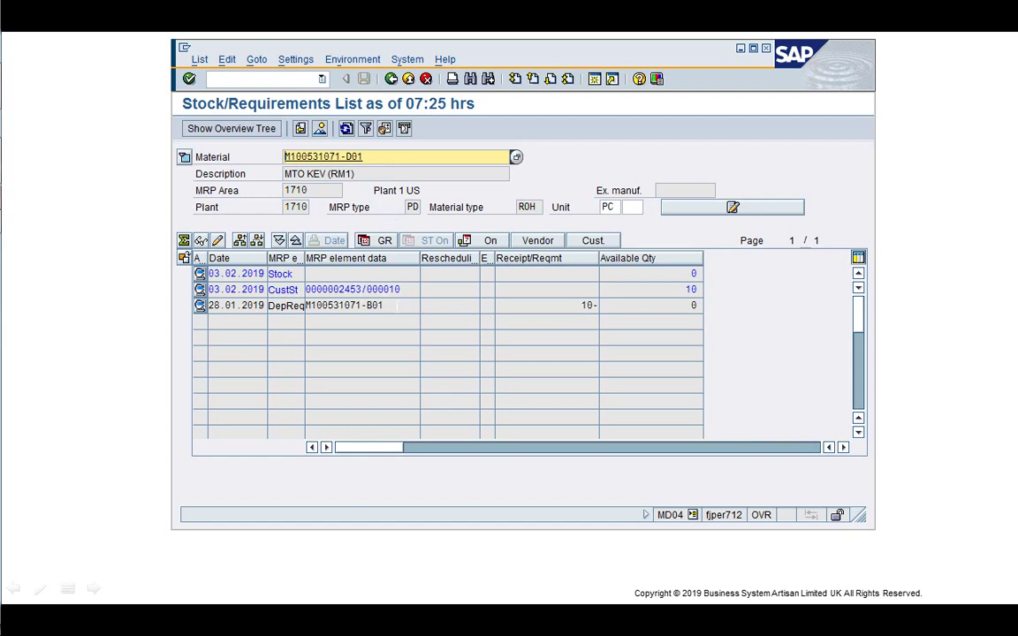
- Refresh the list and examine the plant stock, customer stock and dependent requirement rows with their quantities
{"action": "left_click", "coordinate": [348, 131]}
{"action": "left_click", "coordinate": [292, 274]}
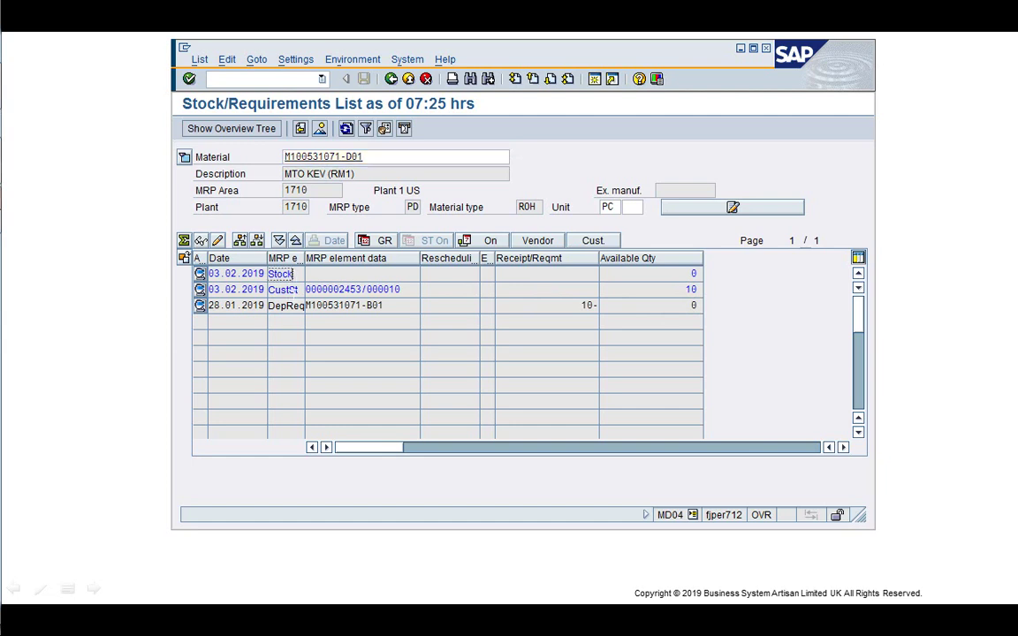
{"action": "key", "text": "Down"}
{"action": "left_click", "coordinate": [688, 291]}
{"action": "left_click", "coordinate": [587, 305]}
{"action": "left_click", "coordinate": [611, 309]}
- Open a new session and expand the Logistics and Materials Management folders of the SAP Menu
{"action": "left_click", "coordinate": [594, 81]}
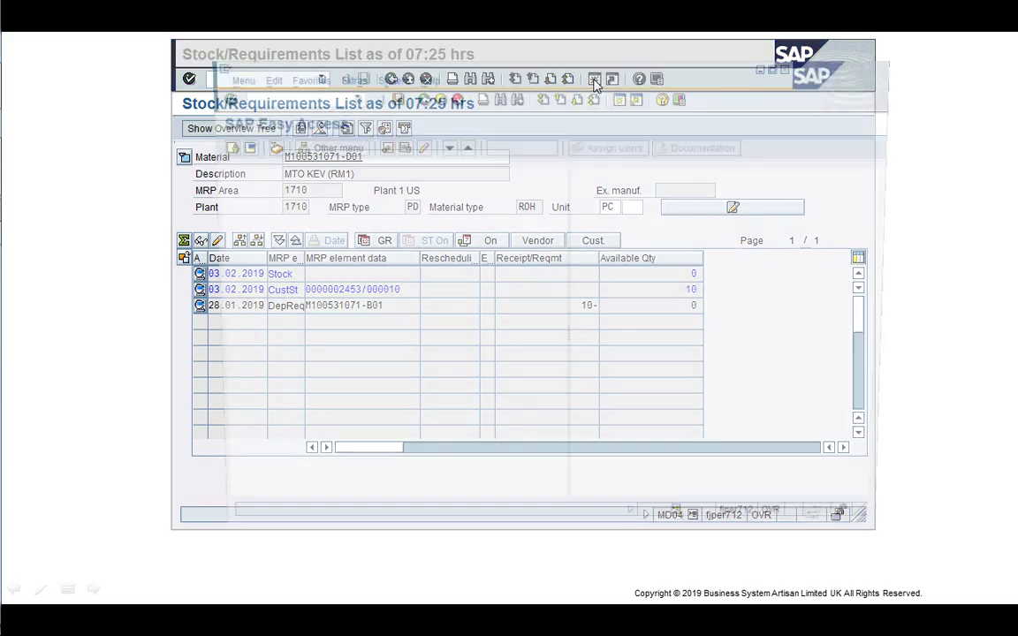
{"action": "left_click", "coordinate": [212, 174]}
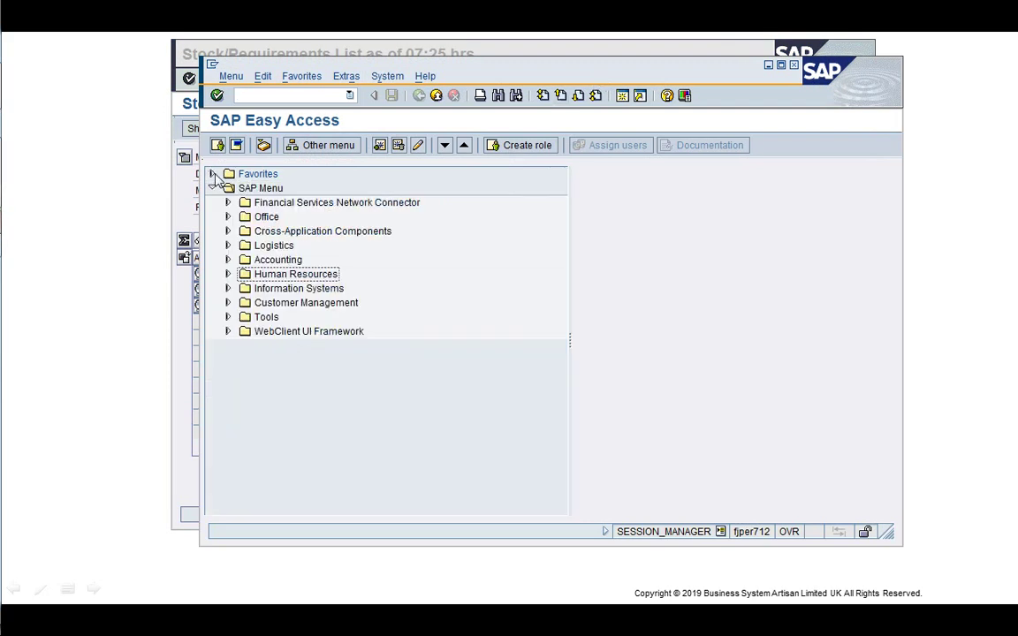
{"action": "left_click", "coordinate": [291, 96]}
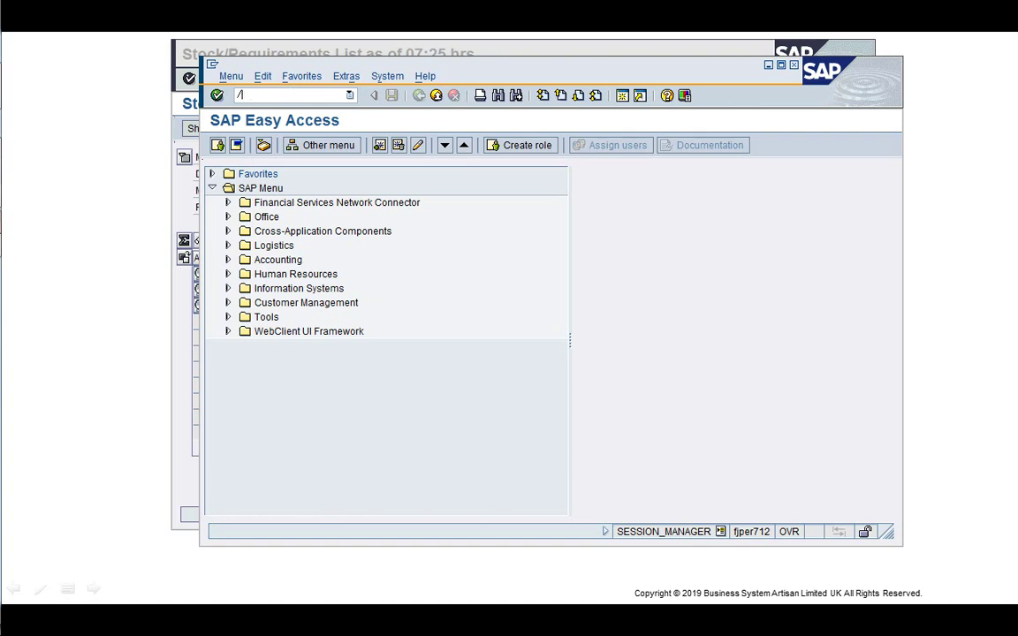
{"action": "double_click", "coordinate": [274, 246]}
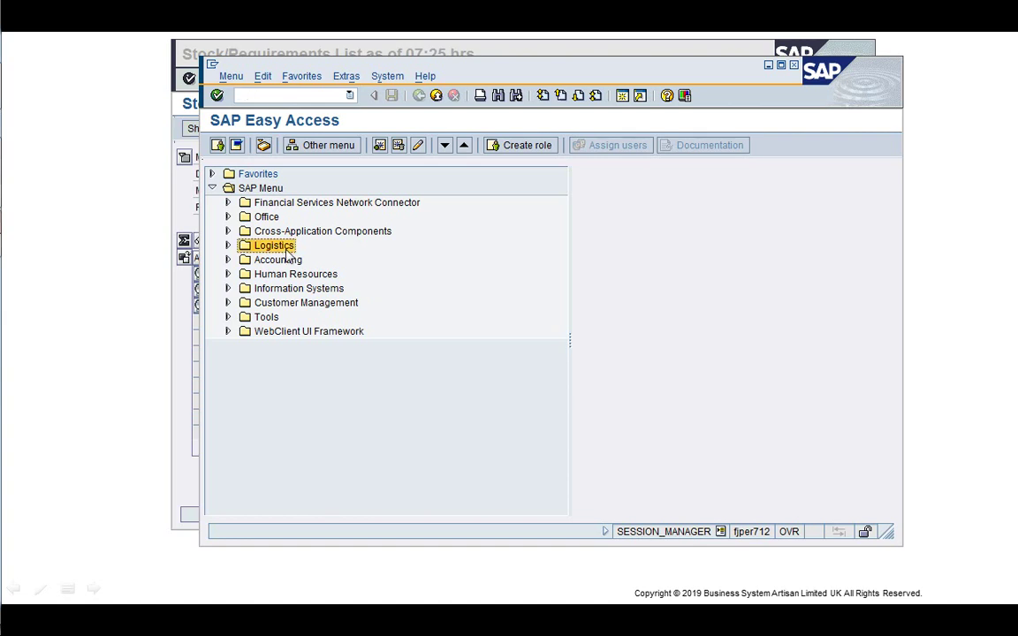
{"action": "key", "text": "Down"}
{"action": "key", "text": "Down"}
{"action": "key", "text": "Right"}
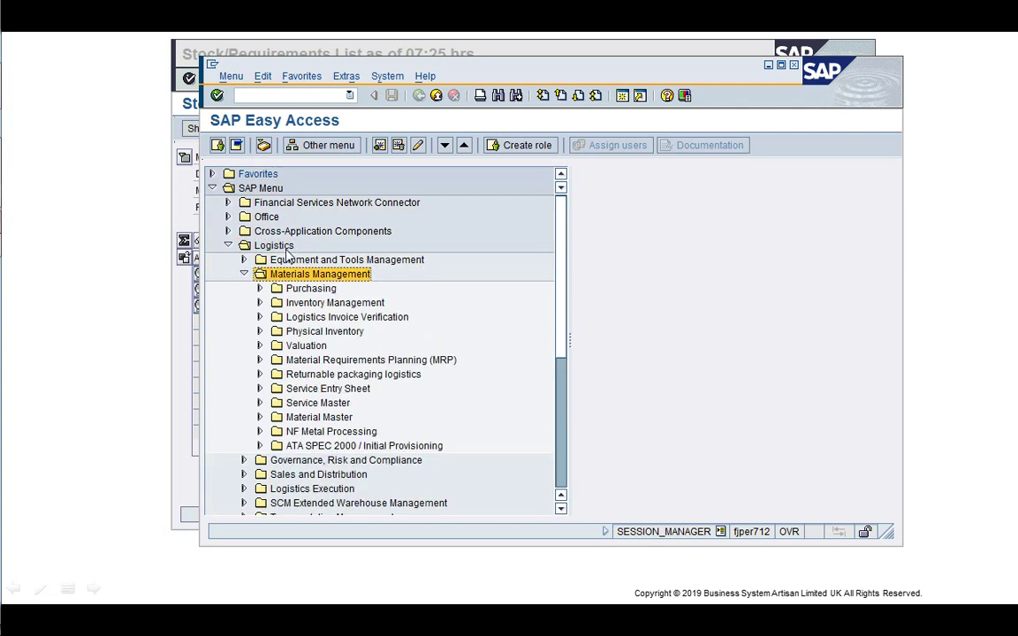
- Expand Inventory Management, Environment and Stock within the Materials Management folder
{"action": "key", "text": "Down"}
{"action": "key", "text": "Down"}
{"action": "key", "text": "Down"}
{"action": "key", "text": "Down"}
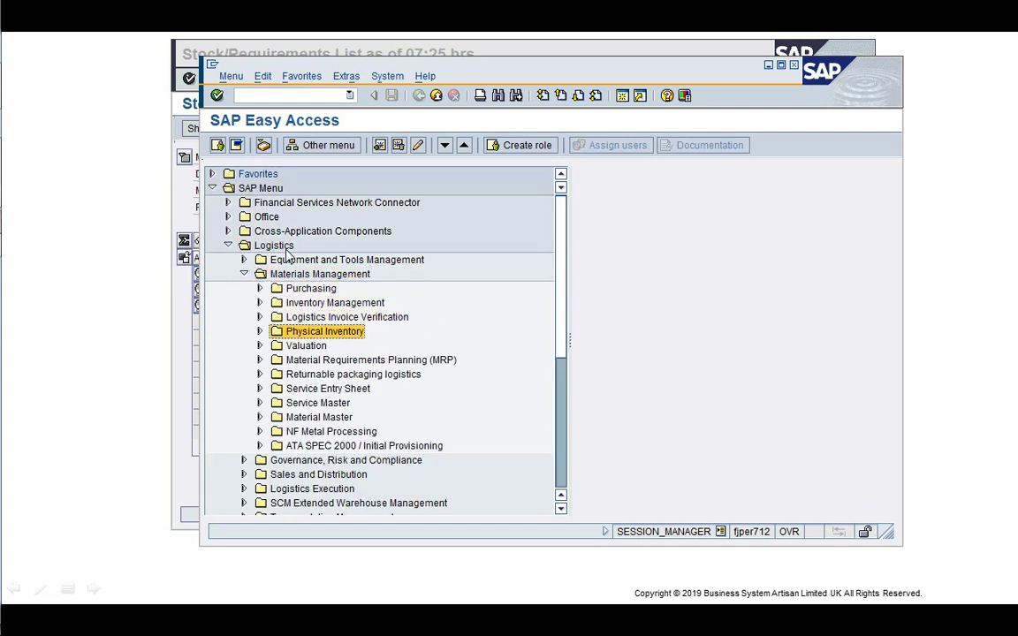
{"action": "key", "text": "Up"}
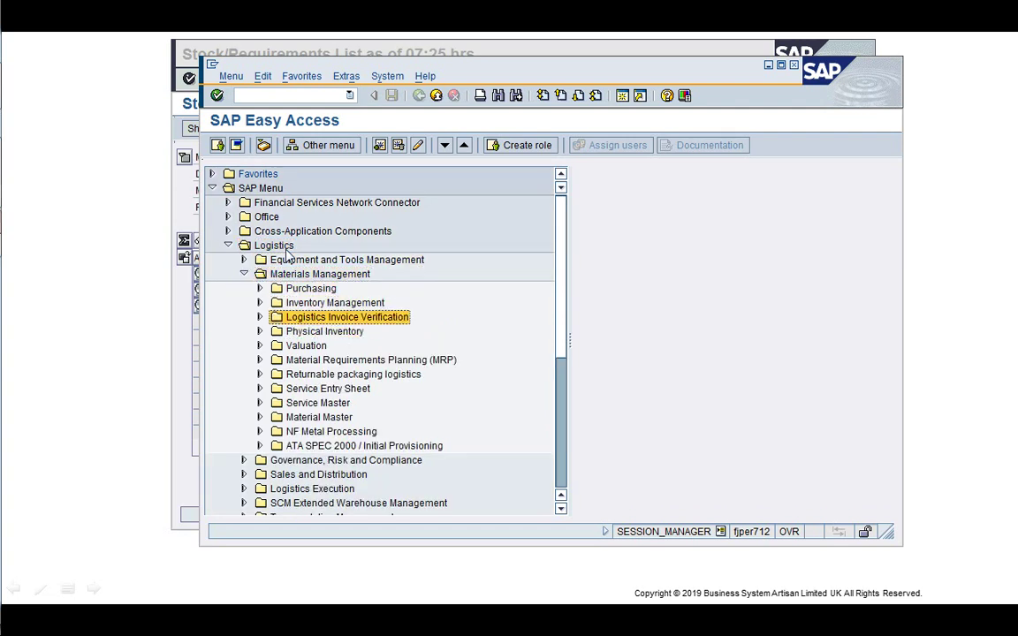
{"action": "key", "text": "Up"}
{"action": "key", "text": "Right"}
{"action": "key", "text": "Down"}
{"action": "key", "text": "Down"}
{"action": "key", "text": "Down"}
{"action": "key", "text": "Down"}
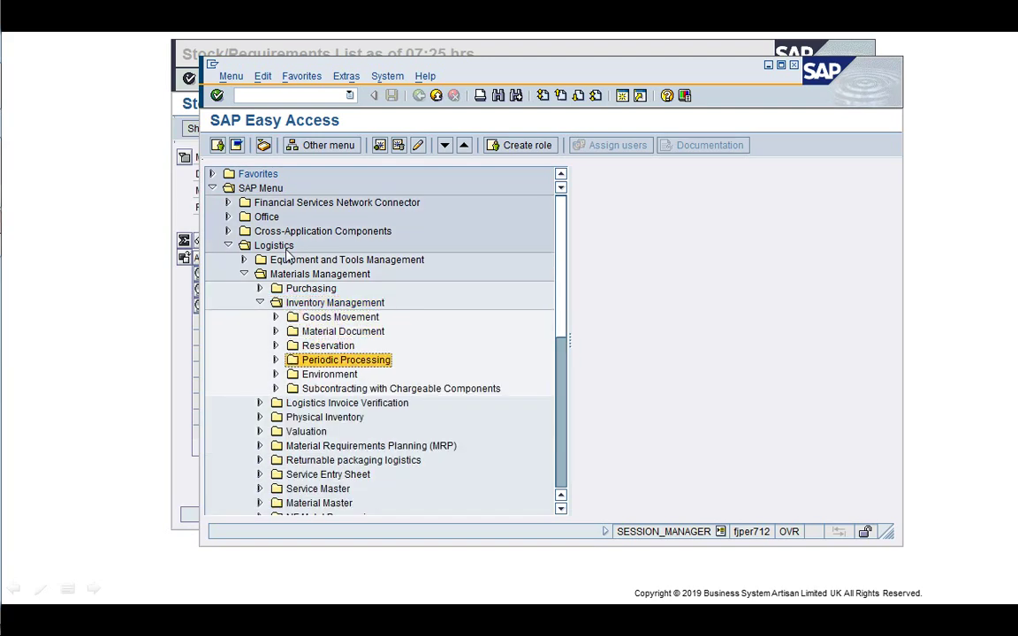
{"action": "key", "text": "Down"}
{"action": "key", "text": "Right"}
{"action": "key", "text": "Down"}
{"action": "key", "text": "Down"}
{"action": "key", "text": "Right"}
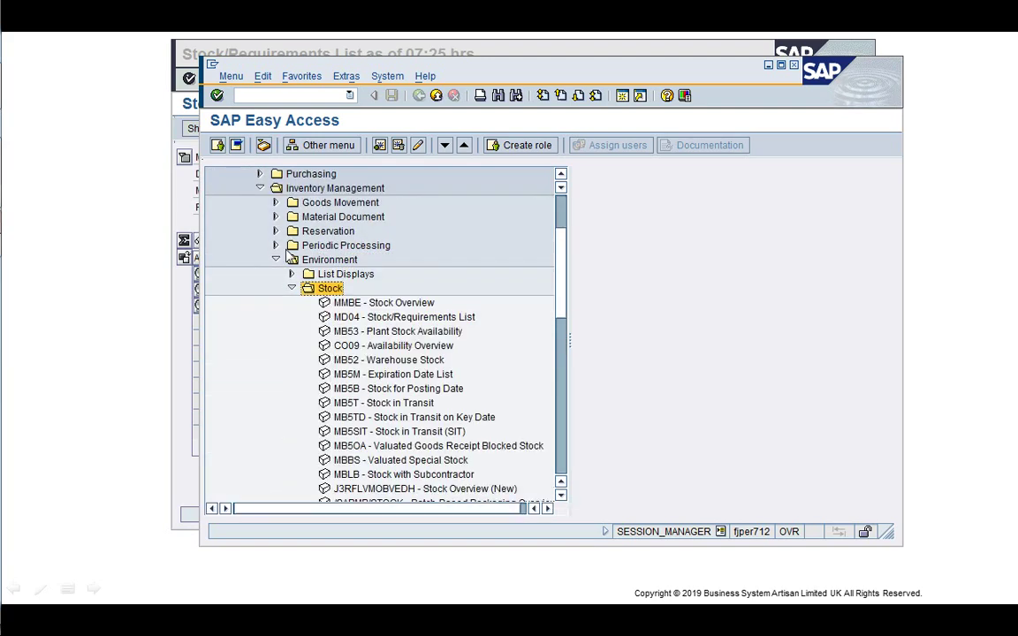
- Start MMBE - Stock Overview from the Stock folder, moving the session window over the first one and enlarging it slightly
{"action": "key", "text": "Down"}
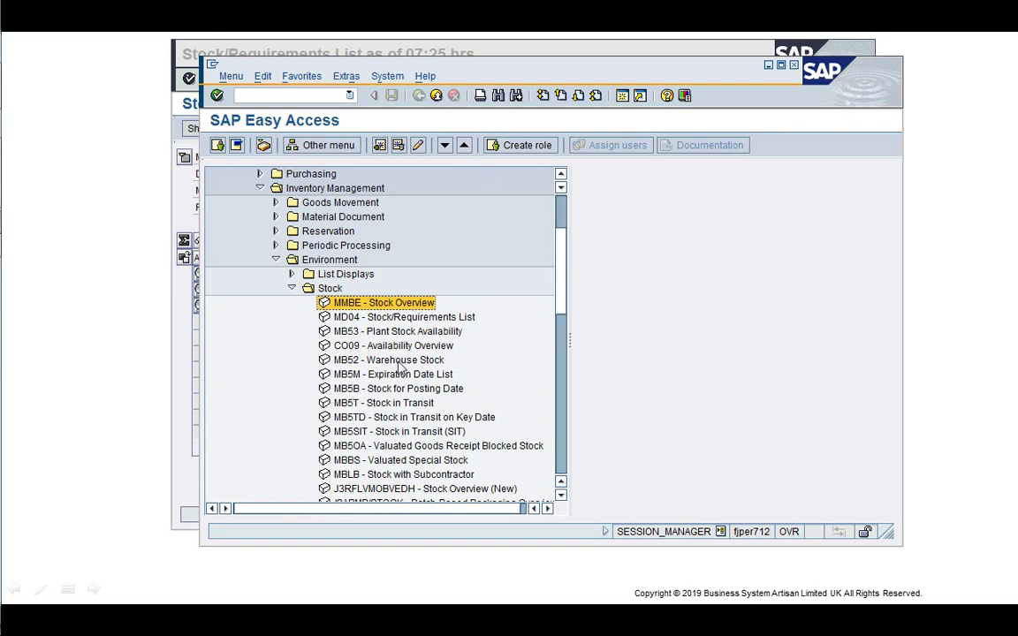
{"action": "left_click_drag", "start_coordinate": [497, 75], "coordinate": [466, 55]}
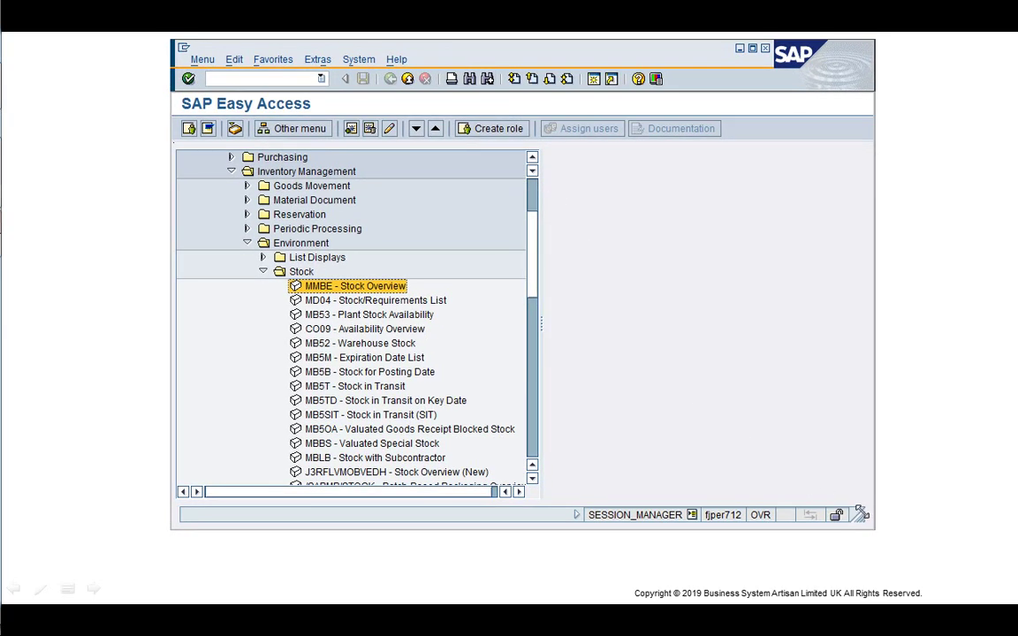
{"action": "left_click_drag", "start_coordinate": [861, 512], "coordinate": [867, 536]}
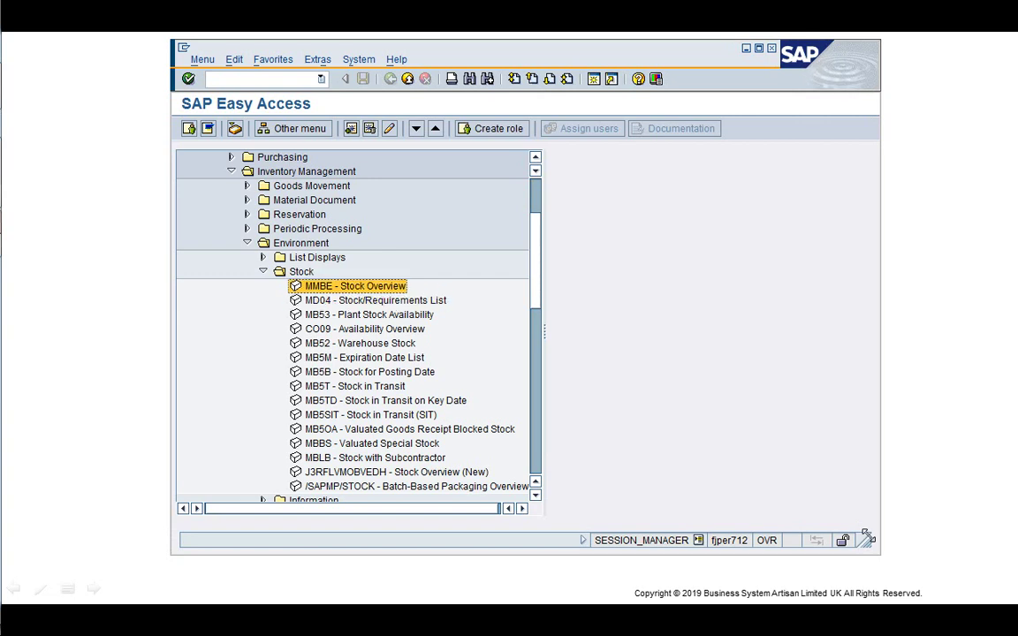
{"action": "key", "text": "Return"}
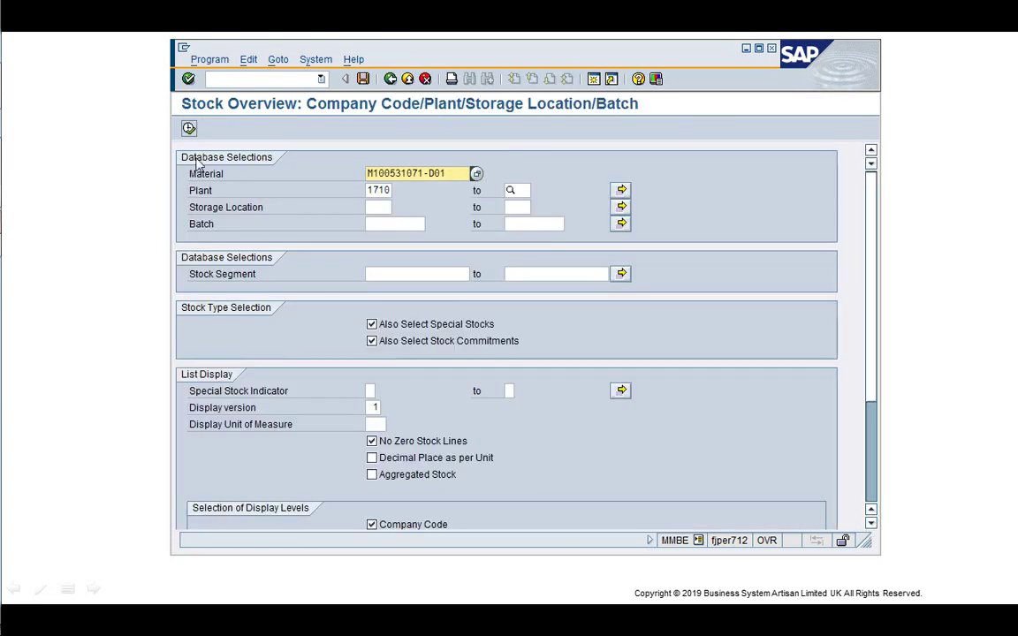
- Run the stock overview for material M100531071-D01 in plant 1710 and view the details of its Sales Order Stock
{"action": "left_click", "coordinate": [188, 128]}
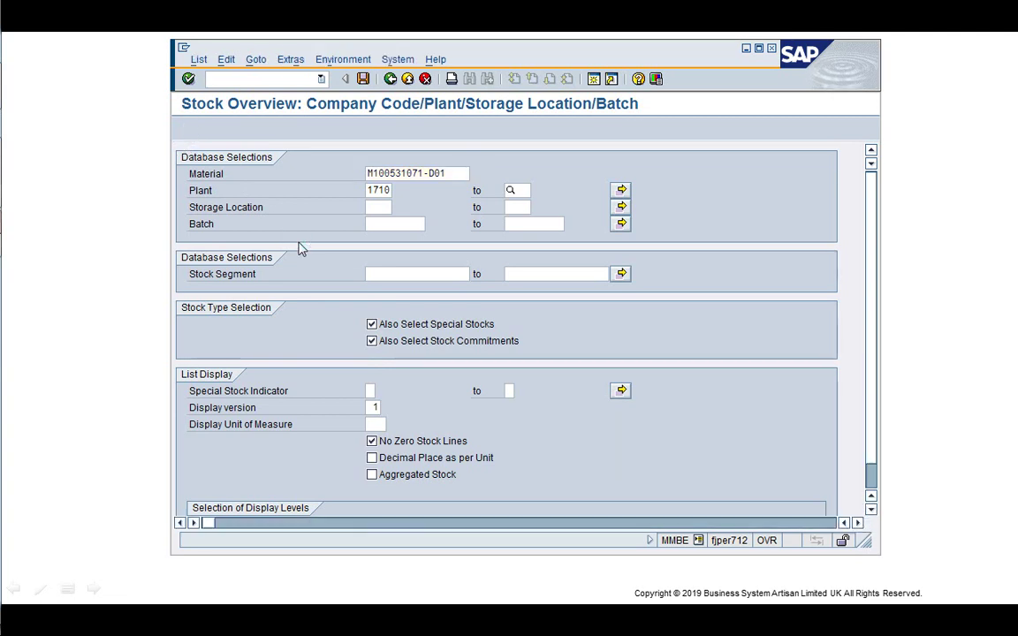
{"action": "left_click", "coordinate": [352, 405]}
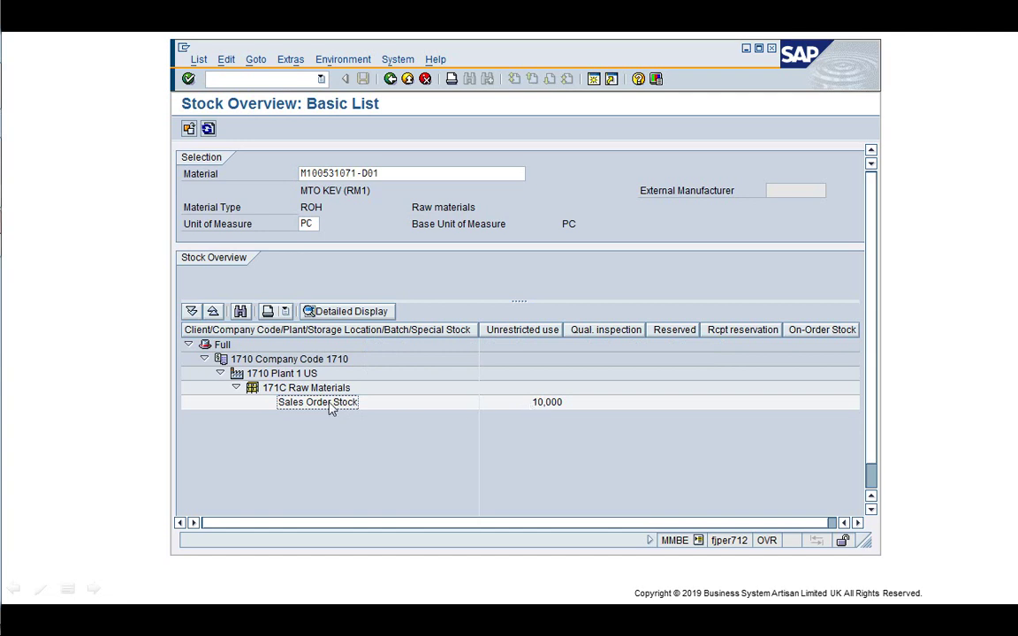
{"action": "double_click", "coordinate": [334, 408]}
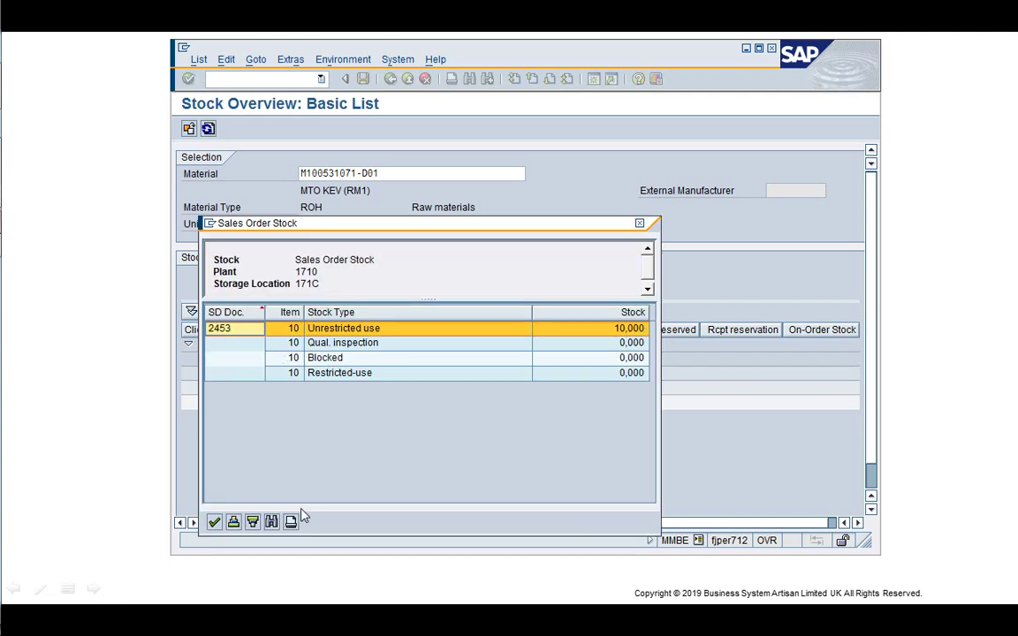
{"action": "left_click", "coordinate": [214, 522]}
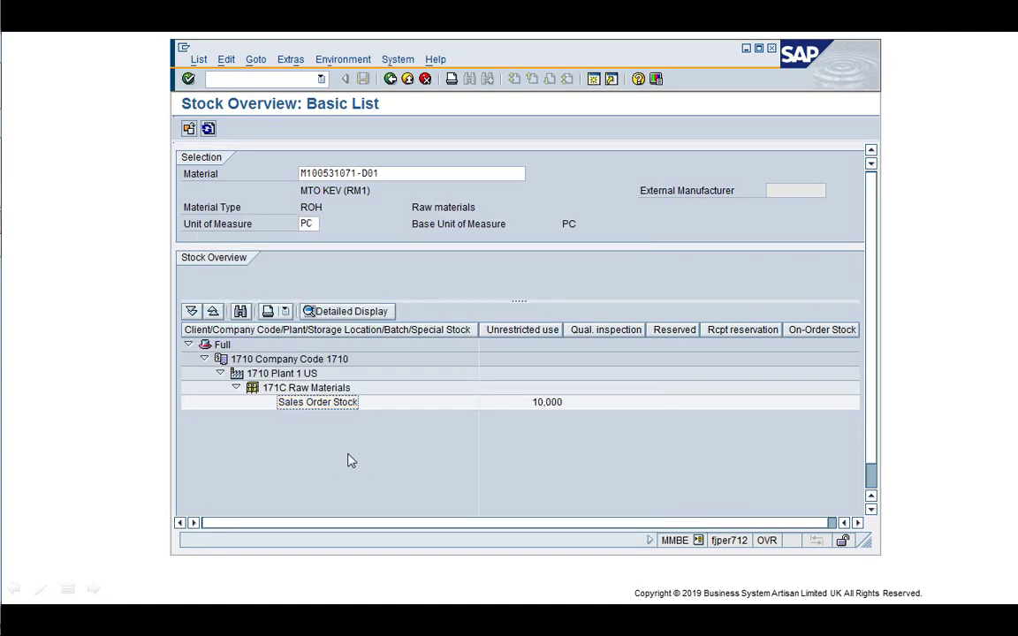
- Return to the selection and run the stock overview for material M100531071-D02 in plant 1710
{"action": "left_click", "coordinate": [390, 78]}
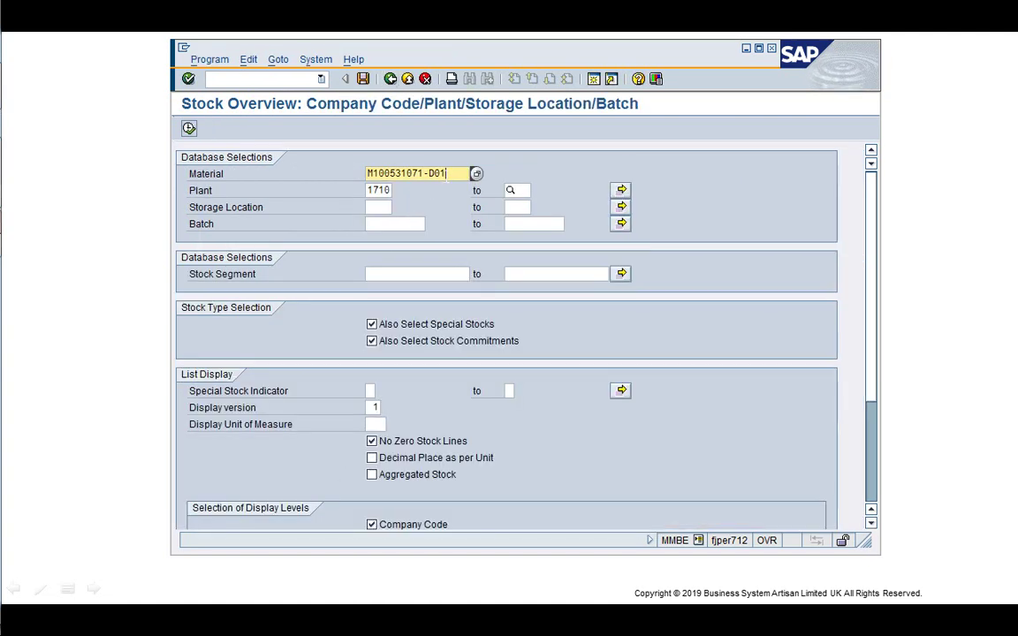
{"action": "type", "text": "1071-D02"}
{"action": "key", "text": "Return"}
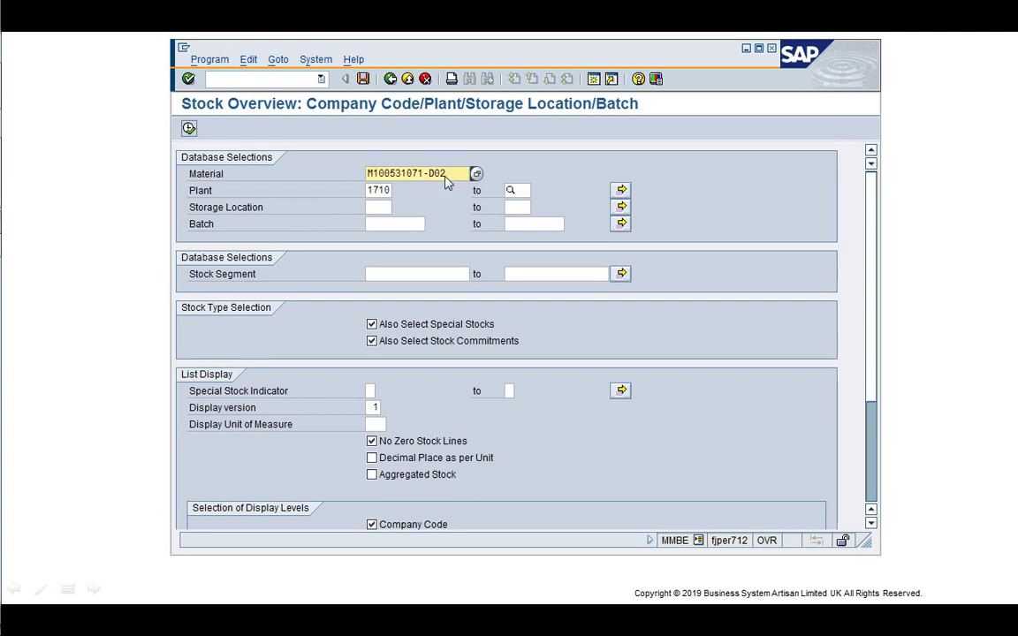
{"action": "left_click", "coordinate": [188, 128]}
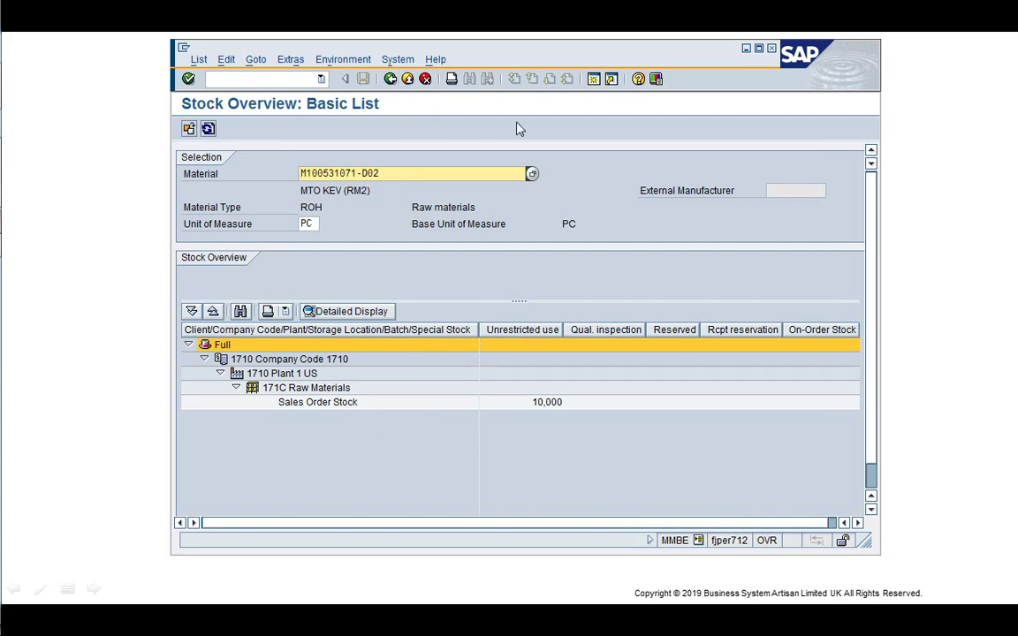
- Open another session, start transaction MM03 and enter material M100531071-D01 to reach its organizational levels
{"action": "left_click", "coordinate": [594, 80]}
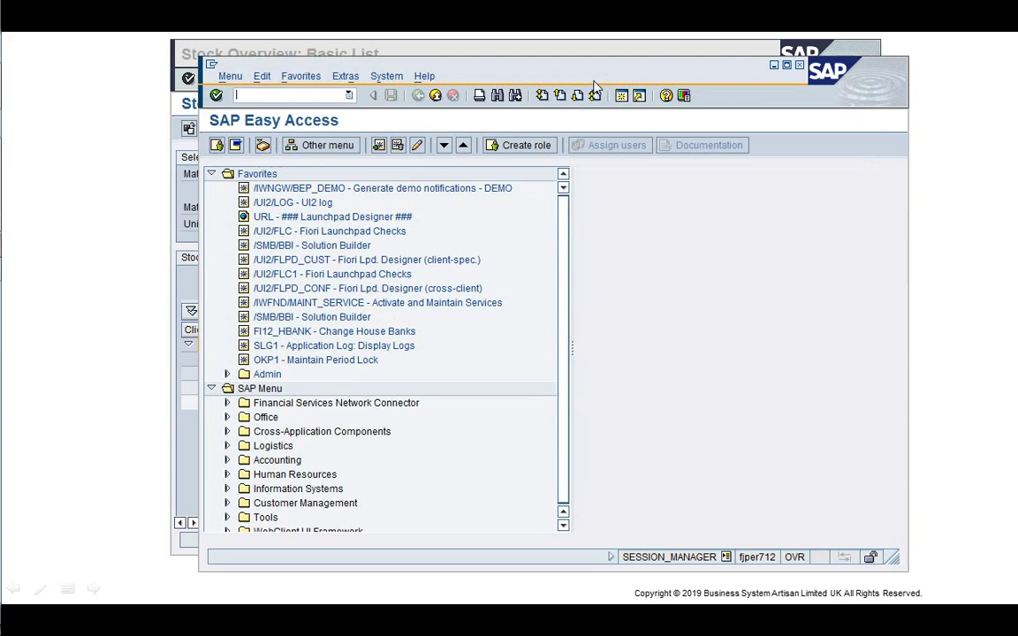
{"action": "type", "text": "/nMM03"}
{"action": "key", "text": "Return"}
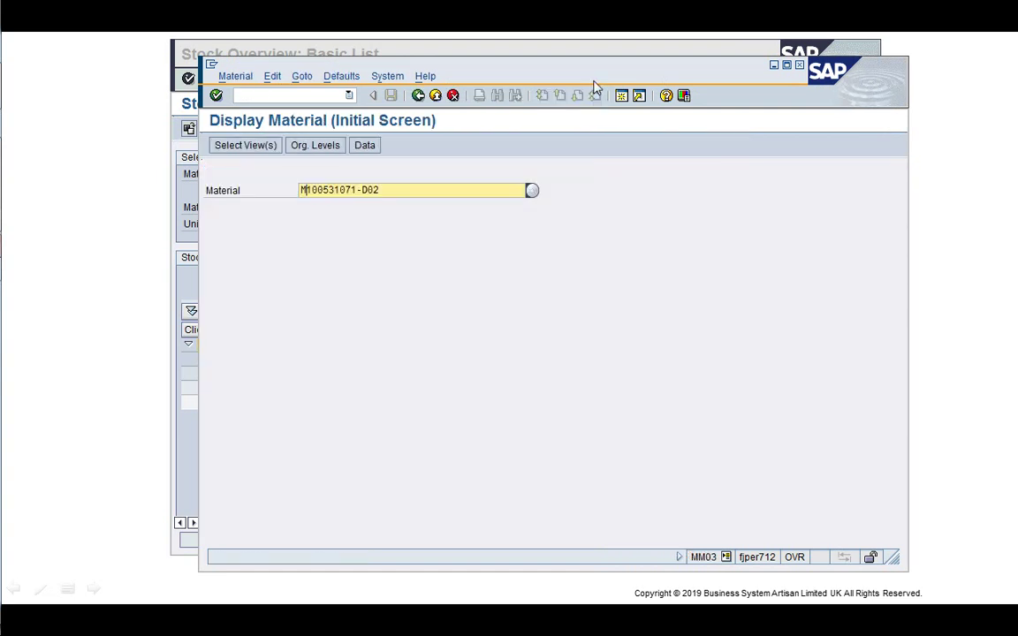
{"action": "key", "text": "Return"}
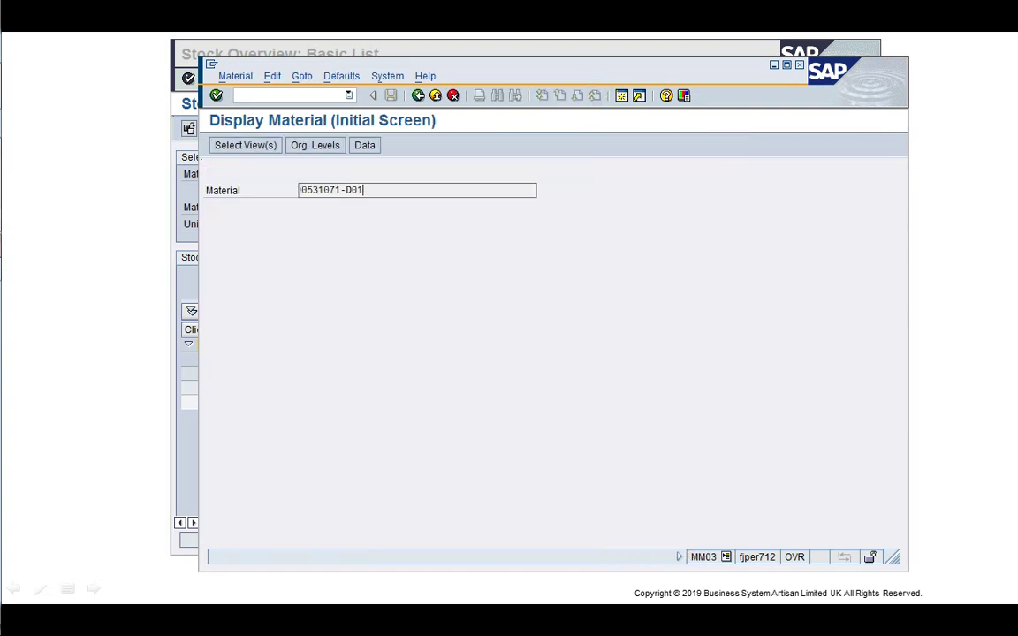
{"action": "key", "text": "Return"}
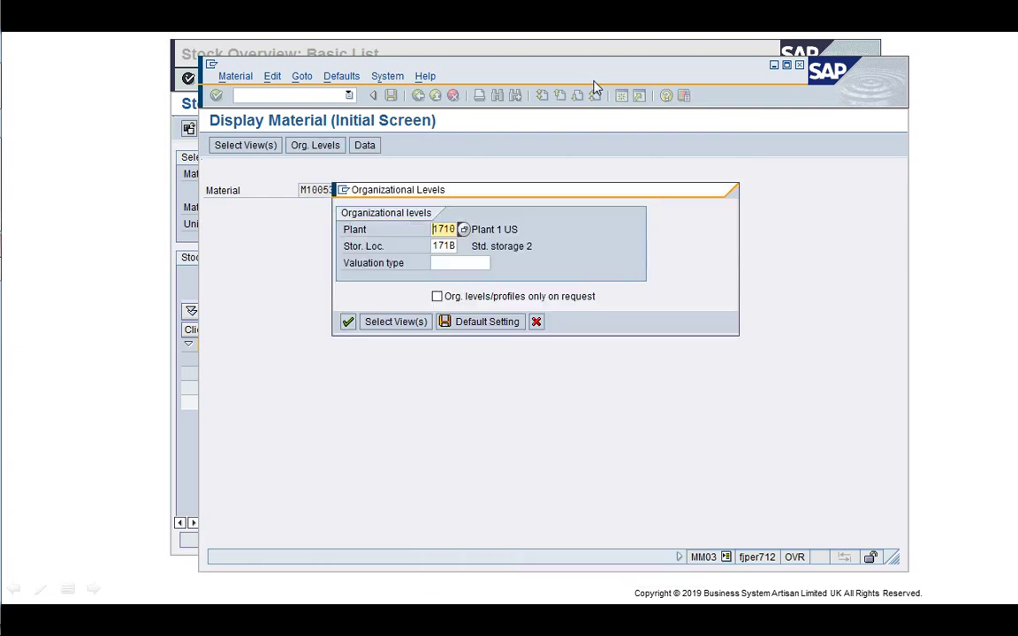
- Display the material for plant 1710 and storage location 171C, and show its Accounting 1 view
{"action": "key", "text": "Tab"}
{"action": "key", "text": "F4"}
{"action": "key", "text": "Escape"}
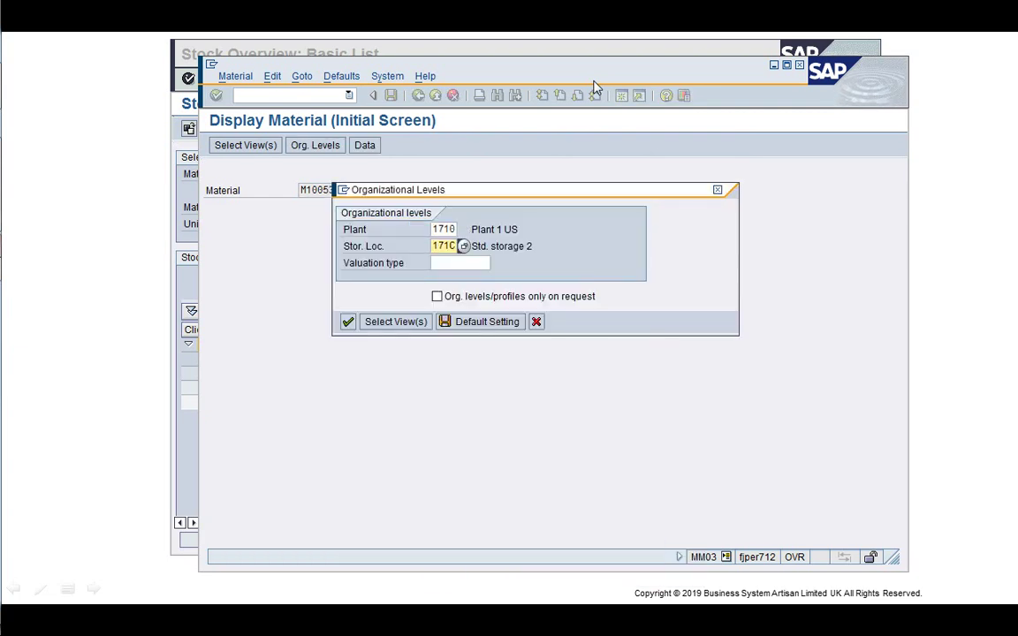
{"action": "key", "text": "Return"}
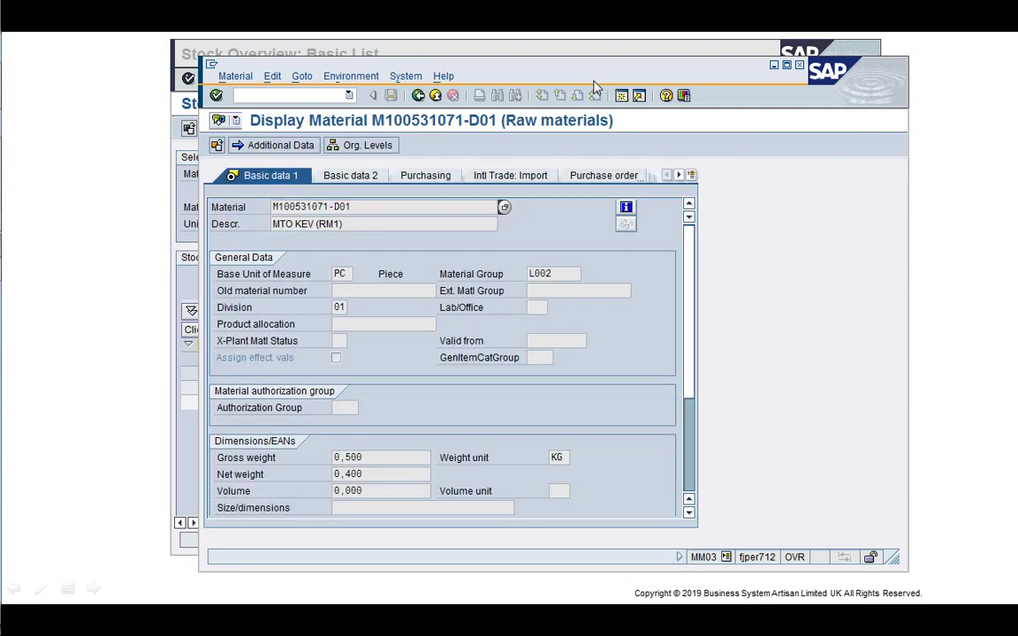
{"action": "left_click", "coordinate": [691, 175]}
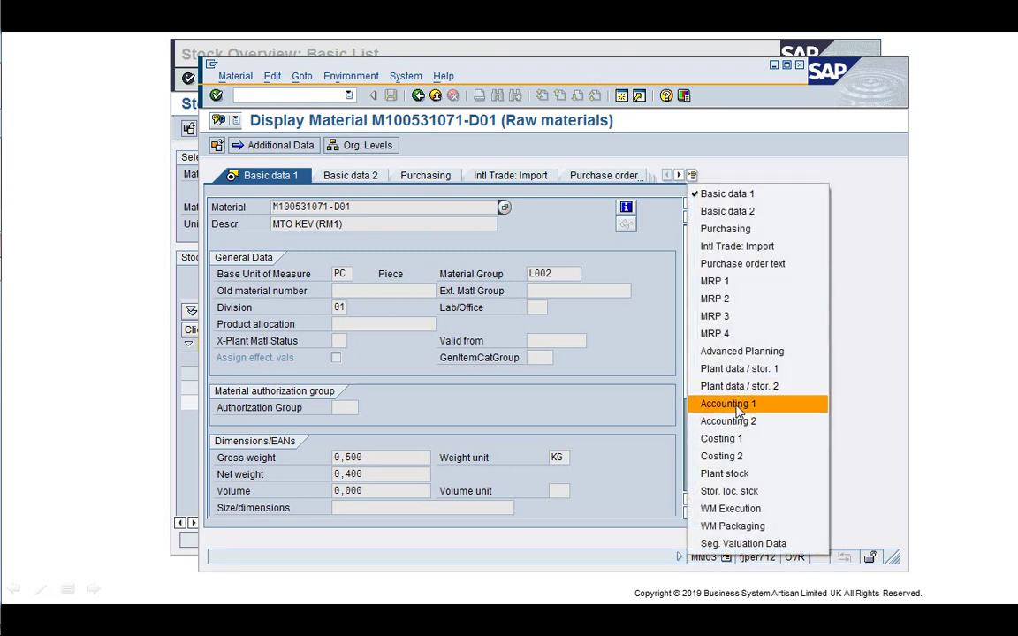
{"action": "left_click", "coordinate": [730, 403]}
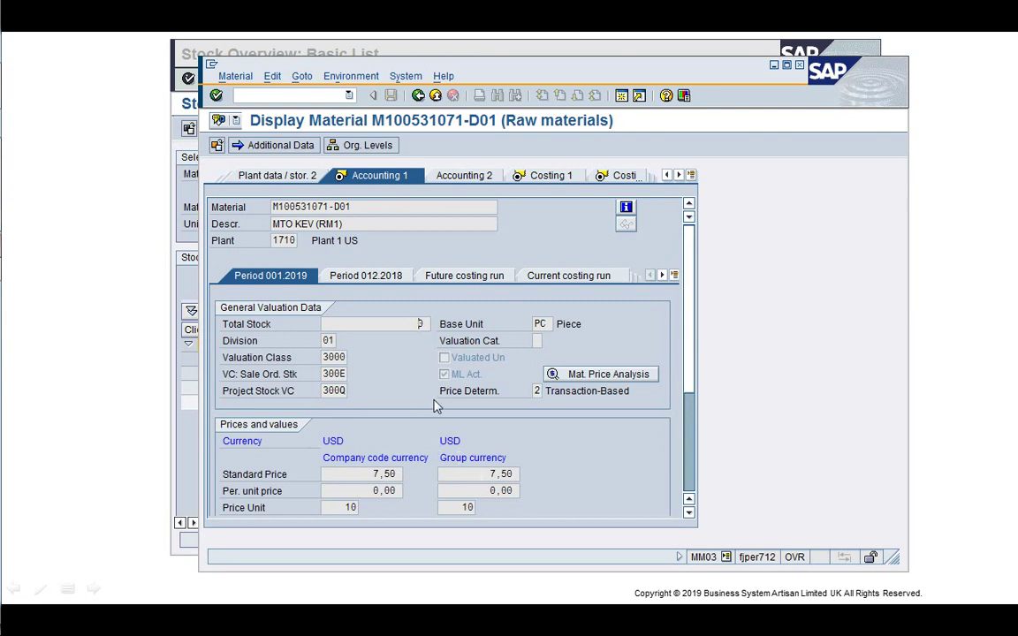
- Open another session and start transaction SE16
{"action": "left_click", "coordinate": [620, 95]}
{"action": "type", "text": "/n"}
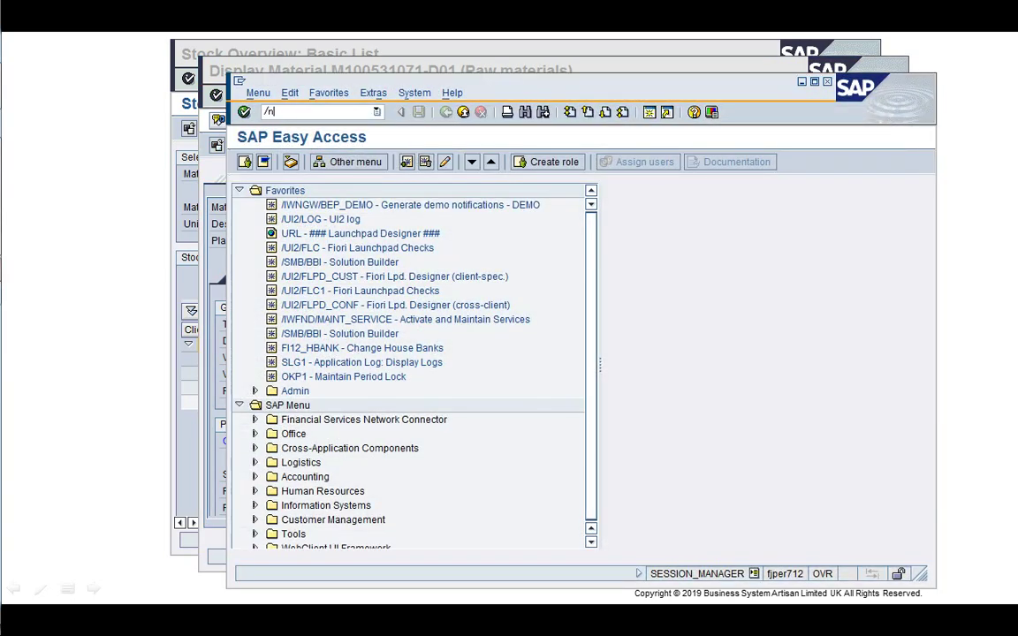
{"action": "type", "text": "SSE16"}
{"action": "key", "text": "Return"}
{"action": "type", "text": "/"}
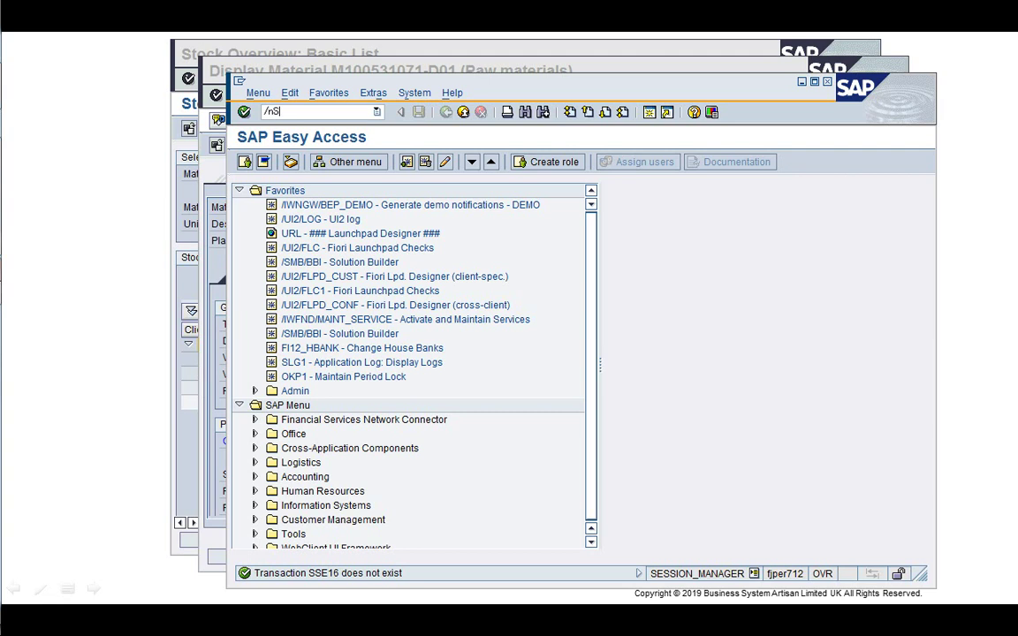
{"action": "key", "text": "Return"}
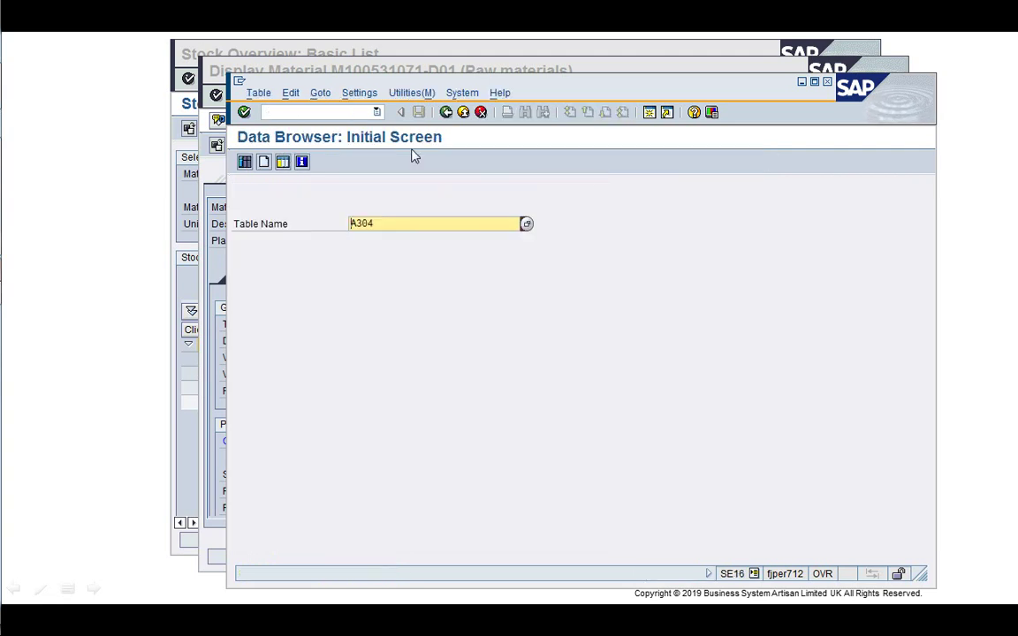
- Open the selection screen for table MBEW in the Data Browser
{"action": "type", "text": "MA"}
{"action": "key", "text": "Left"}
{"action": "type", "text": "BEW"}
{"action": "key", "text": "Return"}
- List the MBEW entries for materials M100531071-D01 to M100531071-D02 in valuation area 1710
{"action": "key", "text": "Down"}
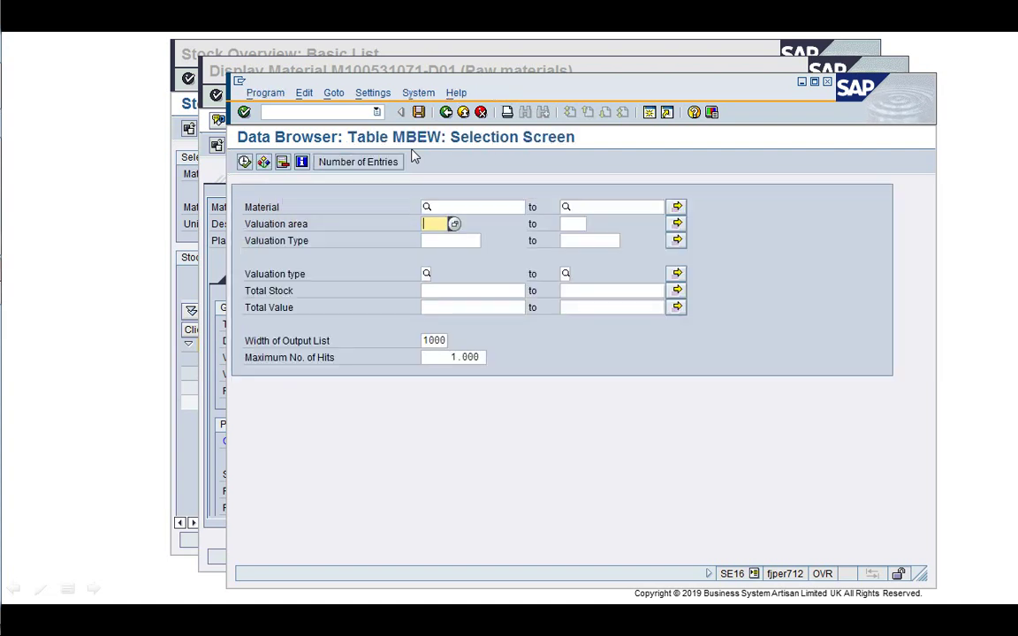
{"action": "type", "text": "1710"}
{"action": "key", "text": "Up"}
{"action": "key", "text": "Down"}
{"action": "key", "text": "Down"}
{"action": "key", "text": "Down"}
{"action": "key", "text": "Down"}
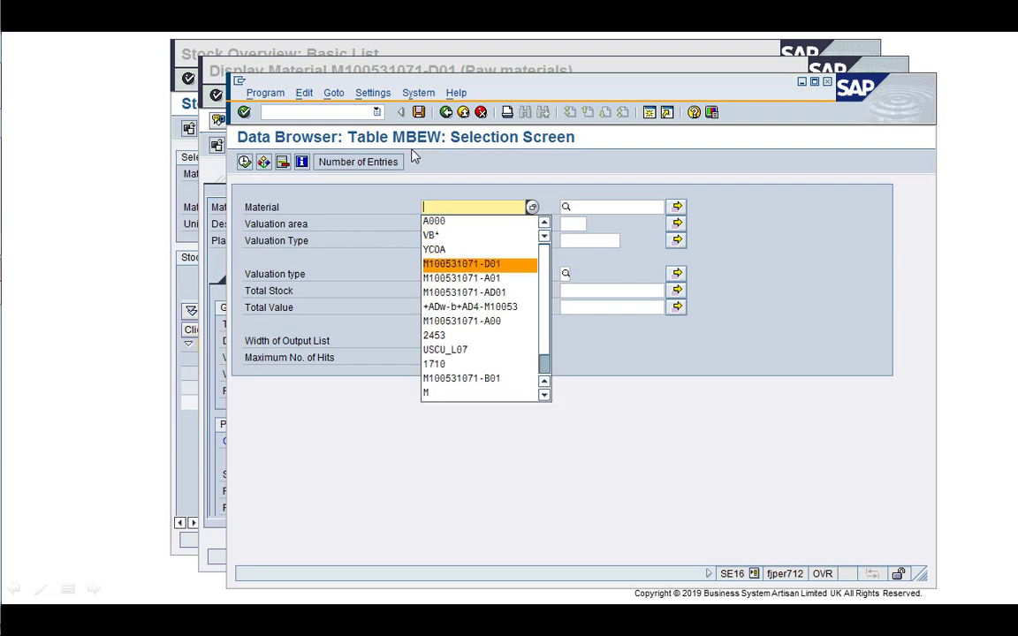
{"action": "key", "text": "Return"}
{"action": "key", "text": "Tab"}
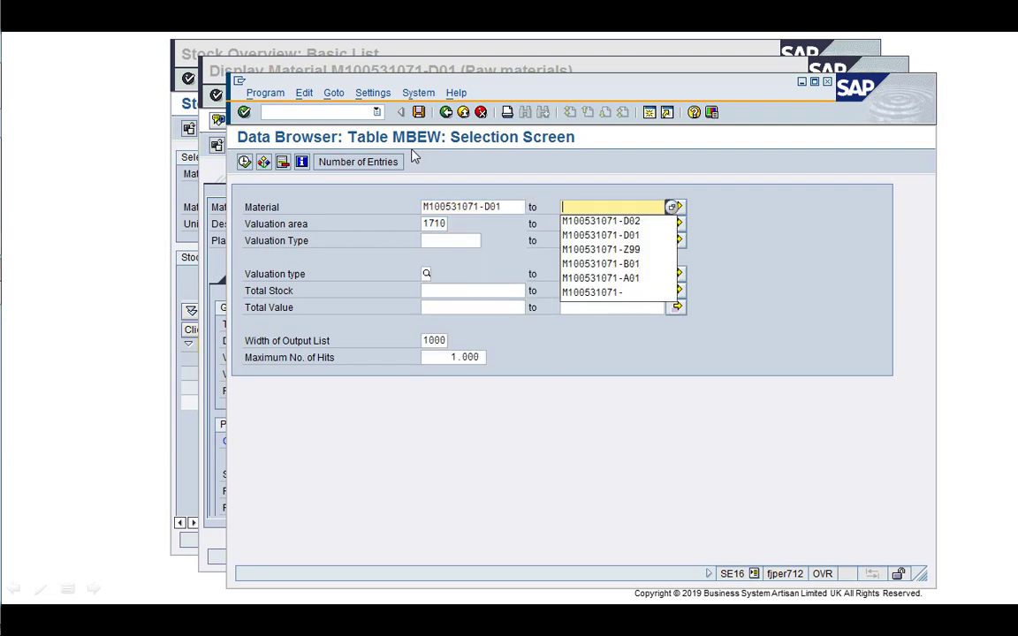
{"action": "key", "text": "Down"}
{"action": "key", "text": "Return"}
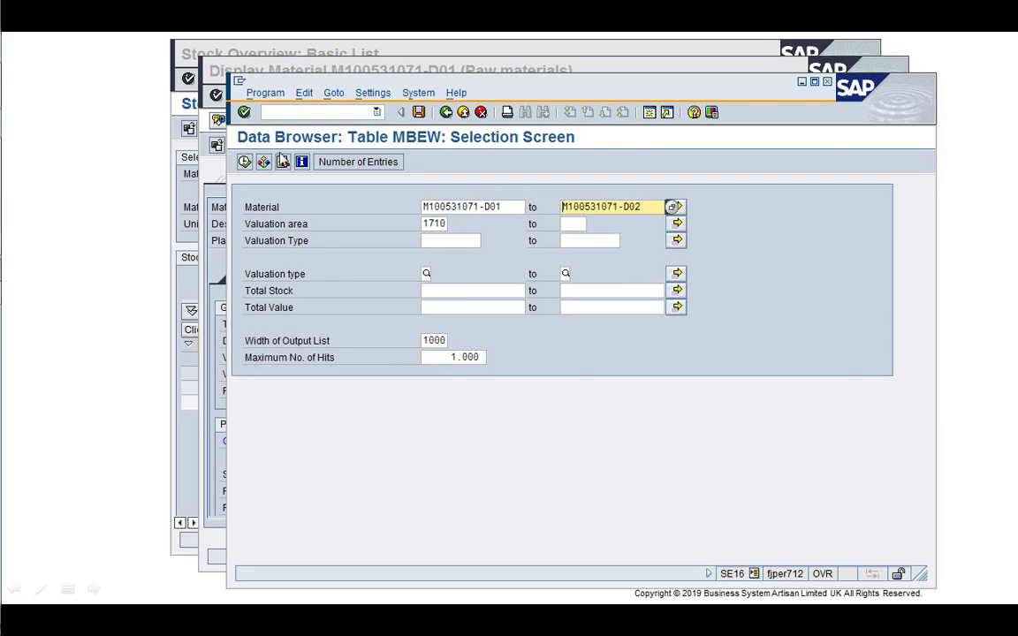
{"action": "left_click", "coordinate": [245, 162]}
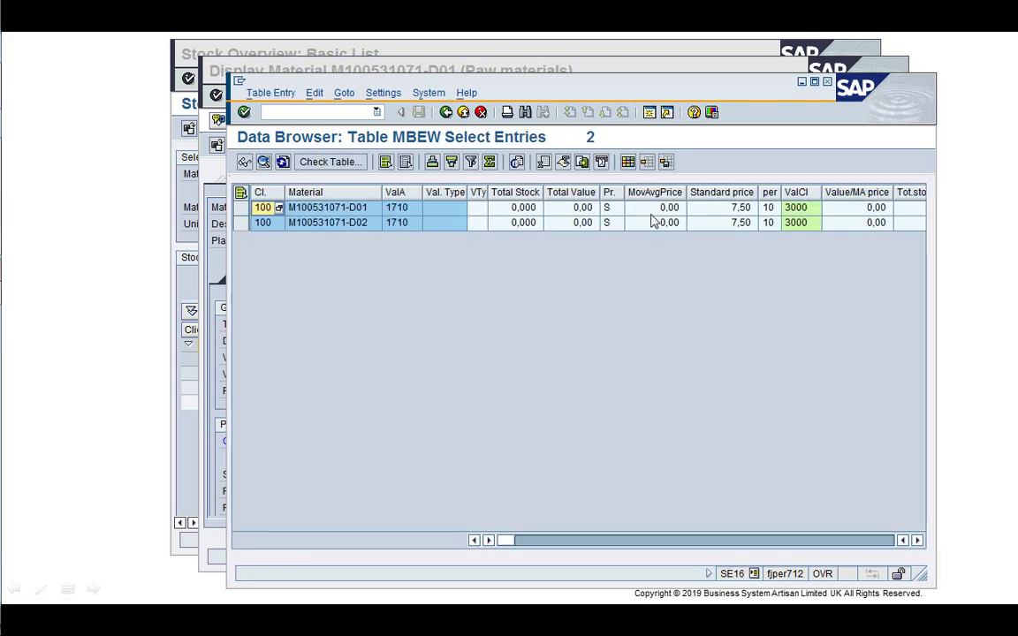
- Rearrange the session windows to compare the MBEW entries with the stock overview and the material's Accounting 1 view
{"action": "left_click_drag", "start_coordinate": [632, 94], "coordinate": [883, 146]}
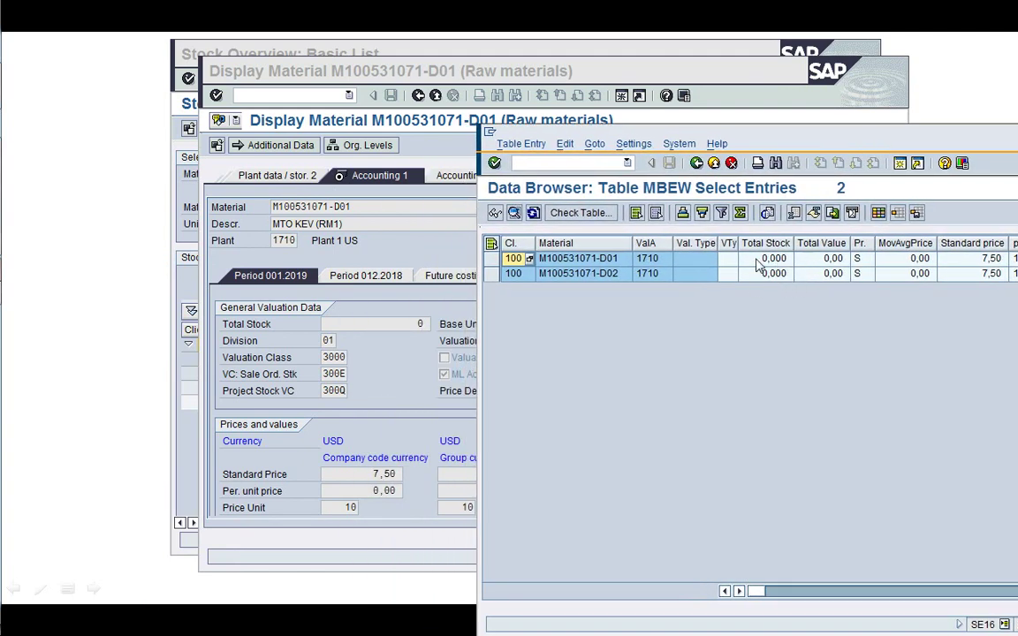
{"action": "left_click", "coordinate": [195, 470]}
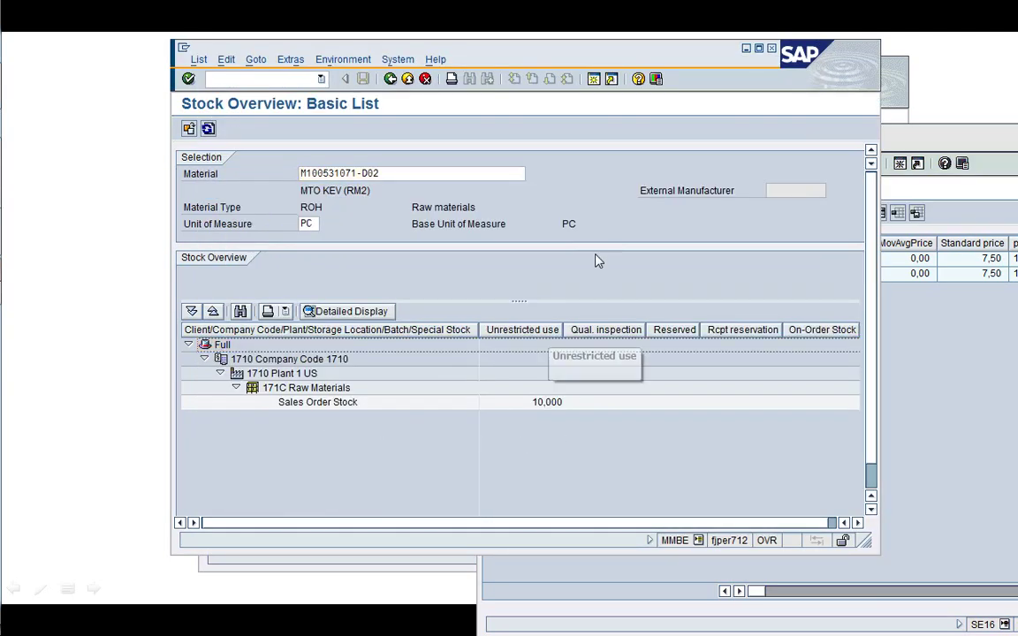
{"action": "left_click_drag", "start_coordinate": [633, 61], "coordinate": [555, 64]}
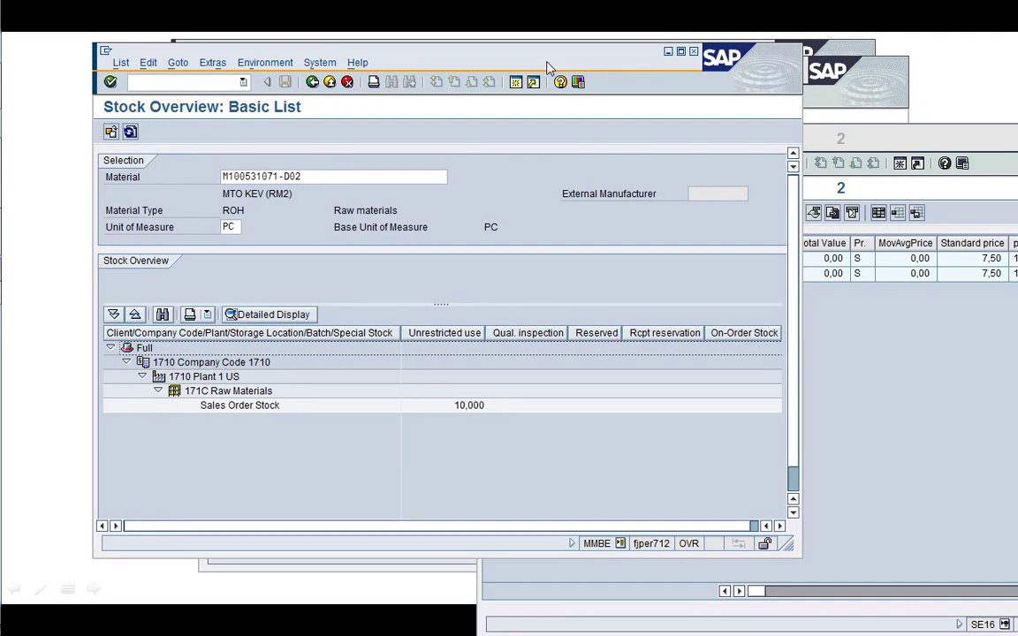
{"action": "left_click", "coordinate": [857, 120]}
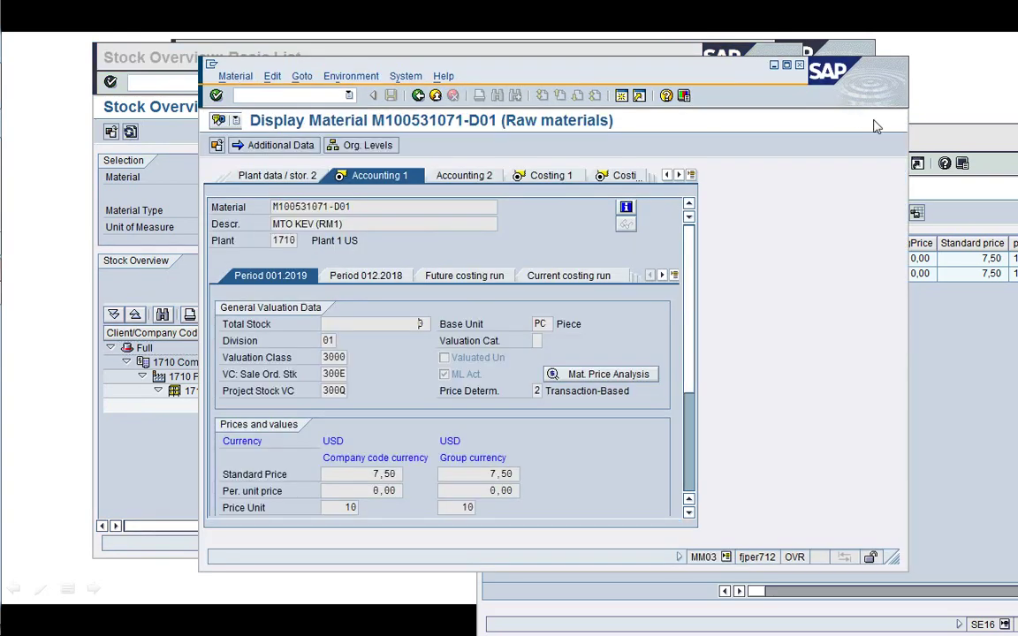
{"action": "left_click", "coordinate": [945, 147]}
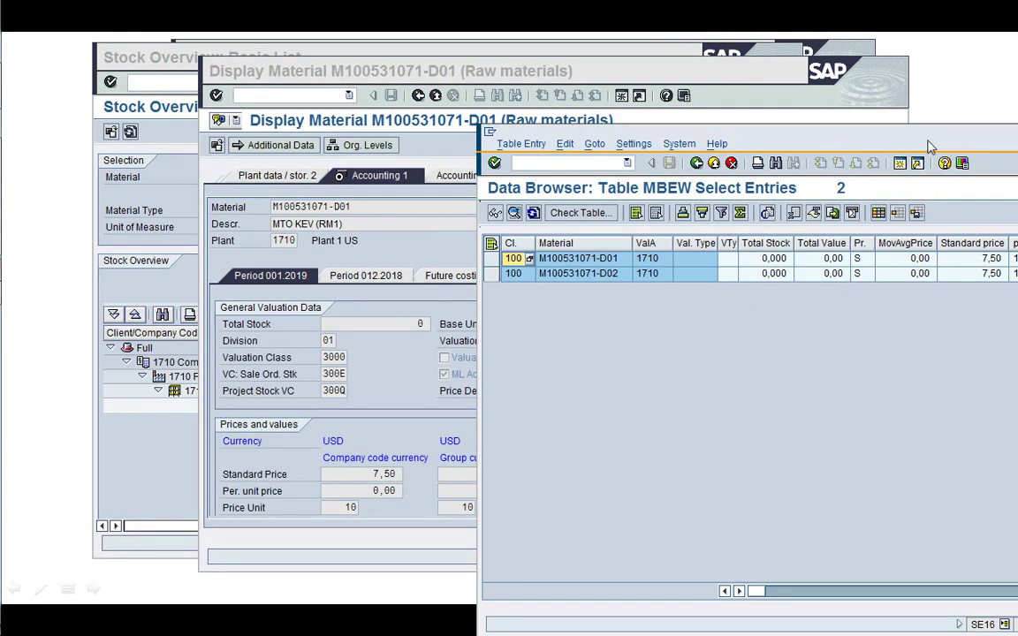
{"action": "left_click_drag", "start_coordinate": [945, 148], "coordinate": [687, 125]}
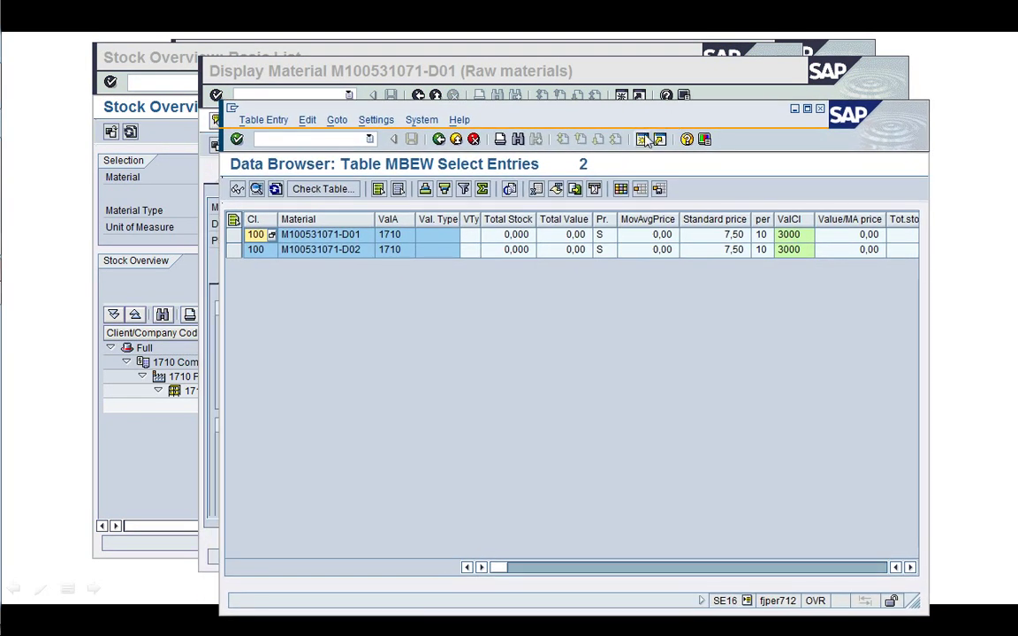
- Open another session, start transaction SE16 and open the selection screen for table EBEW
{"action": "left_click", "coordinate": [642, 139]}
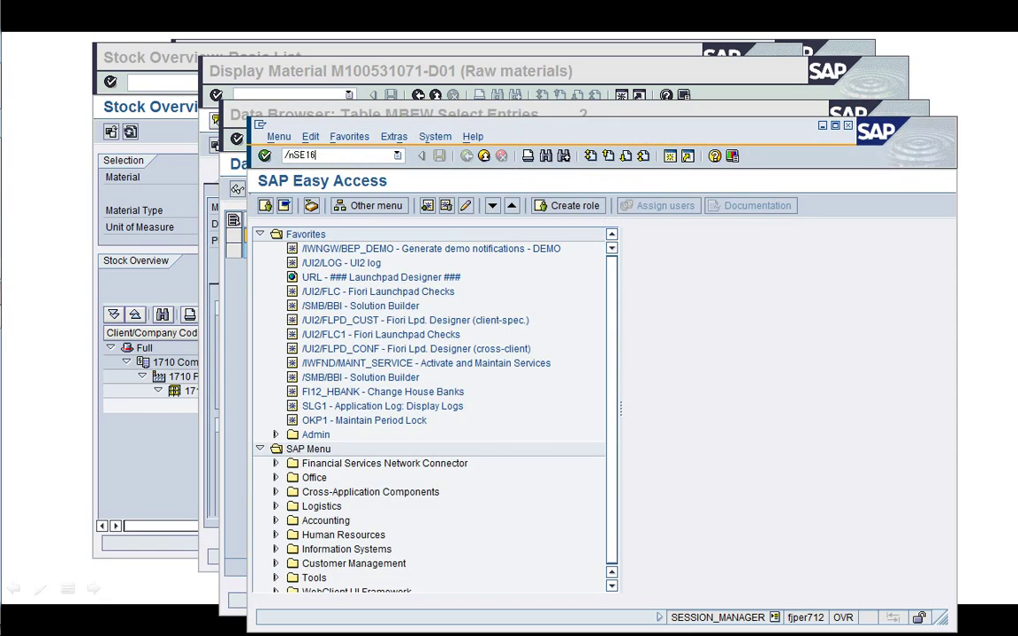
{"action": "key", "text": "Return"}
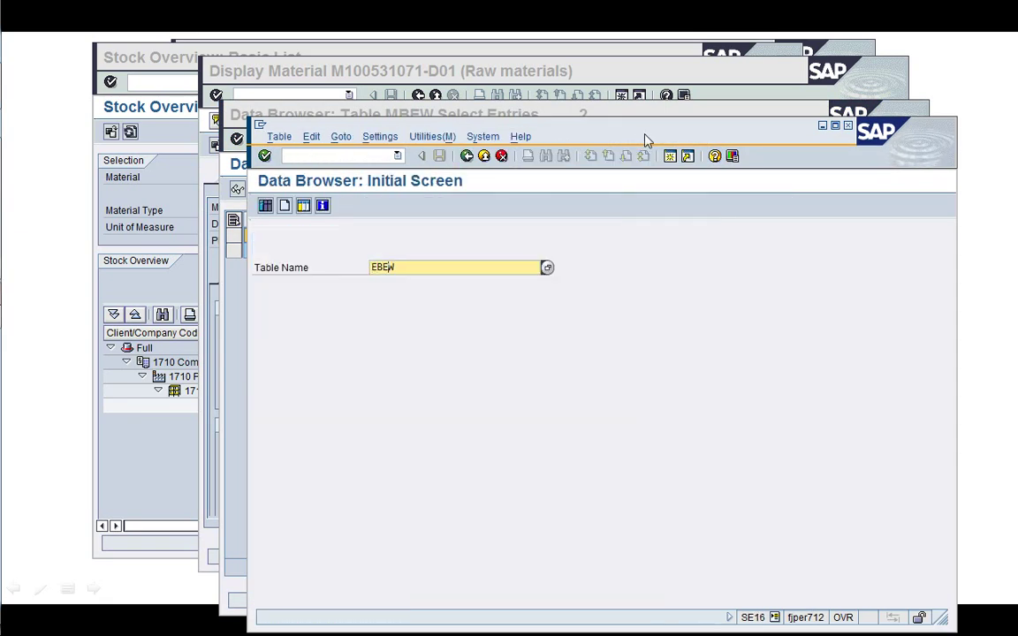
{"action": "type", "text": "EBEW"}
{"action": "key", "text": "Return"}
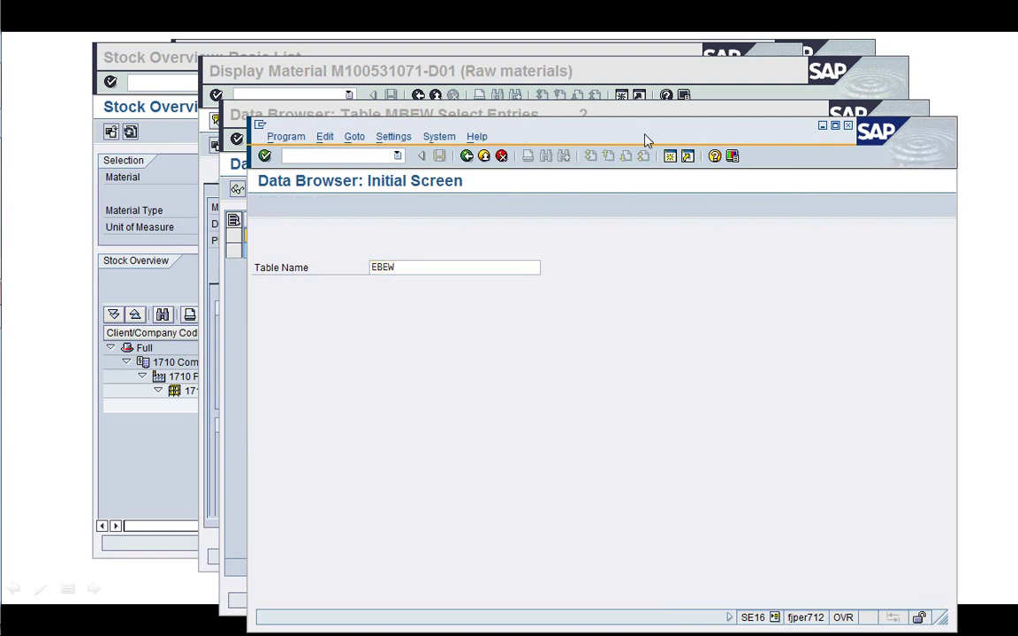
- List the EBEW entries for materials M100531071-D01 to M100531071-D02 in valuation area 1710
{"action": "key", "text": "Tab"}
{"action": "type", "text": "1710"}
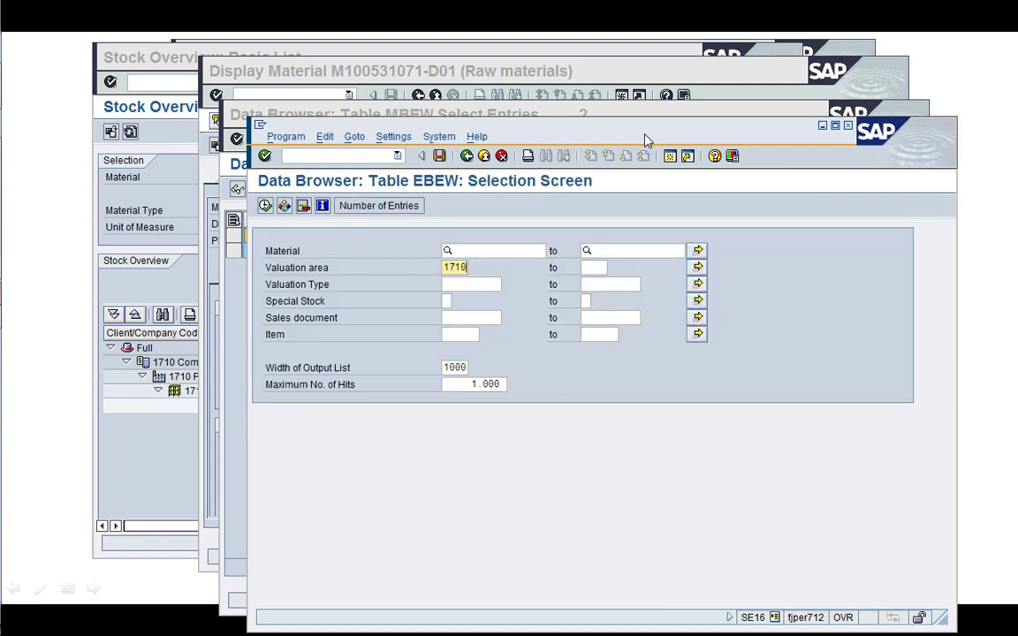
{"action": "key", "text": "Return"}
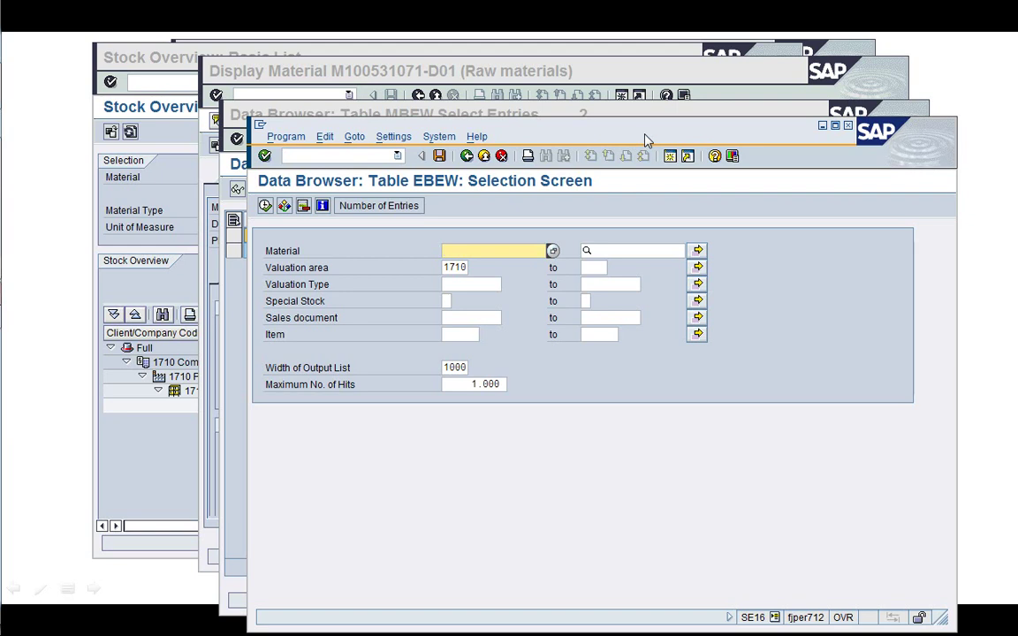
{"action": "key", "text": "BackSpace"}
{"action": "key", "text": "Down"}
{"action": "key", "text": "Tab"}
{"action": "key", "text": "BackSpace"}
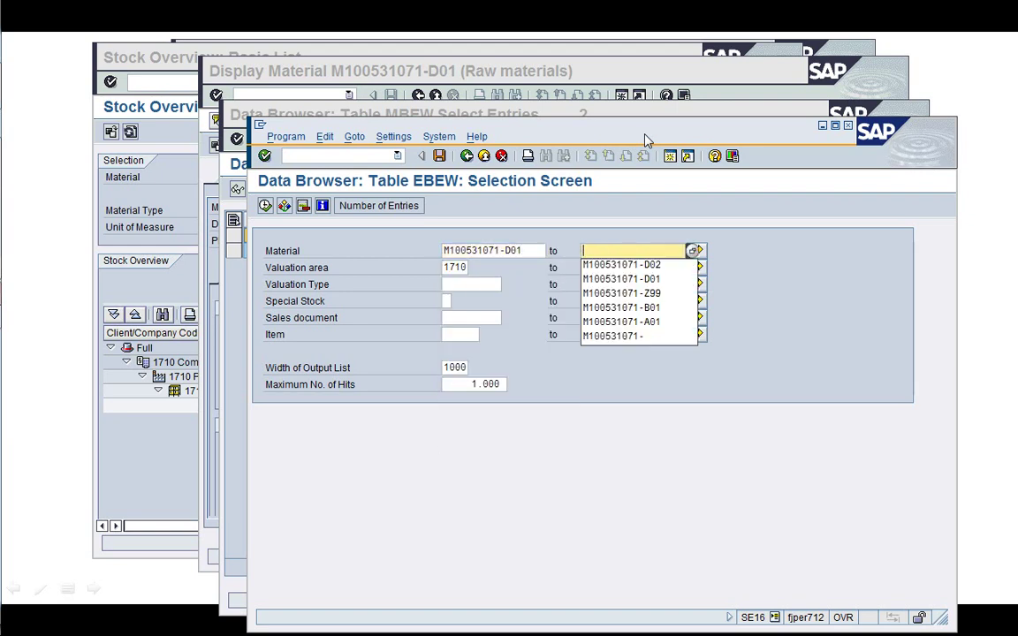
{"action": "key", "text": "Down"}
{"action": "key", "text": "Return"}
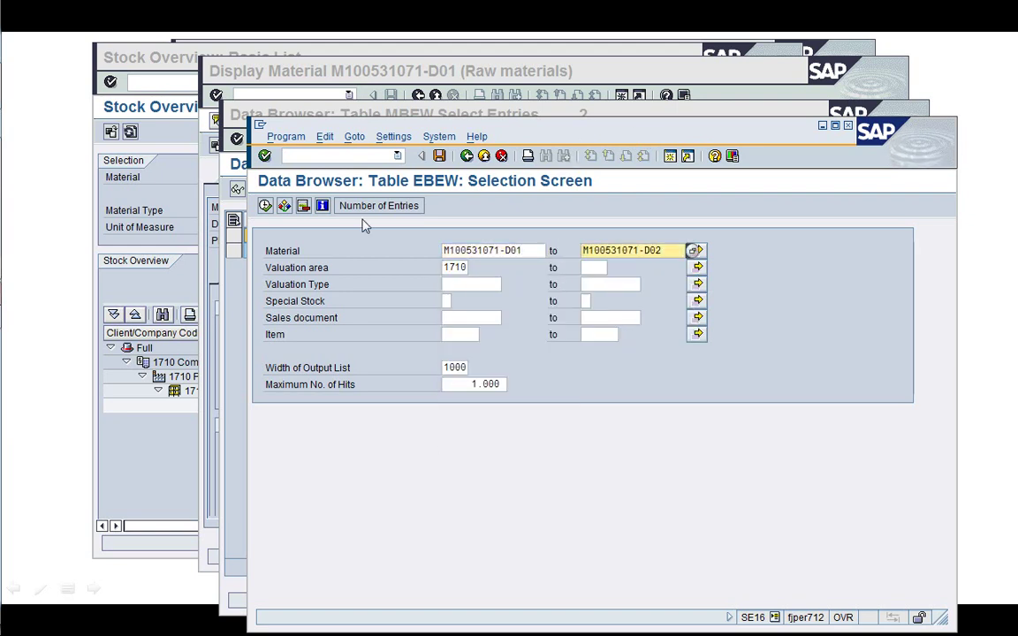
{"action": "left_click", "coordinate": [264, 206]}
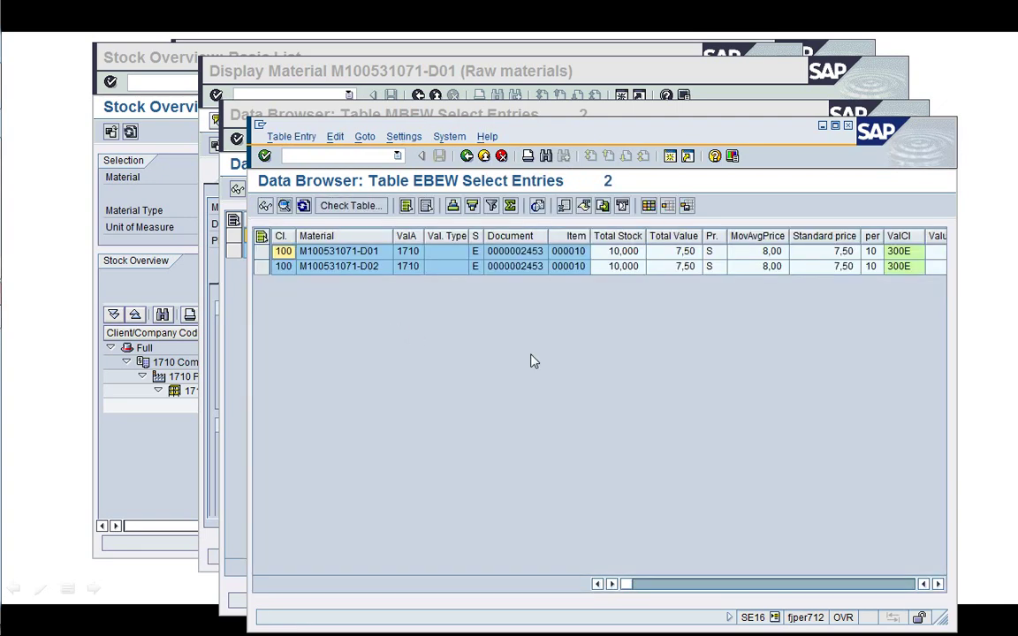
- Place the EBEW results below the MBEW results and examine their price, valuation class and value columns
{"action": "left_click_drag", "start_coordinate": [570, 137], "coordinate": [545, 290]}
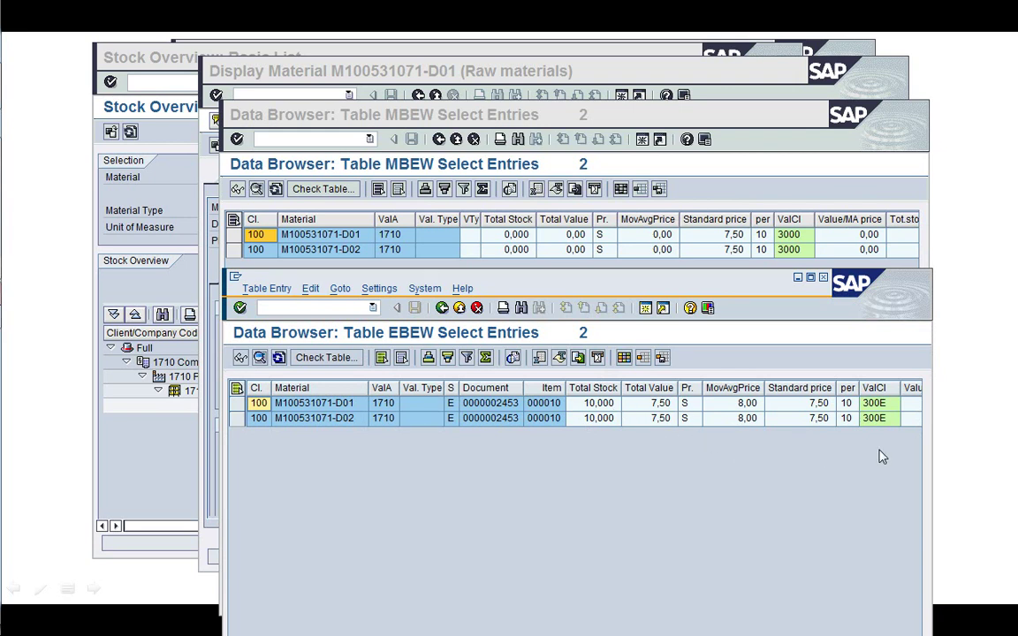
{"action": "left_click", "coordinate": [851, 418]}
{"action": "key", "text": "Right"}
{"action": "key", "text": "Right"}
{"action": "key", "text": "Right"}
{"action": "key", "text": "Right"}
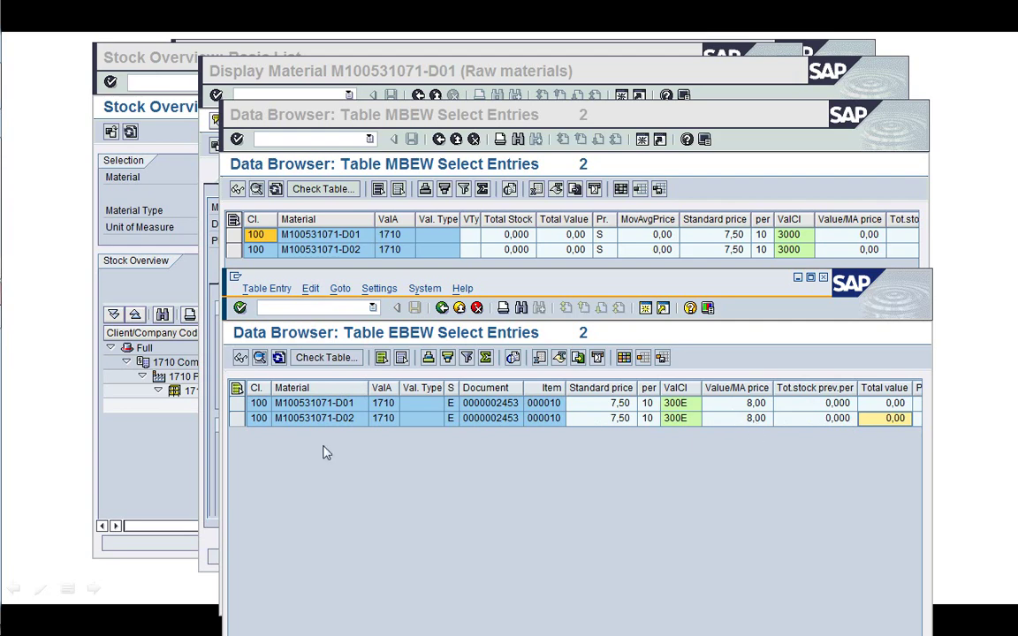
- Compare the stock overview of M100531071-D02 with the EBEW entries, and move the EBEW window aside
{"action": "left_click", "coordinate": [150, 462]}
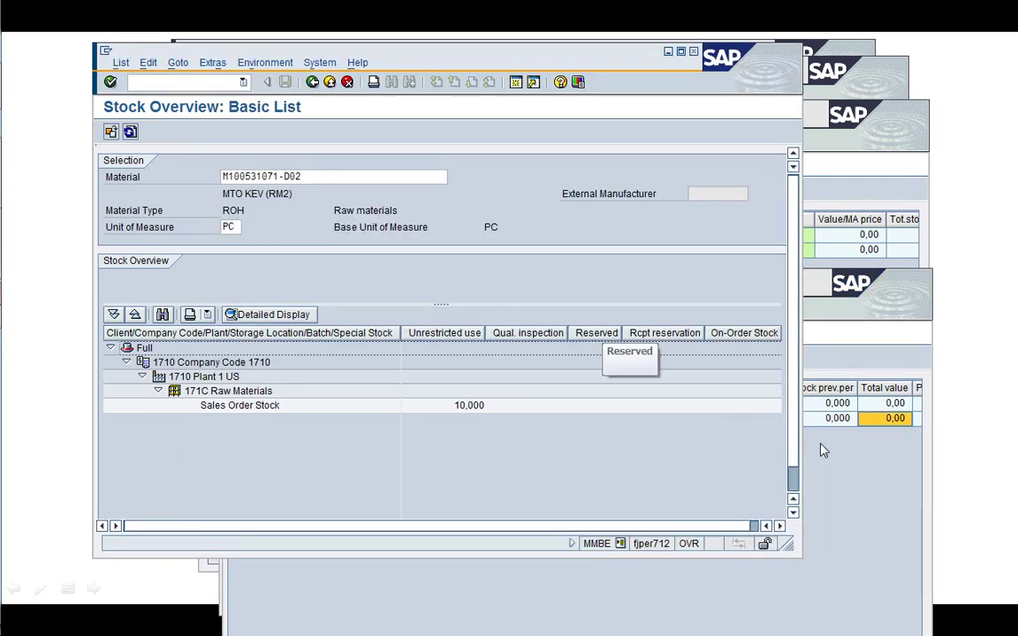
{"action": "left_click", "coordinate": [863, 477]}
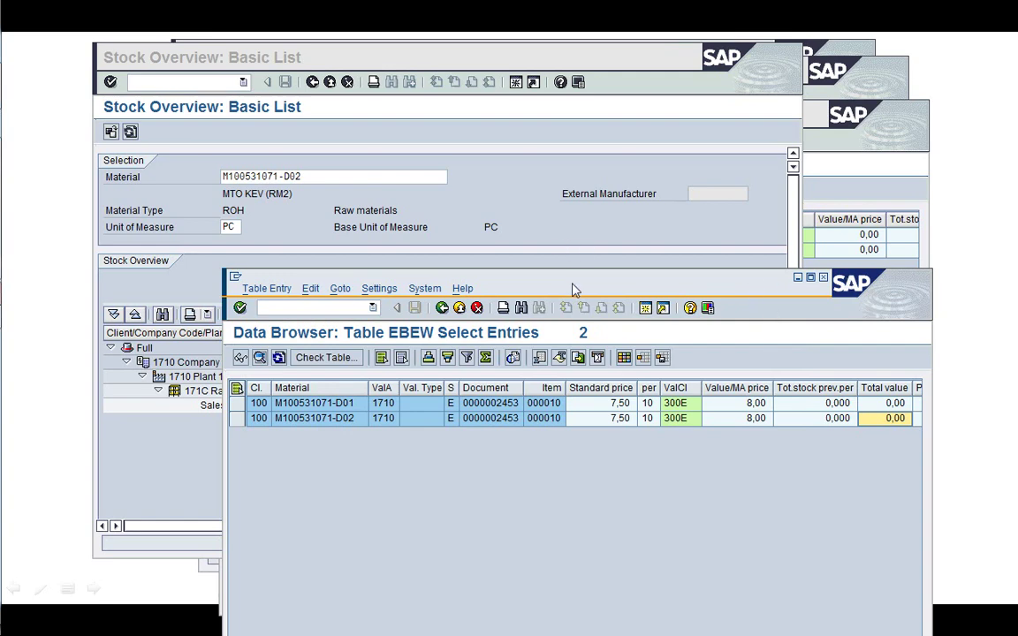
{"action": "left_click_drag", "start_coordinate": [573, 281], "coordinate": [642, 145]}
- Leave the stock overview and start transaction MBBS - Valuated Special Stock in that session
{"action": "left_click", "coordinate": [174, 155]}
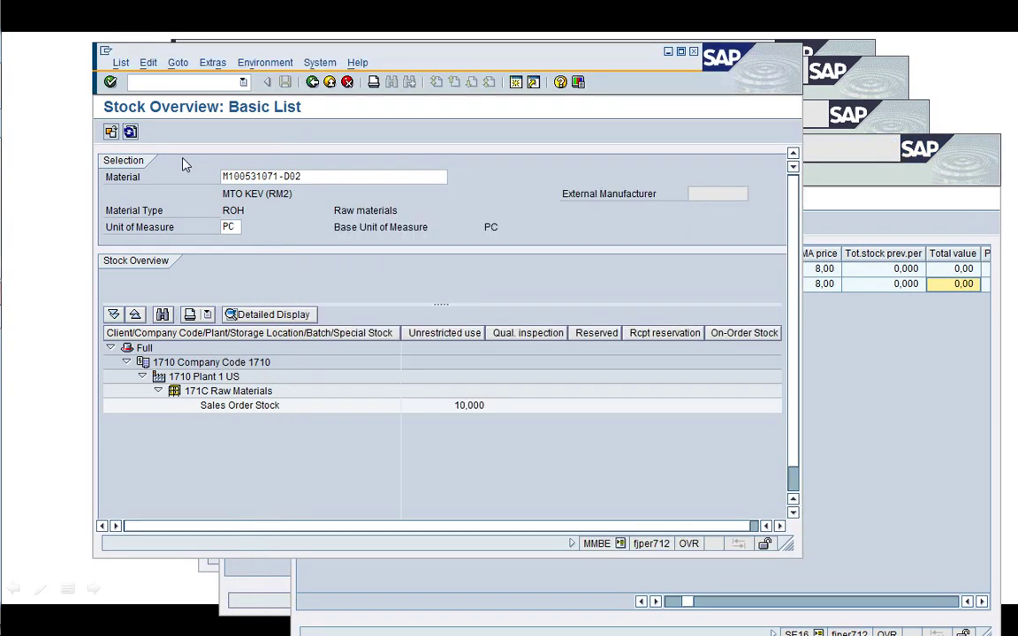
{"action": "left_click", "coordinate": [312, 82]}
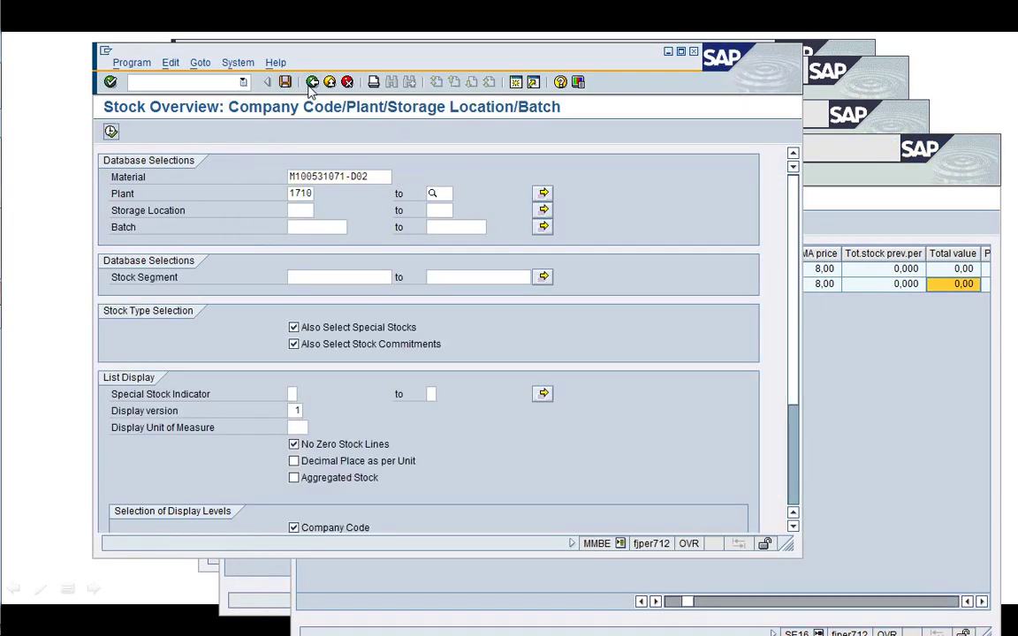
{"action": "left_click", "coordinate": [312, 81]}
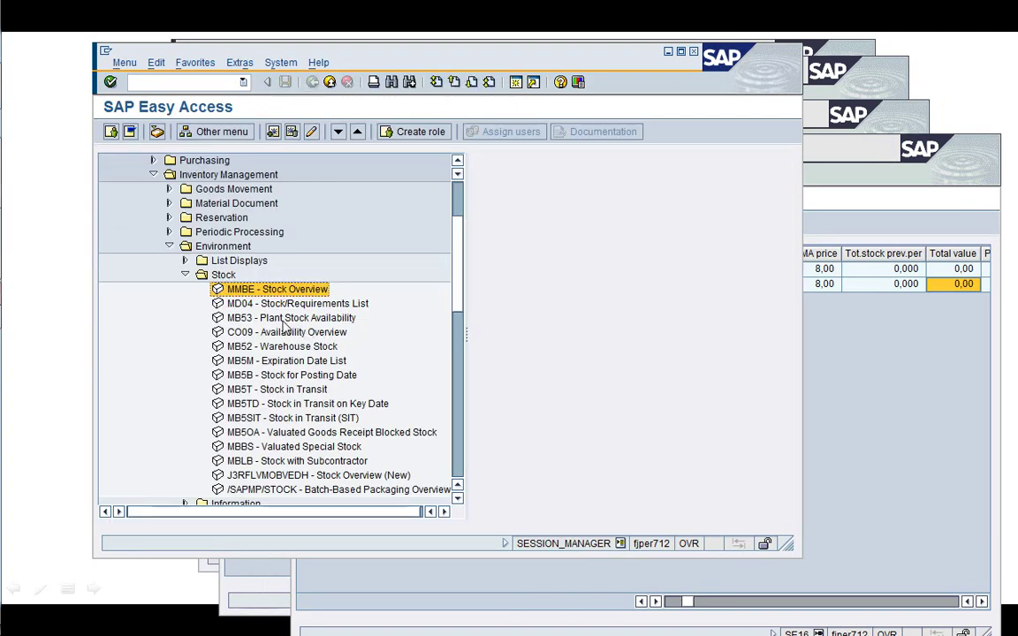
{"action": "left_click", "coordinate": [273, 346]}
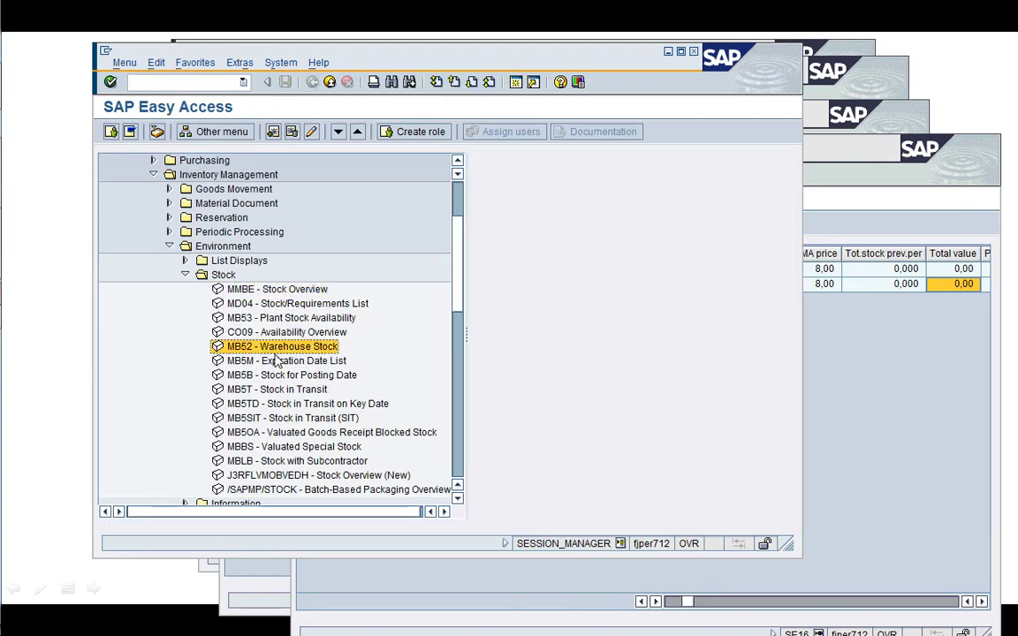
{"action": "left_click", "coordinate": [262, 450]}
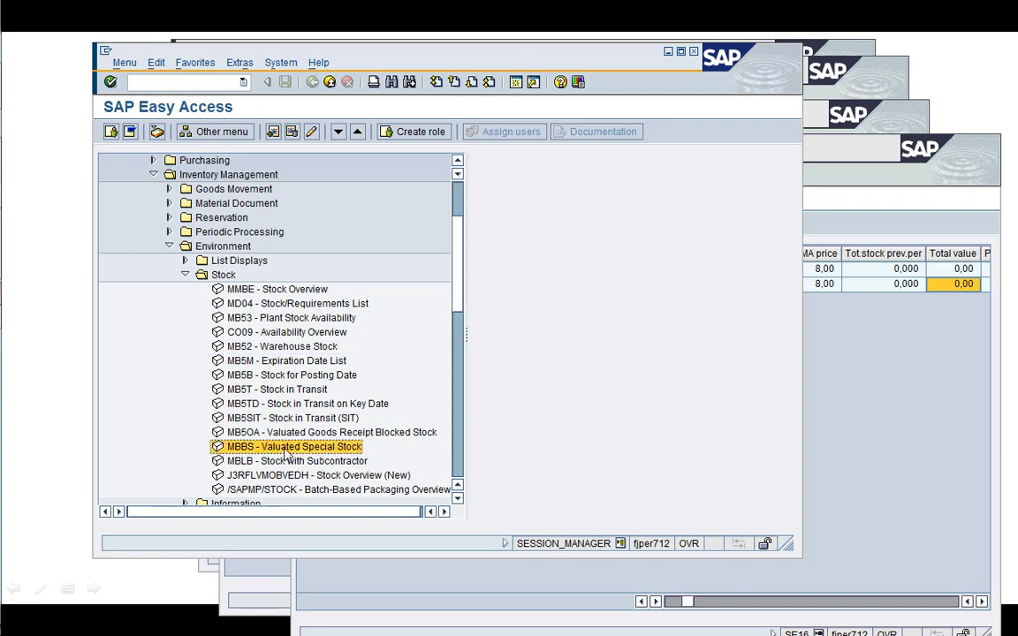
{"action": "double_click", "coordinate": [285, 447]}
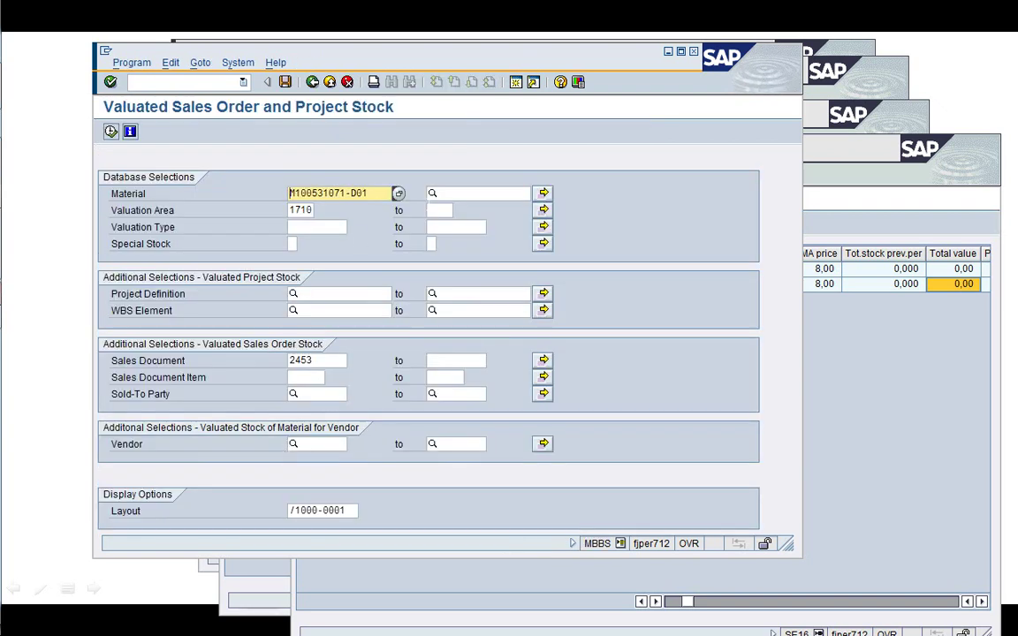
{"action": "key", "text": "Tab"}
{"action": "type", "text": "M"}
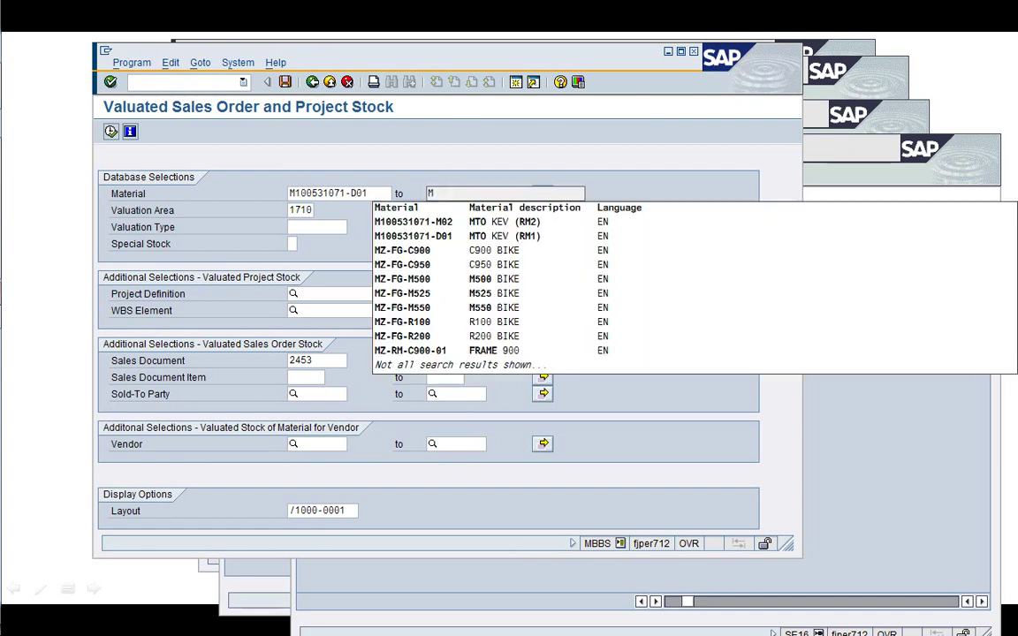
{"action": "key", "text": "Down"}
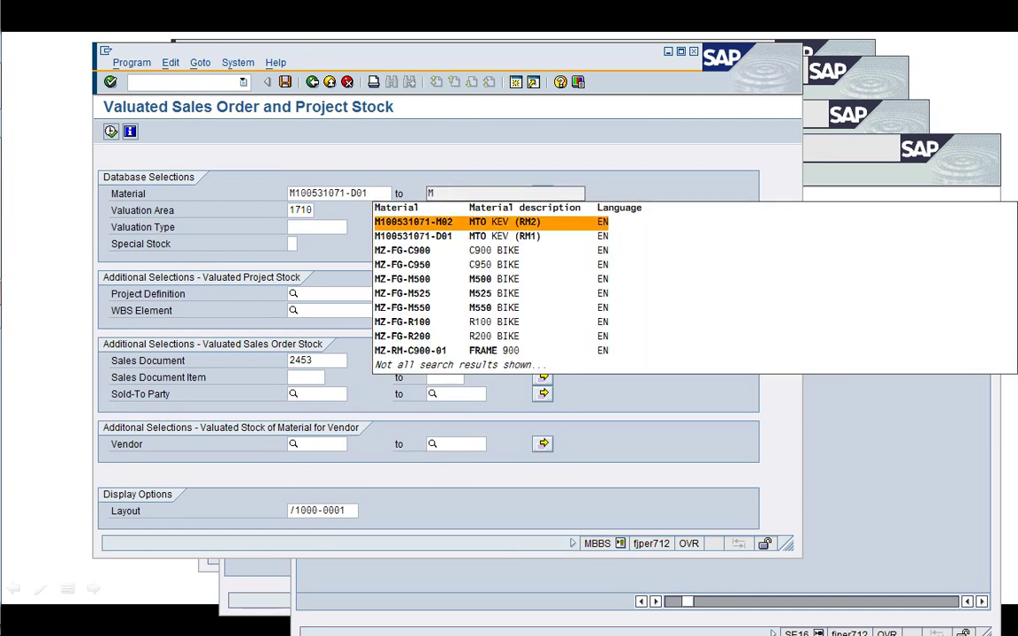
{"action": "key", "text": "Down"}
{"action": "key", "text": "Return"}
{"action": "key", "text": "BackSpace"}
{"action": "key", "text": "BackSpace"}
{"action": "key", "text": "BackSpace"}
{"action": "key", "text": "BackSpace"}
{"action": "key", "text": "BackSpace"}
{"action": "key", "text": "BackSpace"}
{"action": "key", "text": "BackSpace"}
{"action": "key", "text": "BackSpace"}
{"action": "key", "text": "BackSpace"}
{"action": "key", "text": "BackSpace"}
{"action": "key", "text": "BackSpace"}
{"action": "key", "text": "BackSpace"}
{"action": "key", "text": "BackSpace"}
{"action": "key", "text": "BackSpace"}
{"action": "key", "text": "BackSpace"}
{"action": "key", "text": "BackSpace"}
{"action": "key", "text": "BackSpace"}
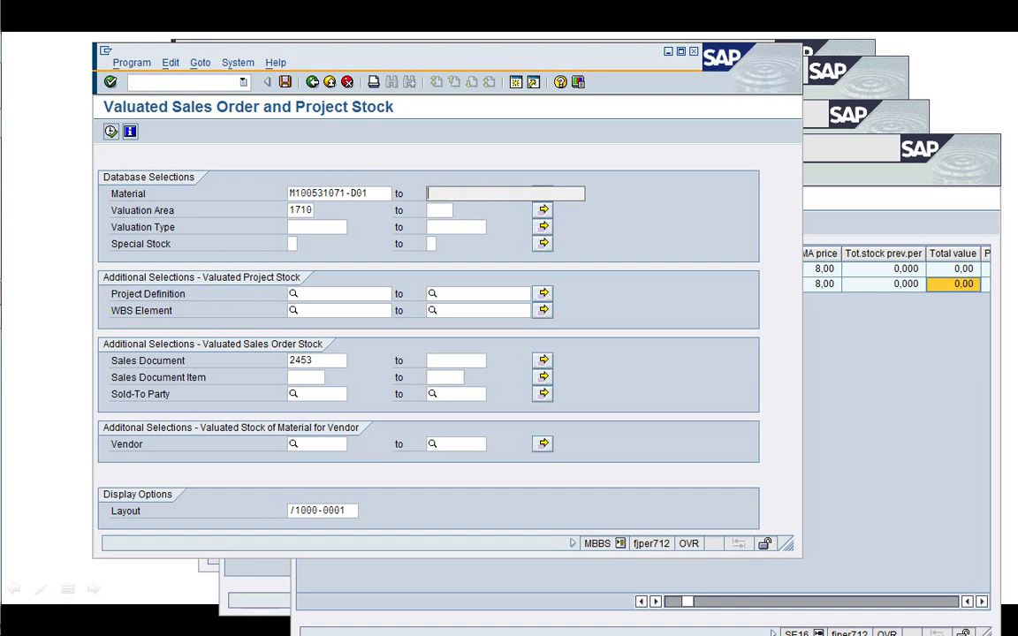
- List the valuated sales order stock for materials M100531071-D01 to M100531071-D02 in valuation area 1710 for sales document 2453
{"action": "left_click", "coordinate": [368, 193]}
{"action": "left_click_drag", "start_coordinate": [362, 194], "coordinate": [288, 193]}
{"action": "key", "text": "ctrl+c"}
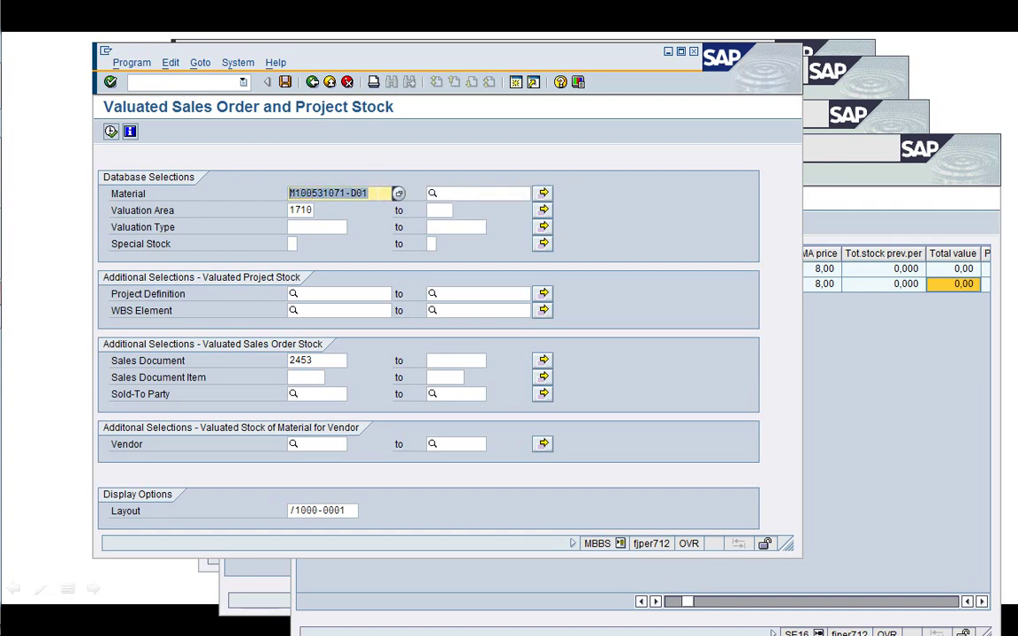
{"action": "left_click", "coordinate": [289, 193]}
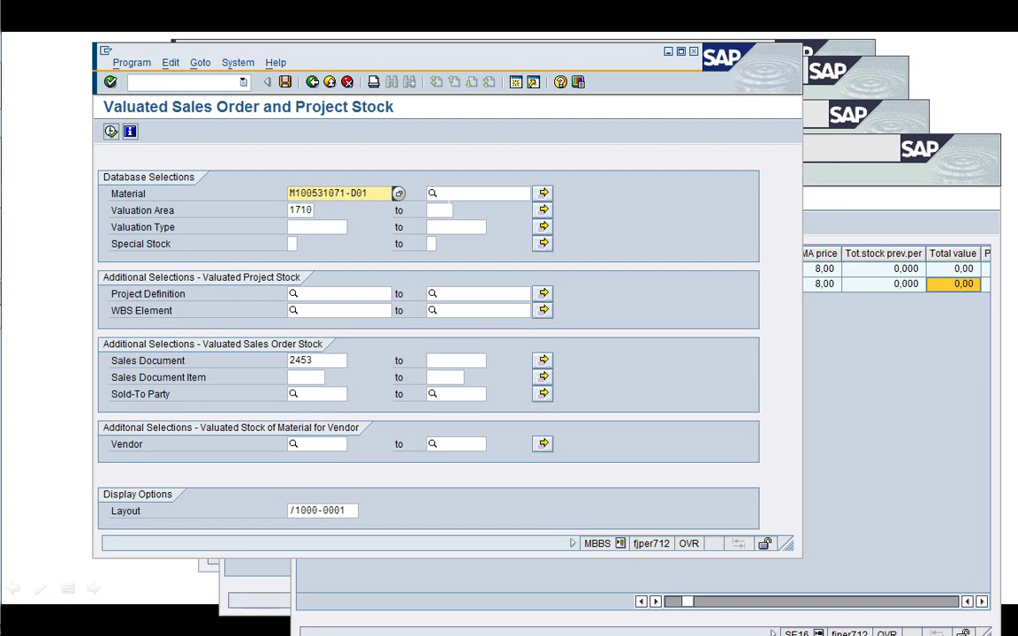
{"action": "key", "text": "Tab"}
{"action": "key", "text": "ctrl+v"}
{"action": "key", "text": "BackSpace"}
{"action": "type", "text": "2"}
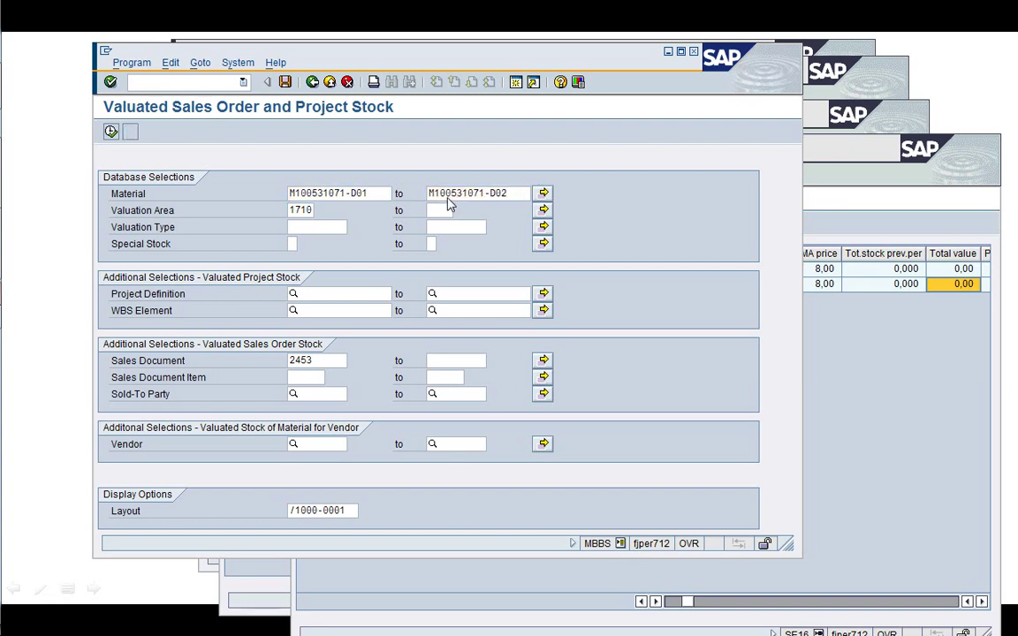
{"action": "key", "text": "Return"}
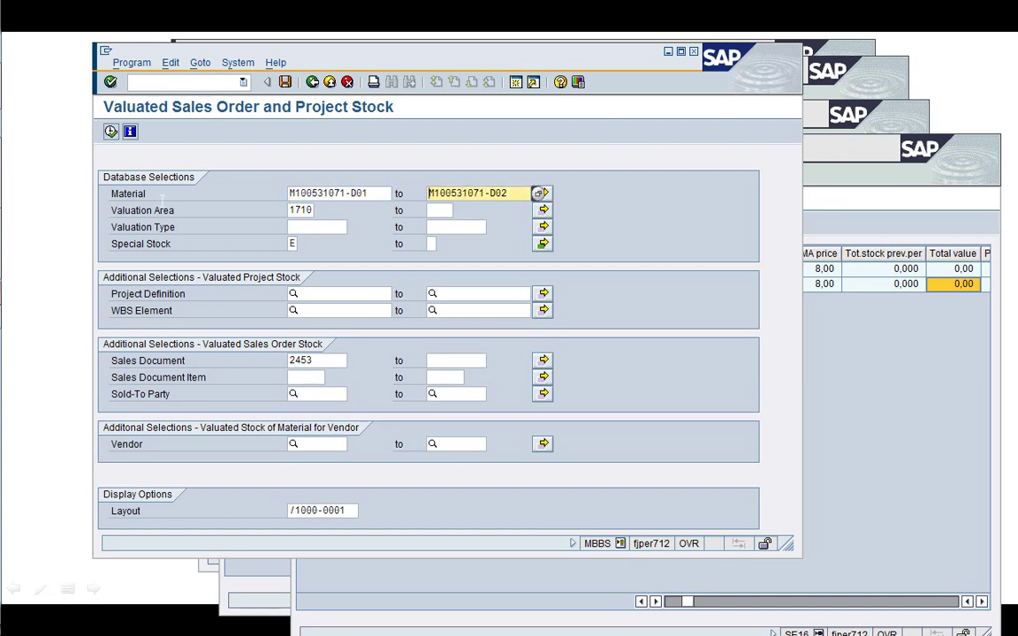
{"action": "left_click", "coordinate": [110, 131]}
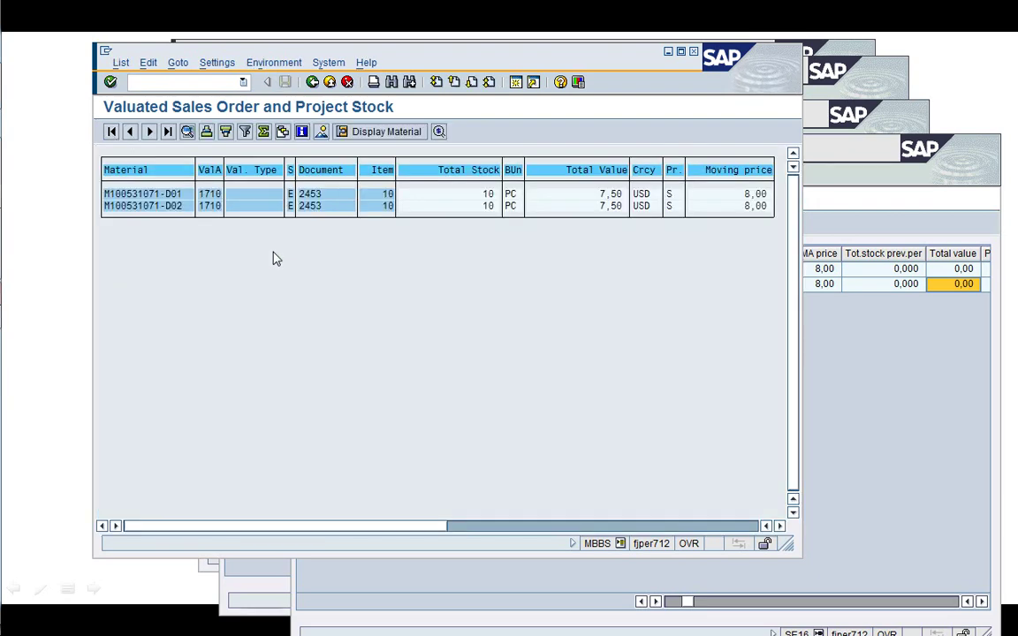
- Place the EBEW entries below the valuated special stock list to compare both, and return to the stock list
{"action": "left_click", "coordinate": [893, 402]}
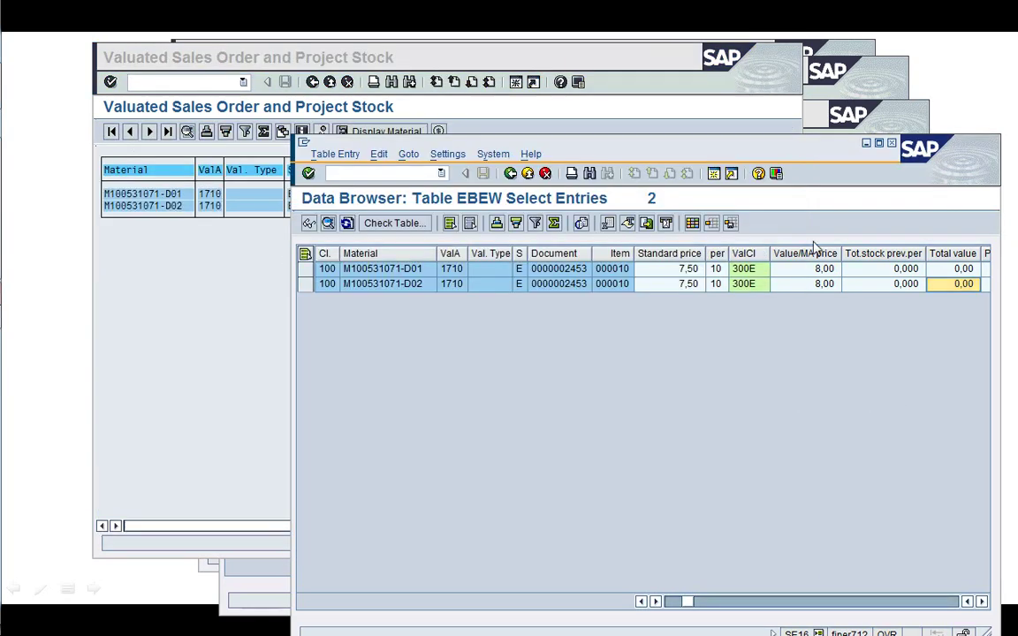
{"action": "left_click_drag", "start_coordinate": [806, 161], "coordinate": [634, 301]}
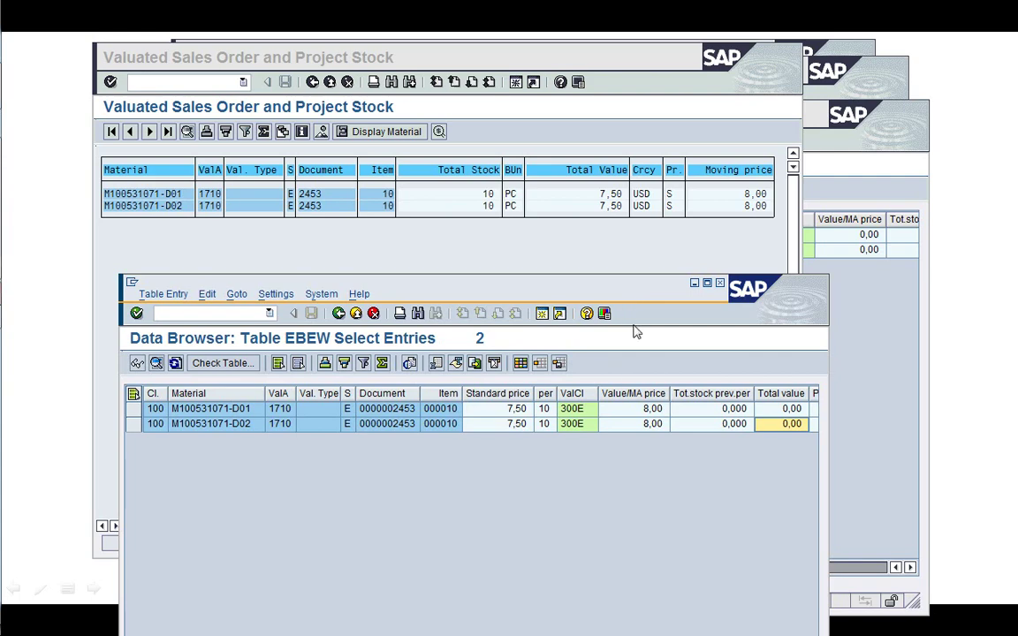
{"action": "left_click_drag", "start_coordinate": [638, 297], "coordinate": [730, 289]}
{"action": "left_click", "coordinate": [638, 245]}
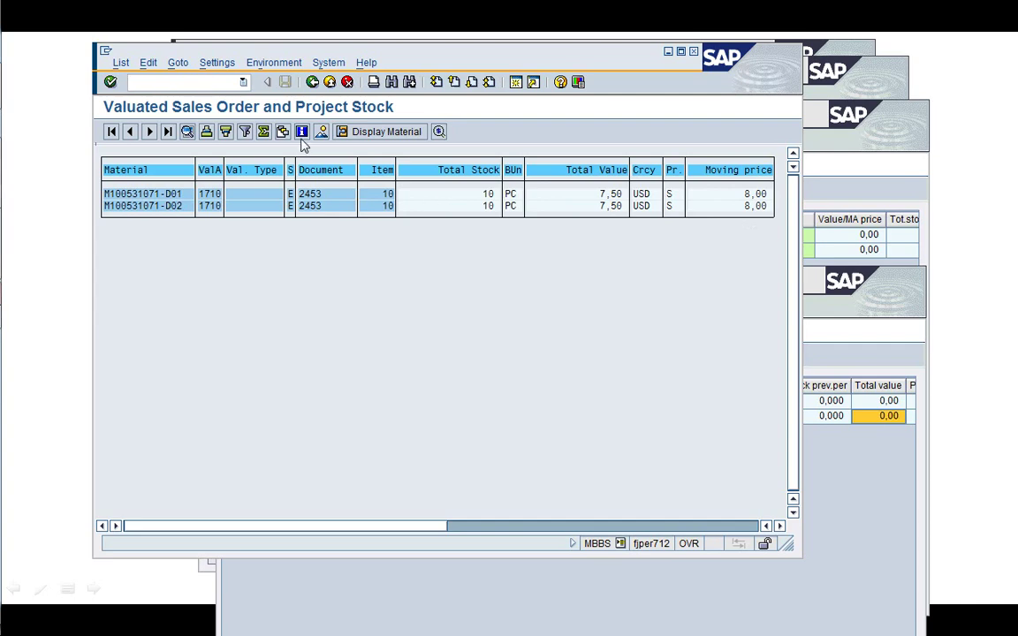
- Leave the valuated special stock report and start transaction MB52 - Warehouse Stock
{"action": "left_click", "coordinate": [313, 83]}
{"action": "left_click", "coordinate": [312, 84]}
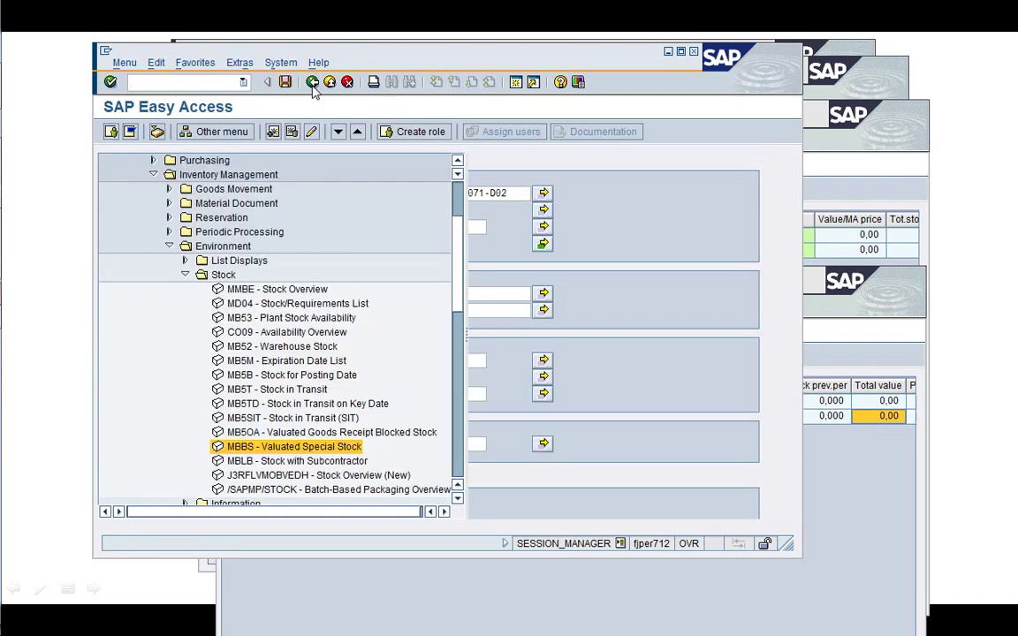
{"action": "left_click", "coordinate": [265, 346]}
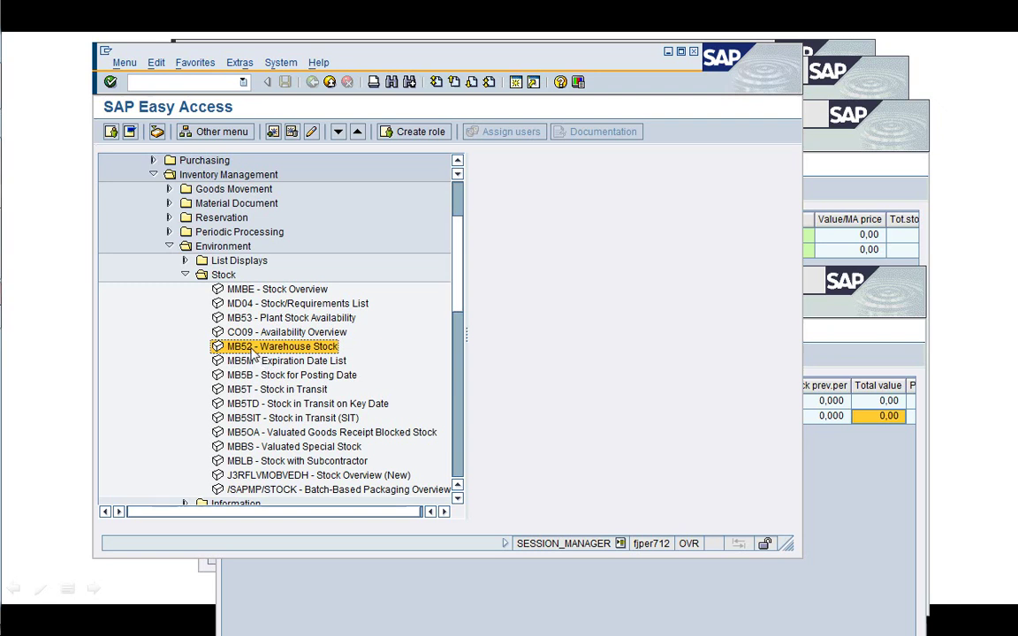
{"action": "double_click", "coordinate": [251, 348]}
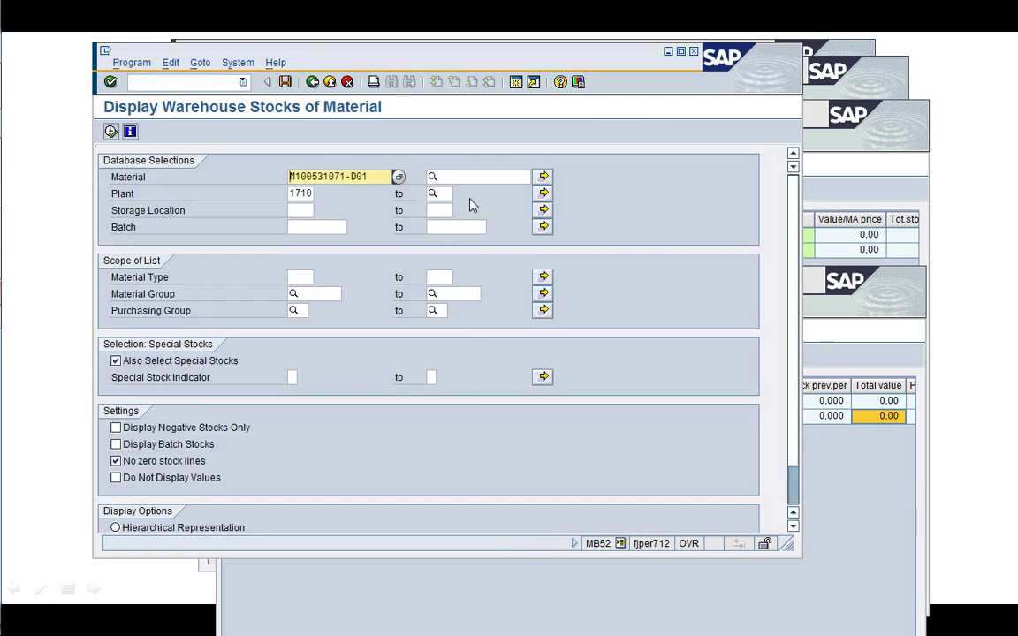
- Display the warehouse stocks of materials M100531071-D01 to M100531071-D02 in plant 1710, with zero stock lines included
{"action": "left_click", "coordinate": [457, 176]}
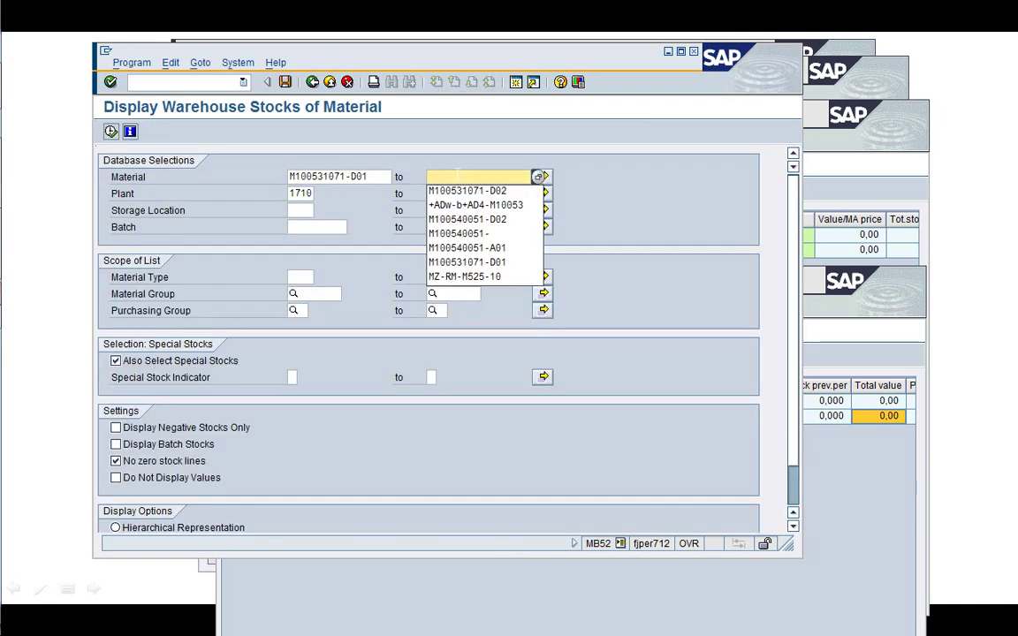
{"action": "key", "text": "Down"}
{"action": "key", "text": "Return"}
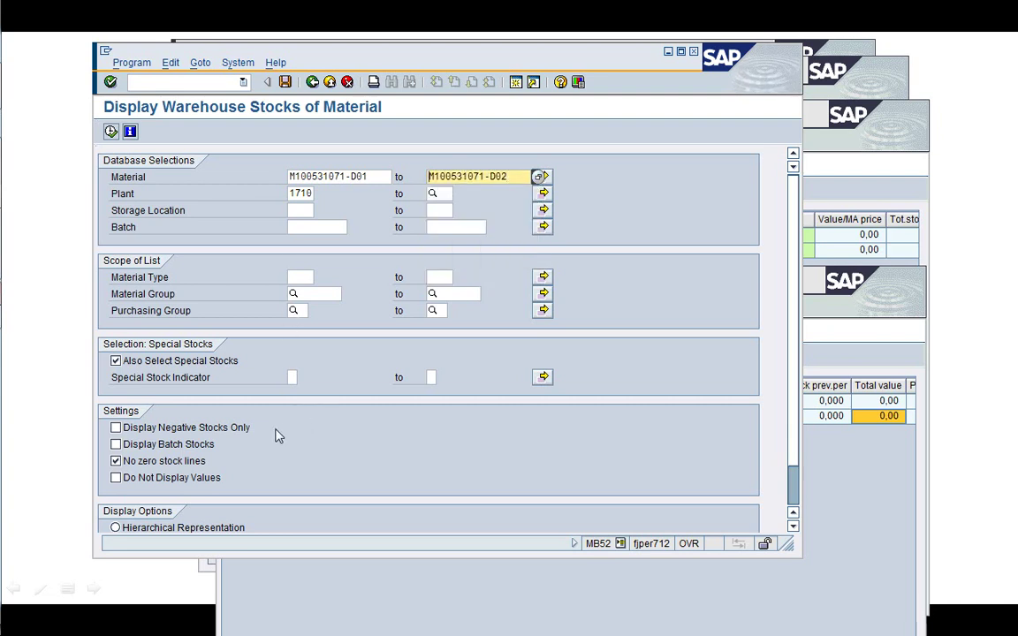
{"action": "left_click", "coordinate": [171, 460]}
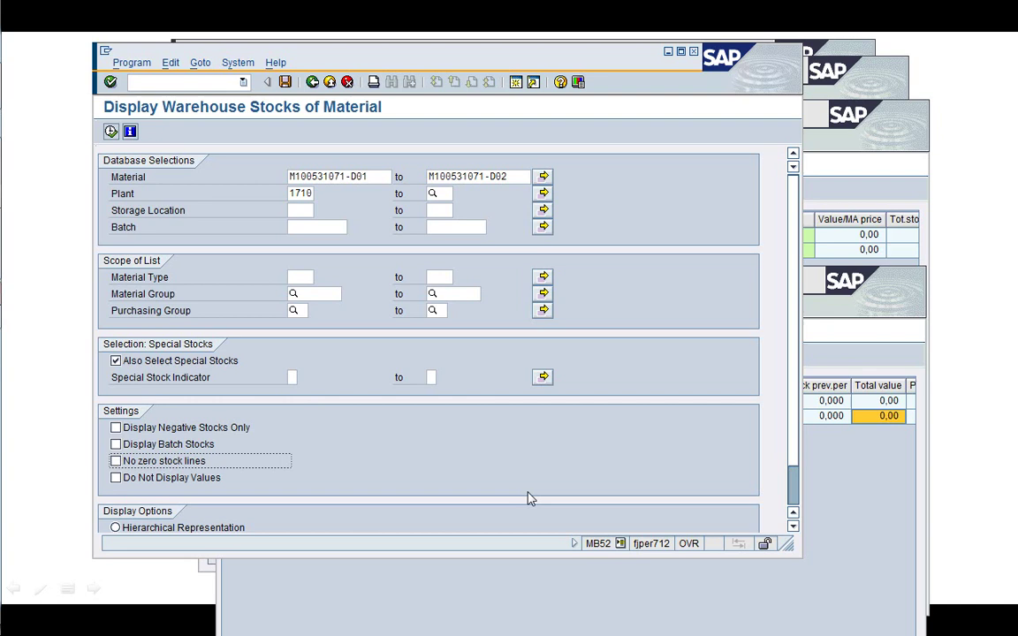
{"action": "left_click", "coordinate": [791, 492]}
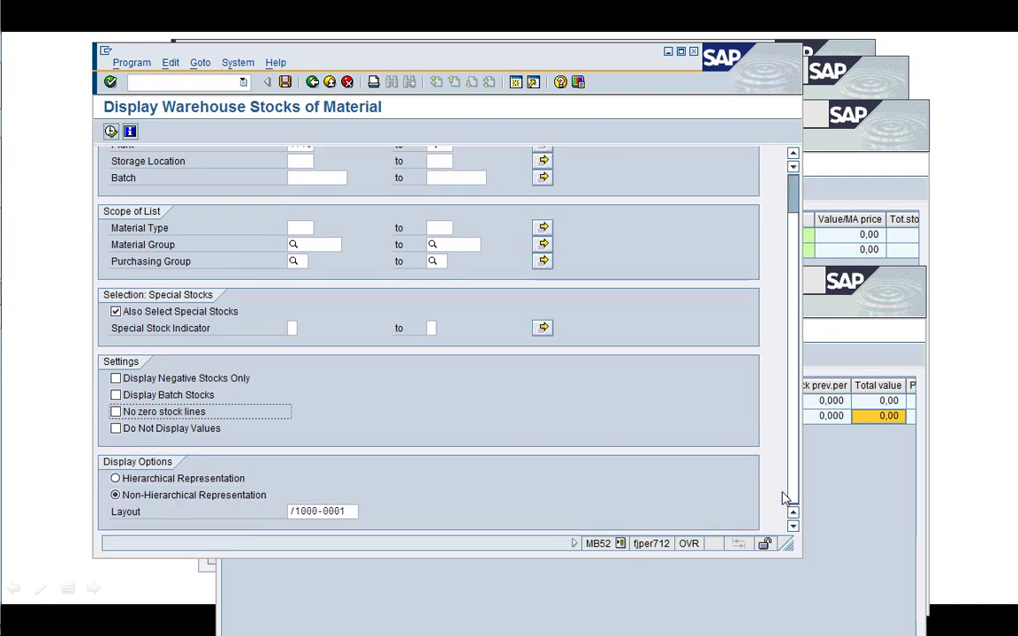
{"action": "left_click", "coordinate": [111, 130]}
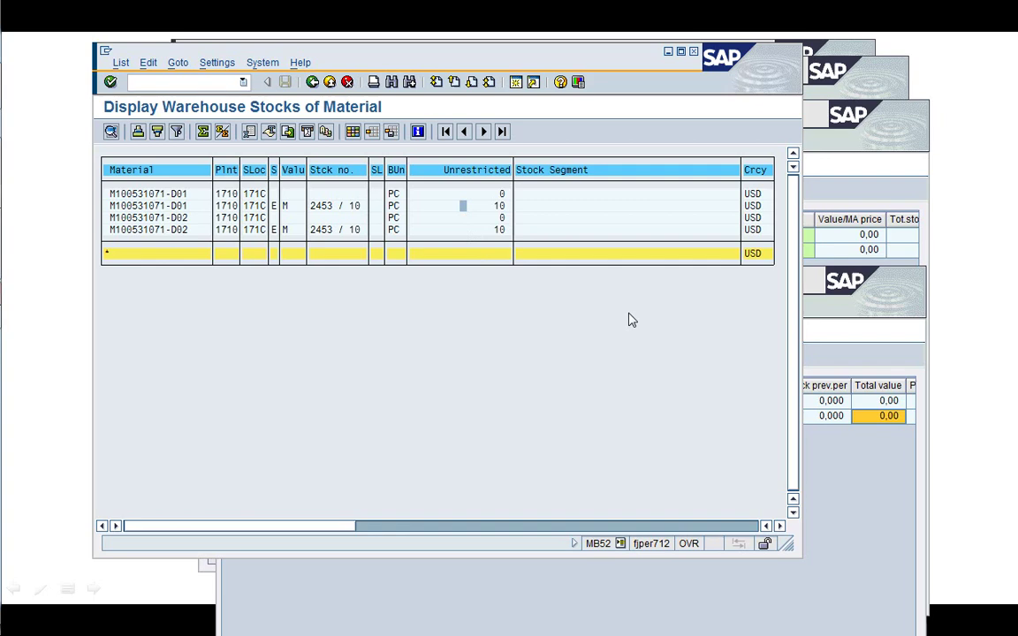
- Leave the warehouse stock report and end that session
{"action": "left_click", "coordinate": [312, 82]}
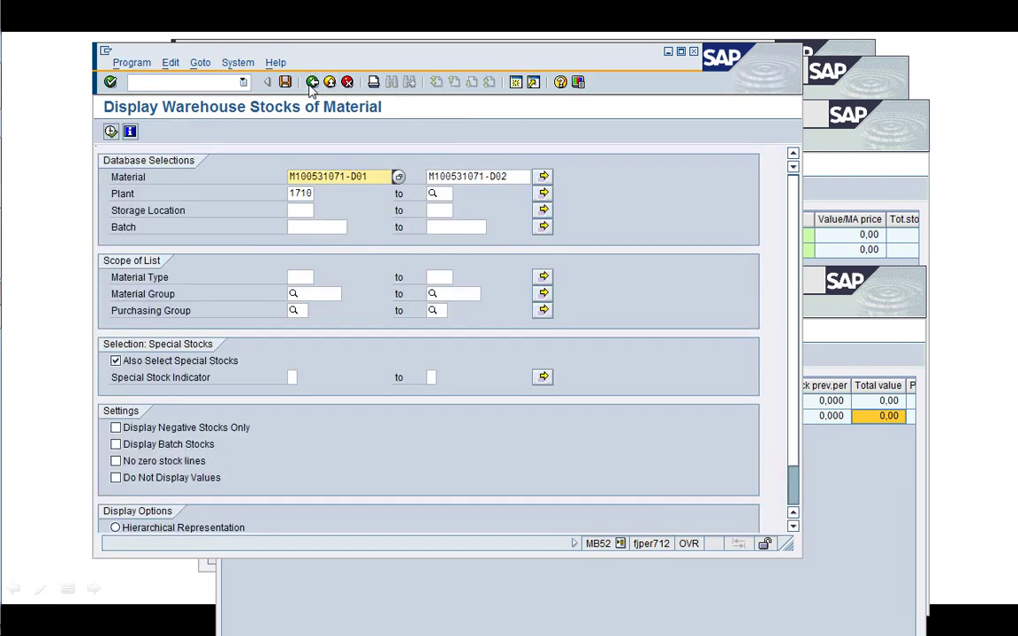
{"action": "left_click", "coordinate": [311, 83]}
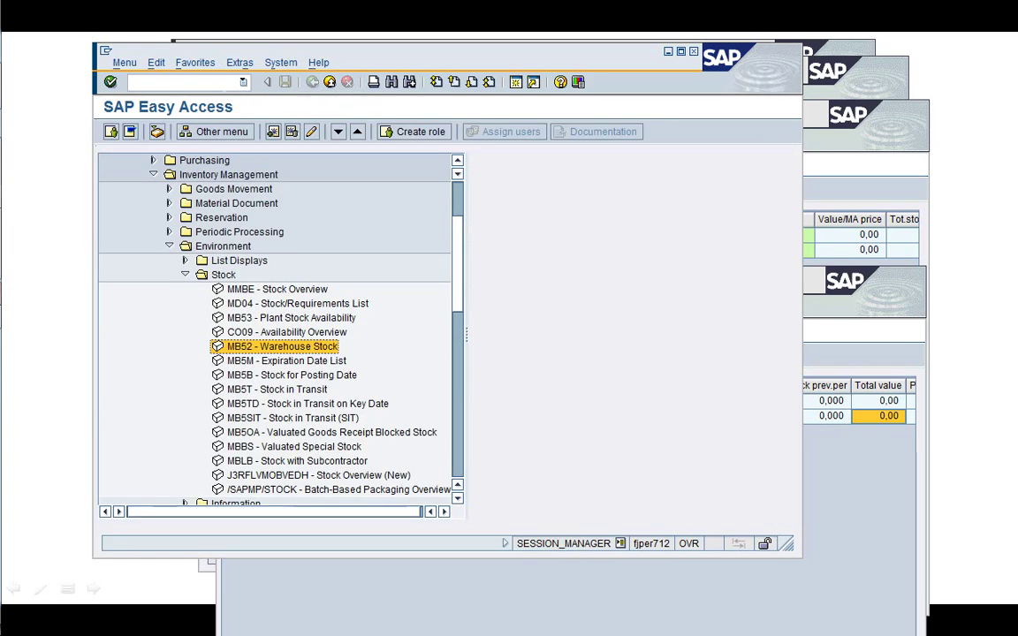
{"action": "left_click", "coordinate": [170, 84]}
{"action": "type", "text": "/i"}
{"action": "key", "text": "Return"}
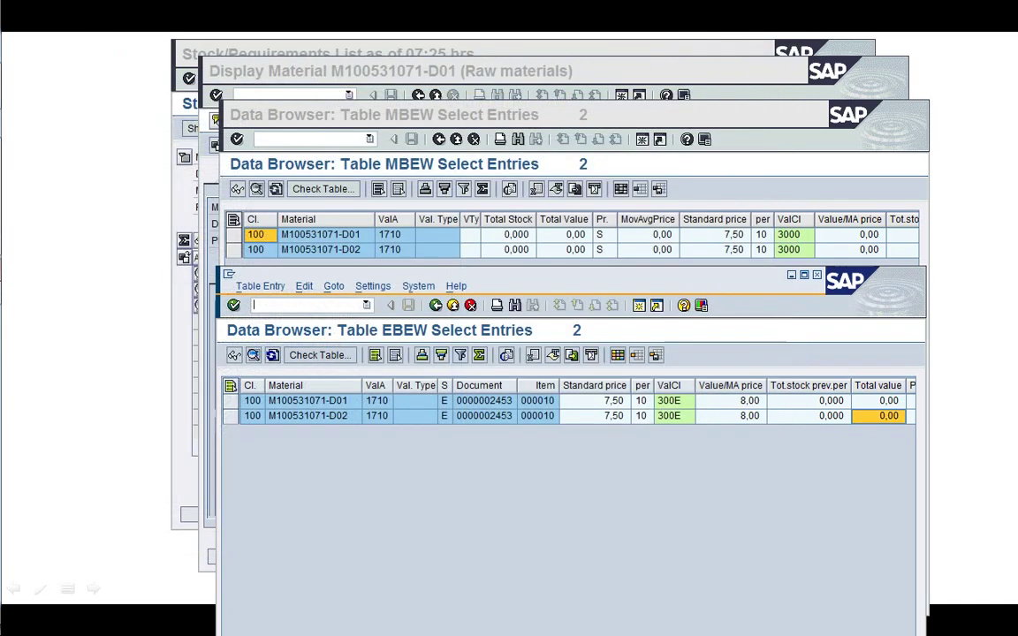
- End the sessions showing the EBEW entries, the MBEW entries and the material master of M100531071-D01
{"action": "type", "text": "/i"}
{"action": "key", "text": "Return"}
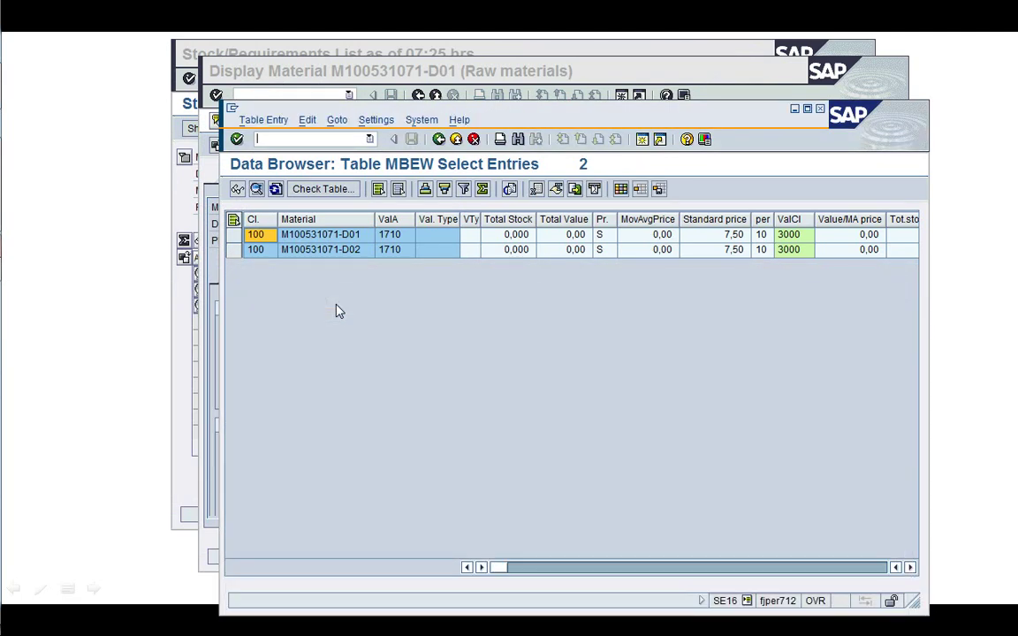
{"action": "type", "text": "/i"}
{"action": "key", "text": "Return"}
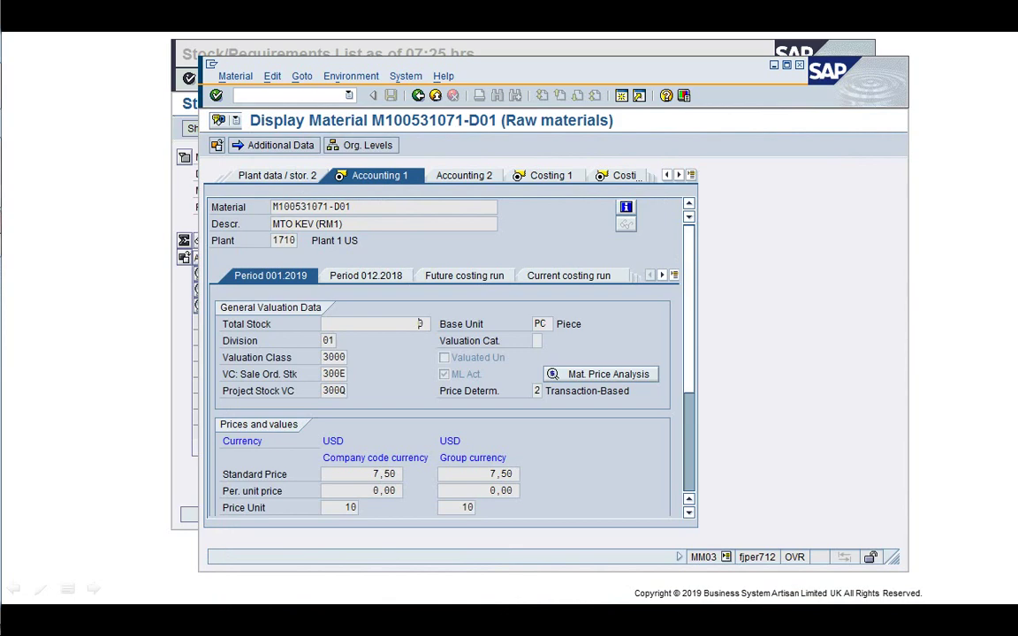
{"action": "type", "text": "/i"}
{"action": "key", "text": "Return"}
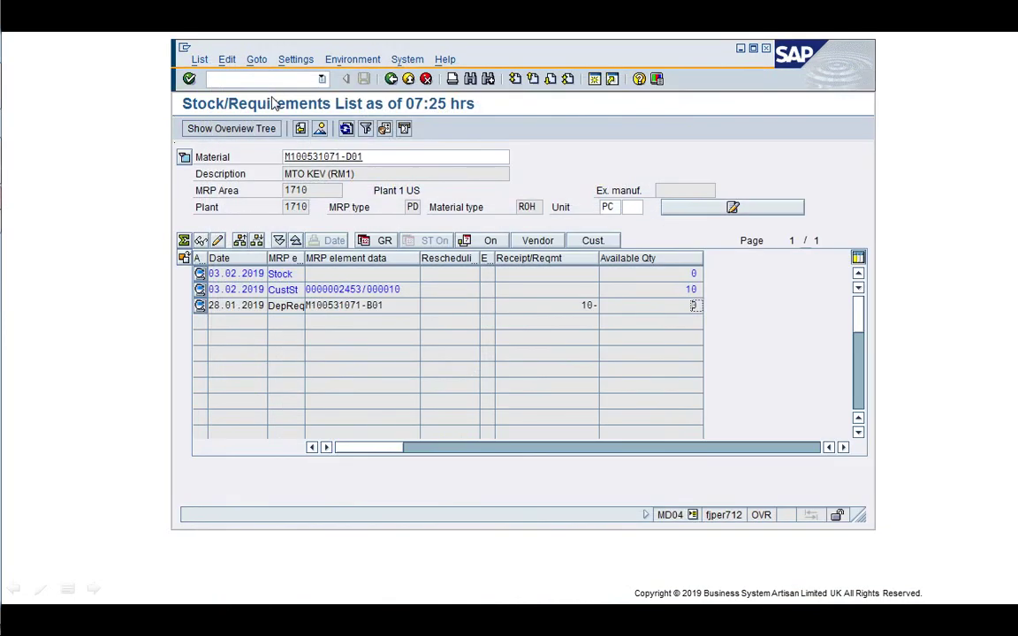
- Refresh the stock/requirements list, return to its initial screen and shorten the material entry to M100531071-
{"action": "left_click", "coordinate": [347, 129]}
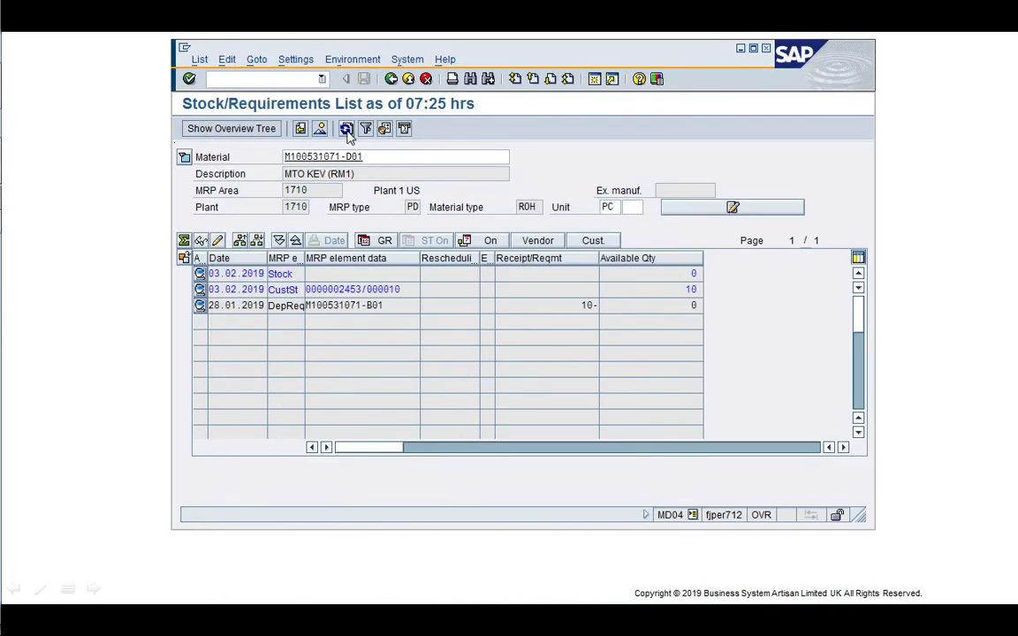
{"action": "left_click", "coordinate": [390, 80]}
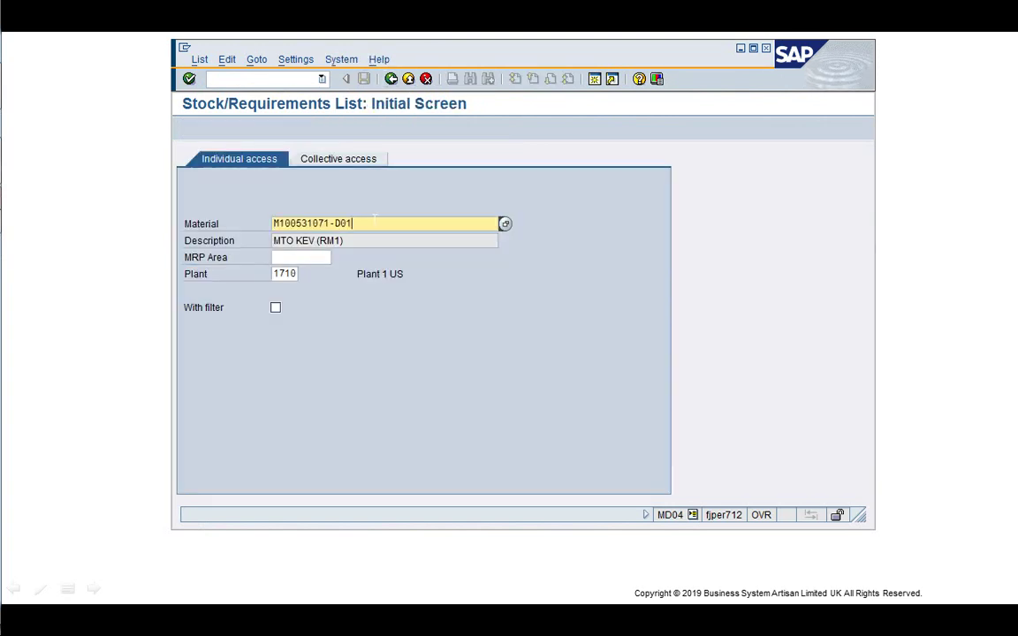
{"action": "key", "text": "BackSpace"}
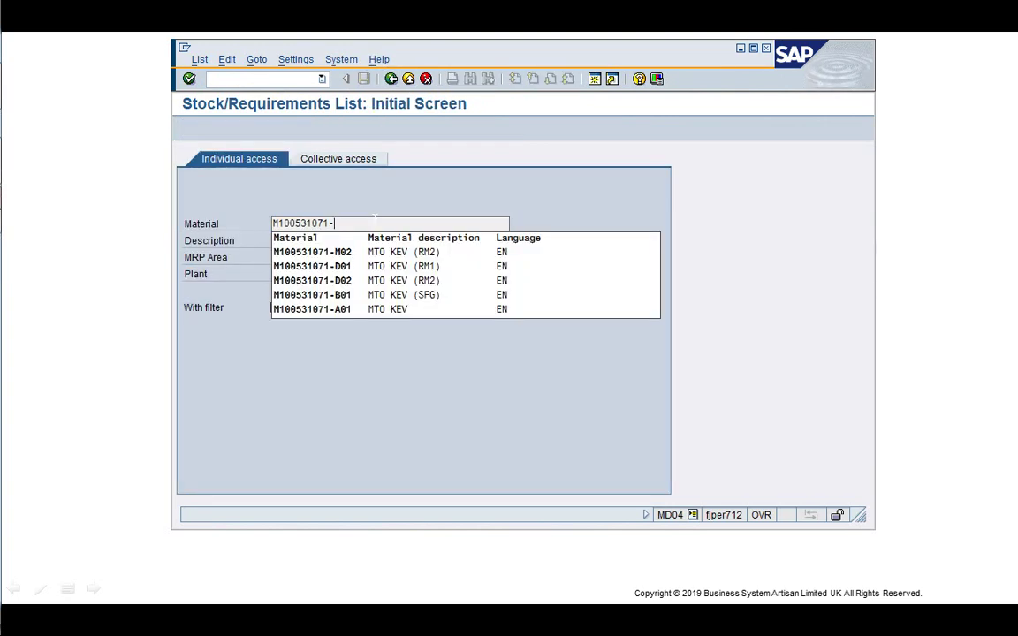
{"action": "left_click", "coordinate": [409, 195]}
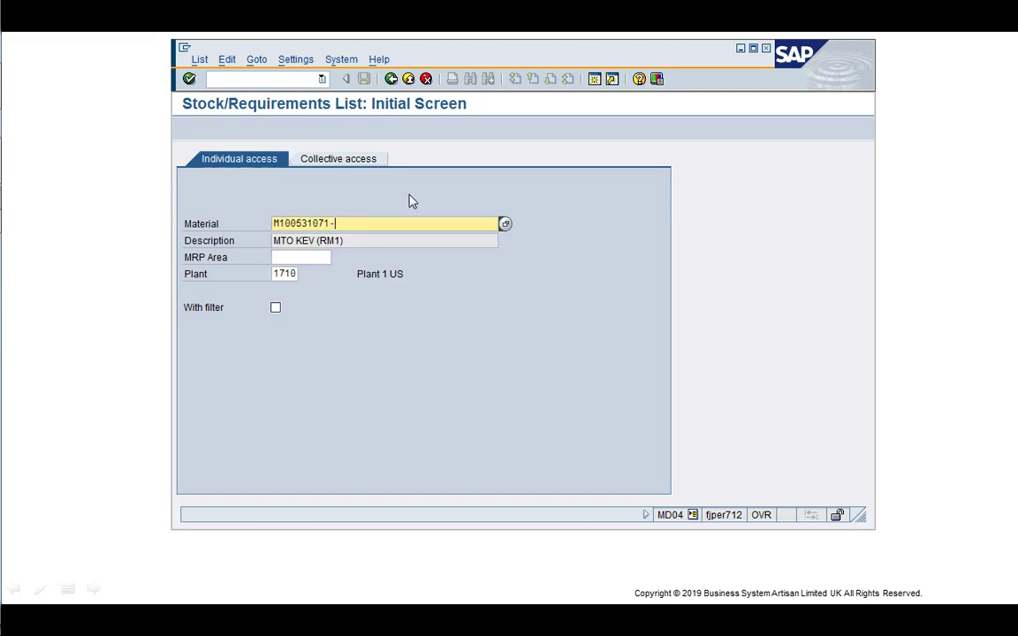
- Open a new session and bring it in front of the Make To Order, Sales Order Costing slide
{"action": "left_click", "coordinate": [594, 80]}
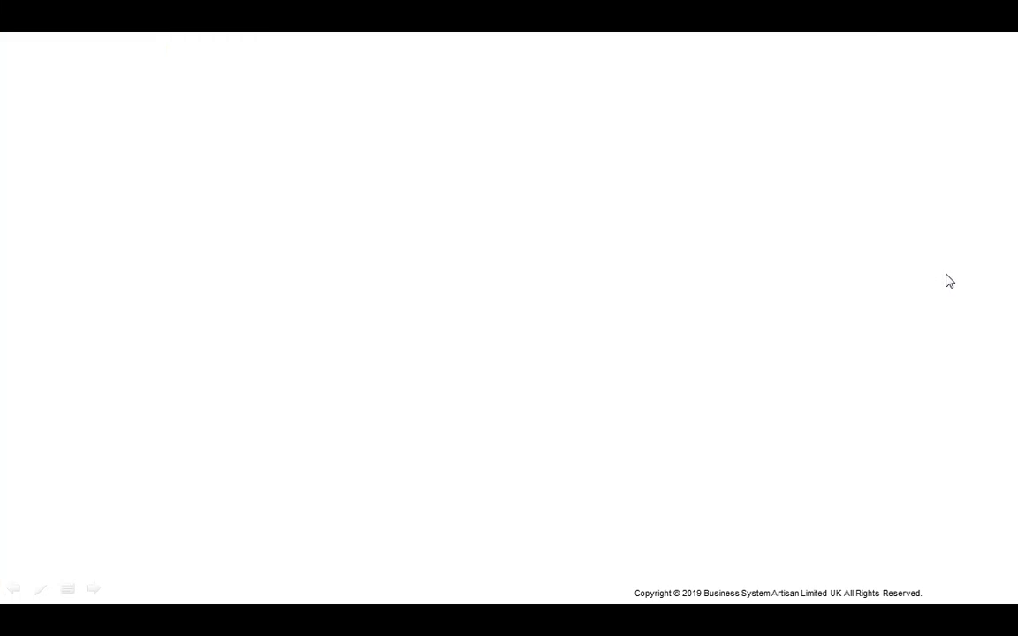
{"action": "left_click", "coordinate": [715, 277]}
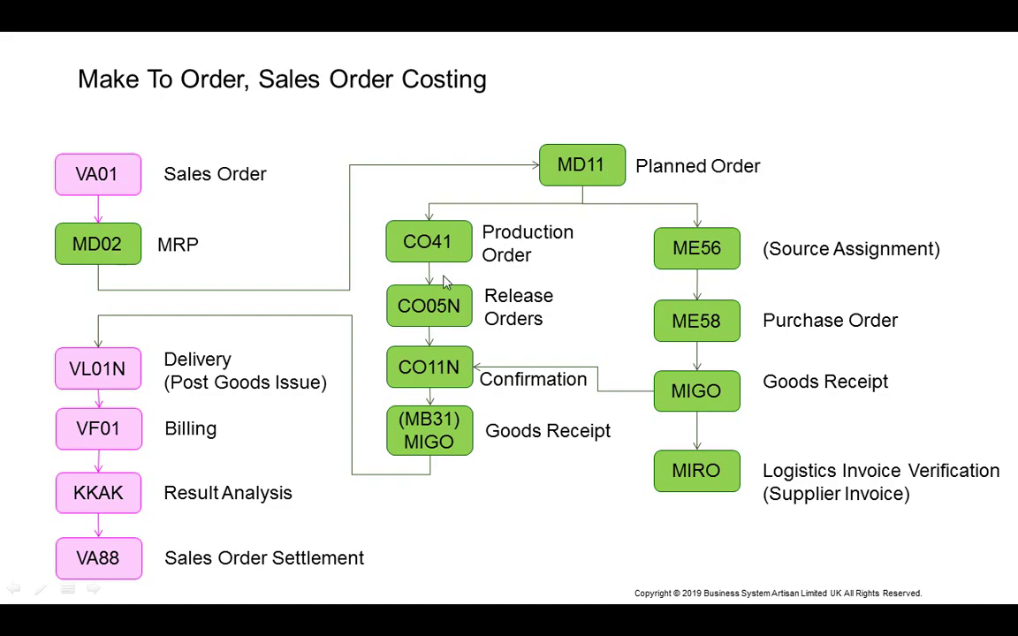
{"action": "key", "text": "super+Tab"}
{"action": "key", "text": "super+Tab"}
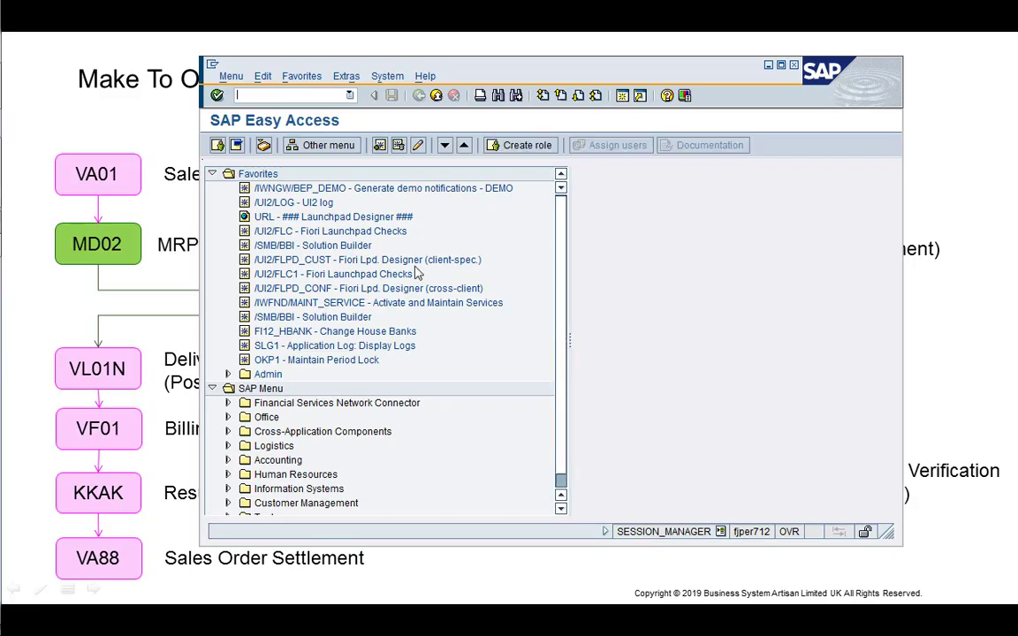
- Collapse the Favorites folder and expand Logistics in the SAP Menu
{"action": "left_click", "coordinate": [352, 248]}
{"action": "key", "text": "Left"}
{"action": "key", "text": "Left"}
{"action": "key", "text": "Down"}
{"action": "key", "text": "Down"}
{"action": "key", "text": "Down"}
{"action": "key", "text": "Down"}
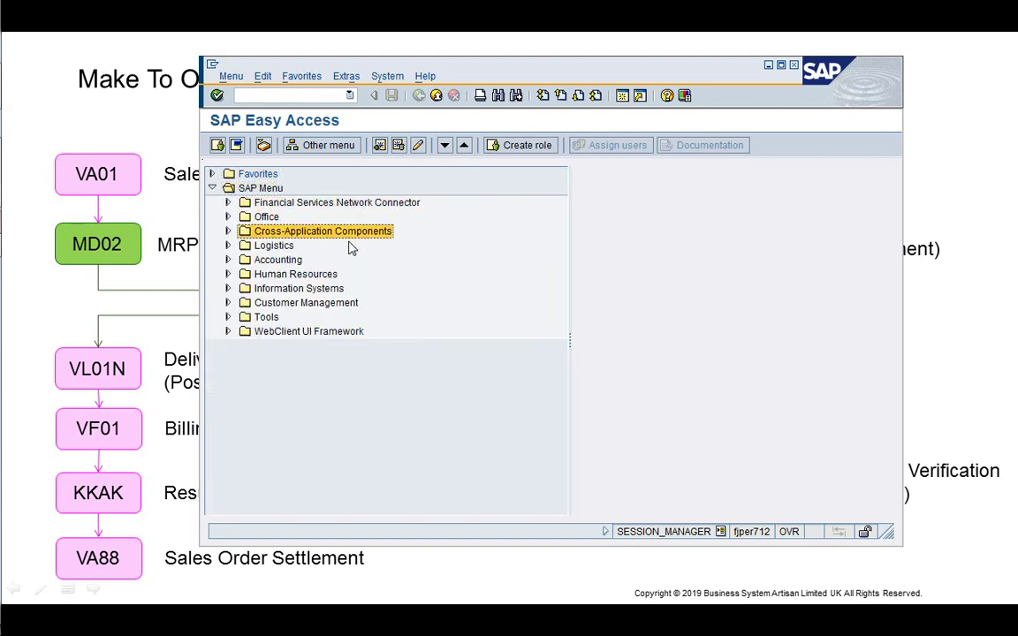
{"action": "key", "text": "Down"}
{"action": "key", "text": "Right"}
- Expand the Production folder under Logistics
{"action": "key", "text": "Down"}
{"action": "key", "text": "Down"}
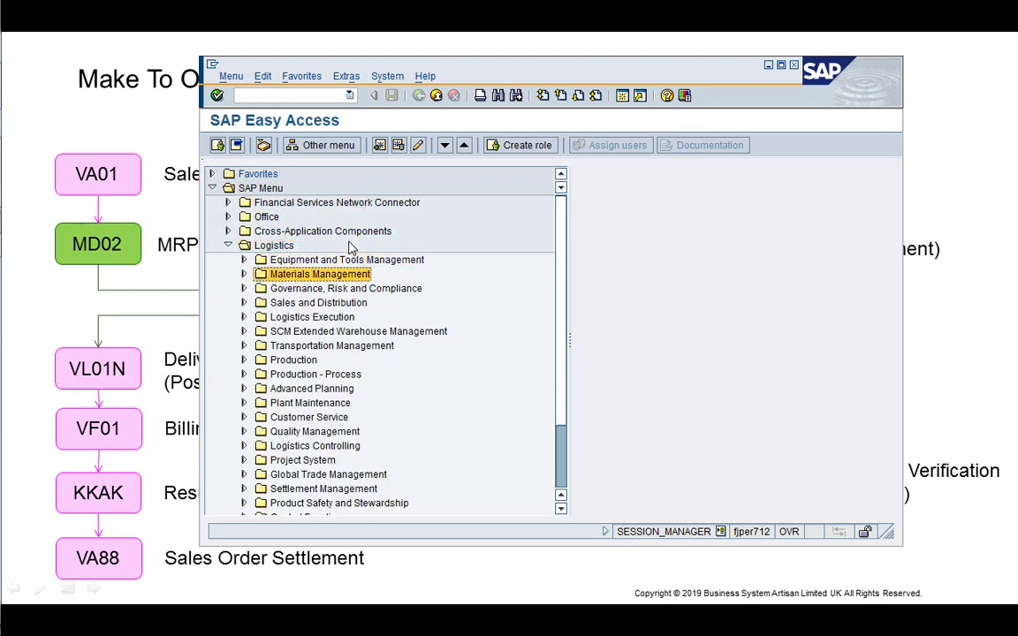
{"action": "key", "text": "Down"}
{"action": "key", "text": "Down"}
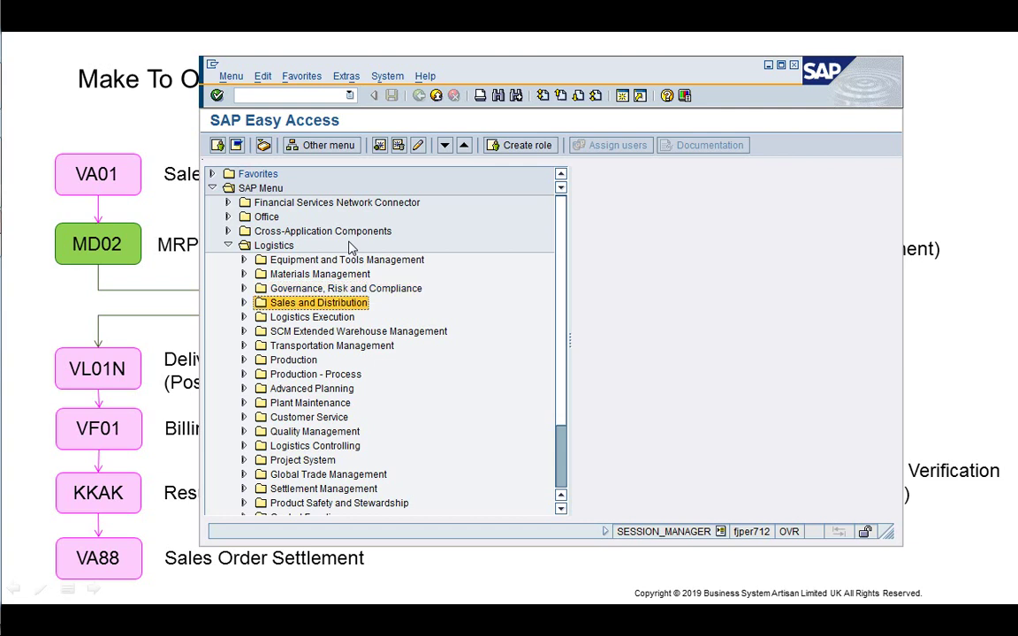
{"action": "key", "text": "Down"}
{"action": "key", "text": "Down"}
{"action": "key", "text": "Down"}
{"action": "key", "text": "Down"}
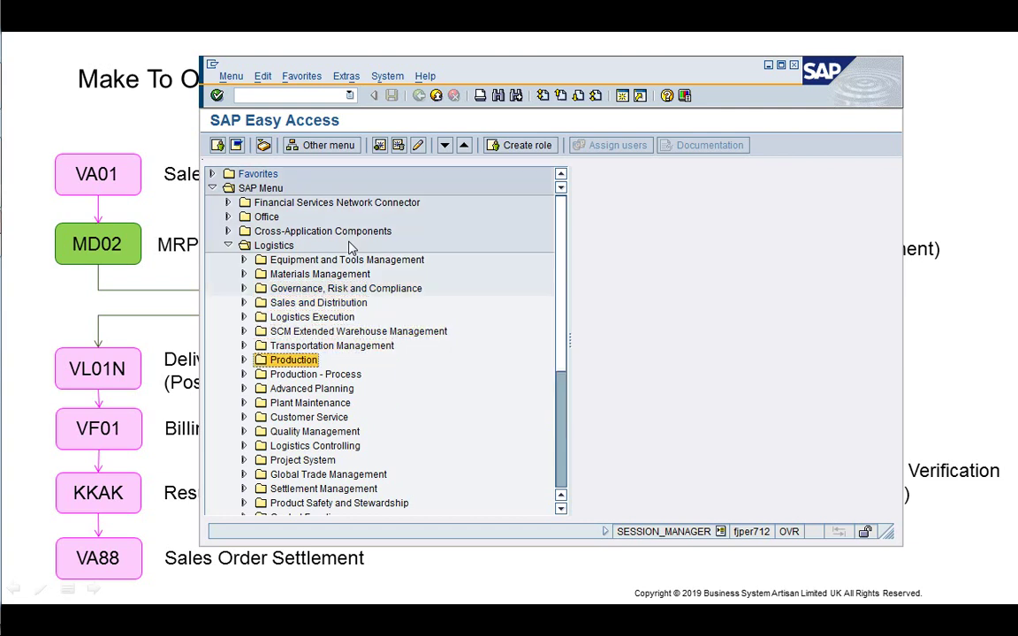
{"action": "key", "text": "Right"}
- Expand the Shop Floor Control folder under Production
{"action": "key", "text": "Down"}
{"action": "key", "text": "Down"}
{"action": "key", "text": "Down"}
{"action": "key", "text": "Down"}
{"action": "key", "text": "Down"}
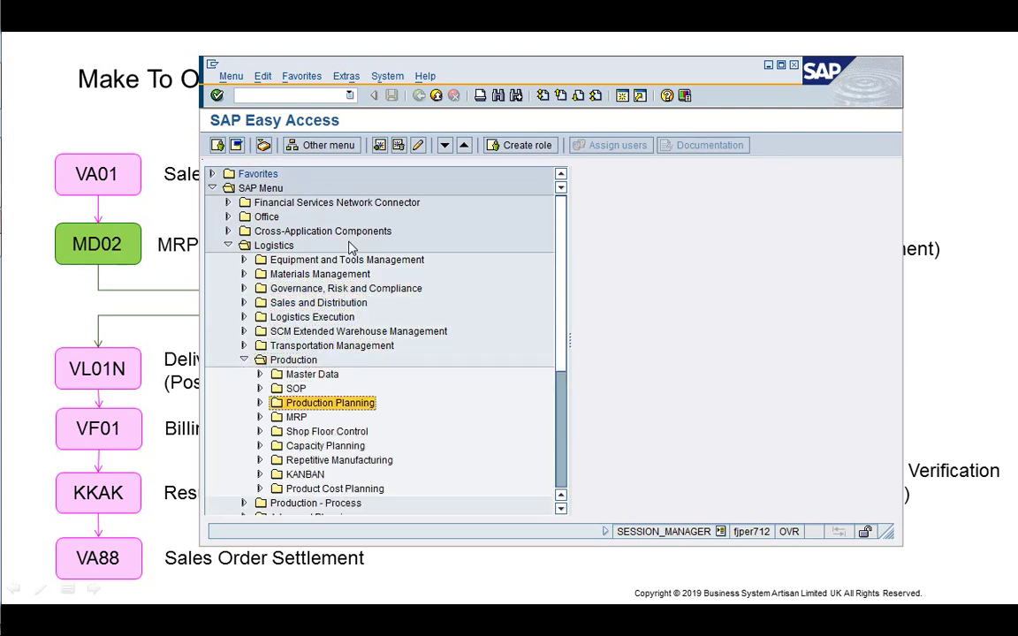
{"action": "key", "text": "Right"}
{"action": "key", "text": "Down"}
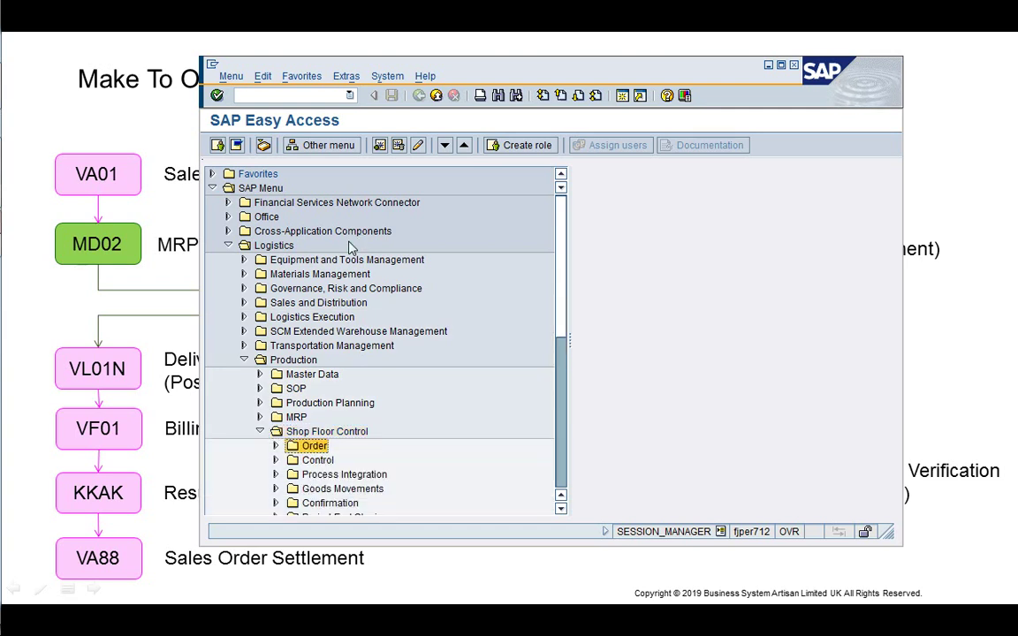
- Expand the Order folder and its Create subfolder under Shop Floor Control
{"action": "key", "text": "Right"}
{"action": "key", "text": "Down"}
{"action": "key", "text": "Down"}
{"action": "key", "text": "Down"}
{"action": "key", "text": "Up"}
{"action": "key", "text": "Up"}
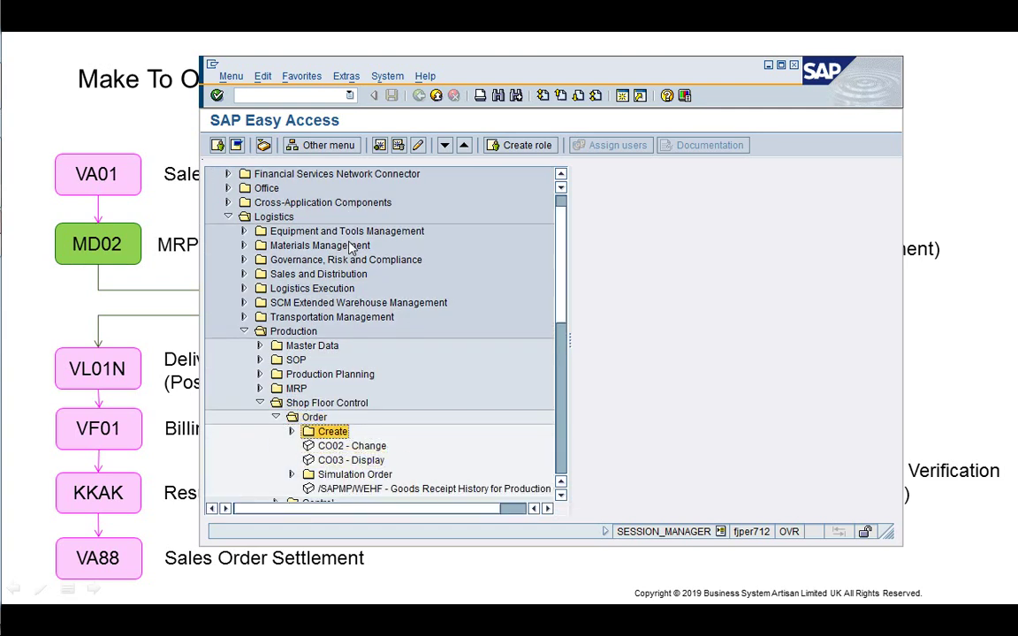
{"action": "key", "text": "Right"}
{"action": "key", "text": "Down"}
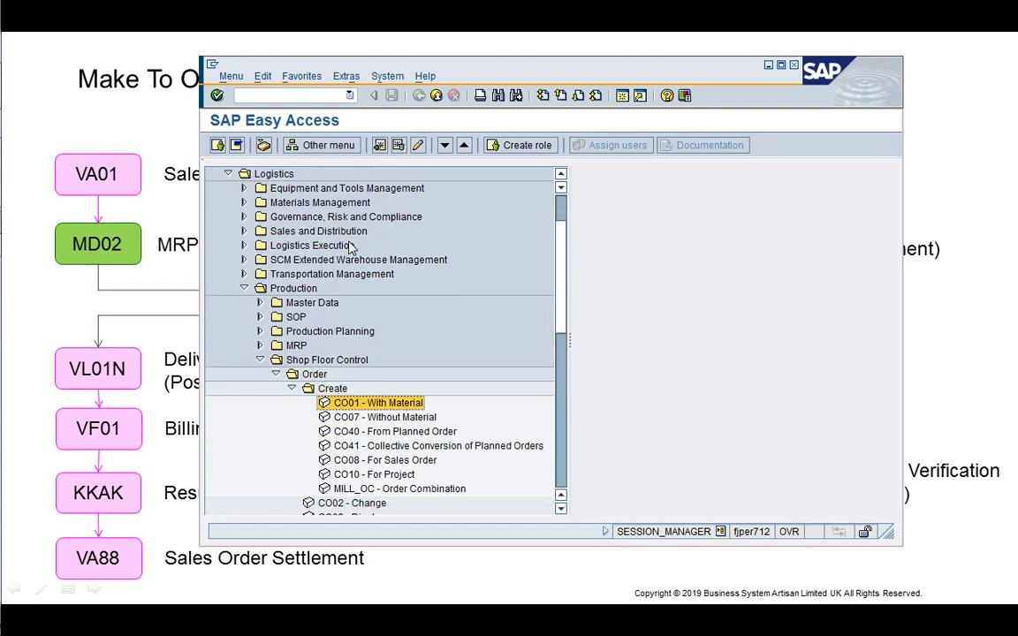
- Open transaction CO40, From Planned Order, to view its initial screen, and exit it
{"action": "key", "text": "Down"}
{"action": "key", "text": "Down"}
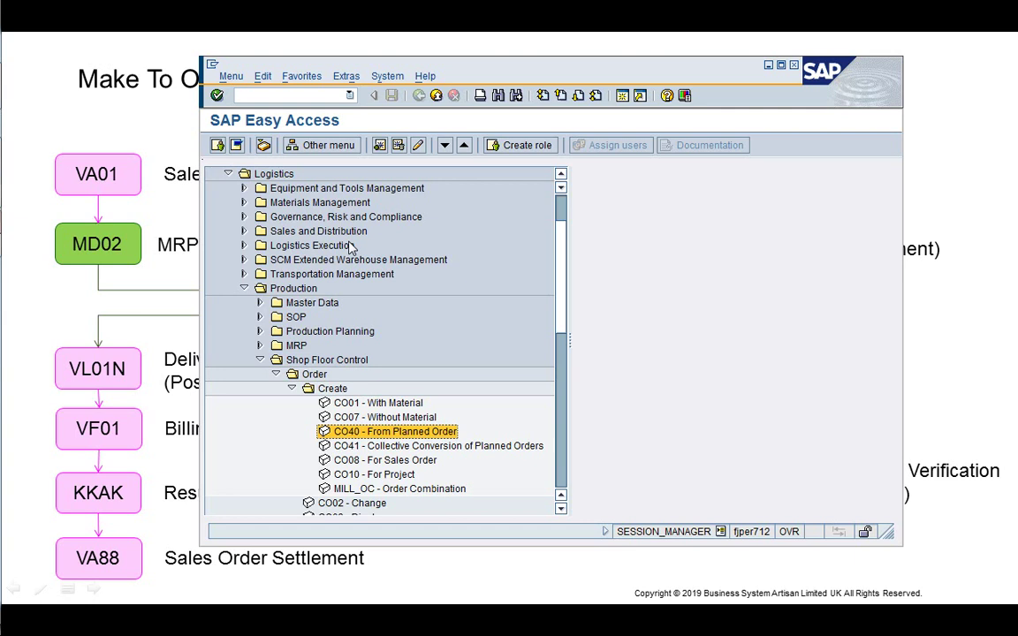
{"action": "key", "text": "Return"}
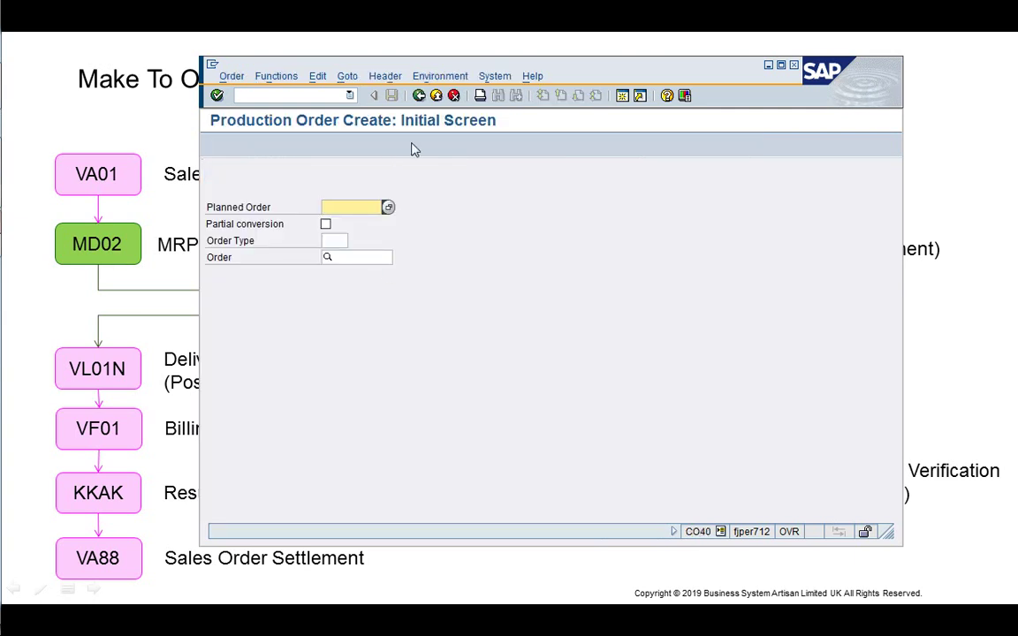
{"action": "left_click", "coordinate": [453, 96]}
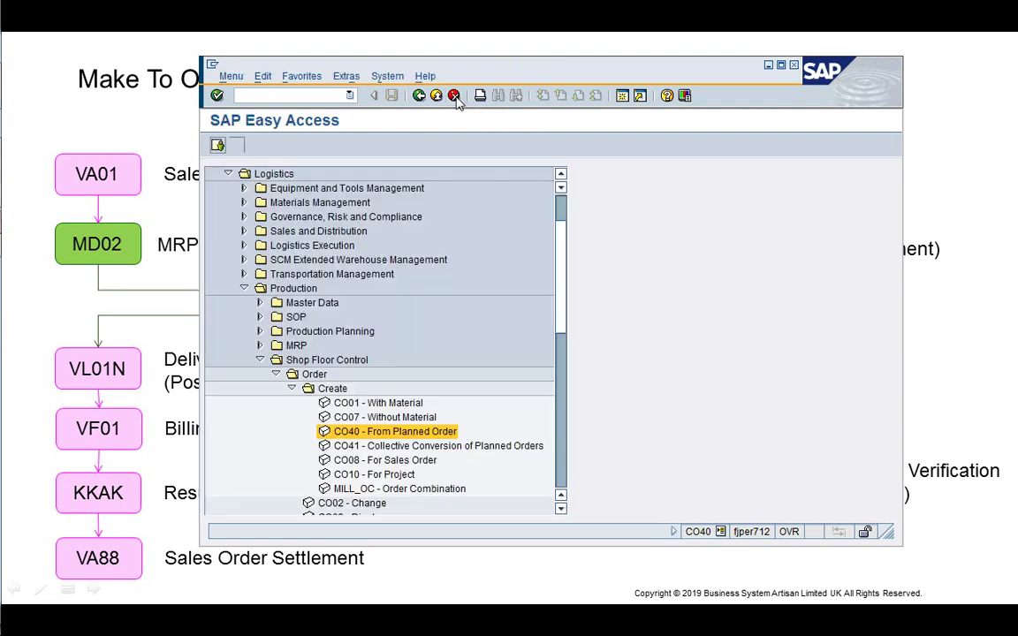
- Open CO41, Collective Conversion of Planned Orders, and set the production plant to 1710
{"action": "key", "text": "Down"}
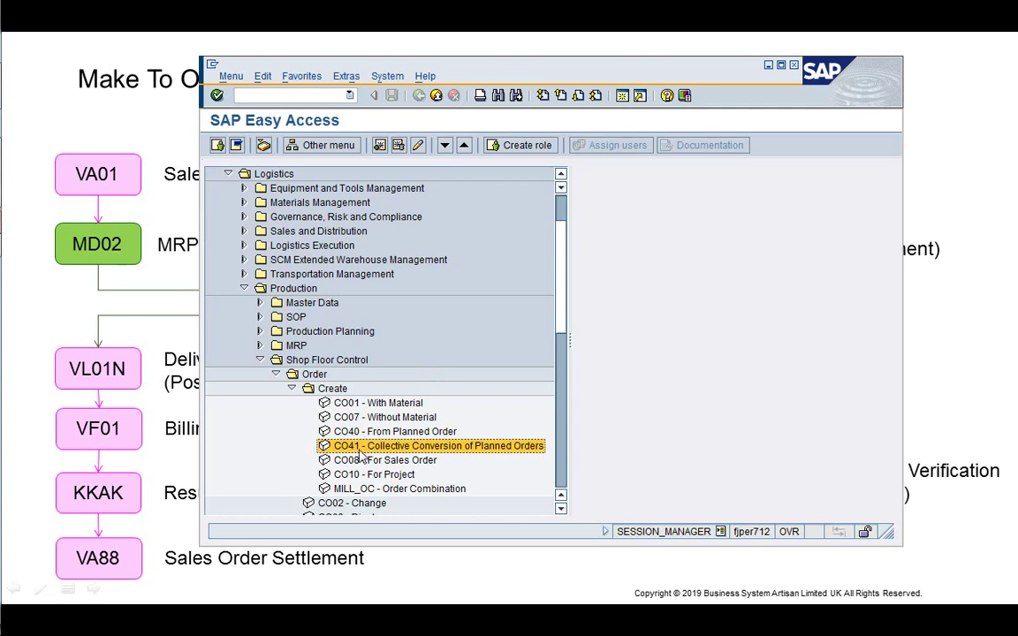
{"action": "key", "text": "Return"}
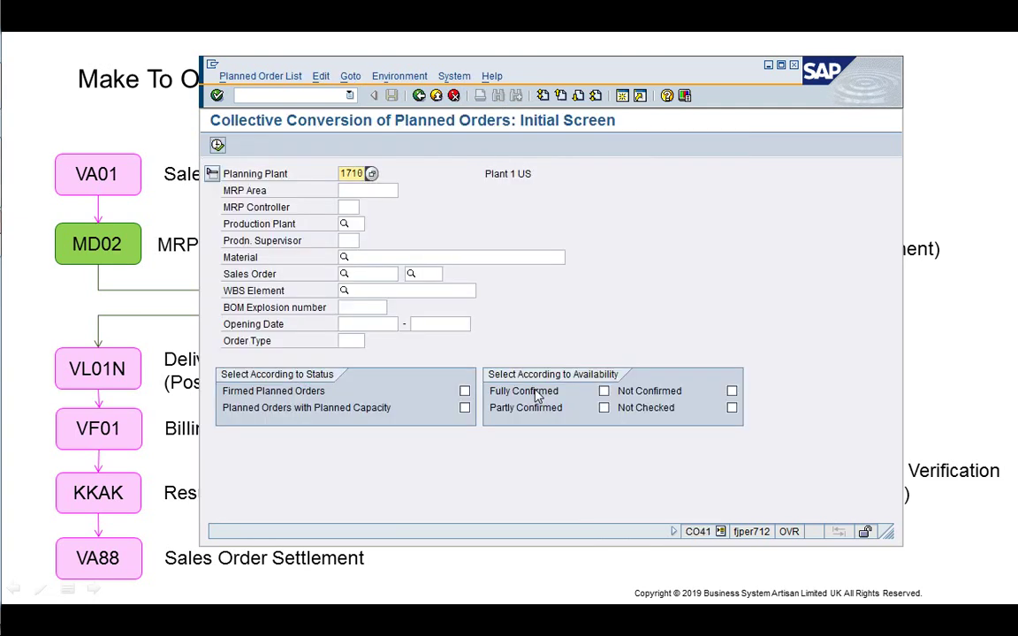
{"action": "key", "text": "Tab"}
{"action": "key", "text": "Tab"}
{"action": "key", "text": "Tab"}
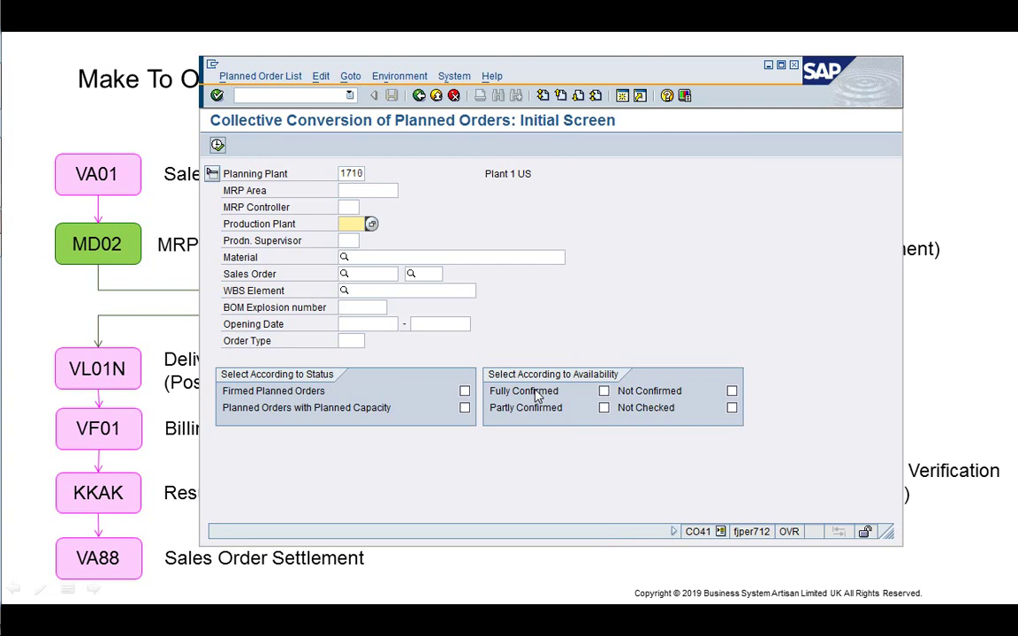
{"action": "type", "text": "1710"}
{"action": "key", "text": "Return"}
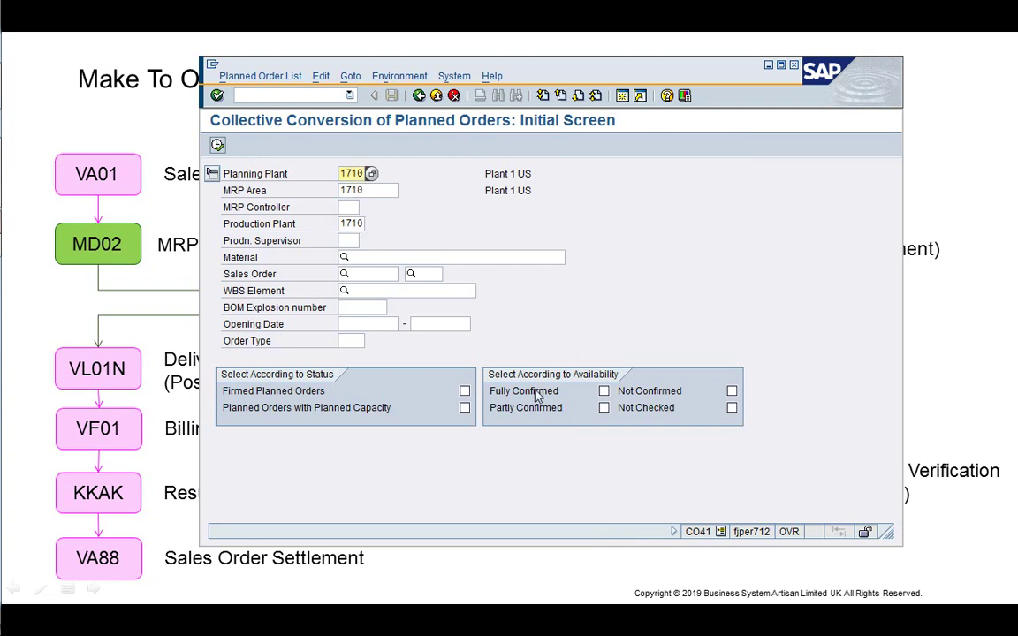
- Enter the sales order number as a selection criterion for the planned orders, leaving material and sales order item blank
{"action": "key", "text": "Tab"}
{"action": "key", "text": "Tab"}
{"action": "key", "text": "Tab"}
{"action": "key", "text": "Tab"}
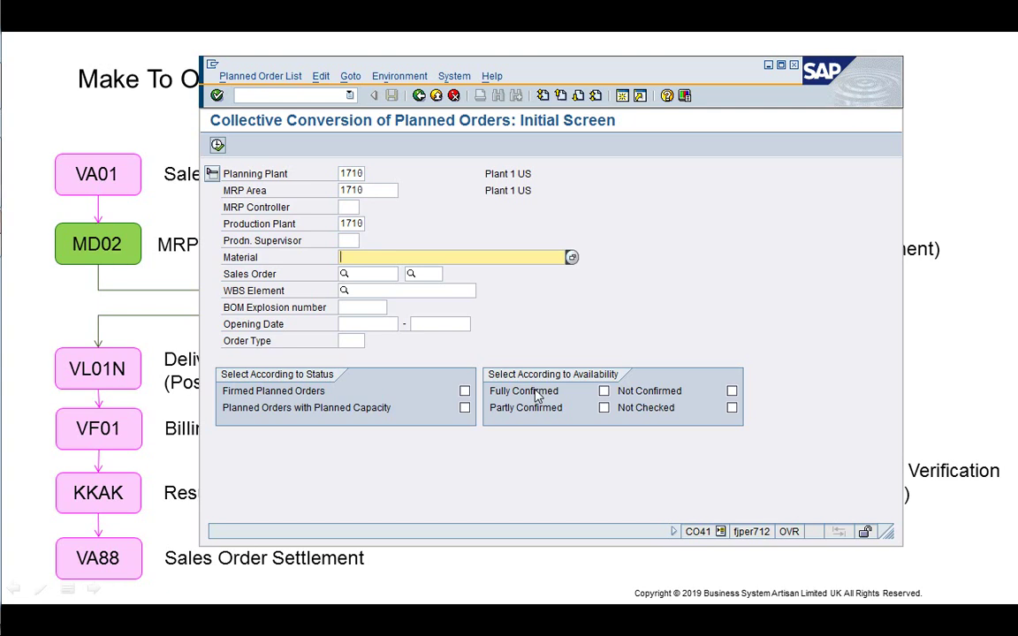
{"action": "key", "text": "Tab"}
{"action": "type", "text": "24"}
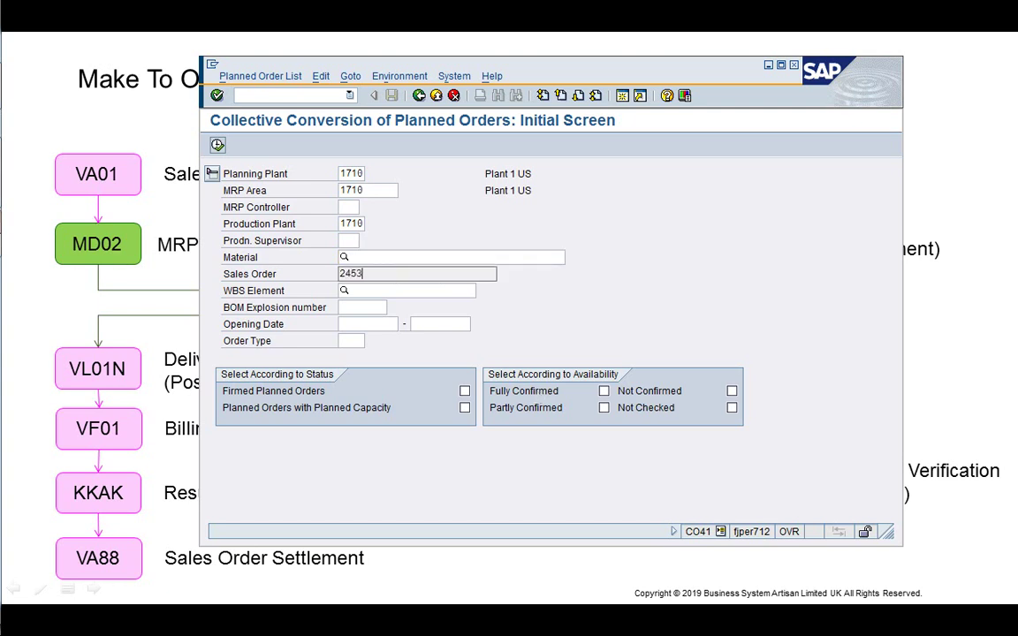
{"action": "key", "text": "Return"}
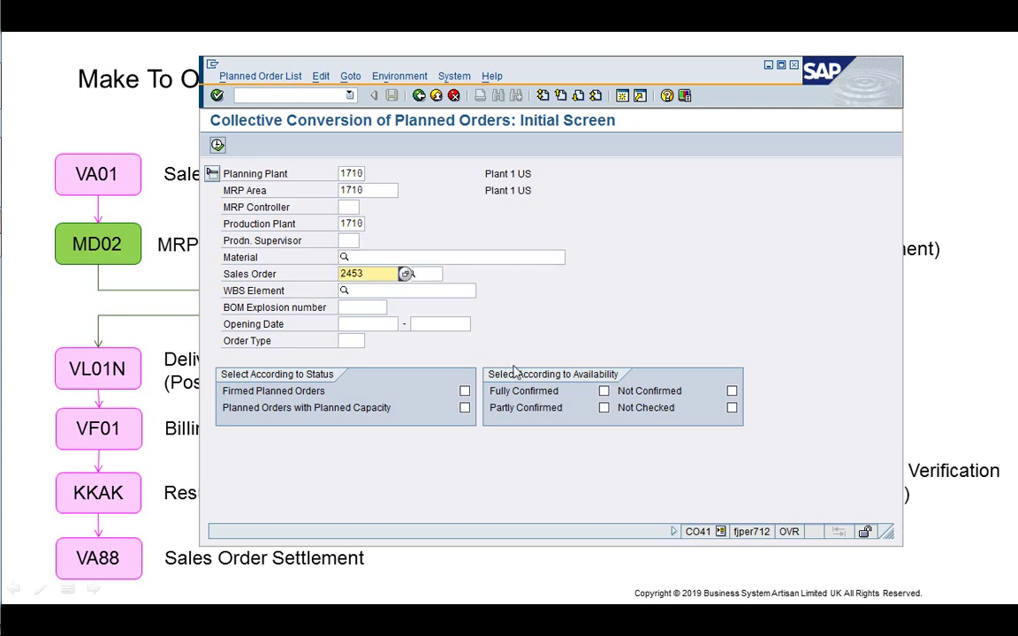
{"action": "left_click", "coordinate": [468, 257]}
{"action": "left_click", "coordinate": [424, 274]}
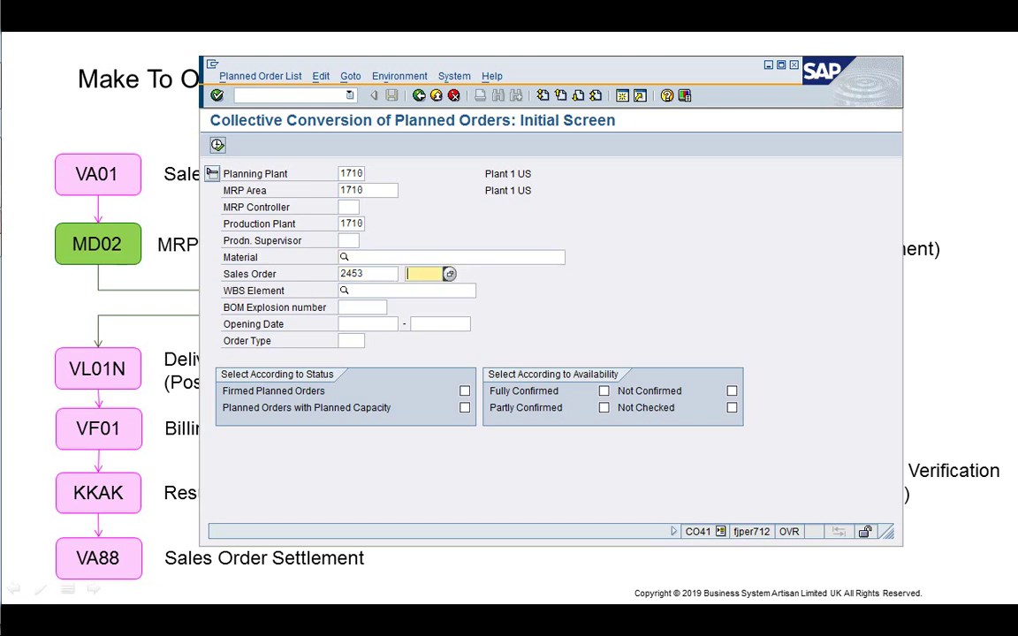
{"action": "left_click", "coordinate": [375, 273]}
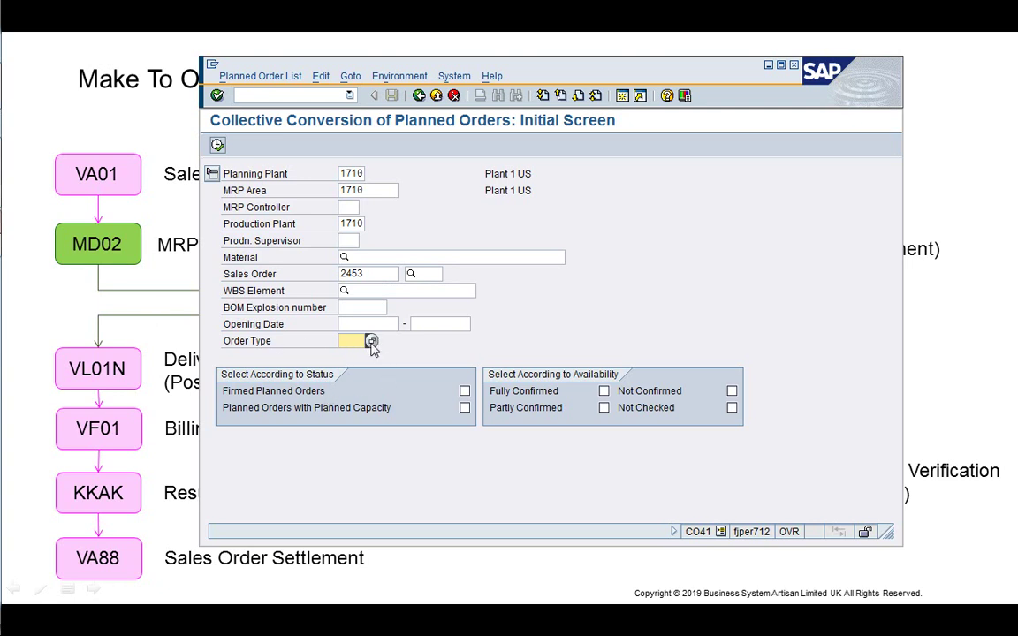
- Choose order type PP01, Standard production order, from the possible values and execute the planned order selection
{"action": "left_click", "coordinate": [370, 342]}
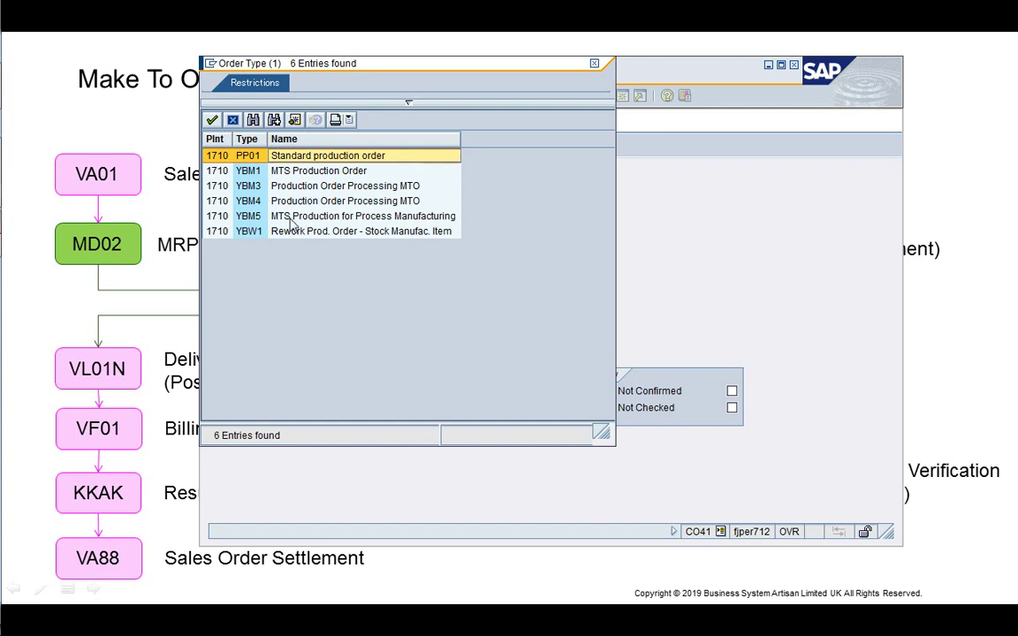
{"action": "double_click", "coordinate": [324, 152]}
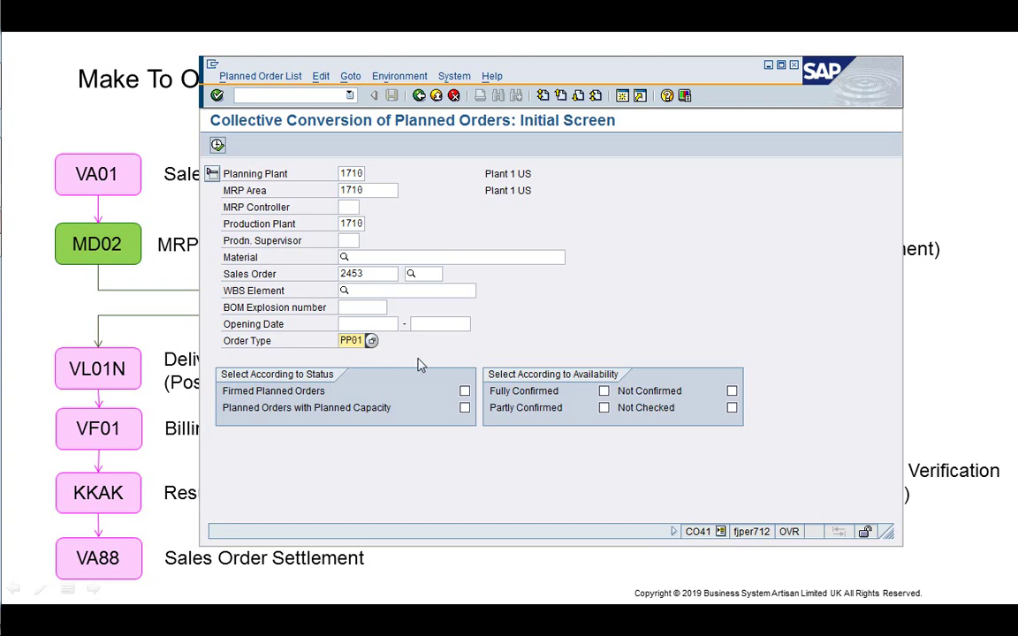
{"action": "key", "text": "Return"}
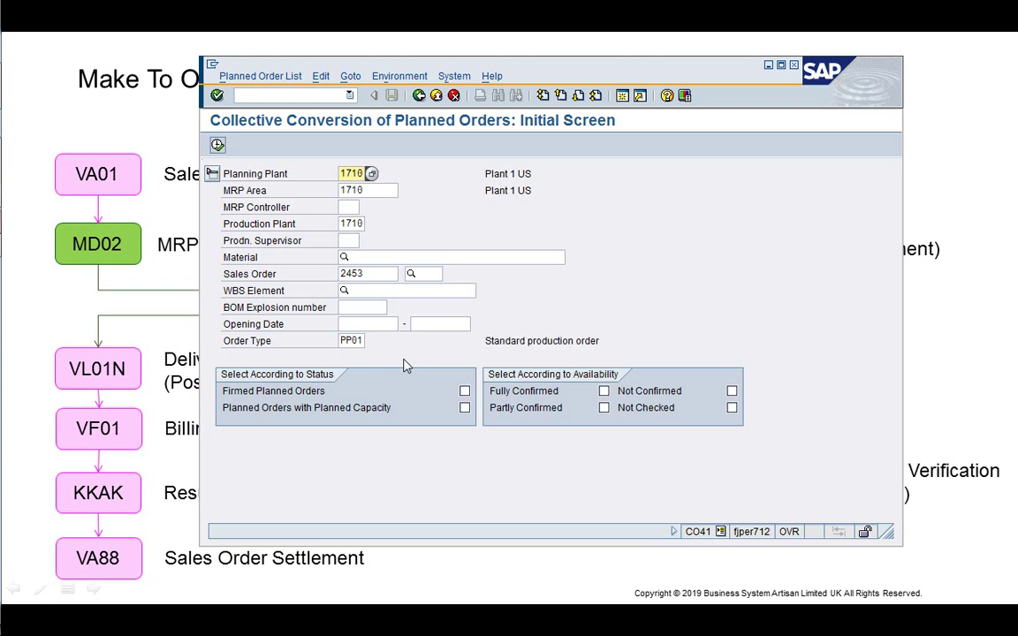
{"action": "left_click", "coordinate": [217, 145]}
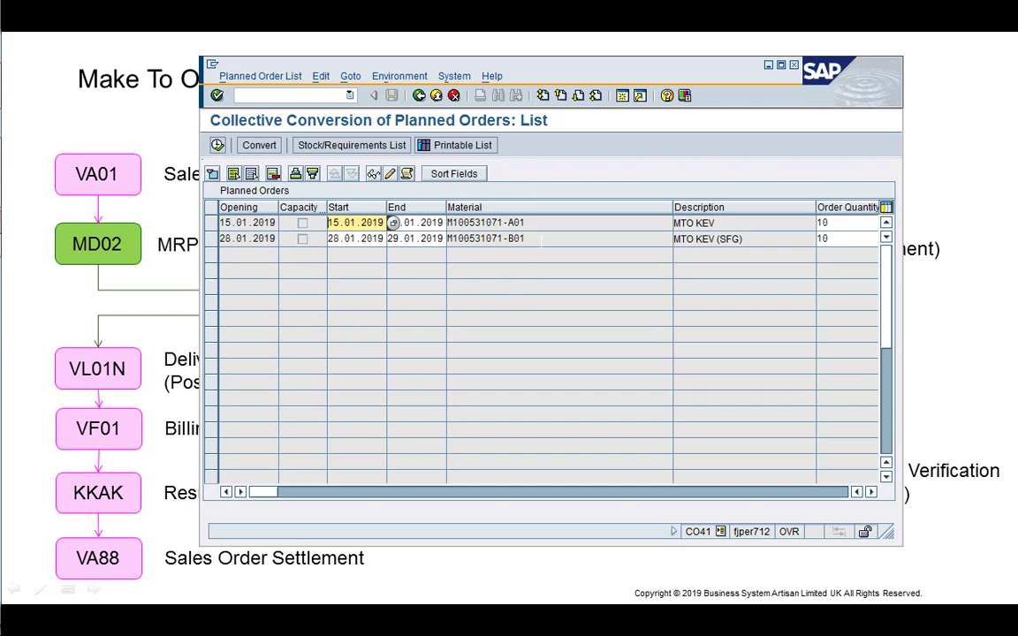
- Narrow the Material and Description columns of the planned orders list, and move and widen the window to fit more columns
{"action": "left_click", "coordinate": [542, 237]}
{"action": "left_click", "coordinate": [538, 222]}
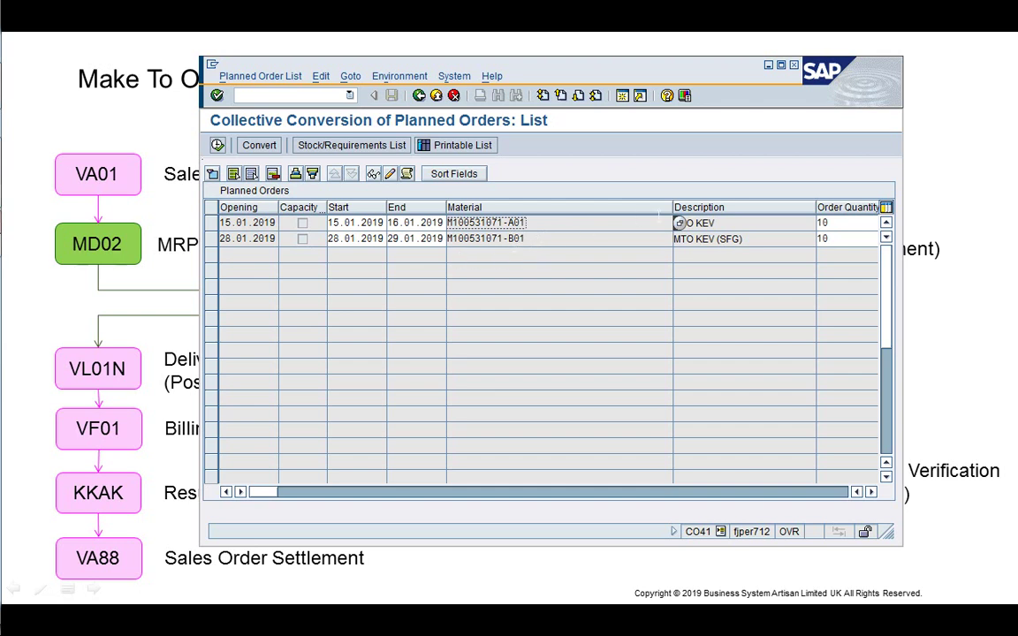
{"action": "left_click_drag", "start_coordinate": [672, 210], "coordinate": [550, 209]}
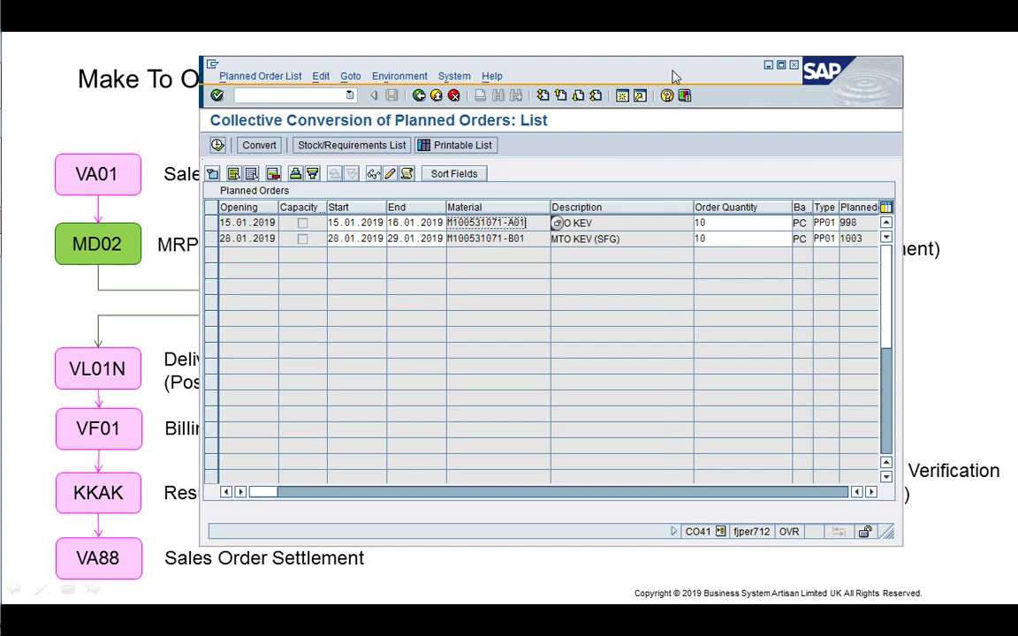
{"action": "left_click_drag", "start_coordinate": [610, 60], "coordinate": [549, 55]}
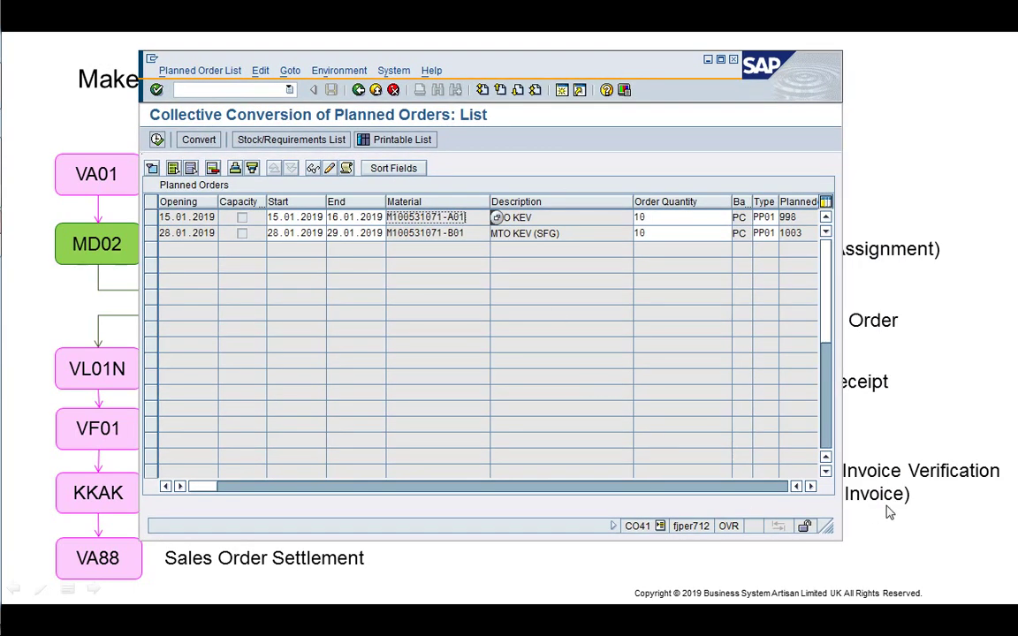
{"action": "left_click_drag", "start_coordinate": [827, 527], "coordinate": [963, 452]}
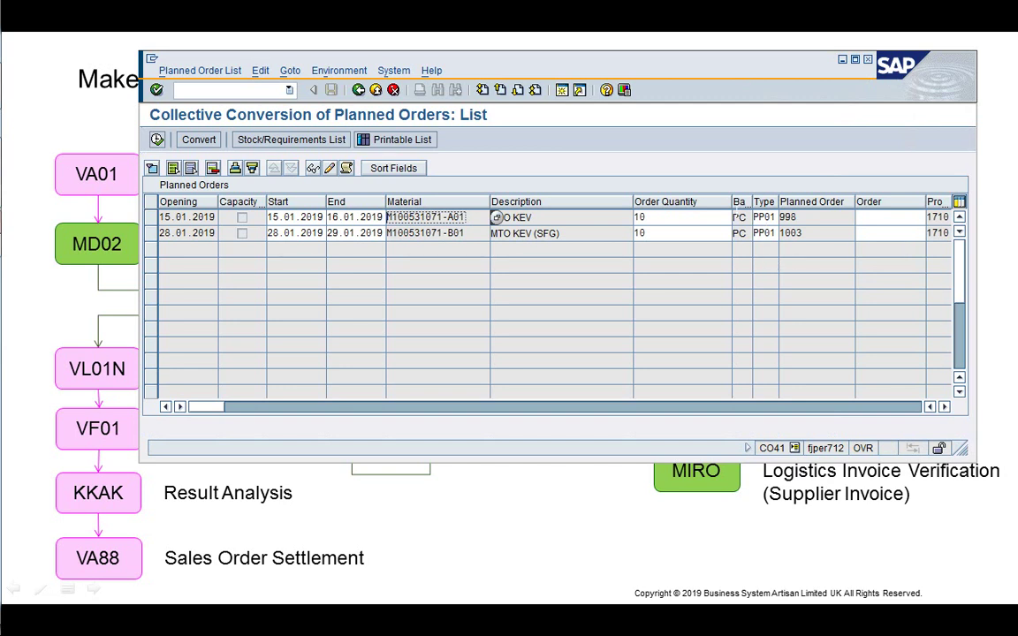
{"action": "left_click_drag", "start_coordinate": [632, 204], "coordinate": [593, 202]}
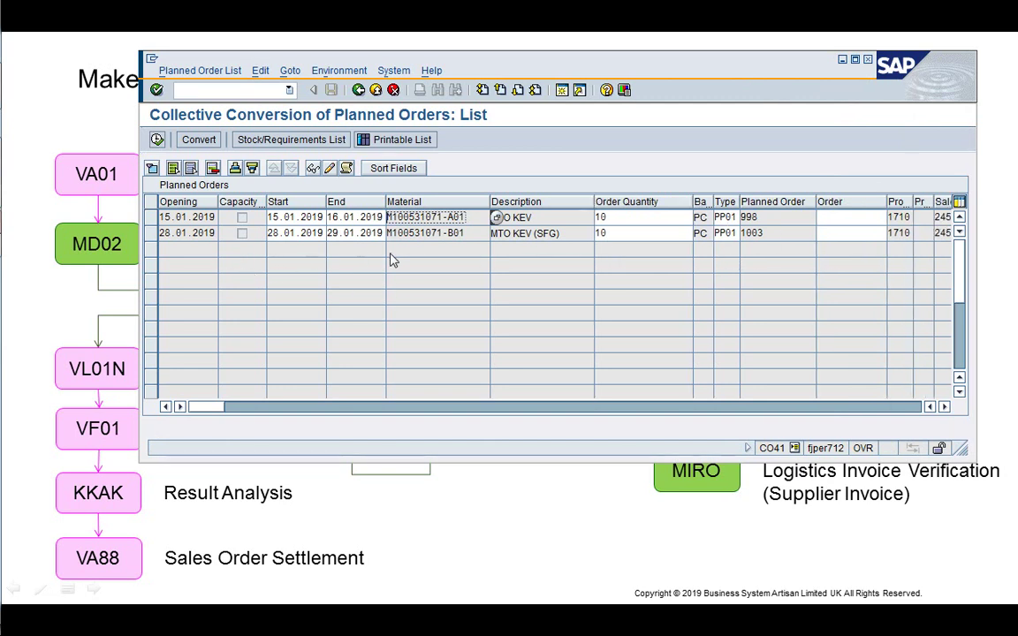
- Convert the planned order for semi-finished material M100531071-B01 into a production order and return to SAP Easy Access
{"action": "left_click", "coordinate": [152, 235]}
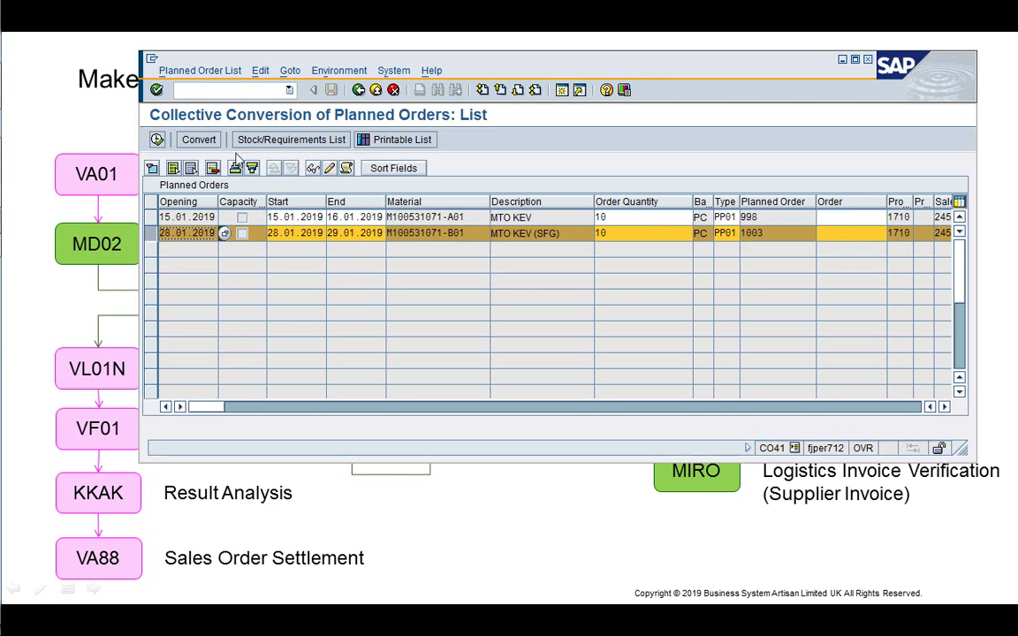
{"action": "left_click", "coordinate": [201, 142]}
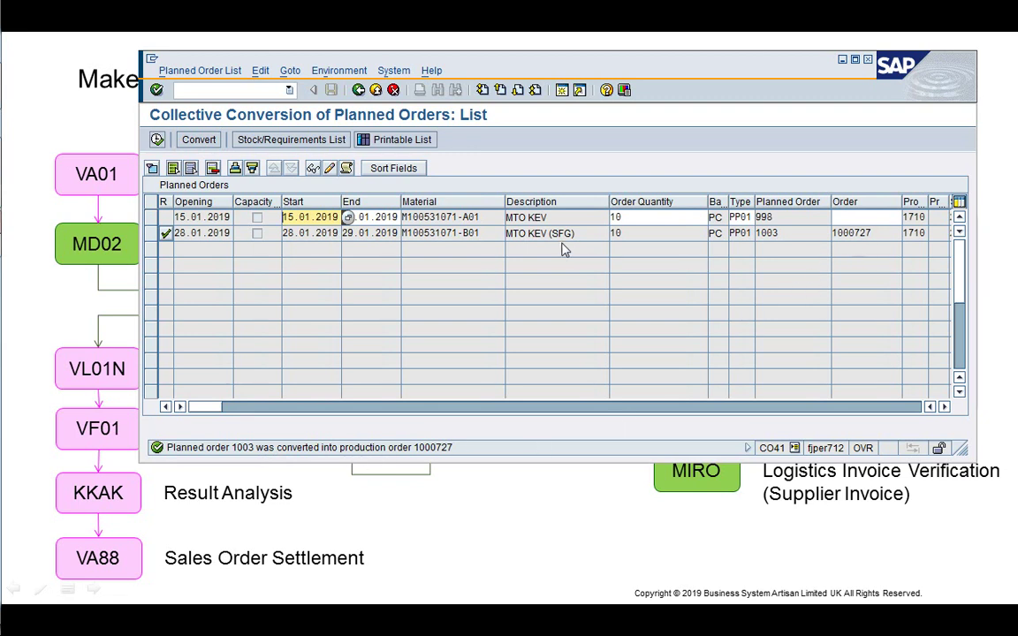
{"action": "left_click", "coordinate": [359, 90]}
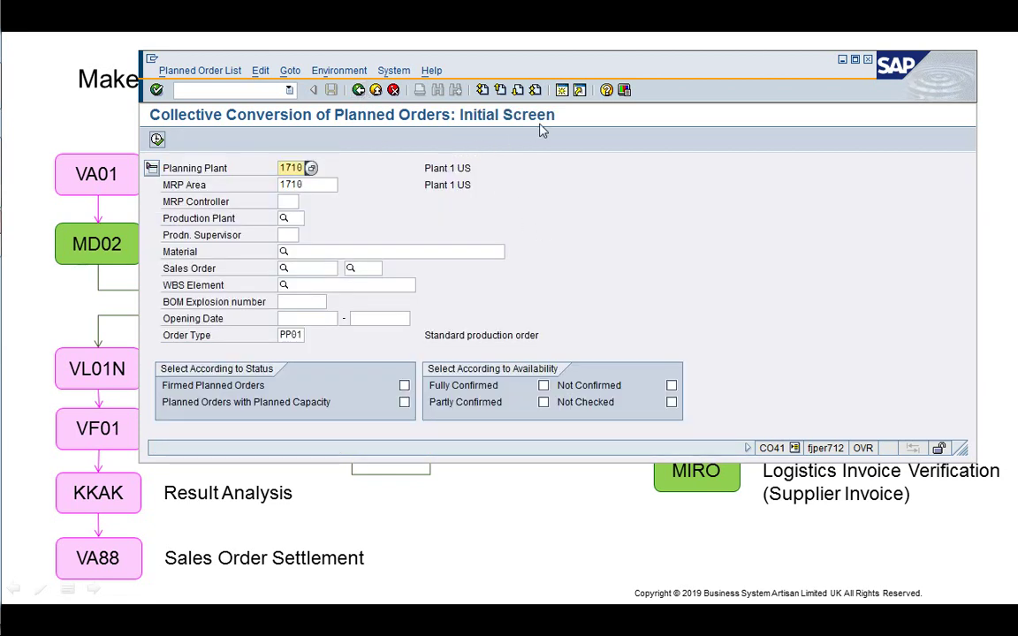
{"action": "left_click", "coordinate": [359, 90]}
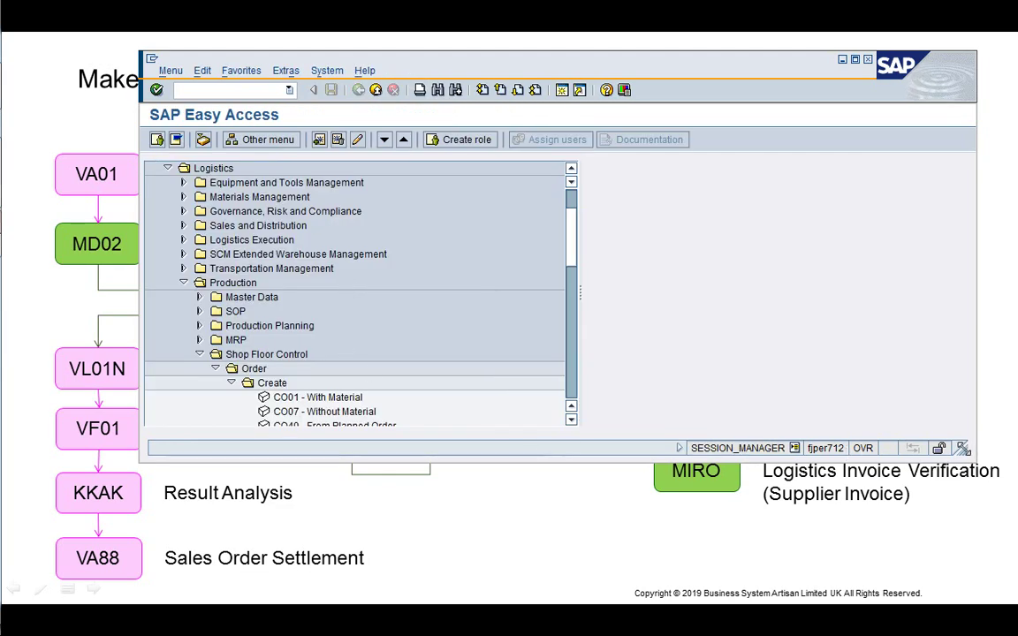
- Make the window narrower and taller, and collapse the Create and Order folders under Shop Floor Control
{"action": "left_click_drag", "start_coordinate": [975, 460], "coordinate": [889, 548]}
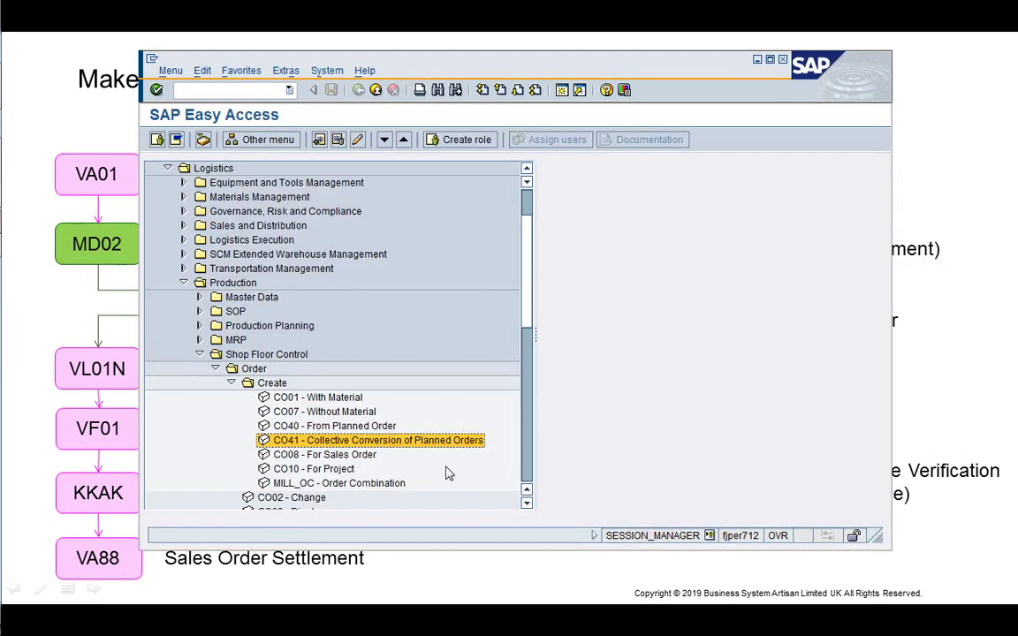
{"action": "key", "text": "Left"}
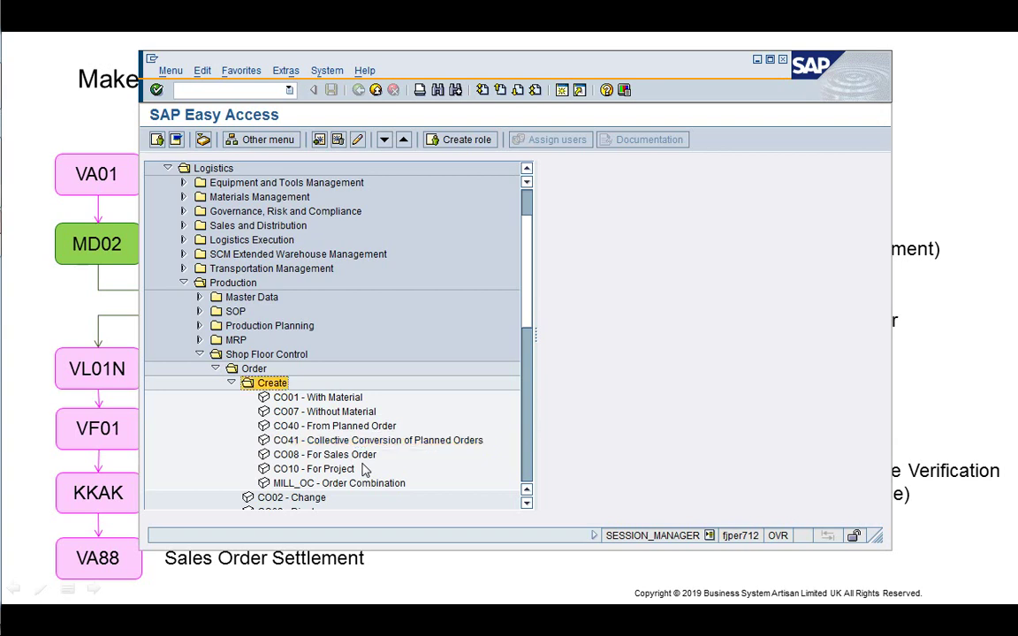
{"action": "key", "text": "Left"}
{"action": "key", "text": "Left"}
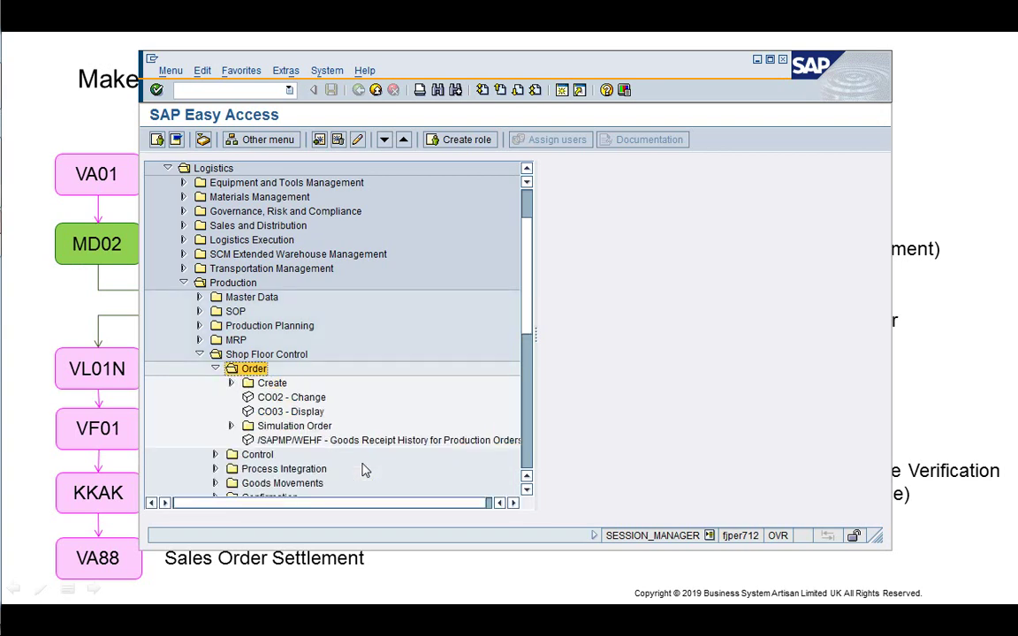
{"action": "key", "text": "Left"}
- Expand the Information System folder under Shop Floor Control and open COOIS, Order Information System
{"action": "key", "text": "Down"}
{"action": "key", "text": "Down"}
{"action": "key", "text": "Down"}
{"action": "key", "text": "Down"}
{"action": "key", "text": "Down"}
{"action": "key", "text": "Down"}
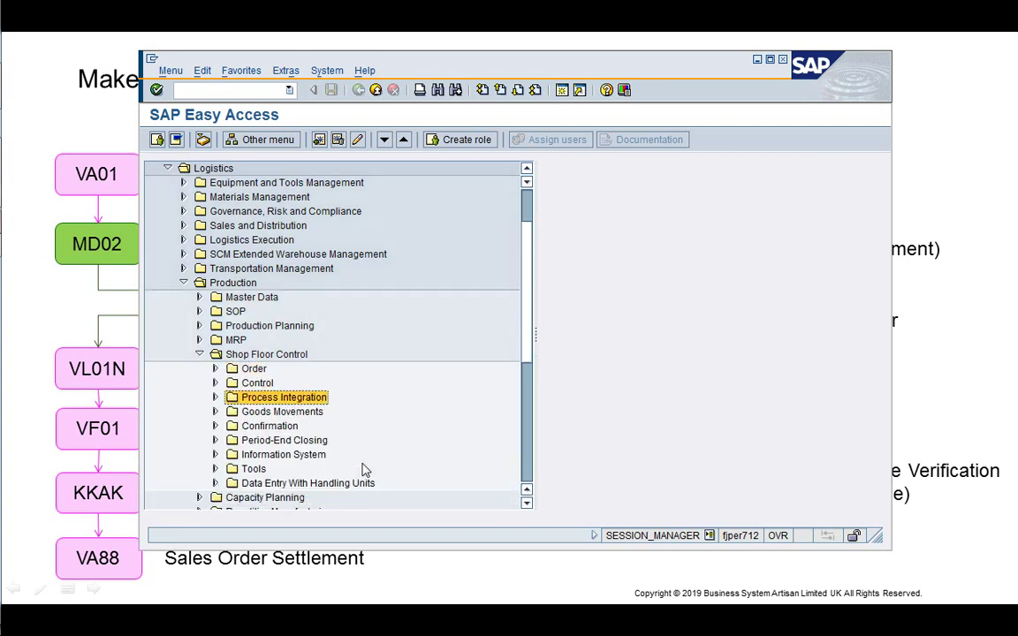
{"action": "key", "text": "Right"}
{"action": "key", "text": "Down"}
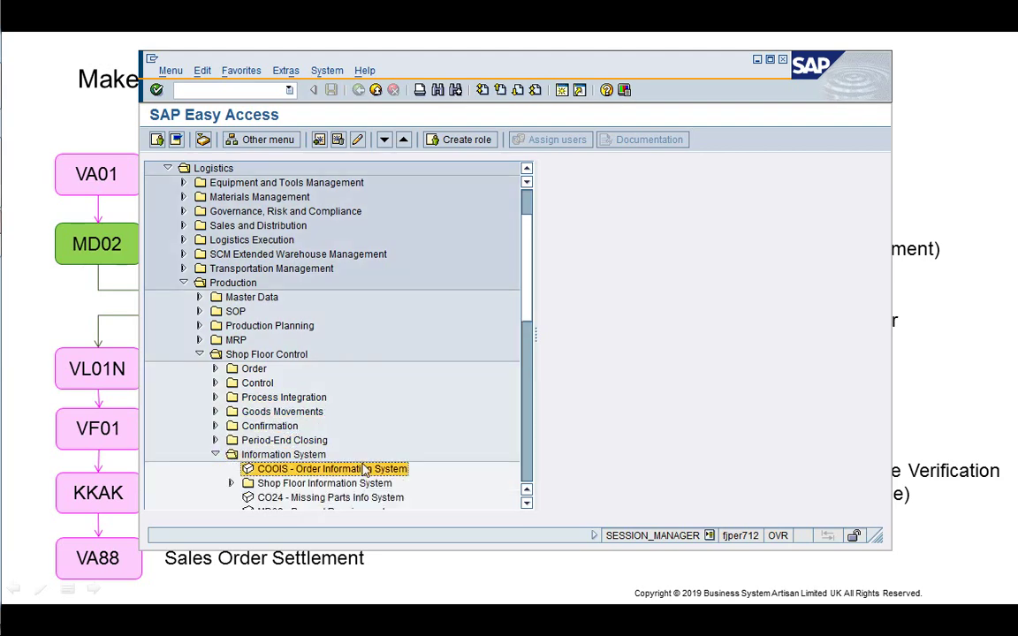
{"action": "key", "text": "Return"}
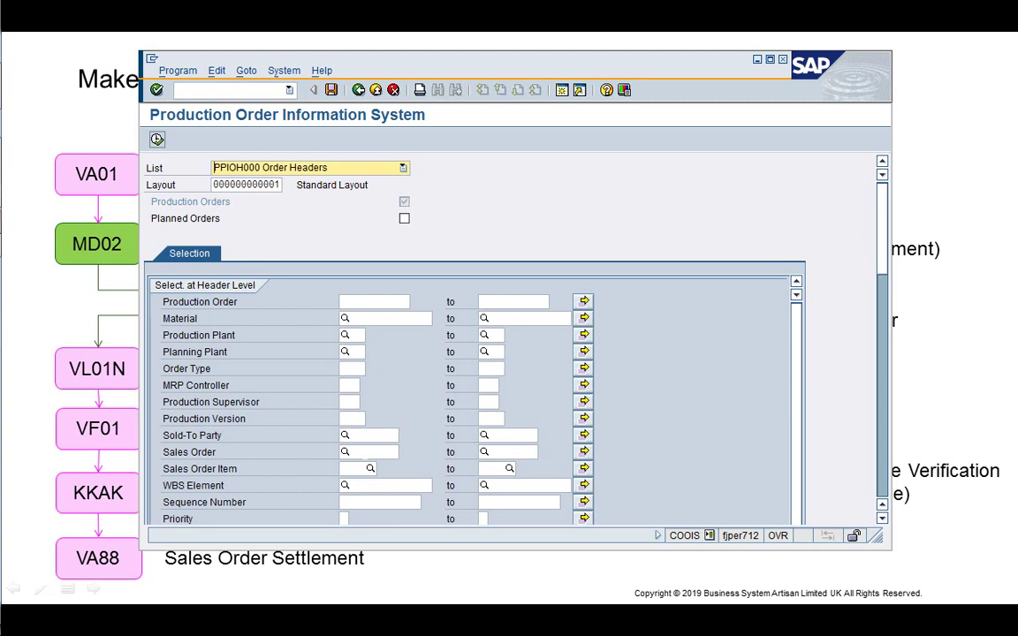
- Enter the sales order number as the selection, include planned orders, and run the Order Headers list
{"action": "left_click", "coordinate": [393, 451]}
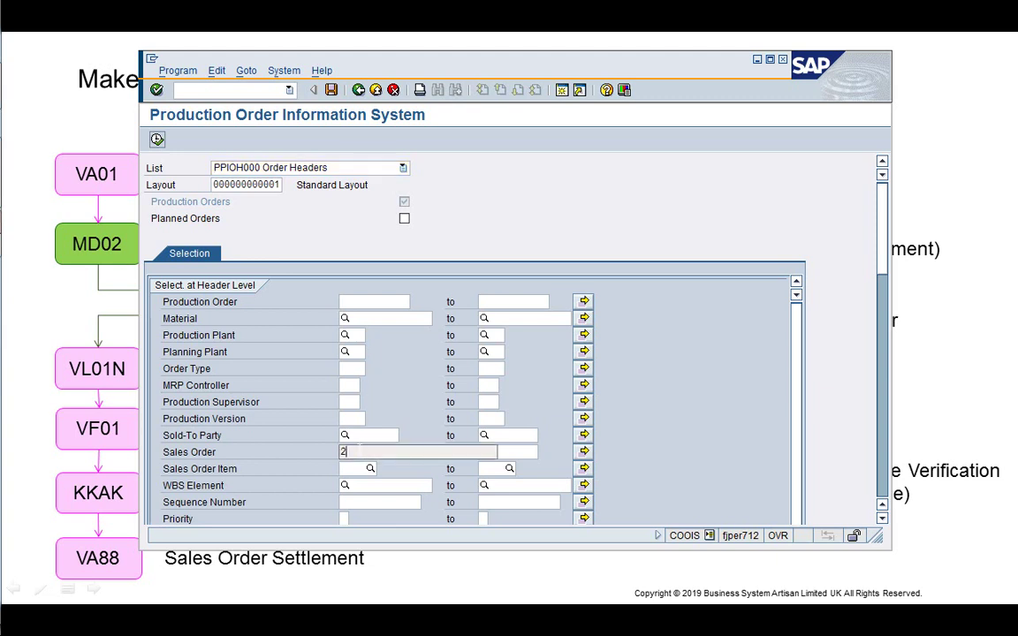
{"action": "type", "text": "2453"}
{"action": "key", "text": "Return"}
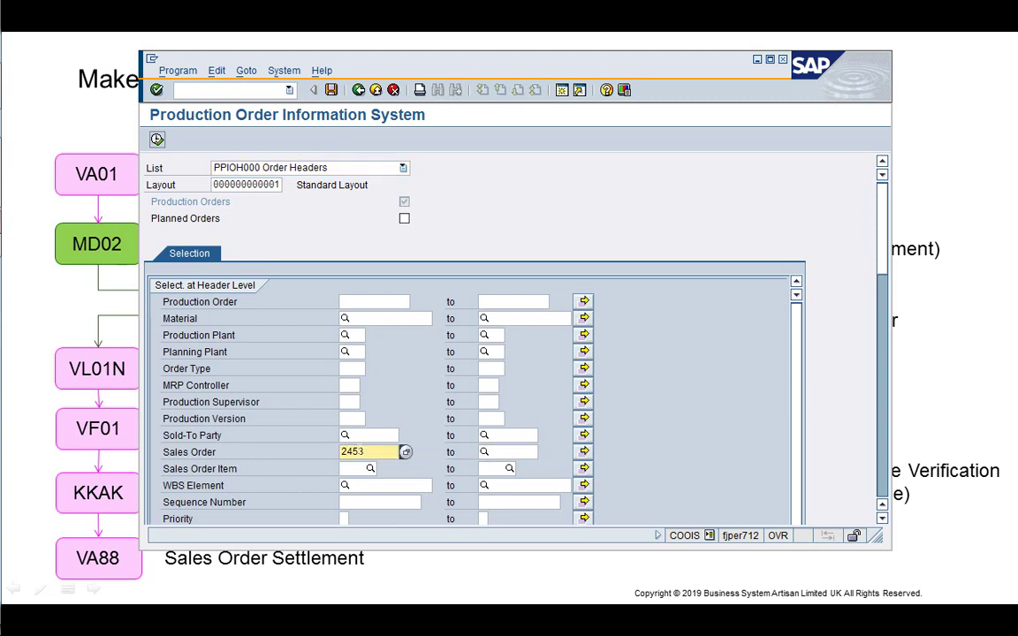
{"action": "left_click", "coordinate": [404, 219]}
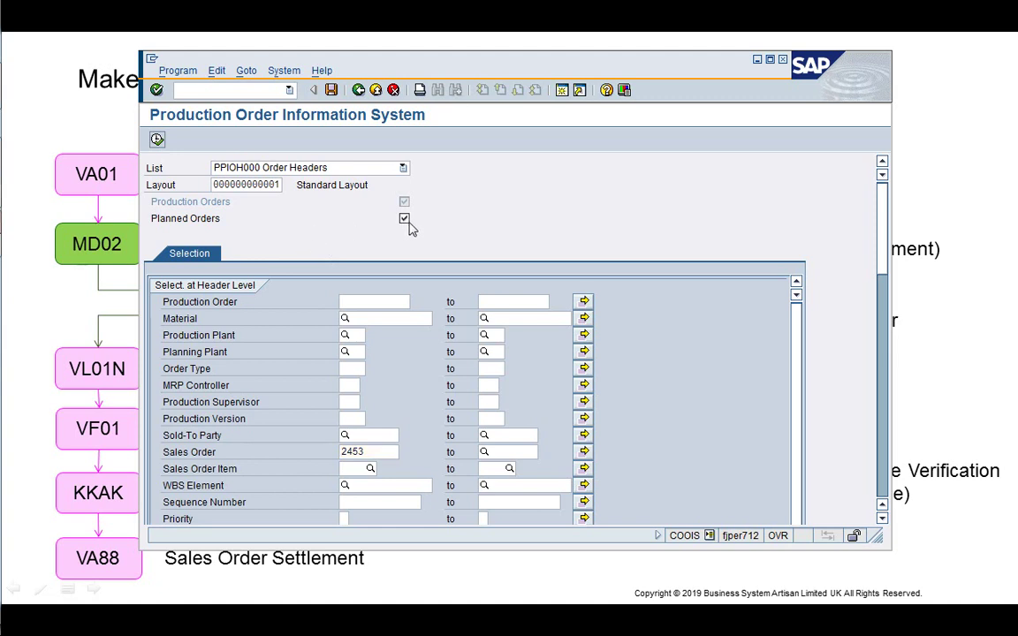
{"action": "left_click", "coordinate": [156, 140]}
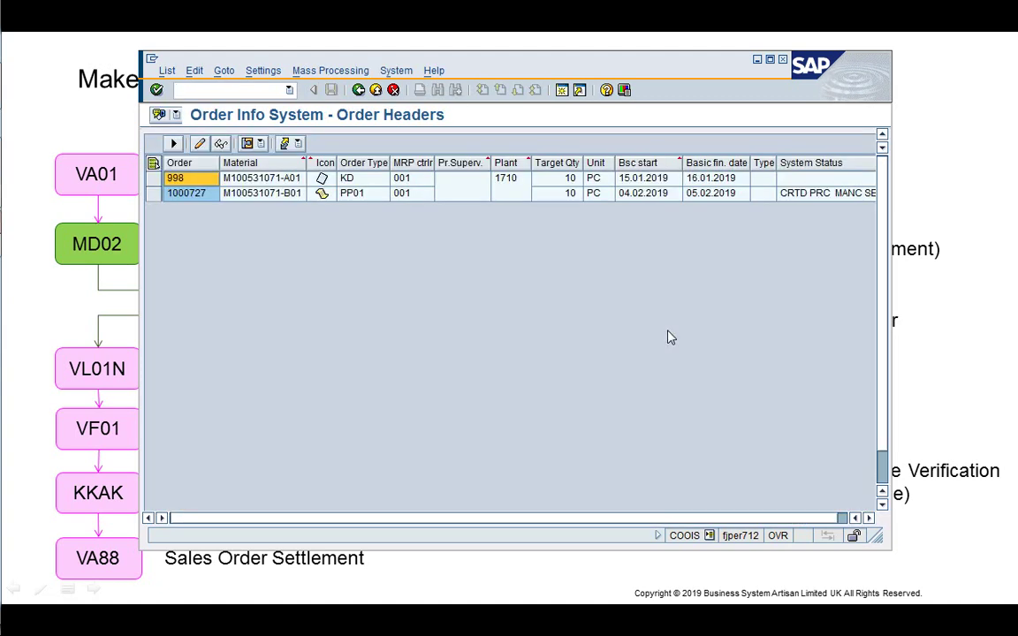
- Check the order types in the order list and display the header of the production order for material M100531071-B01
{"action": "left_click", "coordinate": [357, 182]}
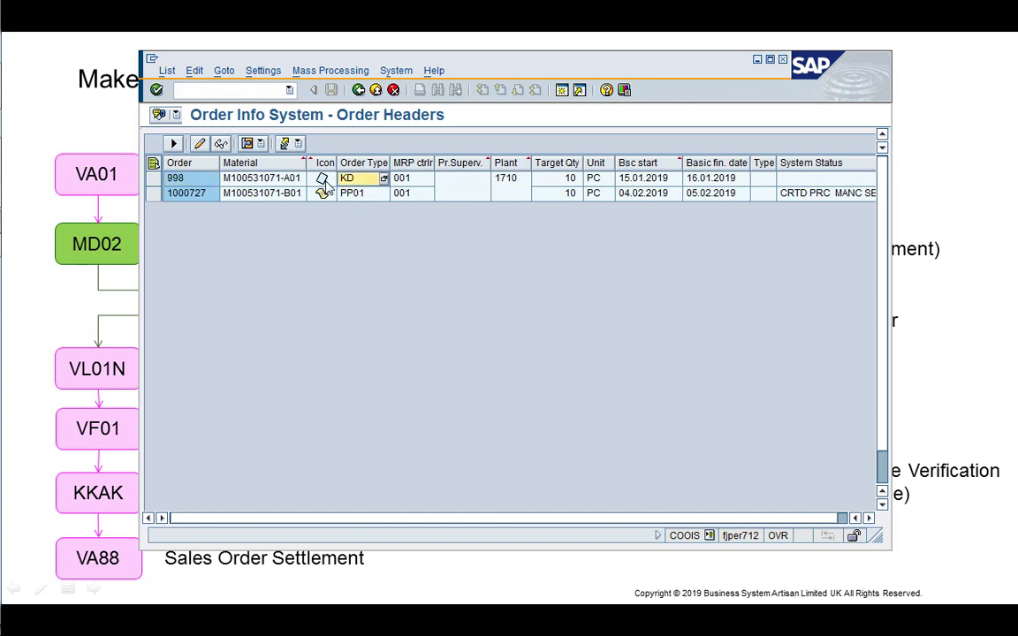
{"action": "left_click", "coordinate": [212, 196]}
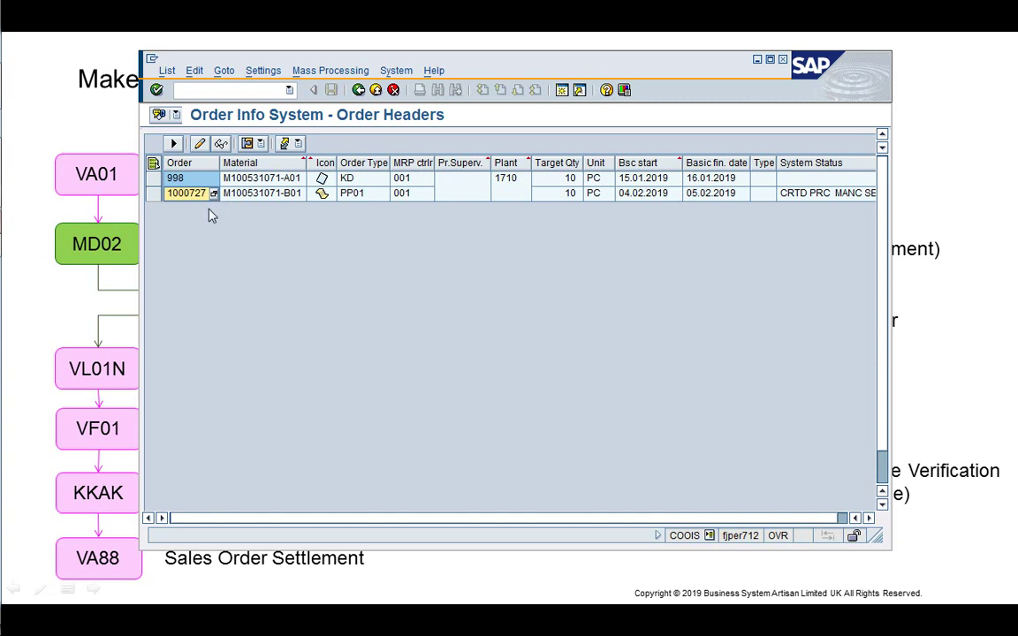
{"action": "left_click", "coordinate": [354, 193]}
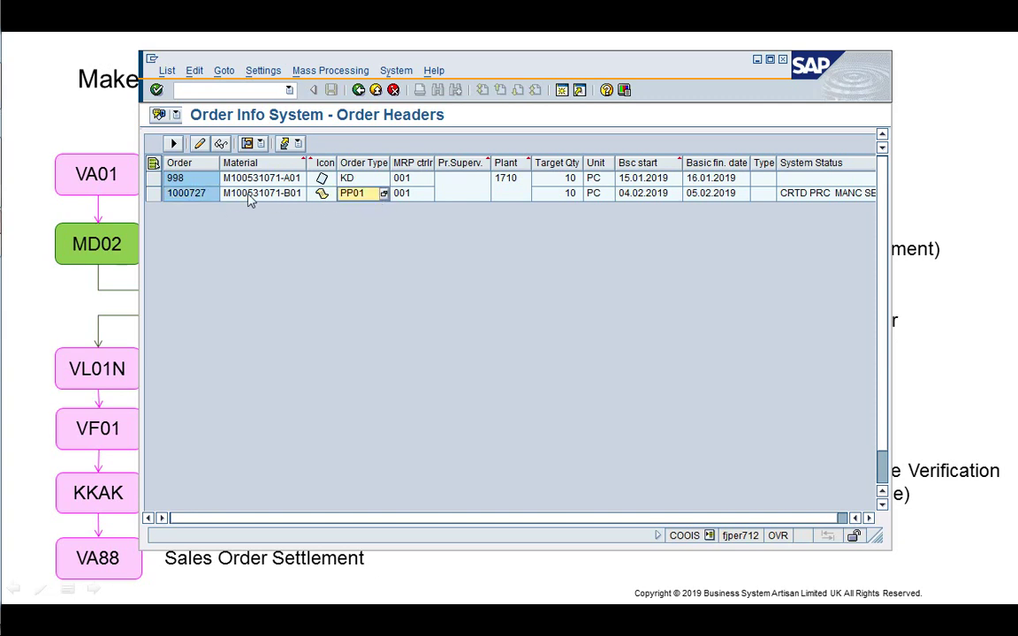
{"action": "left_click", "coordinate": [204, 202]}
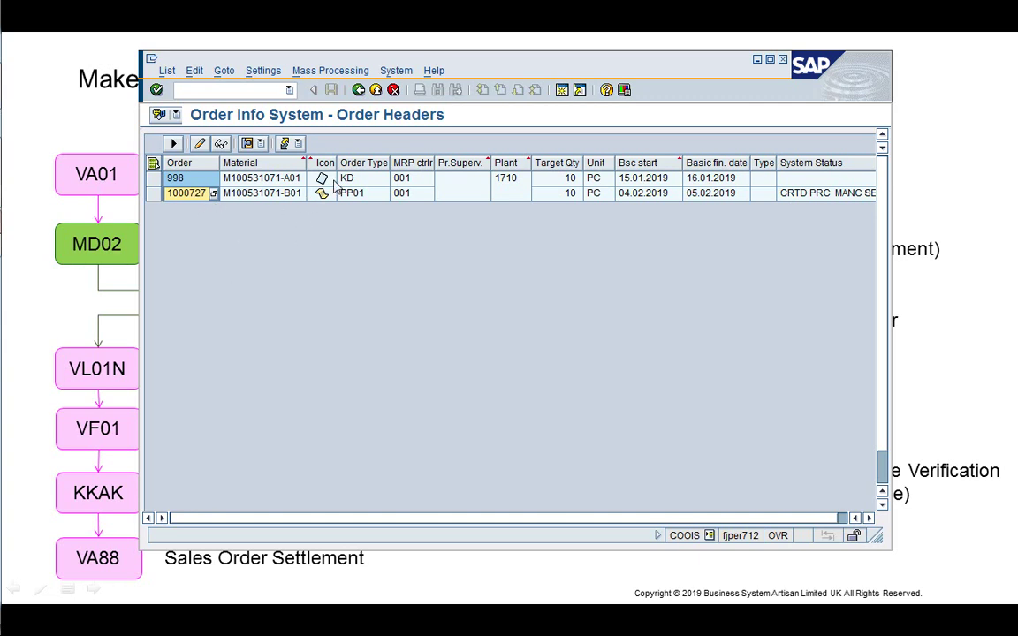
{"action": "double_click", "coordinate": [185, 192]}
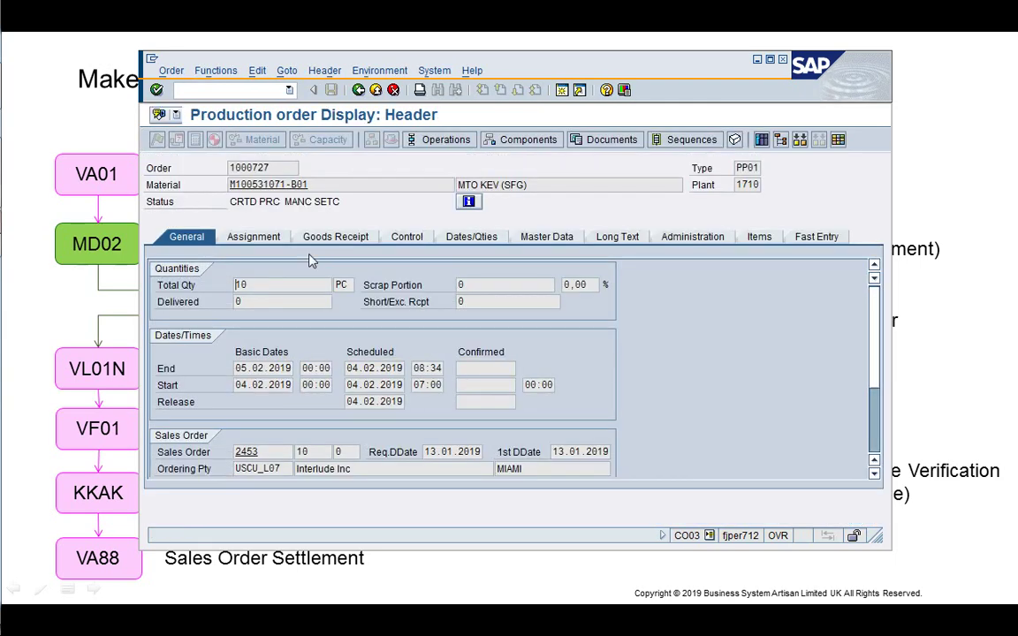
{"action": "left_click_drag", "start_coordinate": [874, 536], "coordinate": [821, 565]}
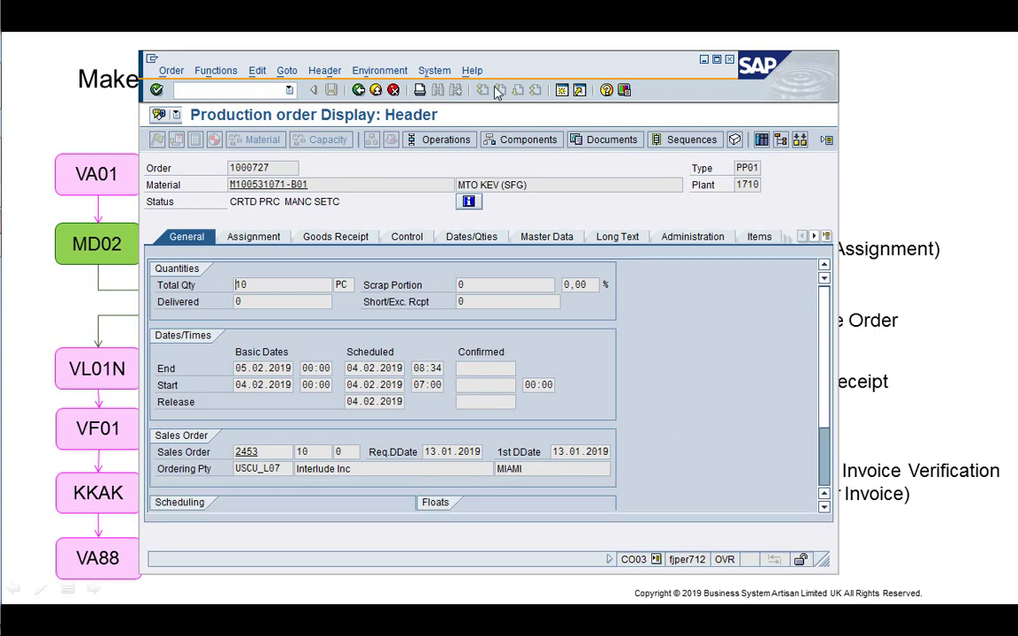
{"action": "left_click_drag", "start_coordinate": [512, 69], "coordinate": [522, 60]}
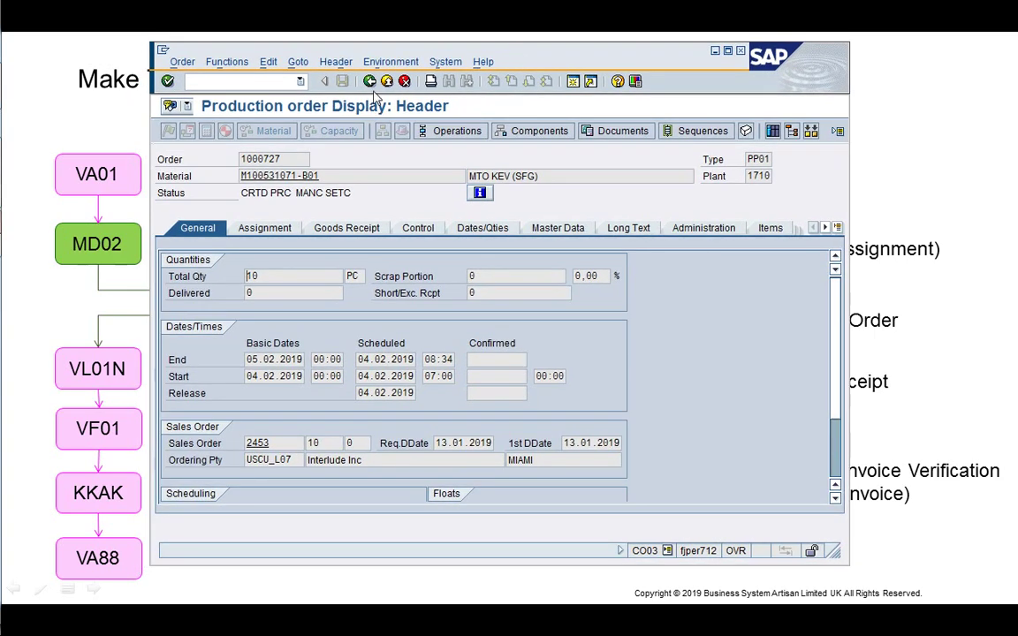
- Leave the order display and the information system for SAP Easy Access, and collapse the Information System folder
{"action": "left_click", "coordinate": [369, 81]}
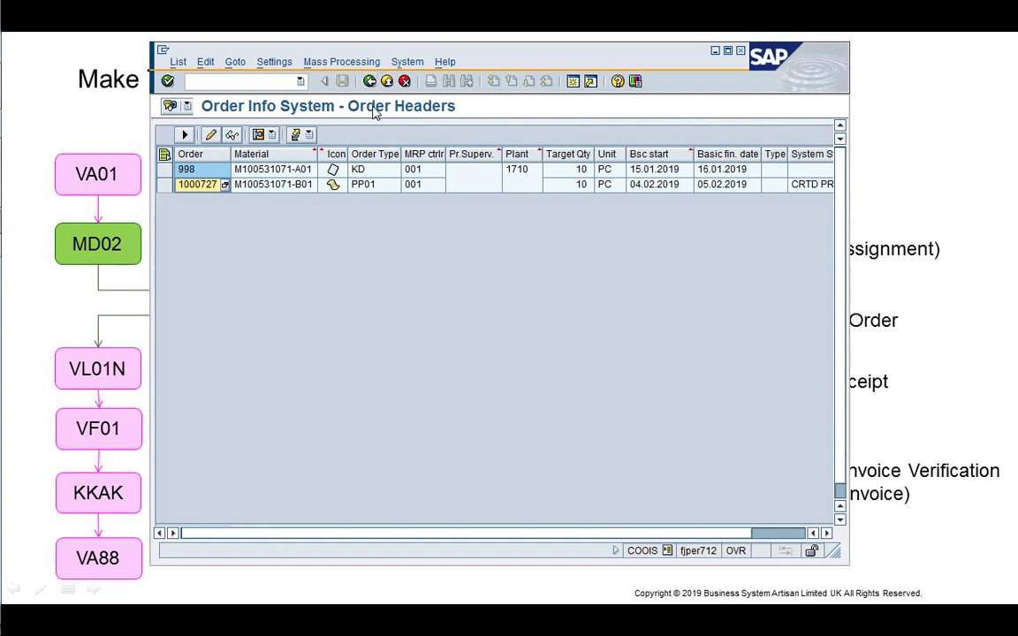
{"action": "left_click", "coordinate": [369, 81]}
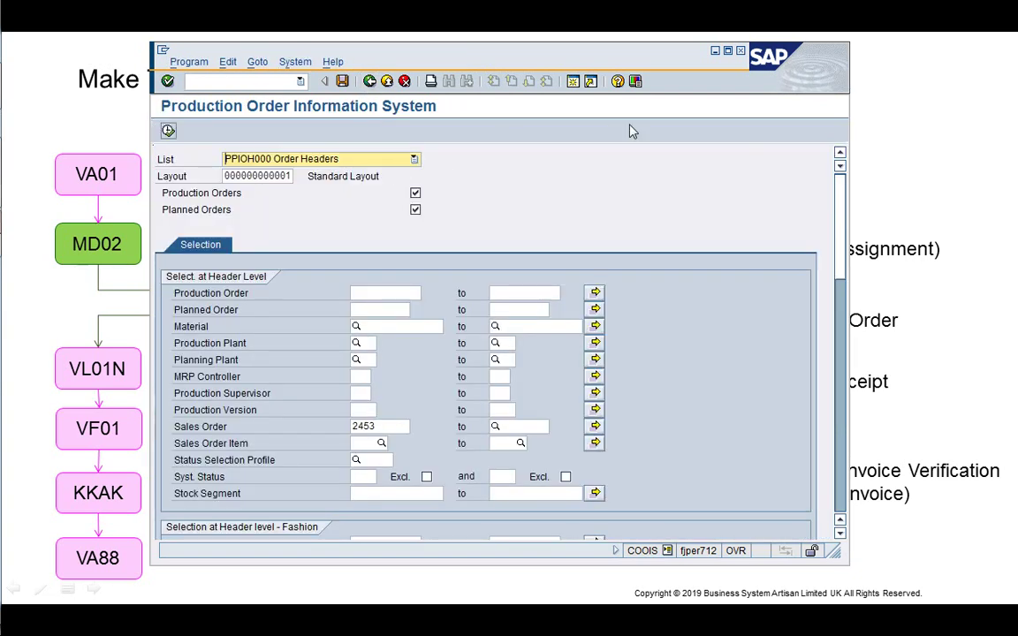
{"action": "left_click", "coordinate": [369, 81]}
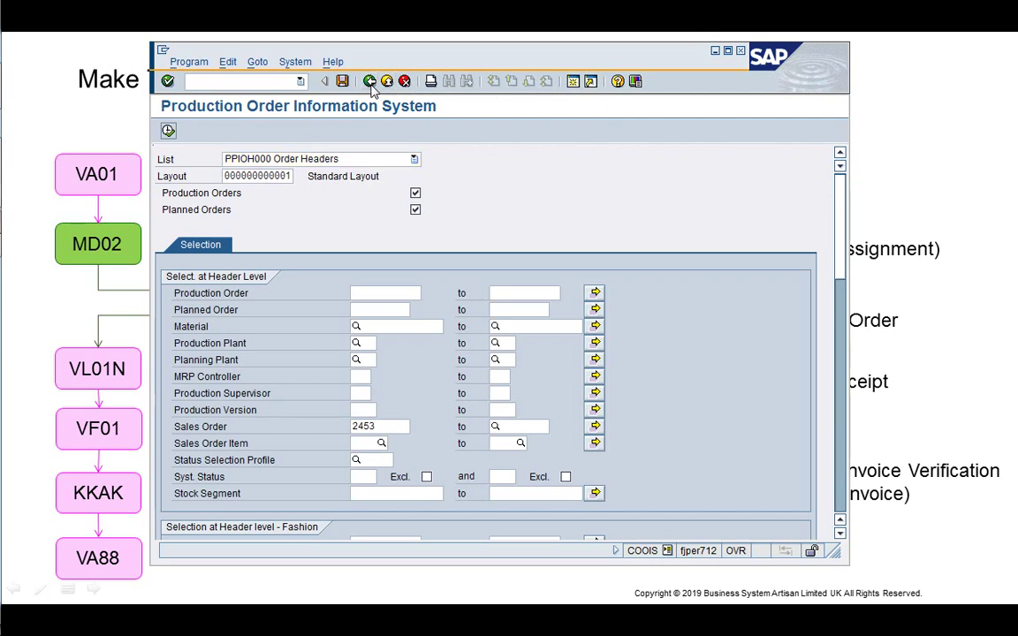
{"action": "key", "text": "Left"}
{"action": "key", "text": "Left"}
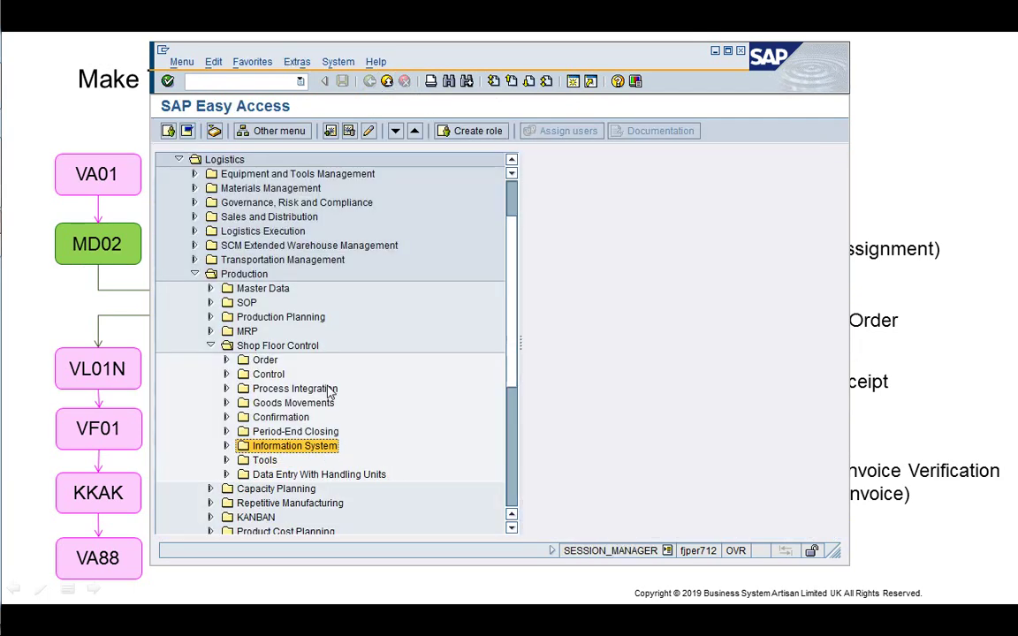
{"action": "key", "text": "Up"}
{"action": "key", "text": "Up"}
{"action": "key", "text": "Up"}
{"action": "key", "text": "Up"}
{"action": "key", "text": "Up"}
{"action": "key", "text": "Up"}
{"action": "key", "text": "Up"}
{"action": "key", "text": "Left"}
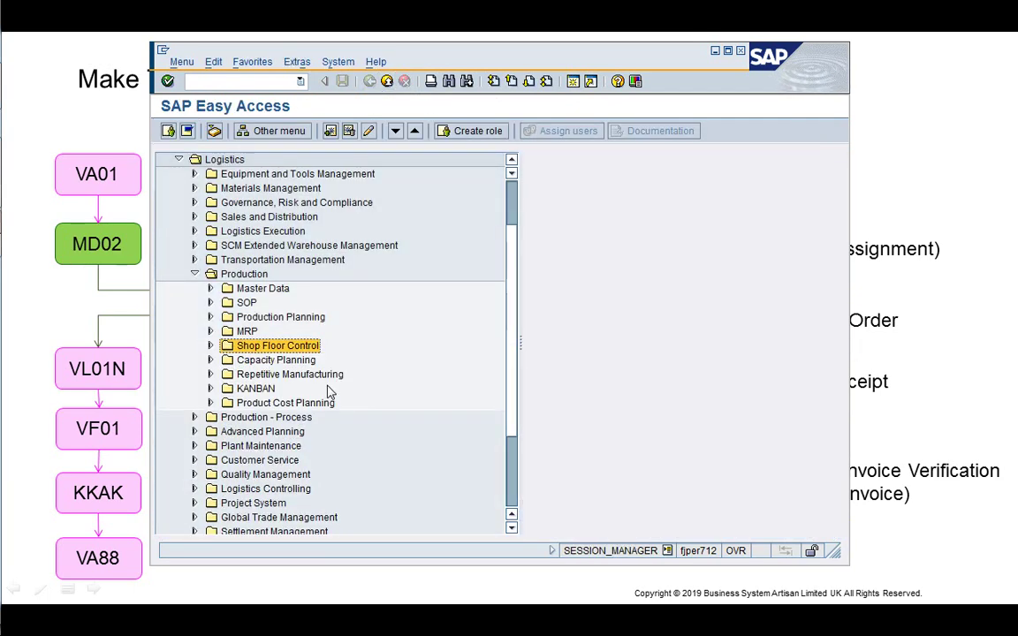
{"action": "key", "text": "Up"}
{"action": "key", "text": "Up"}
{"action": "key", "text": "Up"}
{"action": "key", "text": "Up"}
{"action": "key", "text": "Right"}
{"action": "key", "text": "Down"}
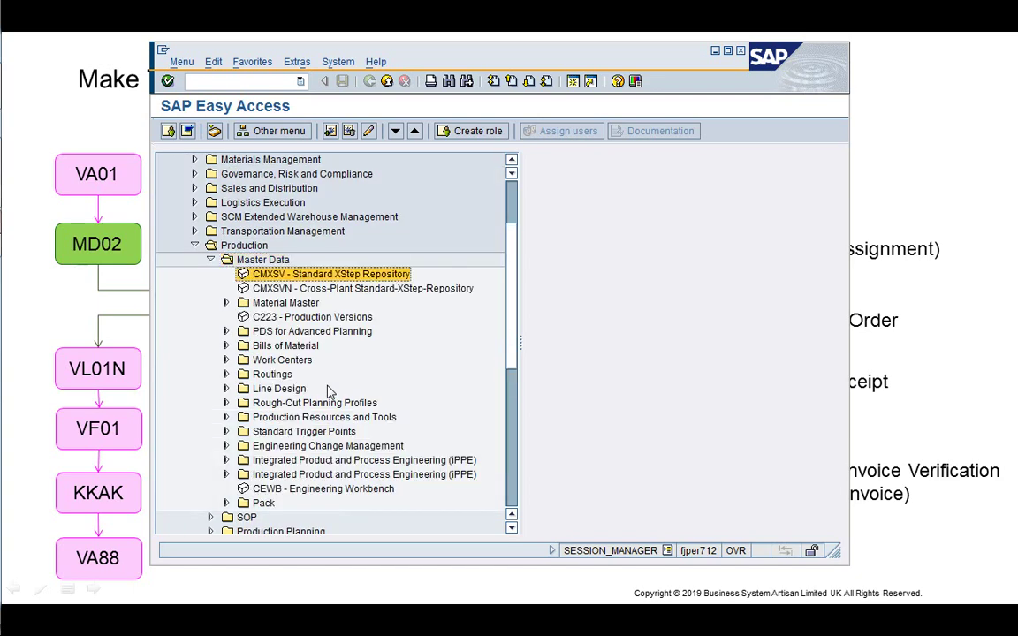
{"action": "key", "text": "Down"}
{"action": "key", "text": "Left"}
{"action": "key", "text": "Left"}
{"action": "key", "text": "Down"}
{"action": "key", "text": "Down"}
{"action": "key", "text": "Down"}
{"action": "key", "text": "Down"}
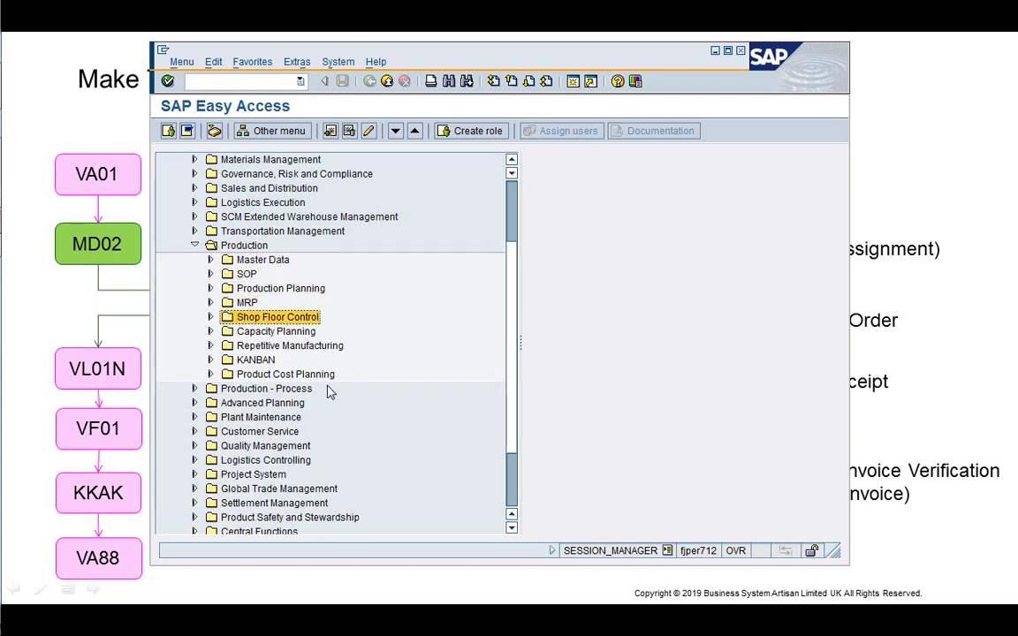
{"action": "key", "text": "Right"}
- Look through the entries of the Order folder under Shop Floor Control and collapse it again
{"action": "key", "text": "Down"}
{"action": "key", "text": "Right"}
{"action": "key", "text": "Down"}
{"action": "key", "text": "Down"}
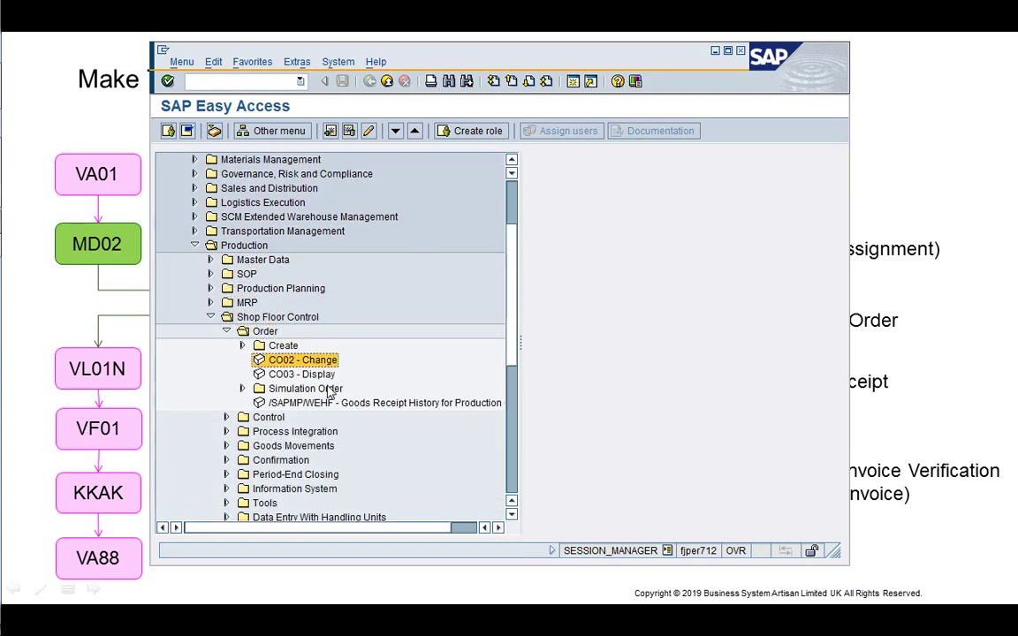
{"action": "key", "text": "Down"}
{"action": "key", "text": "Up"}
{"action": "key", "text": "Up"}
{"action": "key", "text": "Up"}
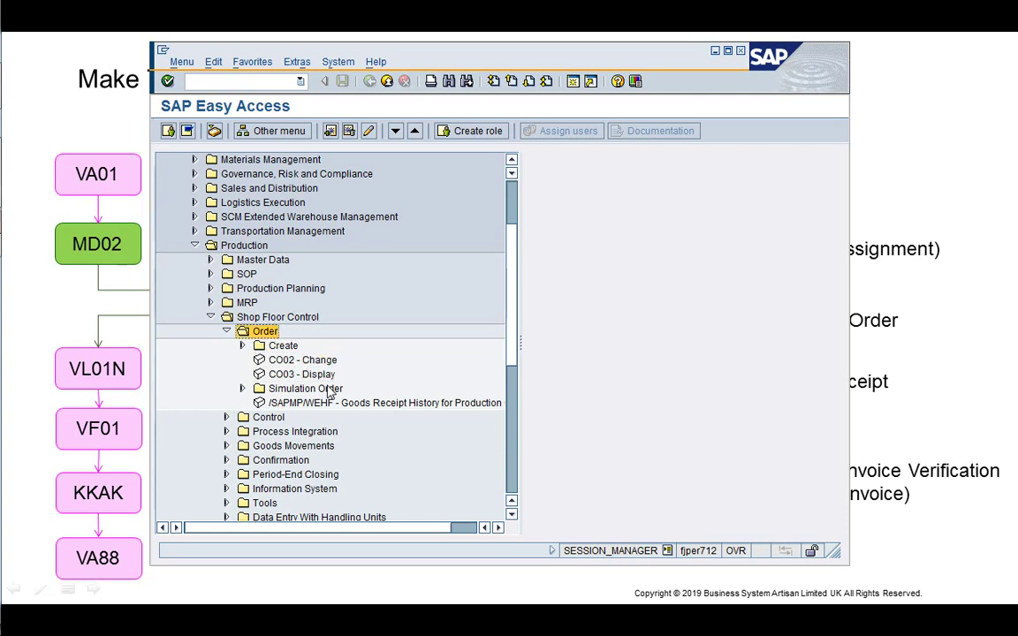
{"action": "key", "text": "Left"}
{"action": "key", "text": "Down"}
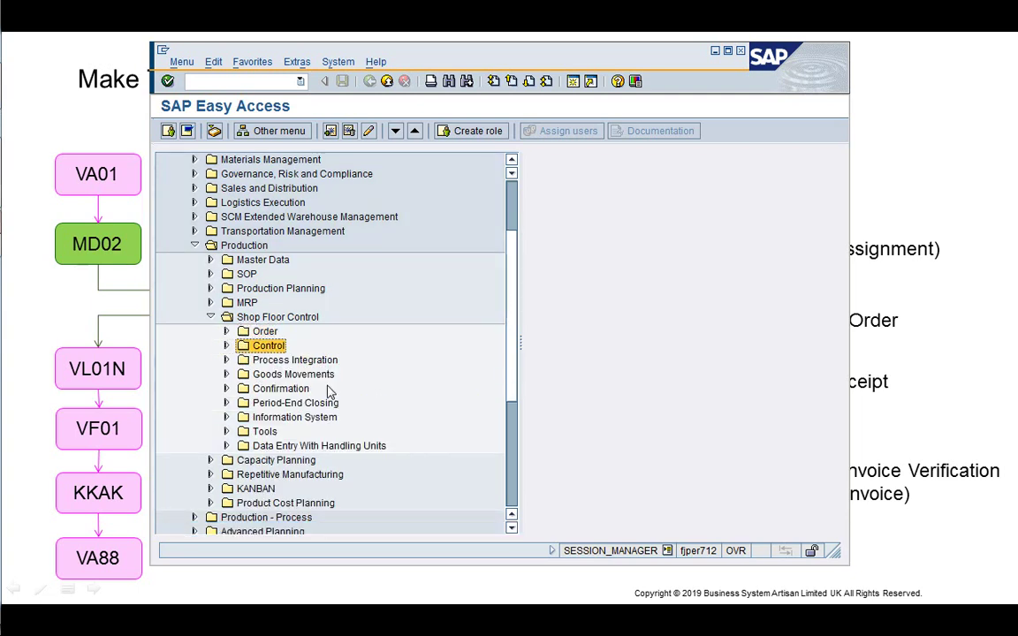
{"action": "key", "text": "Up"}
{"action": "key", "text": "Right"}
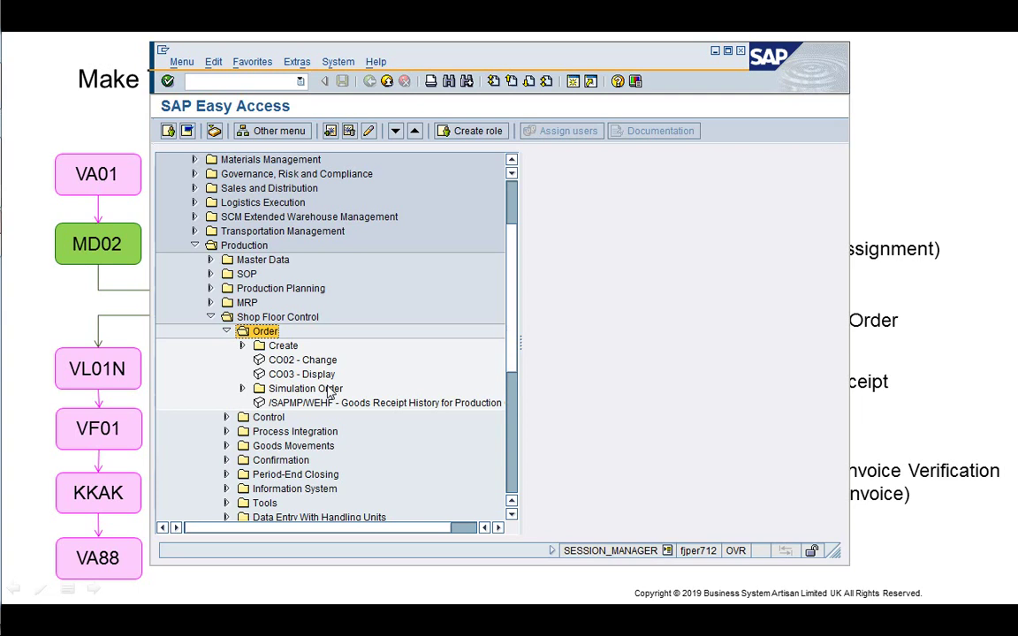
{"action": "key", "text": "Left"}
- Expand the Control folder under Shop Floor Control and open CO05N, Collective Release
{"action": "key", "text": "Down"}
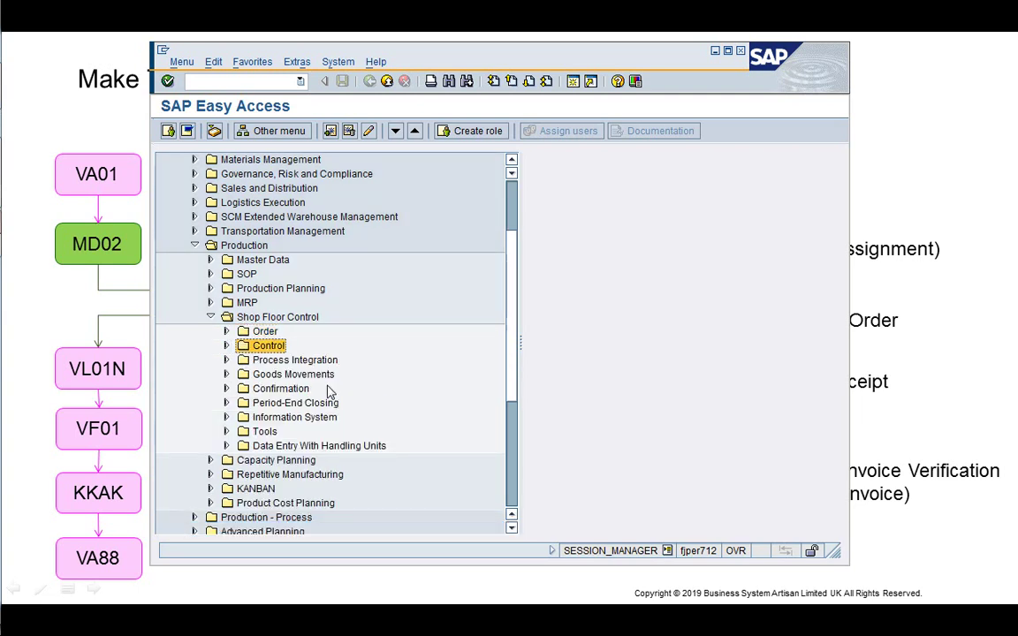
{"action": "key", "text": "Right"}
{"action": "key", "text": "Down"}
{"action": "key", "text": "Down"}
{"action": "key", "text": "Down"}
{"action": "key", "text": "Down"}
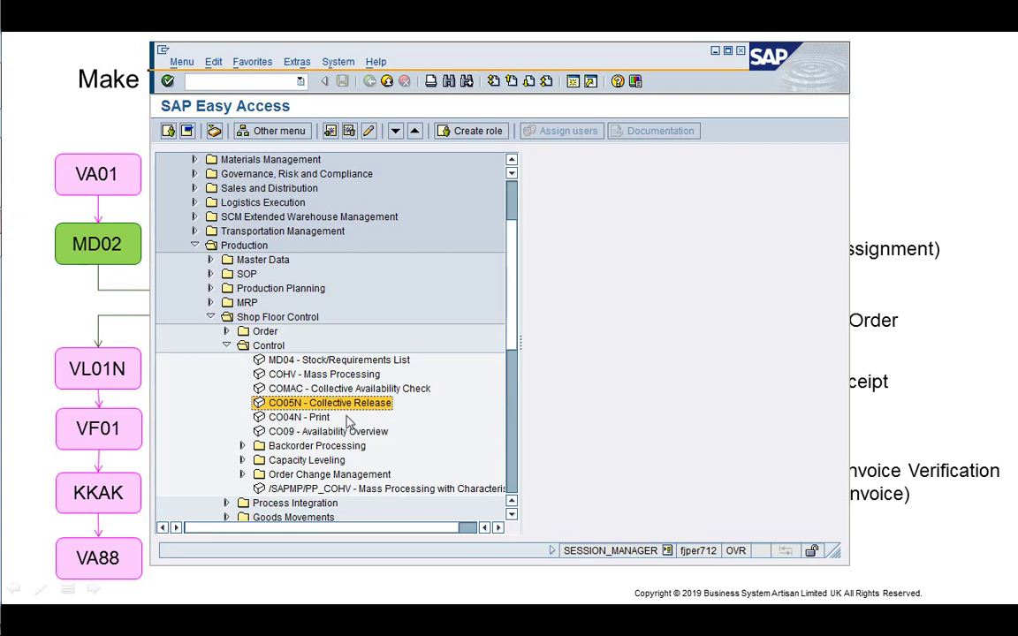
{"action": "double_click", "coordinate": [343, 409]}
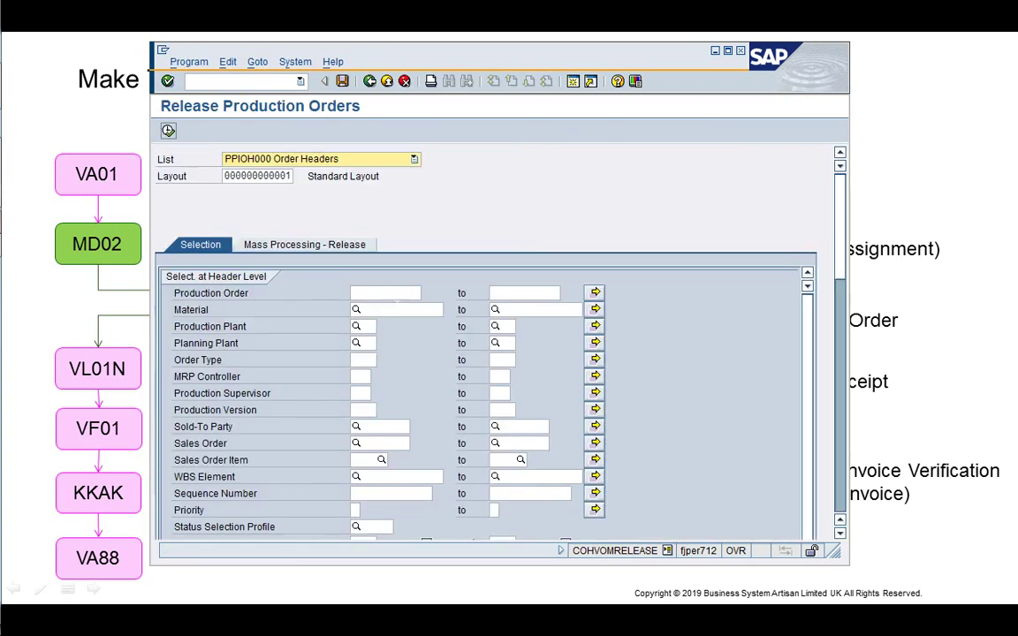
- Set both the production plant and the planning plant to 1710 in the release selection
{"action": "left_click", "coordinate": [396, 308]}
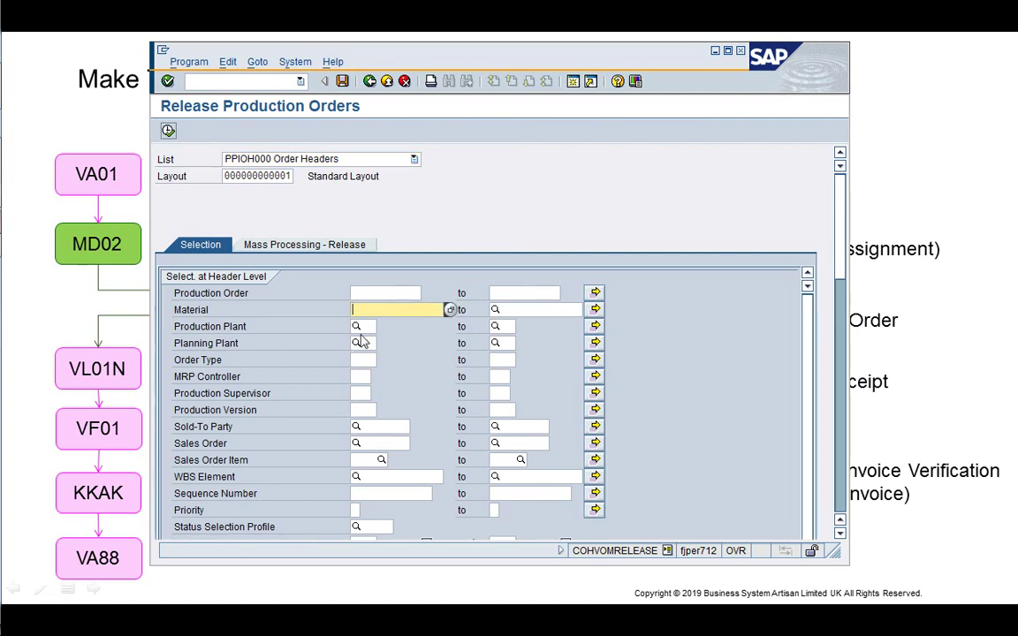
{"action": "left_click", "coordinate": [361, 326]}
{"action": "type", "text": "17"}
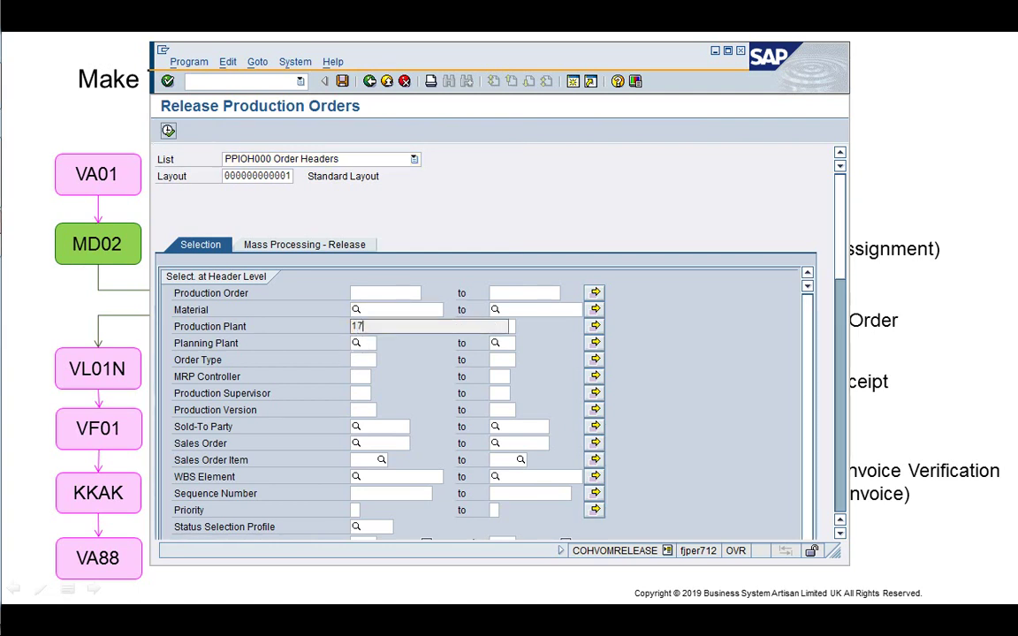
{"action": "type", "text": "10"}
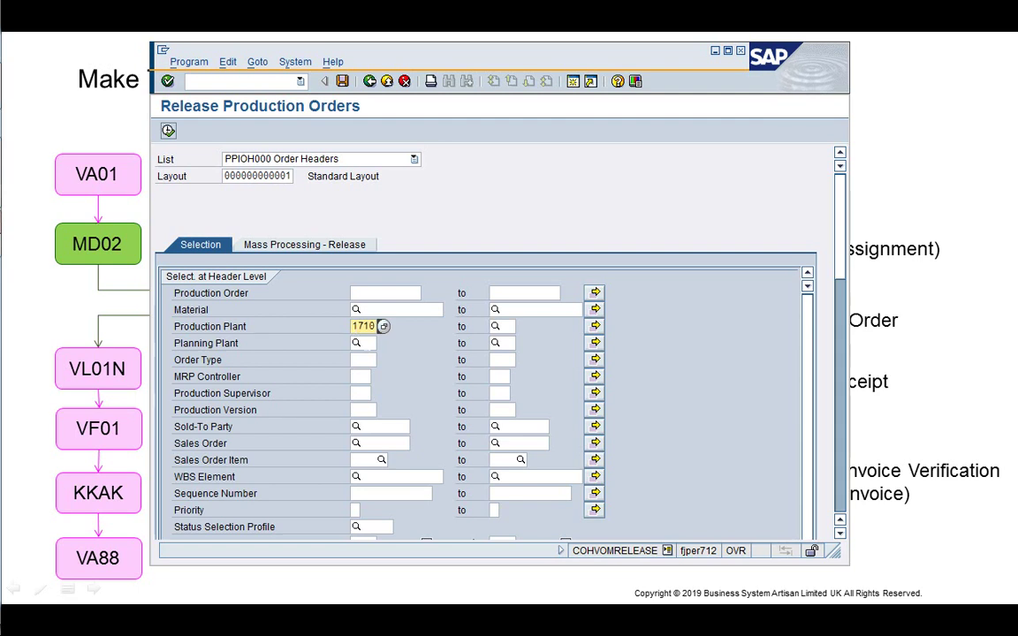
{"action": "left_click", "coordinate": [362, 343]}
{"action": "type", "text": "1710"}
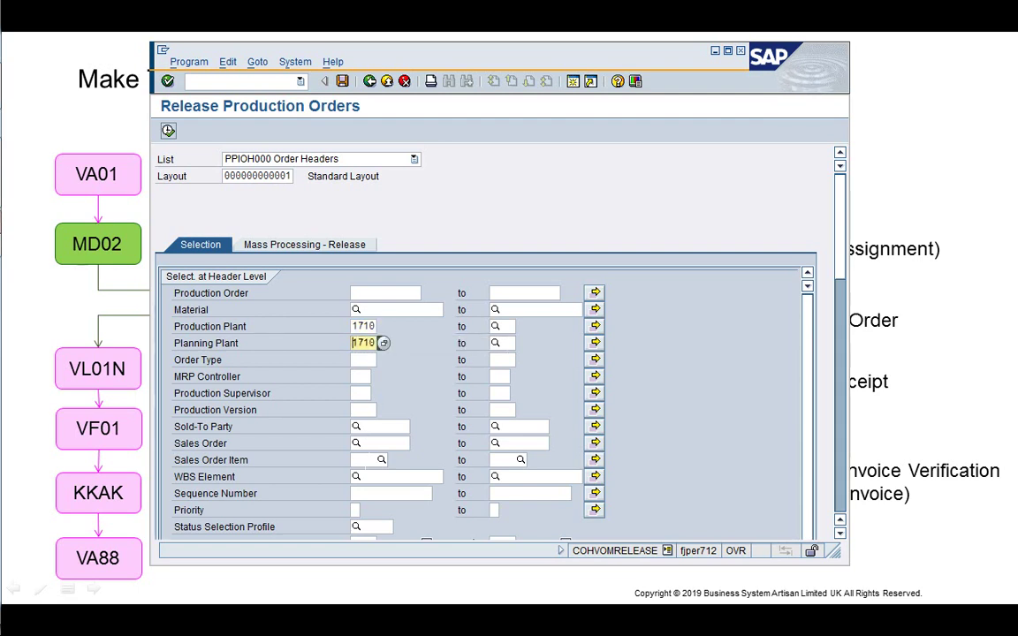
- Try to list the orders for release with the sales order number entered as the sales order item, and return to the selection
{"action": "left_click", "coordinate": [368, 460]}
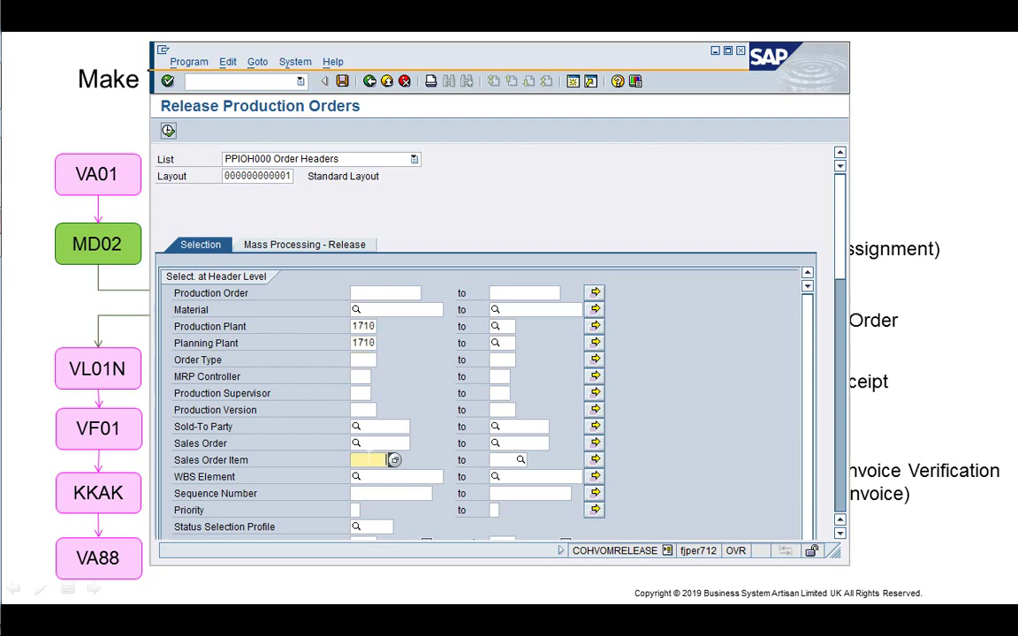
{"action": "type", "text": "2453"}
{"action": "left_click_drag", "start_coordinate": [833, 550], "coordinate": [839, 572]}
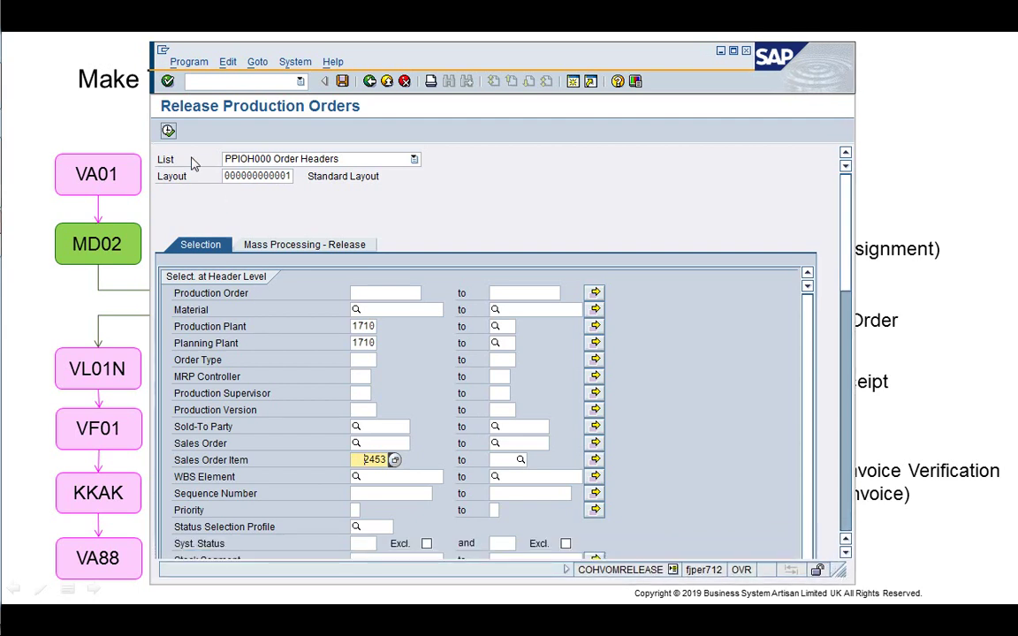
{"action": "left_click", "coordinate": [167, 131]}
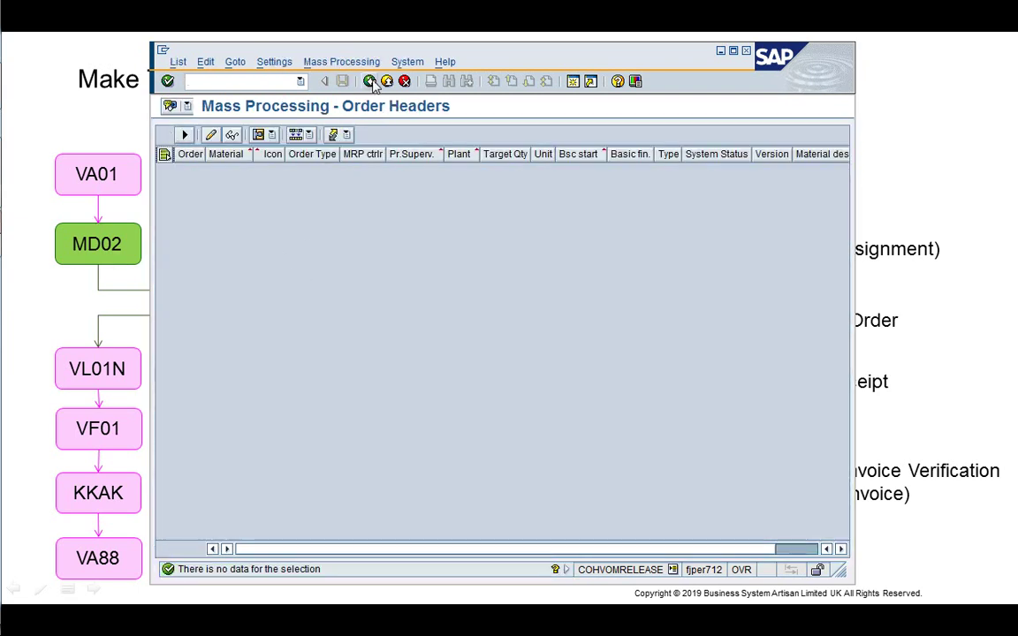
{"action": "left_click", "coordinate": [370, 81]}
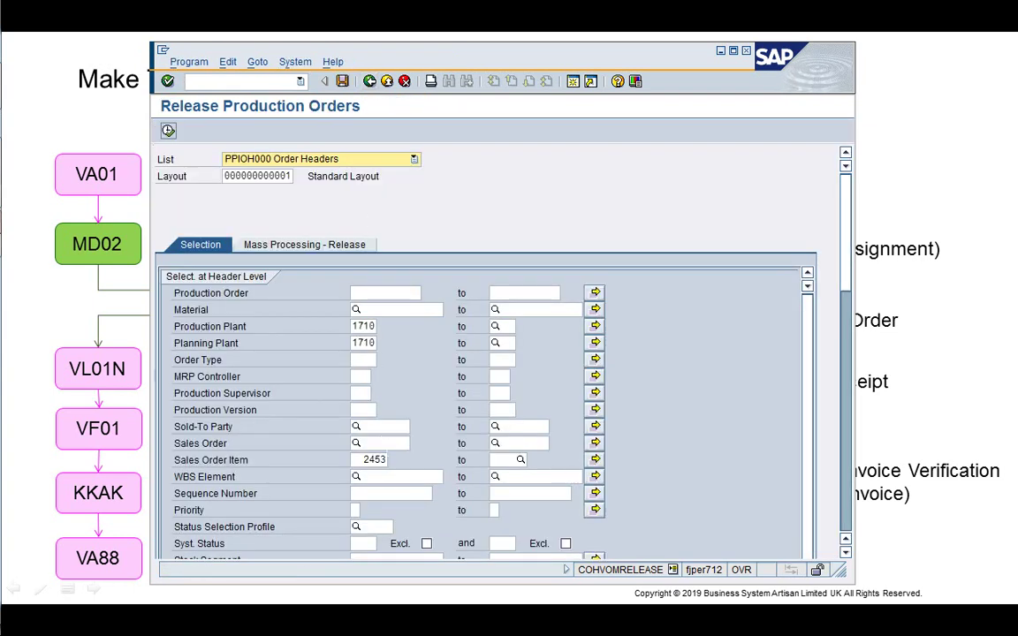
- Clear the sales order item, enter the sales order number as the sales order, and list the production orders for release
{"action": "left_click", "coordinate": [381, 460]}
{"action": "key", "text": "BackSpace"}
{"action": "key", "text": "BackSpace"}
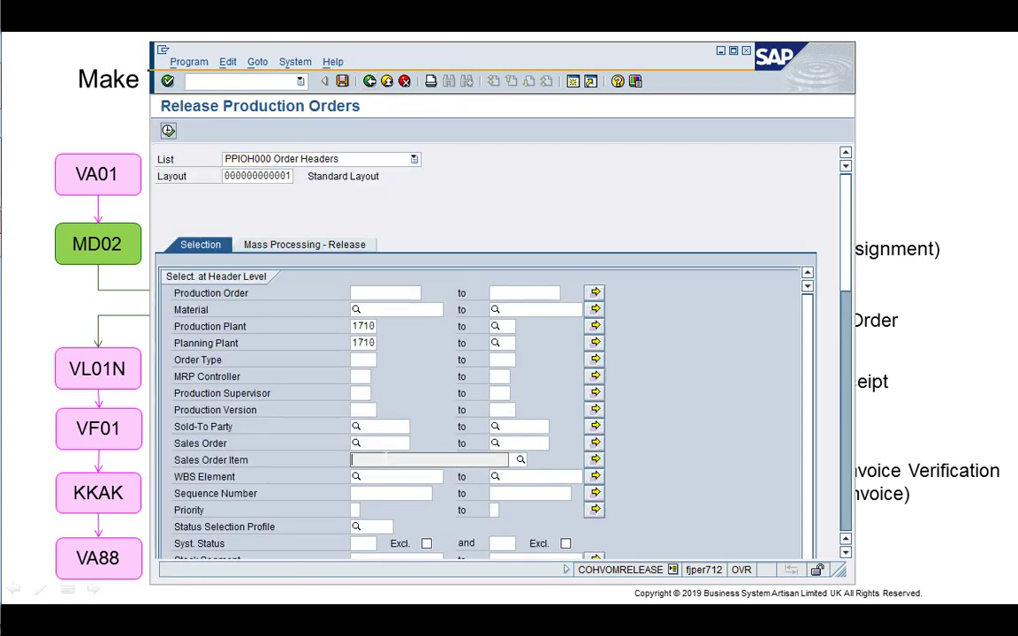
{"action": "left_click", "coordinate": [383, 445]}
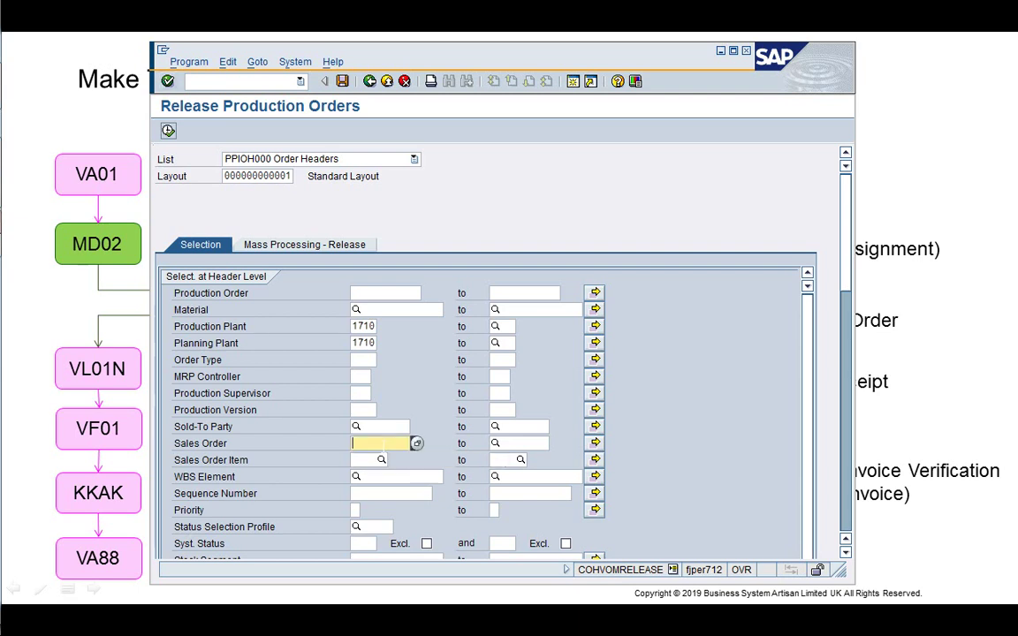
{"action": "type", "text": "2453"}
{"action": "left_click", "coordinate": [168, 132]}
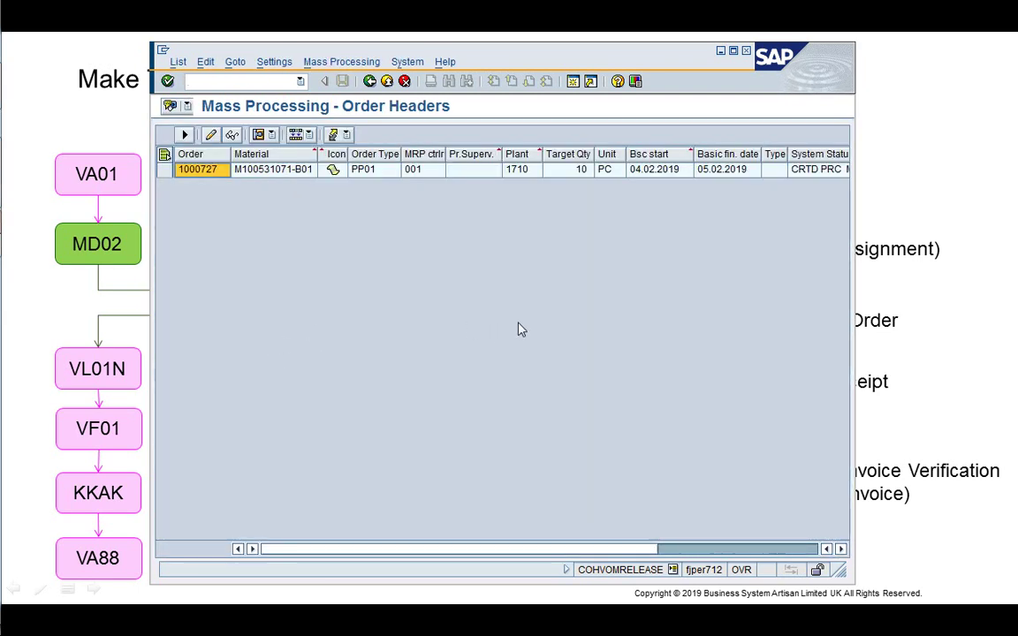
- Adopt the 130 Release function with application toolbar display turned on, and release the production order for M100531071-B01
{"action": "left_click", "coordinate": [164, 170]}
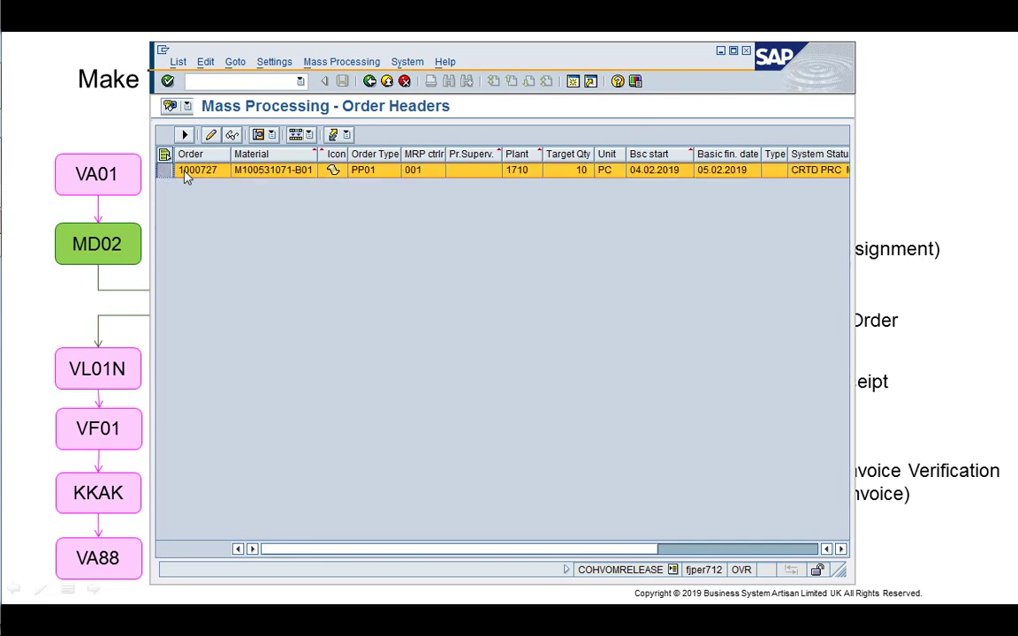
{"action": "left_click", "coordinate": [297, 137]}
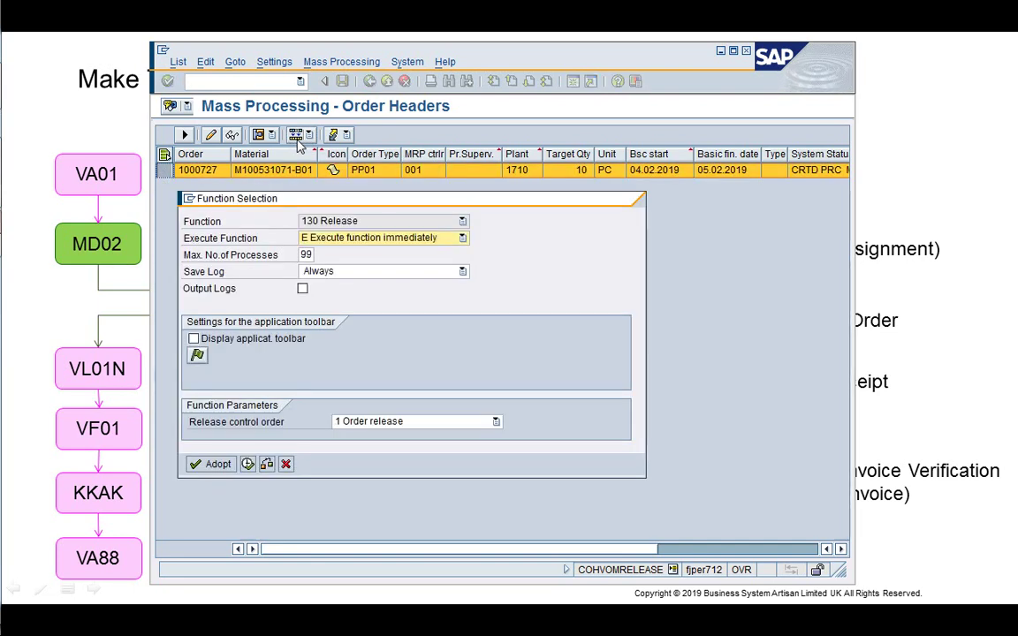
{"action": "left_click", "coordinate": [194, 338]}
{"action": "left_click", "coordinate": [212, 464]}
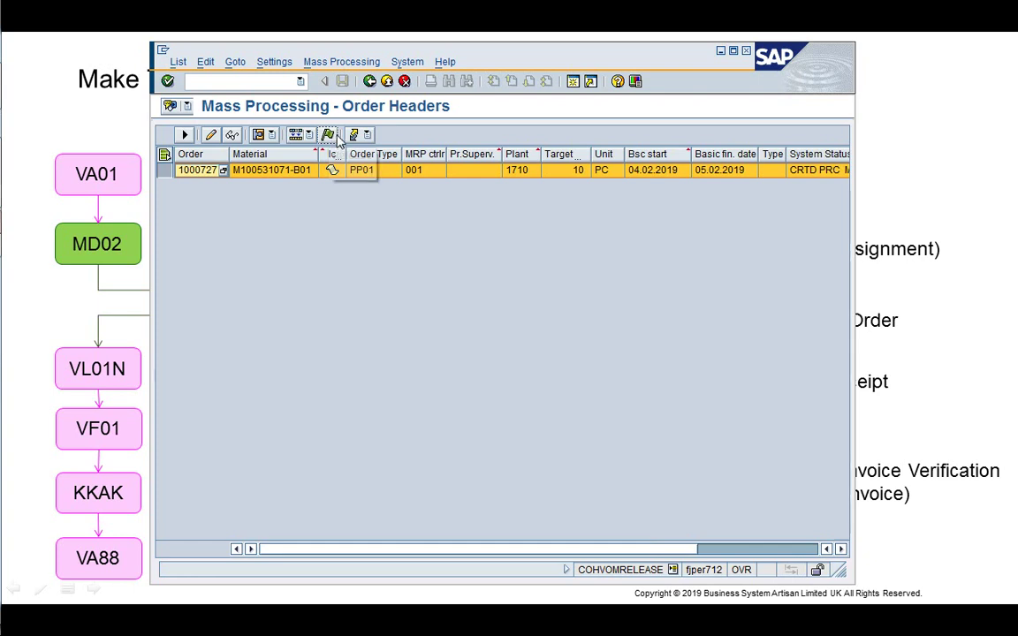
{"action": "left_click", "coordinate": [327, 134]}
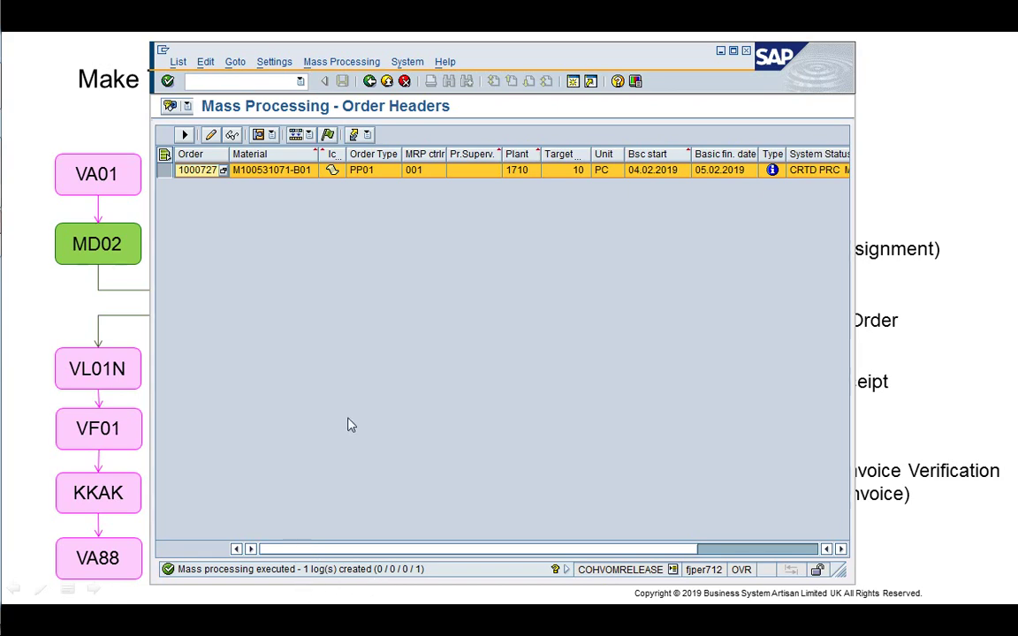
- Leave Collective Release, open CO03, Display, from the Order folder, and display the released production order's header
{"action": "left_click", "coordinate": [369, 82]}
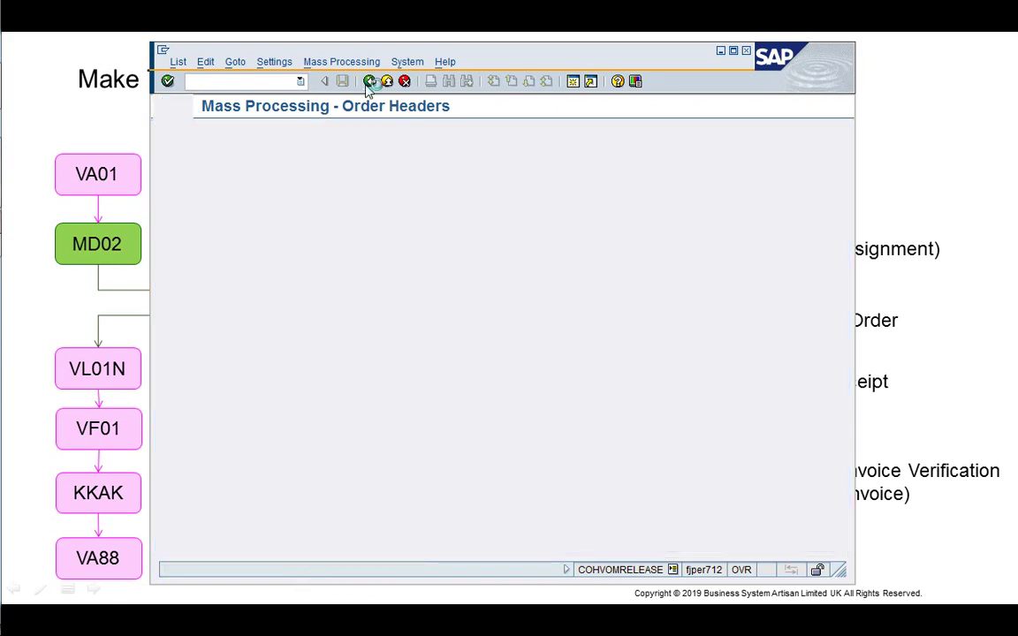
{"action": "left_click", "coordinate": [369, 82]}
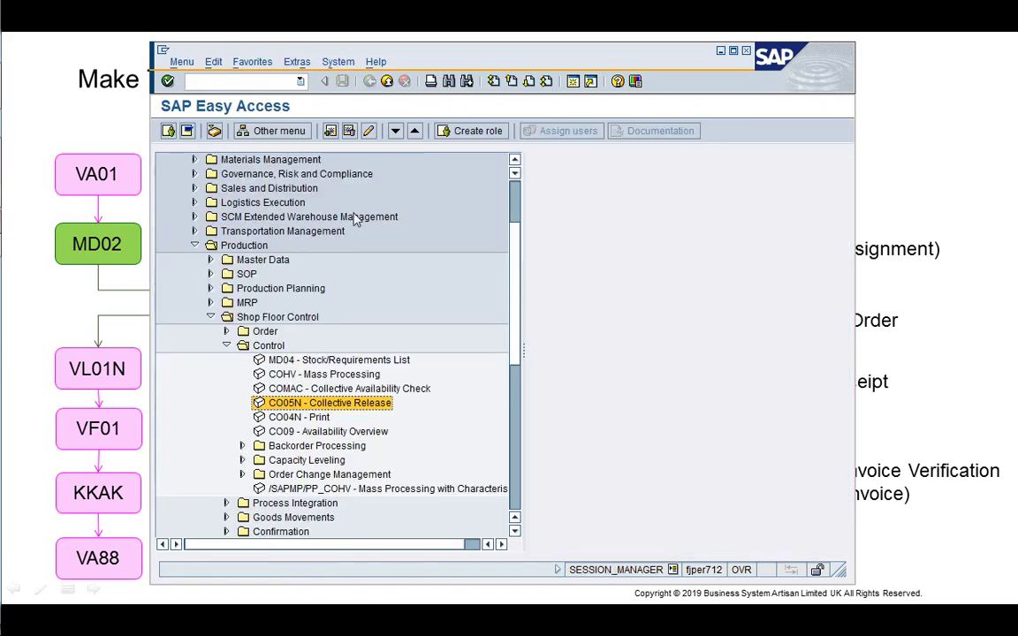
{"action": "left_click", "coordinate": [227, 330]}
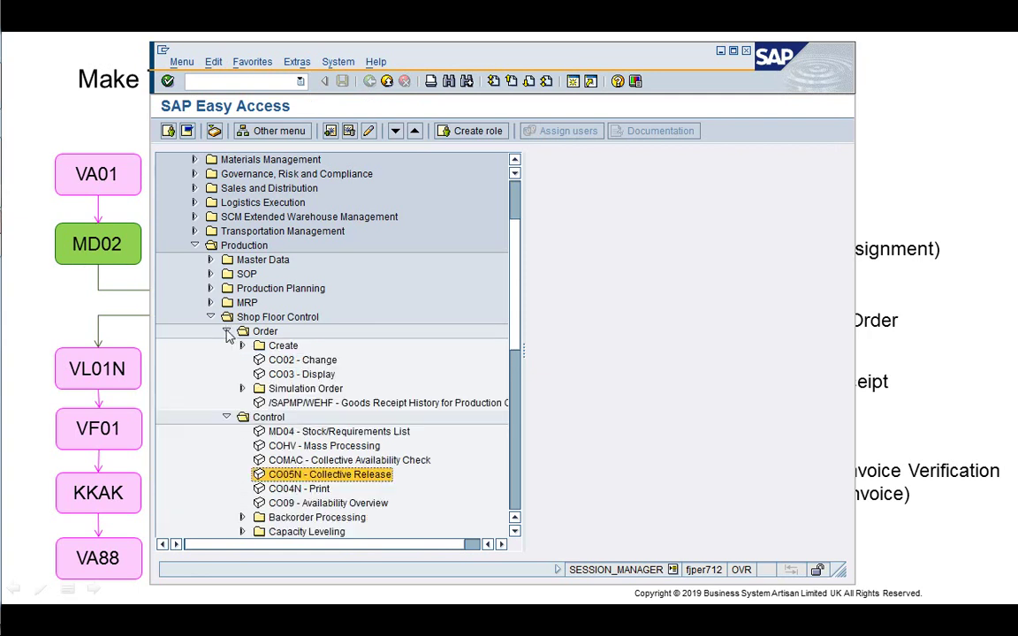
{"action": "double_click", "coordinate": [282, 374]}
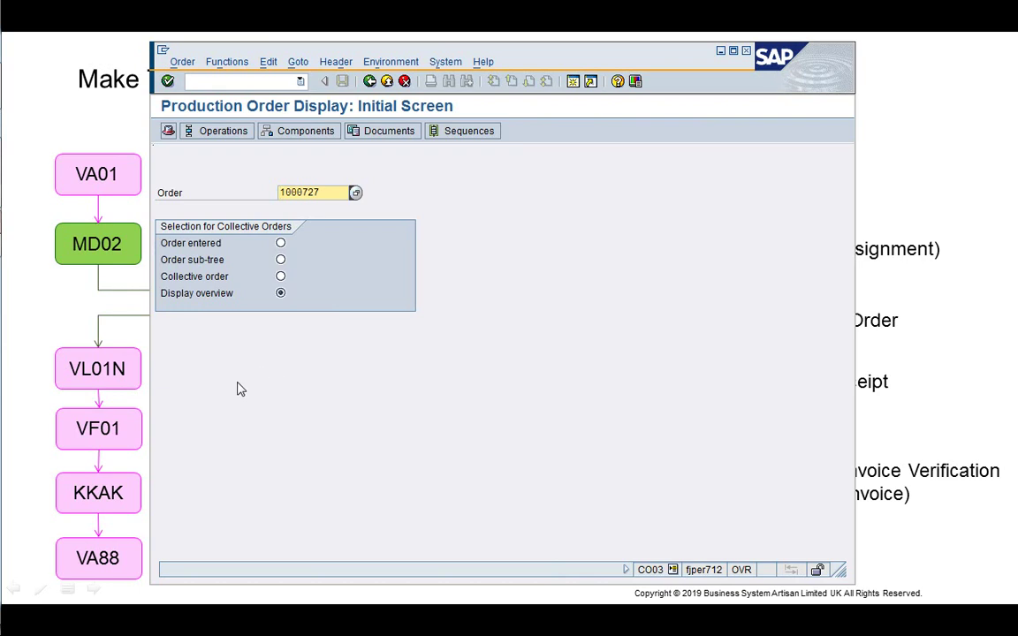
{"action": "key", "text": "Return"}
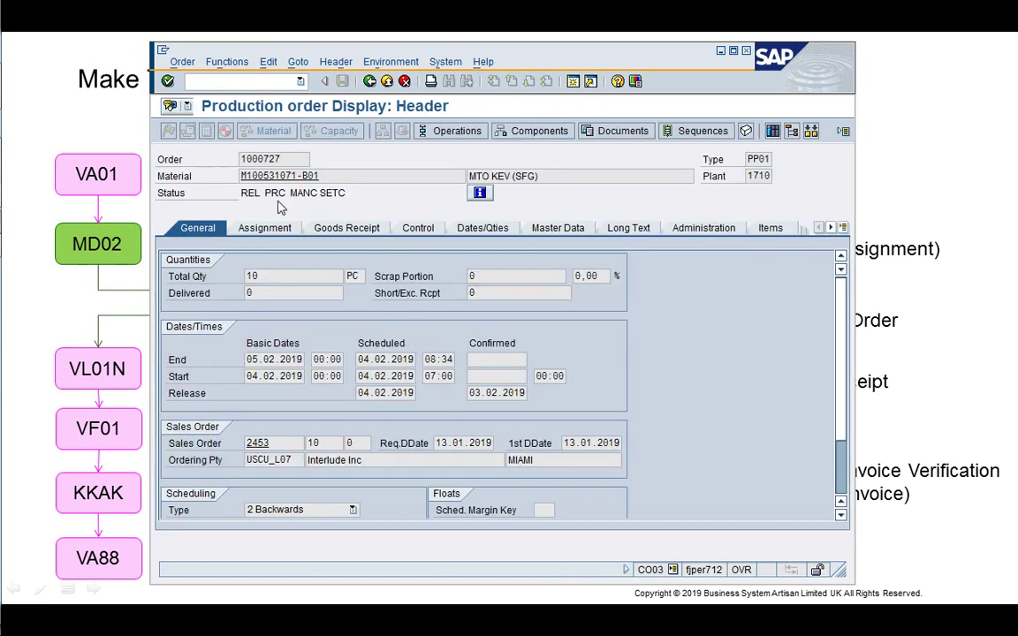
- Check the Make To Order process diagram and return to the production order display
{"action": "left_click", "coordinate": [924, 159]}
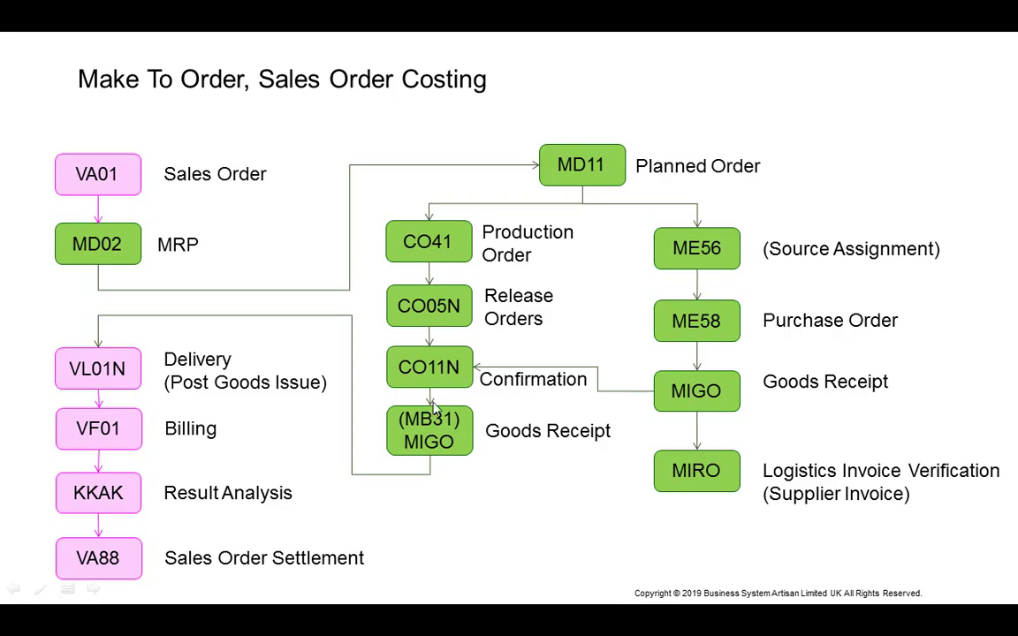
{"action": "key", "text": "super+Tab"}
{"action": "key", "text": "super+Tab"}
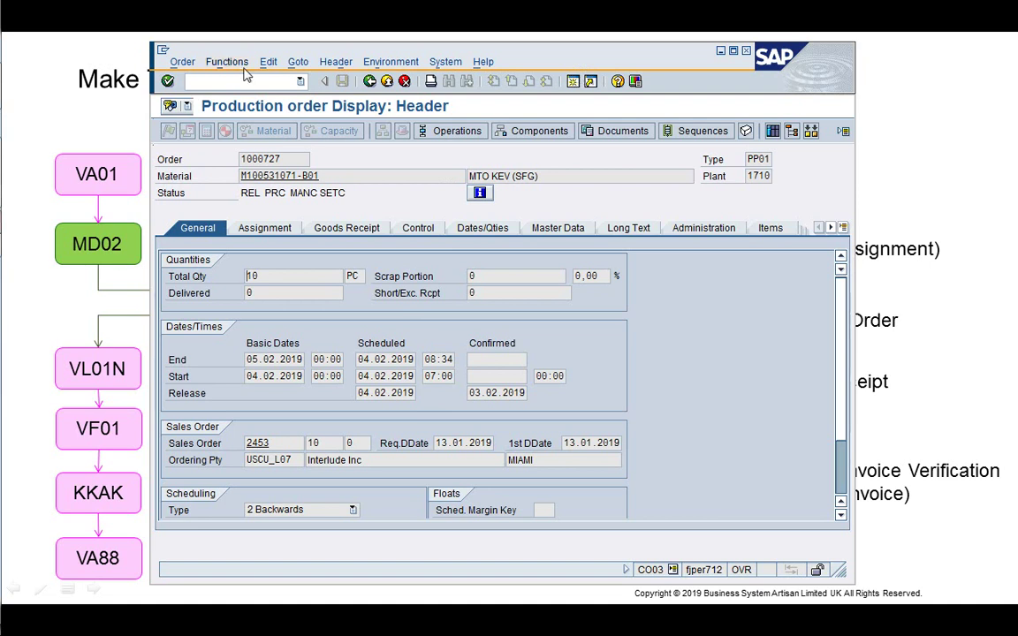
- Display the stock/requirements list for material M100531071-B01 in plant 1710
{"action": "left_click", "coordinate": [13, 177]}
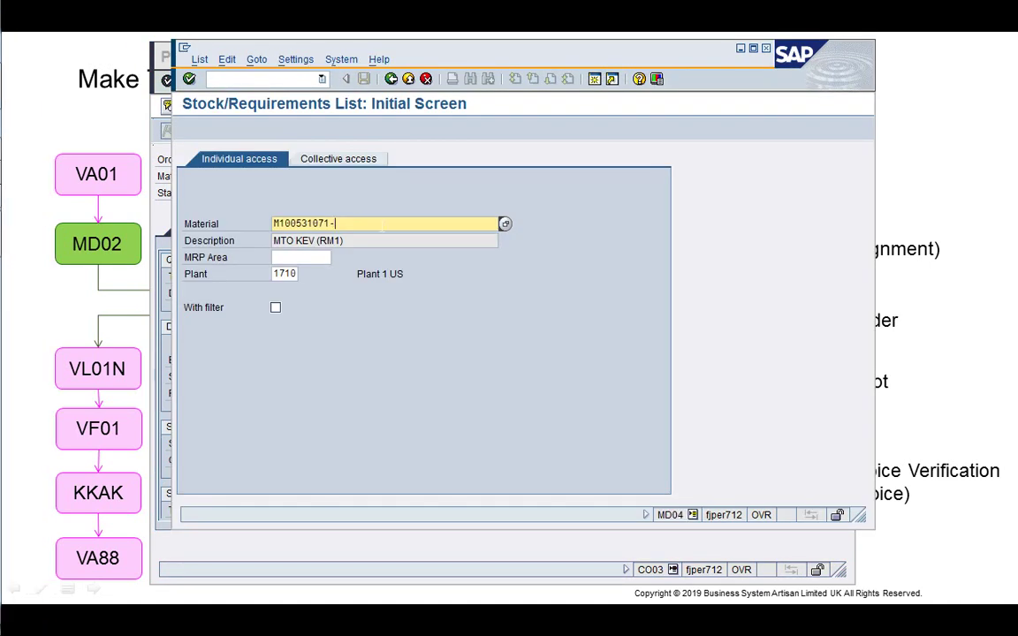
{"action": "type", "text": "B01"}
{"action": "key", "text": "Return"}
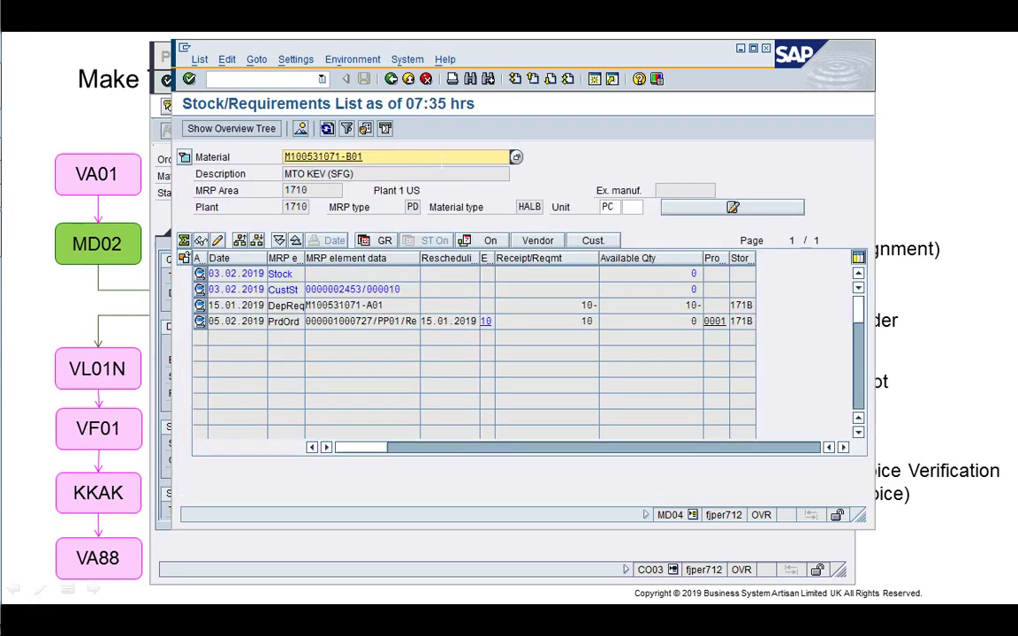
{"action": "left_click_drag", "start_coordinate": [566, 49], "coordinate": [544, 53]}
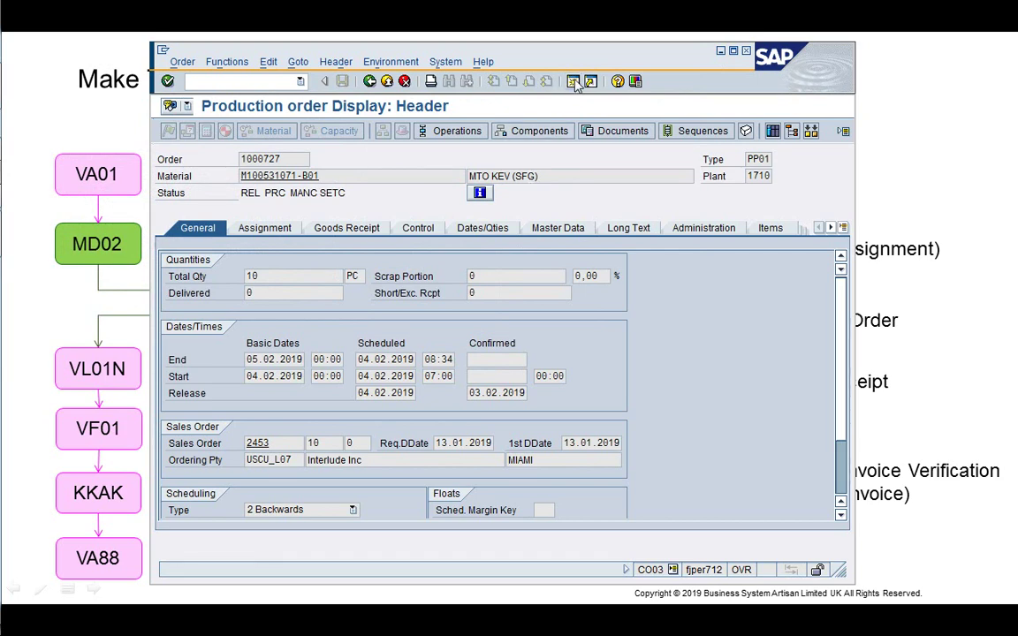
- Open a new session, collapse the Favorites, and expand the Logistics folder of the SAP Menu
{"action": "left_click", "coordinate": [572, 81]}
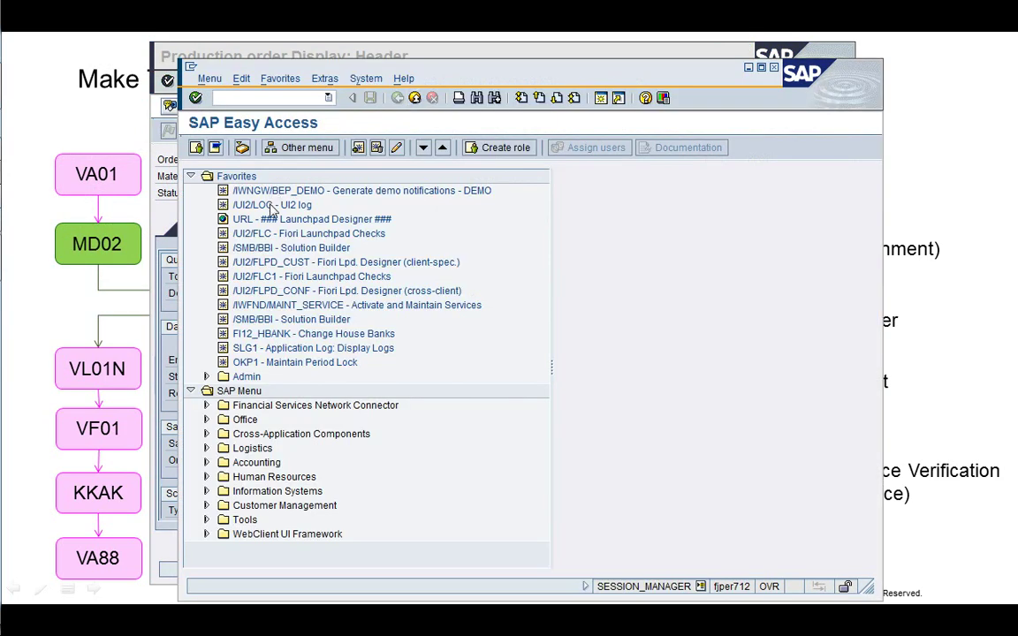
{"action": "double_click", "coordinate": [236, 176]}
{"action": "key", "text": "Down"}
{"action": "key", "text": "Down"}
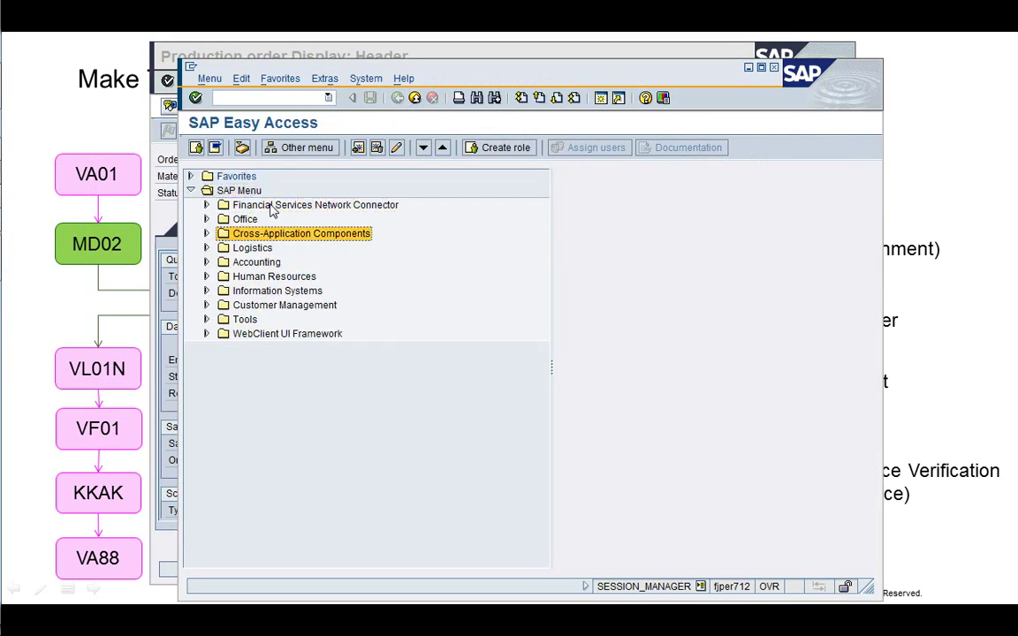
{"action": "key", "text": "Down"}
{"action": "key", "text": "Right"}
- Expand the Production folder under Logistics and the Shop Floor Control folder inside it
{"action": "key", "text": "Down"}
{"action": "key", "text": "Down"}
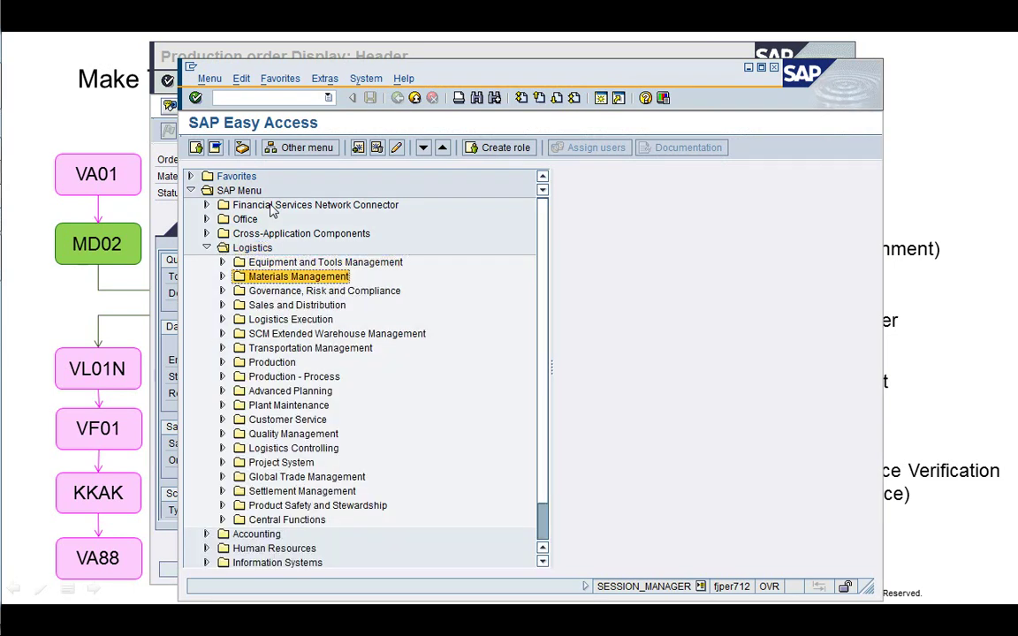
{"action": "key", "text": "Down"}
{"action": "key", "text": "Down"}
{"action": "key", "text": "Down"}
{"action": "key", "text": "Down"}
{"action": "key", "text": "Down"}
{"action": "key", "text": "Down"}
{"action": "key", "text": "Right"}
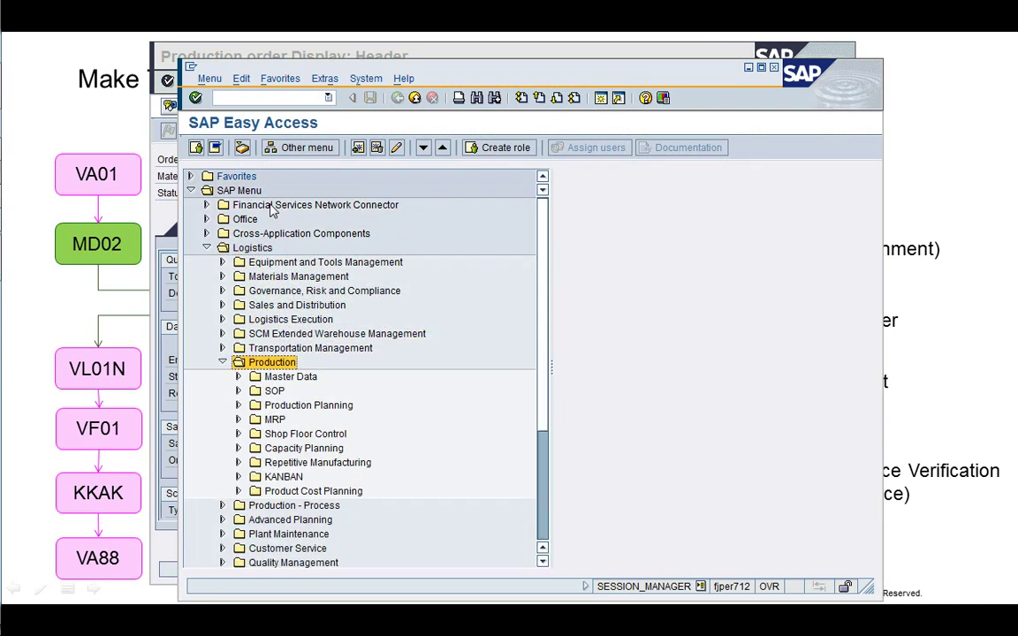
{"action": "key", "text": "Down"}
{"action": "key", "text": "Down"}
{"action": "key", "text": "Down"}
{"action": "key", "text": "Down"}
{"action": "key", "text": "Down"}
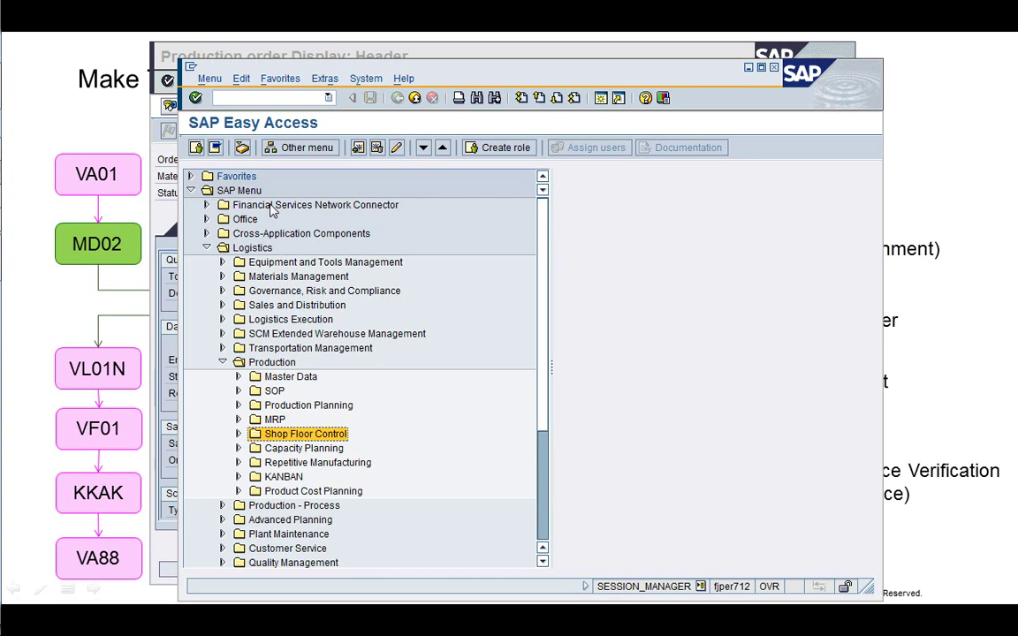
{"action": "key", "text": "Right"}
- Expand the Confirmation folder under Shop Floor Control down to the For Operation entries inside Enter
{"action": "key", "text": "Down"}
{"action": "key", "text": "Down"}
{"action": "key", "text": "Down"}
{"action": "key", "text": "Down"}
{"action": "key", "text": "Down"}
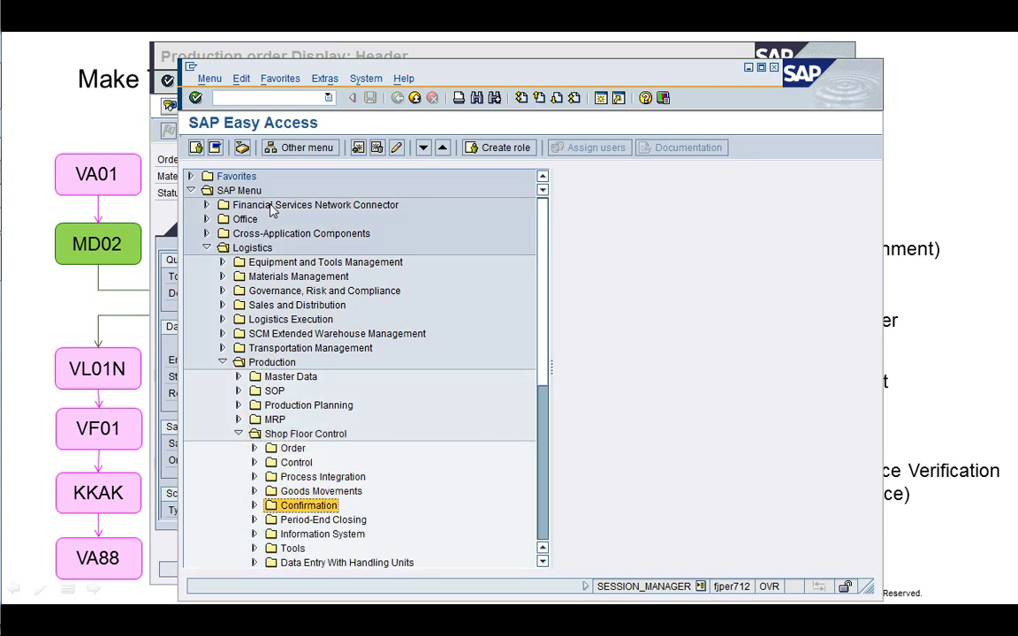
{"action": "key", "text": "Right"}
{"action": "key", "text": "Down"}
{"action": "key", "text": "Right"}
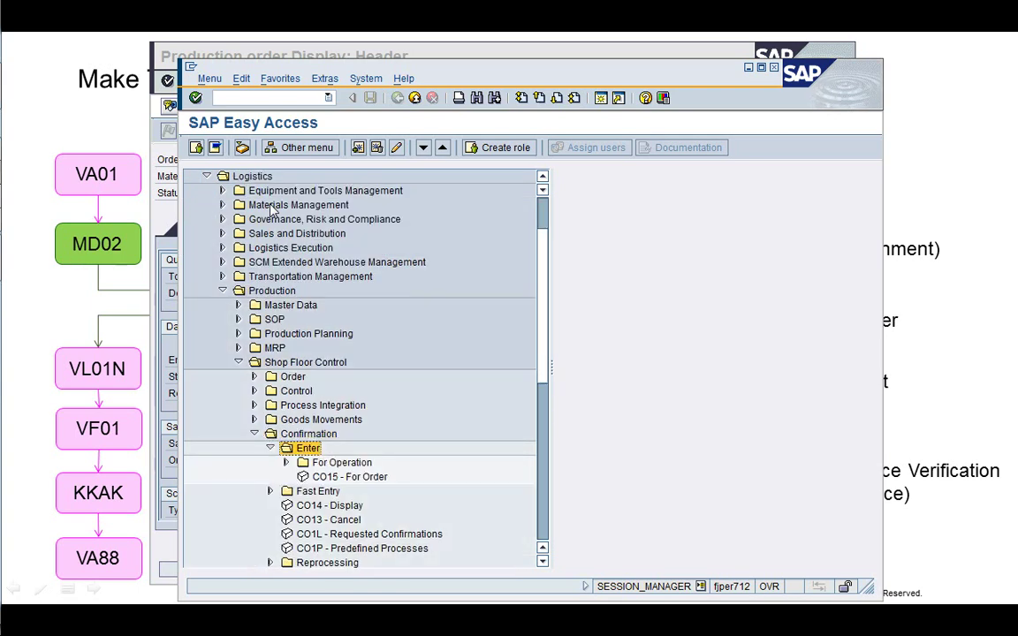
{"action": "key", "text": "Down"}
{"action": "key", "text": "Right"}
{"action": "key", "text": "Down"}
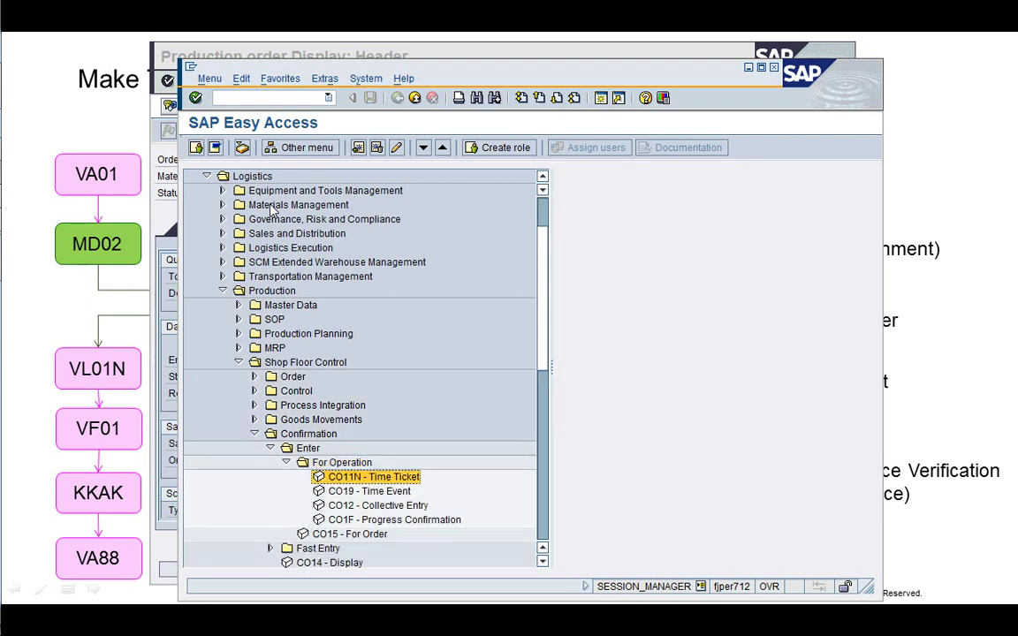
- Look through the remaining entries of the Confirmation and Shop Floor Control folders
{"action": "key", "text": "Down"}
{"action": "key", "text": "Down"}
{"action": "key", "text": "Down"}
{"action": "key", "text": "Down"}
{"action": "key", "text": "Down"}
{"action": "key", "text": "Down"}
{"action": "key", "text": "Down"}
{"action": "key", "text": "Down"}
{"action": "key", "text": "Down"}
{"action": "key", "text": "Down"}
{"action": "key", "text": "Down"}
{"action": "key", "text": "Down"}
{"action": "key", "text": "Down"}
{"action": "key", "text": "Down"}
{"action": "key", "text": "Down"}
{"action": "key", "text": "Down"}
{"action": "key", "text": "Down"}
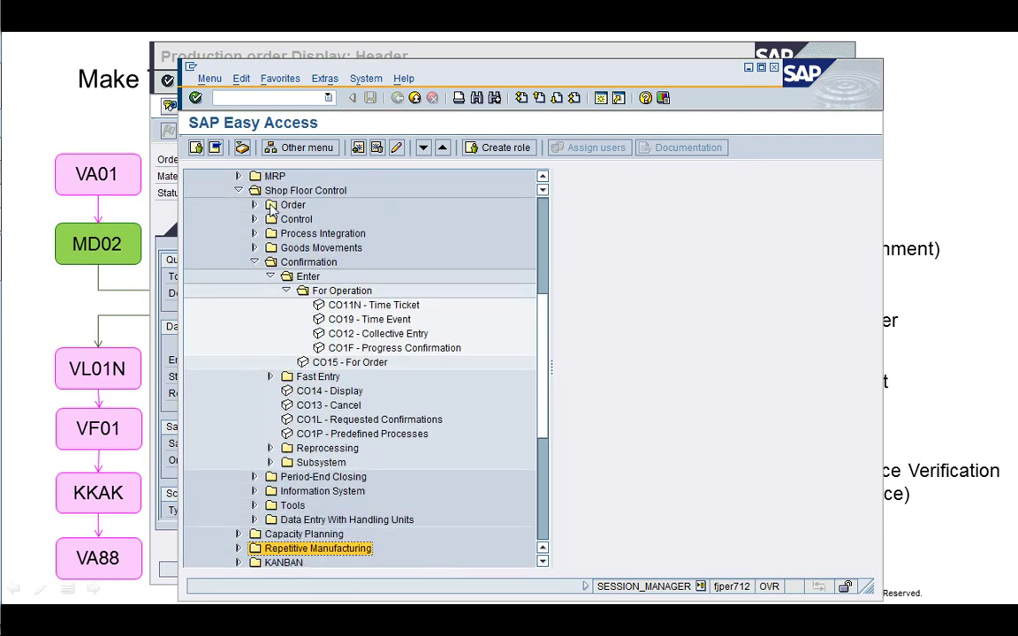
{"action": "key", "text": "Up"}
{"action": "key", "text": "Up"}
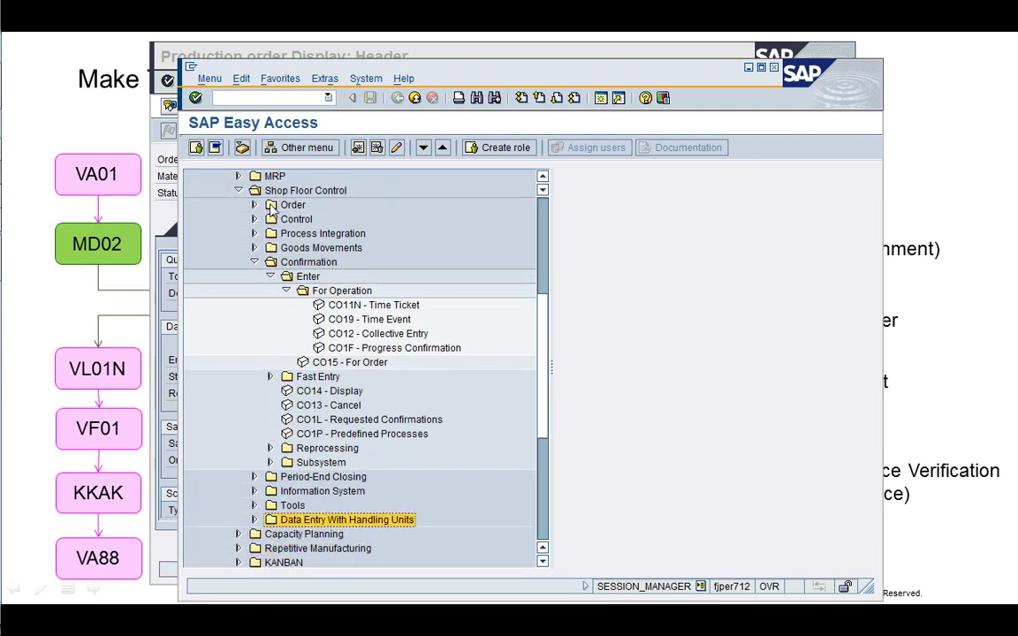
- Open CO11N, Time Ticket, and resize and move its window so the production order display is partly uncovered
{"action": "left_click", "coordinate": [399, 304]}
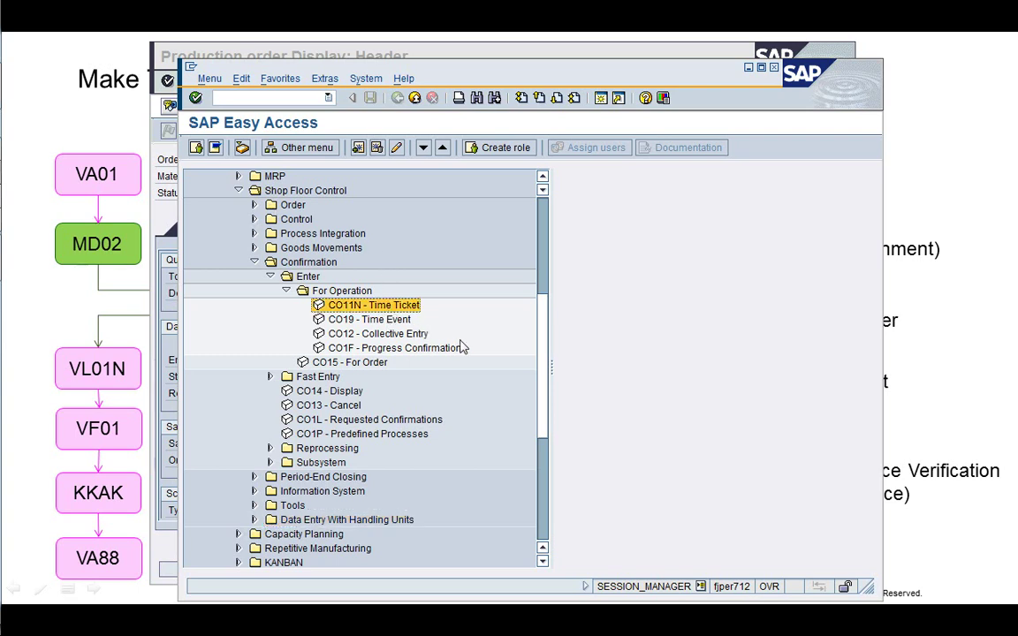
{"action": "key", "text": "Return"}
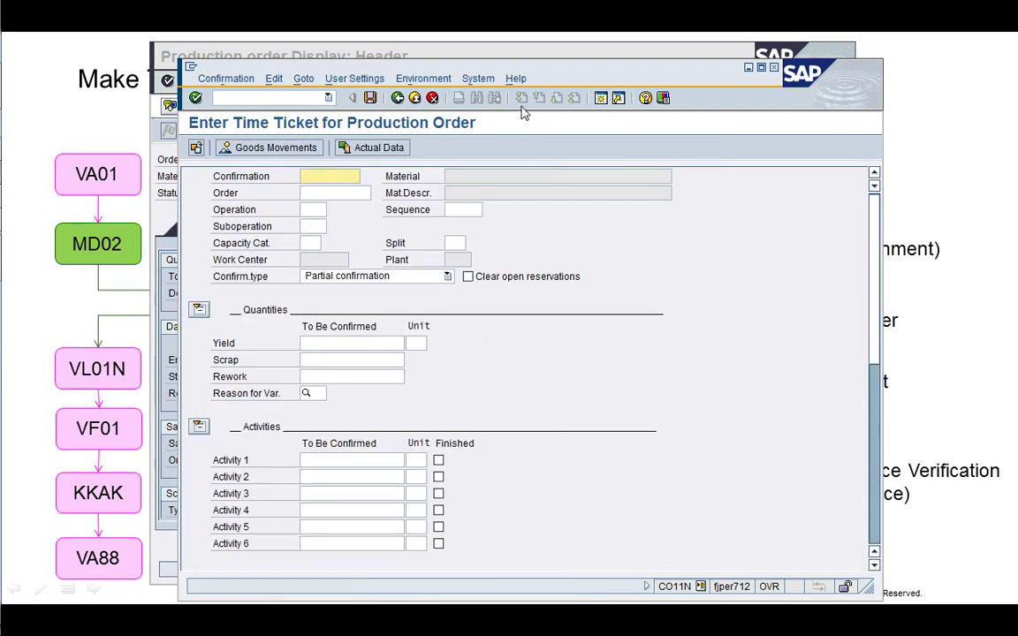
{"action": "left_click_drag", "start_coordinate": [541, 69], "coordinate": [560, 51]}
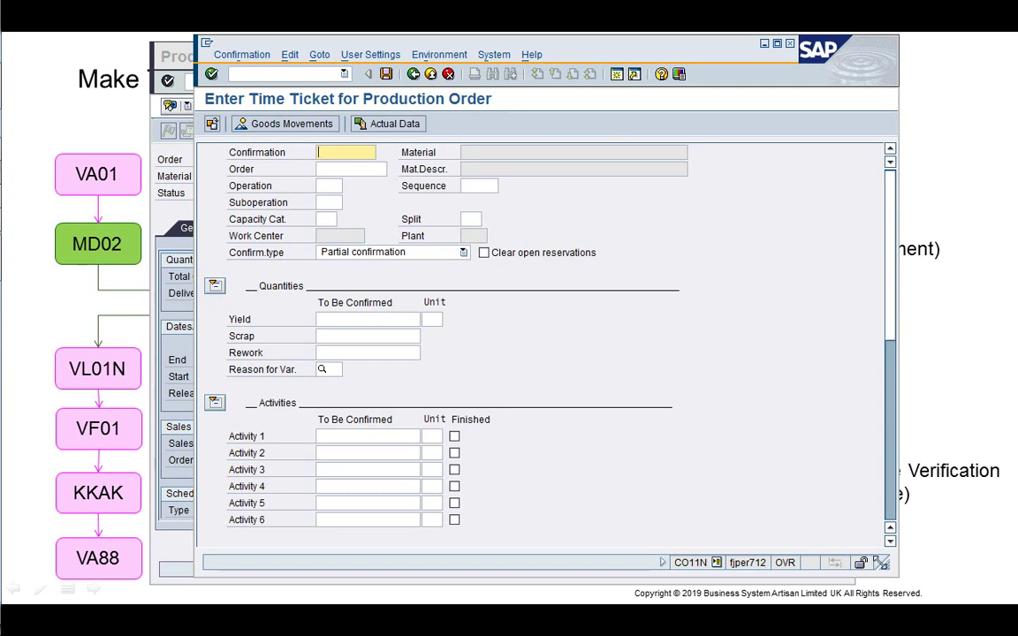
{"action": "left_click_drag", "start_coordinate": [892, 574], "coordinate": [816, 617]}
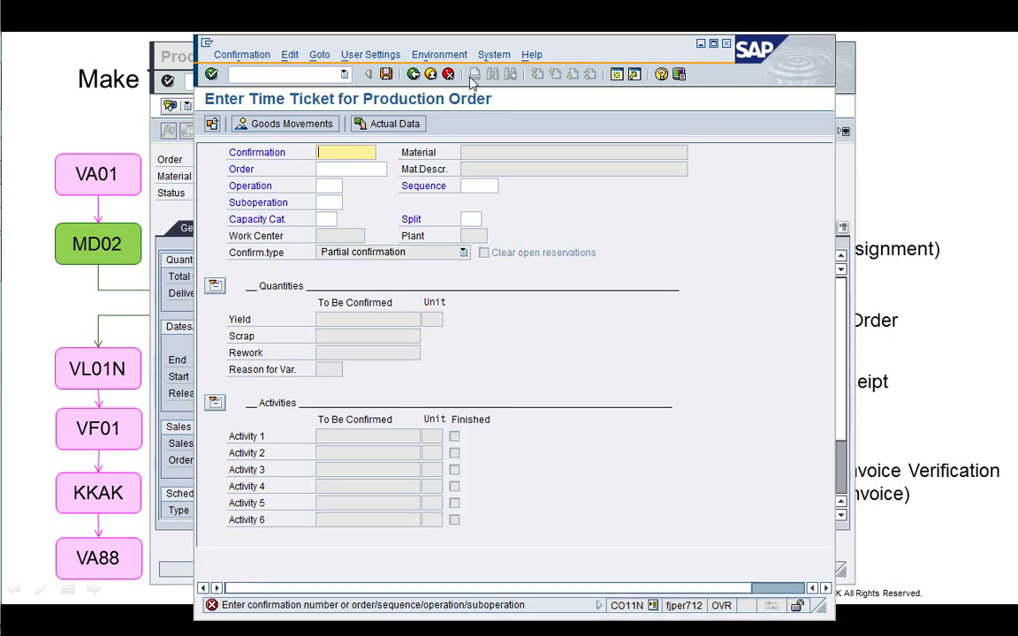
{"action": "left_click_drag", "start_coordinate": [517, 51], "coordinate": [610, 51]}
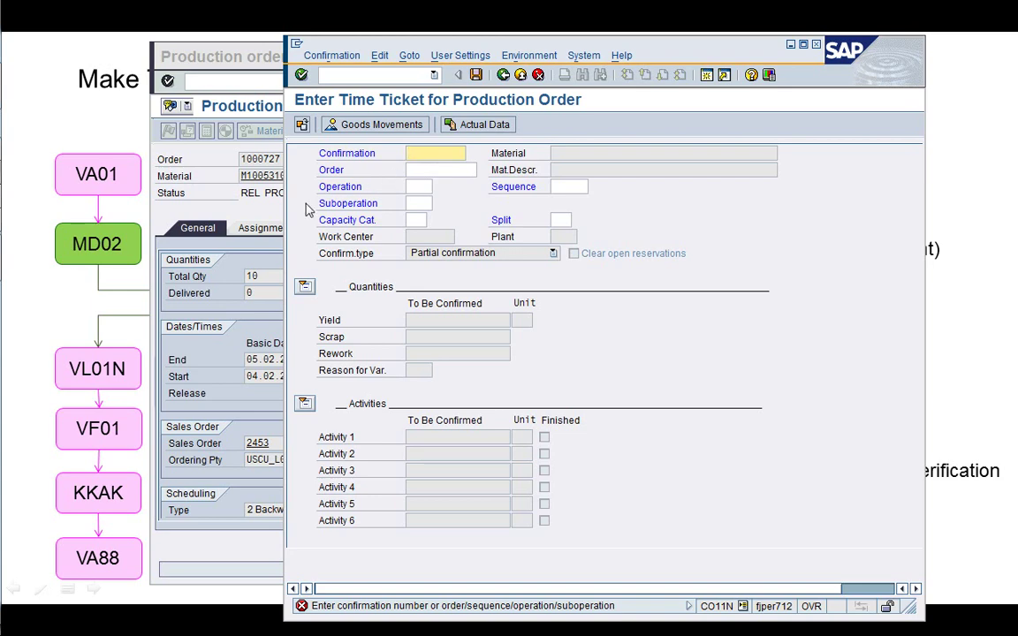
- Bring the production order display forward, move it aside, and show the order's operation overview
{"action": "left_click", "coordinate": [244, 193]}
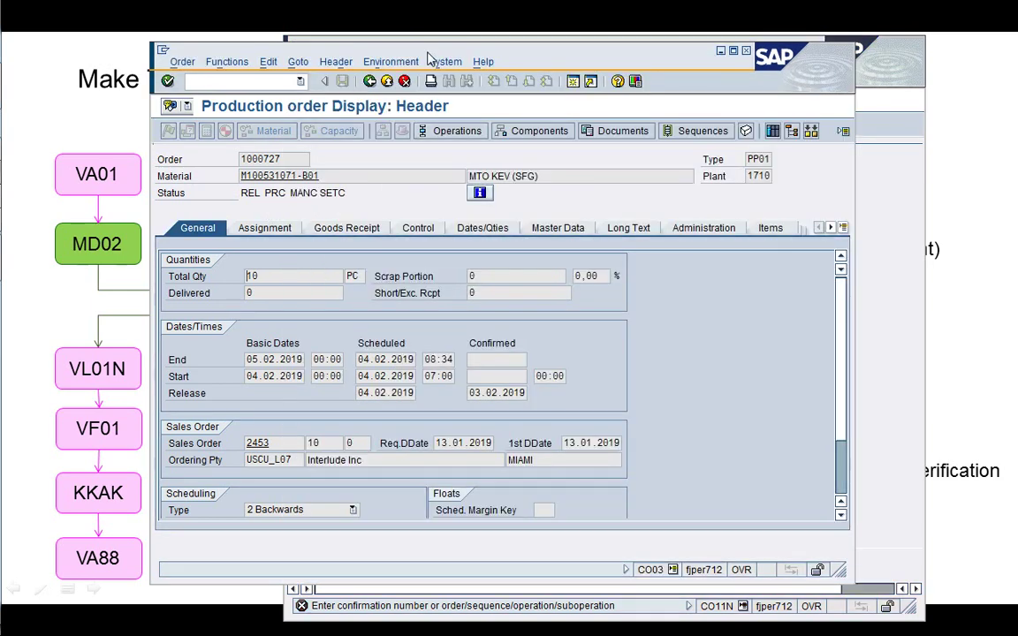
{"action": "left_click_drag", "start_coordinate": [393, 46], "coordinate": [273, 66]}
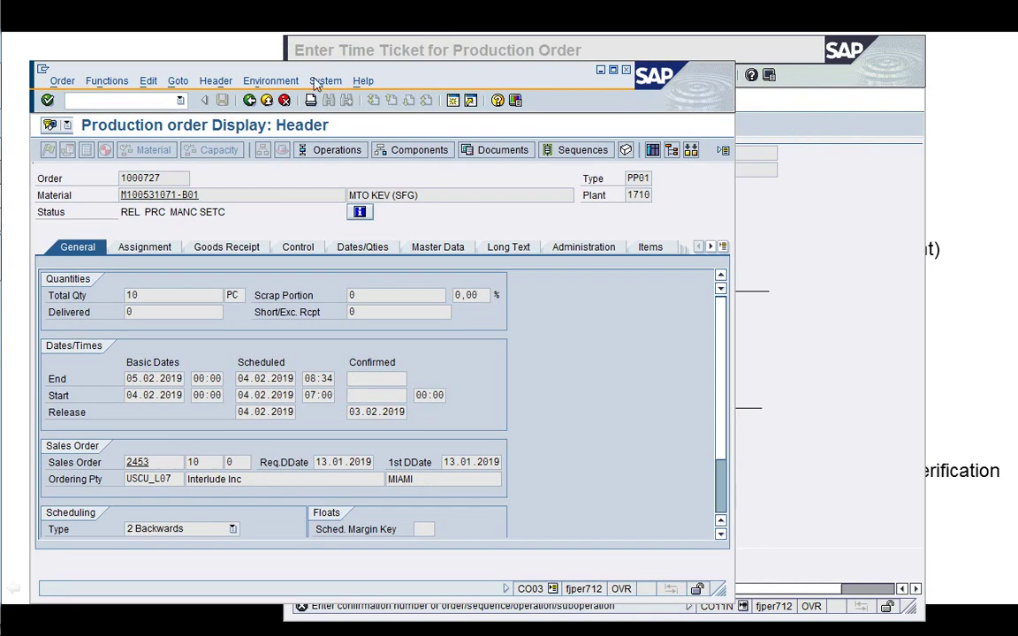
{"action": "left_click", "coordinate": [331, 150]}
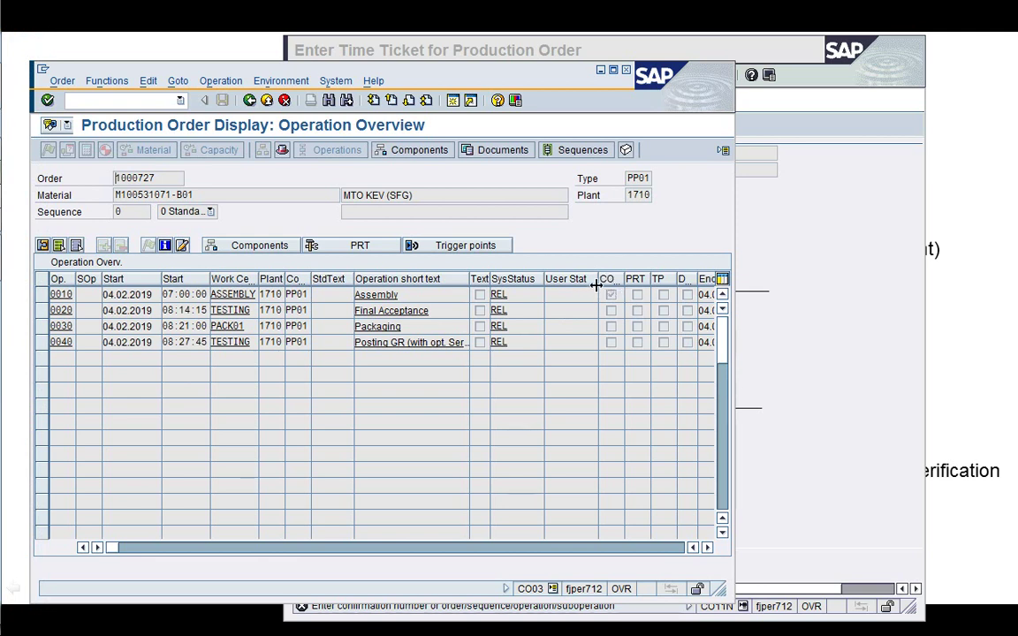
- Copy the production order number from the order display into the CO11N time ticket and load its operation 0010
{"action": "left_click_drag", "start_coordinate": [597, 284], "coordinate": [580, 284]}
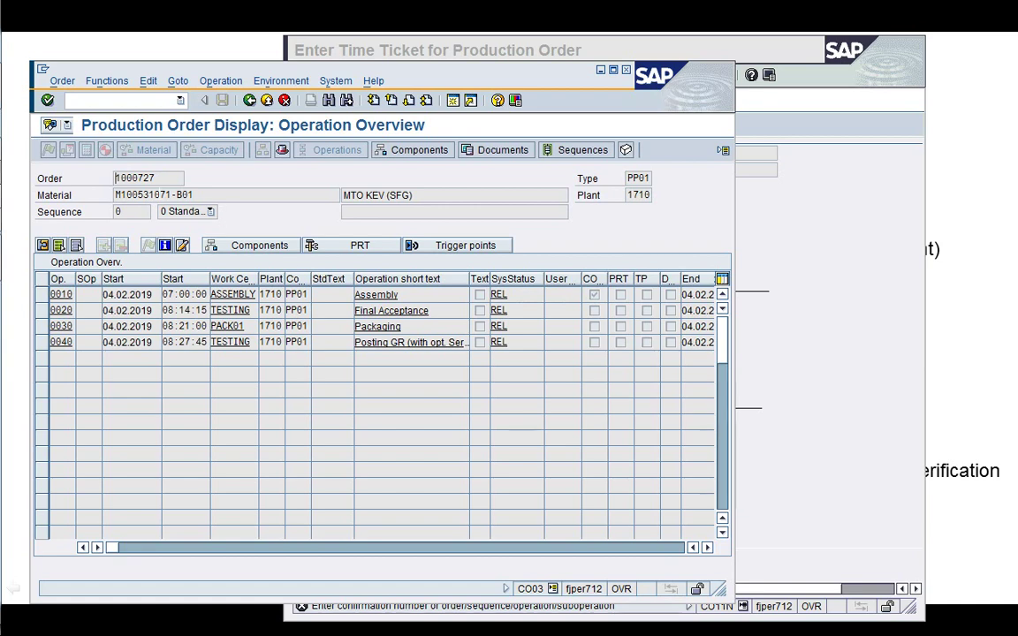
{"action": "double_click", "coordinate": [116, 178]}
{"action": "key", "text": "ctrl+c"}
{"action": "left_click", "coordinate": [294, 363]}
{"action": "left_click", "coordinate": [879, 297]}
{"action": "key", "text": "Tab"}
{"action": "key", "text": "ctrl+v"}
{"action": "key", "text": "Tab"}
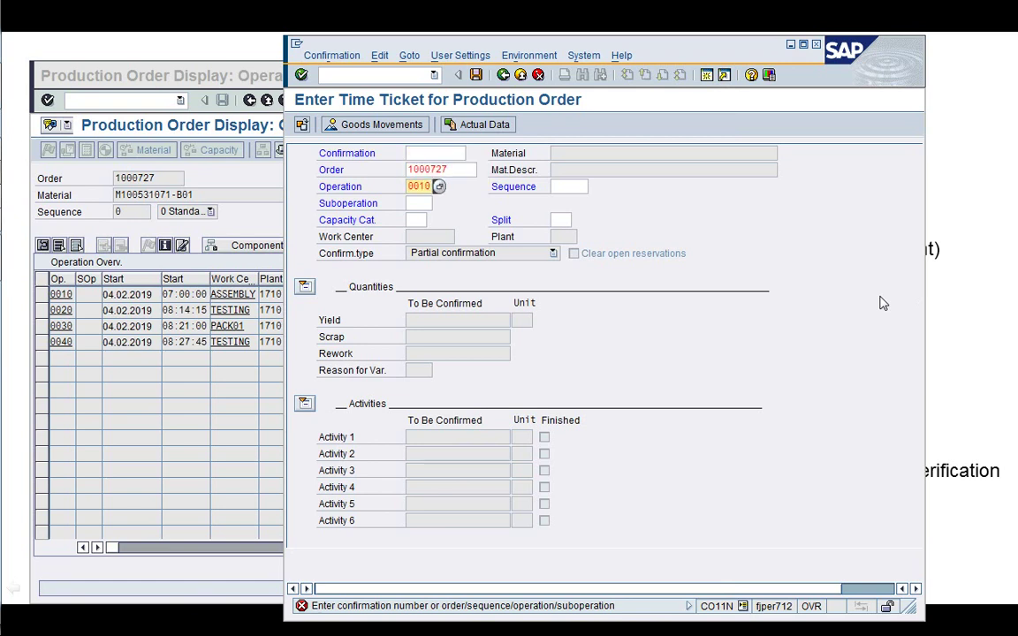
{"action": "key", "text": "Return"}
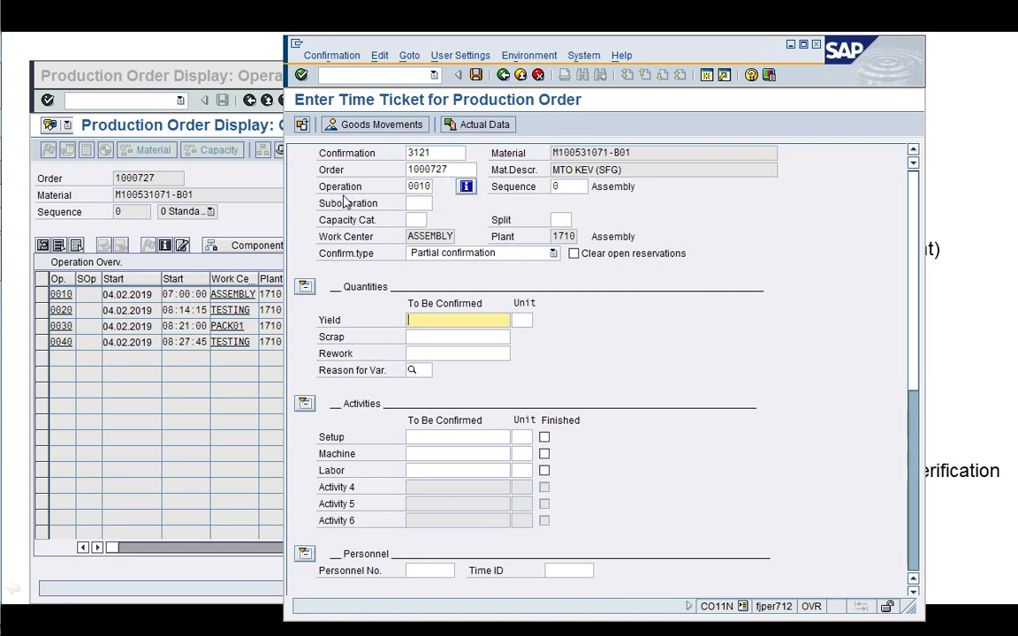
- Review operation 0010's standard values, dates and times, user fields and suboperation dates in the order display, and return to the operation overview
{"action": "left_click", "coordinate": [221, 199]}
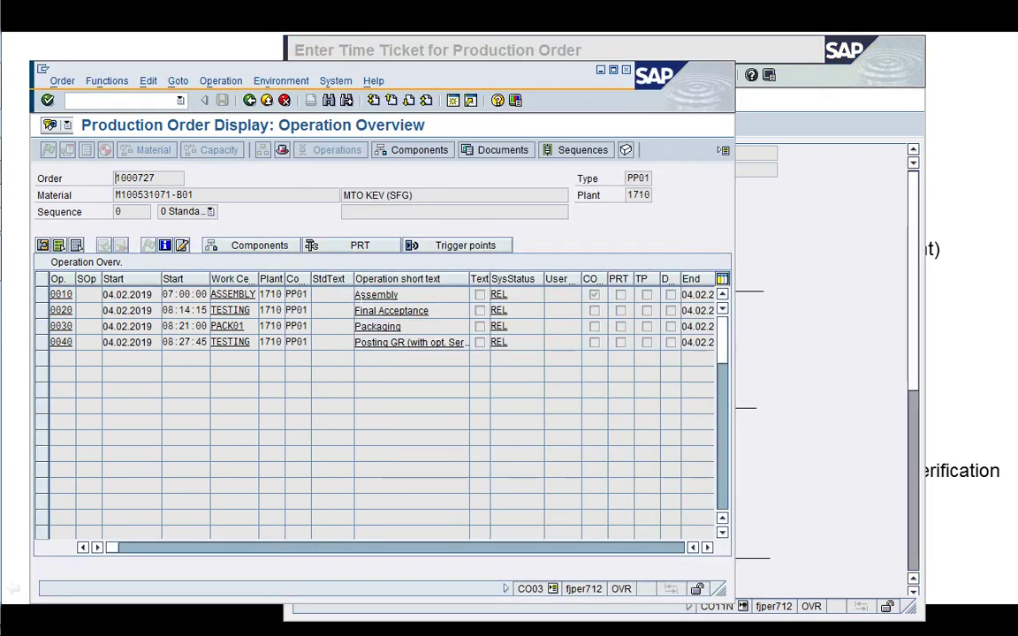
{"action": "left_click", "coordinate": [59, 295]}
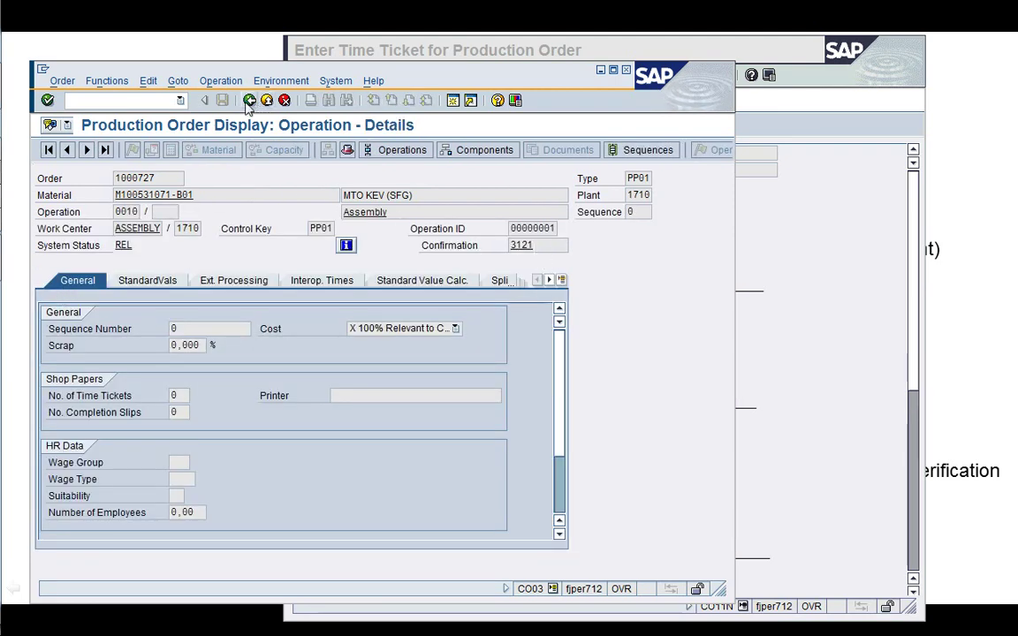
{"action": "left_click", "coordinate": [400, 281]}
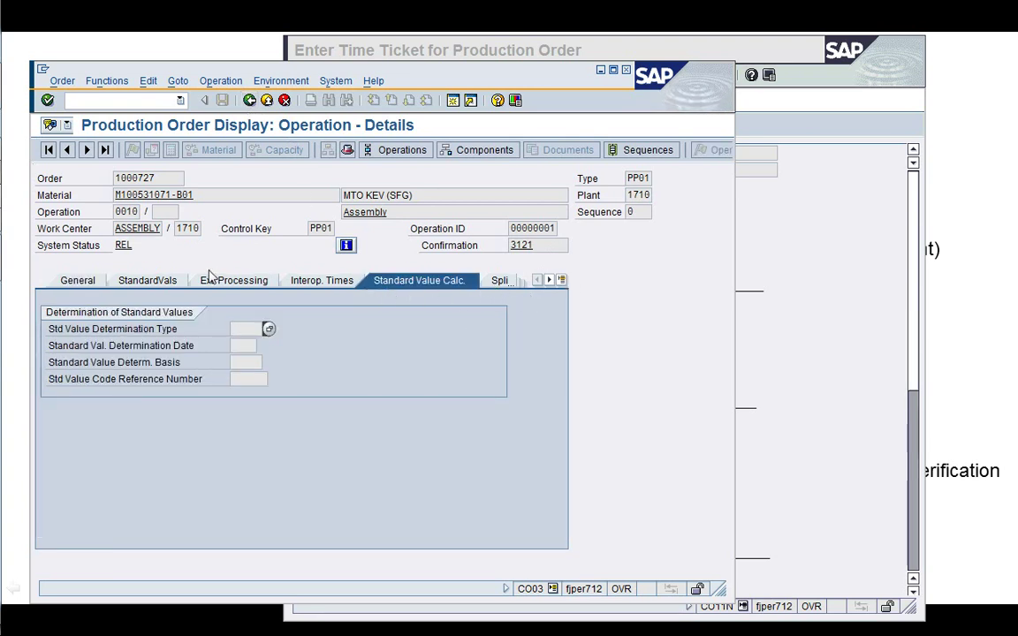
{"action": "left_click", "coordinate": [145, 280]}
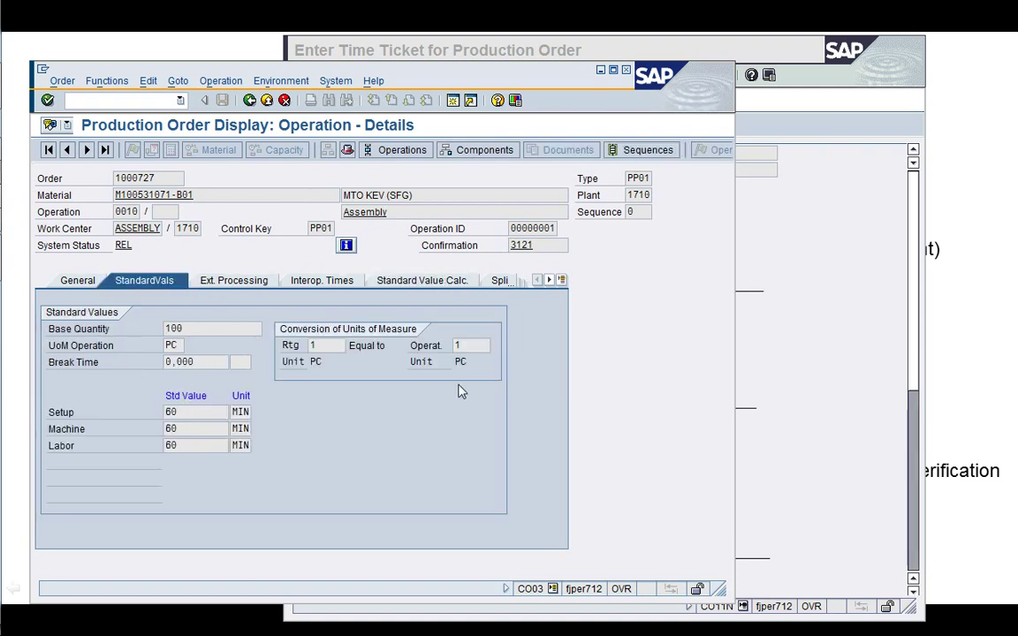
{"action": "left_click", "coordinate": [562, 280]}
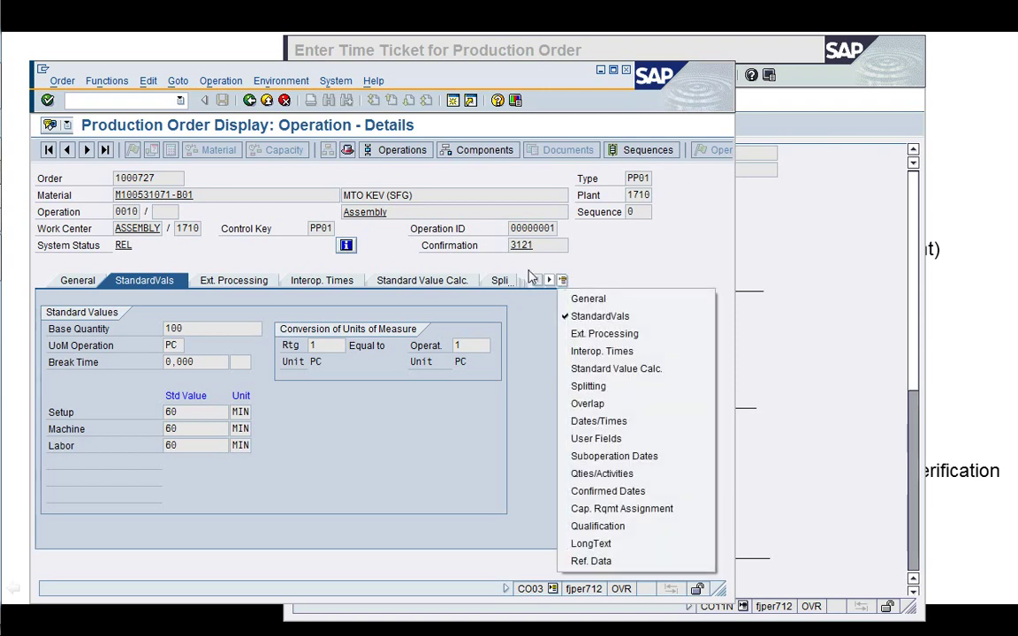
{"action": "left_click", "coordinate": [621, 430]}
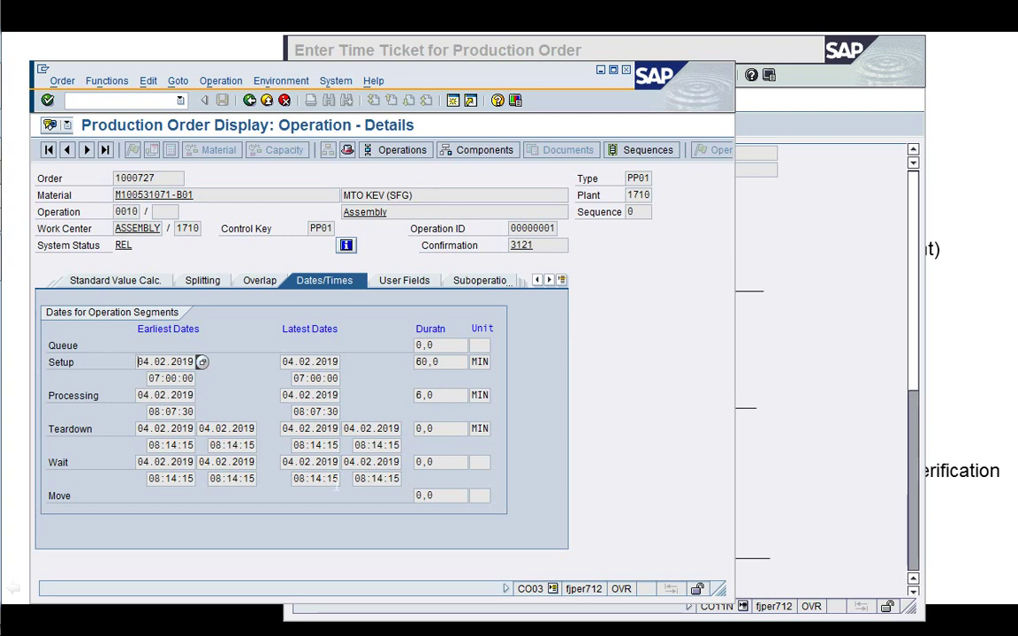
{"action": "left_click", "coordinate": [407, 281]}
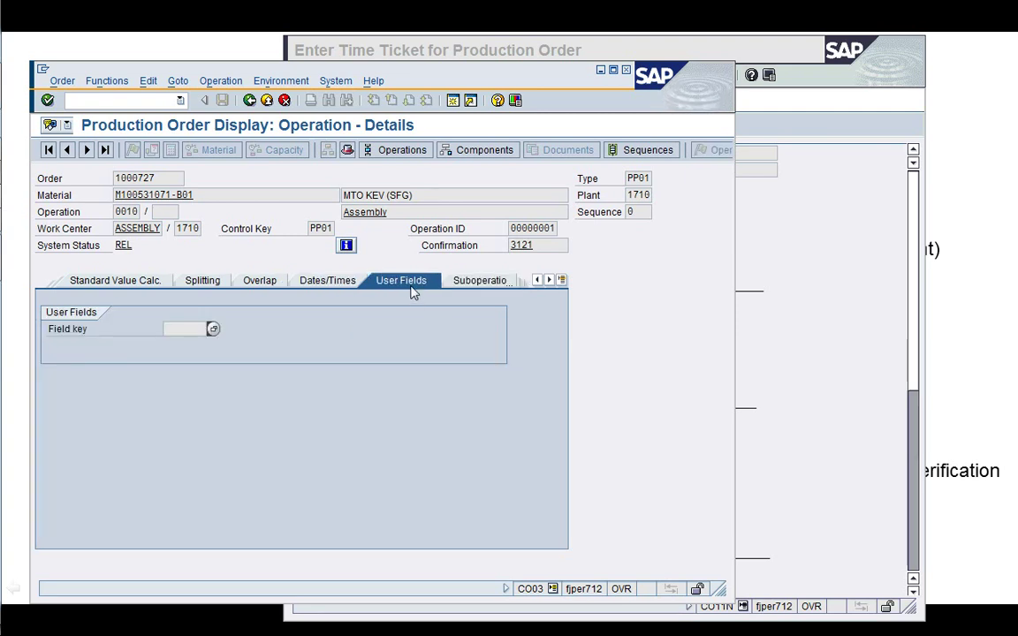
{"action": "left_click", "coordinate": [485, 282]}
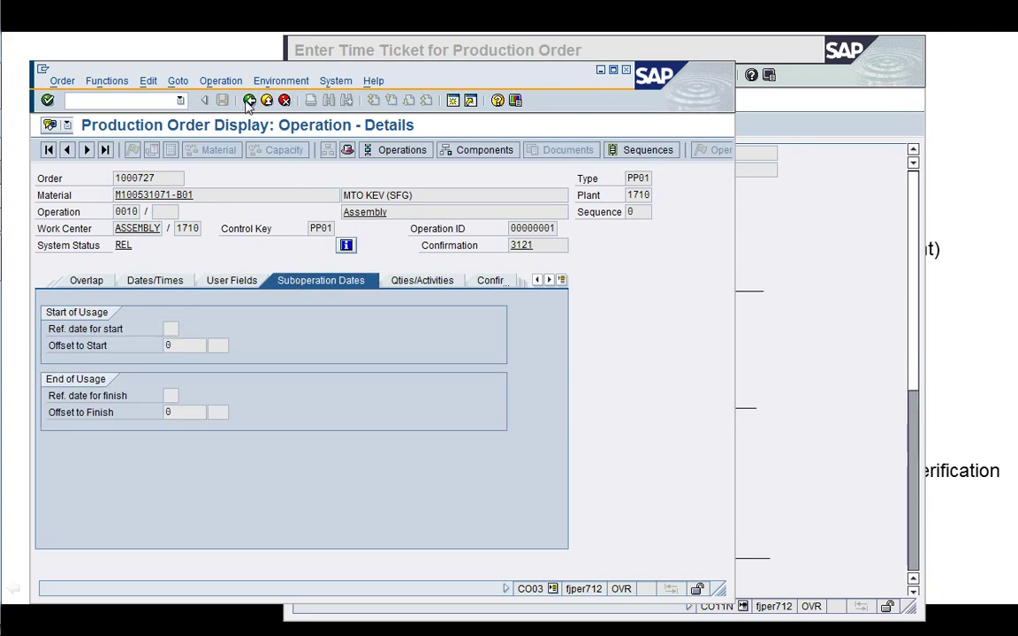
{"action": "left_click", "coordinate": [249, 100]}
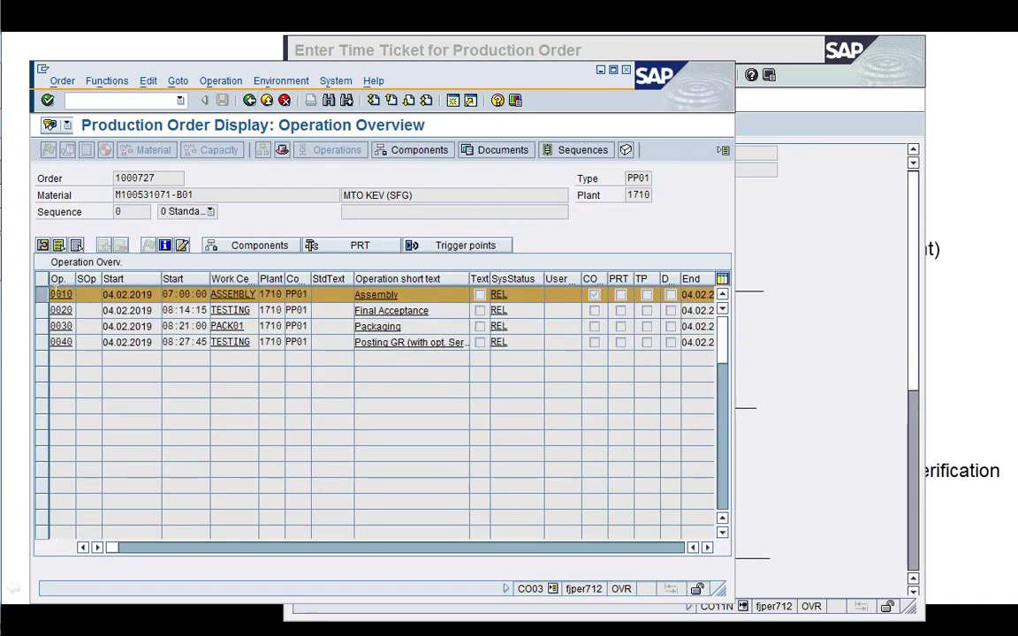
- Return to the time ticket, shift its window slightly, and propose the actual data for operation 0010
{"action": "left_click", "coordinate": [806, 329]}
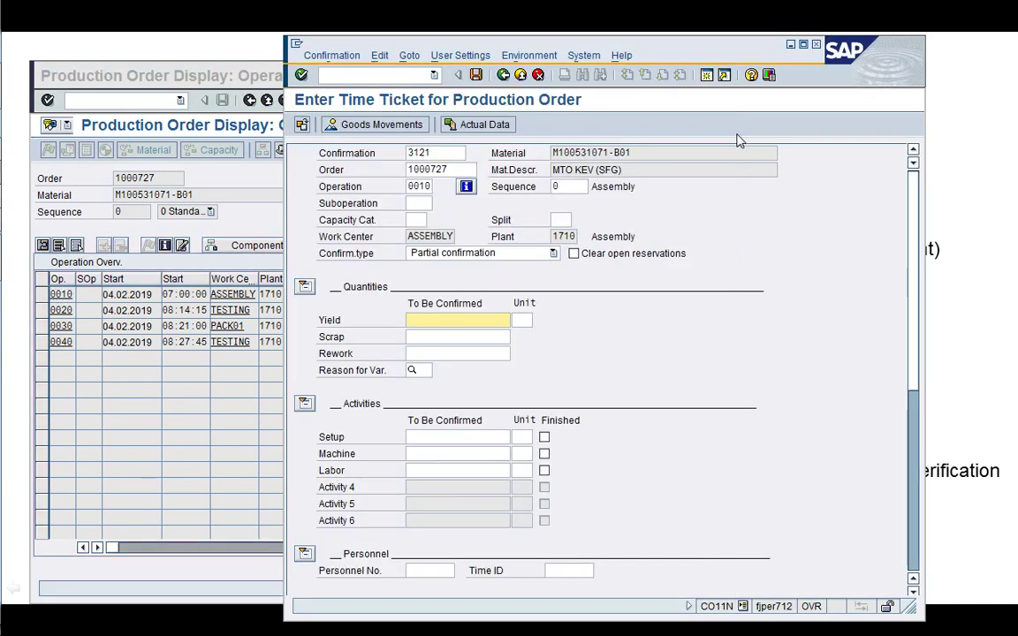
{"action": "left_click_drag", "start_coordinate": [692, 54], "coordinate": [678, 53]}
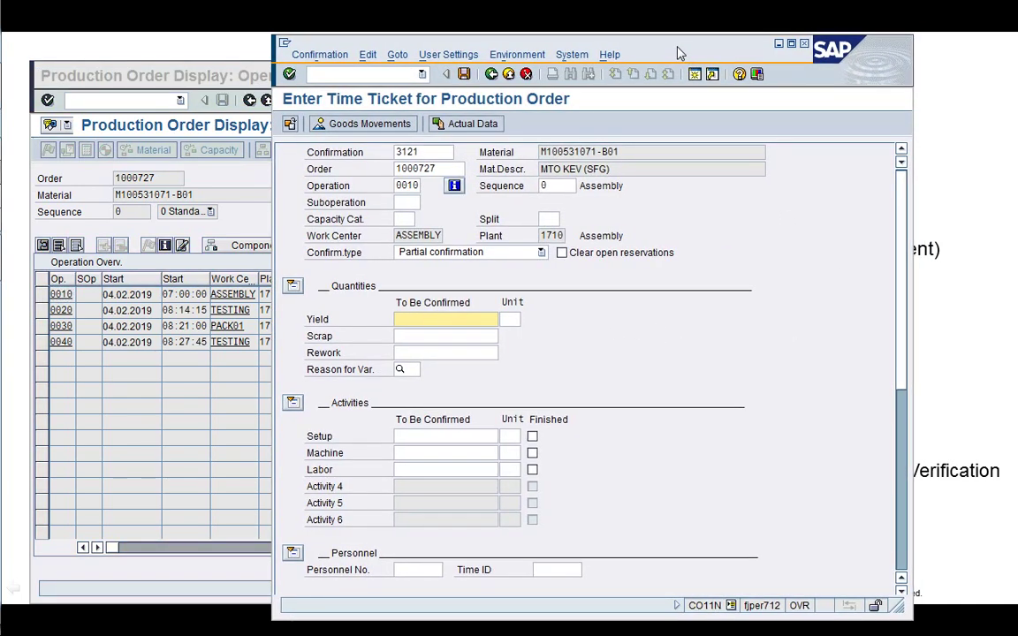
{"action": "key", "text": "Return"}
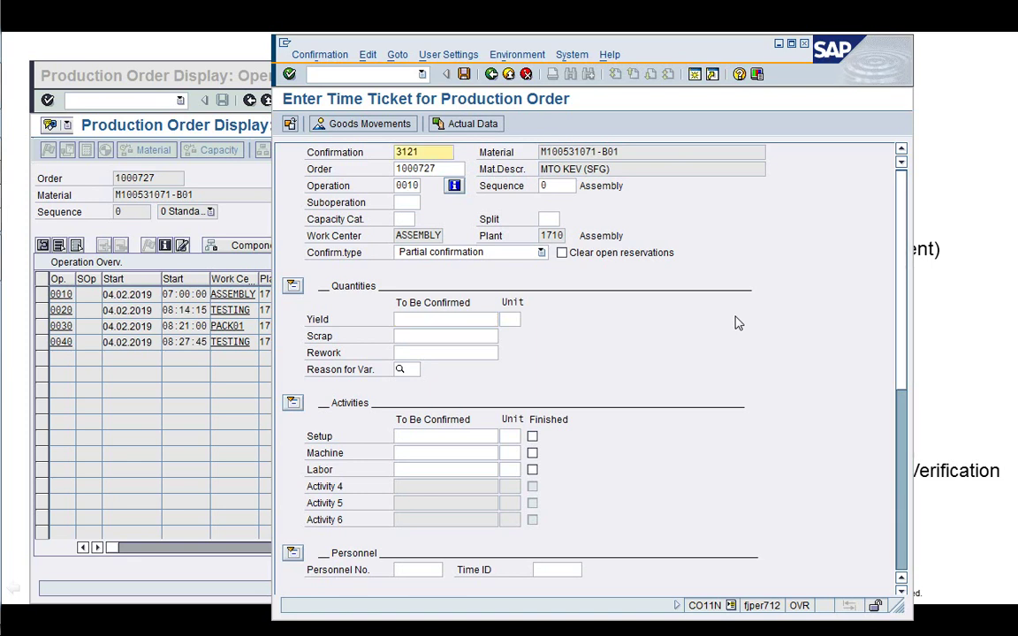
{"action": "left_click", "coordinate": [457, 127]}
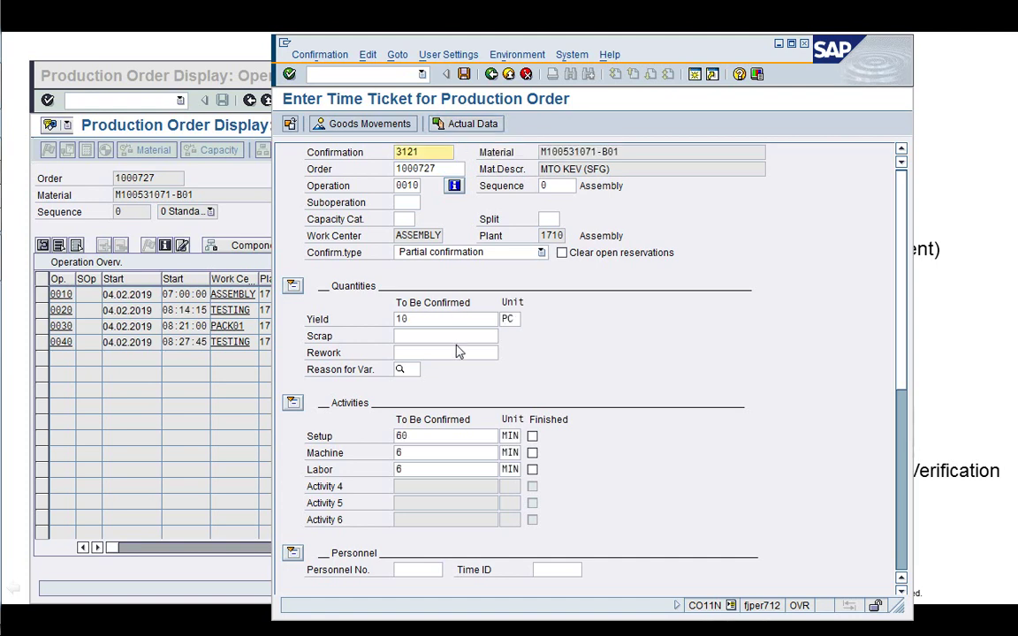
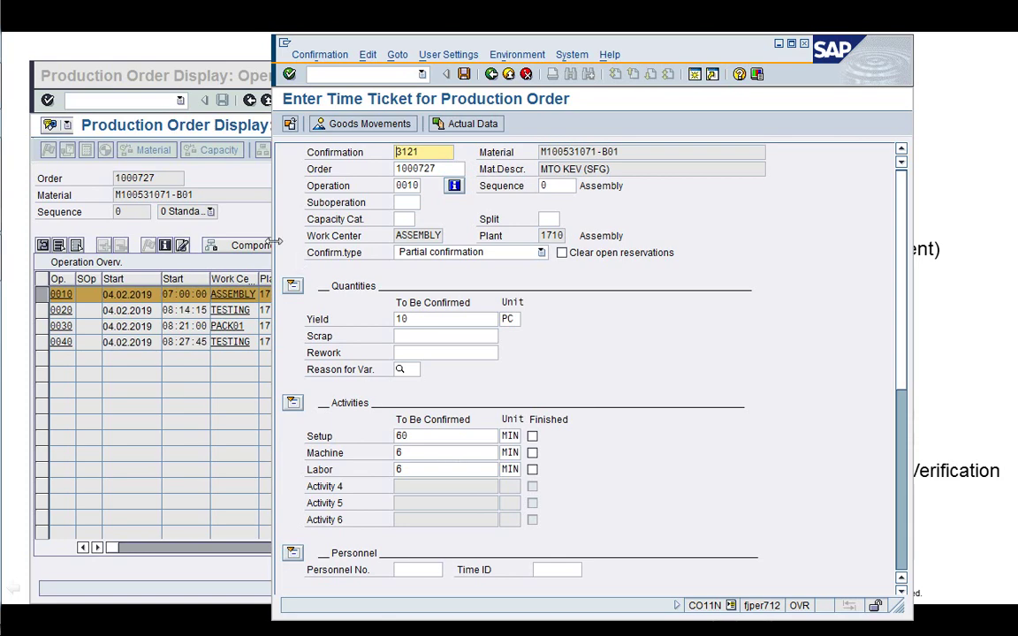
- Look through the operation quantity, confirmed scrap and confirmed yield columns in the order's operation overview
{"action": "left_click", "coordinate": [240, 219]}
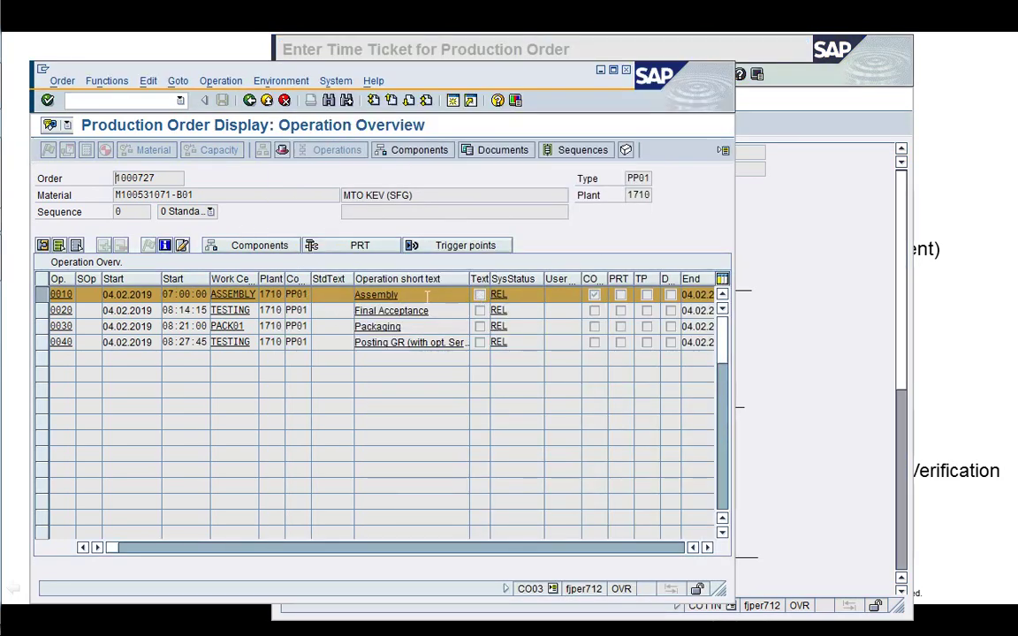
{"action": "left_click", "coordinate": [708, 548]}
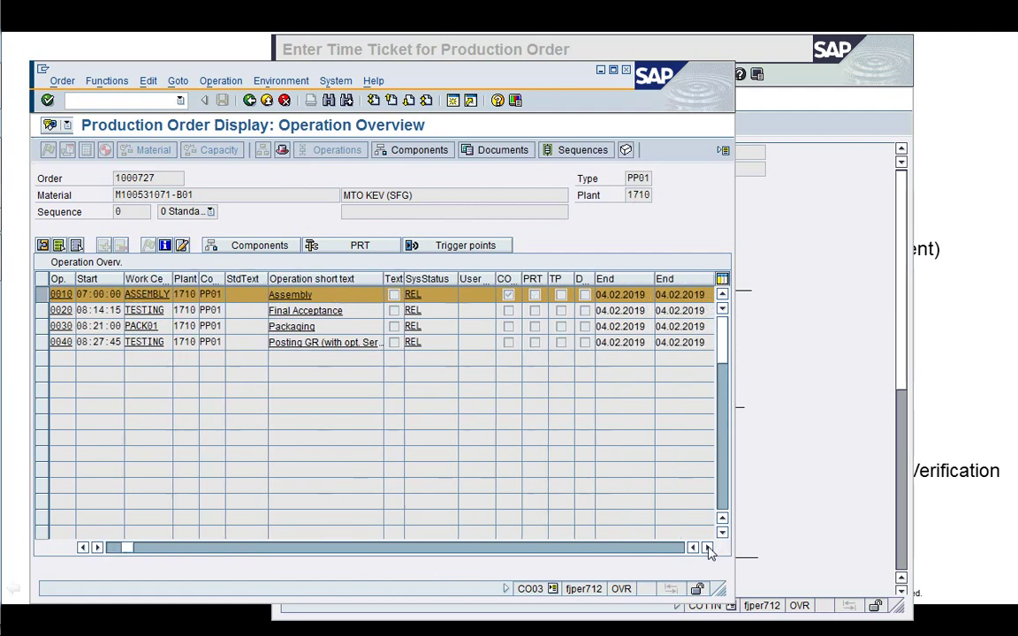
{"action": "left_click", "coordinate": [709, 547]}
{"action": "left_click", "coordinate": [708, 548]}
{"action": "left_click", "coordinate": [709, 548]}
{"action": "left_click", "coordinate": [709, 547]}
{"action": "left_click", "coordinate": [709, 548]}
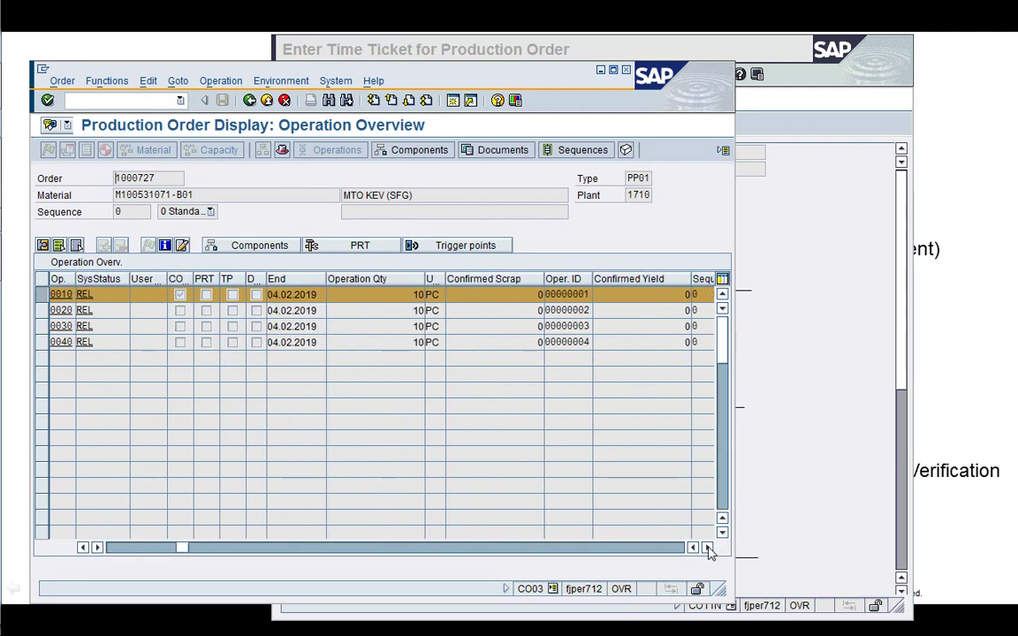
{"action": "left_click", "coordinate": [708, 548]}
{"action": "left_click", "coordinate": [709, 548]}
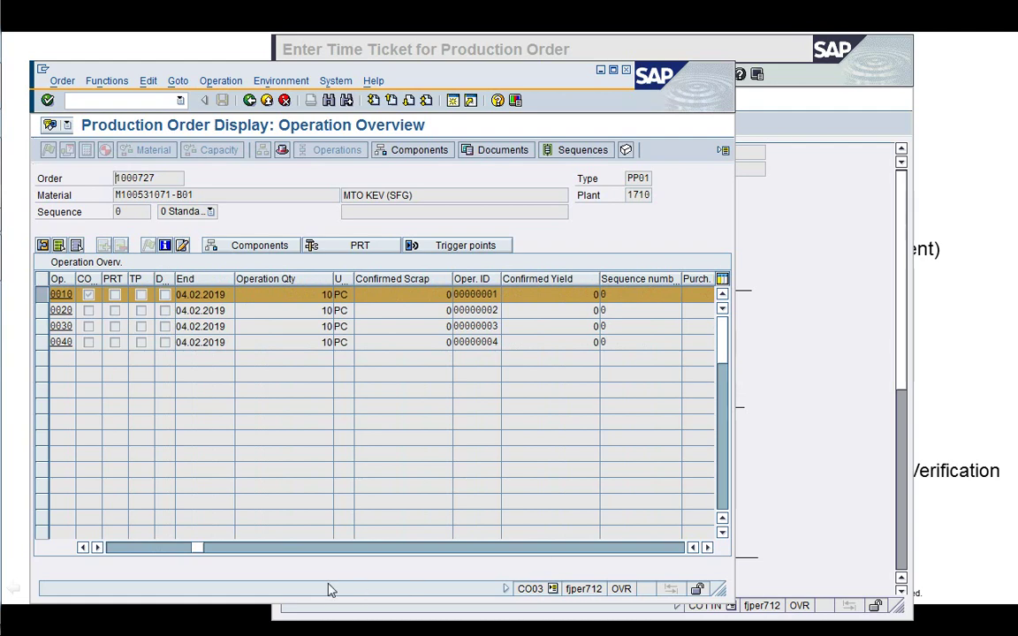
{"action": "left_click", "coordinate": [161, 547]}
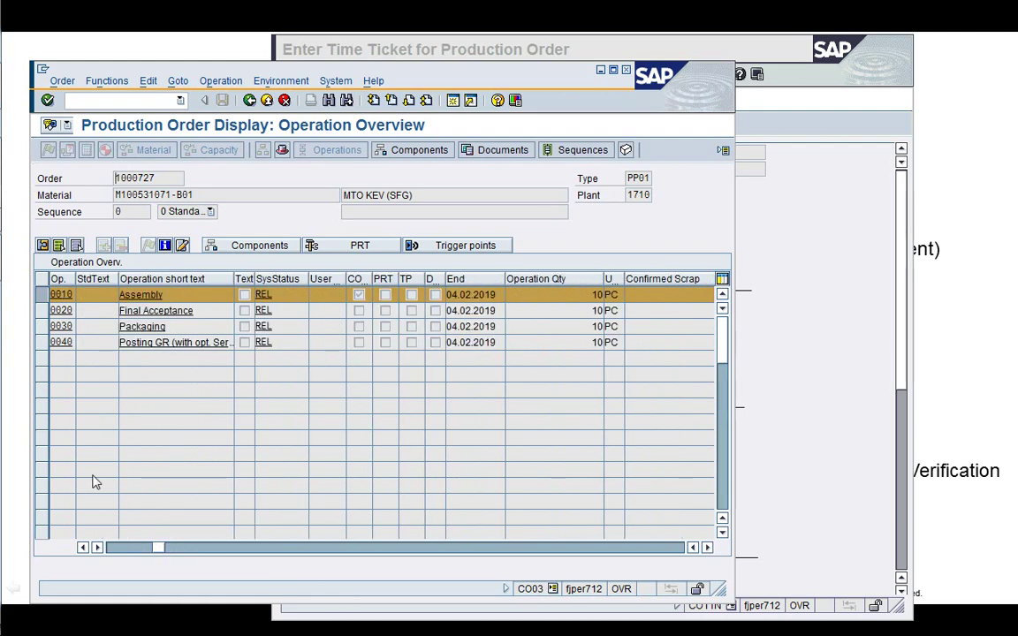
{"action": "left_click", "coordinate": [111, 549]}
{"action": "left_click", "coordinate": [111, 549]}
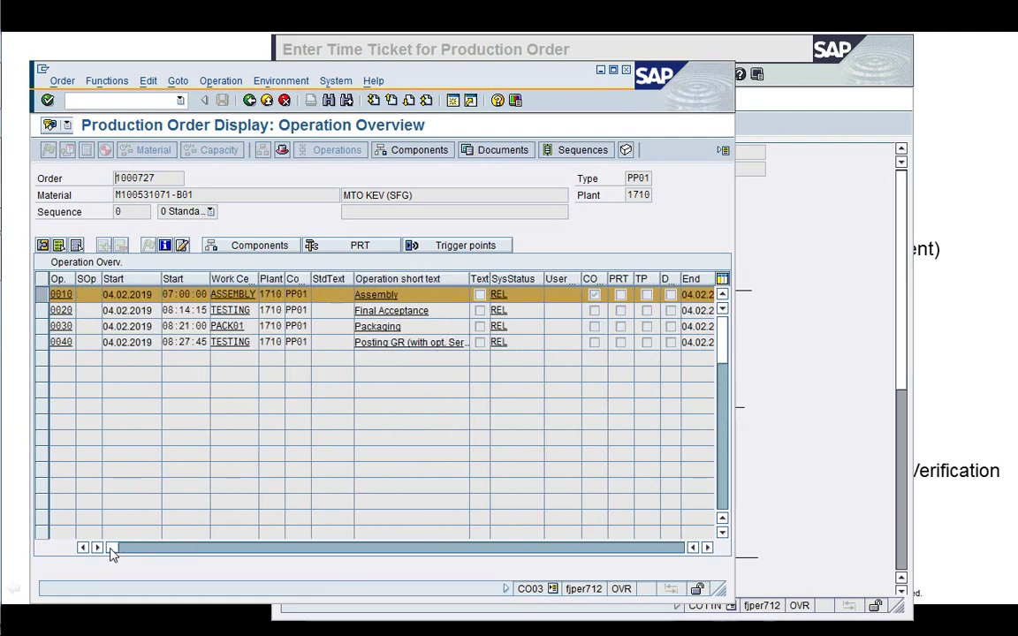
- Open the details of operation 0010 in the order display and show its standard values
{"action": "double_click", "coordinate": [62, 294]}
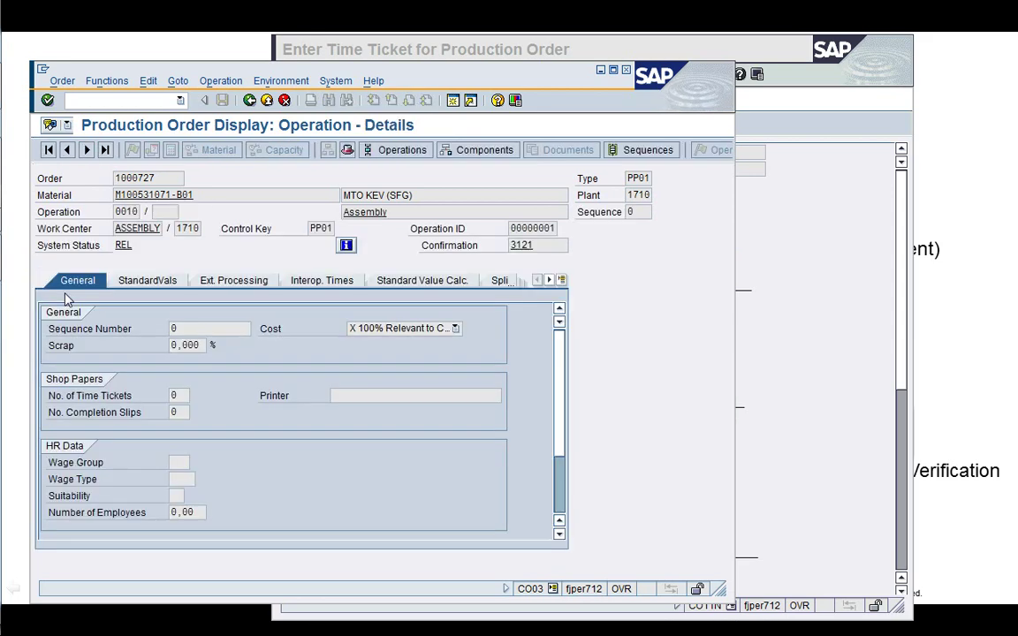
{"action": "left_click", "coordinate": [417, 281]}
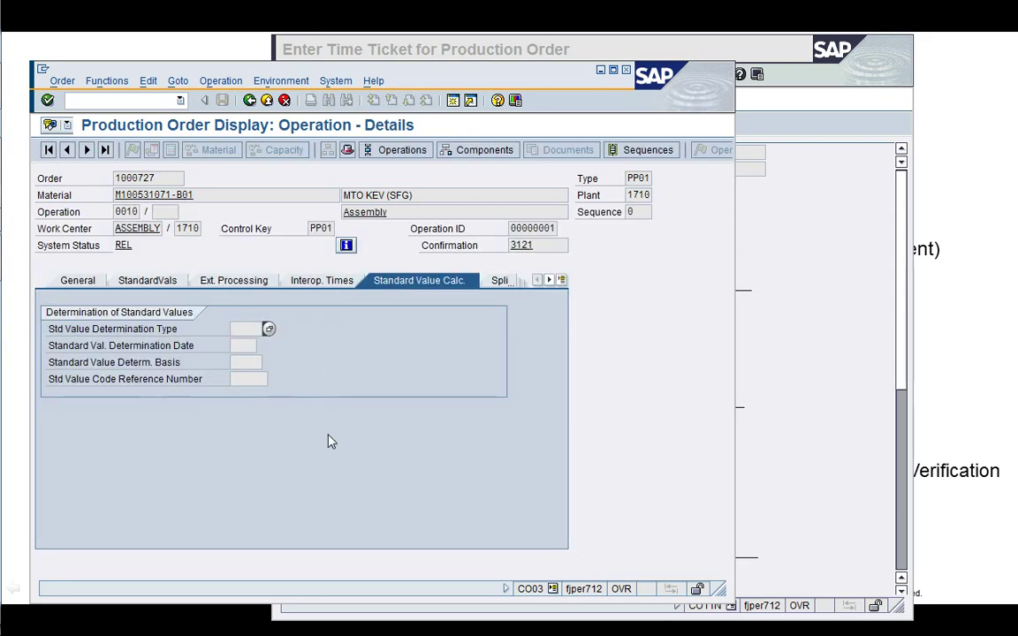
{"action": "left_click", "coordinate": [144, 280]}
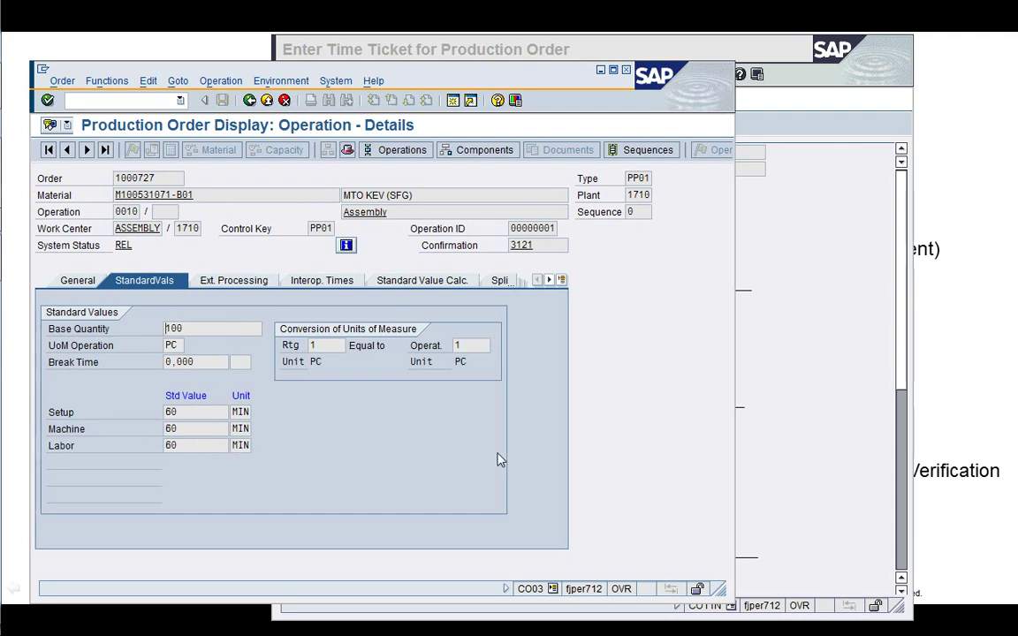
- Set the time ticket's Machine and Labor activities to 60 MIN each and accept the factory calendar warnings
{"action": "left_click", "coordinate": [834, 305]}
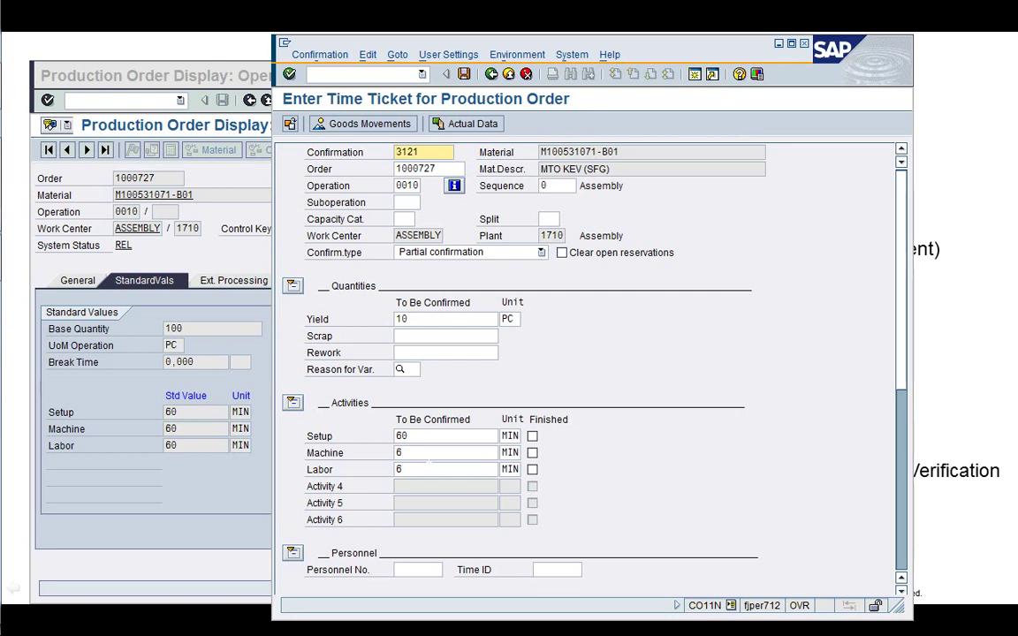
{"action": "left_click", "coordinate": [428, 456]}
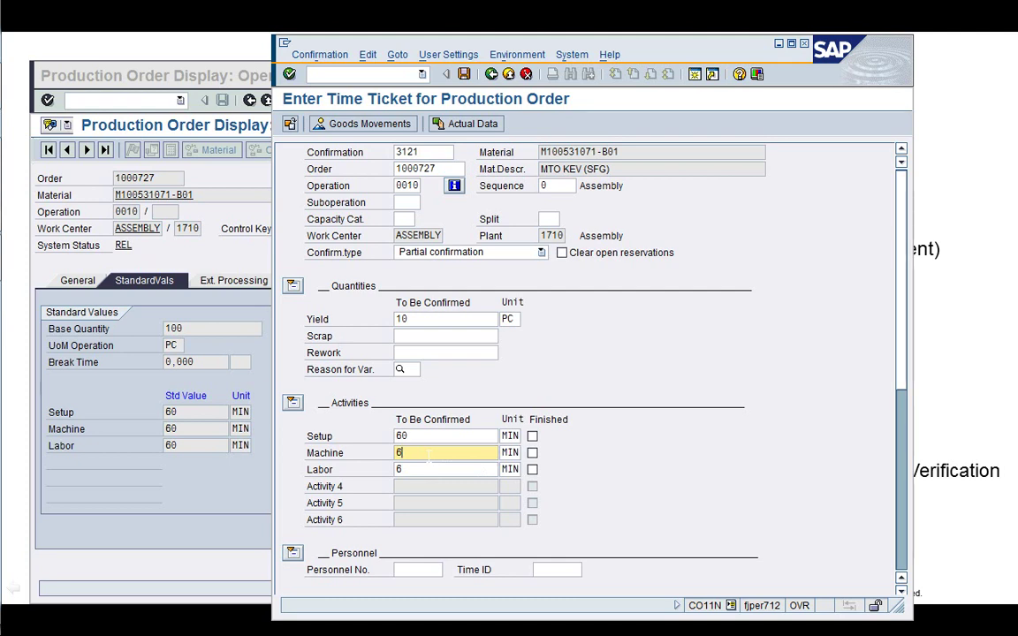
{"action": "type", "text": "0"}
{"action": "key", "text": "Down"}
{"action": "type", "text": "6"}
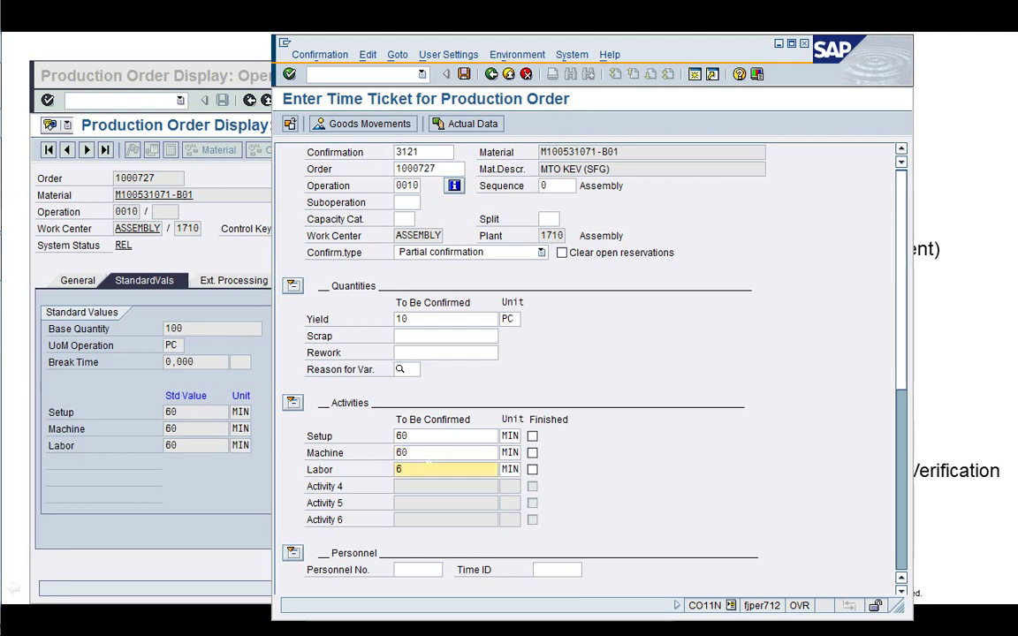
{"action": "type", "text": "0"}
{"action": "key", "text": "Return"}
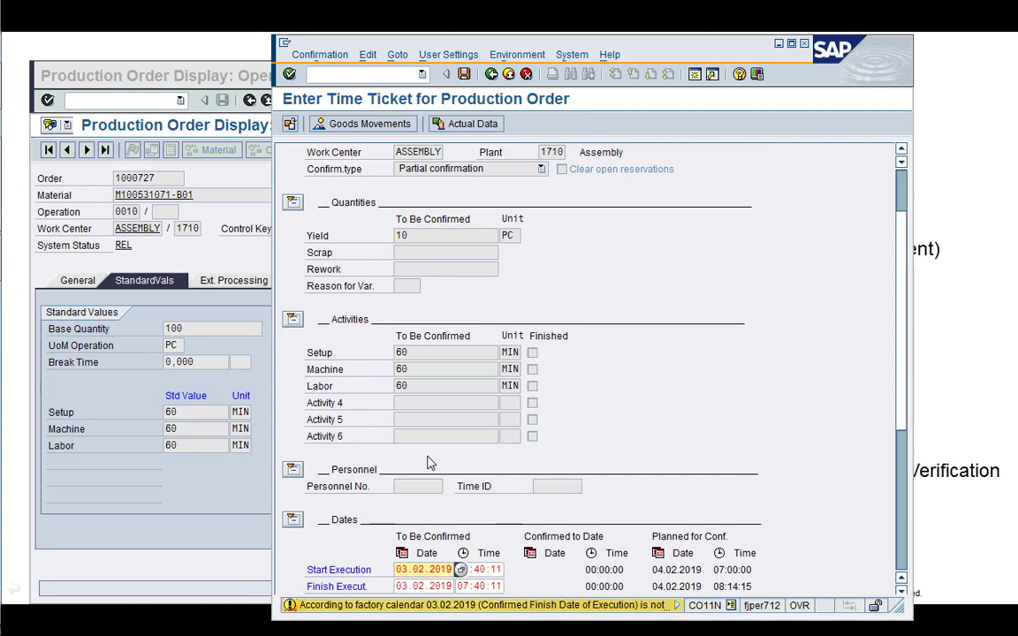
{"action": "key", "text": "Return"}
{"action": "key", "text": "Return"}
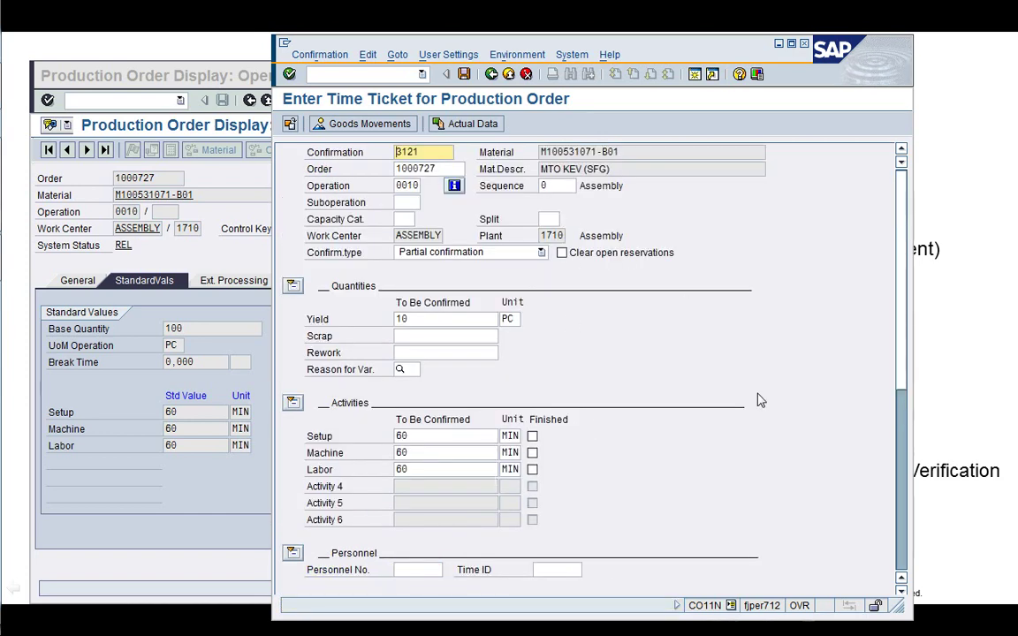
- Set the time ticket's posting date to 25.01.2019
{"action": "left_click", "coordinate": [901, 478]}
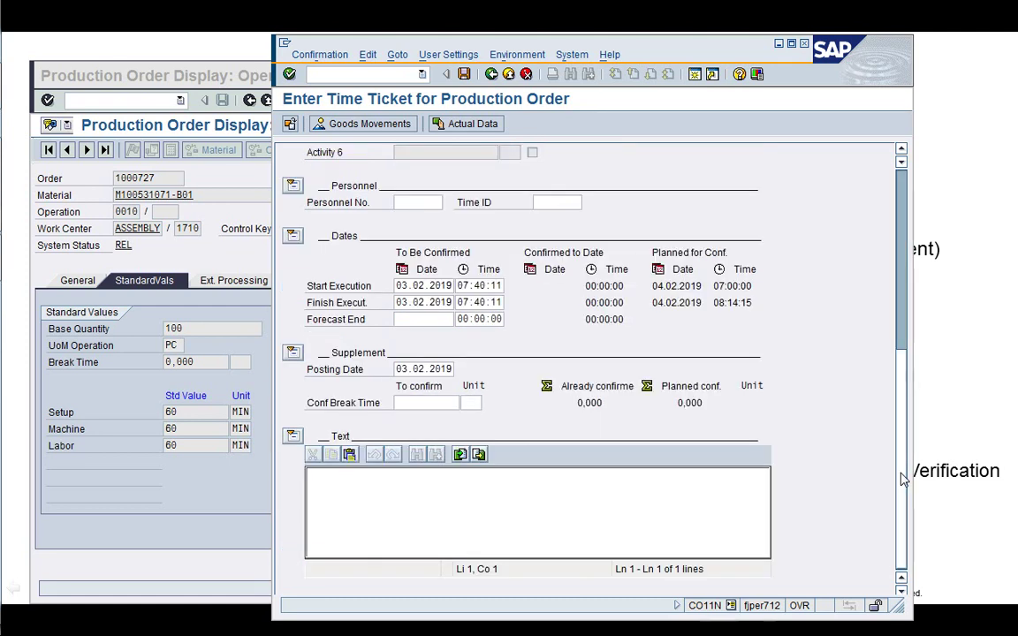
{"action": "left_click", "coordinate": [417, 369]}
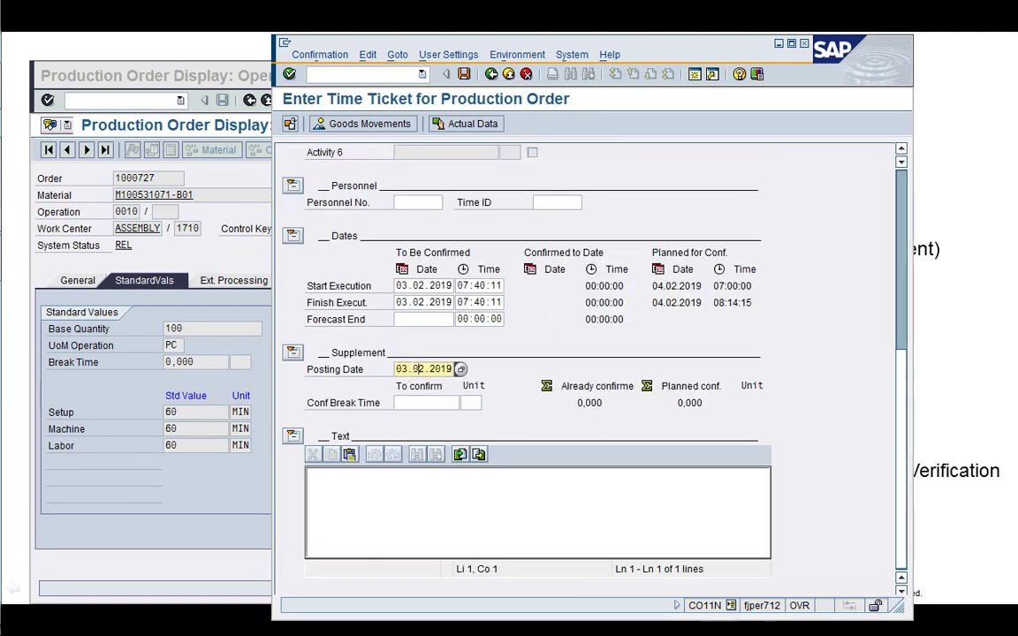
{"action": "type", "text": "25"}
{"action": "key", "text": "Up"}
{"action": "key", "text": "Down"}
- Set the time ticket's start execution date to 25.01.2019
{"action": "key", "text": "shift+Right"}
{"action": "key", "text": "shift+Right"}
{"action": "key", "text": "shift+Right"}
{"action": "key", "text": "shift+Right"}
{"action": "key", "text": "shift+Right"}
{"action": "key", "text": "shift+Right"}
{"action": "key", "text": "shift+Right"}
{"action": "key", "text": "Up"}
{"action": "key", "text": "Up"}
{"action": "key", "text": "Up"}
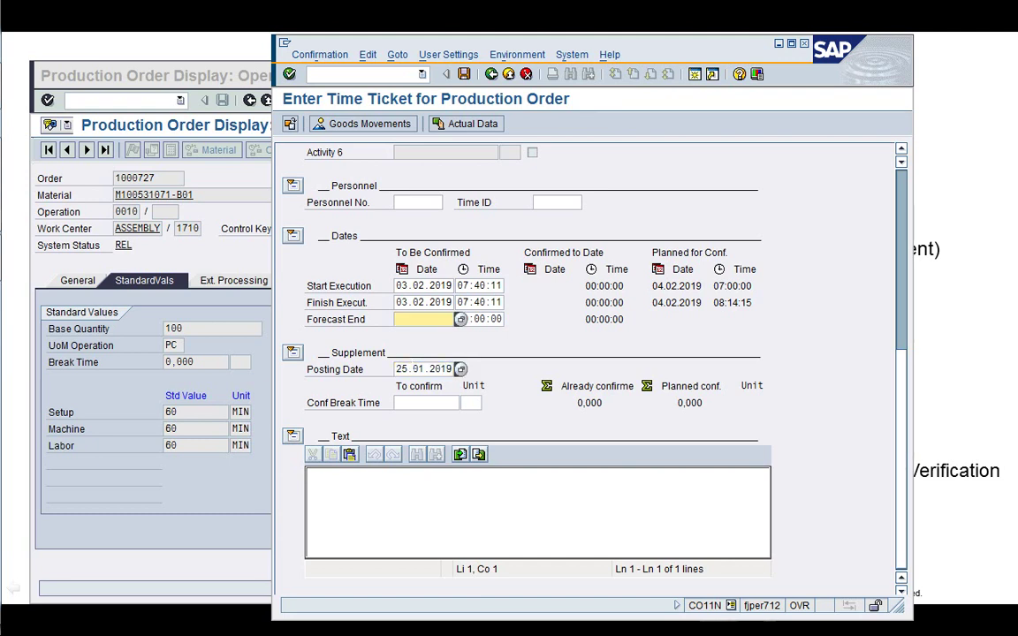
{"action": "type", "text": "1000727"}
{"action": "key", "text": "Down"}
{"action": "key", "text": "Left"}
{"action": "key", "text": "Left"}
{"action": "key", "text": "Left"}
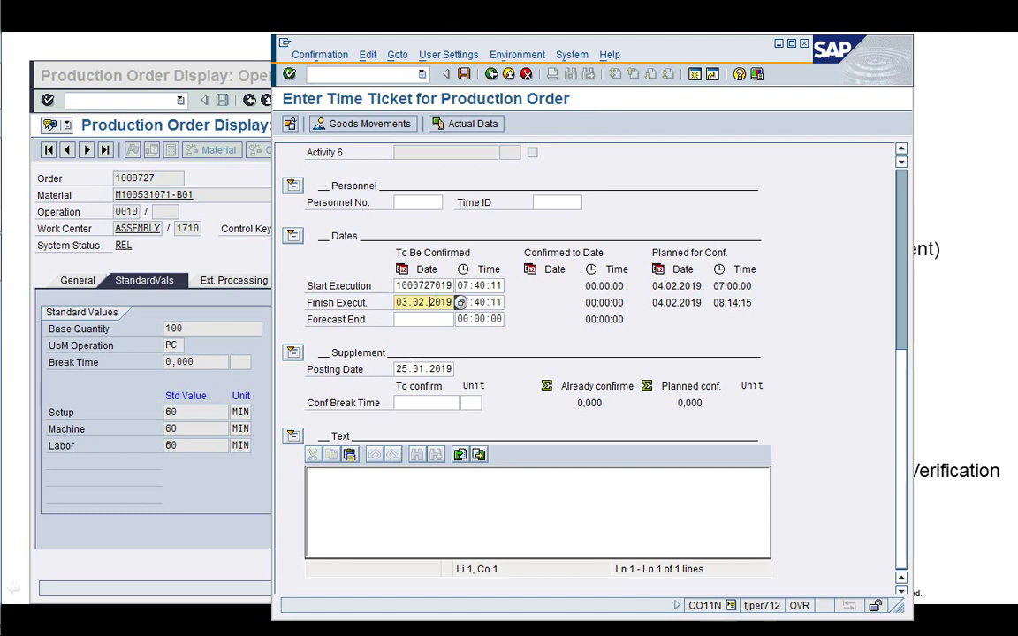
{"action": "key", "text": "Up"}
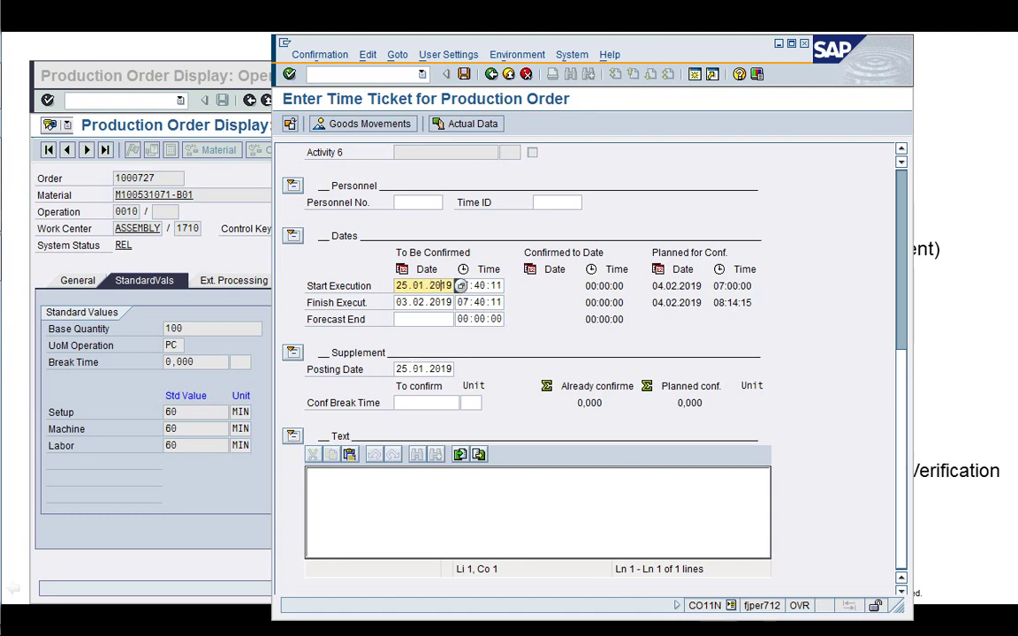
- Copy the start execution date 25.01.2019 into the finish execution and forecast end dates
{"action": "key", "text": "shift+Left"}
{"action": "key", "text": "shift+Left"}
{"action": "key", "text": "shift+Left"}
{"action": "key", "text": "shift+Left"}
{"action": "key", "text": "shift+Left"}
{"action": "key", "text": "shift+Left"}
{"action": "key", "text": "shift+Left"}
{"action": "key", "text": "shift+Left"}
{"action": "key", "text": "shift+Left"}
{"action": "key", "text": "shift+Left"}
{"action": "key", "text": "ctrl+c"}
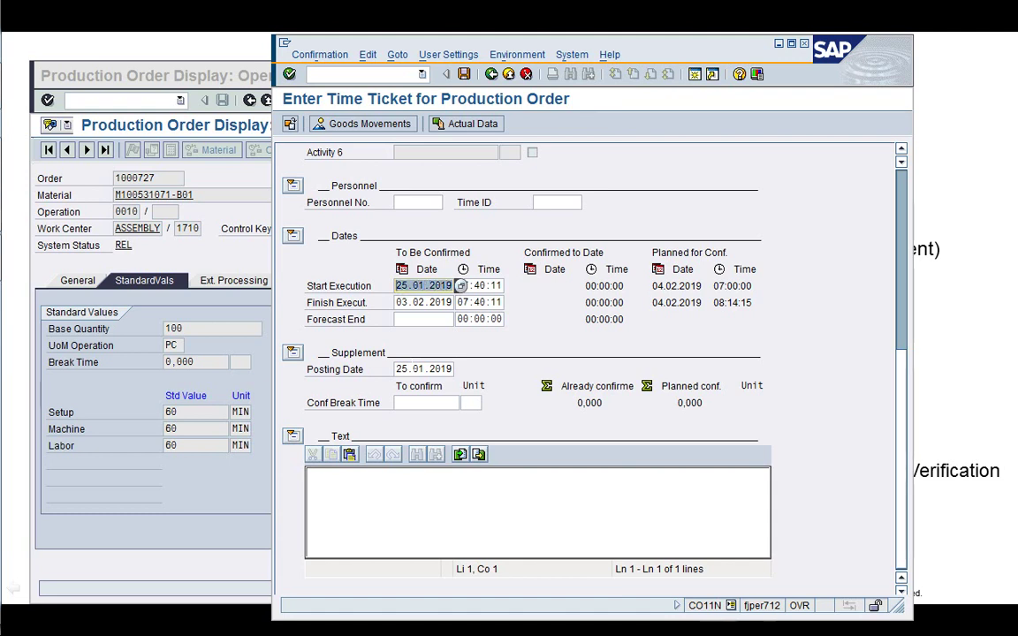
{"action": "key", "text": "Left"}
{"action": "key", "text": "Down"}
{"action": "key", "text": "ctrl+v"}
{"action": "key", "text": "Down"}
{"action": "key", "text": "ctrl+v"}
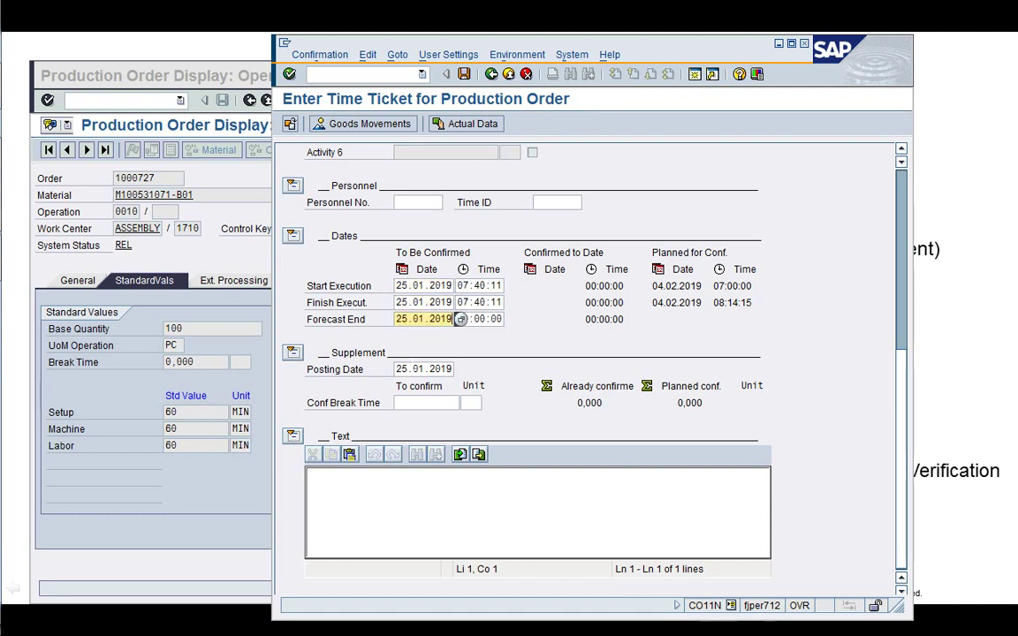
- Set the forecast end time to 07:40:11 and accept the date warnings on the time ticket
{"action": "key", "text": "Tab"}
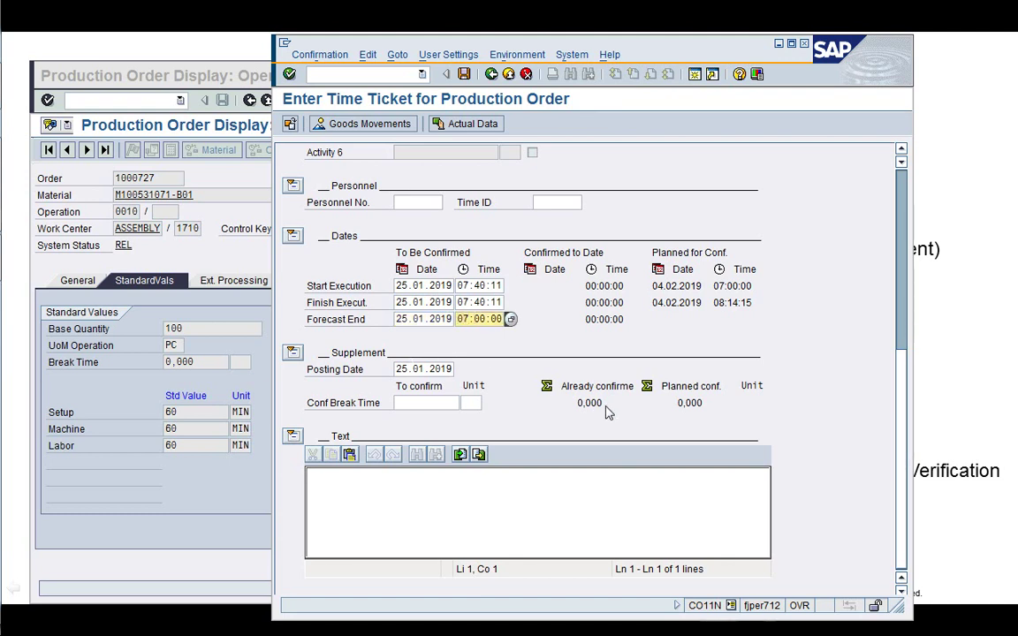
{"action": "type", "text": "40:11"}
{"action": "key", "text": "Return"}
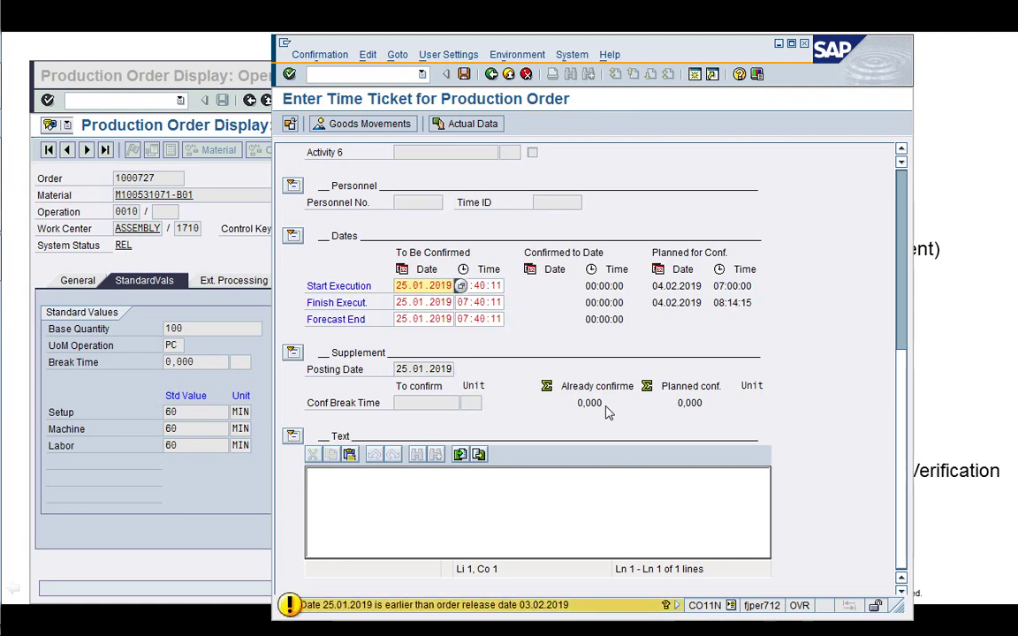
{"action": "key", "text": "Return"}
{"action": "key", "text": "Return"}
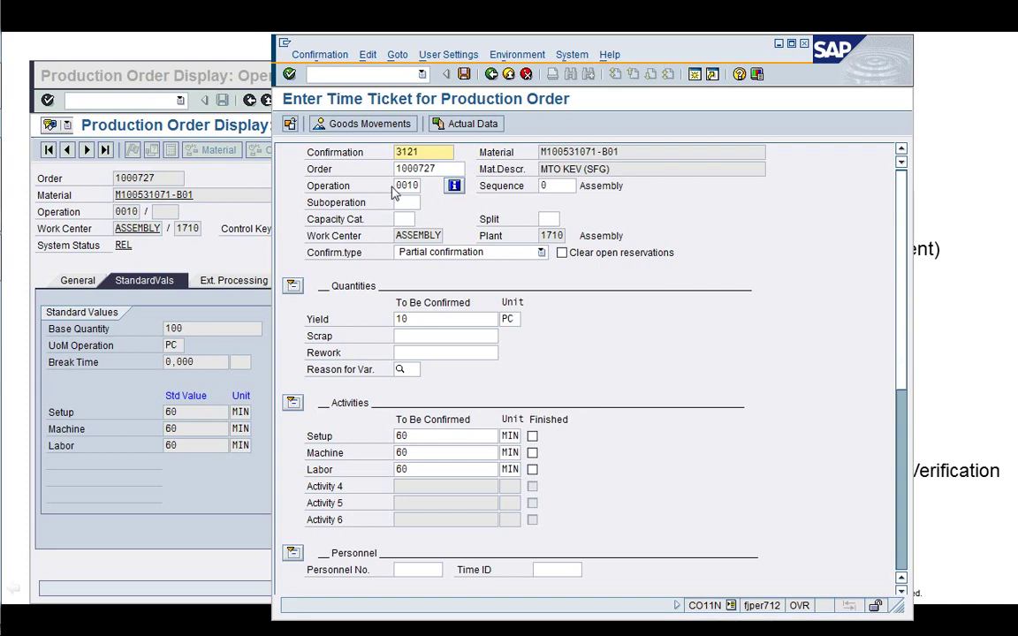
- Open the confirmation's goods movements and narrow the Material and Stock Segment columns
{"action": "left_click", "coordinate": [358, 126]}
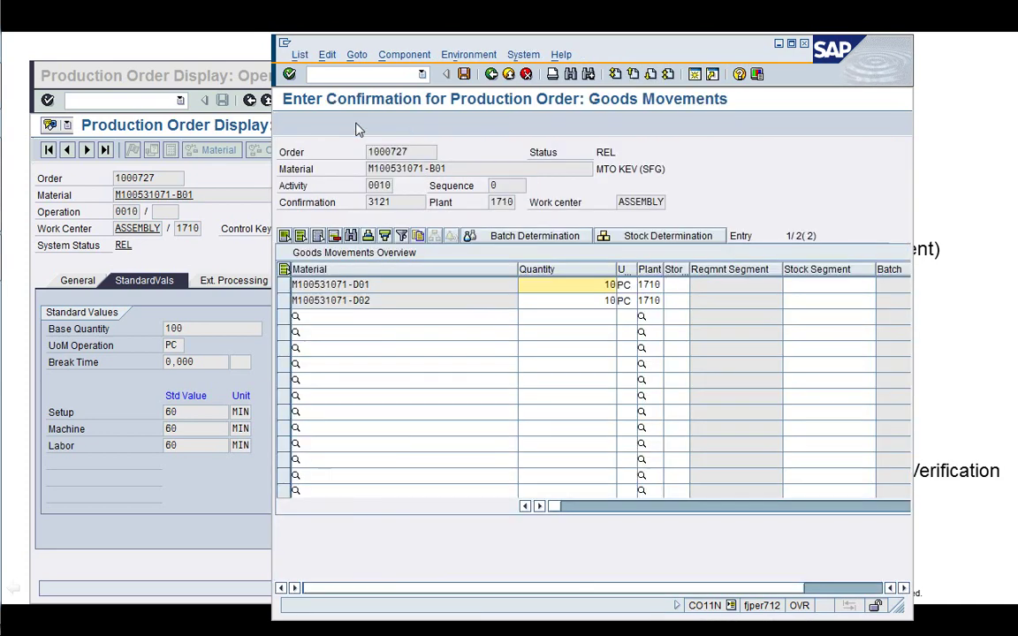
{"action": "left_click_drag", "start_coordinate": [517, 269], "coordinate": [392, 276]}
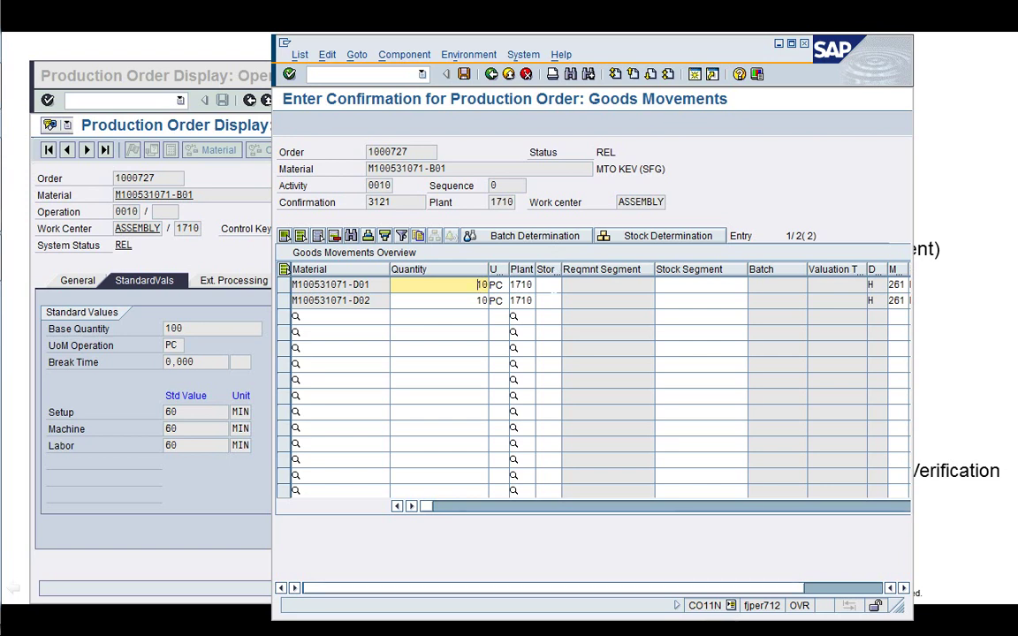
{"action": "left_click_drag", "start_coordinate": [749, 270], "coordinate": [734, 273]}
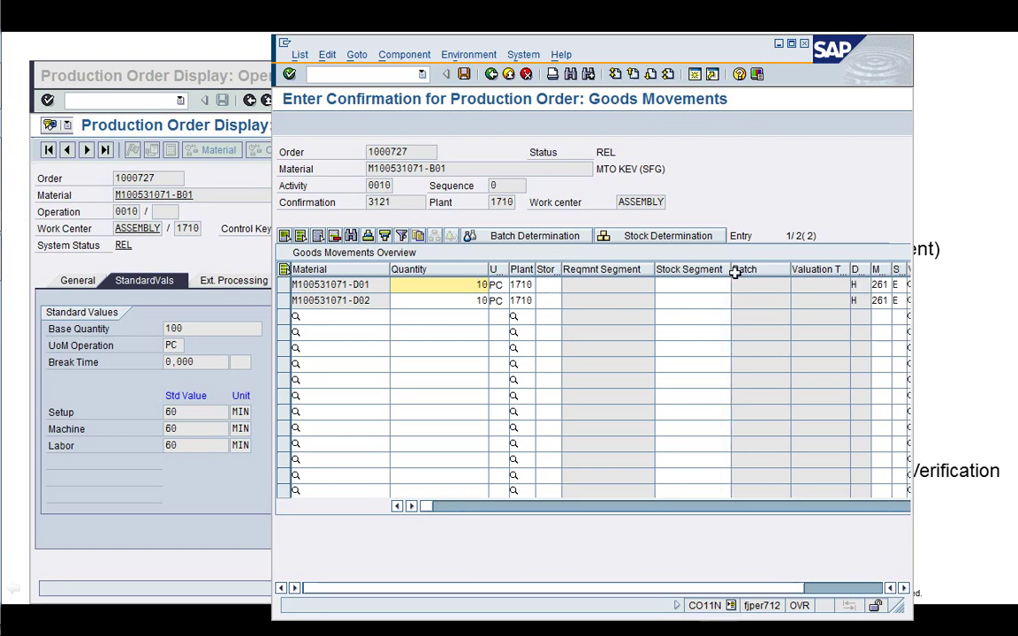
- Run the MMBE stock overview in a new session for material M100531071-D01 in plant 1710
{"action": "left_click", "coordinate": [695, 74]}
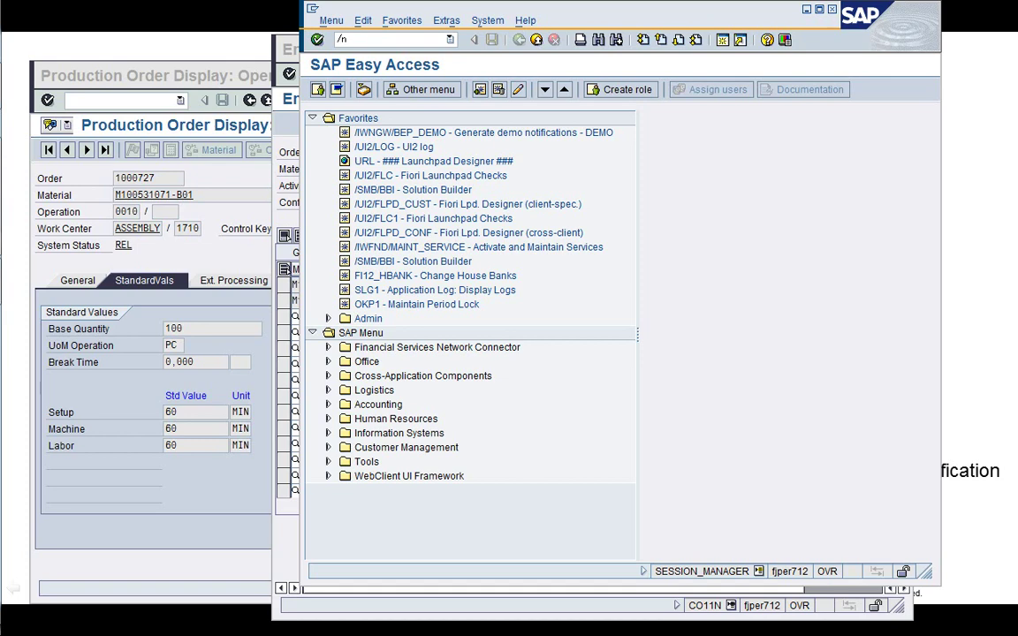
{"action": "key", "text": "Return"}
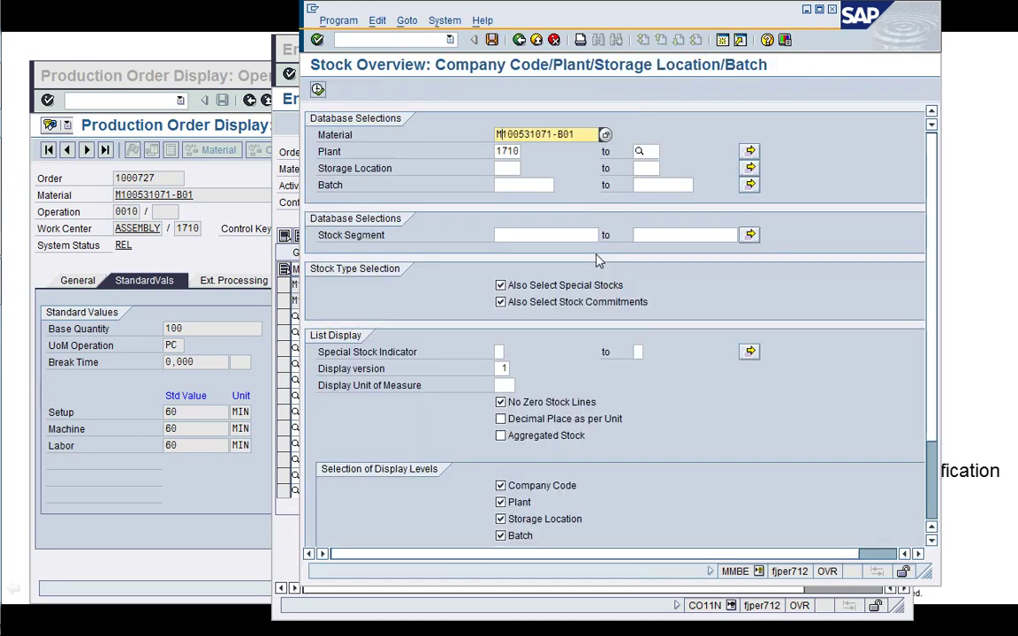
{"action": "key", "text": "Right"}
{"action": "key", "text": "Right"}
{"action": "key", "text": "Right"}
{"action": "key", "text": "Right"}
{"action": "key", "text": "Right"}
{"action": "key", "text": "Right"}
{"action": "key", "text": "Right"}
{"action": "key", "text": "Right"}
{"action": "key", "text": "Right"}
{"action": "key", "text": "Right"}
{"action": "key", "text": "Right"}
{"action": "key", "text": "Right"}
{"action": "key", "text": "Right"}
{"action": "key", "text": "Right"}
{"action": "key", "text": "Right"}
{"action": "key", "text": "BackSpace"}
{"action": "key", "text": "BackSpace"}
{"action": "key", "text": "BackSpace"}
{"action": "type", "text": "01"}
{"action": "left_click", "coordinate": [577, 138]}
{"action": "key", "text": "BackSpace"}
{"action": "key", "text": "BackSpace"}
{"action": "type", "text": "D01"}
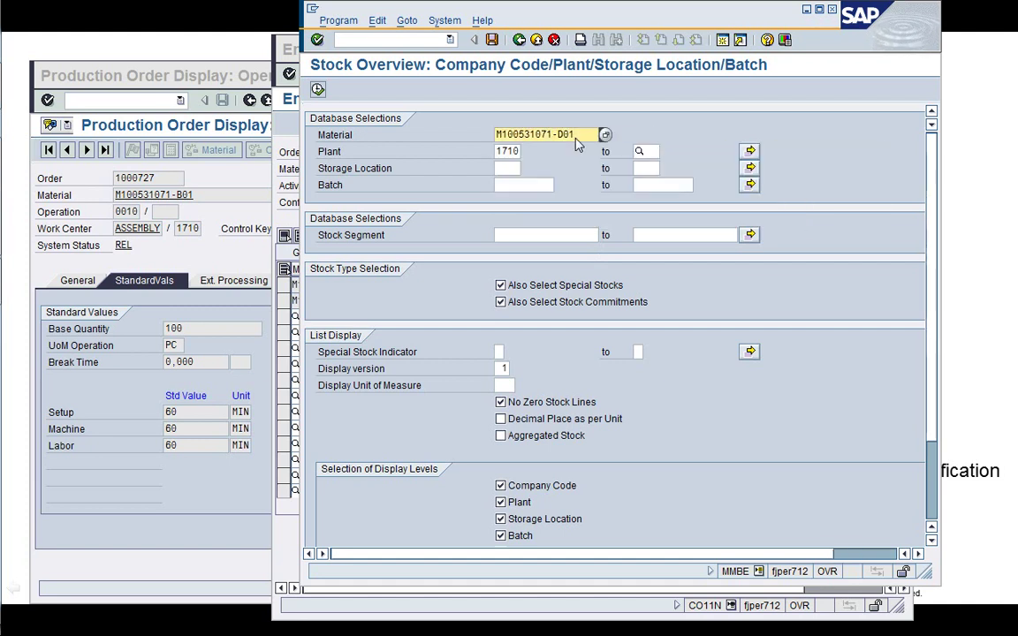
{"action": "left_click", "coordinate": [317, 89]}
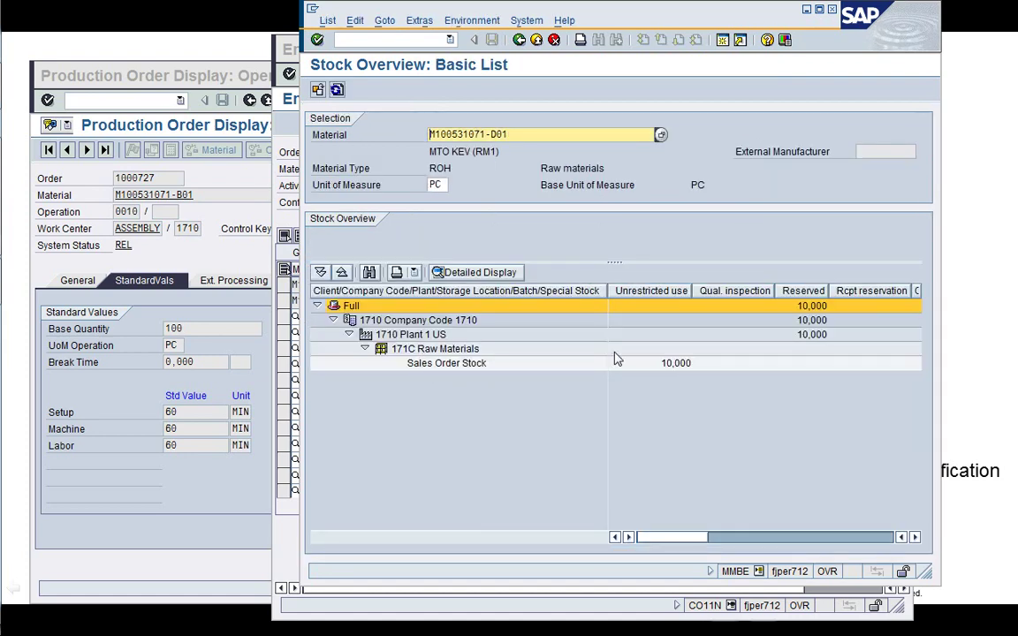
- Set the storage location to 171C for components M100531071-D01 and M100531071-D02 in the confirmation's goods movements
{"action": "left_click", "coordinate": [293, 209]}
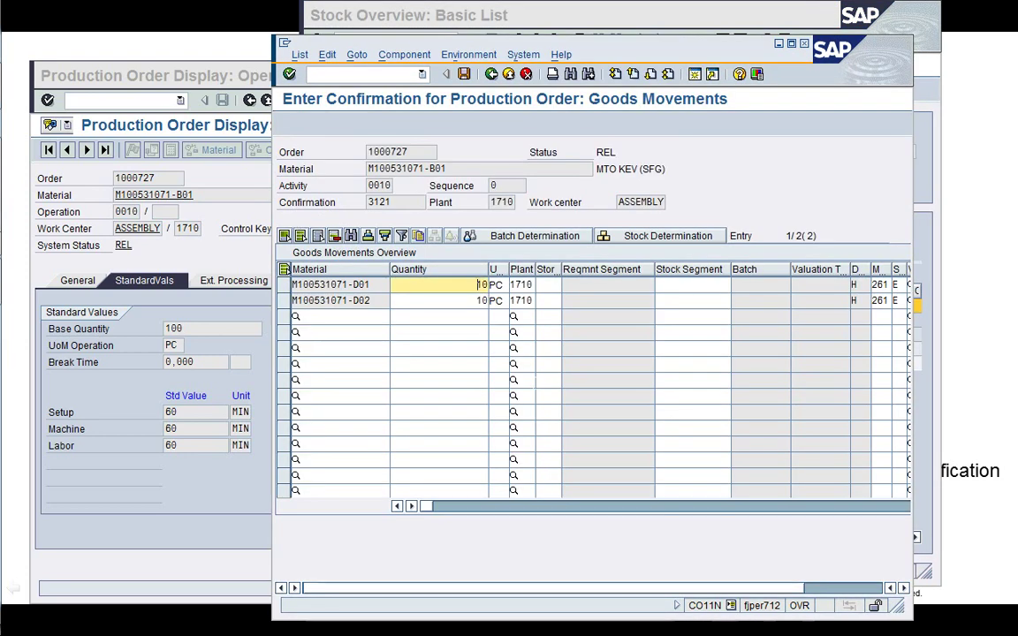
{"action": "left_click", "coordinate": [549, 285]}
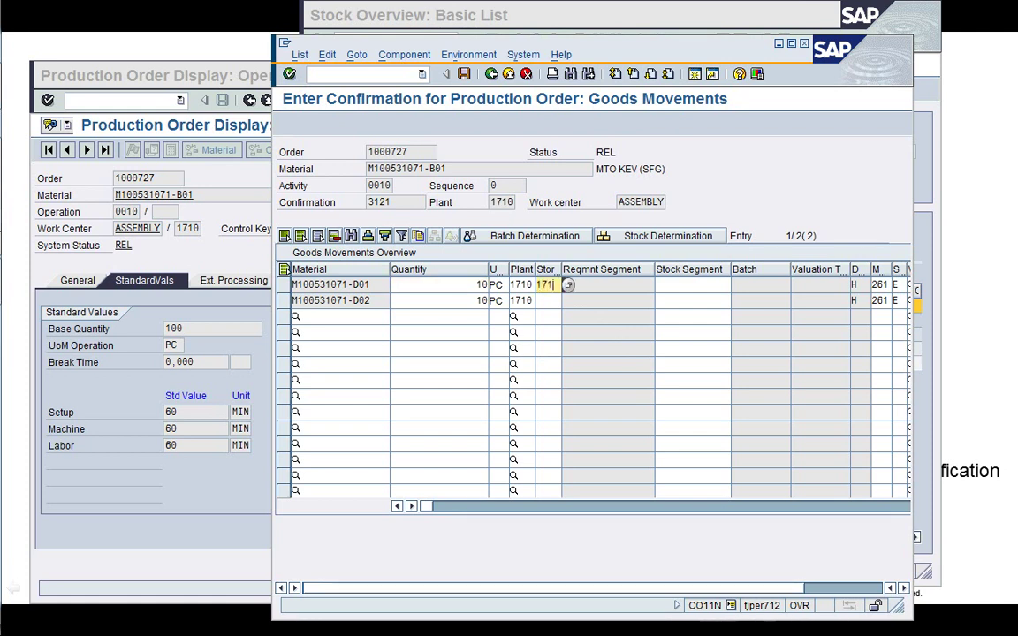
{"action": "left_click", "coordinate": [548, 301]}
{"action": "type", "text": "1"}
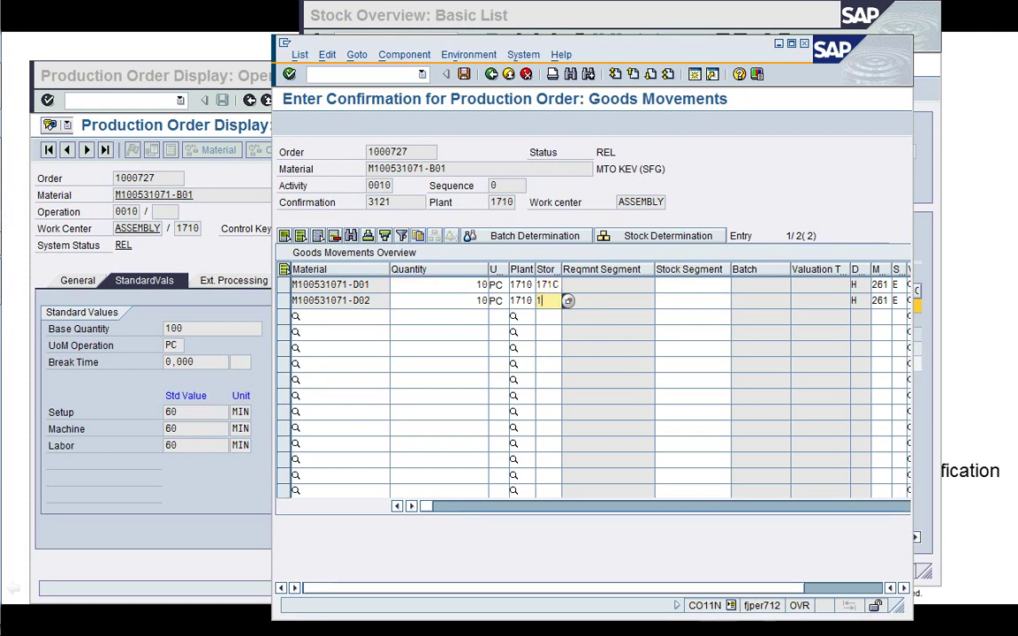
{"action": "type", "text": "71C"}
- Widen the goods movements window to check the special stock indicator and save the confirmation of operation 0010
{"action": "left_click_drag", "start_coordinate": [896, 605], "coordinate": [961, 594]}
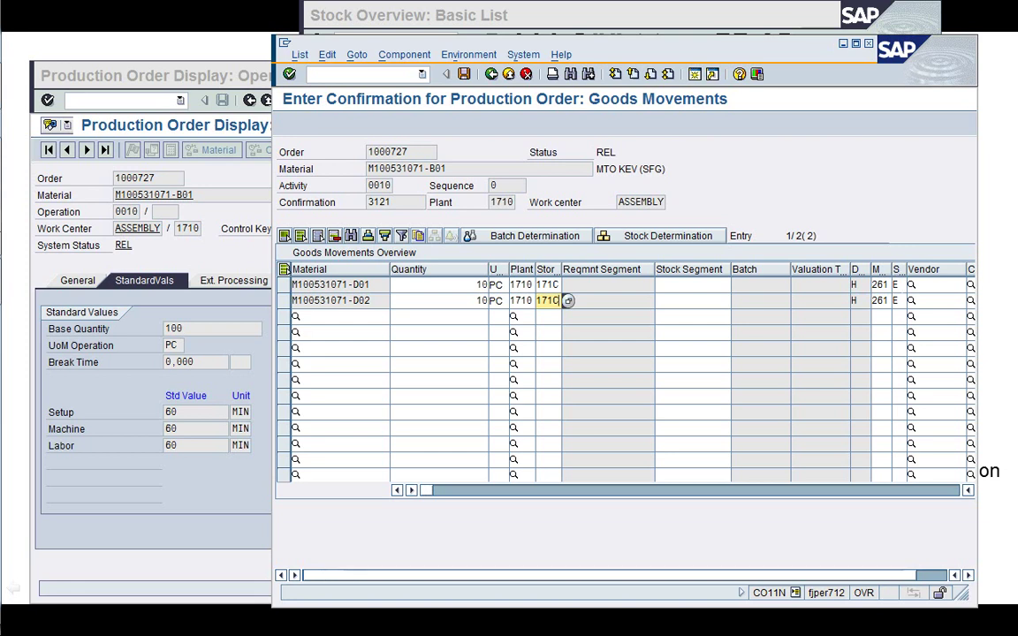
{"action": "left_click", "coordinate": [895, 285]}
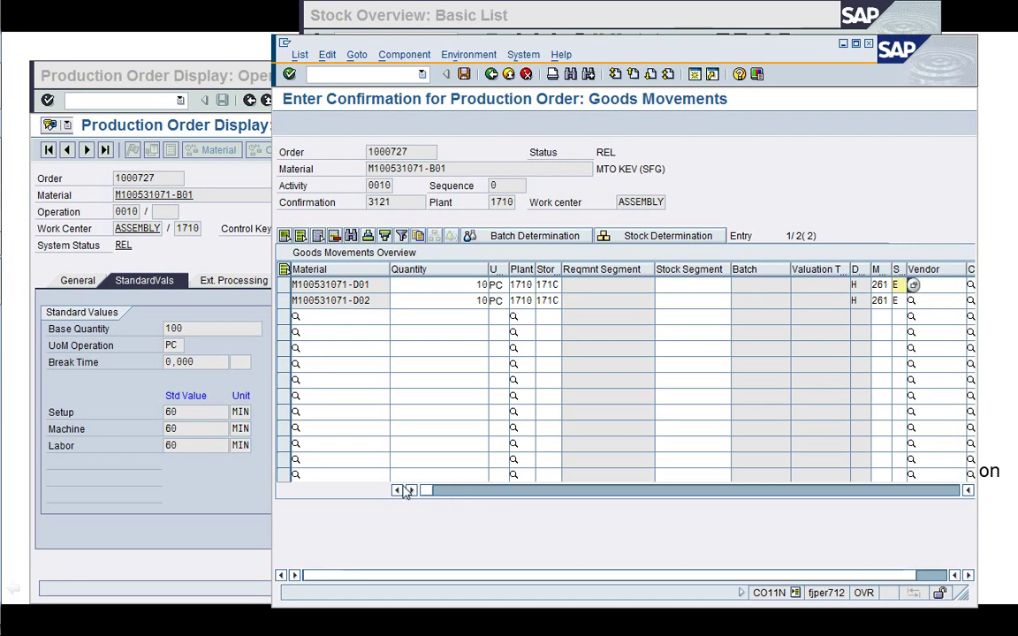
{"action": "left_click", "coordinate": [463, 75]}
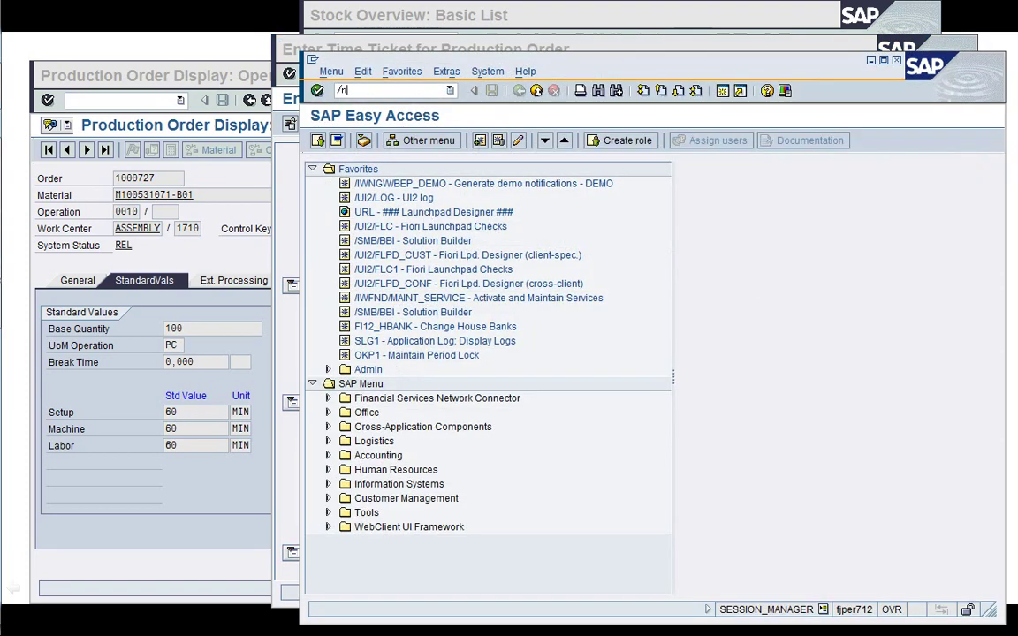
- Run the KOB1 actual cost line items report for the production order with posting dates 01.01.2019 to 28.02.2019
{"action": "key", "text": "Return"}
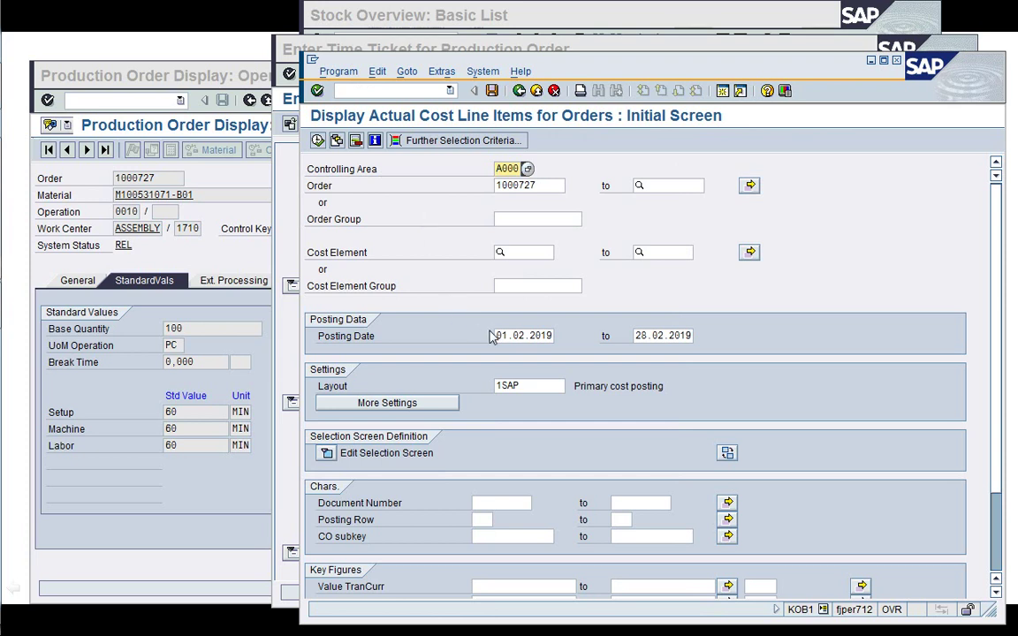
{"action": "left_click", "coordinate": [525, 337]}
{"action": "type", "text": "1"}
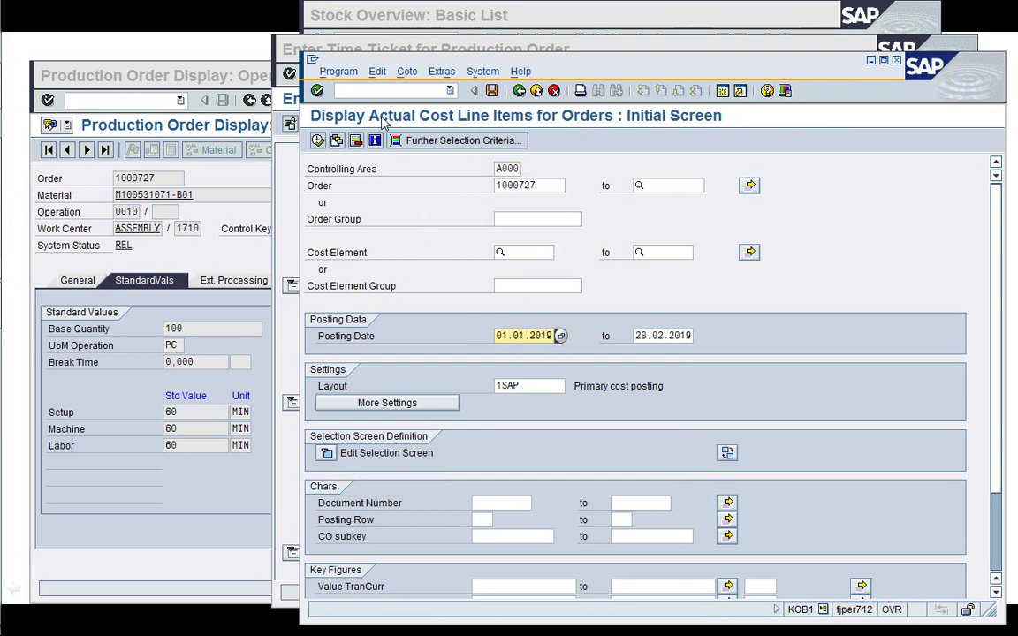
{"action": "left_click", "coordinate": [318, 142]}
- Examine the order's raw material and activity cost line items in the enlarged report window and close that session
{"action": "left_click", "coordinate": [519, 71]}
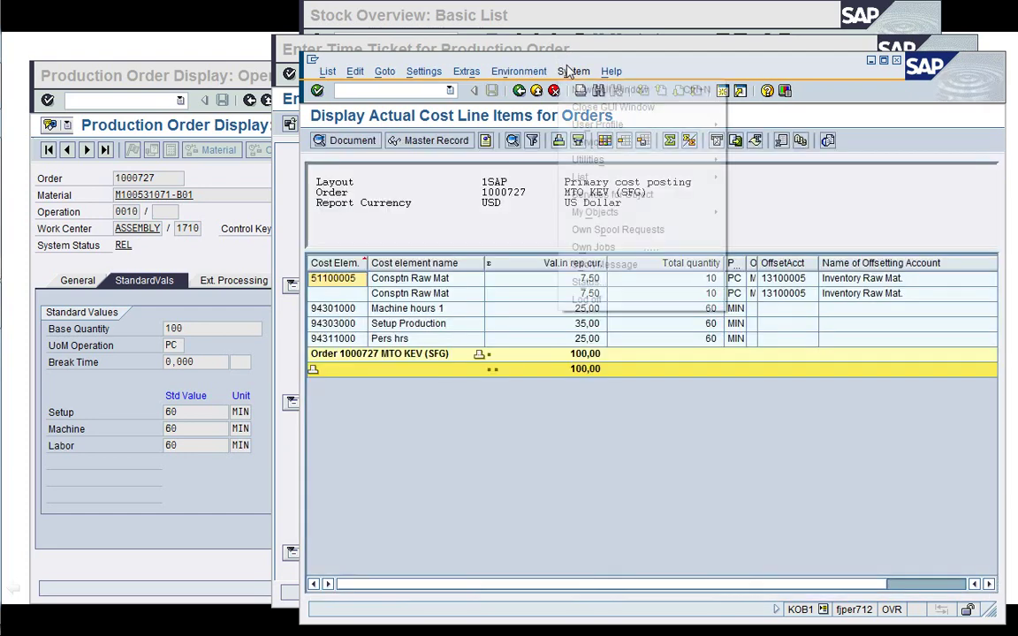
{"action": "left_click", "coordinate": [789, 431]}
{"action": "left_click", "coordinate": [589, 294]}
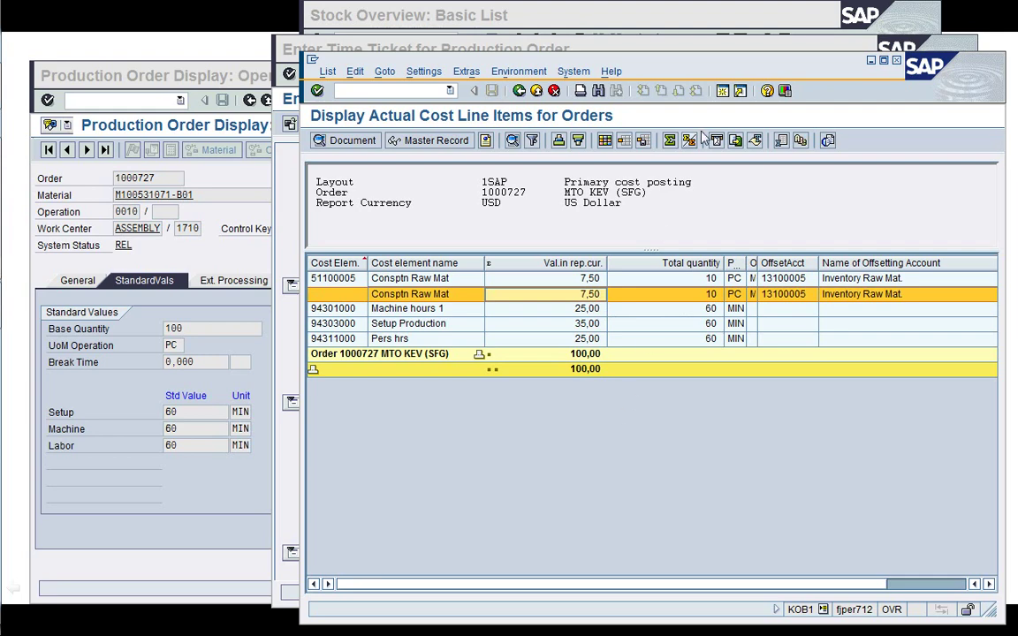
{"action": "left_click_drag", "start_coordinate": [719, 72], "coordinate": [573, 41]}
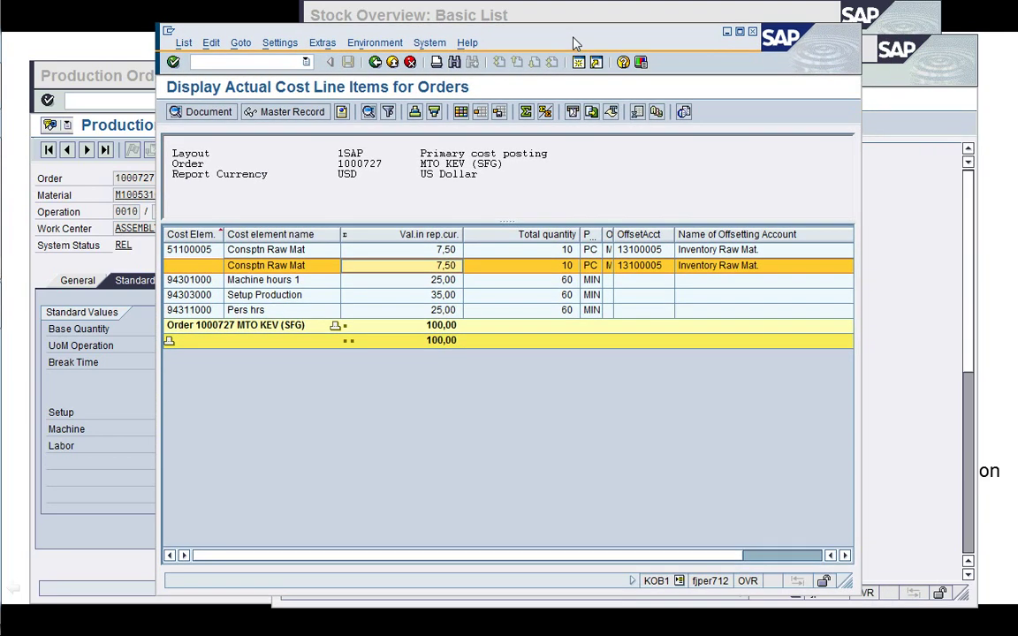
{"action": "left_click", "coordinate": [631, 404]}
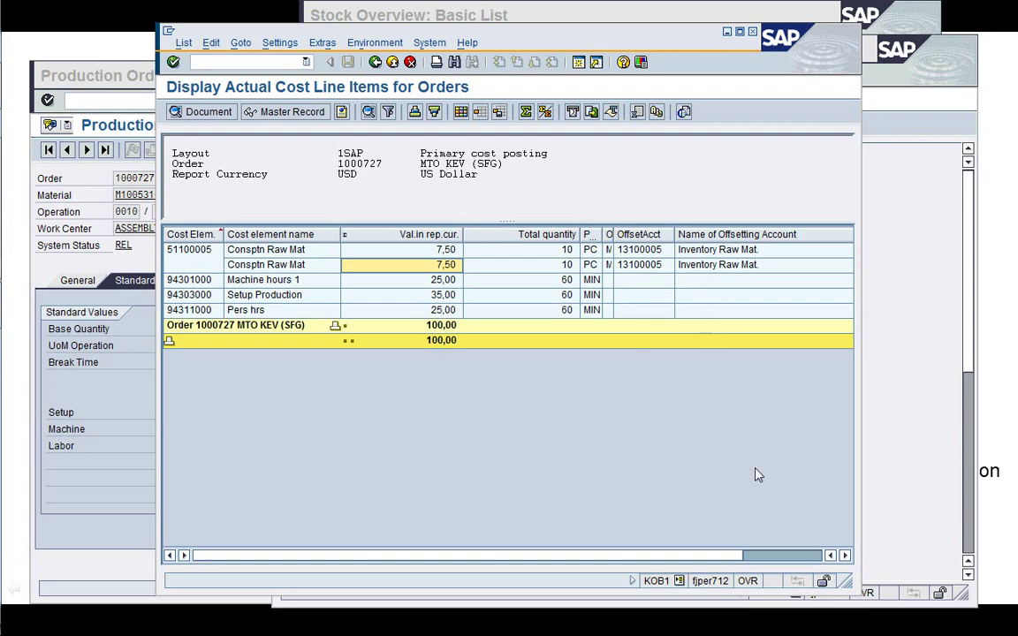
{"action": "left_click_drag", "start_coordinate": [844, 583], "coordinate": [897, 563]}
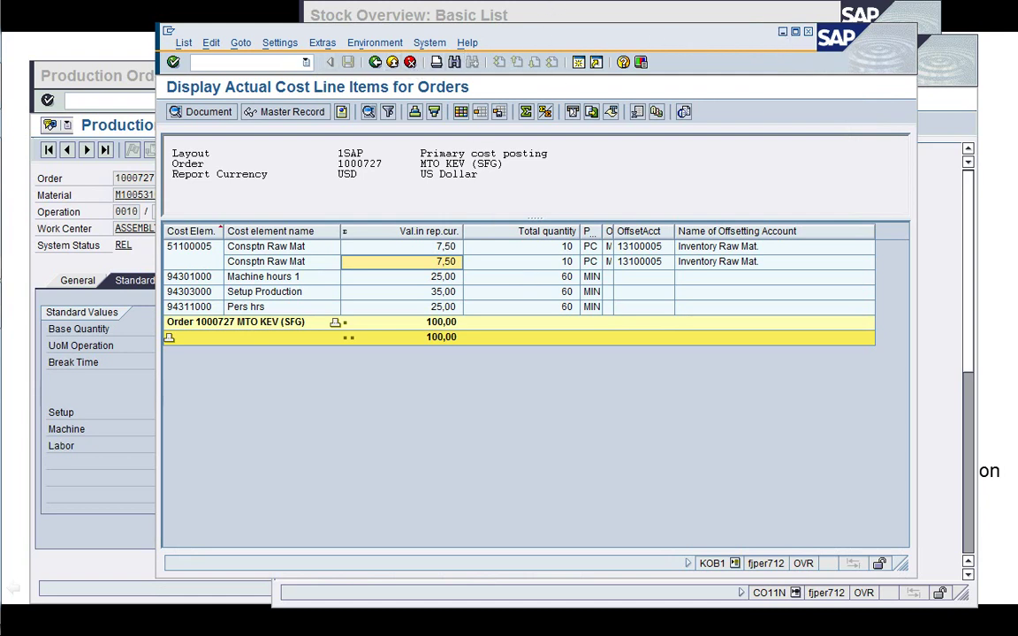
{"action": "left_click", "coordinate": [265, 62]}
{"action": "type", "text": "/i"}
{"action": "key", "text": "Return"}
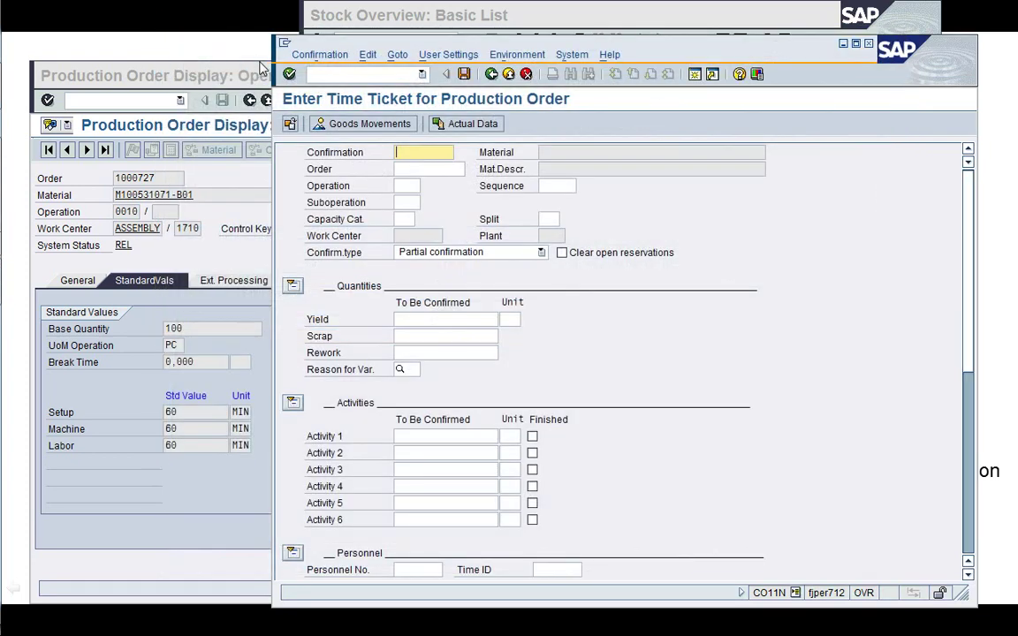
- Reload the production order in CO03 and show its operation overview to check the operation statuses
{"action": "left_click", "coordinate": [205, 232]}
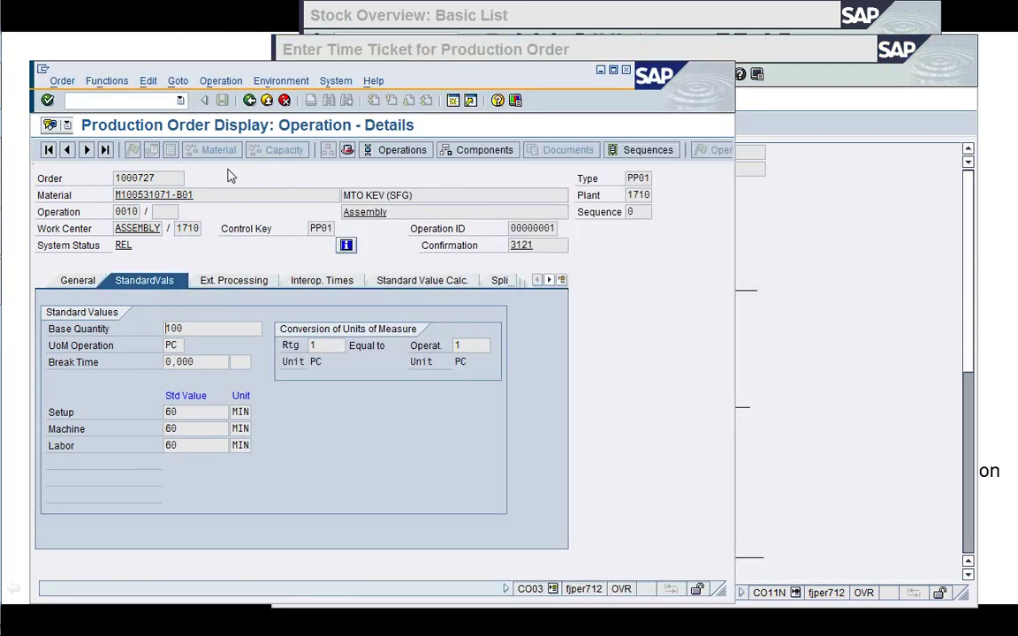
{"action": "left_click", "coordinate": [250, 101]}
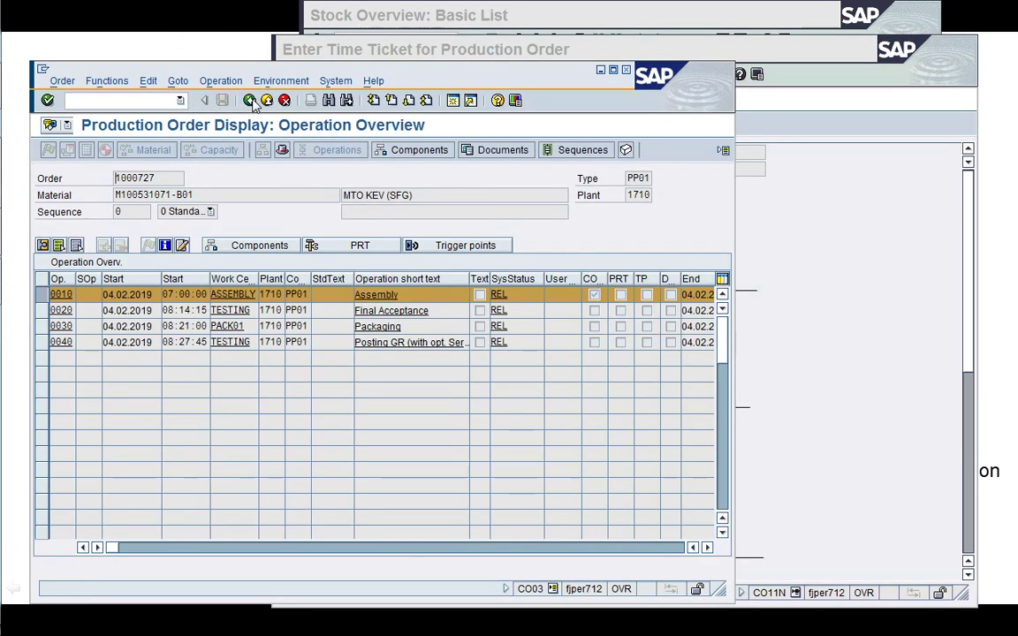
{"action": "left_click", "coordinate": [249, 101]}
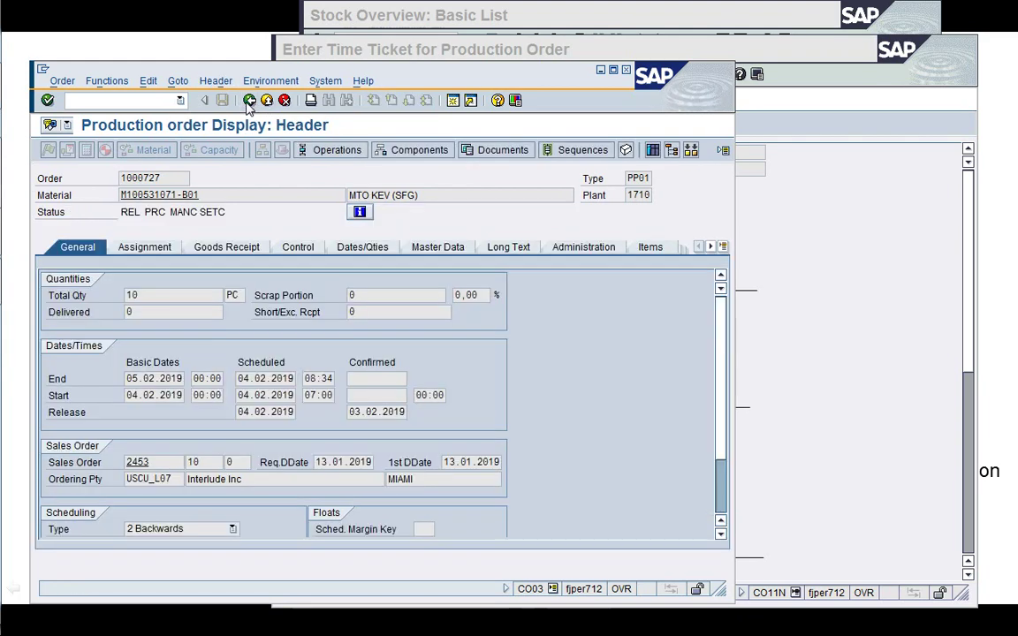
{"action": "left_click", "coordinate": [249, 100]}
{"action": "key", "text": "Return"}
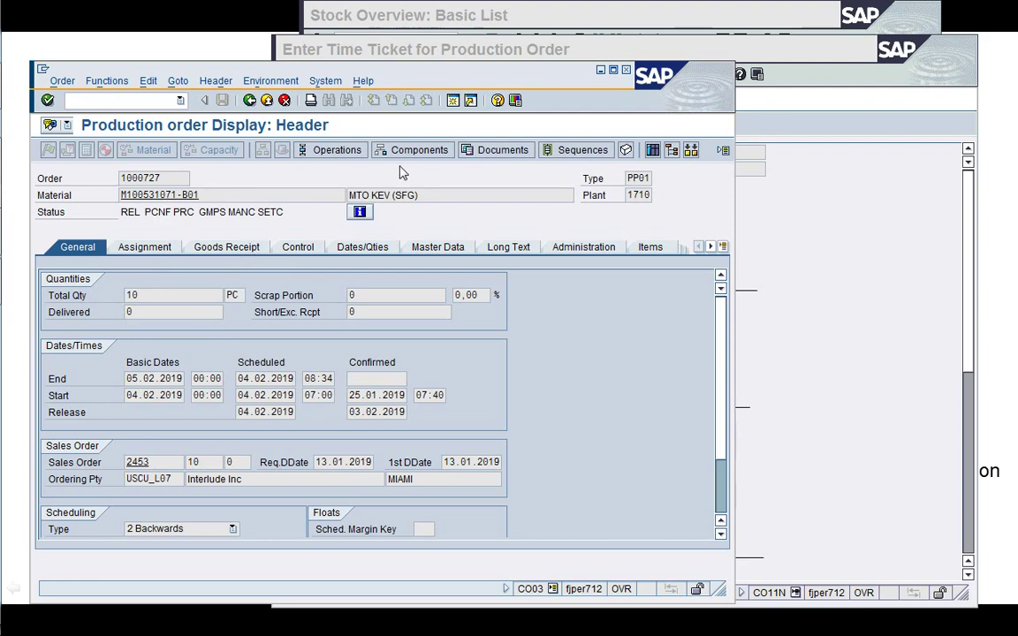
{"action": "left_click", "coordinate": [356, 152]}
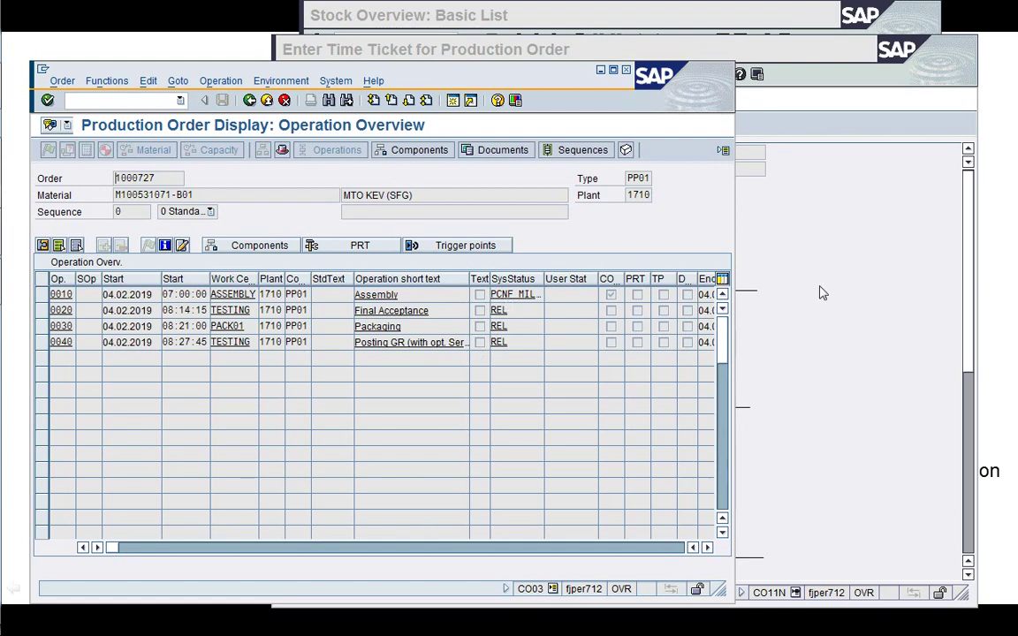
- Enter operation 0020 of the production order in the CO11N time ticket and propose its actual quantities and activities
{"action": "left_click", "coordinate": [851, 299]}
{"action": "key", "text": "Tab"}
{"action": "type", "text": "1"}
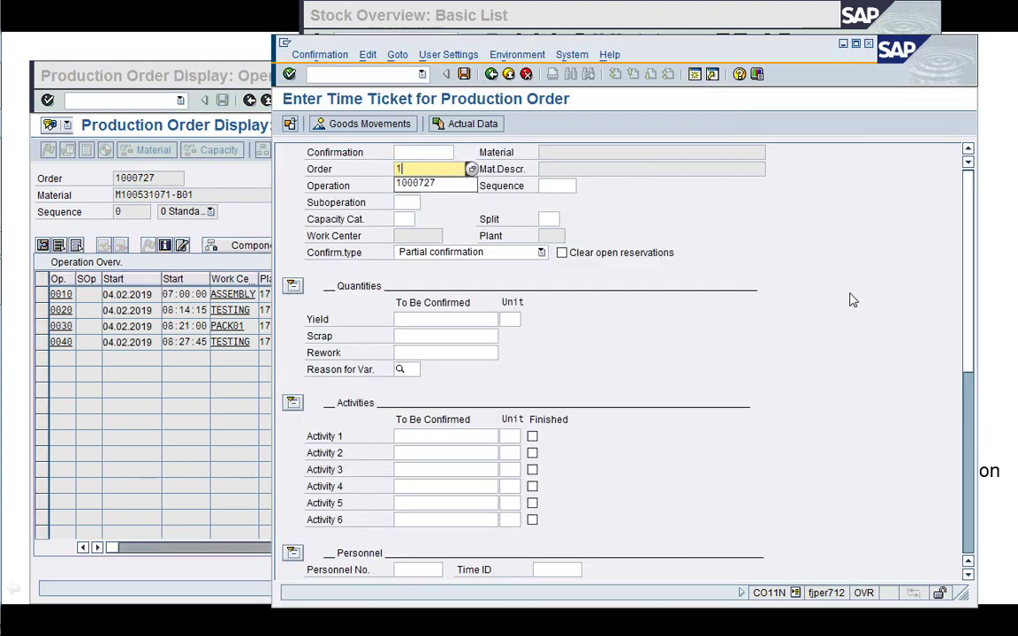
{"action": "key", "text": "Down"}
{"action": "key", "text": "Return"}
{"action": "key", "text": "Tab"}
{"action": "type", "text": "0020"}
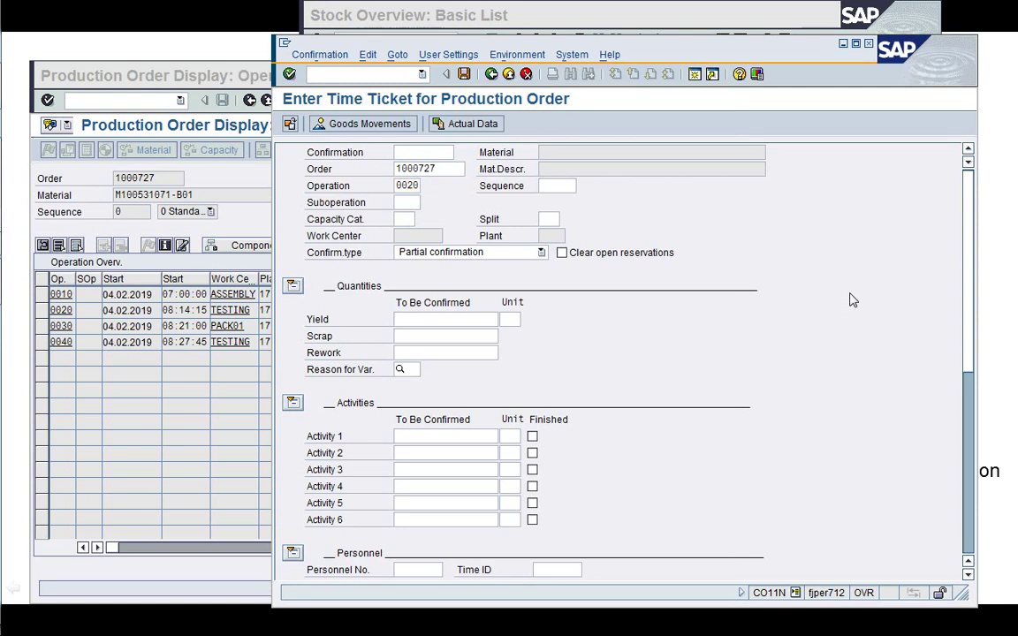
{"action": "key", "text": "Return"}
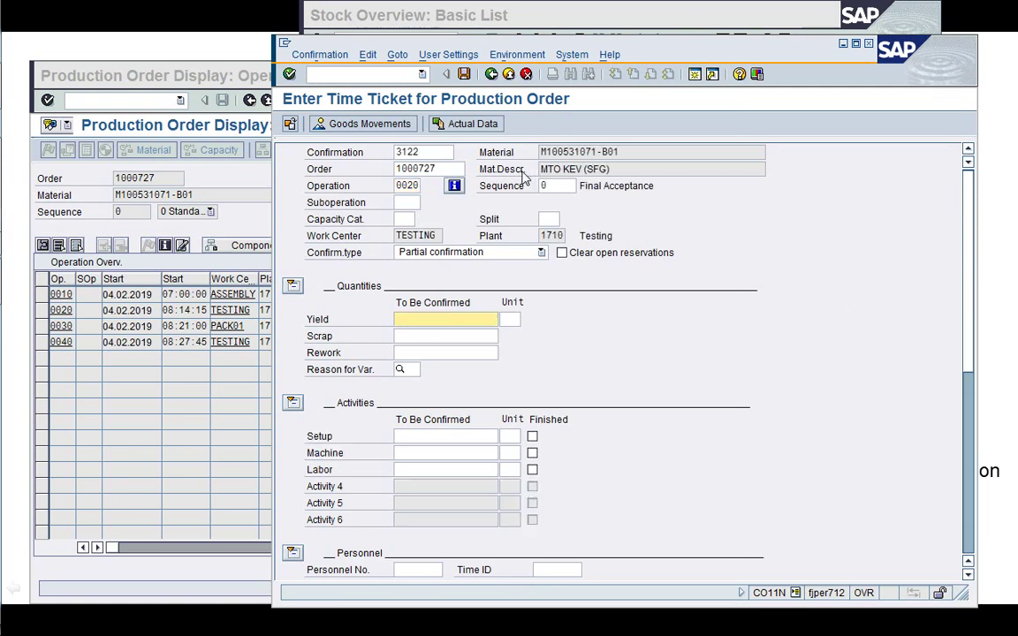
{"action": "left_click", "coordinate": [463, 123]}
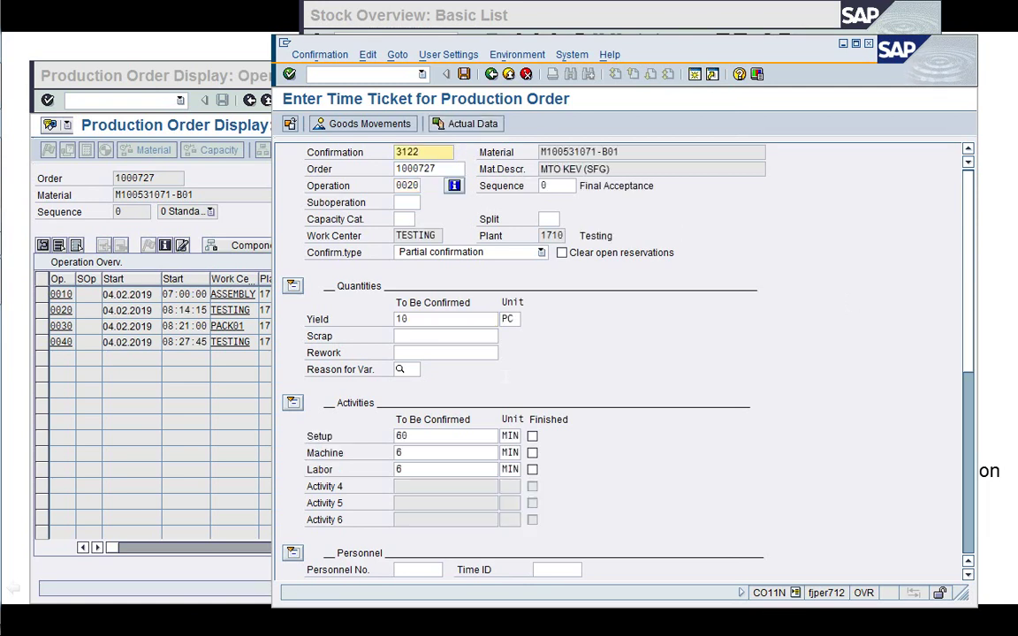
- Set the machine and labor activities of operation 0020 to 60 MIN each and validate the entries
{"action": "left_click", "coordinate": [431, 452]}
{"action": "left_click", "coordinate": [429, 469]}
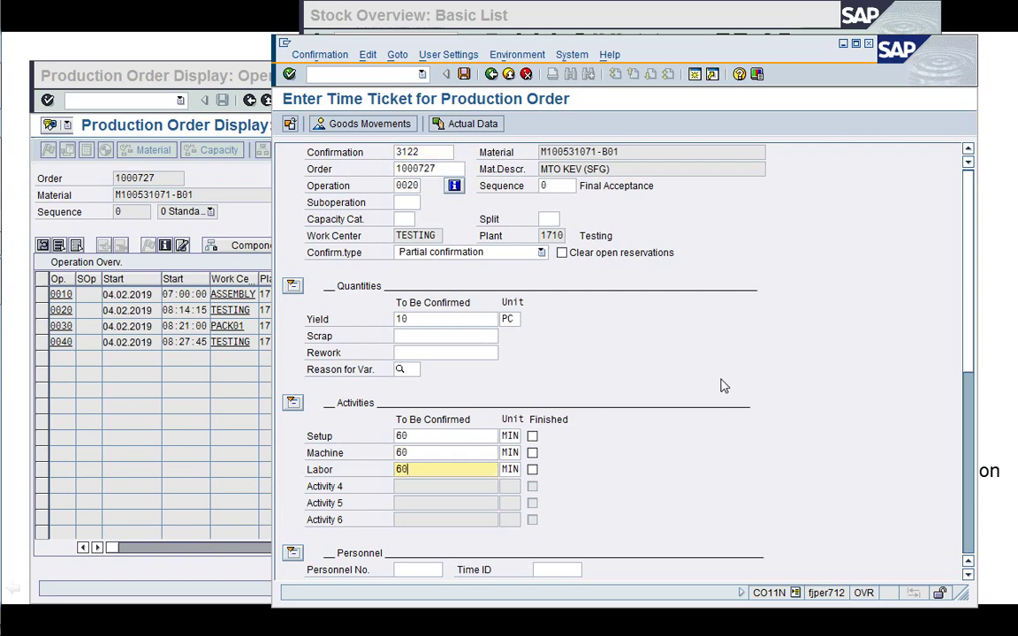
{"action": "key", "text": "Return"}
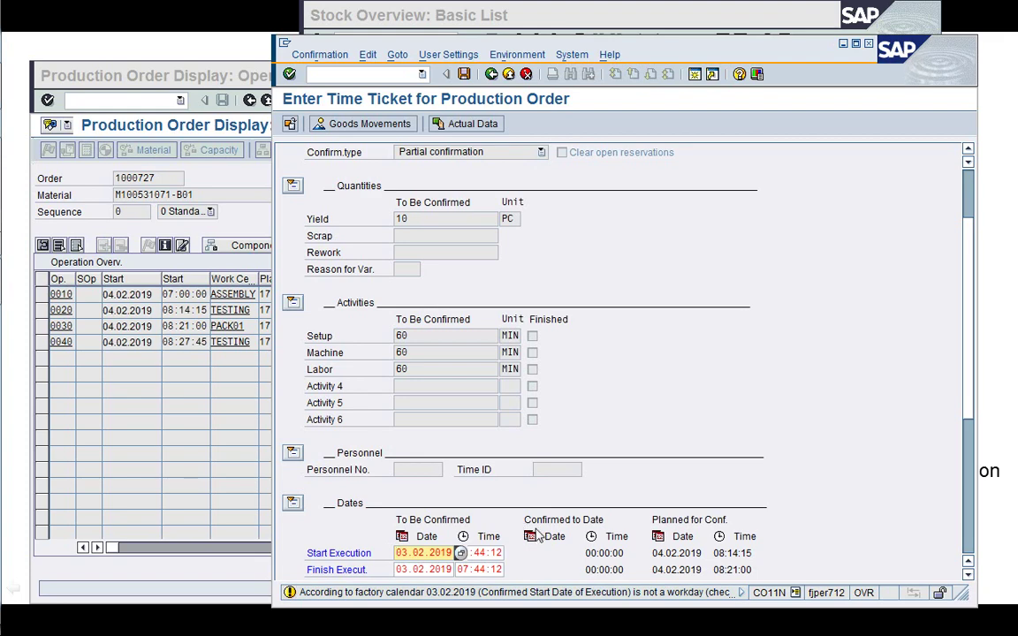
- Set the forecast end, finish execution and start execution dates of operation 0020 to 25.01.2019
{"action": "scroll", "coordinate": [875, 388], "scroll_direction": "down", "scroll_amount": 2}
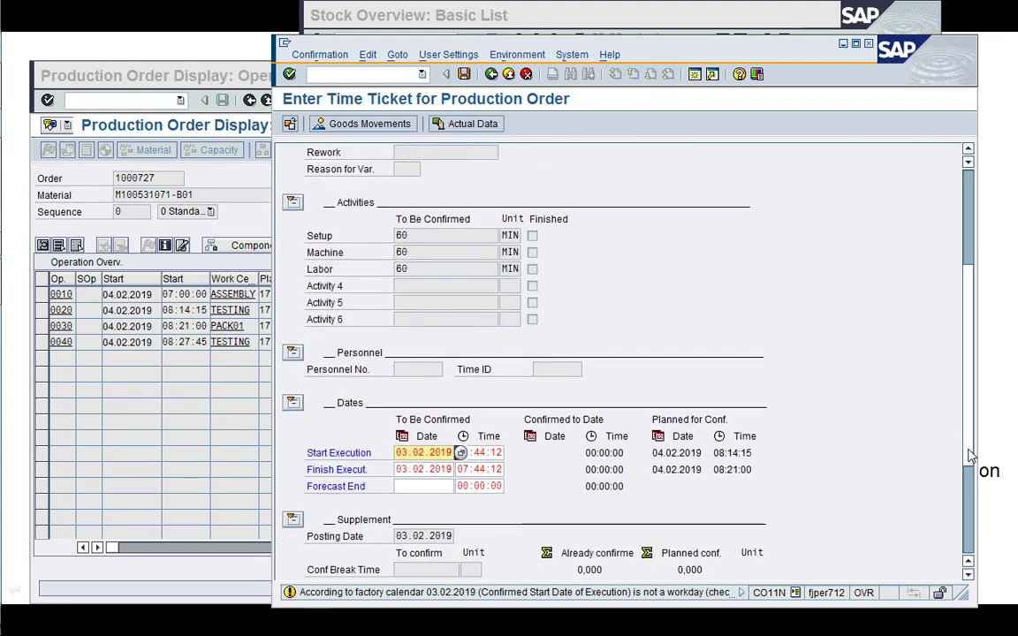
{"action": "scroll", "coordinate": [970, 455], "scroll_direction": "down", "scroll_amount": 1}
{"action": "left_click", "coordinate": [415, 436]}
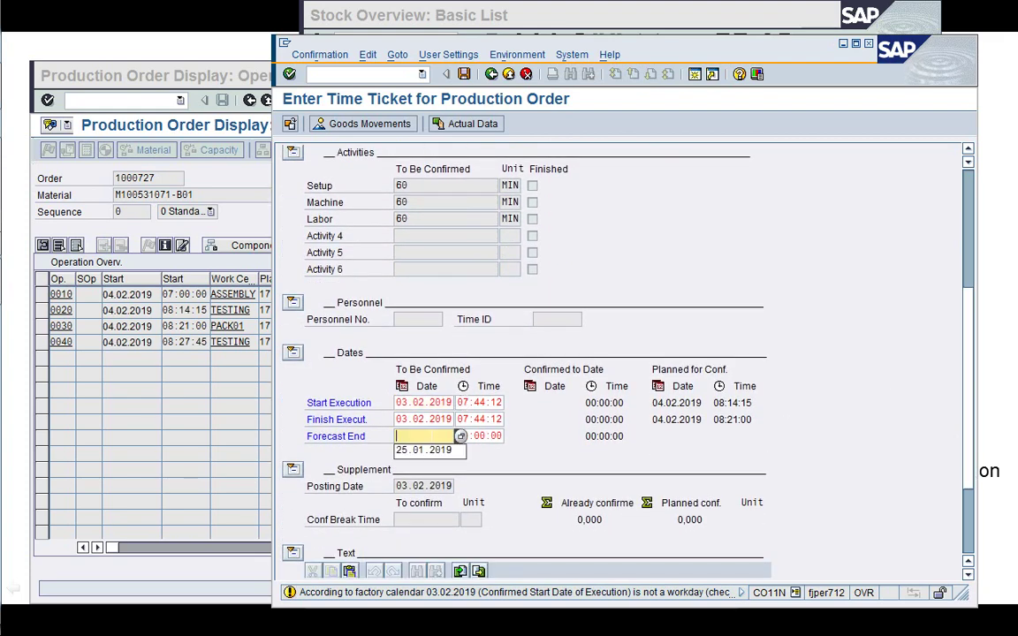
{"action": "key", "text": "Down"}
{"action": "key", "text": "Return"}
{"action": "double_click", "coordinate": [431, 436]}
{"action": "key", "text": "ctrl+c"}
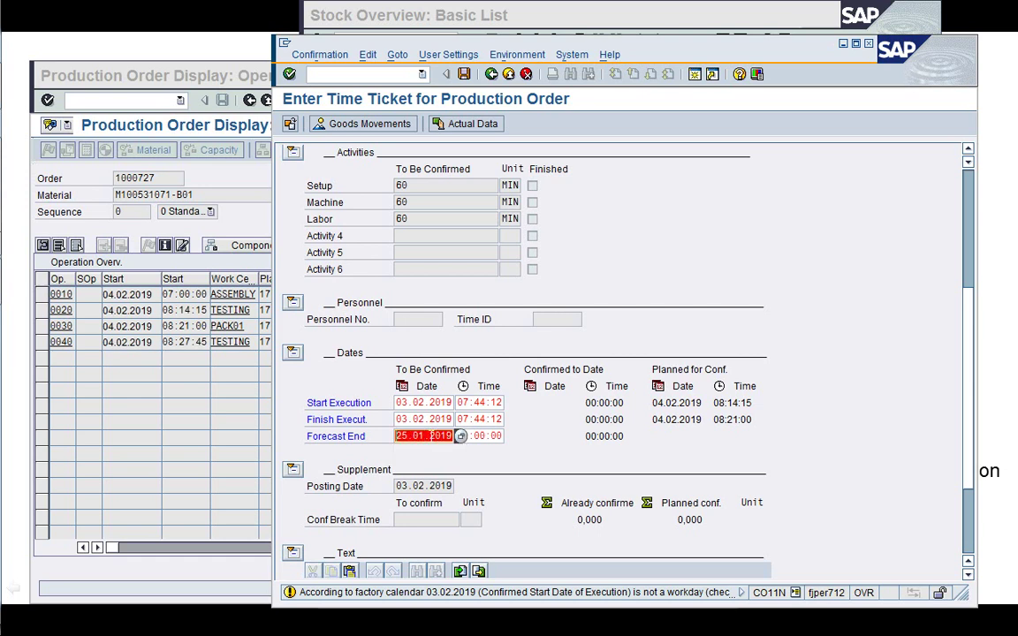
{"action": "key", "text": "Up"}
{"action": "key", "text": "Home"}
{"action": "key", "text": "ctrl+v"}
{"action": "key", "text": "Up"}
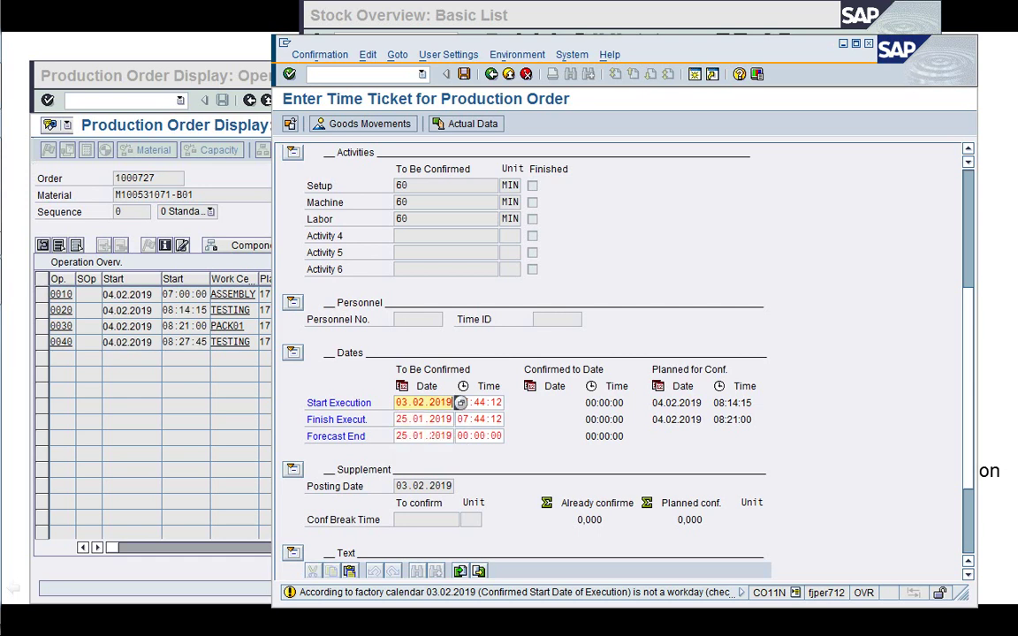
{"action": "key", "text": "Down"}
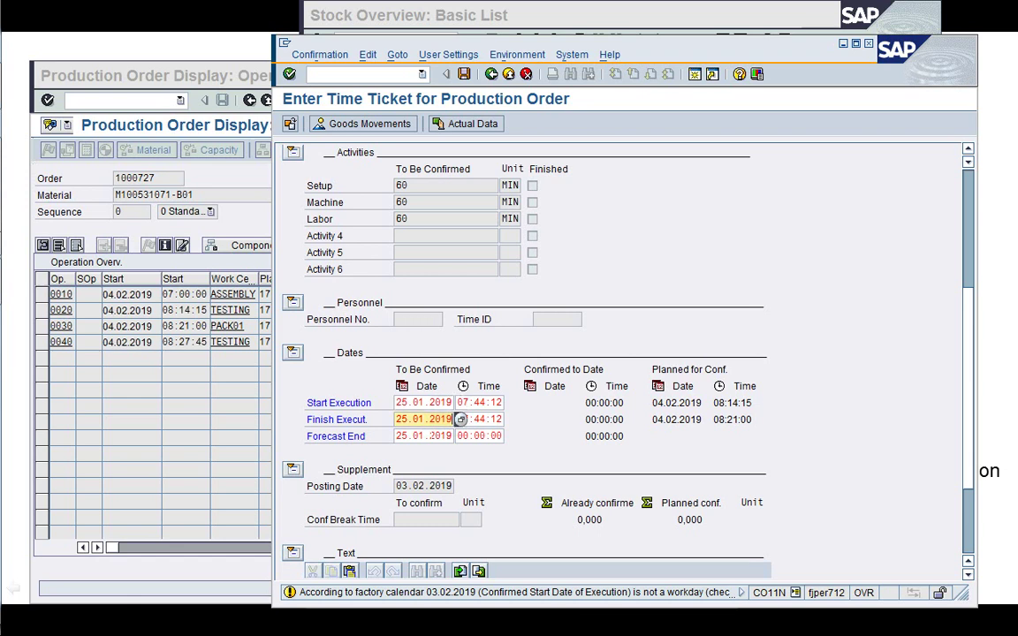
- Set the forecast end time of operation 0020 to 07:44:12 and accept the execution dates
{"action": "key", "text": "Down"}
{"action": "key", "text": "Tab"}
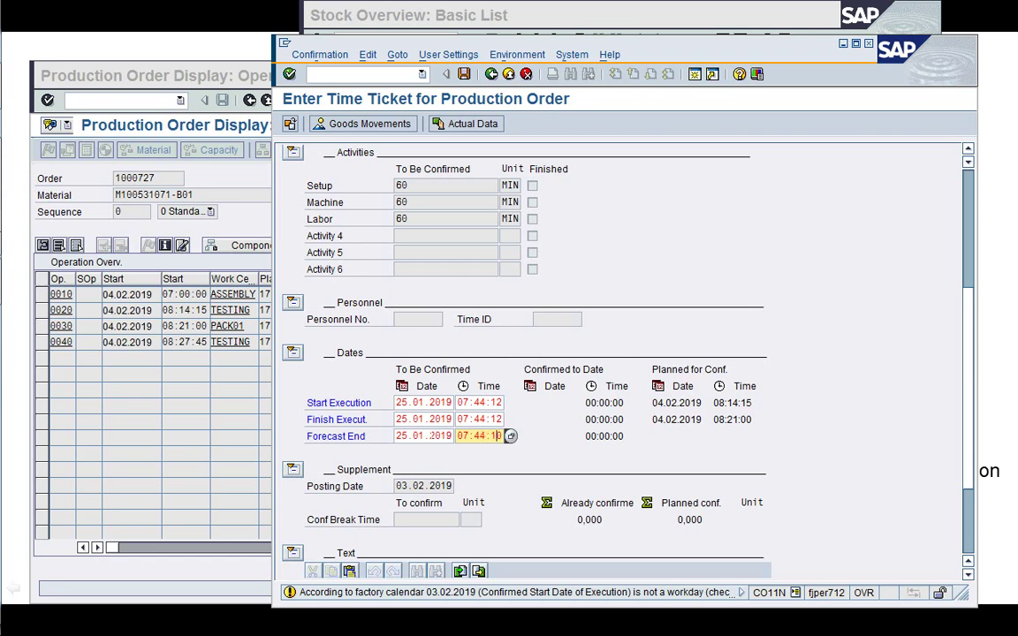
{"action": "key", "text": "Tab"}
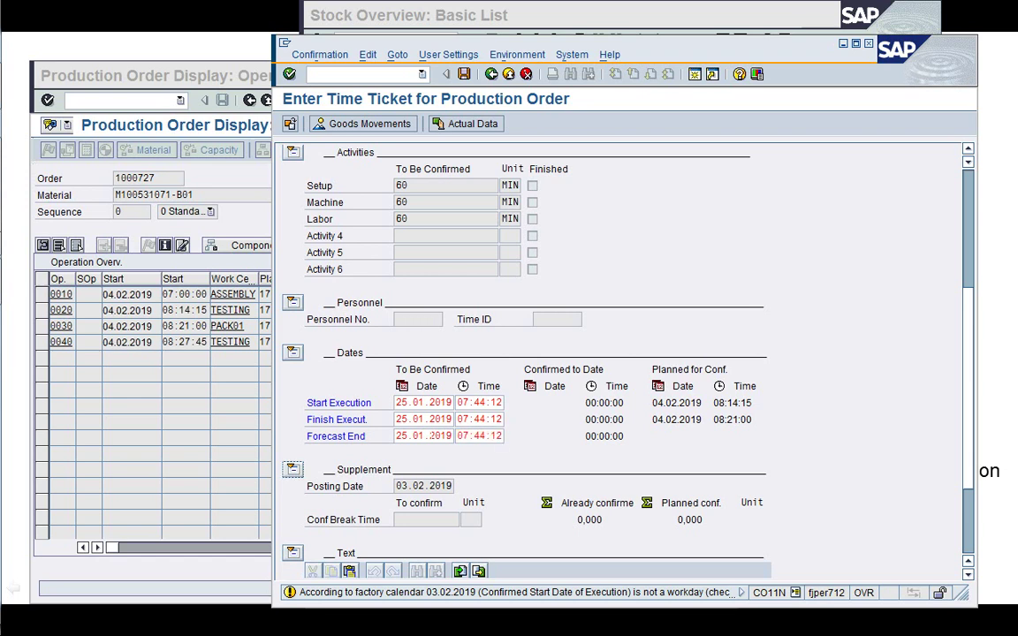
{"action": "left_click", "coordinate": [431, 435]}
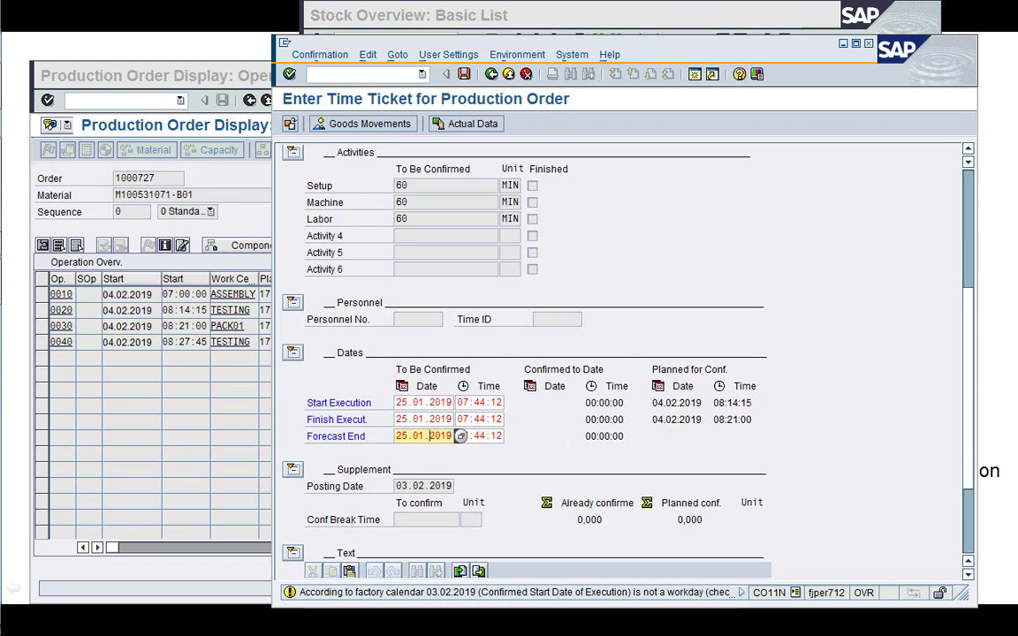
{"action": "key", "text": "Return"}
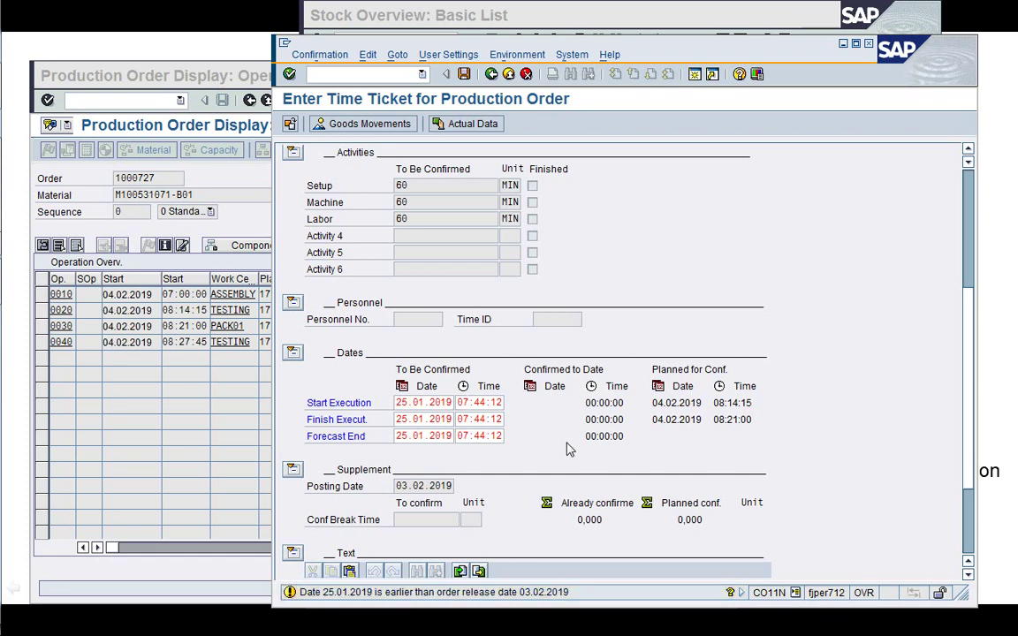
{"action": "key", "text": "Return"}
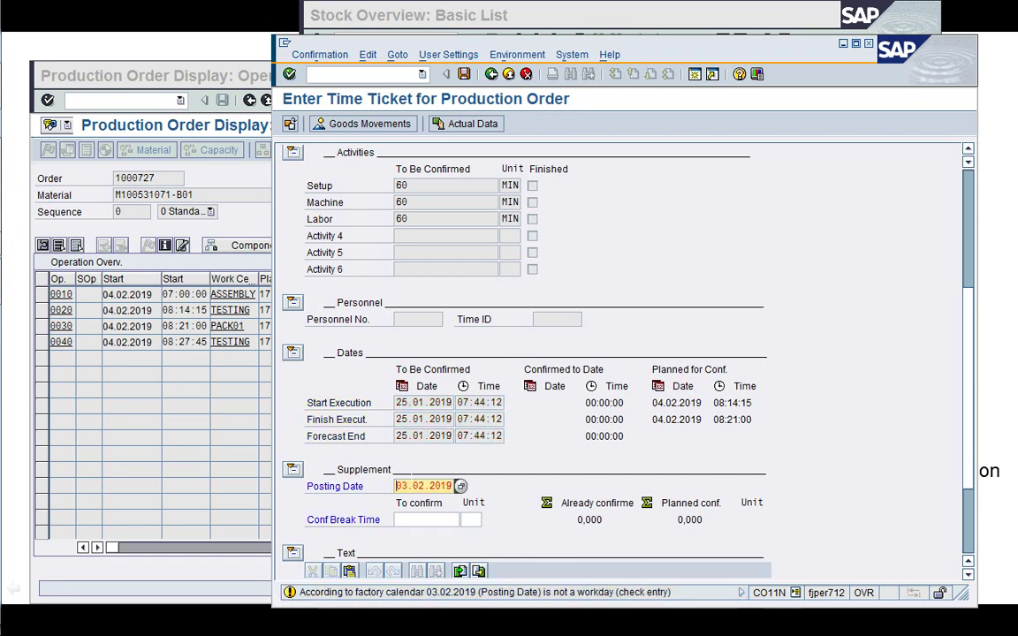
- Set the posting date to 25.01.2019 and save the confirmation of operation 0020
{"action": "key", "text": "Return"}
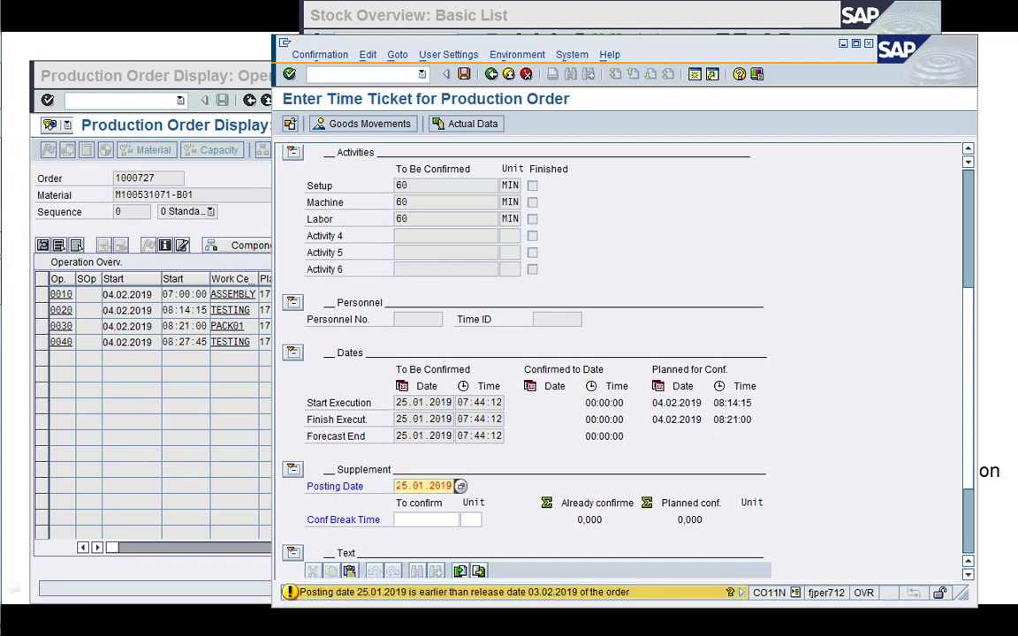
{"action": "key", "text": "Return"}
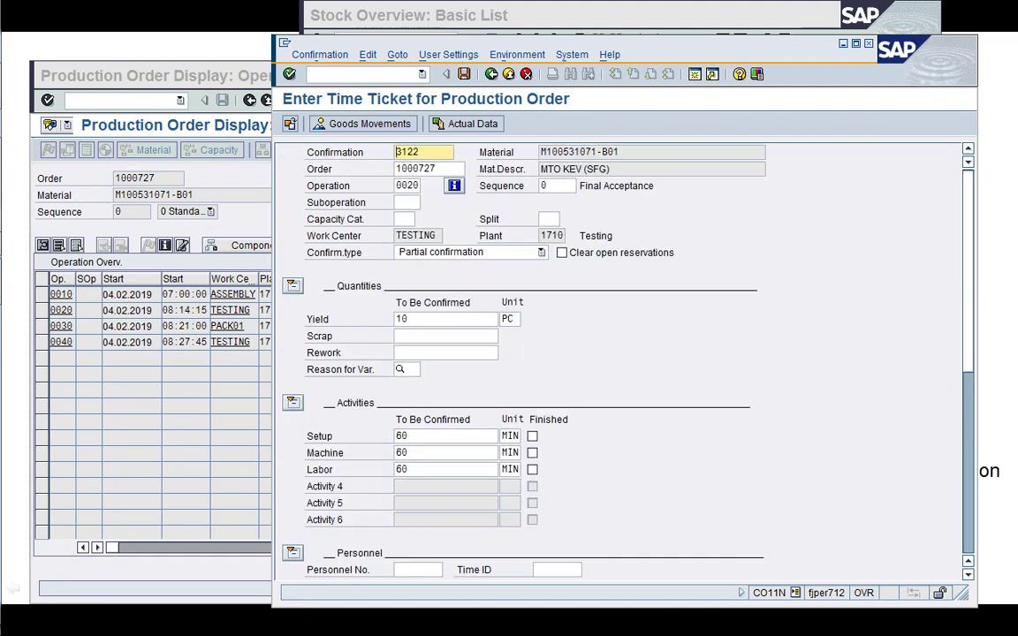
{"action": "left_click", "coordinate": [464, 73]}
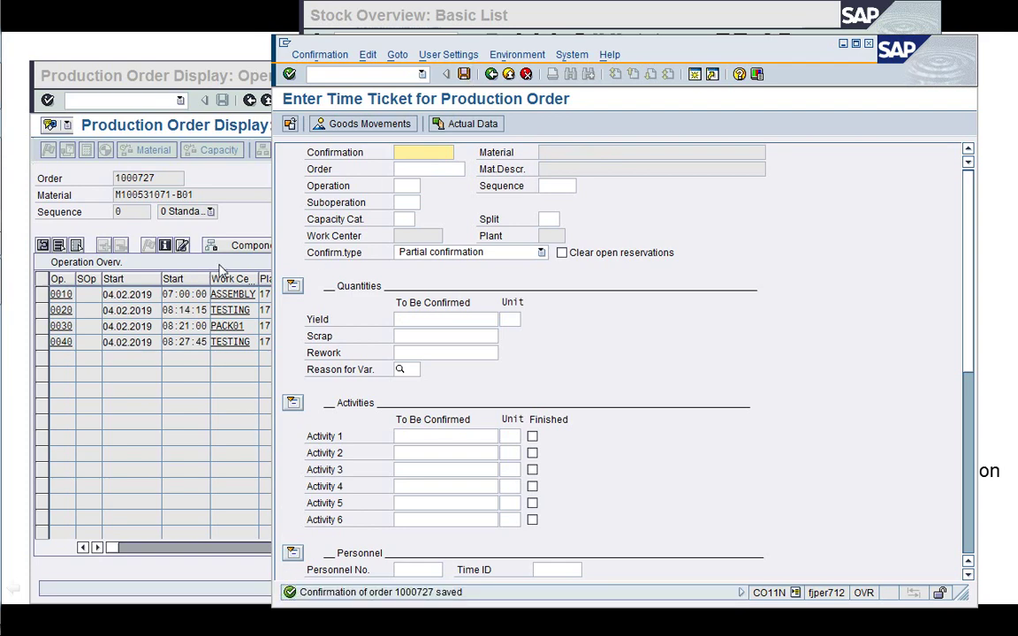
- Reopen the production order in the CO03 session and display its operation overview to check the status of operation 0020
{"action": "left_click", "coordinate": [228, 189]}
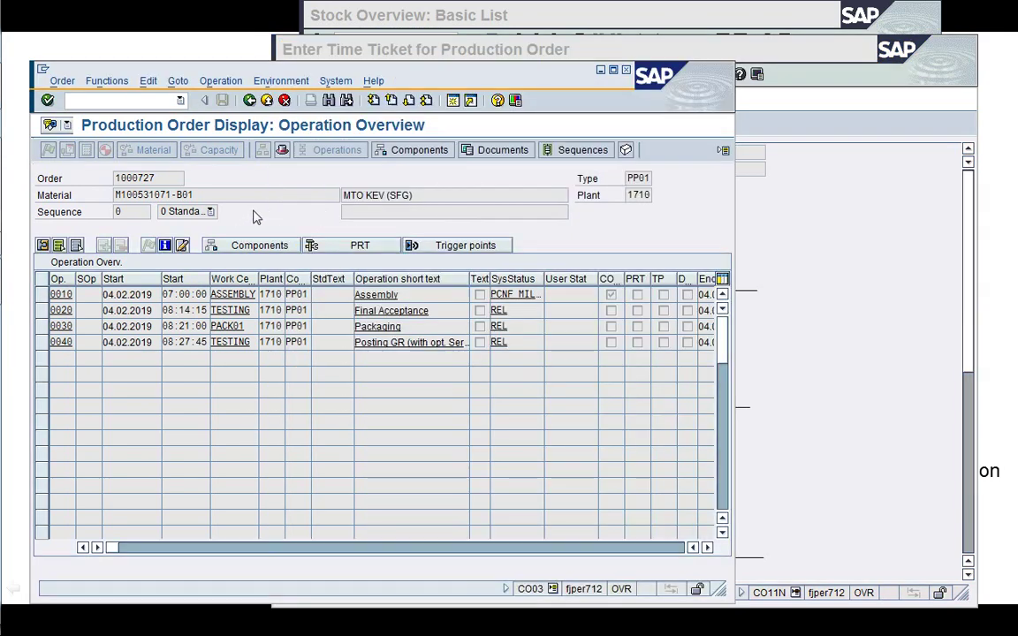
{"action": "left_click", "coordinate": [251, 101]}
{"action": "left_click", "coordinate": [251, 100]}
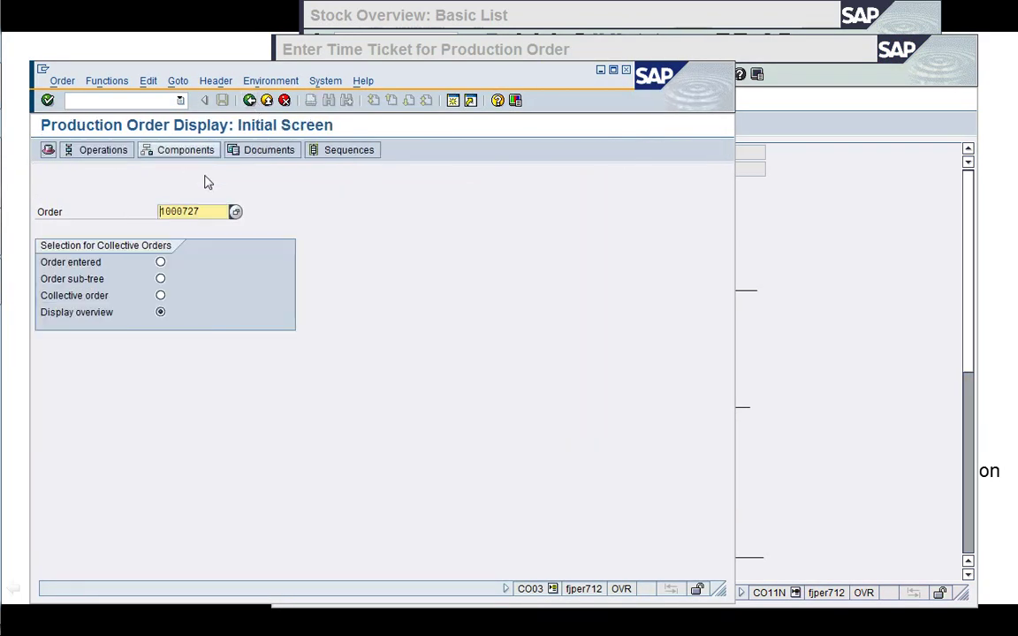
{"action": "key", "text": "Return"}
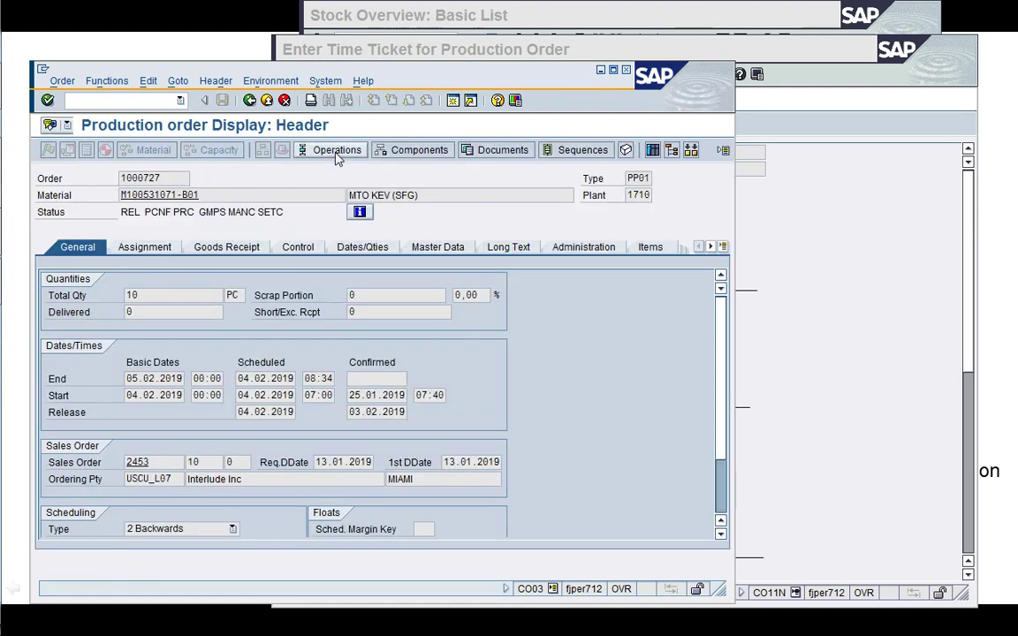
{"action": "left_click", "coordinate": [337, 152]}
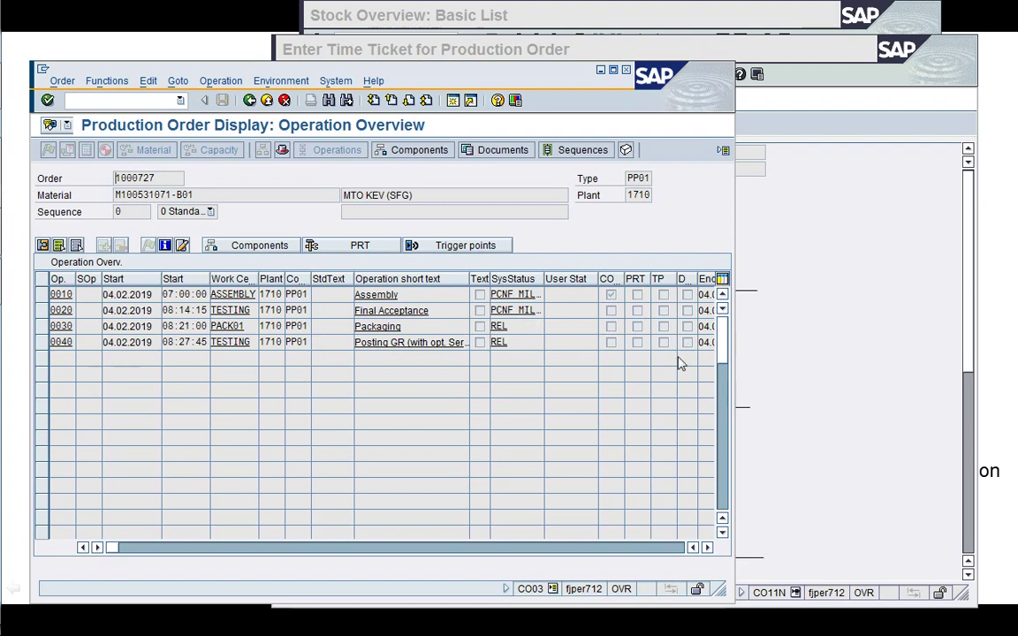
- Enter operation 0030 of the same production order in the CO11N time ticket and propose its actual data
{"action": "left_click", "coordinate": [795, 367]}
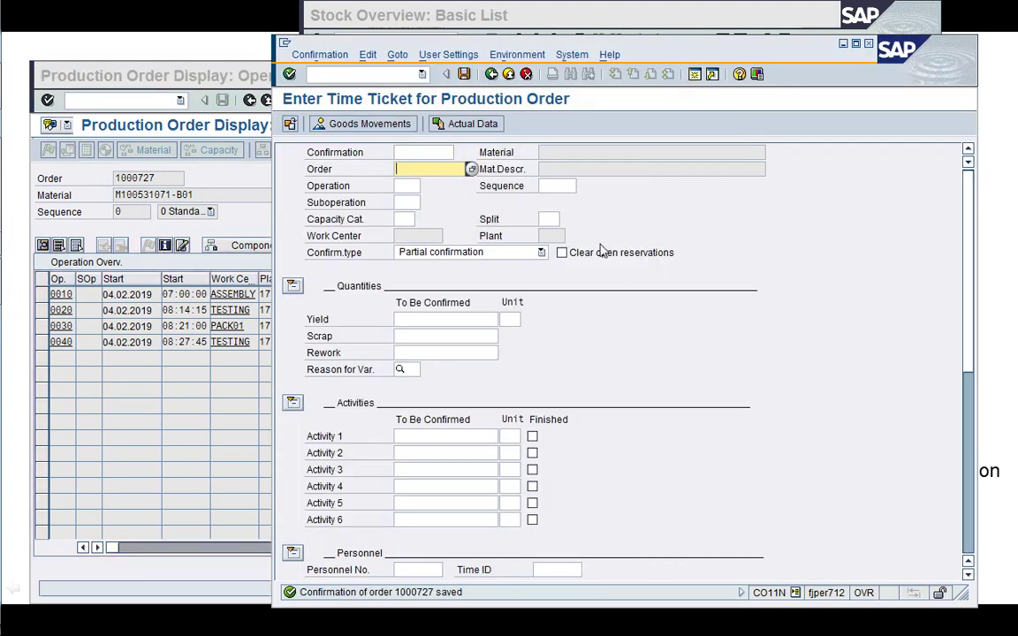
{"action": "key", "text": "Down"}
{"action": "key", "text": "Down"}
{"action": "key", "text": "Return"}
{"action": "key", "text": "Tab"}
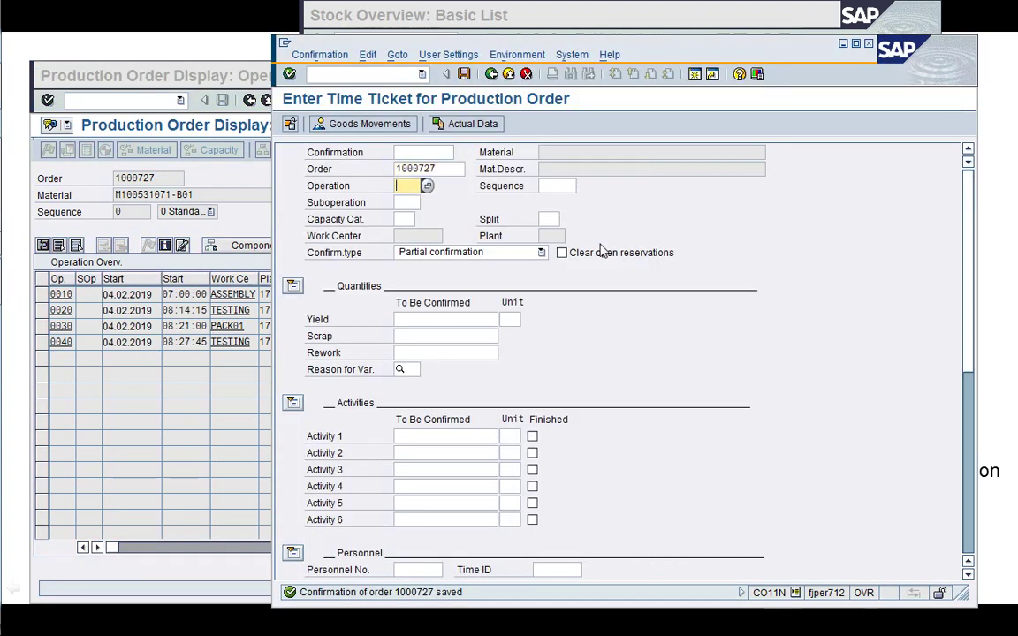
{"action": "key", "text": "Down"}
{"action": "key", "text": "Down"}
{"action": "key", "text": "Return"}
{"action": "key", "text": "Tab"}
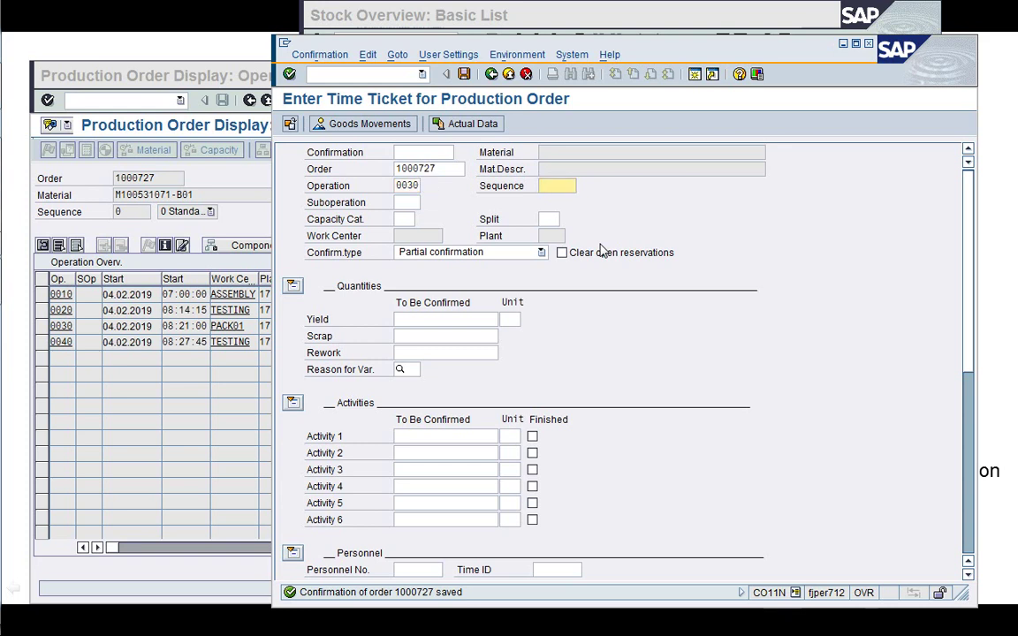
{"action": "key", "text": "Return"}
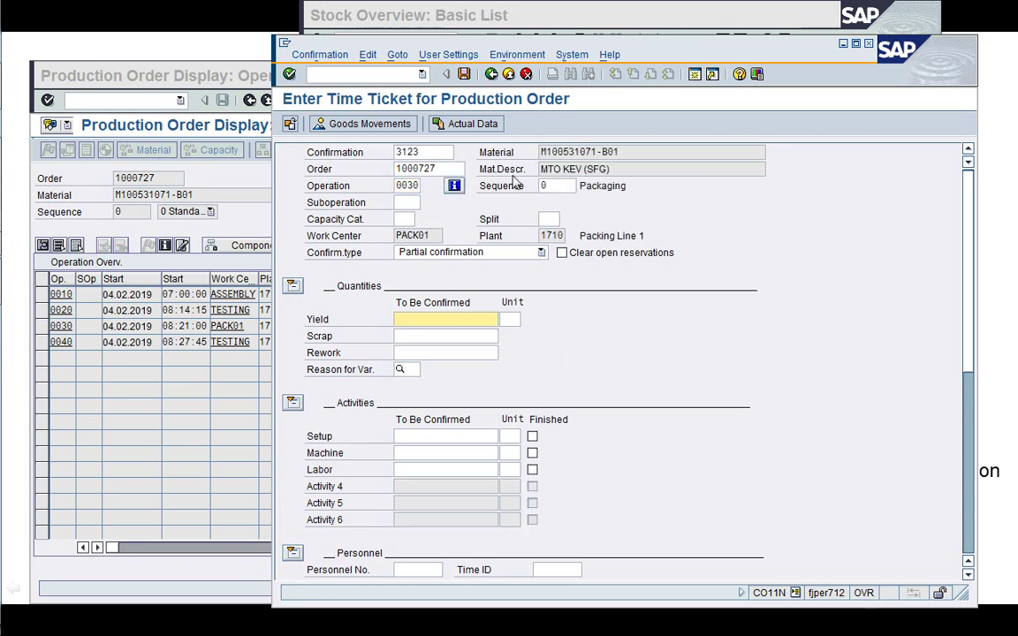
{"action": "left_click", "coordinate": [482, 128]}
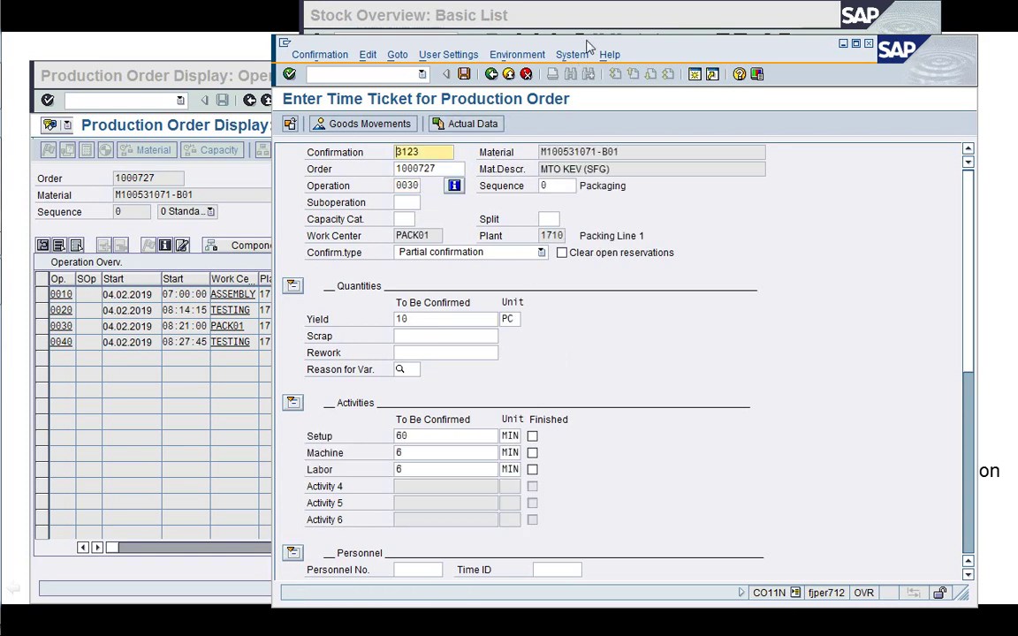
- Reposition and resize the time ticket window so it fits the display, and validate the operation 0030 entries
{"action": "left_click_drag", "start_coordinate": [532, 41], "coordinate": [512, 21]}
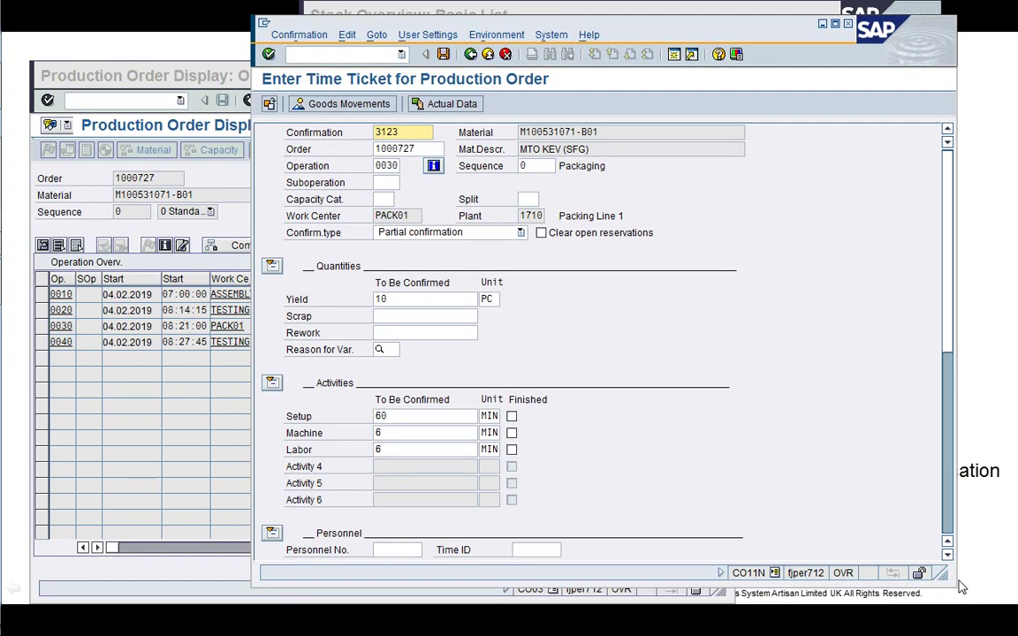
{"action": "left_click_drag", "start_coordinate": [958, 583], "coordinate": [937, 598]}
{"action": "key", "text": "Return"}
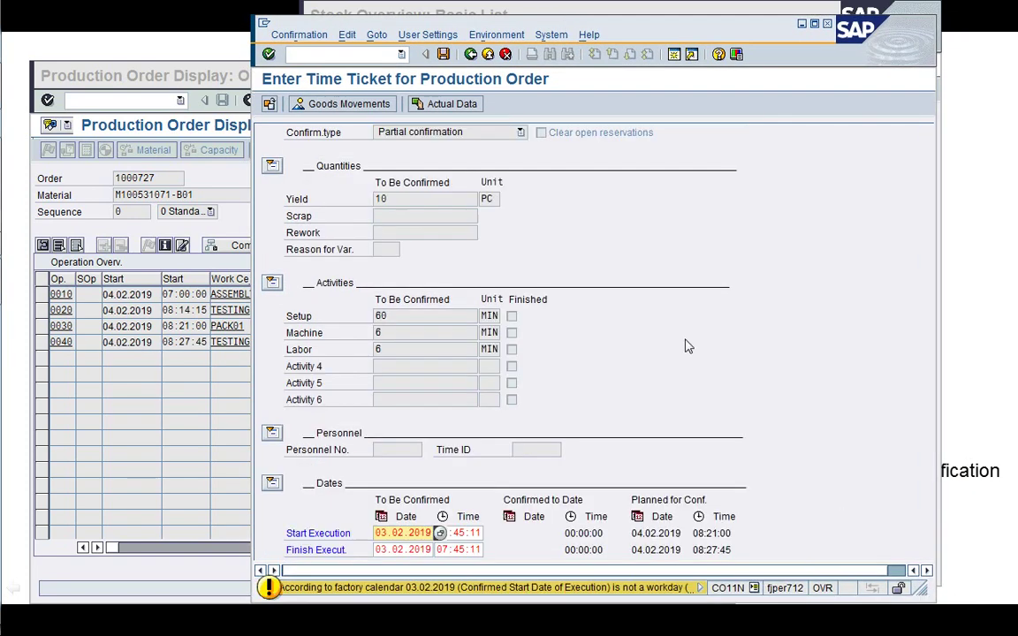
- Run the KOB1 report for the order in a new session, examine the actual cost line items and close that session
{"action": "left_click", "coordinate": [674, 54]}
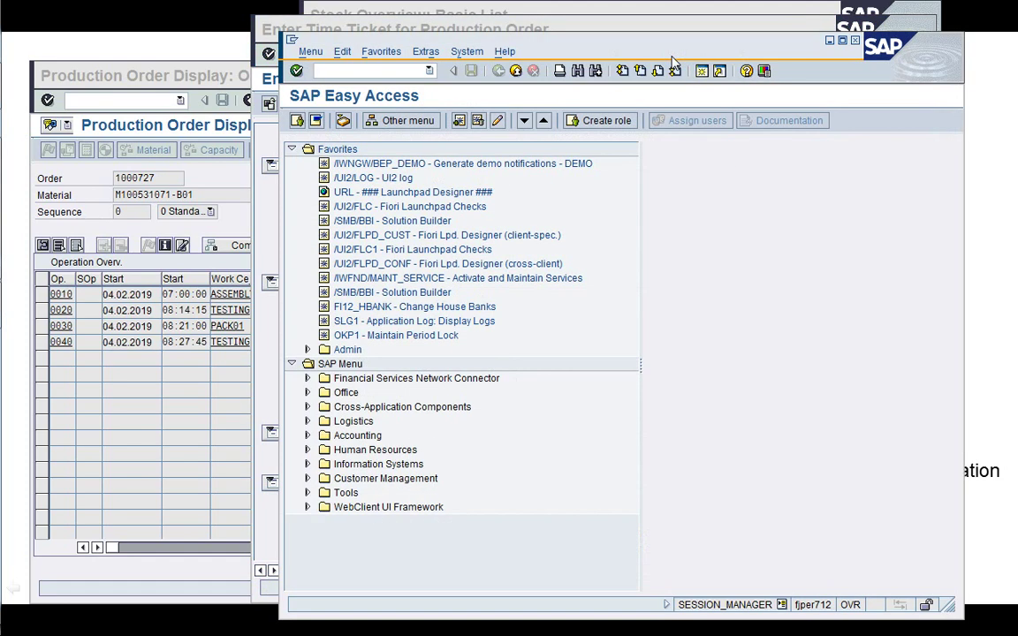
{"action": "type", "text": "/nKOB1"}
{"action": "key", "text": "Return"}
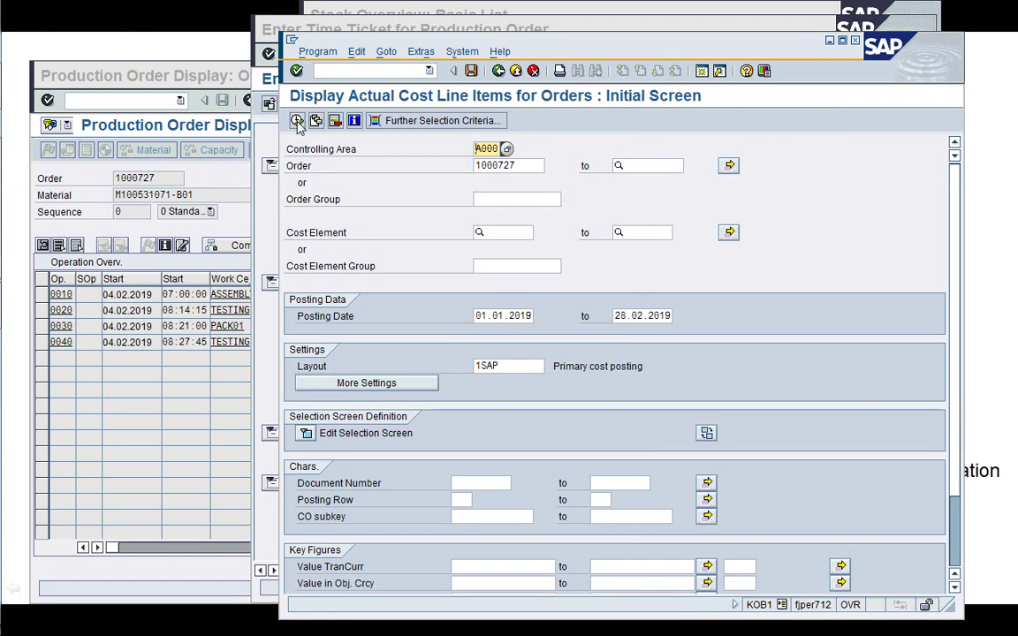
{"action": "key", "text": "F8"}
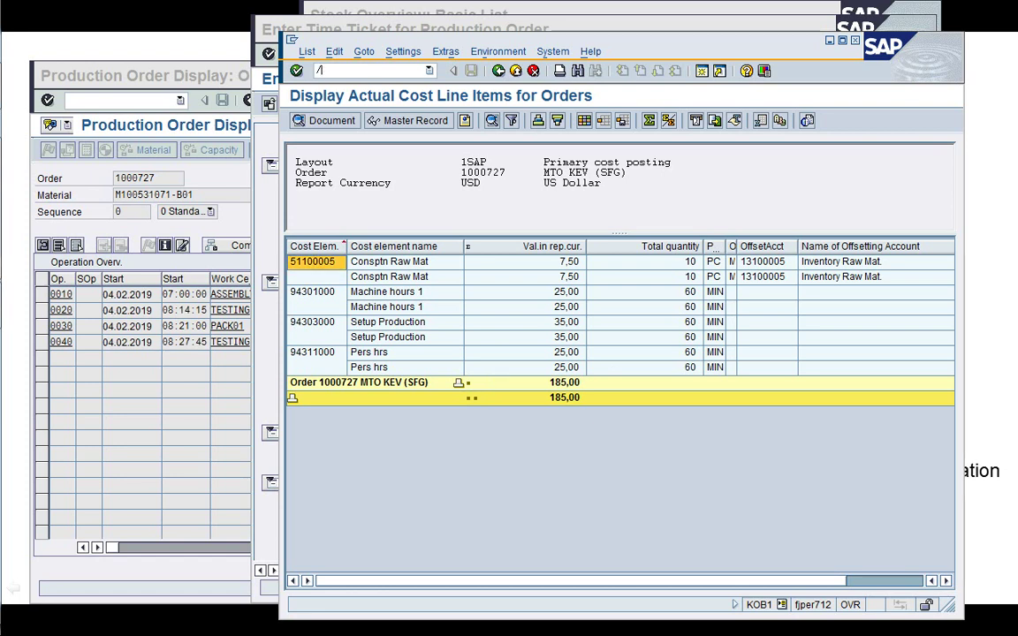
{"action": "key", "text": "Return"}
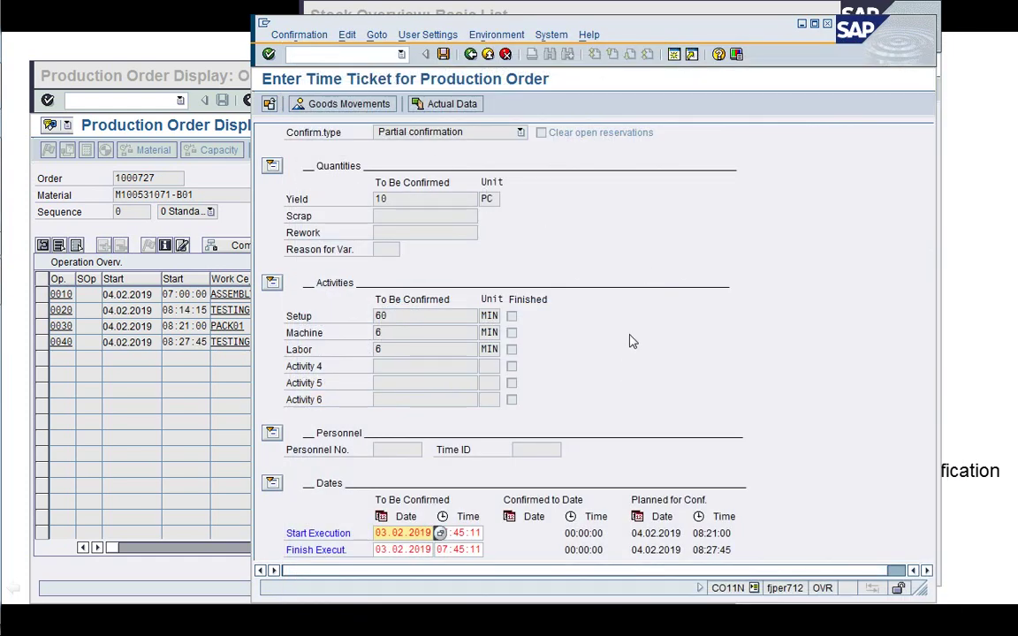
- Accept the proposed dates for operation 0030 and set its machine and labor activities to 60 minutes each
{"action": "key", "text": "Return"}
{"action": "key", "text": "Return"}
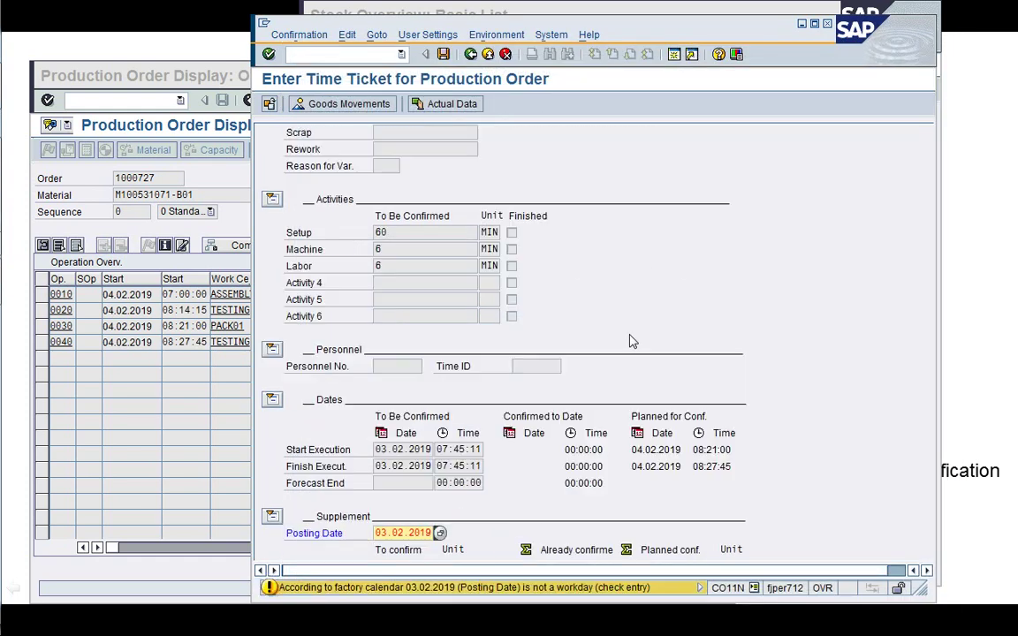
{"action": "key", "text": "Return"}
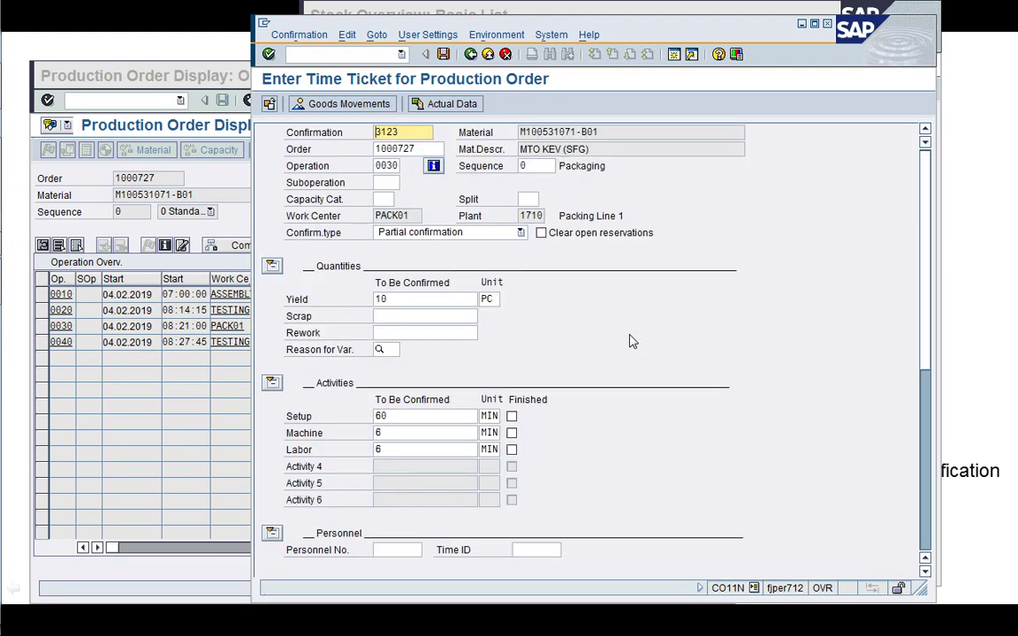
{"action": "left_click", "coordinate": [424, 433]}
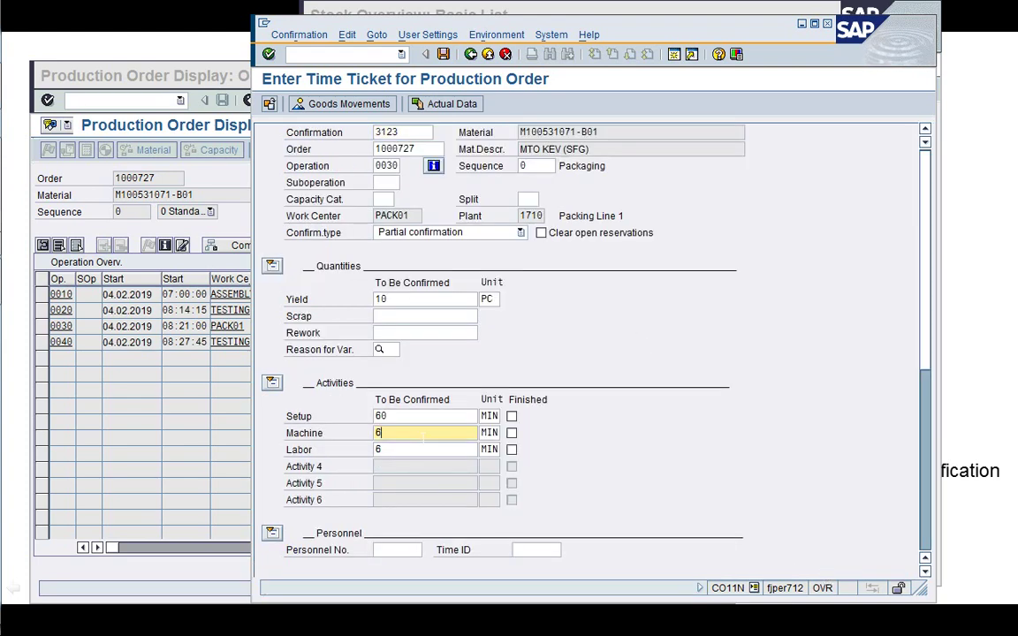
{"action": "left_click", "coordinate": [422, 450]}
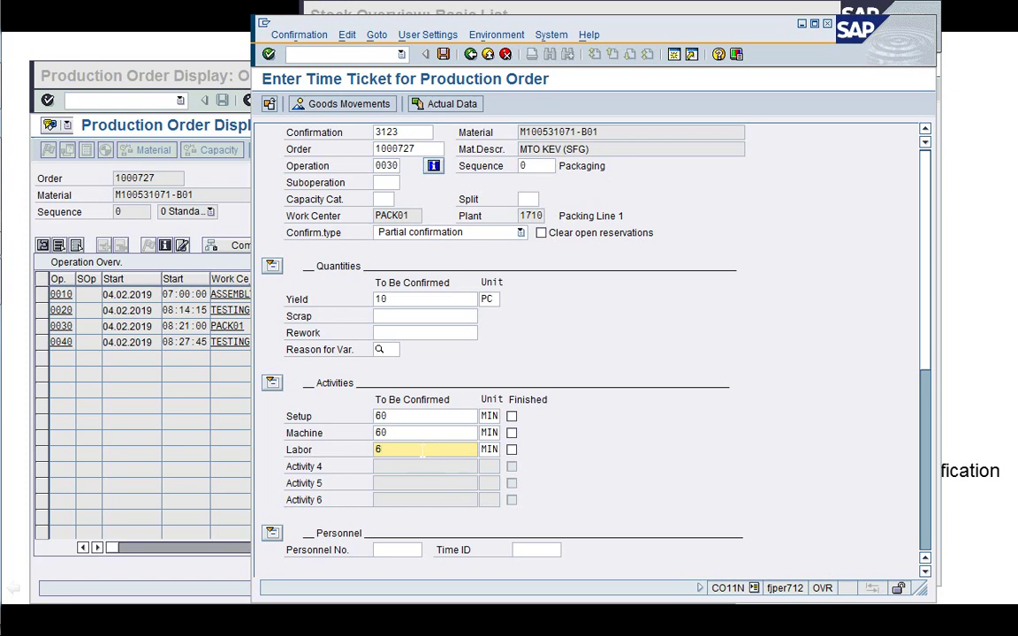
- Set the start, finish, forecast end and posting dates to 25.01.2019, with 07:45:11 as the forecast end time
{"action": "left_click", "coordinate": [923, 533]}
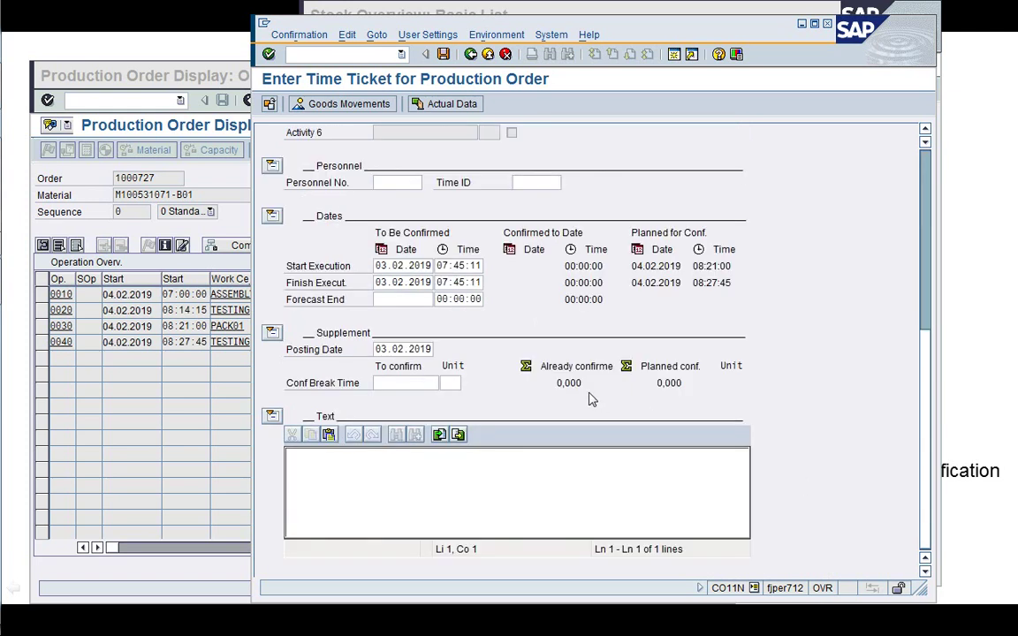
{"action": "left_click", "coordinate": [430, 266]}
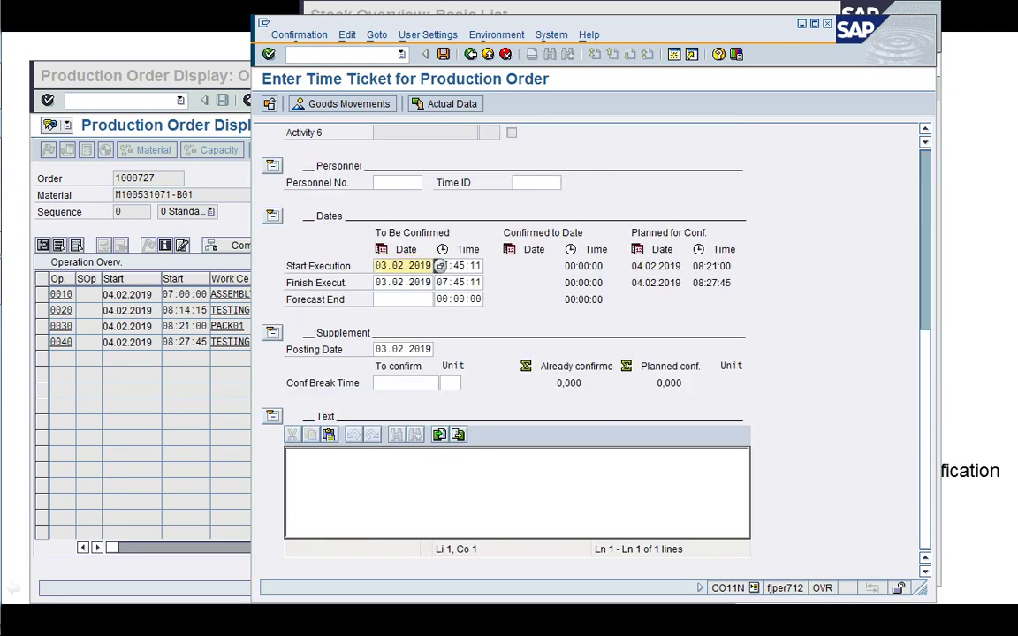
{"action": "left_click", "coordinate": [433, 298]}
{"action": "type", "text": "25.01.2019"}
{"action": "left_click", "coordinate": [439, 282]}
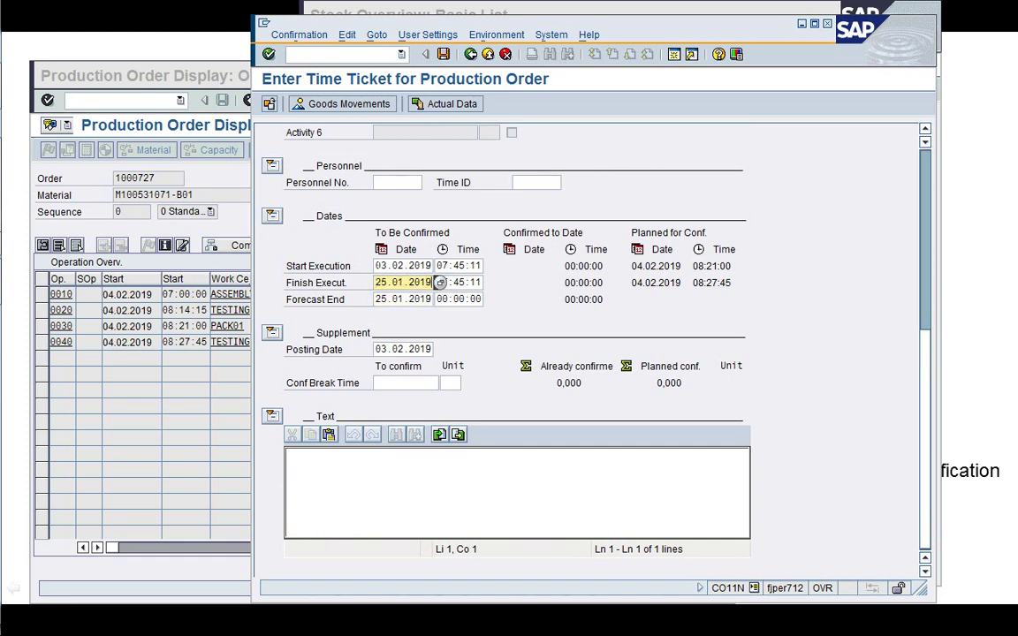
{"action": "left_click", "coordinate": [439, 265]}
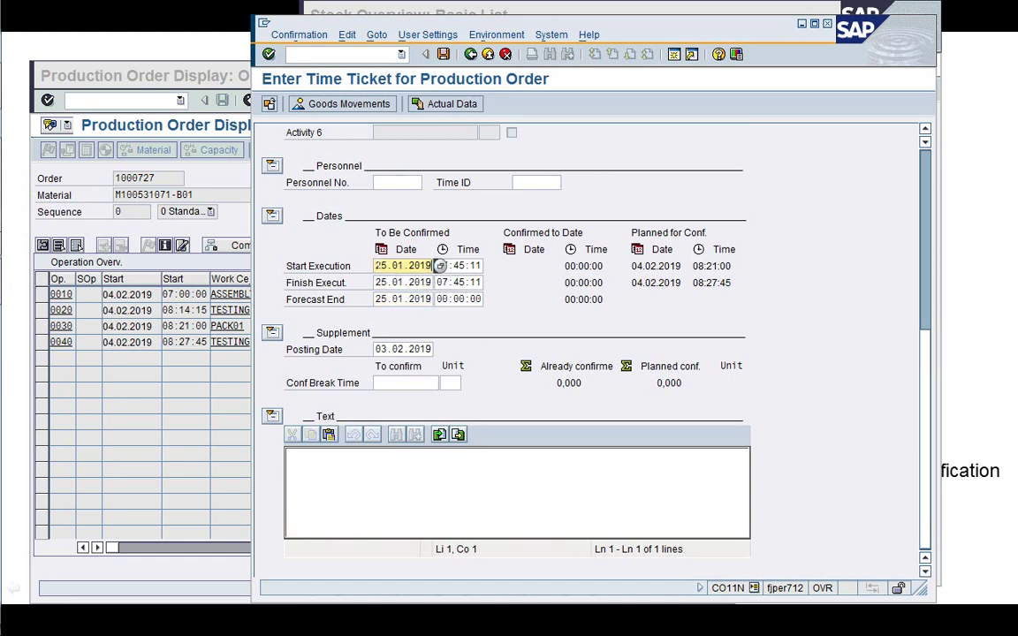
{"action": "left_click", "coordinate": [439, 349]}
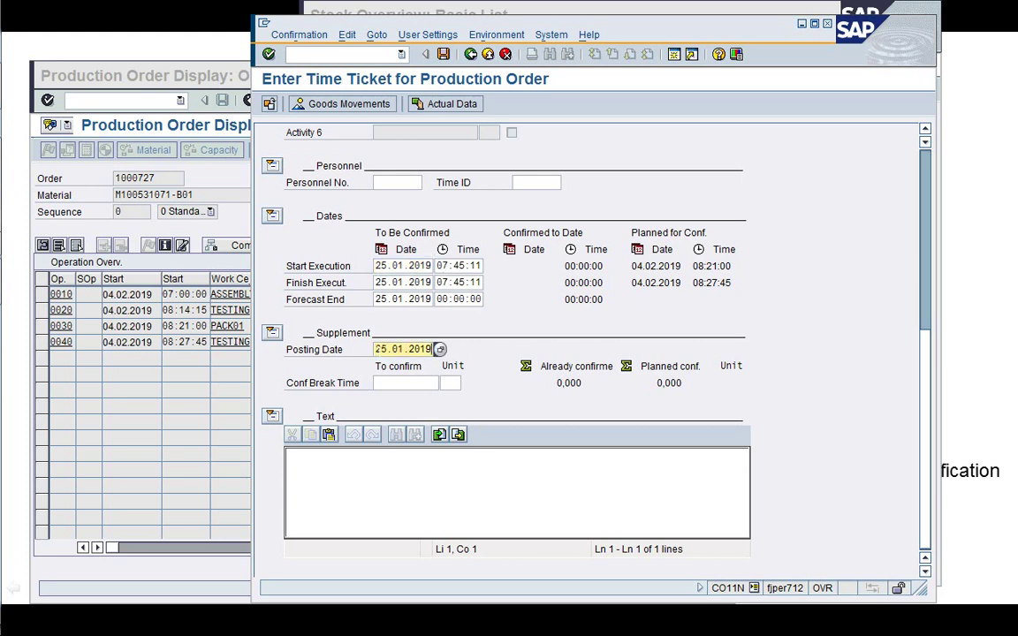
{"action": "left_click", "coordinate": [437, 299]}
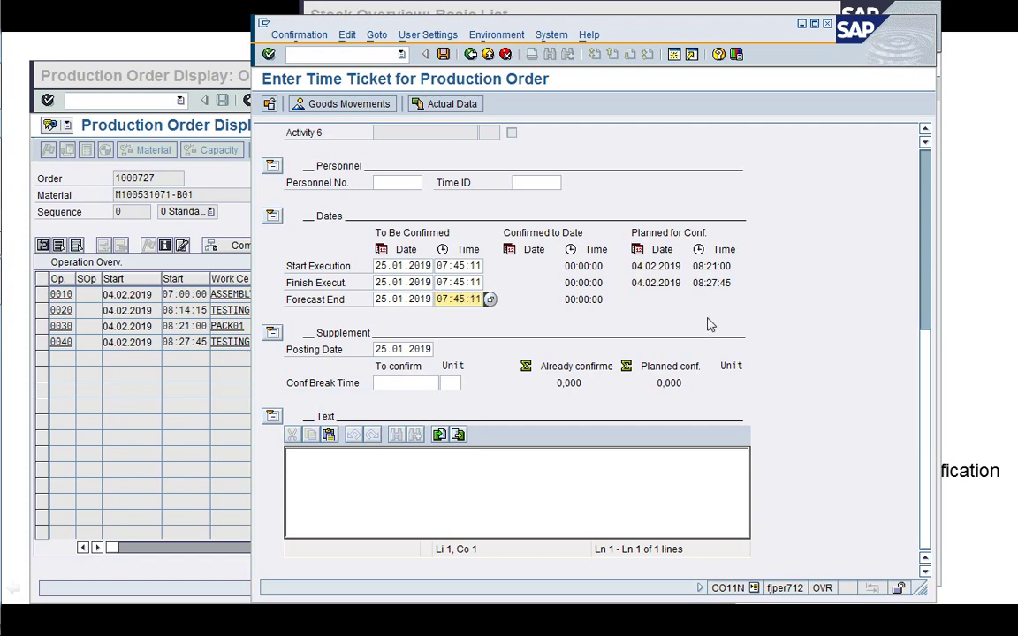
- Validate the operation 0030 time ticket, accept the date warnings and save the partial confirmation
{"action": "scroll", "coordinate": [928, 184], "scroll_direction": "up", "scroll_amount": 5}
{"action": "key", "text": "Return"}
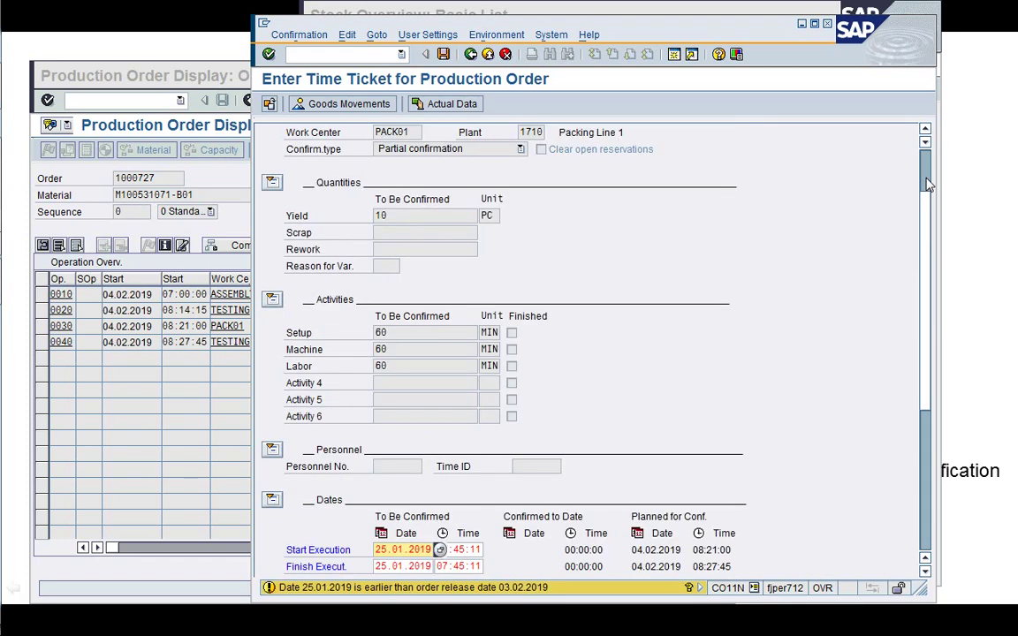
{"action": "key", "text": "Return"}
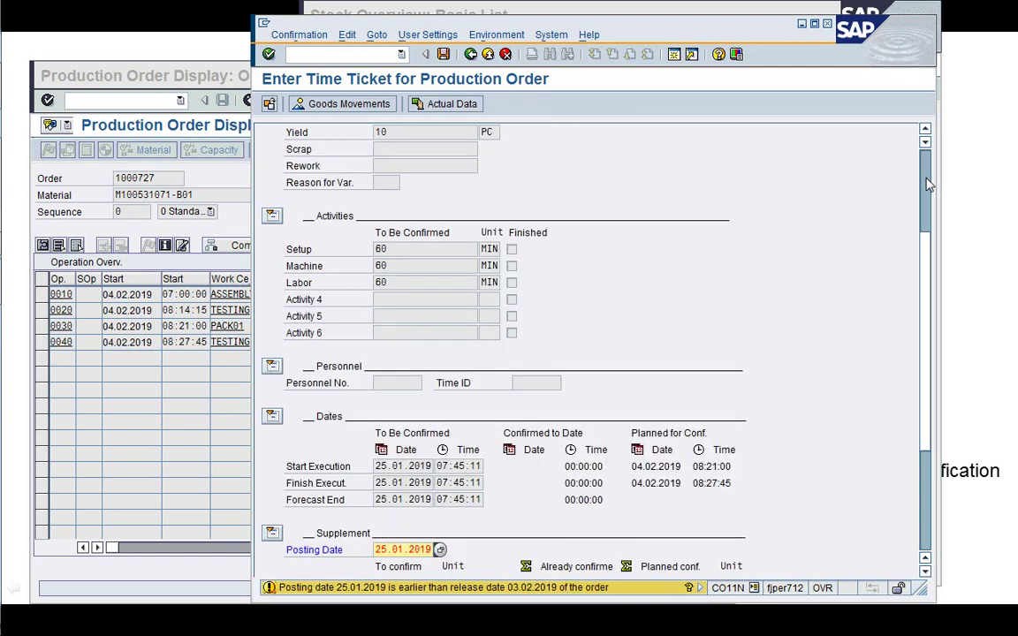
{"action": "key", "text": "Return"}
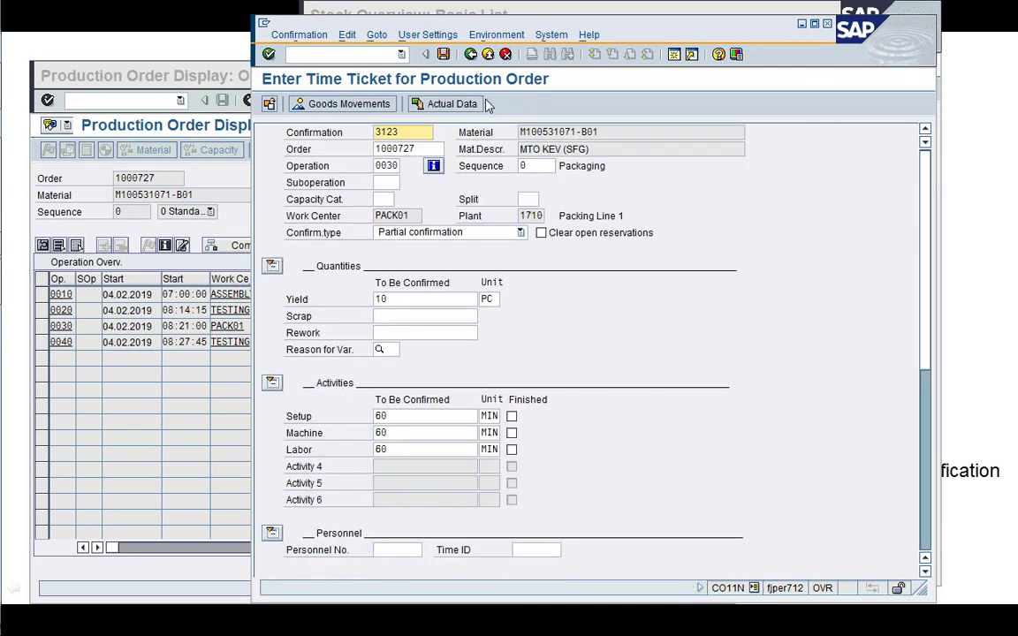
{"action": "left_click", "coordinate": [444, 55]}
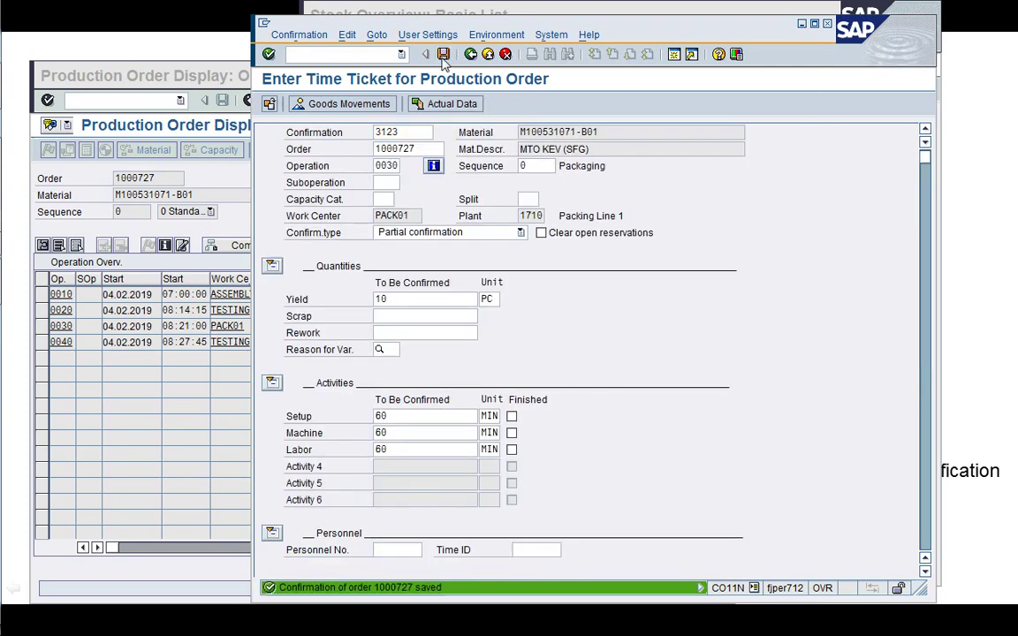
- Reload the production order in the CO03 session and check the system statuses of operations 0030 and 0040 in the operation overview
{"action": "left_click", "coordinate": [131, 214]}
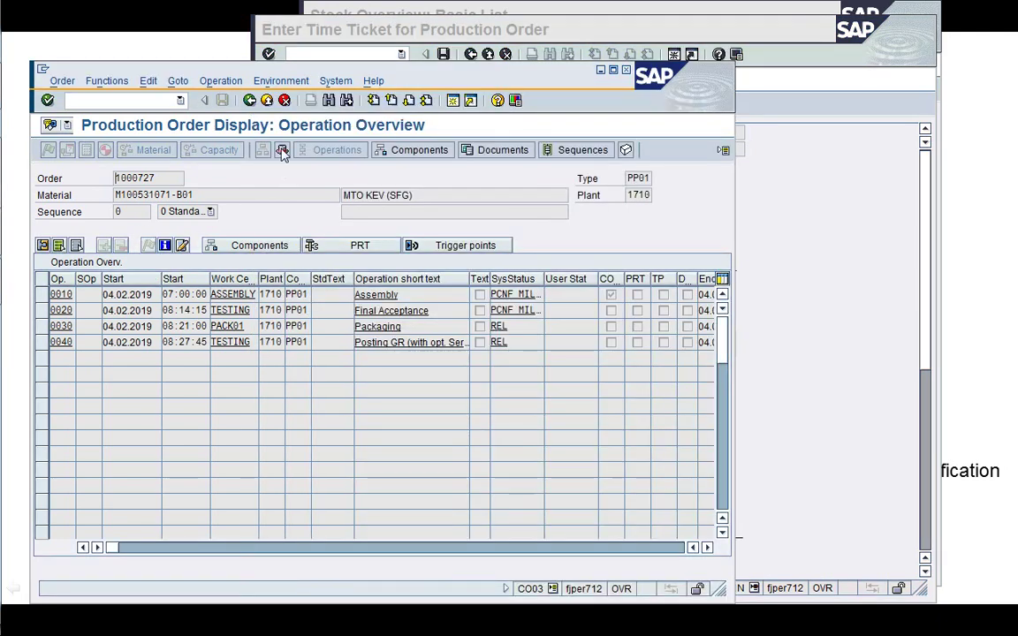
{"action": "left_click", "coordinate": [250, 100]}
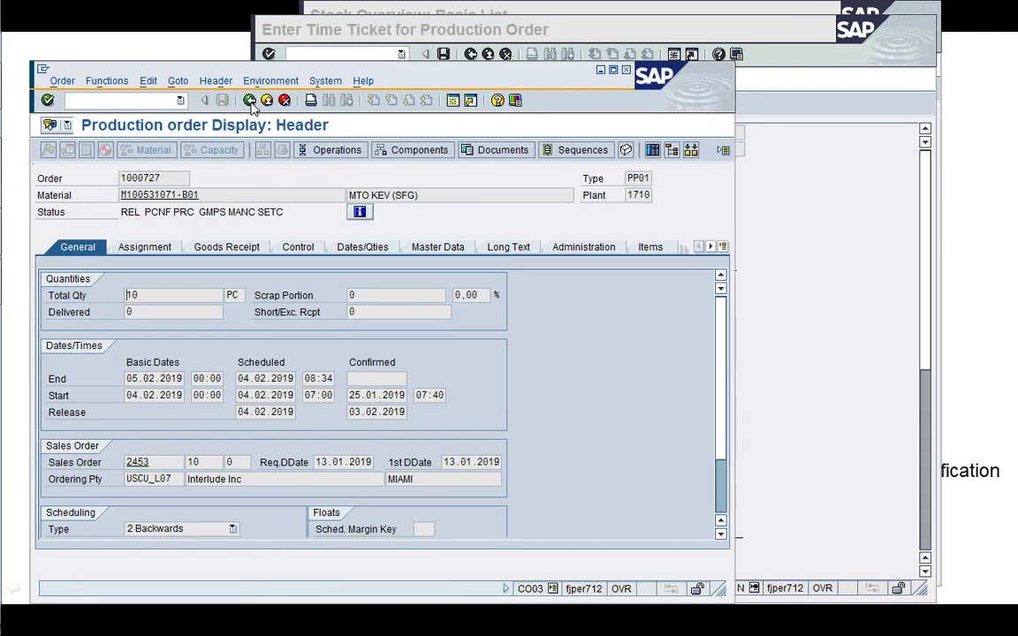
{"action": "left_click", "coordinate": [250, 100]}
{"action": "key", "text": "Return"}
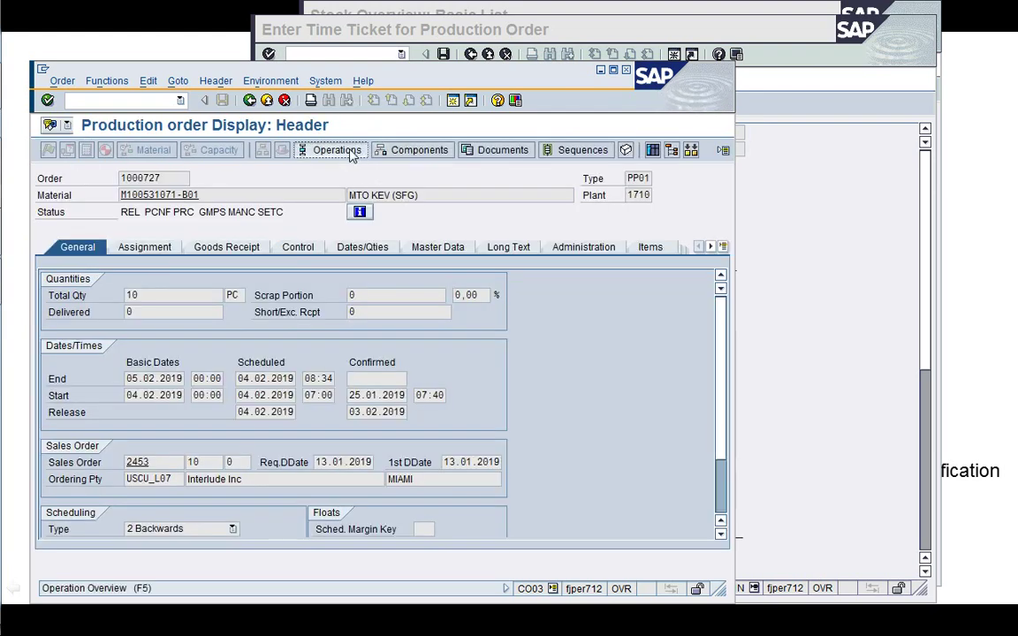
{"action": "left_click", "coordinate": [331, 151]}
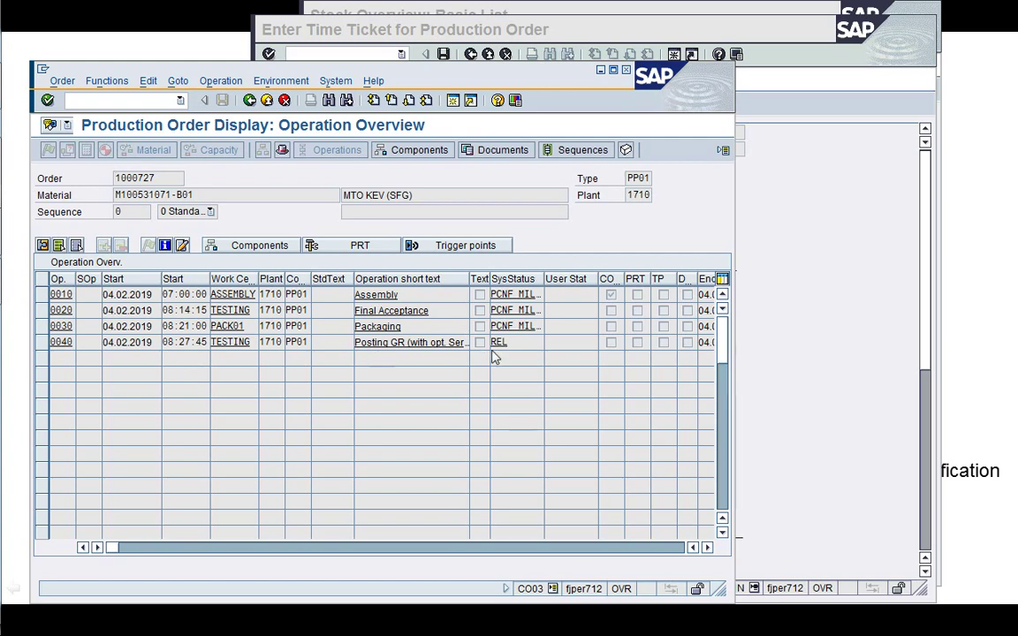
{"action": "left_click", "coordinate": [740, 335]}
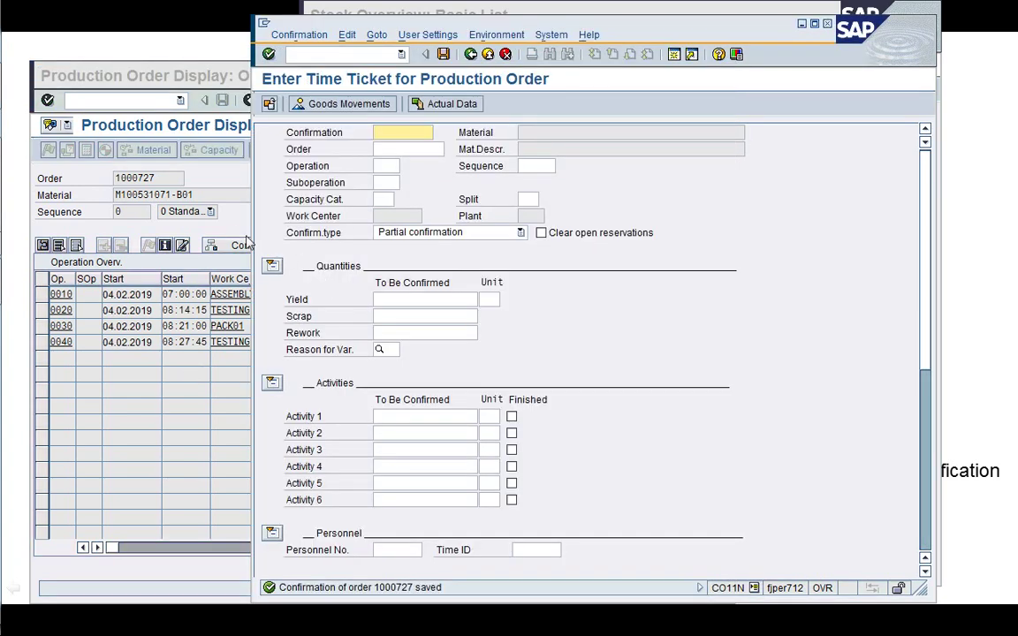
{"action": "left_click", "coordinate": [227, 221]}
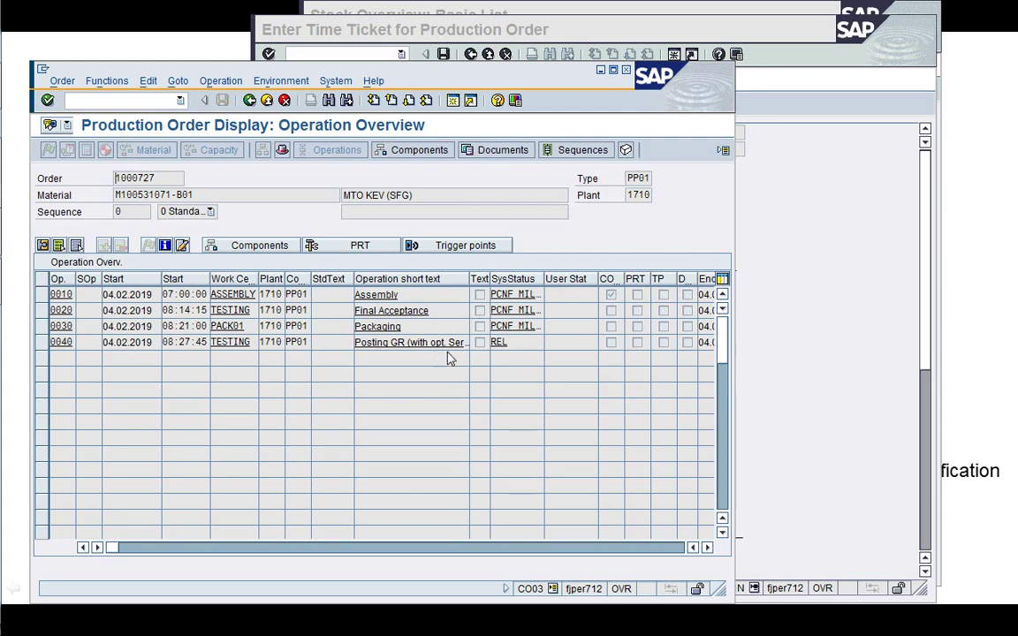
- Return to the CO11N time ticket and enter the same production order for the next confirmation
{"action": "left_click", "coordinate": [838, 408]}
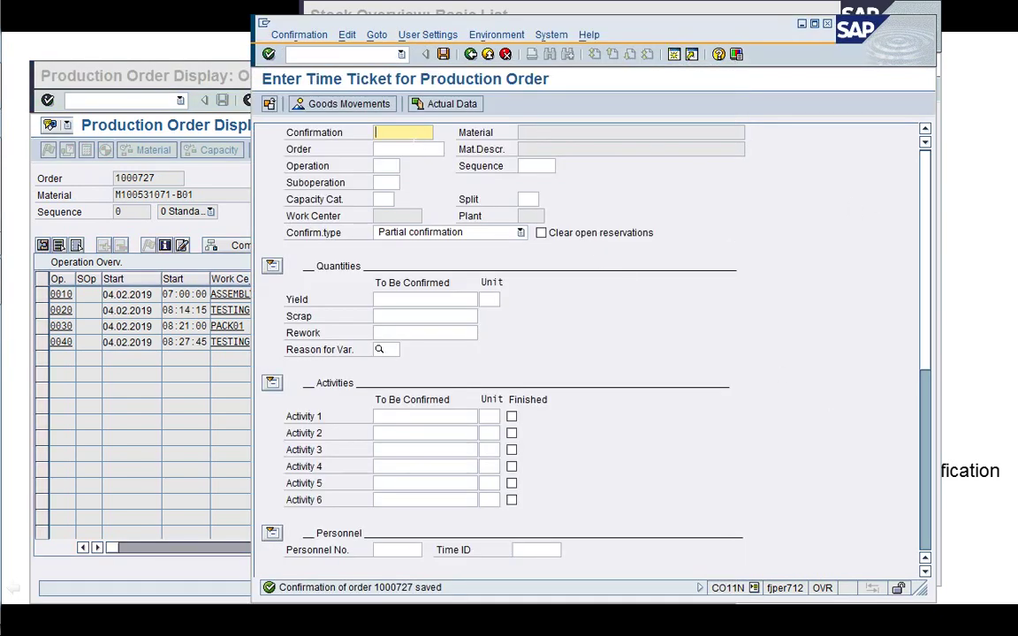
{"action": "left_click", "coordinate": [411, 148]}
{"action": "key", "text": "Down"}
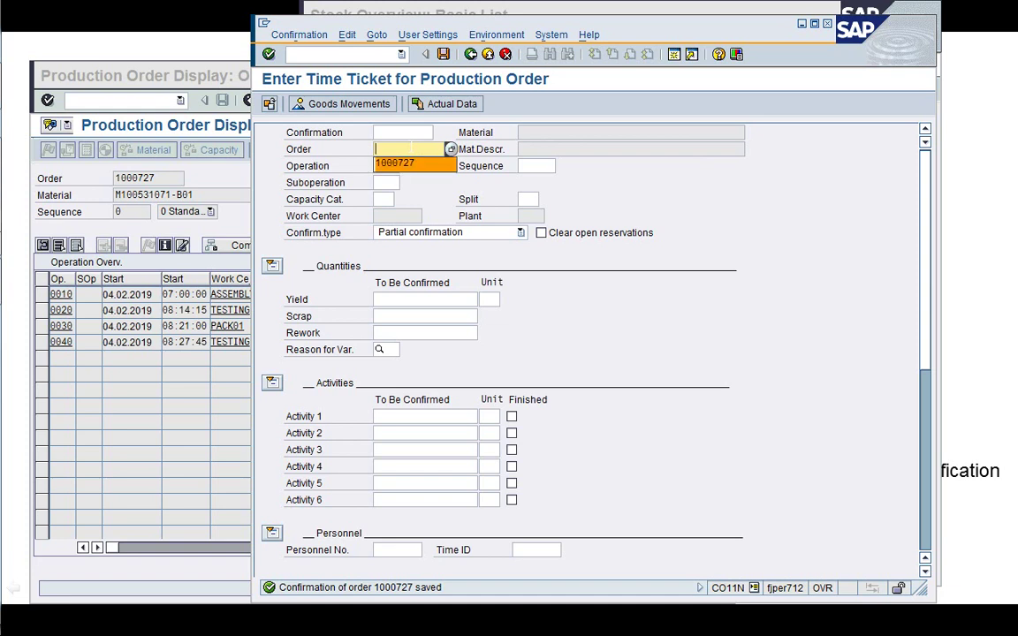
- Enter the production order number and operation 0040 in the time ticket and load the proposed actual data
{"action": "key", "text": "Return"}
{"action": "key", "text": "Tab"}
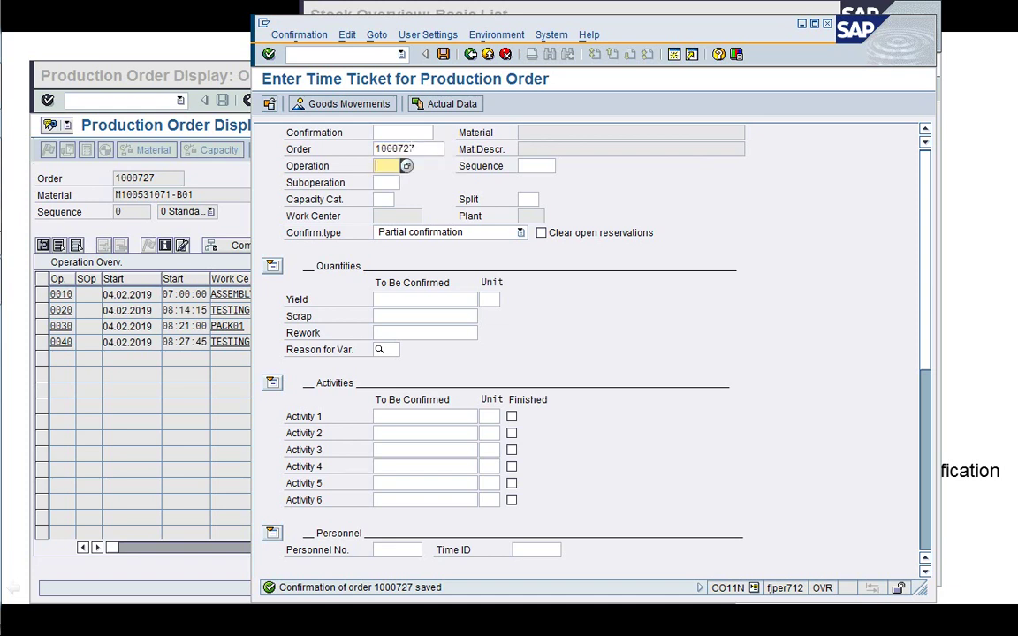
{"action": "type", "text": "0040"}
{"action": "key", "text": "Return"}
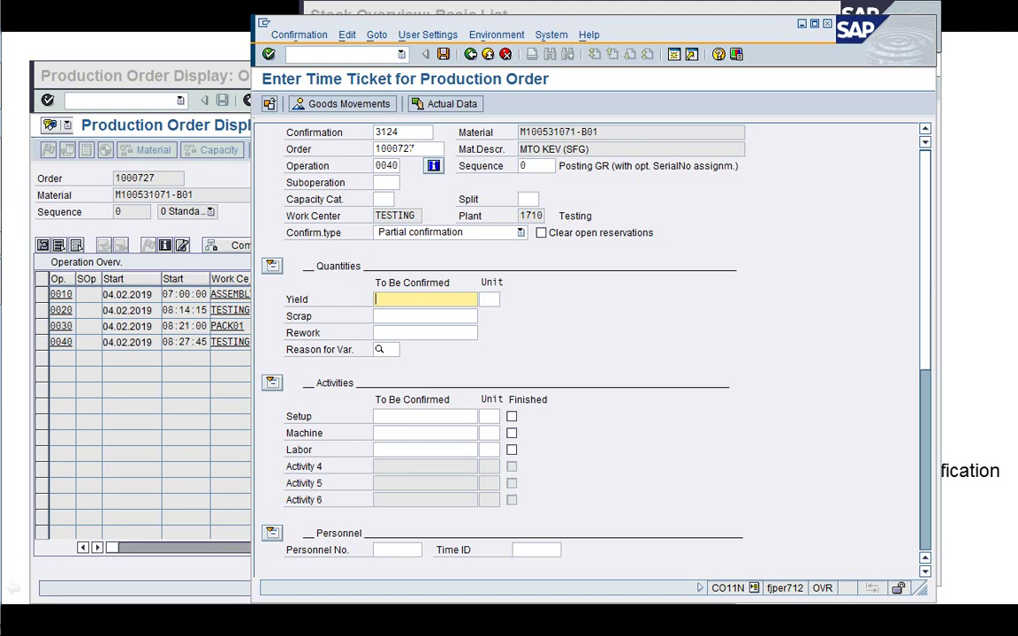
{"action": "left_click", "coordinate": [416, 106]}
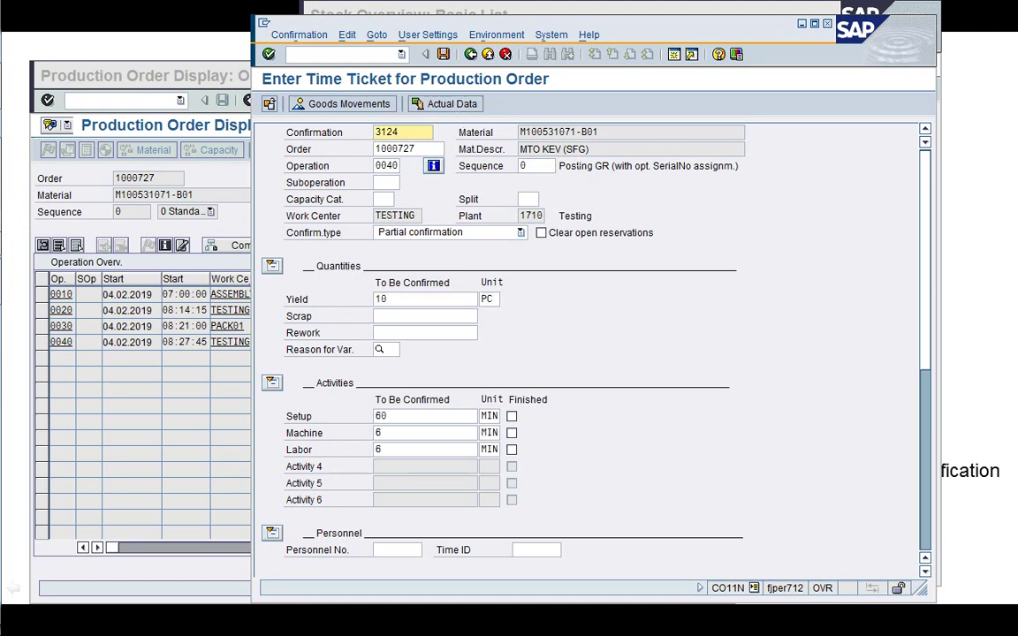
- Set the Machine and Labor activities to be confirmed to 60 MIN each
{"action": "left_click", "coordinate": [404, 430]}
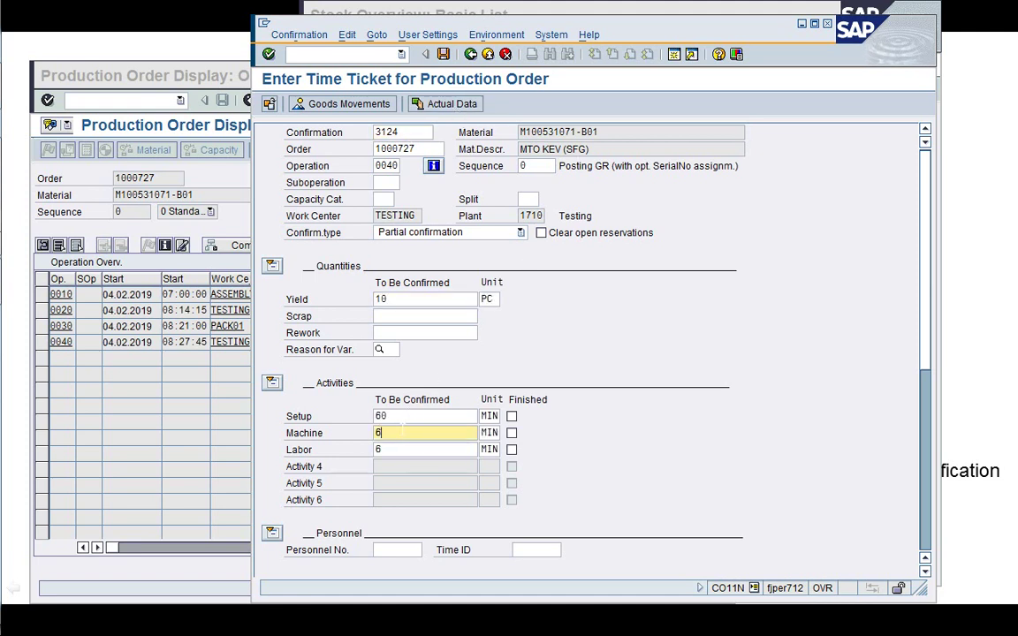
{"action": "type", "text": "0"}
{"action": "left_click", "coordinate": [404, 454]}
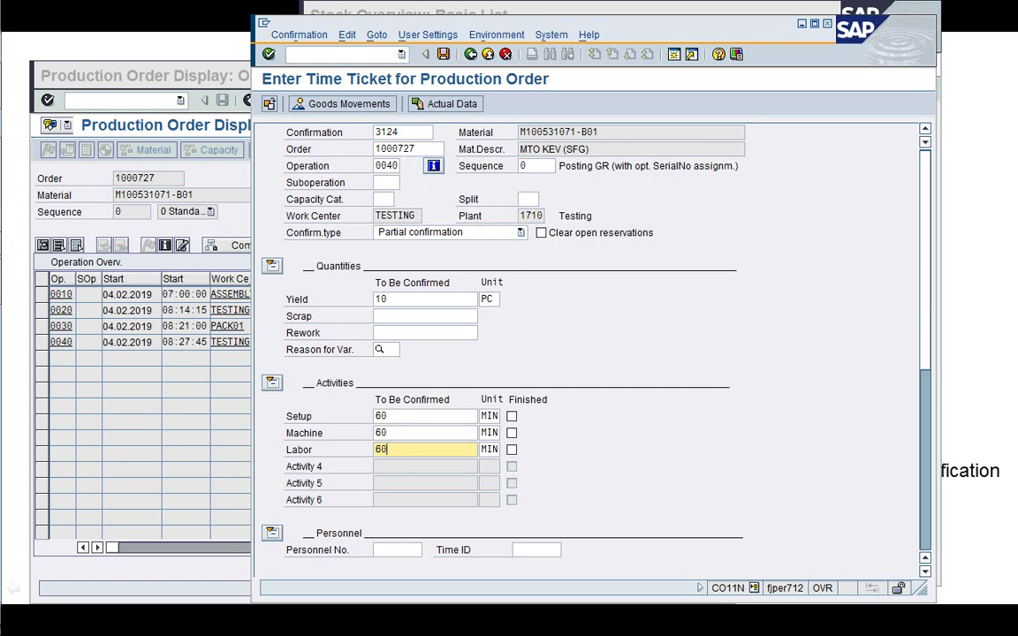
- Set the forecast end date of the confirmation to 25.01.2019
{"action": "scroll", "coordinate": [930, 380], "scroll_direction": "down", "scroll_amount": 5}
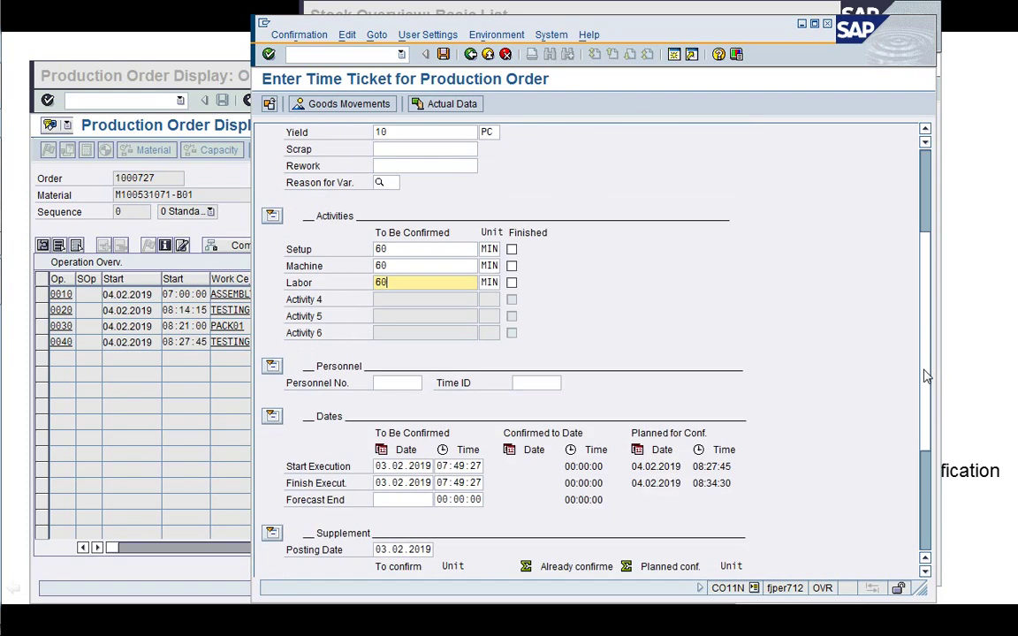
{"action": "scroll", "coordinate": [930, 427], "scroll_direction": "down", "scroll_amount": 1}
{"action": "left_click", "coordinate": [415, 382]}
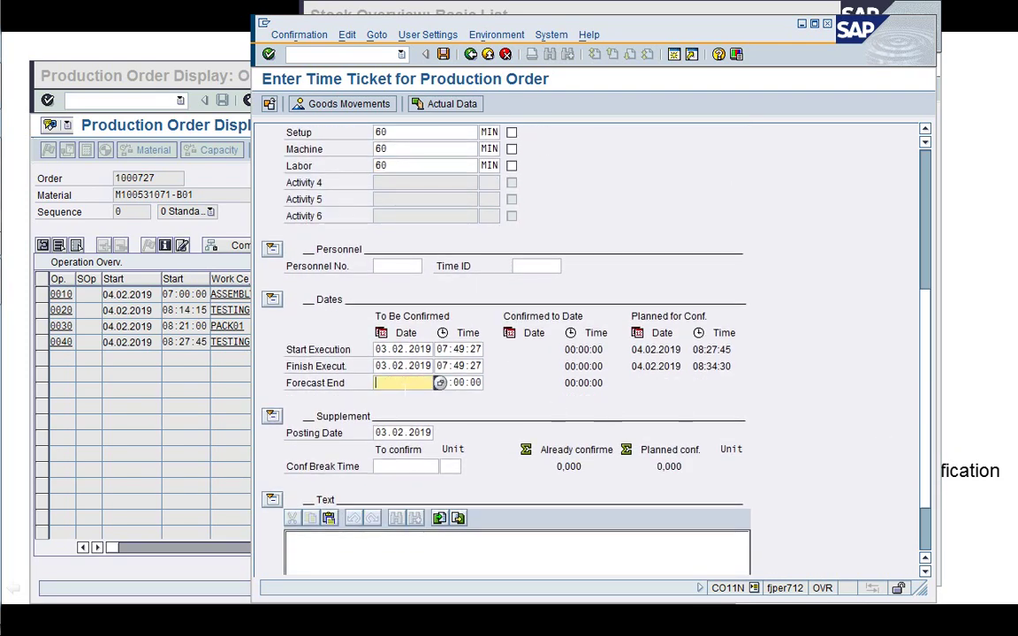
{"action": "key", "text": "Down"}
{"action": "key", "text": "Return"}
- Change the finish execution and start execution dates to 25.01.2019
{"action": "key", "text": "Up"}
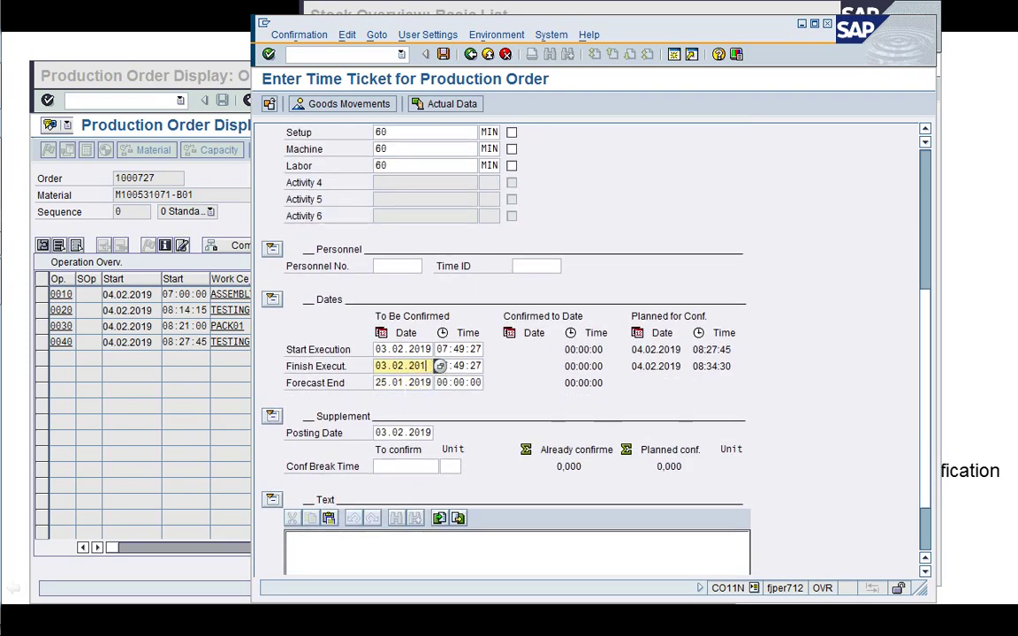
{"action": "key", "text": "BackSpace"}
{"action": "key", "text": "BackSpace"}
{"action": "key", "text": "BackSpace"}
{"action": "key", "text": "BackSpace"}
{"action": "key", "text": "BackSpace"}
{"action": "key", "text": "BackSpace"}
{"action": "key", "text": "BackSpace"}
{"action": "key", "text": "BackSpace"}
{"action": "key", "text": "BackSpace"}
{"action": "key", "text": "BackSpace"}
{"action": "key", "text": "Down"}
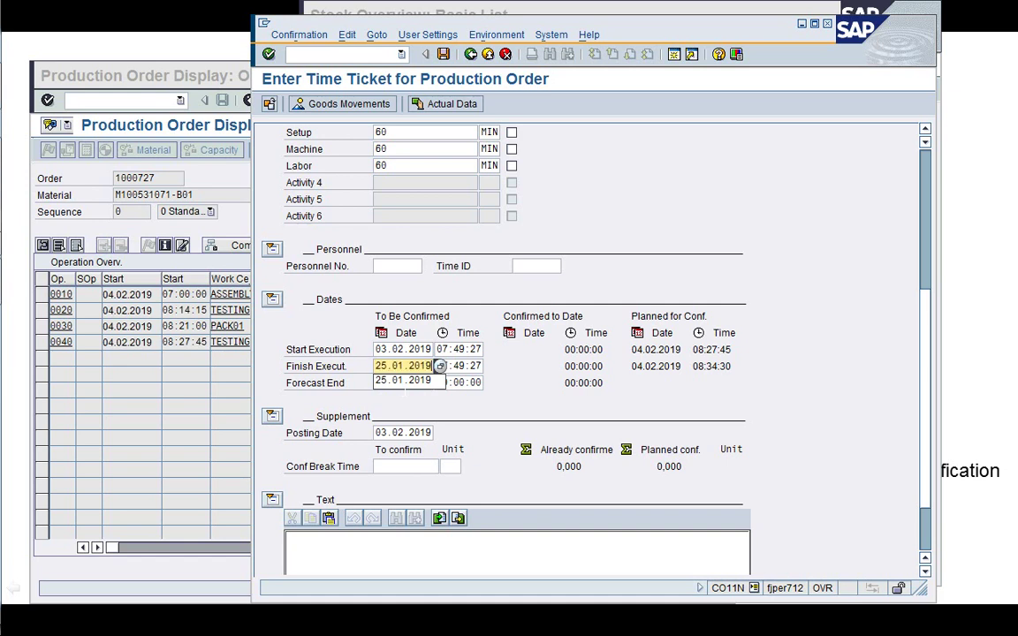
{"action": "key", "text": "Return"}
{"action": "key", "text": "Up"}
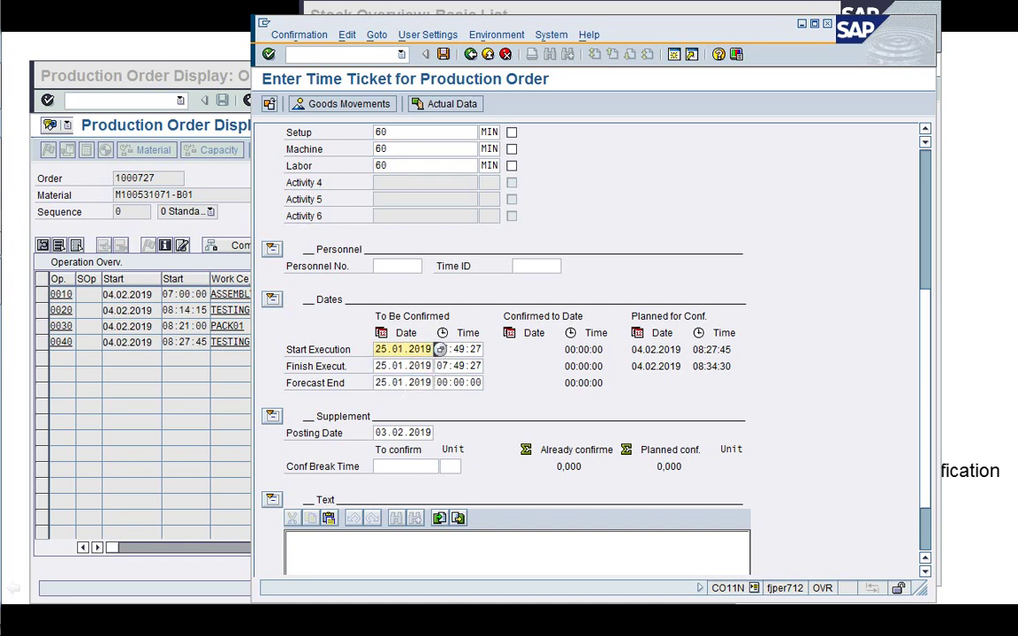
- Set the forecast end time to 07:49:27
{"action": "key", "text": "Tab"}
{"action": "key", "text": "Down"}
{"action": "key", "text": "Down"}
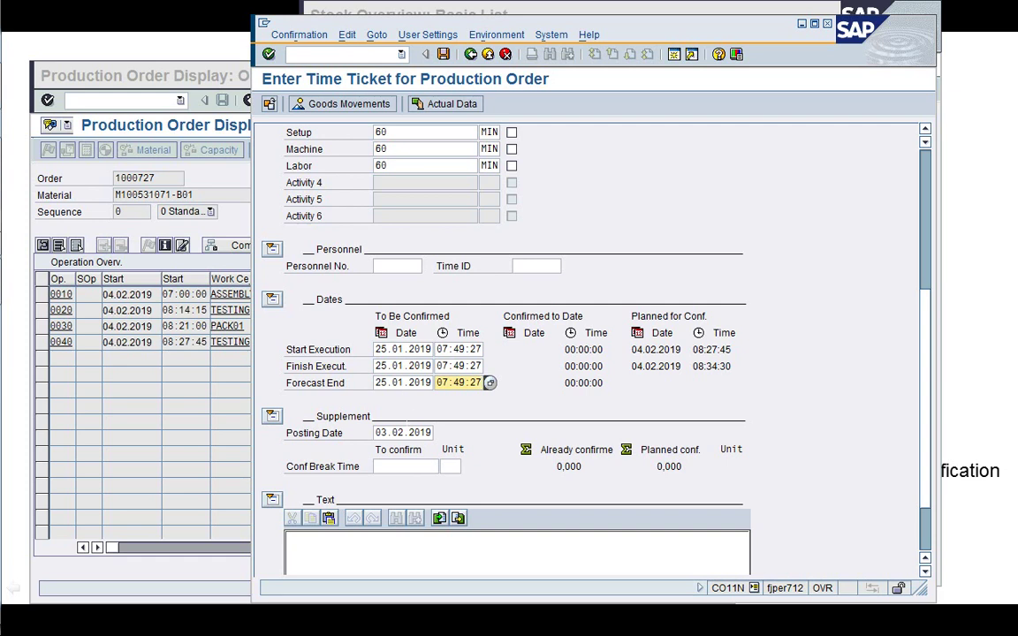
- Set the posting date to 25.01.2019 and accept the entry despite the date warning
{"action": "left_click", "coordinate": [387, 433]}
{"action": "type", "text": "25.01.2019"}
{"action": "key", "text": "Return"}
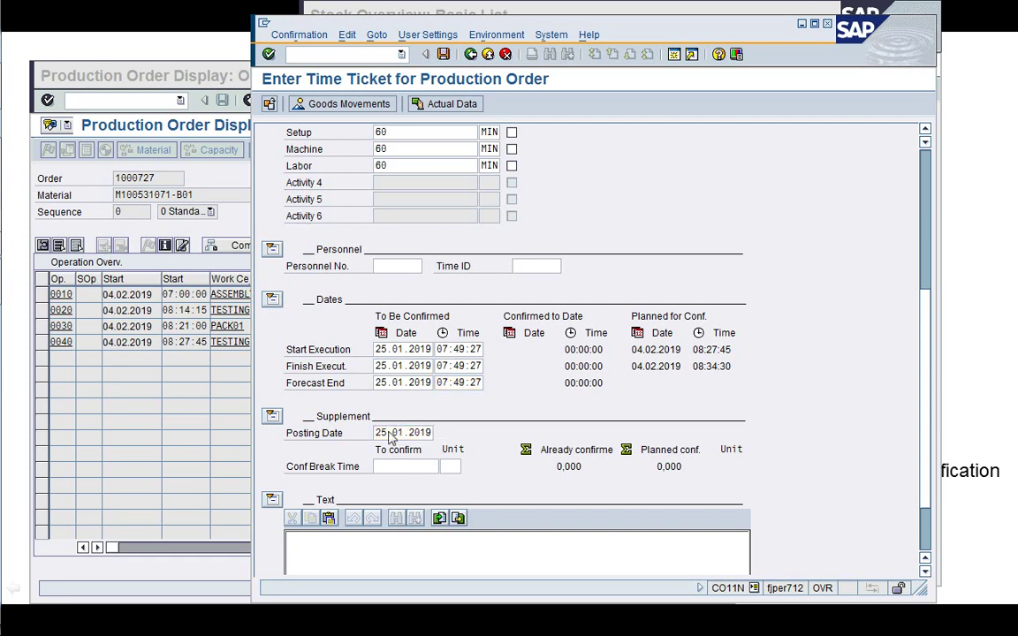
{"action": "key", "text": "Return"}
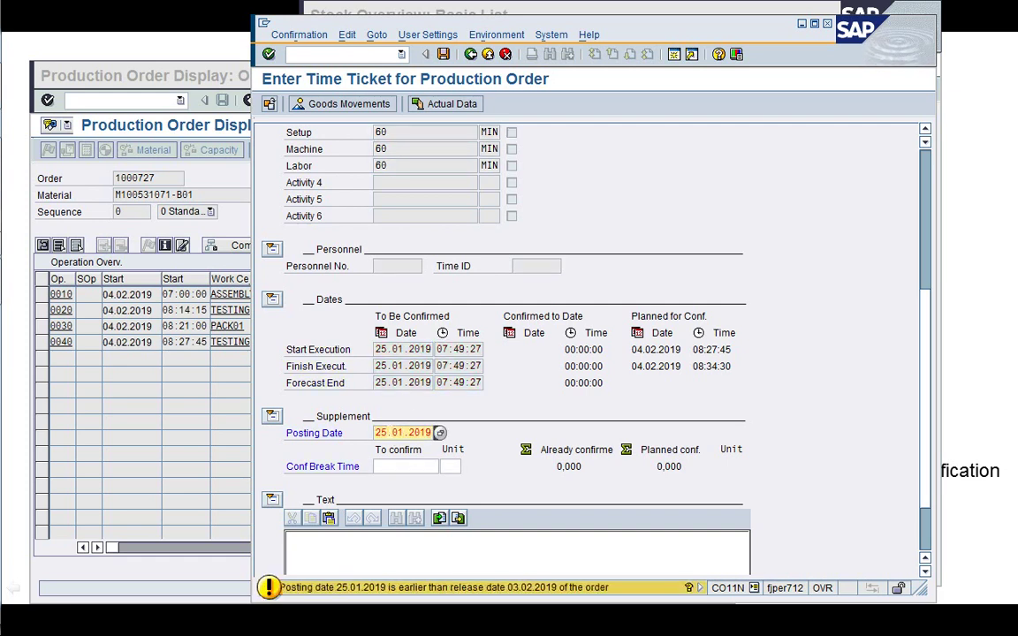
{"action": "key", "text": "Return"}
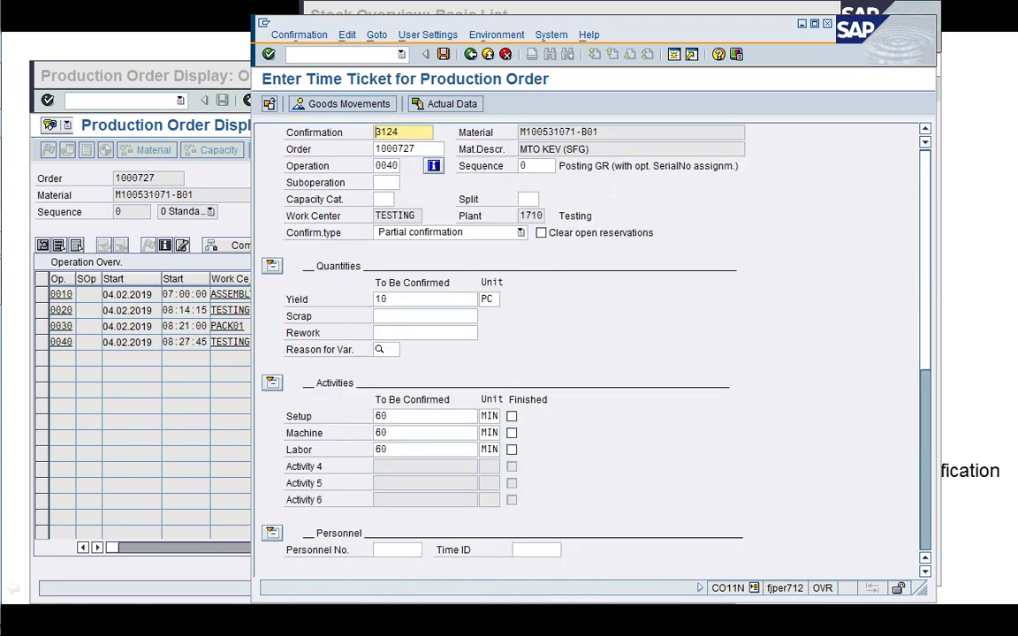
- Check the goods movements of the operation 0040 confirmation and save the time ticket
{"action": "left_click", "coordinate": [337, 105]}
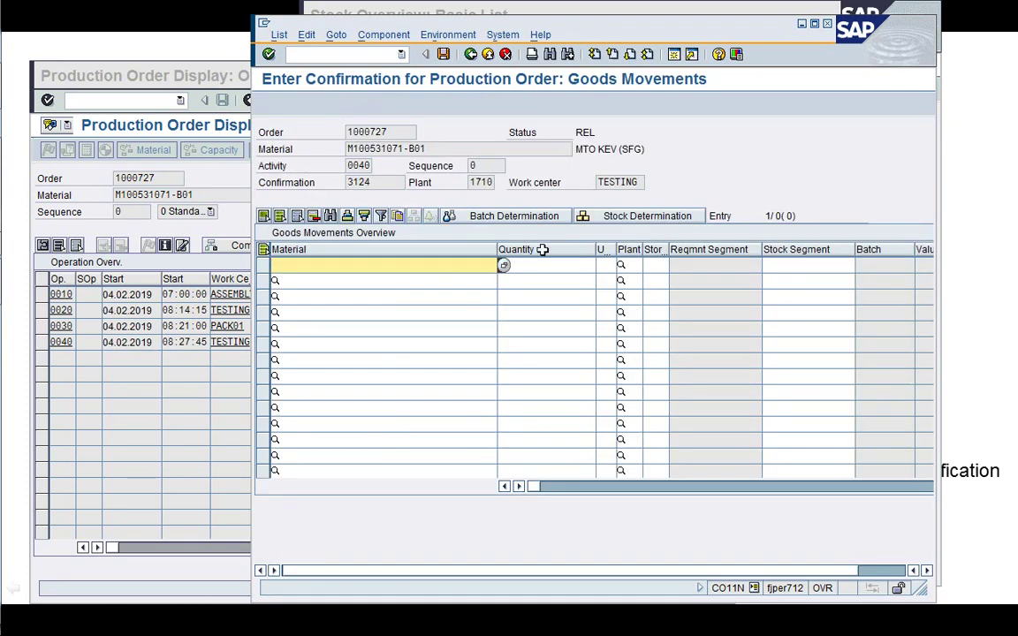
{"action": "left_click", "coordinate": [471, 54]}
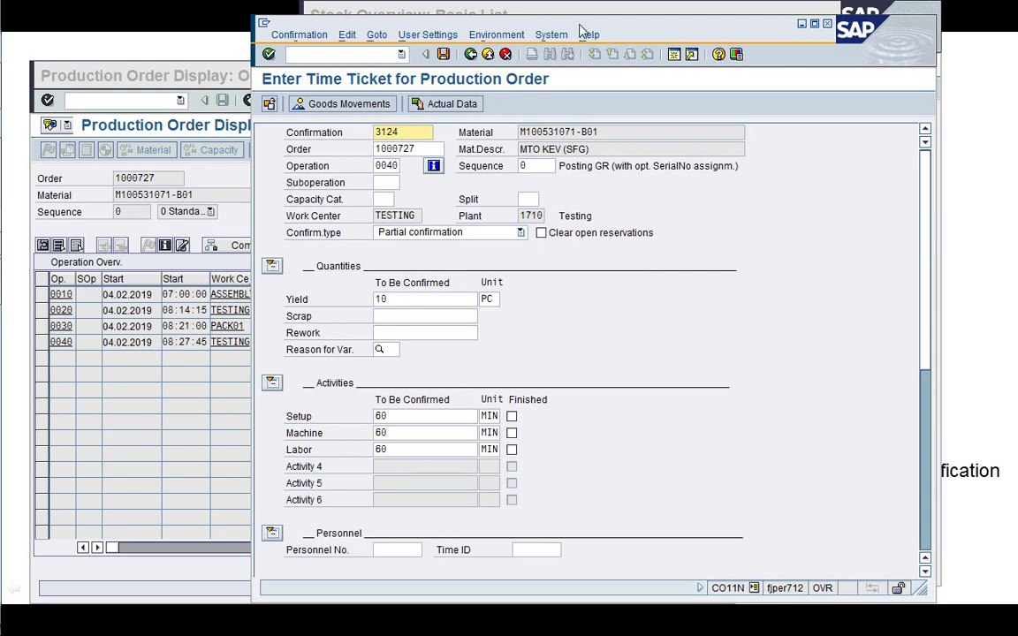
{"action": "left_click_drag", "start_coordinate": [581, 31], "coordinate": [571, 22]}
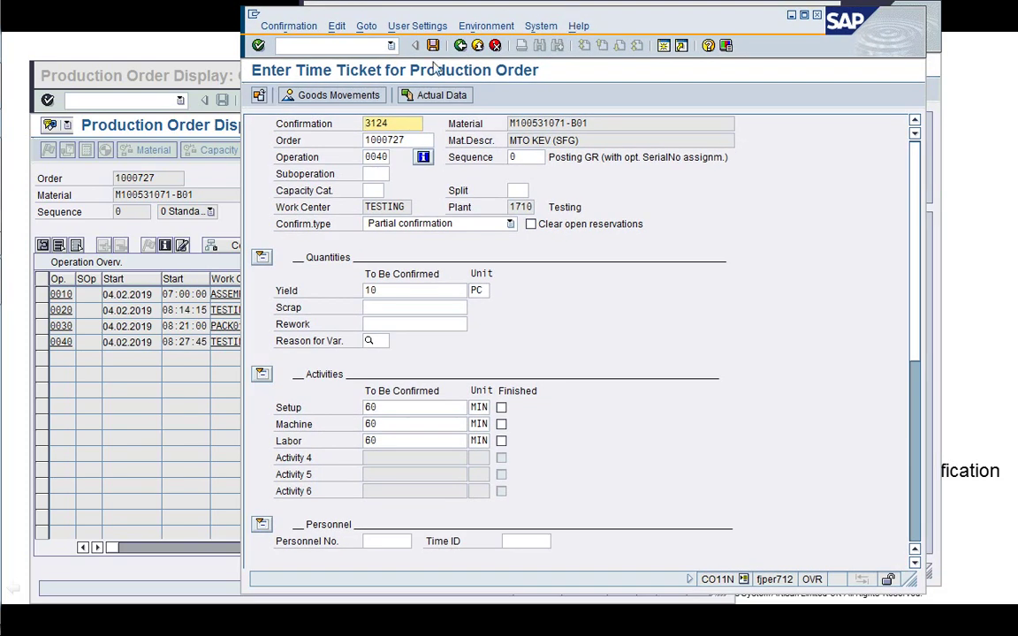
{"action": "left_click", "coordinate": [432, 45]}
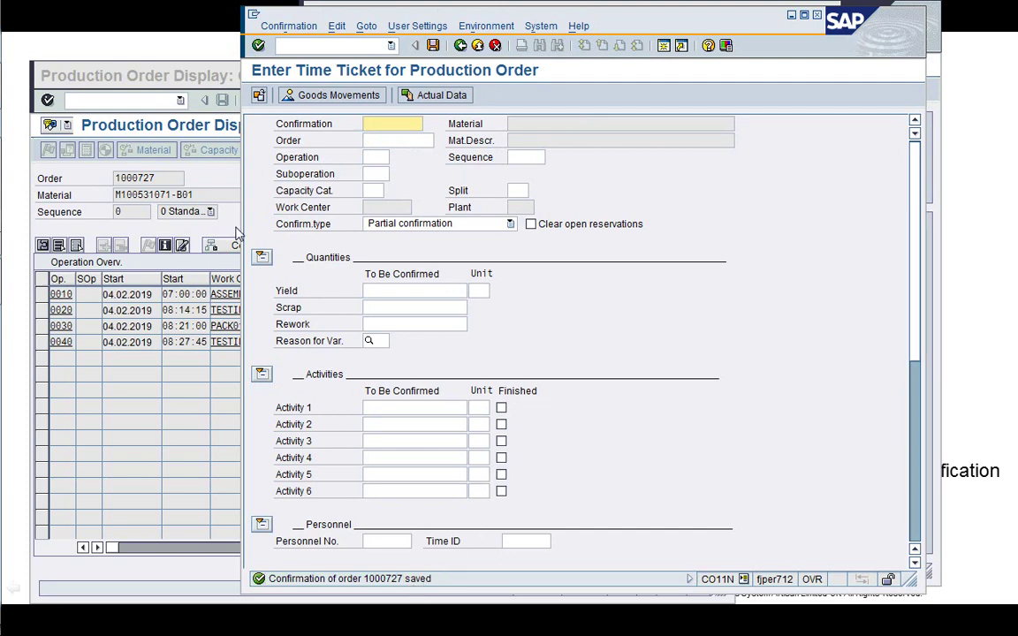
- Reload the production order display and examine the header status and the operations' system status
{"action": "left_click", "coordinate": [209, 200]}
{"action": "left_click", "coordinate": [248, 101]}
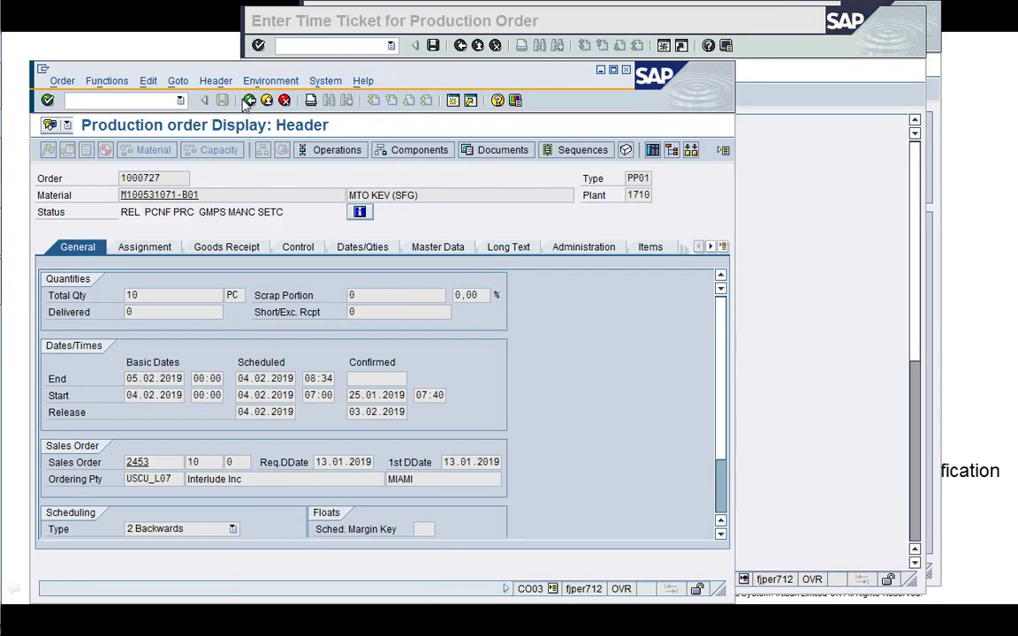
{"action": "left_click", "coordinate": [248, 100]}
{"action": "key", "text": "Return"}
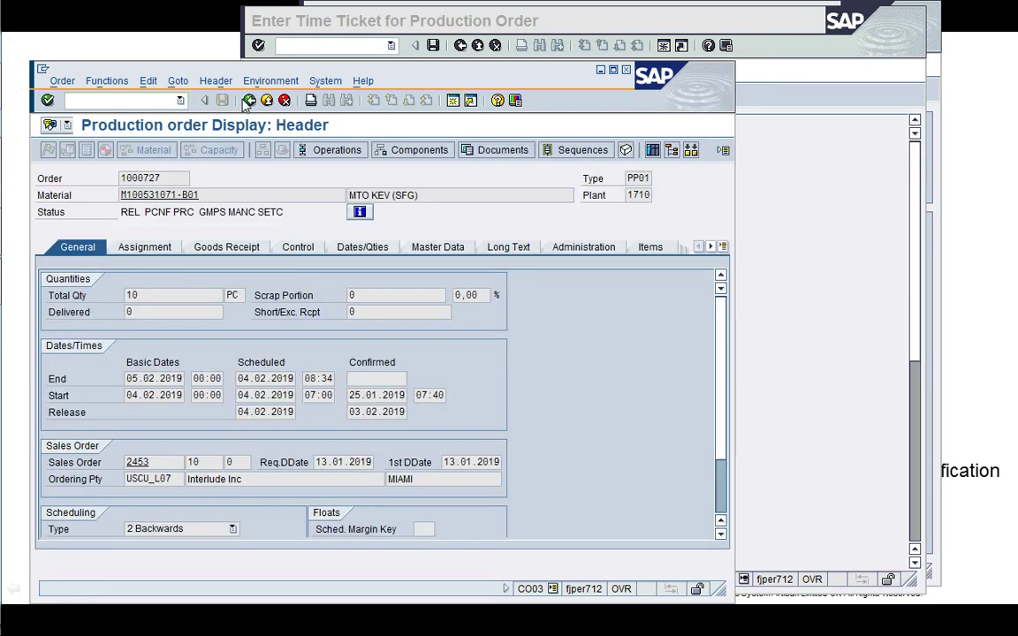
{"action": "left_click", "coordinate": [338, 150]}
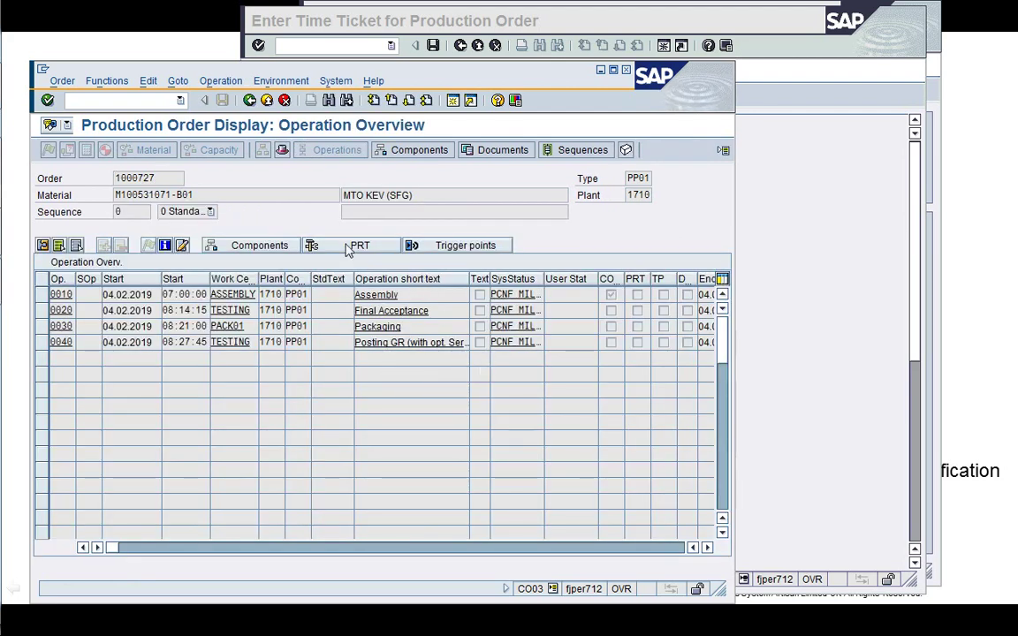
{"action": "left_click", "coordinate": [251, 101]}
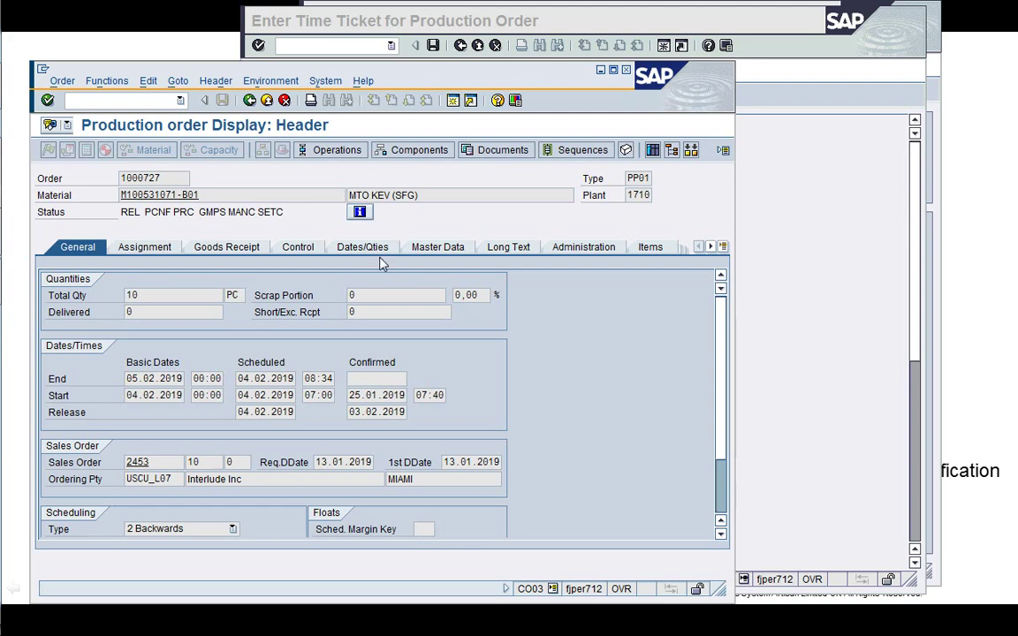
{"action": "left_click", "coordinate": [250, 101]}
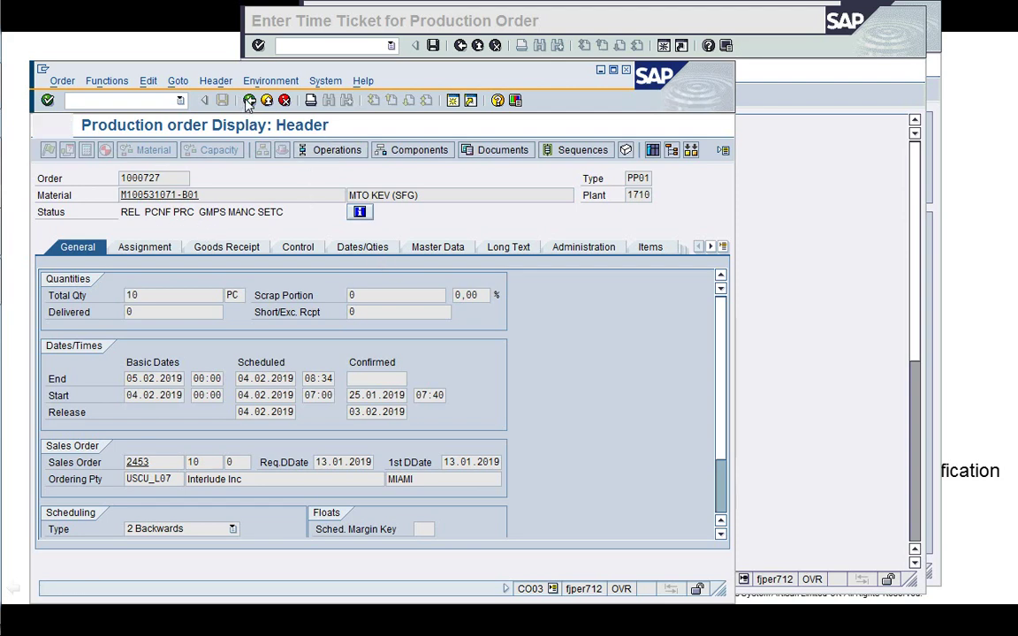
- Start transaction KOB1 in a new session, run the actual cost line item report for the production order, and enlarge its window
{"action": "left_click", "coordinate": [821, 311]}
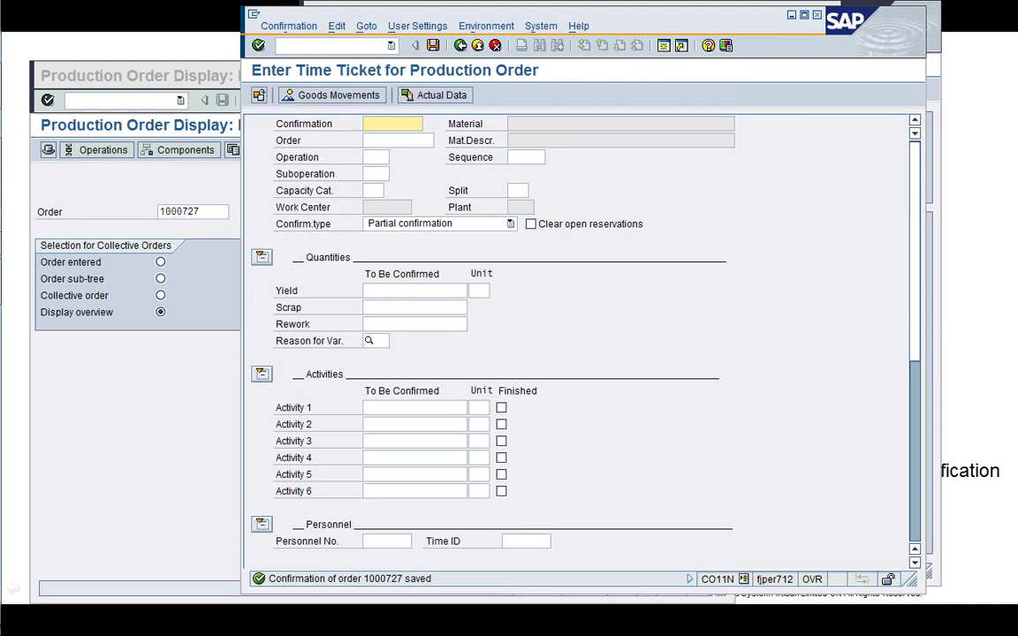
{"action": "left_click", "coordinate": [121, 182]}
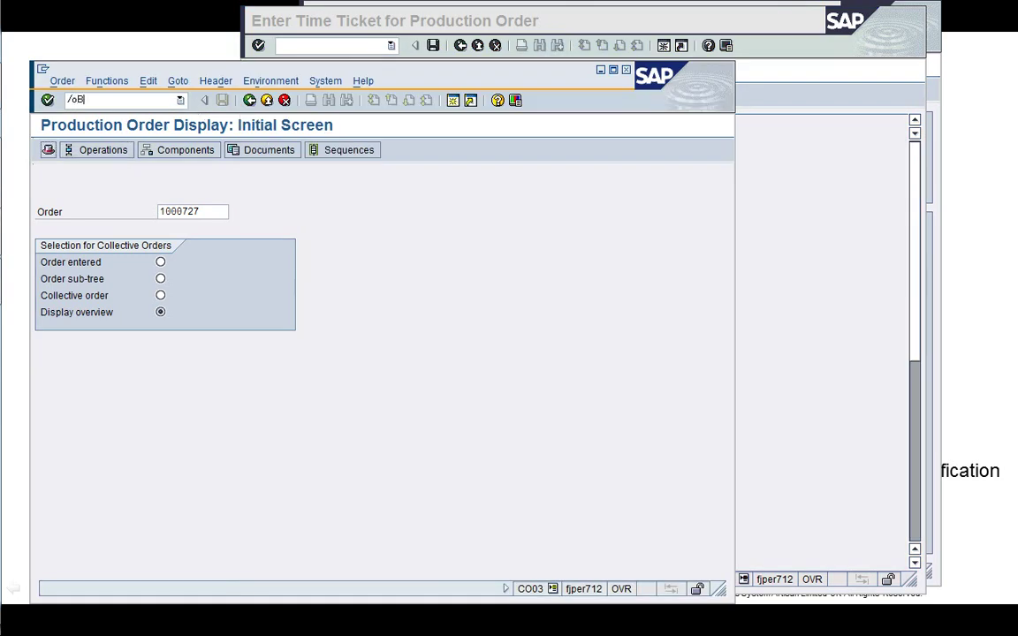
{"action": "type", "text": "/oKOB1"}
{"action": "key", "text": "Return"}
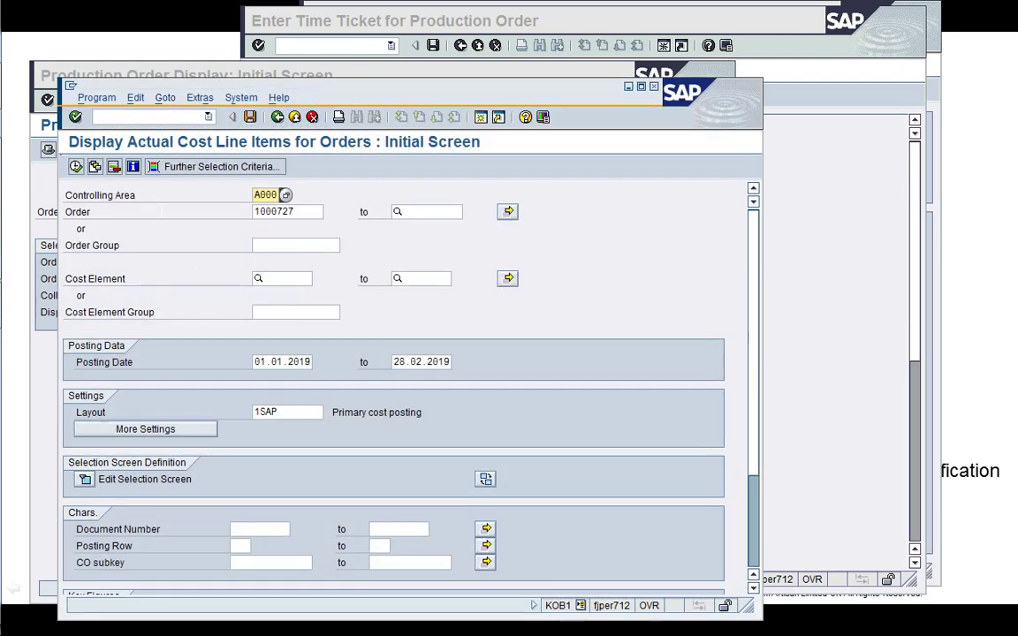
{"action": "left_click", "coordinate": [76, 166]}
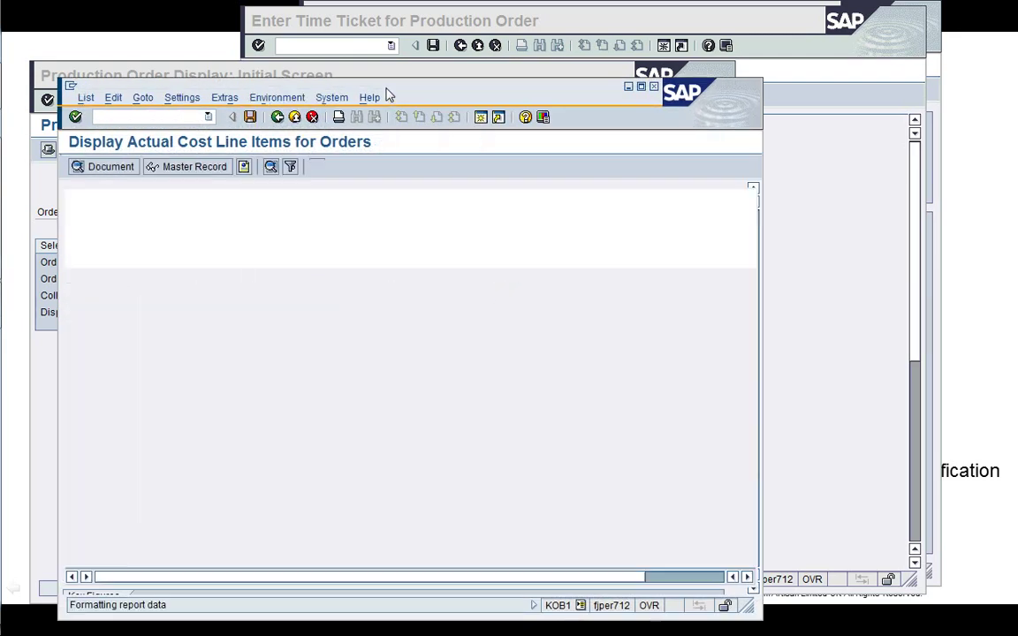
{"action": "left_click_drag", "start_coordinate": [386, 93], "coordinate": [361, 33]}
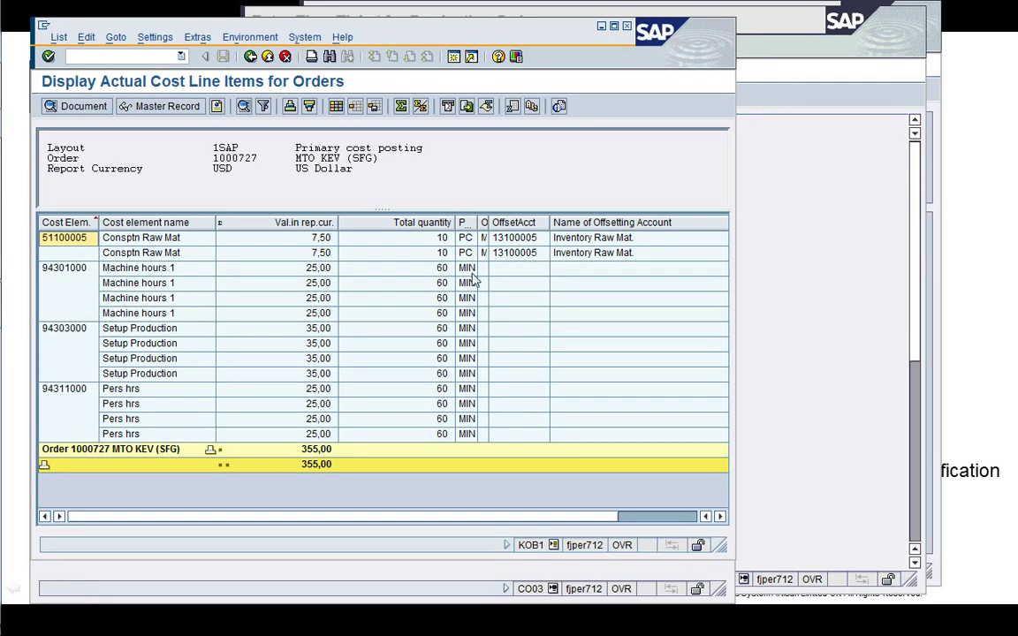
{"action": "left_click_drag", "start_coordinate": [720, 548], "coordinate": [901, 568]}
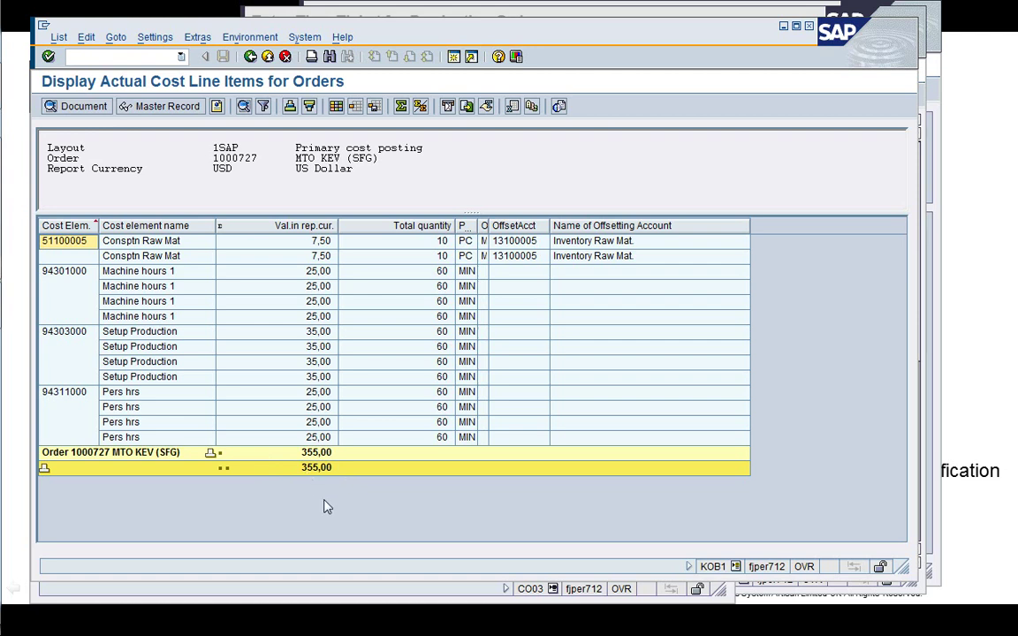
- Open a new SAP Easy Access session, collapse the Favorites, and expand the Logistics folder
{"action": "left_click", "coordinate": [453, 57]}
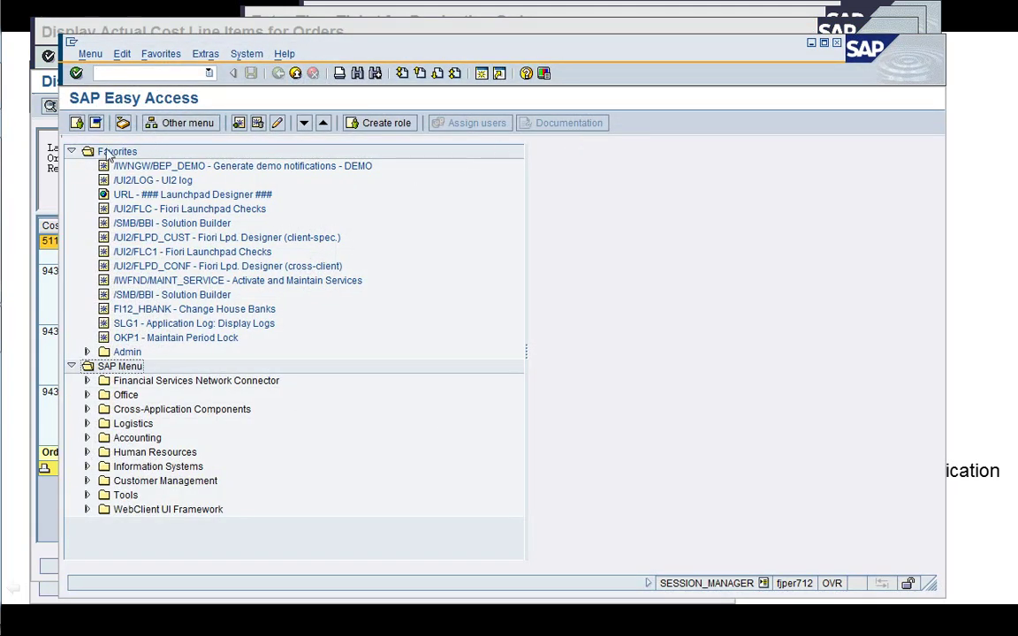
{"action": "left_click", "coordinate": [71, 151]}
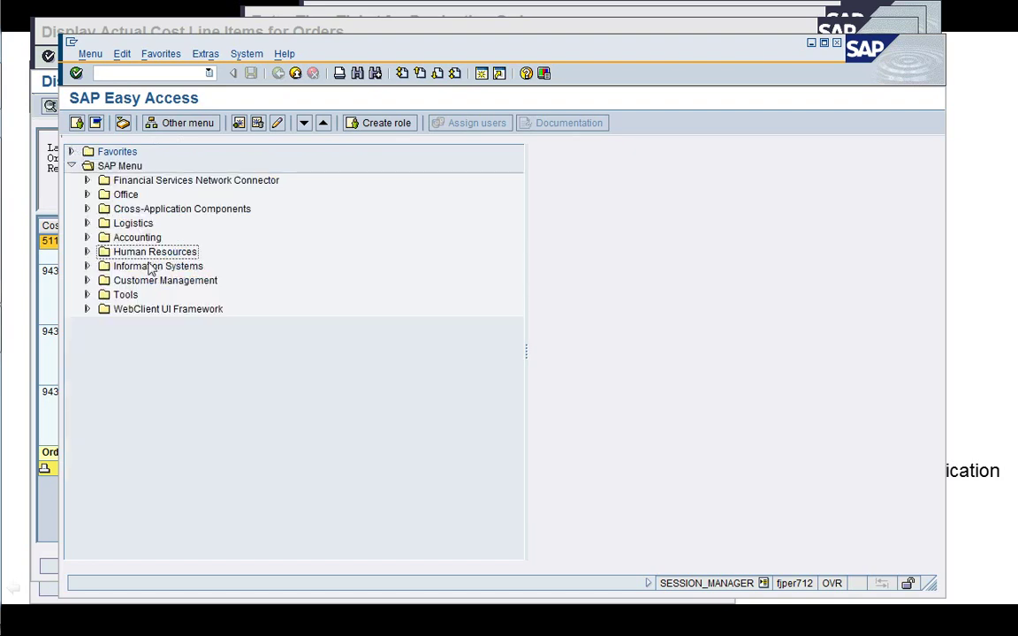
{"action": "left_click", "coordinate": [128, 227]}
{"action": "key", "text": "Right"}
{"action": "key", "text": "Down"}
{"action": "key", "text": "Down"}
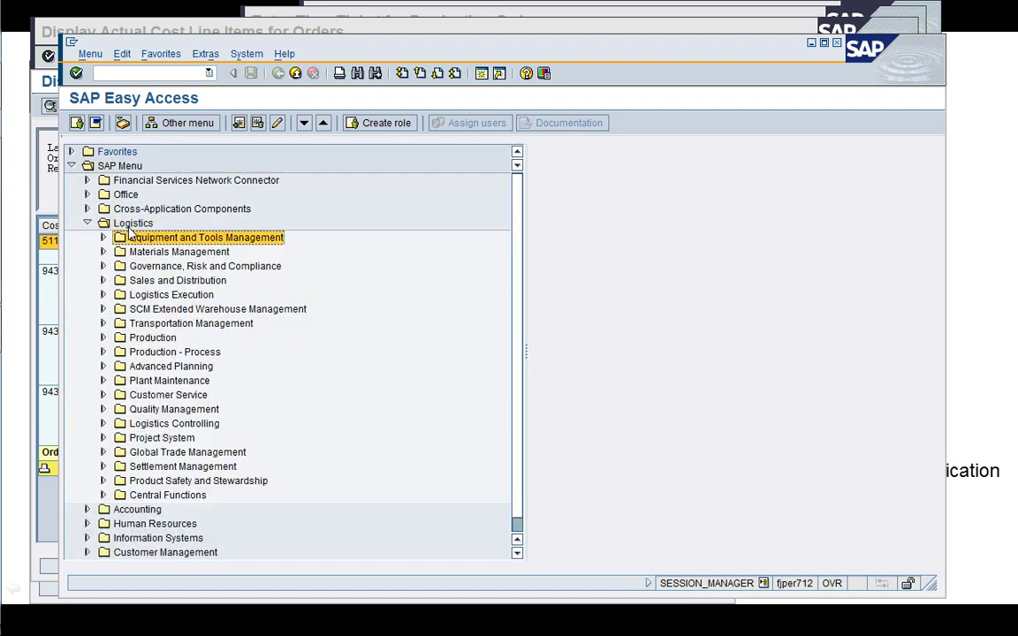
- Expand the Production folder under Logistics
{"action": "key", "text": "Down"}
{"action": "key", "text": "Down"}
{"action": "key", "text": "Down"}
{"action": "key", "text": "Down"}
{"action": "key", "text": "Down"}
{"action": "key", "text": "Down"}
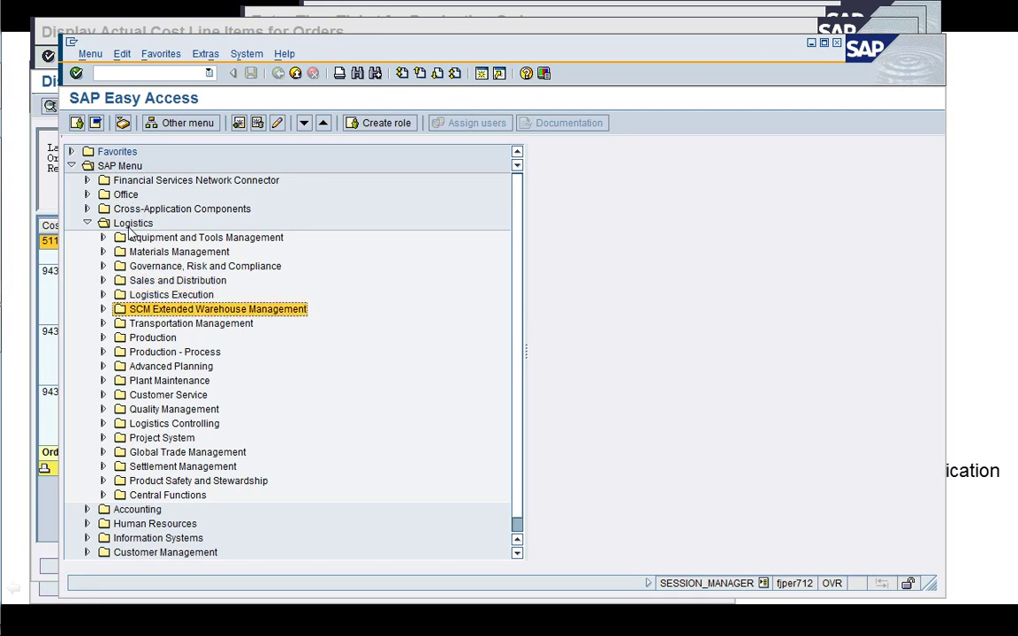
{"action": "key", "text": "Right"}
- Expand the Shop Floor Control folder under Production and go to its Order subfolder
{"action": "key", "text": "Down"}
{"action": "key", "text": "Down"}
{"action": "key", "text": "Down"}
{"action": "key", "text": "Down"}
{"action": "key", "text": "Down"}
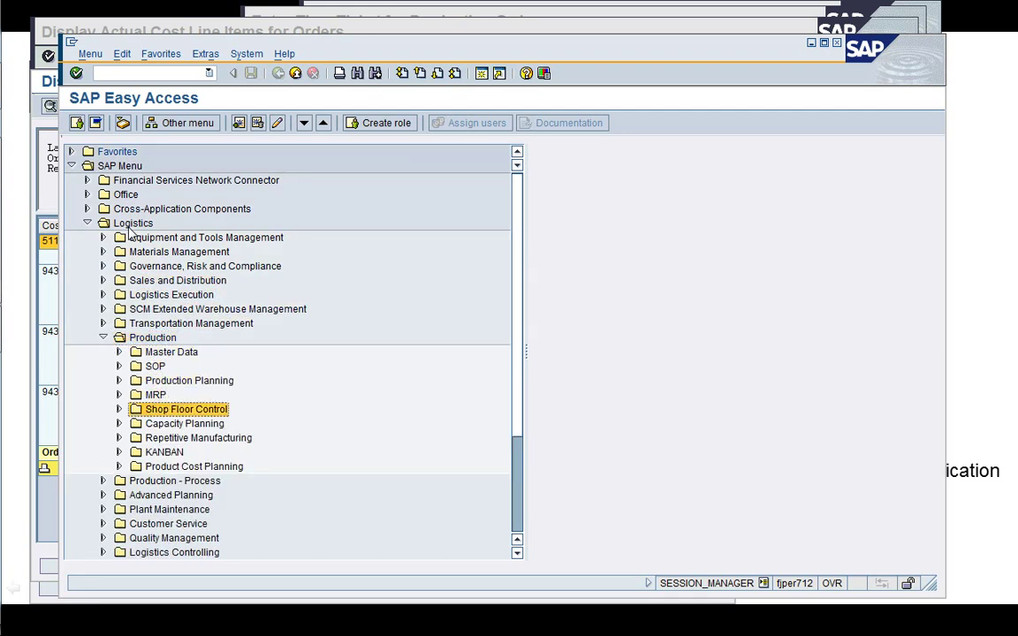
{"action": "key", "text": "Right"}
{"action": "key", "text": "Down"}
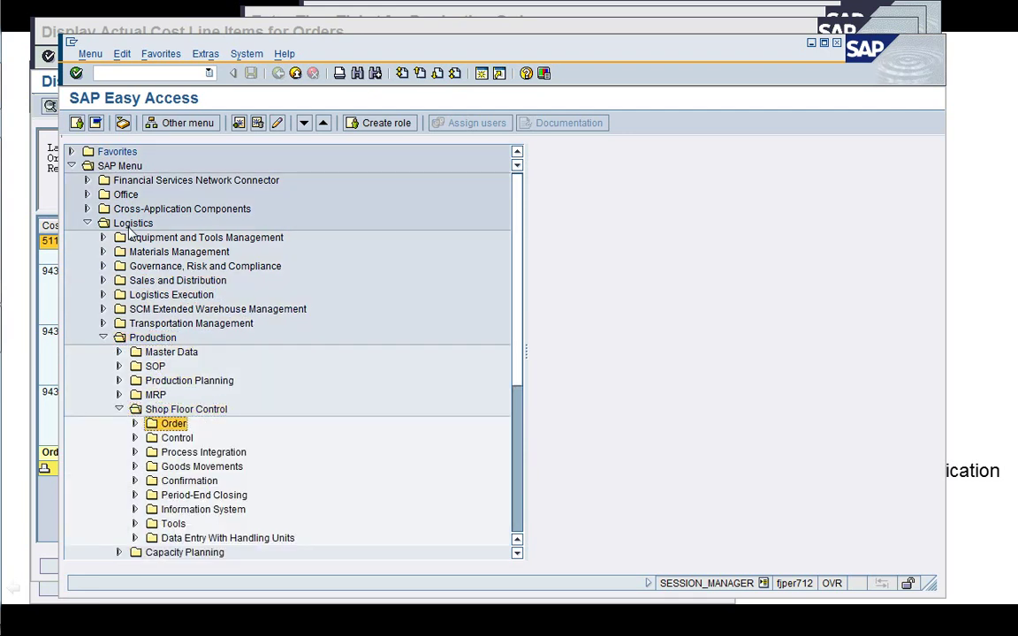
- Expand the Confirmation folder under Shop Floor Control and look through its entries and the folders after it for the goods receipt transaction
{"action": "key", "text": "Down"}
{"action": "key", "text": "Down"}
{"action": "key", "text": "Down"}
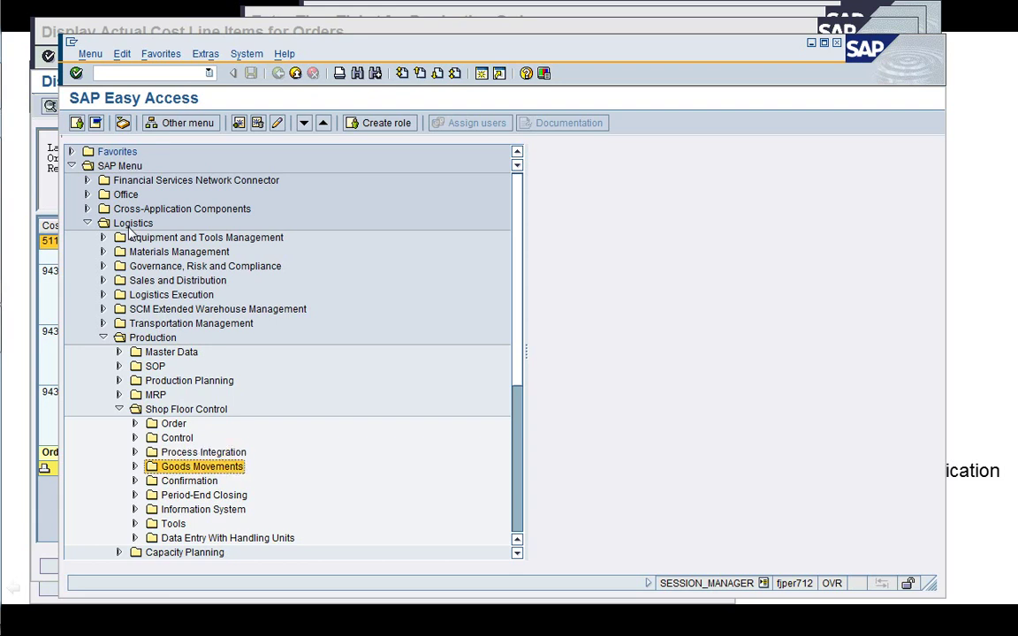
{"action": "key", "text": "Down"}
{"action": "key", "text": "Right"}
{"action": "key", "text": "Down"}
{"action": "key", "text": "Down"}
{"action": "key", "text": "Down"}
{"action": "key", "text": "Down"}
{"action": "key", "text": "Down"}
{"action": "key", "text": "Down"}
{"action": "key", "text": "Down"}
{"action": "key", "text": "Down"}
{"action": "key", "text": "Down"}
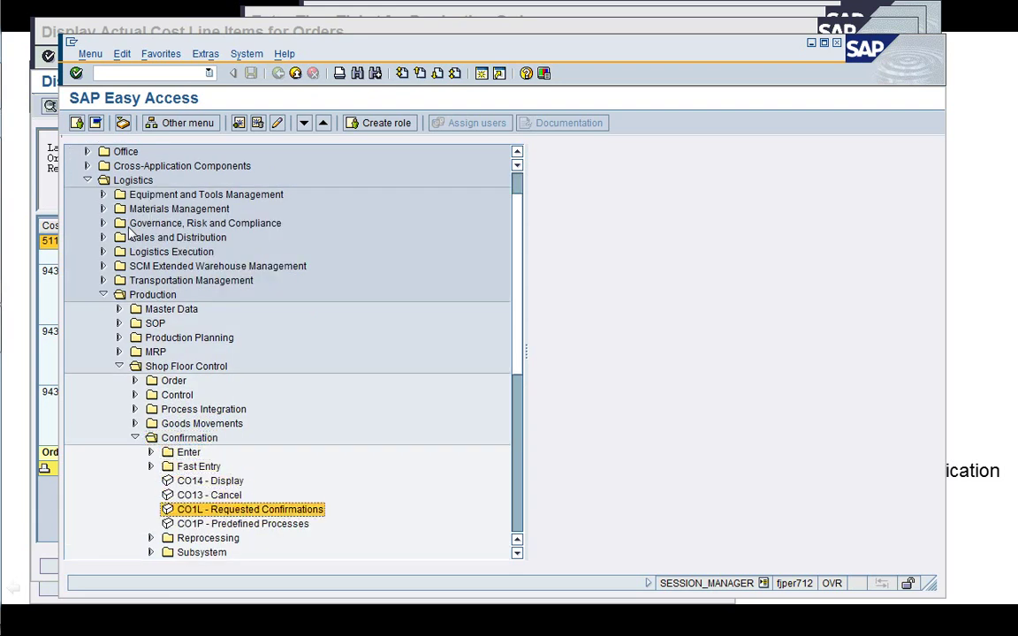
{"action": "key", "text": "Down"}
{"action": "key", "text": "Down"}
{"action": "key", "text": "Up"}
{"action": "key", "text": "Up"}
{"action": "key", "text": "Up"}
{"action": "key", "text": "Up"}
{"action": "key", "text": "Up"}
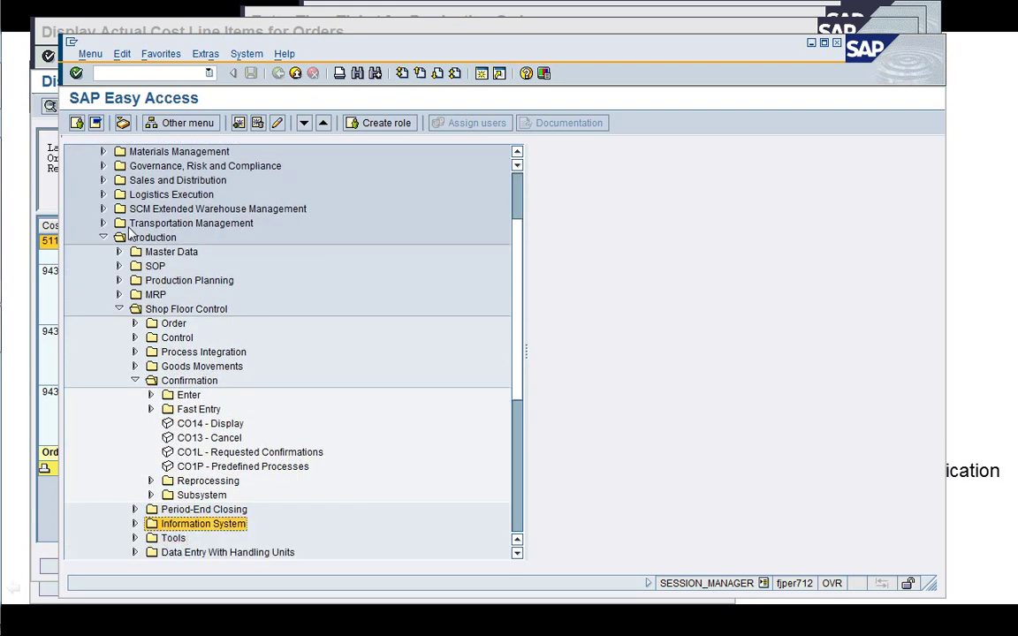
{"action": "key", "text": "Up"}
{"action": "key", "text": "Up"}
{"action": "key", "text": "Up"}
{"action": "key", "text": "Up"}
{"action": "key", "text": "Up"}
{"action": "key", "text": "Up"}
{"action": "key", "text": "Up"}
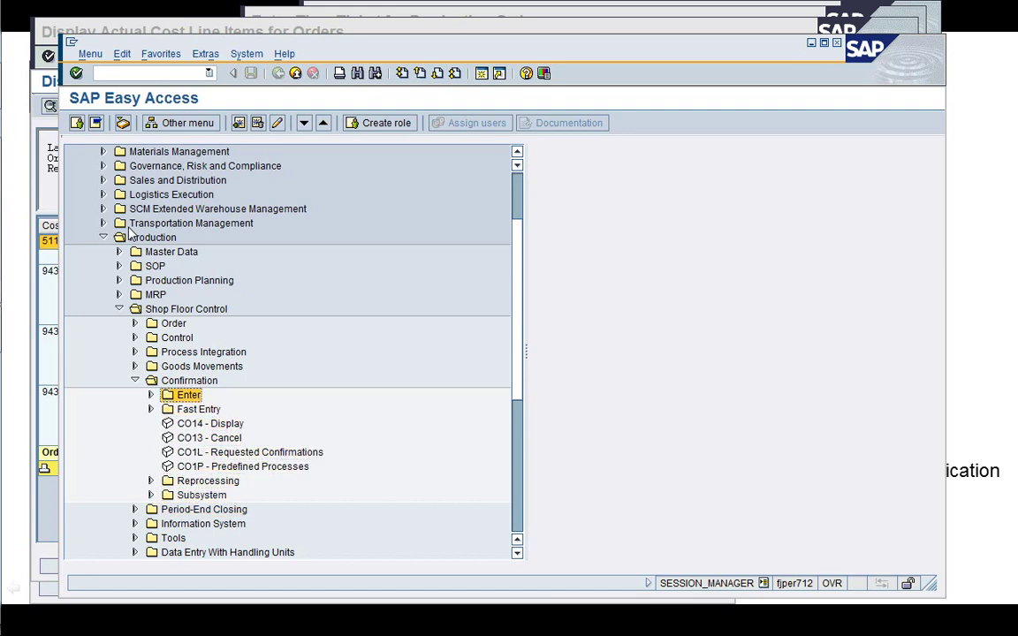
- Expand the Goods Movements folder, start MIGO - Goods Issue / Goods Receipt, and reposition and enlarge its window
{"action": "key", "text": "Right"}
{"action": "key", "text": "Down"}
{"action": "key", "text": "Down"}
{"action": "key", "text": "Down"}
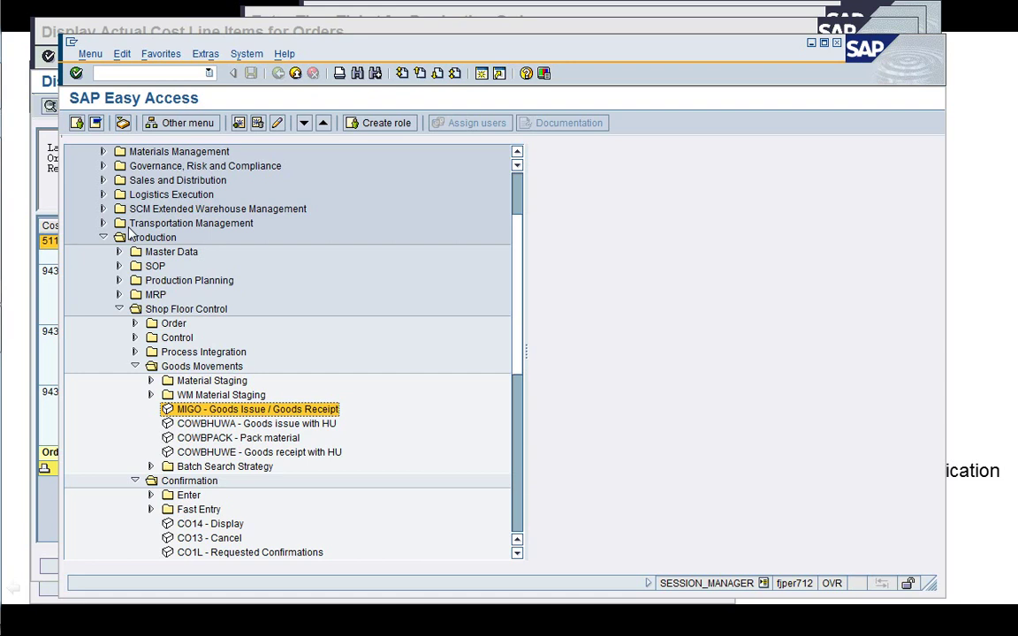
{"action": "key", "text": "Return"}
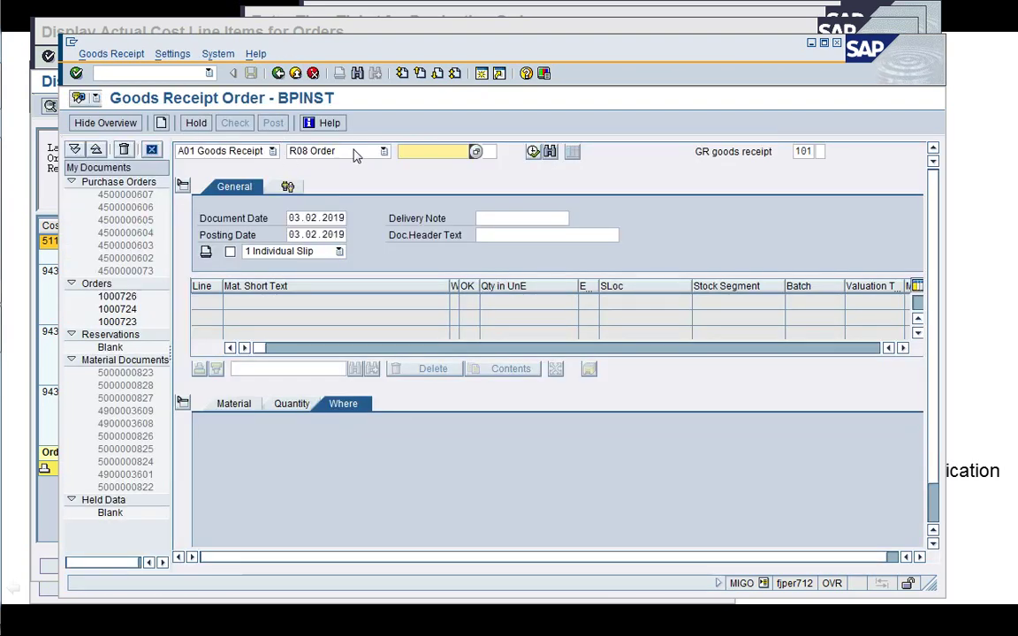
{"action": "left_click_drag", "start_coordinate": [510, 51], "coordinate": [556, 19]}
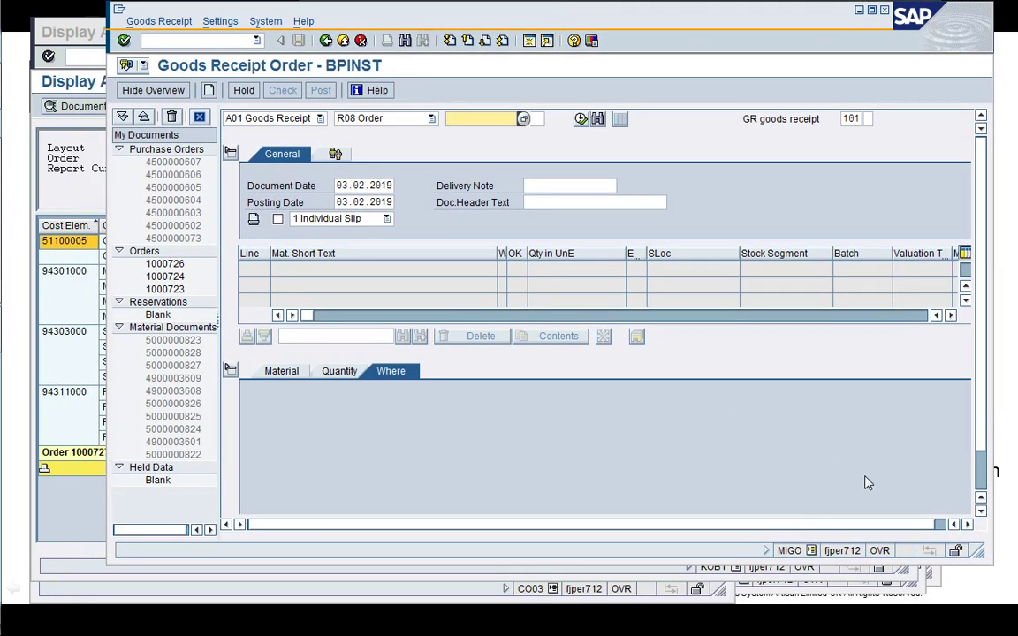
{"action": "left_click_drag", "start_coordinate": [976, 550], "coordinate": [978, 580]}
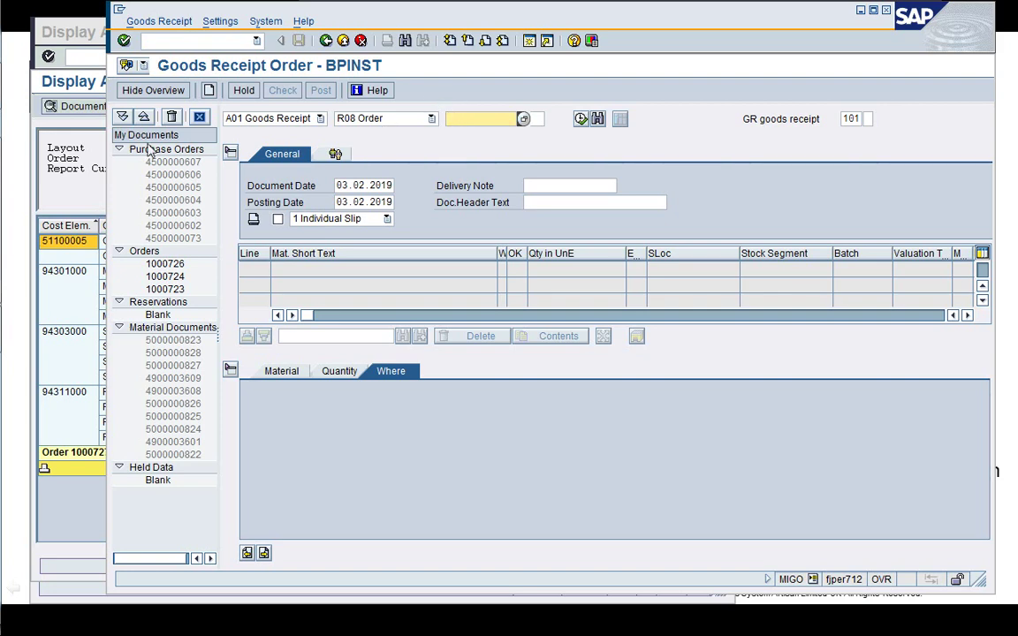
- Look up the production order number in the actual cost report and load that order into the goods receipt
{"action": "left_click", "coordinate": [61, 179]}
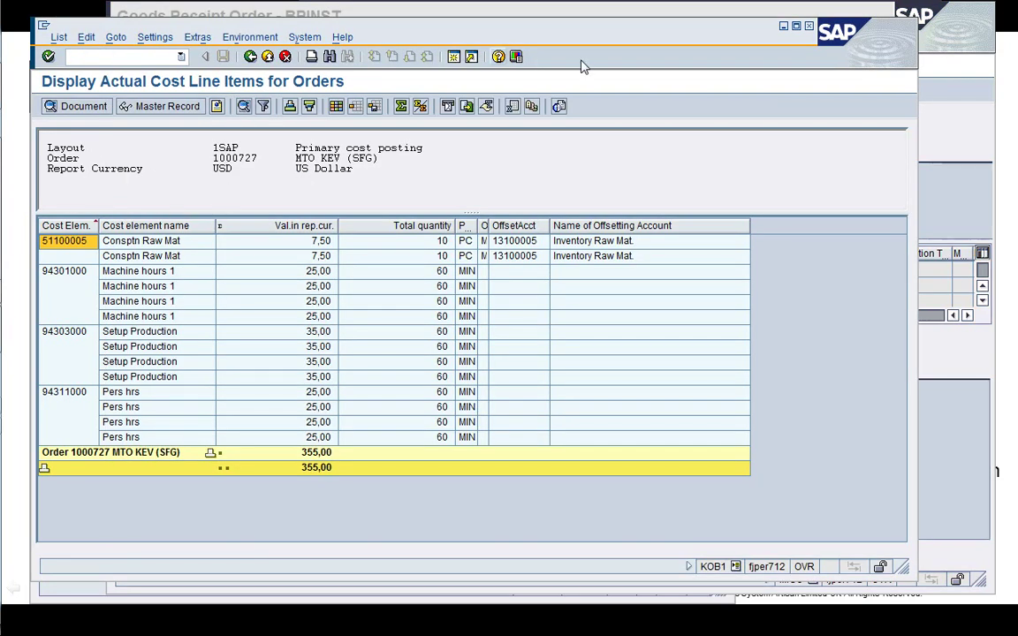
{"action": "left_click", "coordinate": [575, 10]}
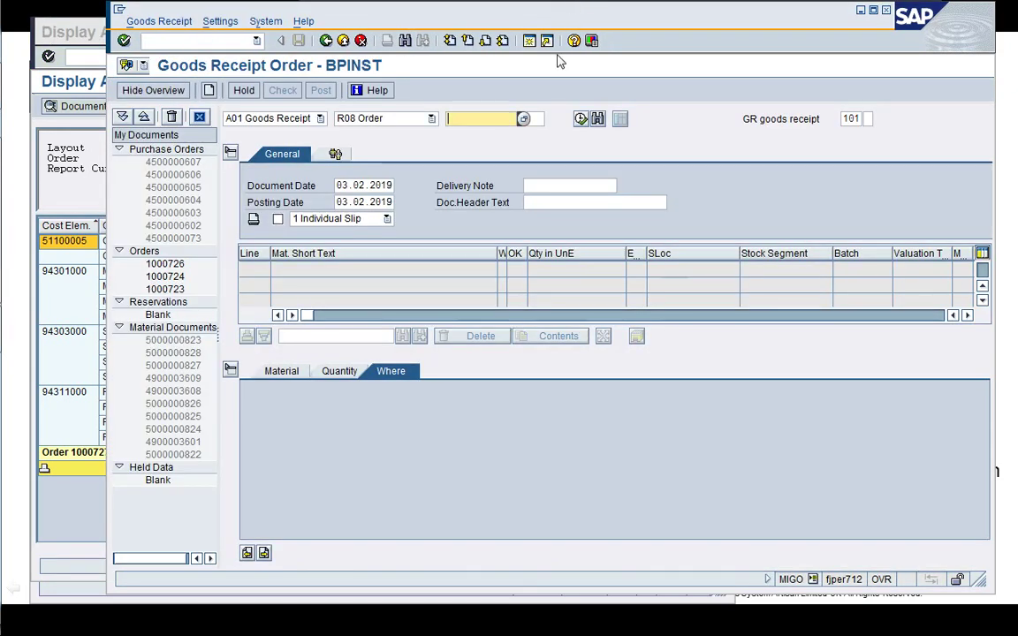
{"action": "type", "text": "1000"}
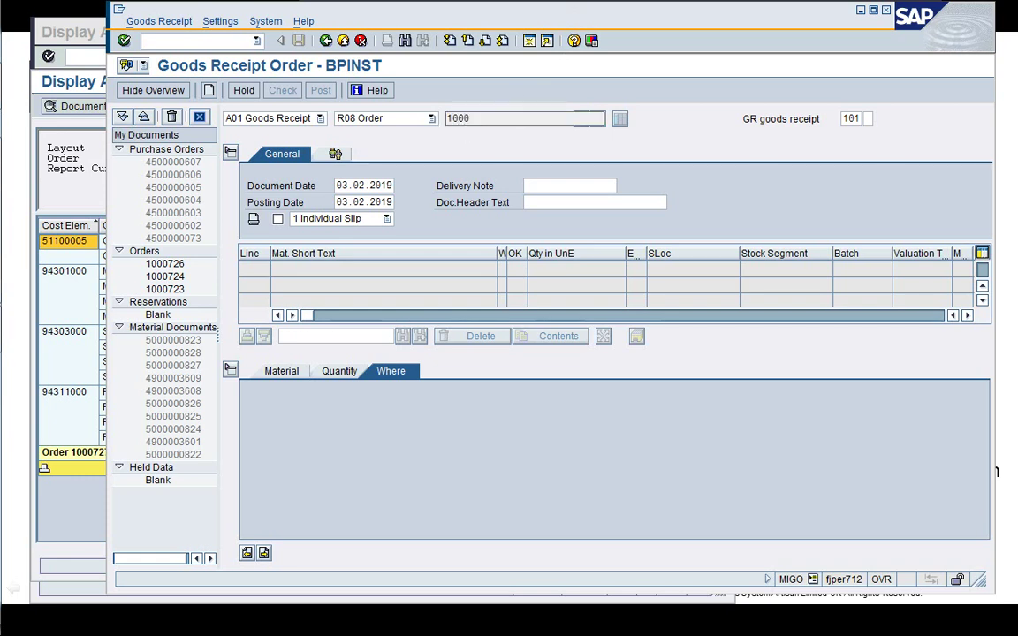
{"action": "type", "text": "727"}
{"action": "key", "text": "Return"}
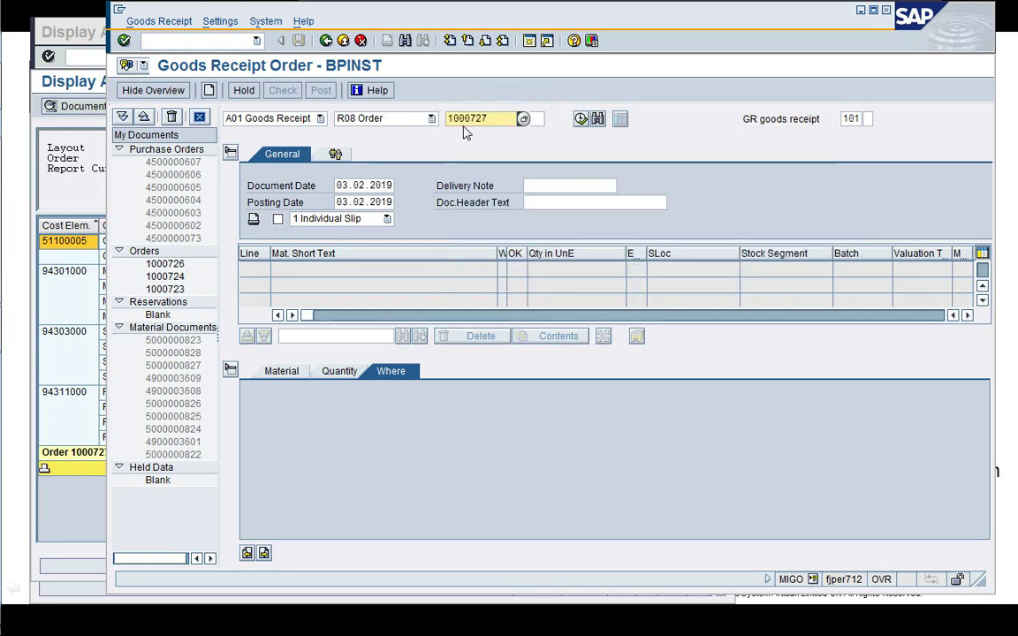
- Set both the document date and the posting date of the goods receipt to 25.01.2019
{"action": "left_click", "coordinate": [359, 185]}
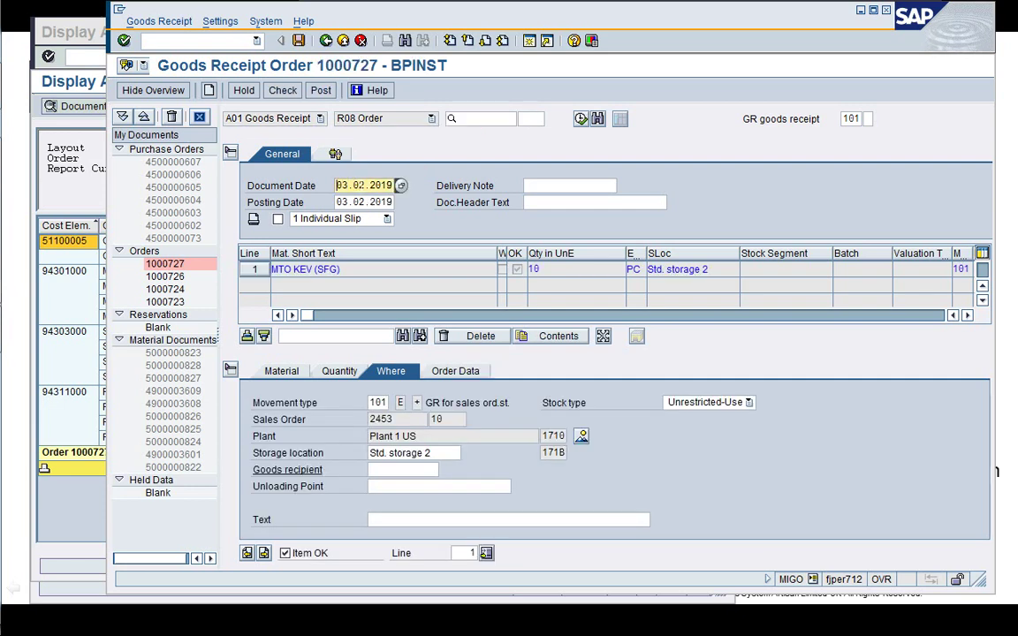
{"action": "type", "text": "25.01"}
{"action": "key", "text": "Down"}
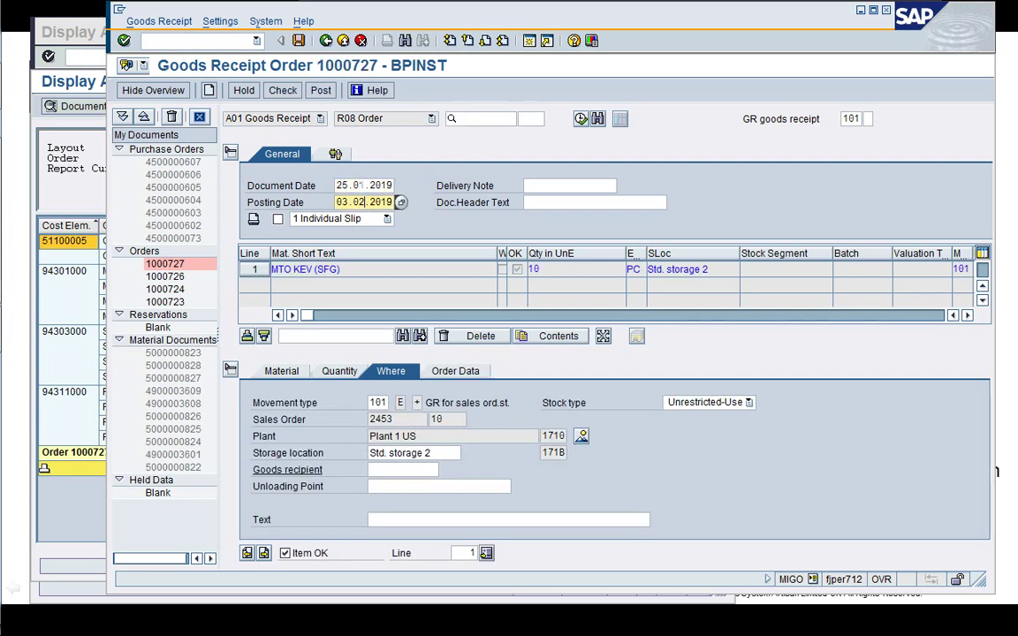
{"action": "type", "text": "25.01"}
- Narrow the Mat. Short Text and Stock Segment columns of the goods receipt, and check and post the document
{"action": "left_click_drag", "start_coordinate": [497, 254], "coordinate": [403, 253]}
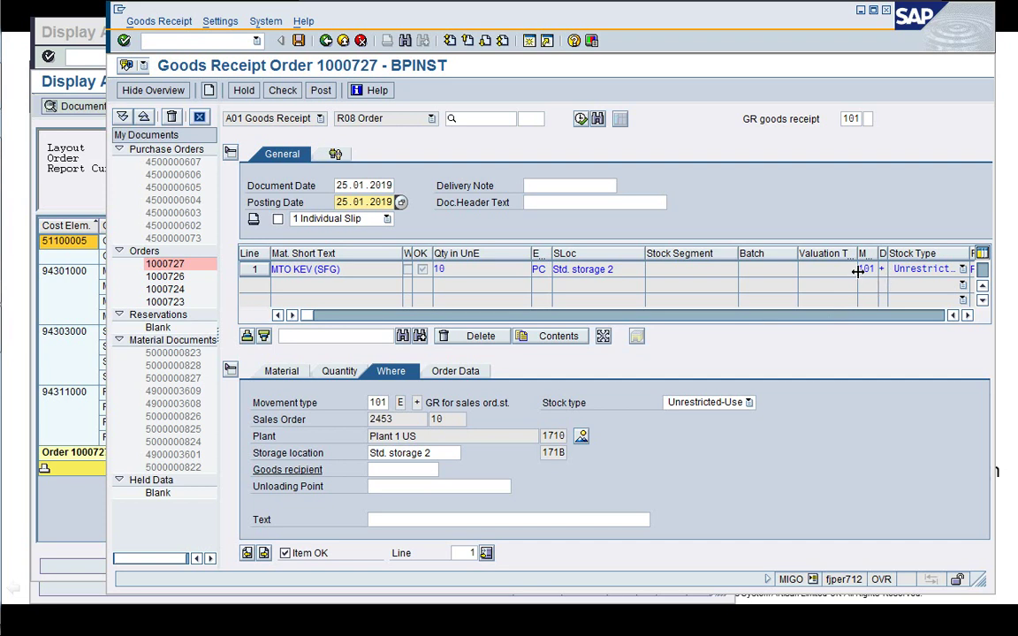
{"action": "left_click_drag", "start_coordinate": [738, 253], "coordinate": [699, 262]}
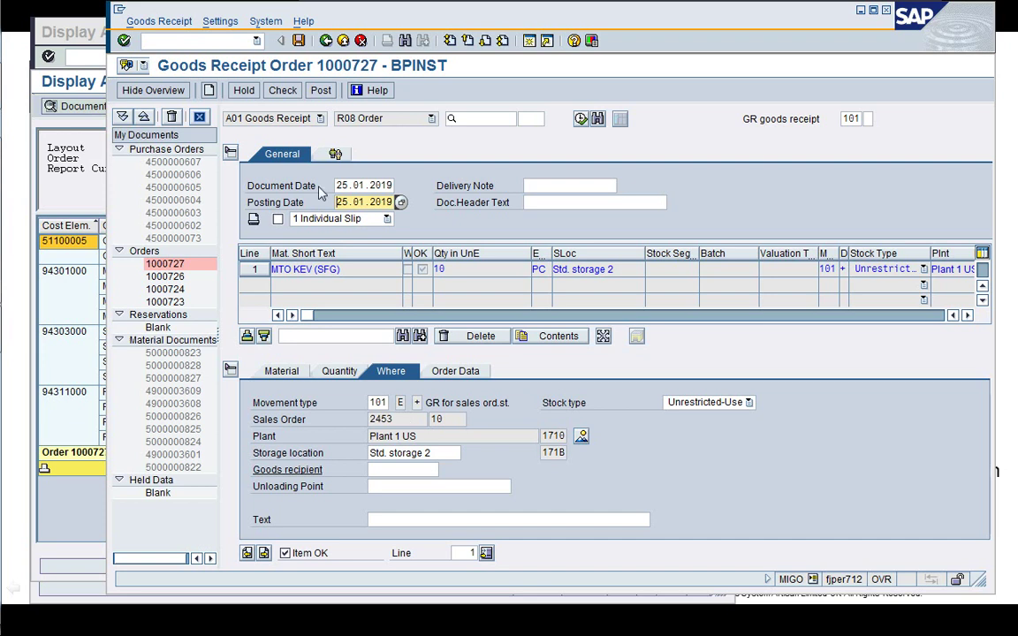
{"action": "left_click", "coordinate": [273, 97]}
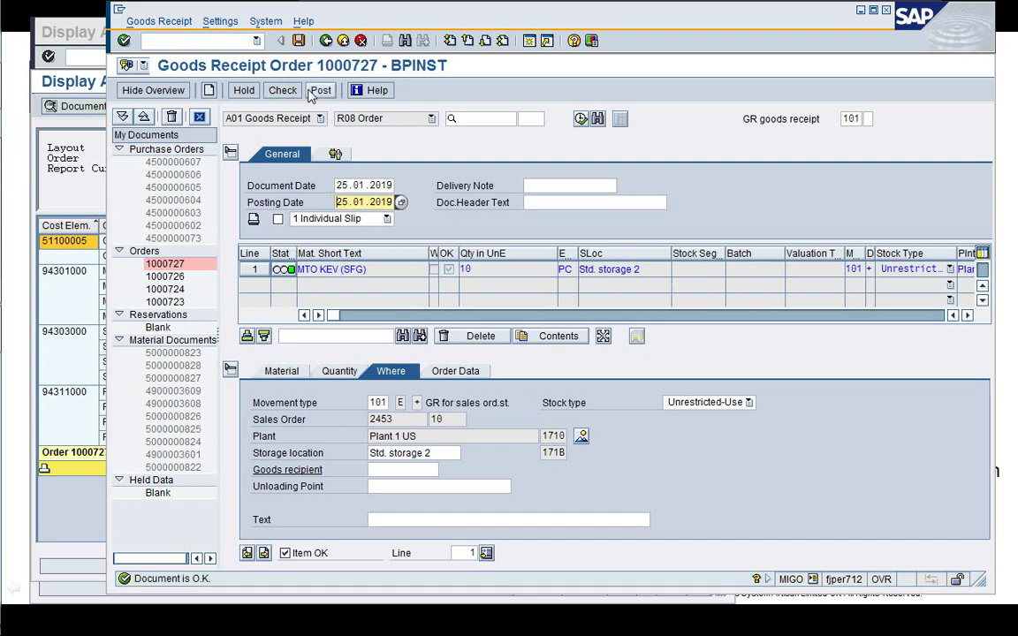
{"action": "left_click", "coordinate": [311, 94]}
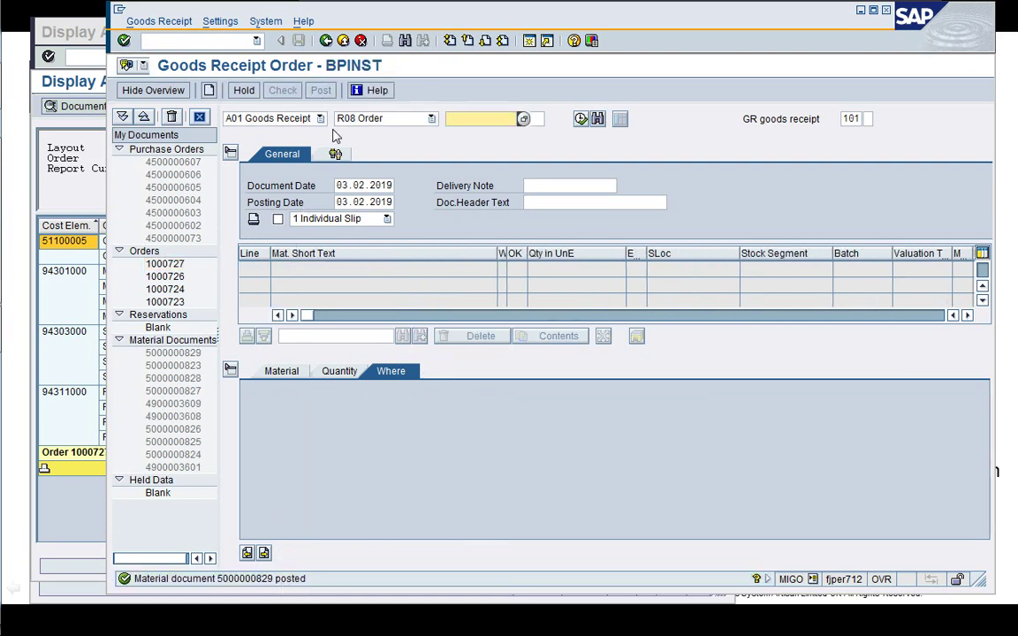
- Display the posted material document and open its accounting document from the list of FI documents
{"action": "left_click", "coordinate": [301, 118]}
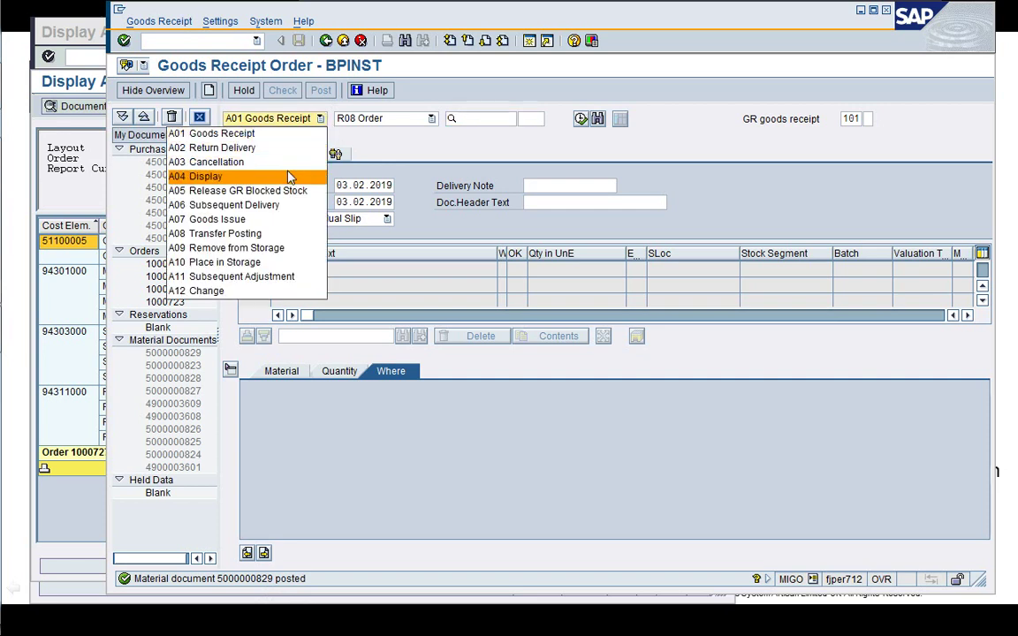
{"action": "left_click", "coordinate": [290, 177]}
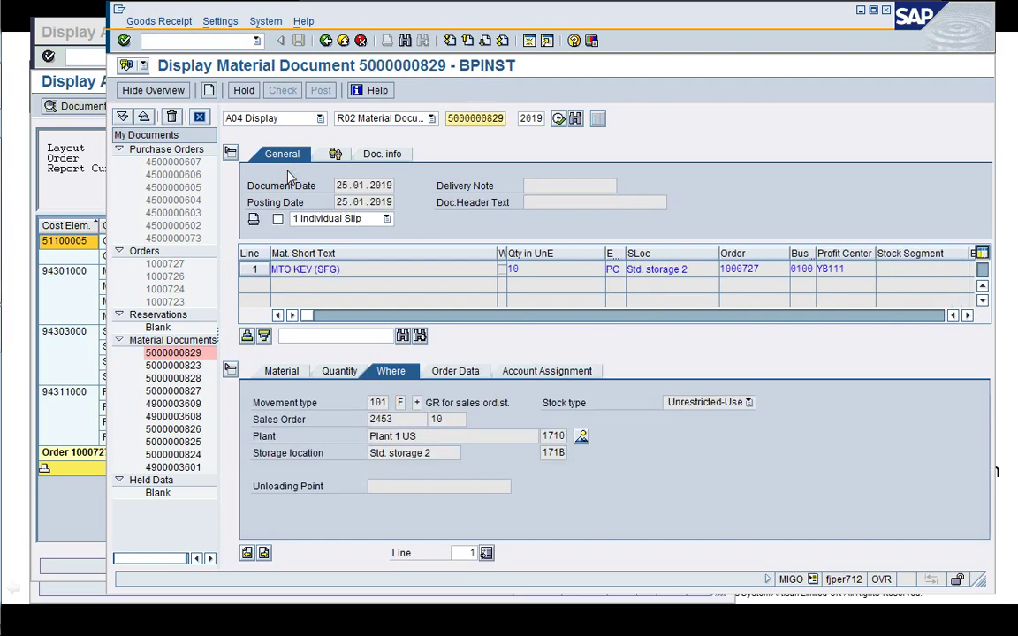
{"action": "left_click", "coordinate": [394, 155]}
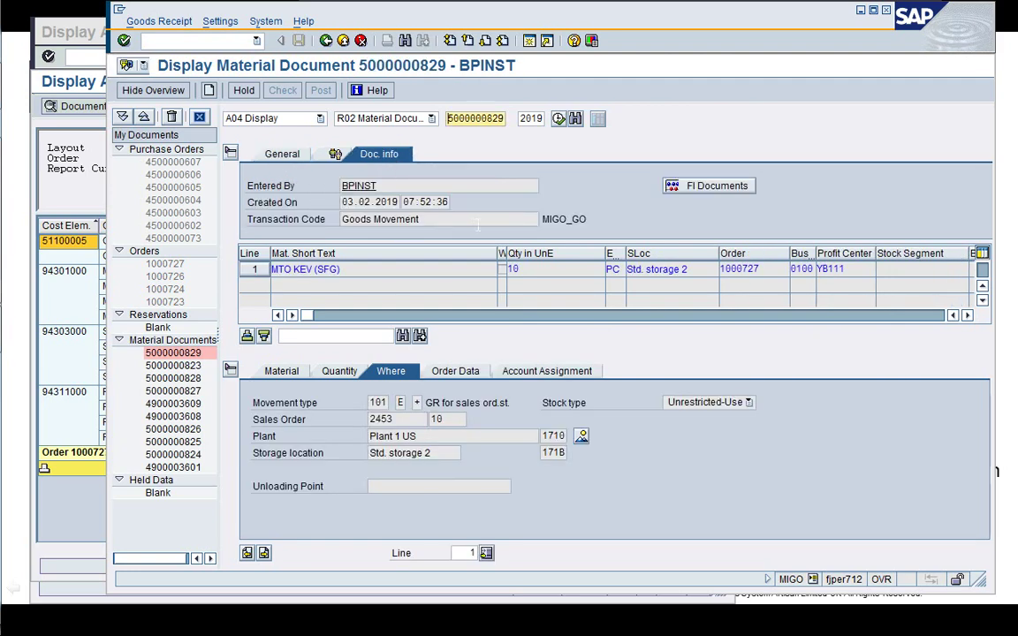
{"action": "left_click", "coordinate": [682, 187]}
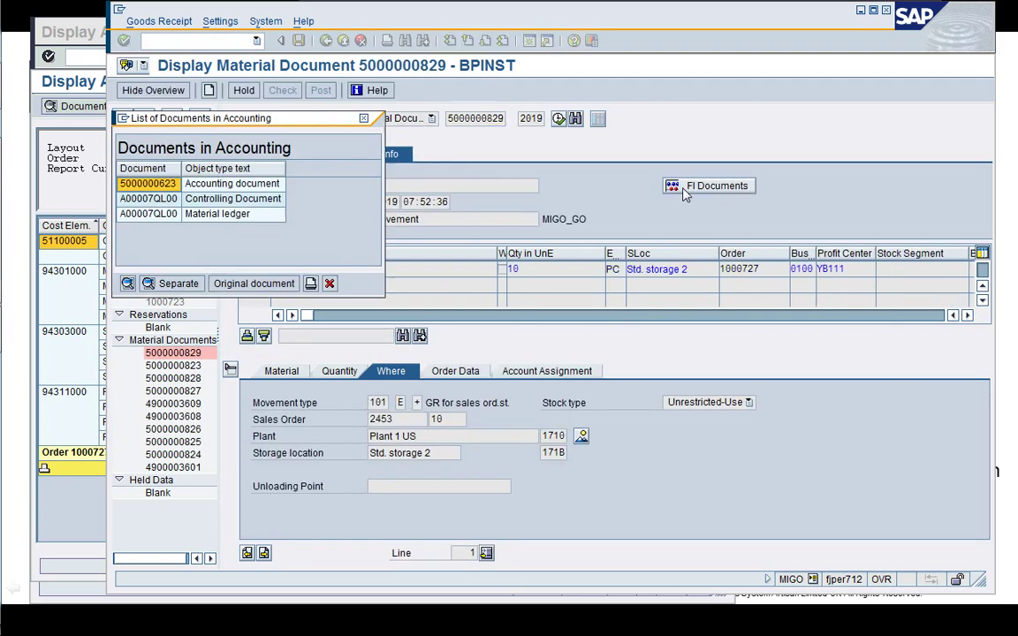
{"action": "left_click", "coordinate": [222, 185]}
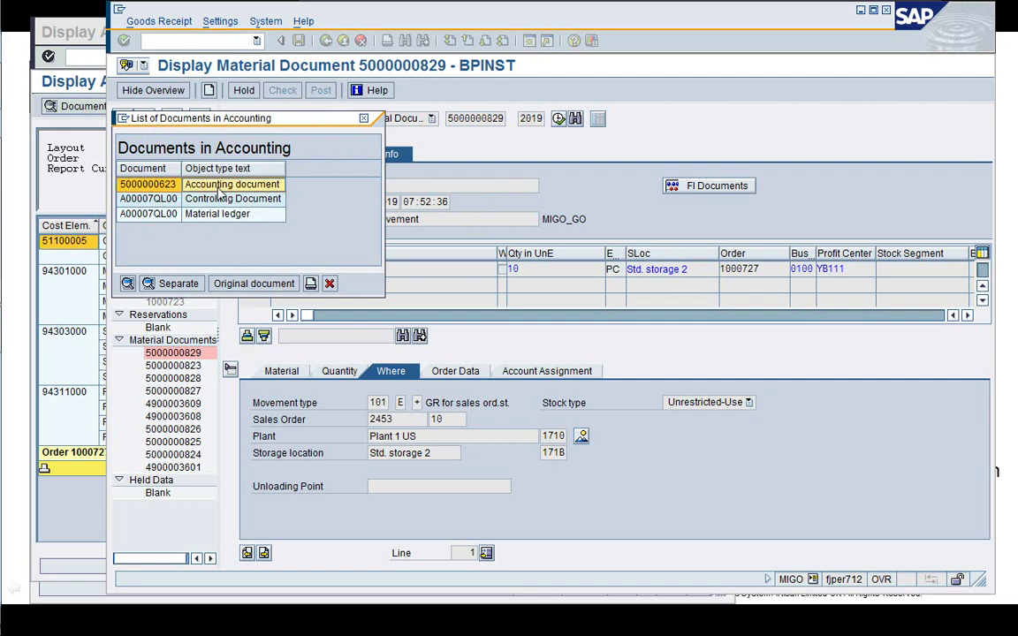
{"action": "double_click", "coordinate": [222, 185]}
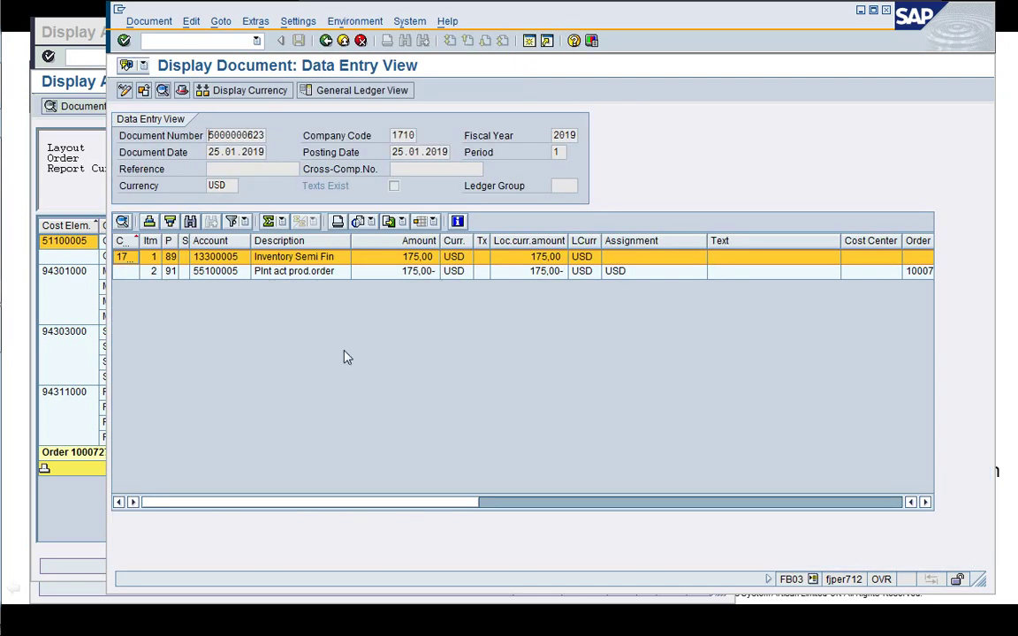
- Examine the Inventory Semi Fin and Plnt act prod.order line items of the accounting document
{"action": "left_click", "coordinate": [353, 297]}
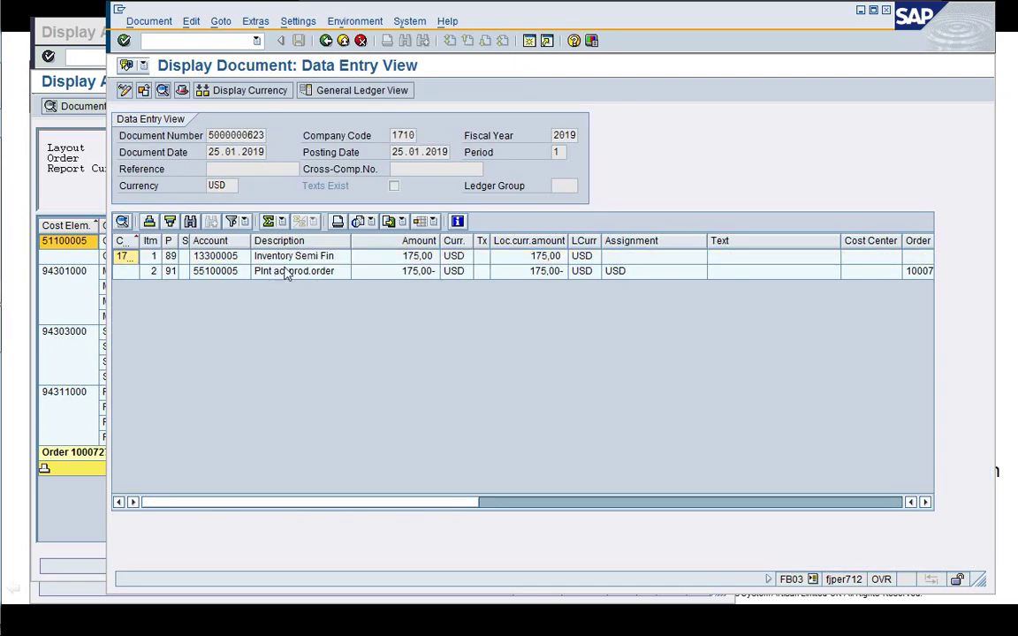
{"action": "left_click", "coordinate": [325, 263]}
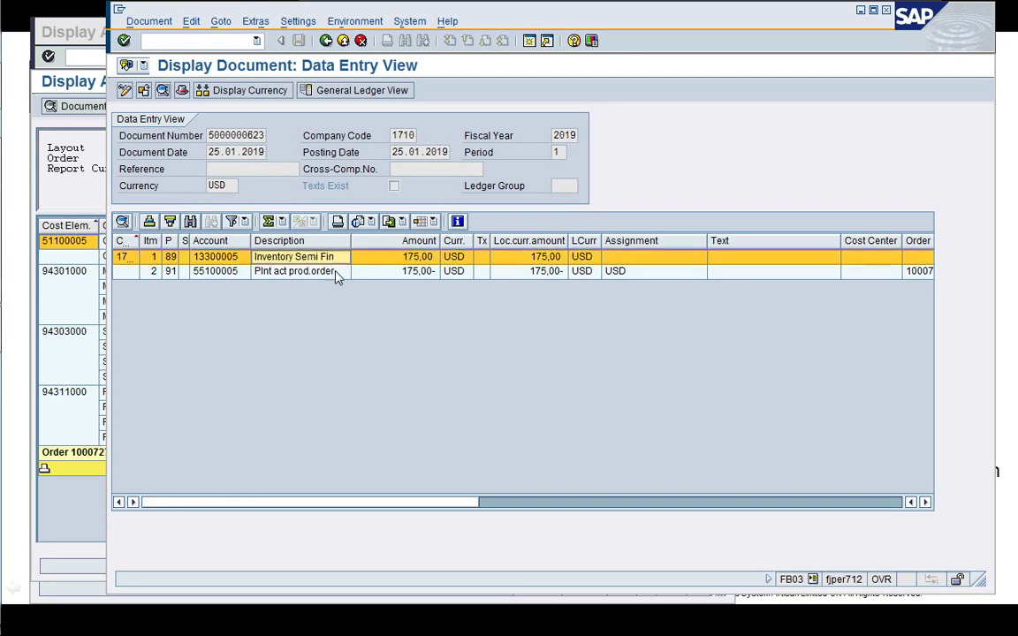
{"action": "left_click", "coordinate": [452, 271]}
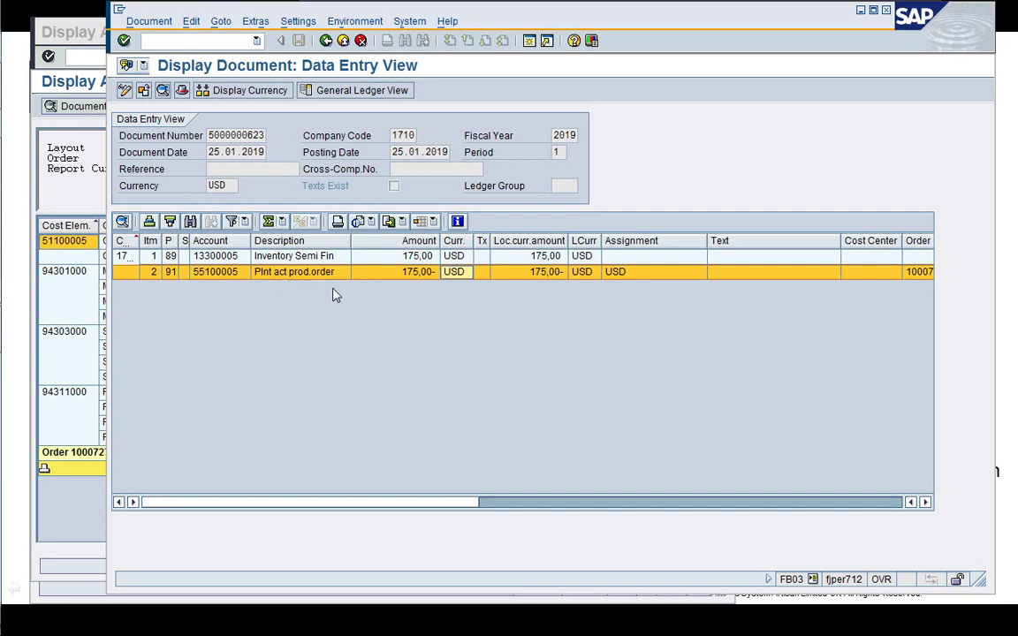
{"action": "left_click", "coordinate": [400, 290]}
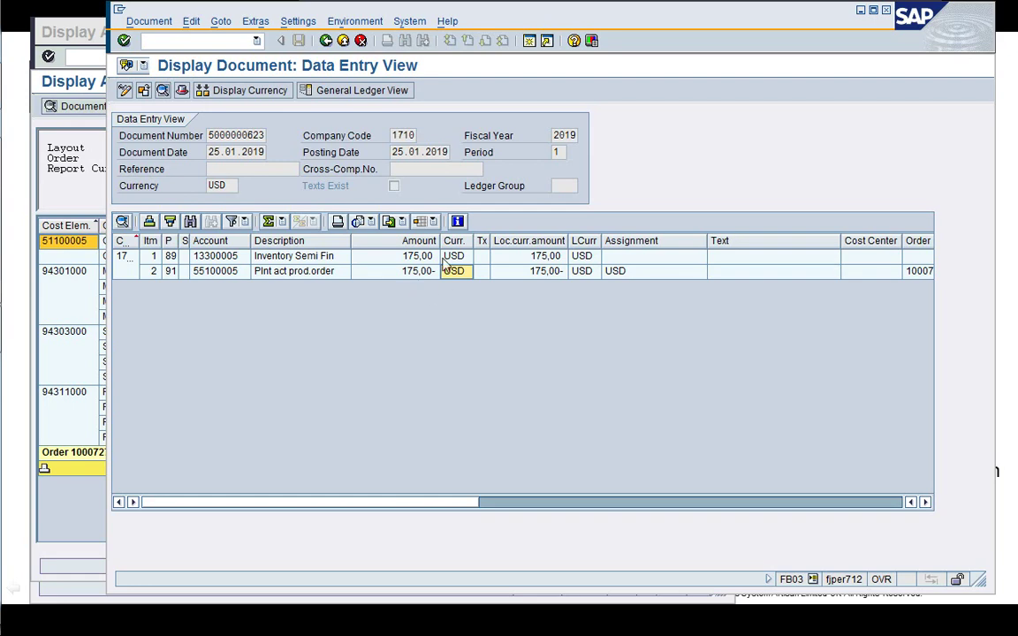
- Try to open another session from the accounting document and move its window aside
{"action": "left_click", "coordinate": [529, 41]}
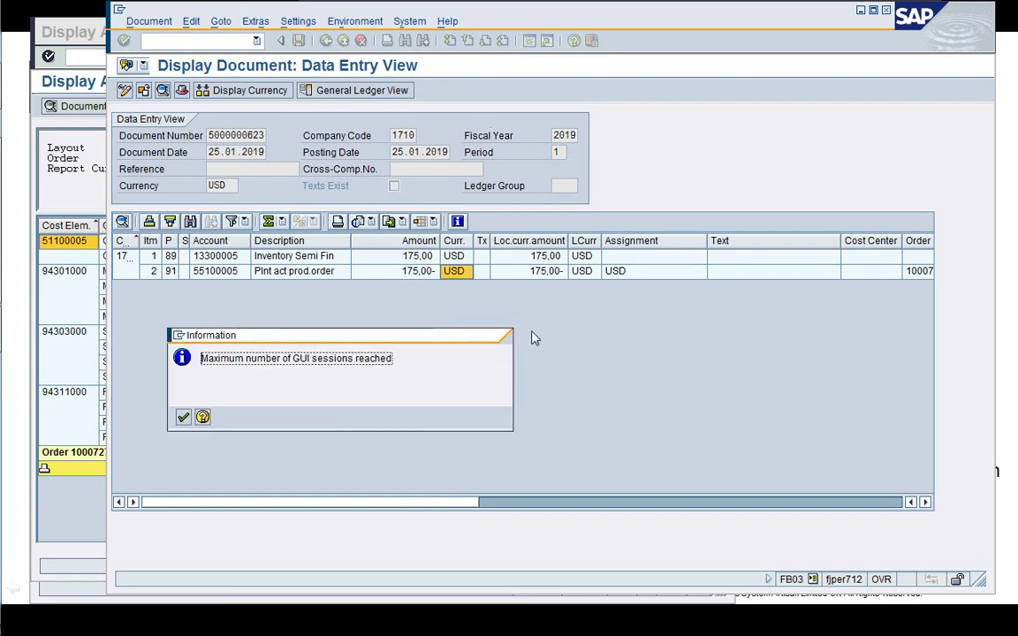
{"action": "key", "text": "Return"}
{"action": "left_click_drag", "start_coordinate": [624, 20], "coordinate": [505, 66]}
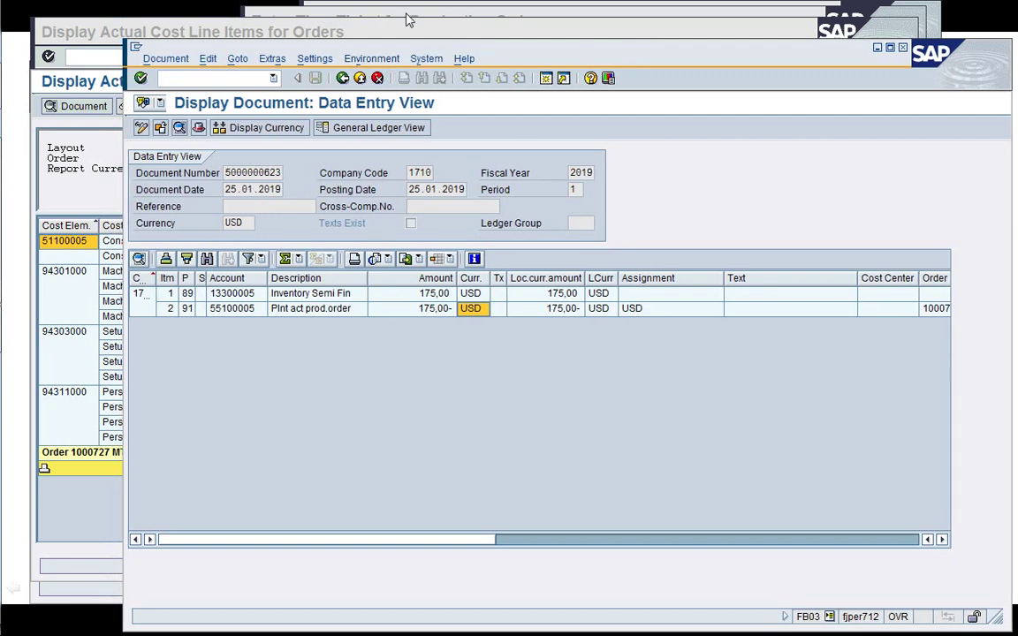
- Switch to the Enter Time Ticket session, start transaction KOB1 there, and run the actual cost line item report for the production order
{"action": "left_click", "coordinate": [25, 266]}
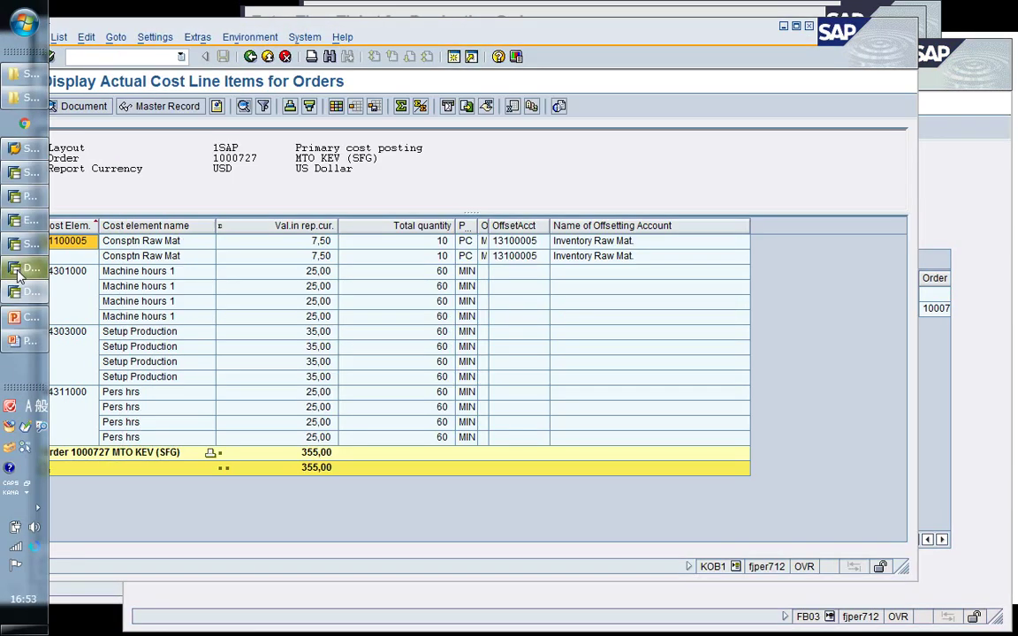
{"action": "left_click", "coordinate": [21, 248]}
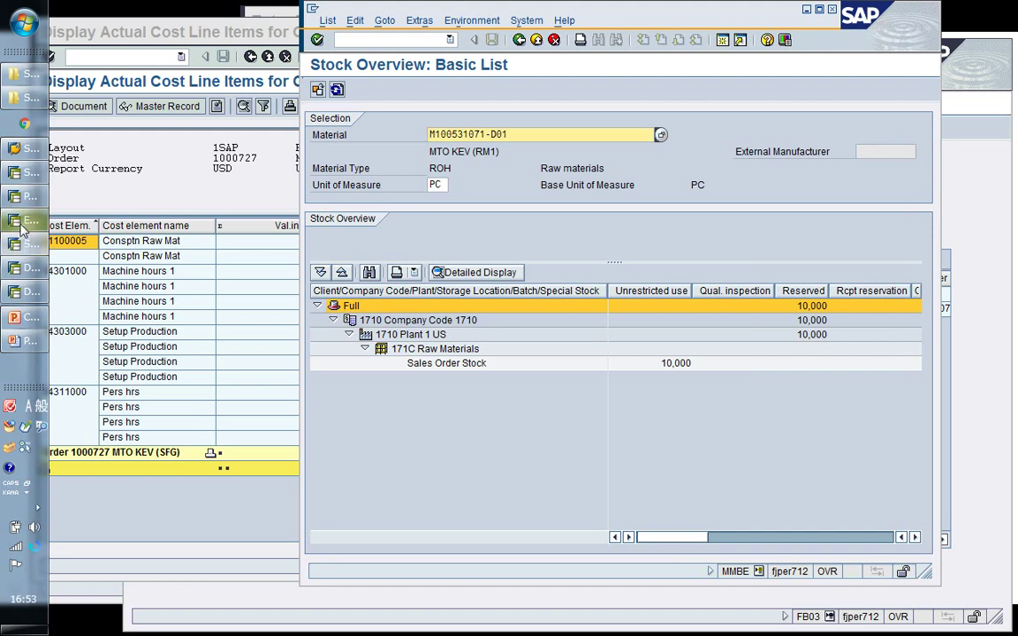
{"action": "left_click", "coordinate": [22, 225]}
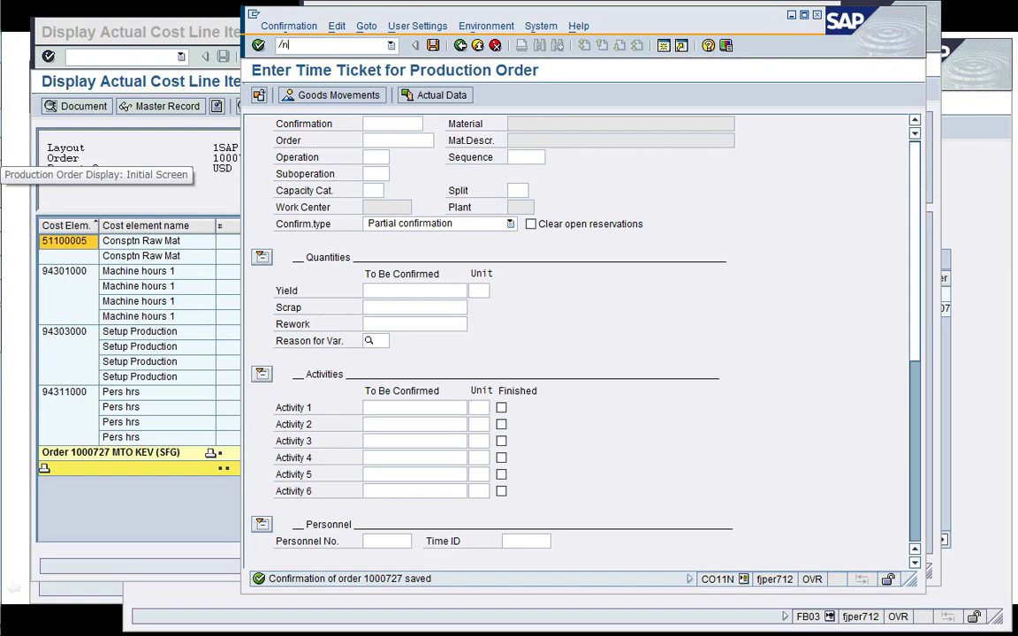
{"action": "key", "text": "Return"}
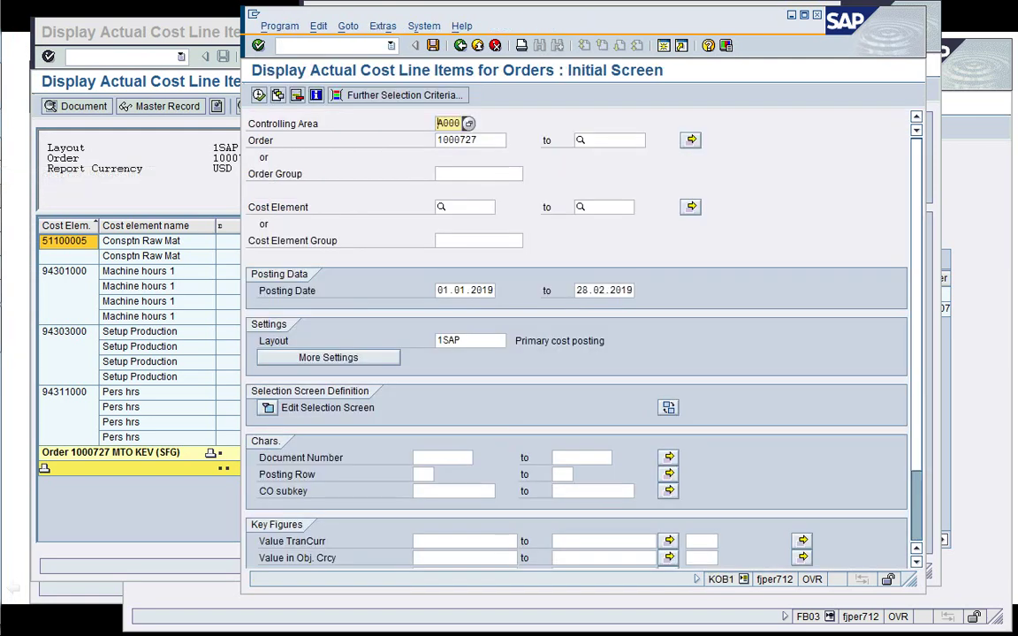
{"action": "left_click", "coordinate": [258, 94]}
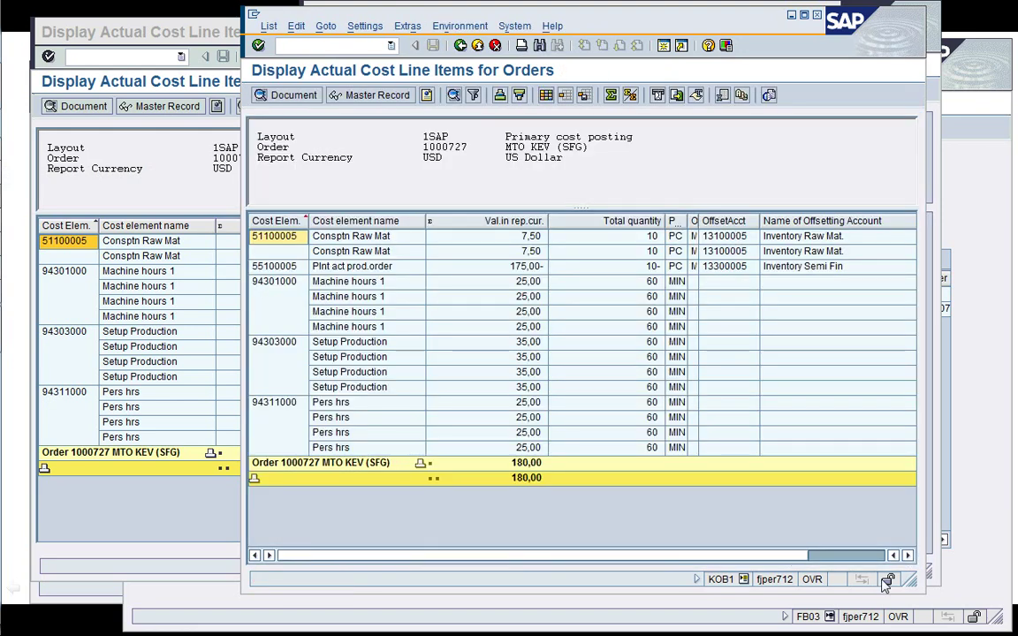
- Arrange the two actual cost line item reports side by side and compare their posted costs and totals for the production order
{"action": "left_click_drag", "start_coordinate": [916, 574], "coordinate": [979, 576]}
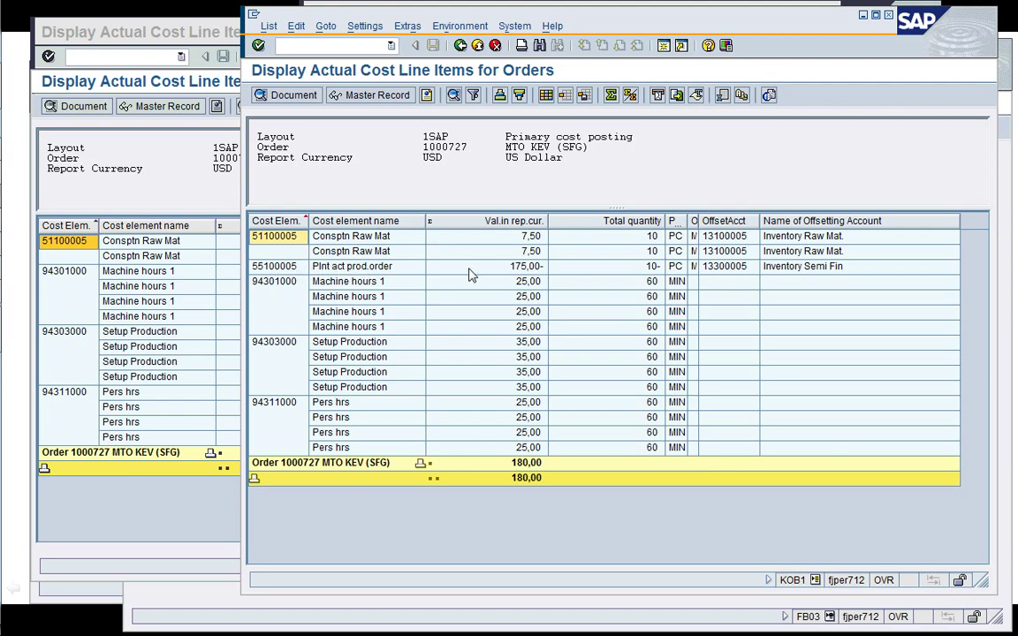
{"action": "left_click_drag", "start_coordinate": [550, 19], "coordinate": [805, 24]}
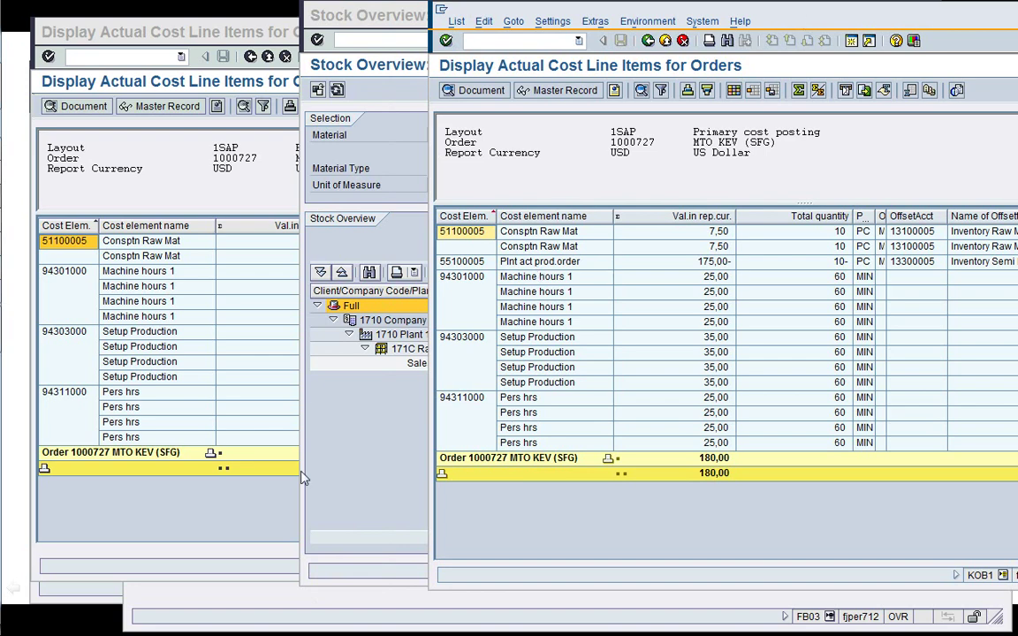
{"action": "left_click", "coordinate": [177, 481]}
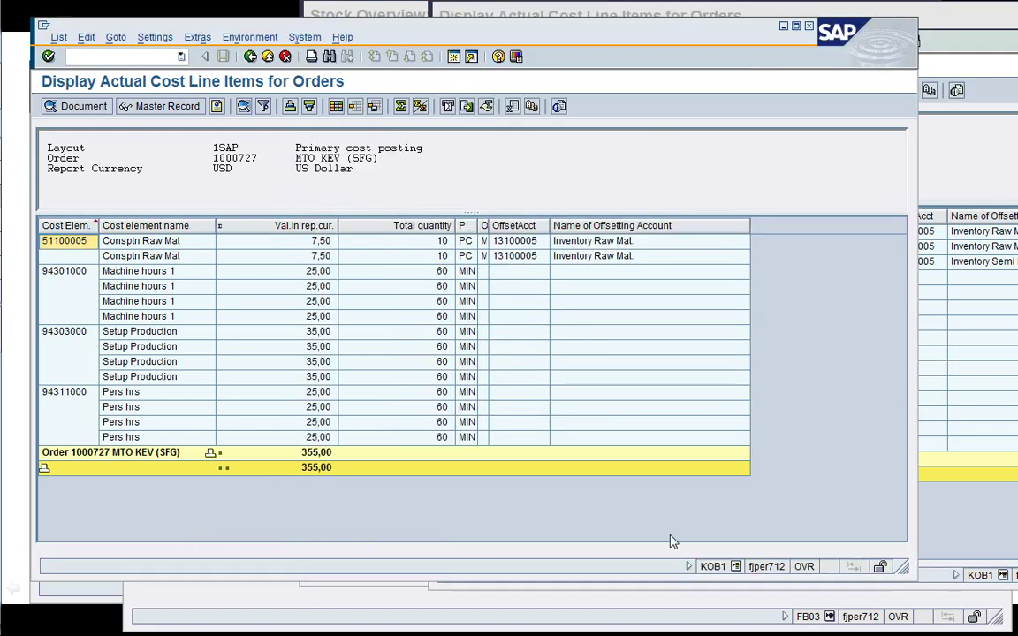
{"action": "left_click", "coordinate": [1005, 514]}
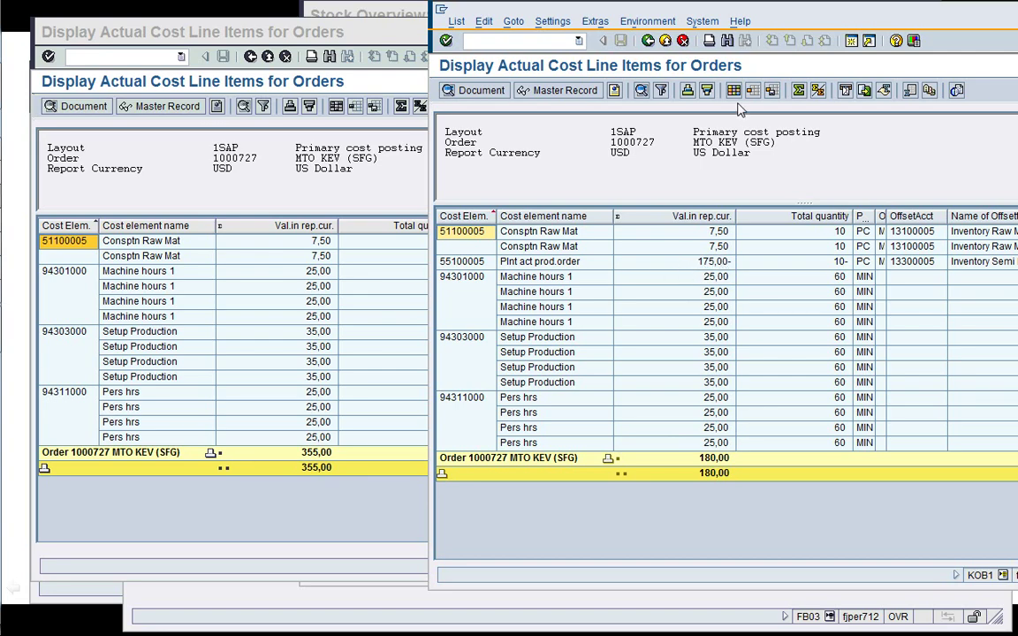
{"action": "left_click_drag", "start_coordinate": [820, 12], "coordinate": [726, 29]}
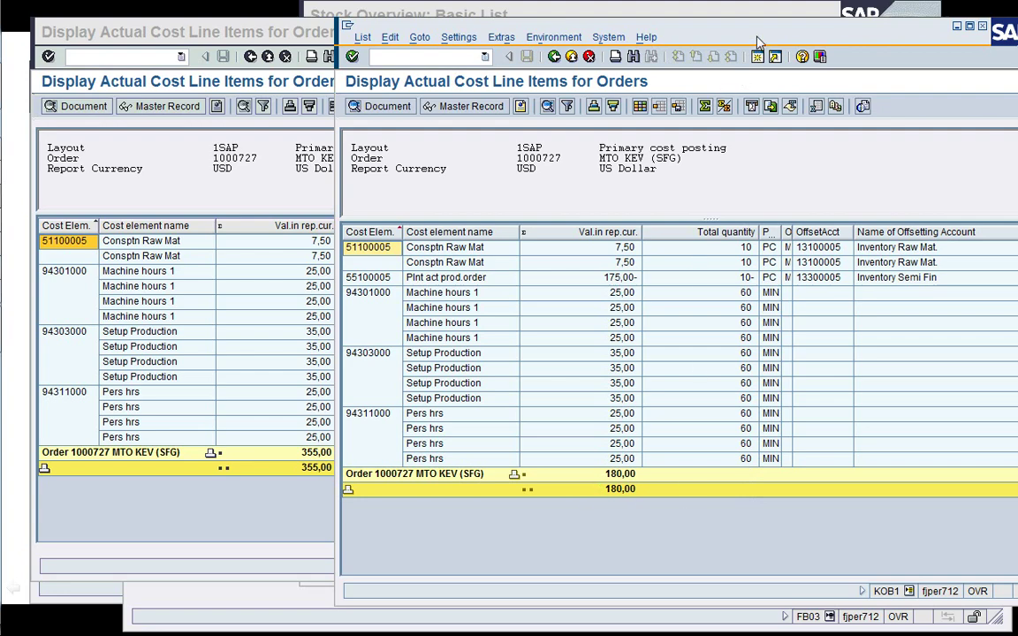
{"action": "left_click_drag", "start_coordinate": [757, 37], "coordinate": [636, 59]}
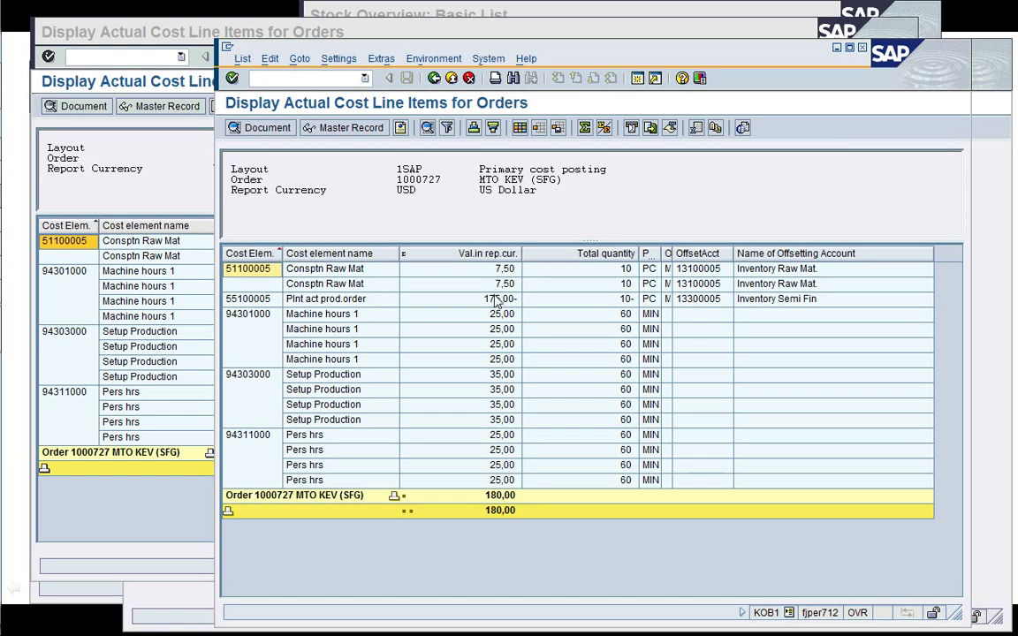
- End both sessions showing the actual cost line item reports with the /i command
{"action": "left_click", "coordinate": [289, 78]}
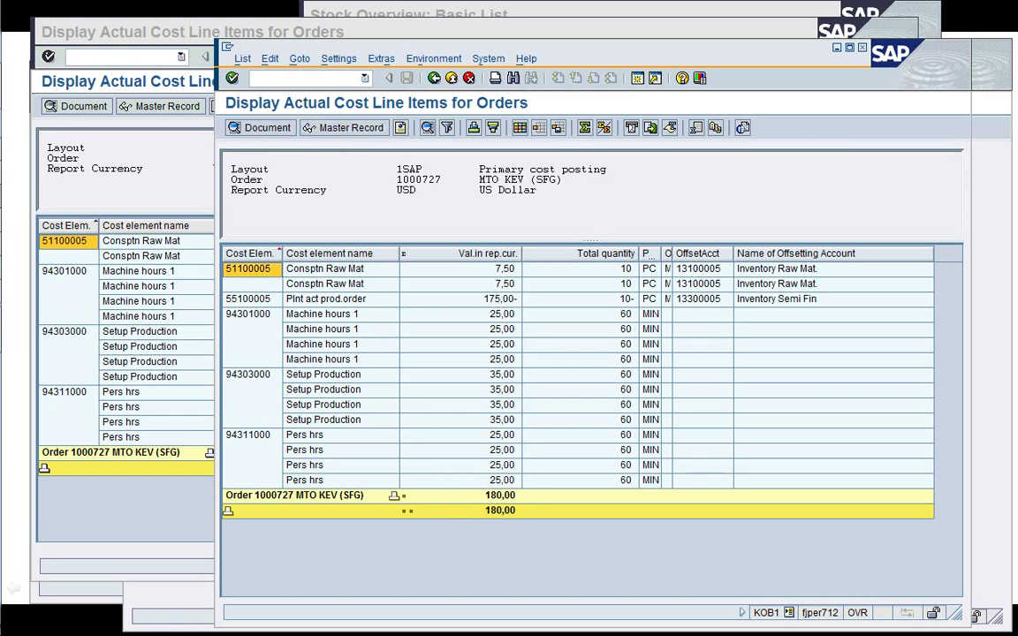
{"action": "type", "text": "/i"}
{"action": "key", "text": "Return"}
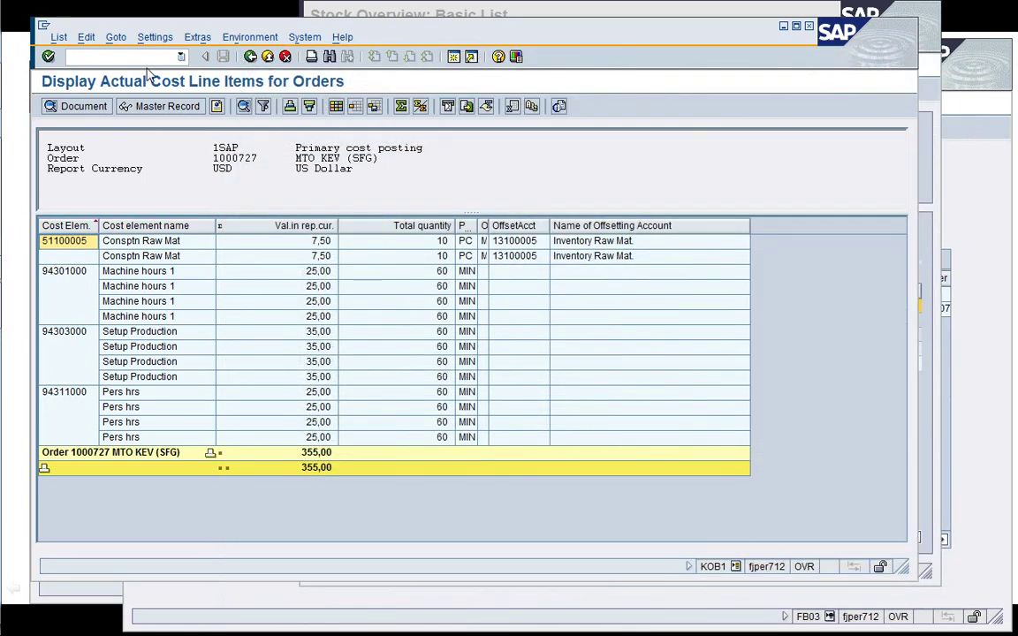
{"action": "type", "text": "/i"}
{"action": "key", "text": "Return"}
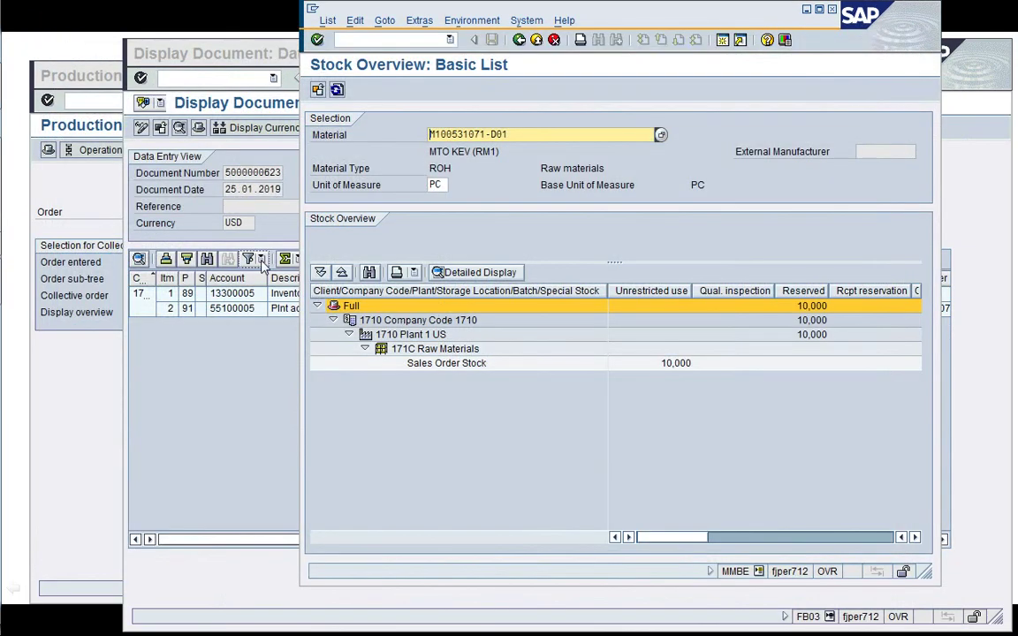
- Return from the accounting document to its document list, open the Controlling Document, and expand its line items
{"action": "left_click", "coordinate": [236, 386]}
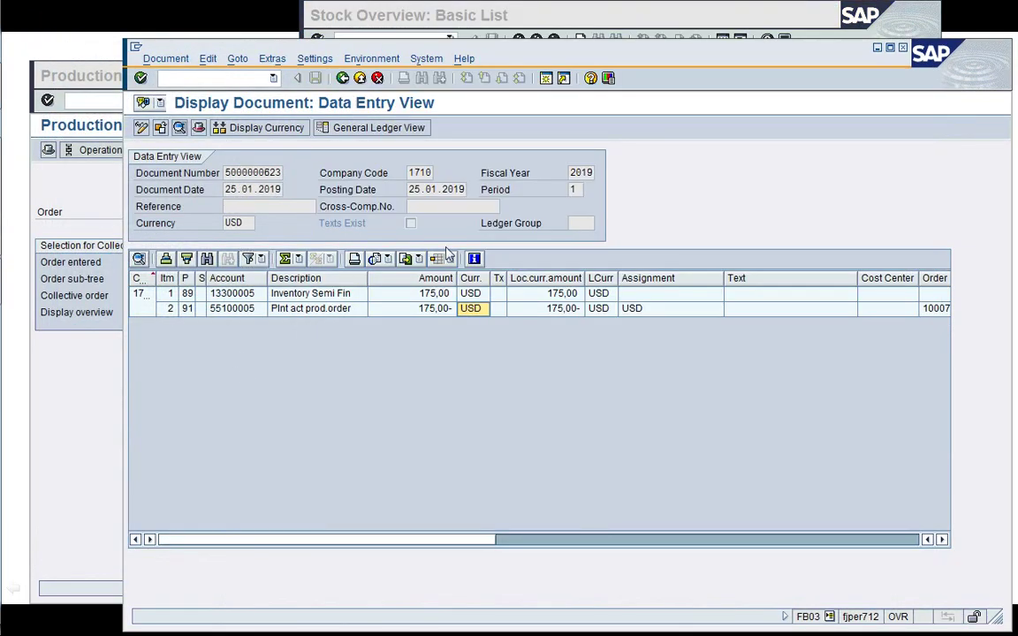
{"action": "left_click", "coordinate": [342, 78]}
{"action": "double_click", "coordinate": [165, 235]}
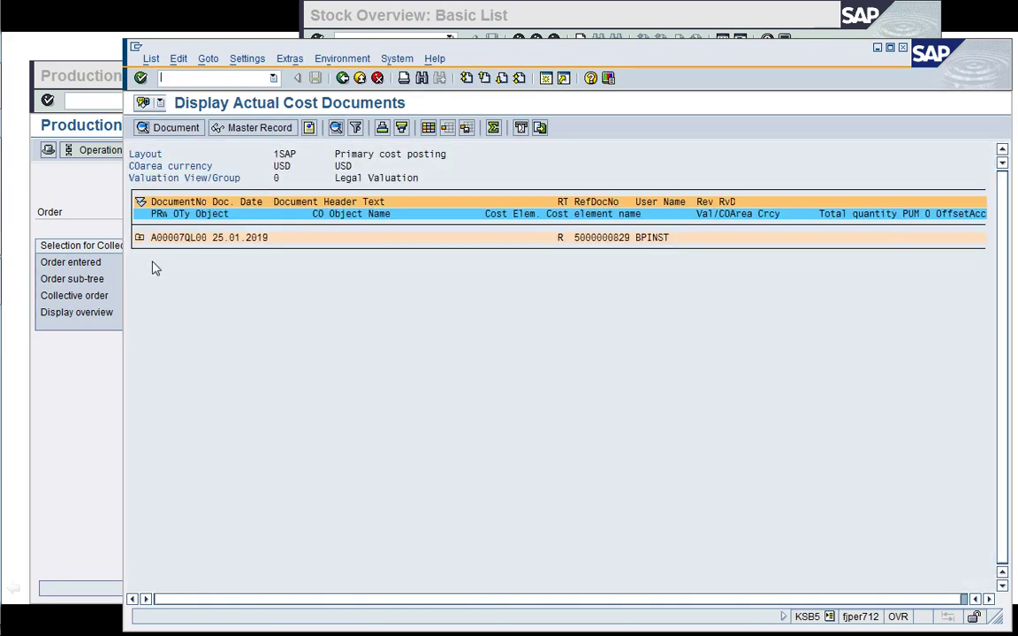
{"action": "left_click", "coordinate": [138, 236]}
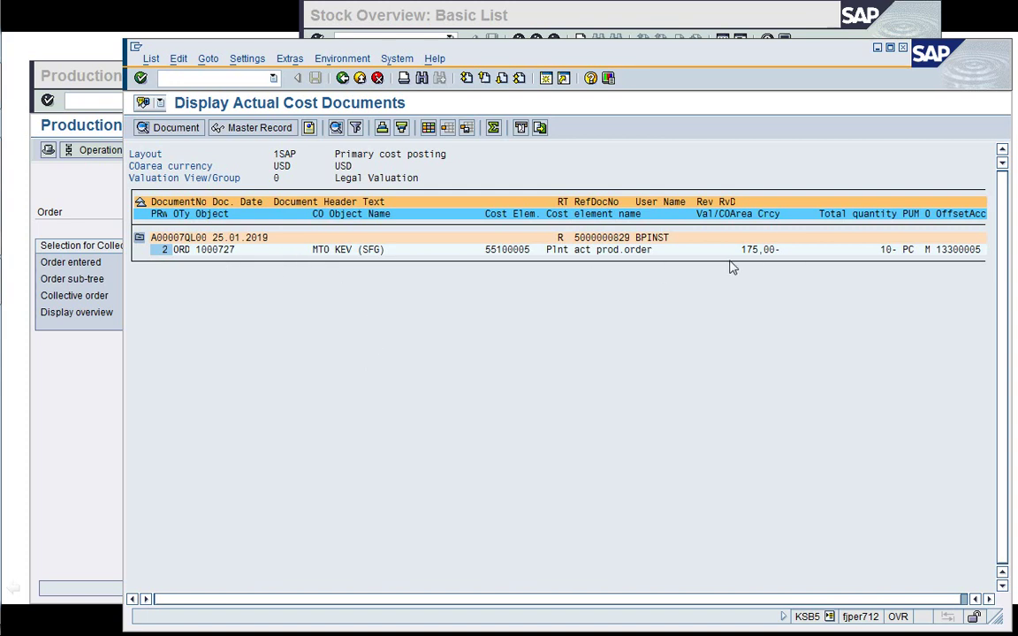
- Exit the controlling document, close the list of accounting documents, and leave MIGO for the SAP Easy Access screen
{"action": "left_click", "coordinate": [344, 77]}
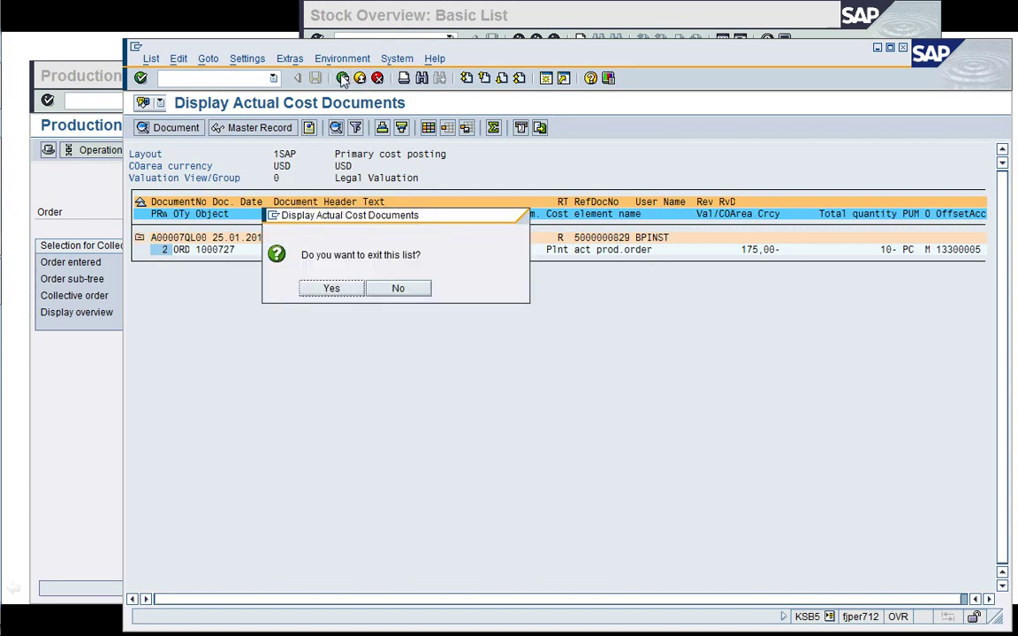
{"action": "left_click", "coordinate": [345, 288]}
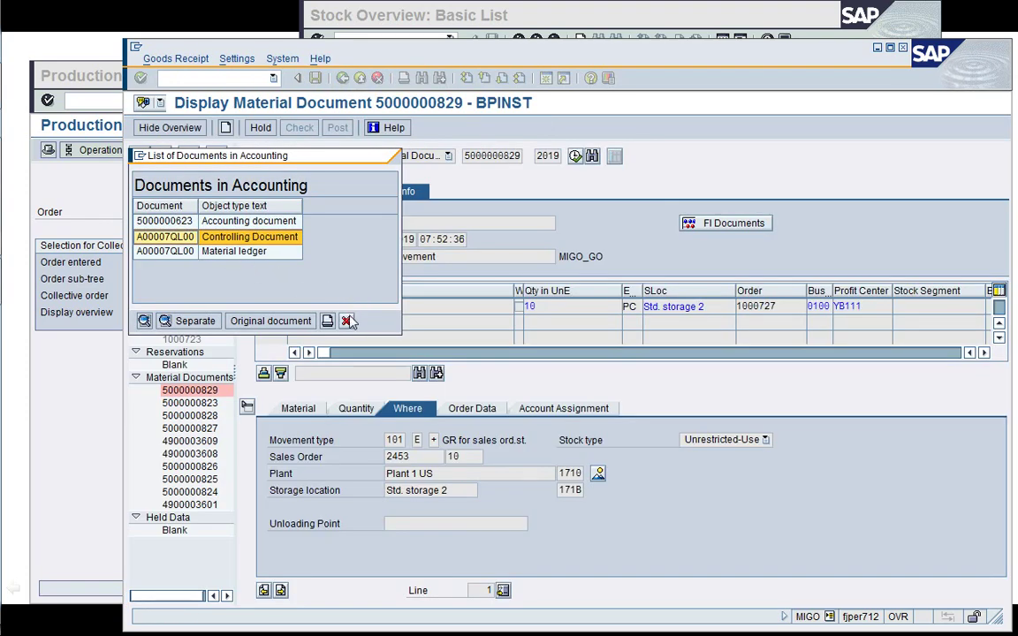
{"action": "left_click", "coordinate": [345, 321]}
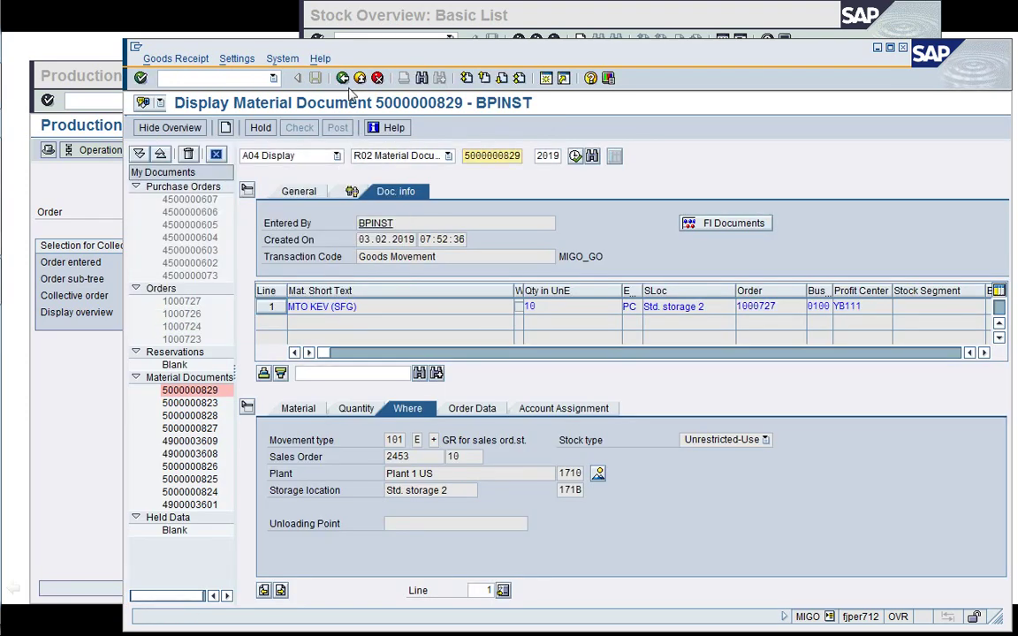
{"action": "left_click", "coordinate": [360, 78]}
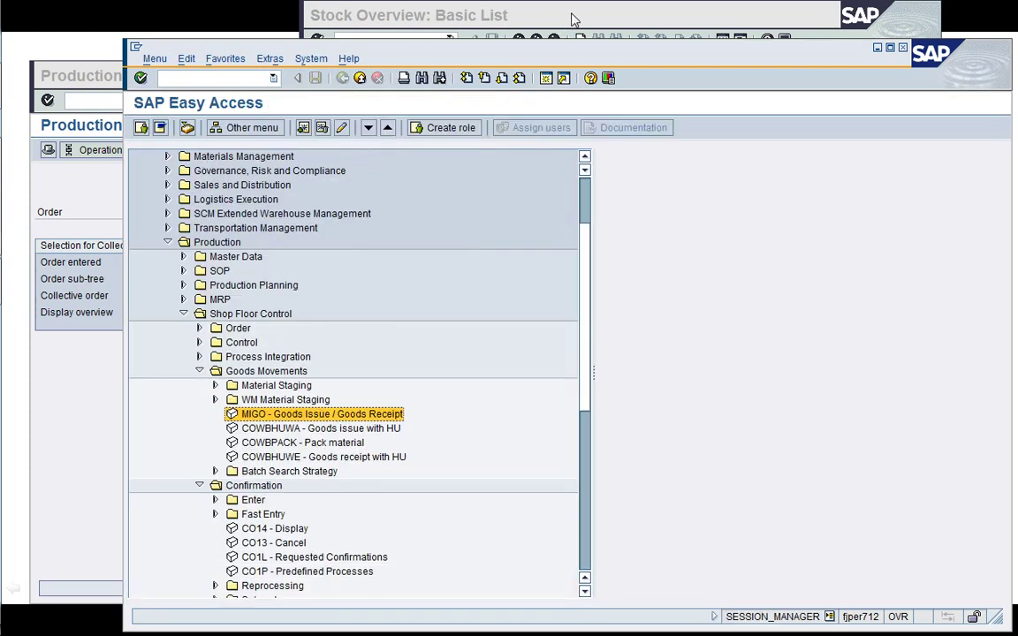
- Switch to the Stock Overview session and rerun it for raw material M100531071-D01 in plant 1710
{"action": "left_click", "coordinate": [569, 17]}
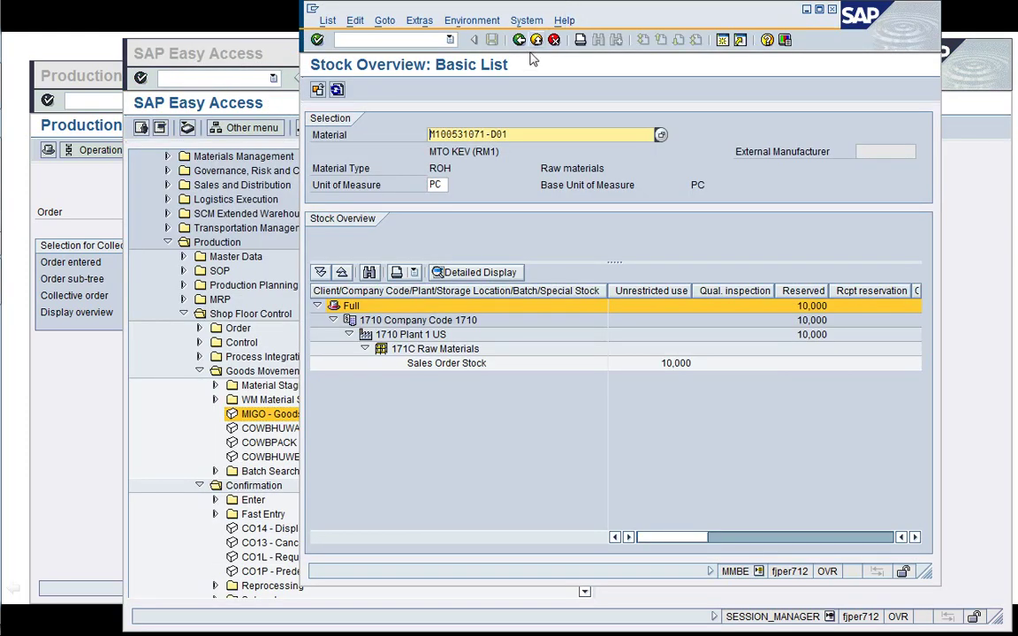
{"action": "left_click", "coordinate": [519, 40]}
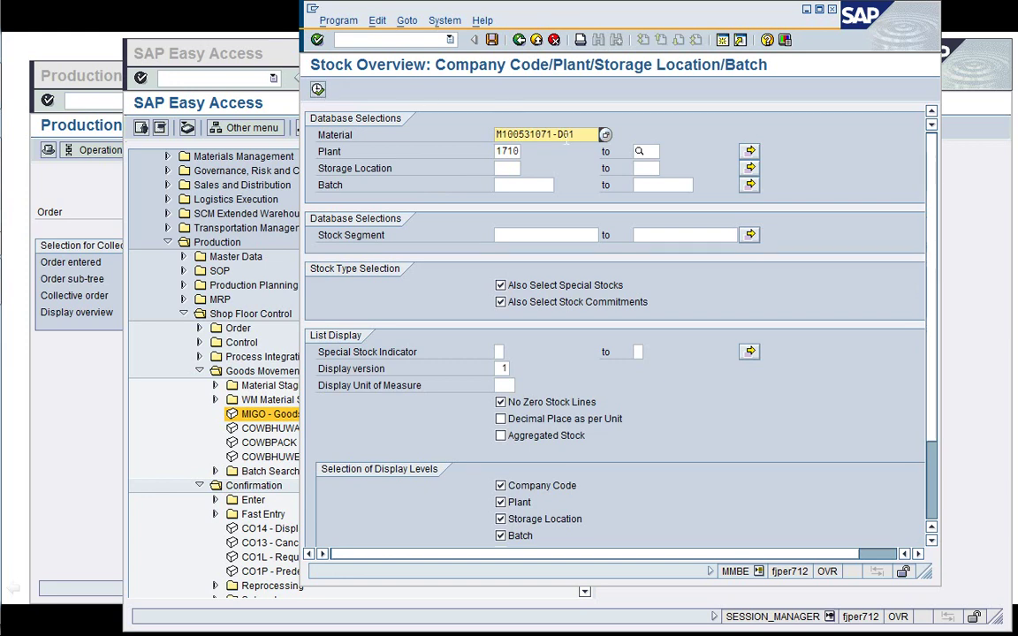
{"action": "left_click", "coordinate": [318, 89]}
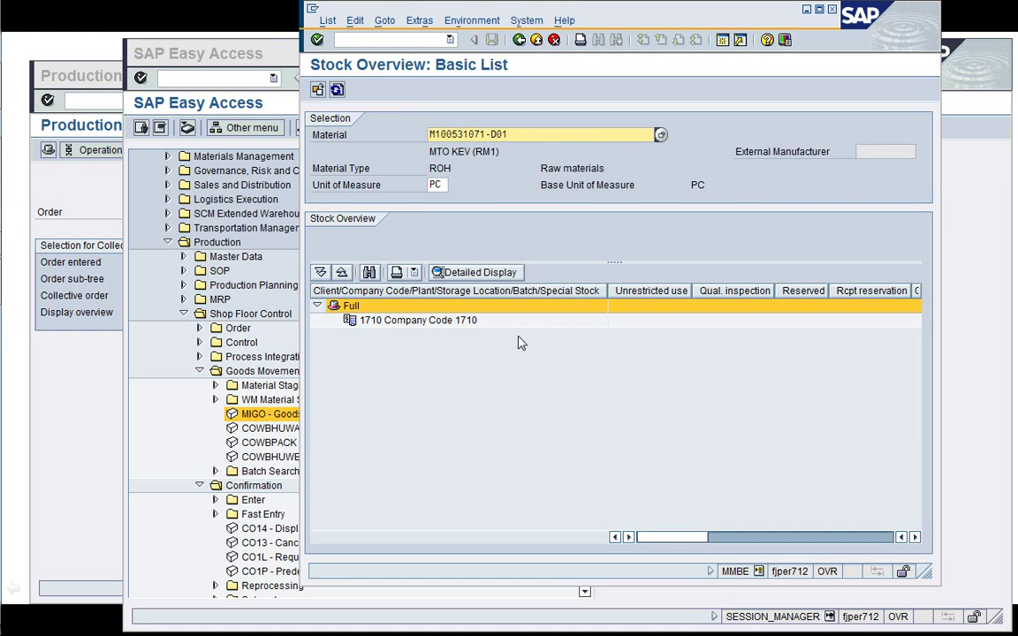
- Run the stock overview for semifinished material M100531071-B01 in plant 1710
{"action": "left_click", "coordinate": [518, 39]}
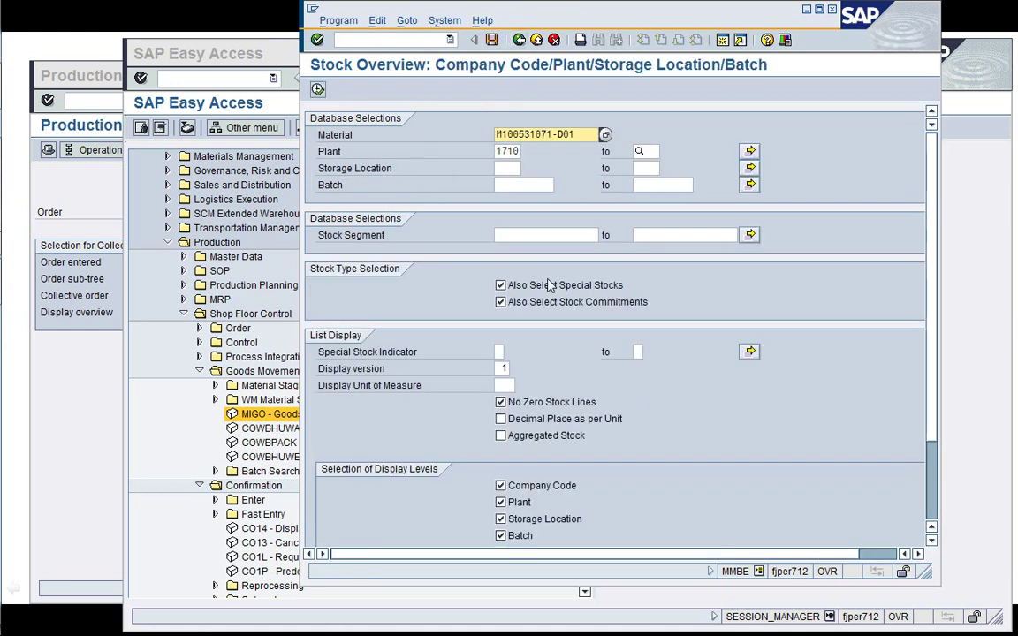
{"action": "key", "text": "BackSpace"}
{"action": "key", "text": "BackSpace"}
{"action": "key", "text": "BackSpace"}
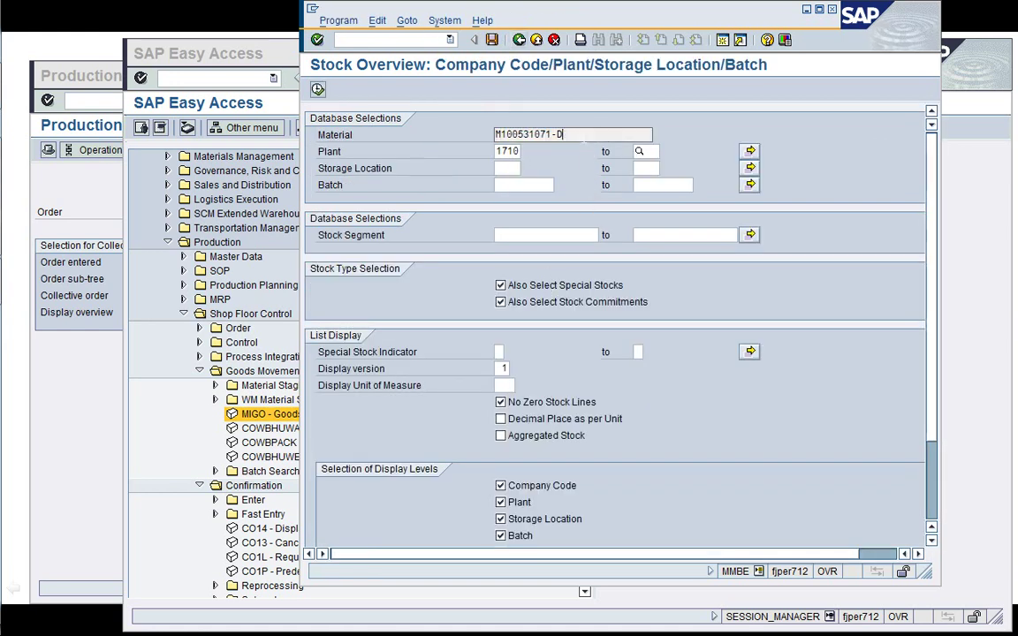
{"action": "type", "text": "B01"}
{"action": "key", "text": "Return"}
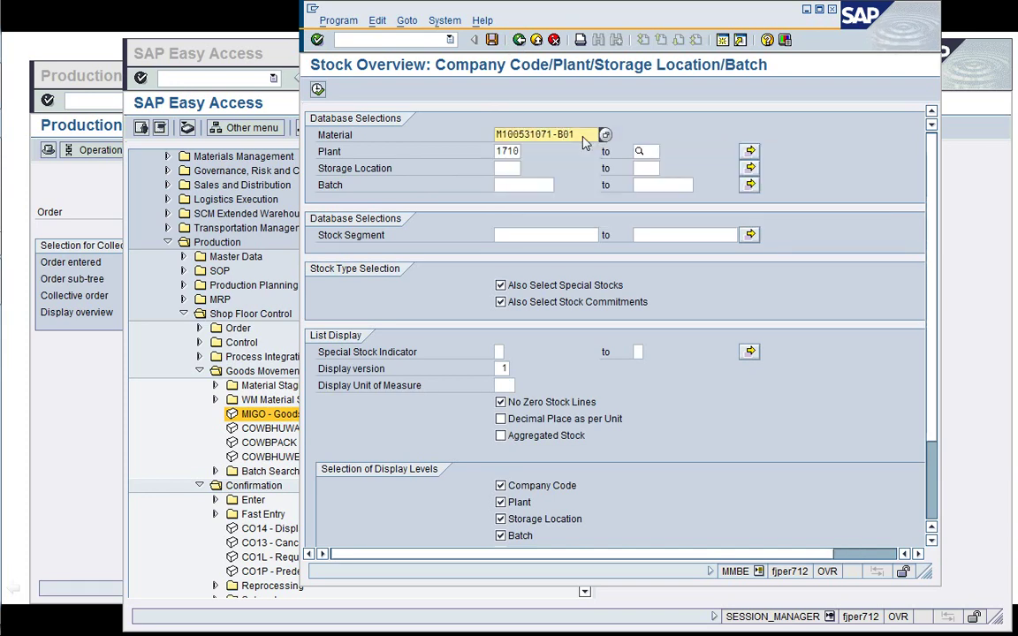
{"action": "left_click", "coordinate": [317, 90]}
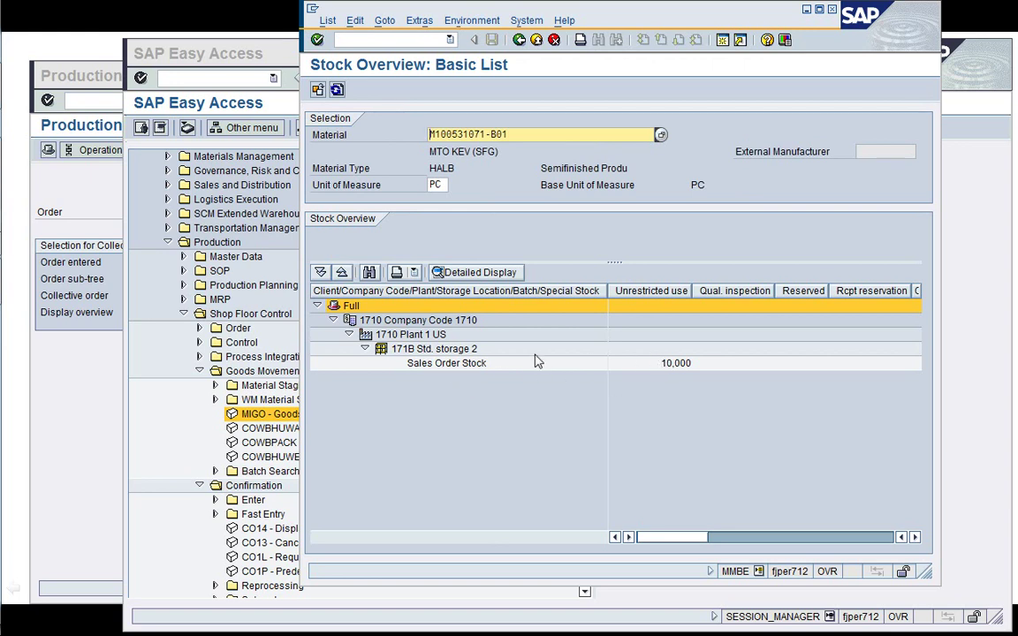
- Display the Sales Order Stock details for storage location 171B, and return to the stock overview selection
{"action": "double_click", "coordinate": [421, 371]}
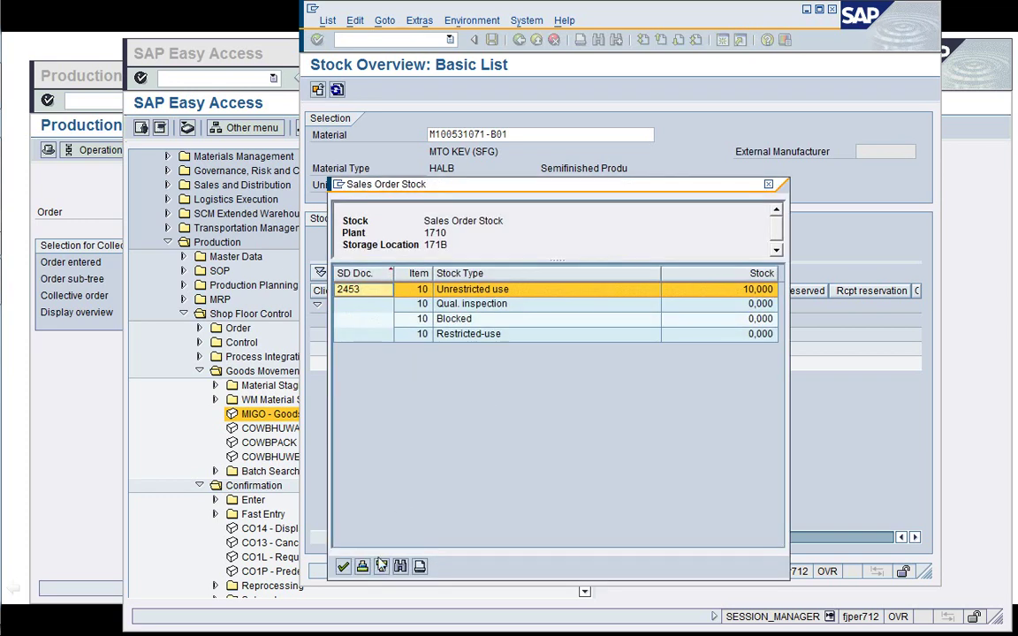
{"action": "left_click", "coordinate": [342, 566]}
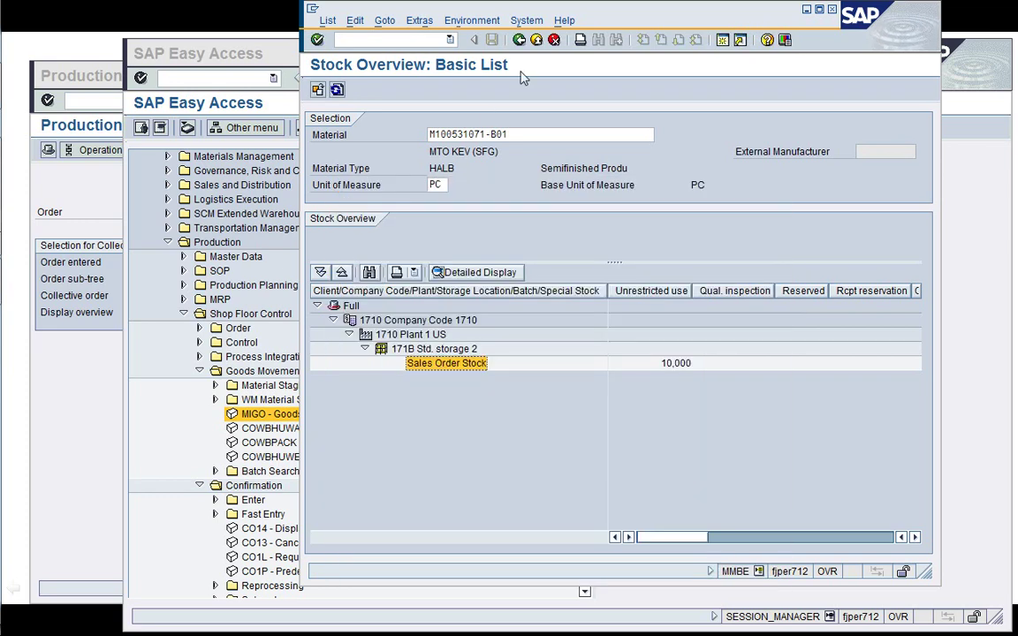
{"action": "left_click", "coordinate": [518, 40]}
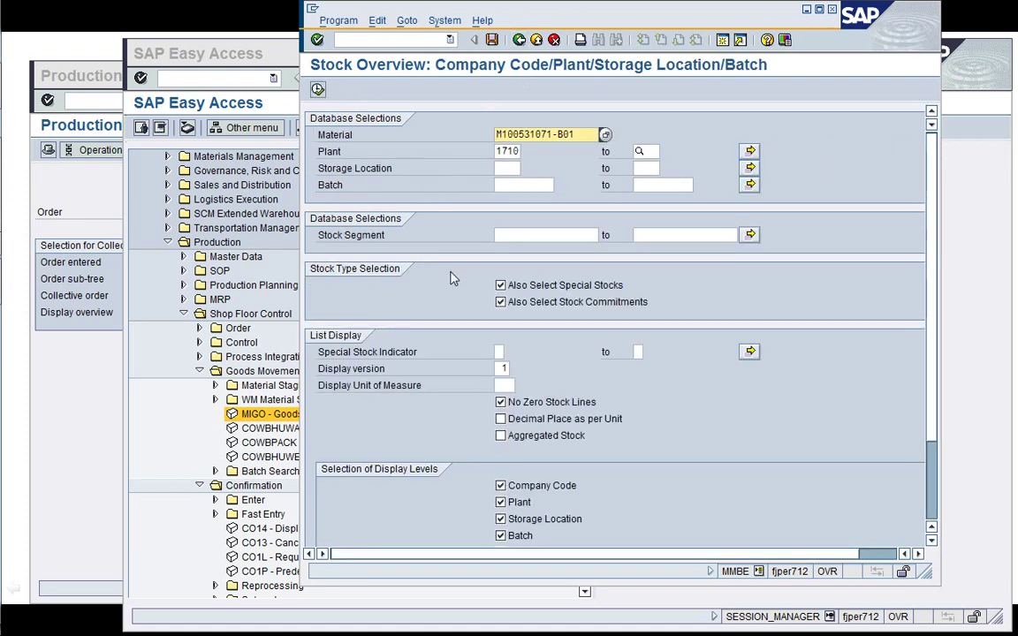
- Switch to the Production Order Display session, open the order header, and check the DLV status
{"action": "left_click", "coordinate": [78, 373]}
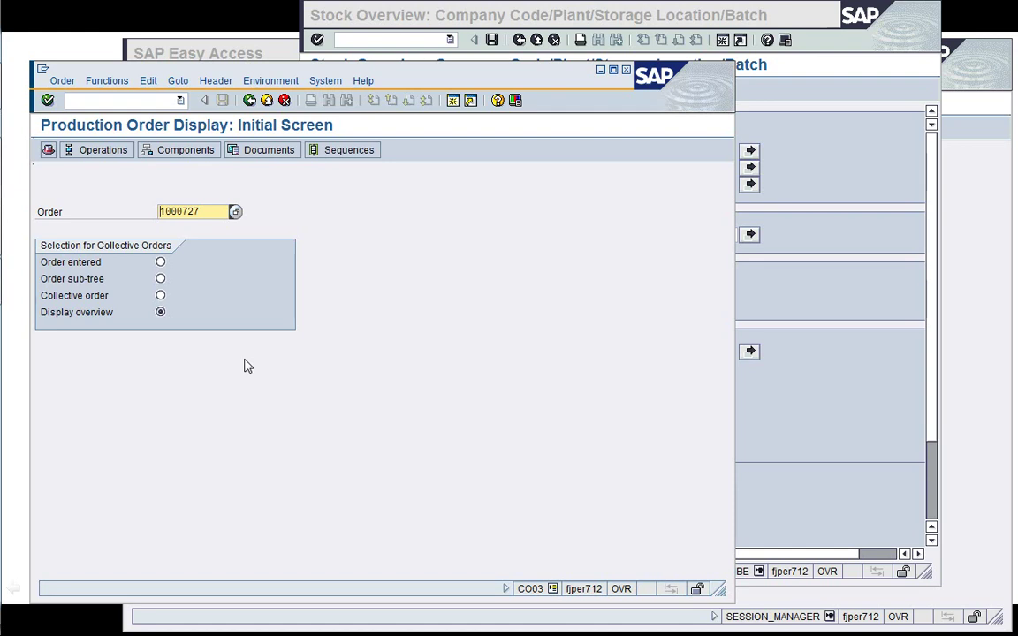
{"action": "key", "text": "Return"}
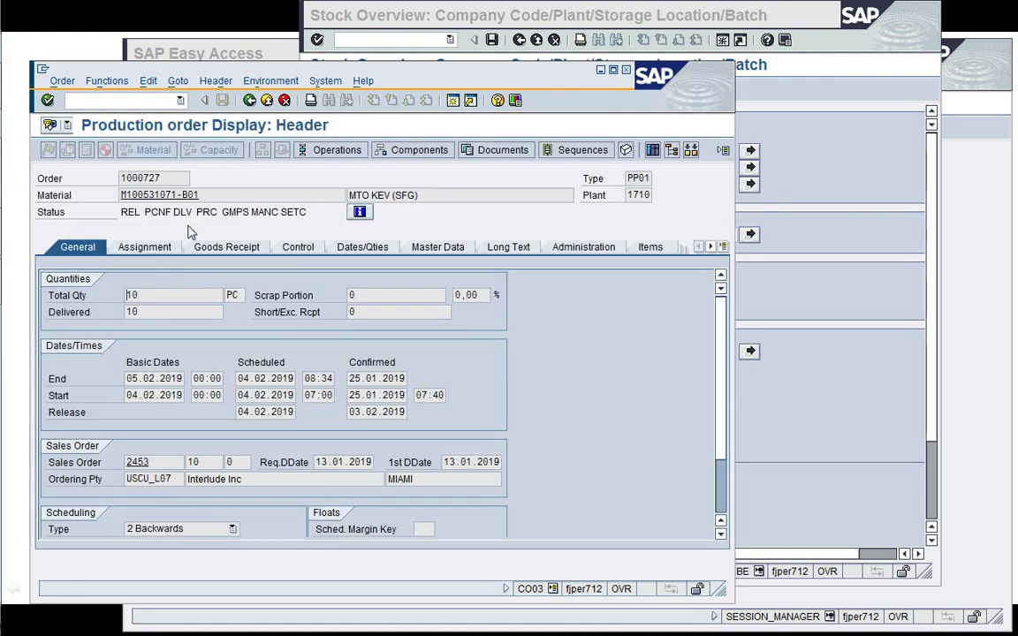
{"action": "left_click_drag", "start_coordinate": [193, 212], "coordinate": [174, 212]}
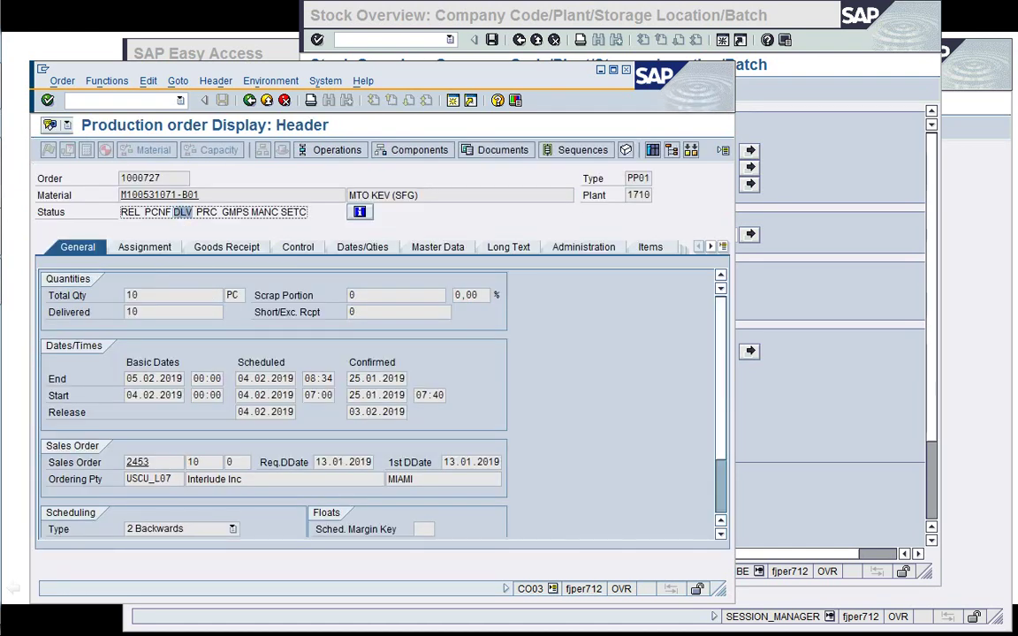
{"action": "left_click", "coordinate": [188, 212]}
- Review the production order's operation overview and the Goods Receipt data in its header
{"action": "left_click", "coordinate": [340, 156]}
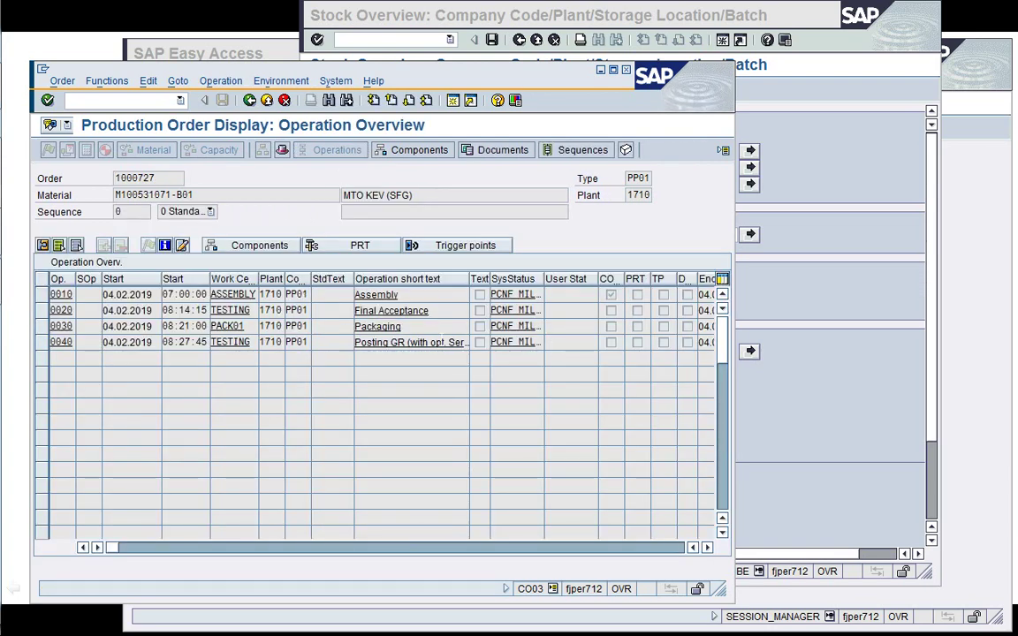
{"action": "left_click", "coordinate": [251, 100]}
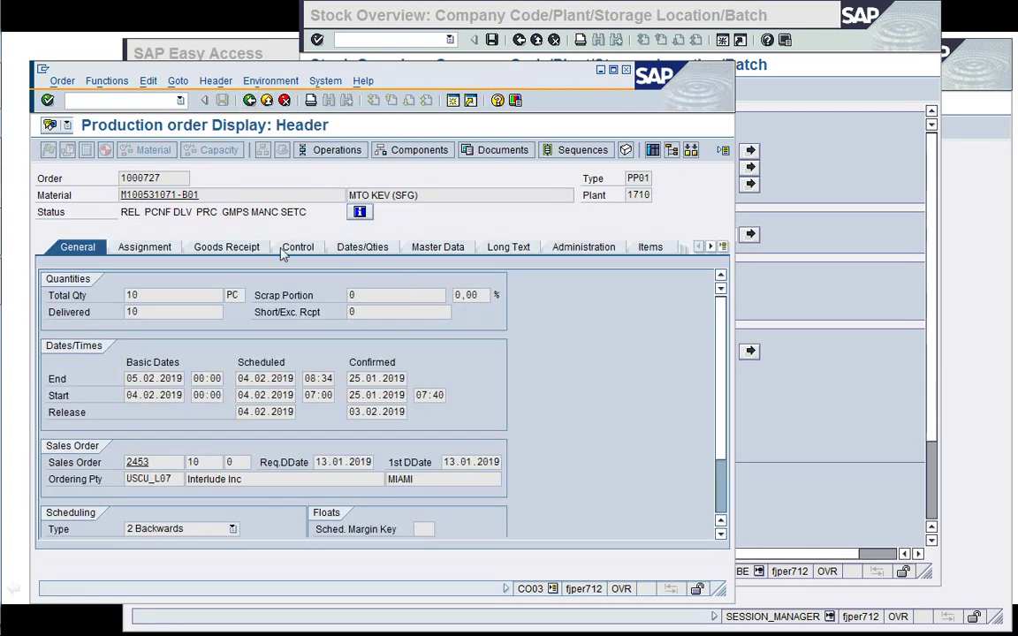
{"action": "left_click", "coordinate": [221, 248]}
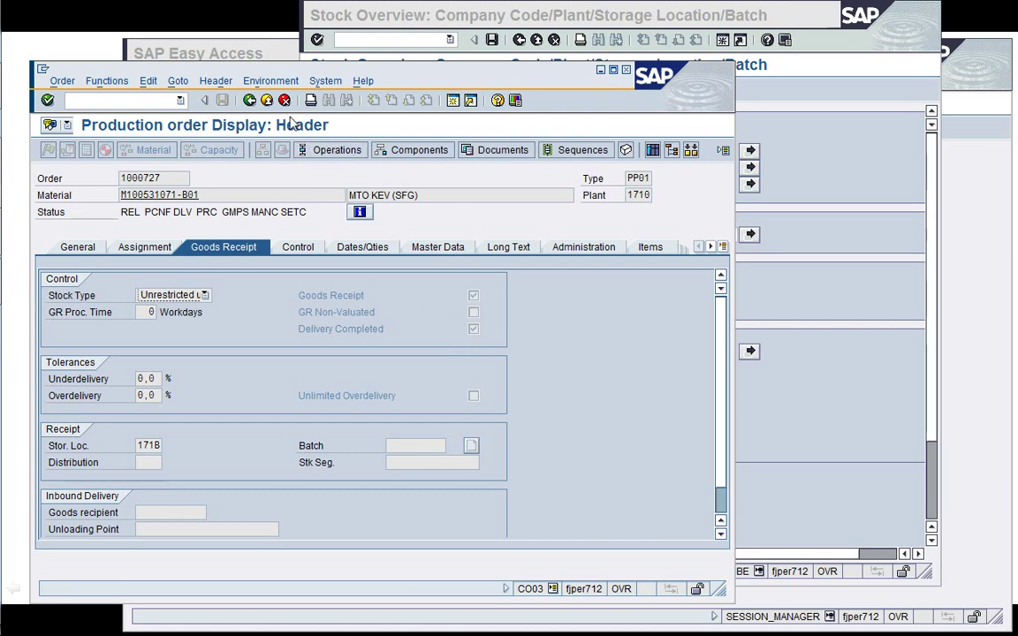
- Leave the order header, reopen the order's operation overview, and display the details of operation 0010 Assembly
{"action": "left_click", "coordinate": [250, 100]}
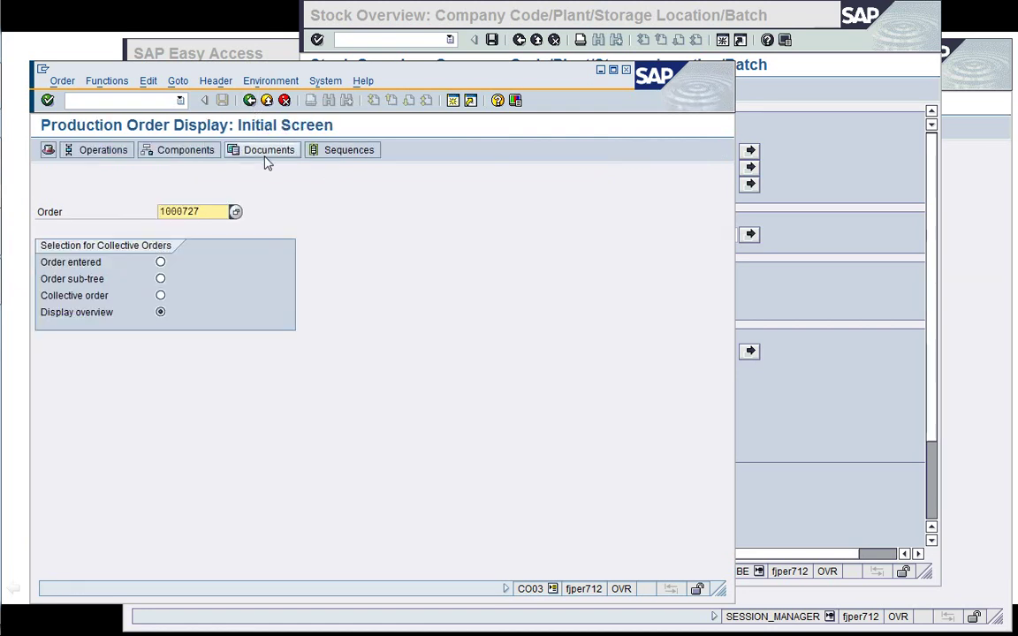
{"action": "left_click", "coordinate": [120, 157]}
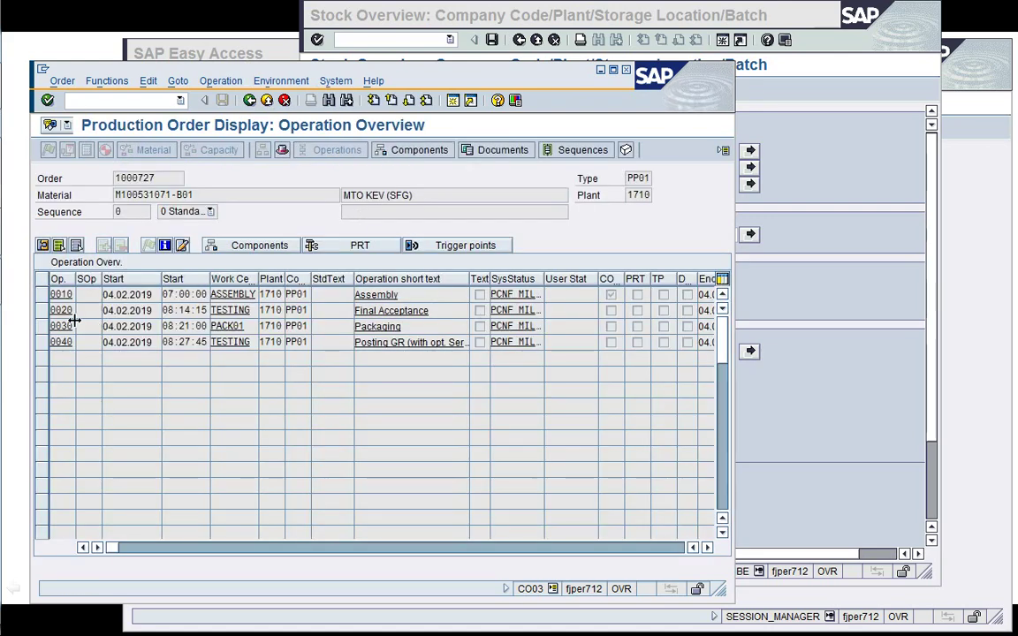
{"action": "left_click", "coordinate": [60, 294]}
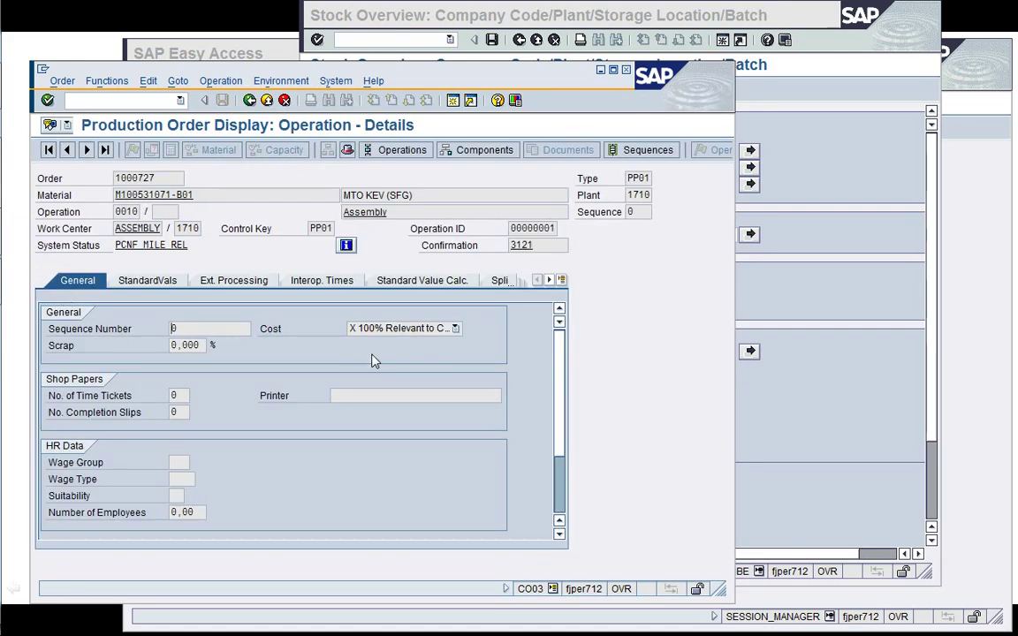
- Review the Confirmed Dates and the Qties/Activities data of operation 0010 Assembly
{"action": "left_click", "coordinate": [561, 280]}
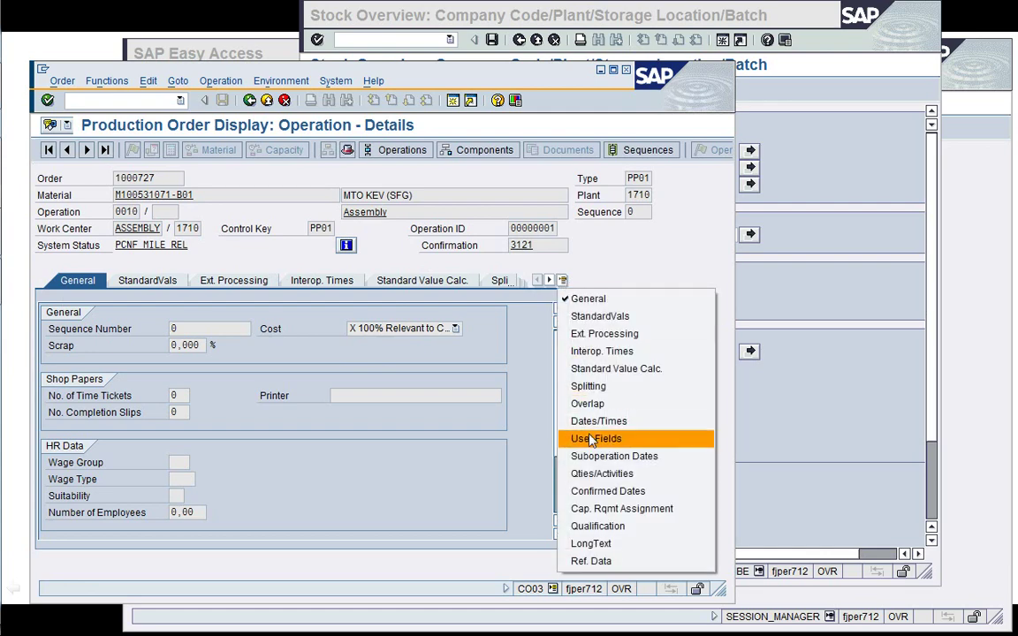
{"action": "left_click", "coordinate": [609, 489]}
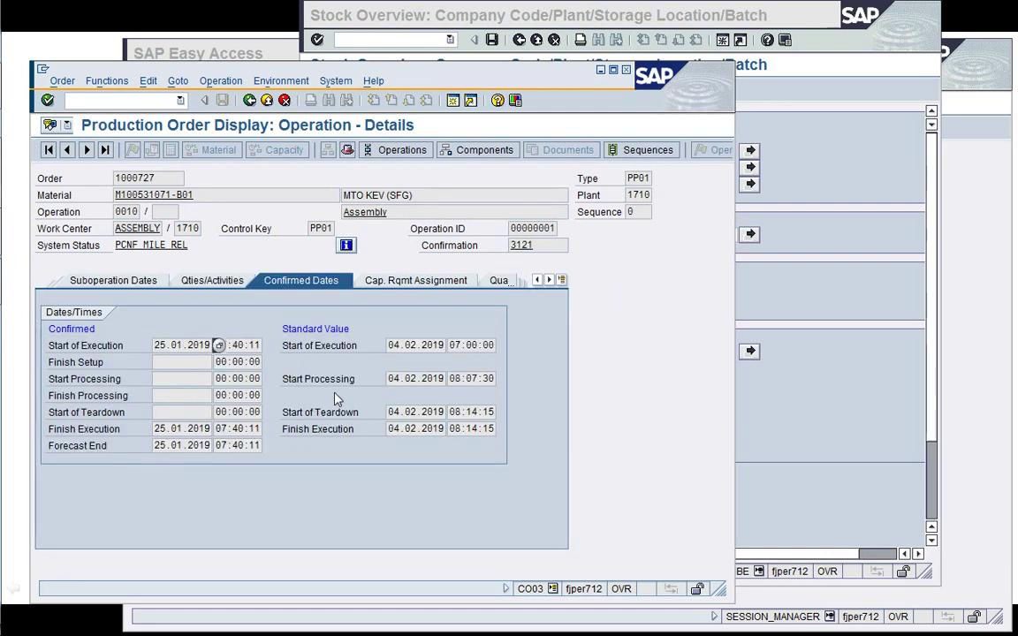
{"action": "left_click", "coordinate": [203, 280]}
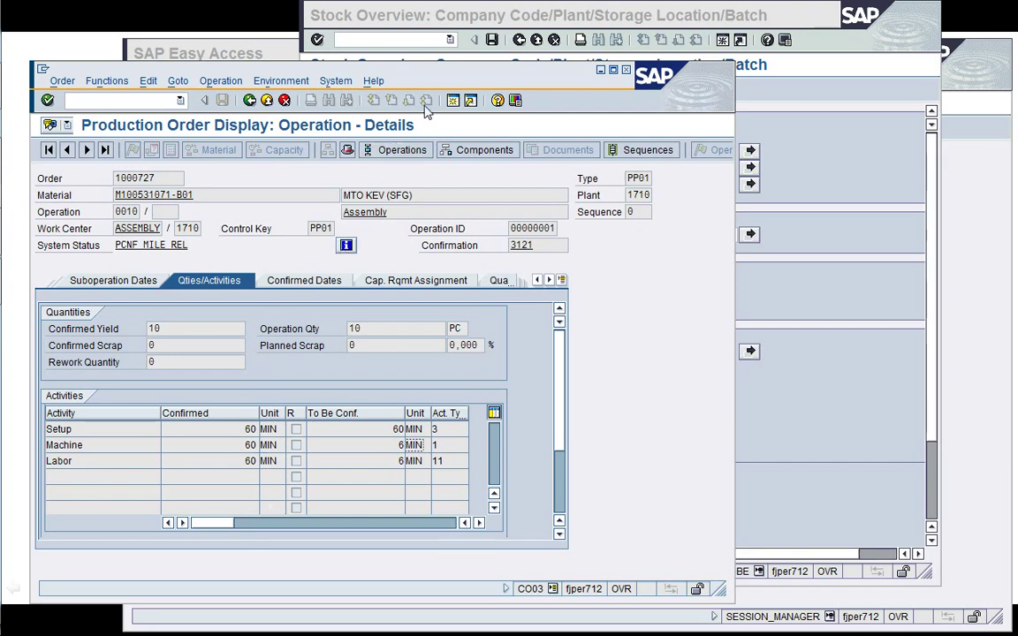
- Leave the operation details, operation overview and order header, and close the Production Order Display session
{"action": "left_click", "coordinate": [250, 101]}
{"action": "left_click", "coordinate": [122, 101]}
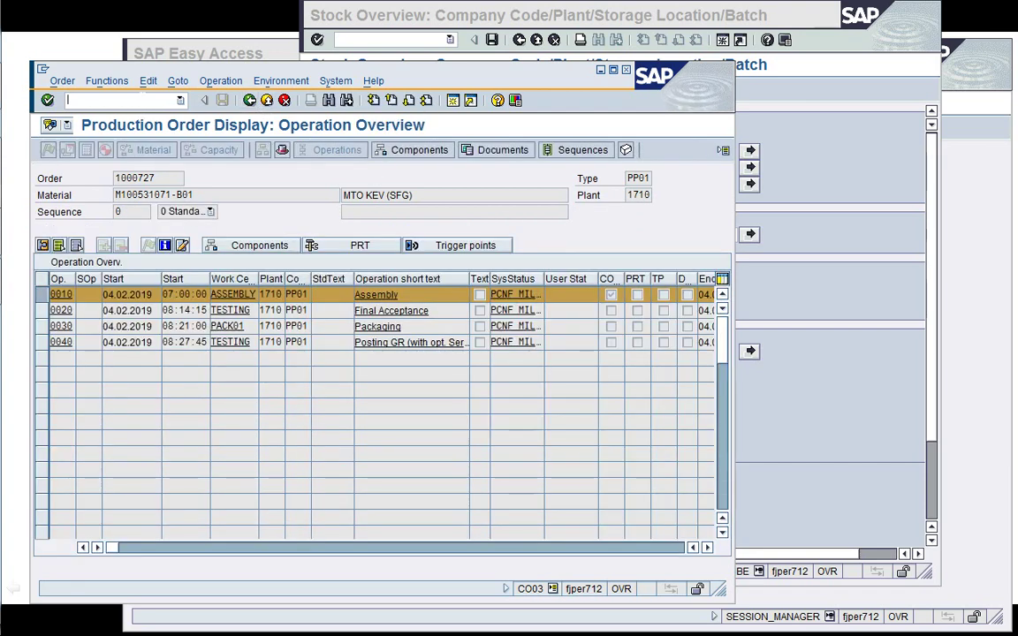
{"action": "left_click", "coordinate": [250, 102]}
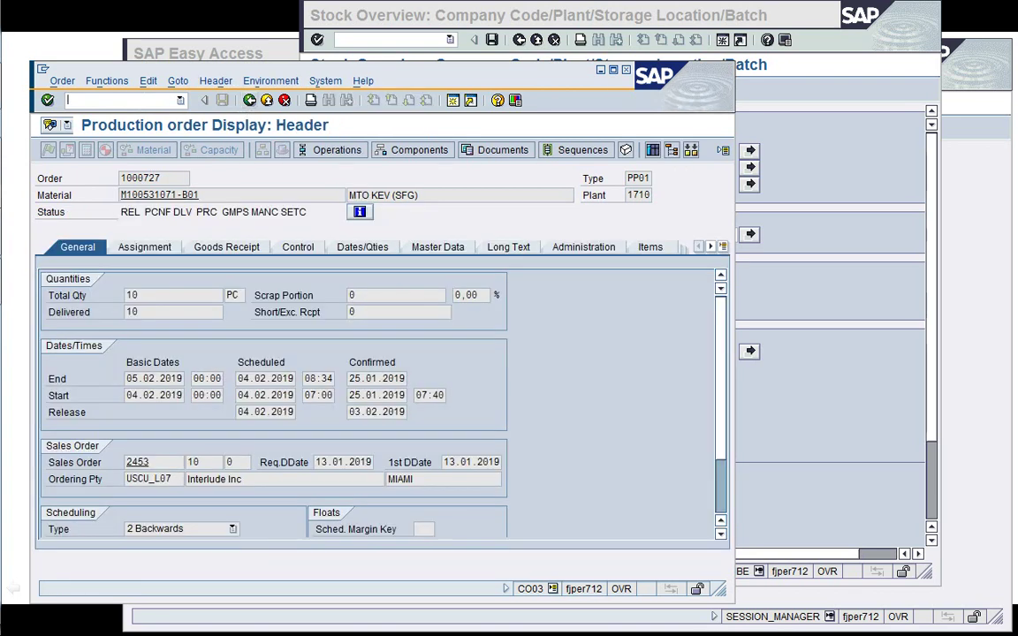
{"action": "left_click", "coordinate": [249, 101]}
{"action": "left_click", "coordinate": [116, 101]}
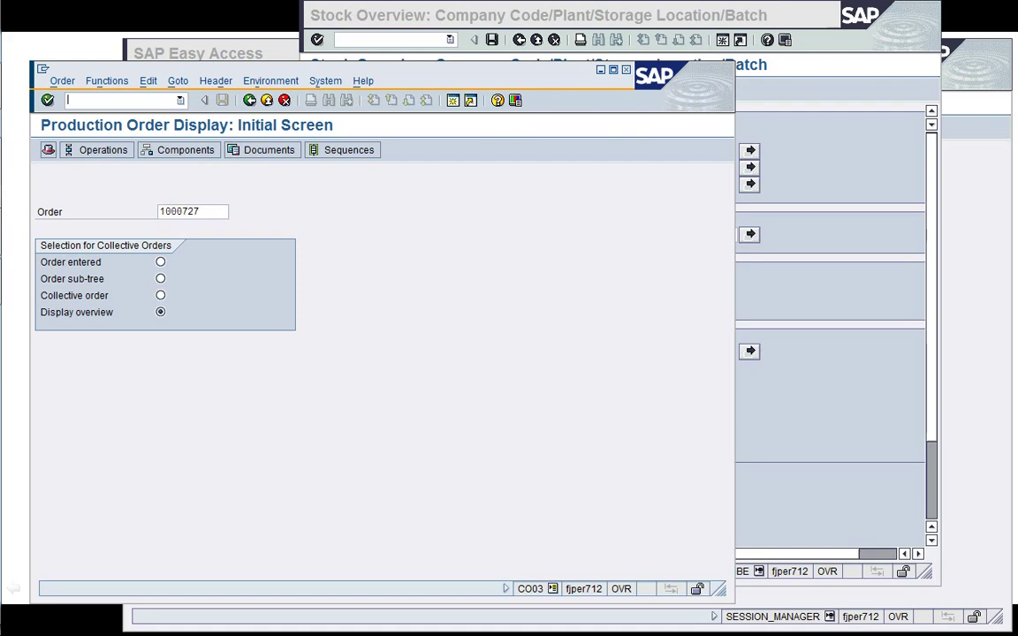
{"action": "type", "text": "/i"}
{"action": "key", "text": "Return"}
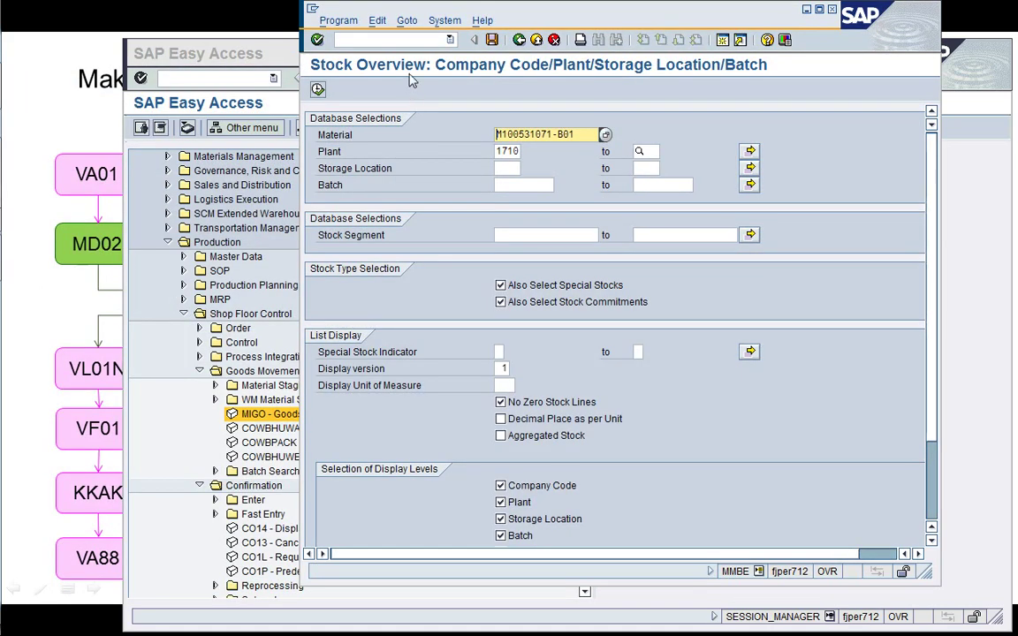
- Switch to the Stock/Requirements List session for material M100531071-B01, refresh it, and check the customer stock's available quantity
{"action": "left_click", "coordinate": [423, 40]}
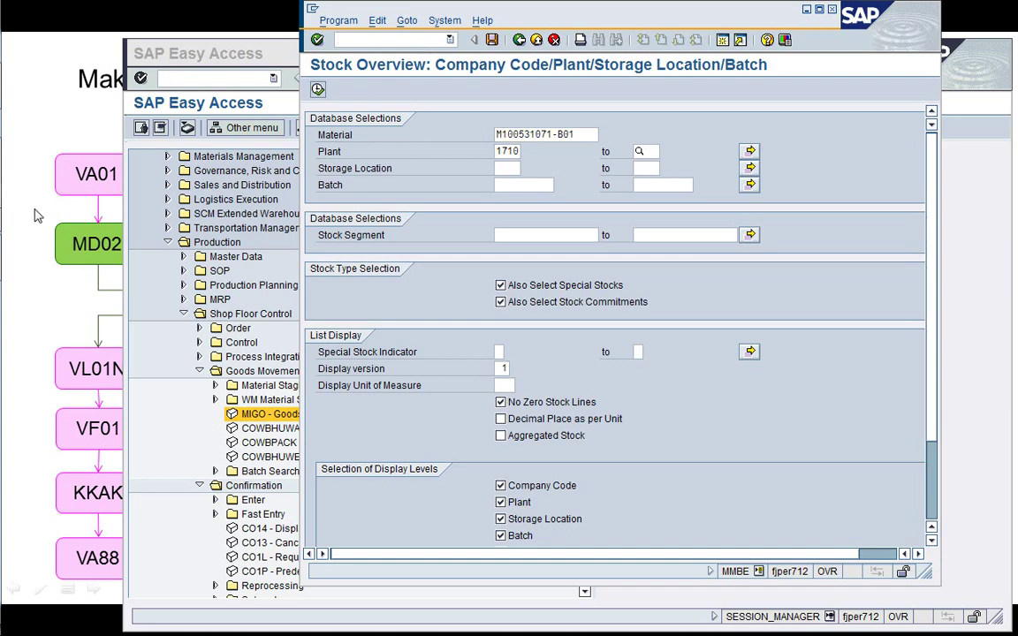
{"action": "mouse_move", "coordinate": [8, 234]}
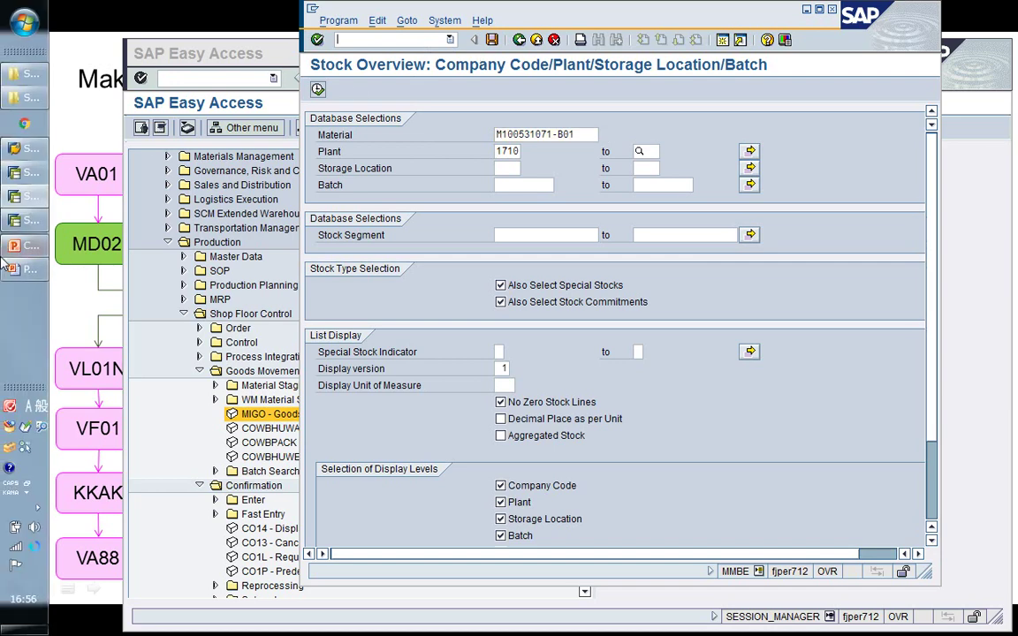
{"action": "left_click", "coordinate": [25, 181]}
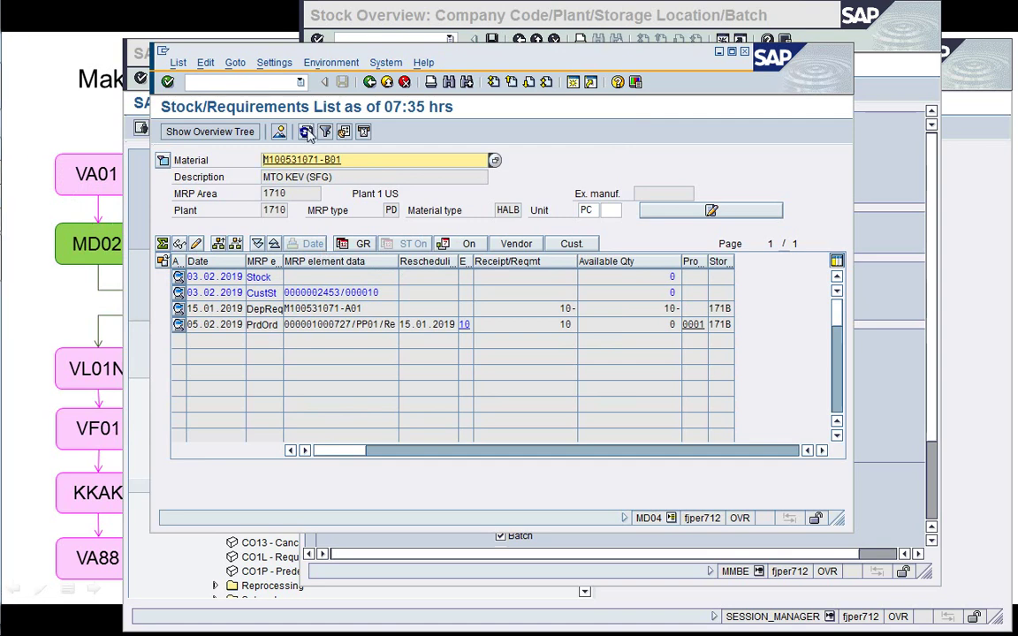
{"action": "left_click", "coordinate": [305, 132]}
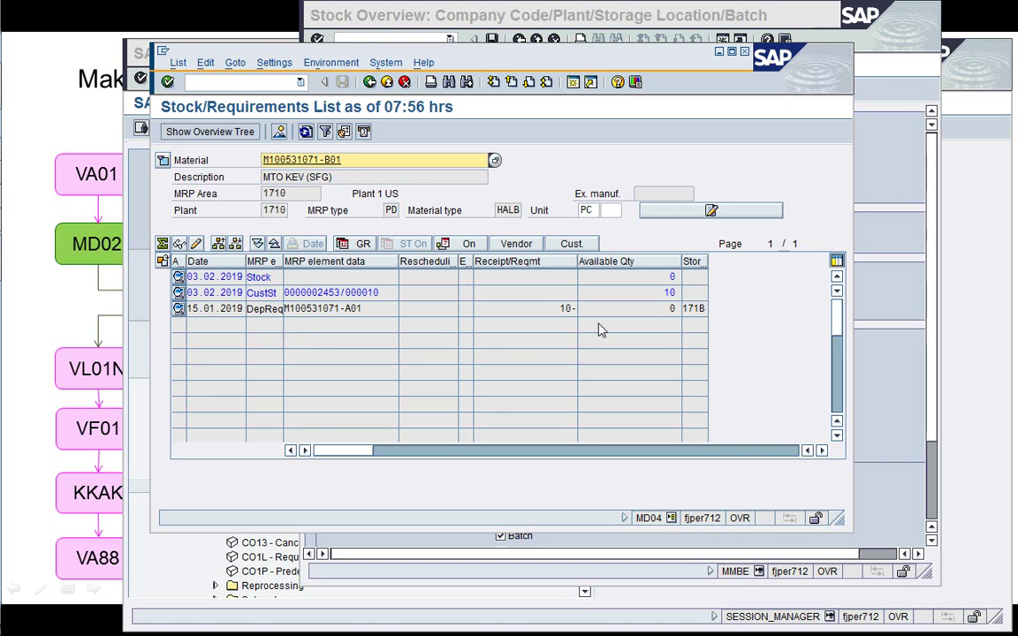
{"action": "left_click", "coordinate": [670, 294]}
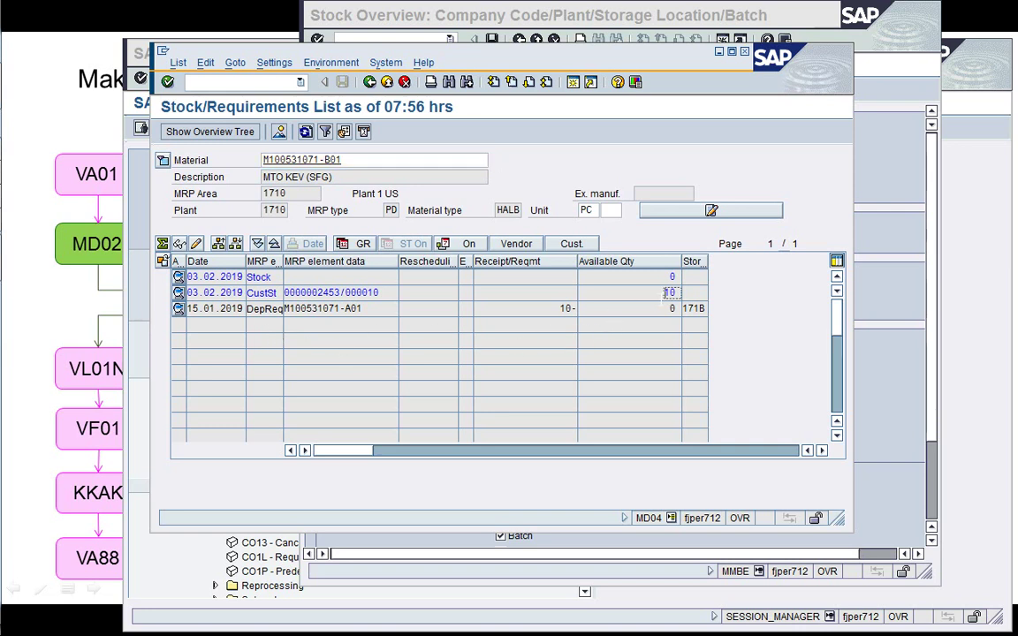
- Return to the Stock Overview session, leave that transaction, collapse the Favorites, and start transaction MBBS
{"action": "left_click", "coordinate": [881, 196]}
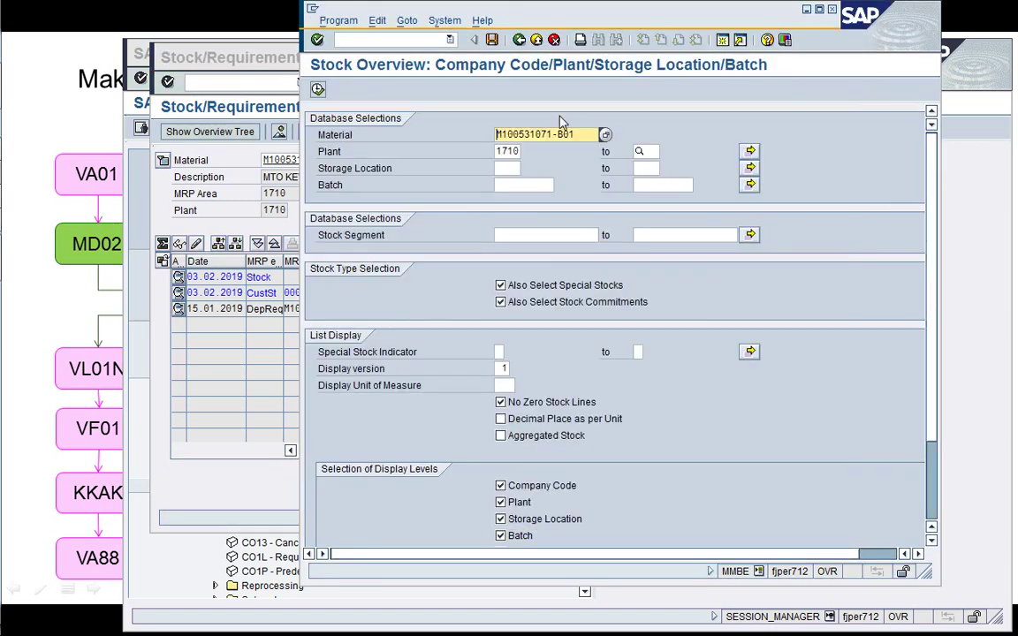
{"action": "left_click", "coordinate": [519, 40]}
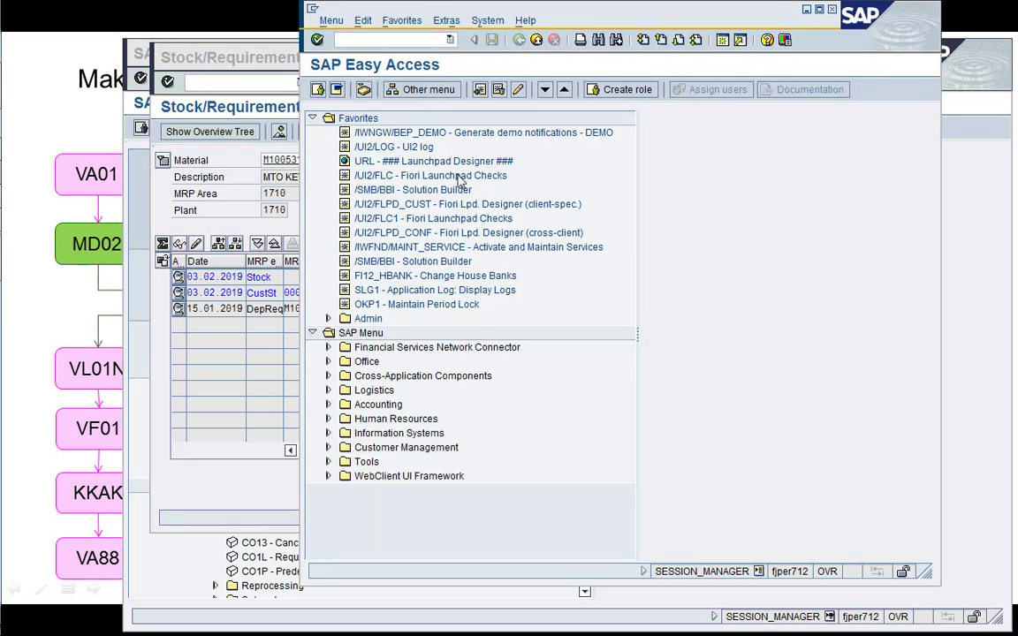
{"action": "left_click", "coordinate": [312, 118]}
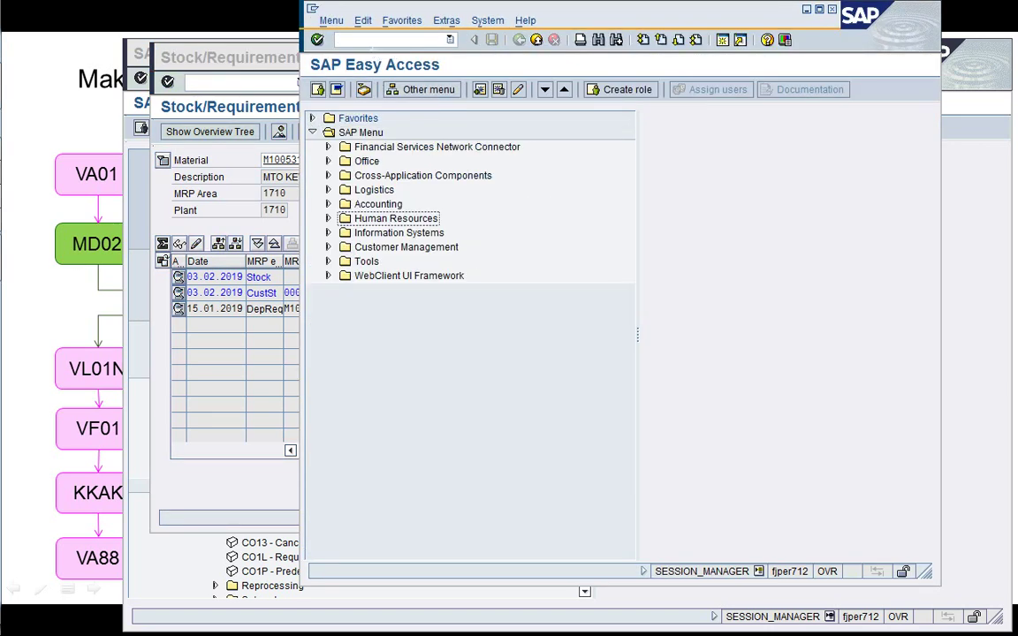
{"action": "left_click", "coordinate": [372, 41]}
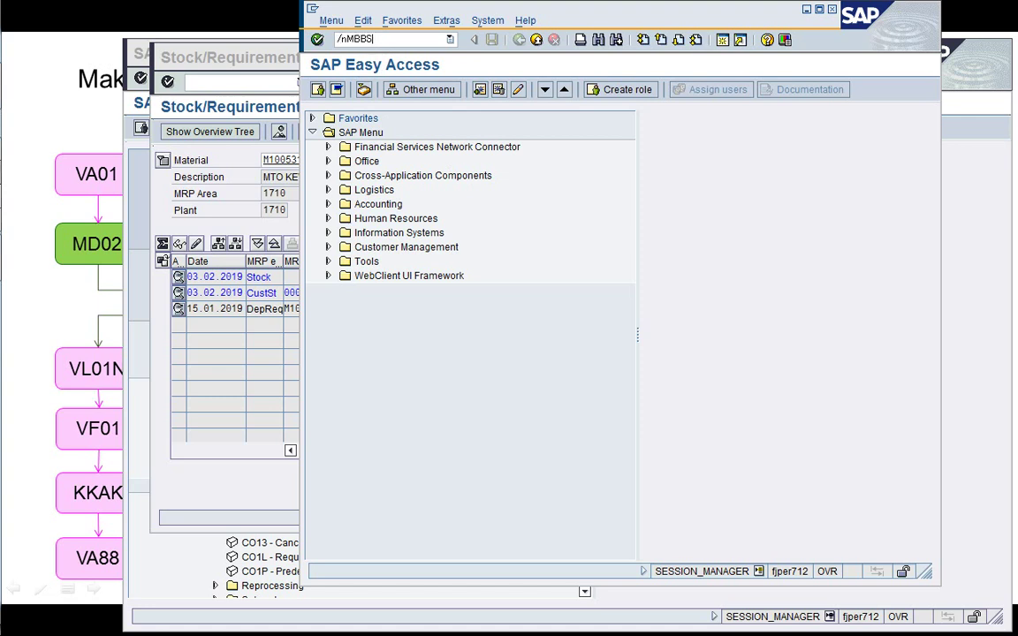
{"action": "type", "text": "/nMBBS"}
{"action": "key", "text": "Return"}
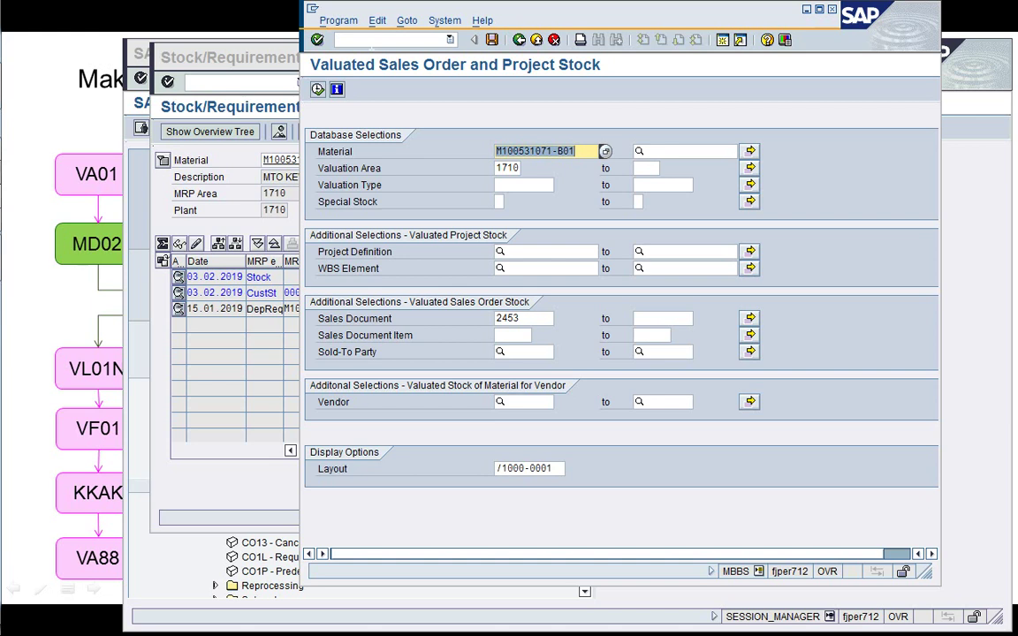
- Set the upper limit of the material range to M100531071-D02 in the valuated stock selection
{"action": "left_click", "coordinate": [658, 152]}
{"action": "type", "text": "M100531071-B01"}
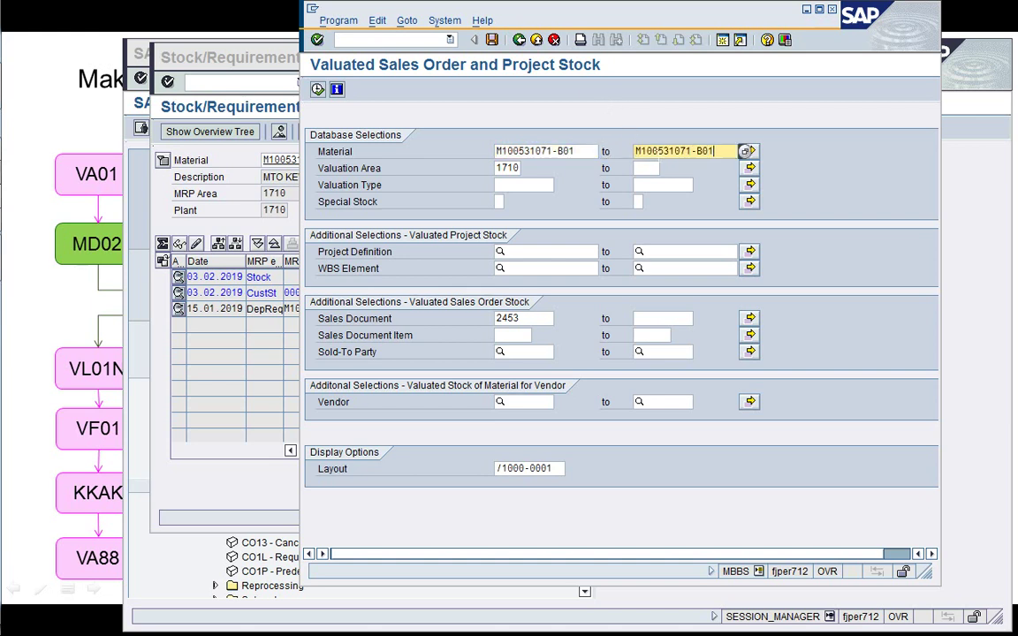
{"action": "key", "text": "BackSpace"}
{"action": "key", "text": "BackSpace"}
{"action": "key", "text": "BackSpace"}
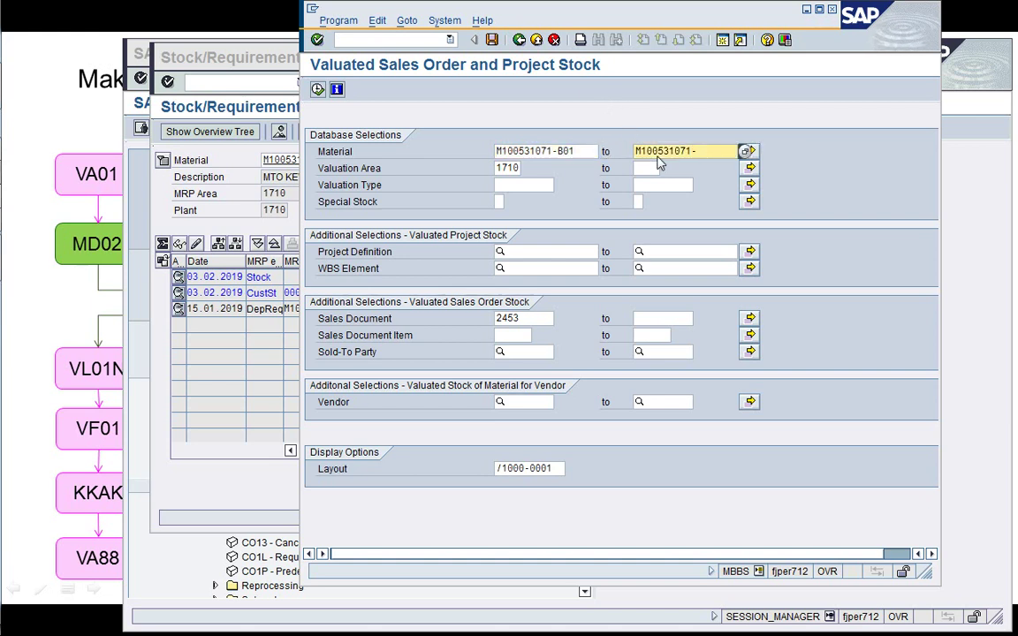
{"action": "type", "text": "02"}
{"action": "key", "text": "Return"}
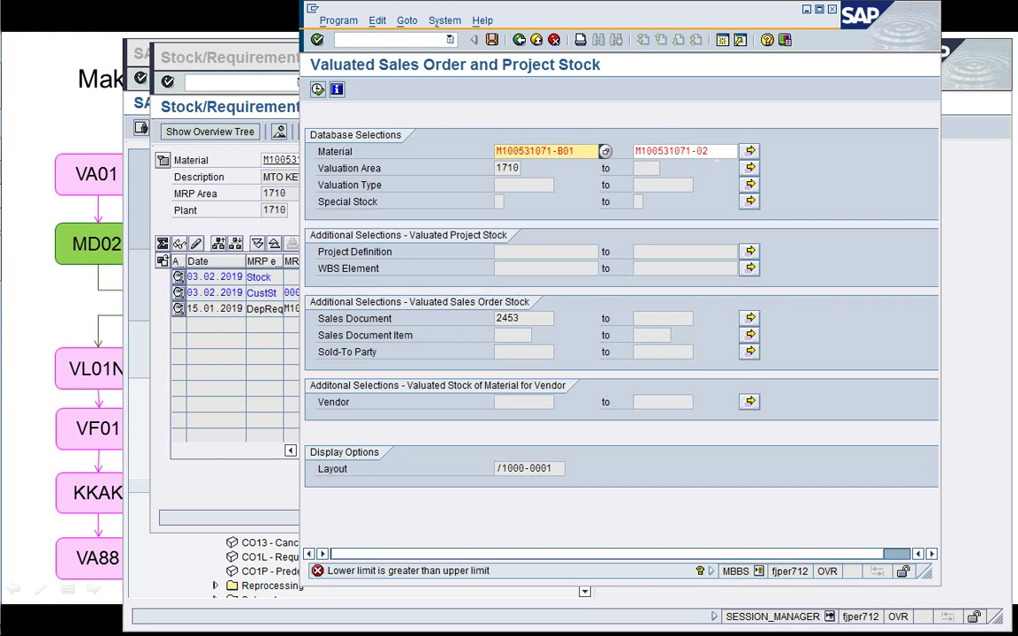
{"action": "left_click", "coordinate": [715, 156]}
{"action": "key", "text": "BackSpace"}
{"action": "key", "text": "BackSpace"}
{"action": "type", "text": "D"}
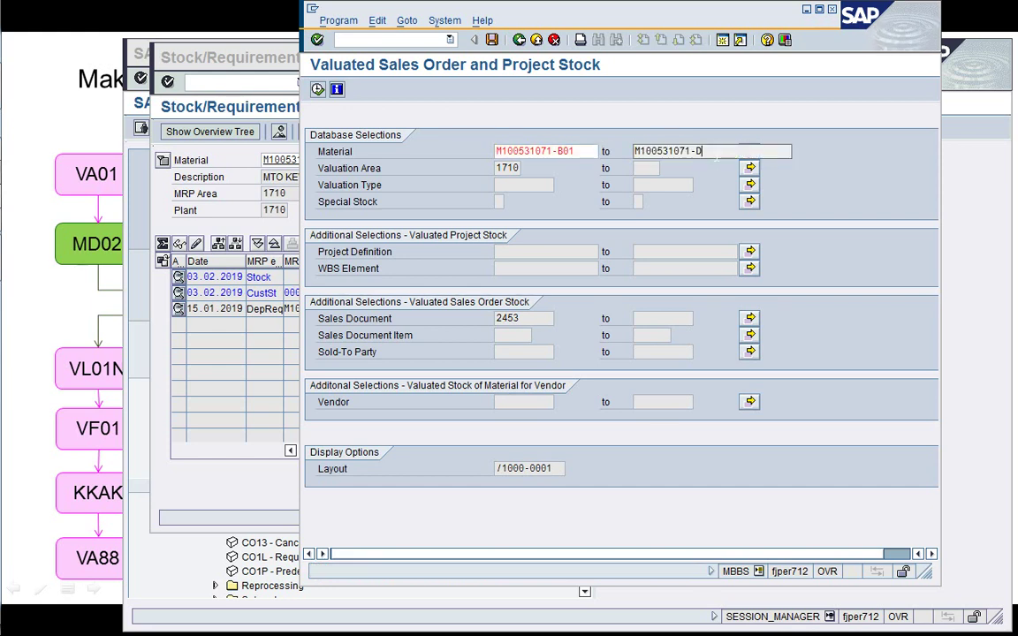
{"action": "type", "text": "02"}
{"action": "key", "text": "Return"}
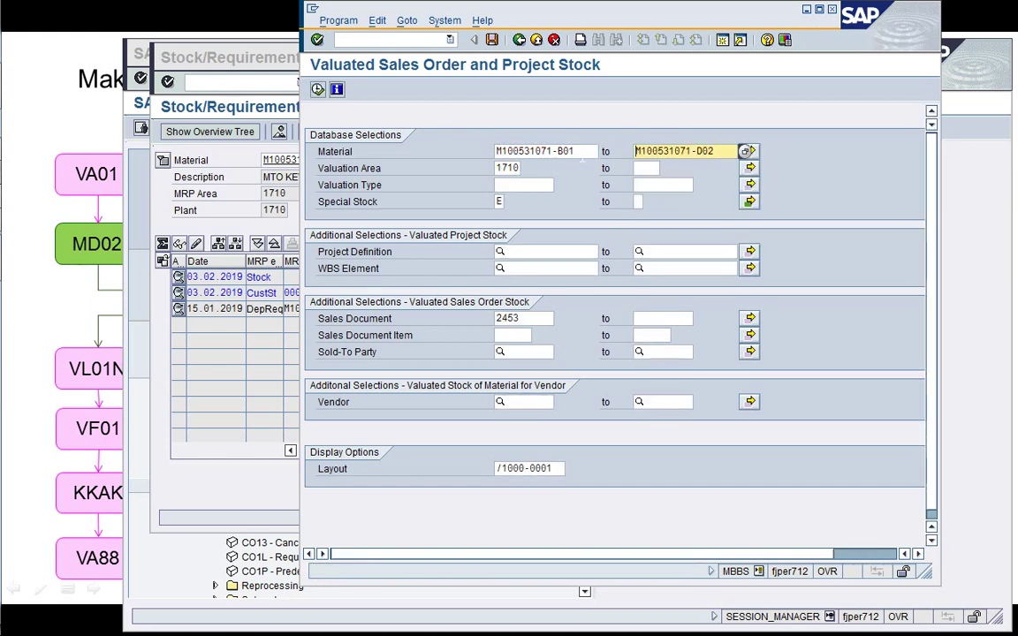
- Set the lower limit of the material range to M100531071-A01 and run the valuated sales order stock report
{"action": "left_click", "coordinate": [581, 152]}
{"action": "key", "text": "BackSpace"}
{"action": "key", "text": "BackSpace"}
{"action": "type", "text": "A01"}
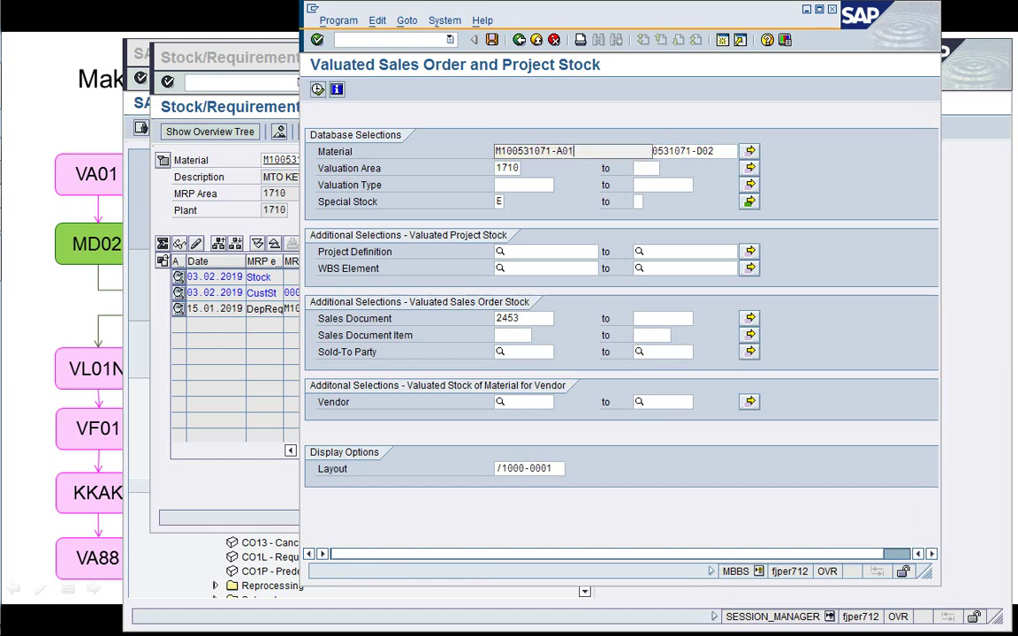
{"action": "key", "text": "Return"}
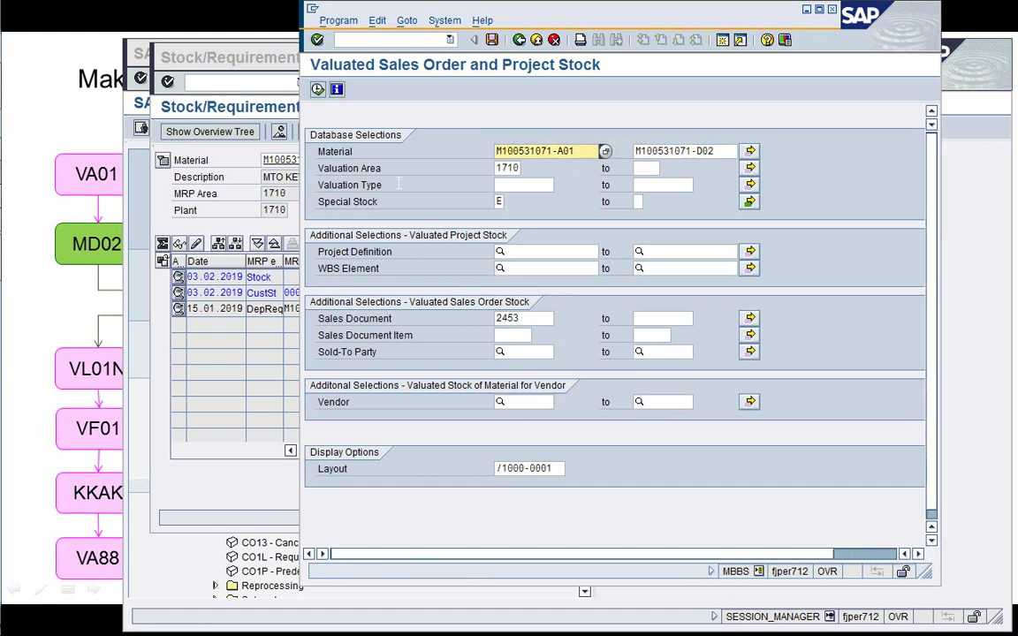
{"action": "left_click", "coordinate": [317, 89]}
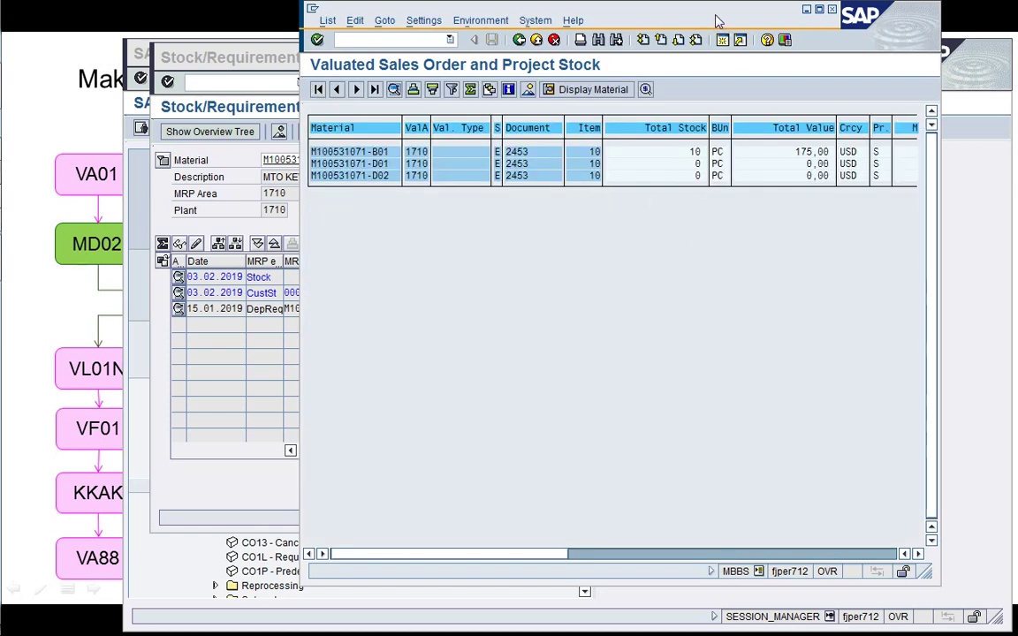
- Move and widen the valuated stock list window to review the moving and standard price columns, and close that session
{"action": "left_click_drag", "start_coordinate": [718, 20], "coordinate": [528, 38]}
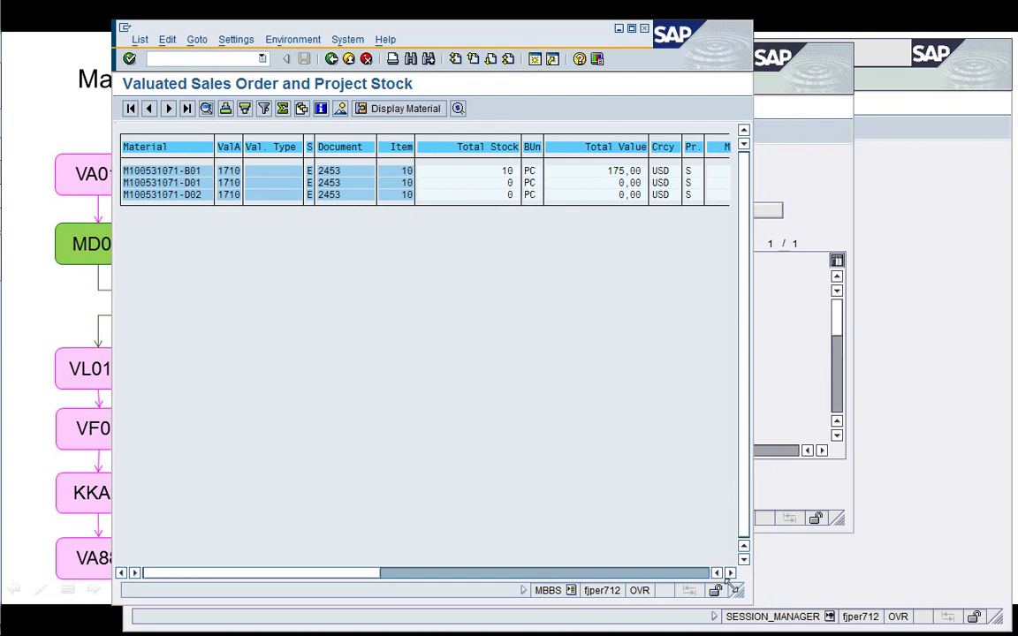
{"action": "left_click_drag", "start_coordinate": [749, 606], "coordinate": [952, 499]}
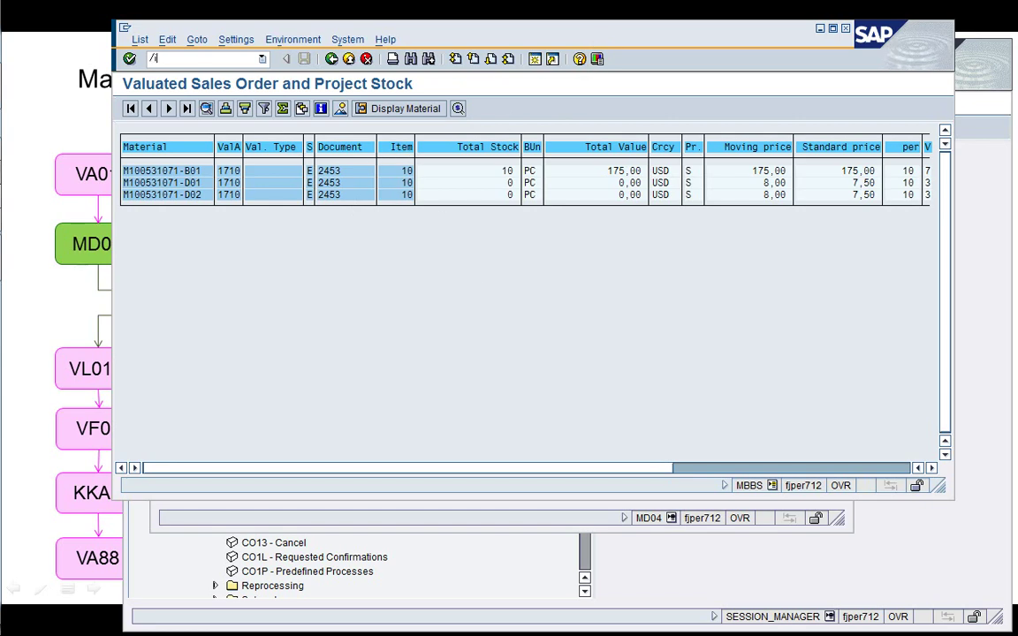
{"action": "key", "text": "Return"}
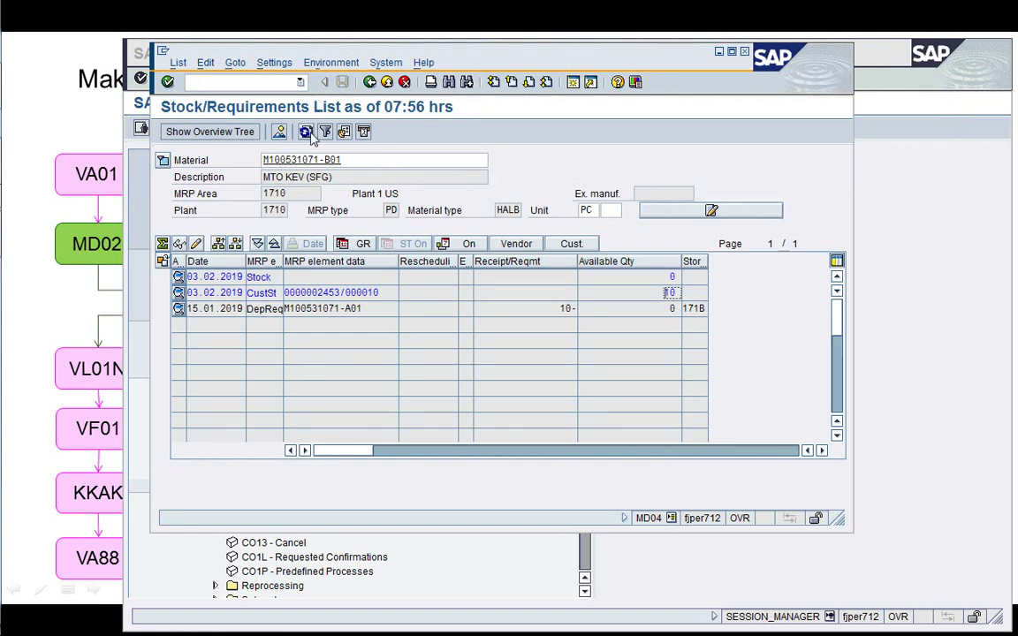
- Refresh the Stock/Requirements List and switch to the Make To Order process flow slide
{"action": "left_click", "coordinate": [304, 132]}
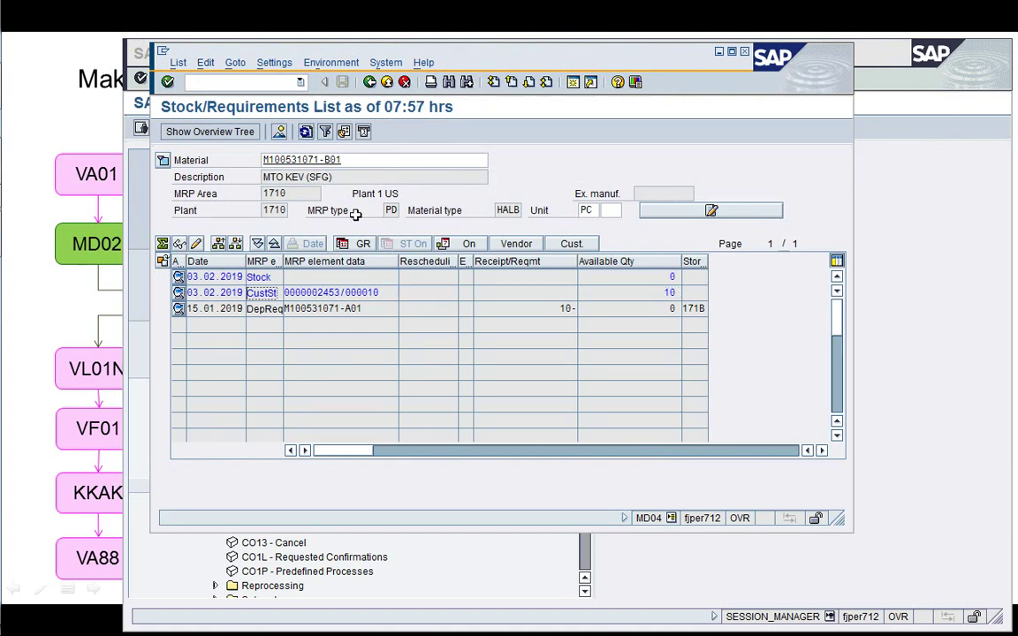
{"action": "left_click", "coordinate": [41, 264]}
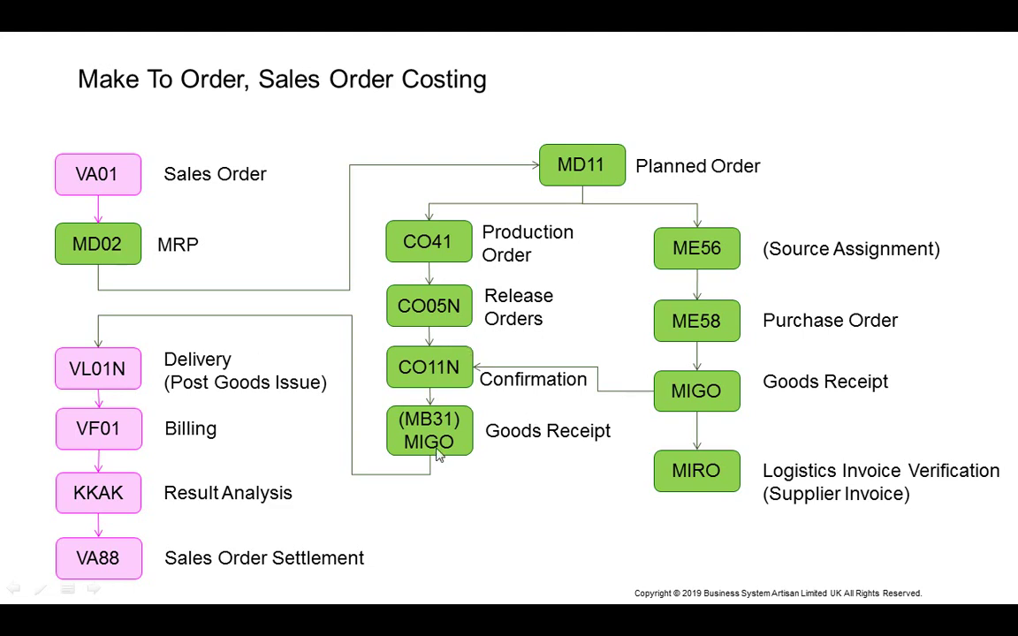
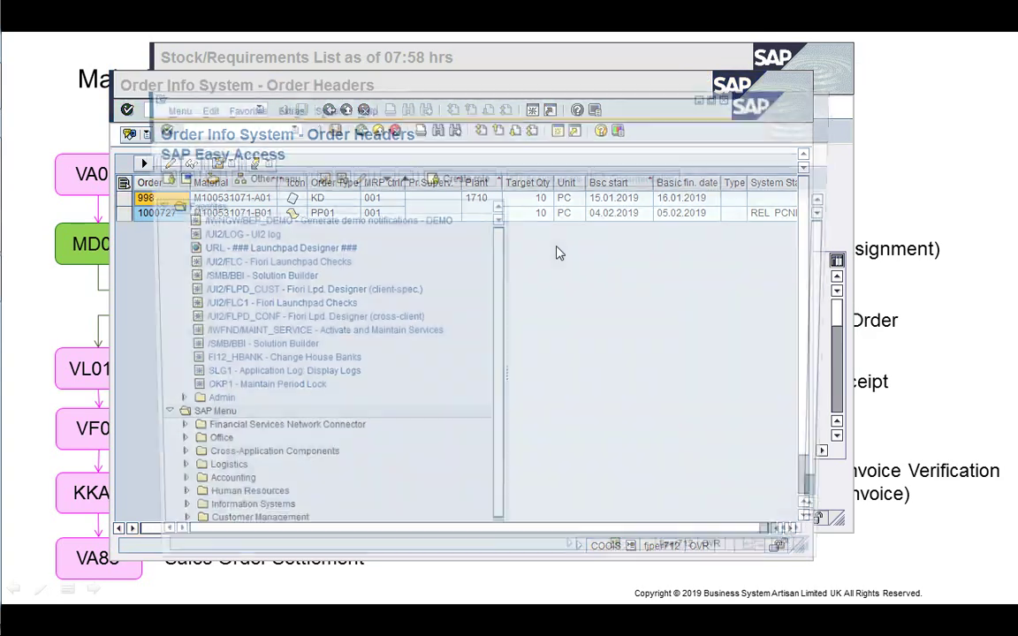
- Collapse the Favorites in SAP Easy Access and expand the Logistics folder
{"action": "key", "text": "Left"}
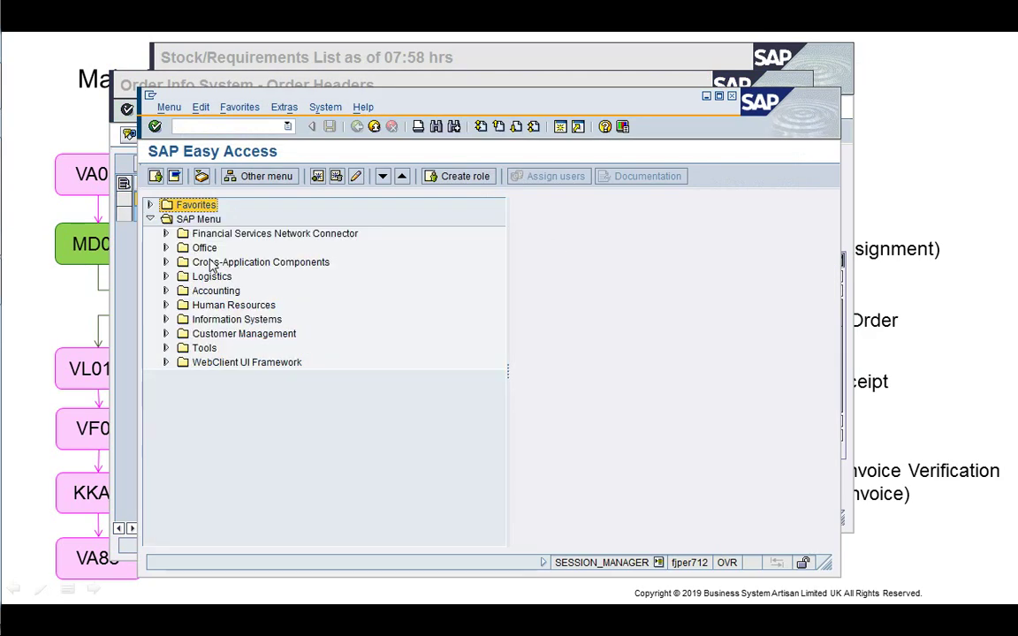
{"action": "key", "text": "Down"}
{"action": "key", "text": "Down"}
{"action": "key", "text": "Down"}
{"action": "key", "text": "Down"}
{"action": "key", "text": "Down"}
{"action": "key", "text": "Right"}
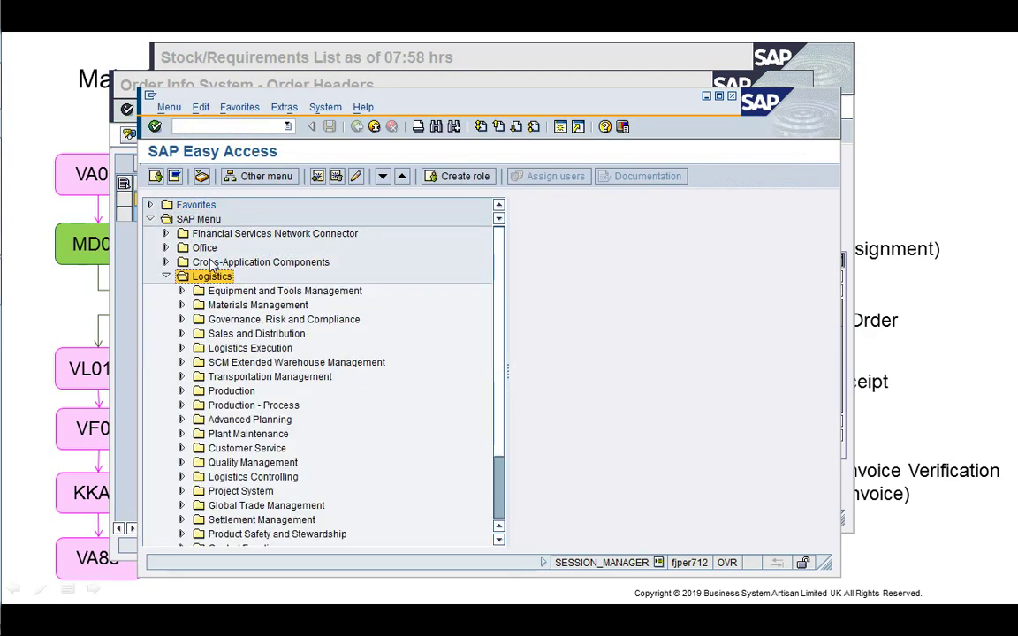
- Expand the Production folder under Logistics in the SAP menu
{"action": "key", "text": "Down"}
{"action": "key", "text": "Down"}
{"action": "key", "text": "Down"}
{"action": "key", "text": "Down"}
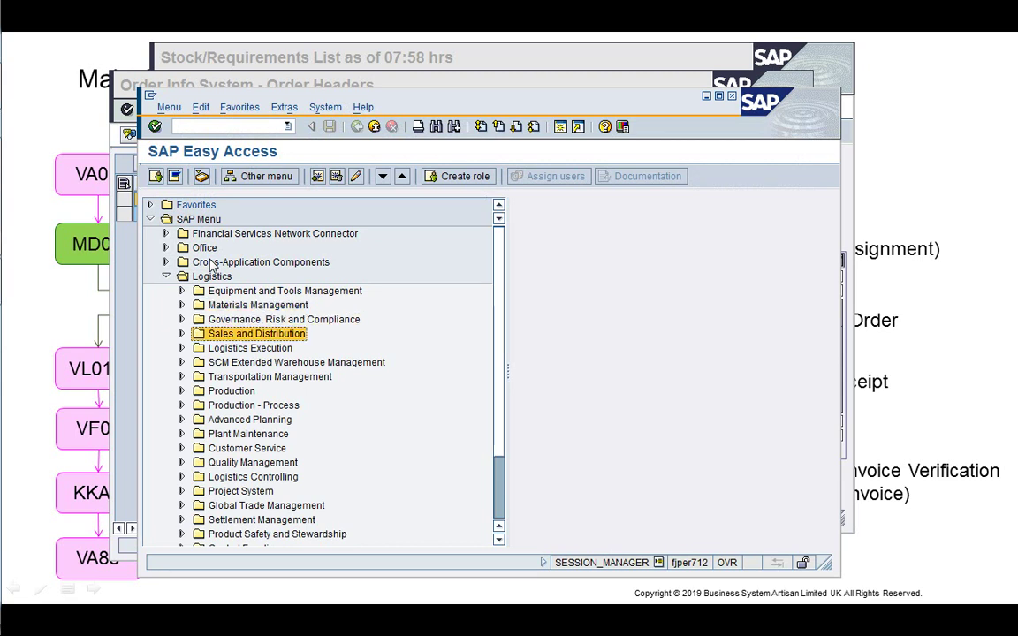
{"action": "key", "text": "Down"}
{"action": "key", "text": "Down"}
{"action": "key", "text": "Down"}
{"action": "key", "text": "Down"}
{"action": "key", "text": "Right"}
{"action": "key", "text": "Down"}
{"action": "key", "text": "Down"}
{"action": "key", "text": "Down"}
{"action": "key", "text": "Down"}
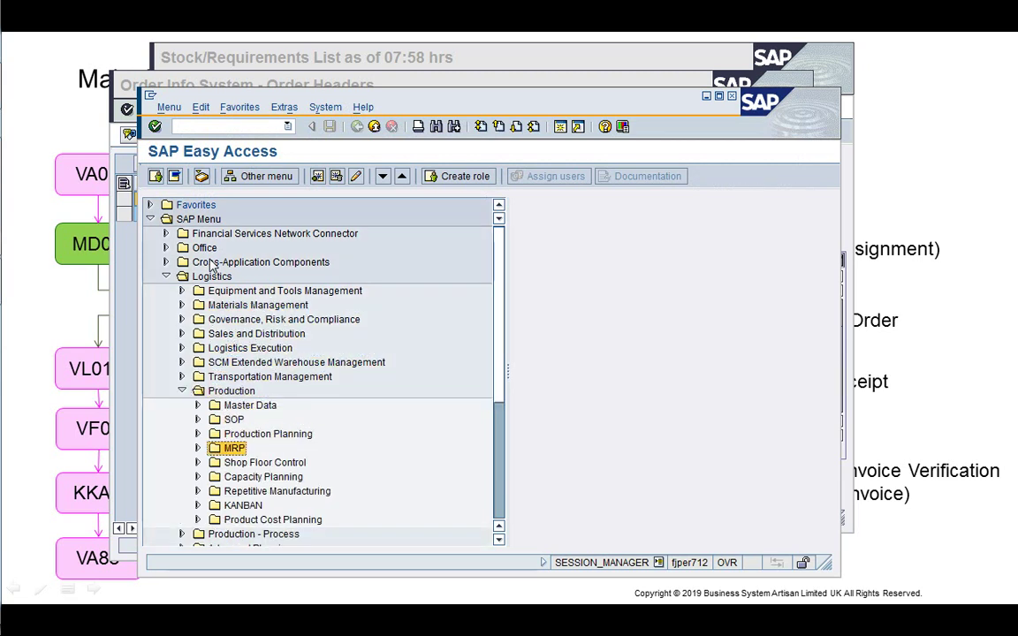
- Expand the Shop Floor Control folder under Production and its Order subfolder
{"action": "key", "text": "Down"}
{"action": "key", "text": "Right"}
{"action": "key", "text": "Down"}
{"action": "key", "text": "Right"}
{"action": "key", "text": "Down"}
{"action": "key", "text": "Down"}
{"action": "key", "text": "Down"}
{"action": "key", "text": "Down"}
{"action": "key", "text": "Down"}
{"action": "key", "text": "Down"}
{"action": "key", "text": "Down"}
{"action": "key", "text": "Down"}
{"action": "key", "text": "Down"}
{"action": "key", "text": "Down"}
{"action": "key", "text": "Down"}
{"action": "key", "text": "Down"}
{"action": "key", "text": "Down"}
{"action": "key", "text": "Down"}
{"action": "key", "text": "Down"}
{"action": "key", "text": "Down"}
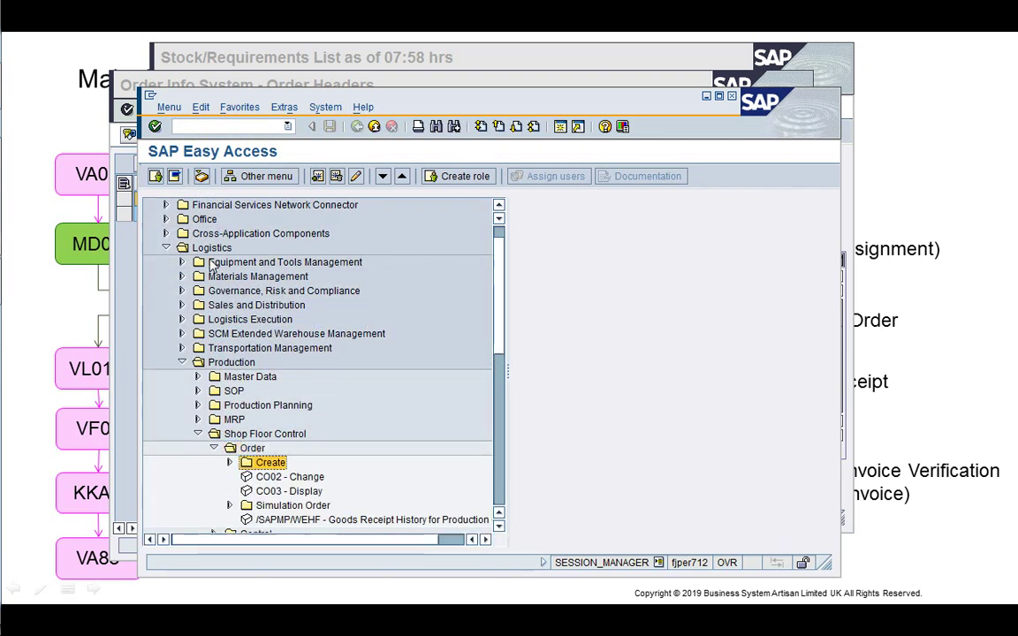
{"action": "key", "text": "Up"}
{"action": "key", "text": "Up"}
{"action": "key", "text": "Up"}
{"action": "key", "text": "Up"}
{"action": "key", "text": "Up"}
{"action": "key", "text": "Up"}
{"action": "key", "text": "Up"}
{"action": "key", "text": "Up"}
{"action": "key", "text": "Up"}
{"action": "key", "text": "Up"}
{"action": "key", "text": "Up"}
{"action": "key", "text": "Up"}
{"action": "key", "text": "Up"}
{"action": "key", "text": "Up"}
{"action": "key", "text": "Up"}
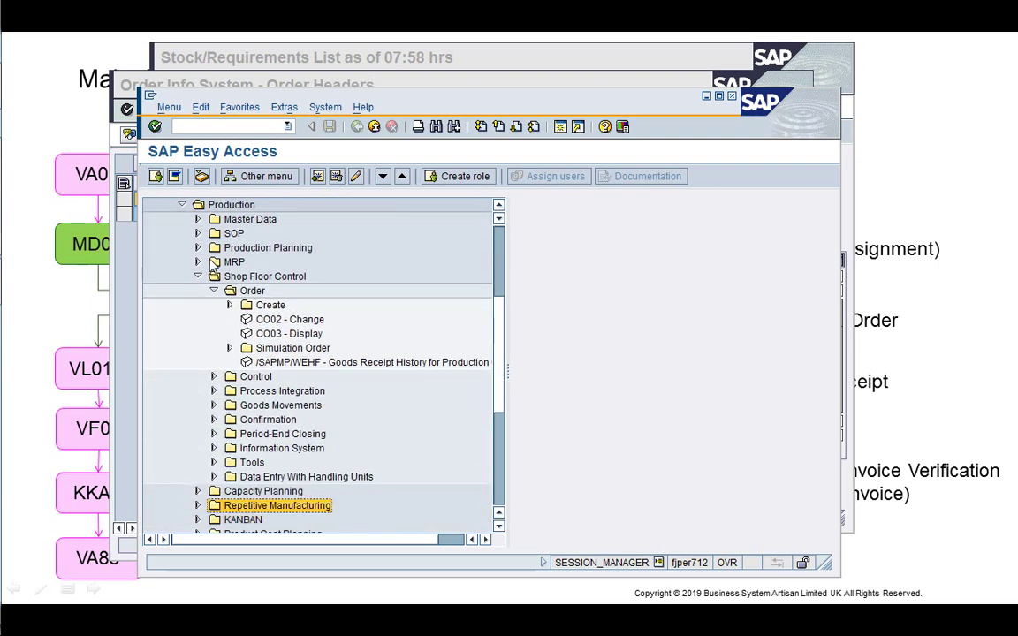
- Expand the Create folder under Order and start CO41 - Collective Conversion of Planned Orders
{"action": "key", "text": "Right"}
{"action": "key", "text": "Down"}
{"action": "key", "text": "Down"}
{"action": "key", "text": "Down"}
{"action": "key", "text": "Down"}
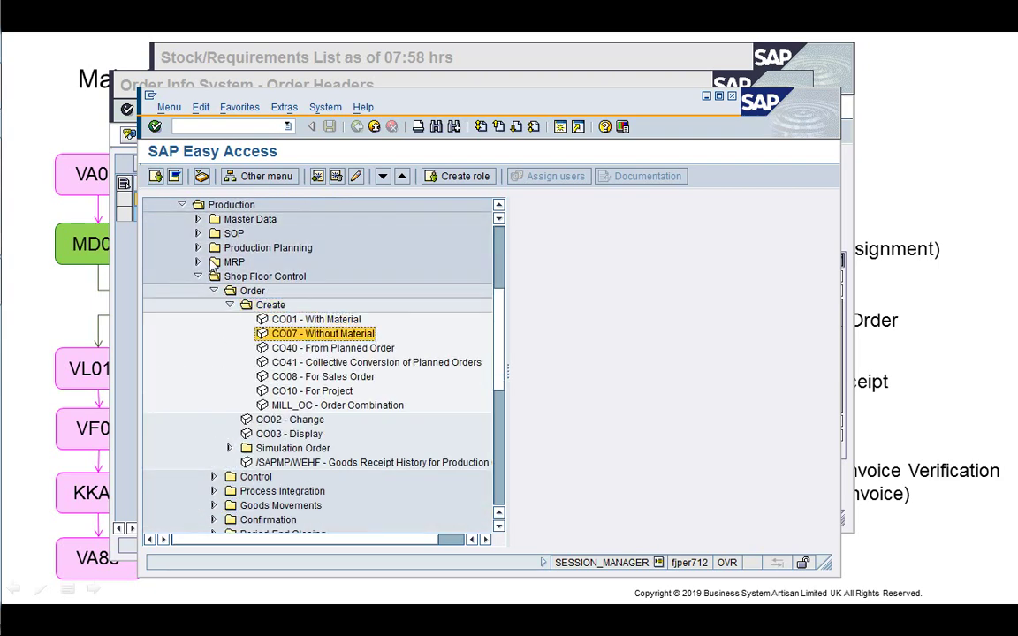
{"action": "key", "text": "Return"}
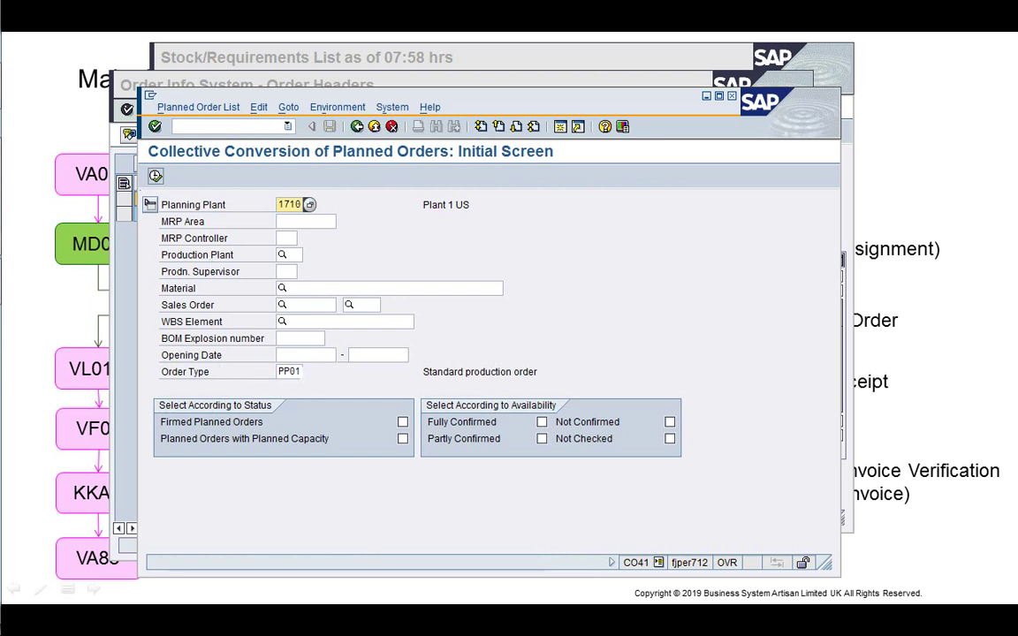
- Enter the sales order number as the selection criterion and list its planned orders for conversion
{"action": "left_click", "coordinate": [289, 371]}
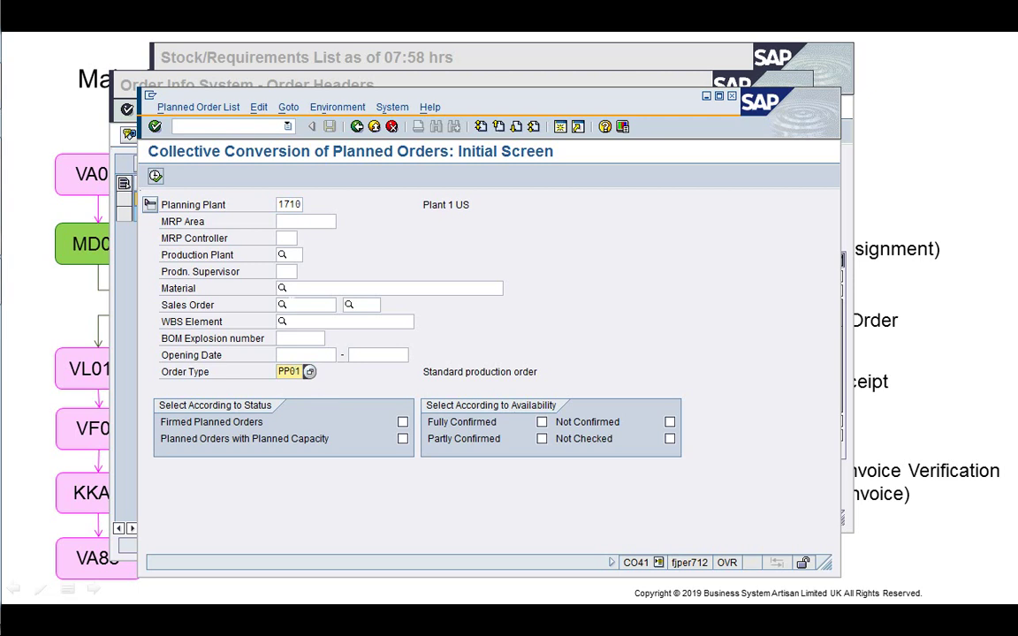
{"action": "left_click", "coordinate": [296, 305]}
{"action": "type", "text": "2"}
{"action": "key", "text": "Return"}
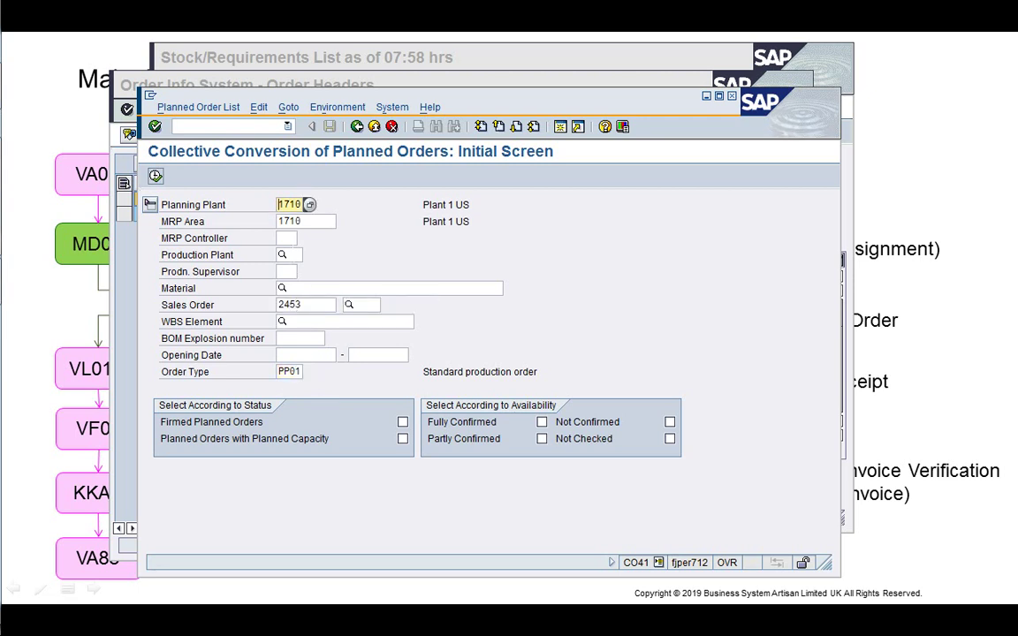
{"action": "left_click", "coordinate": [155, 176]}
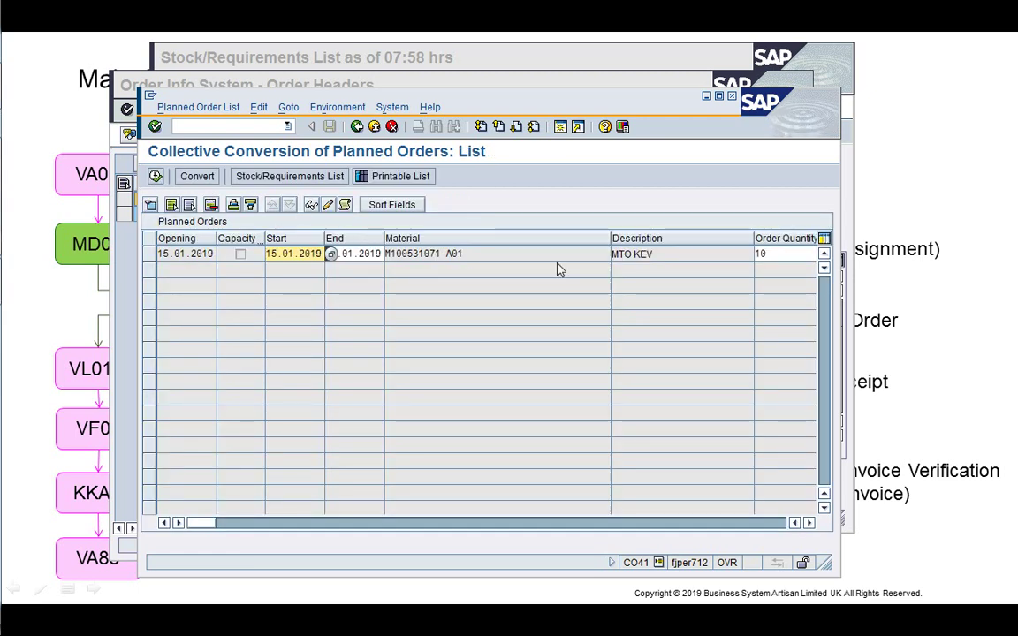
- Narrow the Material and Description columns and widen the window to show the planned order and order columns
{"action": "left_click_drag", "start_coordinate": [610, 239], "coordinate": [494, 241]}
{"action": "left_click_drag", "start_coordinate": [637, 239], "coordinate": [587, 238]}
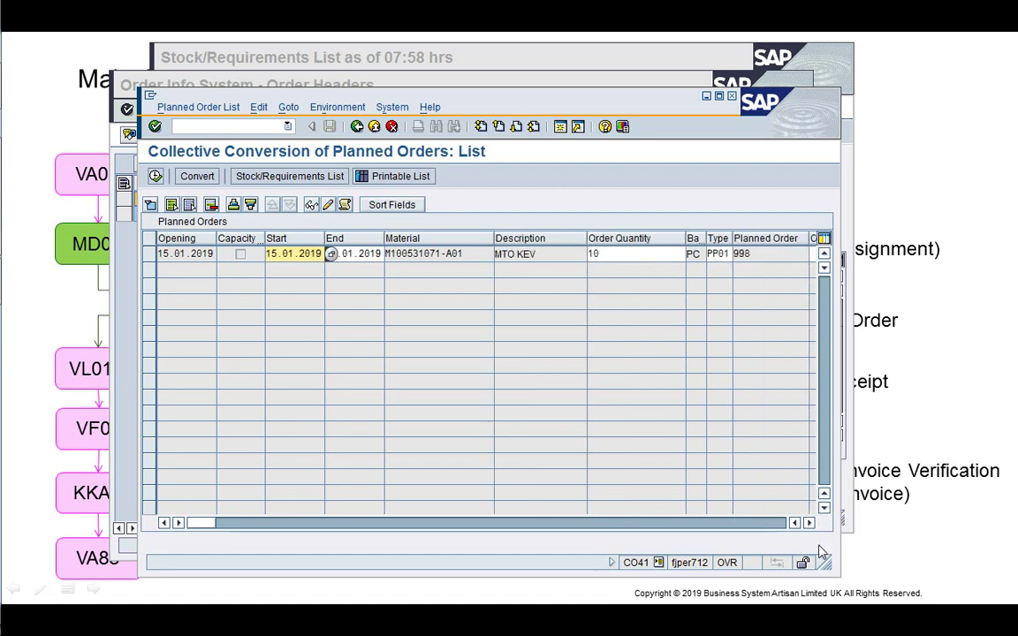
{"action": "left_click_drag", "start_coordinate": [837, 575], "coordinate": [947, 450]}
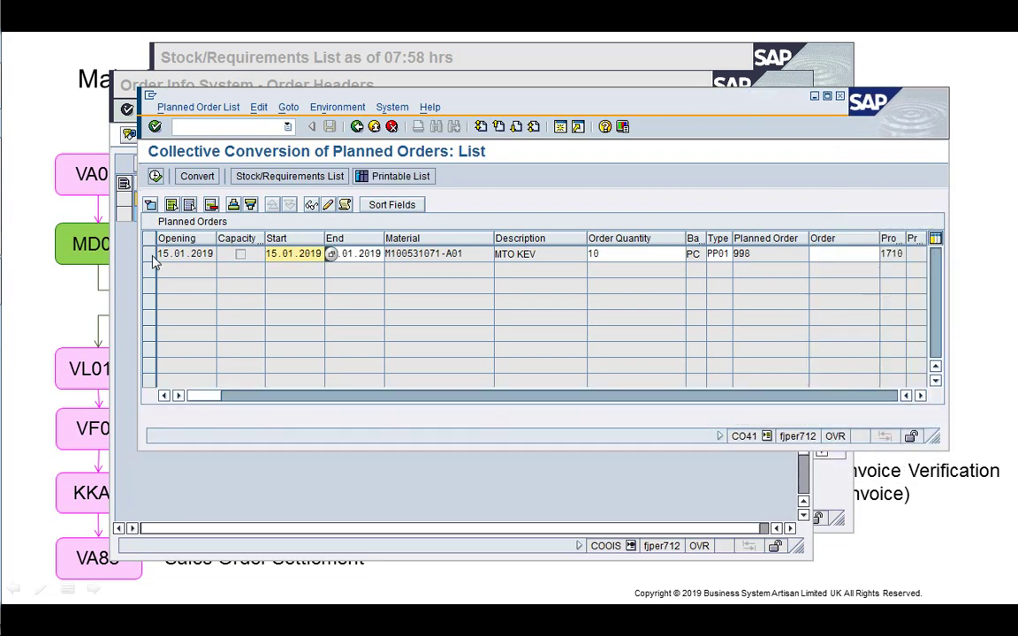
- Convert the planned order for M100531071-A01 into a production order and copy the resulting production order number
{"action": "left_click", "coordinate": [150, 254]}
{"action": "left_click", "coordinate": [191, 176]}
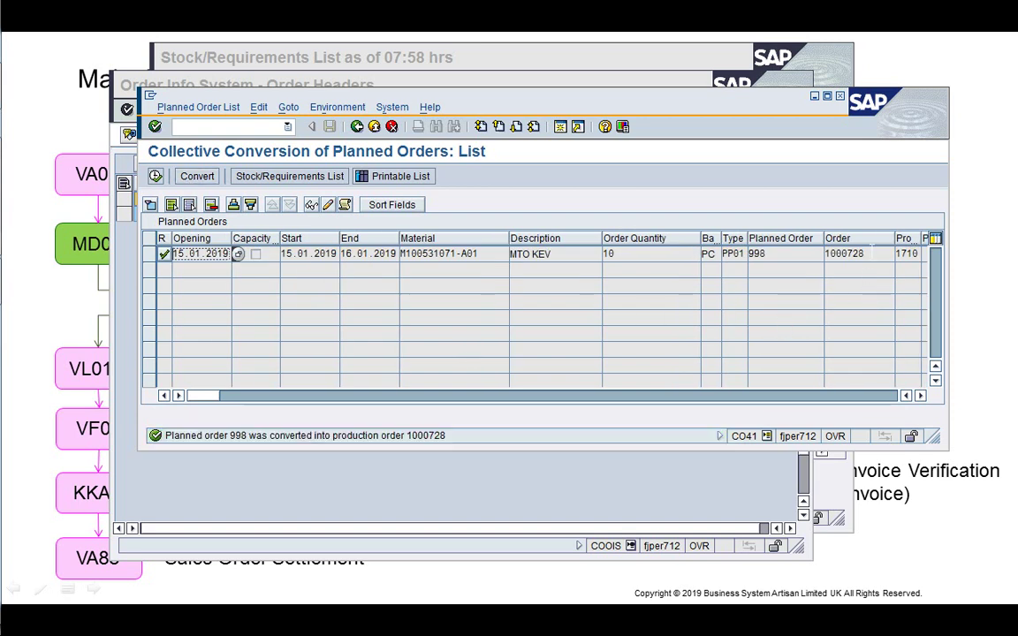
{"action": "left_click_drag", "start_coordinate": [867, 253], "coordinate": [827, 254]}
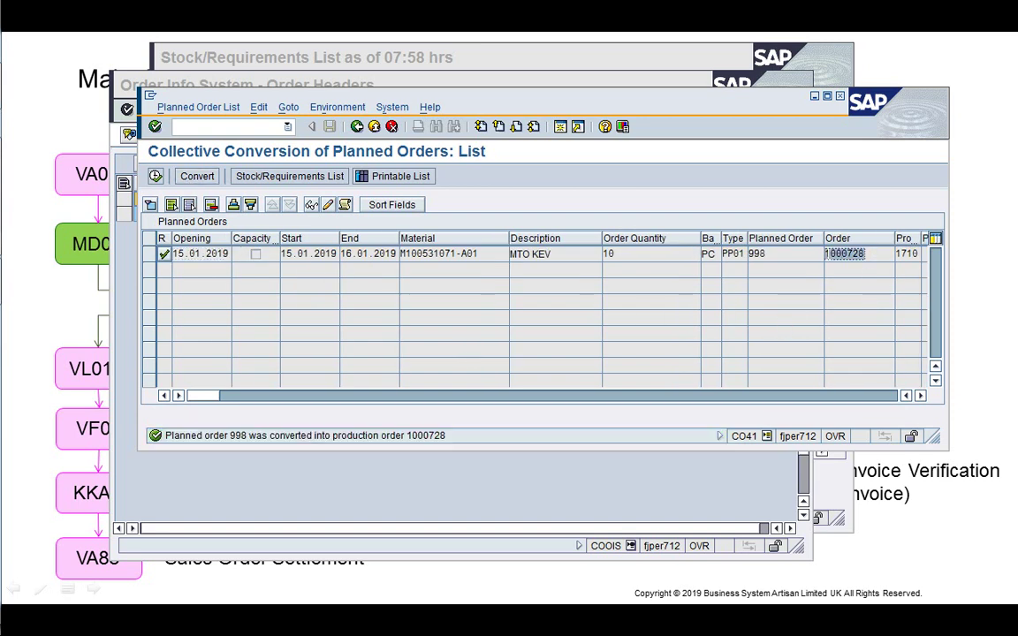
{"action": "key", "text": "ctrl+c"}
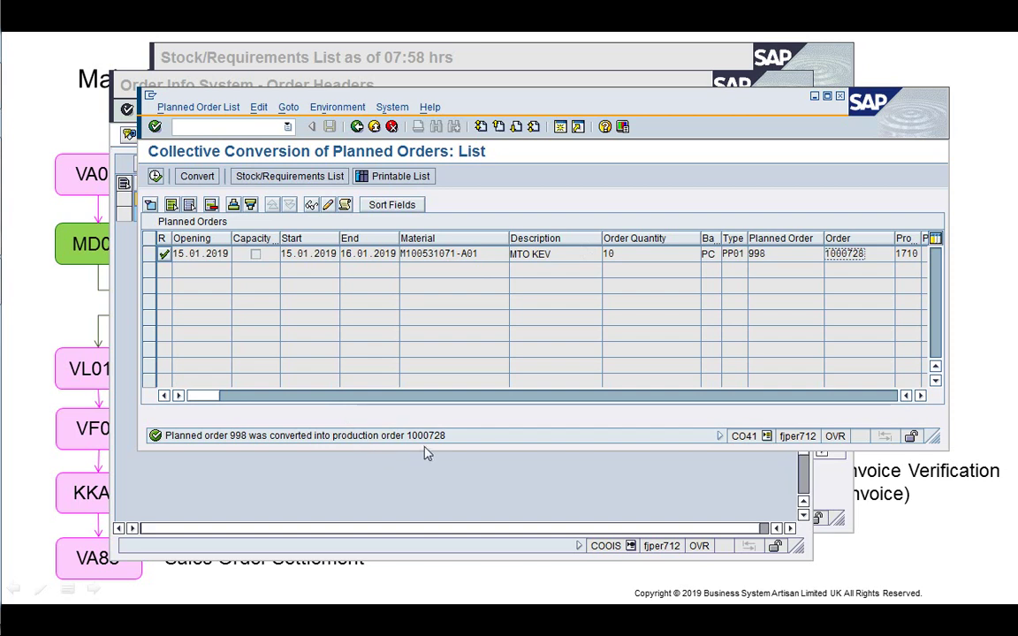
- Leave the planned order list and close the collective conversion session with /i
{"action": "left_click", "coordinate": [356, 126]}
{"action": "left_click", "coordinate": [261, 128]}
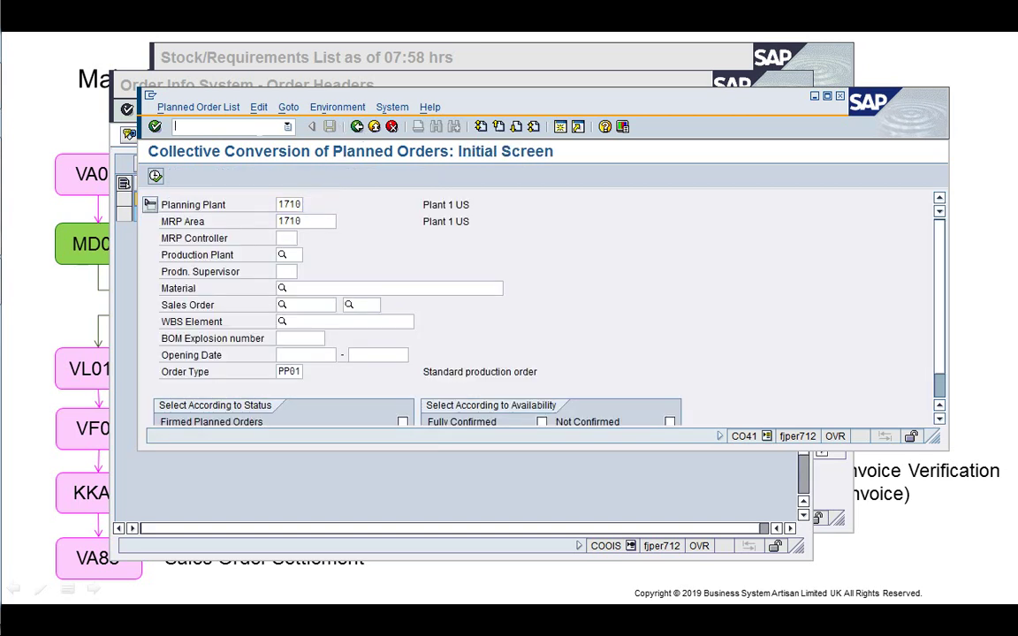
{"action": "type", "text": "/i"}
{"action": "key", "text": "Return"}
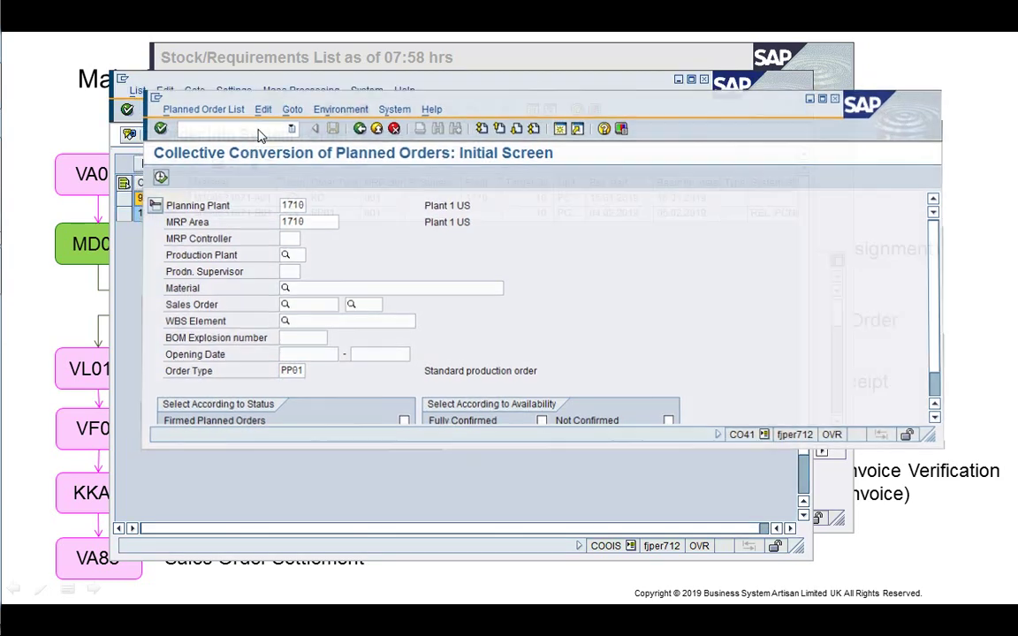
- Rerun the Order Headers report in the order information system and refresh the Stock/Requirements List for M100531071-A01
{"action": "left_click", "coordinate": [329, 114]}
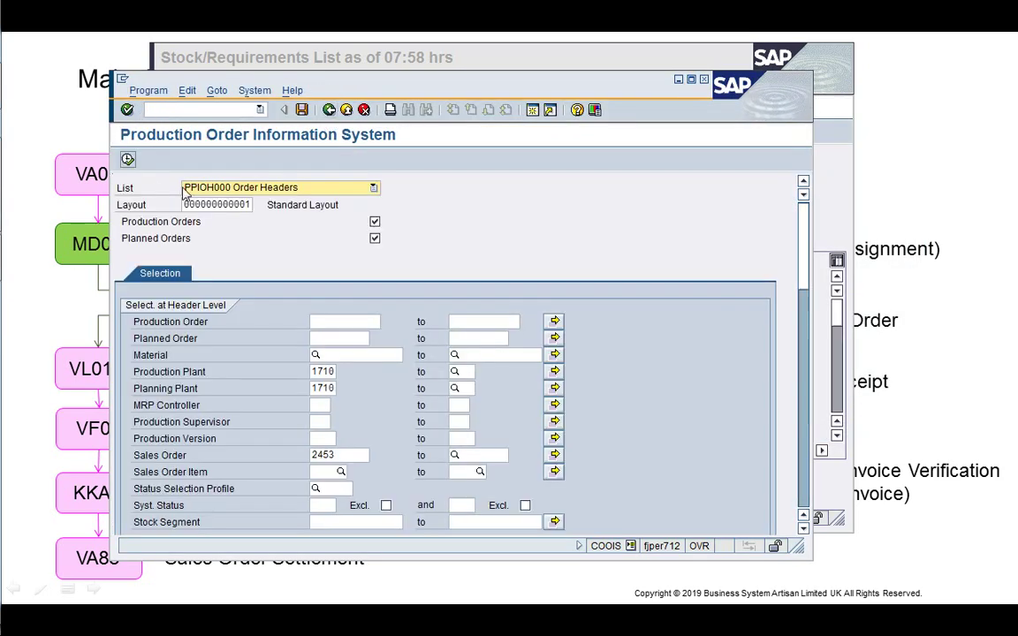
{"action": "key", "text": "F8"}
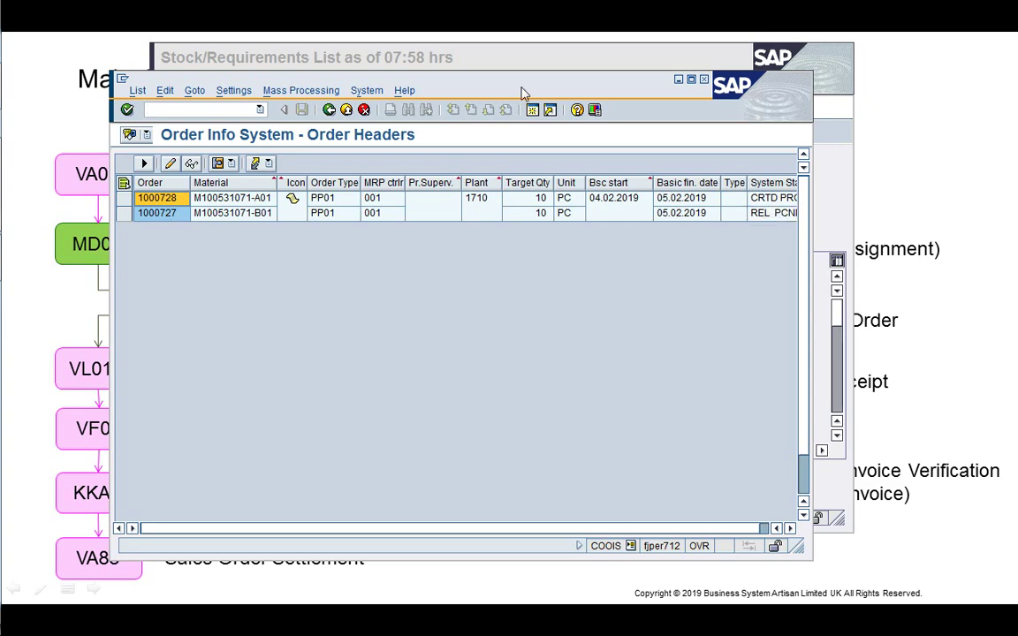
{"action": "left_click", "coordinate": [506, 60]}
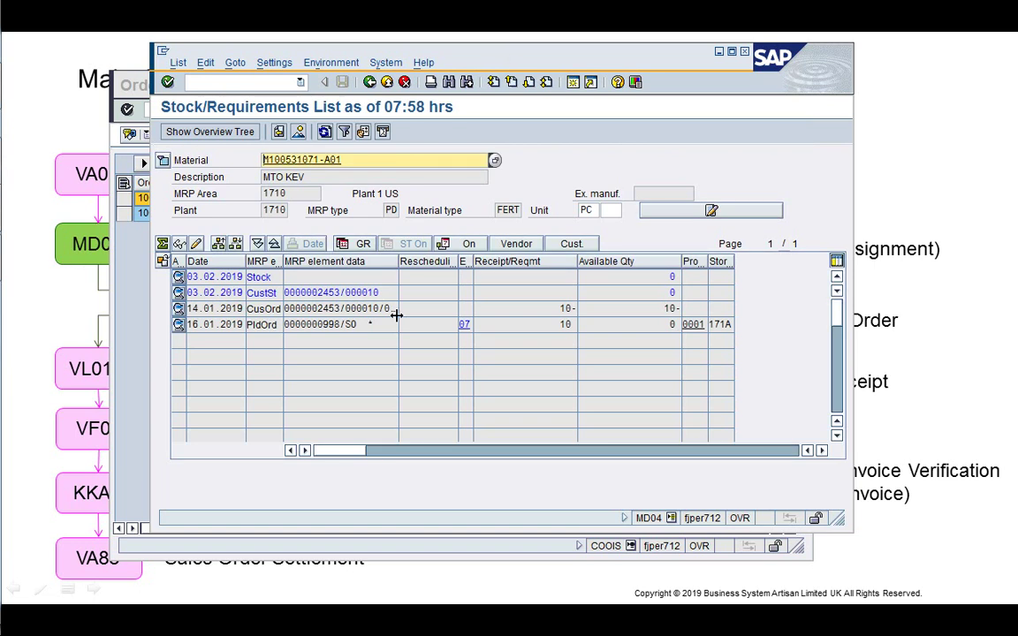
{"action": "left_click", "coordinate": [325, 133]}
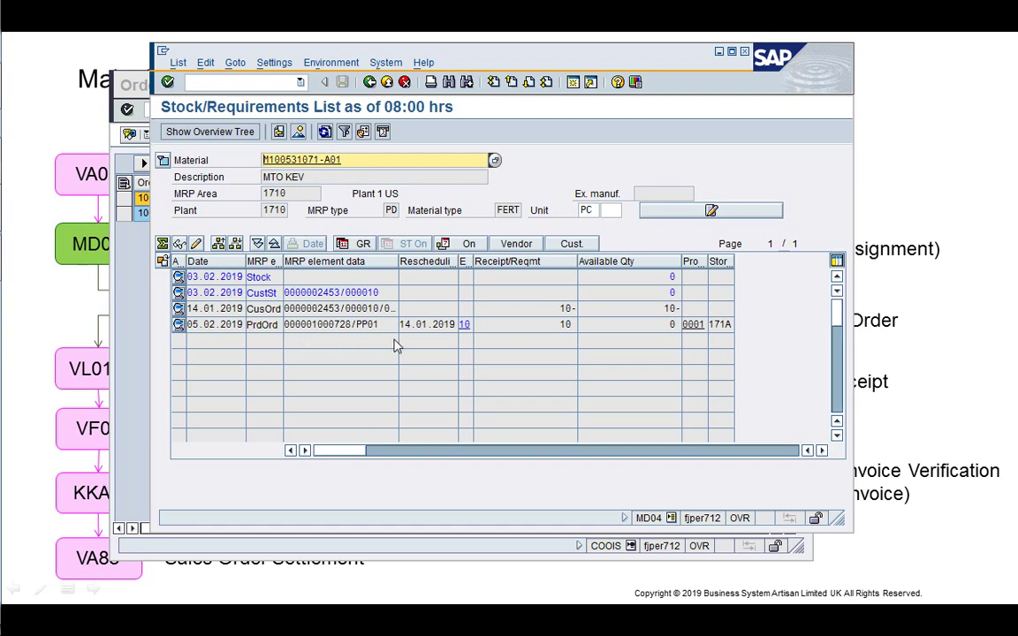
- Open a new SAP session and start the production order release transaction with /nCO05N
{"action": "left_click", "coordinate": [572, 82]}
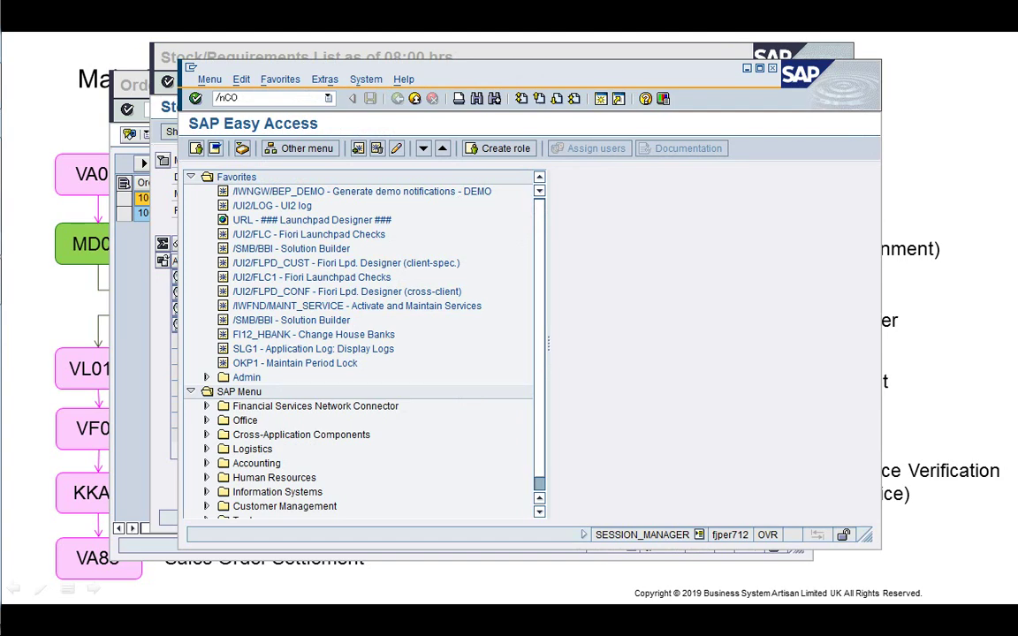
{"action": "type", "text": "/nCO05N"}
{"action": "key", "text": "Return"}
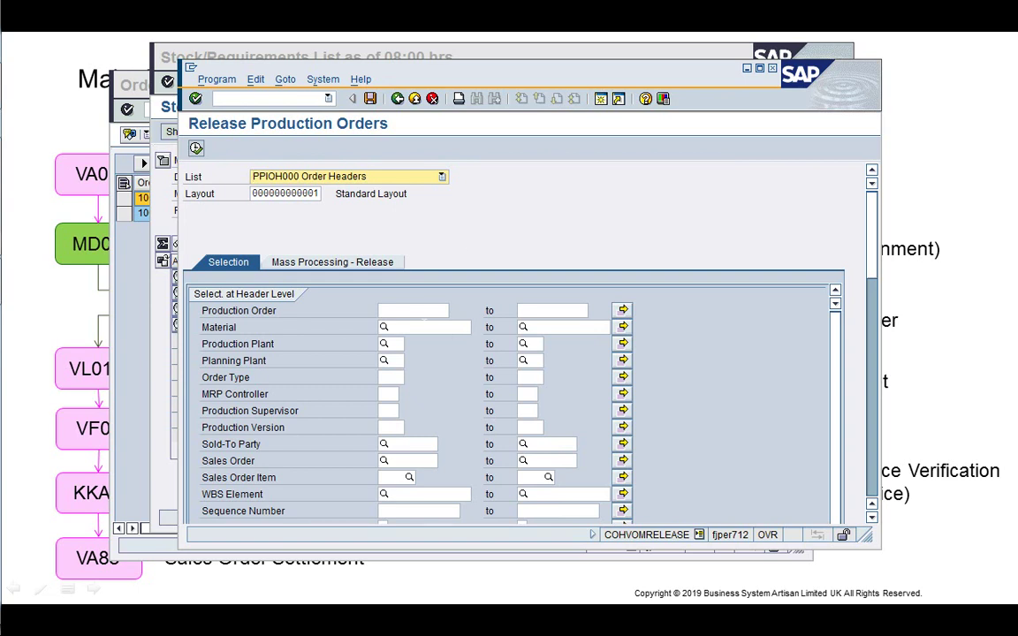
- Enter the copied production order number, set the production plant to 1710, and run the release selection
{"action": "left_click", "coordinate": [424, 327]}
{"action": "left_click", "coordinate": [422, 311]}
{"action": "key", "text": "ctrl+v"}
{"action": "key", "text": "Return"}
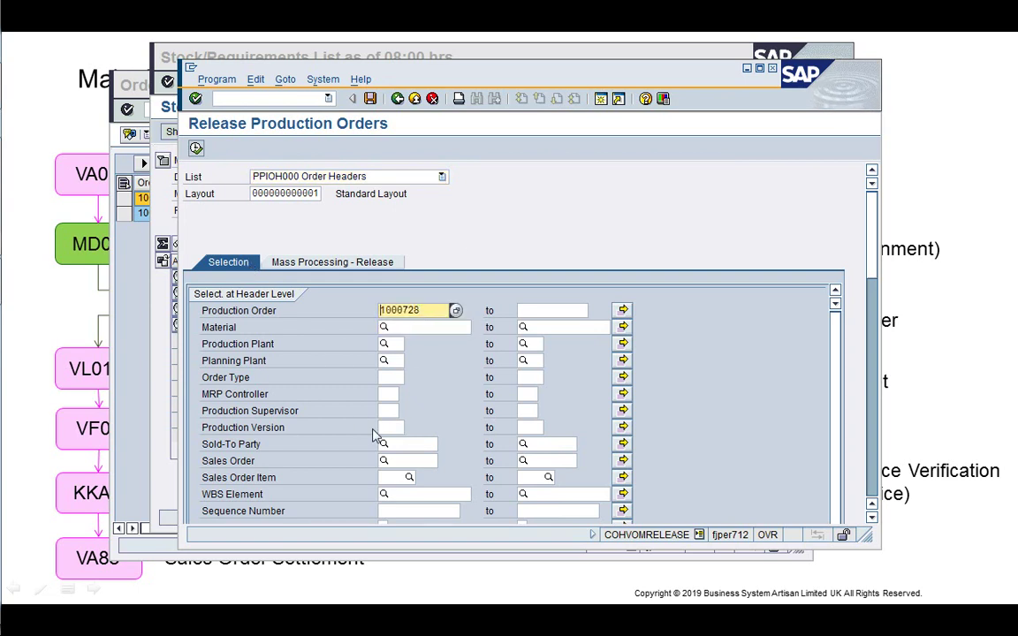
{"action": "left_click", "coordinate": [394, 342]}
{"action": "type", "text": "1710"}
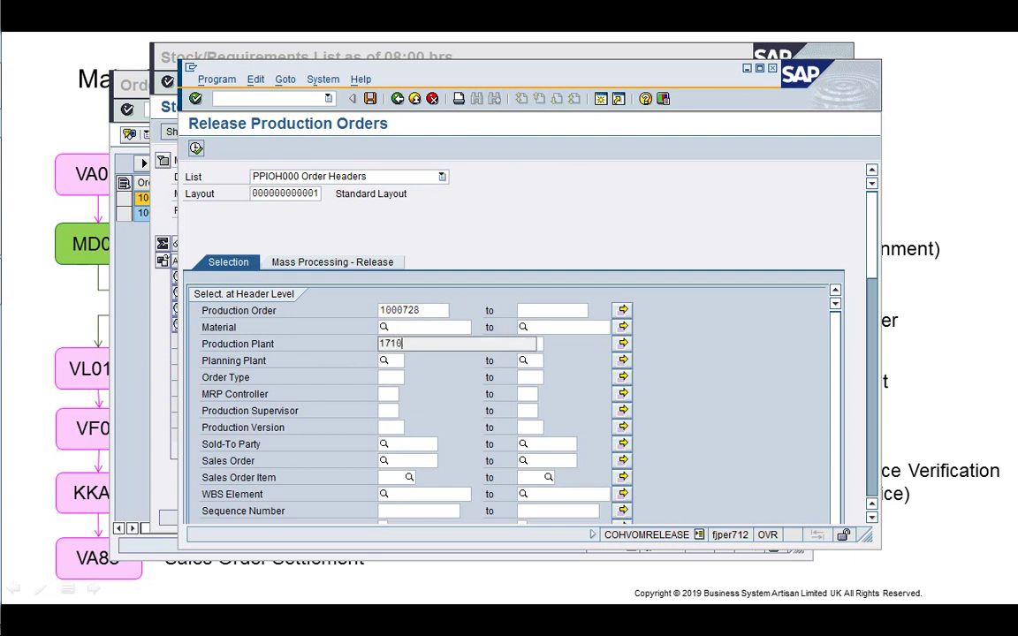
{"action": "left_click", "coordinate": [197, 149]}
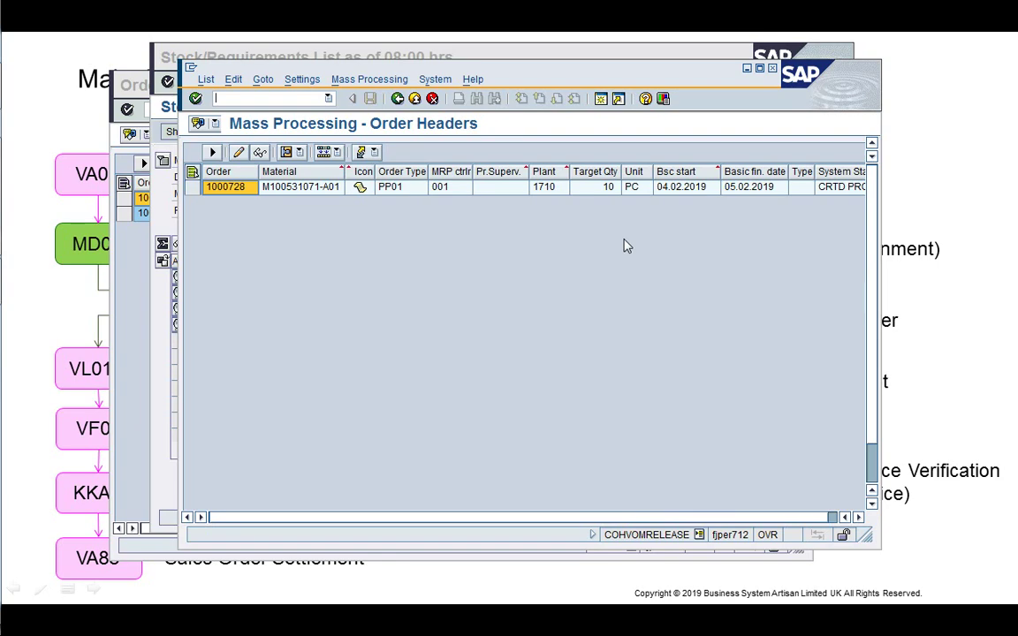
- Show the 130 Release function in the application toolbar, adopt the settings, and release the listed order for M100531071-A01
{"action": "left_click", "coordinate": [325, 153]}
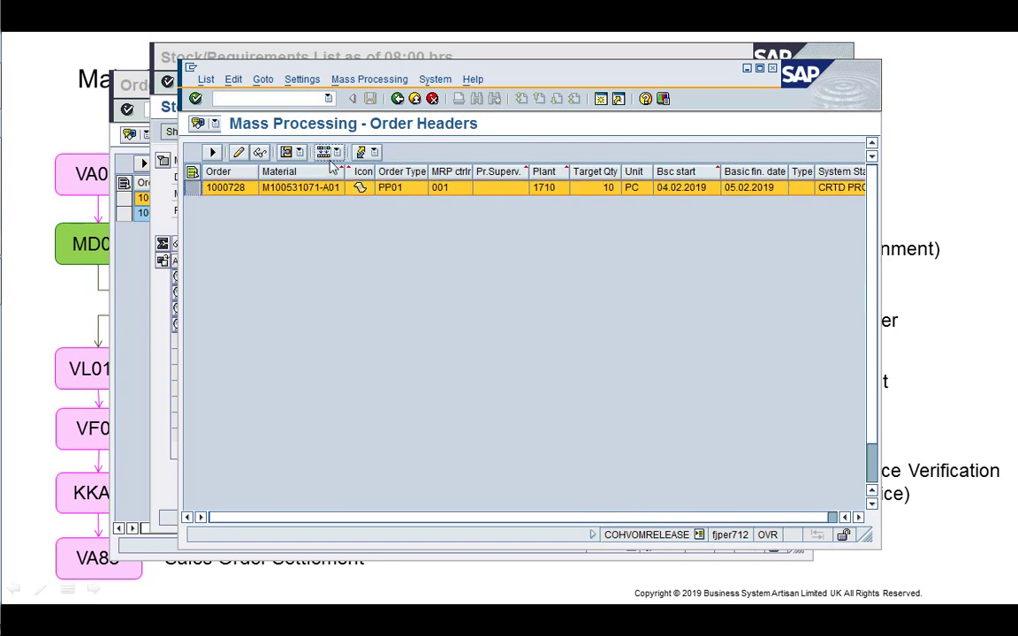
{"action": "left_click", "coordinate": [324, 156]}
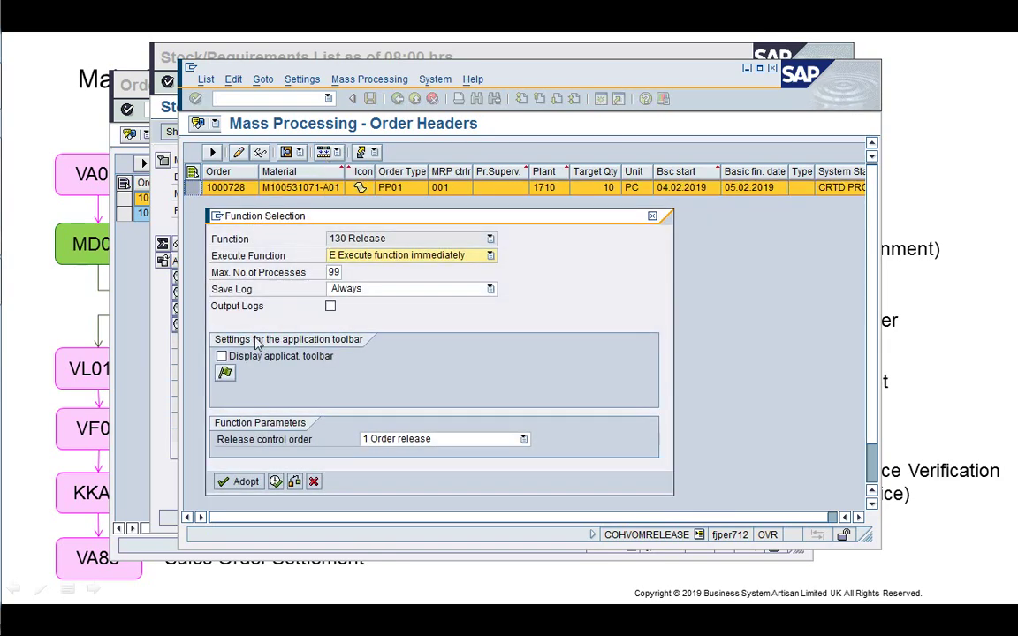
{"action": "left_click", "coordinate": [223, 356]}
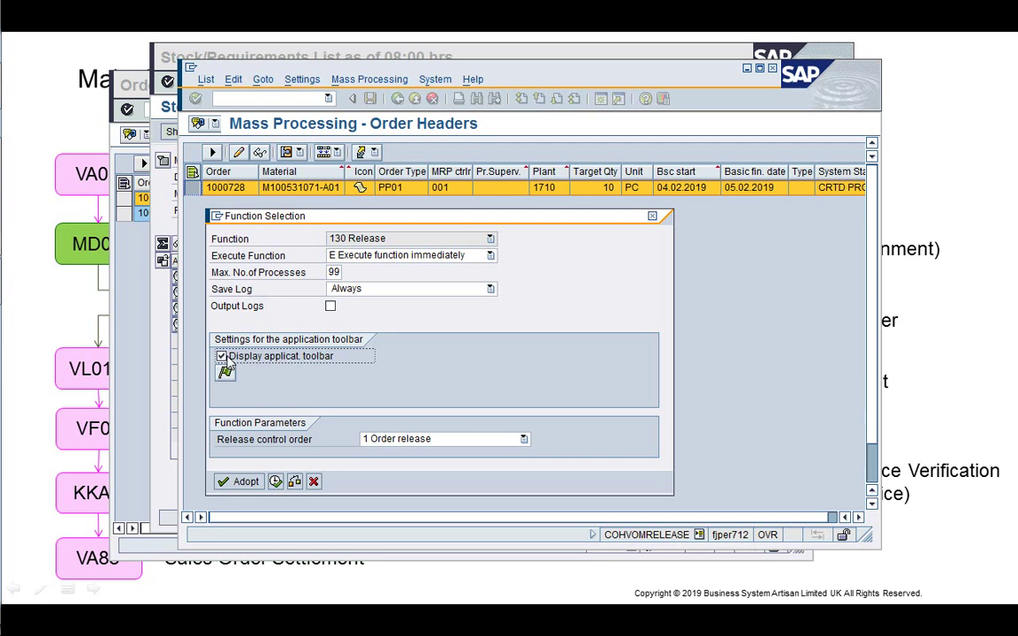
{"action": "left_click", "coordinate": [226, 375]}
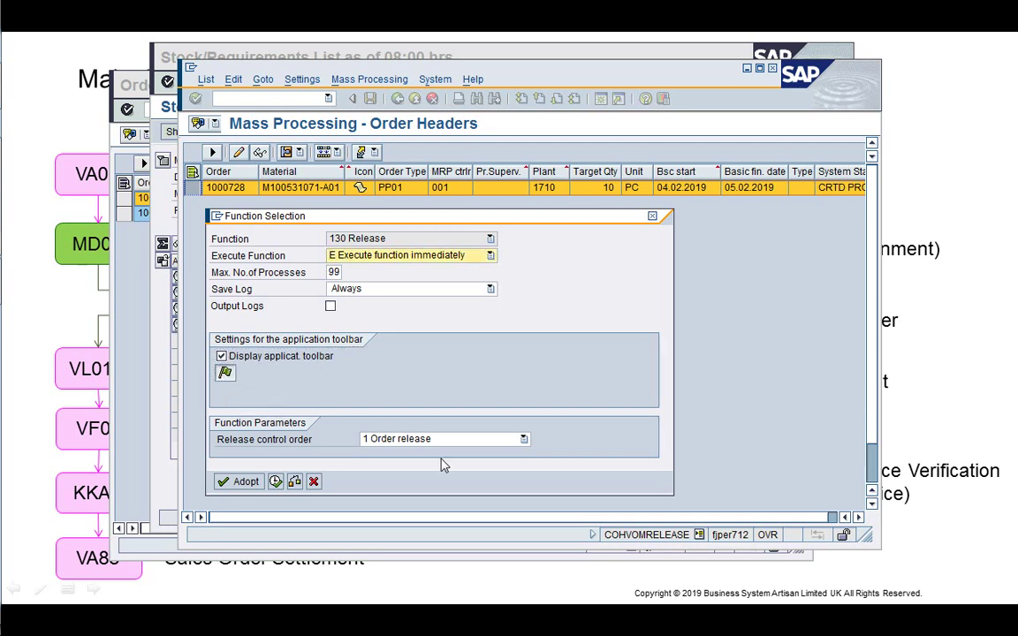
{"action": "left_click", "coordinate": [241, 481]}
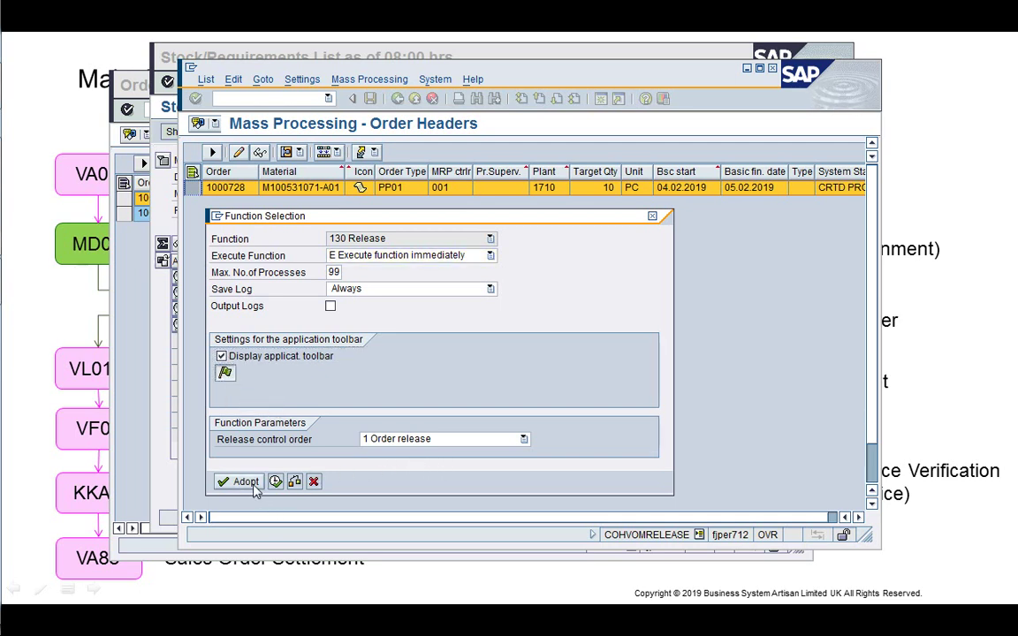
{"action": "left_click", "coordinate": [355, 153]}
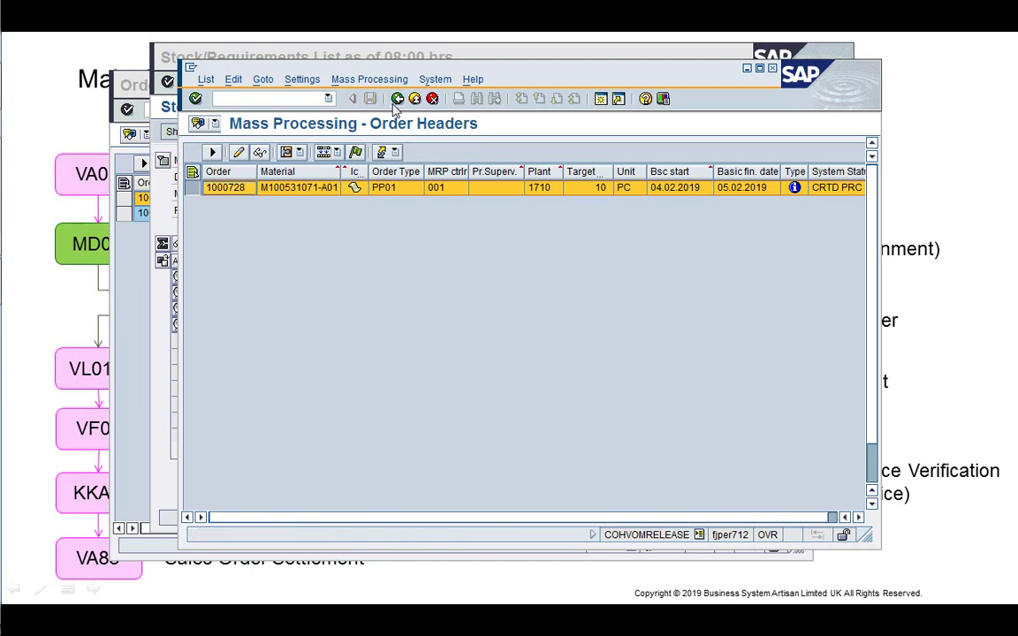
- Return to the Release Production Orders selection and close that session with /i
{"action": "key", "text": "F3"}
{"action": "type", "text": "/i"}
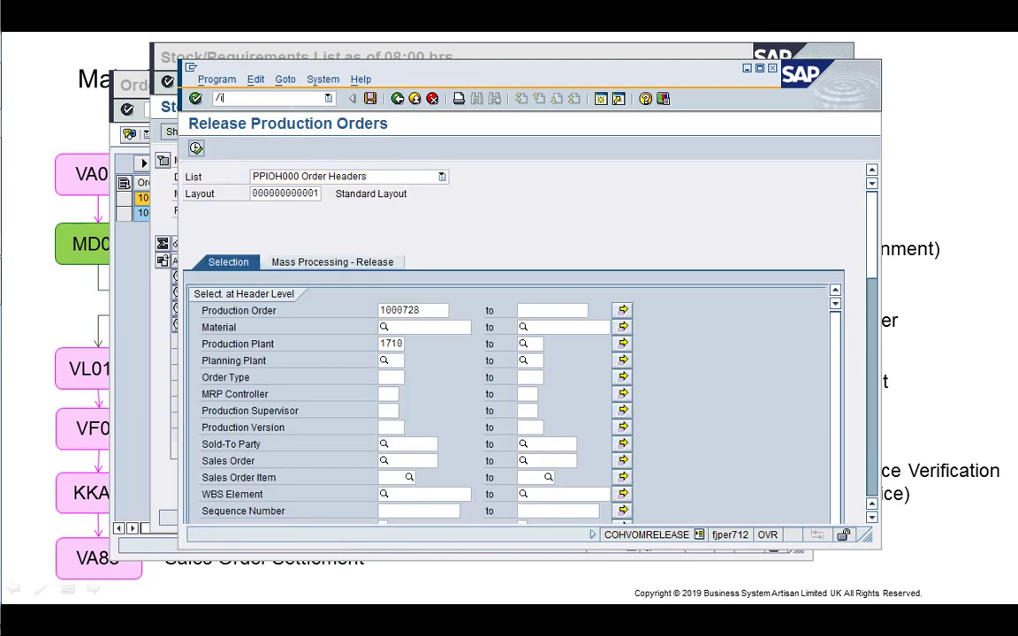
{"action": "key", "text": "Return"}
- Rerun the Order Headers report for the sales order to check the system status of the production orders
{"action": "left_click", "coordinate": [126, 268]}
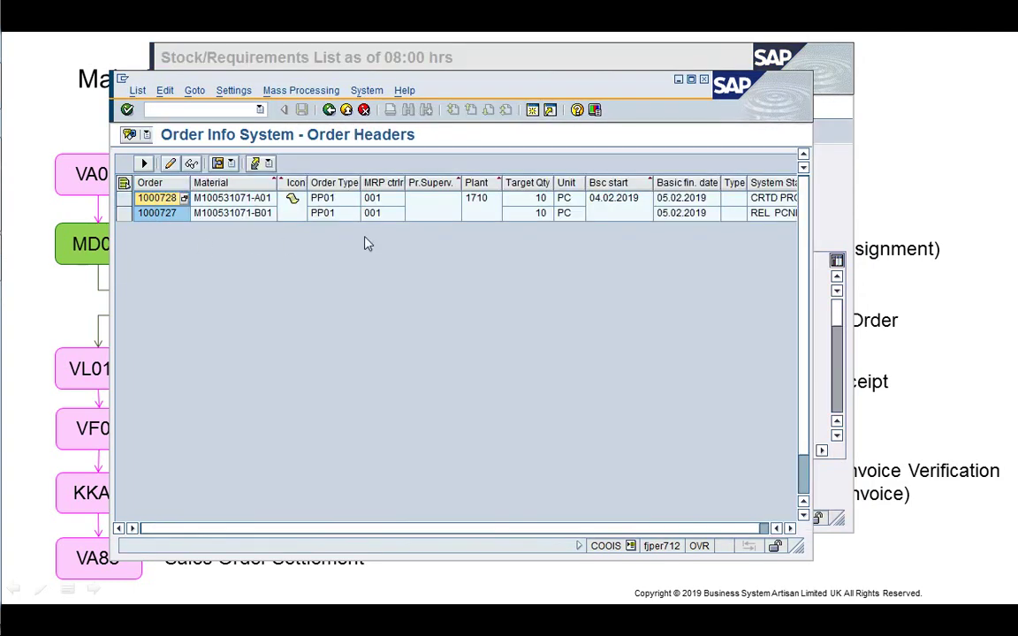
{"action": "left_click", "coordinate": [328, 109]}
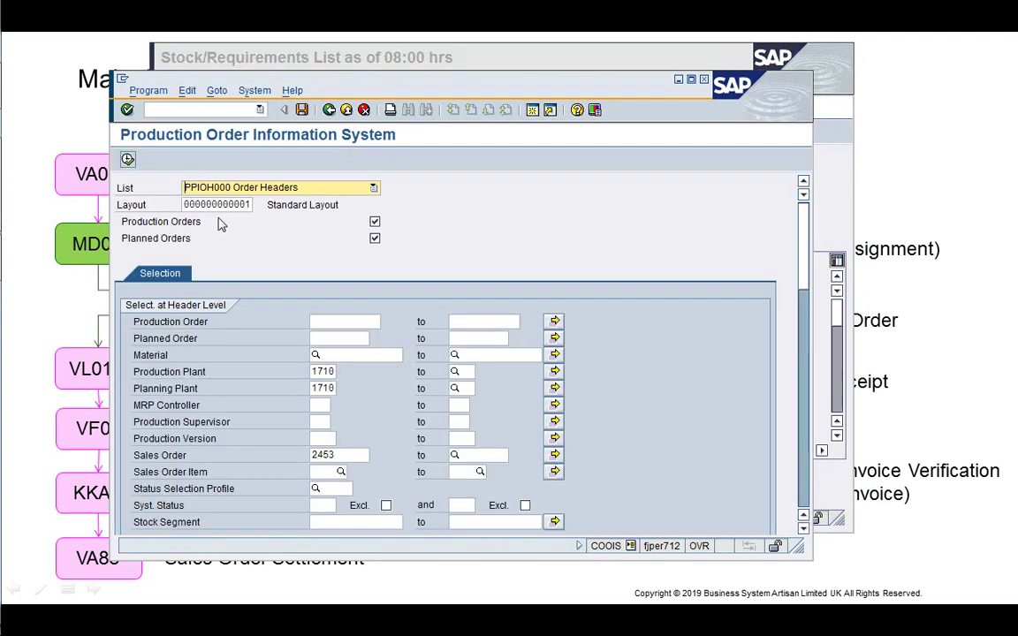
{"action": "left_click", "coordinate": [127, 159]}
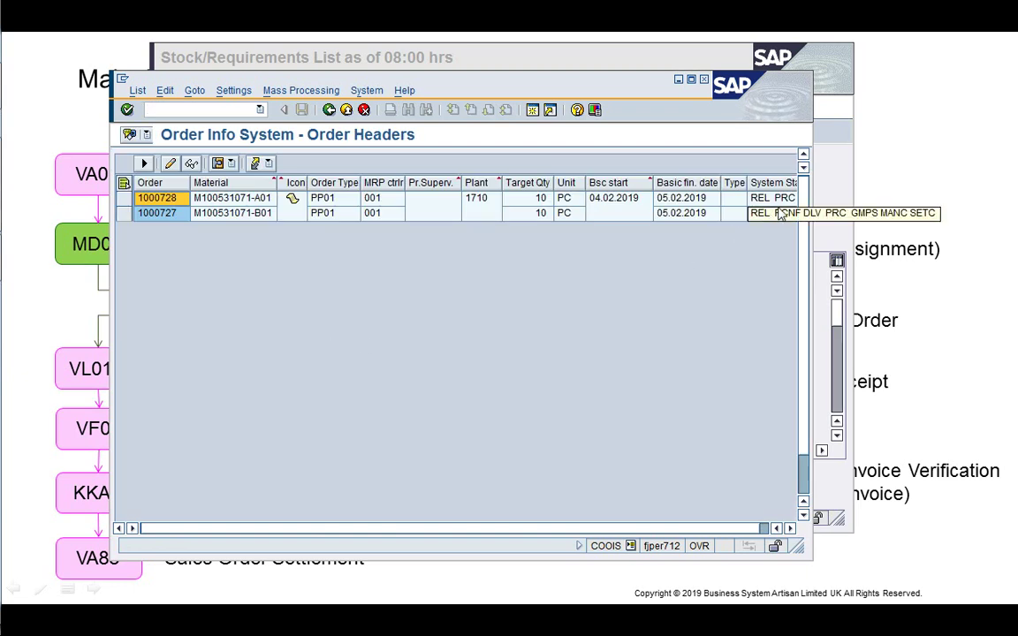
- Refresh the stock/requirements list for material M100531071-A01, open a new session, and collapse its Favorites folder
{"action": "left_click", "coordinate": [834, 187]}
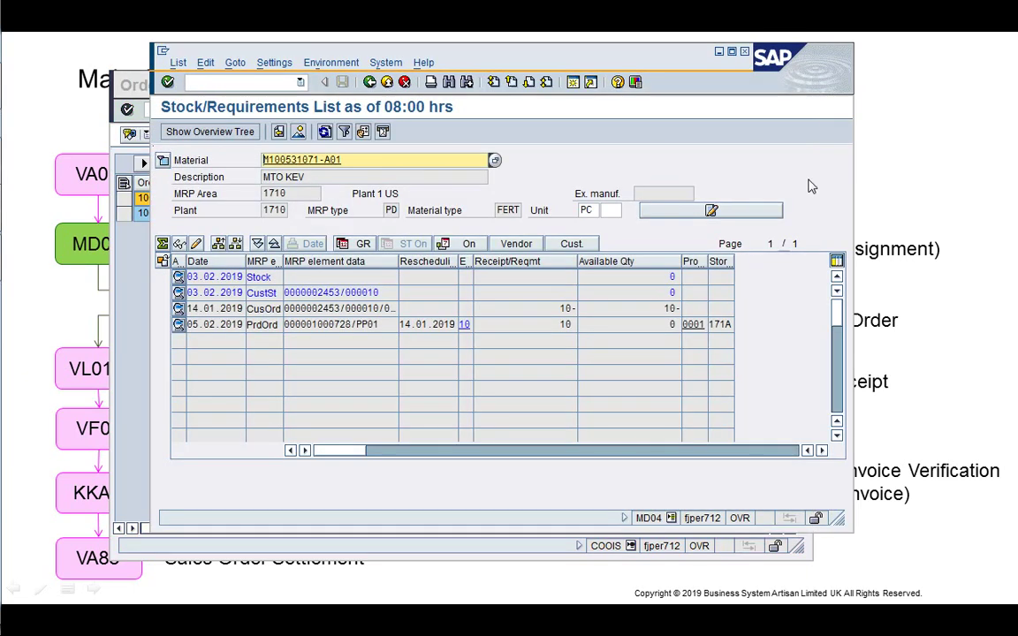
{"action": "left_click", "coordinate": [324, 134]}
{"action": "left_click", "coordinate": [590, 82]}
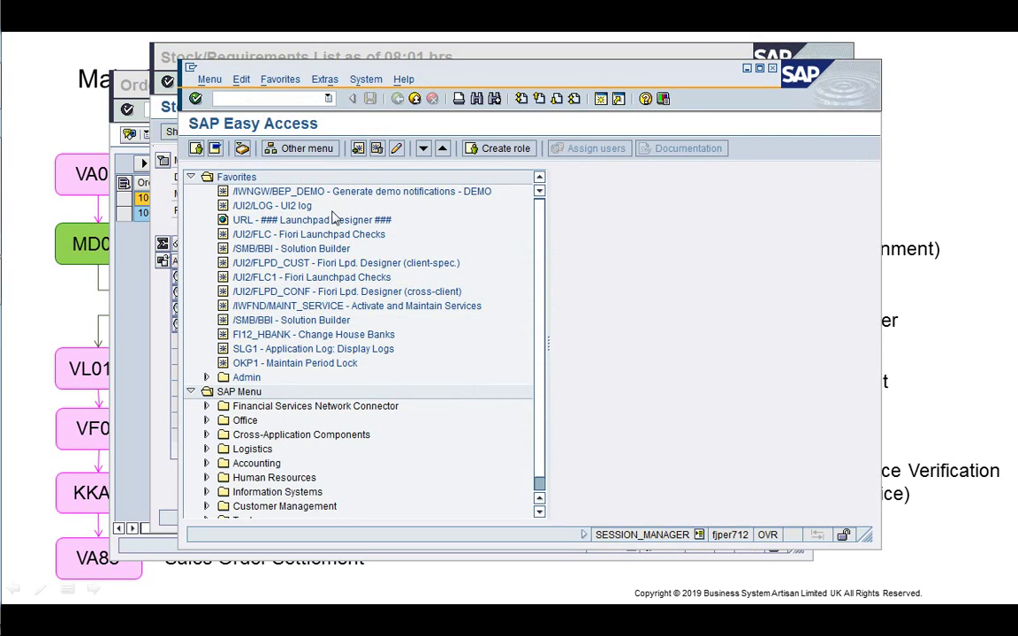
{"action": "left_click", "coordinate": [211, 179]}
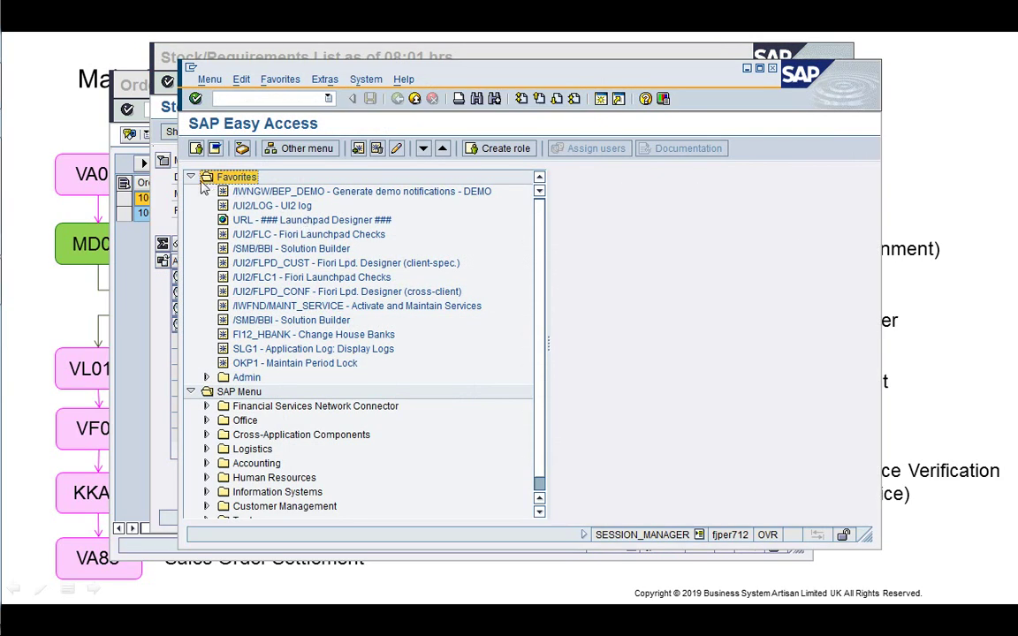
{"action": "left_click", "coordinate": [190, 177]}
{"action": "left_click", "coordinate": [131, 275]}
{"action": "double_click", "coordinate": [215, 200]}
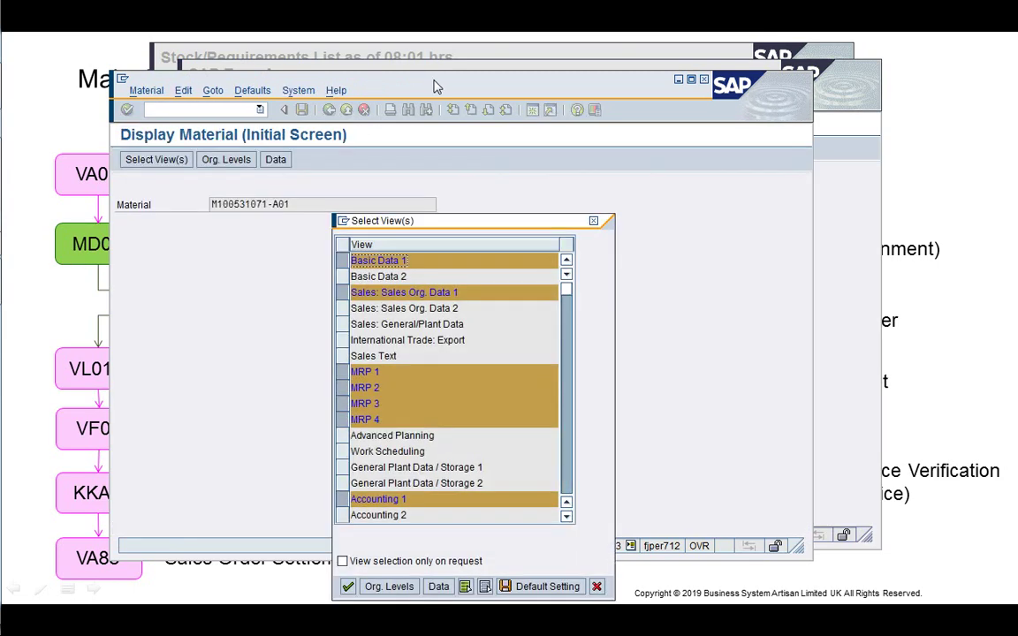
{"action": "left_click", "coordinate": [597, 588]}
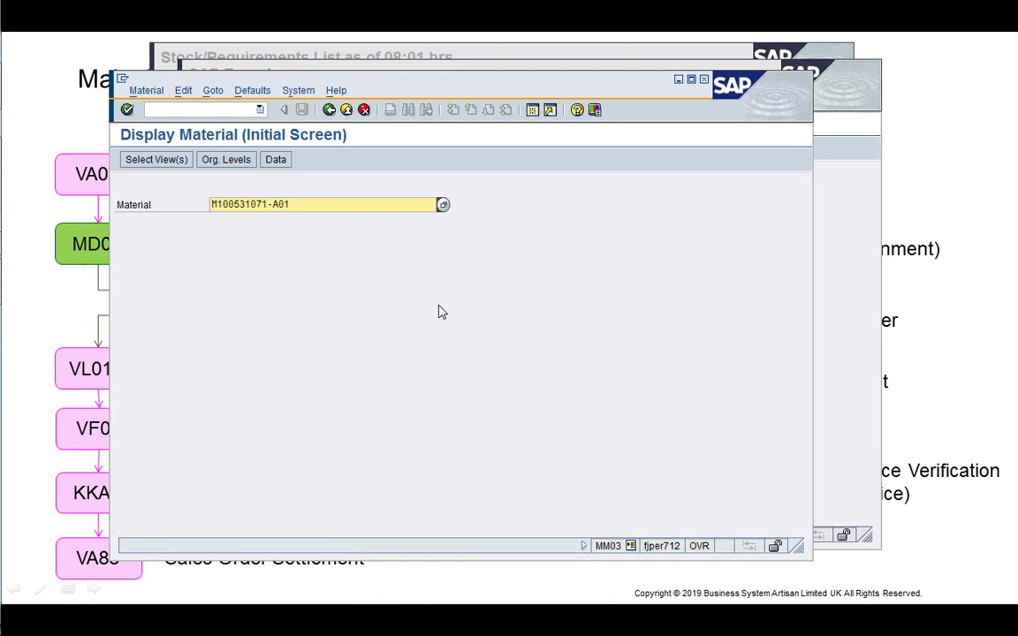
{"action": "left_click", "coordinate": [329, 109]}
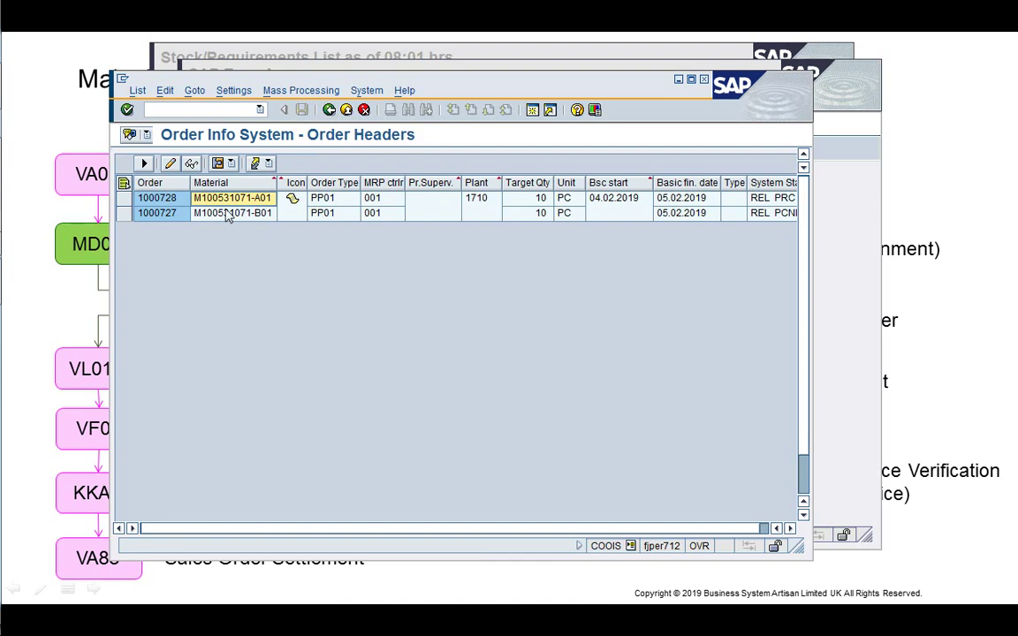
- Display the production order for M100531071-A01 from the Order Headers list and examine its operation overview
{"action": "left_click", "coordinate": [178, 198]}
{"action": "double_click", "coordinate": [180, 201]}
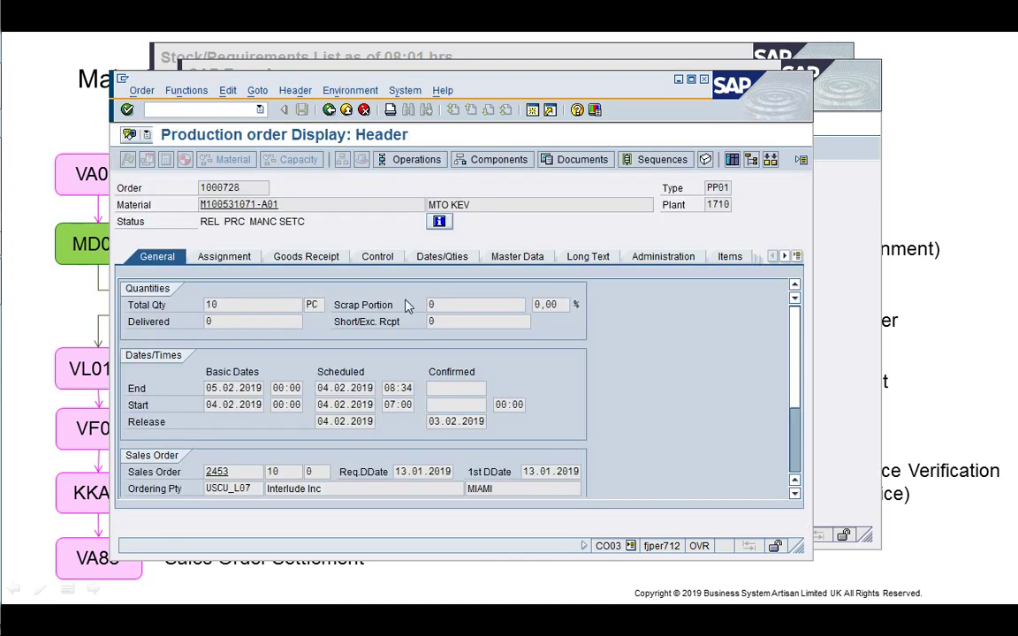
{"action": "left_click_drag", "start_coordinate": [524, 84], "coordinate": [486, 64]}
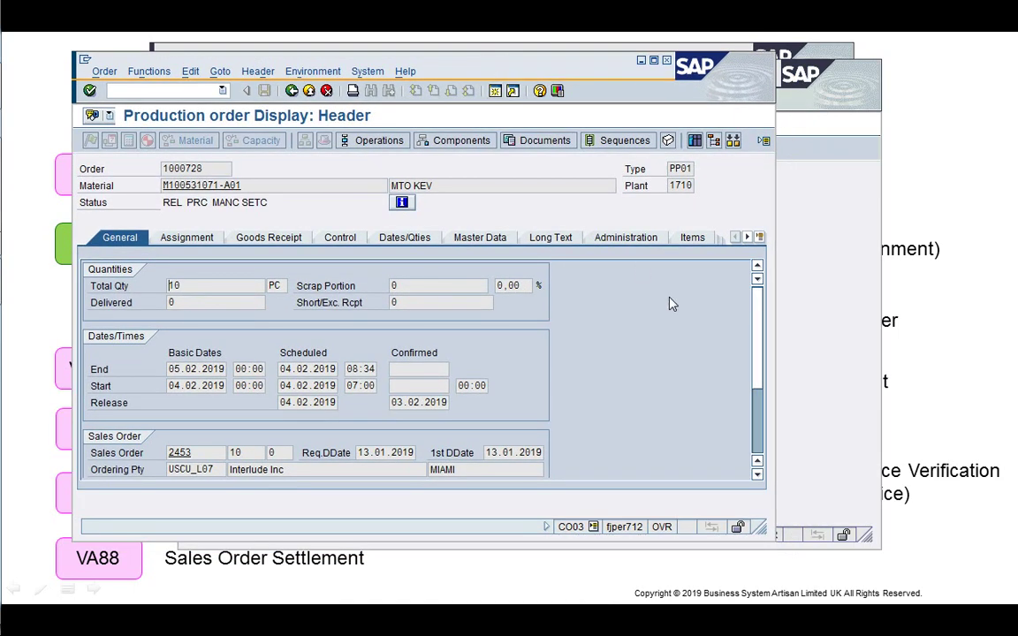
{"action": "left_click", "coordinate": [378, 142]}
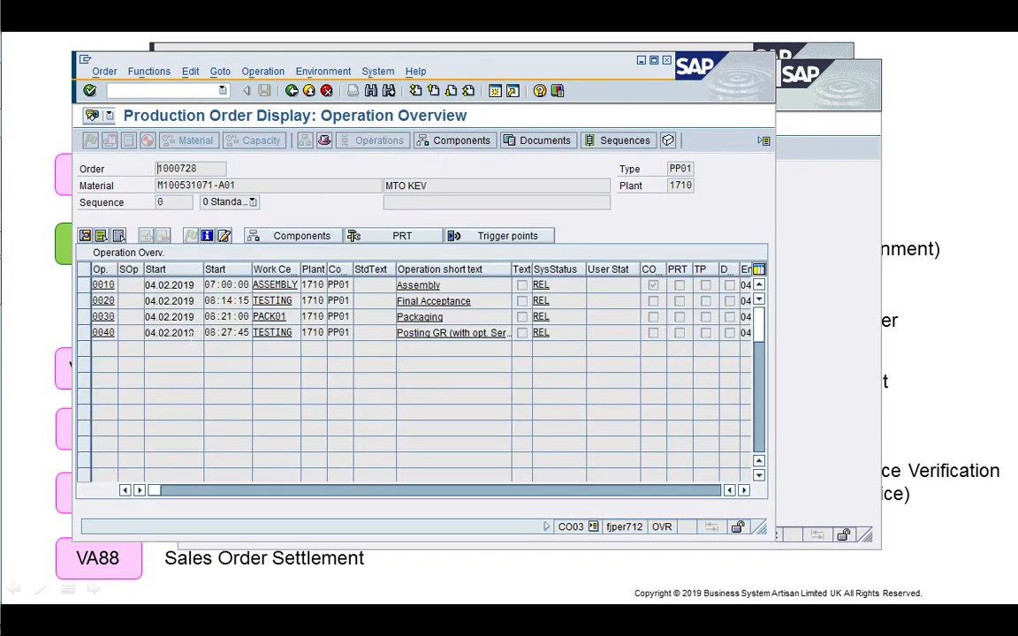
- Start transaction CO11N in the free session and arrange its window beside the operation overview
{"action": "left_click", "coordinate": [809, 429]}
{"action": "left_click", "coordinate": [277, 100]}
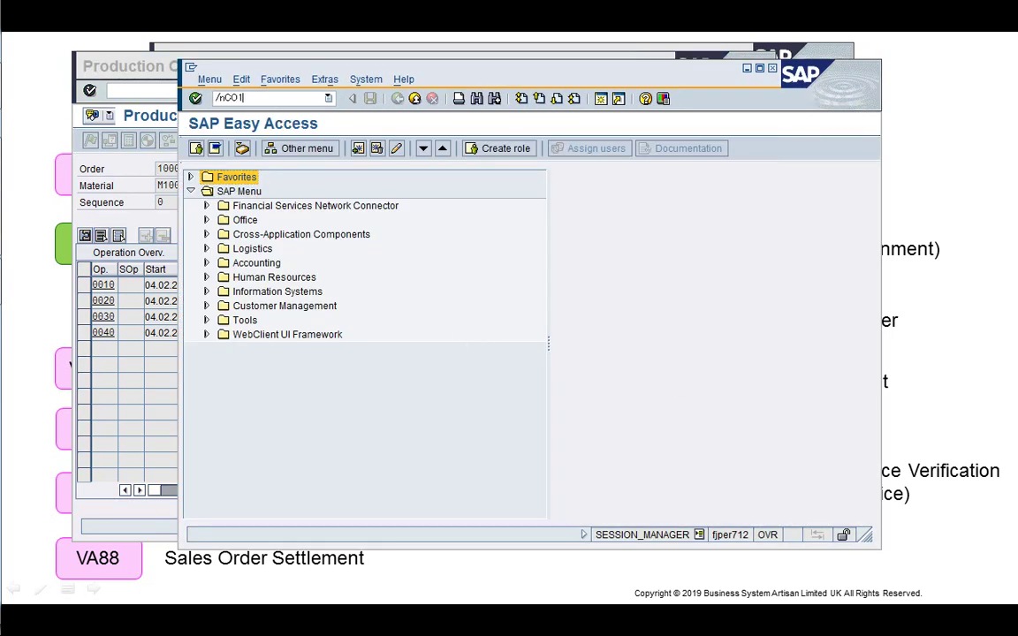
{"action": "key", "text": "Return"}
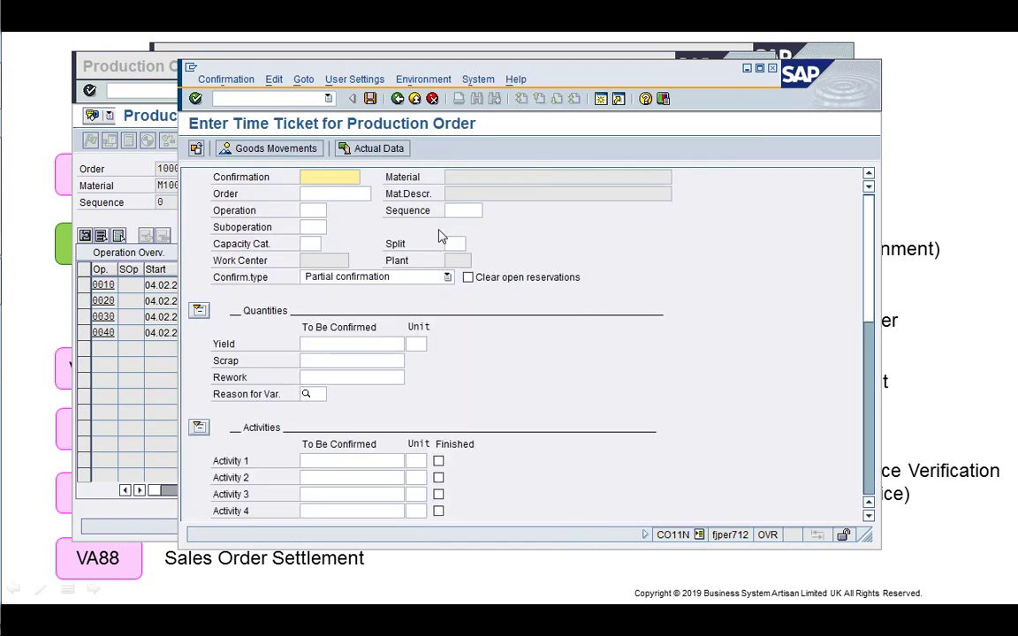
{"action": "left_click_drag", "start_coordinate": [871, 541], "coordinate": [863, 580]}
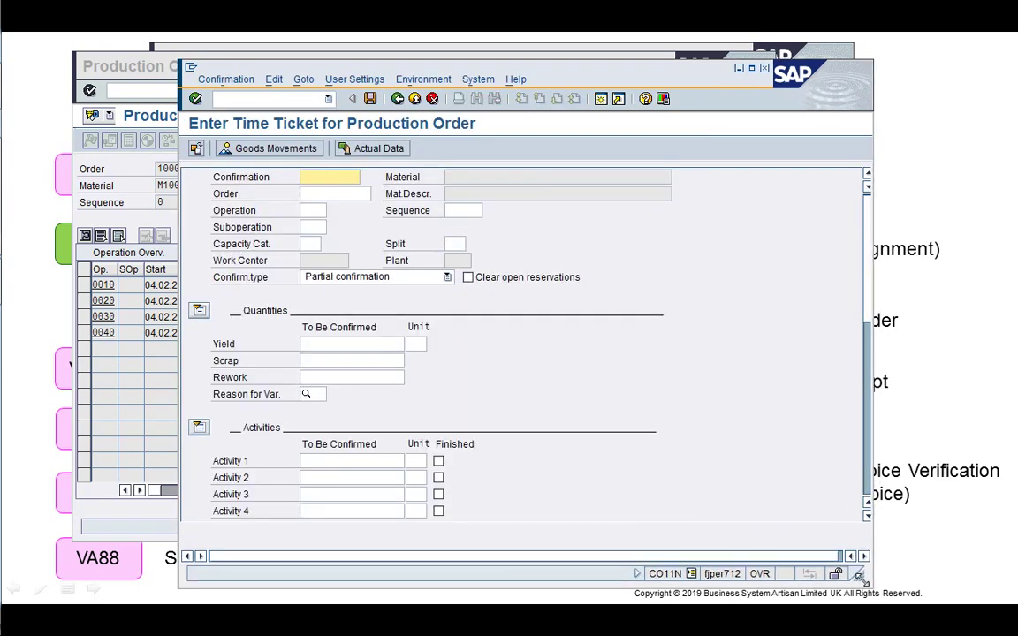
{"action": "left_click_drag", "start_coordinate": [654, 80], "coordinate": [721, 63]}
- Load the finished product's production order with operation 0010 into the time ticket and propose its actual data
{"action": "left_click", "coordinate": [367, 180]}
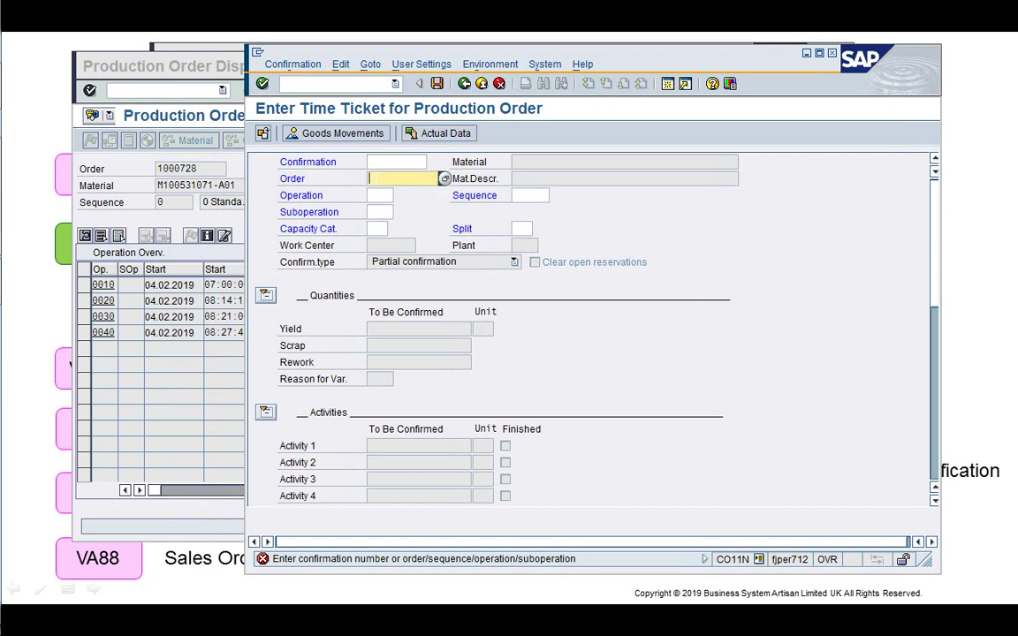
{"action": "type", "text": "1000728"}
{"action": "key", "text": "Tab"}
{"action": "type", "text": "0010"}
{"action": "key", "text": "Return"}
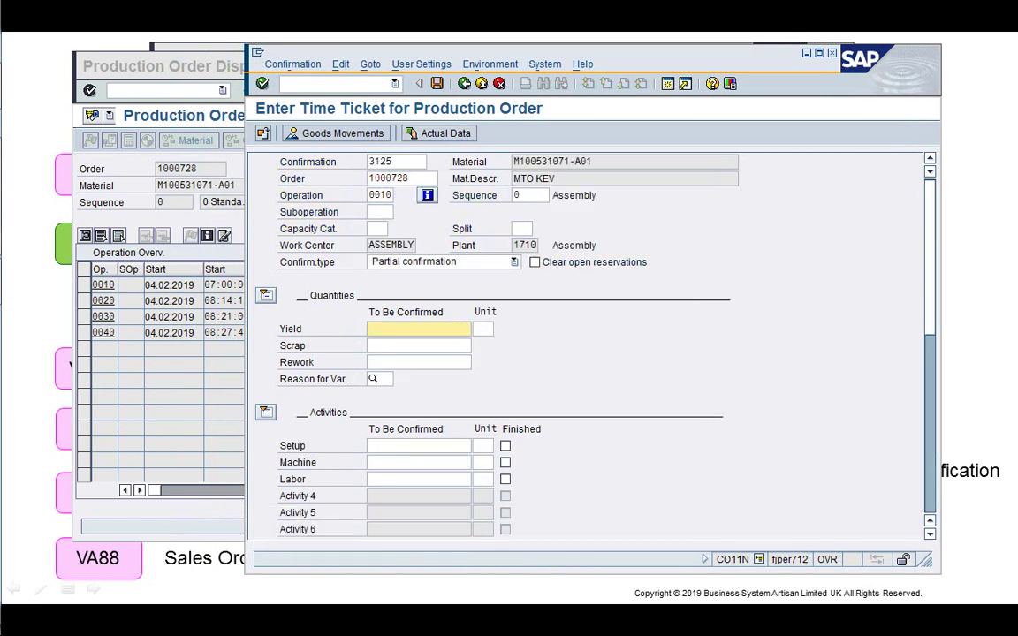
{"action": "left_click", "coordinate": [441, 134]}
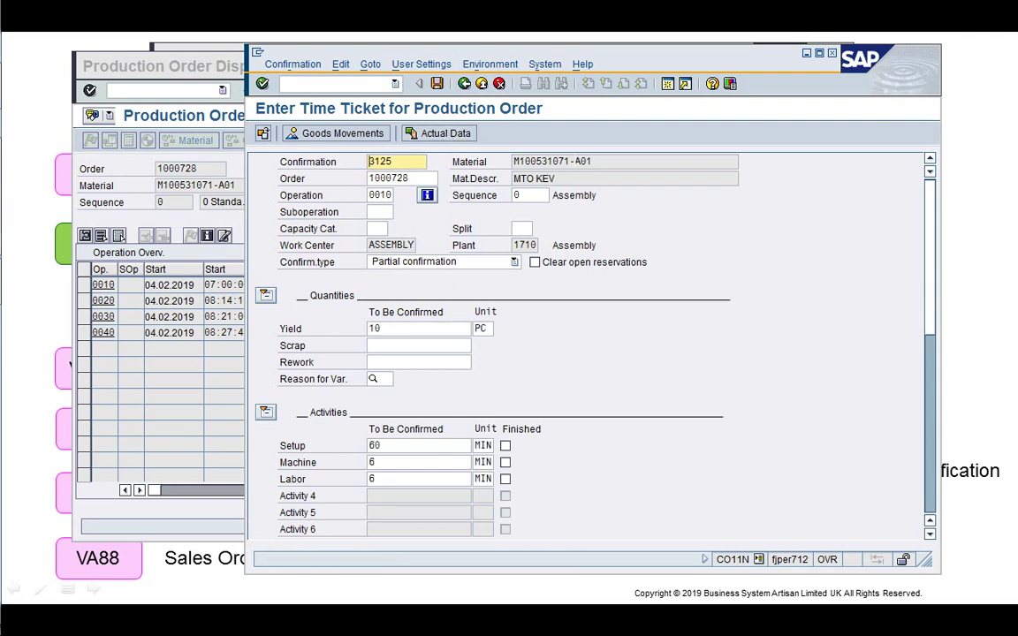
- Set the time ticket's start execution, finish execution and posting dates to 25.01.2019, accepting the date warnings
{"action": "left_click_drag", "start_coordinate": [671, 65], "coordinate": [679, 56]}
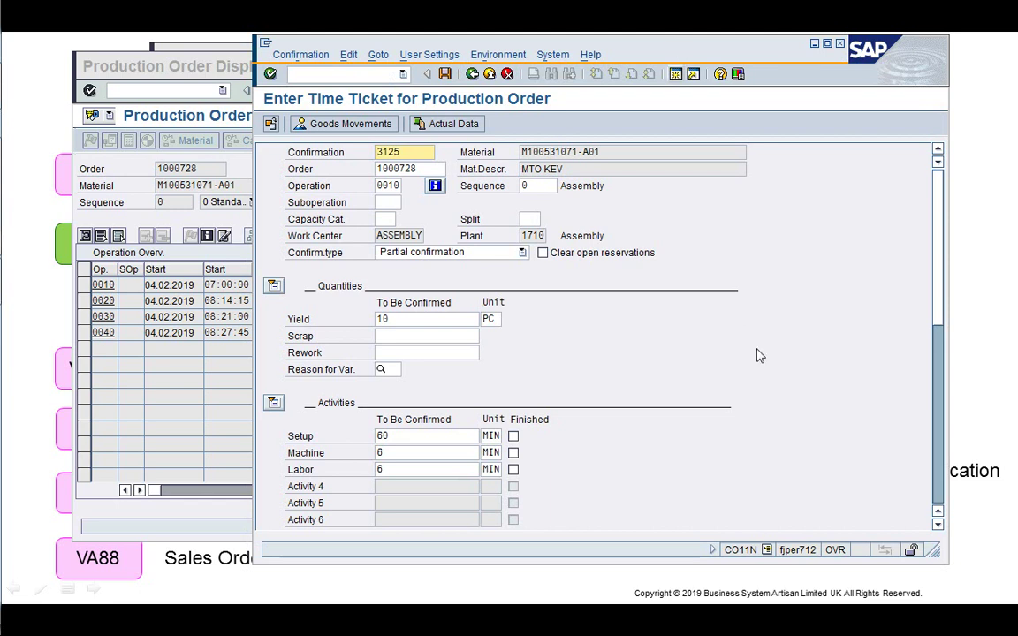
{"action": "left_click_drag", "start_coordinate": [935, 553], "coordinate": [906, 617]}
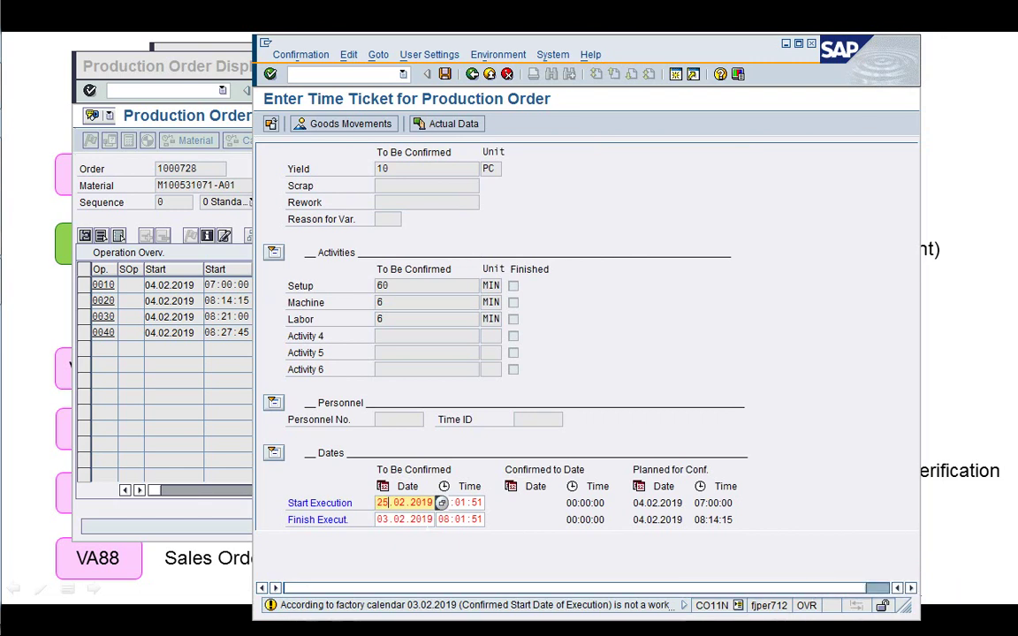
{"action": "type", "text": ".01"}
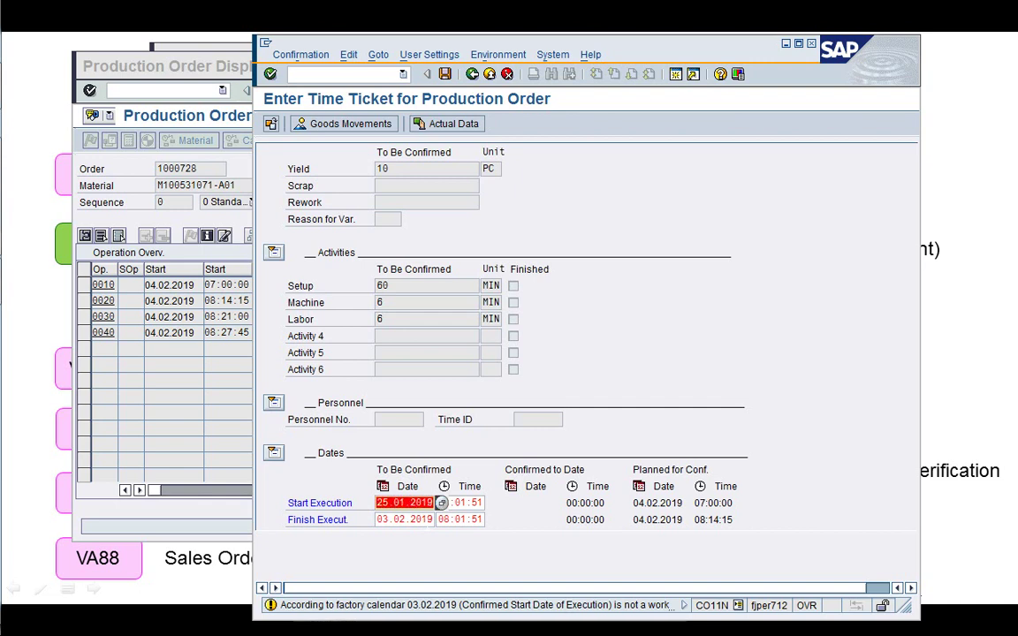
{"action": "left_click", "coordinate": [439, 520]}
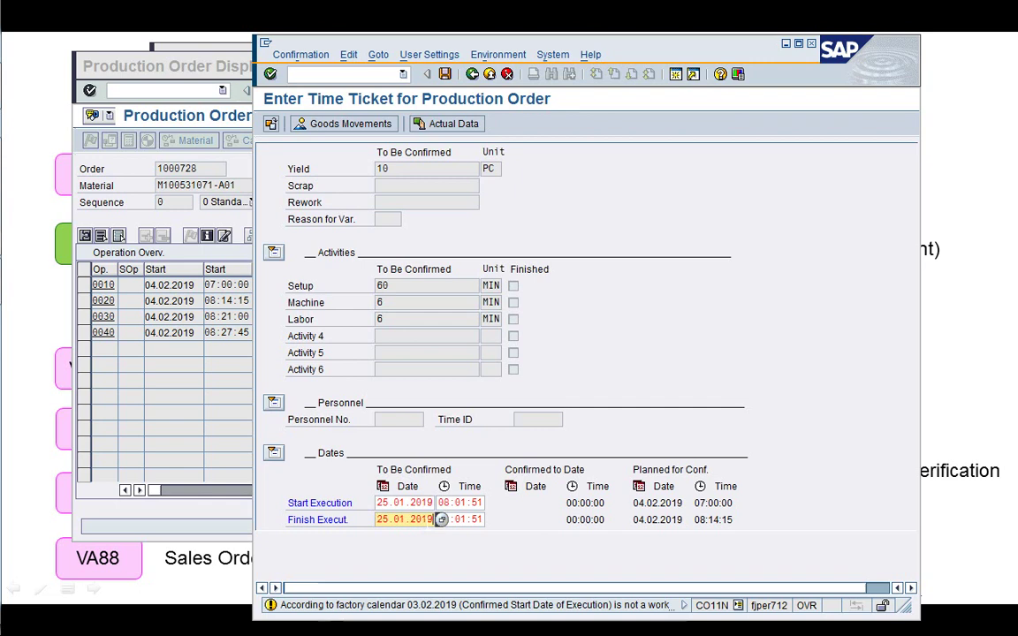
{"action": "key", "text": "Return"}
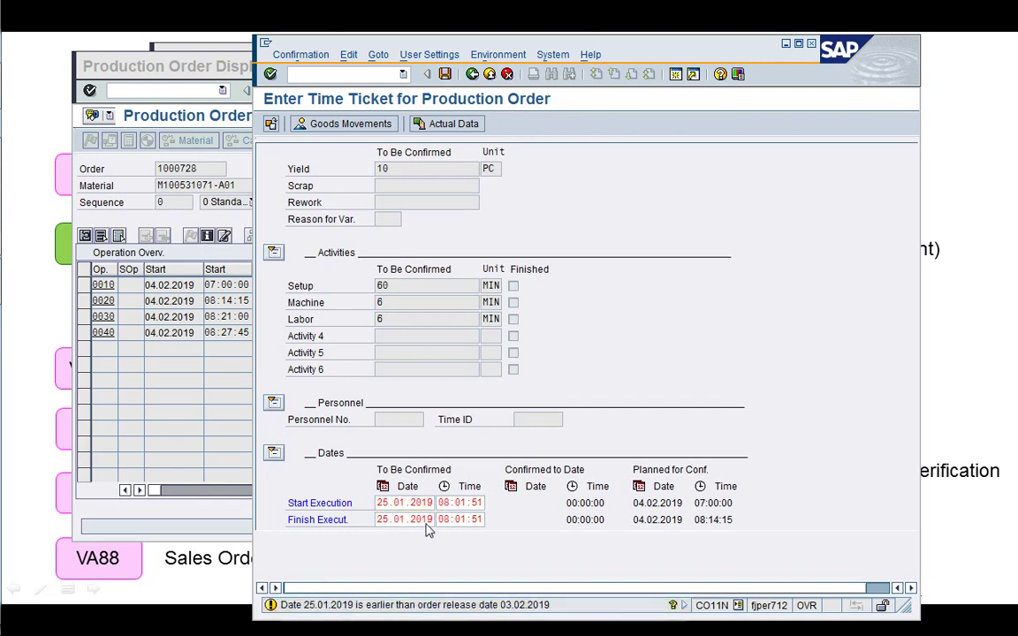
{"action": "key", "text": "Return"}
{"action": "type", "text": "25.01.2019"}
{"action": "key", "text": "Return"}
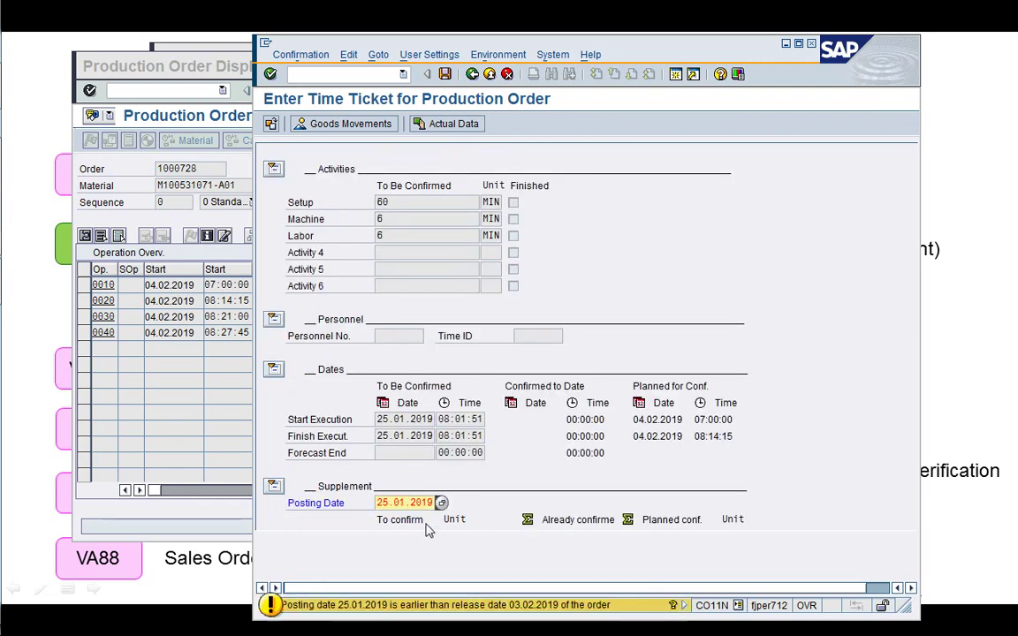
{"action": "key", "text": "Return"}
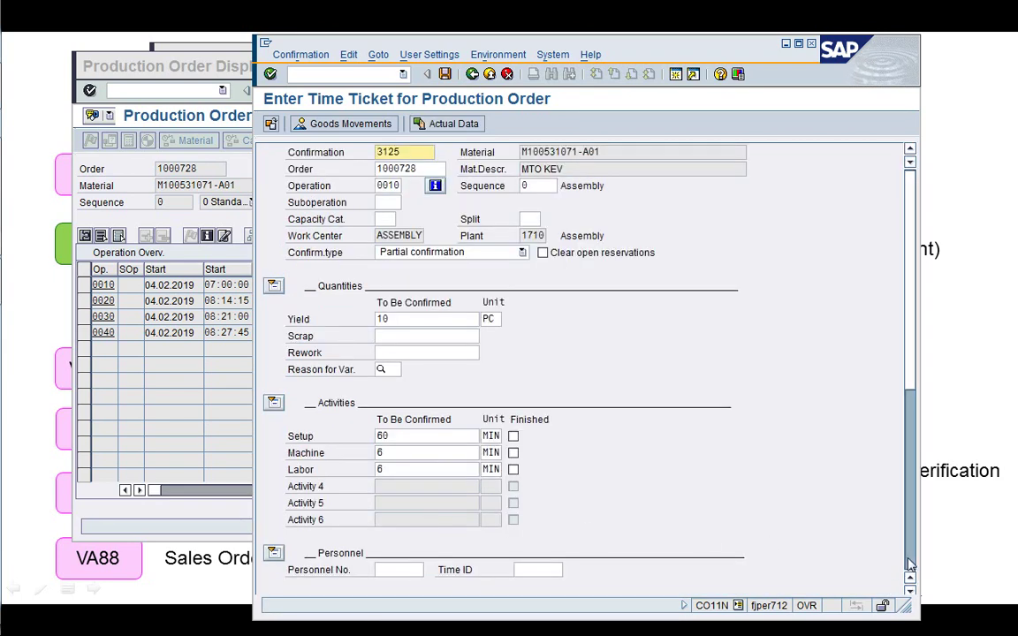
- Set the forecast end to 25.01.2019 at 08:01:51 and accept the date warnings
{"action": "left_click_drag", "start_coordinate": [910, 564], "coordinate": [910, 565]}
{"action": "left_click", "coordinate": [441, 319]}
{"action": "type", "text": "25.01.2019"}
{"action": "key", "text": "Tab"}
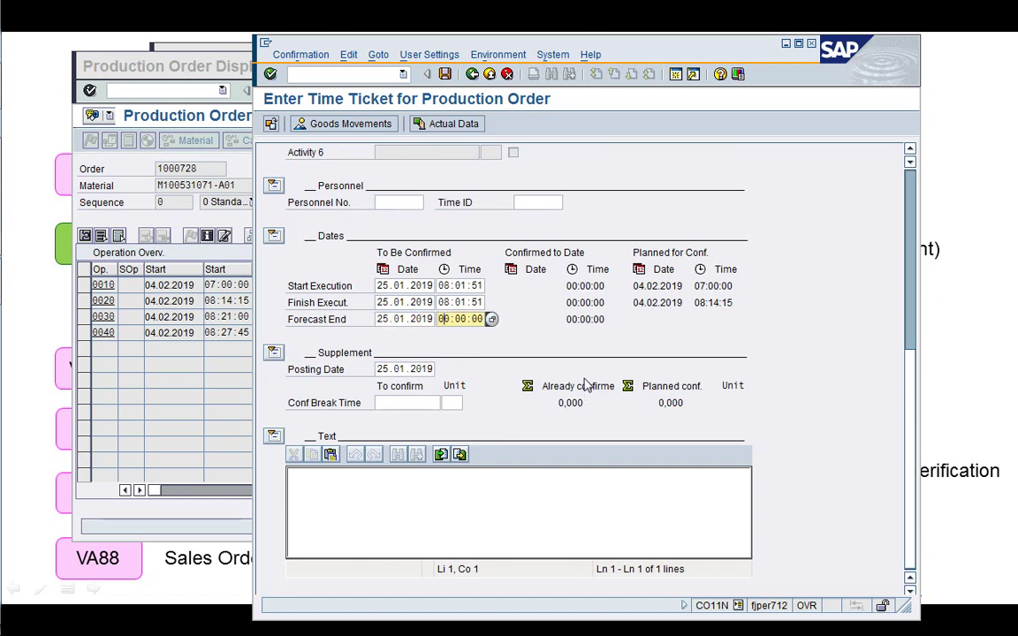
{"action": "type", "text": "080151"}
{"action": "key", "text": "Return"}
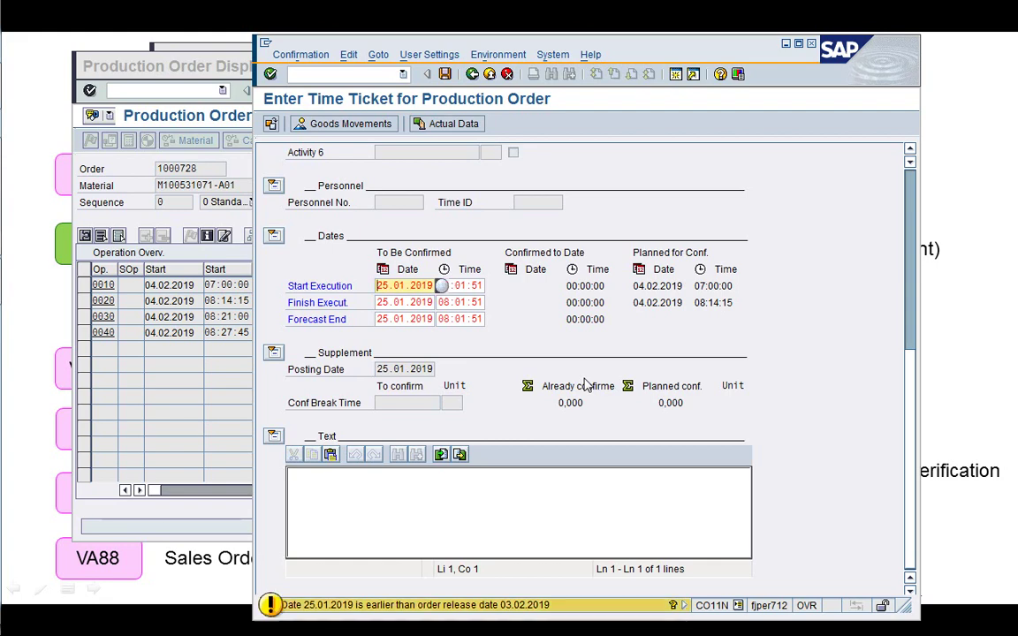
{"action": "key", "text": "Return"}
{"action": "key", "text": "Return"}
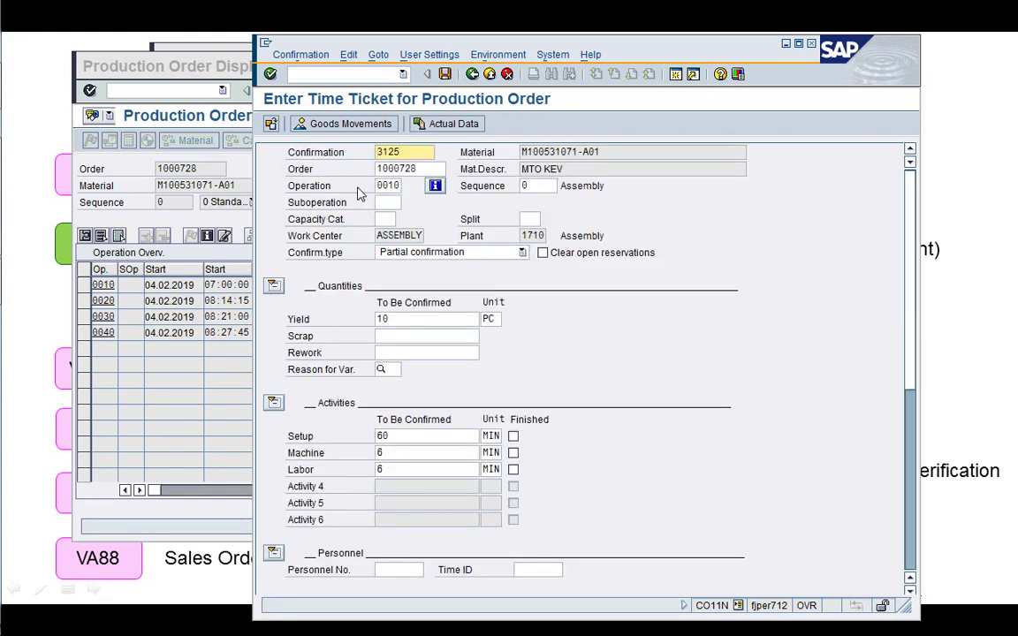
- Review the goods movements for operation 0010, narrow the Material column, and save the confirmation
{"action": "left_click", "coordinate": [235, 222]}
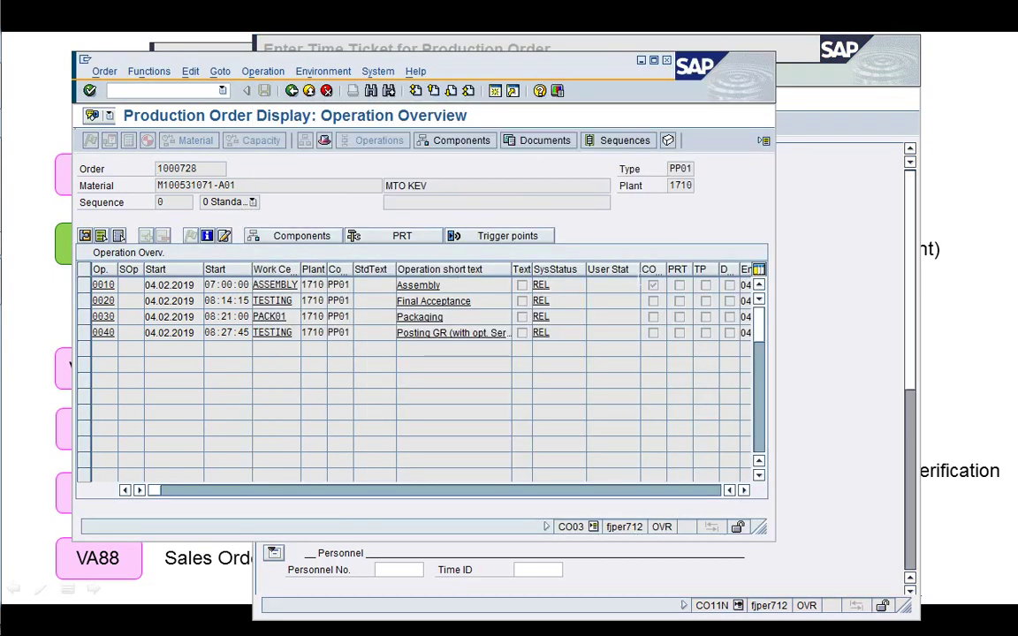
{"action": "left_click", "coordinate": [833, 245]}
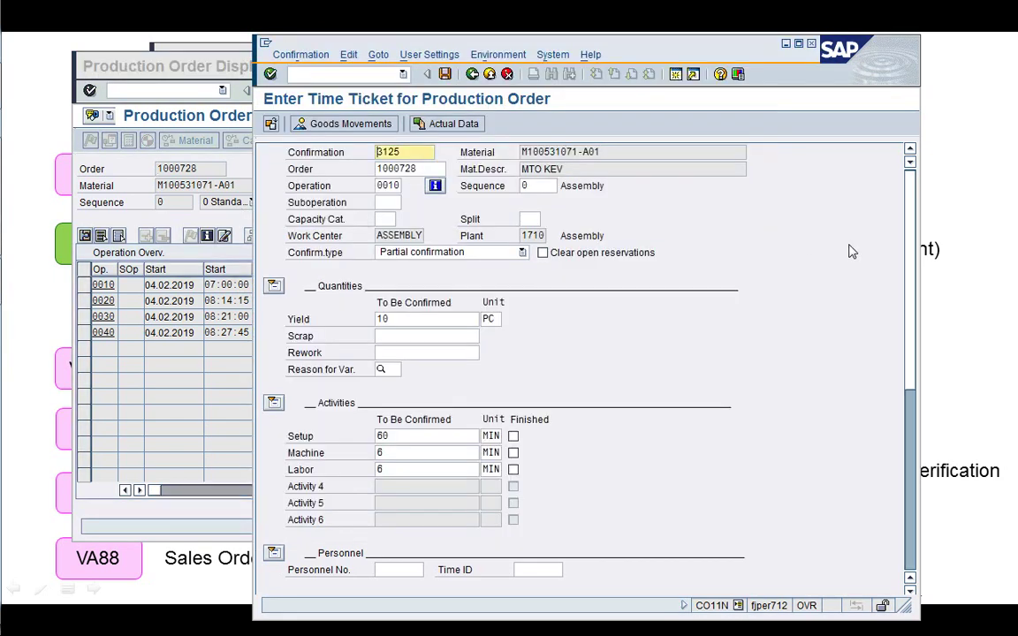
{"action": "left_click", "coordinate": [323, 131]}
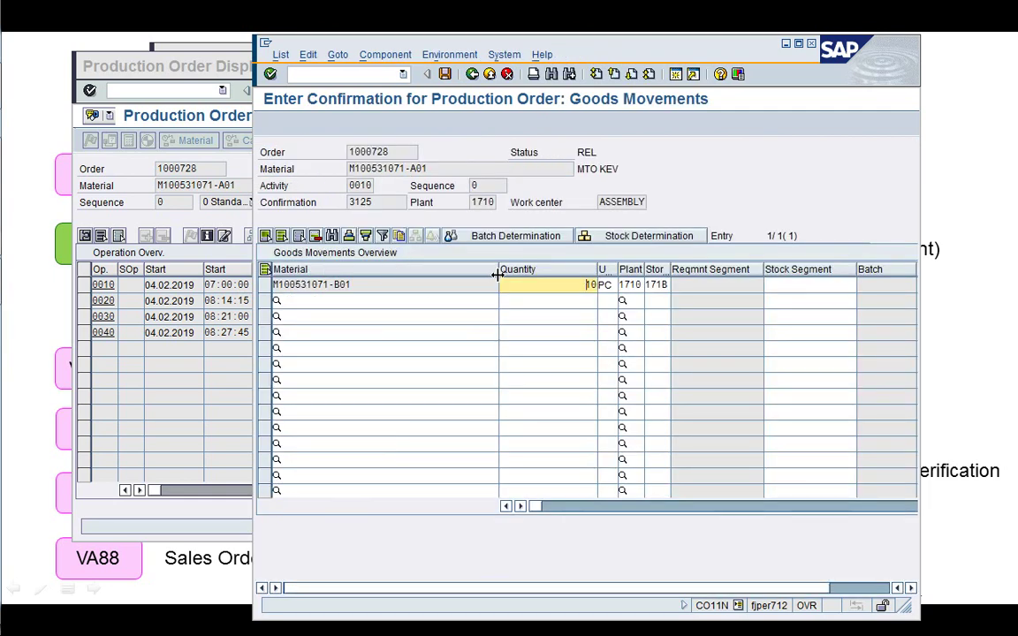
{"action": "left_click_drag", "start_coordinate": [497, 275], "coordinate": [393, 275]}
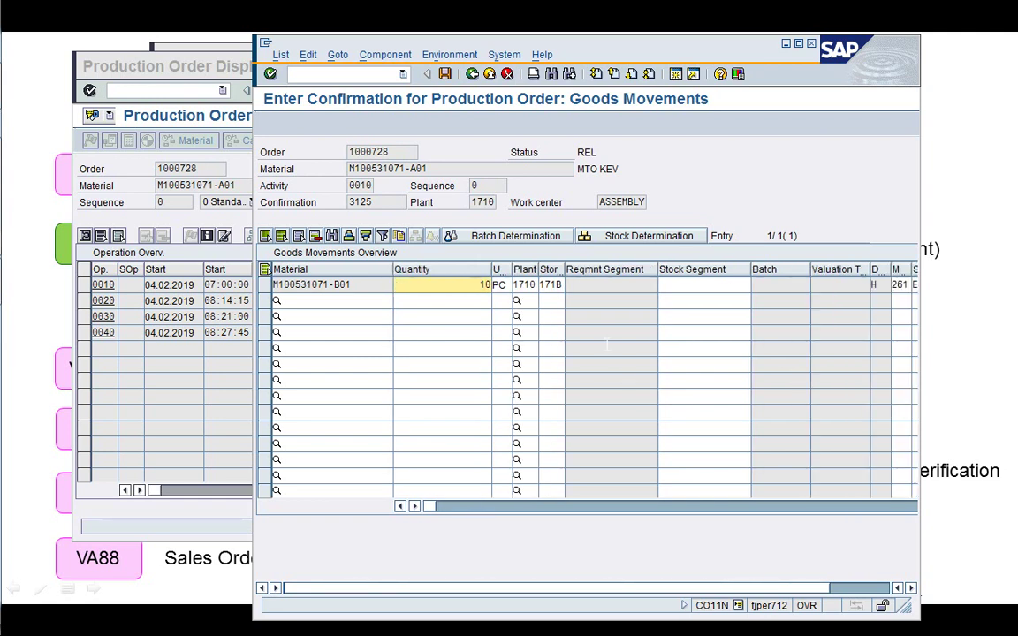
{"action": "left_click", "coordinate": [446, 75]}
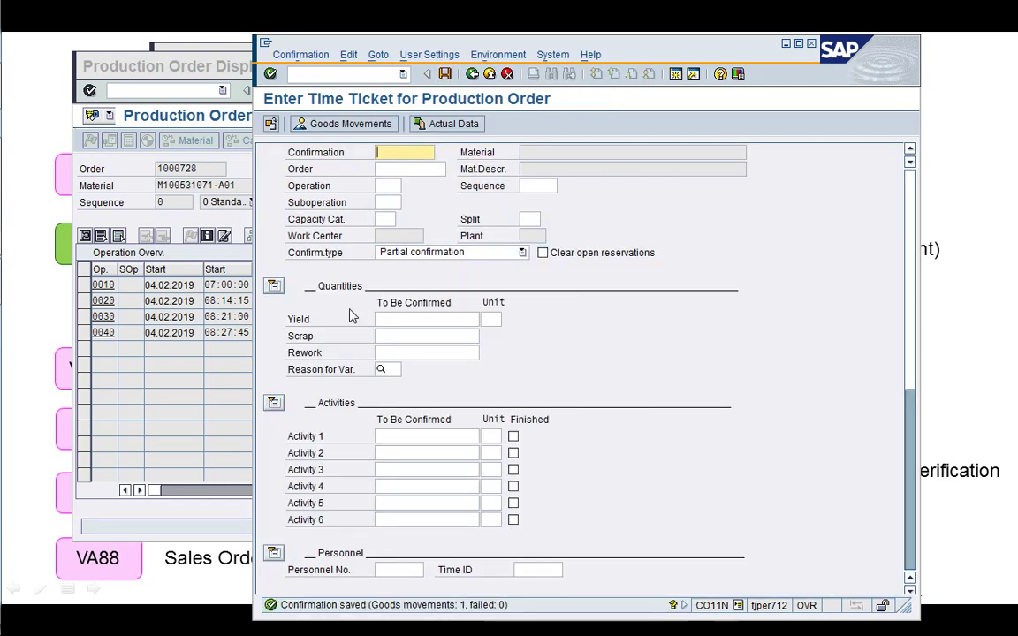
- Redisplay the production order for M100531071-A01 with /nCO03 and check the operation statuses in its operation overview
{"action": "left_click", "coordinate": [203, 205]}
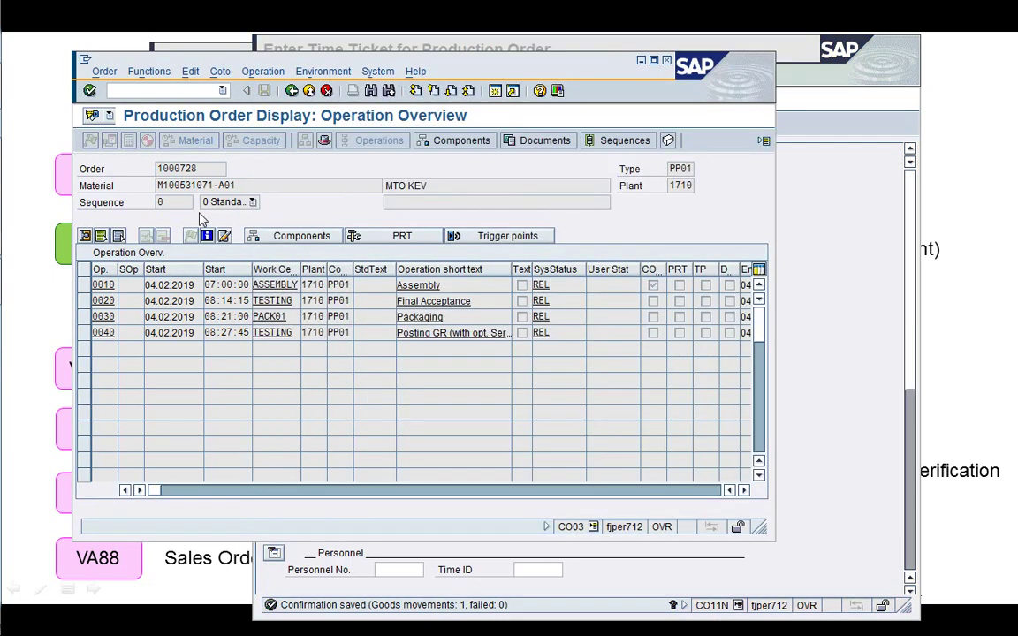
{"action": "left_click", "coordinate": [290, 90]}
{"action": "left_click", "coordinate": [290, 90]}
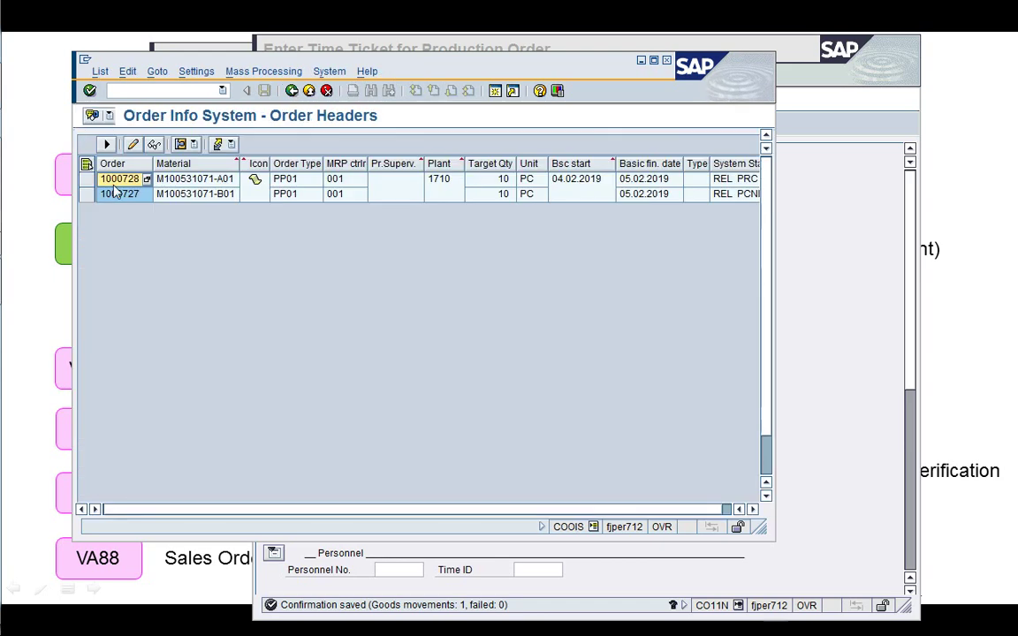
{"action": "left_click", "coordinate": [325, 91]}
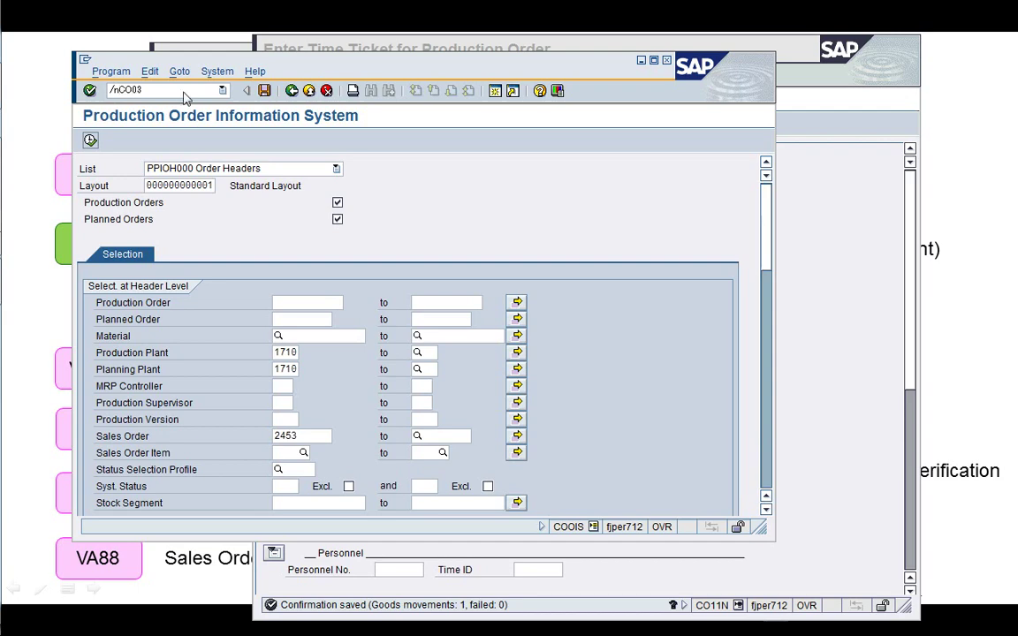
{"action": "key", "text": "Return"}
{"action": "key", "text": "Return"}
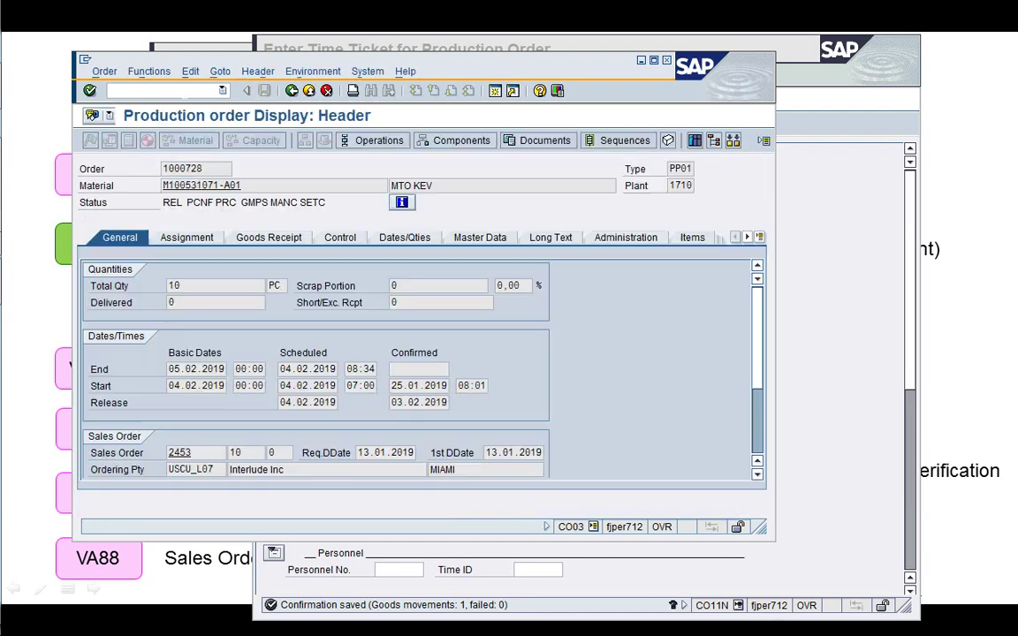
{"action": "left_click", "coordinate": [344, 140]}
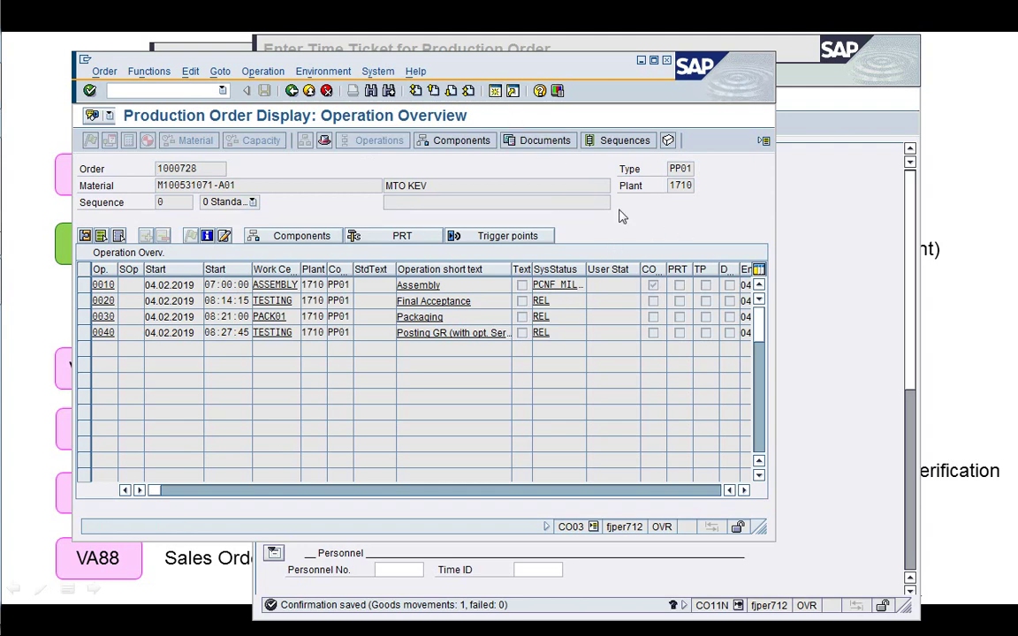
- Run /nKOB1 in a new session and examine the actual cost line items of the production order, moving its window clear of the order display
{"action": "key", "text": "ctrl+n"}
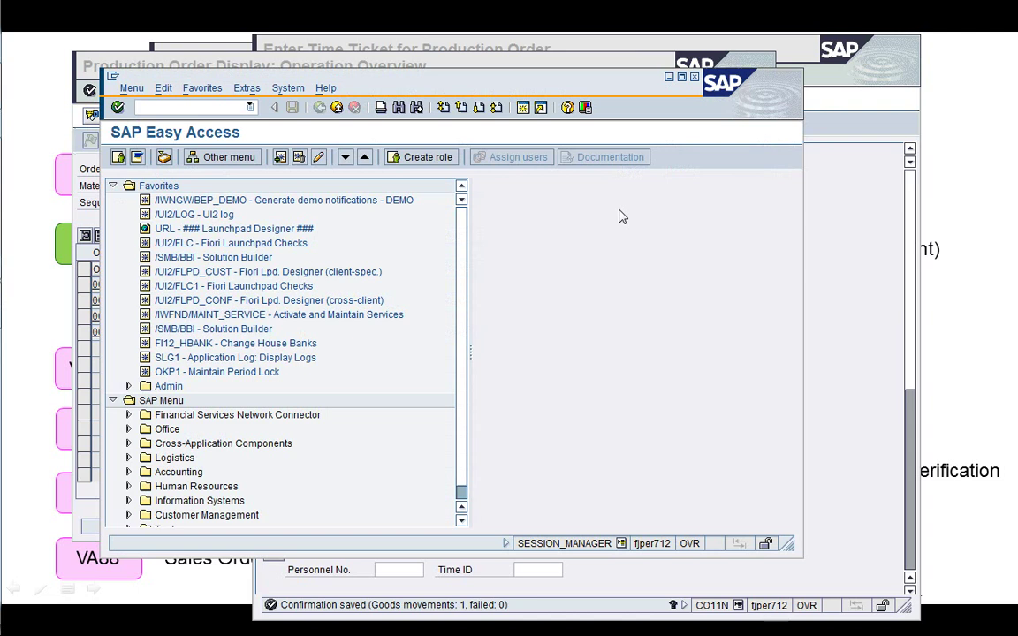
{"action": "type", "text": "/nKOB1"}
{"action": "key", "text": "Return"}
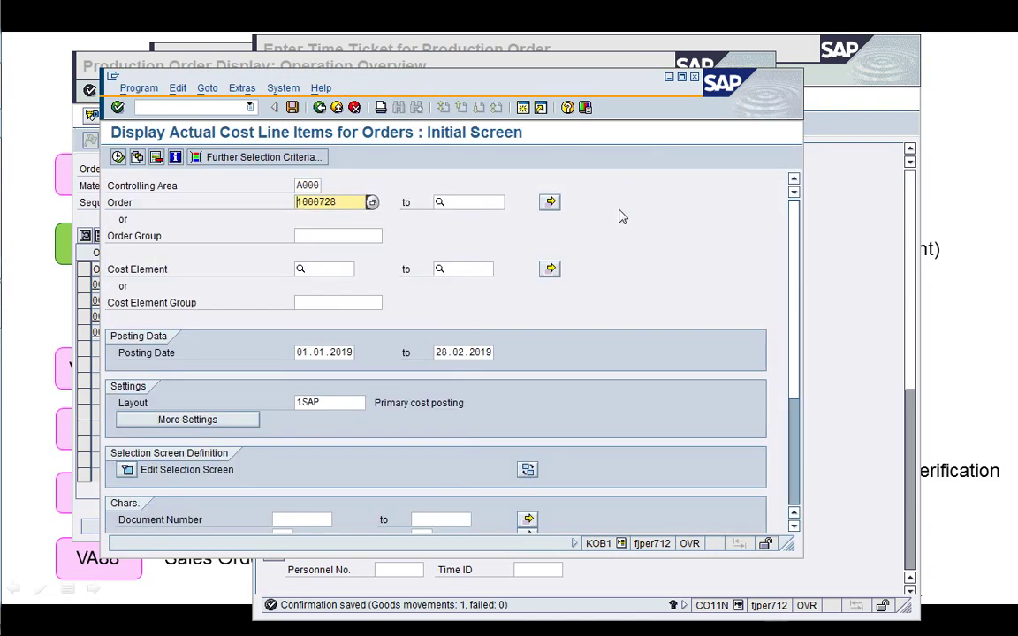
{"action": "left_click", "coordinate": [117, 156]}
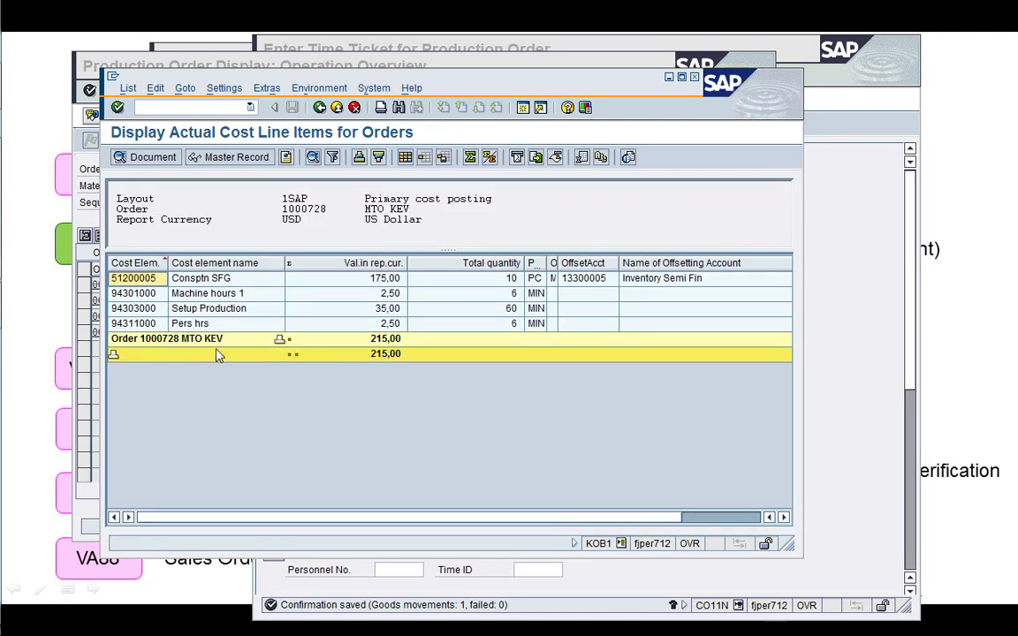
{"action": "left_click", "coordinate": [242, 283]}
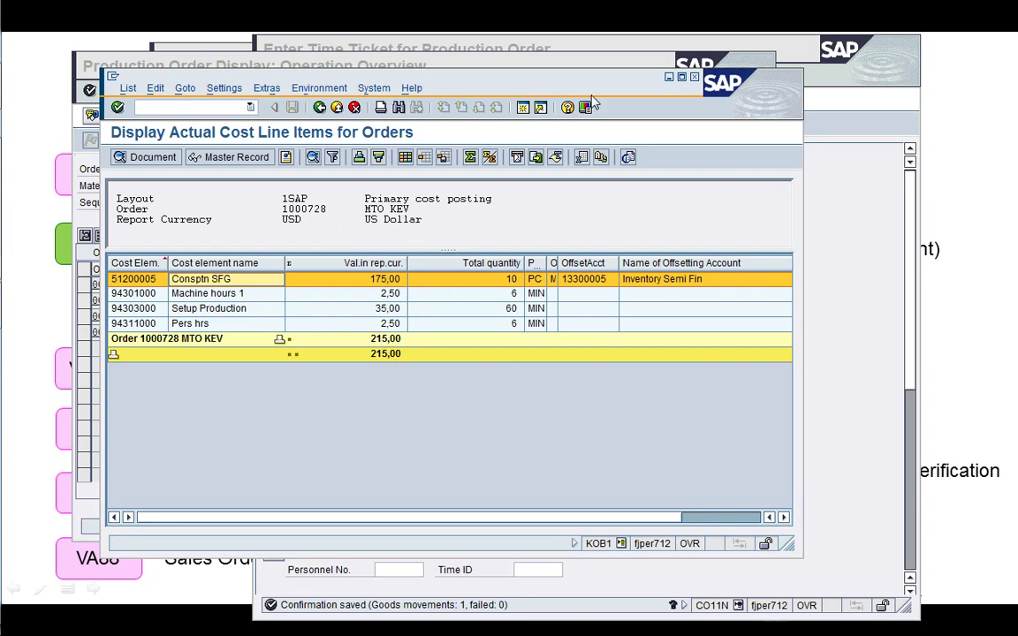
{"action": "left_click_drag", "start_coordinate": [587, 85], "coordinate": [513, 152]}
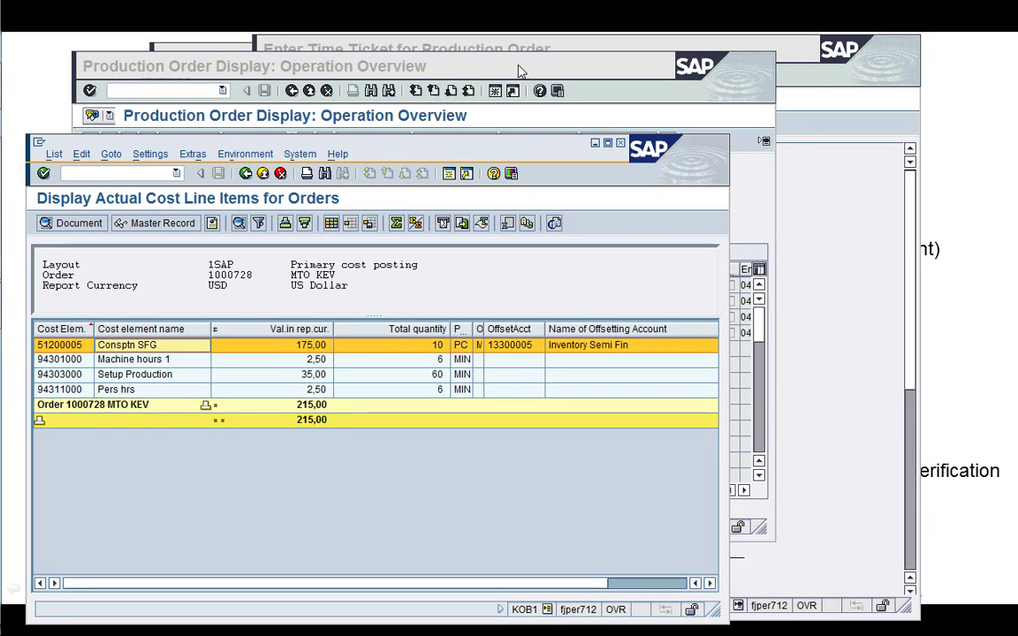
- In the CO11N time ticket, enter the same production order with operation 0020 and load the proposed actual data
{"action": "left_click", "coordinate": [522, 71]}
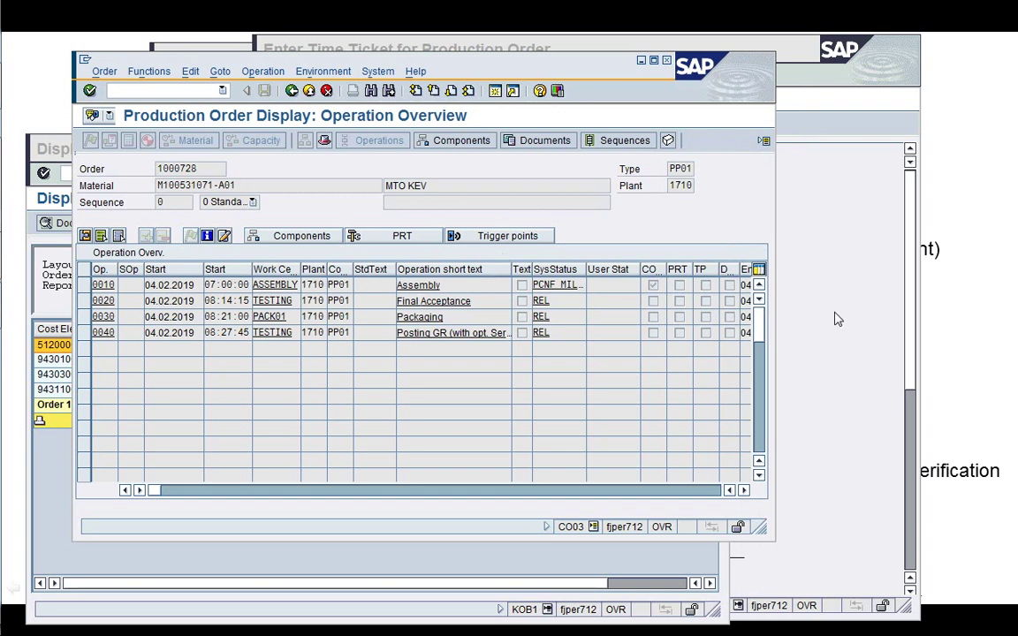
{"action": "left_click", "coordinate": [779, 296]}
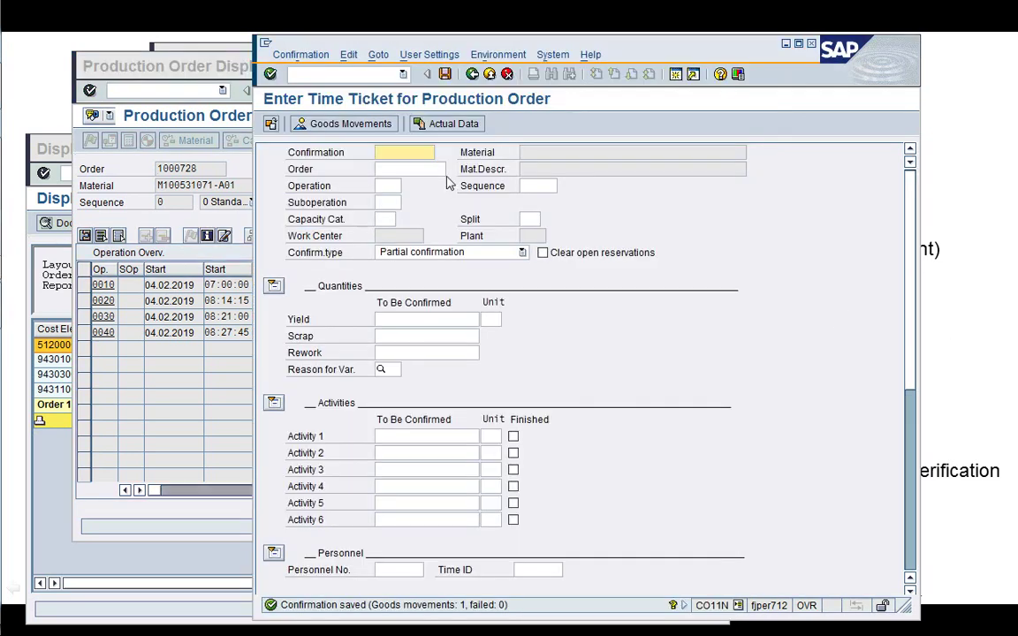
{"action": "left_click", "coordinate": [405, 168]}
{"action": "key", "text": "Tab"}
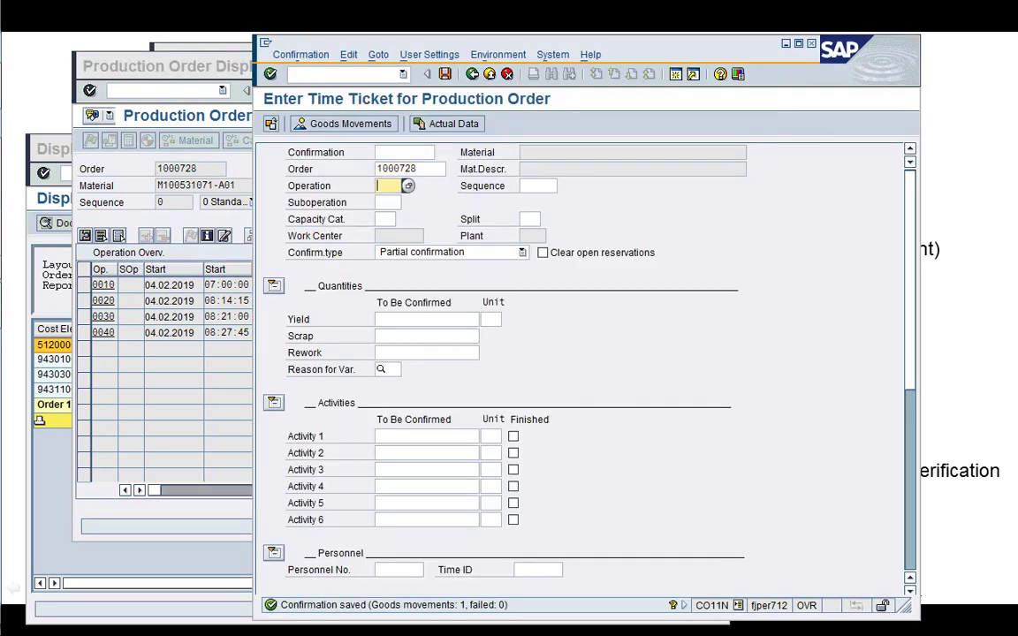
{"action": "type", "text": "0020"}
{"action": "left_click", "coordinate": [54, 494]}
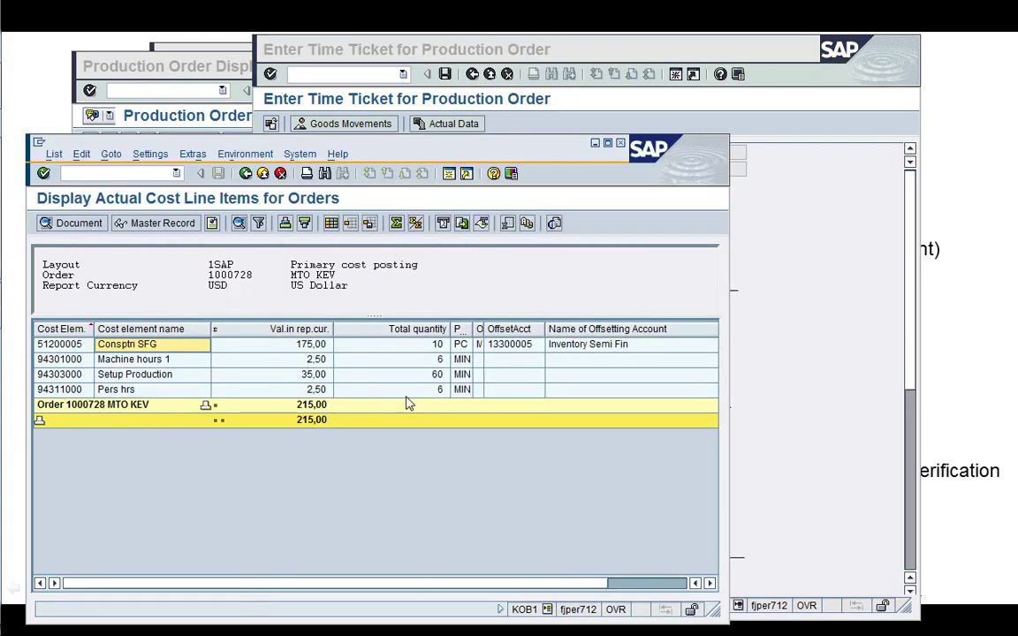
{"action": "left_click", "coordinate": [779, 424]}
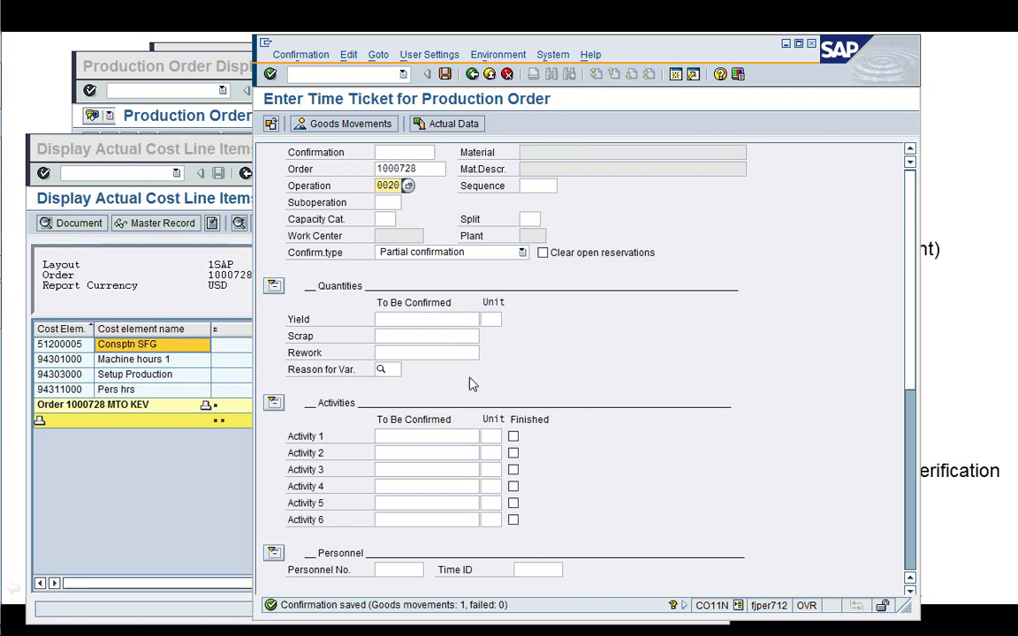
{"action": "key", "text": "Return"}
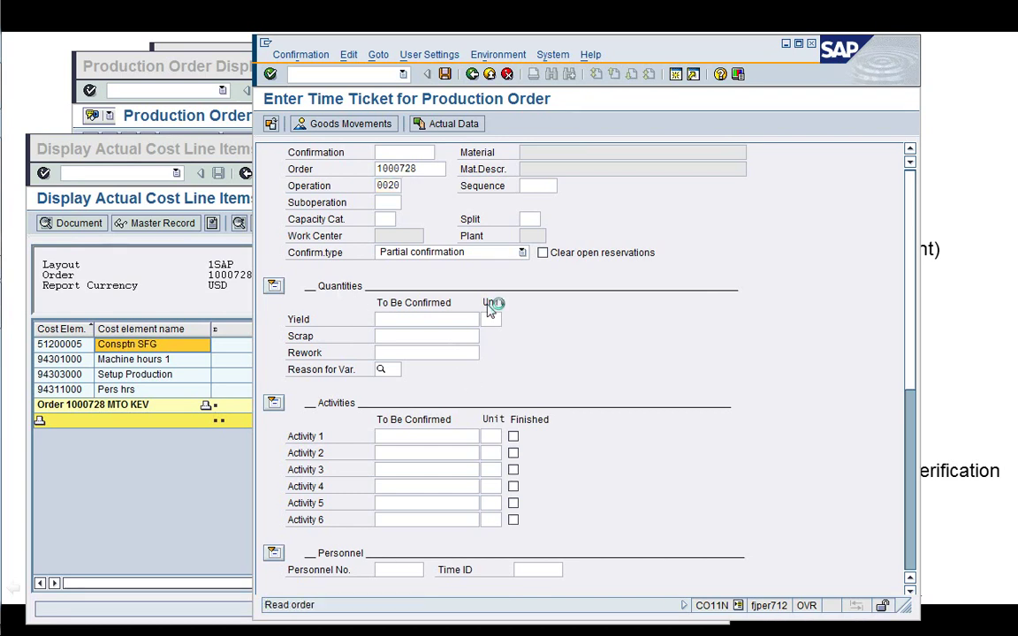
{"action": "left_click", "coordinate": [440, 127]}
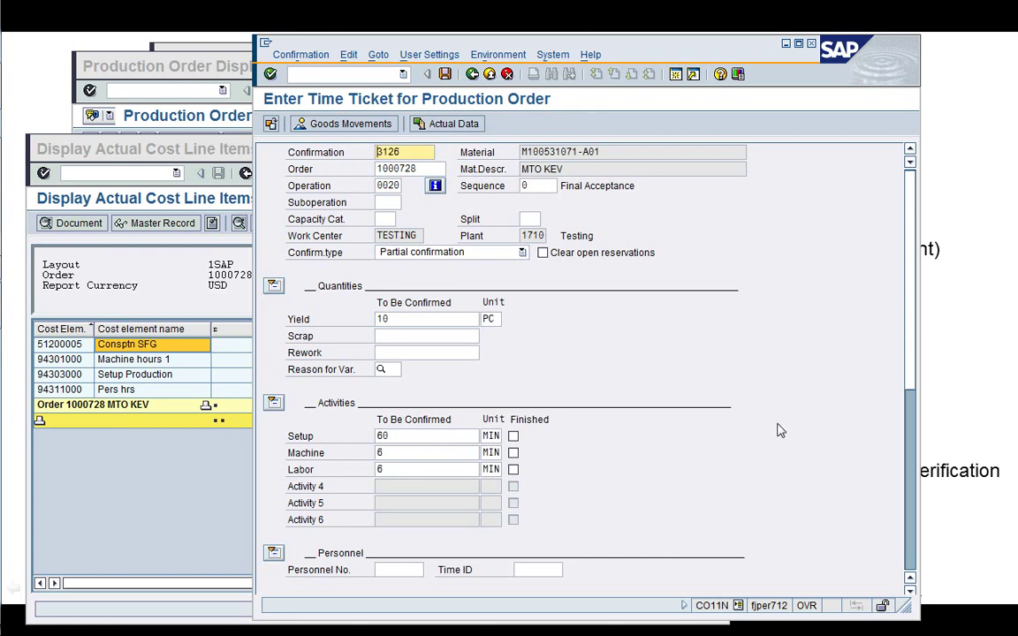
- Set operation 0020's forecast end, finish execution, start execution and posting dates to 25.01.2019
{"action": "left_click_drag", "start_coordinate": [910, 369], "coordinate": [910, 505]}
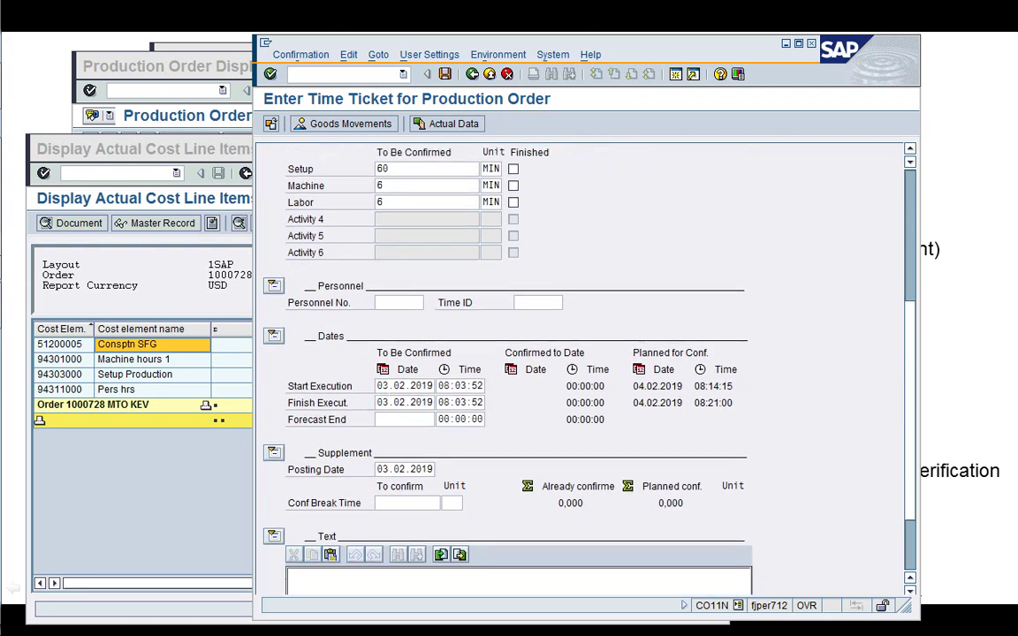
{"action": "left_click", "coordinate": [387, 420]}
{"action": "left_click", "coordinate": [389, 435]}
{"action": "left_click_drag", "start_coordinate": [429, 420], "coordinate": [380, 420]}
{"action": "key", "text": "ctrl+c"}
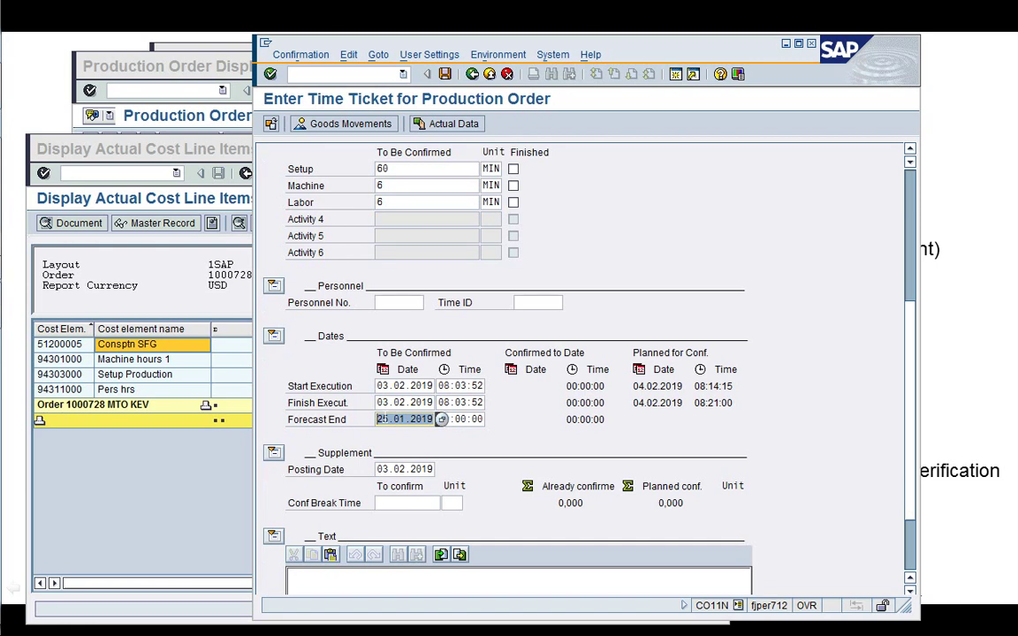
{"action": "key", "text": "Up"}
{"action": "key", "text": "ctrl+v"}
{"action": "key", "text": "Up"}
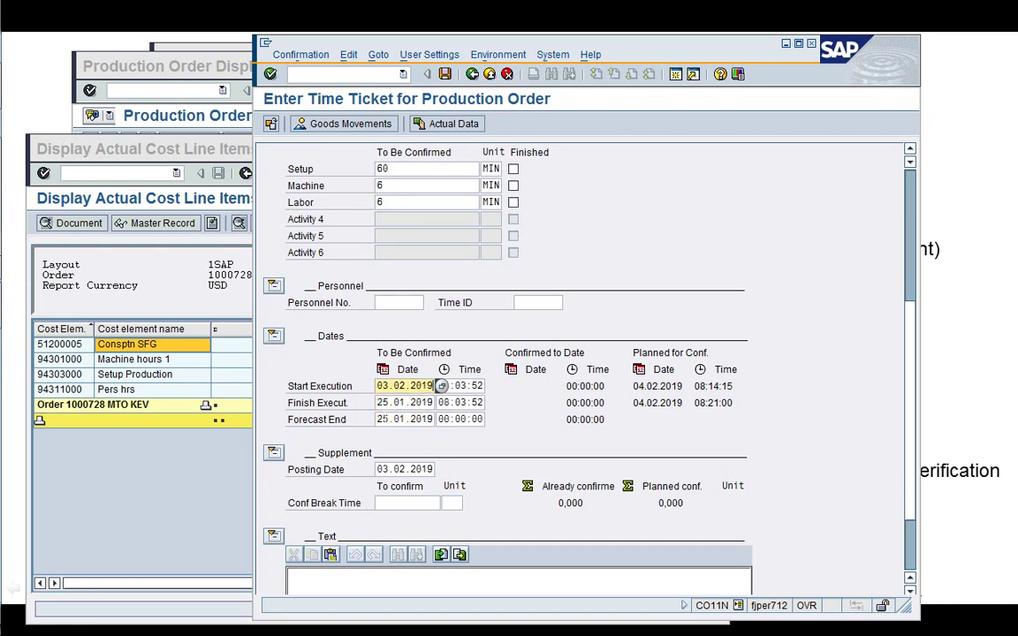
{"action": "left_click", "coordinate": [382, 470]}
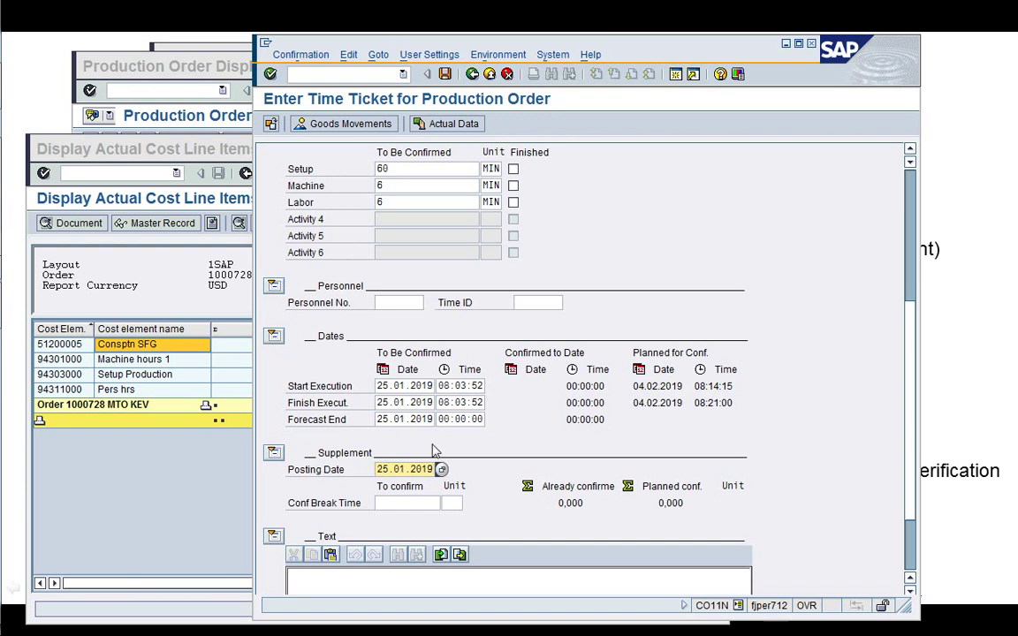
- Set operation 0020's forecast end time to 08:03:52 and save the confirmation, accepting the date warnings
{"action": "left_click", "coordinate": [456, 420]}
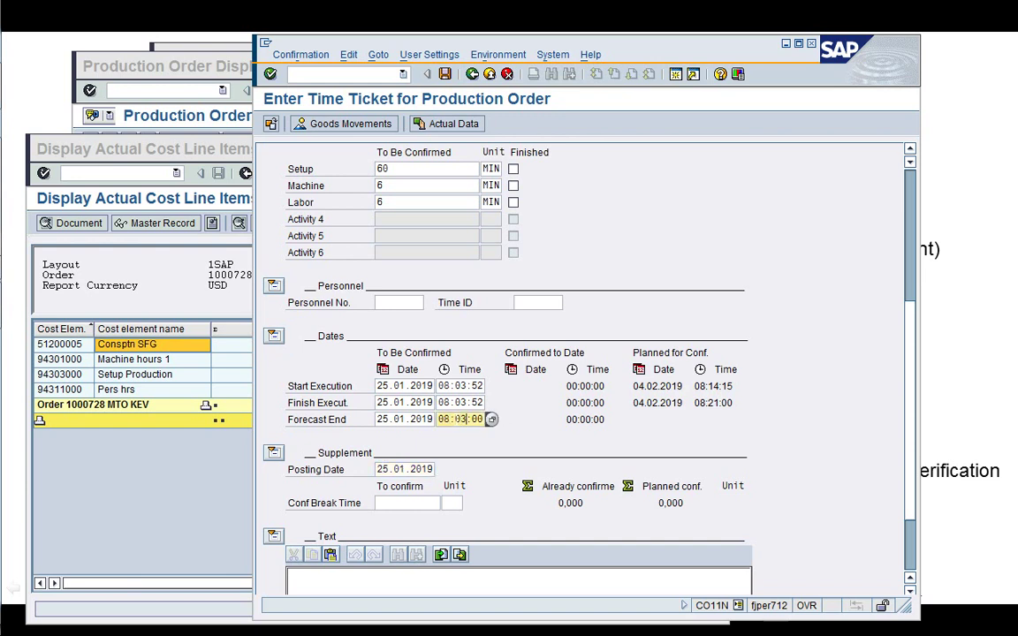
{"action": "key", "text": "Return"}
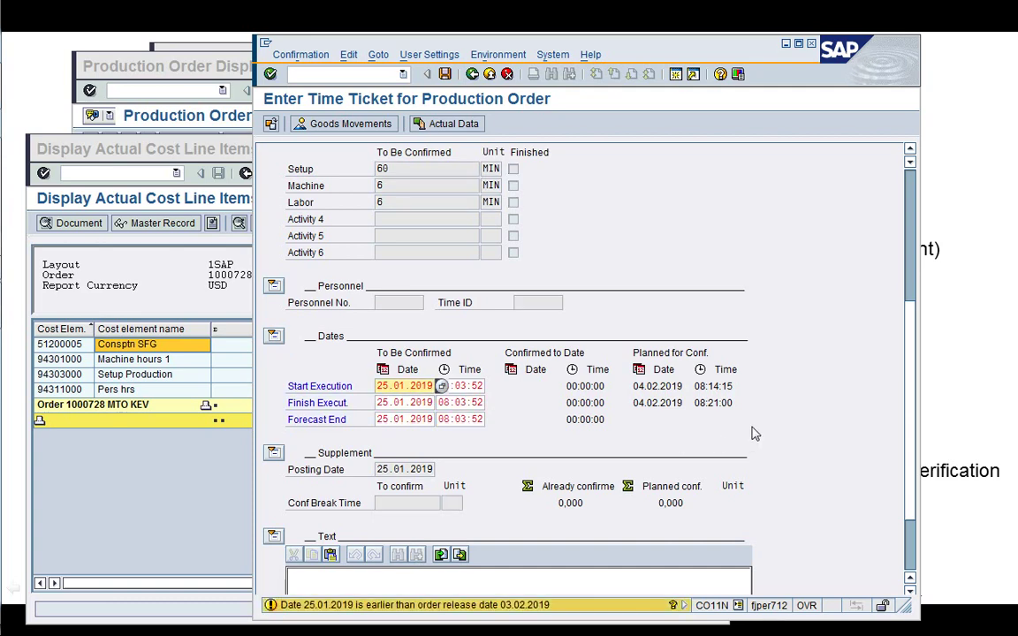
{"action": "key", "text": "Return"}
{"action": "key", "text": "Return"}
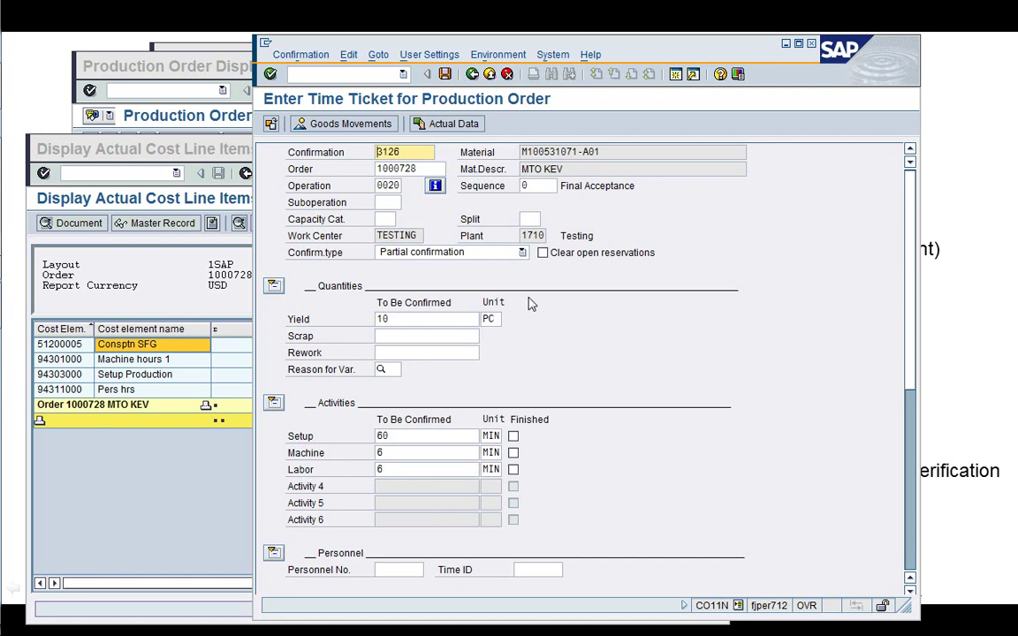
{"action": "left_click", "coordinate": [444, 76]}
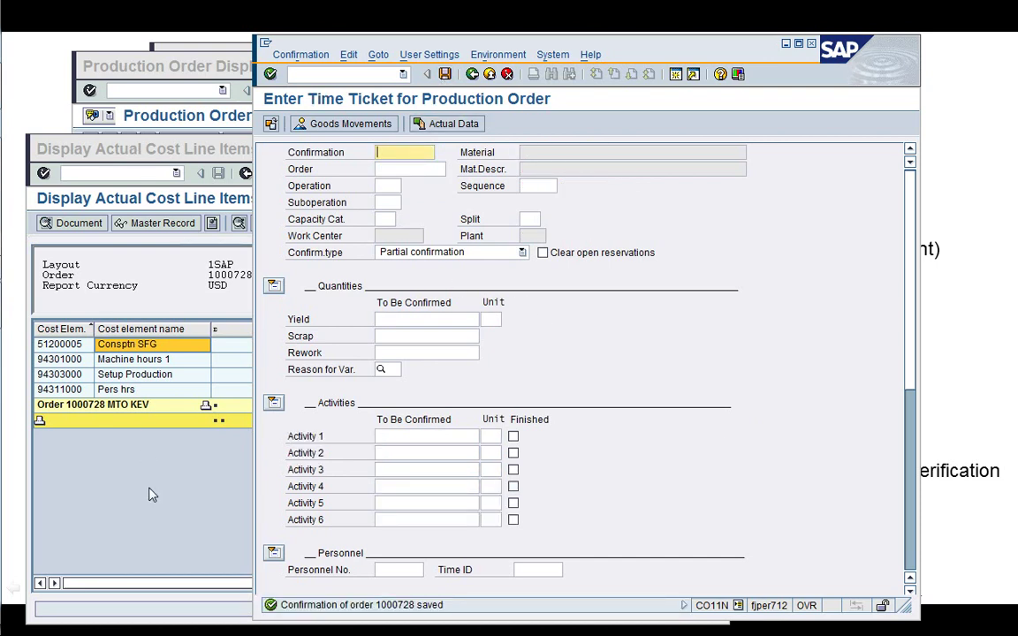
- Redisplay the production order in CO03 and check the operation statuses in its operation overview after confirming operation 0020
{"action": "left_click", "coordinate": [153, 71]}
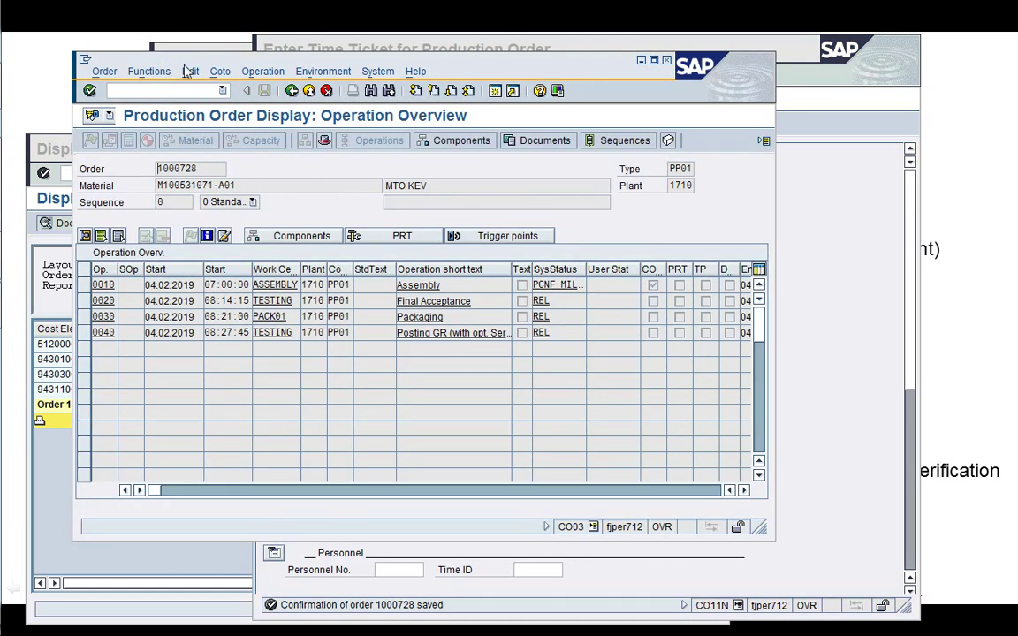
{"action": "left_click", "coordinate": [292, 91]}
{"action": "left_click", "coordinate": [291, 91]}
{"action": "key", "text": "Return"}
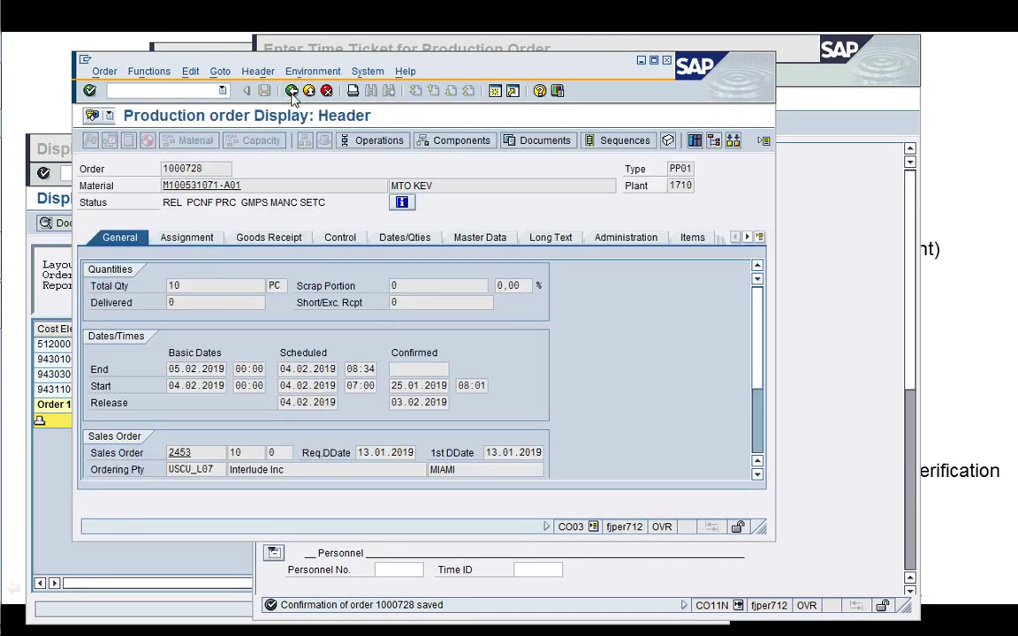
{"action": "left_click", "coordinate": [375, 141]}
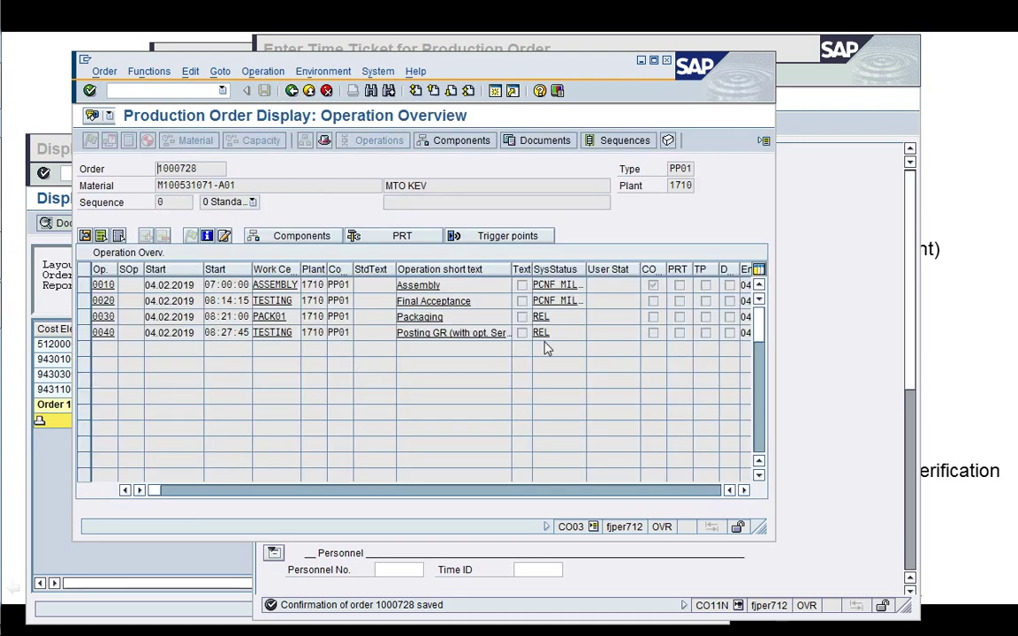
- Exit the KOB1 list and rerun it for the same order to examine the updated actual cost line items
{"action": "left_click", "coordinate": [71, 470]}
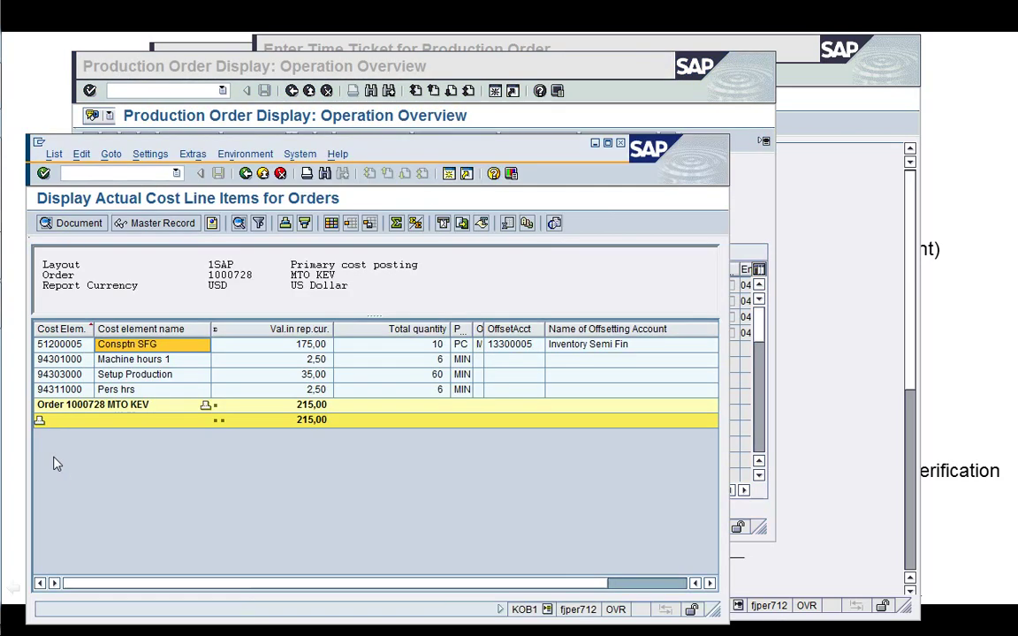
{"action": "left_click_drag", "start_coordinate": [222, 139], "coordinate": [224, 69]}
{"action": "left_click", "coordinate": [249, 102]}
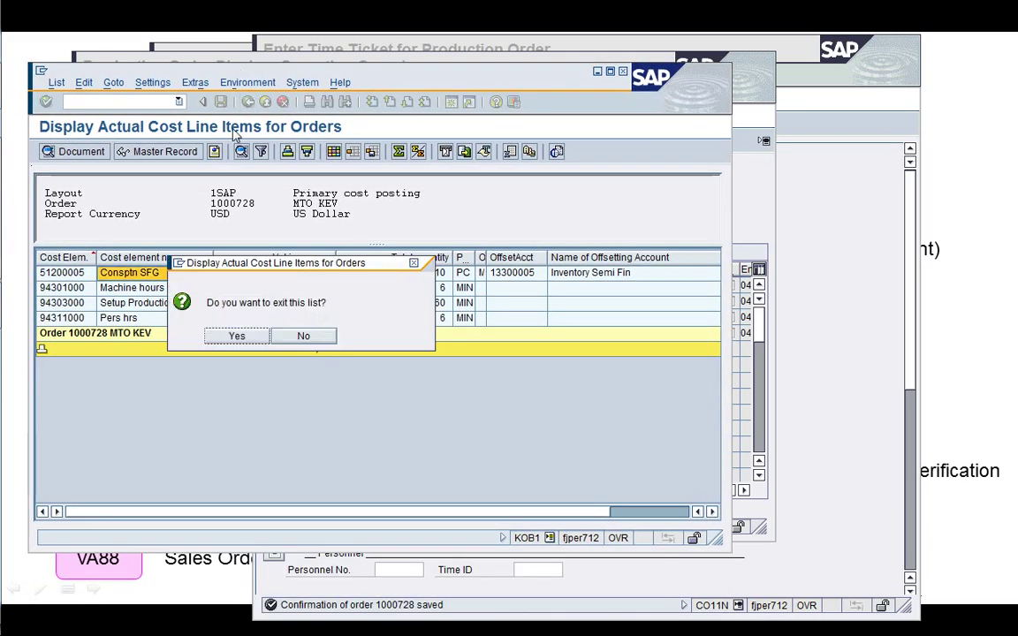
{"action": "left_click", "coordinate": [236, 337]}
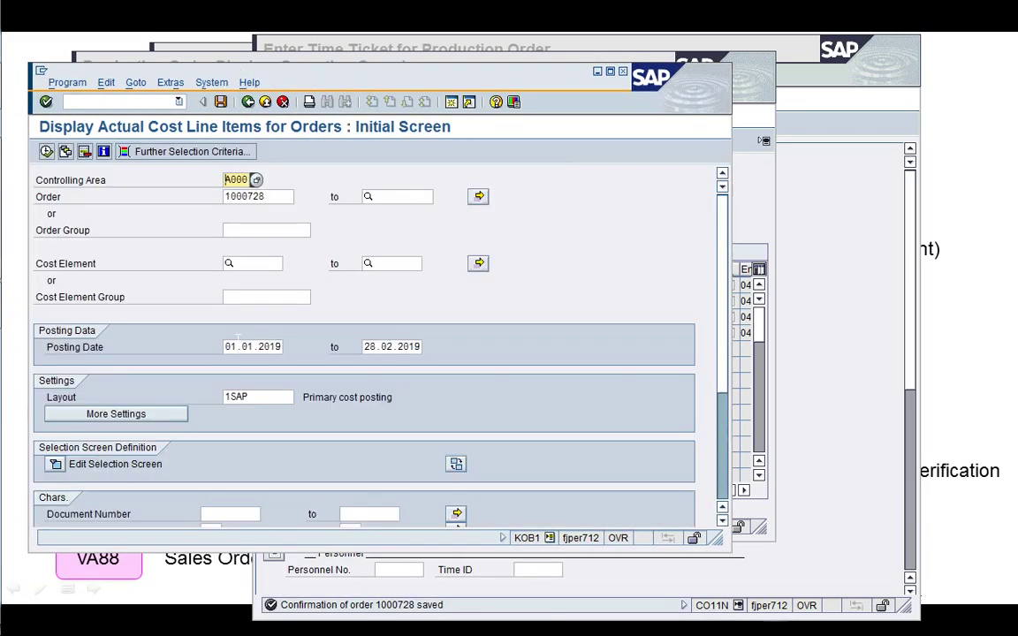
{"action": "left_click", "coordinate": [46, 153]}
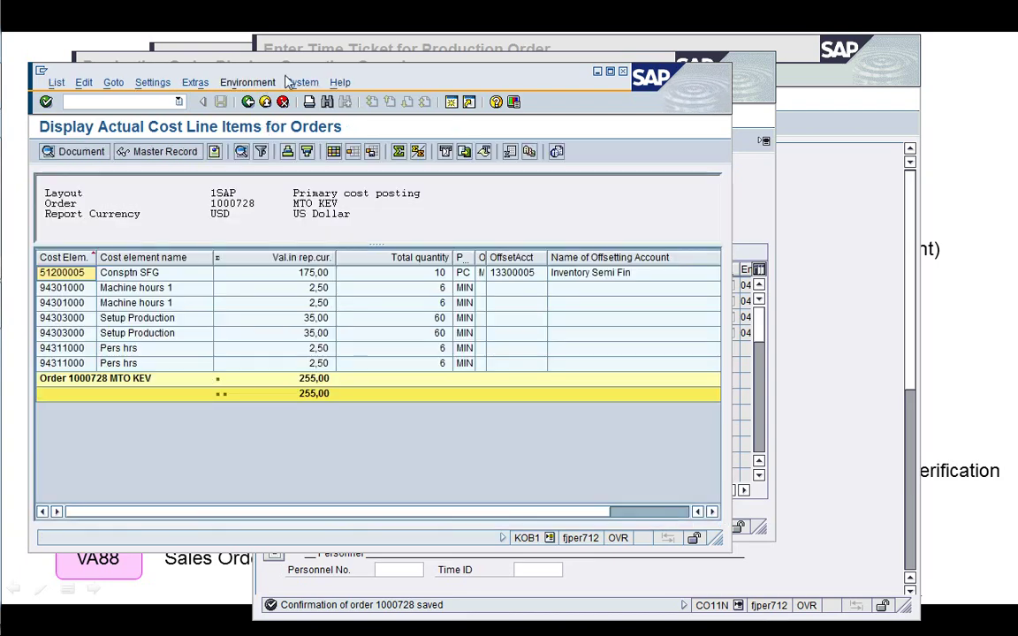
{"action": "left_click_drag", "start_coordinate": [295, 74], "coordinate": [282, 64]}
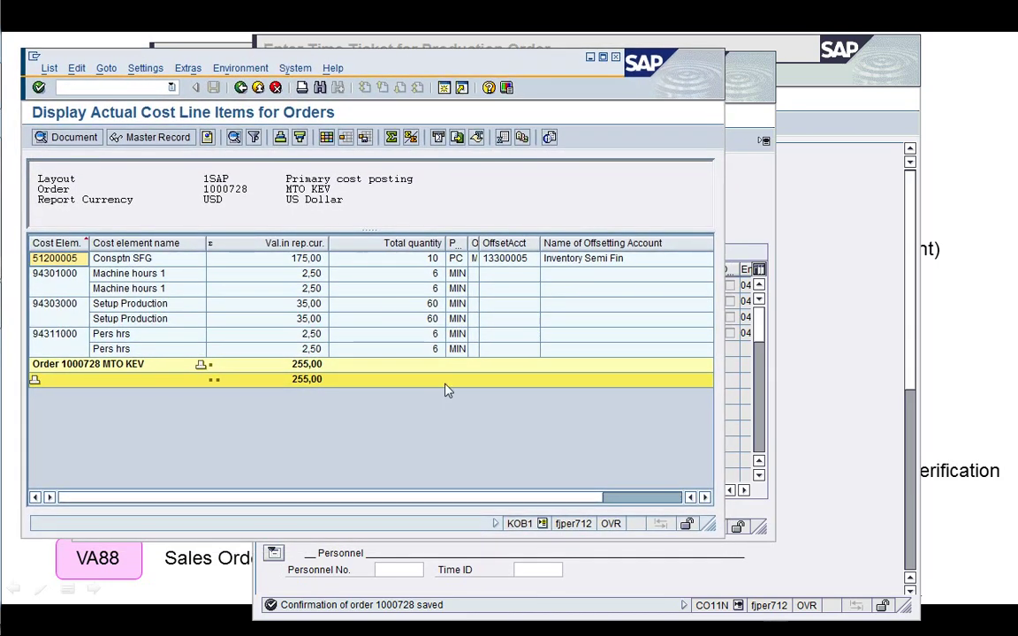
- Enter the production order with operation 0030 in the CO11N time ticket and load the proposed actual data
{"action": "left_click", "coordinate": [747, 214]}
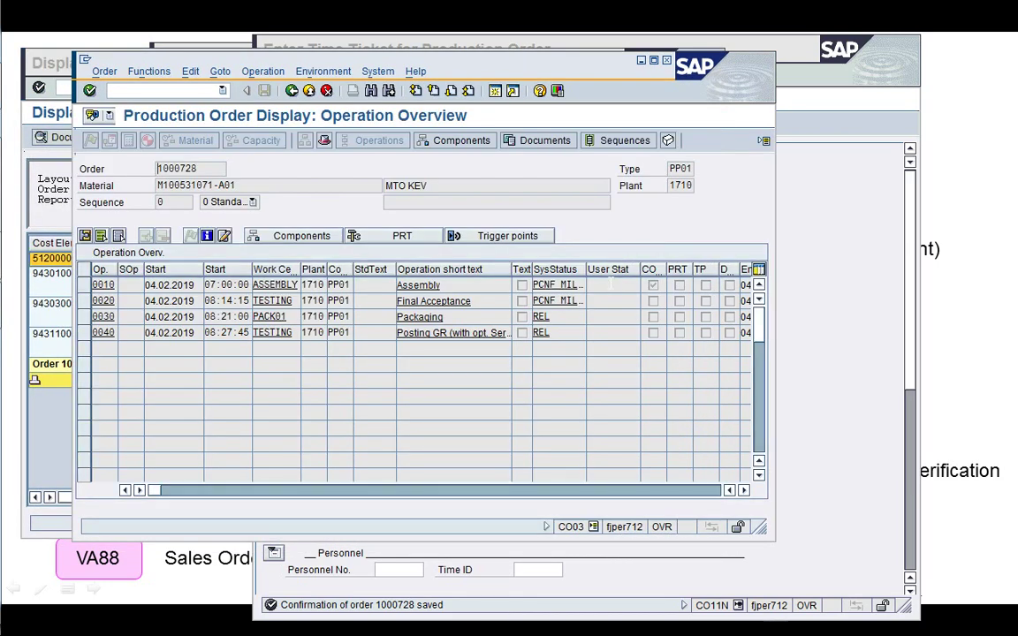
{"action": "left_click", "coordinate": [819, 276]}
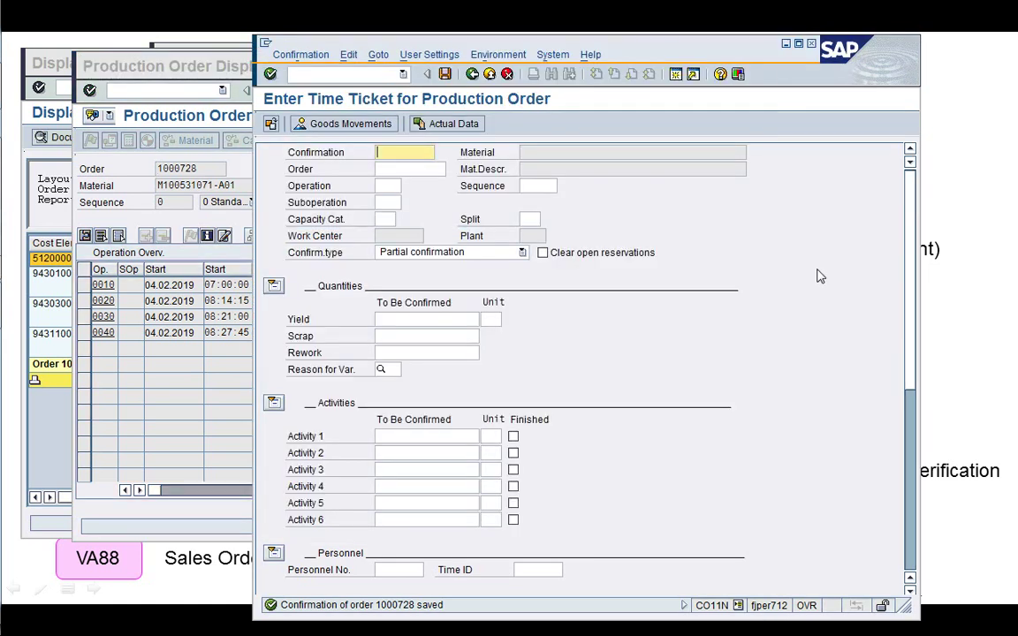
{"action": "key", "text": "Tab"}
{"action": "type", "text": "1000728"}
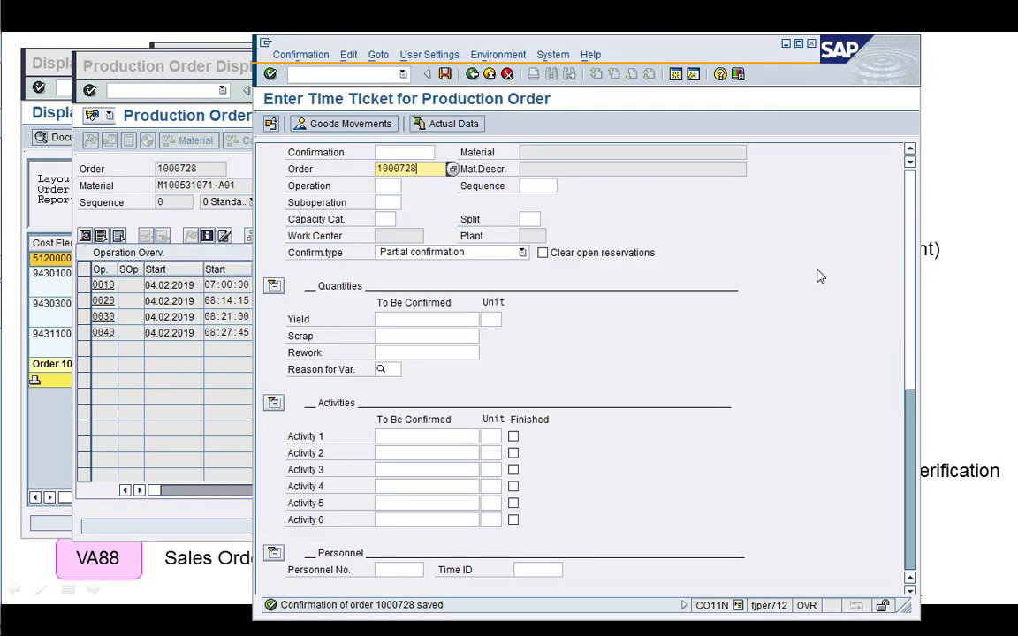
{"action": "key", "text": "Tab"}
{"action": "type", "text": "0030"}
{"action": "key", "text": "Tab"}
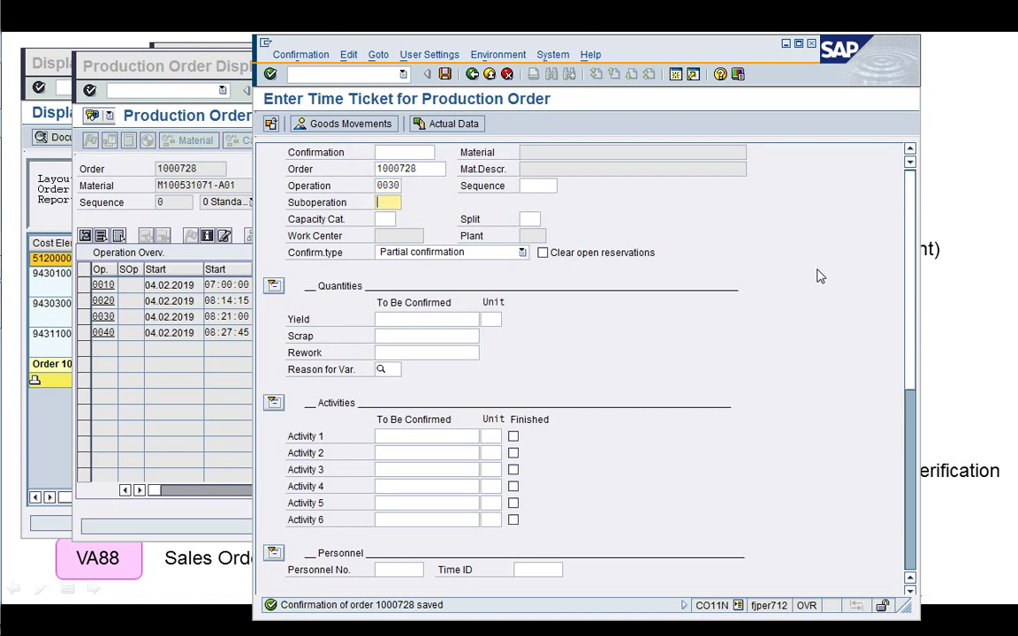
{"action": "key", "text": "Return"}
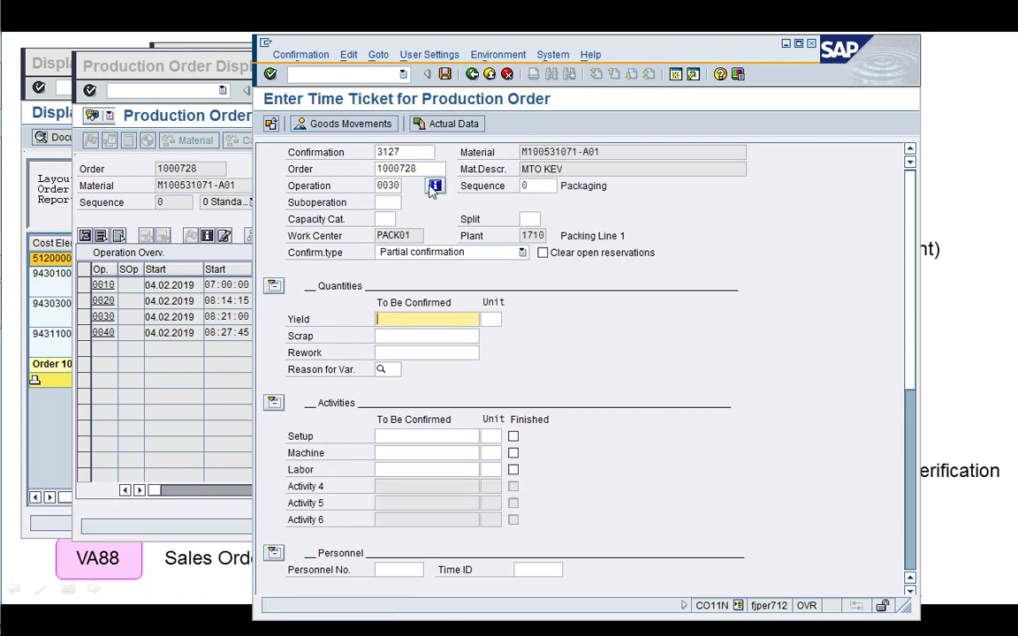
{"action": "left_click", "coordinate": [448, 124]}
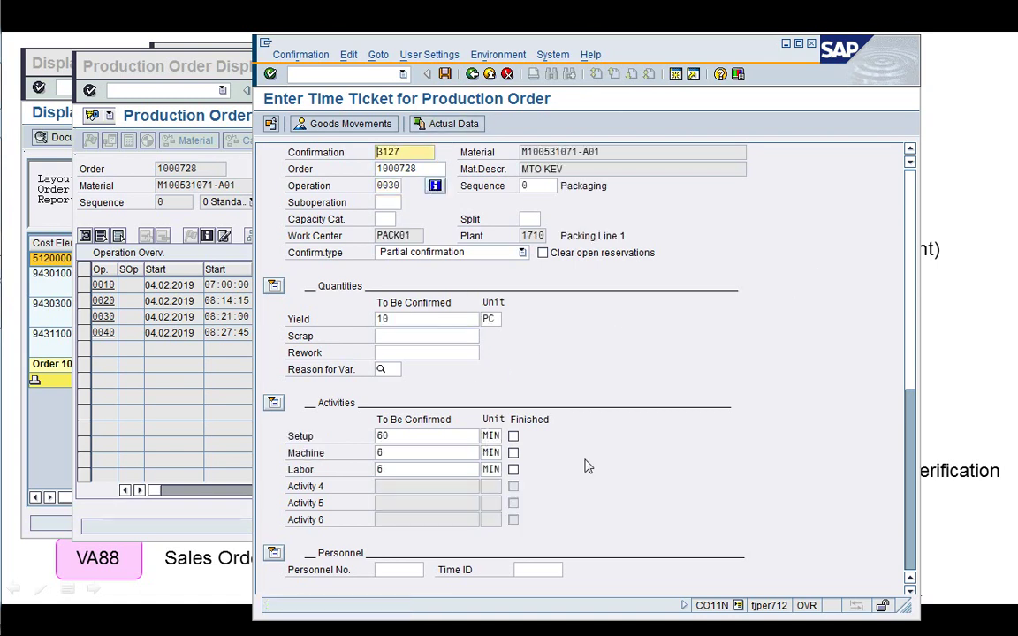
{"action": "scroll", "coordinate": [768, 452], "scroll_direction": "down", "scroll_amount": 5}
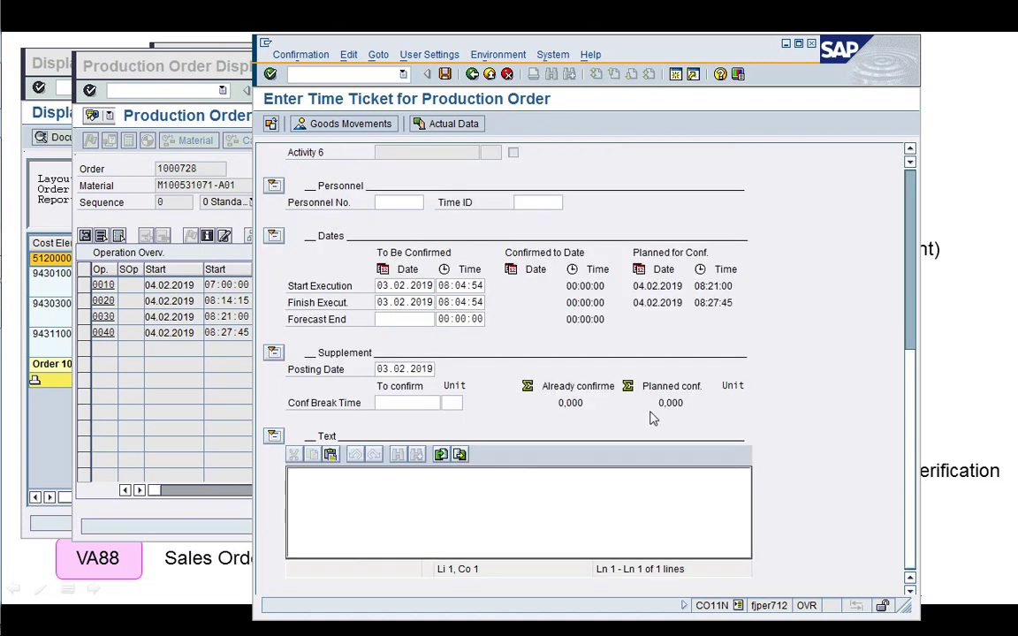
- Set operation 0030's start execution, finish execution, forecast end and posting dates to 25.01.2019
{"action": "left_click", "coordinate": [385, 318]}
{"action": "key", "text": "BackSpace"}
{"action": "key", "text": "Down"}
{"action": "key", "text": "Return"}
{"action": "key", "text": "shift+Left"}
{"action": "key", "text": "shift+Left"}
{"action": "key", "text": "shift+Left"}
{"action": "key", "text": "shift+Left"}
{"action": "key", "text": "shift+Left"}
{"action": "key", "text": "shift+Left"}
{"action": "key", "text": "shift+Left"}
{"action": "key", "text": "shift+Left"}
{"action": "key", "text": "shift+Left"}
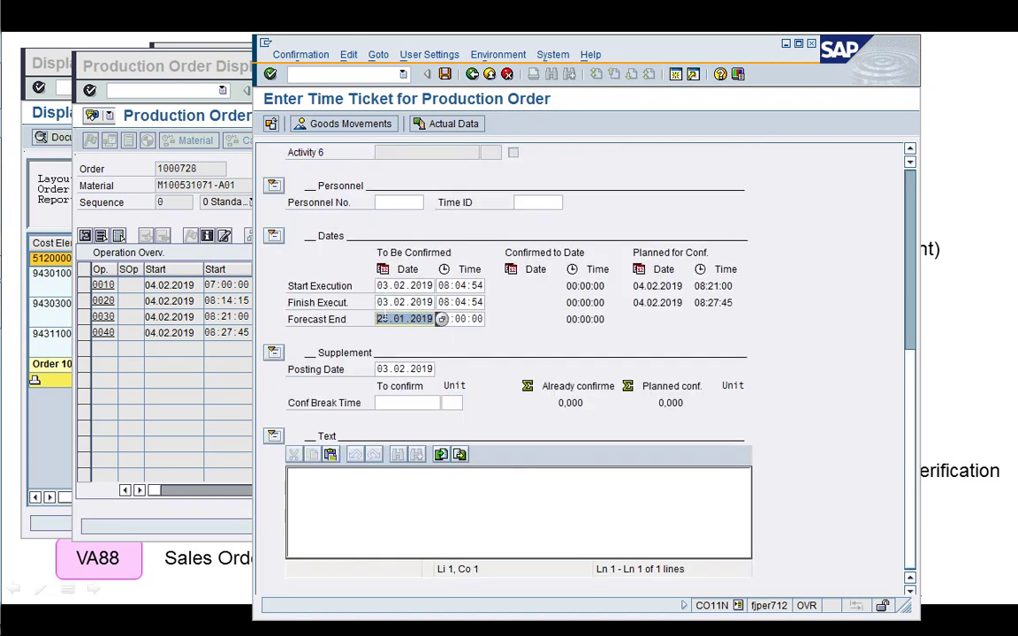
{"action": "key", "text": "Up"}
{"action": "key", "text": "Up"}
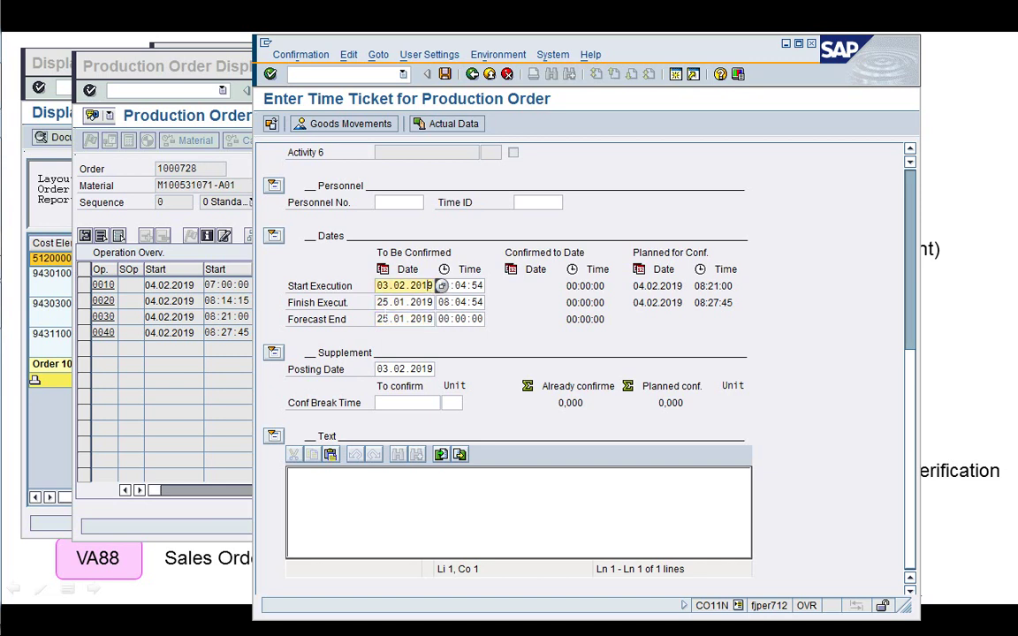
{"action": "key", "text": "Down"}
{"action": "key", "text": "Down"}
{"action": "key", "text": "Down"}
{"action": "key", "text": "Down"}
{"action": "key", "text": "Up"}
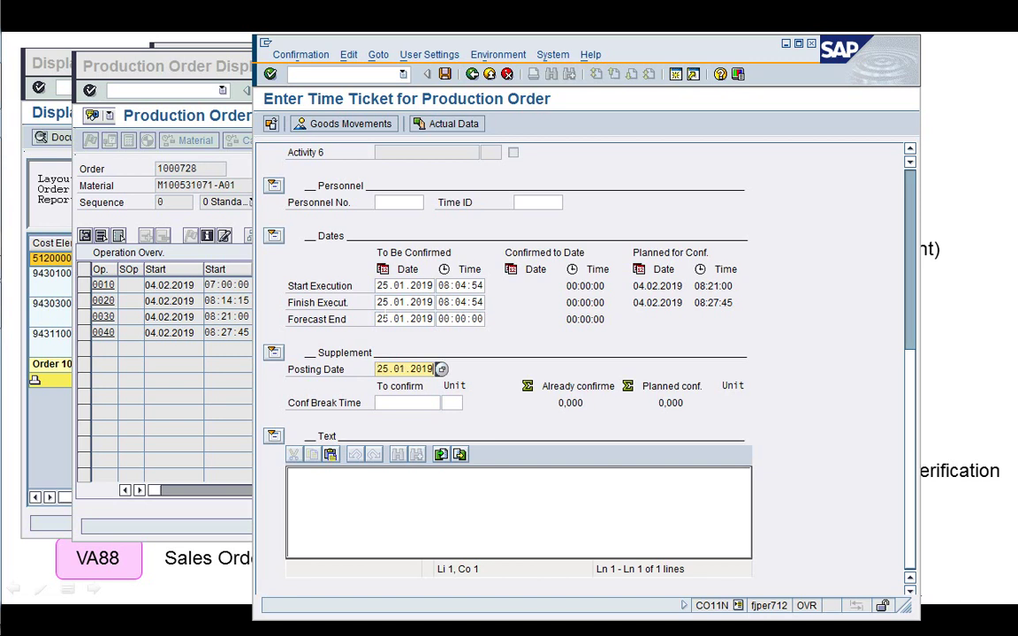
- Set operation 0030's forecast end time to 08:04:54 and save the confirmation, accepting the date warnings
{"action": "key", "text": "Up"}
{"action": "key", "text": "Tab"}
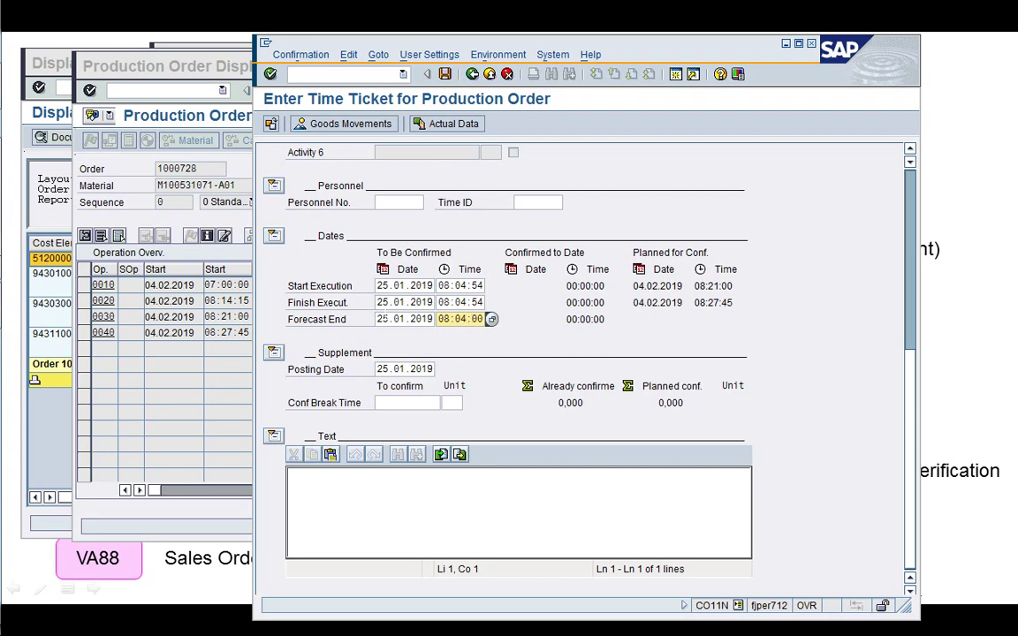
{"action": "left_click", "coordinate": [914, 192]}
{"action": "key", "text": "Return"}
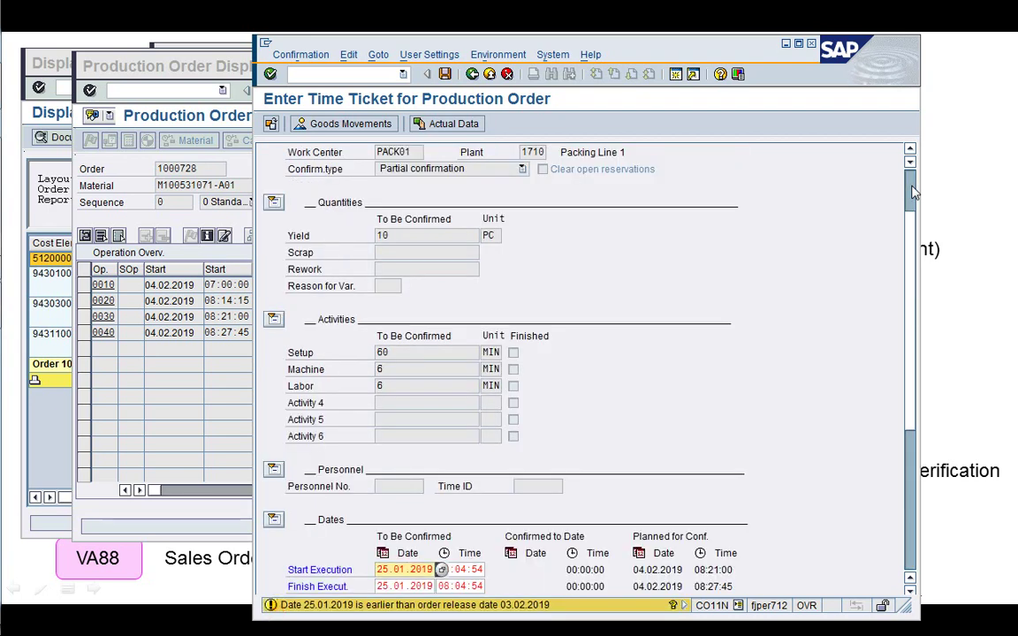
{"action": "key", "text": "Return"}
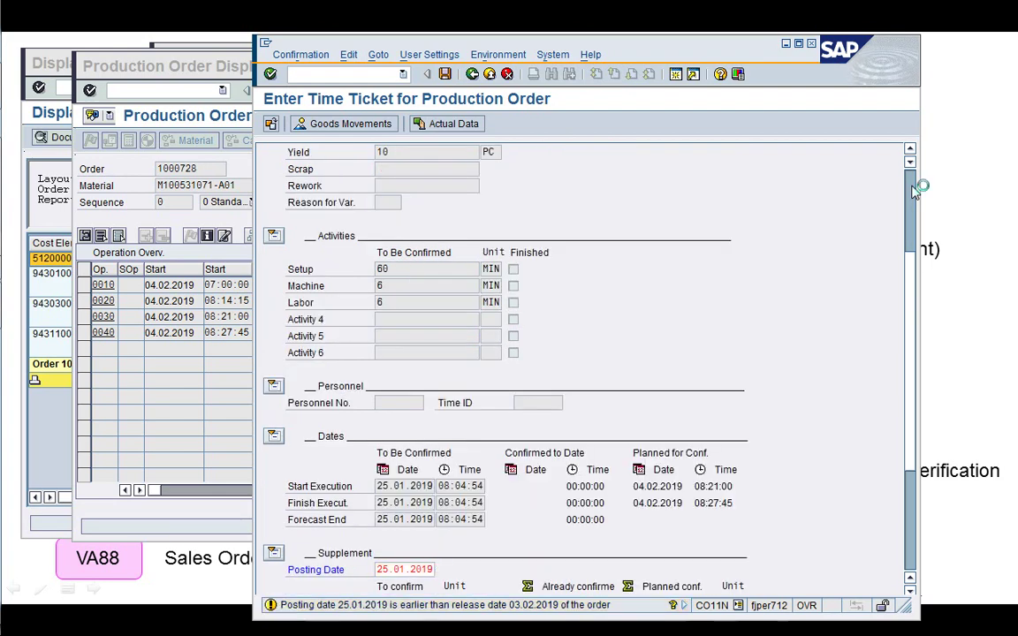
{"action": "key", "text": "Return"}
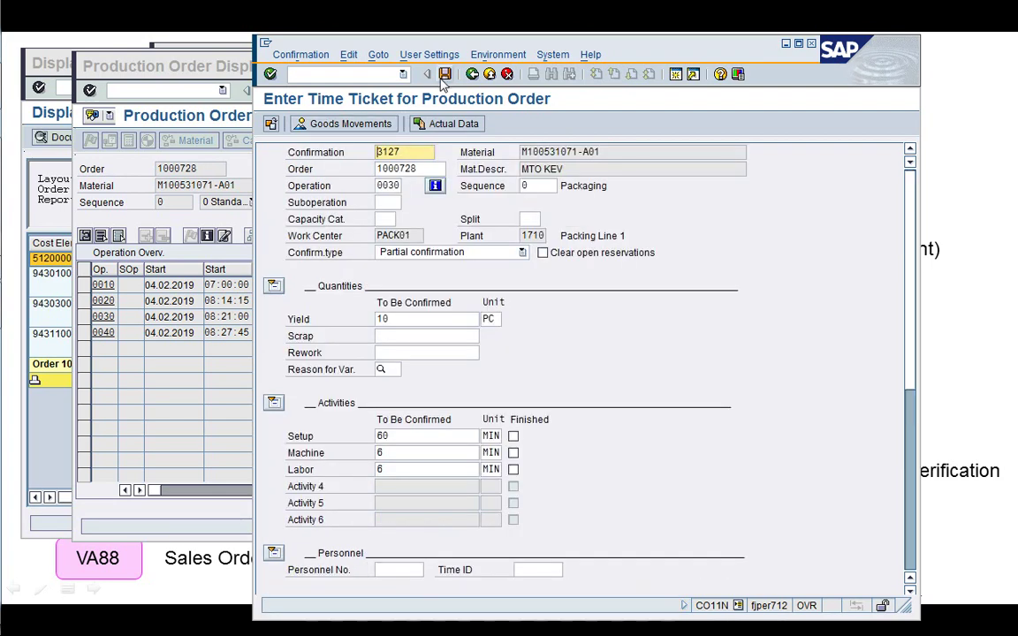
{"action": "key", "text": "ctrl+s"}
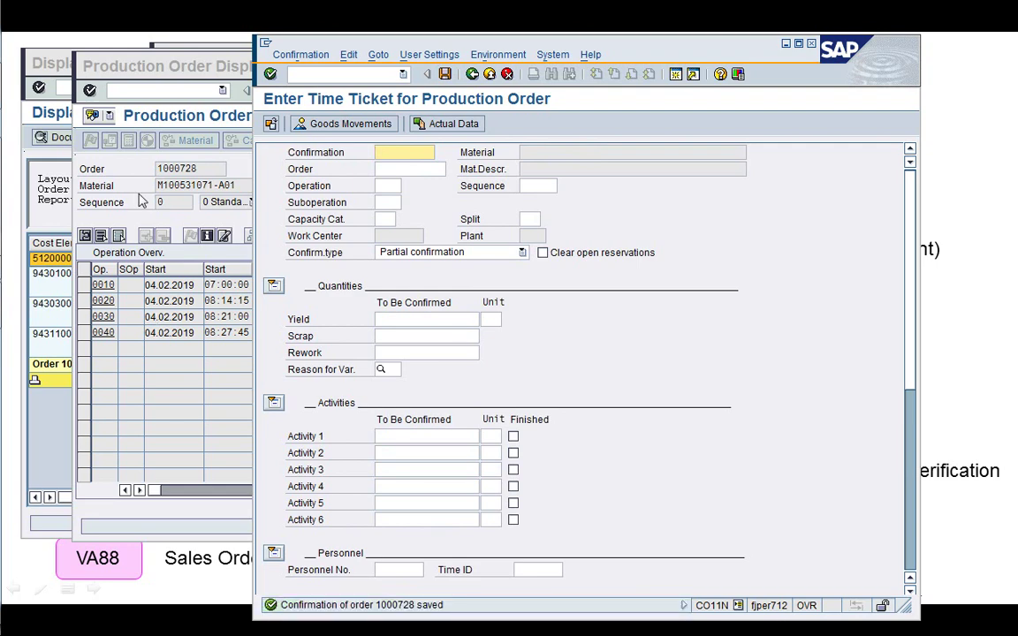
- Redisplay the production order in CO03 and check the operation statuses in its operation overview after confirming operation 0030
{"action": "left_click", "coordinate": [138, 202]}
{"action": "left_click", "coordinate": [292, 91]}
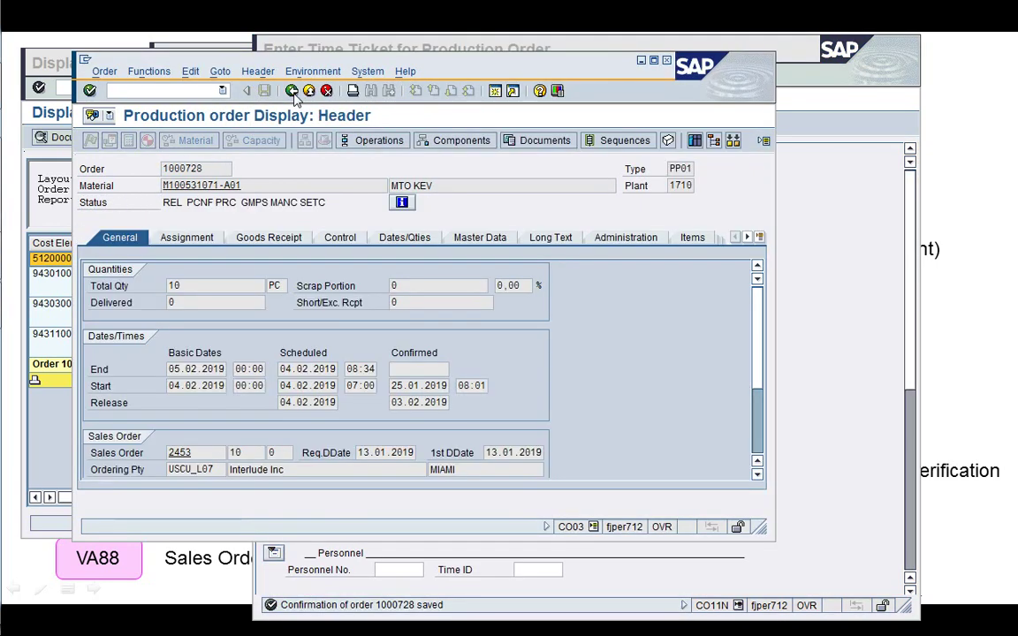
{"action": "left_click", "coordinate": [293, 91]}
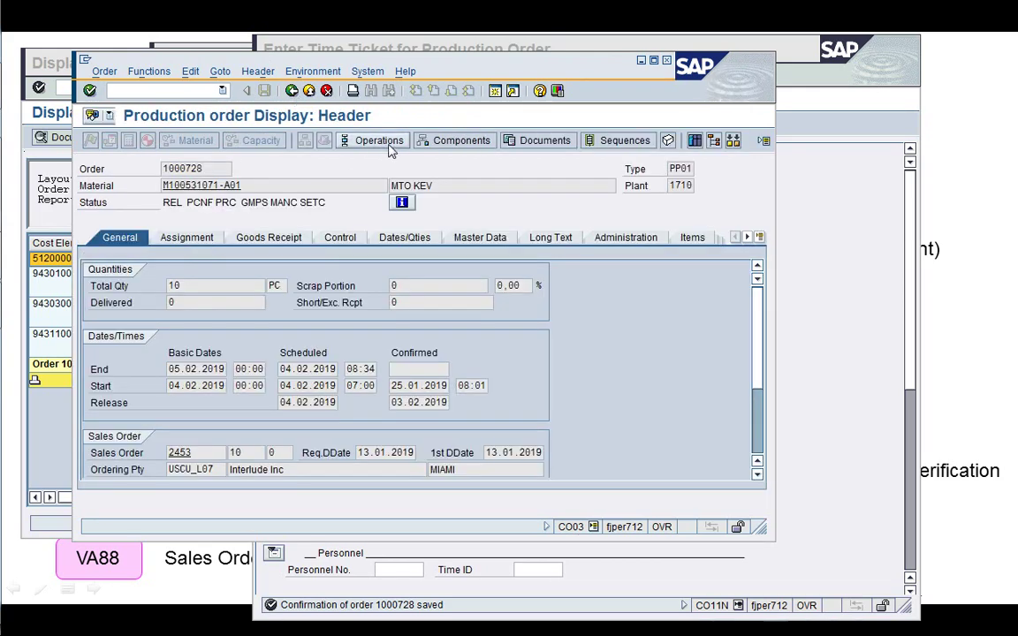
{"action": "left_click", "coordinate": [379, 140]}
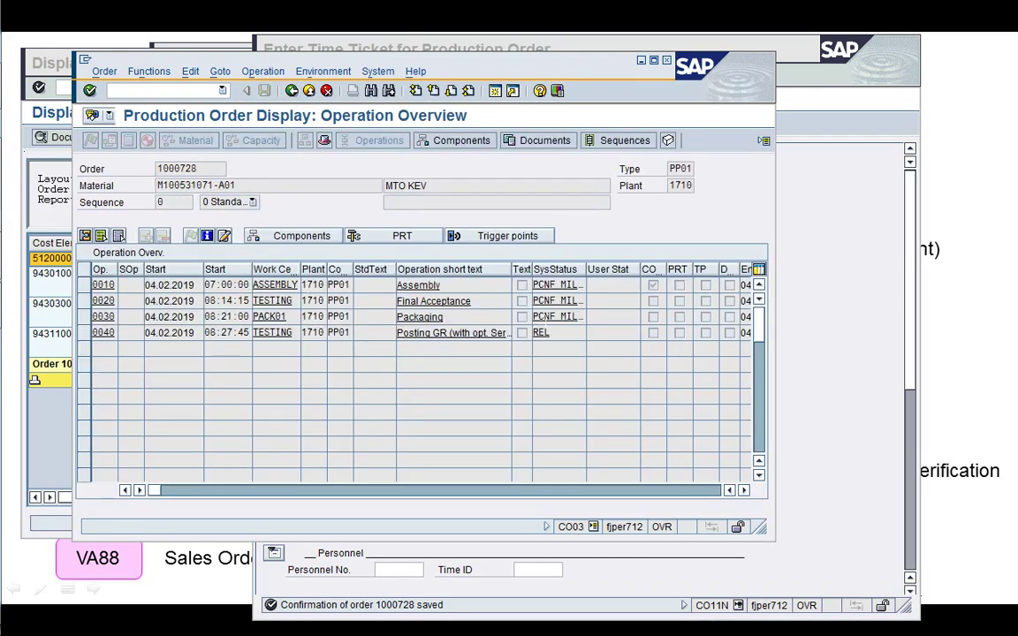
- Exit the KOB1 list and rerun it for the same order to examine the actual costs after operation 0030
{"action": "left_click", "coordinate": [64, 223]}
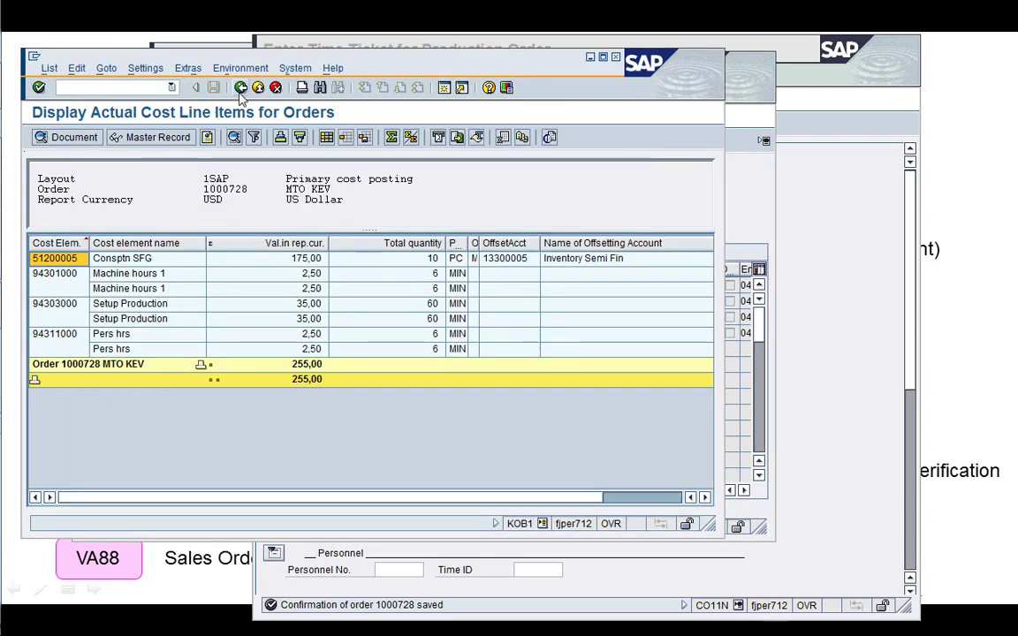
{"action": "left_click", "coordinate": [240, 87]}
{"action": "left_click", "coordinate": [231, 321]}
{"action": "left_click", "coordinate": [39, 138]}
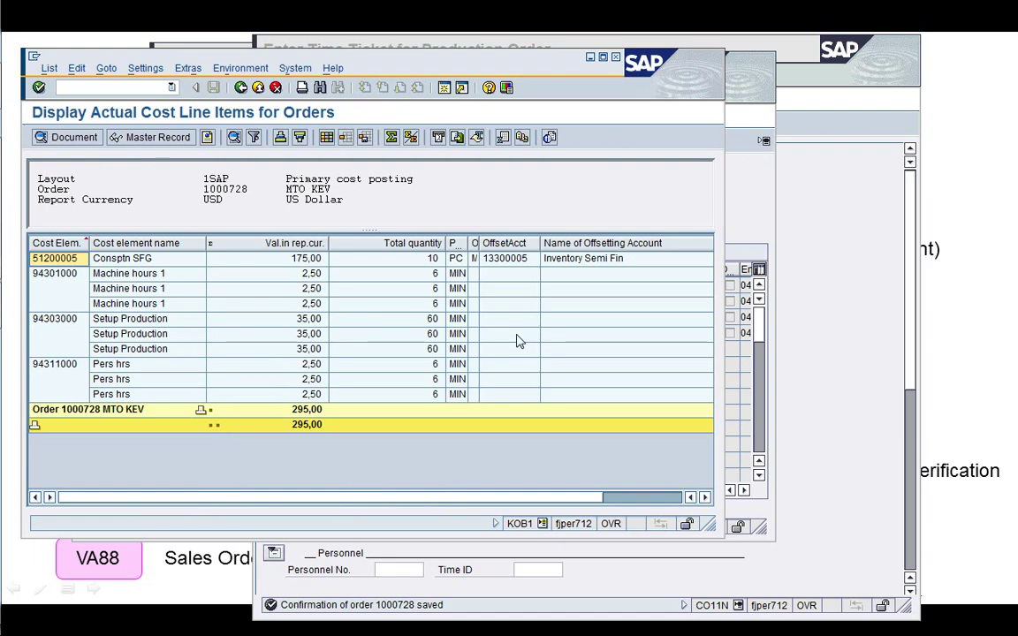
- Enter the production order with operation 0040 in the CO11N time ticket and load the proposed actual data
{"action": "left_click", "coordinate": [749, 222]}
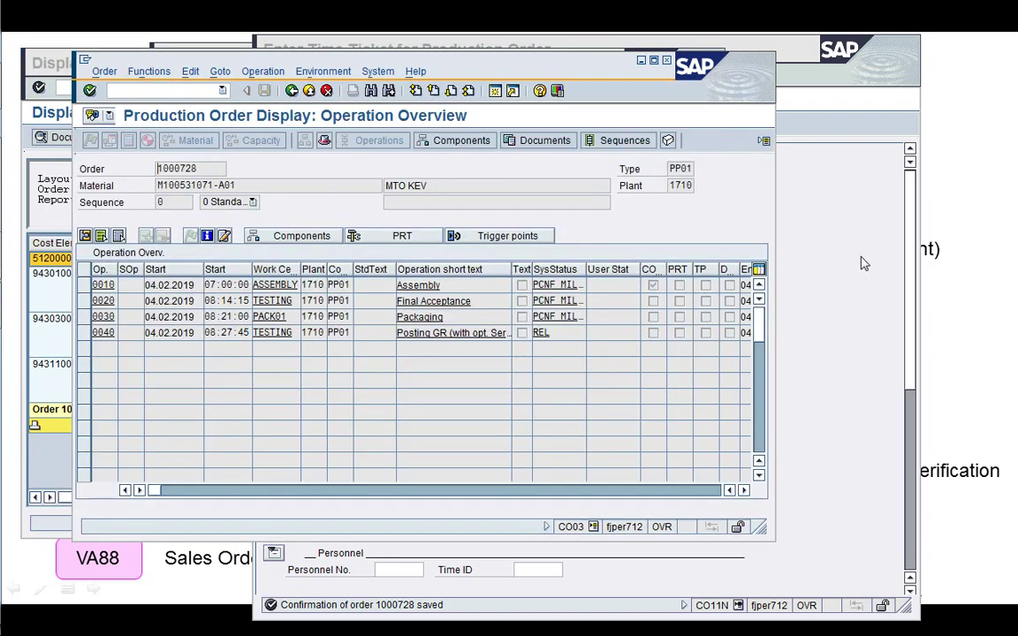
{"action": "left_click", "coordinate": [863, 263]}
{"action": "left_click", "coordinate": [434, 171]}
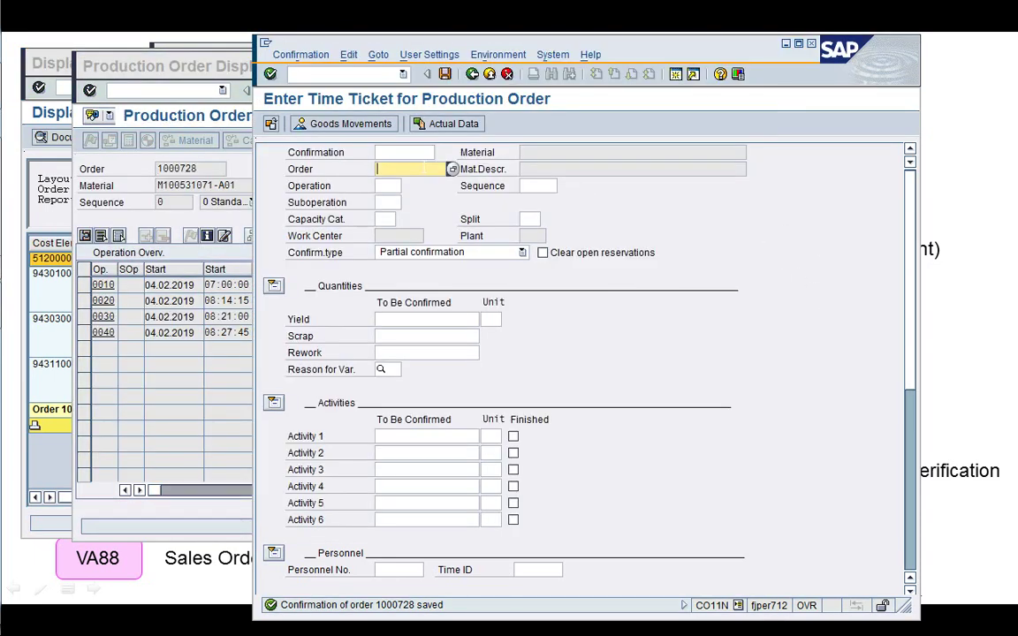
{"action": "key", "text": "BackSpace"}
{"action": "key", "text": "Down"}
{"action": "key", "text": "Return"}
{"action": "key", "text": "Tab"}
{"action": "type", "text": "0040"}
{"action": "key", "text": "Return"}
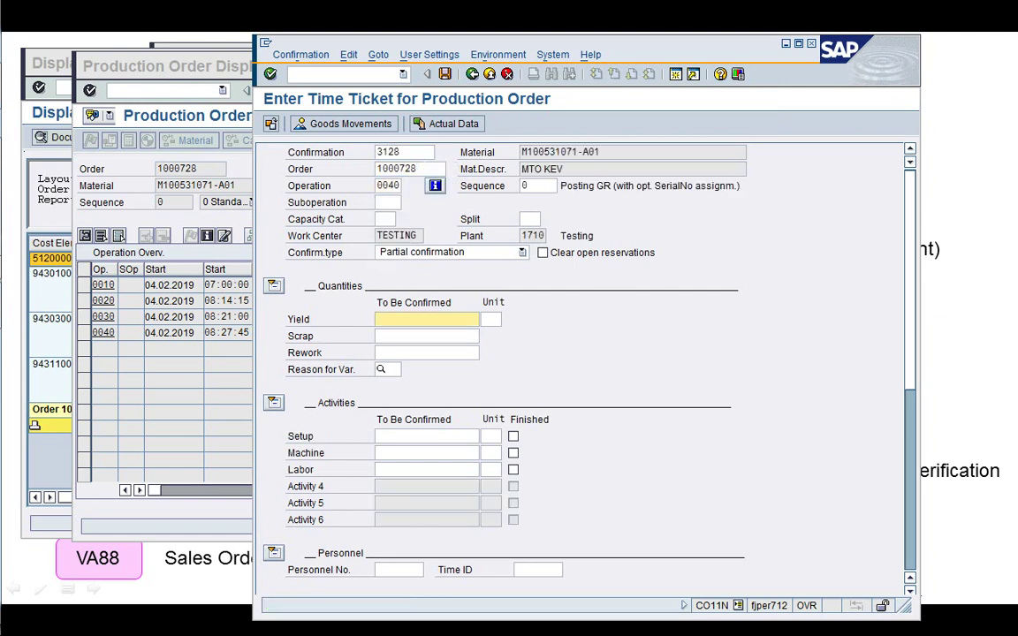
{"action": "left_click", "coordinate": [451, 128]}
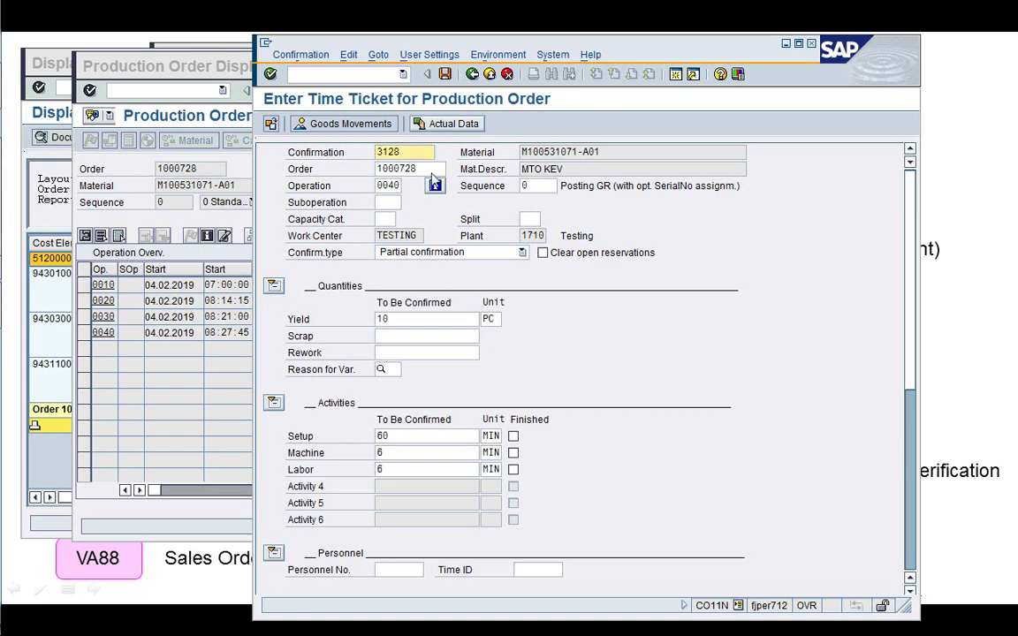
- Set operation 0040's forecast end, finish execution, start execution and posting dates to 25.01.2019
{"action": "left_click", "coordinate": [913, 523]}
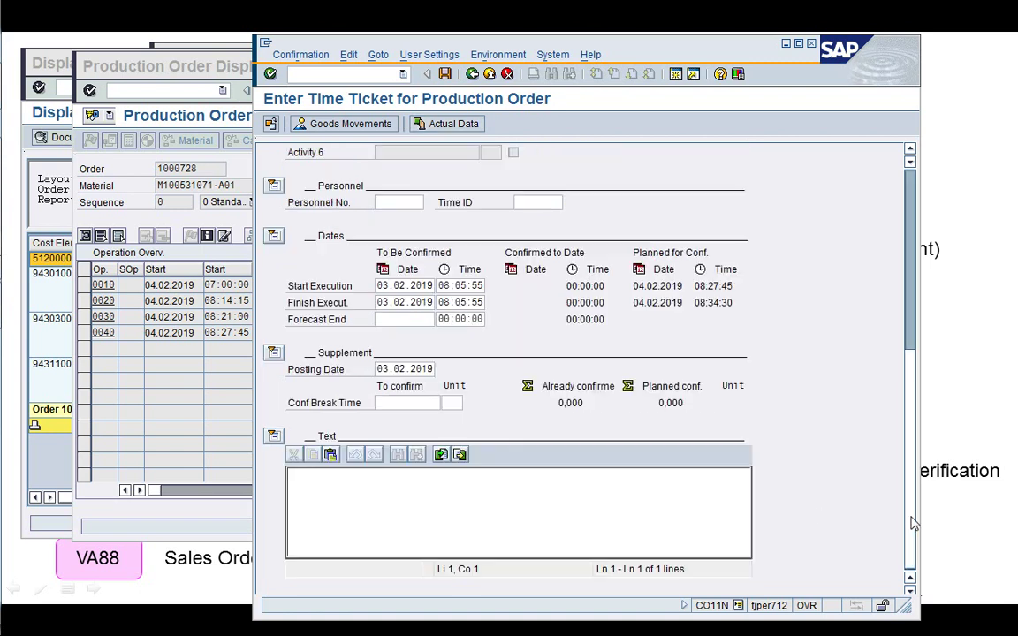
{"action": "left_click", "coordinate": [404, 319]}
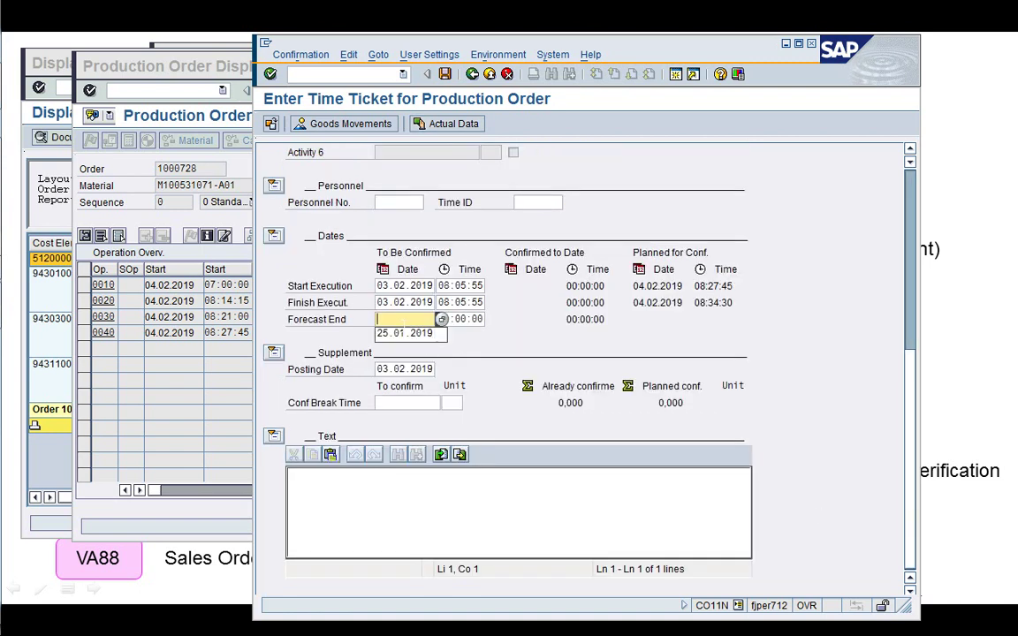
{"action": "left_click", "coordinate": [405, 332]}
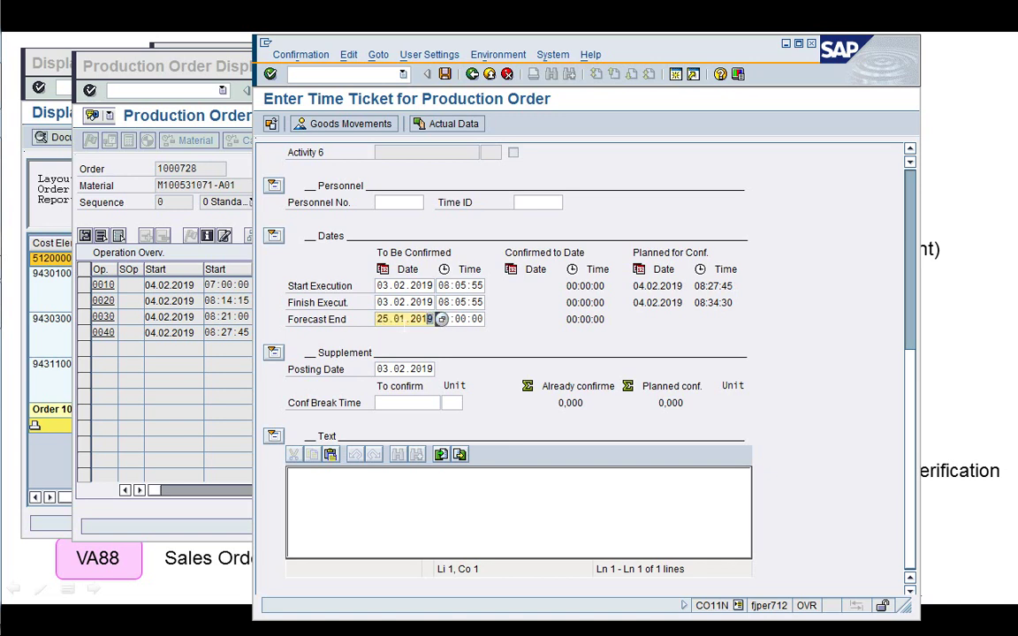
{"action": "key", "text": "shift+Left"}
{"action": "key", "text": "shift+Left"}
{"action": "key", "text": "shift+Left"}
{"action": "key", "text": "shift+Left"}
{"action": "key", "text": "shift+Left"}
{"action": "key", "text": "shift+Left"}
{"action": "key", "text": "shift+Left"}
{"action": "key", "text": "Up"}
{"action": "type", "text": "25.01.2019"}
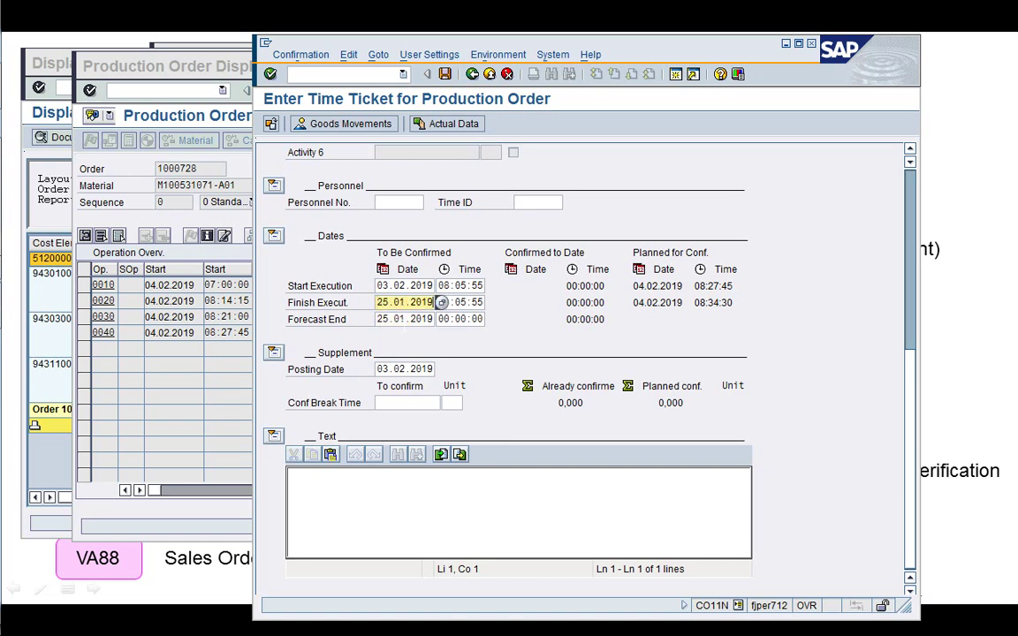
{"action": "key", "text": "Up"}
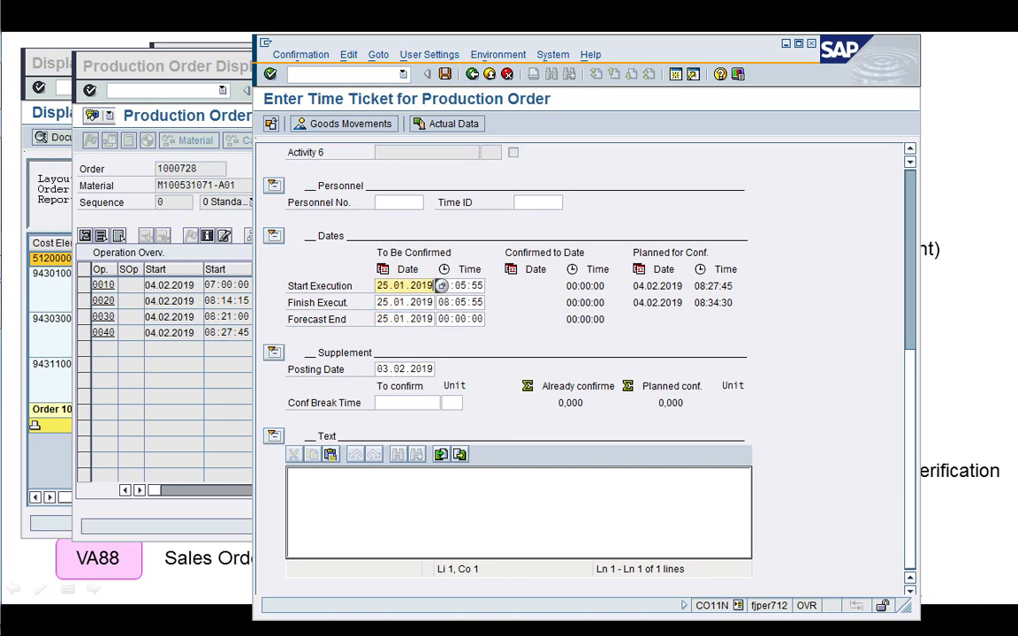
{"action": "left_click", "coordinate": [383, 370]}
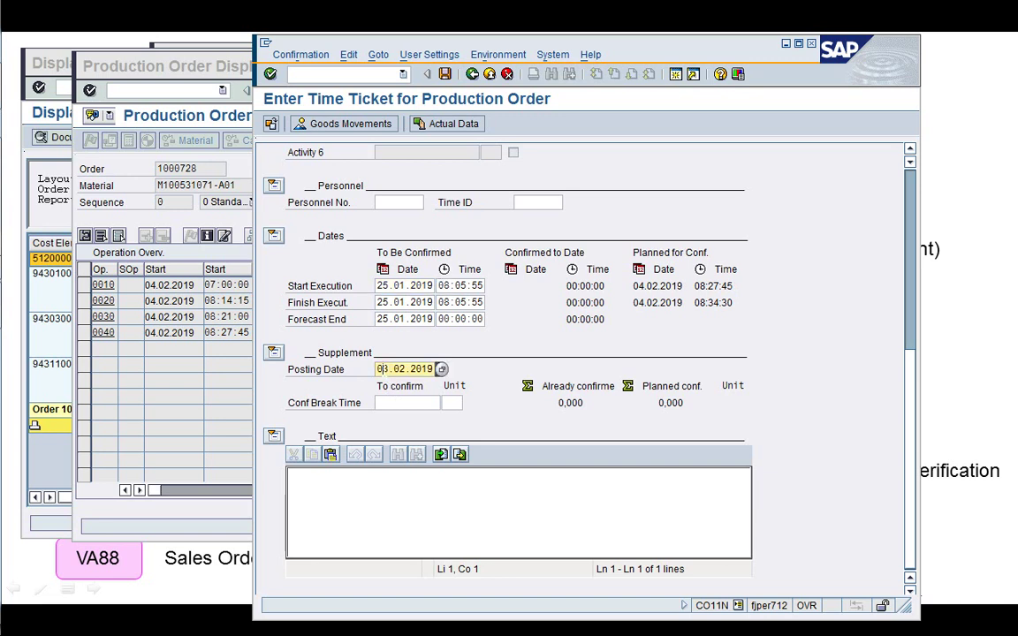
- Set operation 0040's forecast end time to 08:05:55 and save the confirmation, accepting the date warnings
{"action": "left_click", "coordinate": [441, 319]}
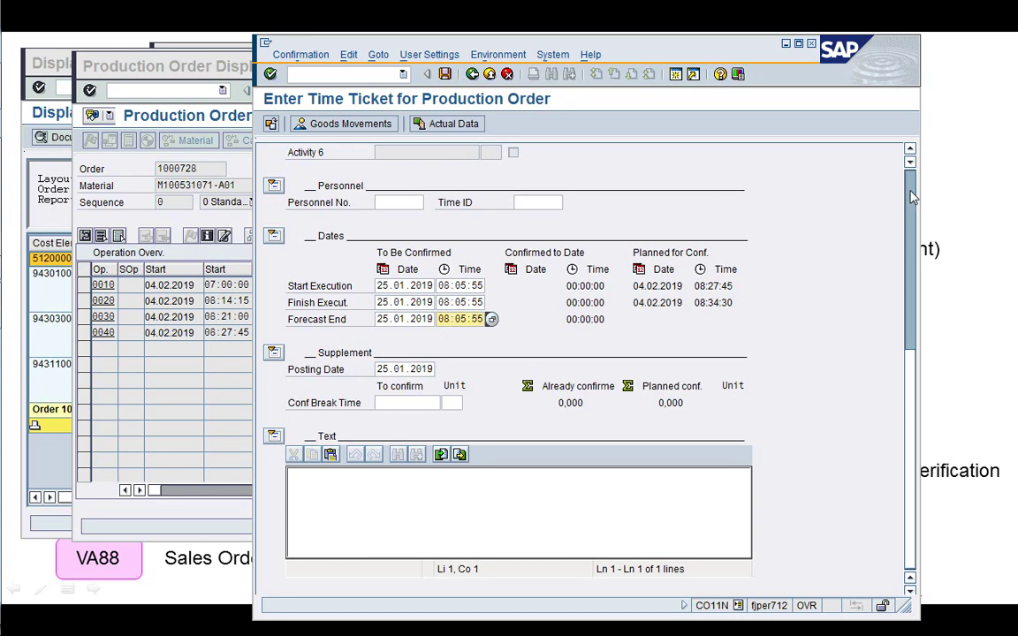
{"action": "key", "text": "Return"}
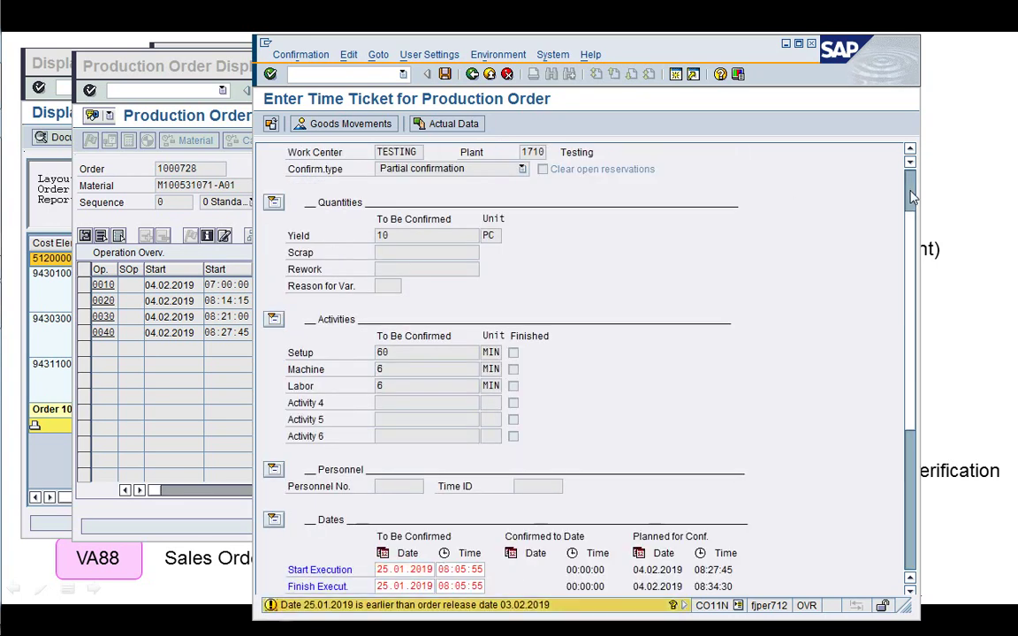
{"action": "key", "text": "Return"}
{"action": "key", "text": "Return"}
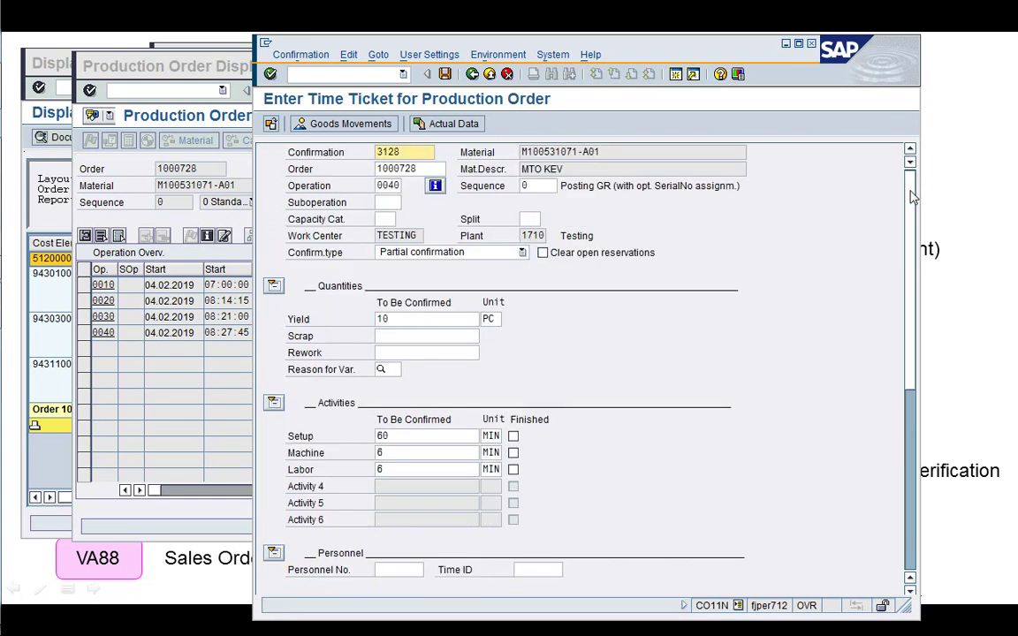
{"action": "left_click", "coordinate": [445, 75]}
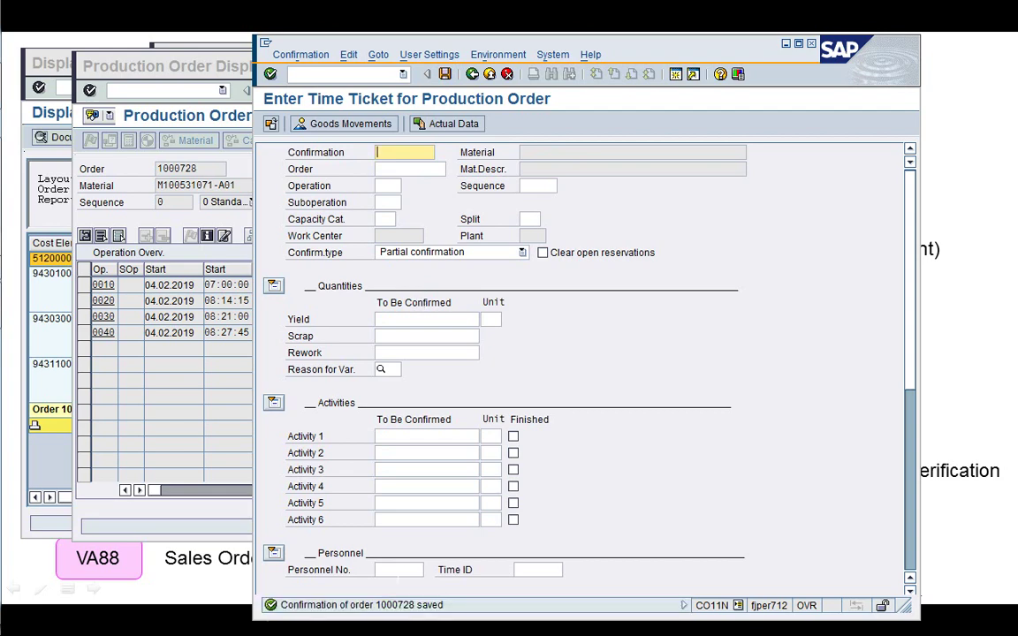
- Redisplay the production order in CO03 and check the operation statuses in its operation overview after confirming operation 0040
{"action": "left_click", "coordinate": [205, 219]}
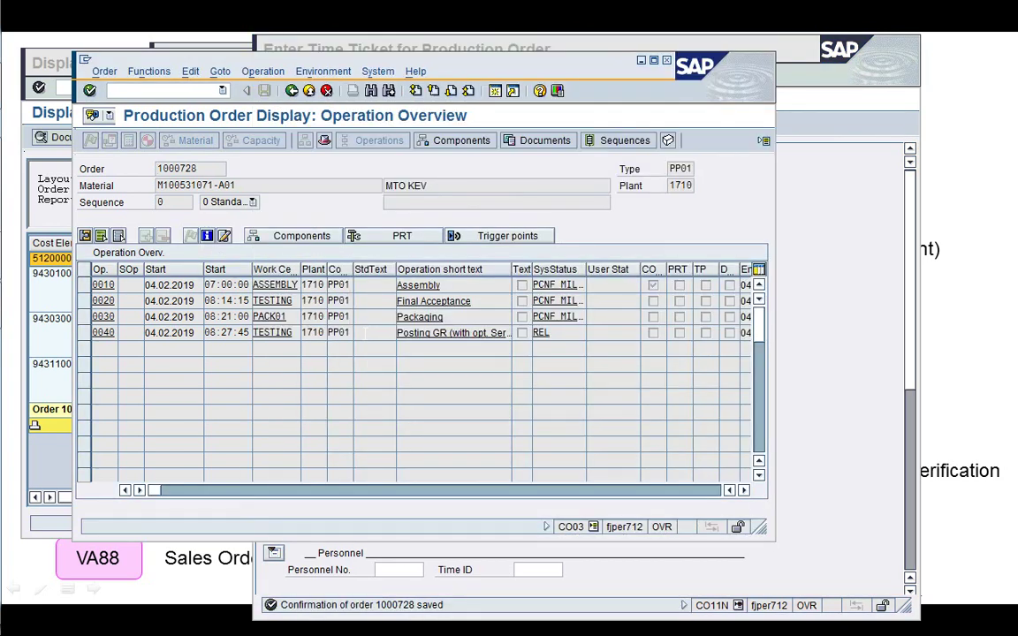
{"action": "left_click", "coordinate": [291, 91]}
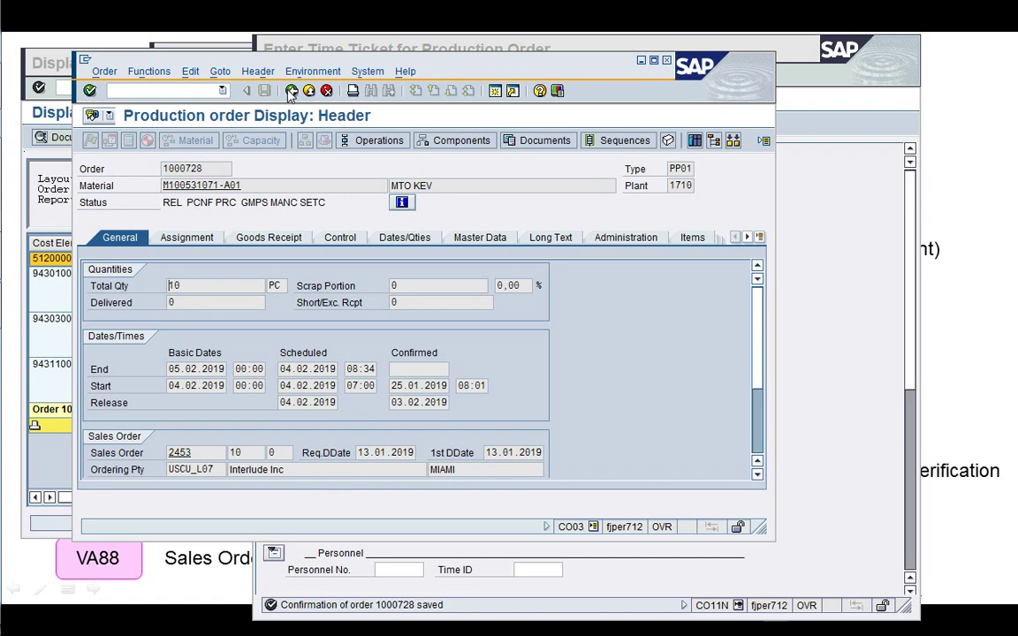
{"action": "left_click", "coordinate": [290, 91]}
{"action": "key", "text": "Return"}
{"action": "left_click", "coordinate": [375, 140]}
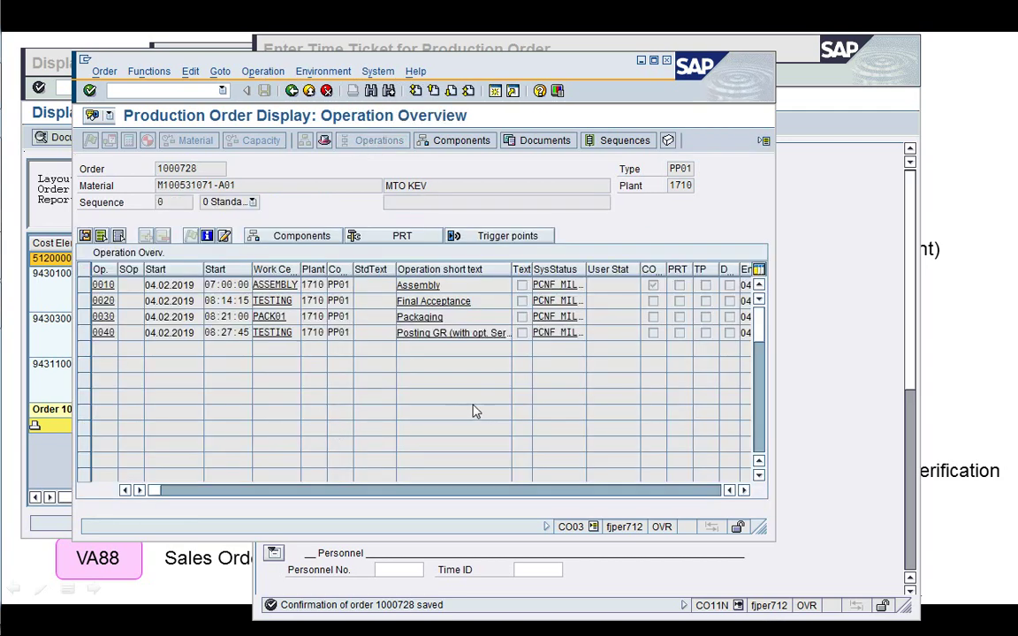
- Rerun the KOB1 list for the same order and enlarge its window to examine the actual costs after operation 0040
{"action": "left_click", "coordinate": [62, 469]}
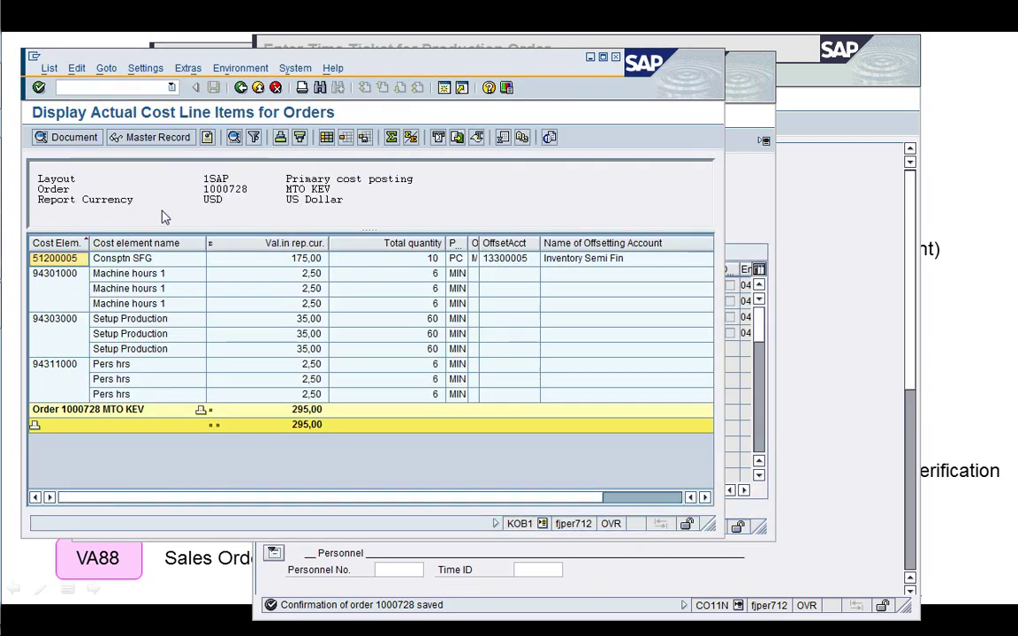
{"action": "left_click", "coordinate": [239, 87]}
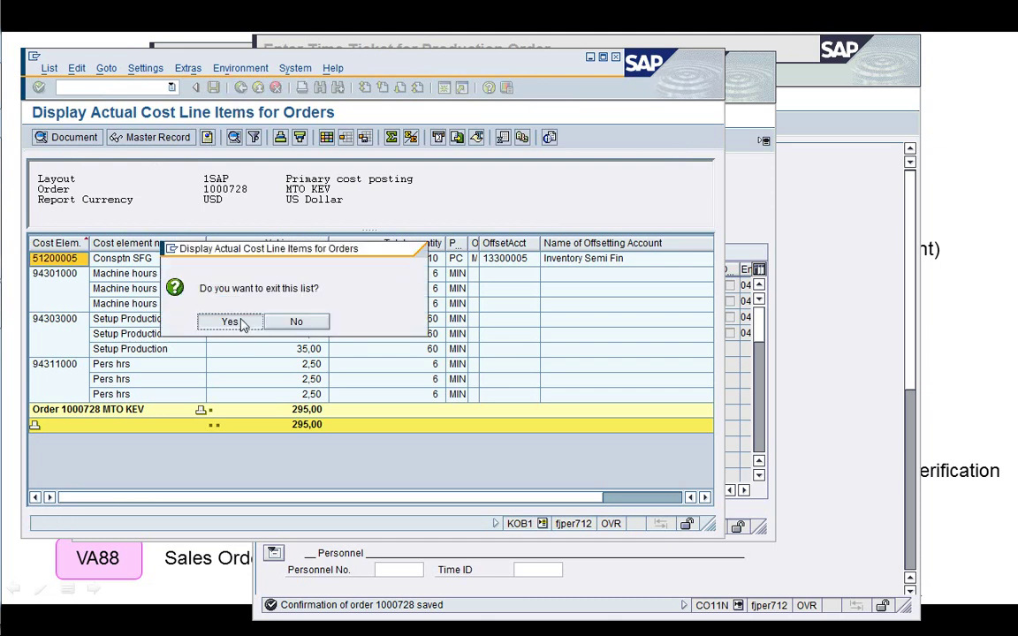
{"action": "left_click", "coordinate": [230, 322]}
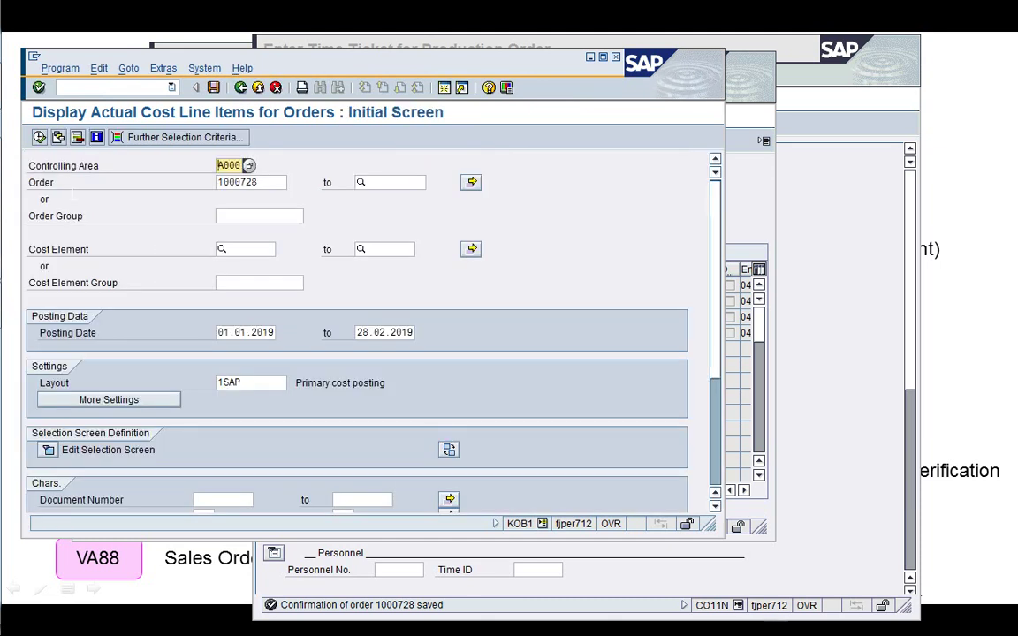
{"action": "left_click", "coordinate": [39, 137]}
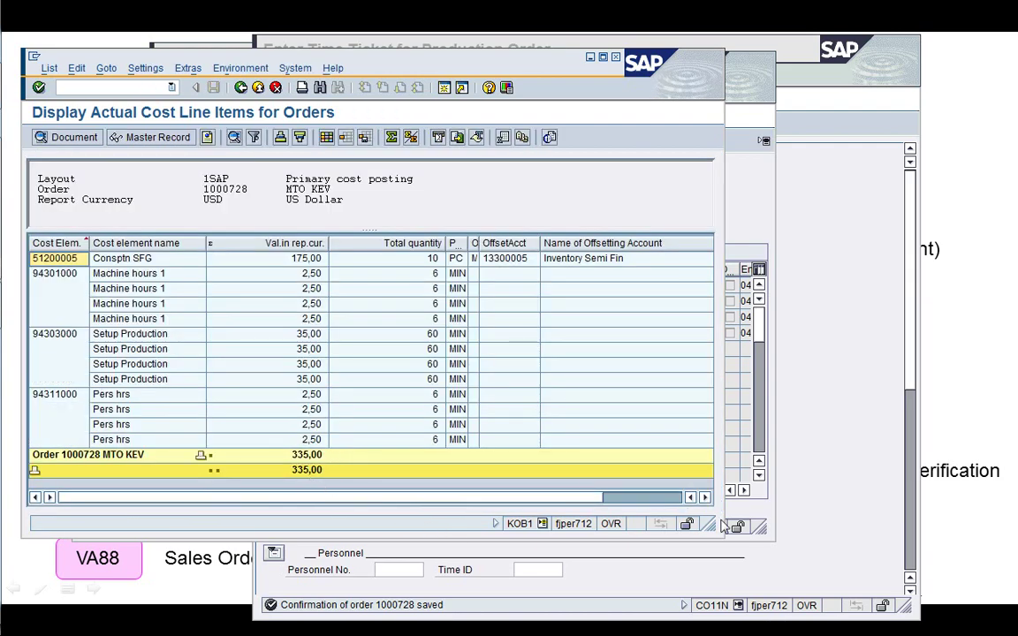
{"action": "left_click_drag", "start_coordinate": [706, 519], "coordinate": [726, 543]}
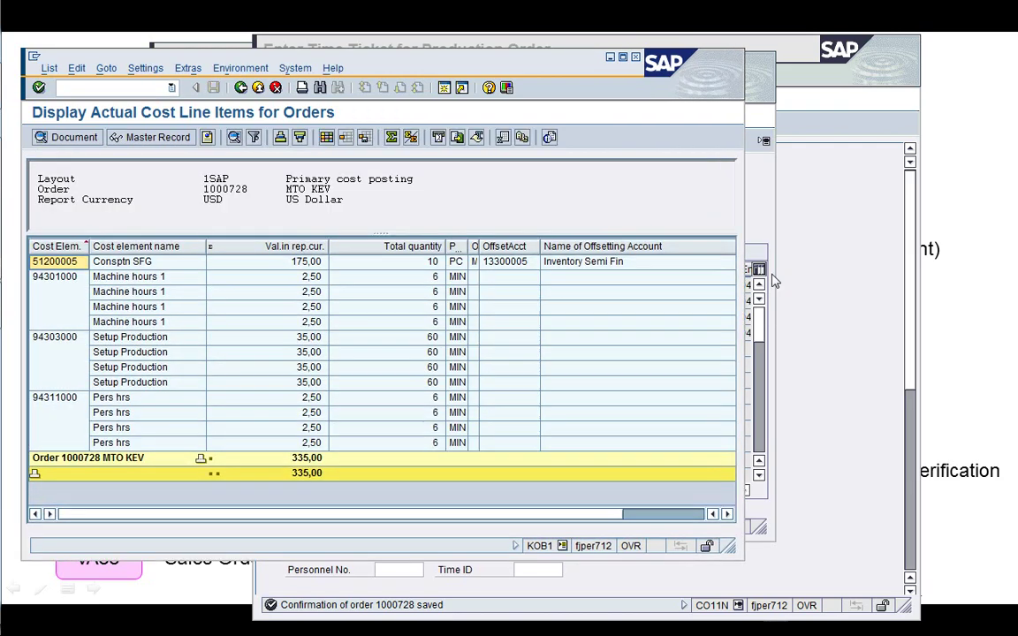
- Leave the operation overview in CO03 and redisplay the production order header to check its status
{"action": "left_click", "coordinate": [764, 228]}
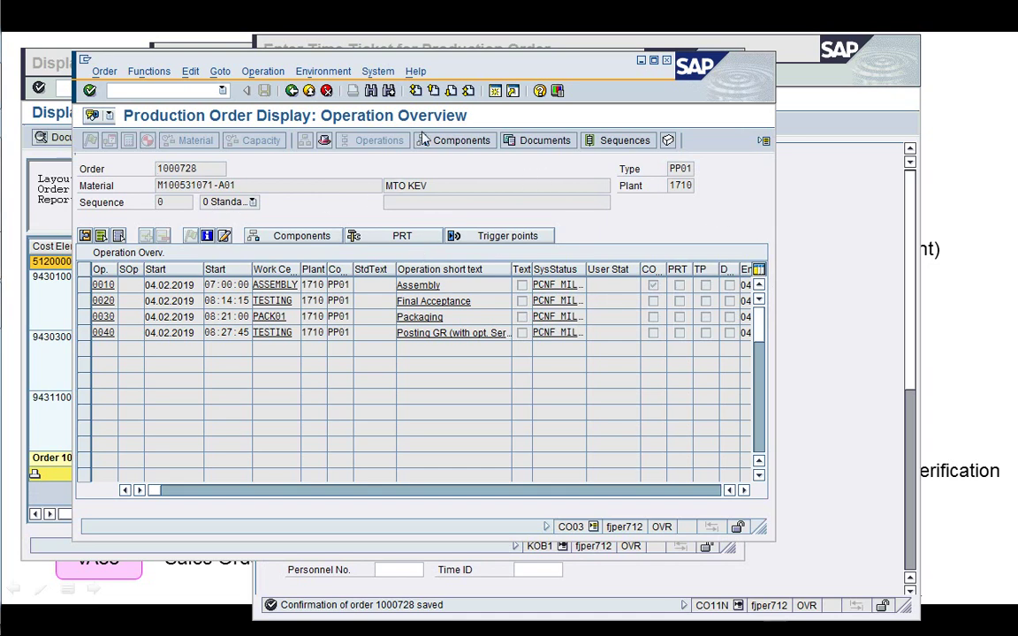
{"action": "left_click", "coordinate": [291, 91]}
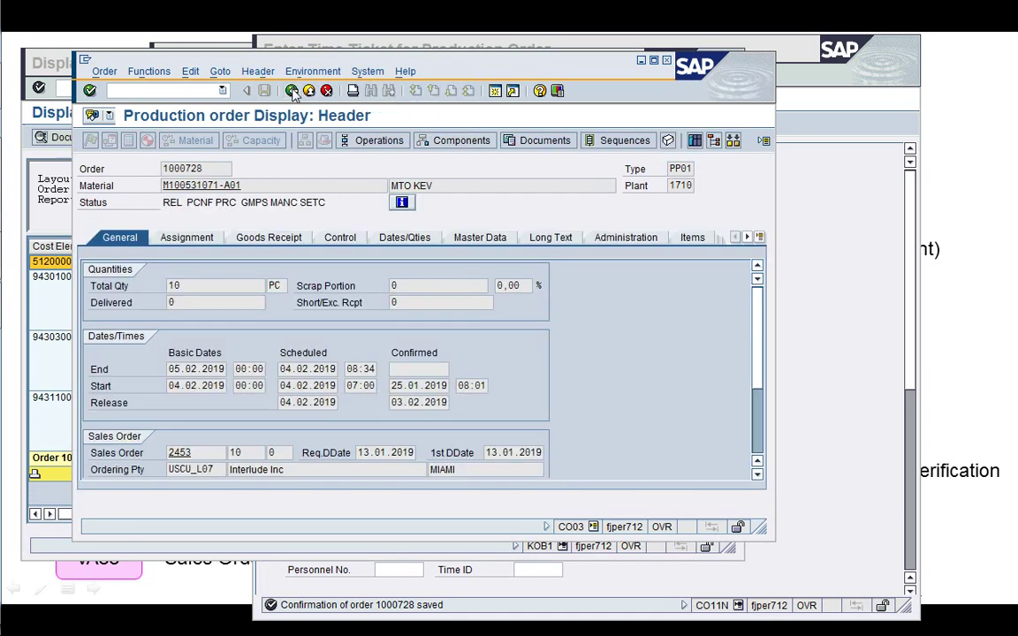
{"action": "left_click", "coordinate": [292, 91]}
{"action": "key", "text": "Return"}
- Exit the CO11N time ticket entry and expand Logistics and Production in the SAP Easy Access tree
{"action": "left_click", "coordinate": [778, 265]}
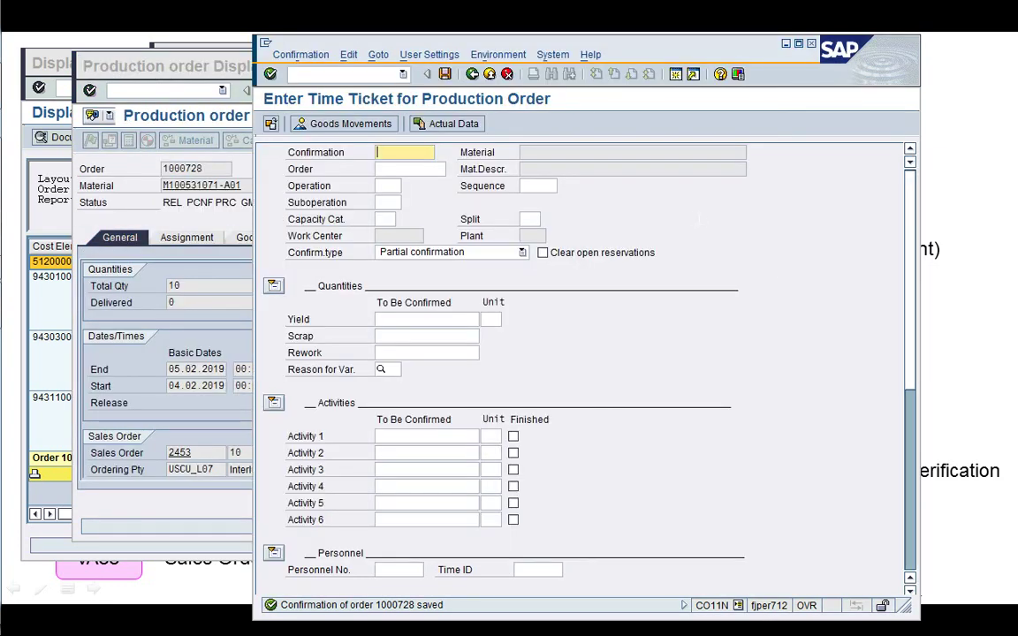
{"action": "left_click", "coordinate": [472, 74]}
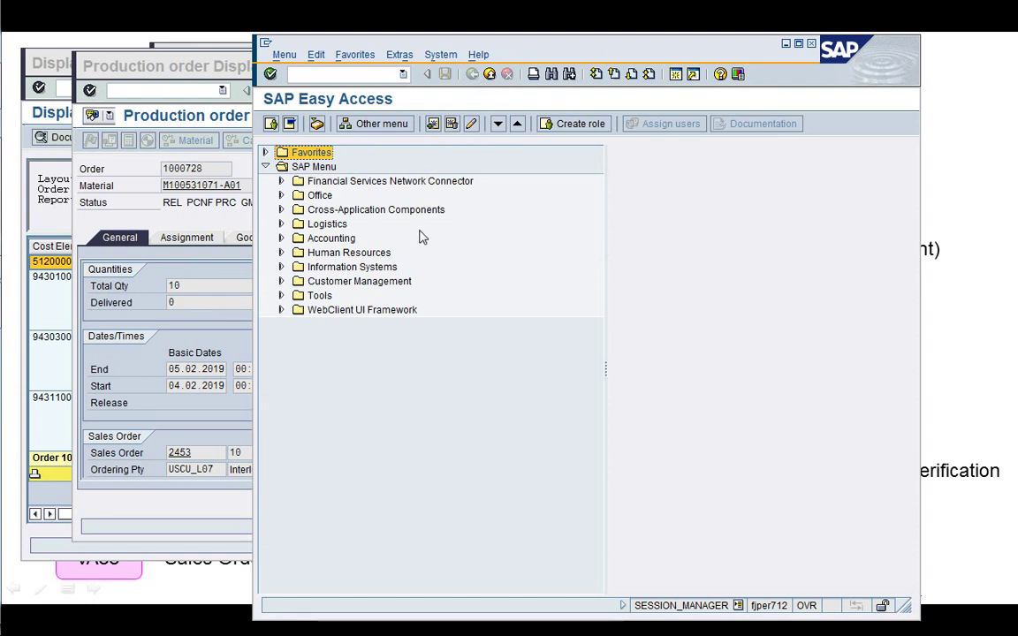
{"action": "double_click", "coordinate": [326, 224]}
{"action": "key", "text": "Down"}
{"action": "key", "text": "Down"}
{"action": "key", "text": "Down"}
{"action": "key", "text": "Down"}
{"action": "key", "text": "Down"}
{"action": "key", "text": "Down"}
{"action": "key", "text": "Down"}
{"action": "key", "text": "Down"}
{"action": "key", "text": "Right"}
{"action": "key", "text": "Down"}
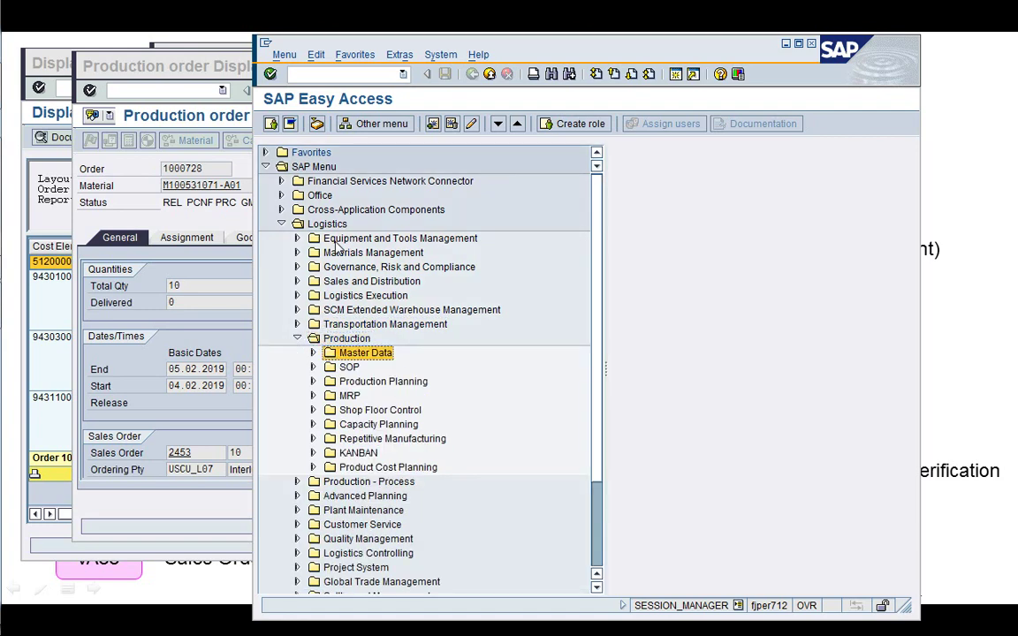
- Expand Shop Floor Control and its goods movements, and start the goods receipt transaction MIGO
{"action": "key", "text": "Down"}
{"action": "key", "text": "Down"}
{"action": "key", "text": "Down"}
{"action": "key", "text": "Down"}
{"action": "key", "text": "Right"}
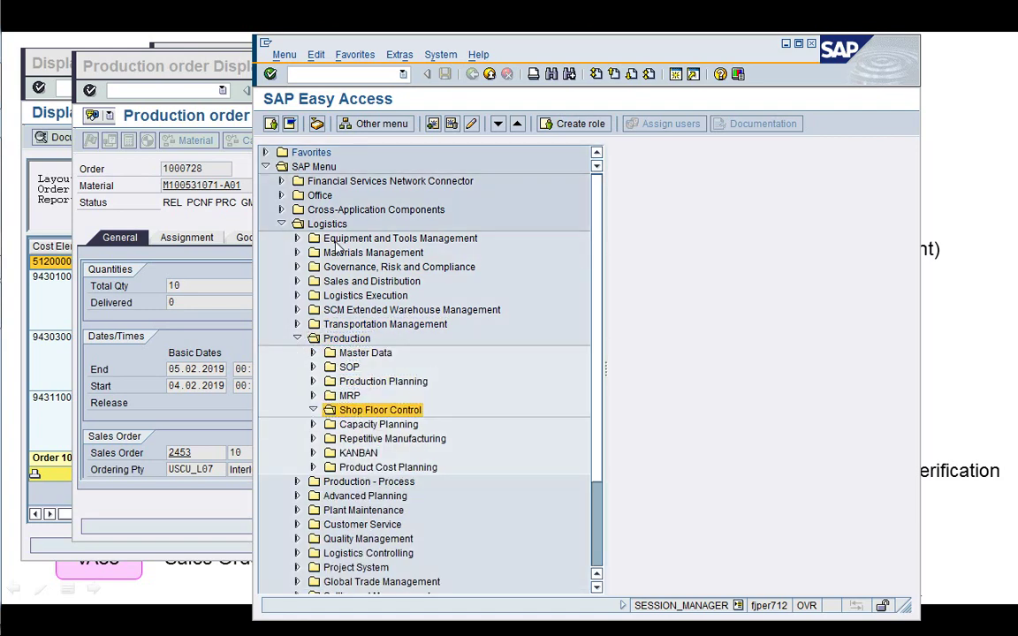
{"action": "key", "text": "Down"}
{"action": "key", "text": "Down"}
{"action": "key", "text": "Down"}
{"action": "key", "text": "Down"}
{"action": "key", "text": "Right"}
{"action": "key", "text": "Down"}
{"action": "key", "text": "Down"}
{"action": "key", "text": "Down"}
{"action": "key", "text": "Return"}
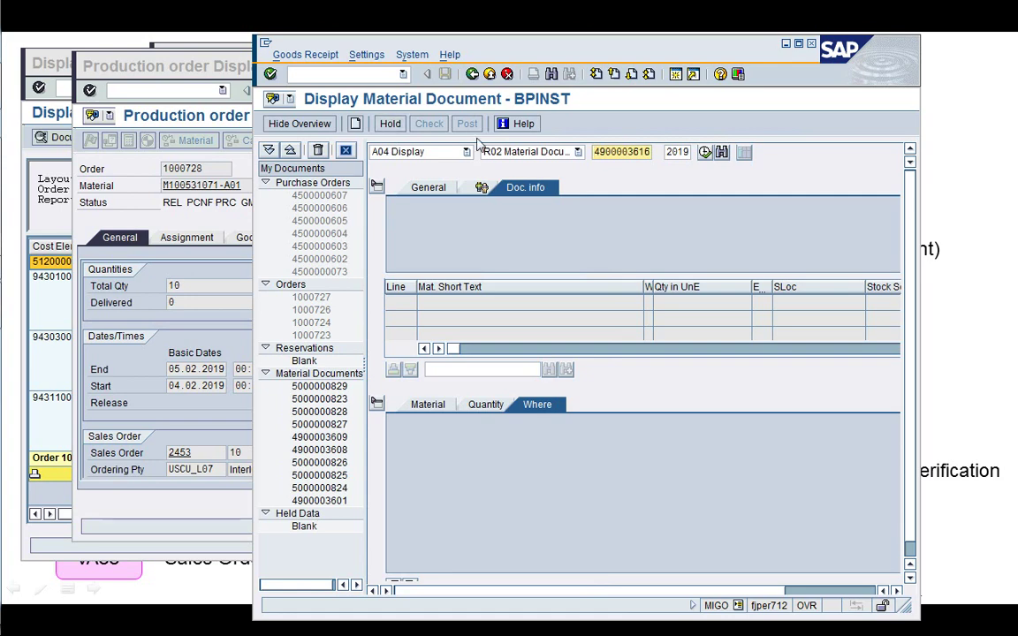
- Set the MIGO transaction to A01 Goods Receipt with R08 Order as the reference document
{"action": "left_click", "coordinate": [428, 151]}
{"action": "left_click", "coordinate": [433, 167]}
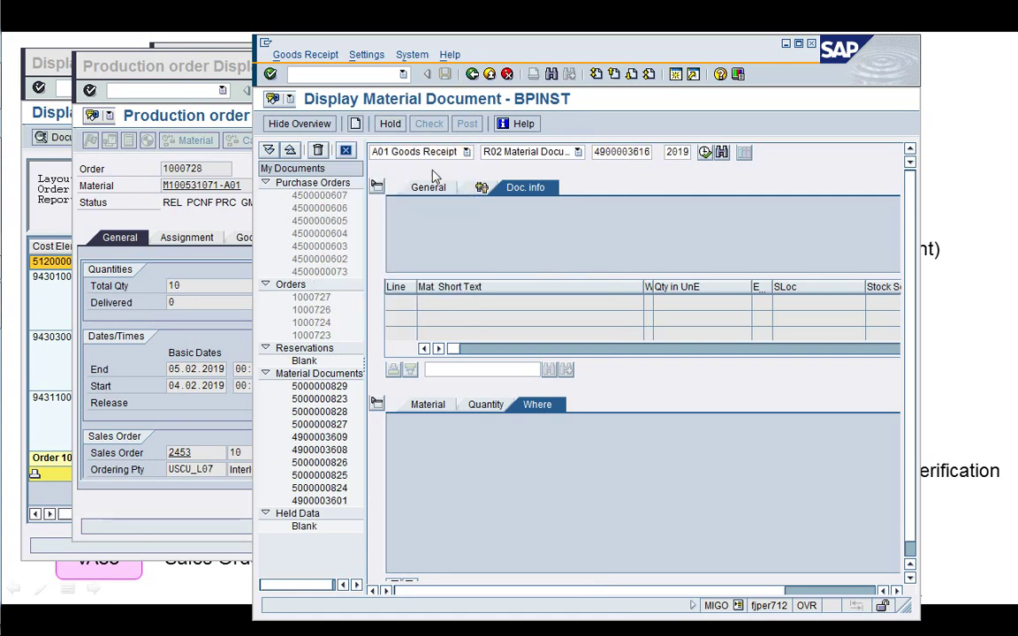
{"action": "left_click", "coordinate": [578, 152]}
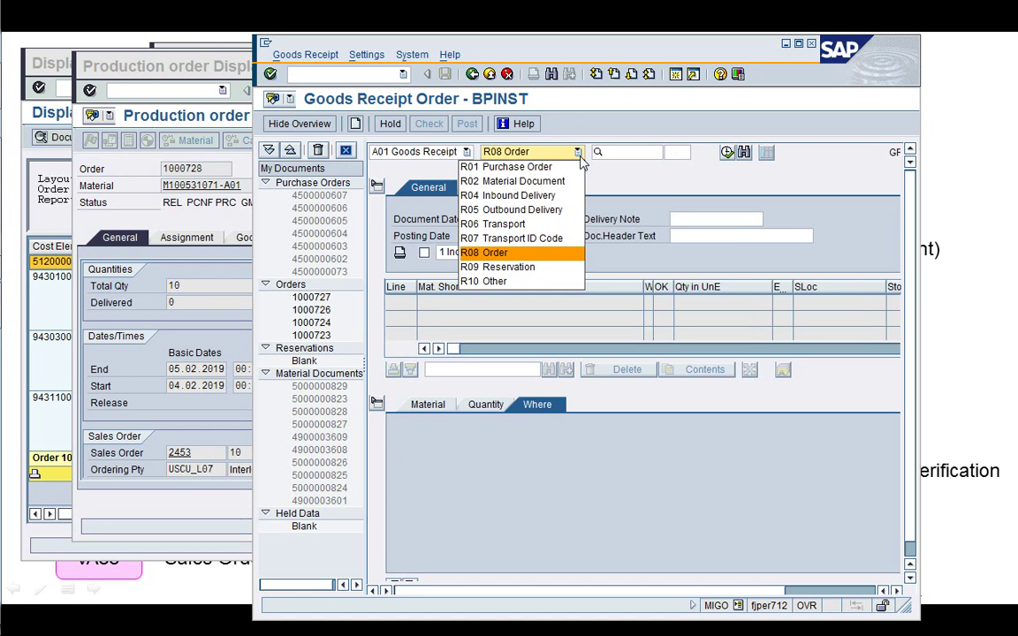
{"action": "left_click", "coordinate": [578, 152]}
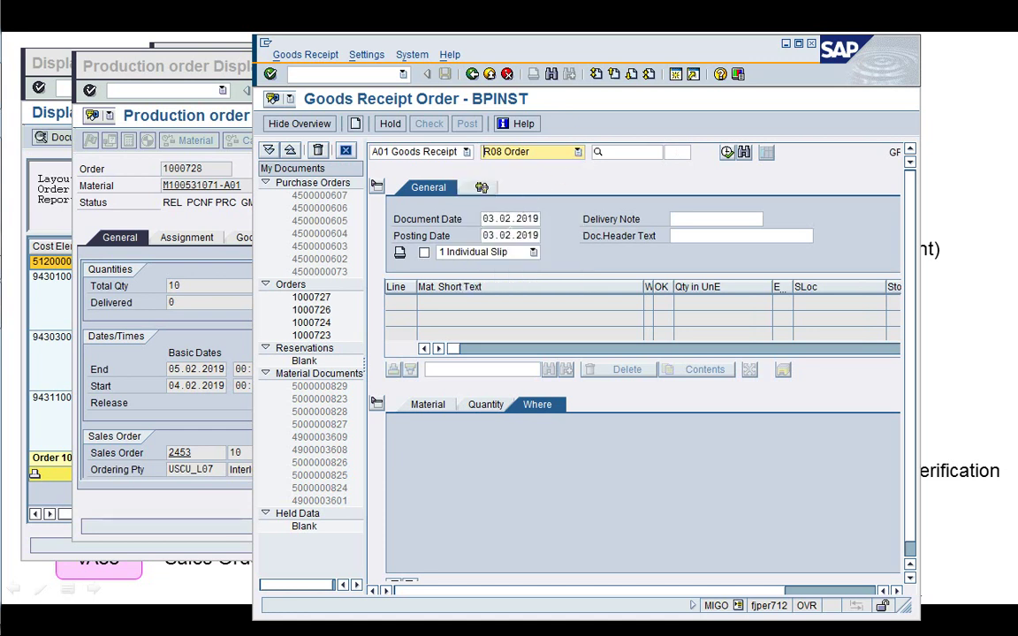
- Set the document and posting dates to 25.01.2019 and load the goods receipt item by entering the production order number
{"action": "left_click", "coordinate": [509, 219]}
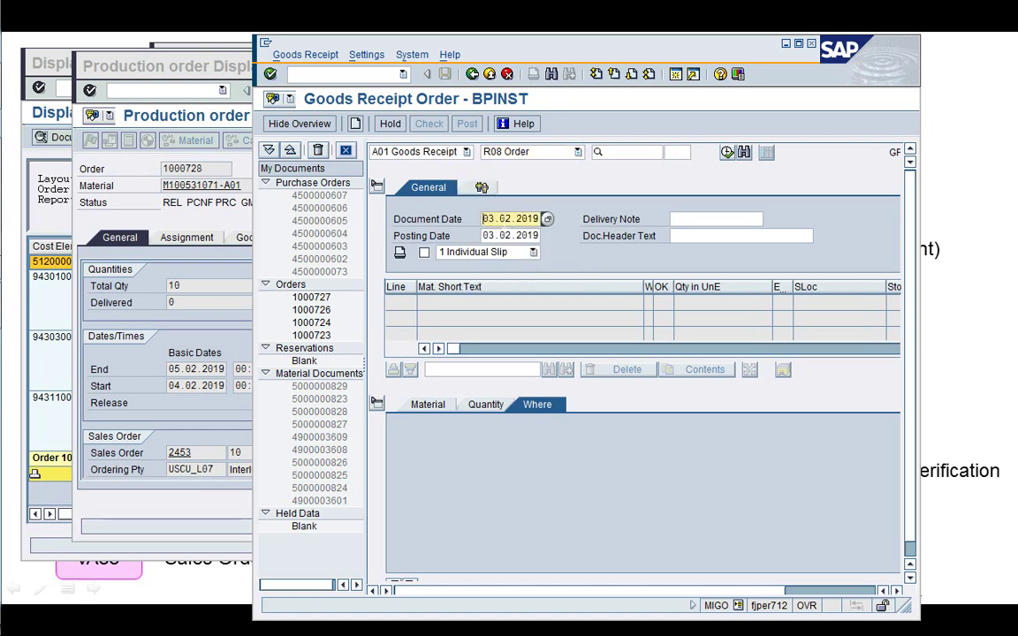
{"action": "left_click", "coordinate": [504, 235]}
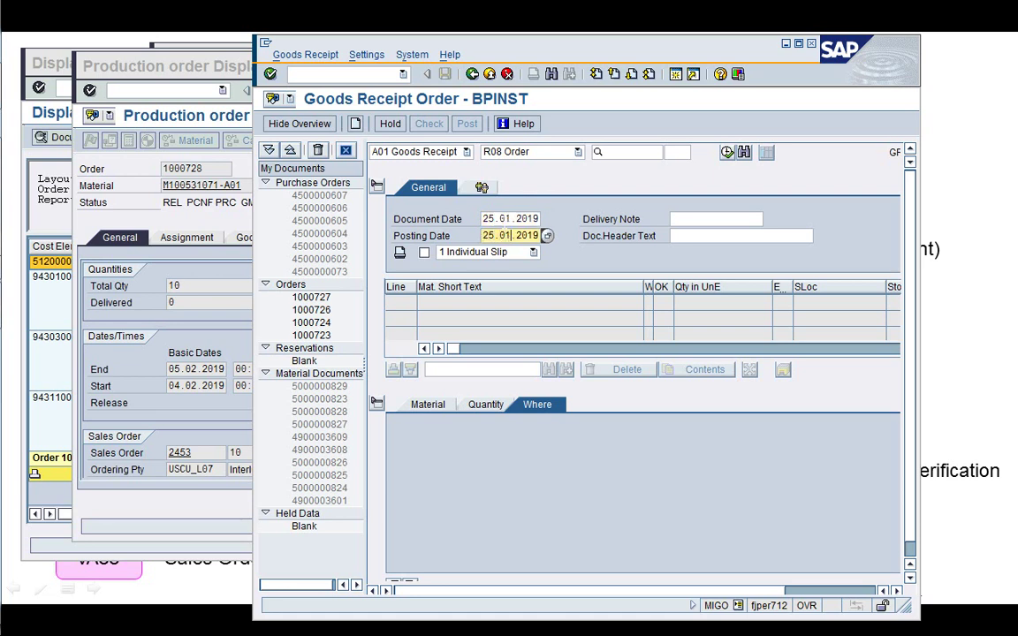
{"action": "left_click", "coordinate": [627, 153]}
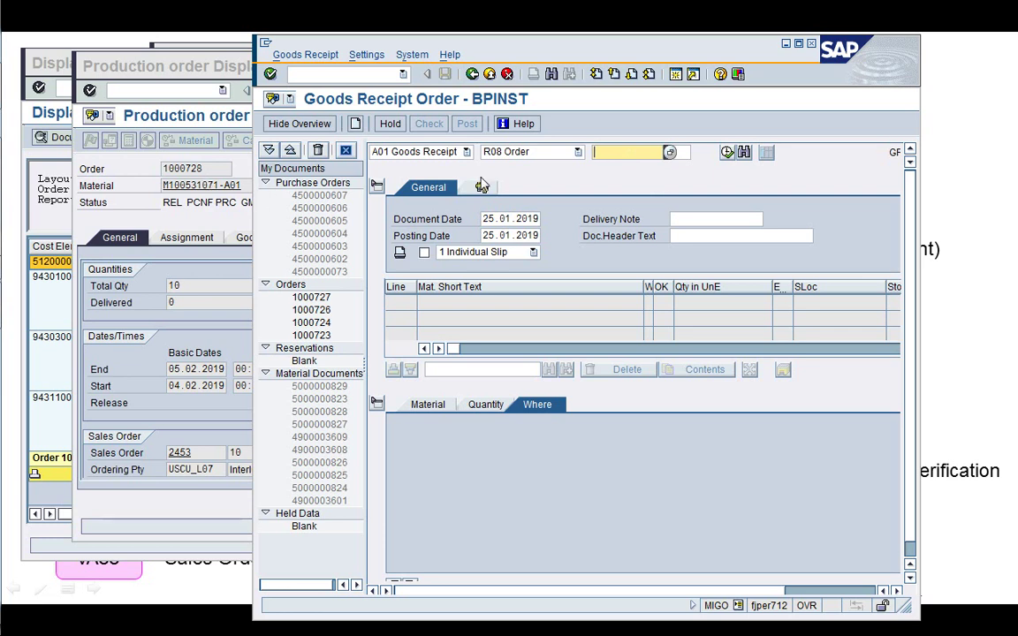
{"action": "type", "text": "1000728"}
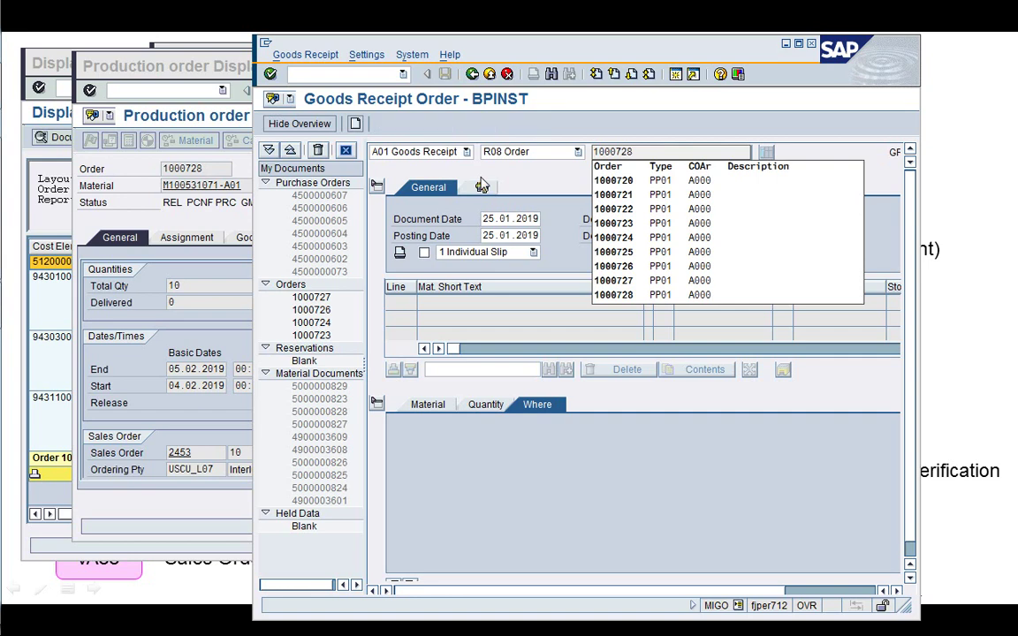
{"action": "key", "text": "Return"}
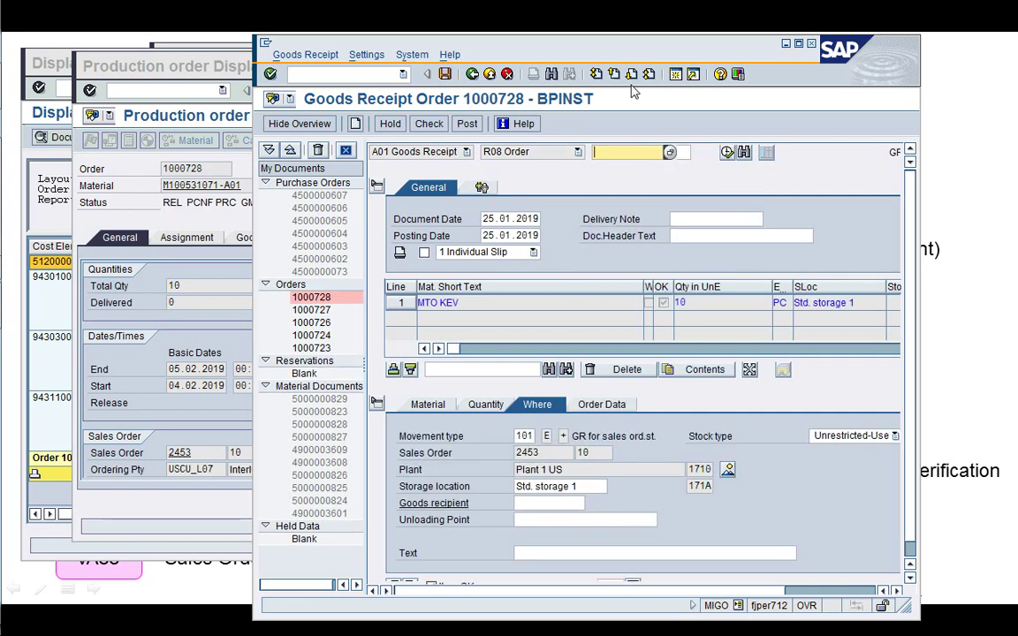
- Review the MTO KEV goods receipt item, then check and post the goods receipt
{"action": "left_click_drag", "start_coordinate": [566, 46], "coordinate": [540, 54]}
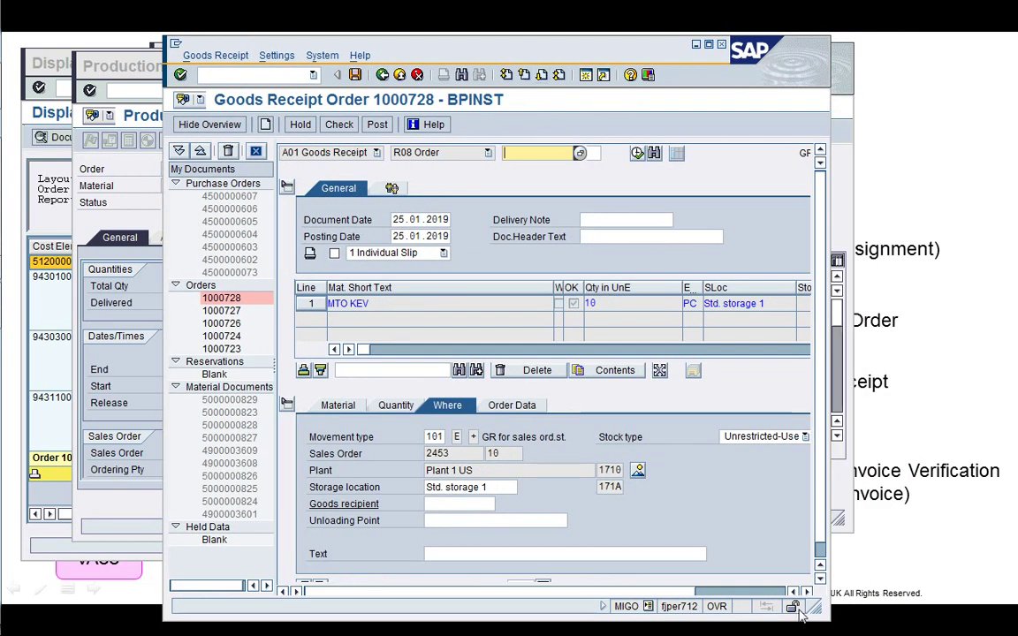
{"action": "left_click_drag", "start_coordinate": [816, 607], "coordinate": [912, 606]}
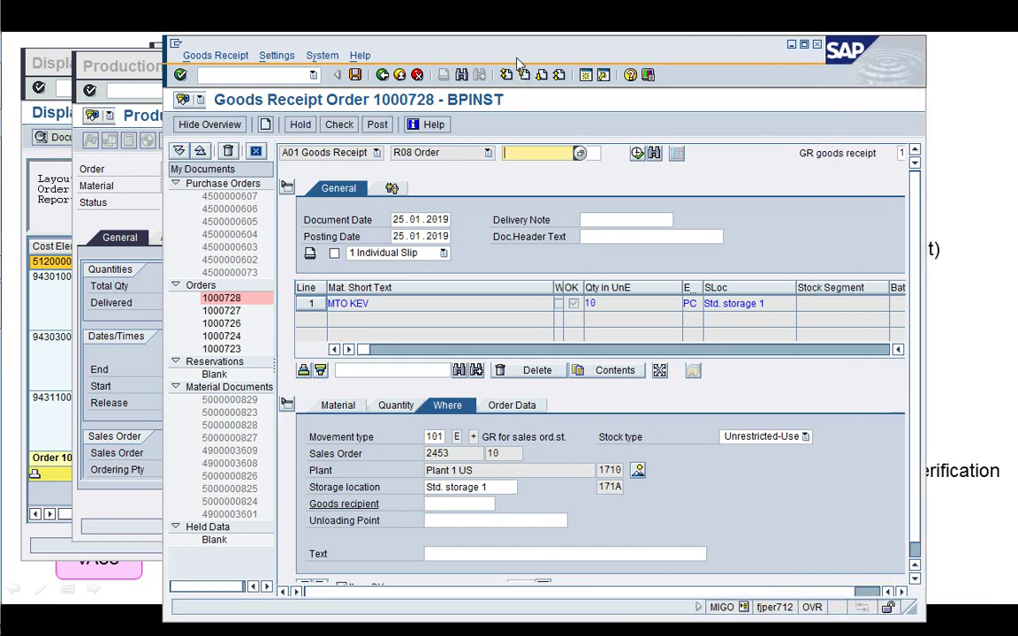
{"action": "left_click_drag", "start_coordinate": [511, 55], "coordinate": [496, 33]}
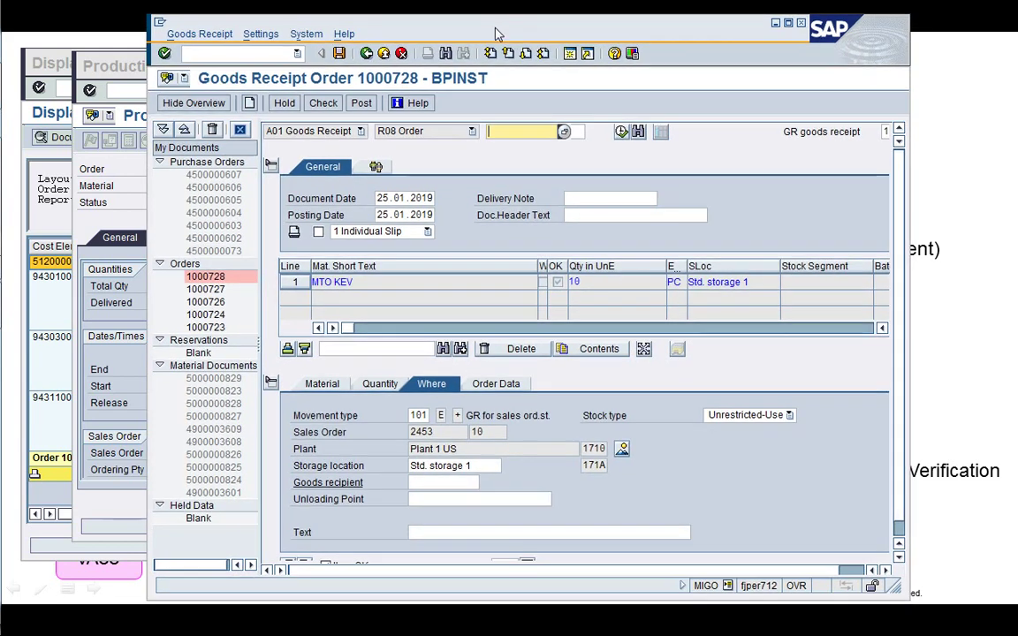
{"action": "left_click_drag", "start_coordinate": [894, 584], "coordinate": [912, 611]}
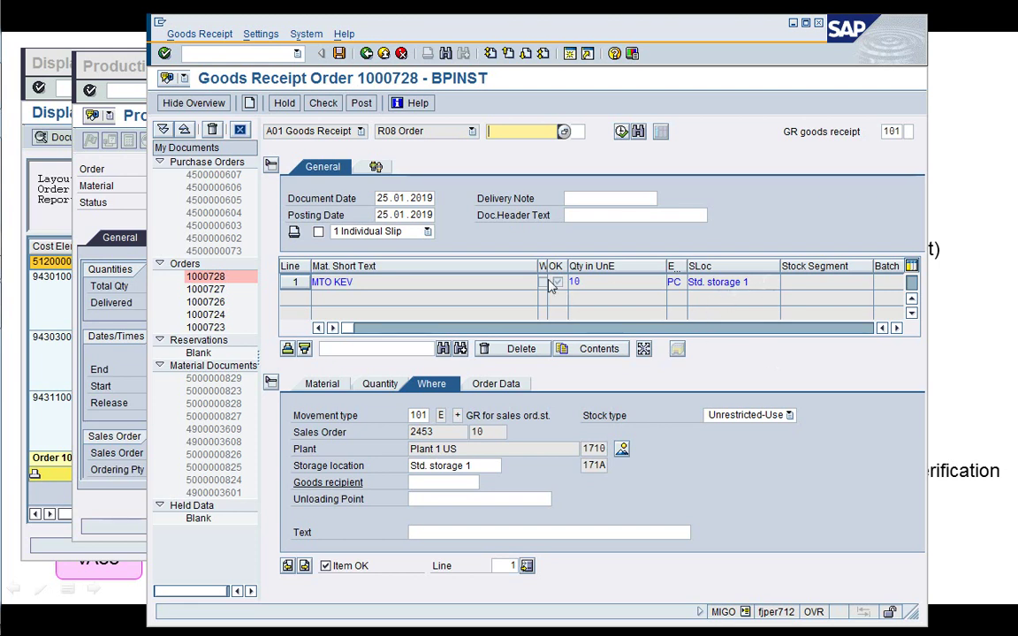
{"action": "left_click_drag", "start_coordinate": [538, 269], "coordinate": [482, 269]}
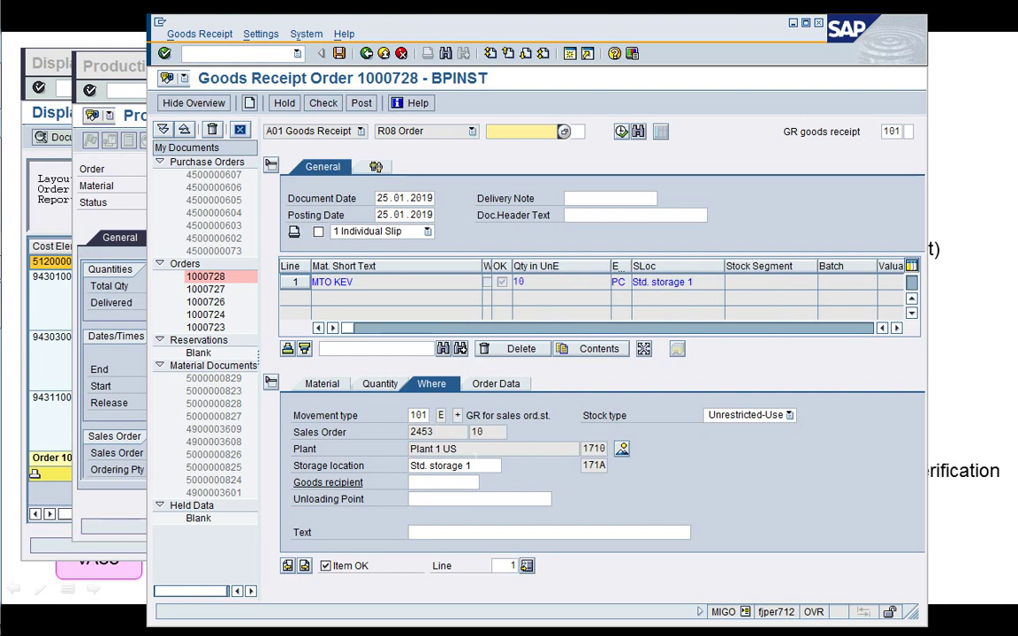
{"action": "left_click", "coordinate": [322, 103]}
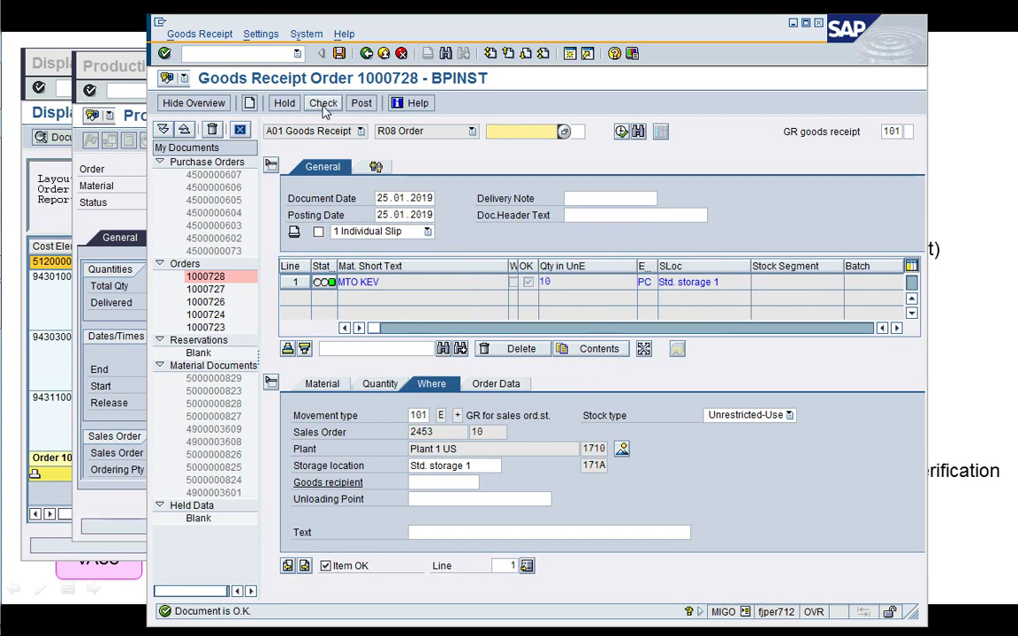
{"action": "left_click", "coordinate": [360, 103]}
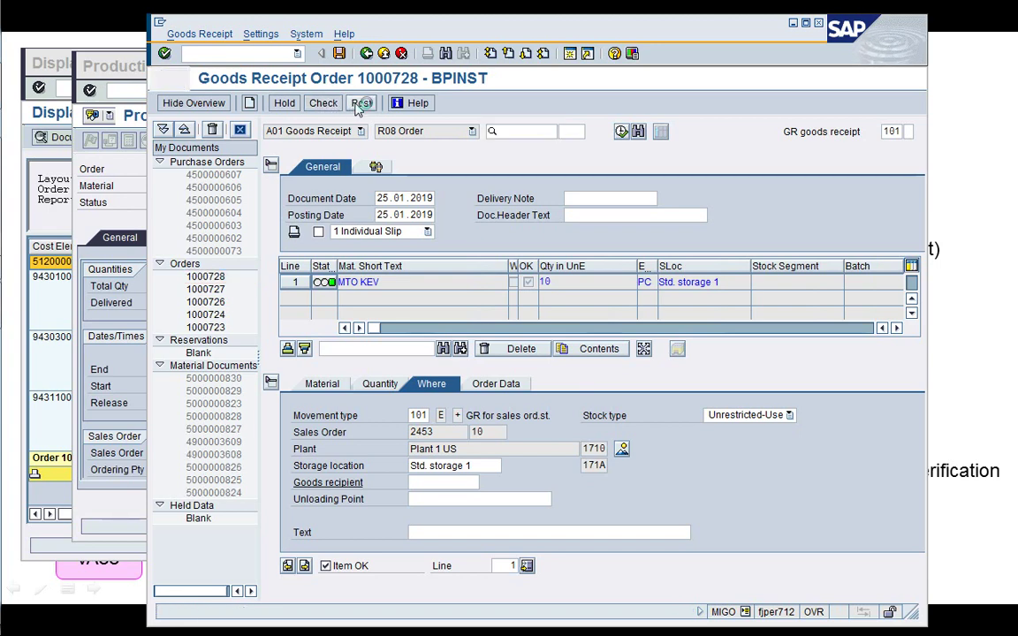
- Display the posted material document with A04 Display and open its accounting document from the document information
{"action": "left_click", "coordinate": [360, 132]}
{"action": "left_click", "coordinate": [361, 132]}
{"action": "left_click", "coordinate": [362, 132]}
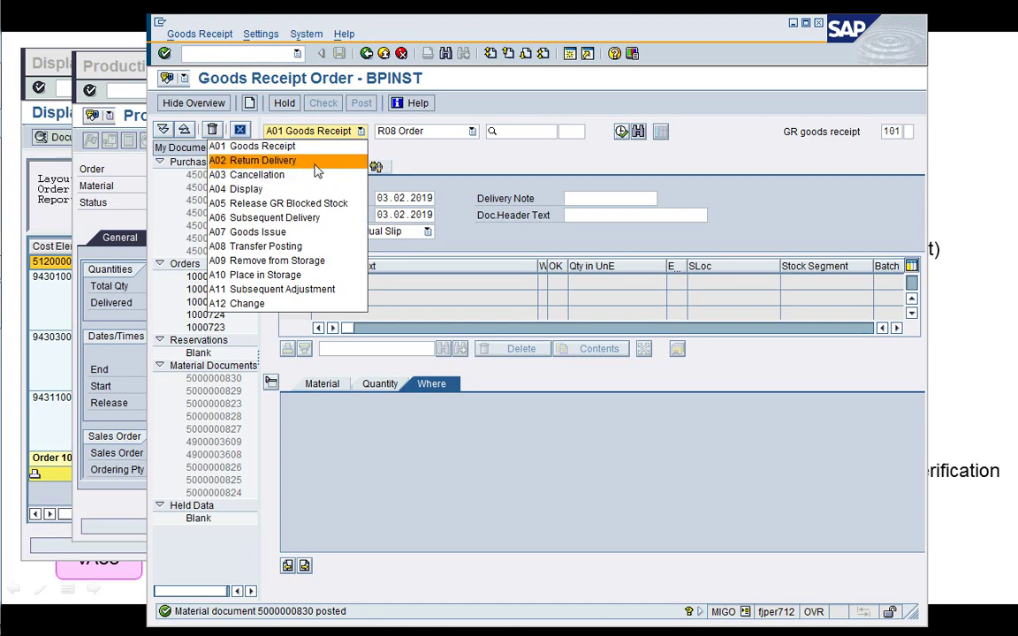
{"action": "left_click", "coordinate": [319, 188]}
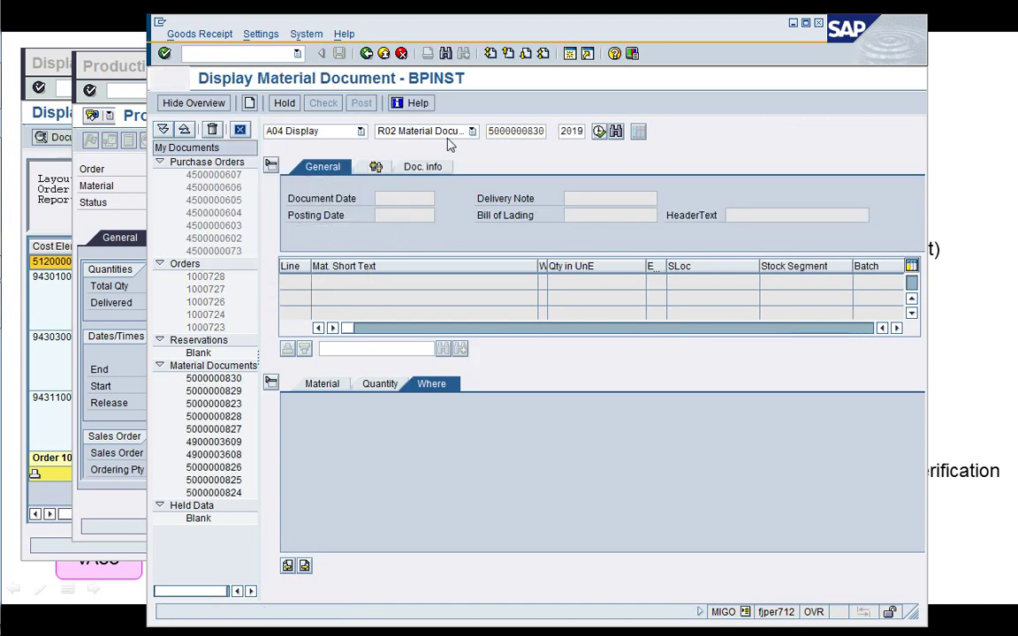
{"action": "key", "text": "Return"}
{"action": "left_click", "coordinate": [427, 168]}
{"action": "left_click", "coordinate": [716, 201]}
{"action": "double_click", "coordinate": [340, 198]}
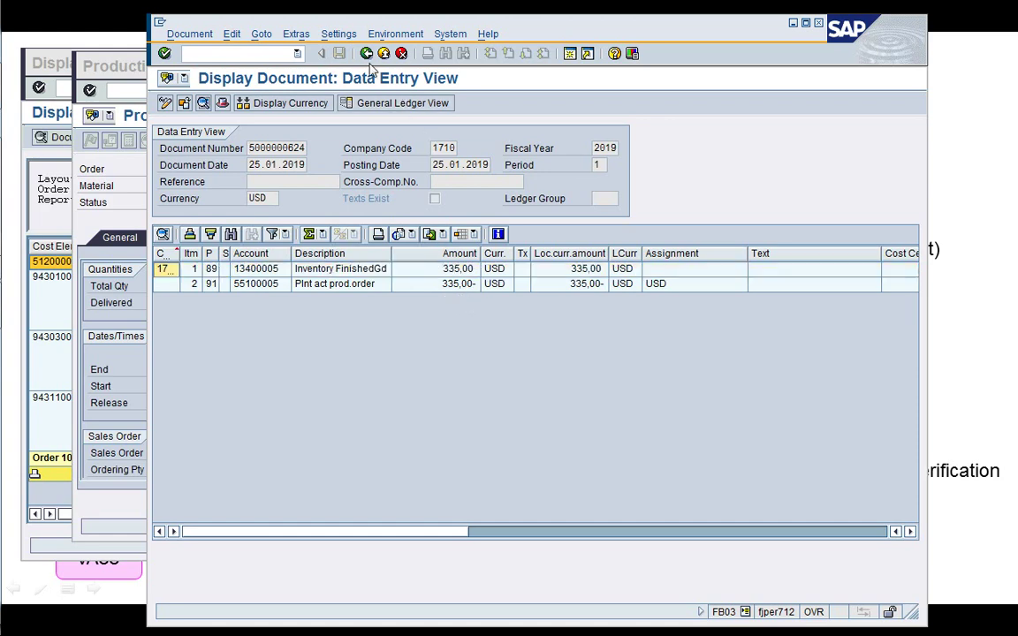
- Return from the accounting document, open the related controlling document and expand its cost line item
{"action": "left_click", "coordinate": [365, 54]}
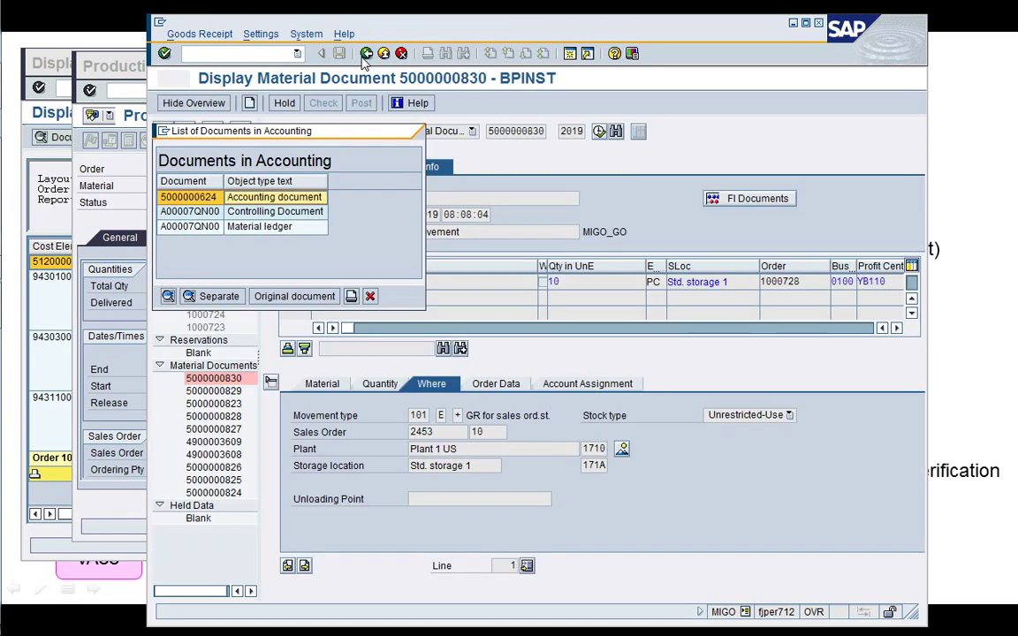
{"action": "double_click", "coordinate": [276, 213]}
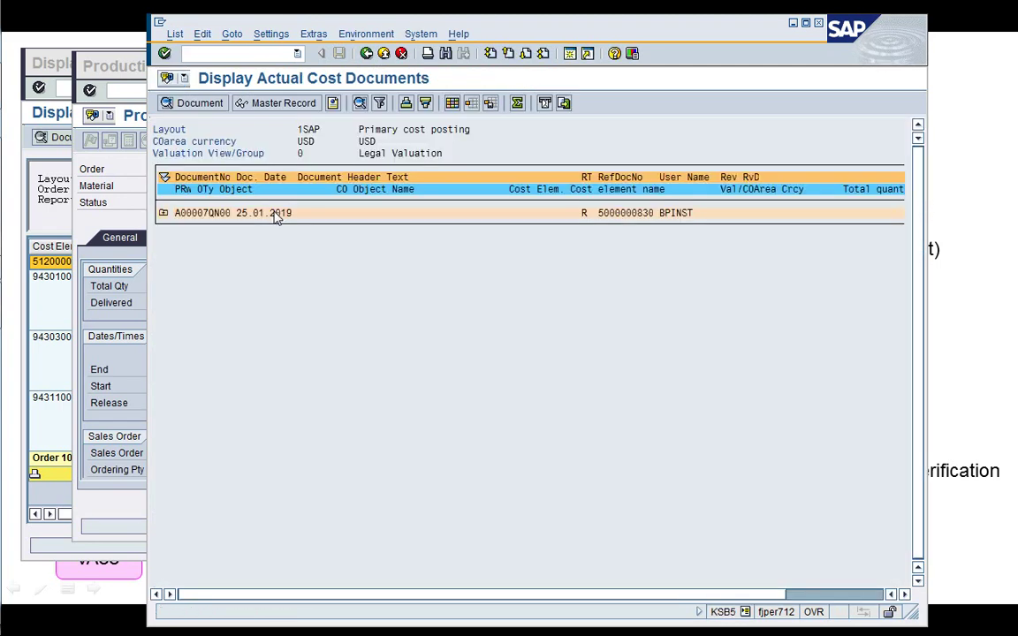
{"action": "left_click", "coordinate": [164, 212]}
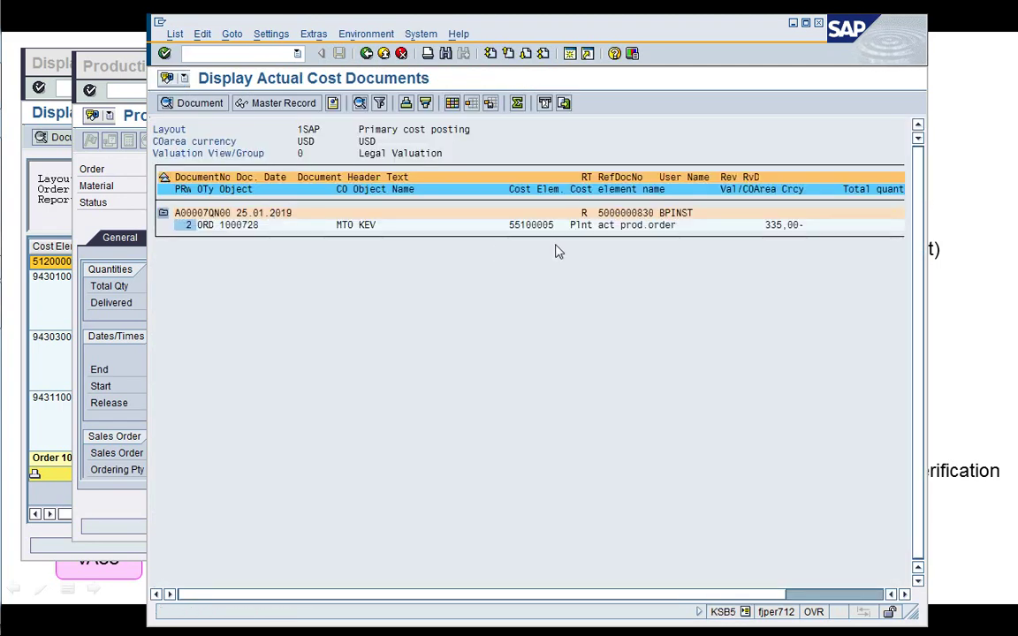
- Run KOB1 for the order in a new session, enlarge the list and bring the earlier cost list forward for comparison
{"action": "double_click", "coordinate": [168, 227]}
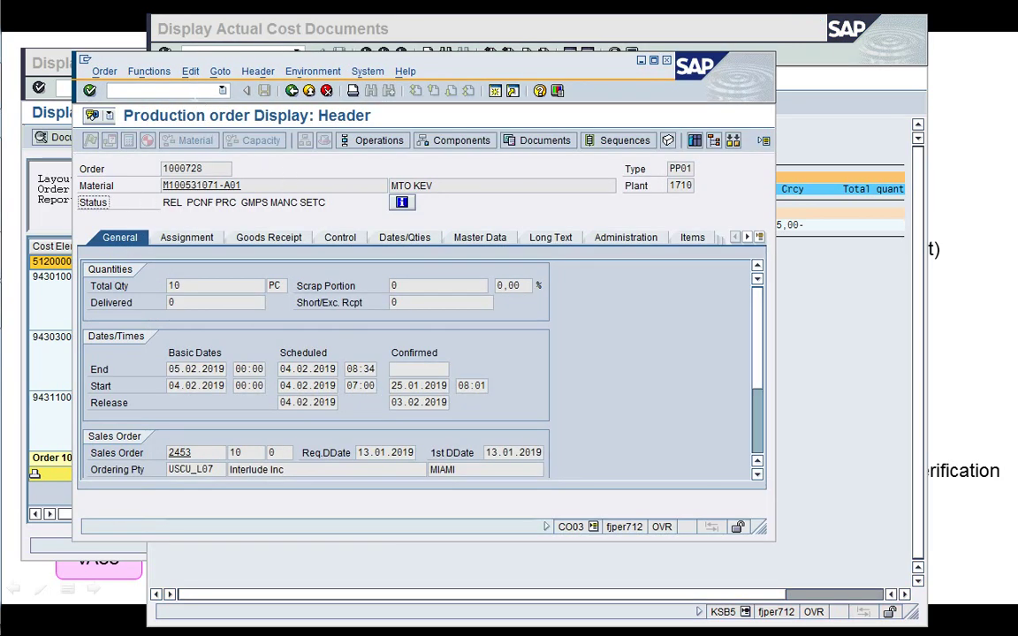
{"action": "type", "text": "/oKOB1"}
{"action": "key", "text": "Return"}
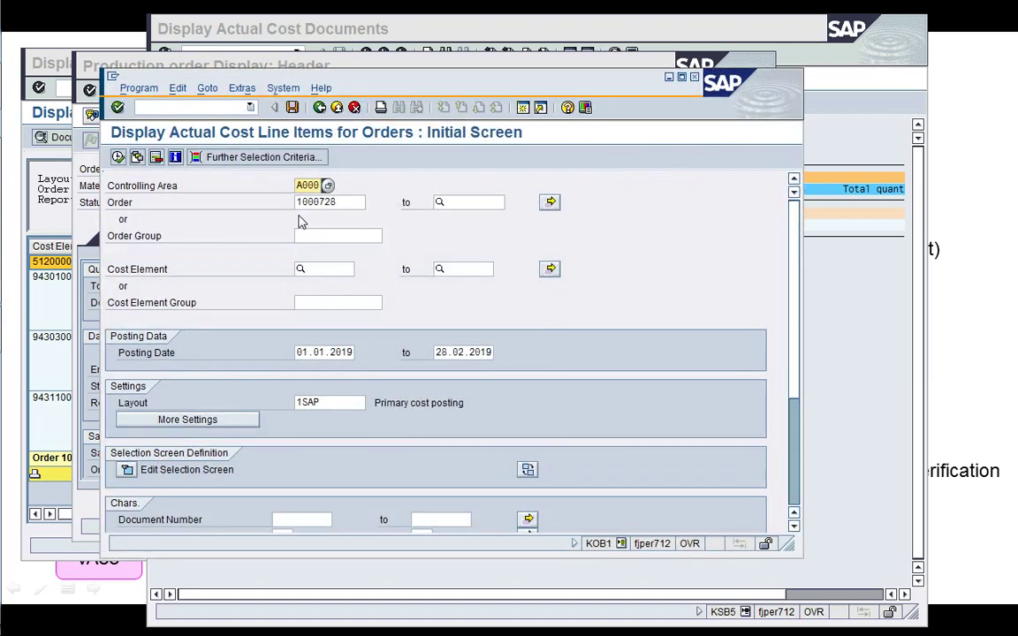
{"action": "left_click", "coordinate": [117, 158]}
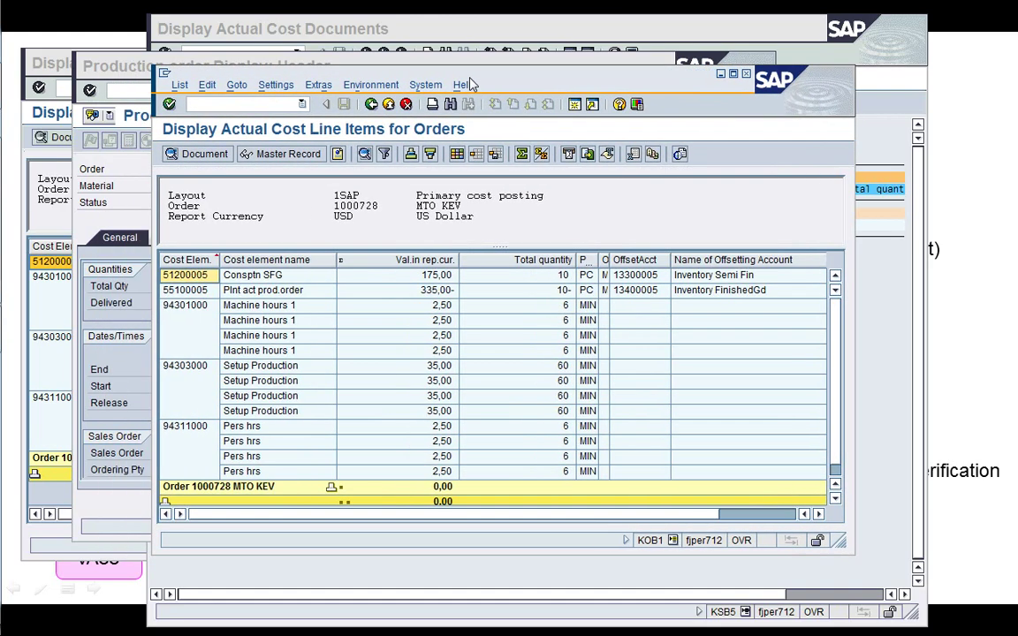
{"action": "left_click_drag", "start_coordinate": [471, 84], "coordinate": [540, 49]}
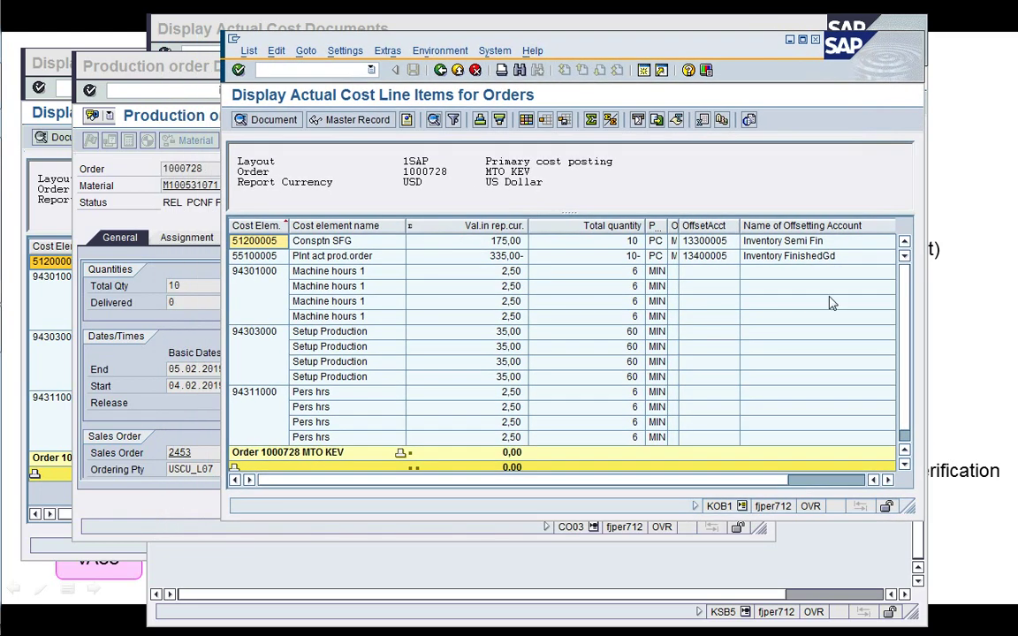
{"action": "left_click_drag", "start_coordinate": [931, 538], "coordinate": [967, 576]}
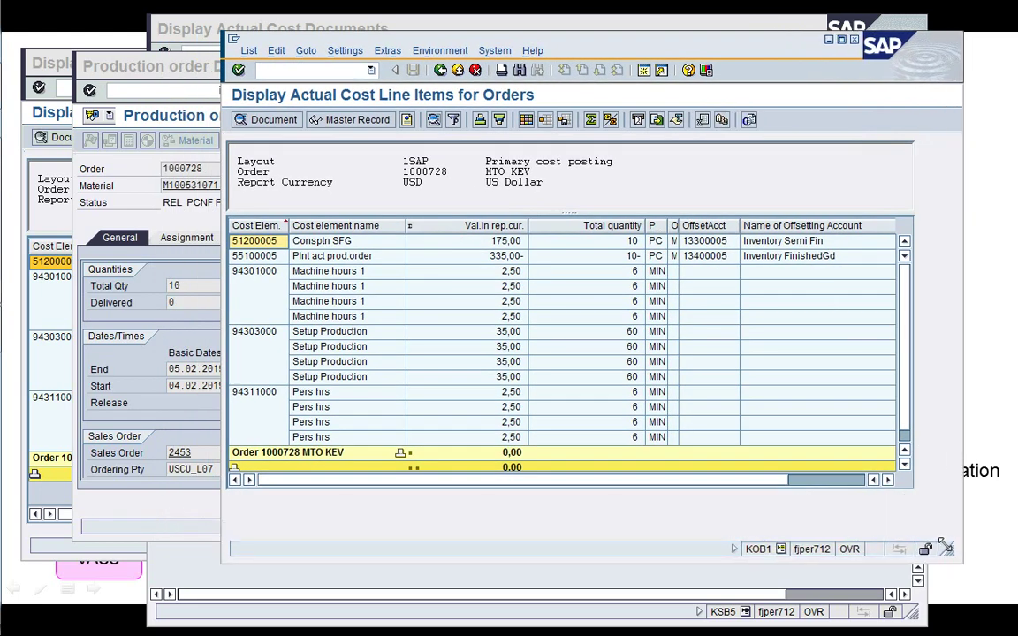
{"action": "left_click_drag", "start_coordinate": [661, 38], "coordinate": [709, 39]}
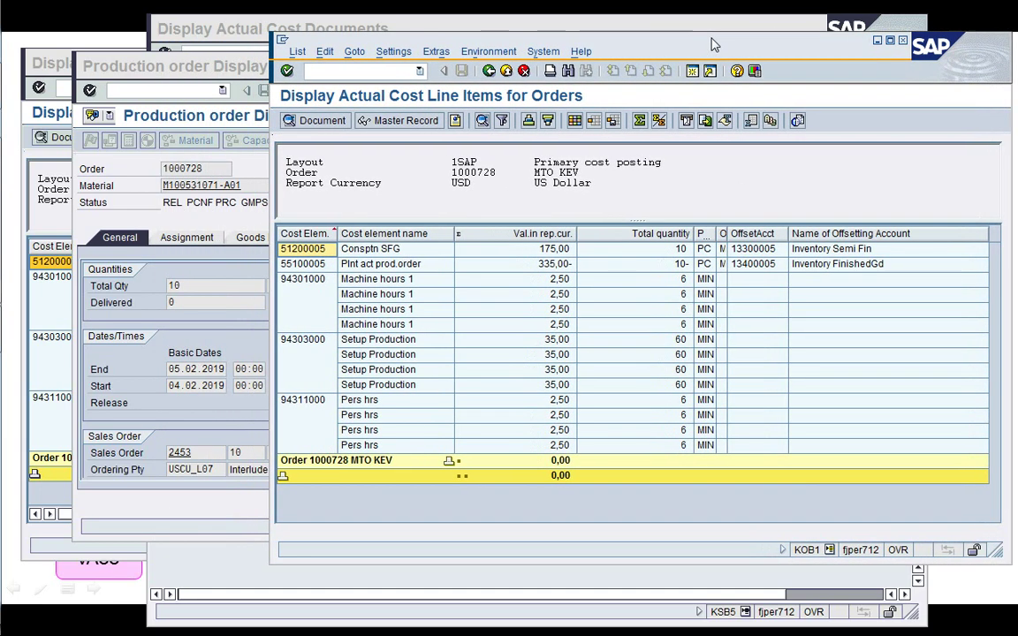
{"action": "left_click", "coordinate": [40, 222]}
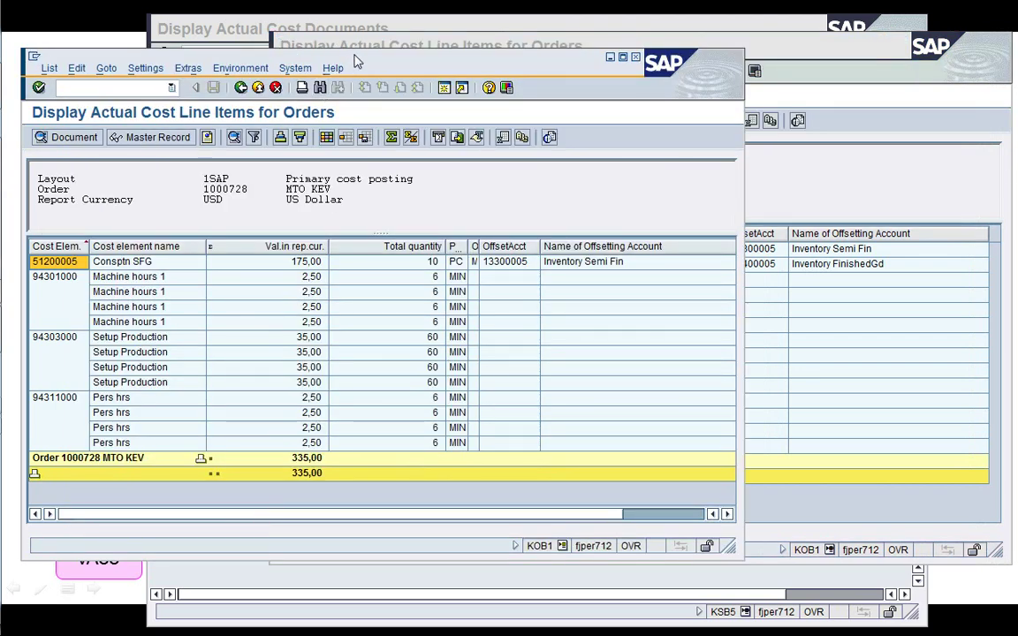
- Select the Plnt act prod.order line in the newer MTO KEV cost list and compare both lists side by side
{"action": "left_click", "coordinate": [793, 186]}
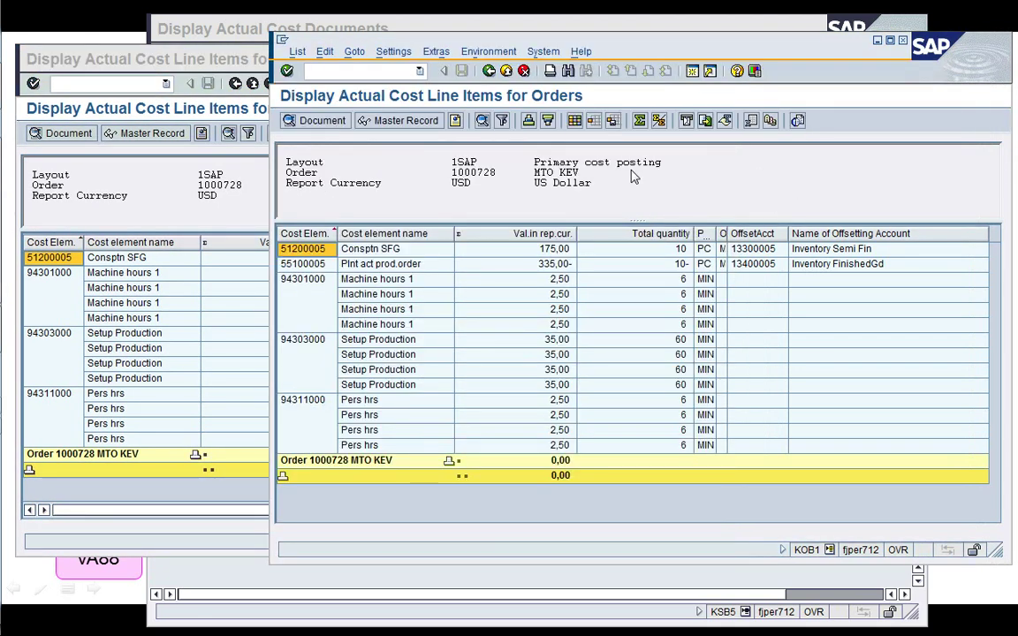
{"action": "left_click", "coordinate": [385, 267]}
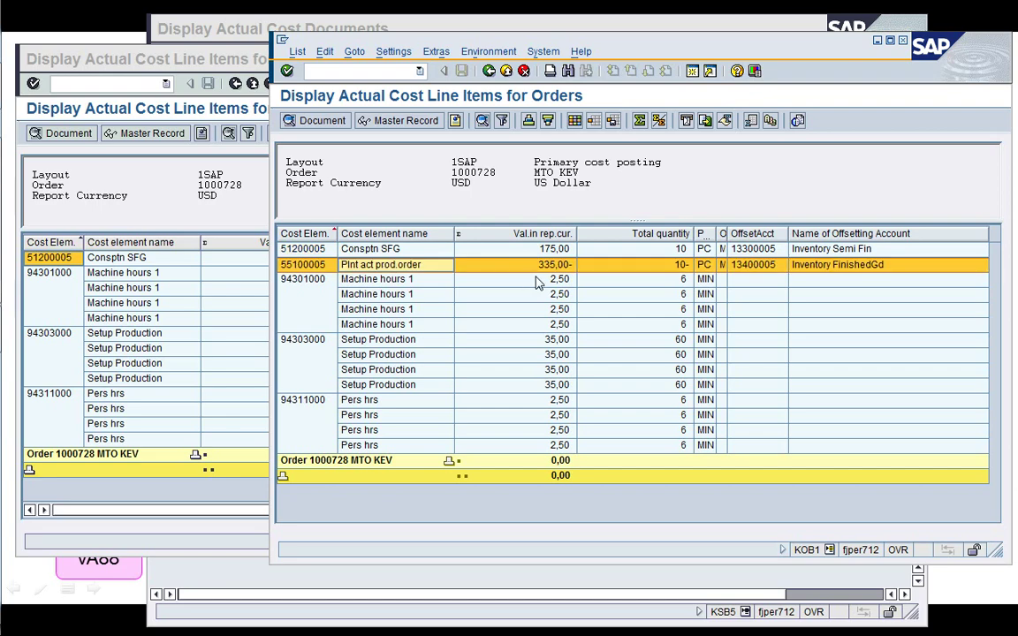
{"action": "left_click_drag", "start_coordinate": [534, 46], "coordinate": [671, 58]}
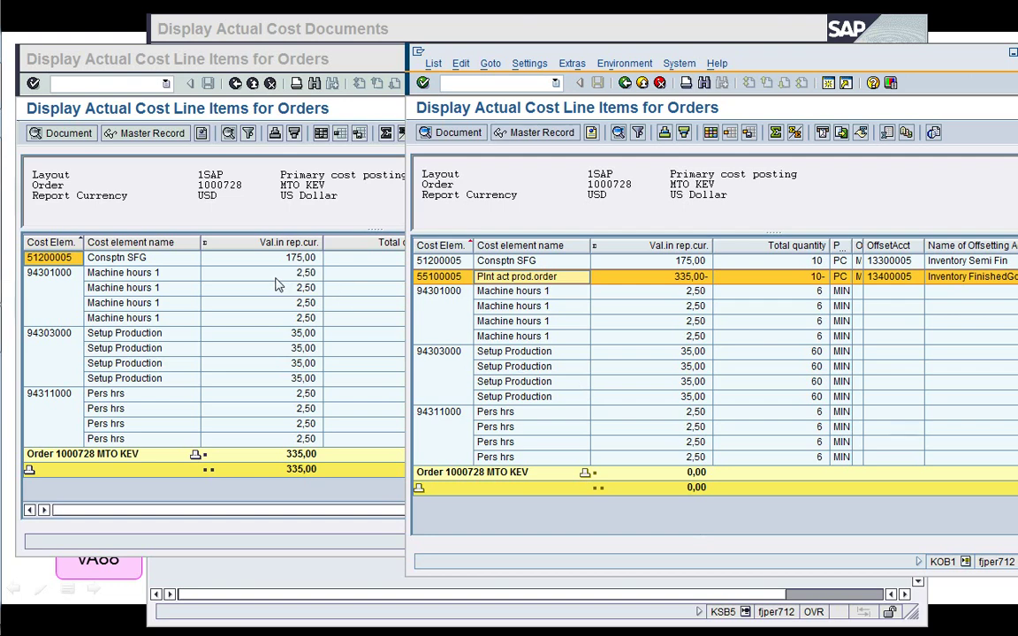
{"action": "left_click", "coordinate": [309, 501]}
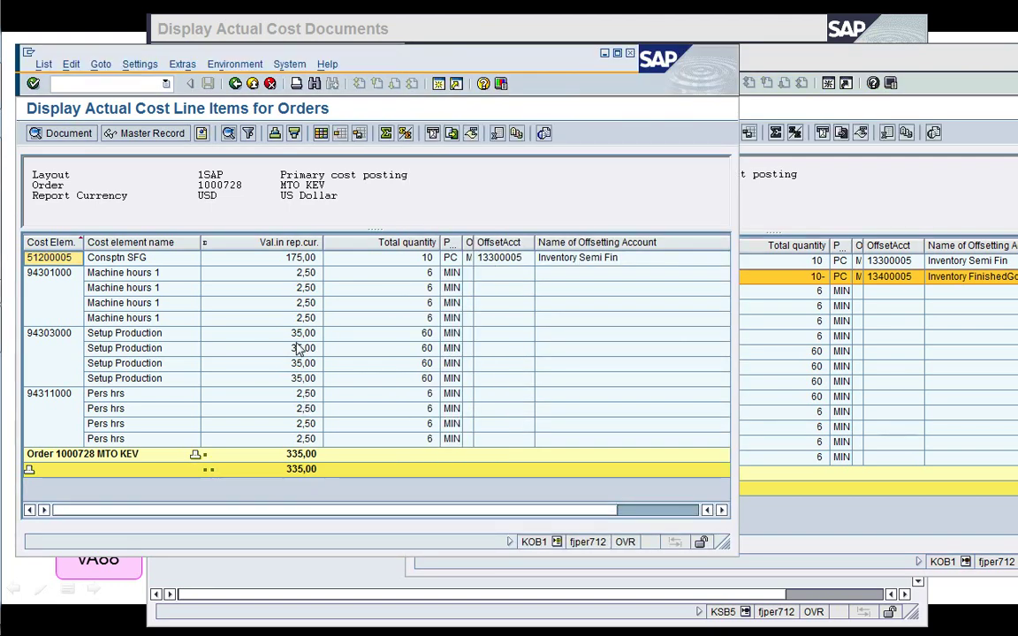
{"action": "left_click", "coordinate": [830, 213]}
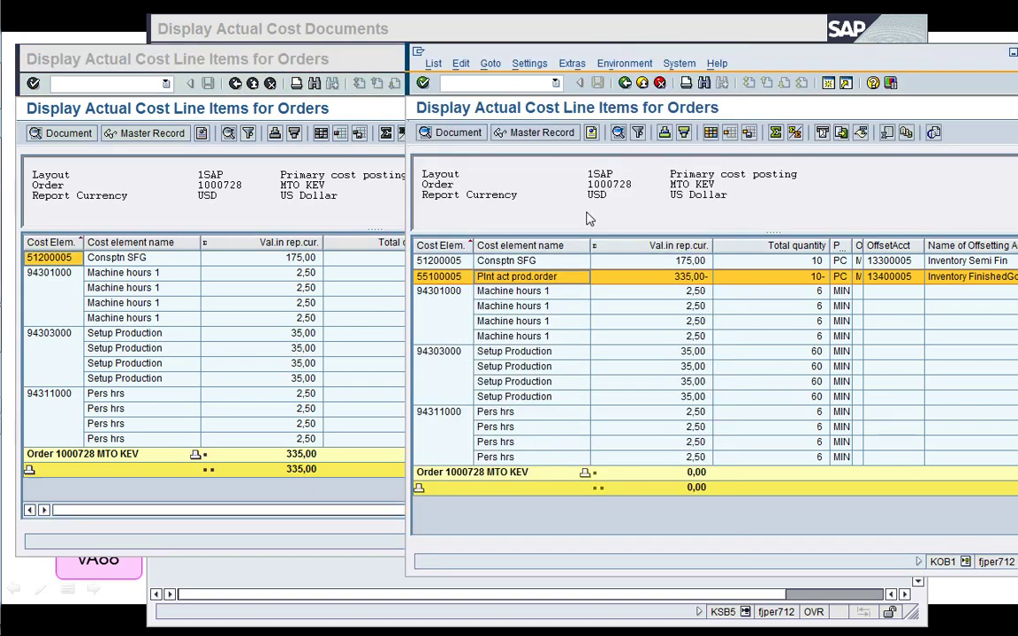
{"action": "left_click", "coordinate": [335, 196]}
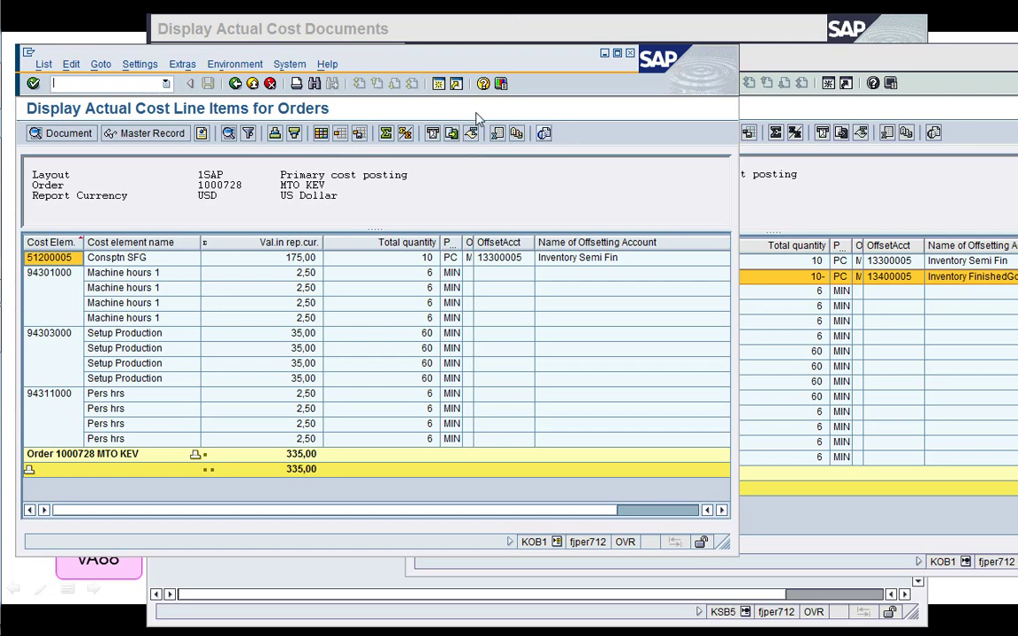
- Exit the earlier cost list, rerun KOB1 for the MTO KEV (SFG) production order and select its Plnt act prod.order line
{"action": "left_click", "coordinate": [437, 83]}
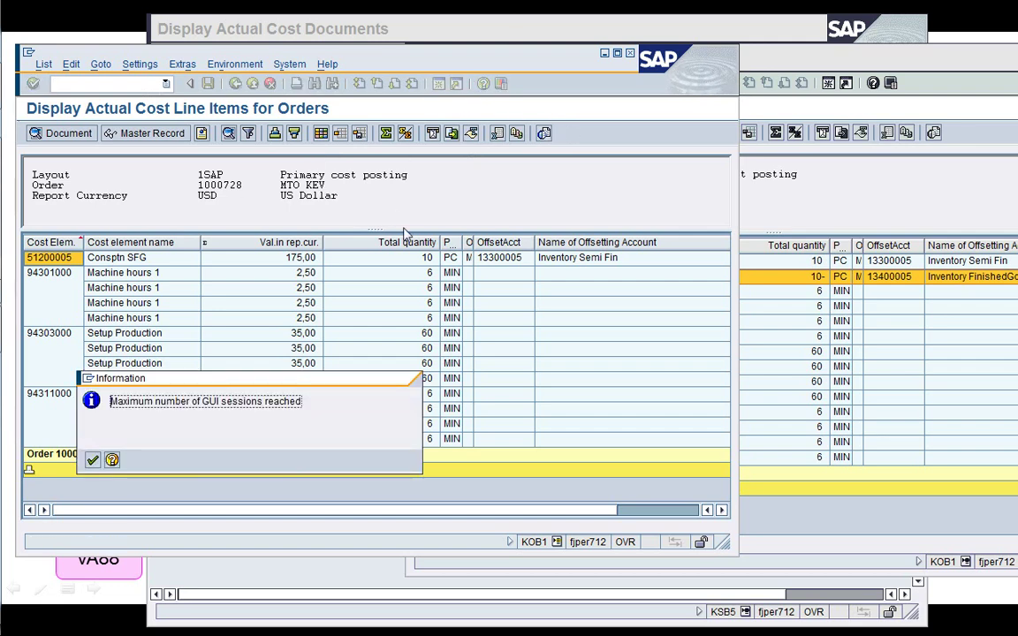
{"action": "key", "text": "Return"}
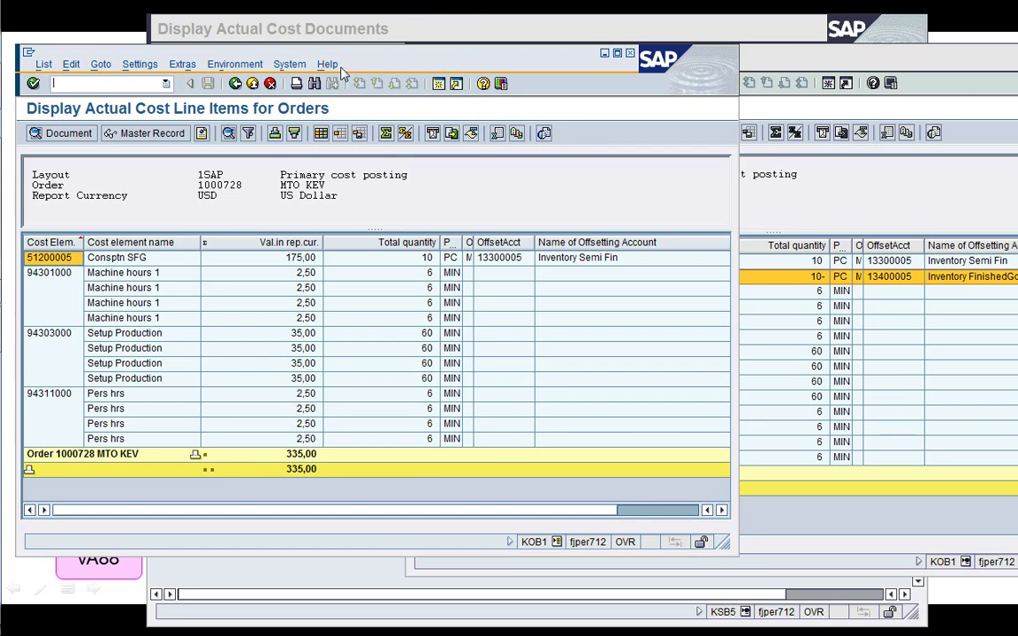
{"action": "left_click", "coordinate": [236, 85]}
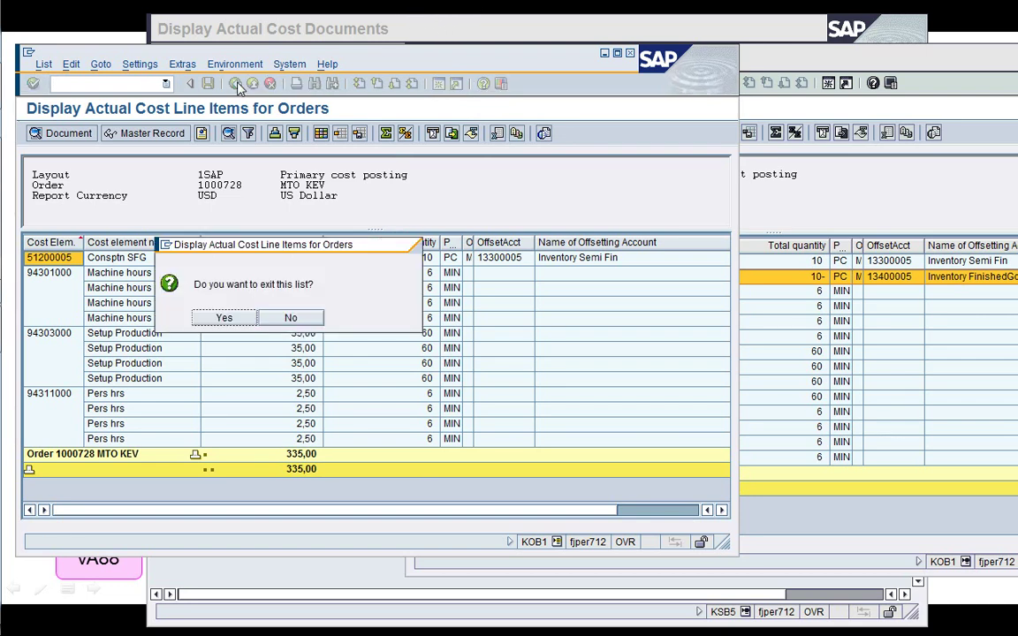
{"action": "left_click", "coordinate": [225, 320]}
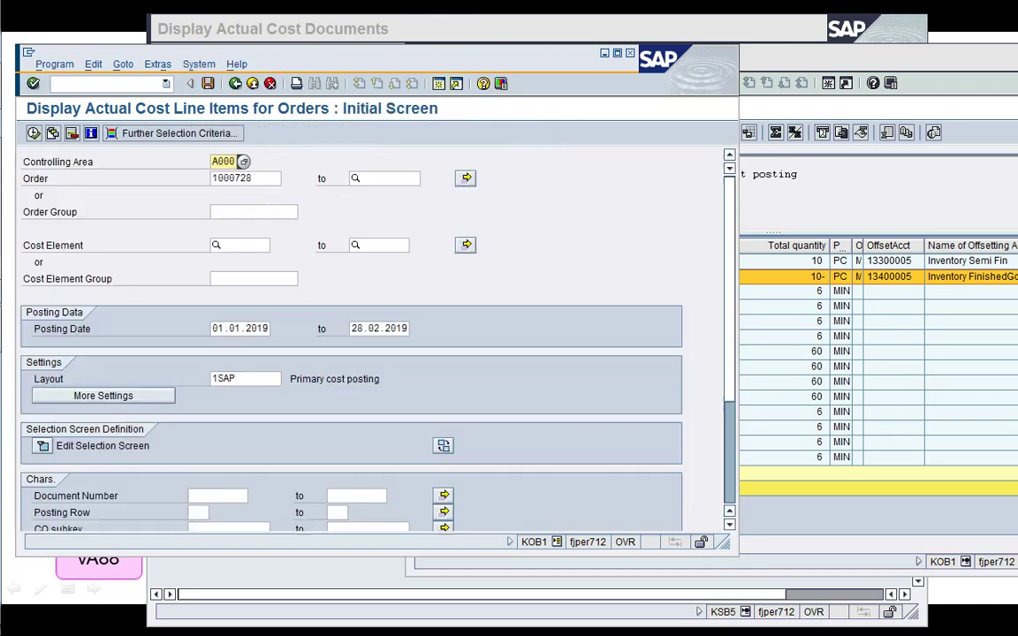
{"action": "left_click", "coordinate": [252, 178]}
{"action": "key", "text": "BackSpace"}
{"action": "type", "text": "7"}
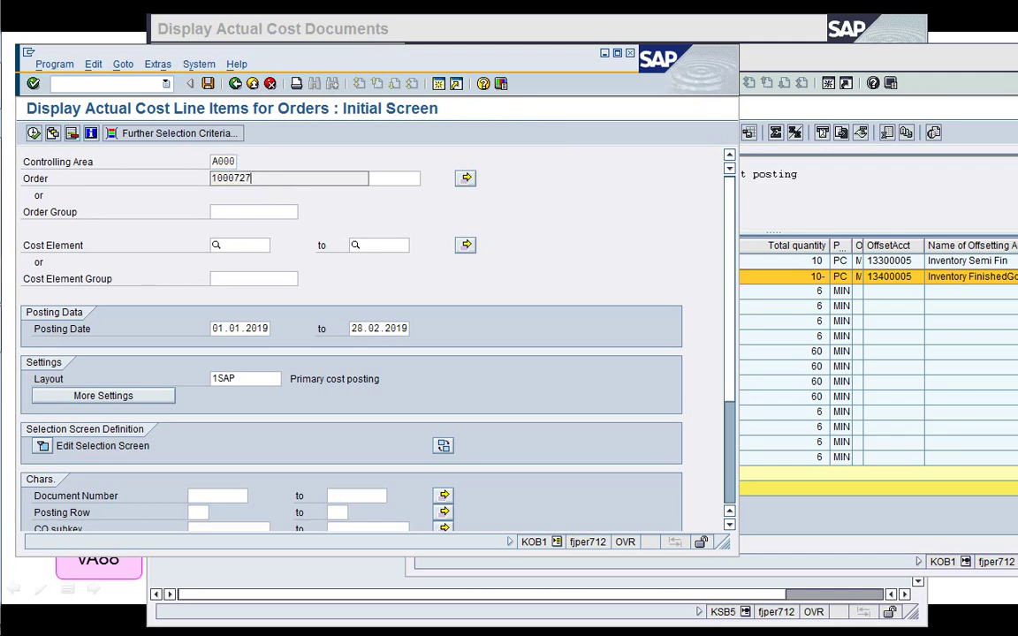
{"action": "key", "text": "Return"}
{"action": "left_click", "coordinate": [33, 132]}
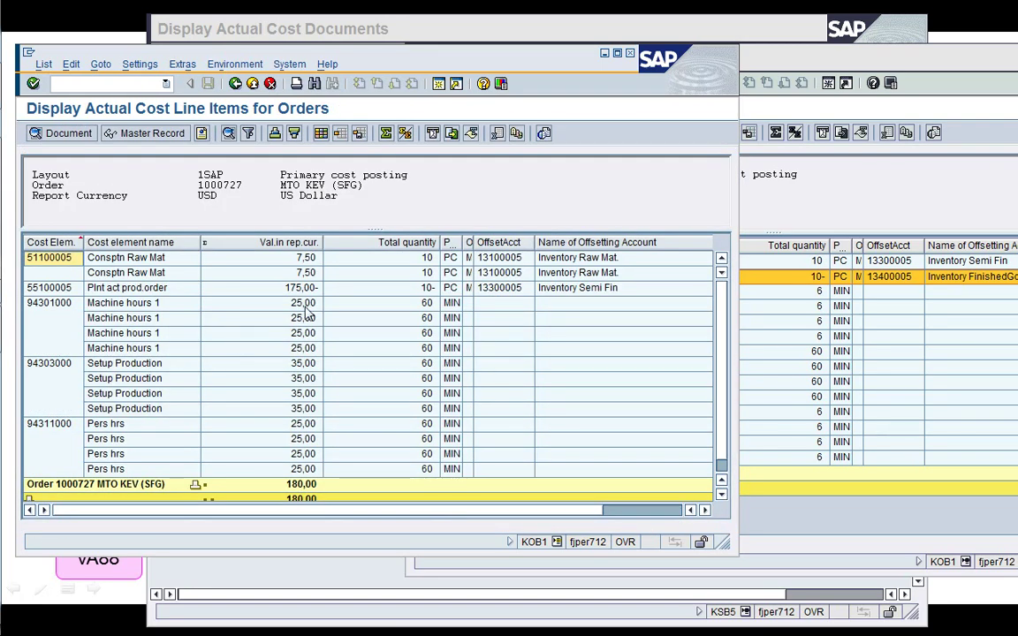
{"action": "left_click", "coordinate": [285, 291]}
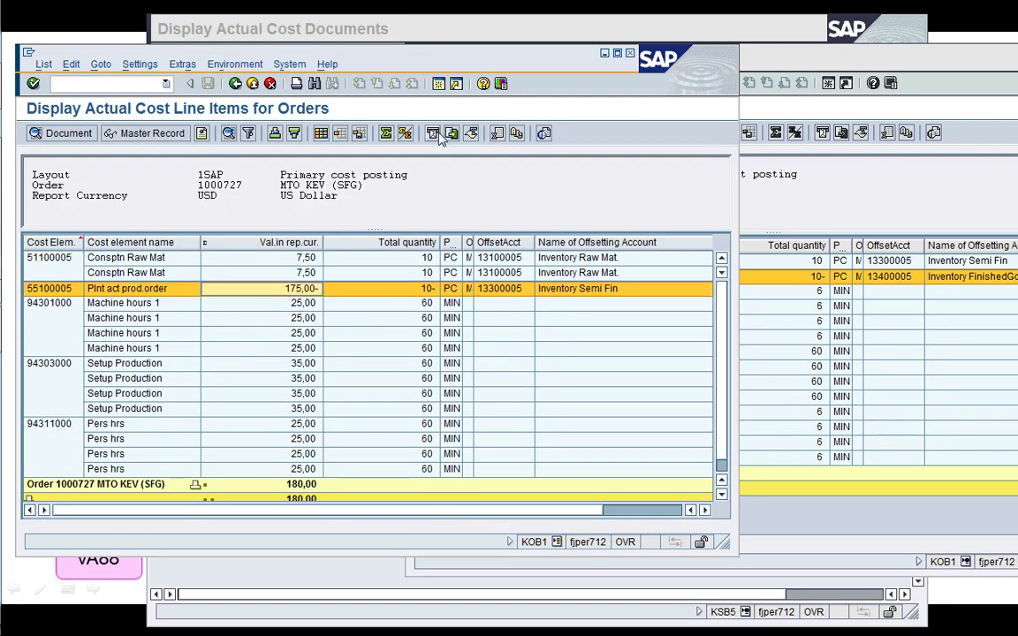
- Enter transaction /nMM03 in the session showing the finished product's MTO KEV cost list
{"action": "left_click", "coordinate": [440, 84]}
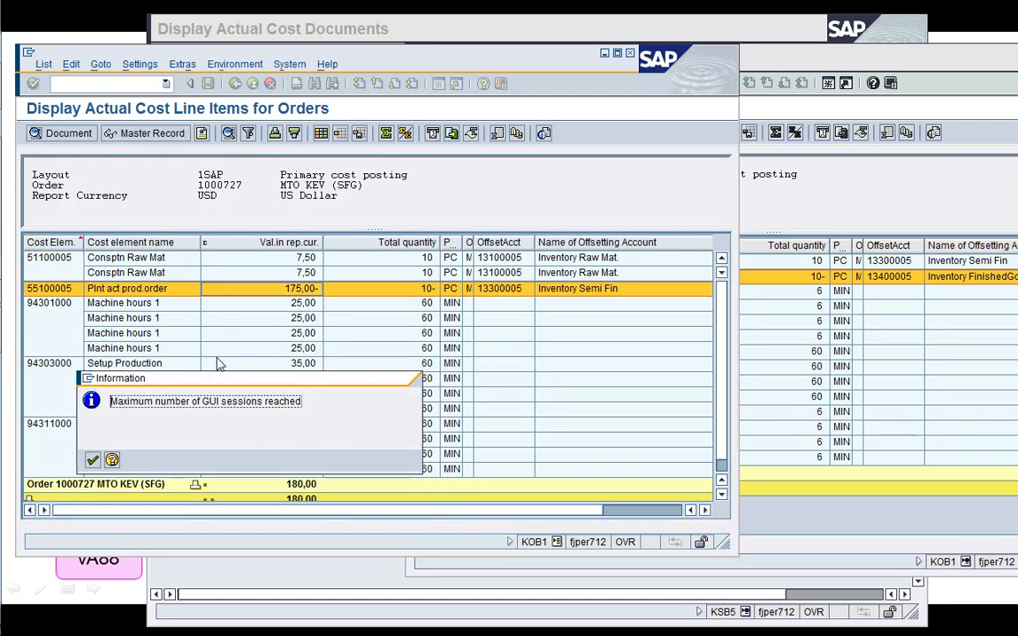
{"action": "key", "text": "Return"}
{"action": "left_click", "coordinate": [782, 216]}
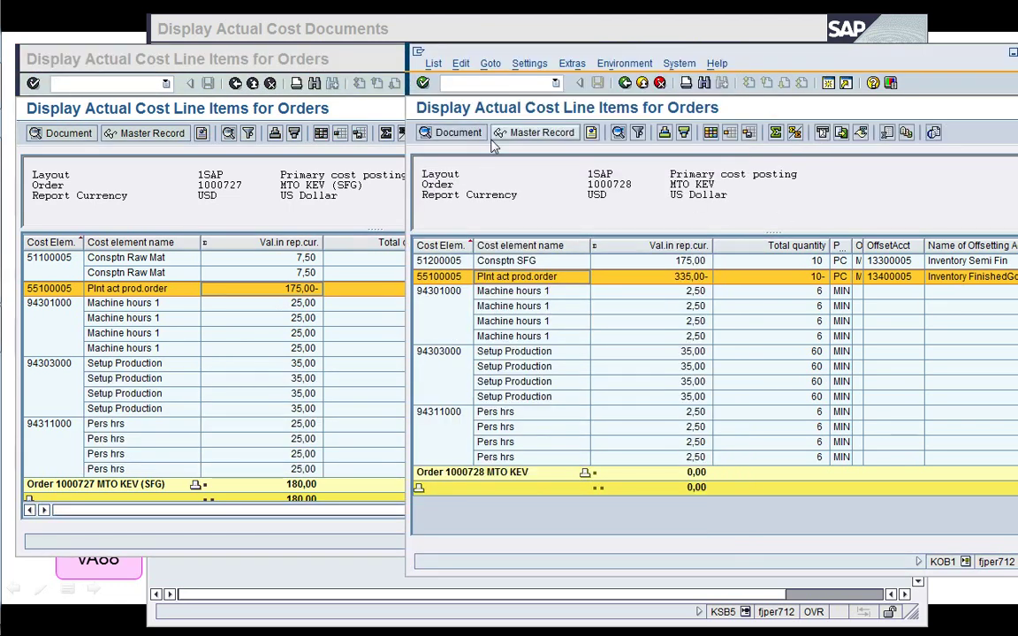
{"action": "type", "text": "/nmm03"}
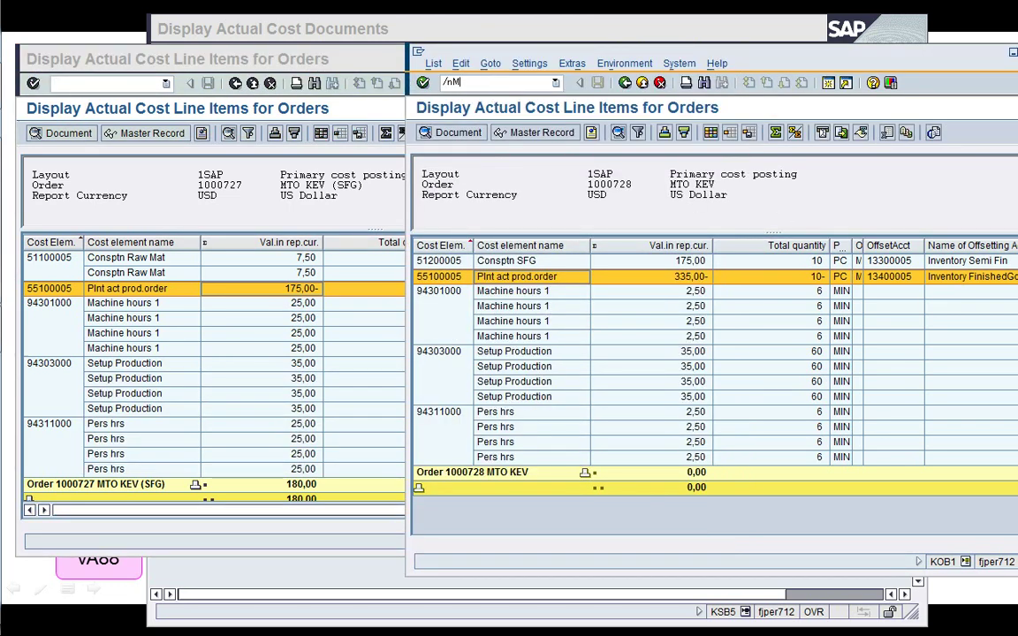
- Start the material master display and open the view selection for material M100531071-B01
{"action": "key", "text": "Return"}
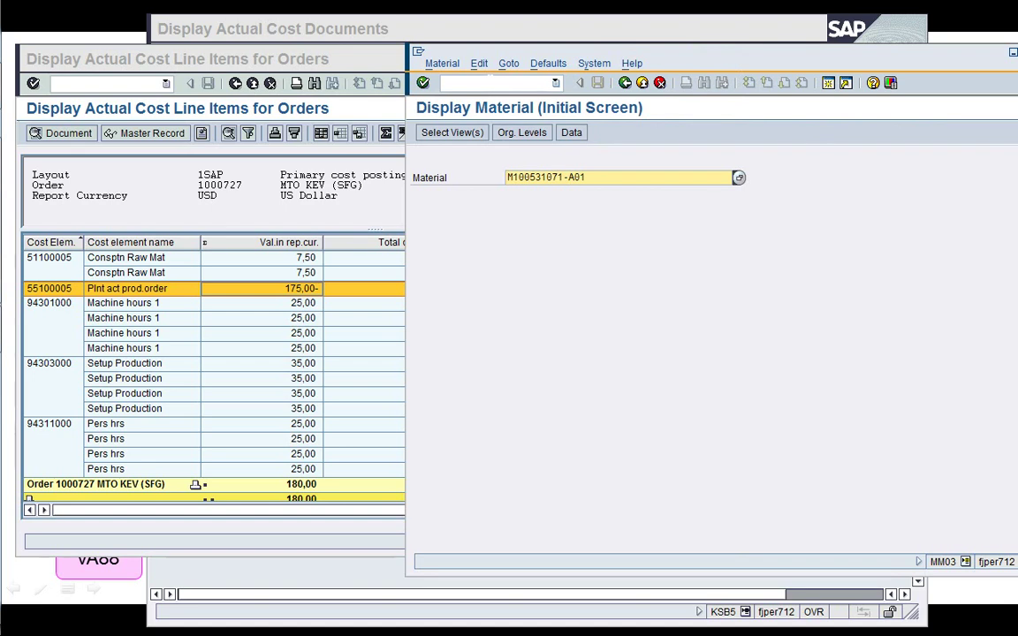
{"action": "key", "text": "BackSpace"}
{"action": "key", "text": "BackSpace"}
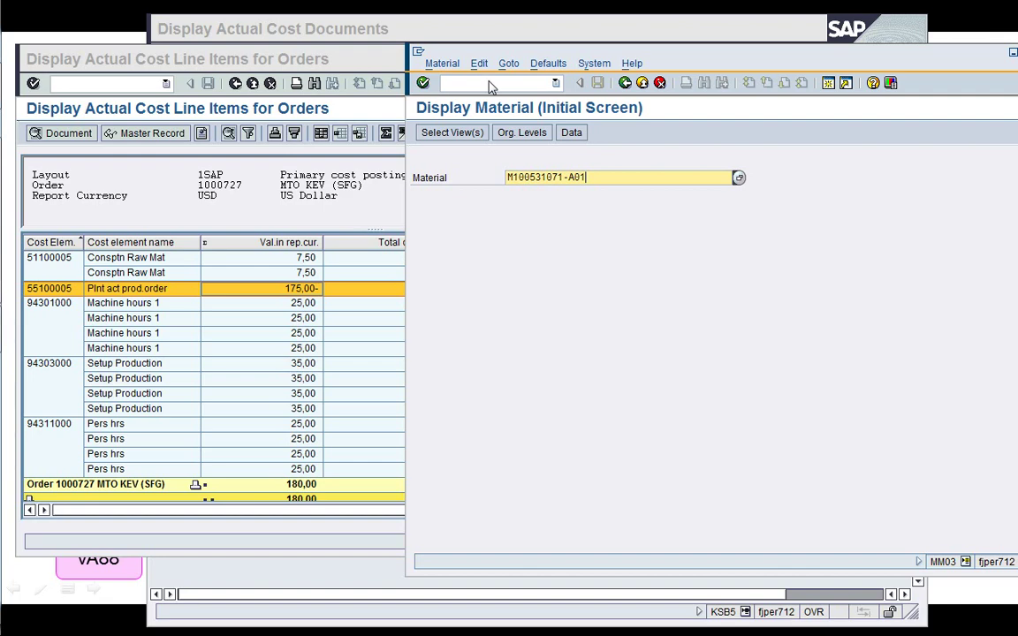
{"action": "key", "text": "BackSpace"}
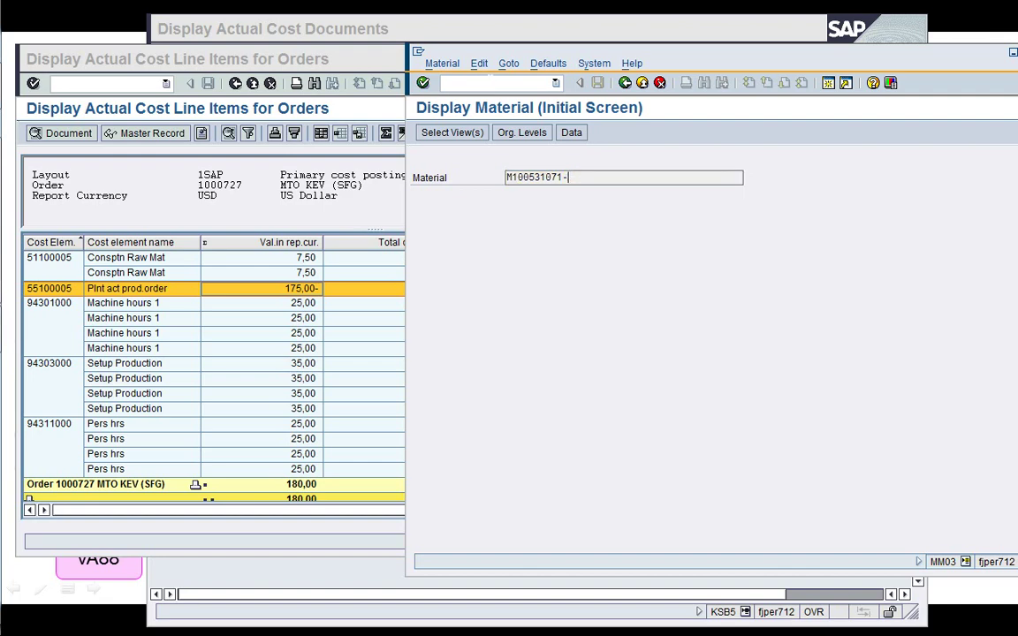
{"action": "type", "text": "B01"}
{"action": "key", "text": "Return"}
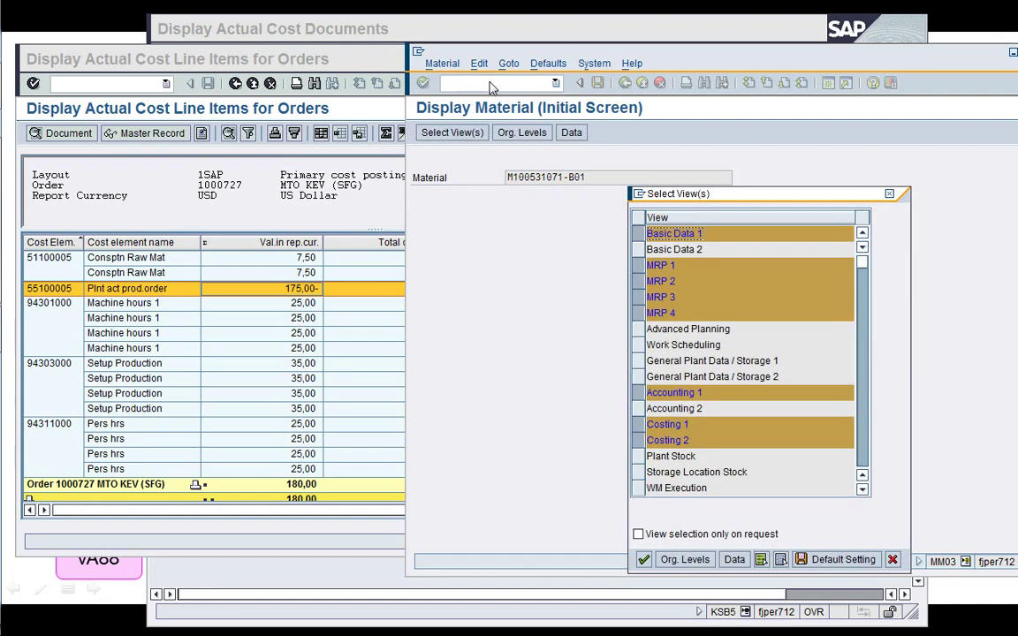
- Deselect the Basic Data 1 and MRP 1 through MRP 4 views and open the material's Accounting 1 view
{"action": "left_click", "coordinate": [637, 233]}
{"action": "left_click", "coordinate": [639, 266]}
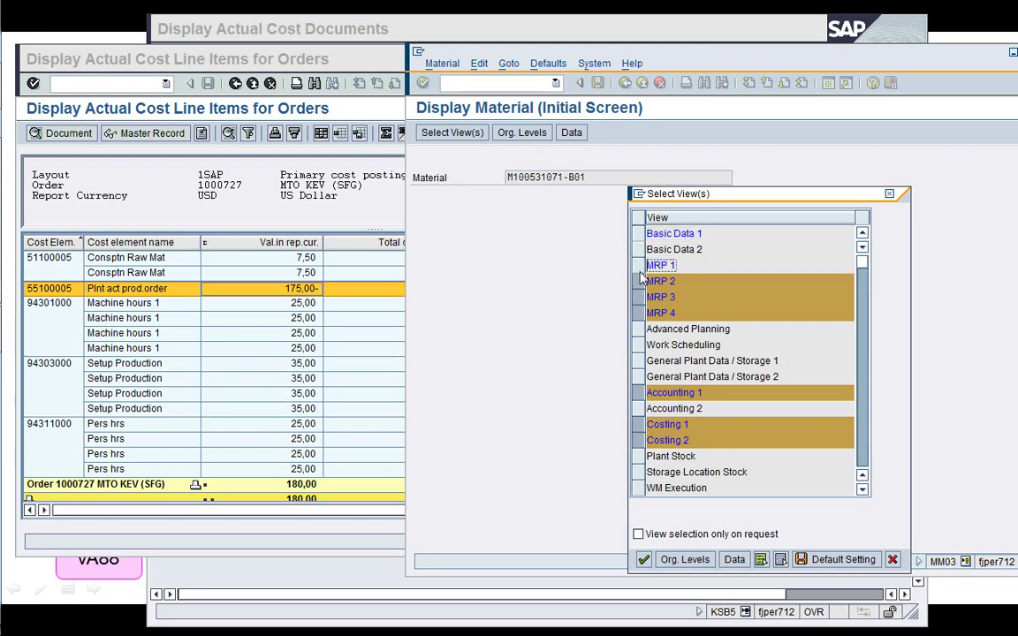
{"action": "left_click", "coordinate": [638, 281]}
{"action": "left_click", "coordinate": [638, 297]}
{"action": "left_click", "coordinate": [637, 313]}
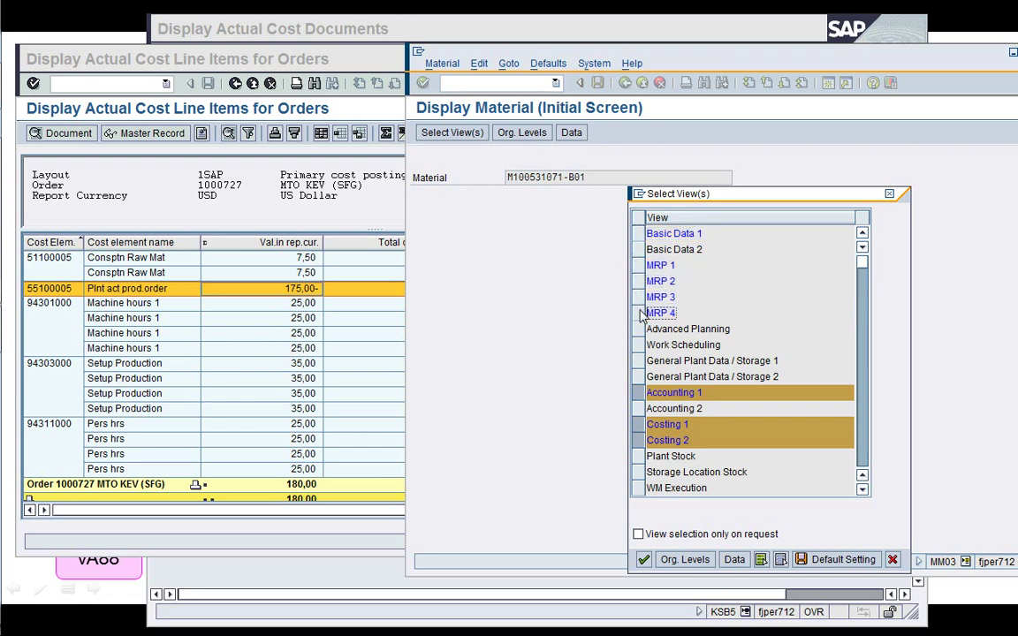
{"action": "key", "text": "Return"}
{"action": "key", "text": "Return"}
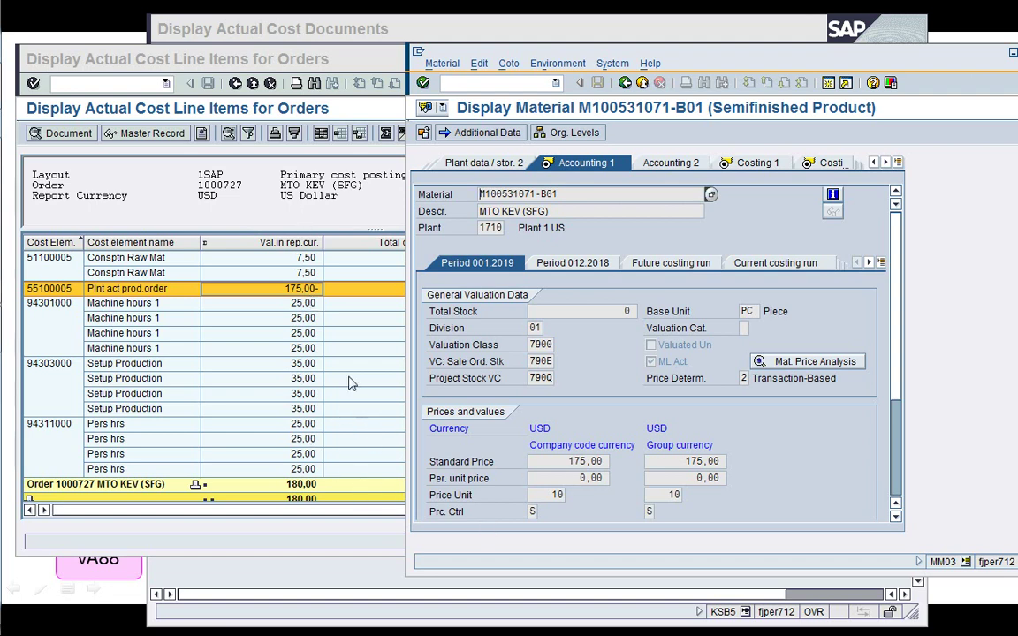
- Compare the MTO KEV (SFG) order's cost line items with the material's standard price, enlarging and repositioning the material window
{"action": "left_click", "coordinate": [330, 190]}
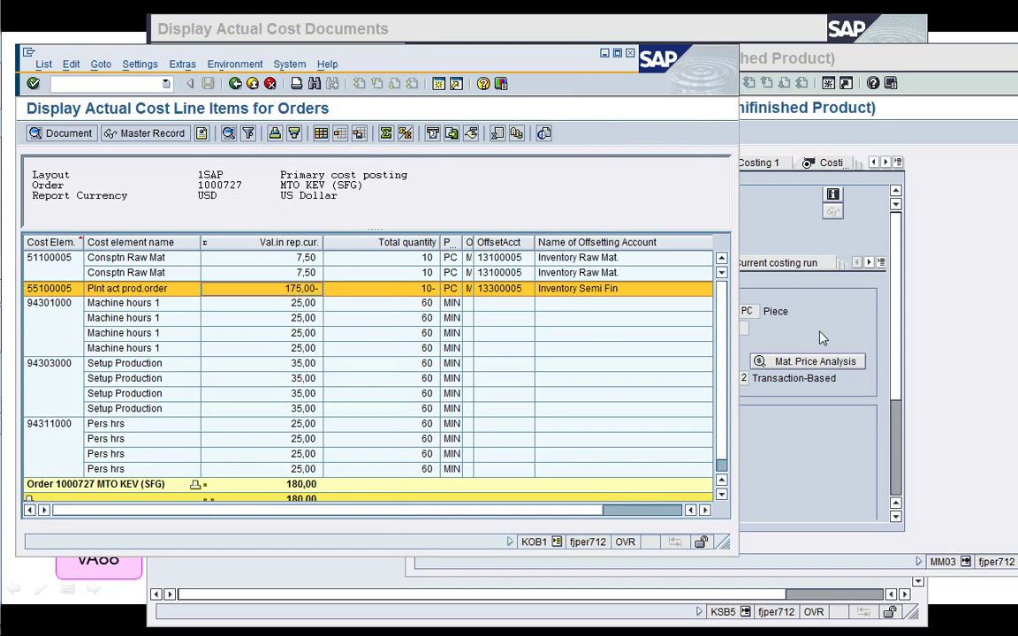
{"action": "left_click", "coordinate": [831, 310]}
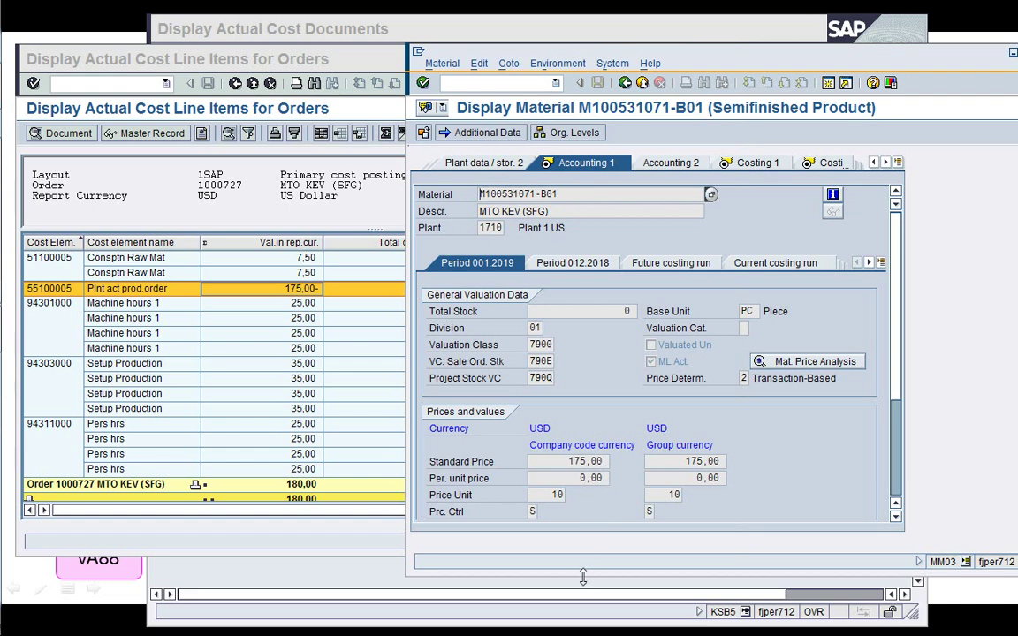
{"action": "left_click_drag", "start_coordinate": [583, 576], "coordinate": [576, 601]}
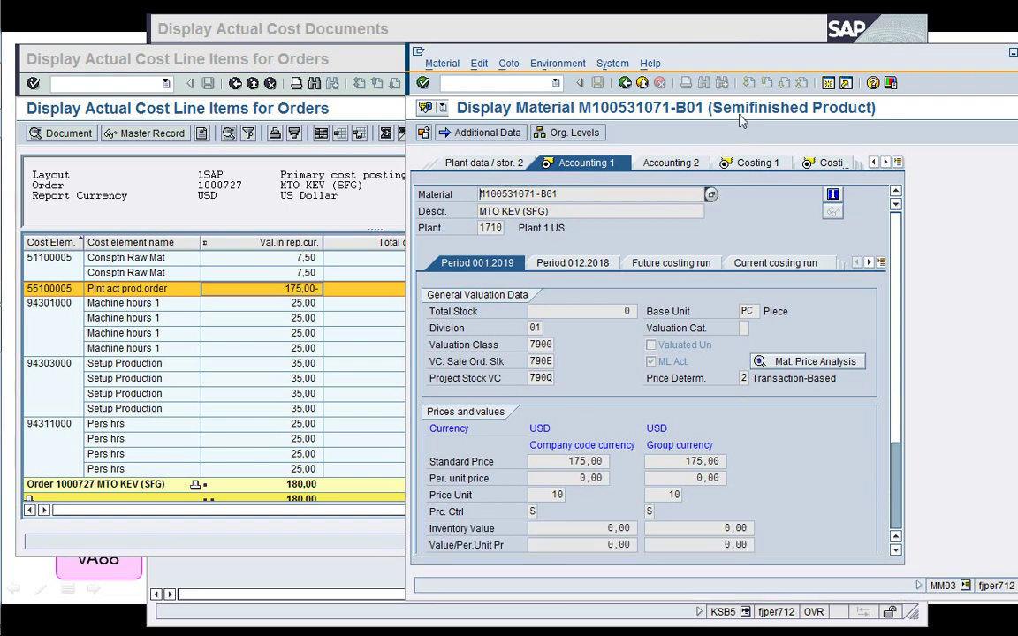
{"action": "left_click_drag", "start_coordinate": [749, 60], "coordinate": [615, 39]}
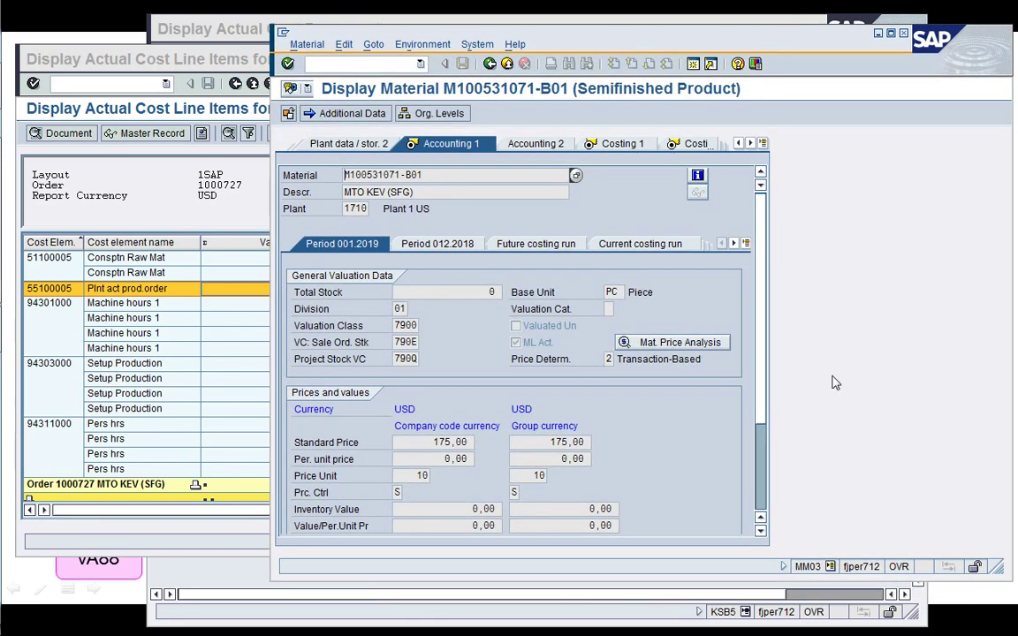
{"action": "left_click_drag", "start_coordinate": [1007, 574], "coordinate": [953, 605]}
- Leave the actual cost document and its accounting documents list, and open the SAP Reference IMG through transaction SPRO
{"action": "left_click", "coordinate": [254, 25]}
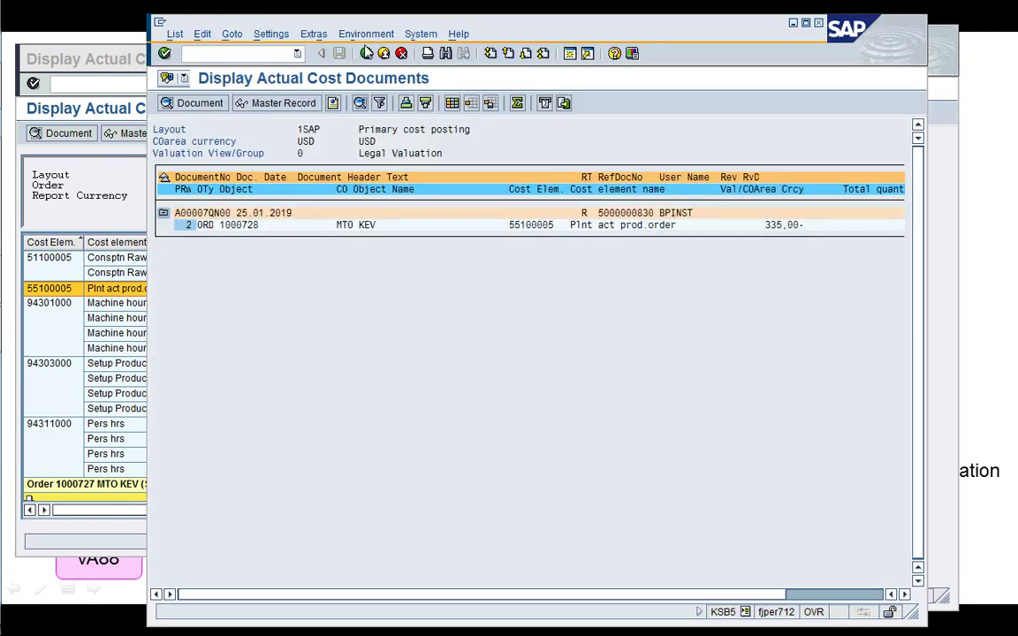
{"action": "left_click", "coordinate": [366, 53]}
{"action": "left_click", "coordinate": [355, 263]}
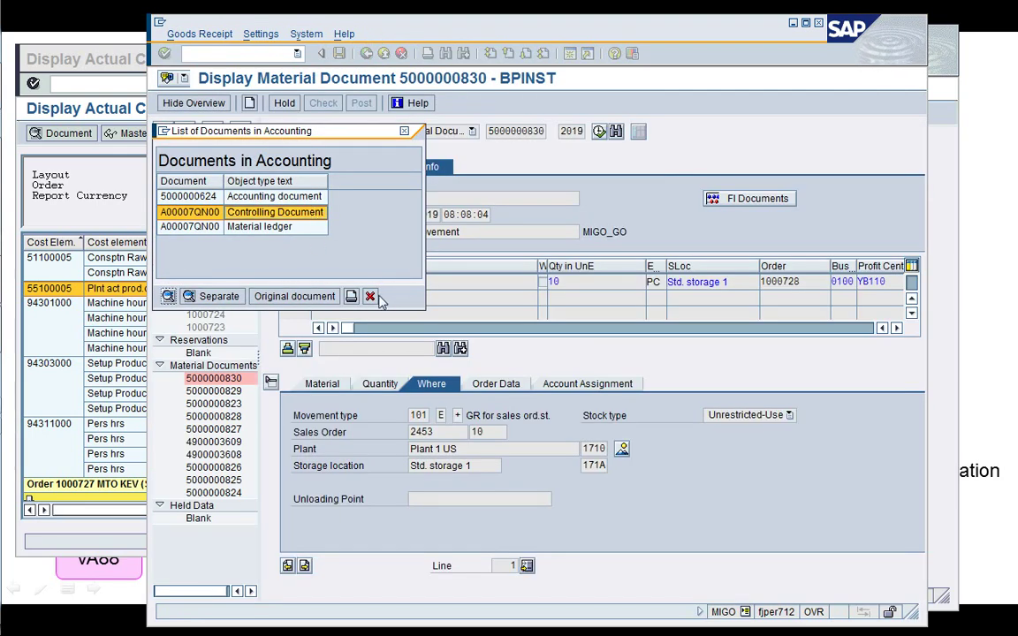
{"action": "left_click", "coordinate": [370, 297]}
{"action": "type", "text": "/nSPRO"}
{"action": "key", "text": "Return"}
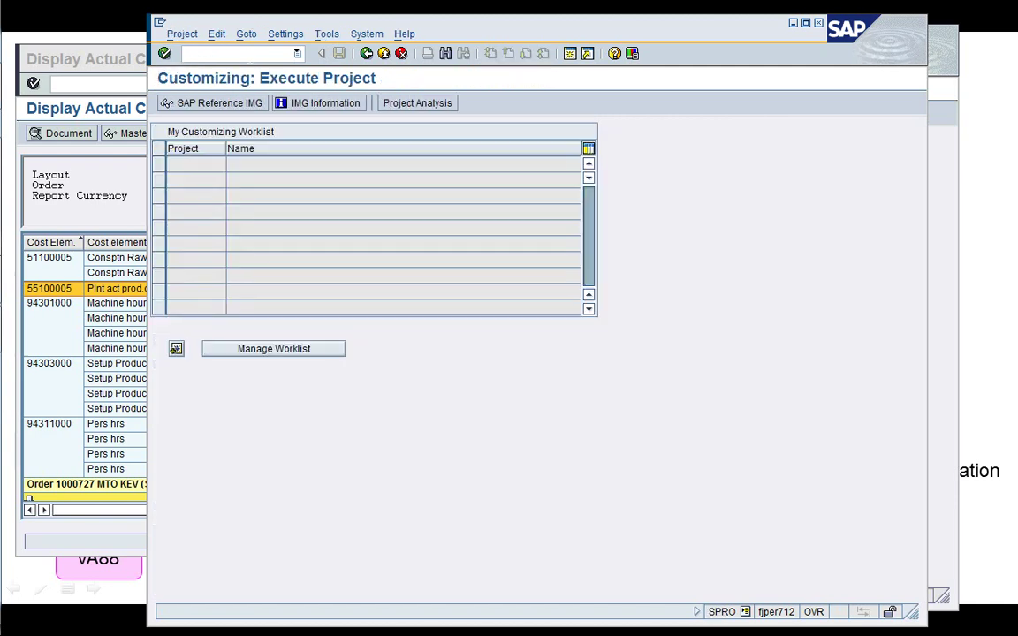
{"action": "key", "text": "F5"}
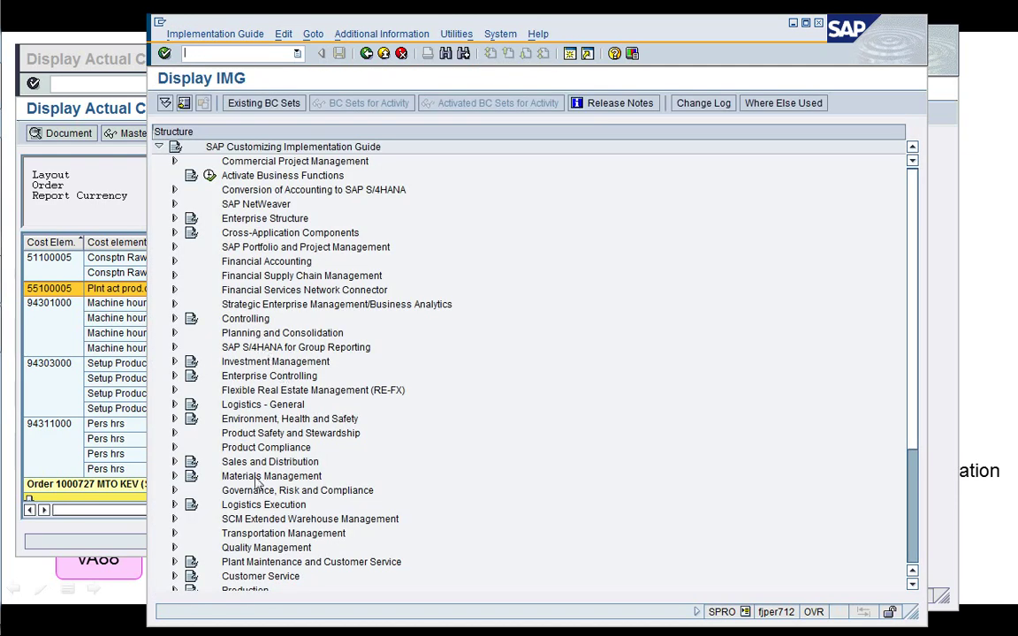
- Expand the Production node and its Shop Floor Control subnode in the implementation guide
{"action": "left_click", "coordinate": [253, 564]}
{"action": "scroll", "coordinate": [252, 566], "scroll_direction": "down", "scroll_amount": 2}
{"action": "double_click", "coordinate": [253, 564]}
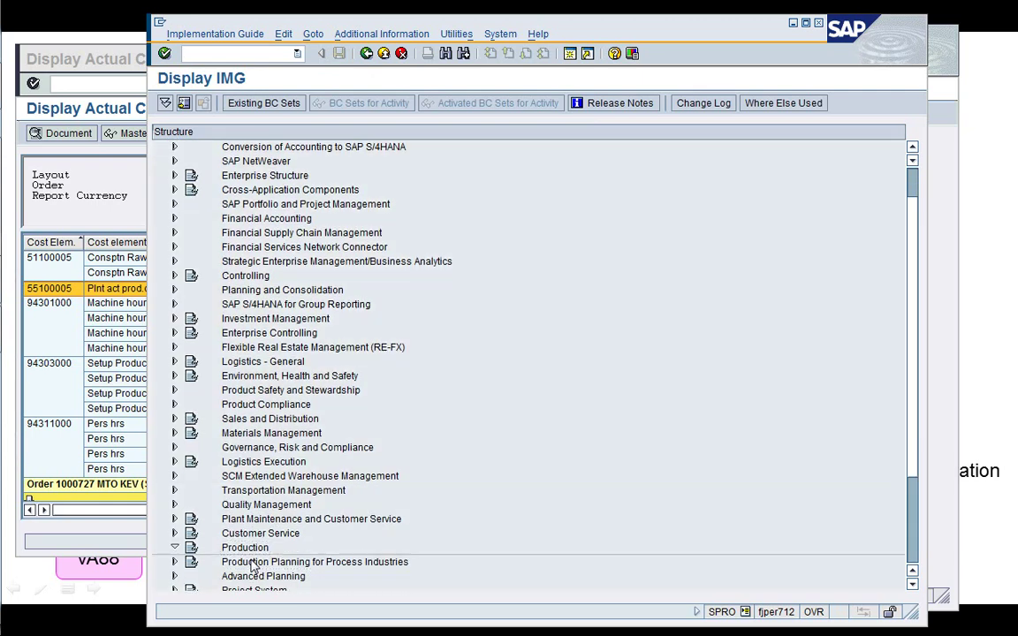
{"action": "key", "text": "Down"}
{"action": "key", "text": "Down"}
{"action": "key", "text": "Down"}
{"action": "key", "text": "Down"}
{"action": "key", "text": "Down"}
{"action": "key", "text": "Down"}
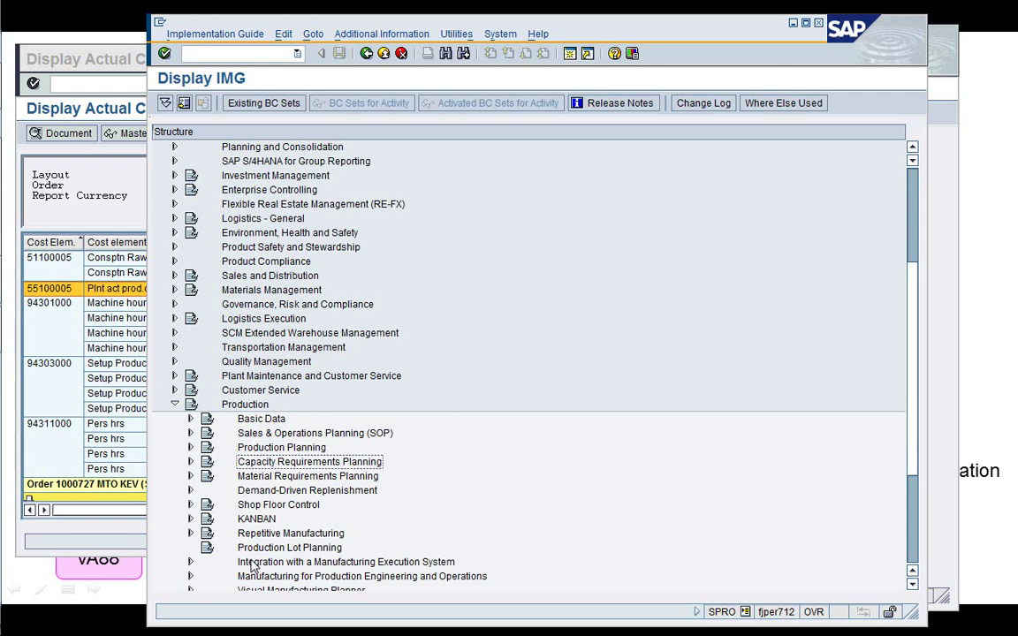
{"action": "key", "text": "Down"}
{"action": "key", "text": "Down"}
{"action": "key", "text": "Up"}
{"action": "key", "text": "Right"}
- Look through the entries under Shop Floor Control and collapse that node
{"action": "key", "text": "Down"}
{"action": "key", "text": "Down"}
{"action": "key", "text": "Down"}
{"action": "key", "text": "Down"}
{"action": "key", "text": "Down"}
{"action": "key", "text": "Down"}
{"action": "key", "text": "Down"}
{"action": "key", "text": "Down"}
{"action": "key", "text": "Down"}
{"action": "key", "text": "Down"}
{"action": "key", "text": "Down"}
{"action": "key", "text": "Down"}
{"action": "key", "text": "Down"}
{"action": "key", "text": "Down"}
{"action": "key", "text": "Down"}
{"action": "key", "text": "Down"}
{"action": "key", "text": "Down"}
{"action": "key", "text": "Down"}
{"action": "key", "text": "Down"}
{"action": "key", "text": "Down"}
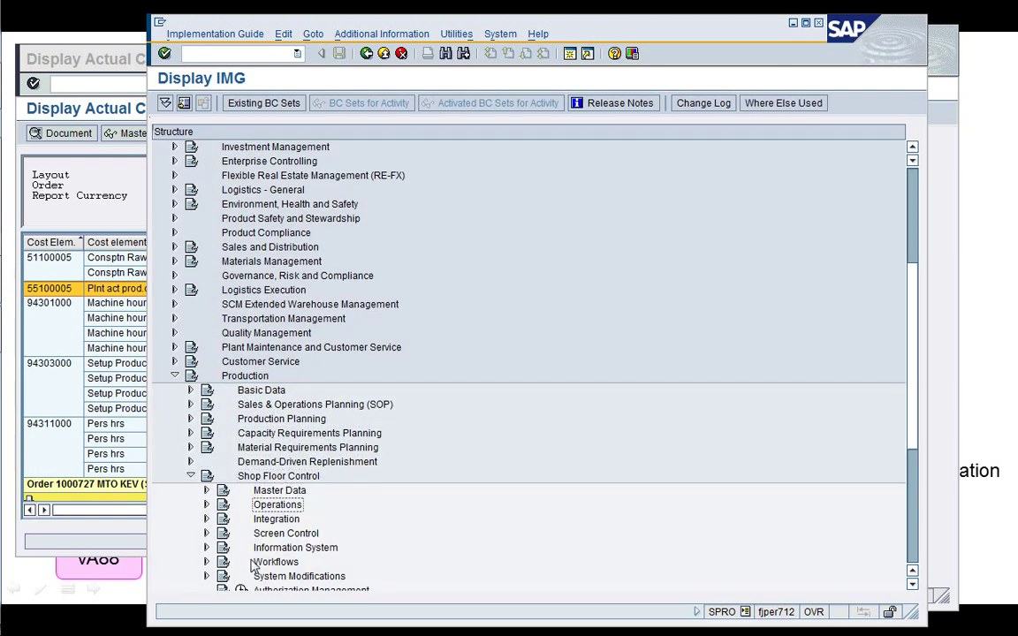
{"action": "key", "text": "Up"}
{"action": "key", "text": "Up"}
{"action": "key", "text": "Up"}
{"action": "key", "text": "Up"}
{"action": "key", "text": "Up"}
{"action": "key", "text": "Up"}
{"action": "key", "text": "Up"}
{"action": "key", "text": "Up"}
{"action": "key", "text": "Up"}
{"action": "key", "text": "Up"}
{"action": "key", "text": "Up"}
{"action": "key", "text": "Up"}
{"action": "key", "text": "Up"}
{"action": "key", "text": "Up"}
{"action": "key", "text": "Up"}
{"action": "key", "text": "Up"}
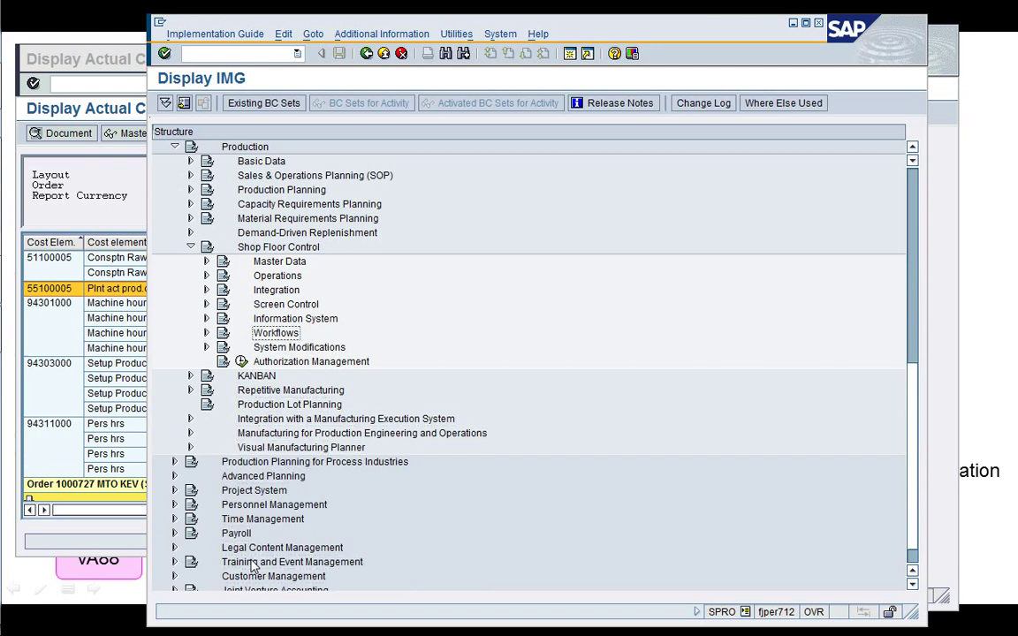
{"action": "key", "text": "Up"}
{"action": "key", "text": "Up"}
{"action": "key", "text": "Up"}
{"action": "key", "text": "Up"}
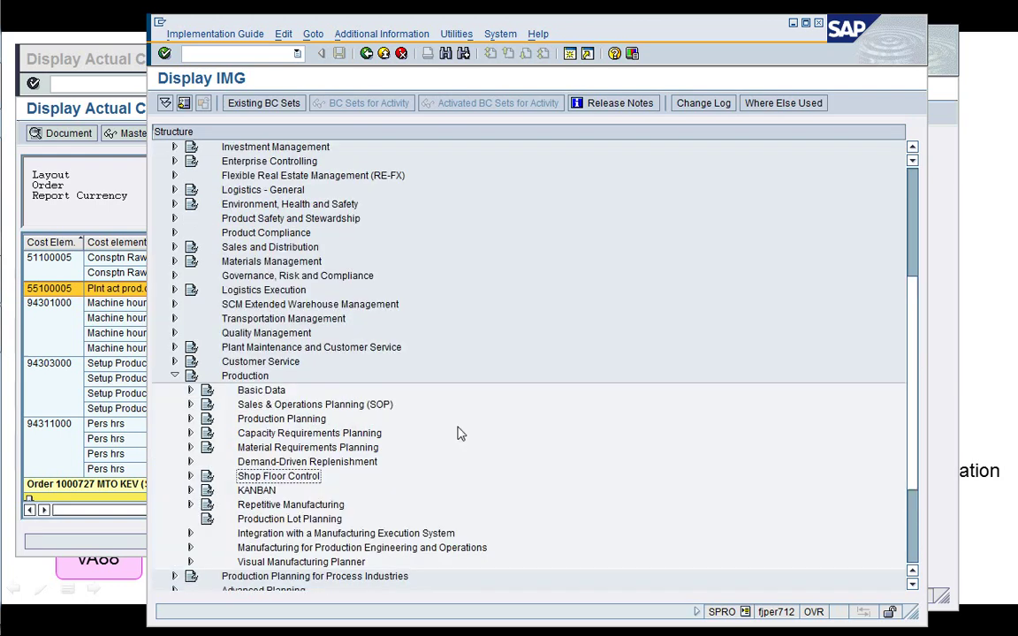
- Expand Shop Floor Control and its Integration node, and open the Define Valuation of Goods Received activity
{"action": "key", "text": "Right"}
{"action": "key", "text": "Down"}
{"action": "key", "text": "Down"}
{"action": "key", "text": "Down"}
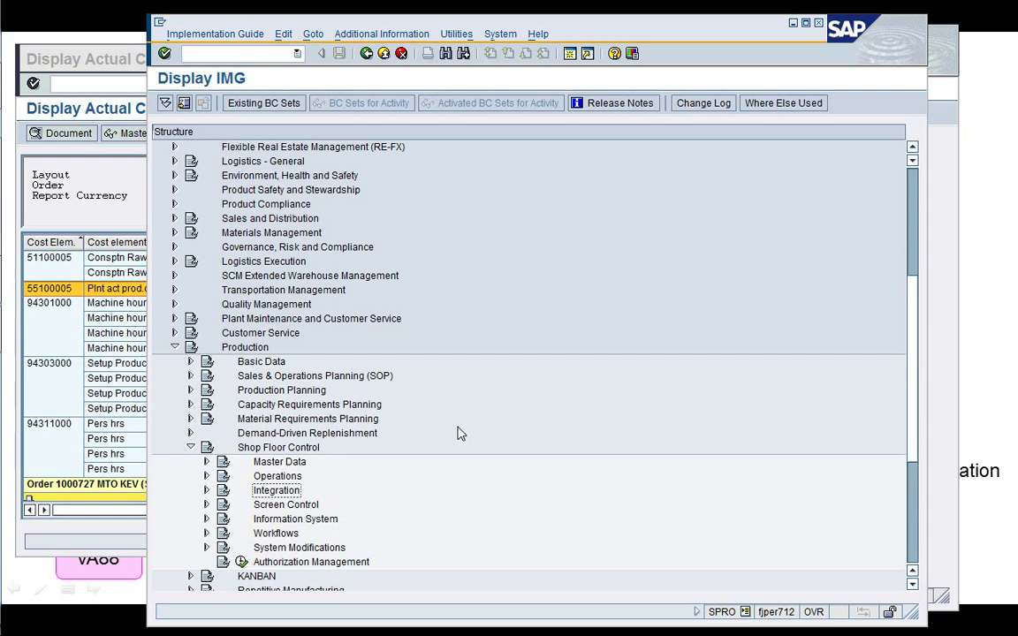
{"action": "key", "text": "Right"}
{"action": "key", "text": "Down"}
{"action": "key", "text": "Down"}
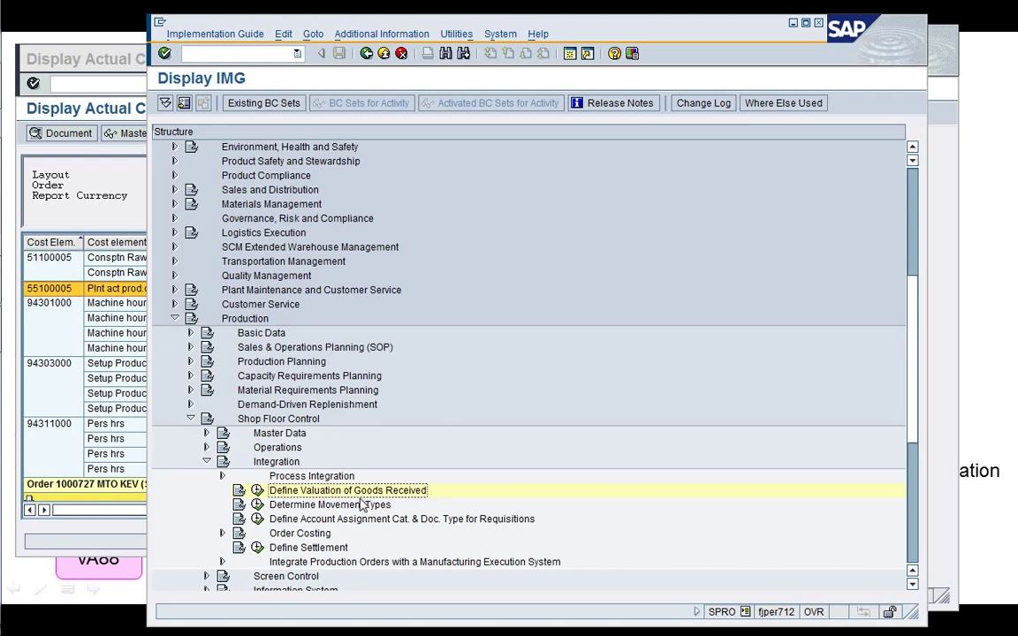
{"action": "left_click", "coordinate": [256, 491]}
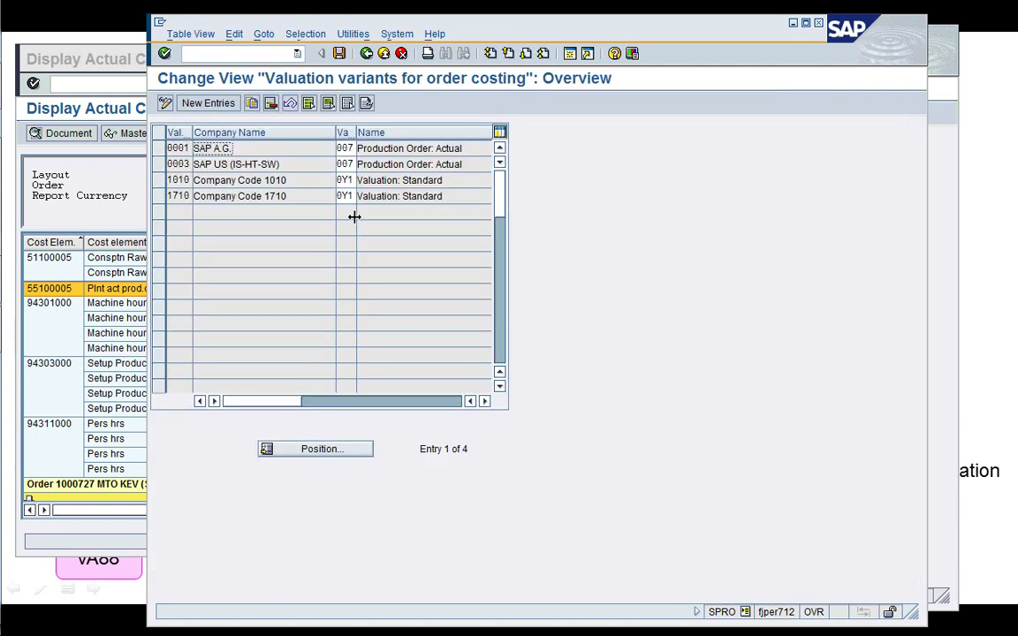
- Check the valuation variant assigned to company code 1710 and return to the implementation guide
{"action": "left_click", "coordinate": [276, 196]}
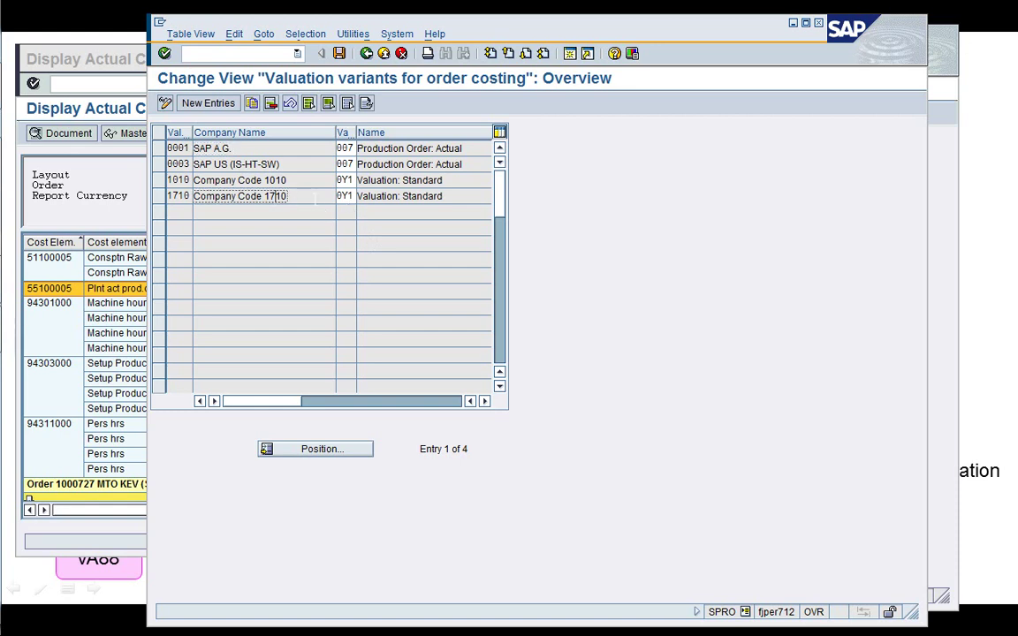
{"action": "left_click", "coordinate": [383, 196]}
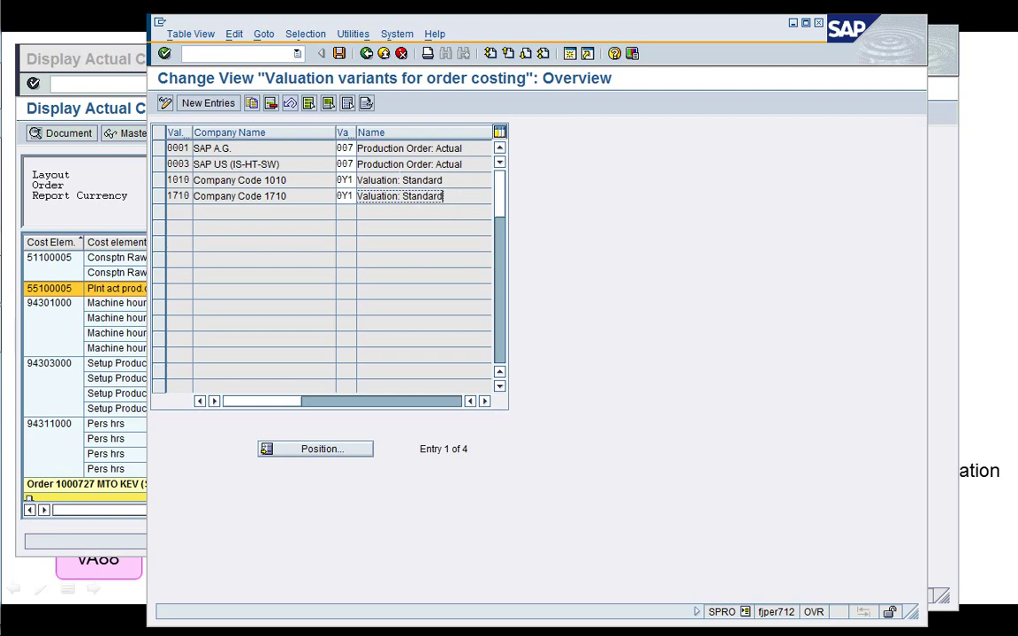
{"action": "left_click", "coordinate": [366, 53]}
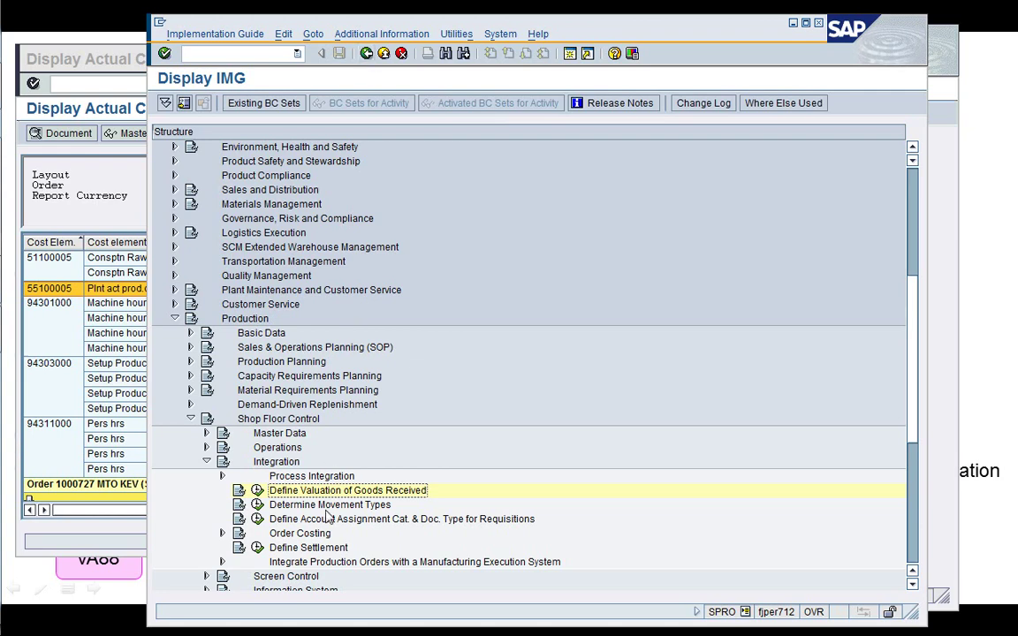
- Collapse the Integration, Shop Floor Control and Production nodes in the implementation guide
{"action": "left_click", "coordinate": [207, 462]}
{"action": "left_click", "coordinate": [190, 418]}
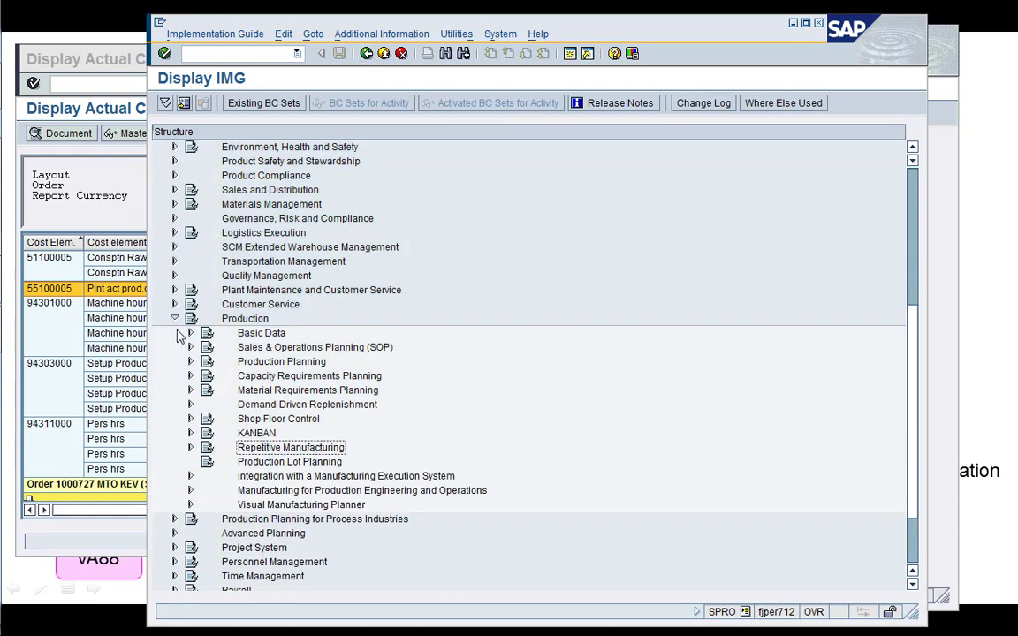
{"action": "left_click", "coordinate": [174, 317]}
- Close the session displaying material M100531071-B01 and the session with the MTO KEV (SFG) order's cost line items
{"action": "left_click", "coordinate": [122, 225]}
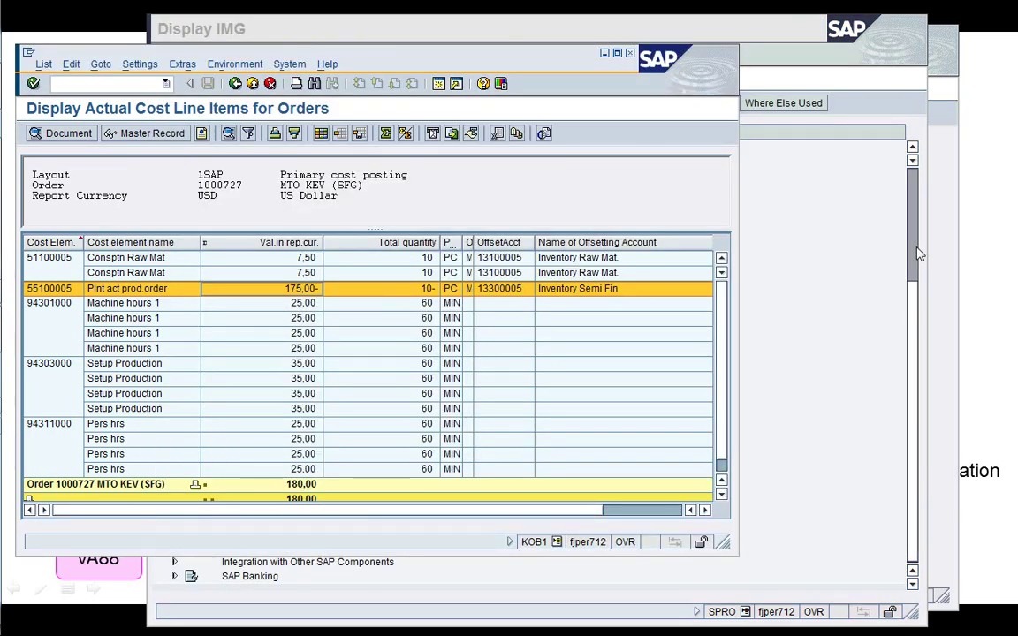
{"action": "left_click", "coordinate": [943, 258]}
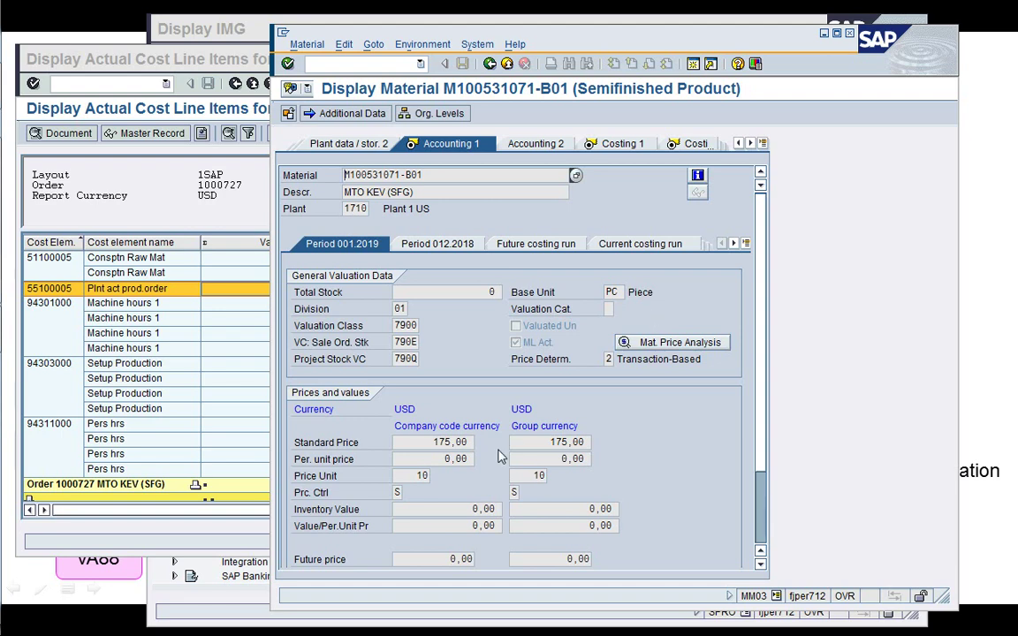
{"action": "left_click", "coordinate": [308, 63]}
{"action": "key", "text": "alt+F4"}
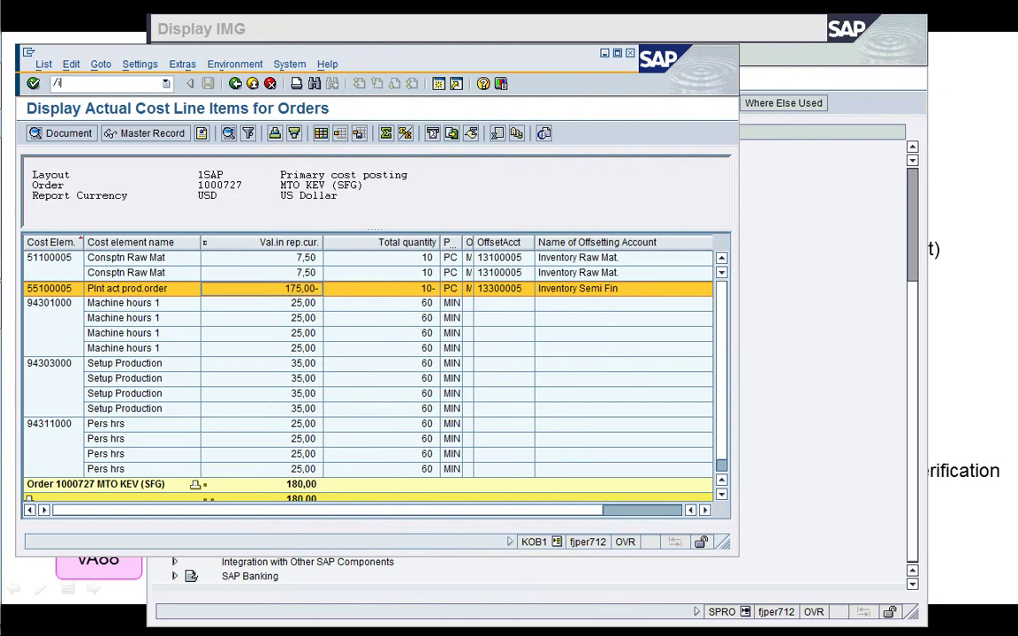
{"action": "type", "text": "/i"}
{"action": "key", "text": "Return"}
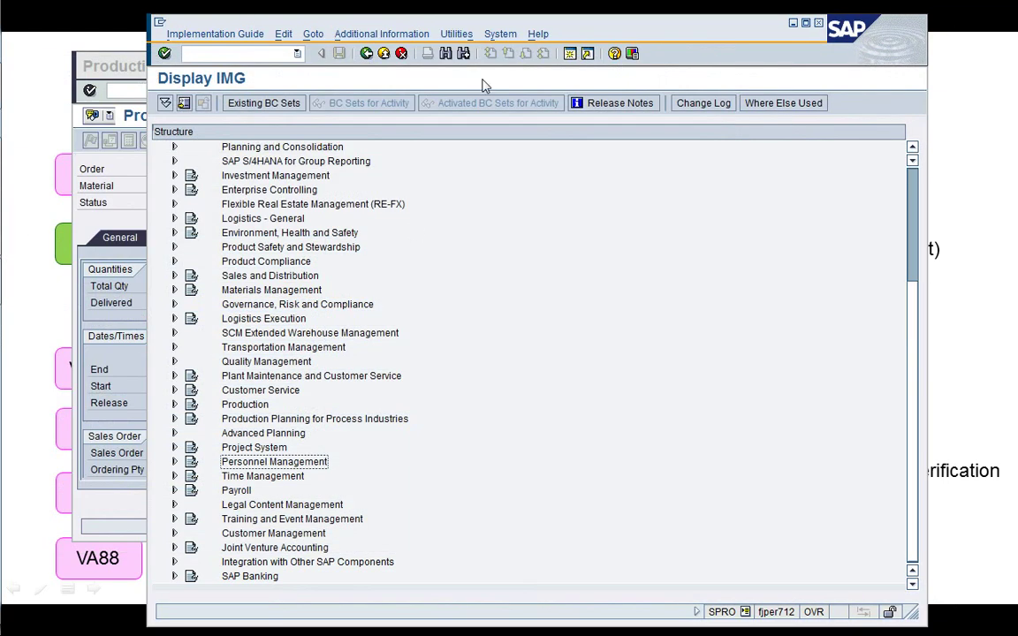
- Reposition the implementation guide window and reopen the Shop Floor Control node under Production
{"action": "left_click_drag", "start_coordinate": [490, 32], "coordinate": [570, 28]}
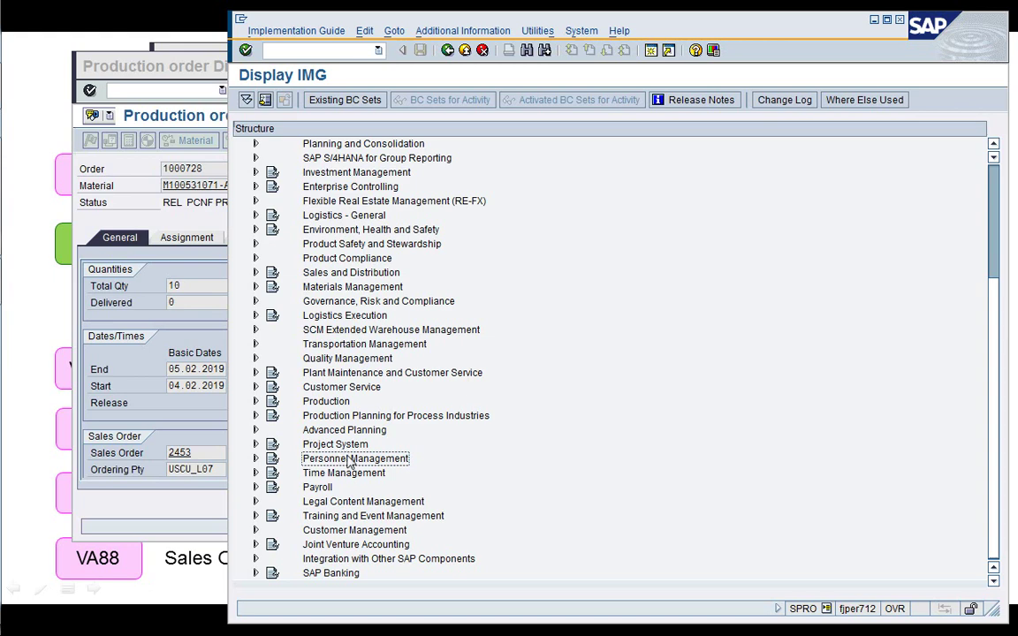
{"action": "double_click", "coordinate": [344, 402]}
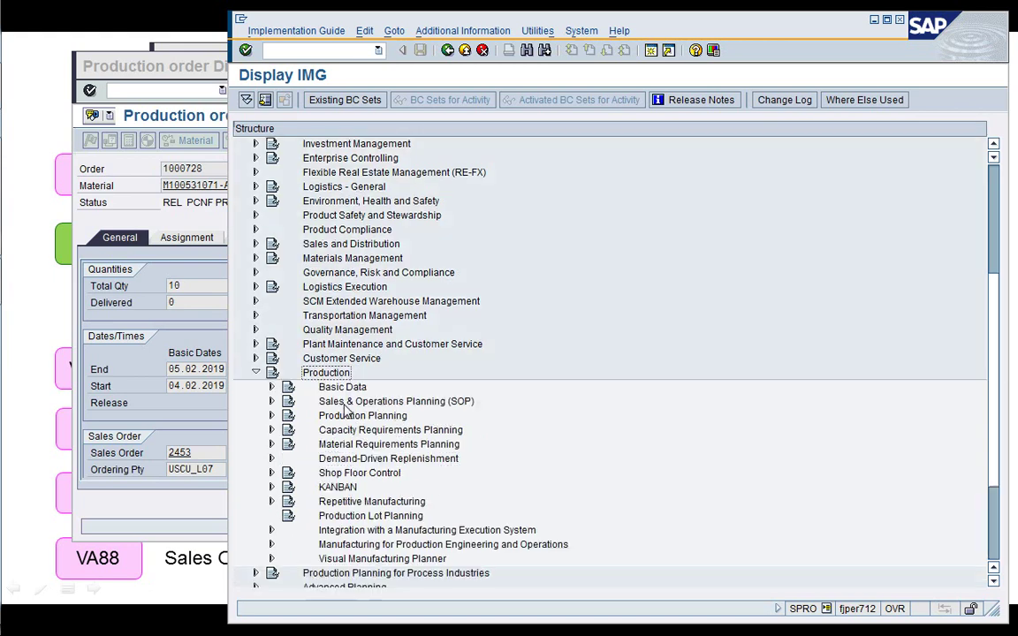
{"action": "key", "text": "Down"}
{"action": "key", "text": "Down"}
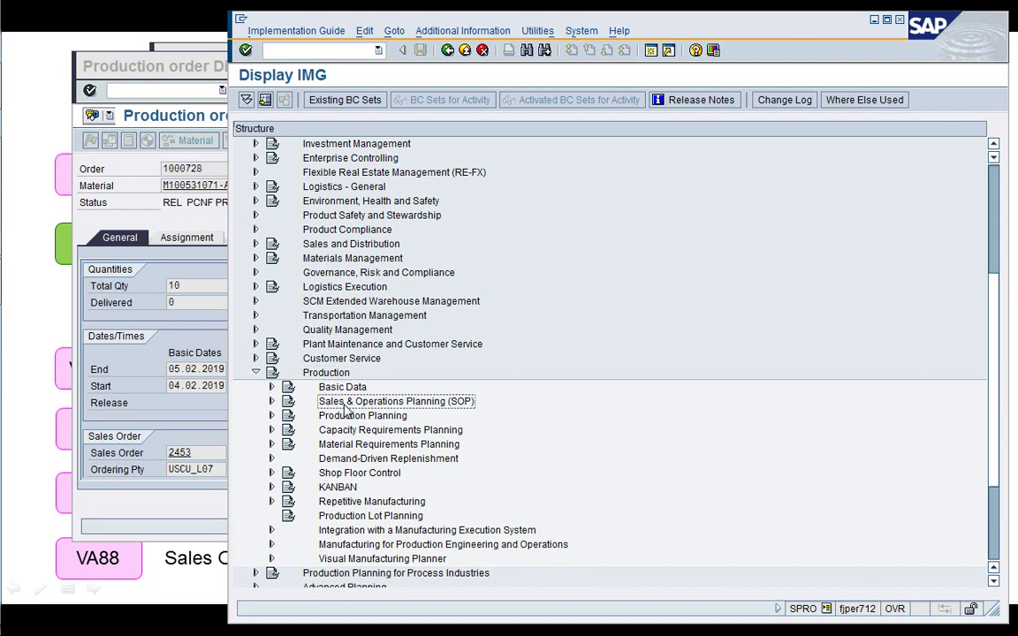
{"action": "key", "text": "Down"}
{"action": "key", "text": "Down"}
{"action": "key", "text": "Down"}
{"action": "key", "text": "Down"}
{"action": "key", "text": "Down"}
{"action": "key", "text": "Return"}
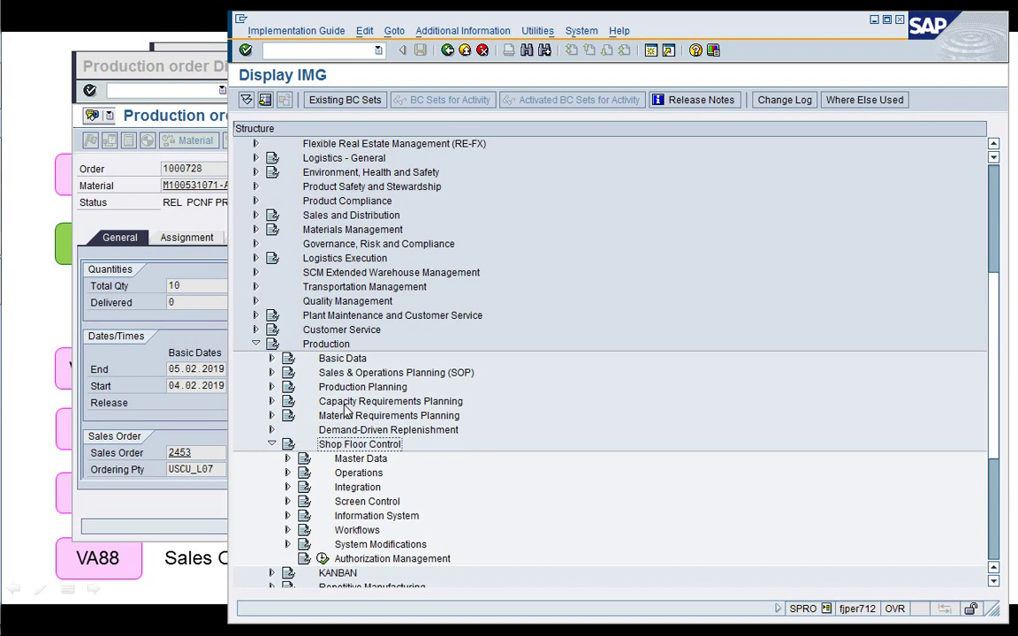
- Expand Master Data and Routing Data under Shop Floor Control and open the Define control key customizing activity
{"action": "key", "text": "Down"}
{"action": "key", "text": "Return"}
{"action": "key", "text": "Down"}
{"action": "key", "text": "Down"}
{"action": "key", "text": "Return"}
{"action": "key", "text": "Down"}
{"action": "key", "text": "Down"}
{"action": "key", "text": "Down"}
{"action": "key", "text": "Down"}
{"action": "key", "text": "Down"}
{"action": "key", "text": "Down"}
{"action": "key", "text": "Down"}
{"action": "key", "text": "Down"}
{"action": "key", "text": "Down"}
{"action": "key", "text": "Down"}
{"action": "key", "text": "Down"}
{"action": "key", "text": "Down"}
{"action": "key", "text": "Down"}
{"action": "key", "text": "Down"}
{"action": "key", "text": "Down"}
{"action": "key", "text": "Down"}
{"action": "key", "text": "Down"}
{"action": "key", "text": "Down"}
{"action": "key", "text": "Down"}
{"action": "key", "text": "Down"}
{"action": "key", "text": "Down"}
{"action": "key", "text": "Down"}
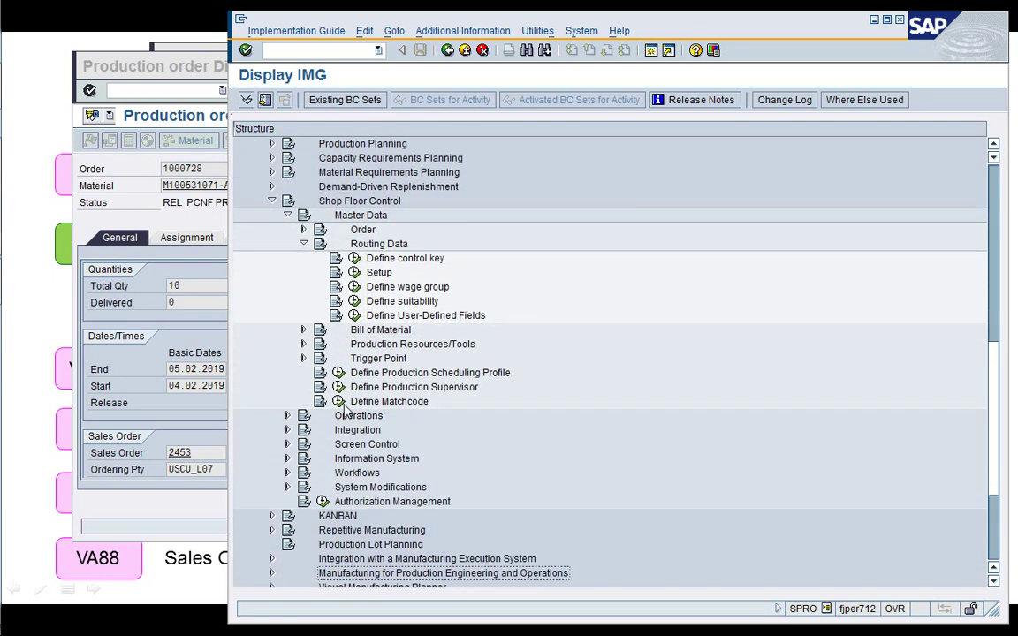
{"action": "left_click", "coordinate": [355, 258]}
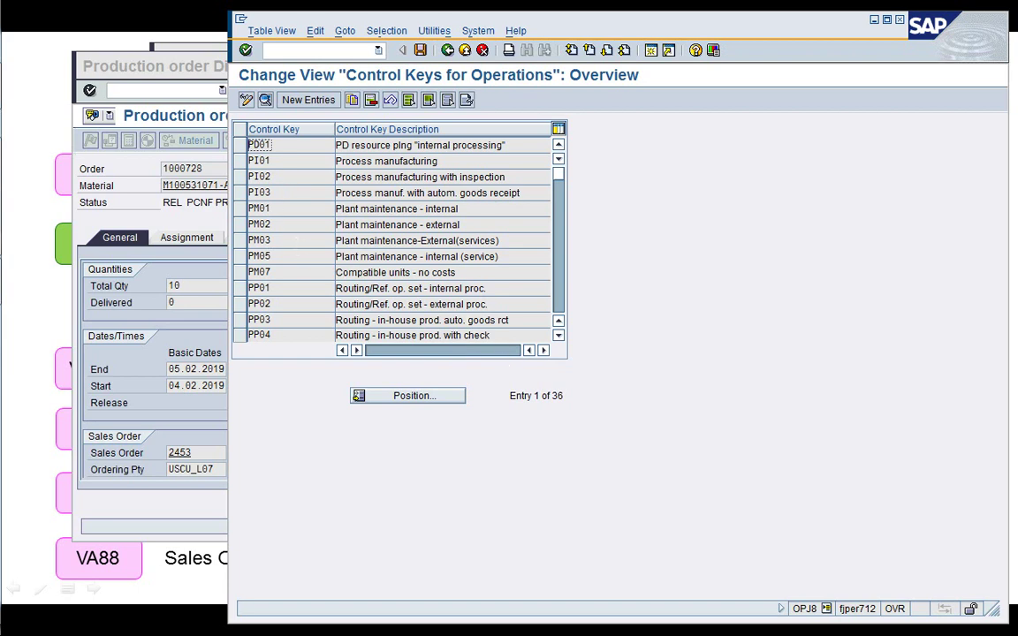
- Check the Automatic GR and other indicators of control key PP01 and return to the control key overview
{"action": "left_click", "coordinate": [556, 305]}
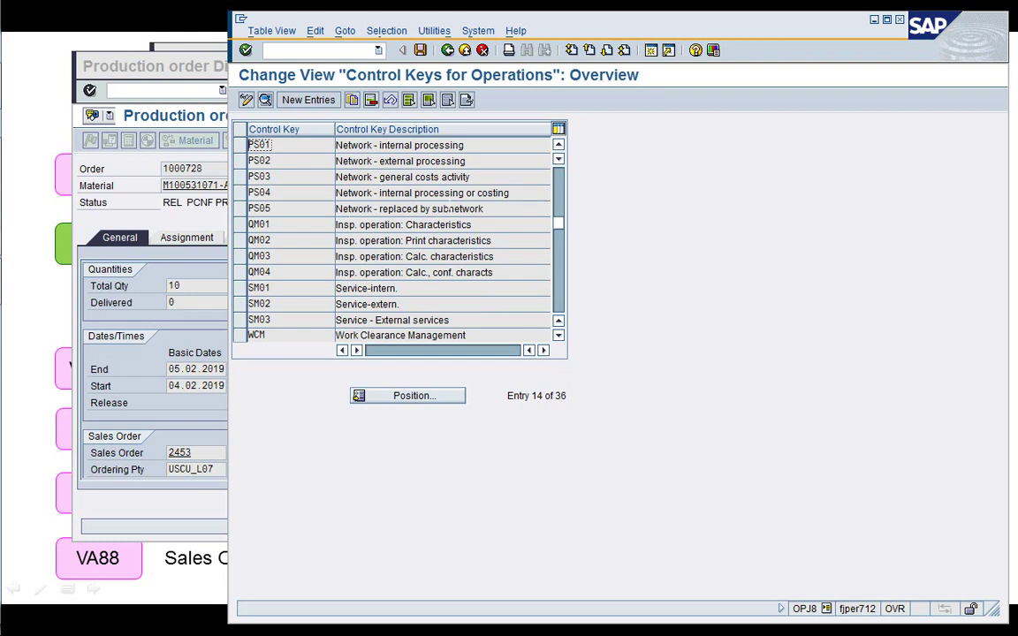
{"action": "left_click", "coordinate": [562, 181]}
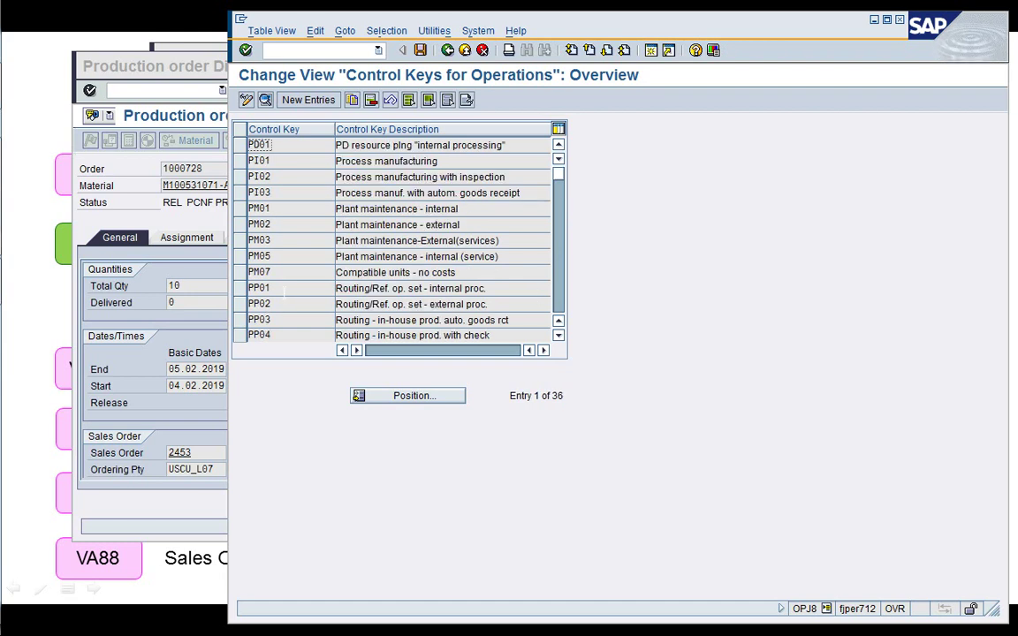
{"action": "double_click", "coordinate": [272, 288]}
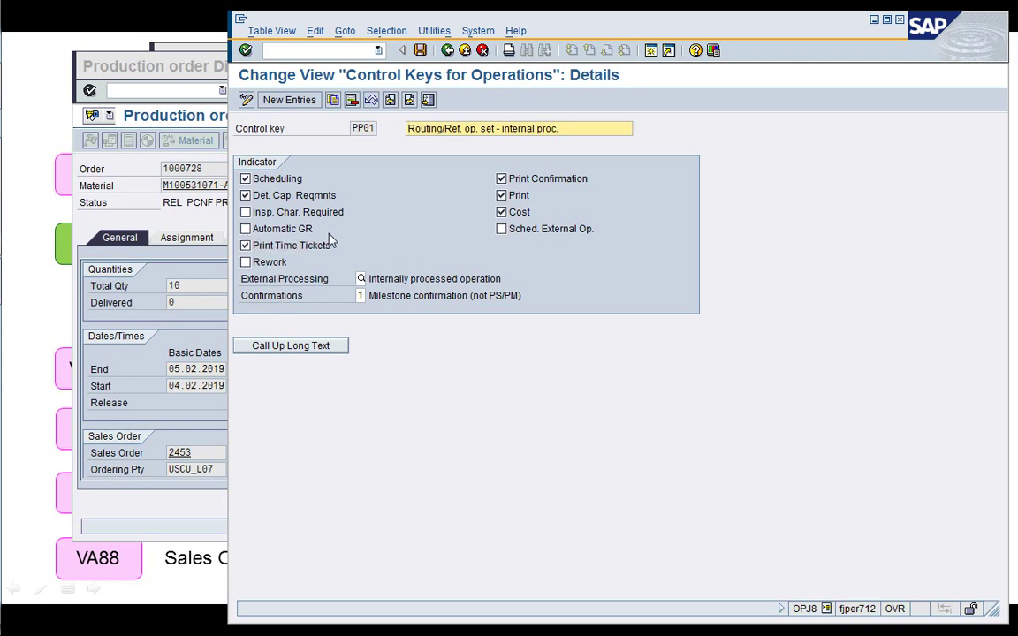
{"action": "left_click", "coordinate": [448, 51]}
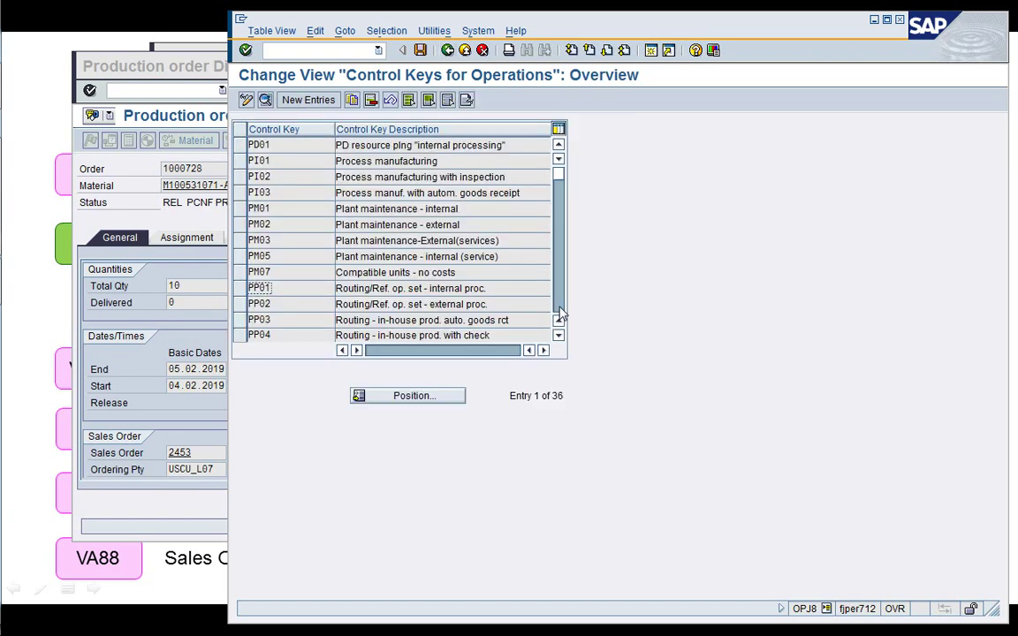
- Display the operation overview of the MTO KEV production order and check the control key of operation 0040
{"action": "left_click", "coordinate": [559, 314]}
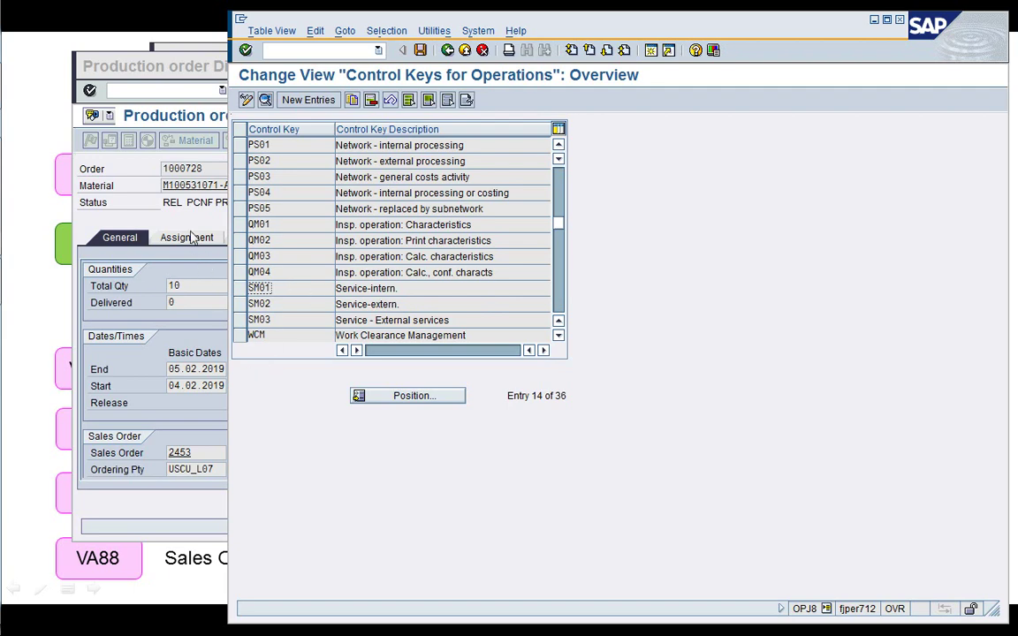
{"action": "left_click", "coordinate": [172, 205]}
{"action": "left_click", "coordinate": [375, 147]}
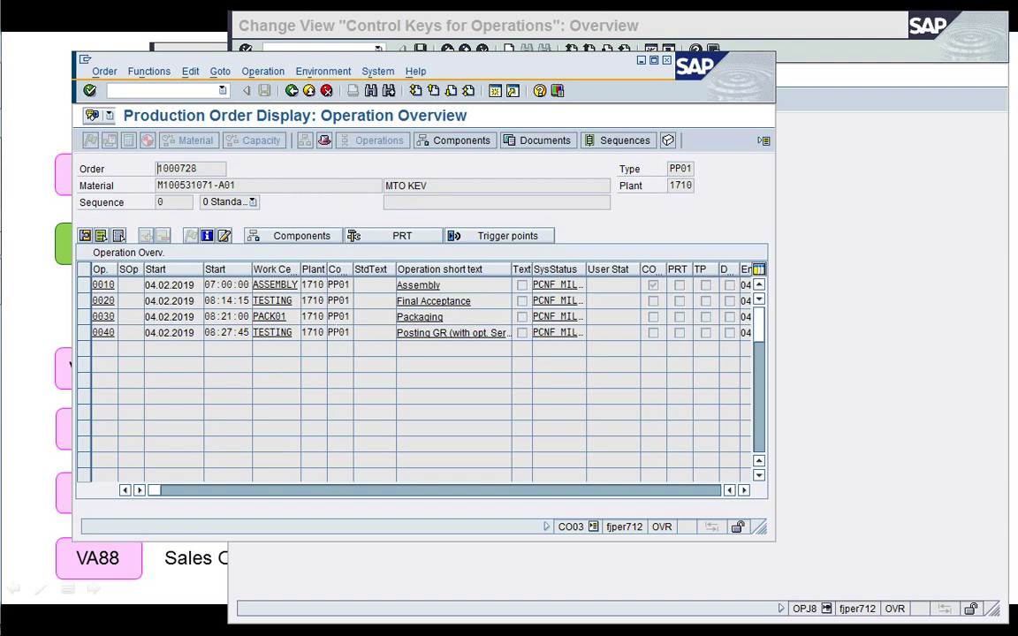
{"action": "left_click", "coordinate": [356, 336]}
- Return to the control keys overview and display the details of control key YBP3
{"action": "left_click", "coordinate": [873, 268]}
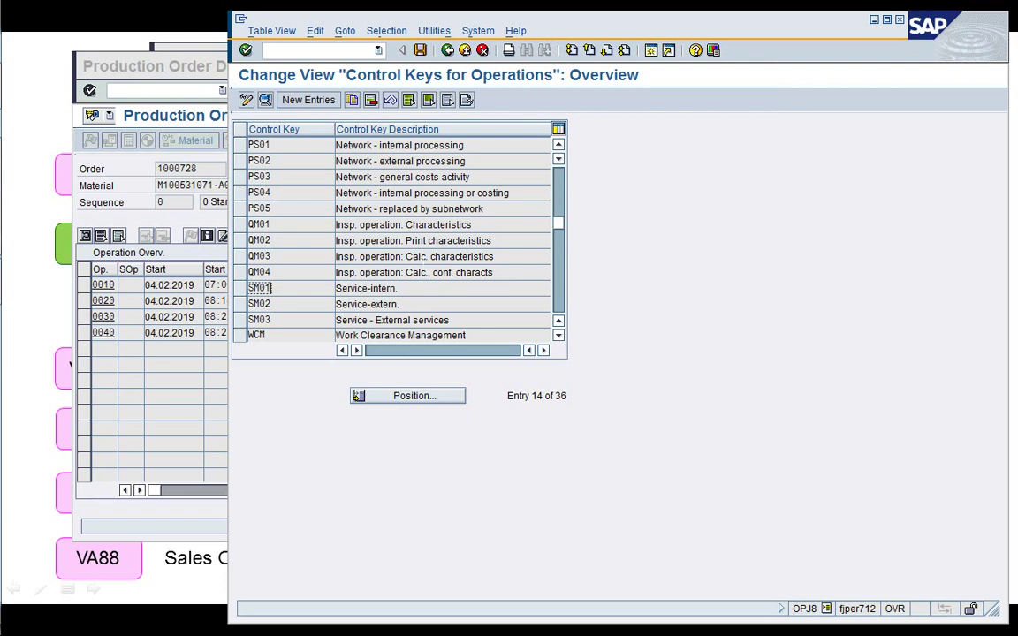
{"action": "left_click", "coordinate": [559, 307]}
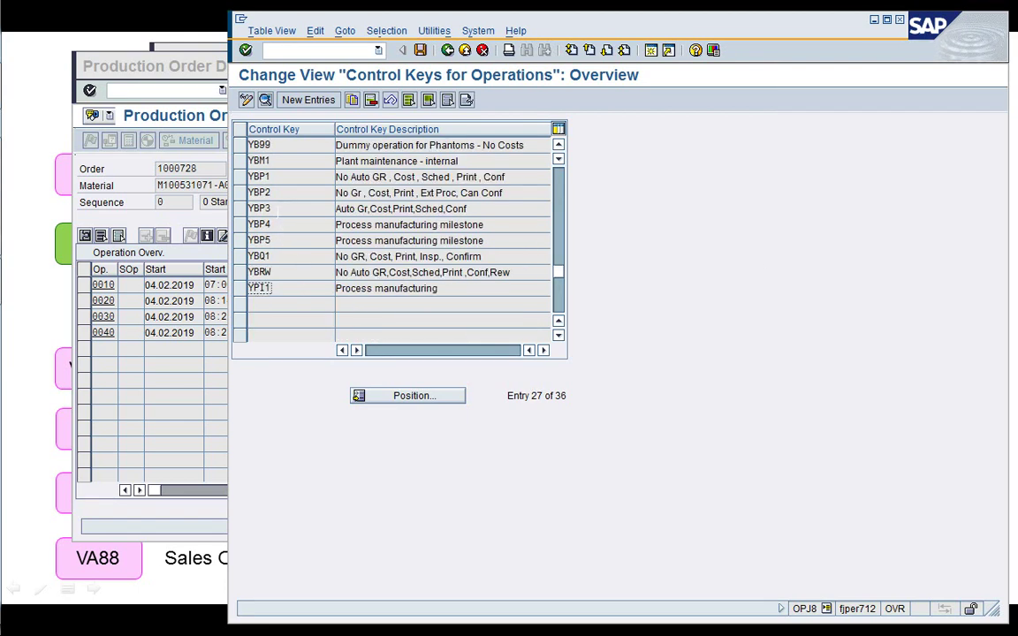
{"action": "double_click", "coordinate": [265, 209]}
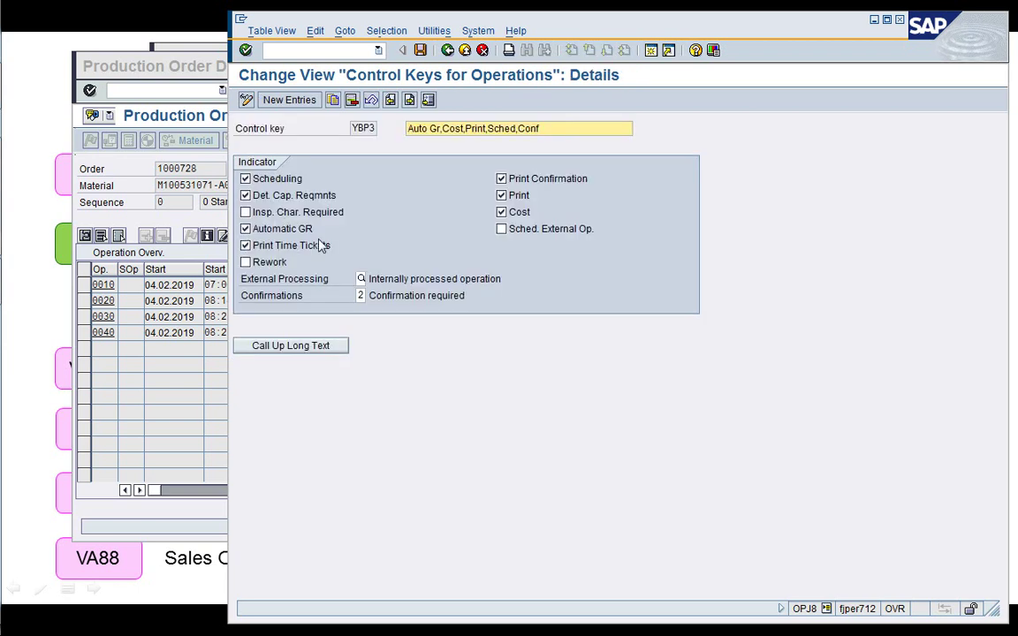
- Examine the Posting GR operation in the MTO KEV order's operation overview and go back to the YBP3 control key details
{"action": "left_click", "coordinate": [209, 226]}
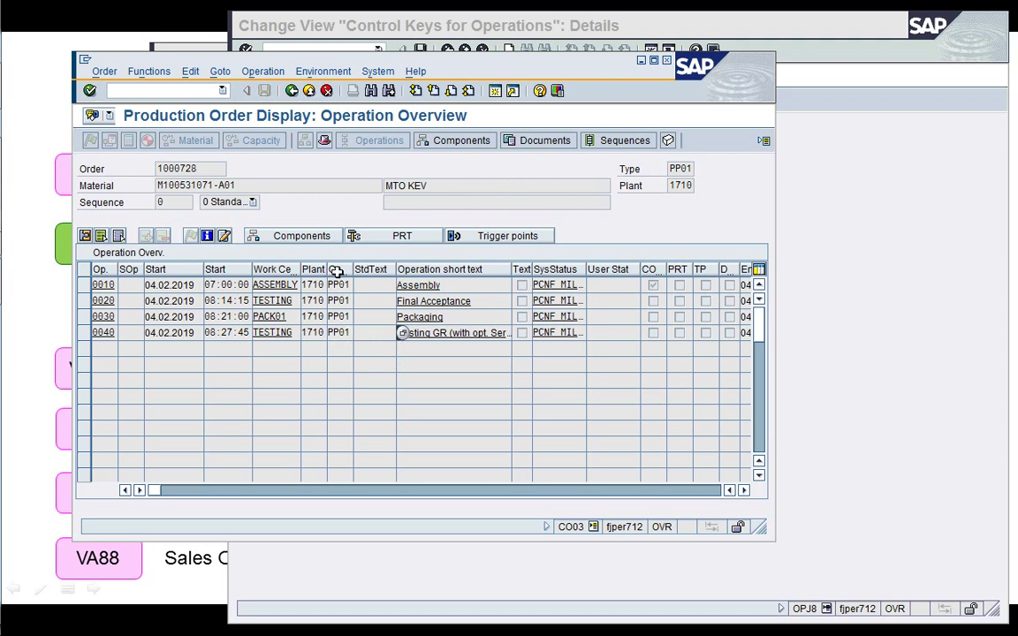
{"action": "left_click_drag", "start_coordinate": [473, 335], "coordinate": [449, 352]}
{"action": "left_click", "coordinate": [487, 330]}
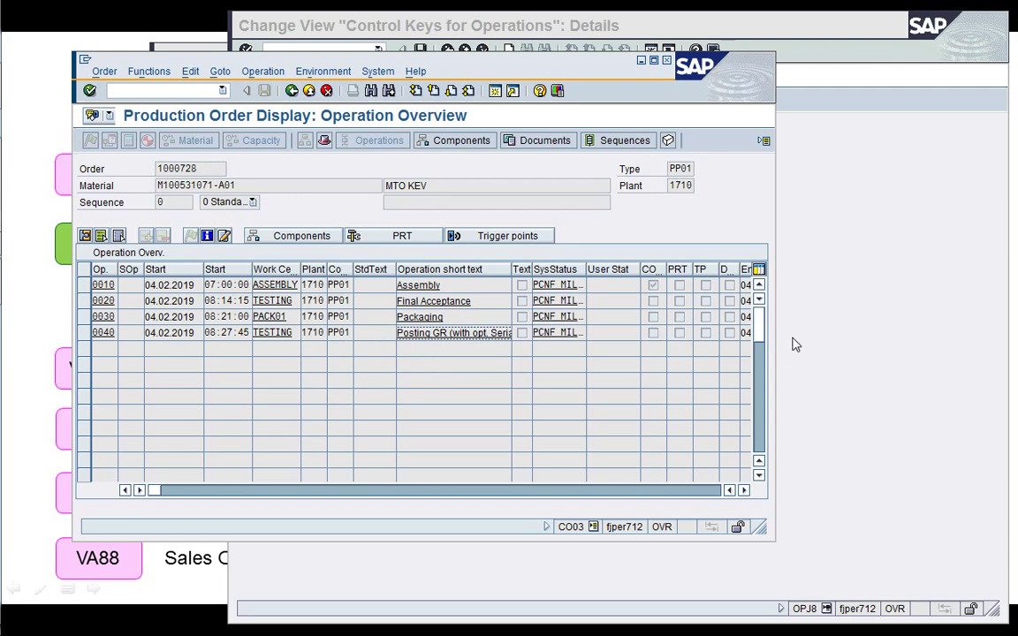
{"action": "left_click", "coordinate": [861, 346]}
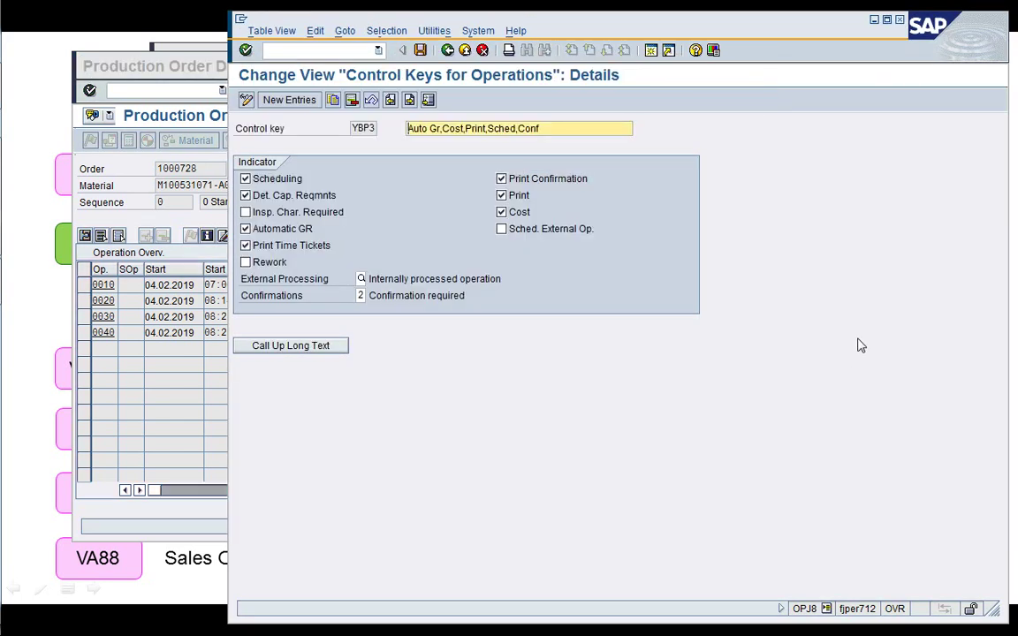
- Glance again at the MTO KEV order's operations, then leave the control key customizing for the implementation guide
{"action": "left_click", "coordinate": [447, 51]}
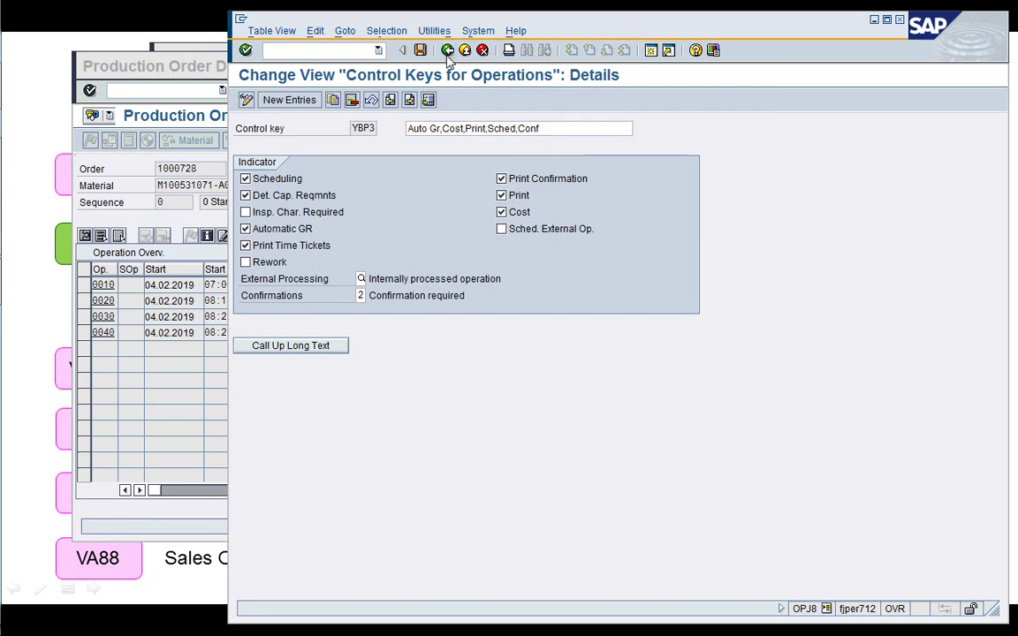
{"action": "left_click", "coordinate": [171, 219]}
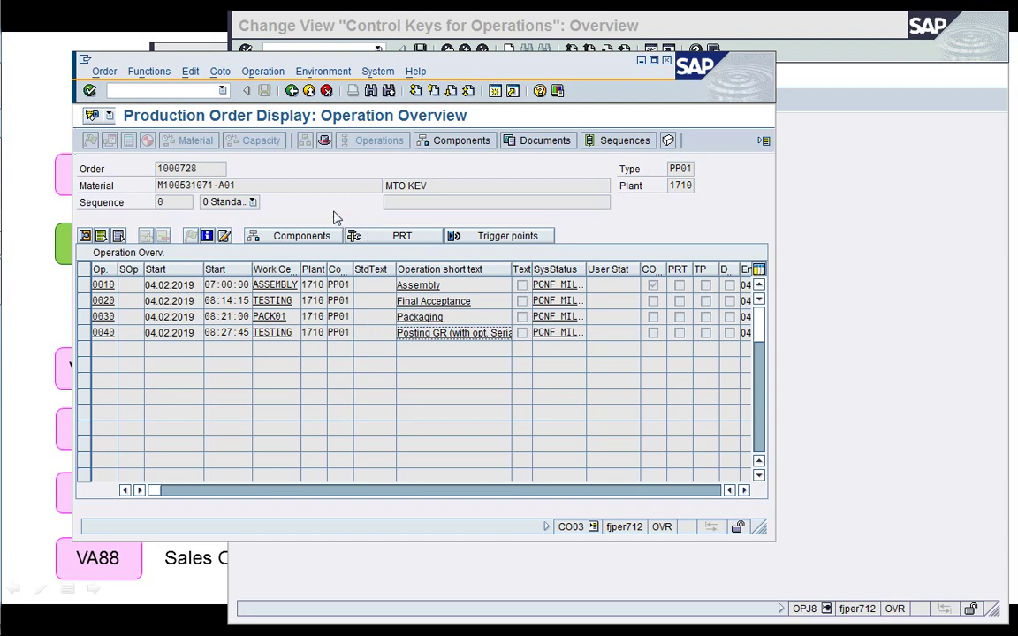
{"action": "left_click", "coordinate": [781, 230]}
{"action": "left_click", "coordinate": [447, 51]}
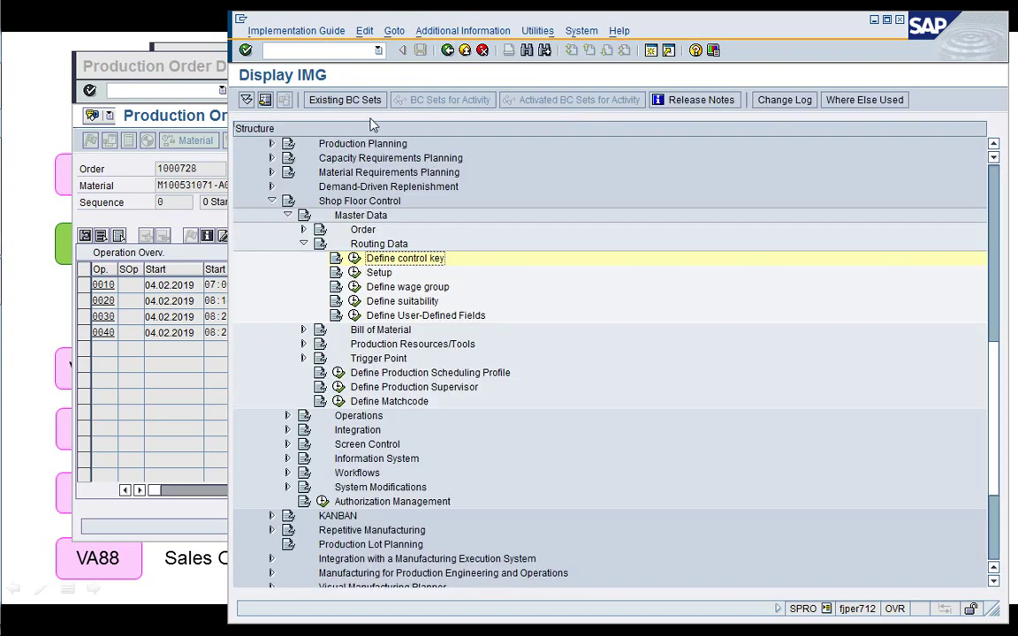
- Close the implementation guide session with the command /i
{"action": "left_click", "coordinate": [313, 50]}
{"action": "type", "text": "/"}
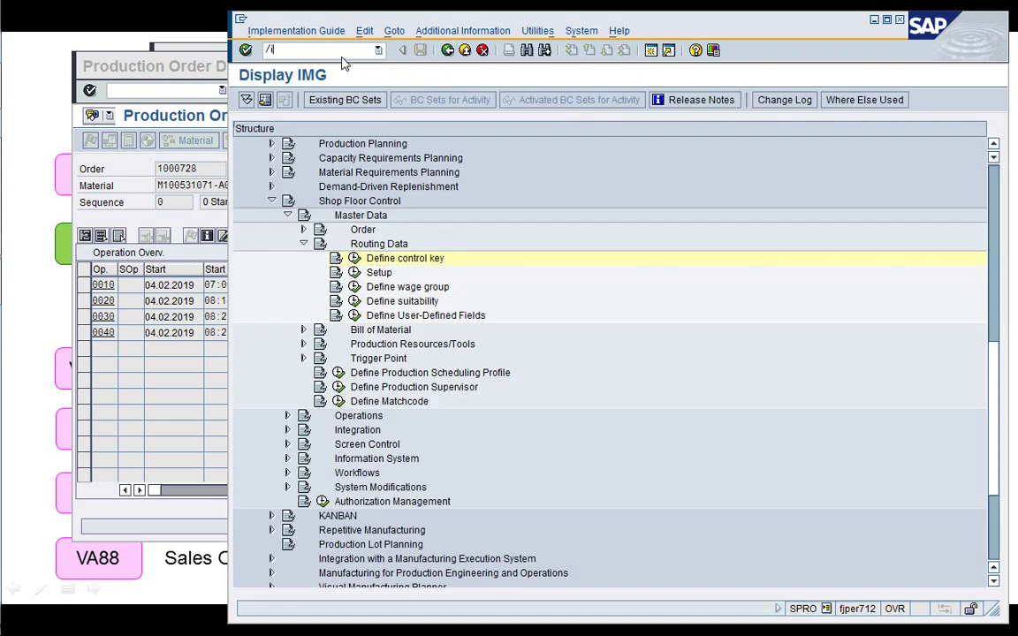
{"action": "type", "text": "i"}
{"action": "key", "text": "Return"}
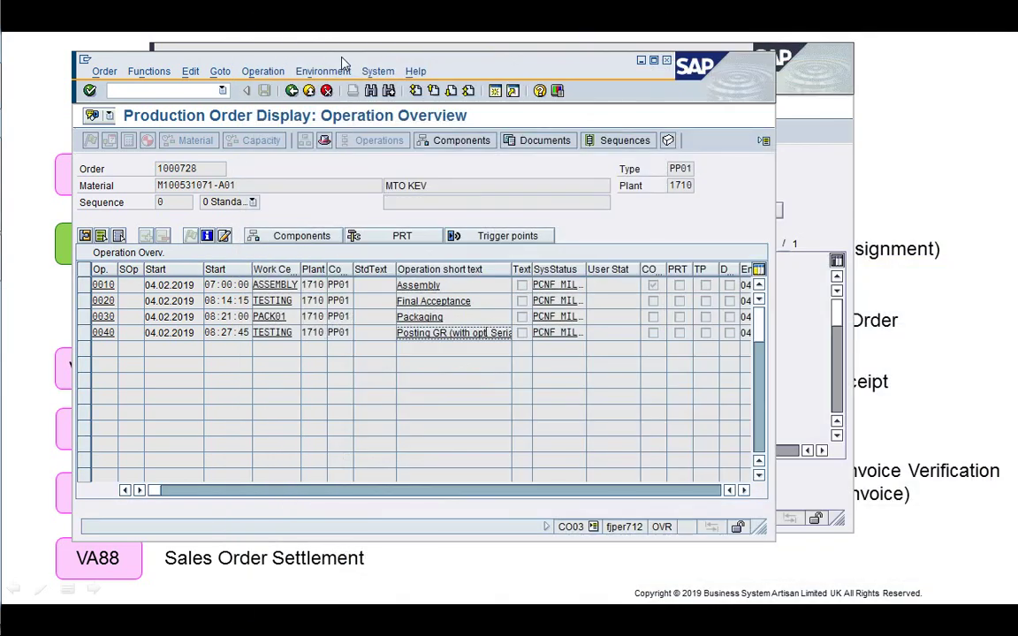
- Leave the MTO KEV order and display the goods receipt settings of the MTO KEV (SFG) production order
{"action": "left_click", "coordinate": [291, 91]}
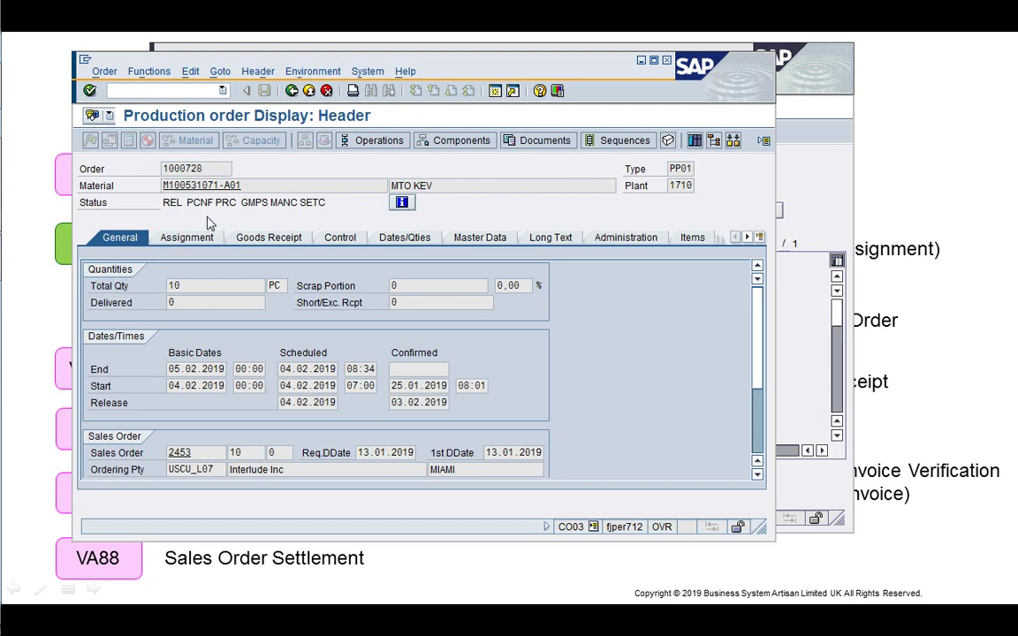
{"action": "left_click", "coordinate": [290, 91]}
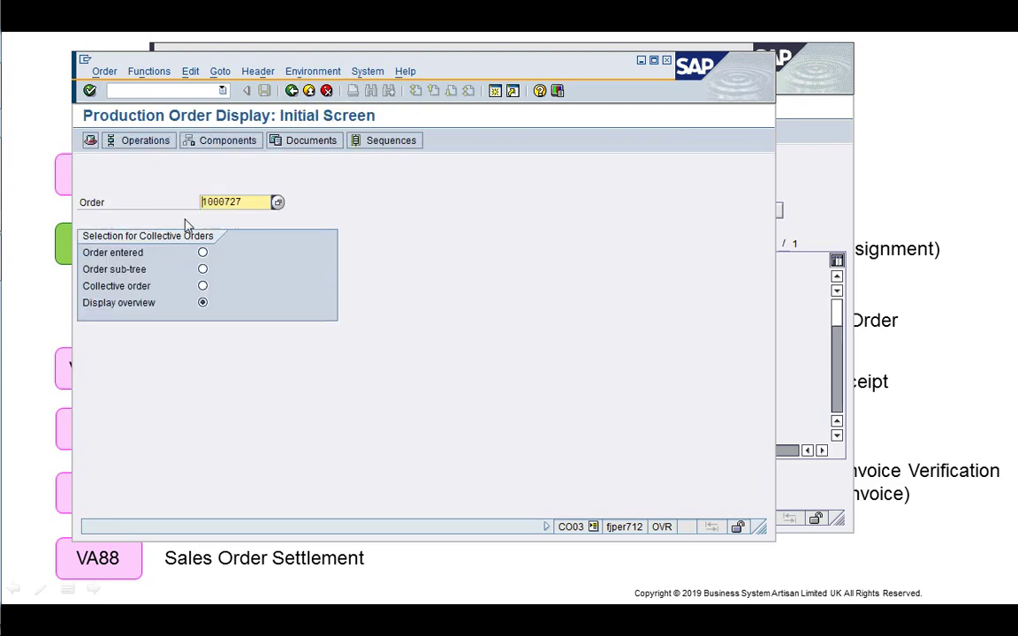
{"action": "key", "text": "Return"}
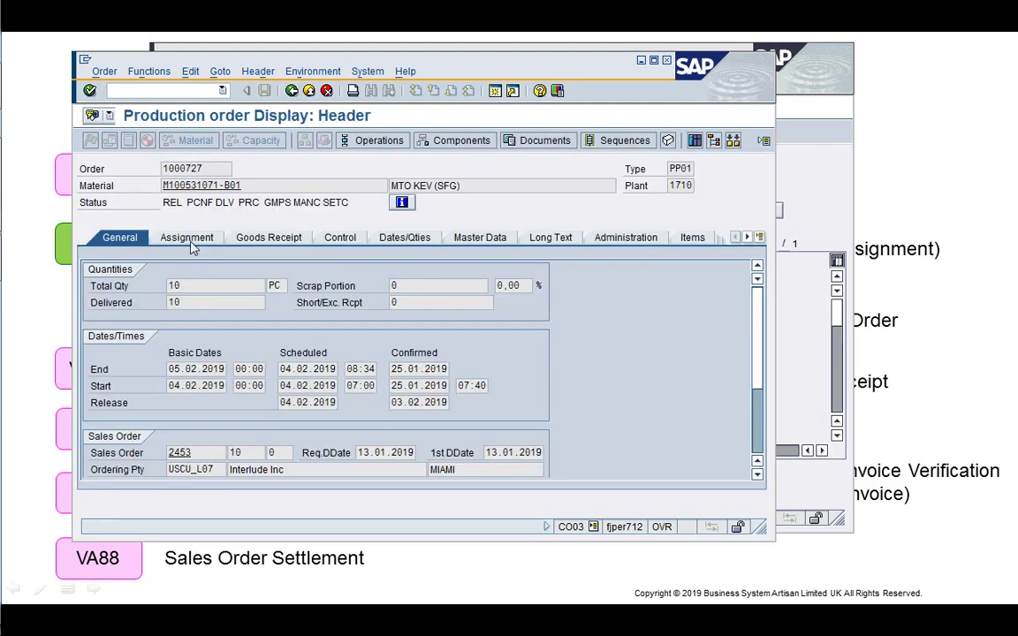
{"action": "left_click", "coordinate": [295, 240]}
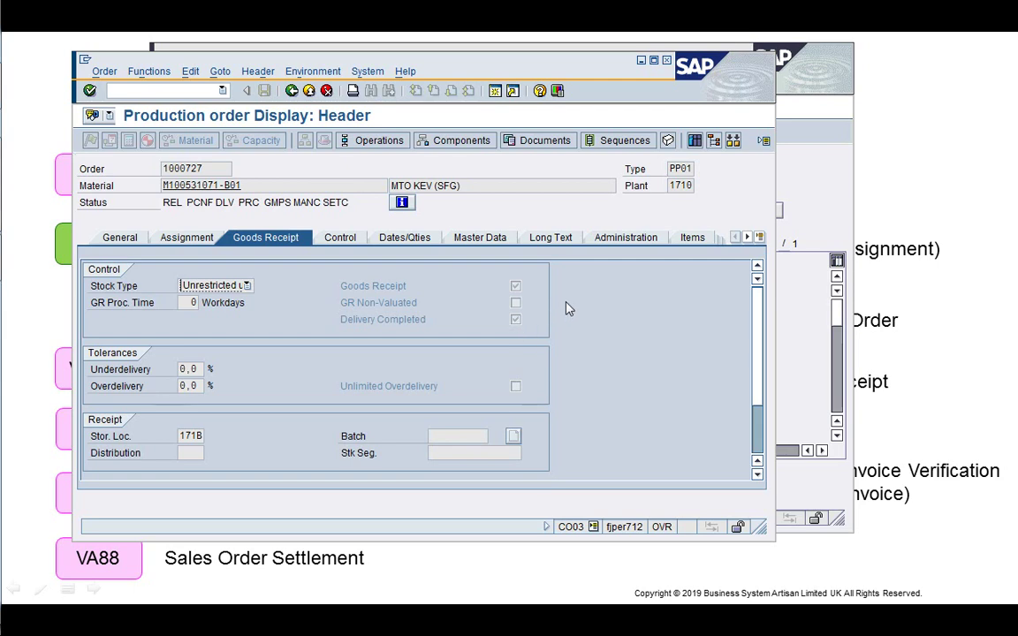
- Refresh the stock/requirements list of material M100531071-A01 and check the customer order requirement
{"action": "left_click", "coordinate": [808, 191]}
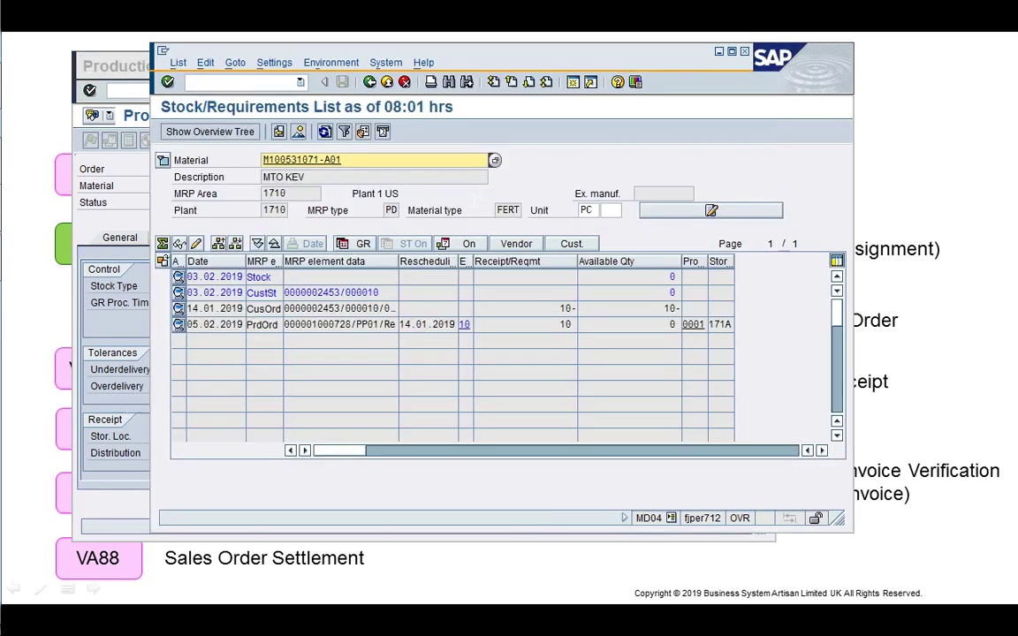
{"action": "left_click", "coordinate": [324, 131]}
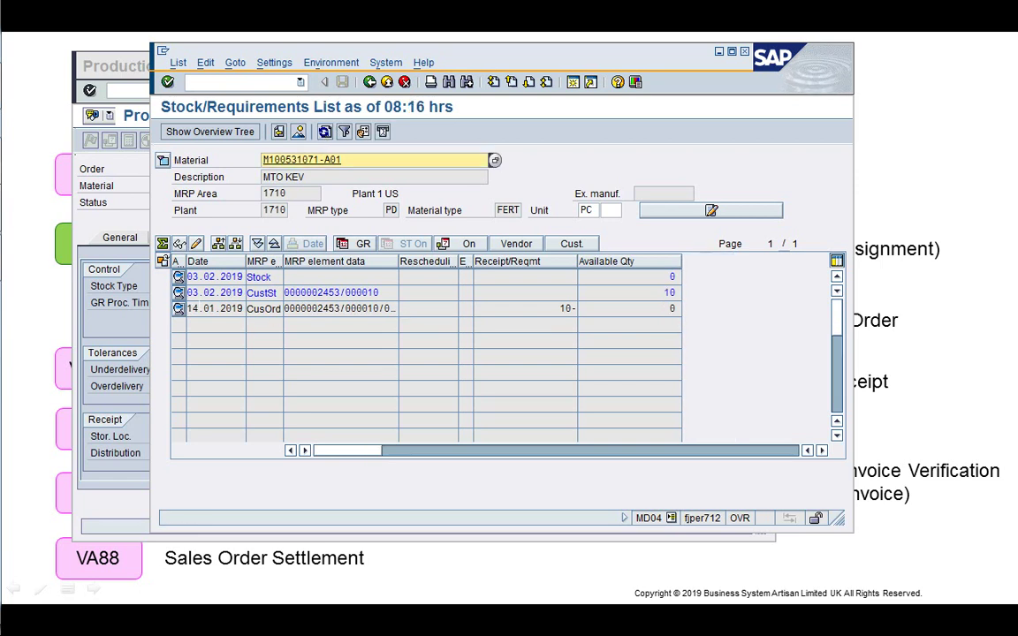
{"action": "left_click", "coordinate": [541, 309]}
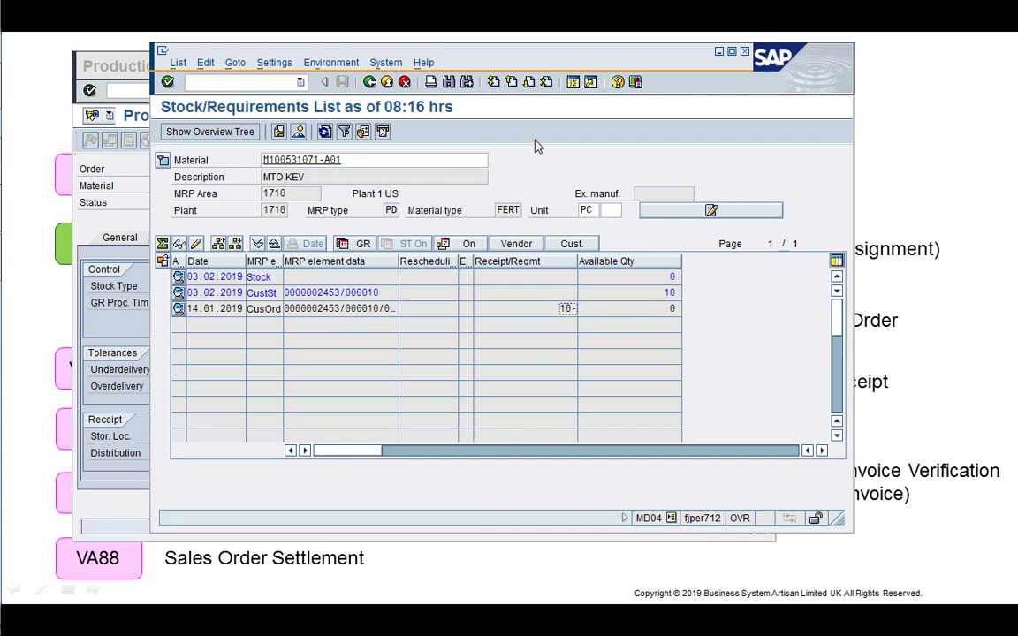
- Run MBBS in a new session for valuation area 1710 and special stock E, clearing the material and keeping the sales document
{"action": "left_click", "coordinate": [573, 83]}
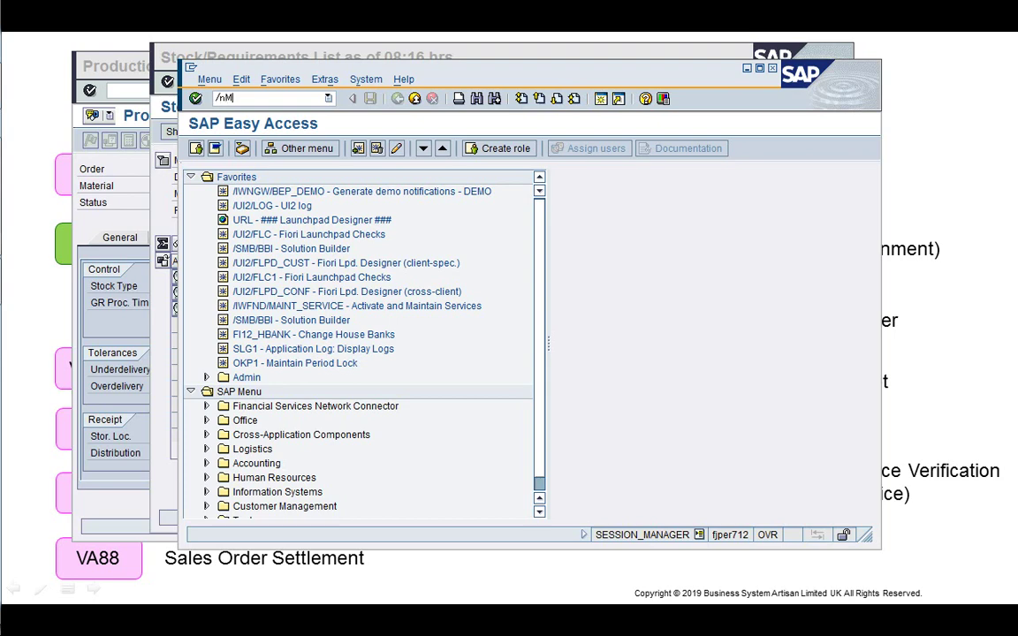
{"action": "key", "text": "Return"}
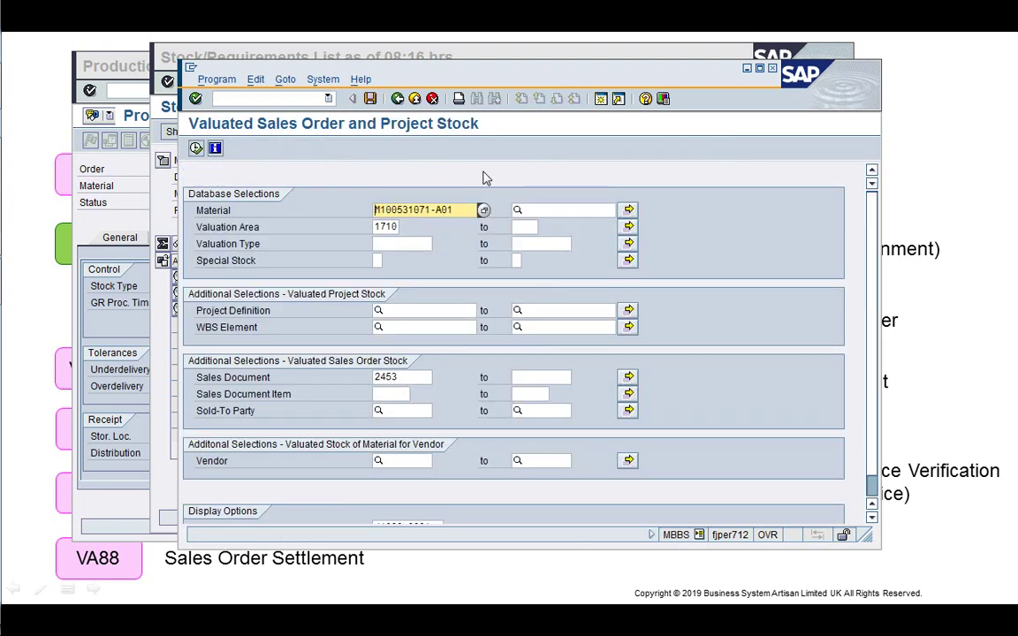
{"action": "key", "text": "shift+Home"}
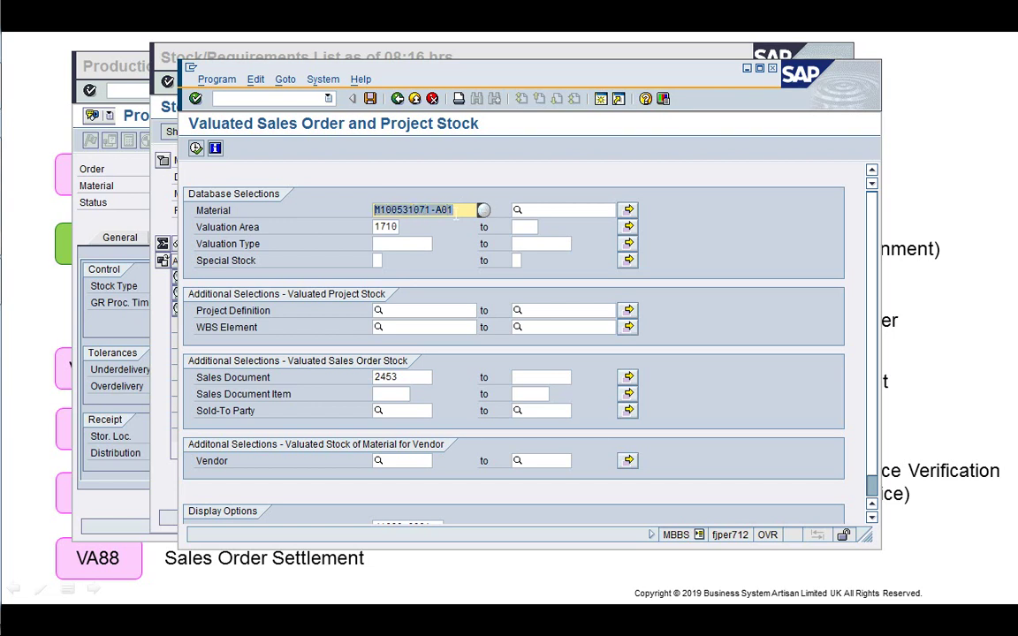
{"action": "key", "text": "Delete"}
{"action": "key", "text": "Return"}
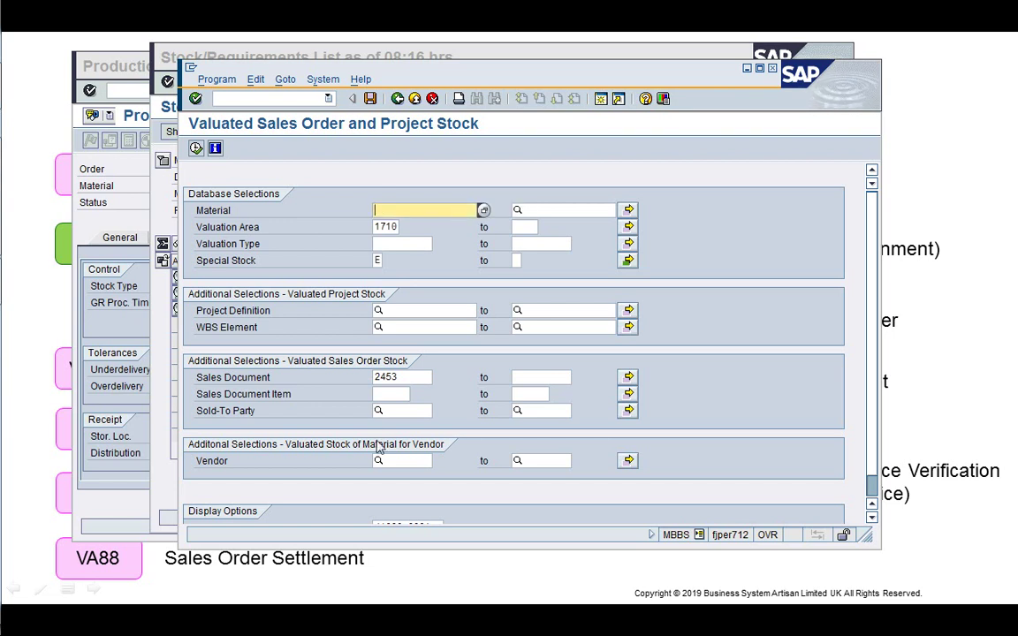
{"action": "left_click", "coordinate": [195, 147]}
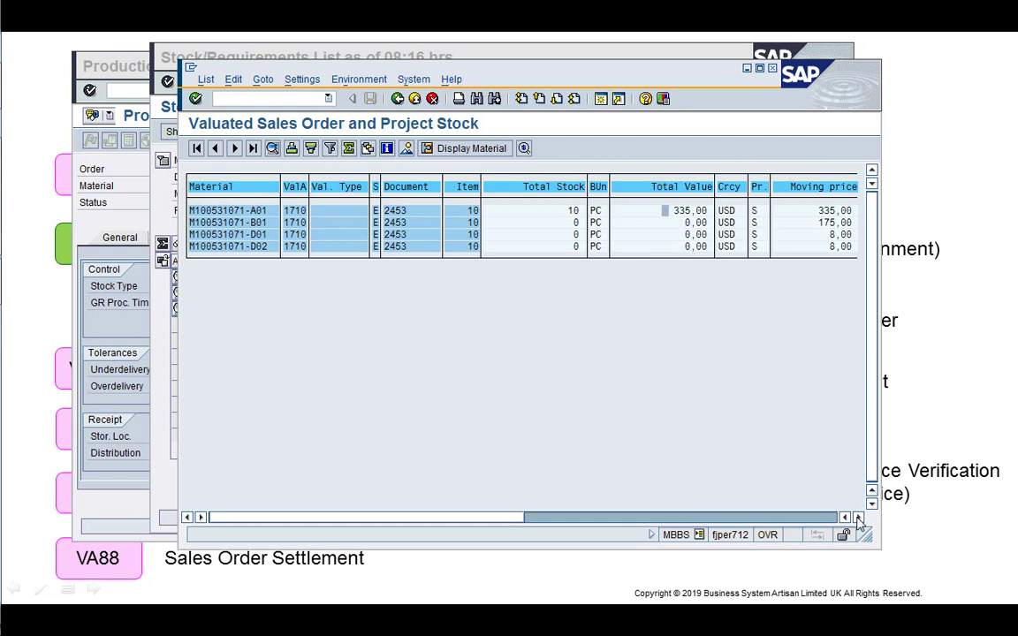
- Widen and reposition the valuated sales order stock list to examine the material values, then close its session
{"action": "left_click_drag", "start_coordinate": [865, 536], "coordinate": [930, 487]}
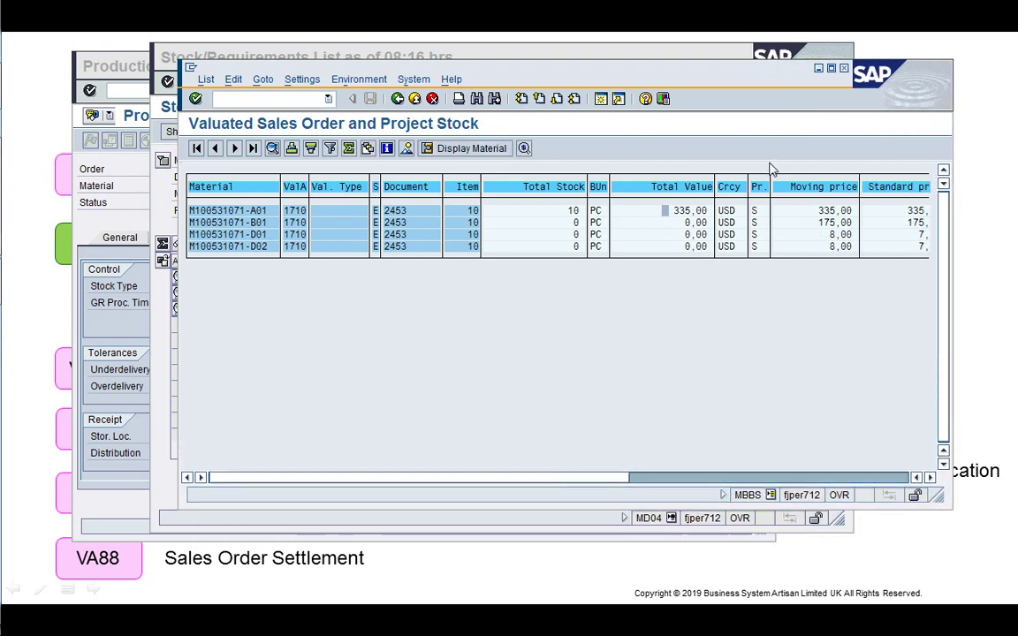
{"action": "left_click_drag", "start_coordinate": [638, 62], "coordinate": [622, 133]}
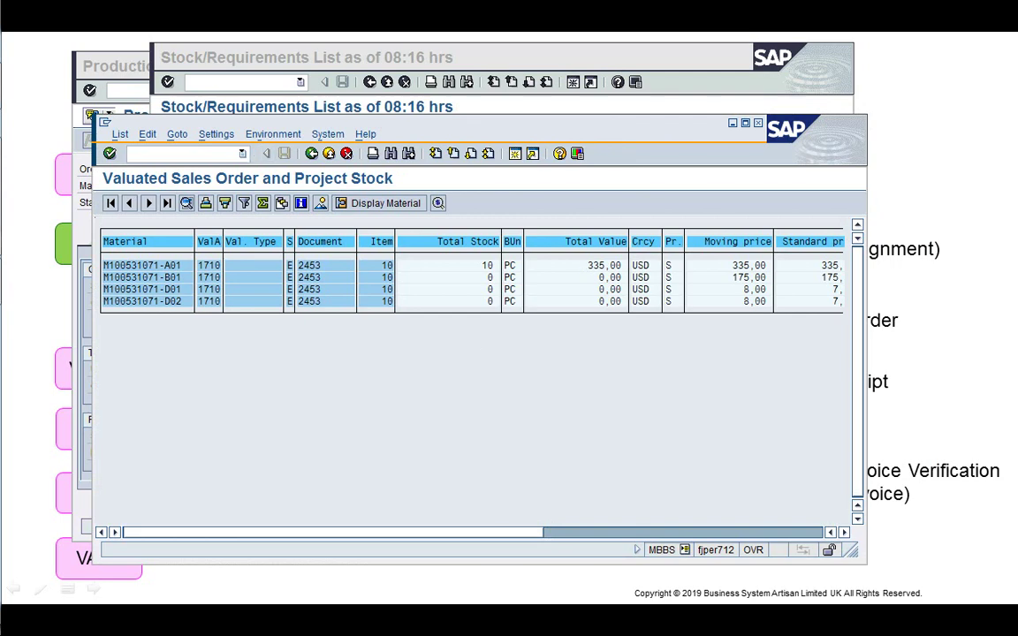
{"action": "key", "text": "Return"}
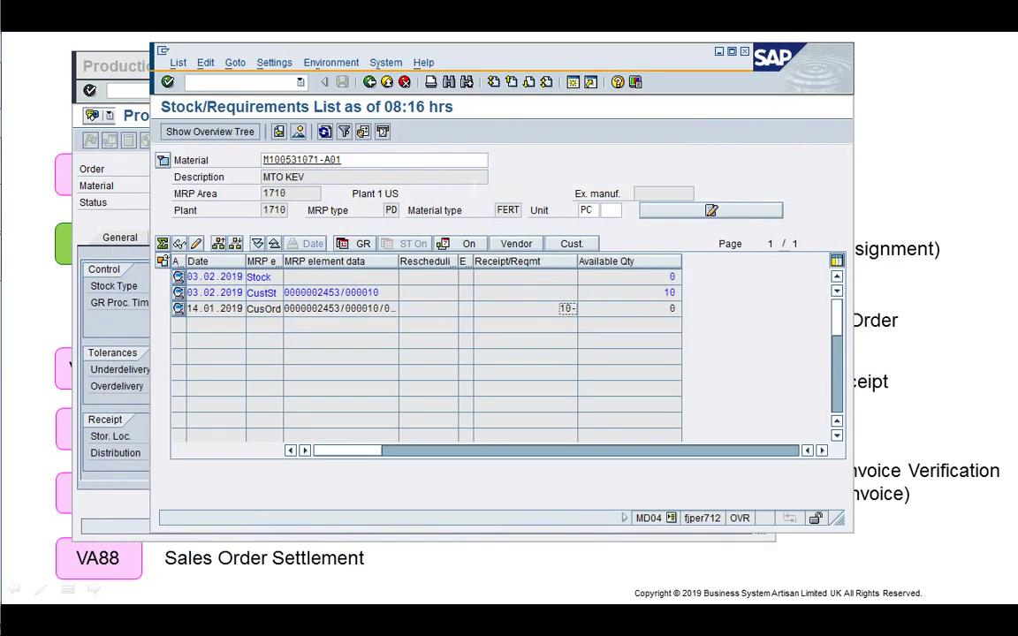
- Start a new session, collapse the favorites and expand Accounting down to Controlling in the SAP menu
{"action": "left_click", "coordinate": [572, 83]}
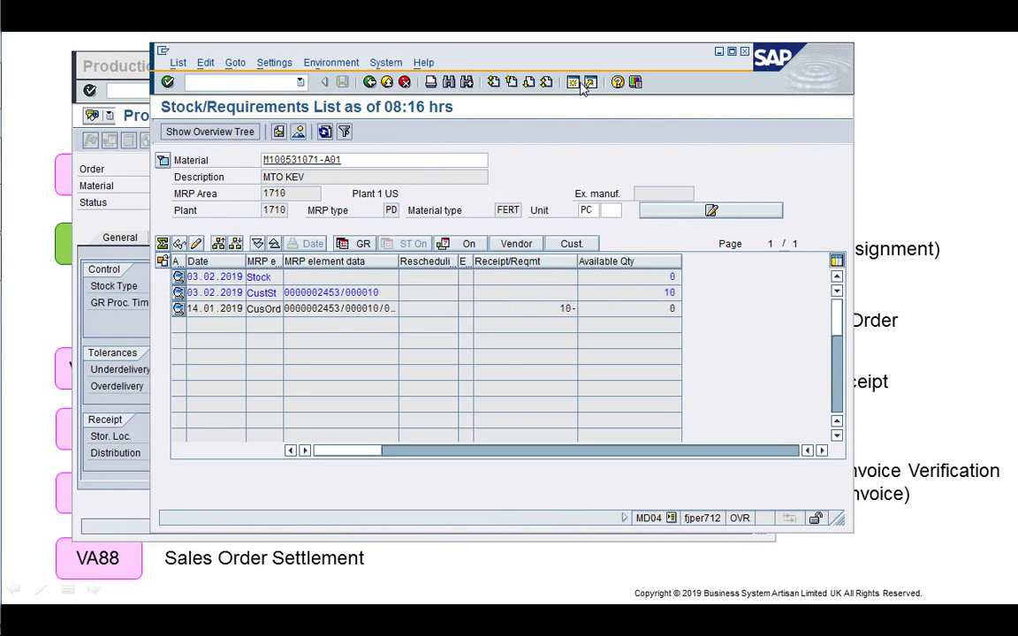
{"action": "double_click", "coordinate": [237, 177]}
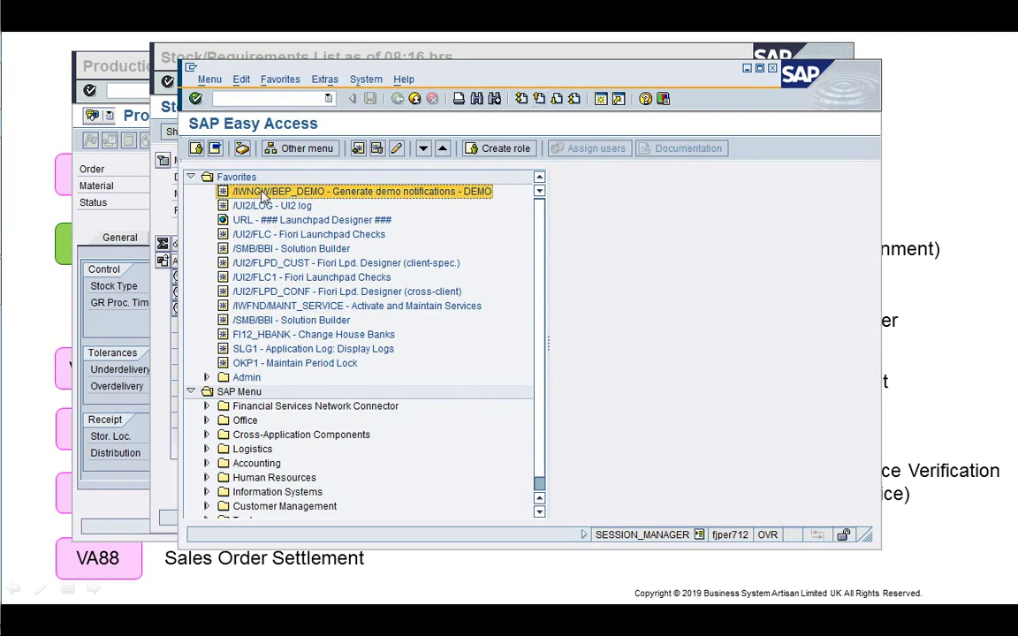
{"action": "key", "text": "Down"}
{"action": "key", "text": "Down"}
{"action": "key", "text": "Down"}
{"action": "key", "text": "Down"}
{"action": "key", "text": "Down"}
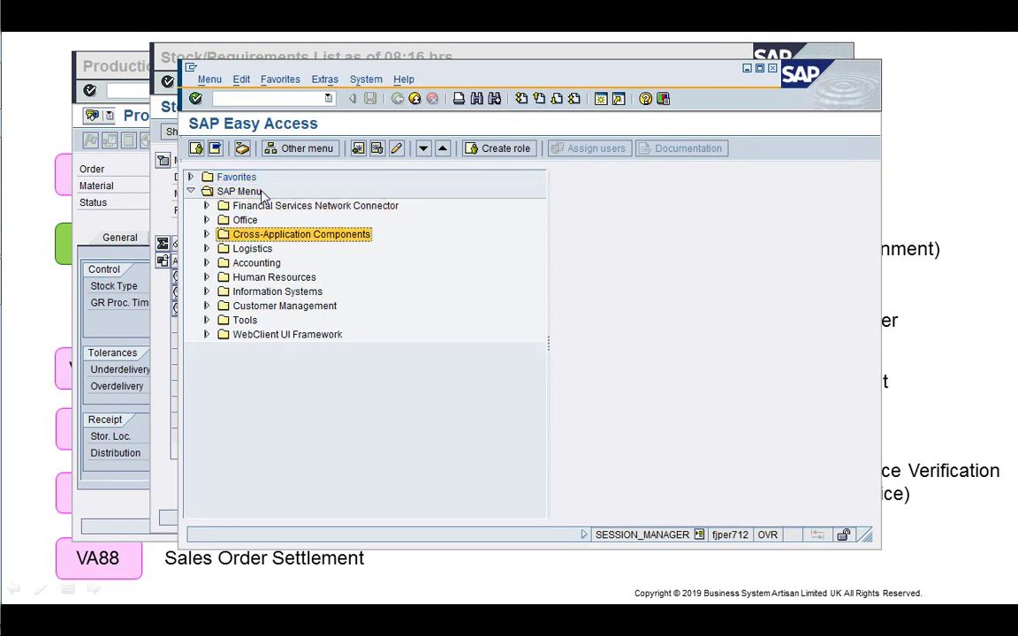
{"action": "key", "text": "Right"}
{"action": "key", "text": "Left"}
{"action": "key", "text": "Down"}
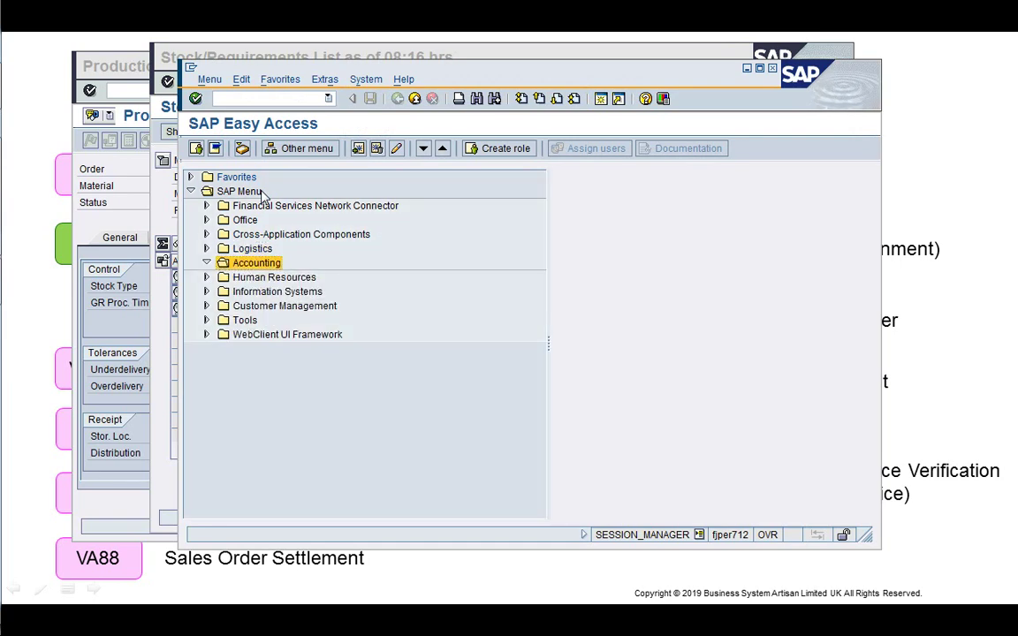
{"action": "key", "text": "Right"}
{"action": "key", "text": "Down"}
{"action": "key", "text": "Down"}
{"action": "key", "text": "Down"}
{"action": "key", "text": "Right"}
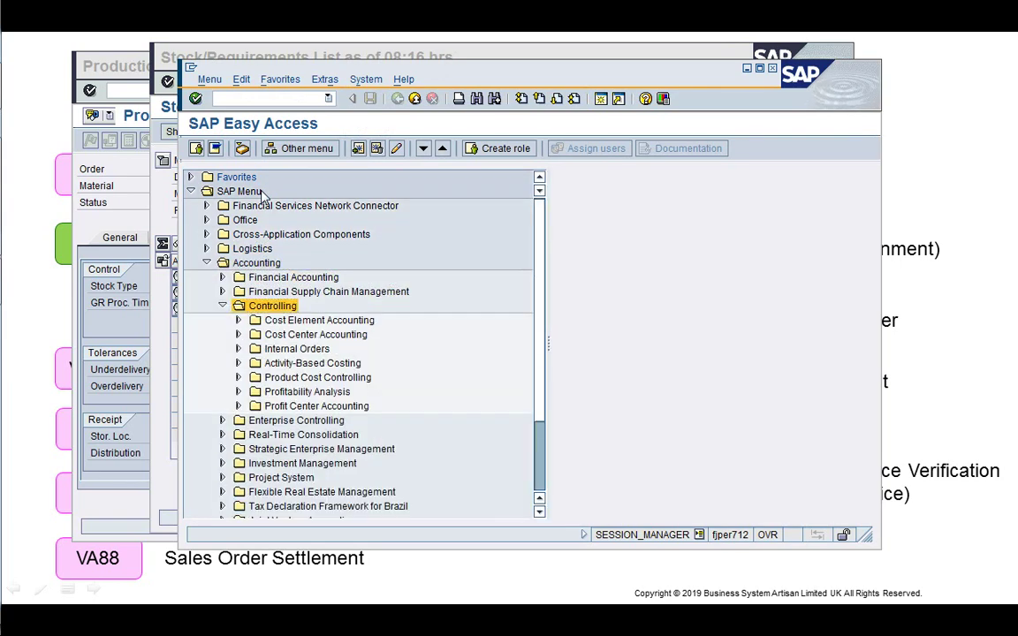
- Expand Product Cost Controlling and its Cost Object Controlling folder under Controlling
{"action": "key", "text": "Down"}
{"action": "key", "text": "Down"}
{"action": "key", "text": "Down"}
{"action": "key", "text": "Down"}
{"action": "key", "text": "Down"}
{"action": "key", "text": "Down"}
{"action": "key", "text": "Up"}
{"action": "key", "text": "Right"}
{"action": "key", "text": "Down"}
{"action": "key", "text": "Down"}
{"action": "key", "text": "Right"}
{"action": "key", "text": "Down"}
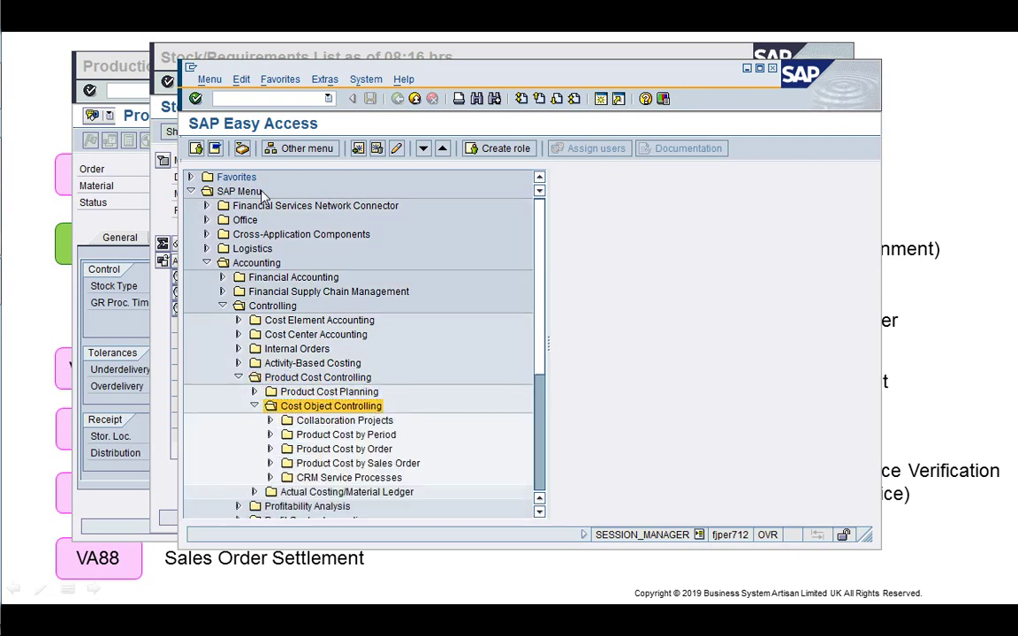
- Expand Product Cost by Sales Order and its Information System folder under Cost Object Controlling
{"action": "key", "text": "Down"}
{"action": "key", "text": "Down"}
{"action": "key", "text": "Right"}
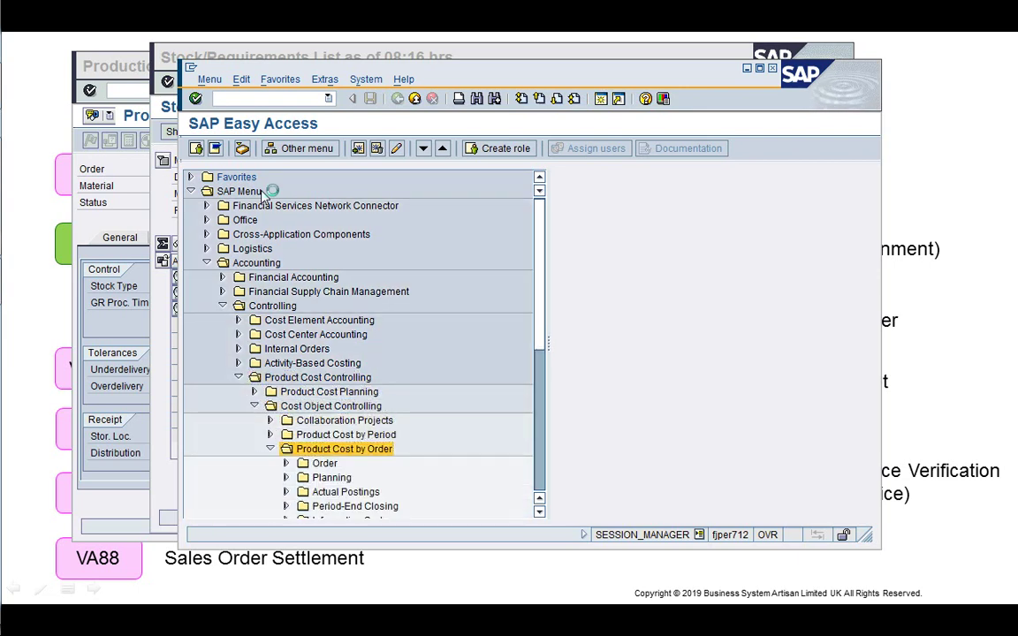
{"action": "key", "text": "Left"}
{"action": "key", "text": "Down"}
{"action": "key", "text": "Right"}
{"action": "key", "text": "Down"}
{"action": "key", "text": "Down"}
{"action": "key", "text": "Down"}
{"action": "key", "text": "Down"}
{"action": "key", "text": "Down"}
{"action": "key", "text": "Down"}
{"action": "key", "text": "Down"}
{"action": "key", "text": "Down"}
{"action": "key", "text": "Down"}
{"action": "key", "text": "Down"}
{"action": "key", "text": "Down"}
{"action": "key", "text": "Down"}
{"action": "key", "text": "Down"}
{"action": "key", "text": "Up"}
{"action": "key", "text": "Up"}
{"action": "key", "text": "Up"}
{"action": "key", "text": "Up"}
{"action": "key", "text": "Up"}
{"action": "key", "text": "Up"}
{"action": "key", "text": "Up"}
{"action": "key", "text": "Up"}
{"action": "key", "text": "Up"}
{"action": "key", "text": "Up"}
{"action": "key", "text": "Up"}
{"action": "key", "text": "Up"}
{"action": "key", "text": "Up"}
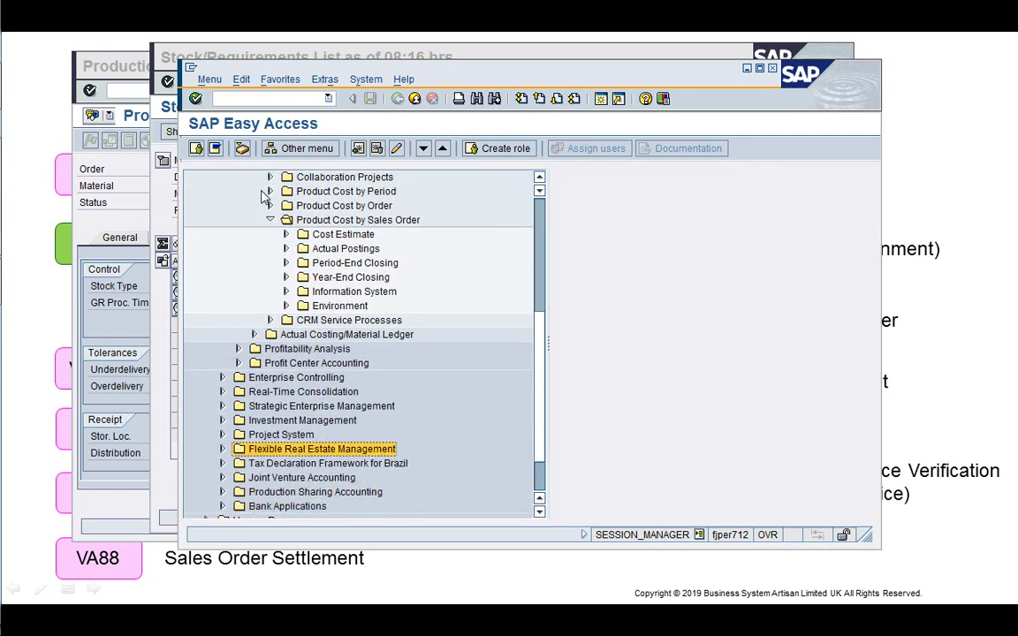
{"action": "key", "text": "Up"}
{"action": "key", "text": "Right"}
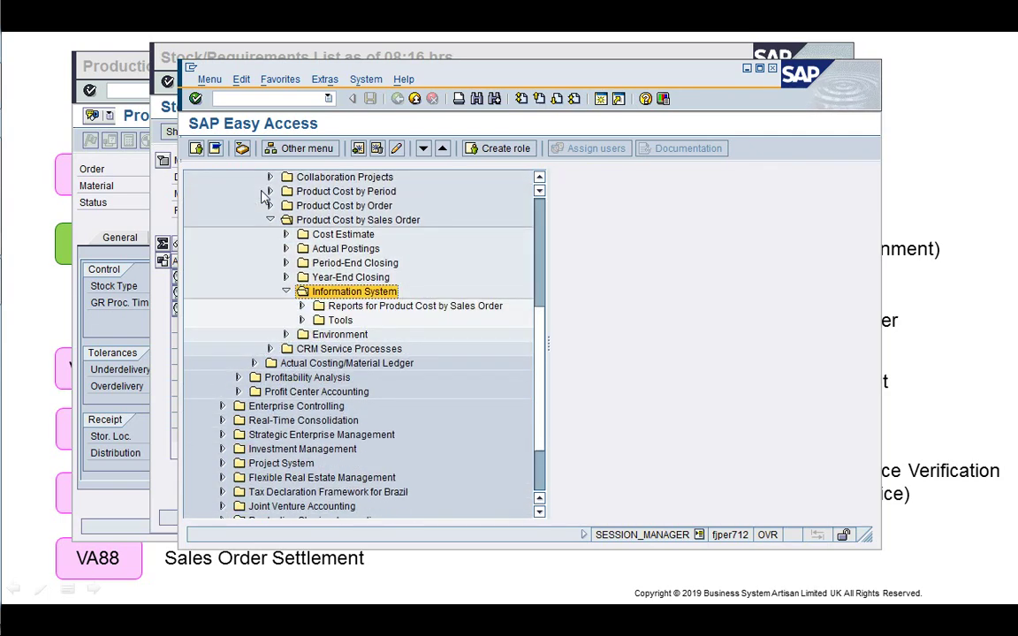
- Open the KKAC report for sales orders with assigned orders from the detailed reports for Product Cost by Sales Order
{"action": "key", "text": "Down"}
{"action": "key", "text": "Right"}
{"action": "key", "text": "Down"}
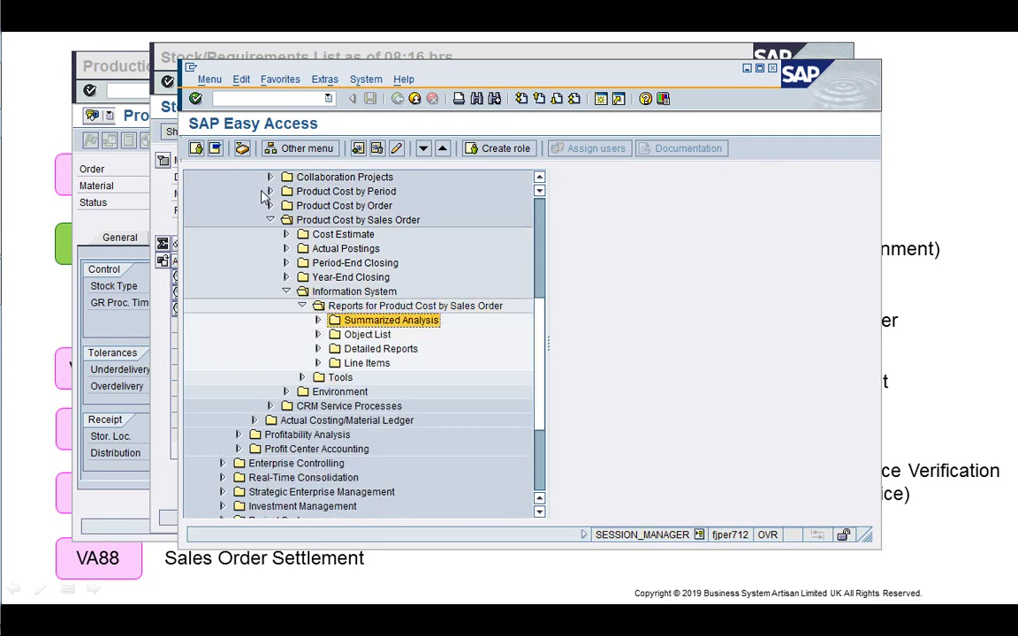
{"action": "key", "text": "Down"}
{"action": "key", "text": "Right"}
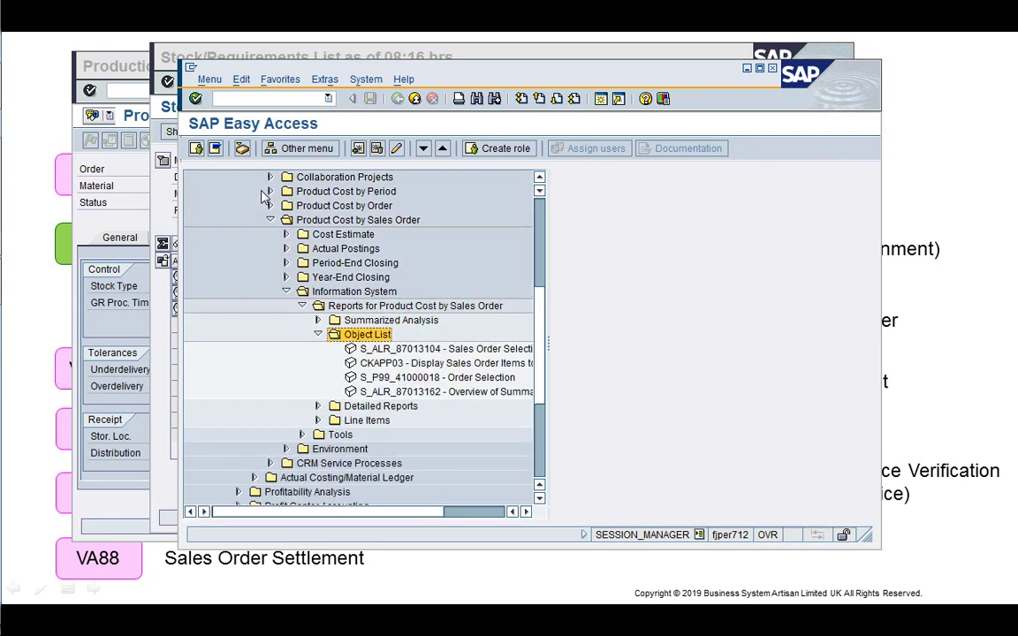
{"action": "key", "text": "Left"}
{"action": "key", "text": "Down"}
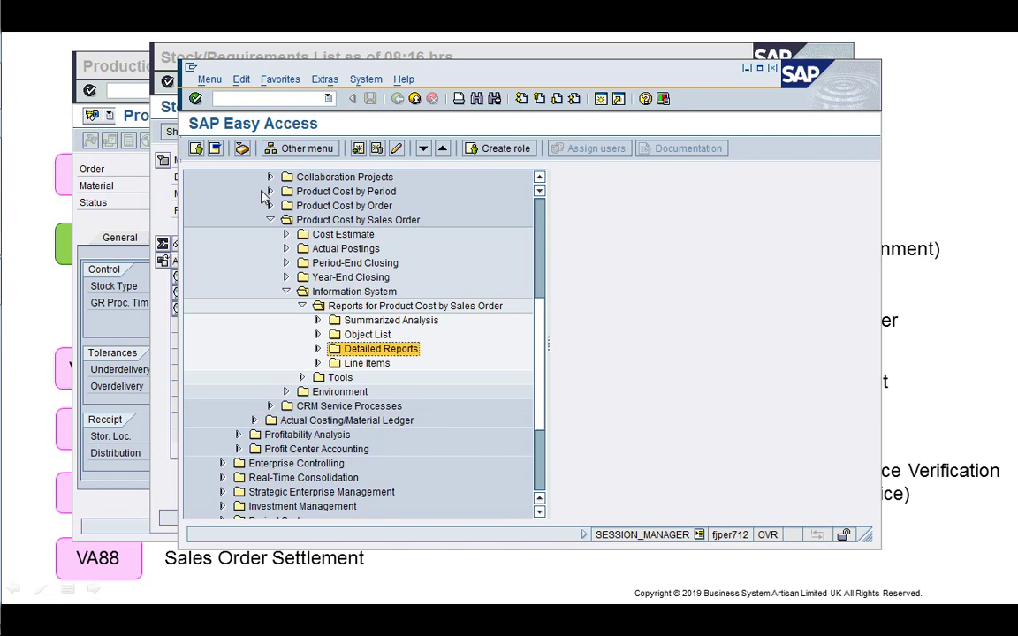
{"action": "key", "text": "Right"}
{"action": "key", "text": "Down"}
{"action": "key", "text": "Down"}
{"action": "key", "text": "Down"}
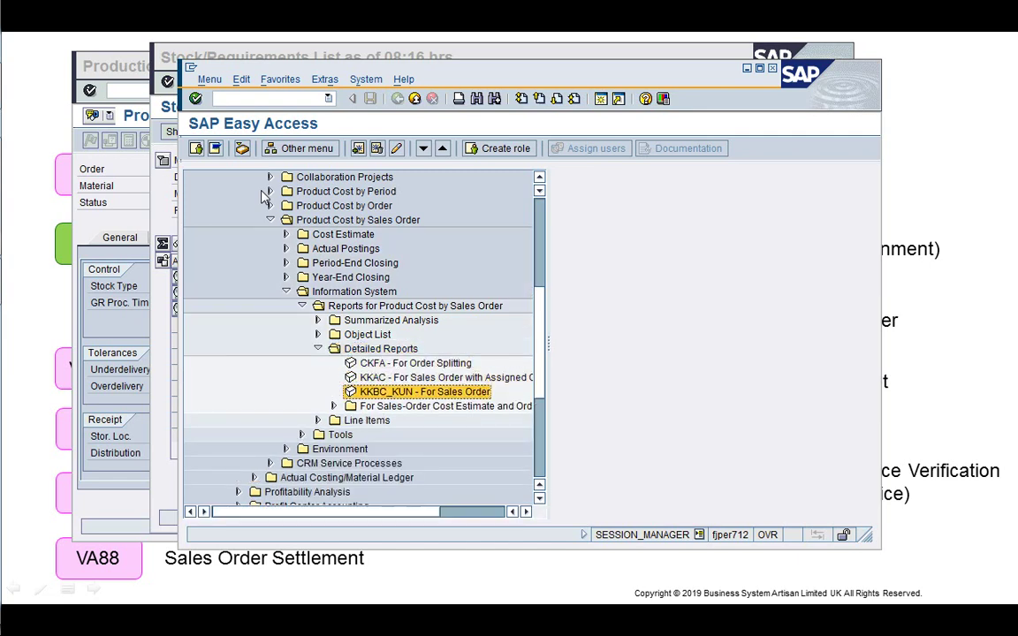
{"action": "key", "text": "Up"}
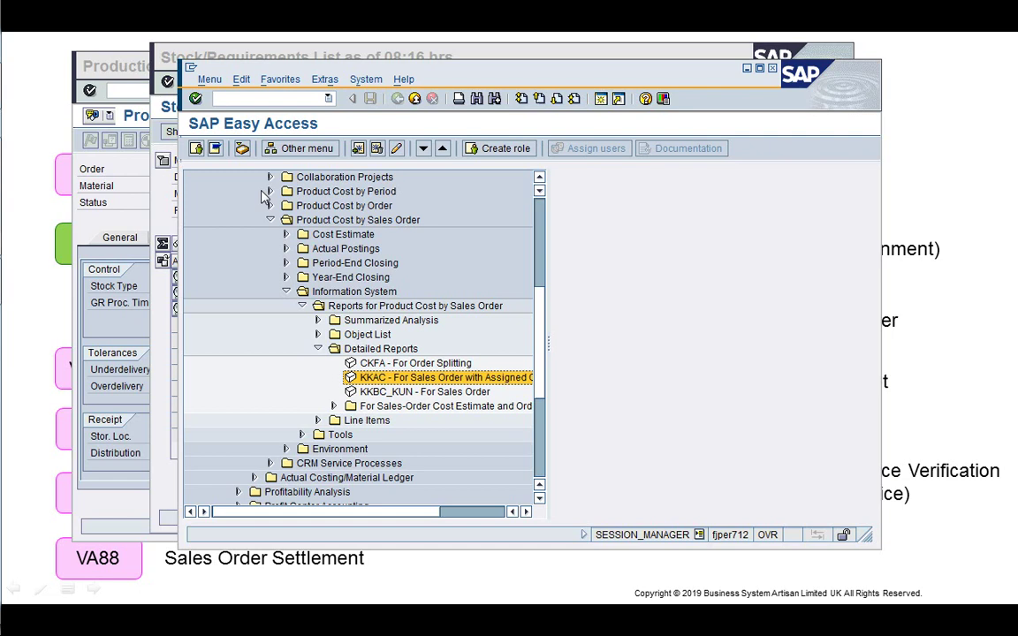
{"action": "double_click", "coordinate": [403, 382]}
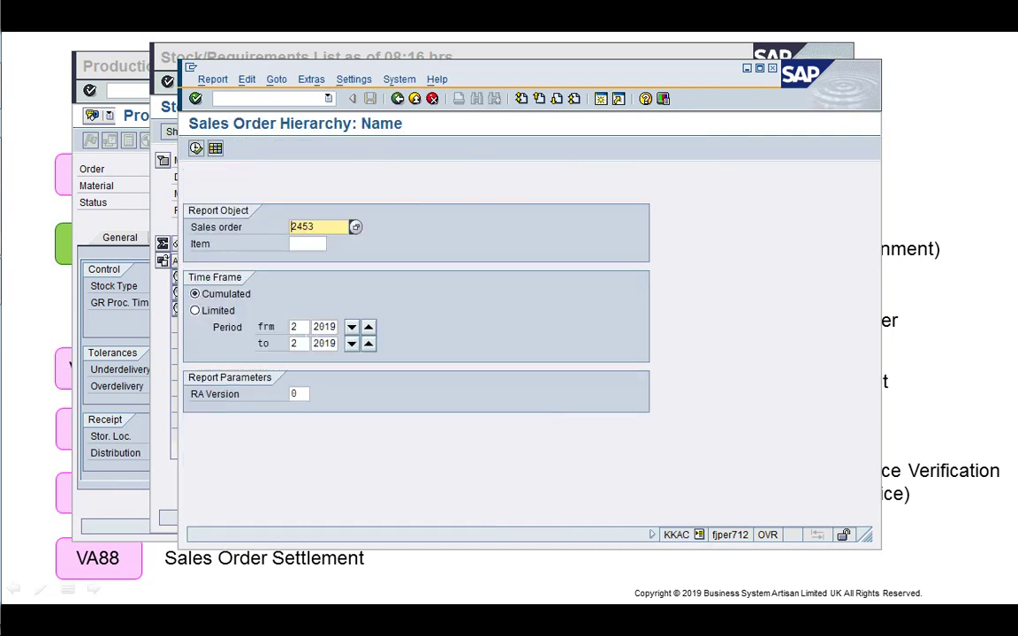
- Run the sales order hierarchy report from period 1 and expand item 10 to list its assigned production orders
{"action": "left_click", "coordinate": [305, 328]}
{"action": "type", "text": "1"}
{"action": "key", "text": "Return"}
{"action": "left_click", "coordinate": [195, 148]}
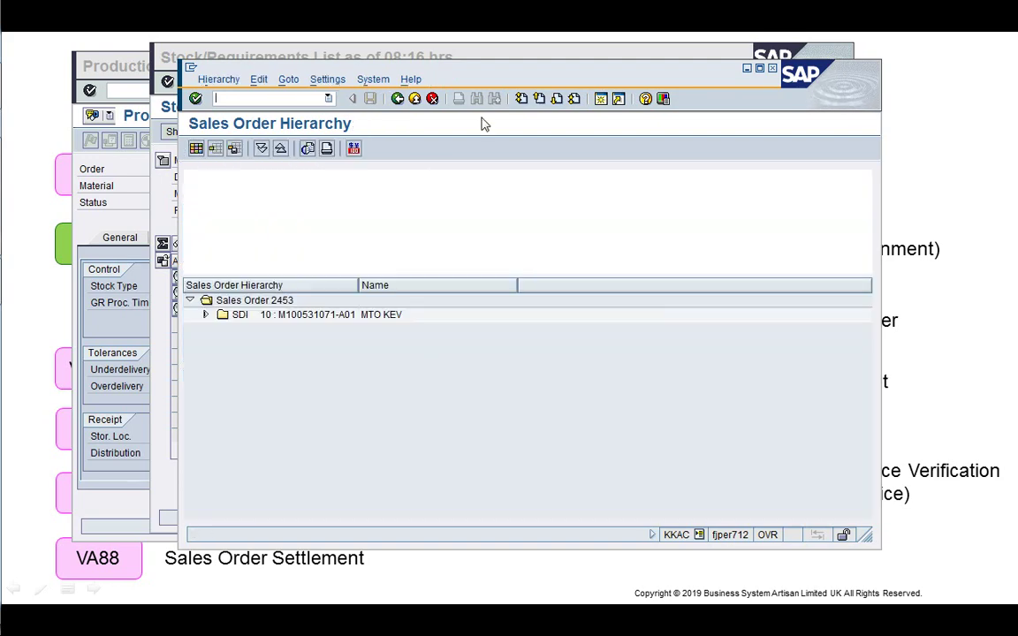
{"action": "left_click_drag", "start_coordinate": [493, 78], "coordinate": [460, 64]}
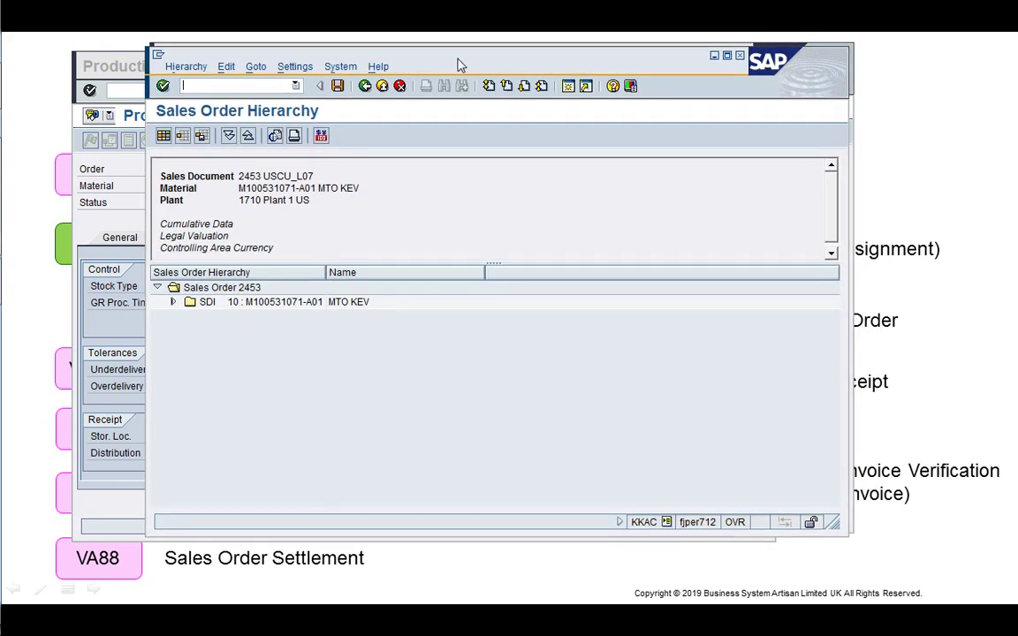
{"action": "left_click", "coordinate": [172, 302]}
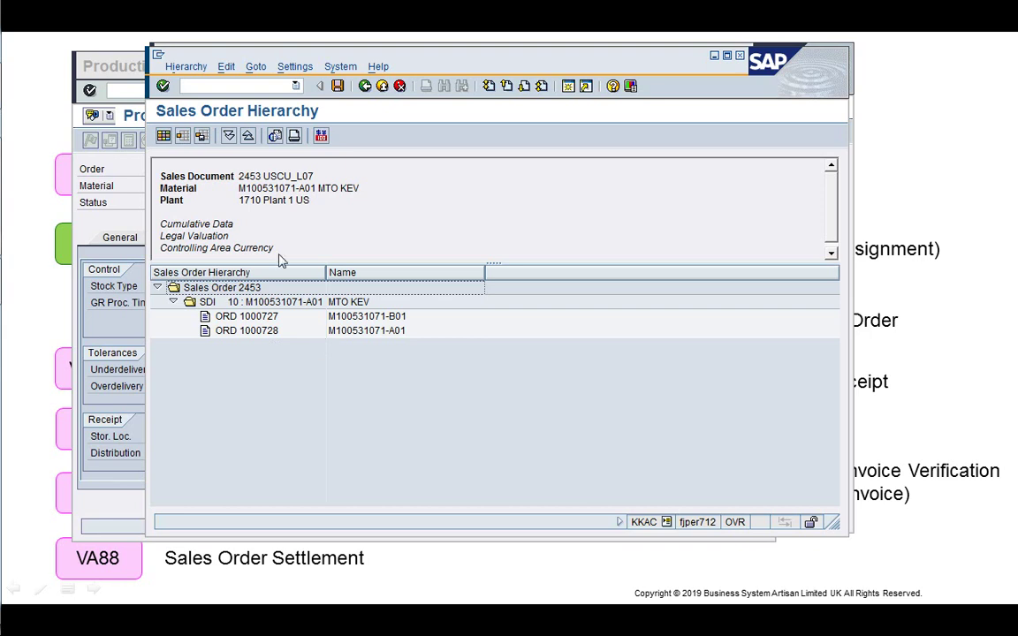
- Apply layout 1SAP02 Plan/Actual Comparison to examine the hierarchy's costs, then leave the report
{"action": "left_click", "coordinate": [184, 139]}
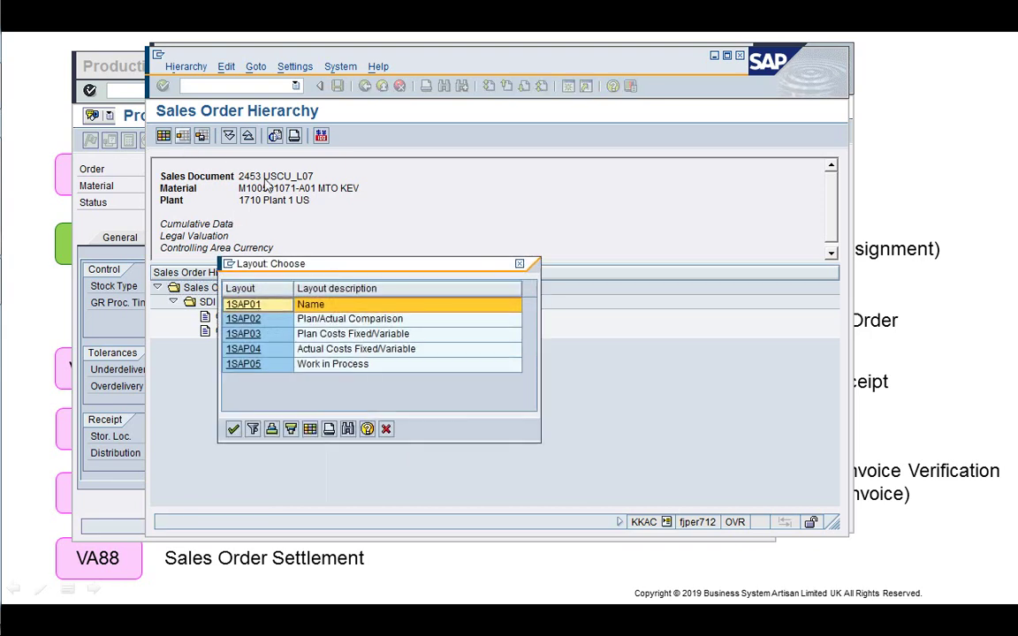
{"action": "left_click", "coordinate": [254, 320]}
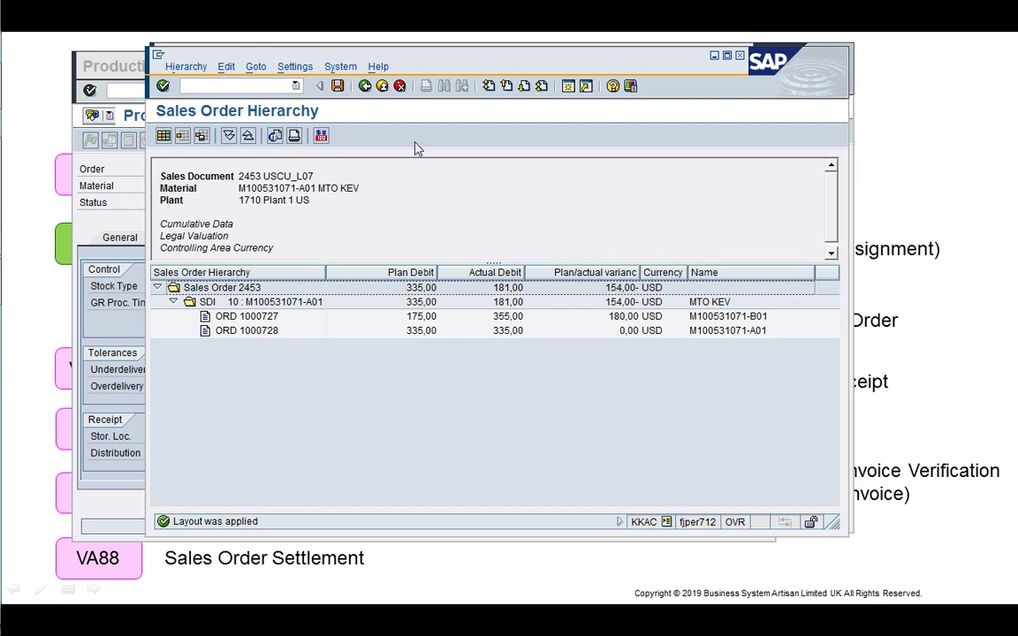
{"action": "left_click", "coordinate": [364, 87]}
{"action": "left_click", "coordinate": [364, 87]}
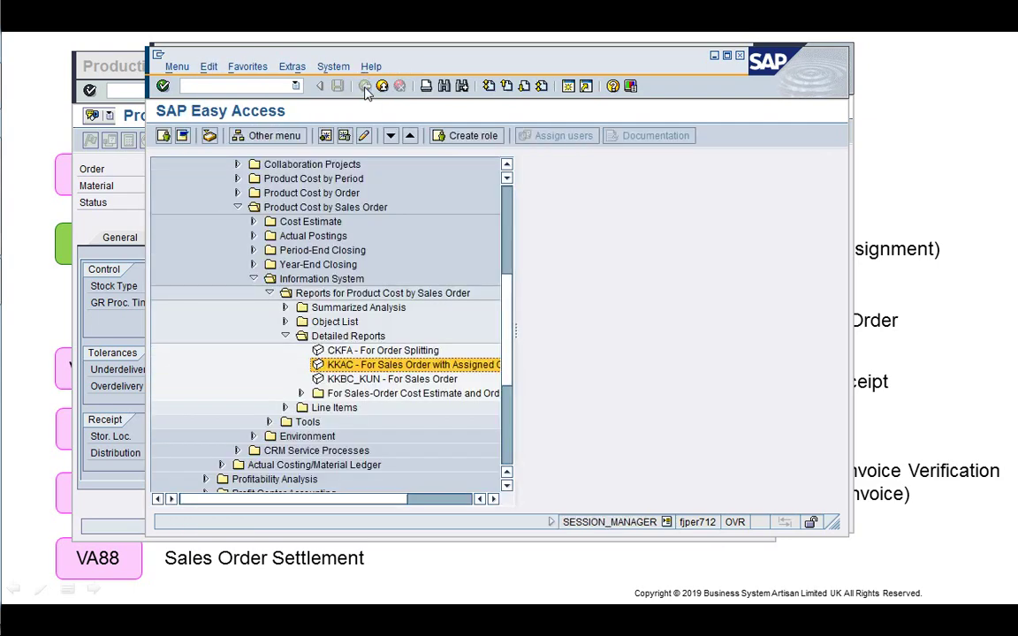
- Open the KKBC_KUN sales order report and run its plan/actual comparison with the period starting at 1
{"action": "left_click", "coordinate": [374, 380]}
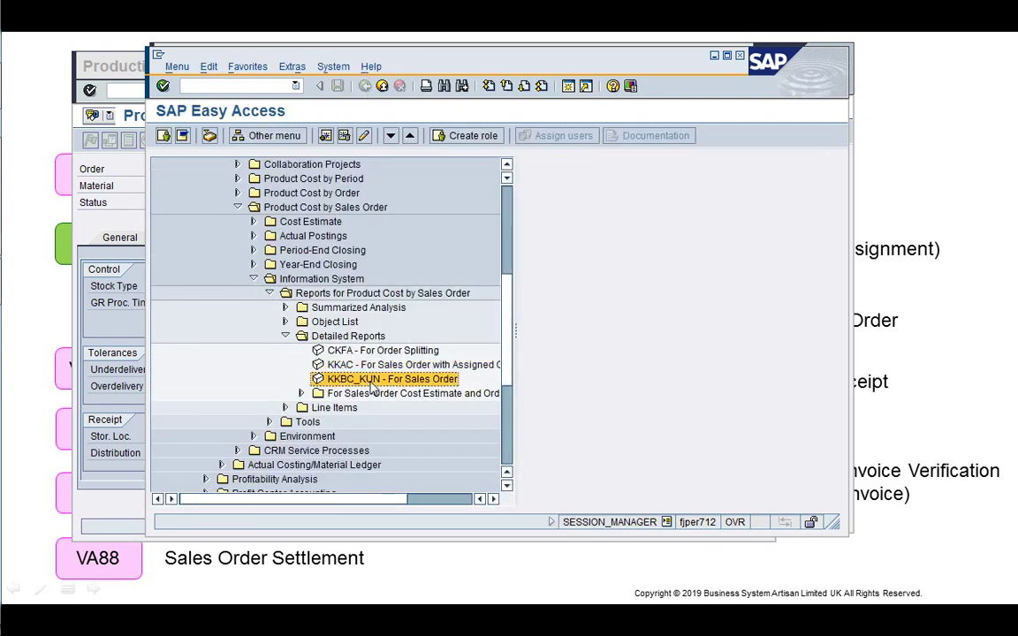
{"action": "double_click", "coordinate": [420, 380]}
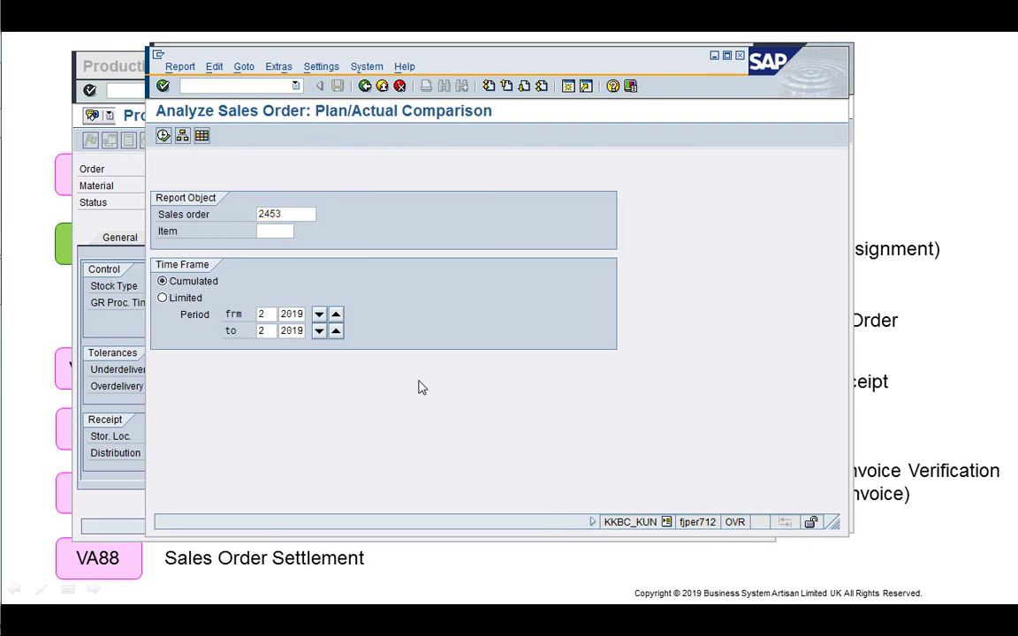
{"action": "left_click", "coordinate": [265, 314]}
{"action": "type", "text": "1"}
{"action": "key", "text": "Return"}
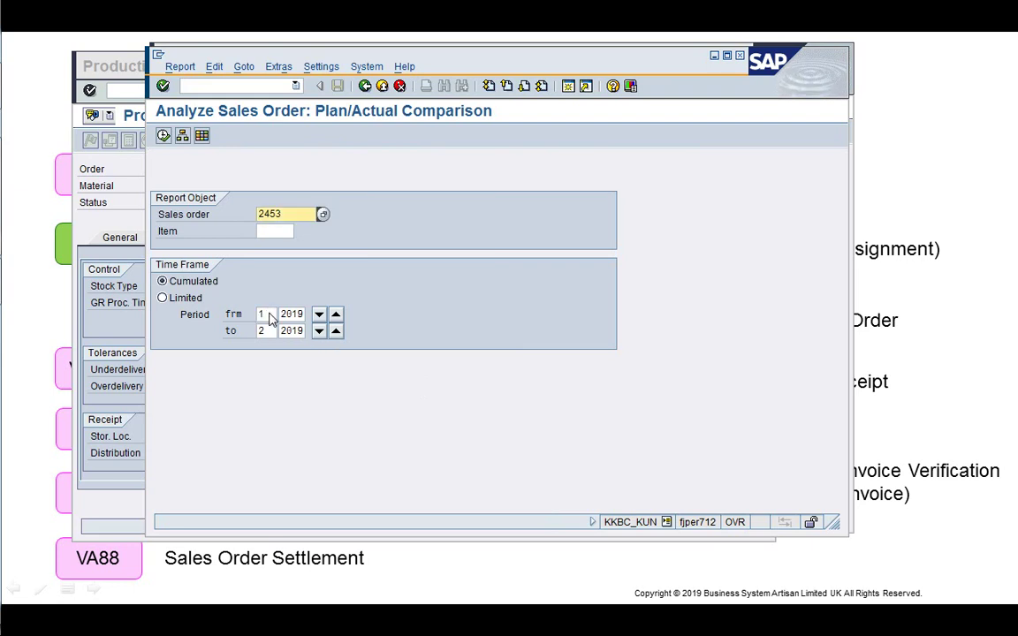
{"action": "left_click", "coordinate": [165, 138]}
- Reposition and enlarge the plan/actual comparison, examine the Loss Price Variance (PRD) lines, then leave the report
{"action": "left_click_drag", "start_coordinate": [505, 63], "coordinate": [479, 53]}
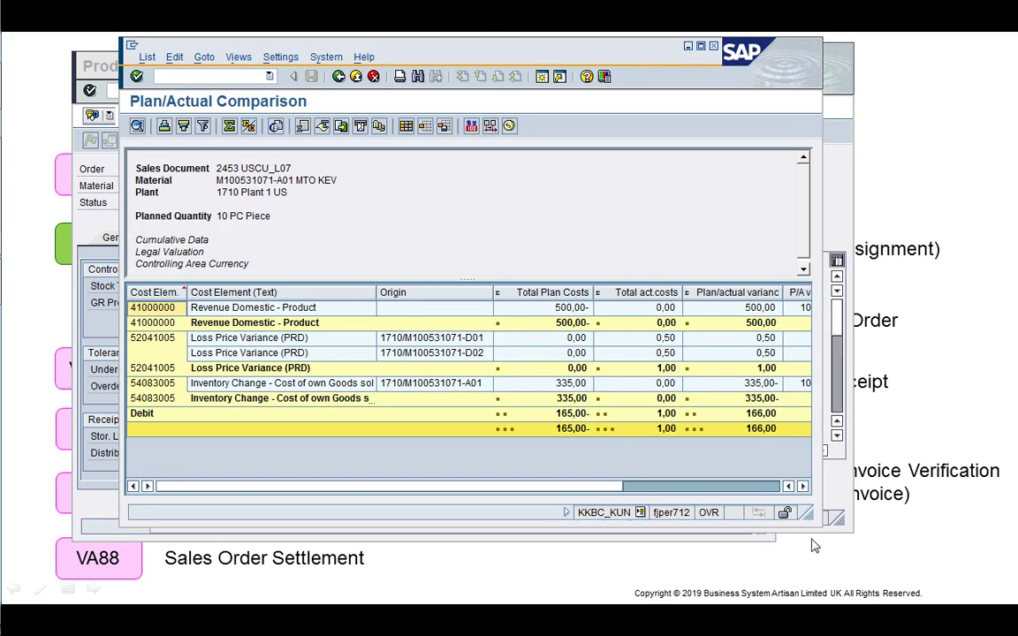
{"action": "left_click_drag", "start_coordinate": [806, 515], "coordinate": [919, 549]}
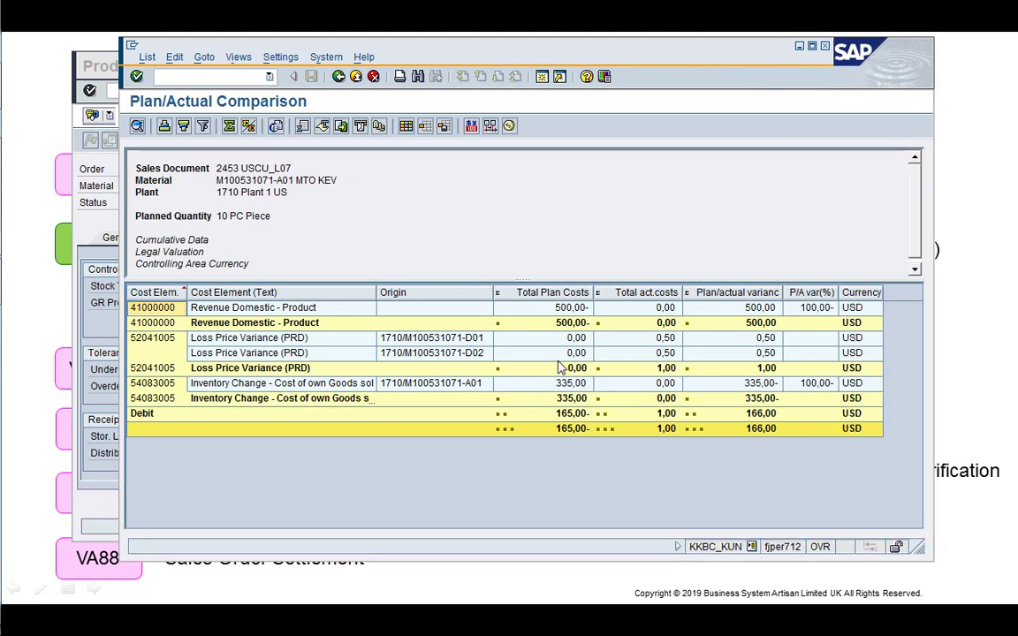
{"action": "left_click", "coordinate": [329, 367]}
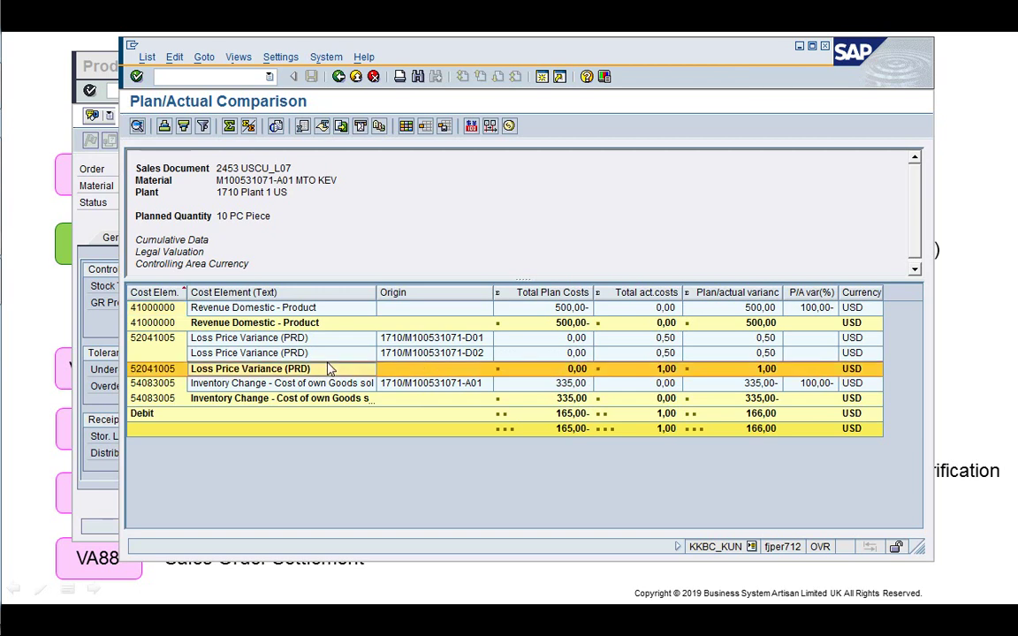
{"action": "left_click", "coordinate": [357, 353]}
{"action": "left_click", "coordinate": [357, 339]}
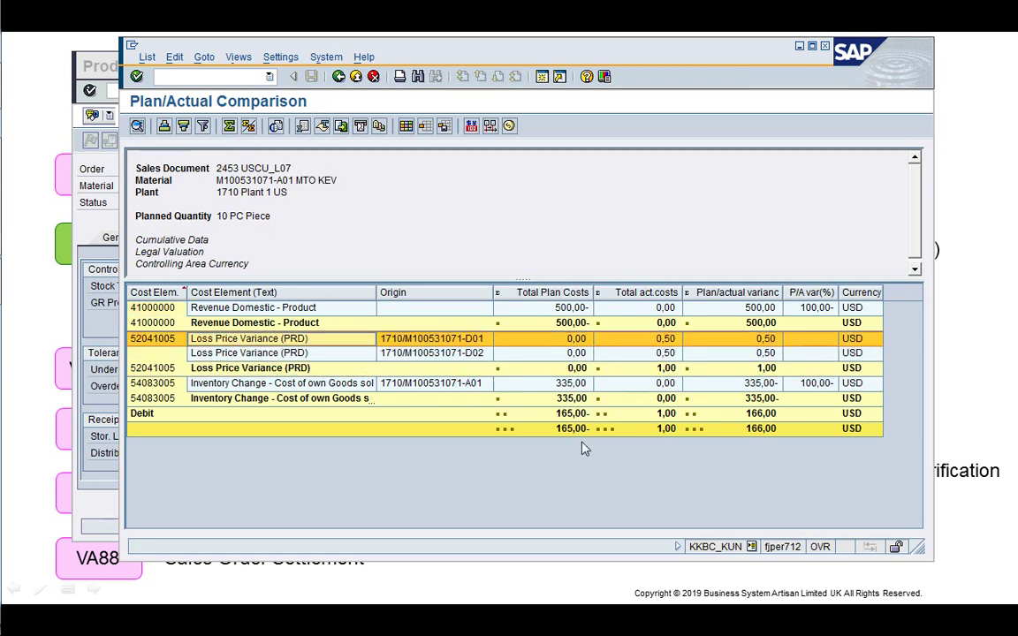
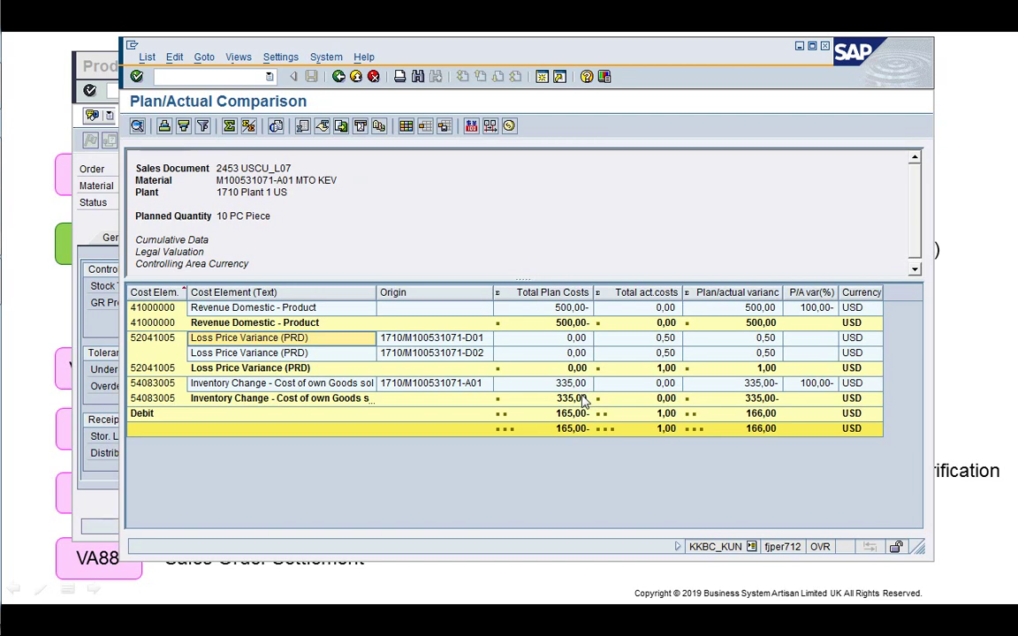
{"action": "left_click", "coordinate": [338, 77]}
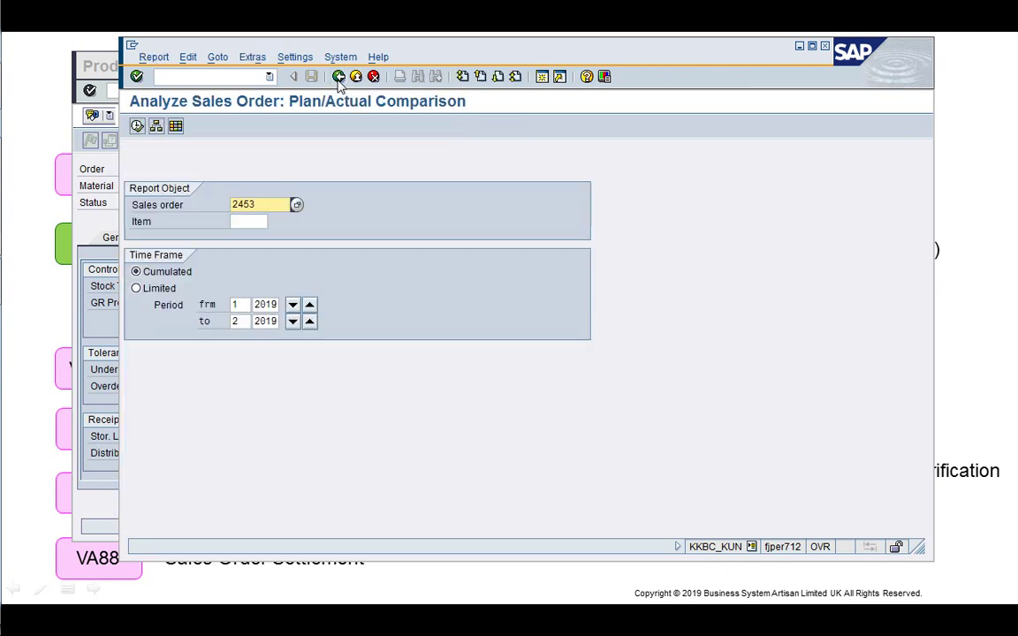
{"action": "left_click", "coordinate": [338, 77]}
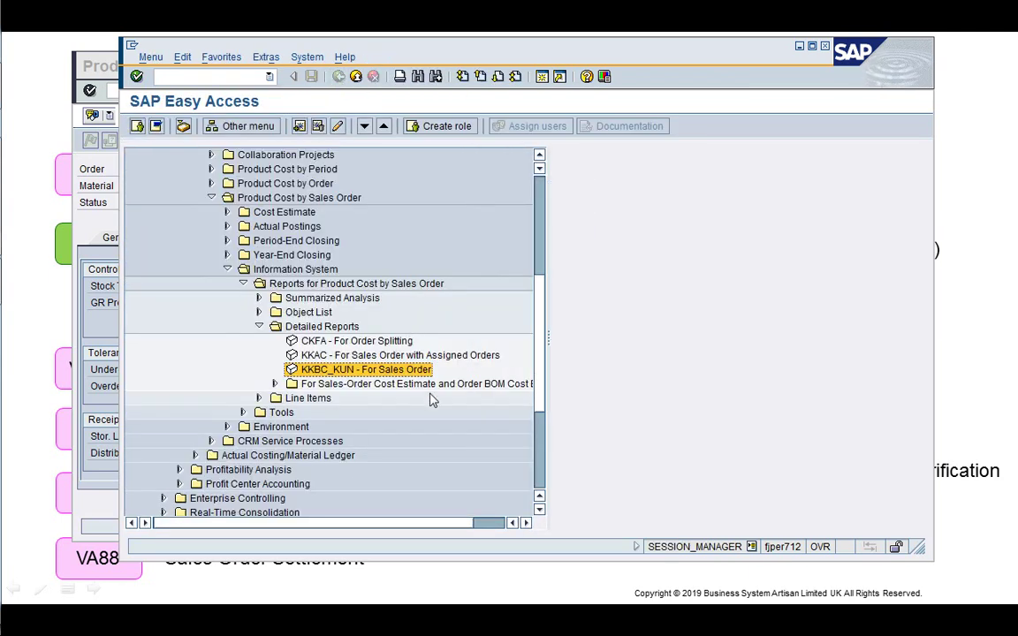
- Expand the sales order line item reports and open KVBI Actual Costs
{"action": "key", "text": "Down"}
{"action": "key", "text": "Down"}
{"action": "key", "text": "Right"}
{"action": "key", "text": "Down"}
{"action": "key", "text": "Right"}
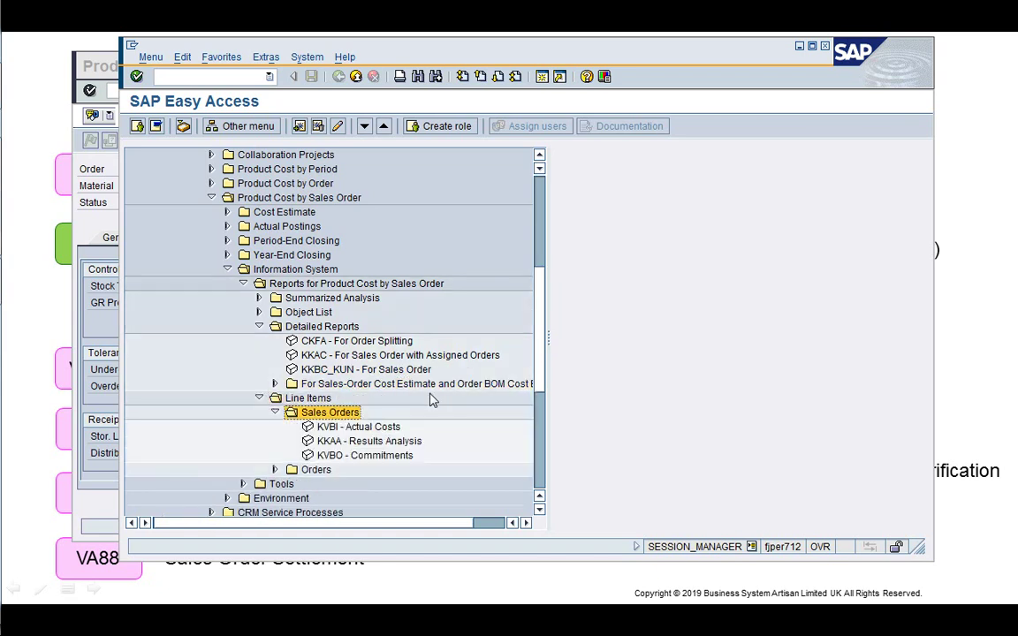
{"action": "key", "text": "Down"}
{"action": "key", "text": "Down"}
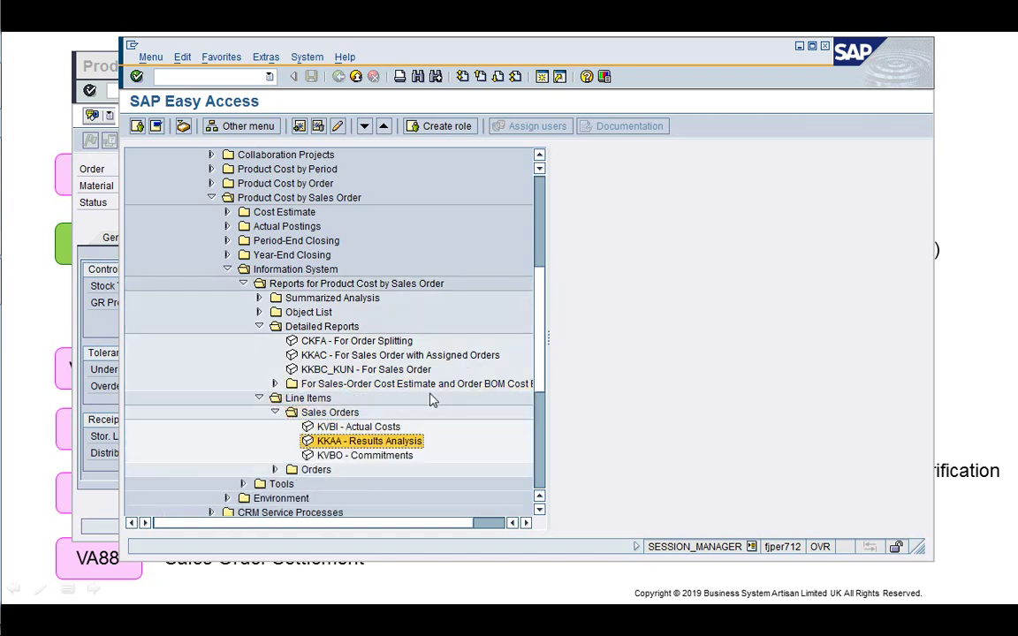
{"action": "key", "text": "Up"}
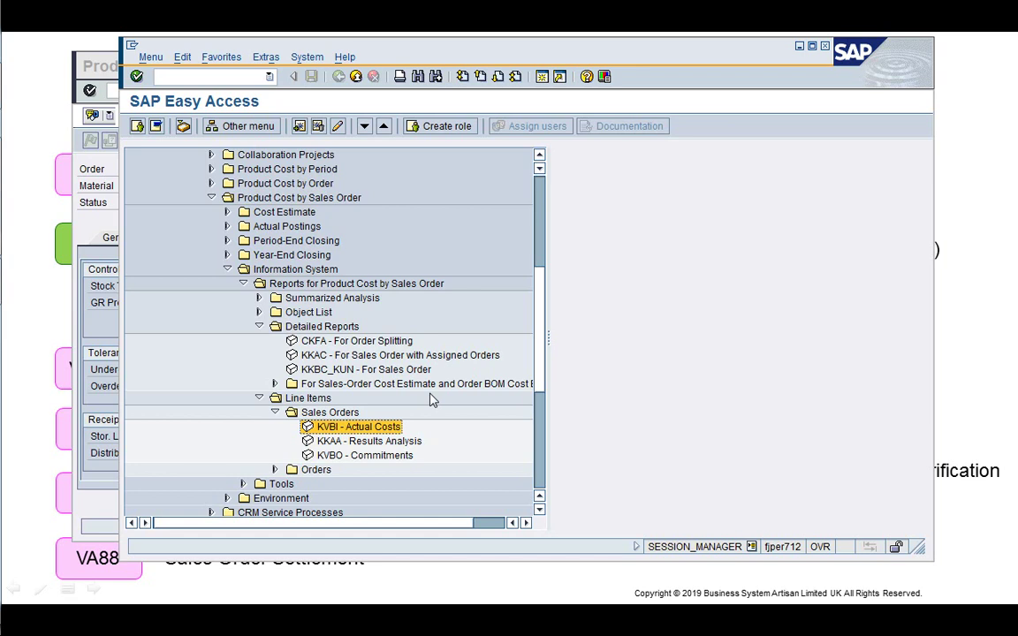
{"action": "key", "text": "Return"}
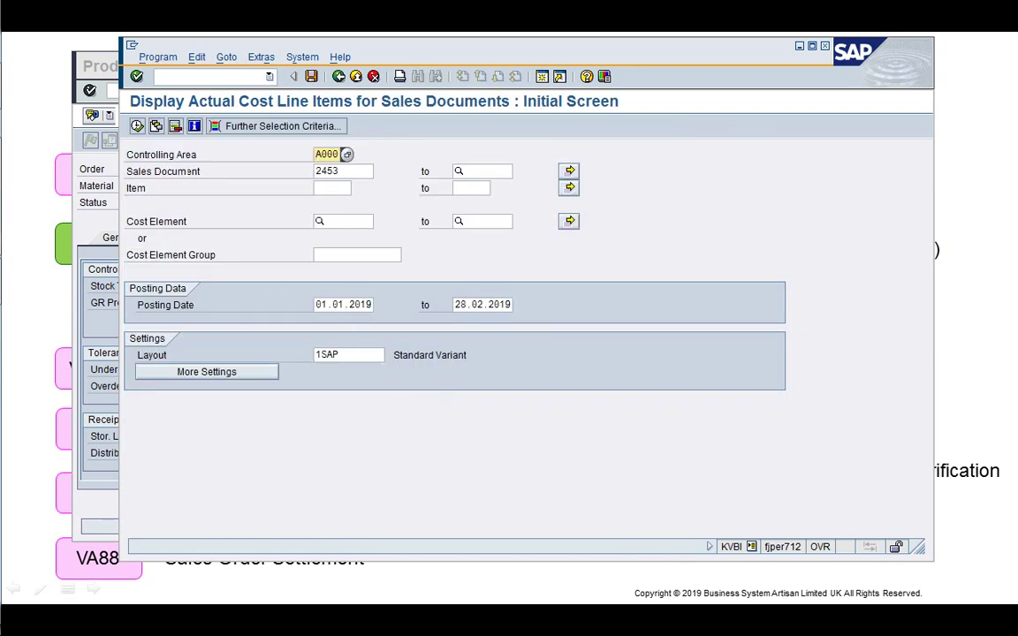
- Run the sales document actual cost line item report, widen the document number column, examine the Loss Prc Var PRD lines, then exit the list
{"action": "left_click", "coordinate": [137, 126]}
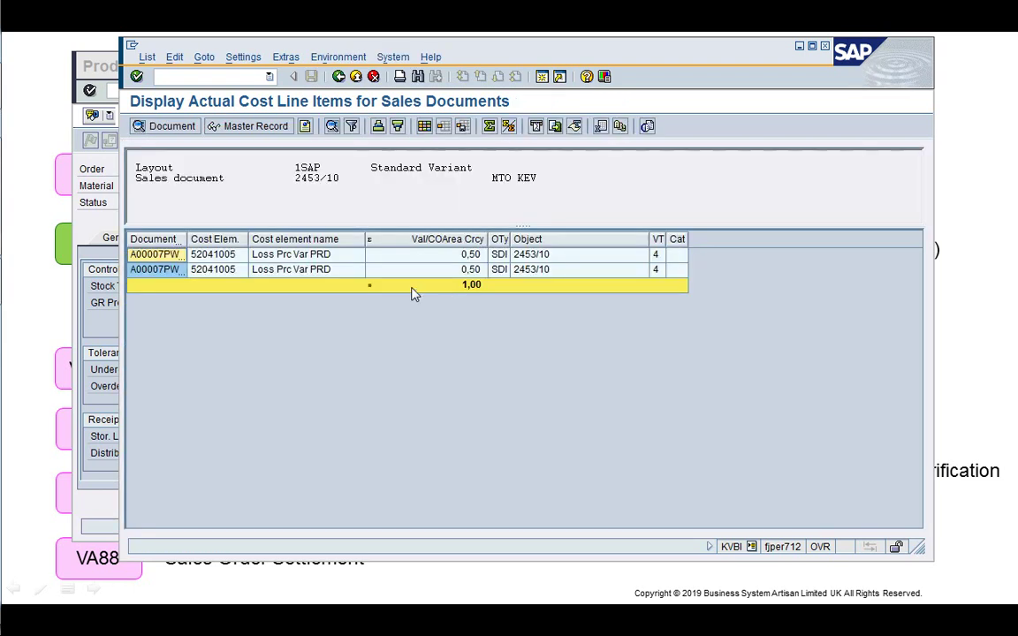
{"action": "left_click_drag", "start_coordinate": [187, 244], "coordinate": [210, 244]}
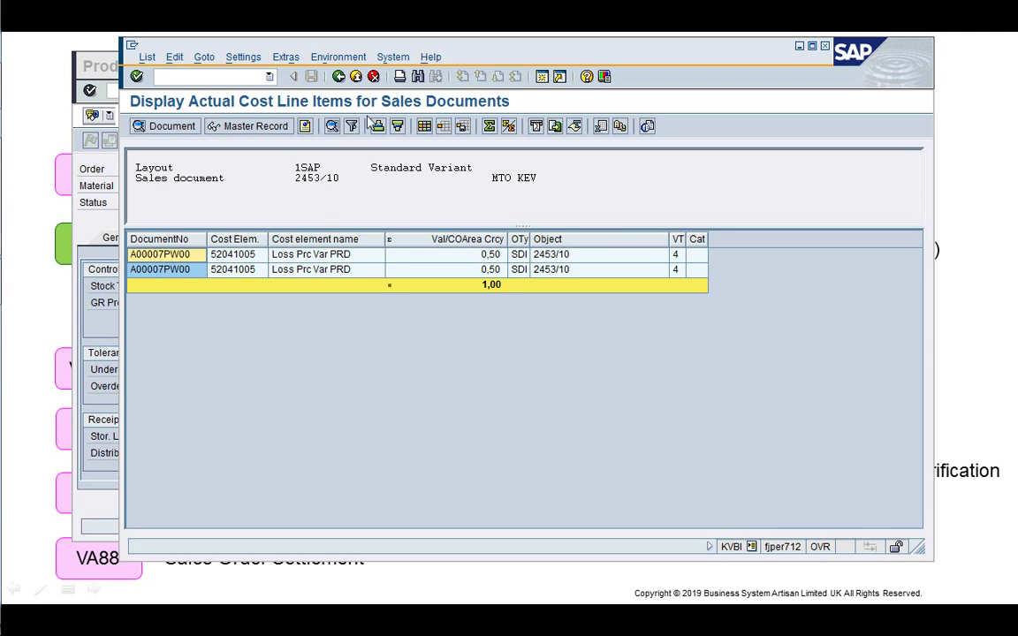
{"action": "left_click", "coordinate": [341, 78]}
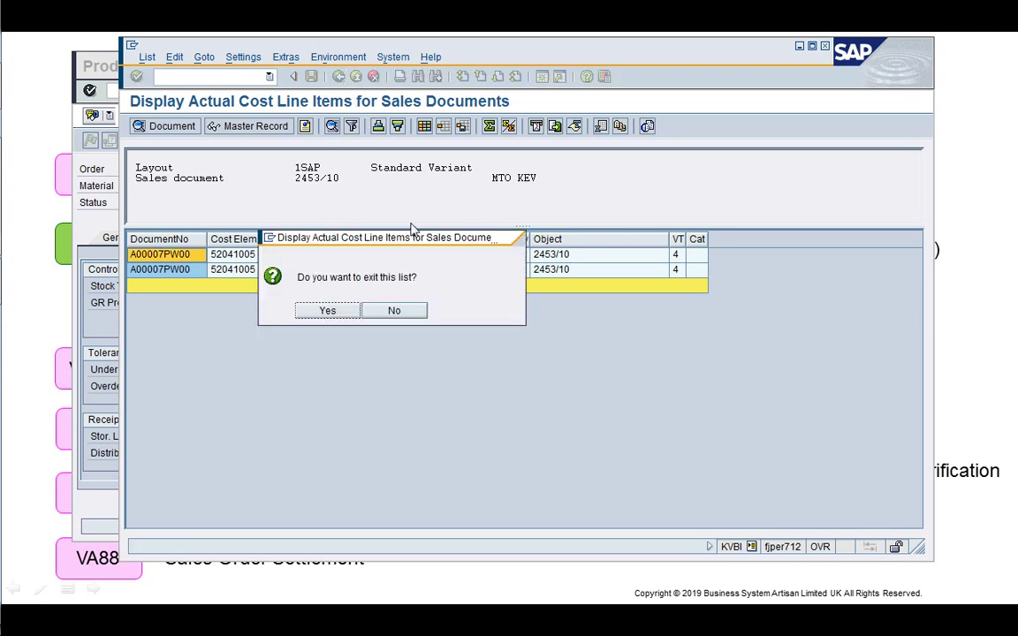
{"action": "left_click", "coordinate": [339, 309]}
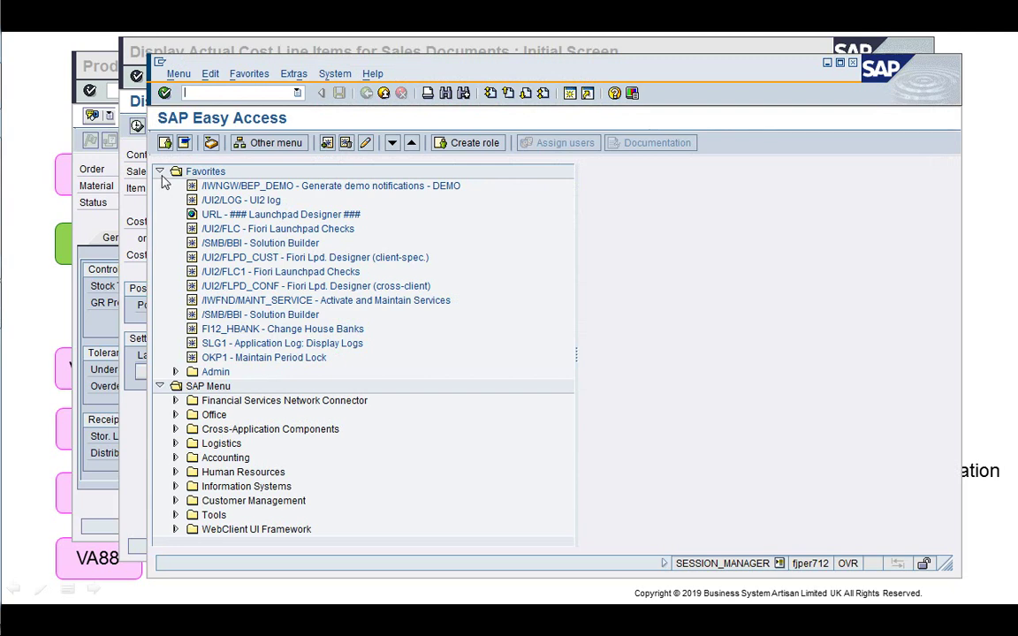
{"action": "left_click", "coordinate": [160, 171]}
{"action": "left_click", "coordinate": [187, 92]}
{"action": "type", "text": "/n"}
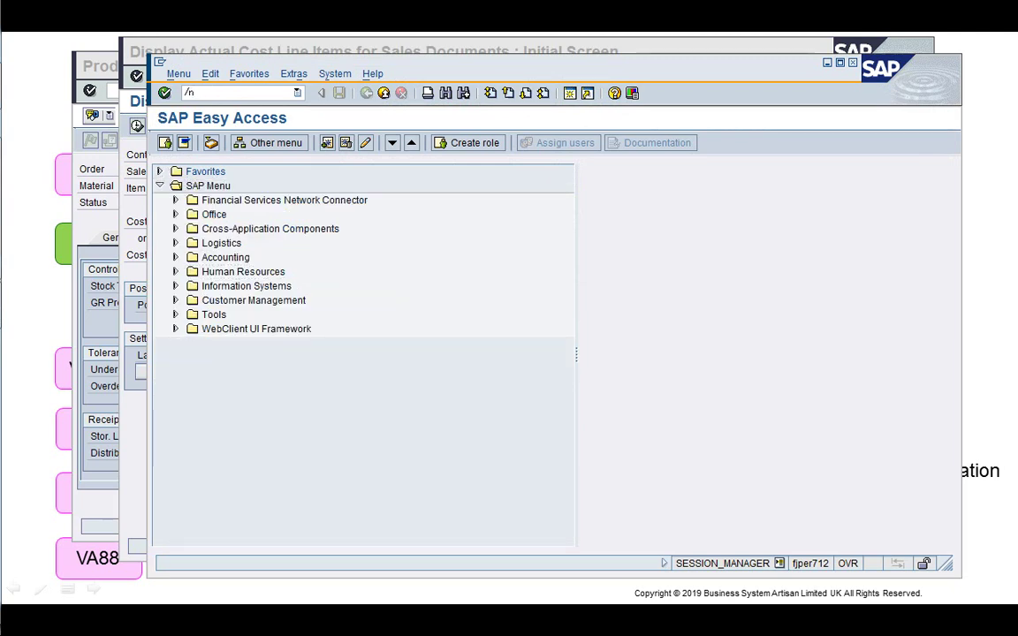
{"action": "type", "text": "FS00"}
{"action": "key", "text": "Return"}
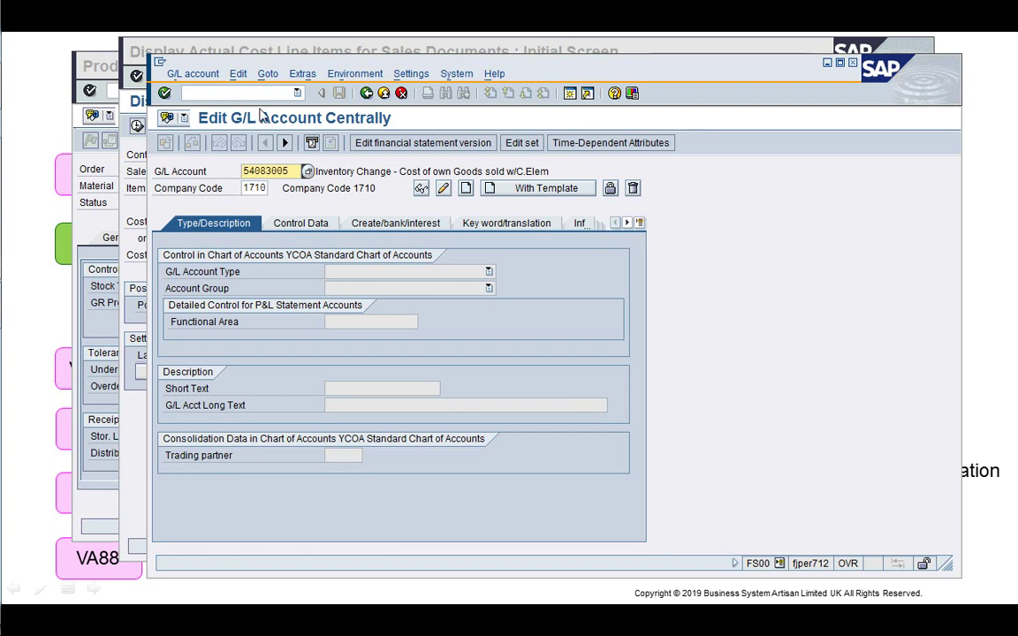
- Open transaction FB60 to enter a vendor invoice and reposition its window
{"action": "left_click", "coordinate": [258, 97]}
{"action": "type", "text": "/nFB60"}
{"action": "key", "text": "Return"}
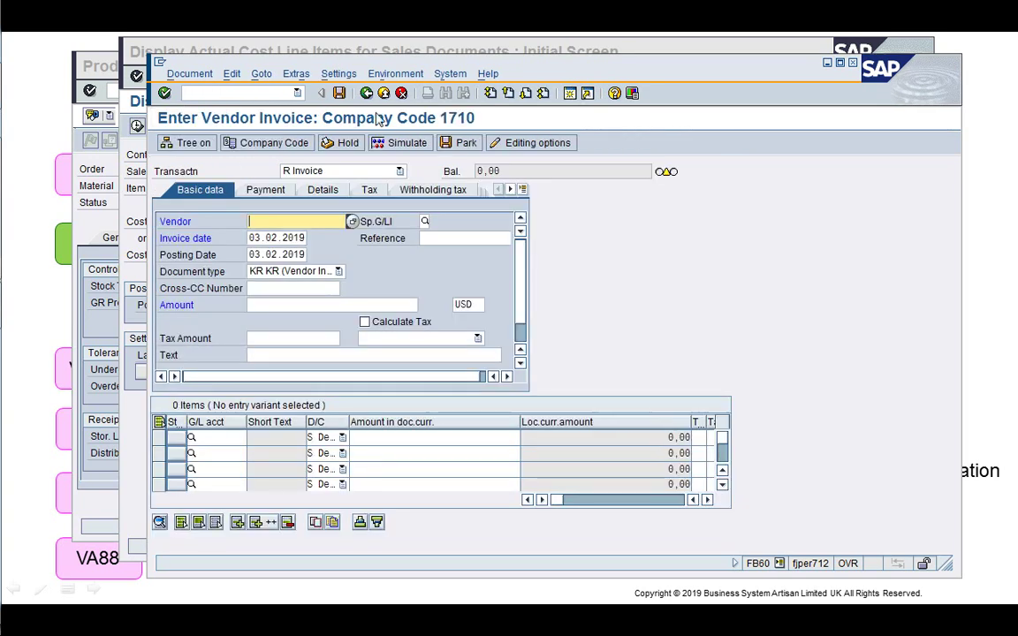
{"action": "left_click_drag", "start_coordinate": [357, 62], "coordinate": [334, 43]}
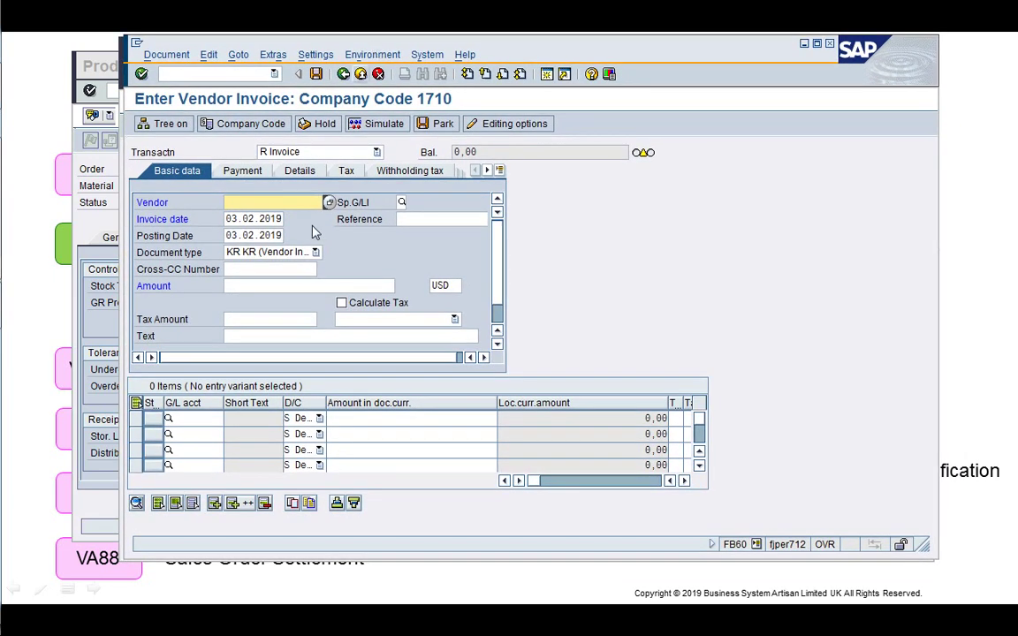
- Enter the vendor number, invoice and posting dates of 25.01.2019, and reference 190125-001 in the invoice header
{"action": "key", "text": "BackSpace"}
{"action": "left_click", "coordinate": [290, 219]}
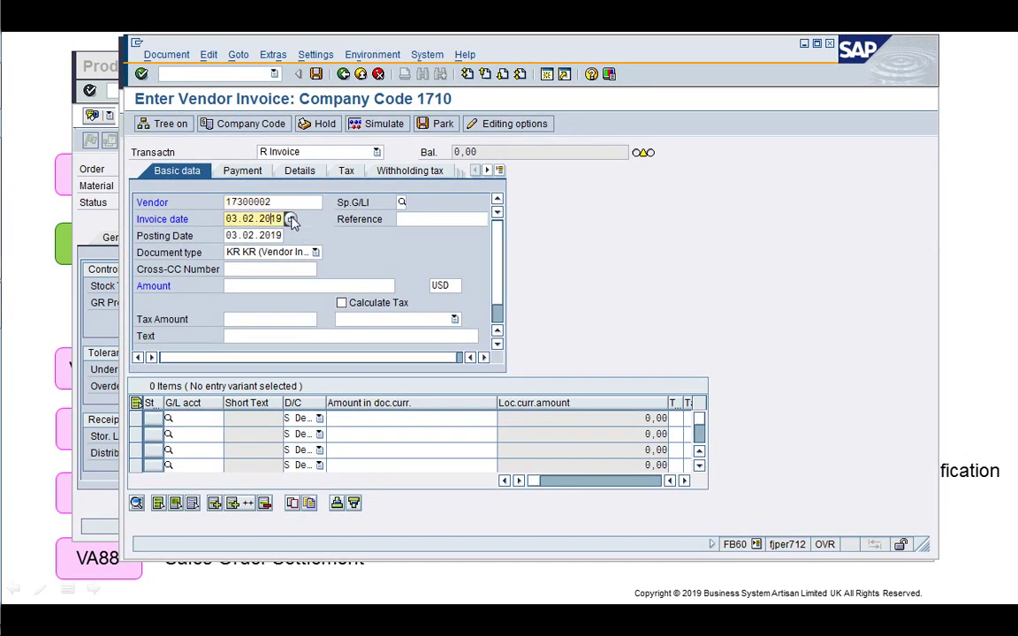
{"action": "key", "text": "Down"}
{"action": "key", "text": "Left"}
{"action": "type", "text": "1"}
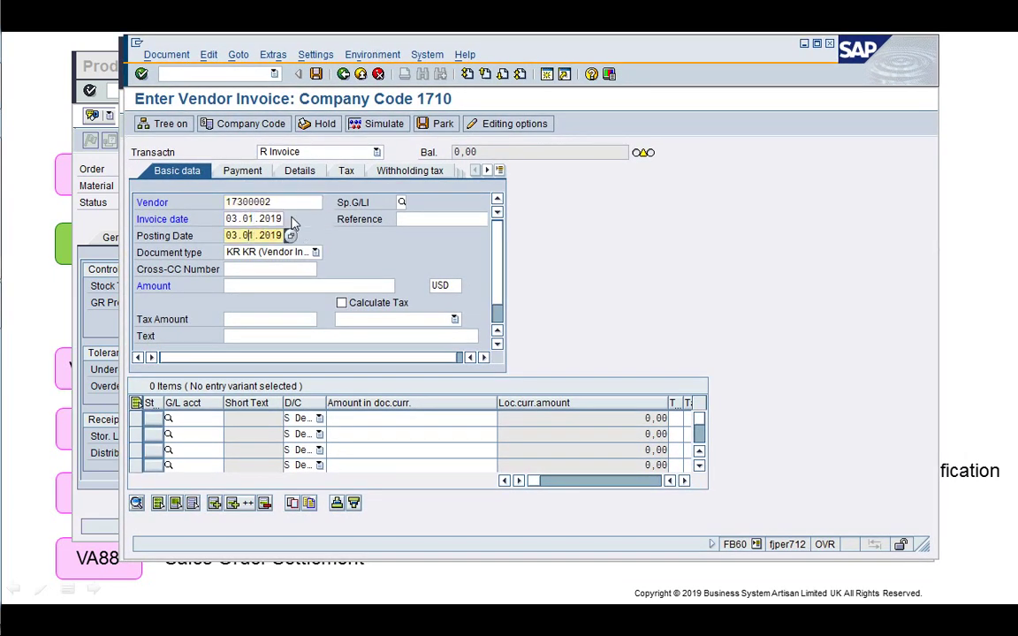
{"action": "key", "text": "Up"}
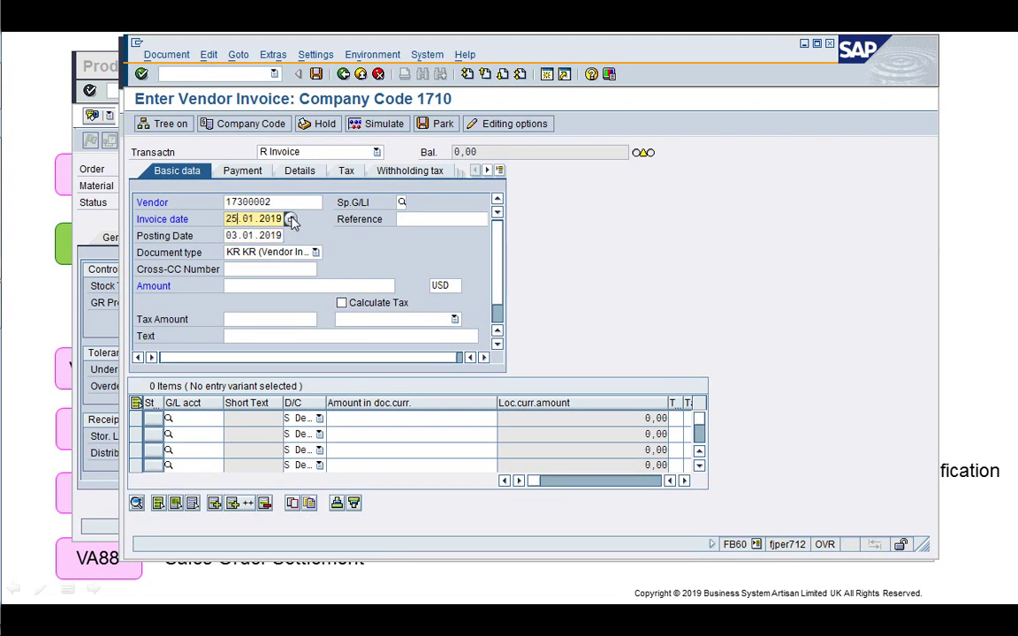
{"action": "key", "text": "Down"}
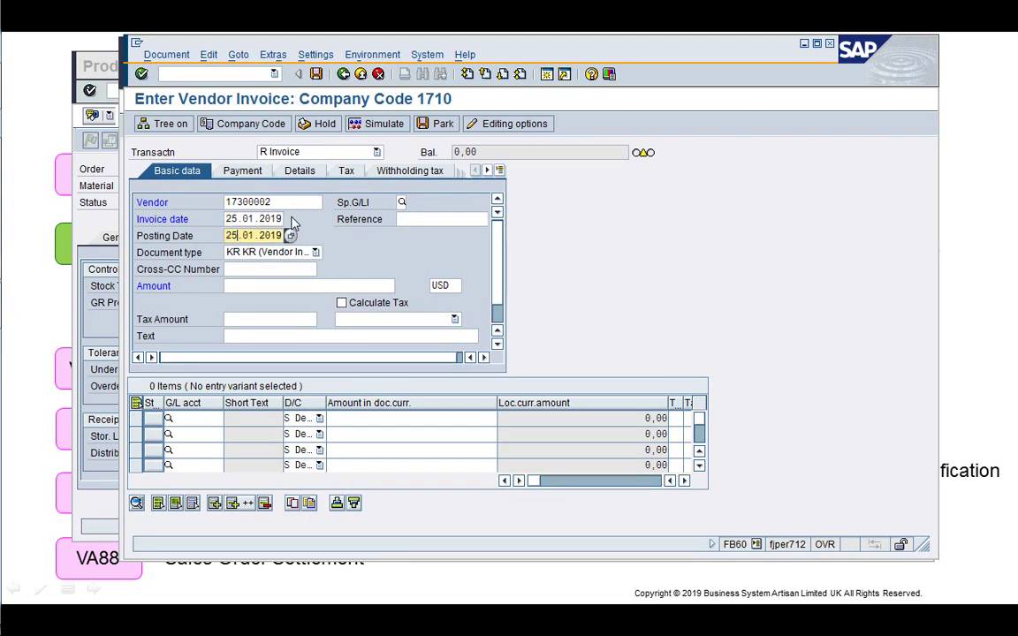
{"action": "left_click", "coordinate": [427, 219]}
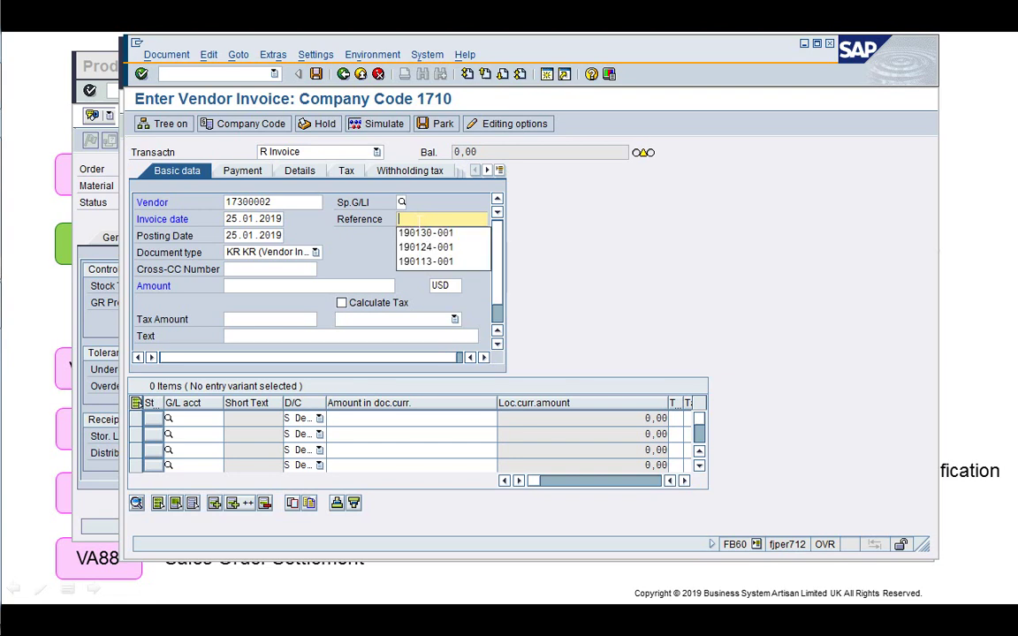
{"action": "left_click", "coordinate": [422, 231]}
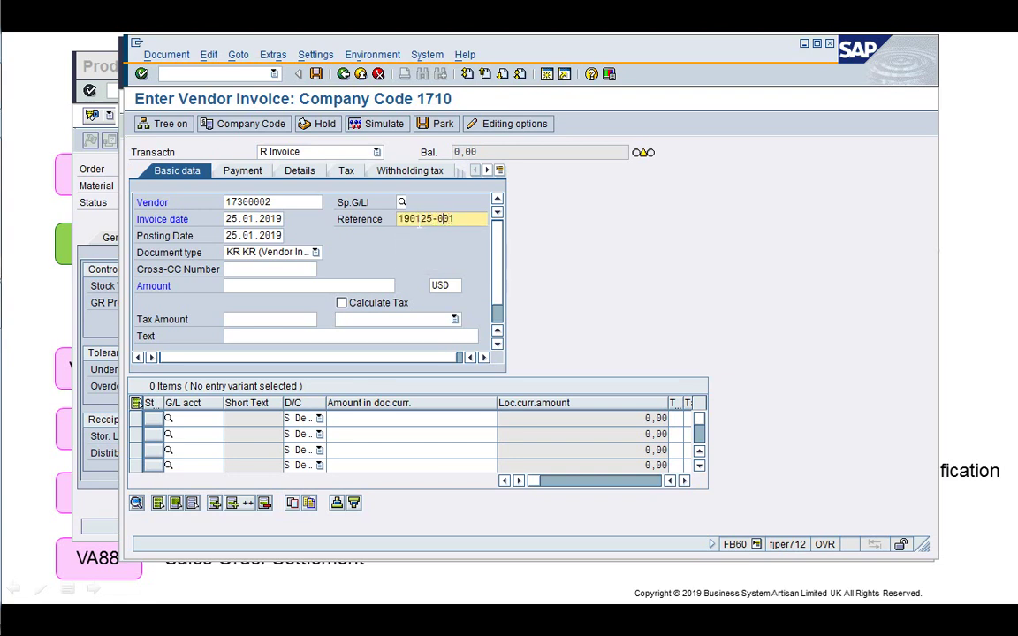
{"action": "key", "text": "Return"}
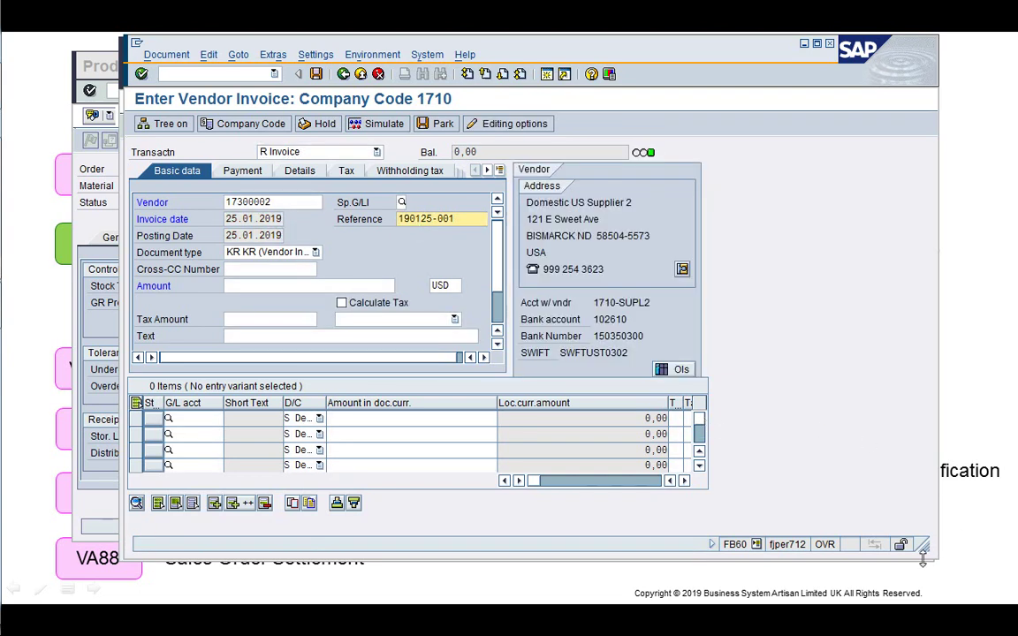
- Enlarge the invoice window and add a debit line for G/L account 60010105 with tax code I1, A/P Sales Tax distributed to line items
{"action": "left_click_drag", "start_coordinate": [922, 547], "coordinate": [921, 608]}
{"action": "left_click", "coordinate": [192, 419]}
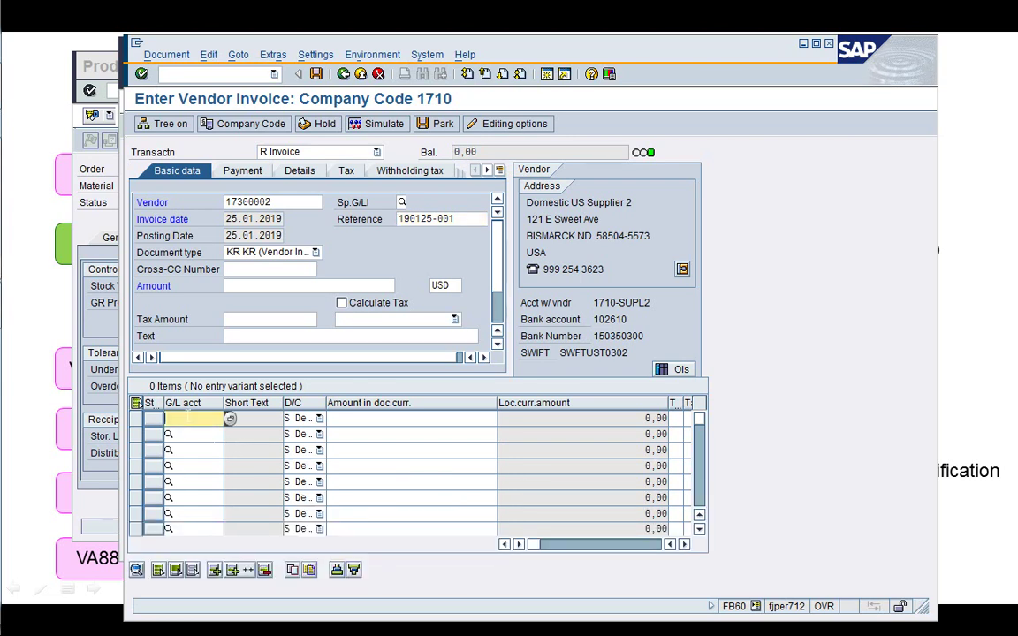
{"action": "key", "text": "Down"}
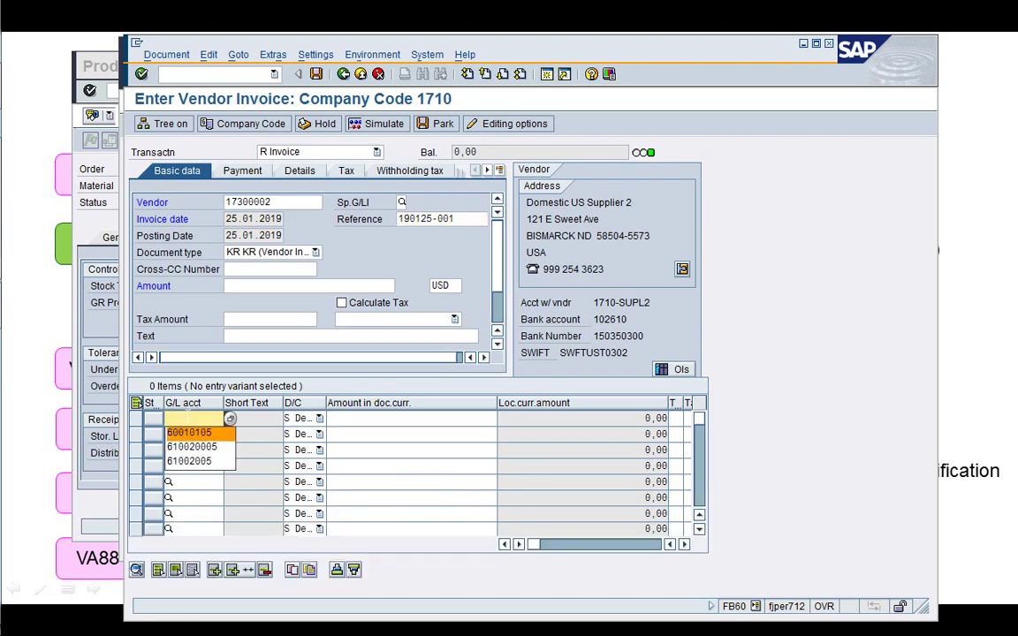
{"action": "key", "text": "Return"}
{"action": "key", "text": "Return"}
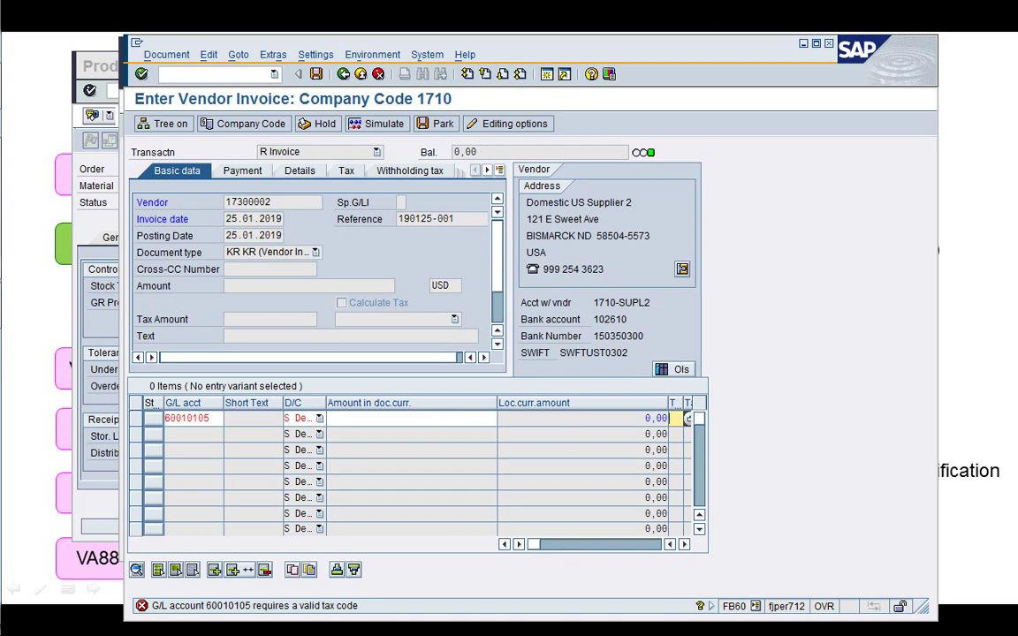
{"action": "left_click", "coordinate": [693, 420]}
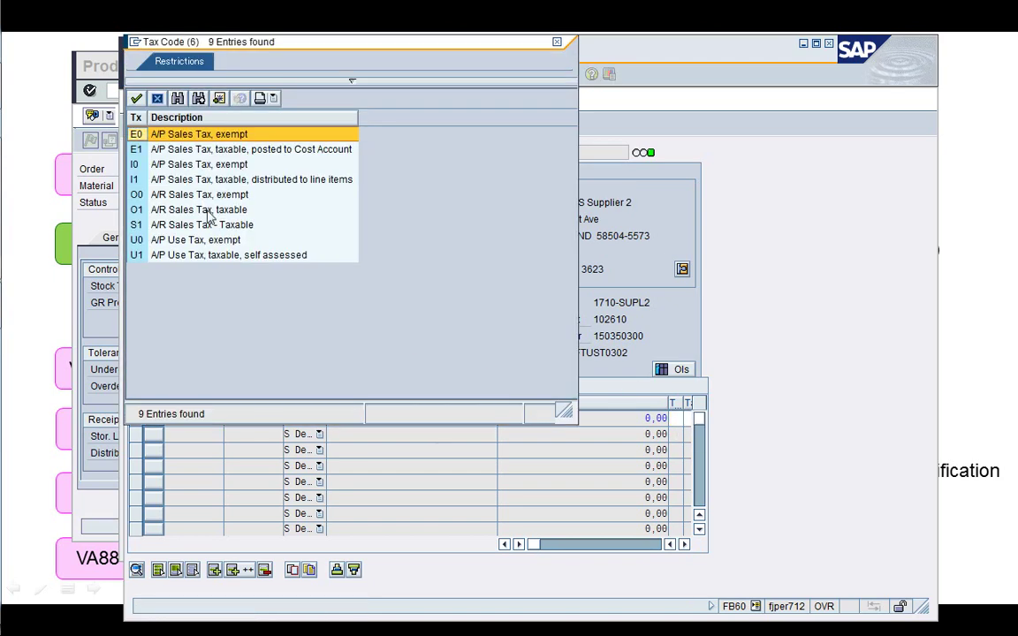
{"action": "double_click", "coordinate": [181, 179]}
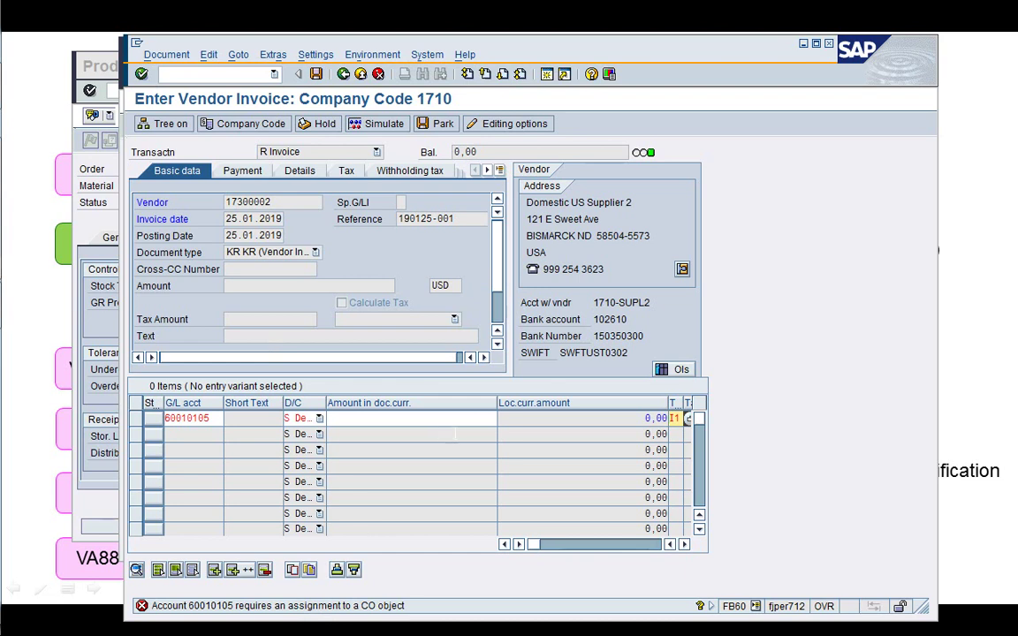
- Set the G/L line's amount to 60,00 USD and open the line's account item details
{"action": "left_click", "coordinate": [452, 418]}
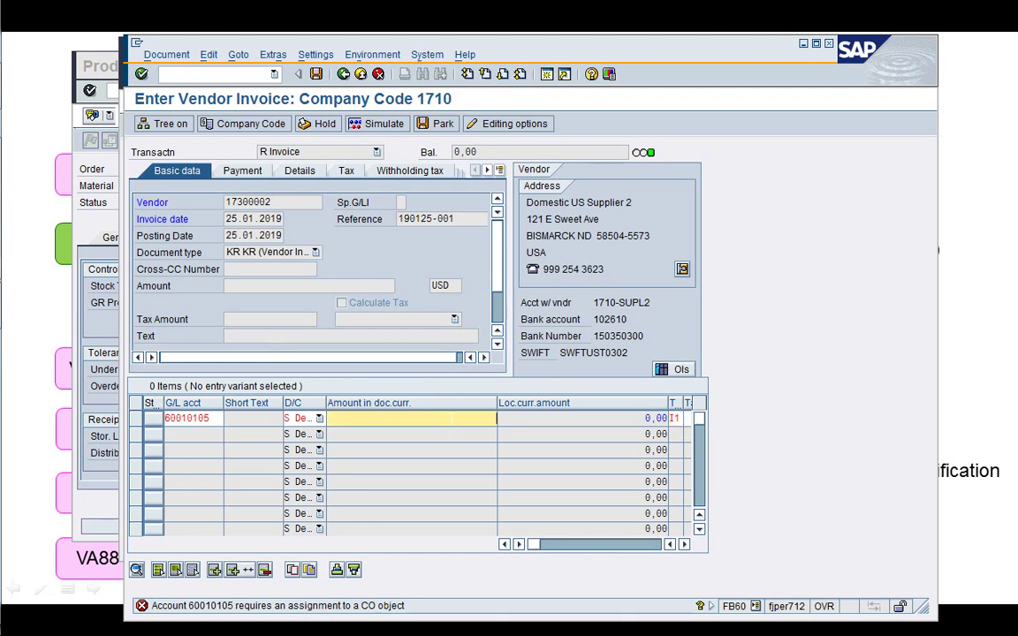
{"action": "key", "text": "Return"}
{"action": "double_click", "coordinate": [450, 420]}
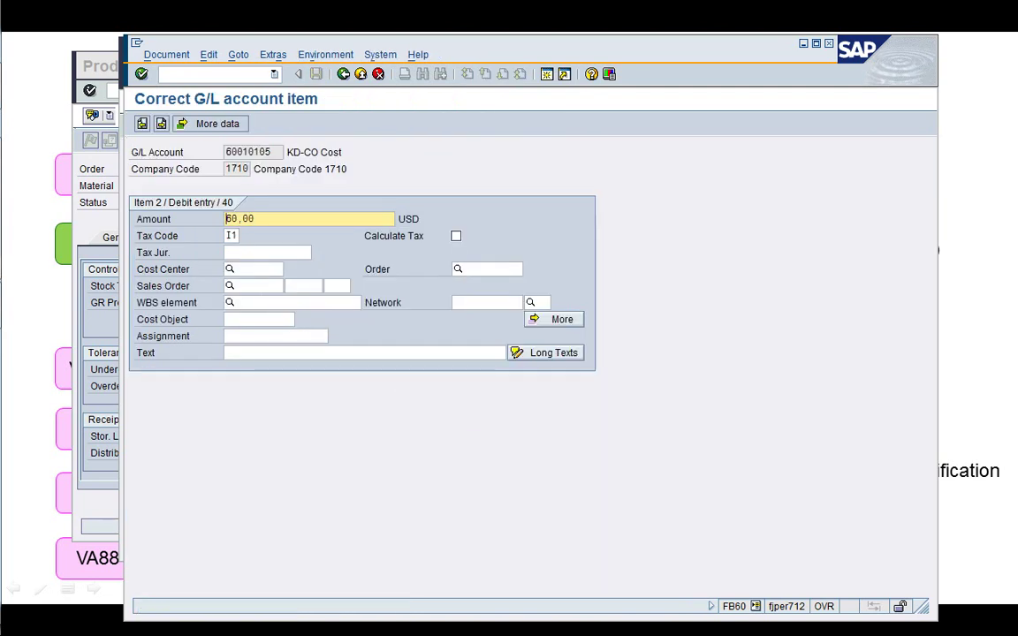
- Assign the G/L account item to the sales order number with item 10
{"action": "left_click", "coordinate": [260, 287]}
{"action": "type", "text": "2453"}
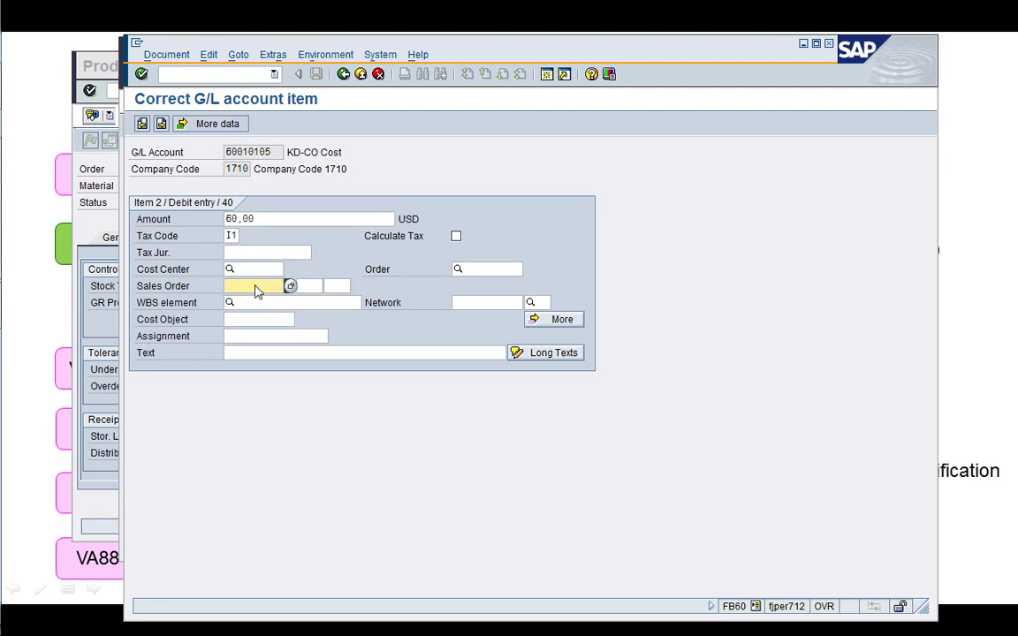
{"action": "key", "text": "BackSpace"}
{"action": "key", "text": "BackSpace"}
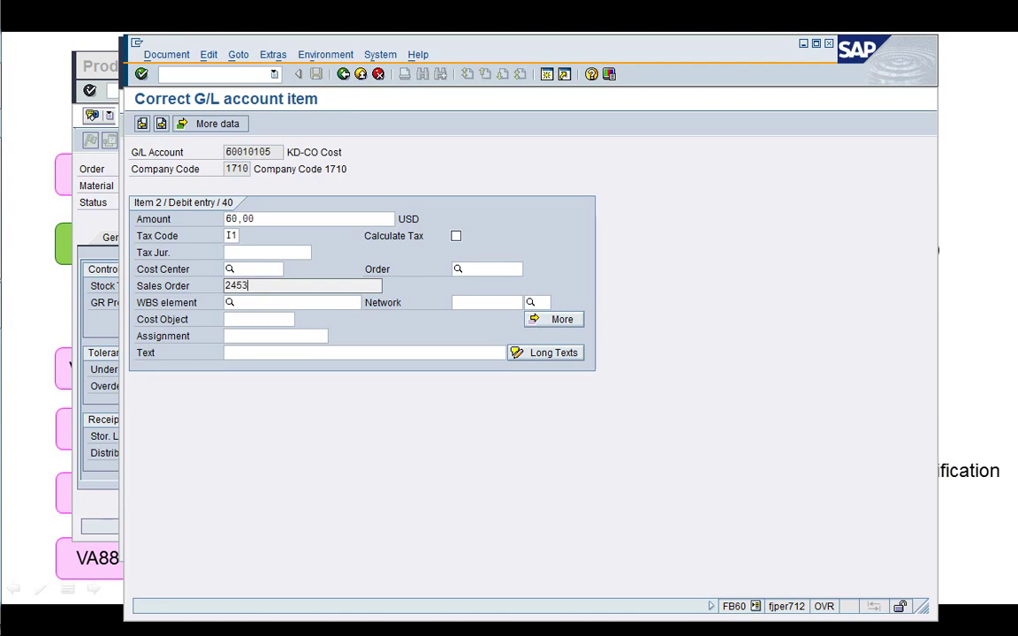
{"action": "key", "text": "Return"}
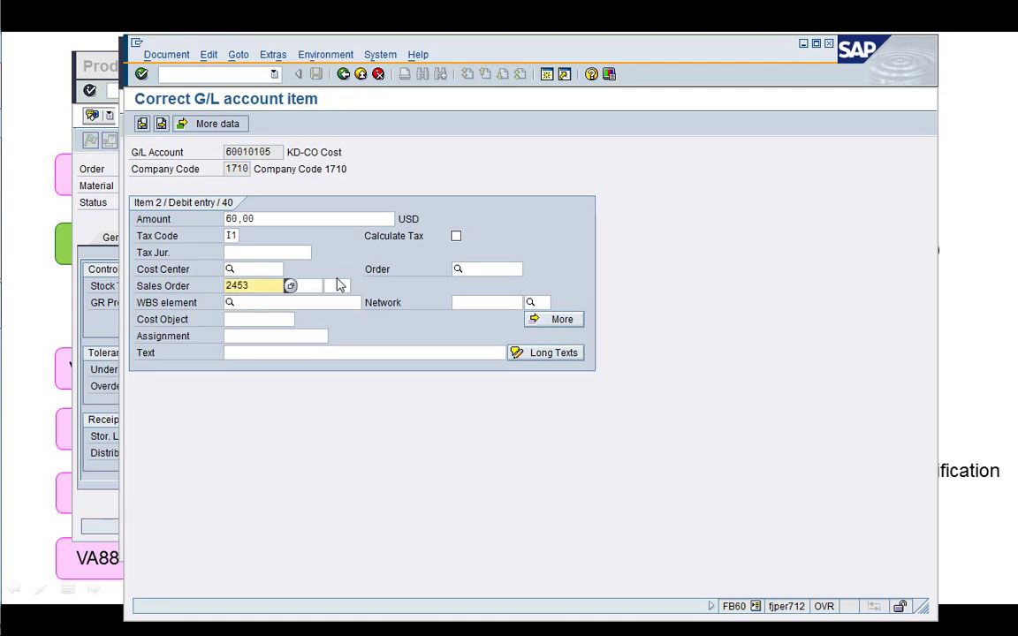
{"action": "key", "text": "Tab"}
{"action": "type", "text": "10"}
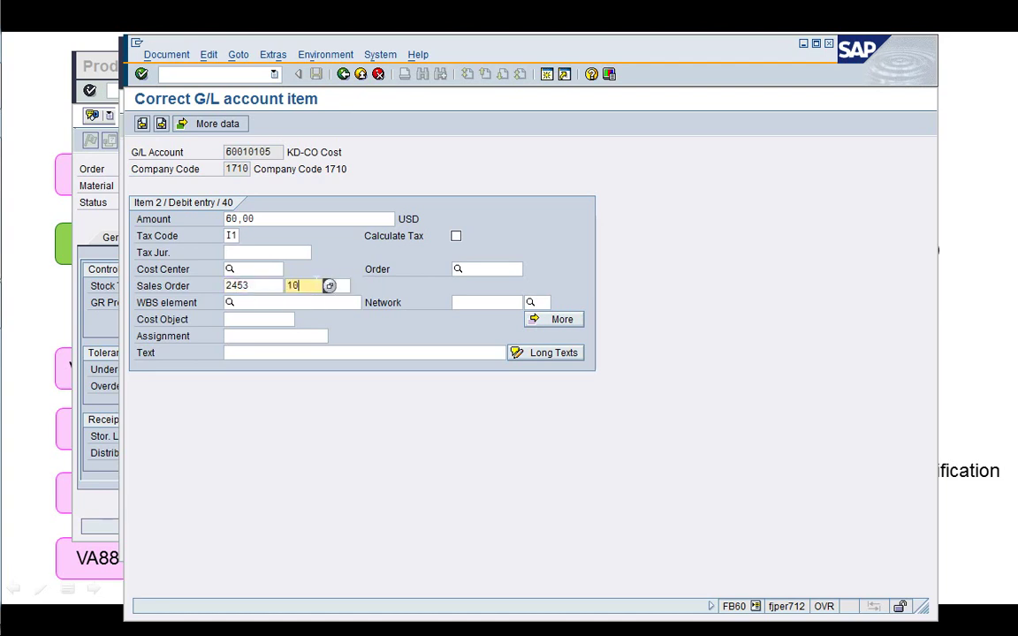
{"action": "key", "text": "Return"}
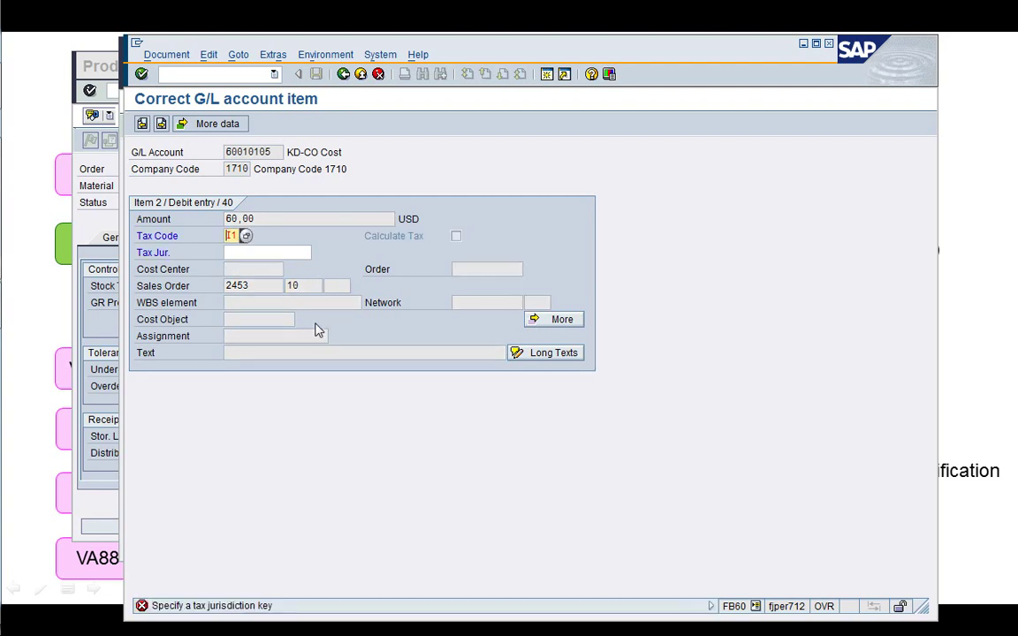
{"action": "left_click", "coordinate": [93, 205]}
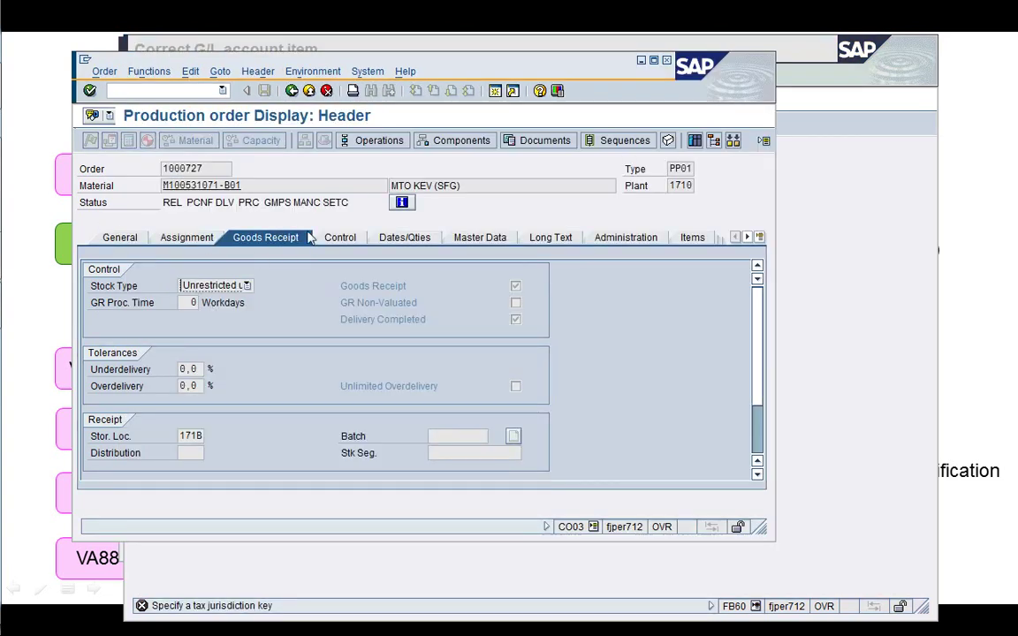
{"action": "left_click", "coordinate": [824, 274]}
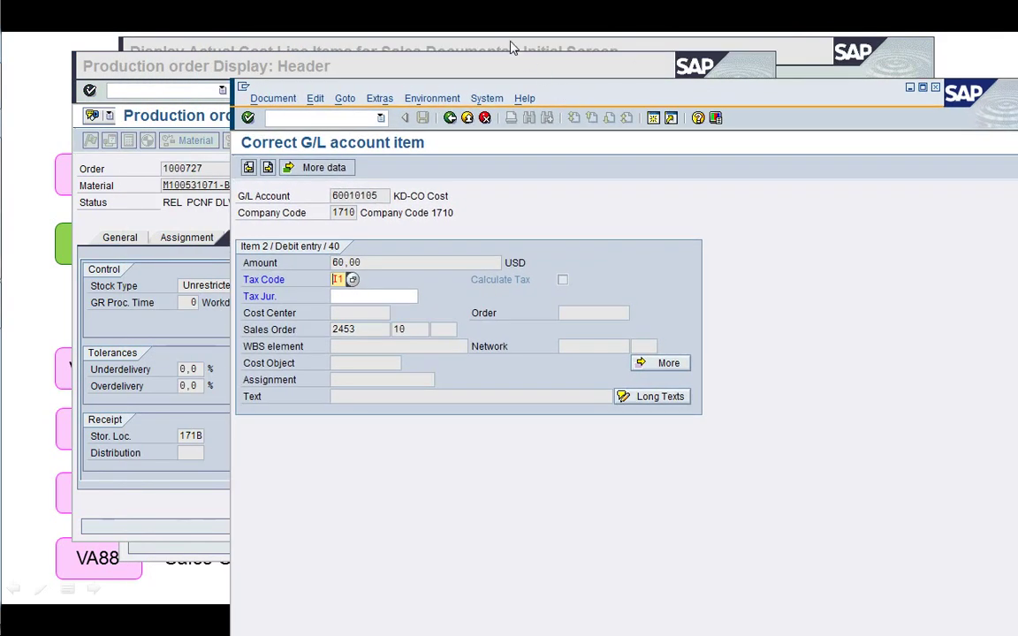
{"action": "left_click", "coordinate": [510, 47]}
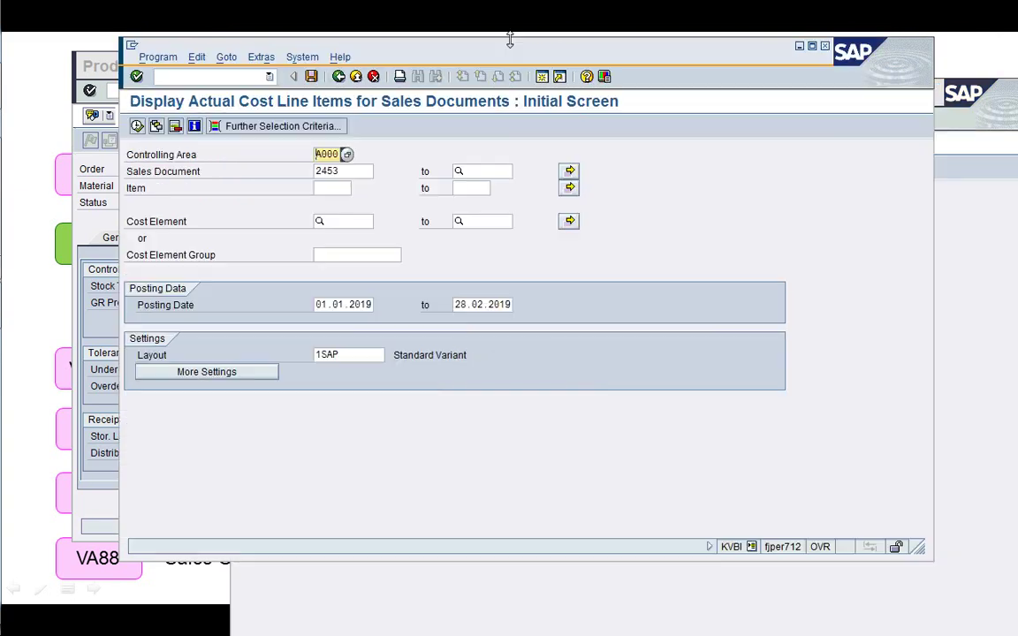
{"action": "left_click", "coordinate": [978, 287]}
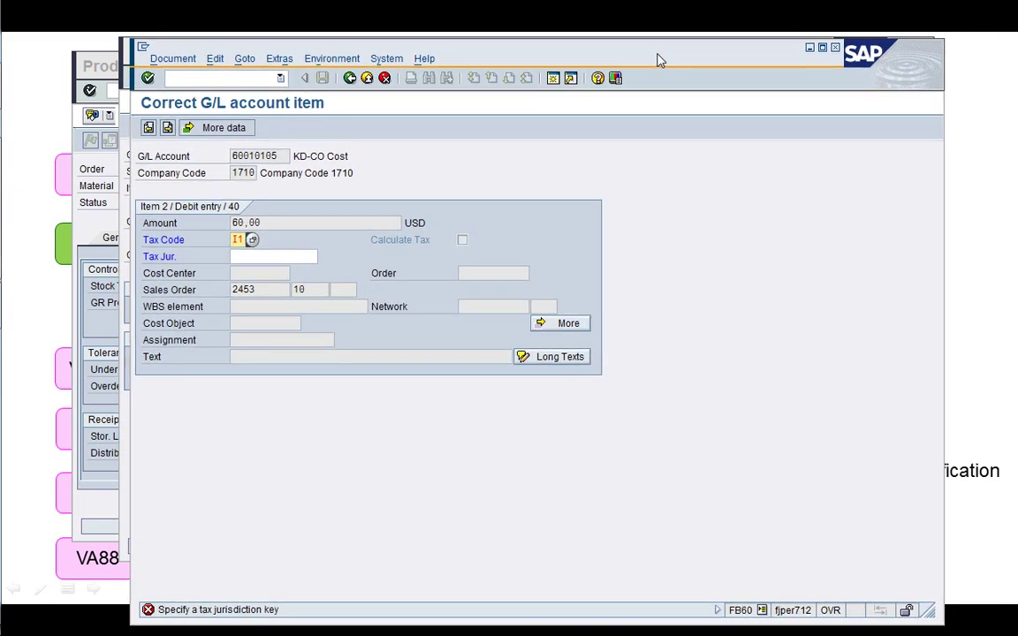
- Set the item's tax jurisdiction to FL00000000 (Florida) and confirm it
{"action": "left_click", "coordinate": [275, 260]}
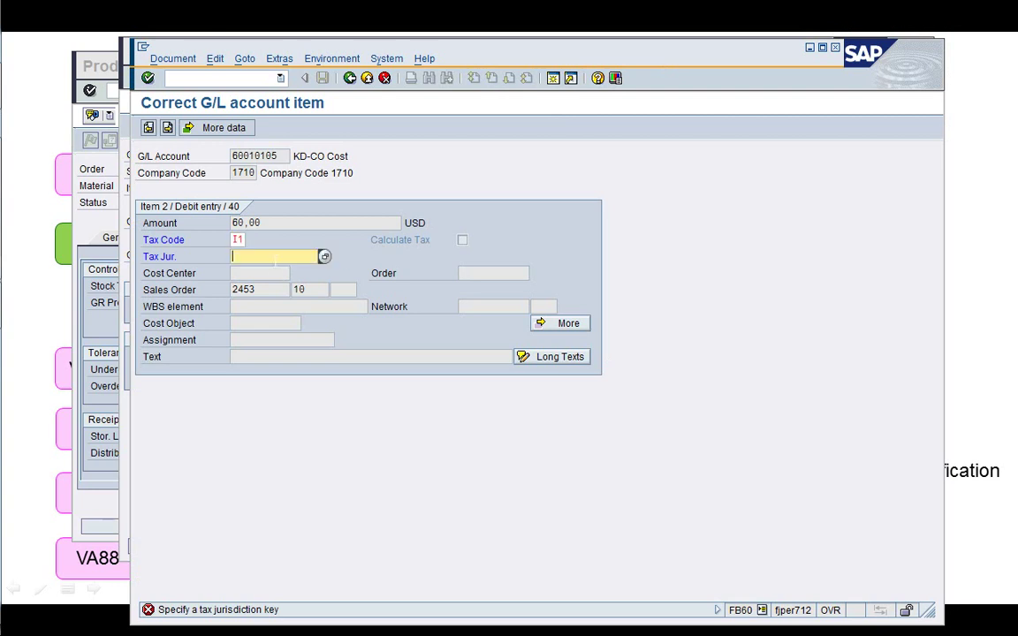
{"action": "left_click", "coordinate": [326, 257]}
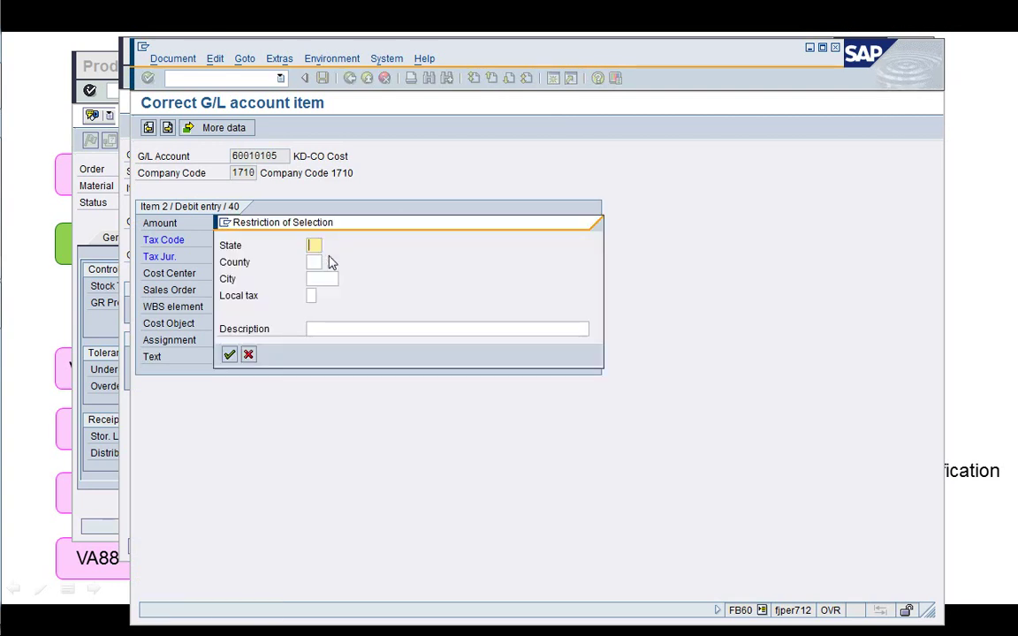
{"action": "key", "text": "Return"}
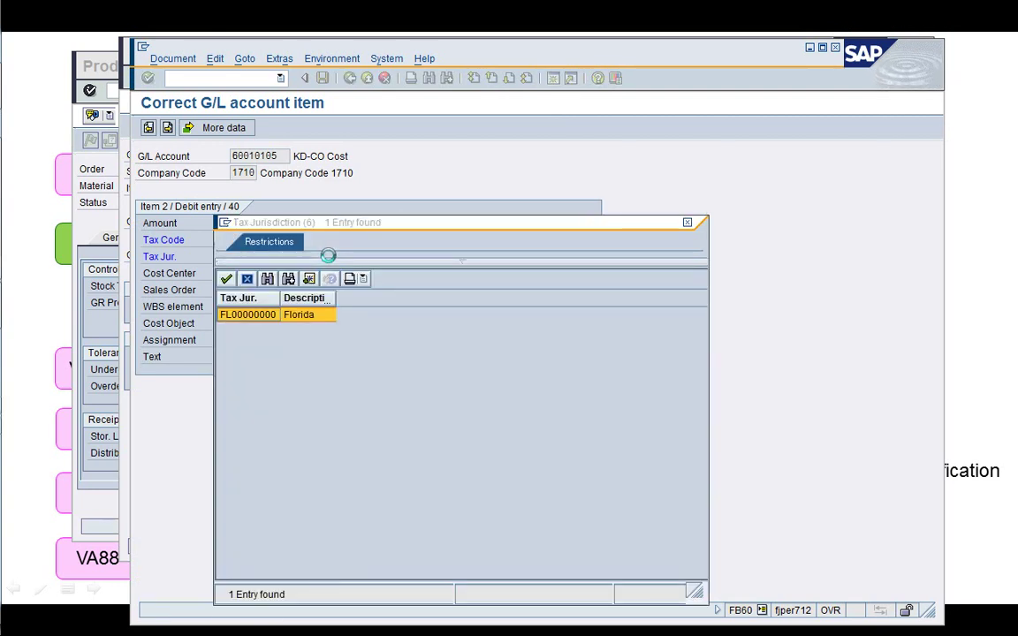
{"action": "double_click", "coordinate": [283, 314]}
{"action": "key", "text": "Return"}
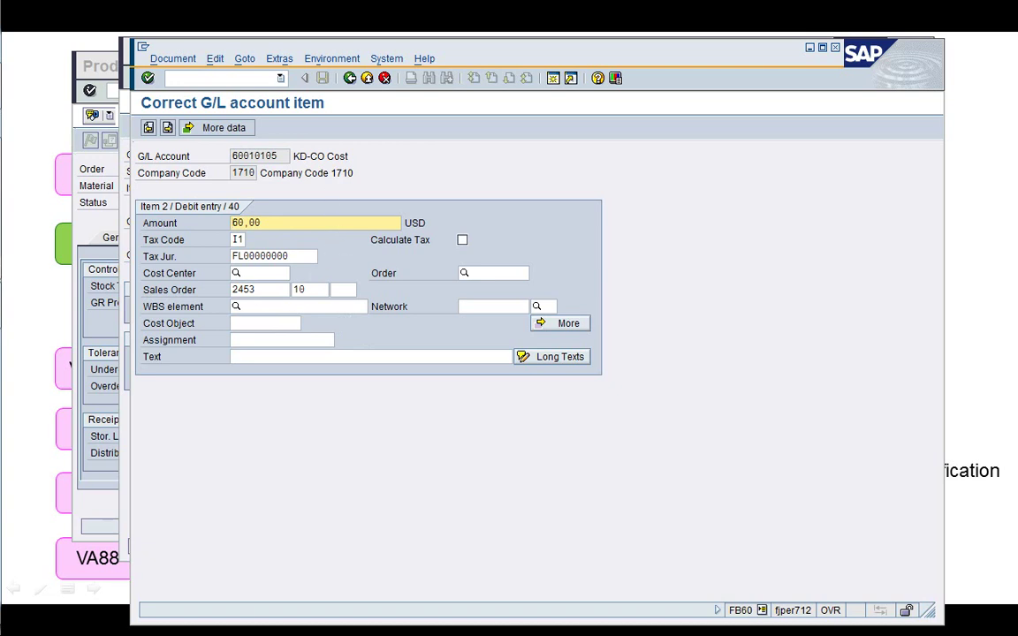
- Return to the vendor invoice and turn on tax calculation with tax code I1, A/P Sales Tax, taxable, distributed to line items
{"action": "left_click", "coordinate": [347, 80]}
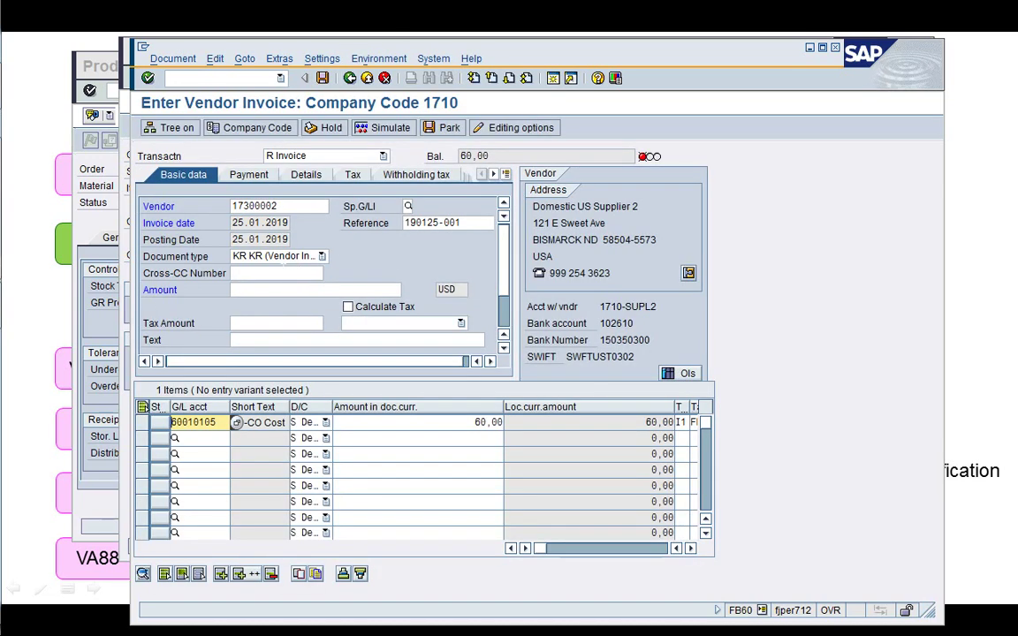
{"action": "left_click", "coordinate": [348, 307]}
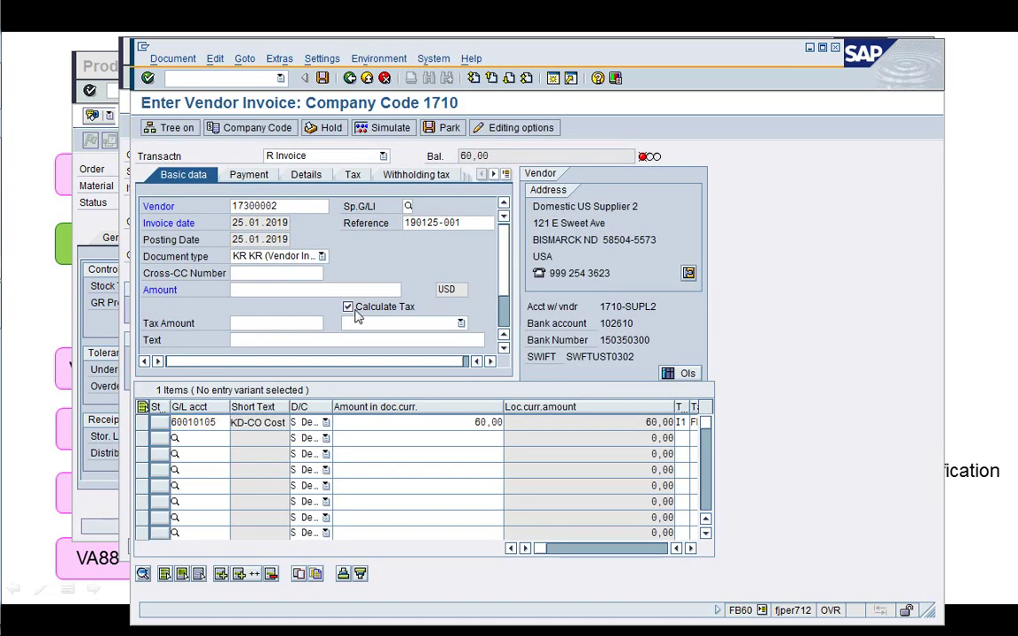
{"action": "left_click", "coordinate": [460, 322]}
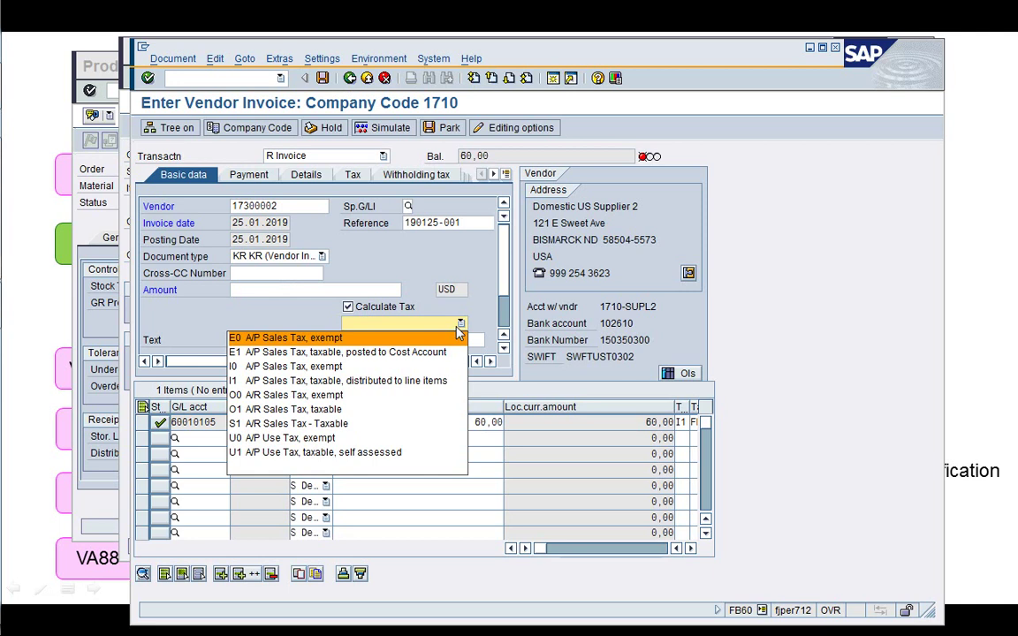
{"action": "left_click", "coordinate": [402, 379]}
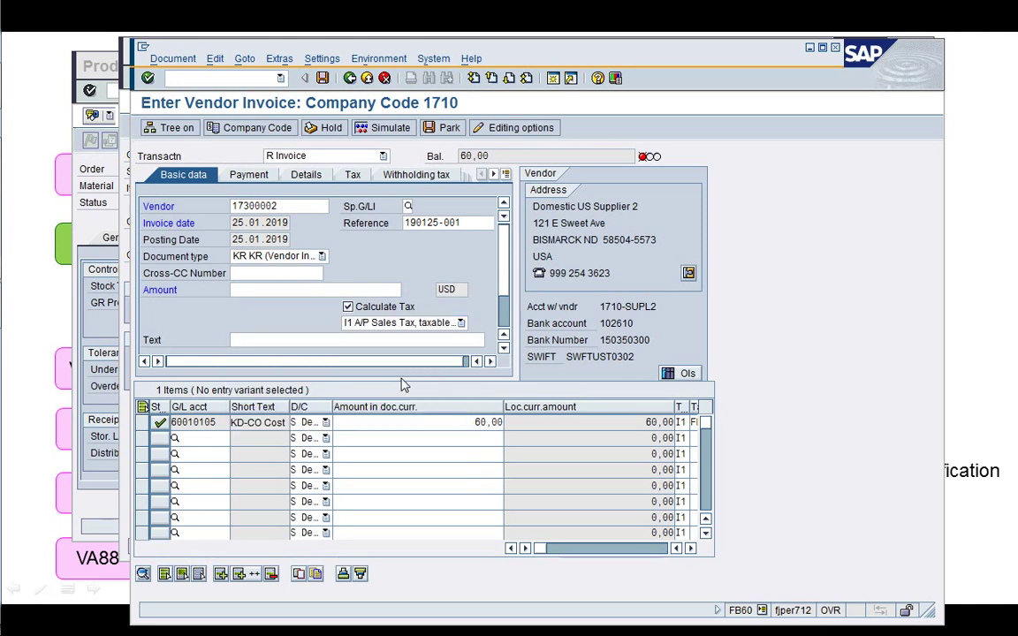
- Set the invoice header amount to 60 USD, then simulate and post the vendor invoice
{"action": "left_click", "coordinate": [305, 289]}
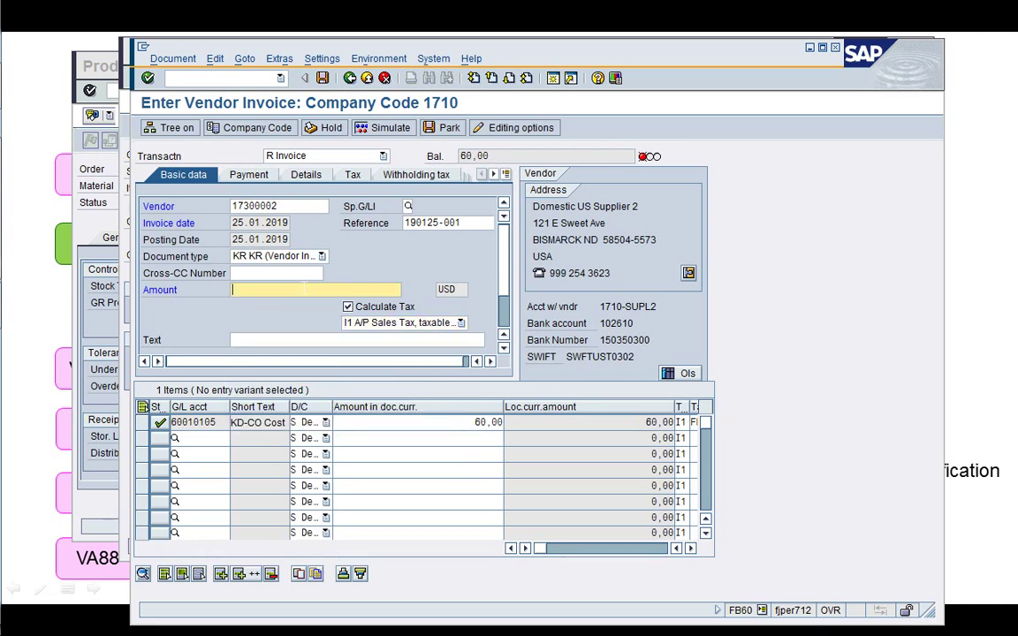
{"action": "type", "text": "60"}
{"action": "key", "text": "Return"}
{"action": "left_click", "coordinate": [363, 127]}
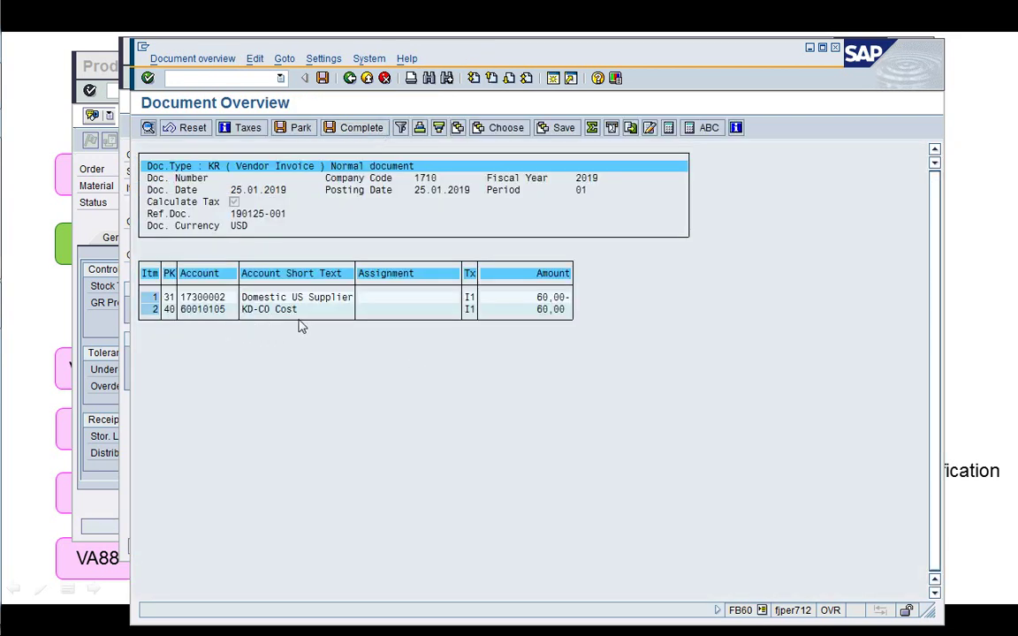
{"action": "left_click", "coordinate": [324, 79]}
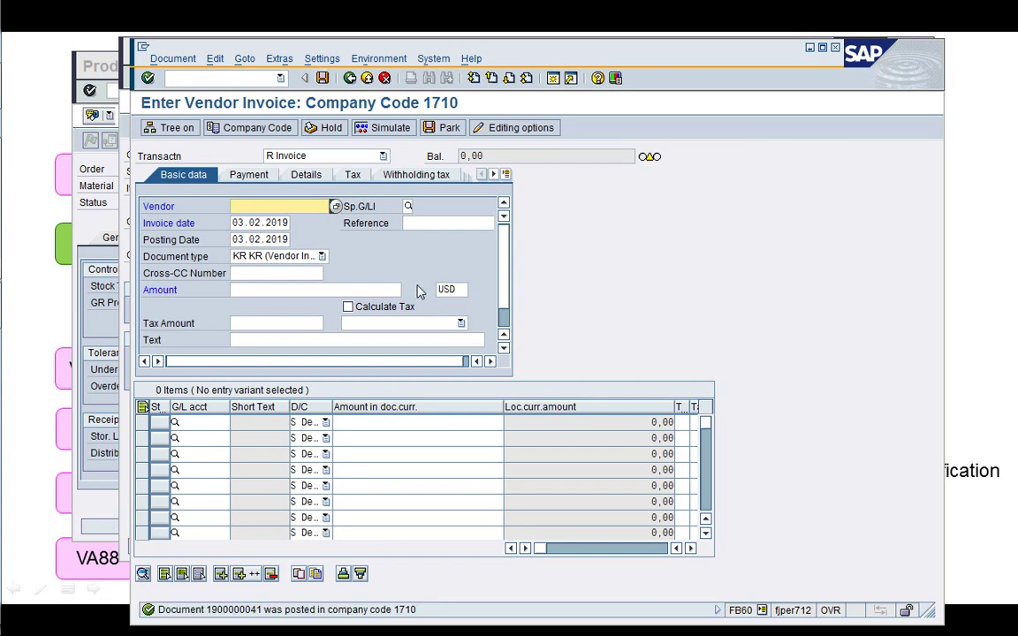
- Run the actual cost line item report for the sales document and examine the KD-CO Cost line with a wider document number column
{"action": "left_click", "coordinate": [173, 59]}
{"action": "left_click", "coordinate": [182, 75]}
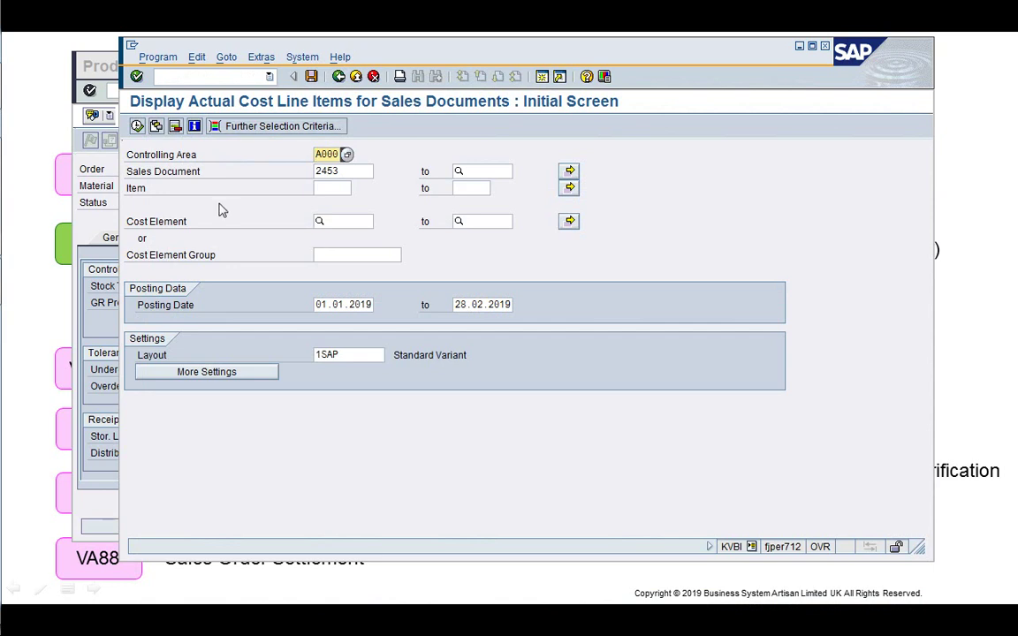
{"action": "left_click", "coordinate": [137, 125]}
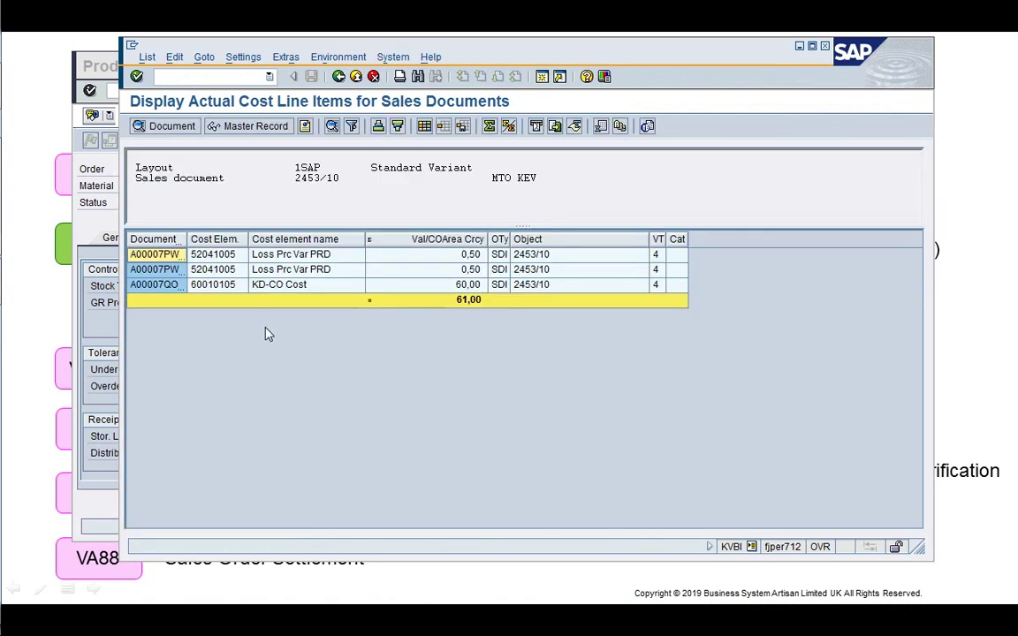
{"action": "left_click", "coordinate": [215, 286]}
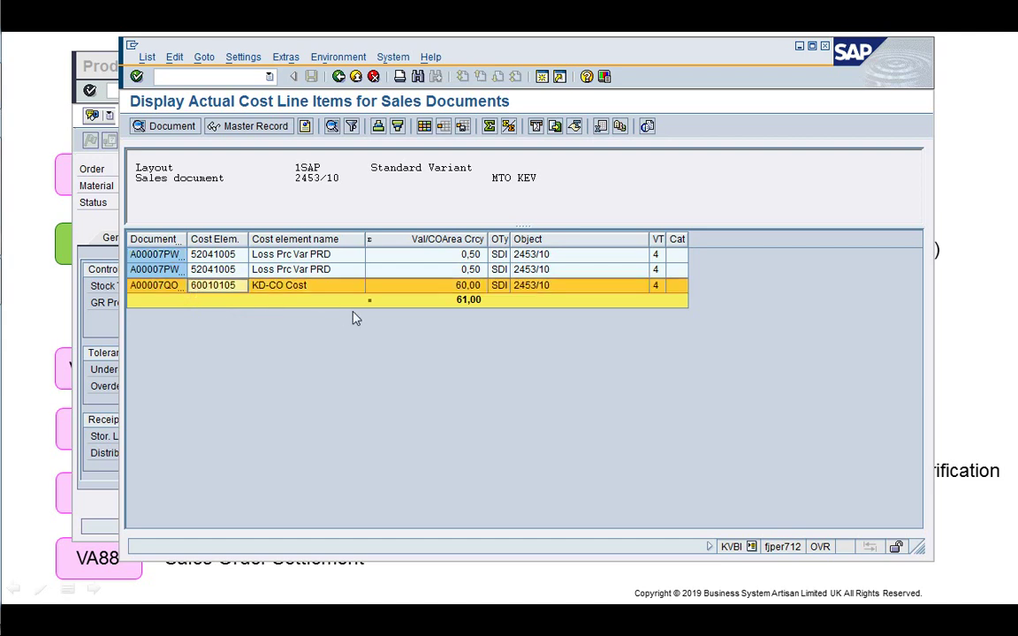
{"action": "left_click_drag", "start_coordinate": [188, 240], "coordinate": [203, 241]}
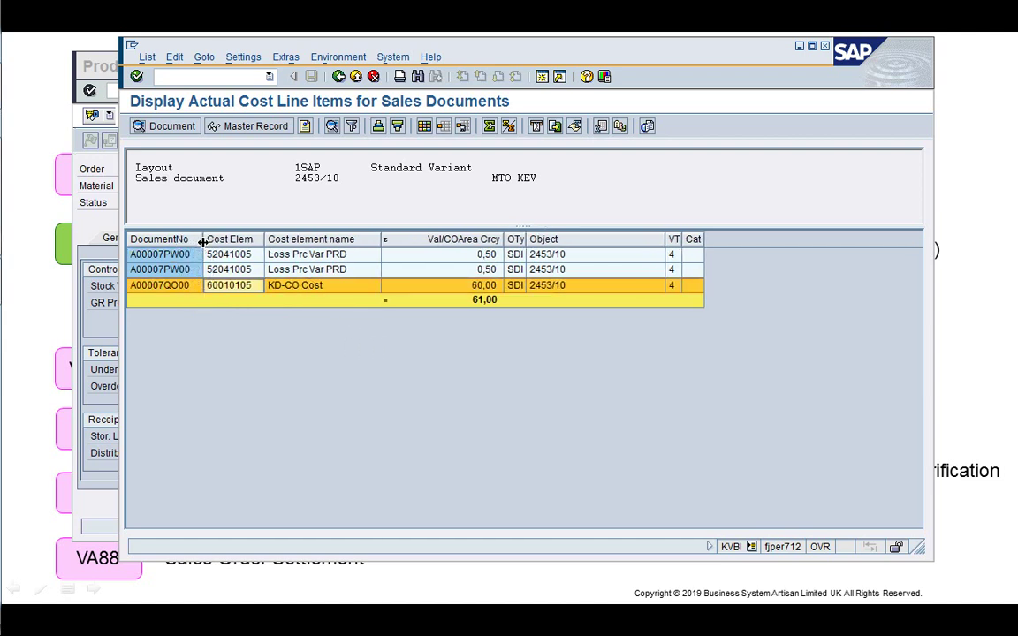
{"action": "left_click", "coordinate": [253, 363]}
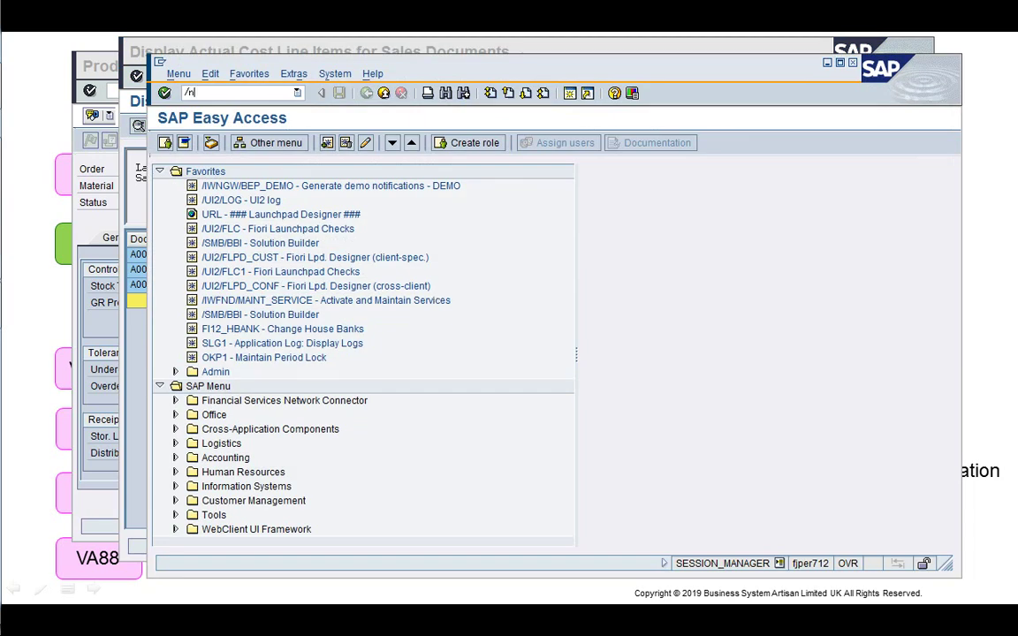
- Start transaction OVZG and view the details of requirements class 045 in a taller window
{"action": "key", "text": "Return"}
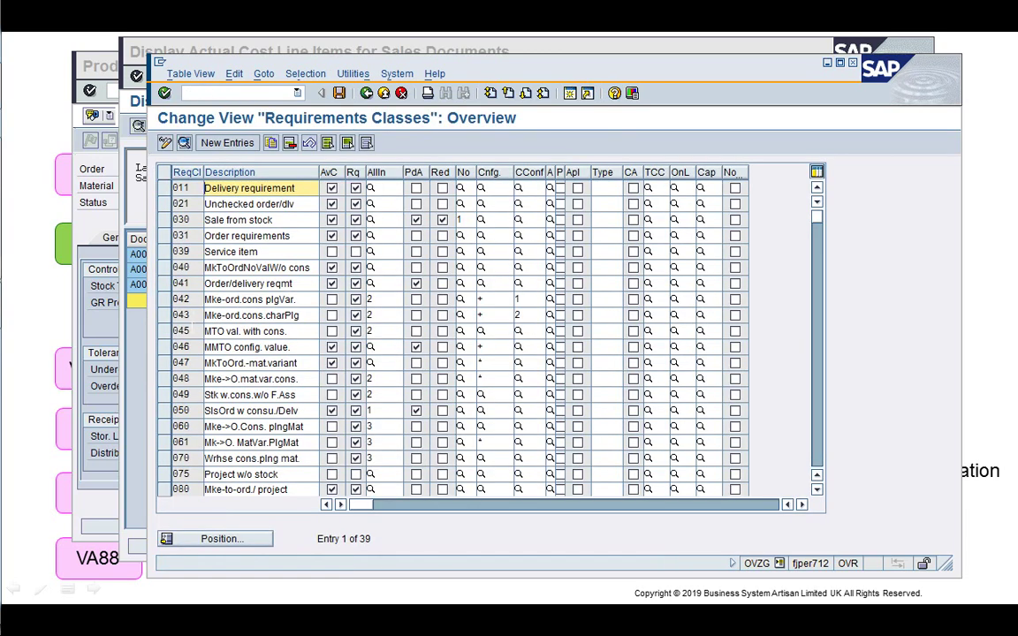
{"action": "double_click", "coordinate": [189, 331]}
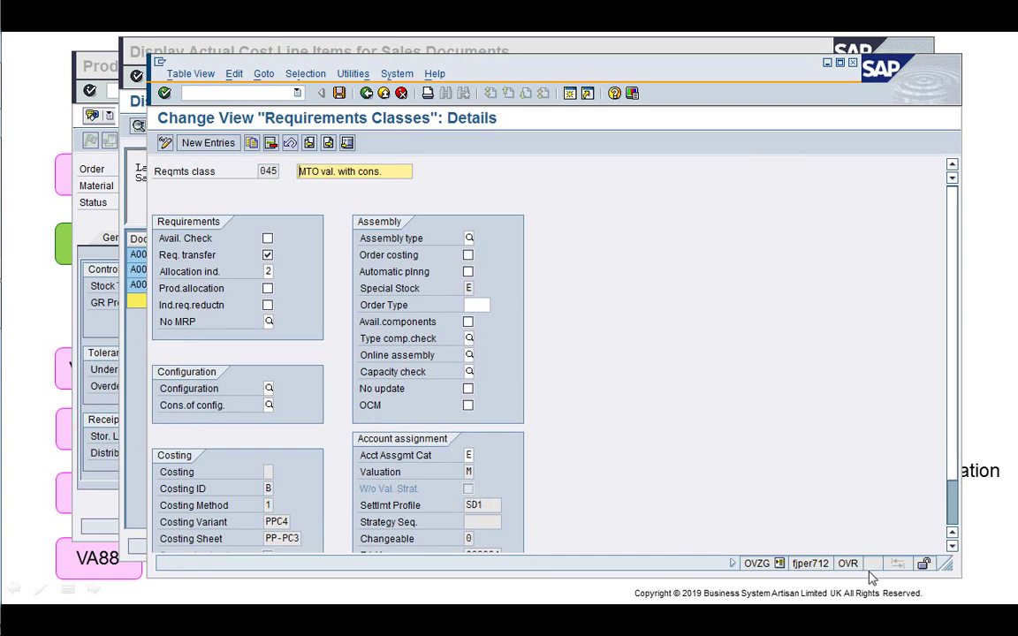
{"action": "left_click_drag", "start_coordinate": [944, 565], "coordinate": [850, 593]}
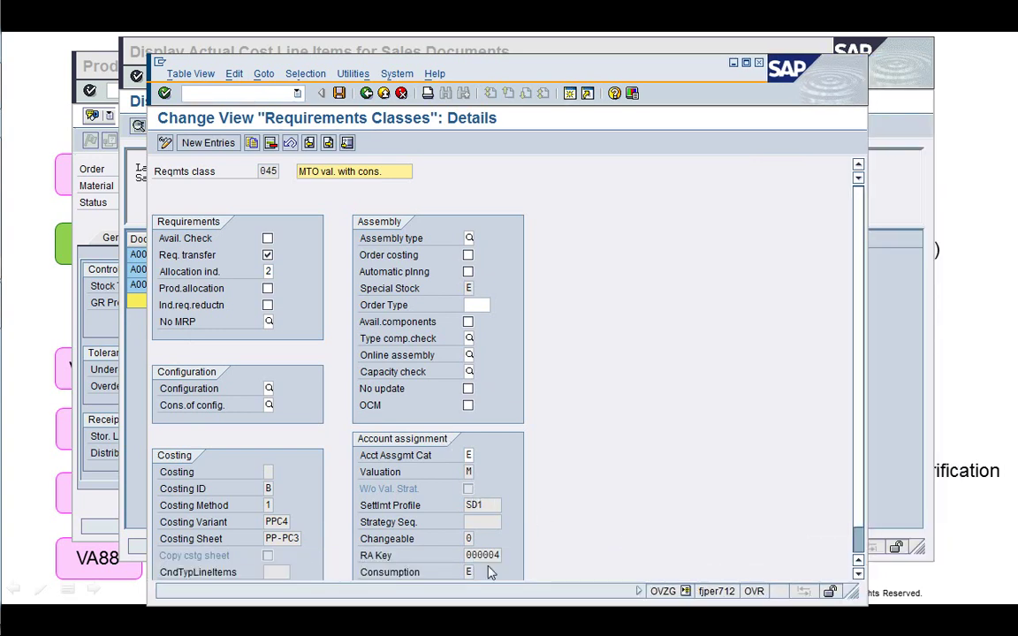
- Look up the possible consumption posting indicators for requirements class 045, choose E, Accounting via sales order, and leave the transaction
{"action": "left_click", "coordinate": [478, 573]}
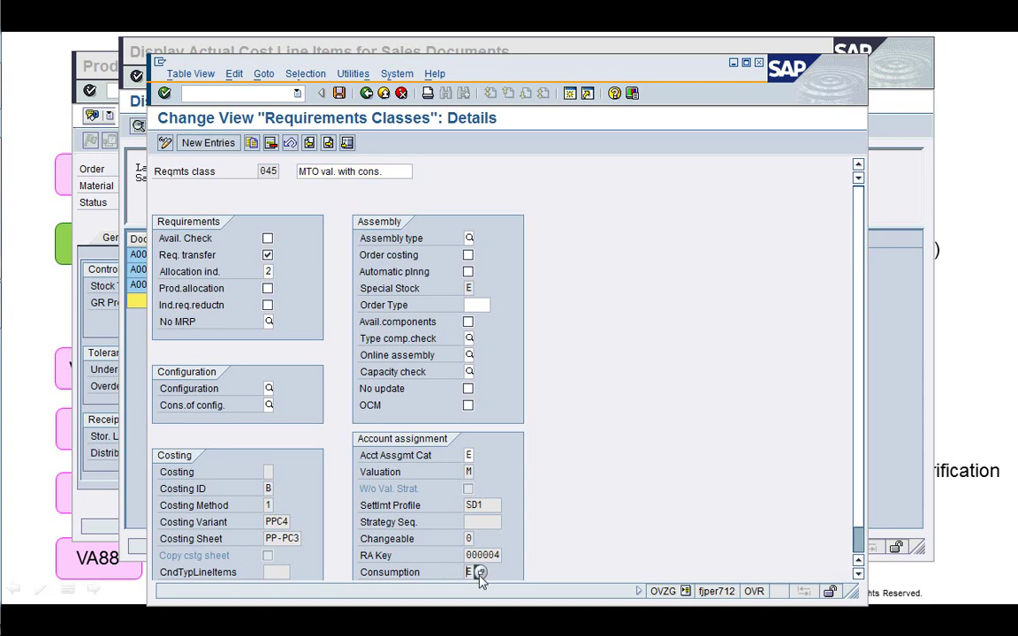
{"action": "left_click", "coordinate": [480, 572]}
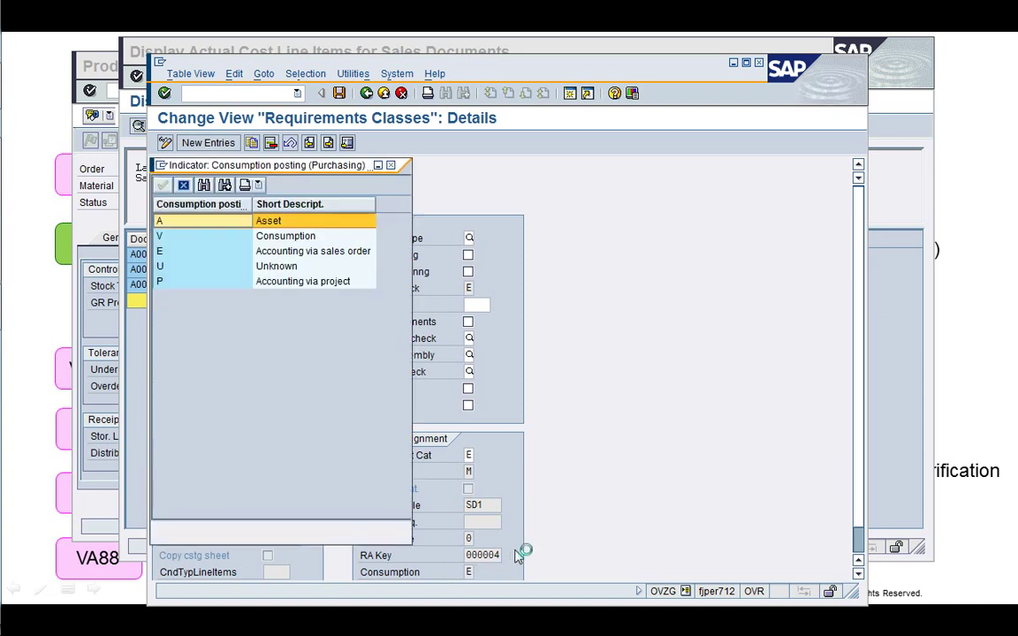
{"action": "left_click", "coordinate": [198, 252]}
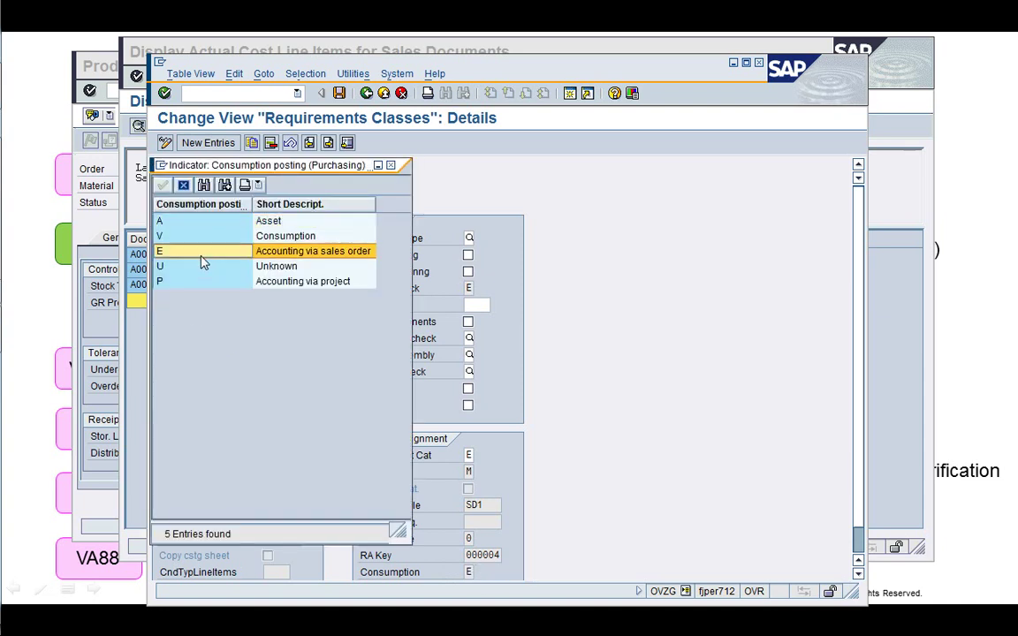
{"action": "left_click", "coordinate": [163, 183]}
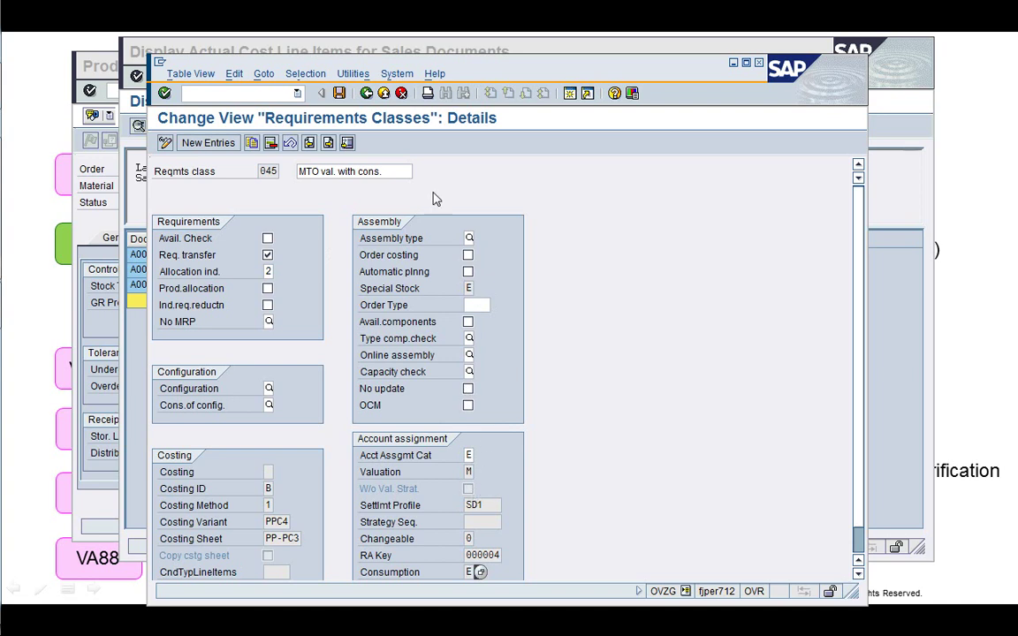
{"action": "left_click", "coordinate": [401, 93]}
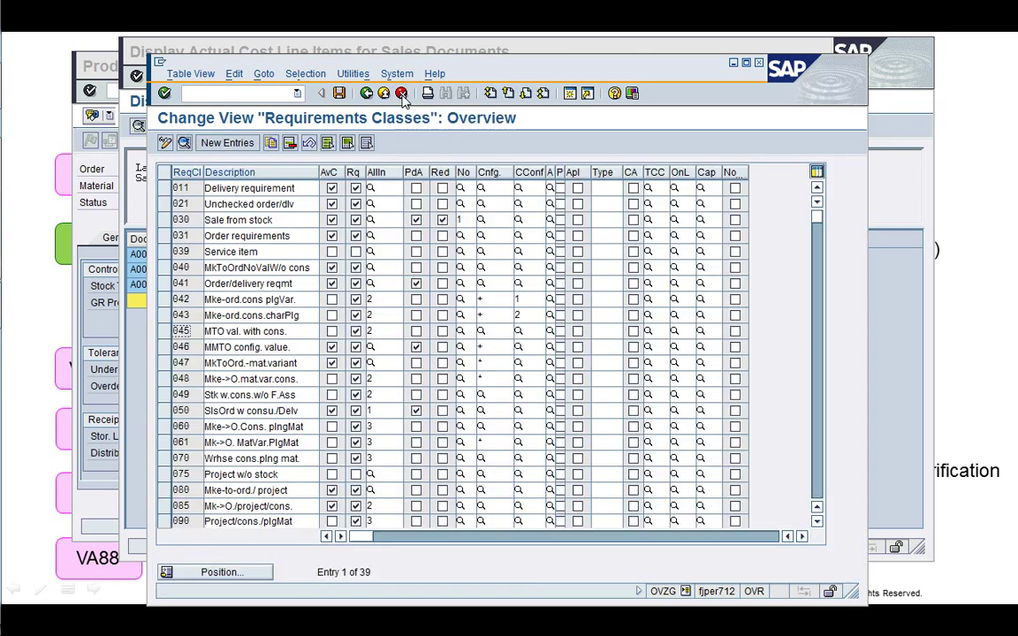
{"action": "left_click", "coordinate": [401, 93]}
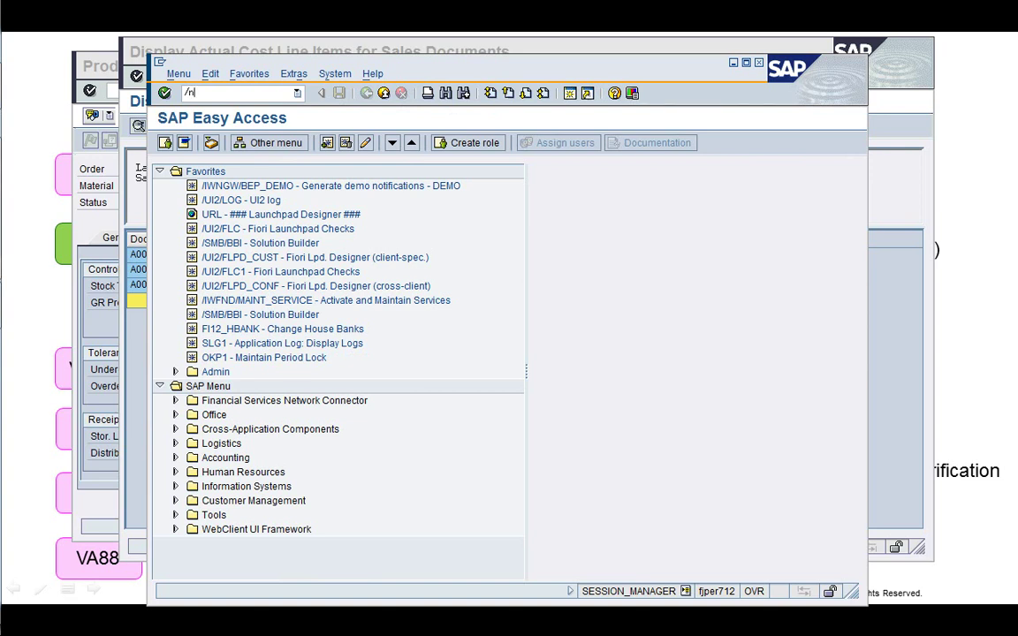
- Review the details of account assignment category E, Ind. cust. w. KD-CO, in transaction OME9 and leave it
{"action": "key", "text": "Return"}
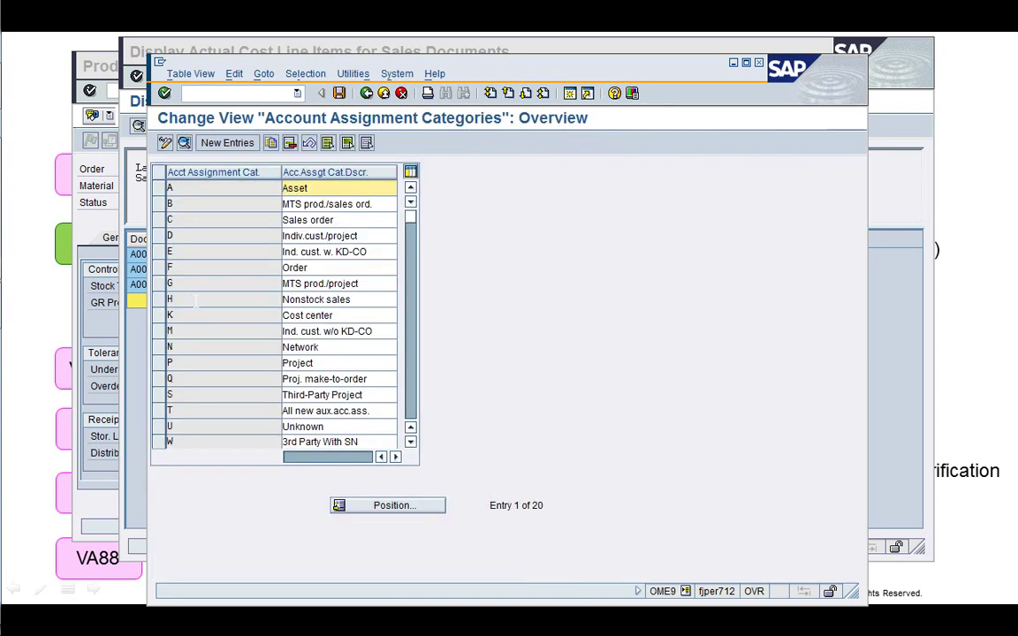
{"action": "left_click", "coordinate": [196, 253]}
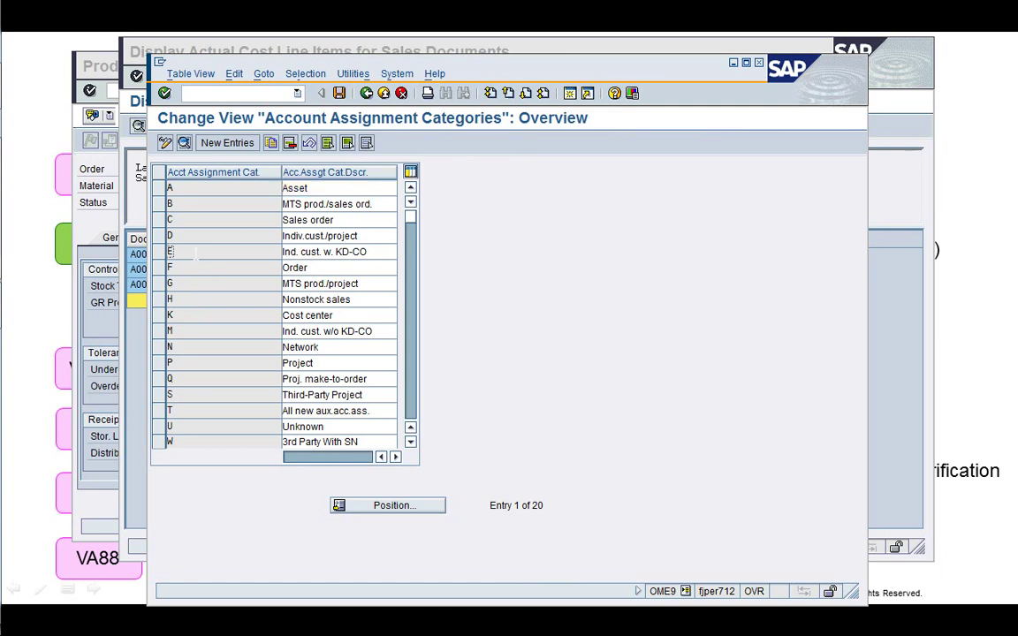
{"action": "double_click", "coordinate": [197, 254]}
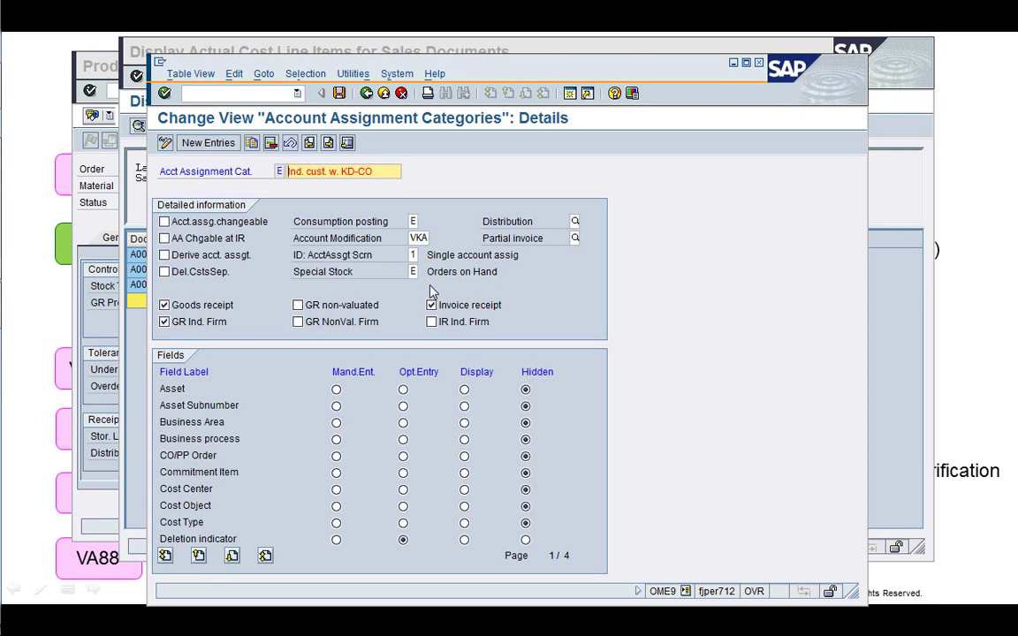
{"action": "left_click", "coordinate": [367, 94]}
{"action": "left_click", "coordinate": [368, 94]}
- Reopen requirements class 045, MTO val. with cons., in transaction OVZG to review its account assignment settings, and exit
{"action": "type", "text": "/nO"}
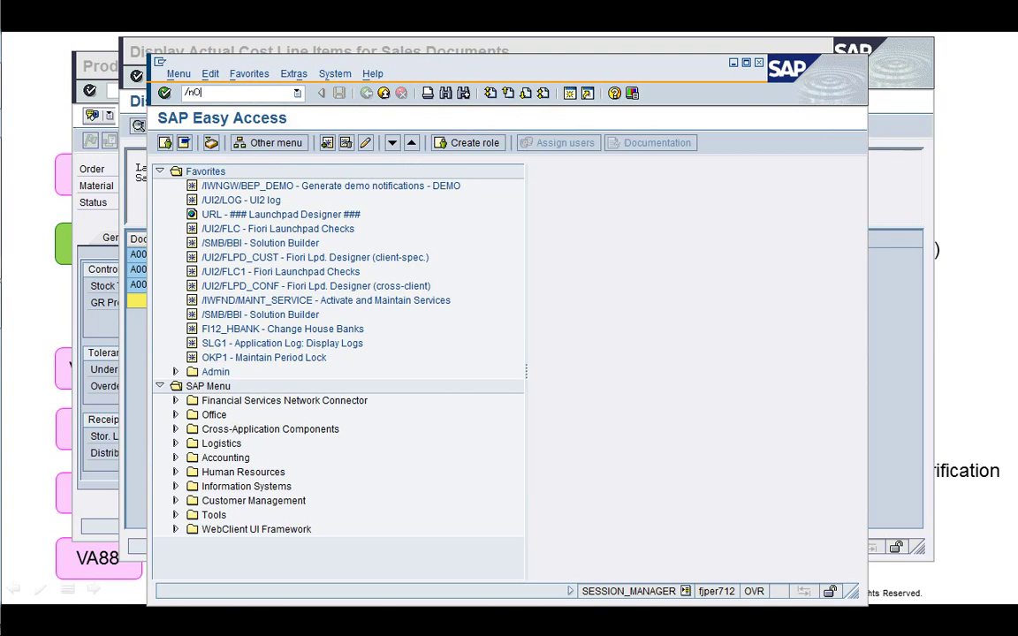
{"action": "type", "text": "VZG"}
{"action": "key", "text": "Return"}
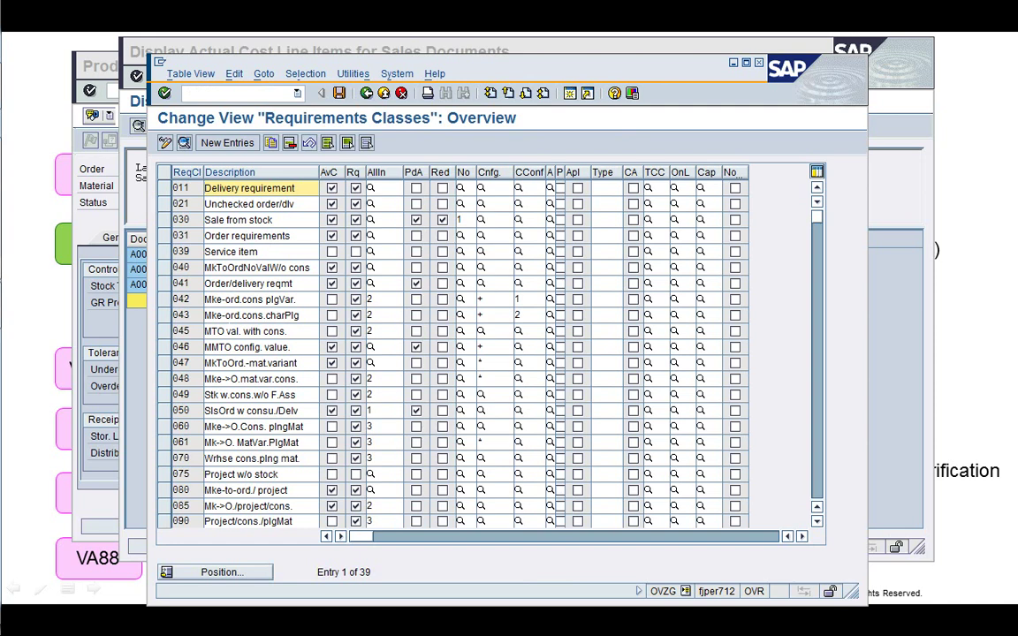
{"action": "double_click", "coordinate": [234, 330]}
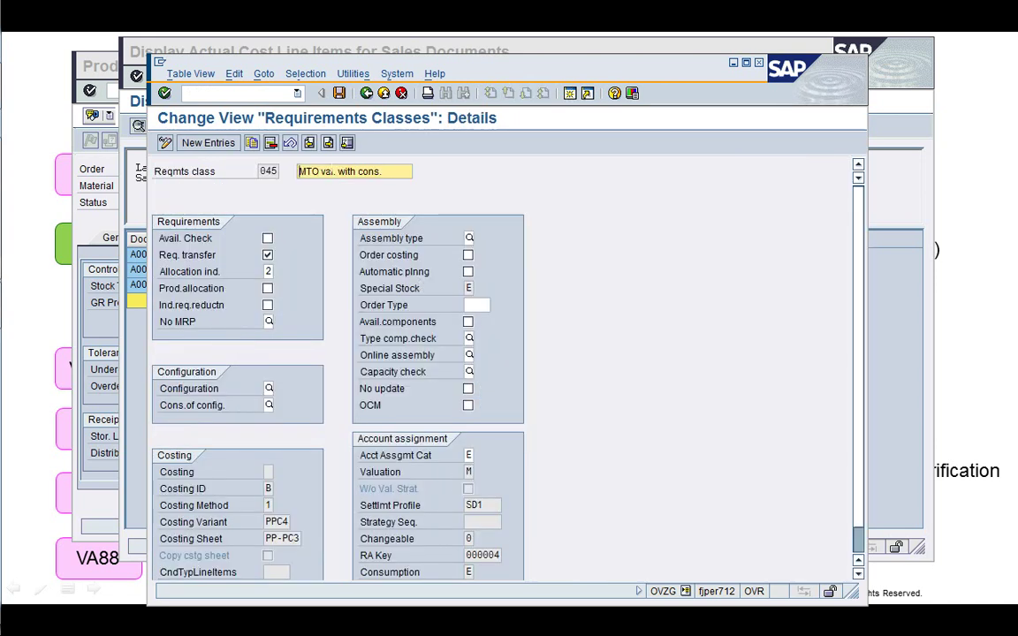
{"action": "left_click", "coordinate": [367, 93]}
{"action": "left_click", "coordinate": [367, 93]}
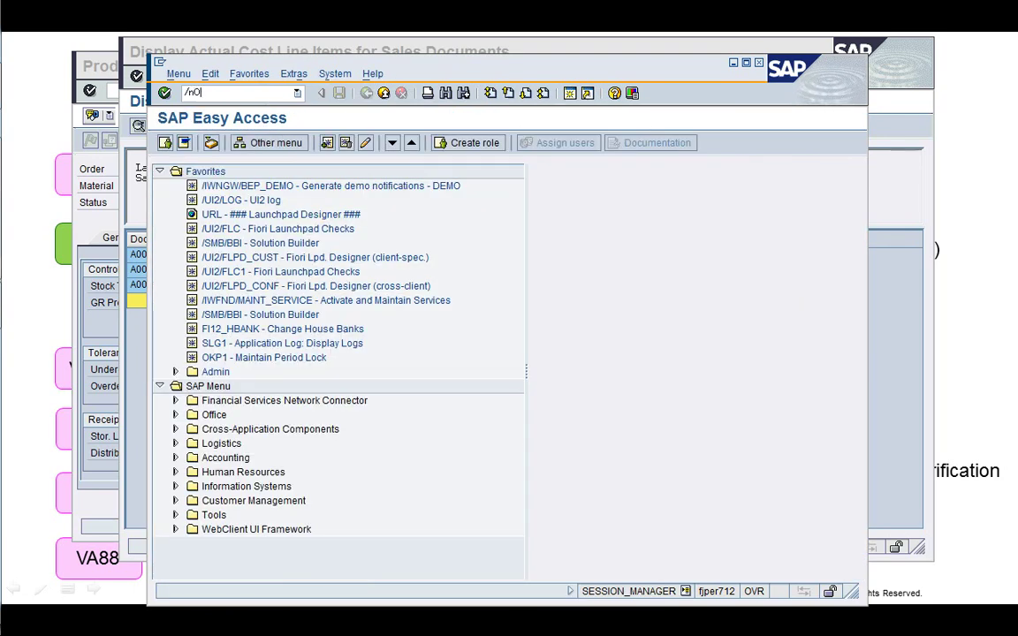
- Review the details of planning strategy 50, Planning without final assembly, in transaction OPPS and return to the strategy overview
{"action": "key", "text": "Return"}
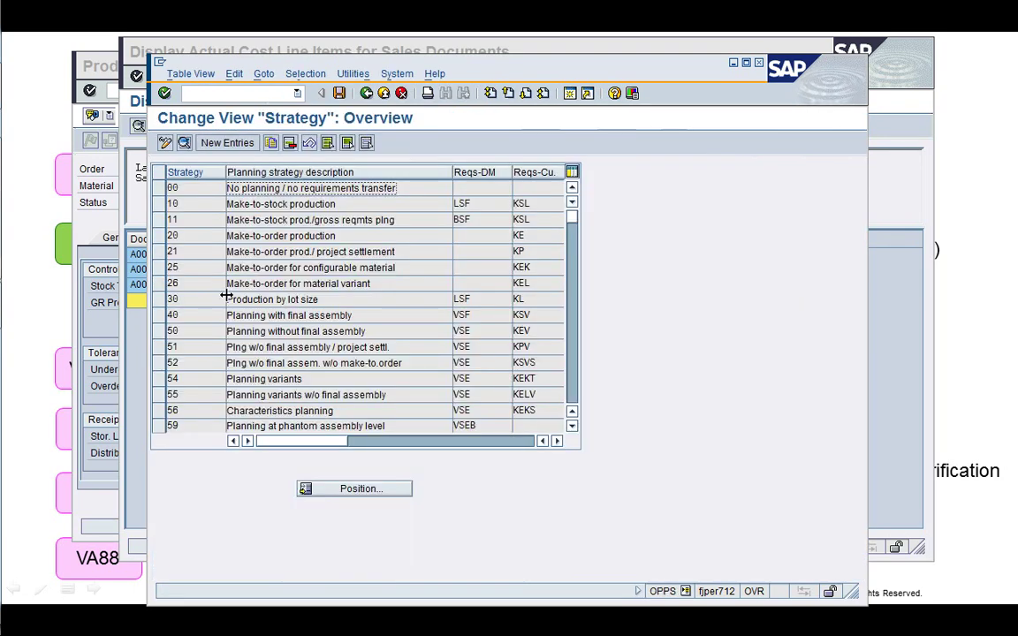
{"action": "left_click", "coordinate": [177, 330]}
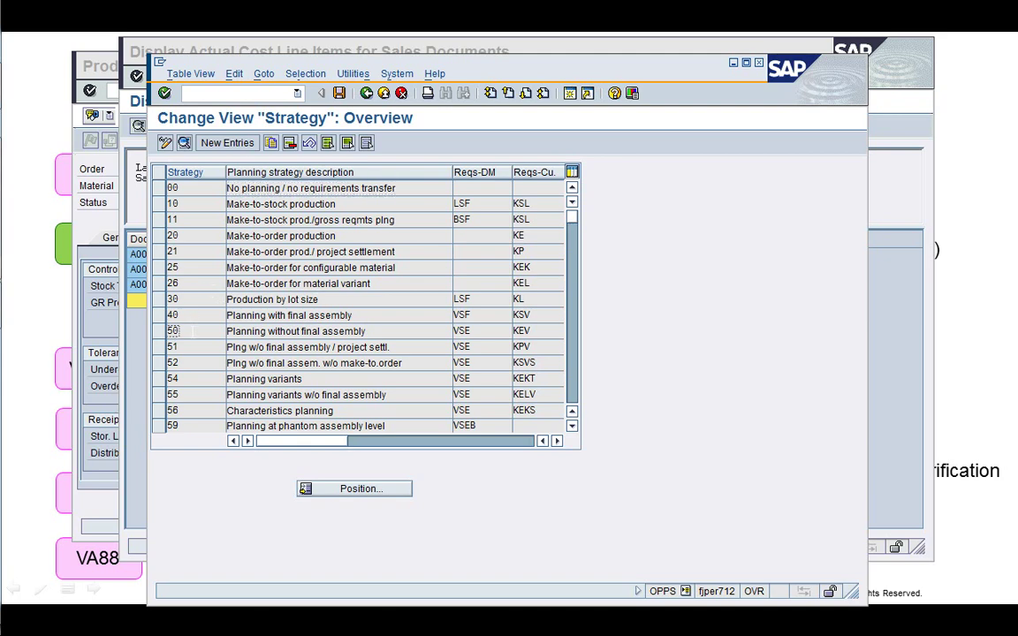
{"action": "double_click", "coordinate": [174, 330]}
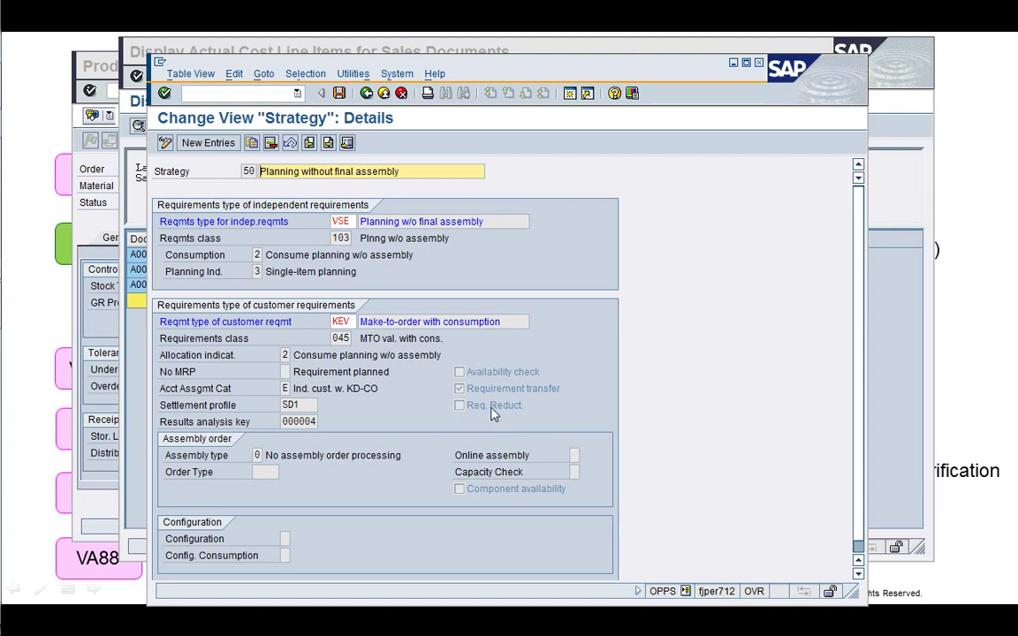
{"action": "key", "text": "F3"}
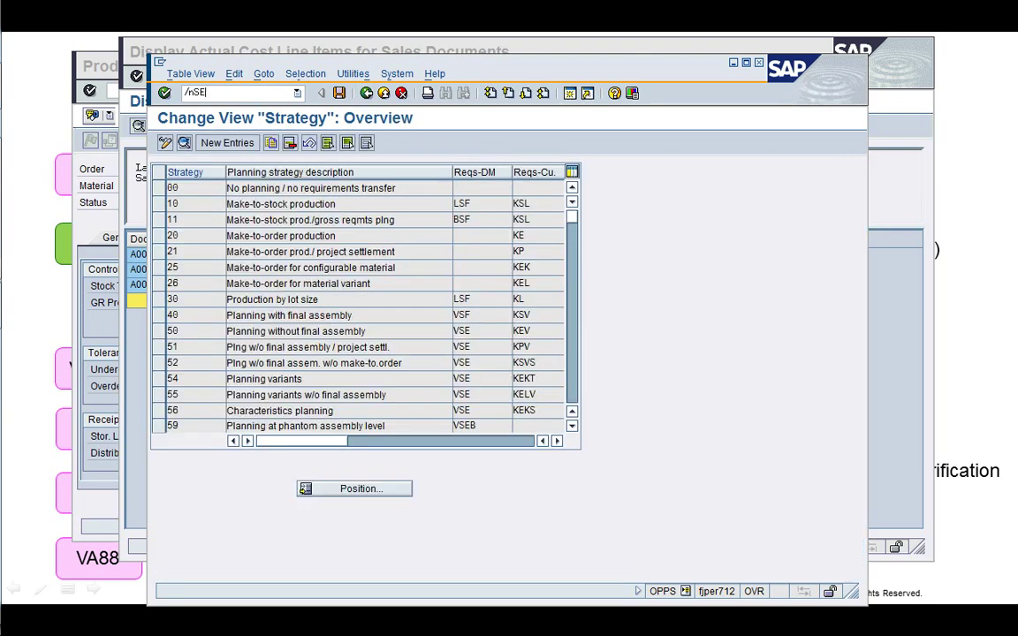
- Query table VBAP in transaction SE16 for item 10 of the make-to-order sales order
{"action": "type", "text": "/nSE16"}
{"action": "key", "text": "Return"}
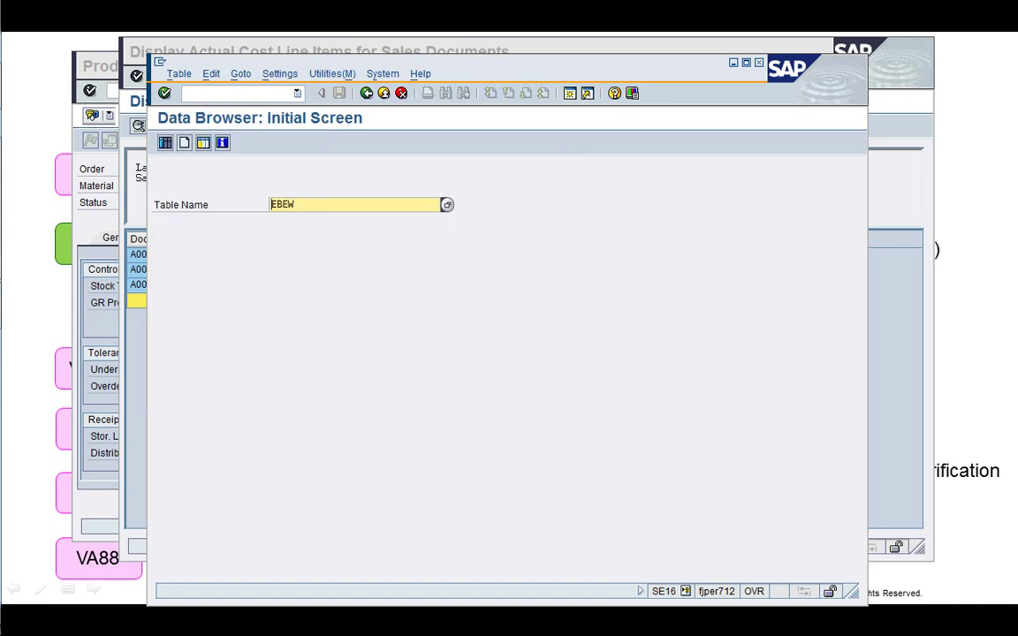
{"action": "key", "text": "Return"}
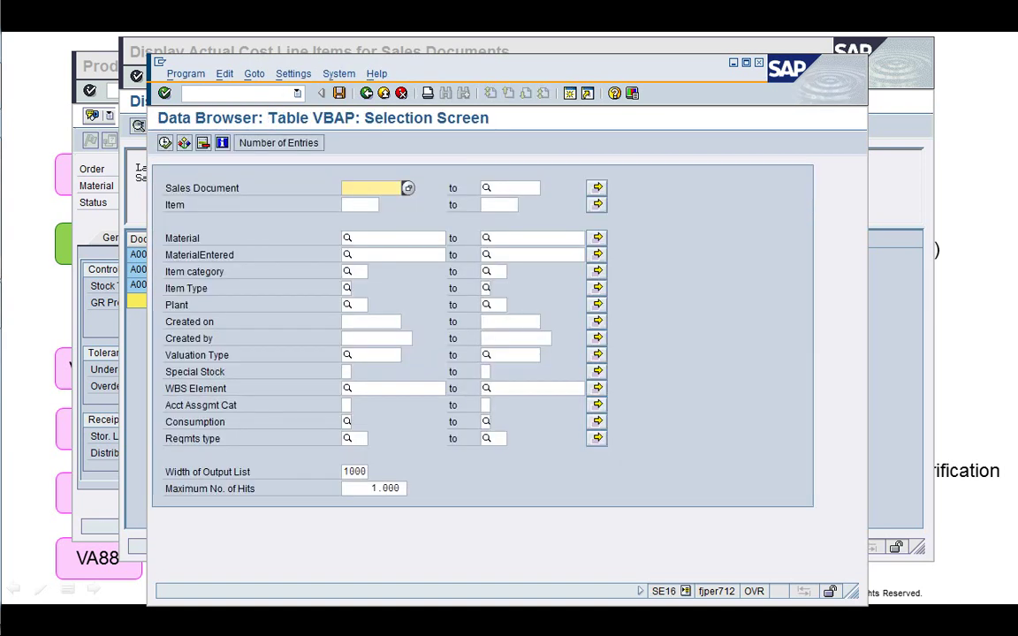
{"action": "type", "text": "2453"}
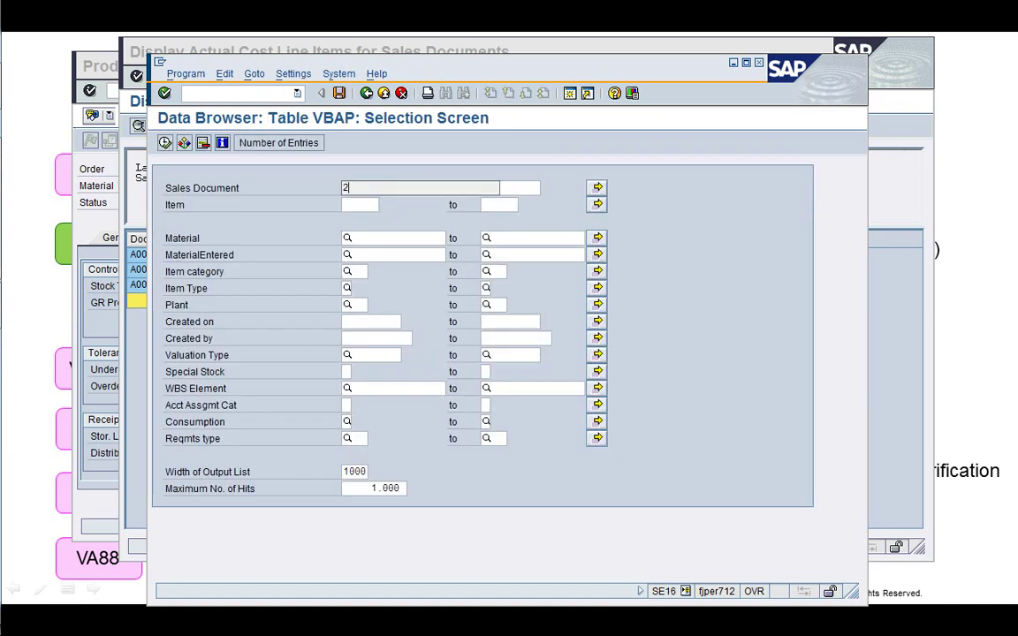
{"action": "key", "text": "Escape"}
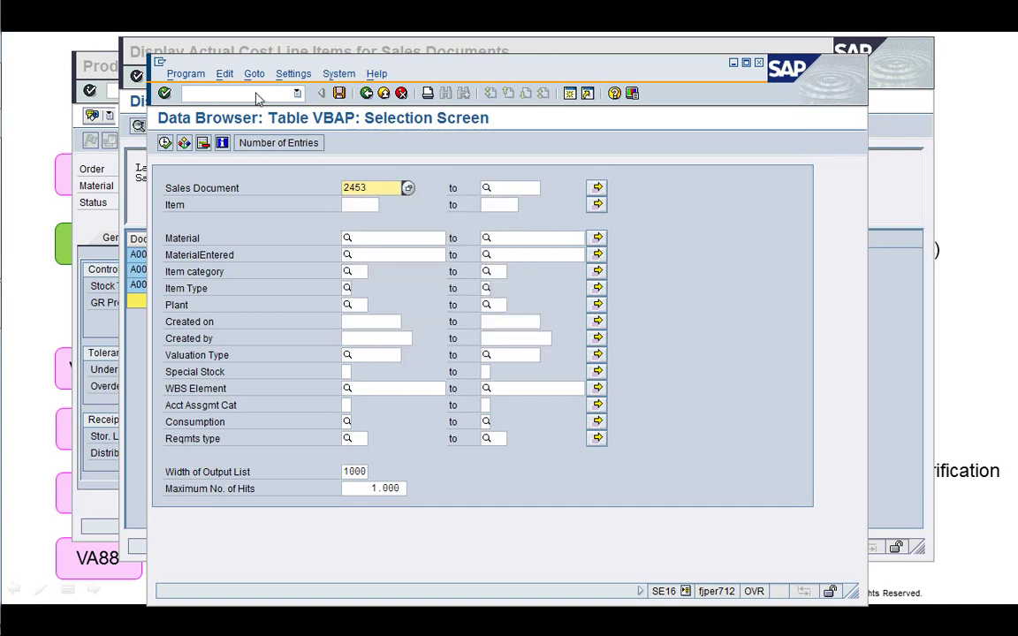
{"action": "key", "text": "Tab"}
{"action": "type", "text": "10"}
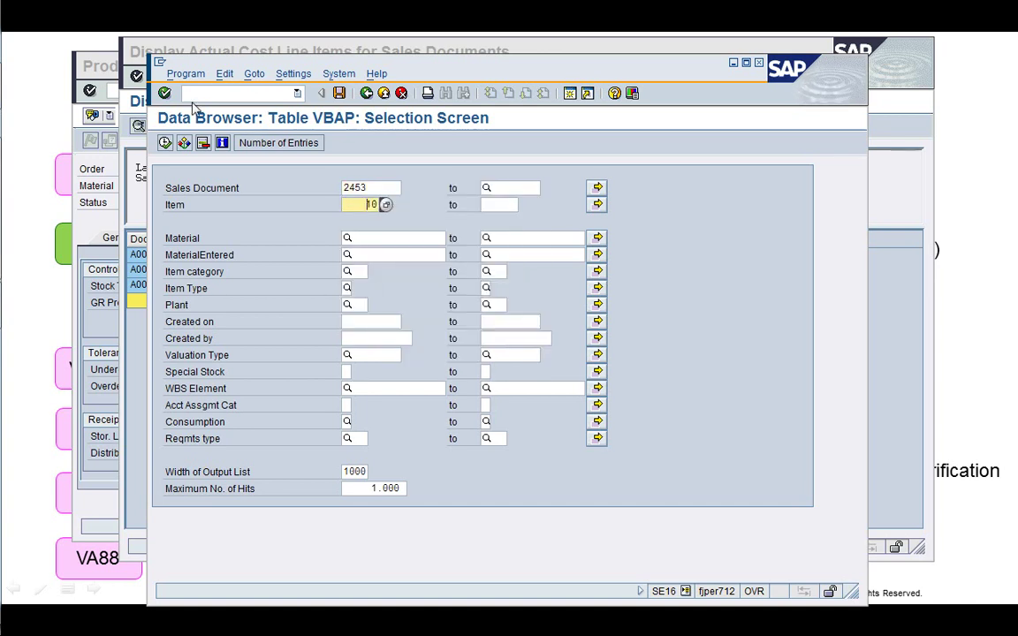
{"action": "left_click", "coordinate": [164, 144]}
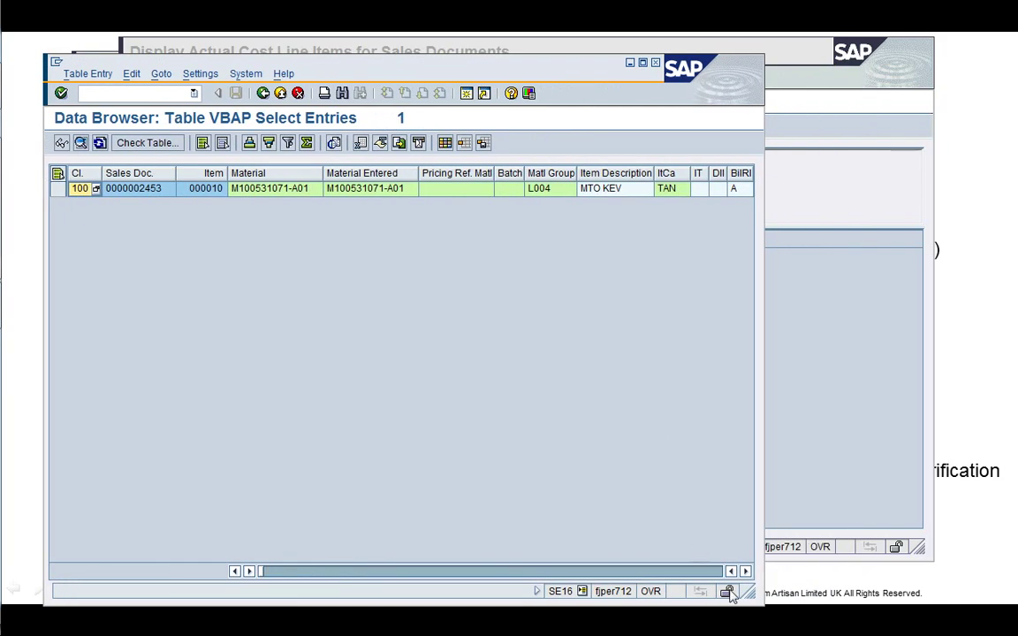
- Widen the session window and examine the VBAP entry's fields as far as the special stock indicator
{"action": "left_click_drag", "start_coordinate": [749, 596], "coordinate": [981, 408]}
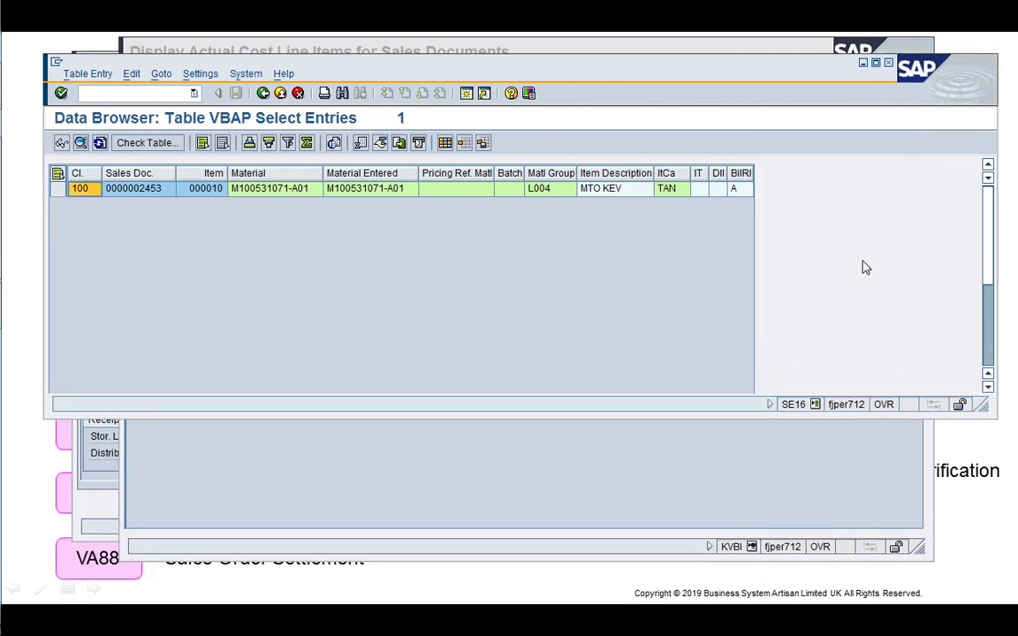
{"action": "left_click", "coordinate": [978, 376]}
{"action": "left_click", "coordinate": [977, 376]}
{"action": "left_click", "coordinate": [978, 376]}
{"action": "left_click", "coordinate": [978, 377]}
{"action": "left_click", "coordinate": [978, 376]}
{"action": "left_click", "coordinate": [978, 376]}
{"action": "left_click", "coordinate": [978, 376]}
{"action": "left_click", "coordinate": [978, 377]}
{"action": "left_click", "coordinate": [977, 371]}
{"action": "left_click", "coordinate": [978, 371]}
{"action": "left_click", "coordinate": [978, 371]}
{"action": "left_click", "coordinate": [977, 371]}
{"action": "left_click", "coordinate": [978, 372]}
{"action": "left_click", "coordinate": [978, 372]}
{"action": "left_click", "coordinate": [978, 371]}
{"action": "left_click", "coordinate": [978, 372]}
{"action": "left_click", "coordinate": [978, 372]}
{"action": "left_click", "coordinate": [978, 372]}
{"action": "left_click", "coordinate": [978, 372]}
{"action": "left_click", "coordinate": [978, 372]}
{"action": "left_click", "coordinate": [978, 372]}
{"action": "left_click", "coordinate": [978, 372]}
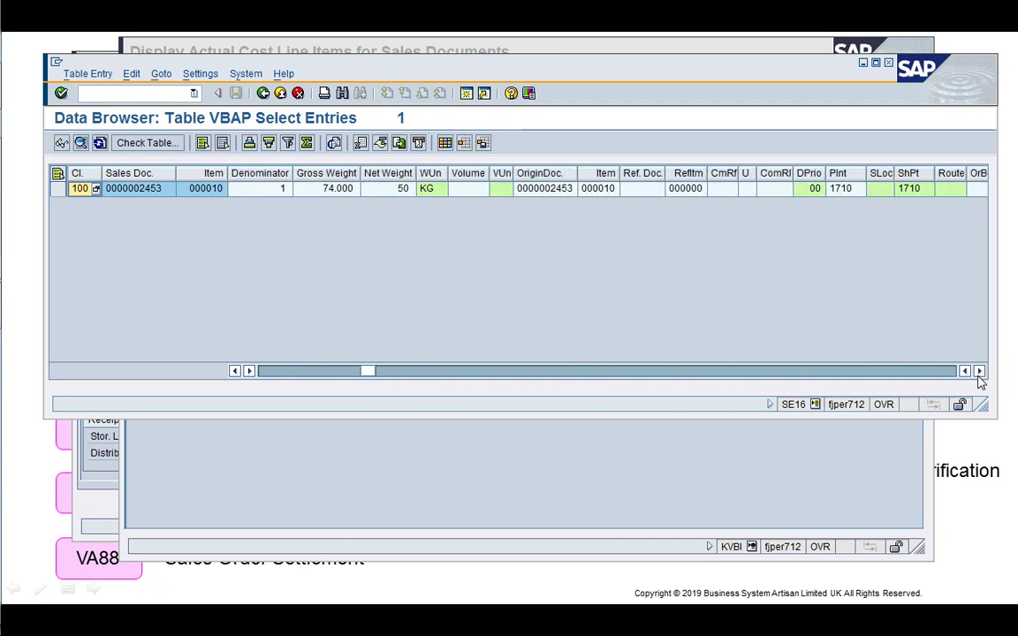
{"action": "left_click", "coordinate": [978, 372]}
{"action": "left_click", "coordinate": [978, 372]}
{"action": "left_click", "coordinate": [978, 372]}
{"action": "left_click", "coordinate": [978, 372]}
{"action": "left_click", "coordinate": [978, 372]}
{"action": "left_click", "coordinate": [978, 371]}
{"action": "left_click", "coordinate": [978, 372]}
{"action": "left_click", "coordinate": [977, 371]}
{"action": "left_click", "coordinate": [978, 372]}
{"action": "left_click", "coordinate": [978, 372]}
{"action": "left_click", "coordinate": [978, 372]}
{"action": "left_click", "coordinate": [978, 372]}
{"action": "left_click", "coordinate": [978, 372]}
{"action": "left_click", "coordinate": [978, 372]}
{"action": "left_click", "coordinate": [978, 371]}
{"action": "left_click", "coordinate": [978, 372]}
{"action": "left_click", "coordinate": [978, 372]}
{"action": "left_click", "coordinate": [978, 372]}
{"action": "left_click", "coordinate": [977, 372]}
{"action": "left_click", "coordinate": [978, 371]}
{"action": "left_click", "coordinate": [978, 372]}
{"action": "left_click", "coordinate": [977, 372]}
{"action": "left_click", "coordinate": [978, 372]}
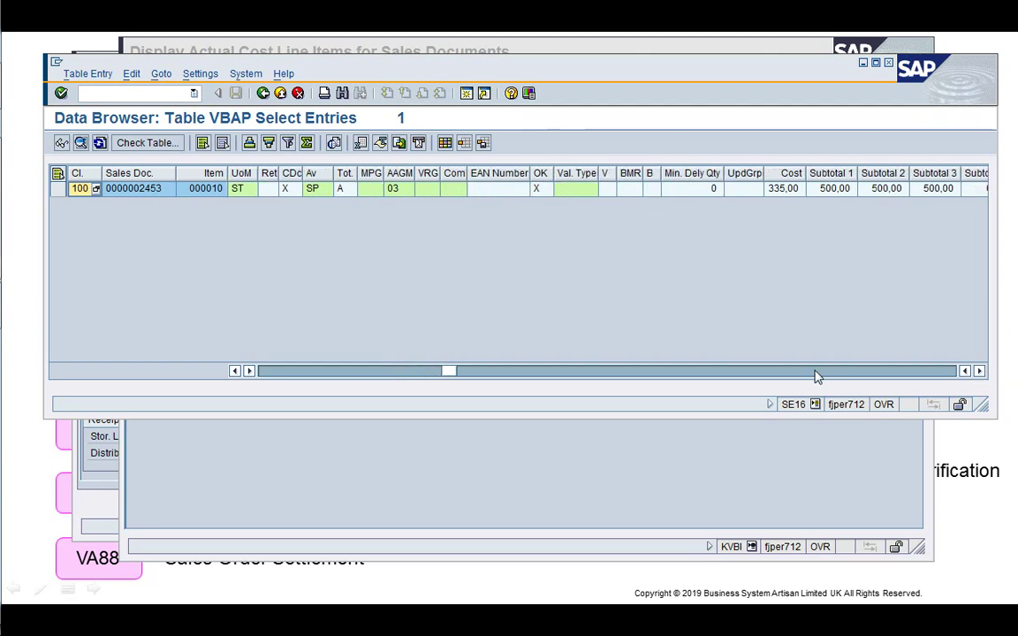
{"action": "left_click", "coordinate": [621, 375]}
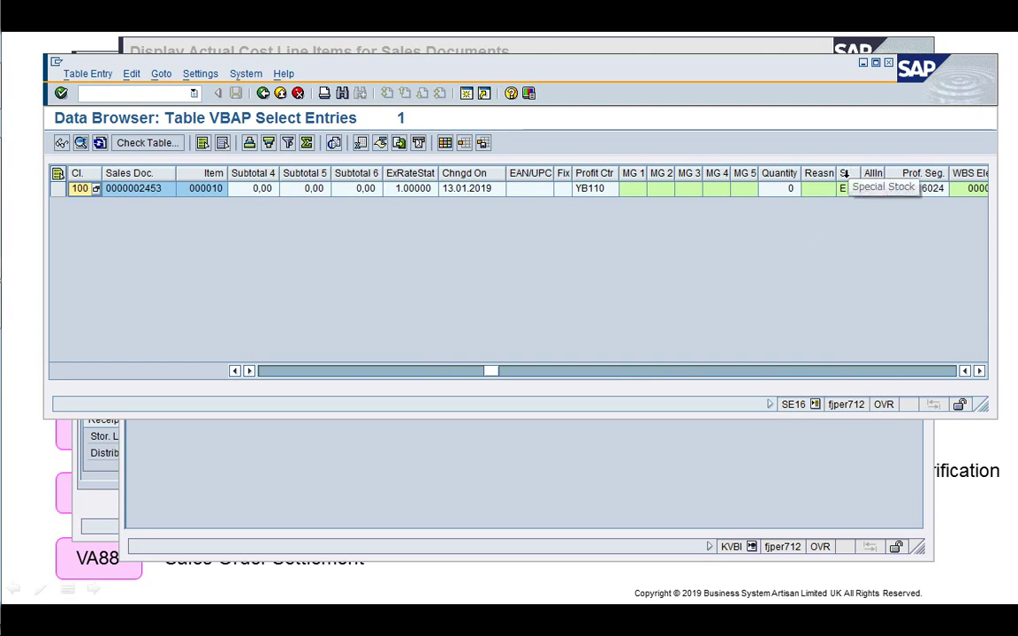
- Examine the account assignment category, consumption posting, results analysis key and requirements type fields of the VBAP entry
{"action": "left_click", "coordinate": [979, 371]}
{"action": "left_click", "coordinate": [980, 371]}
{"action": "left_click", "coordinate": [979, 371]}
{"action": "left_click", "coordinate": [980, 371]}
{"action": "left_click", "coordinate": [980, 371]}
{"action": "left_click", "coordinate": [980, 371]}
{"action": "left_click", "coordinate": [979, 371]}
{"action": "left_click", "coordinate": [979, 371]}
{"action": "left_click", "coordinate": [980, 371]}
{"action": "left_click", "coordinate": [979, 371]}
{"action": "left_click", "coordinate": [980, 371]}
{"action": "left_click", "coordinate": [980, 371]}
{"action": "left_click", "coordinate": [980, 371]}
{"action": "left_click", "coordinate": [979, 371]}
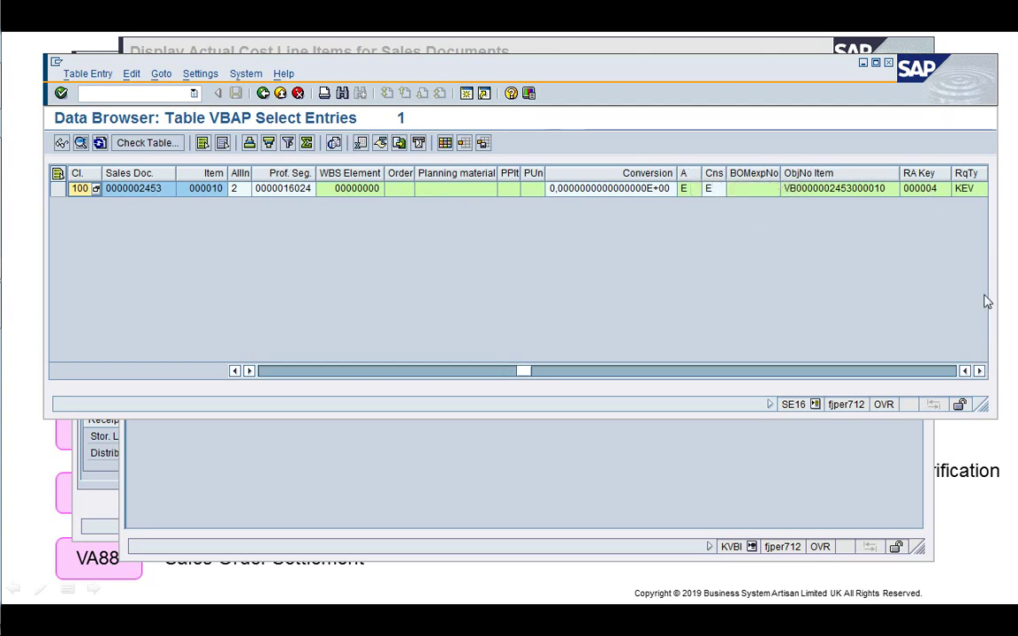
- Examine the cost estimate number and costing variant fields of the VBAP entry
{"action": "left_click", "coordinate": [980, 372]}
{"action": "left_click", "coordinate": [980, 372]}
{"action": "left_click", "coordinate": [980, 372]}
{"action": "left_click", "coordinate": [980, 372]}
{"action": "left_click", "coordinate": [980, 372]}
{"action": "left_click", "coordinate": [979, 372]}
{"action": "left_click", "coordinate": [979, 372]}
{"action": "left_click", "coordinate": [980, 372]}
{"action": "left_click", "coordinate": [979, 372]}
{"action": "left_click", "coordinate": [980, 372]}
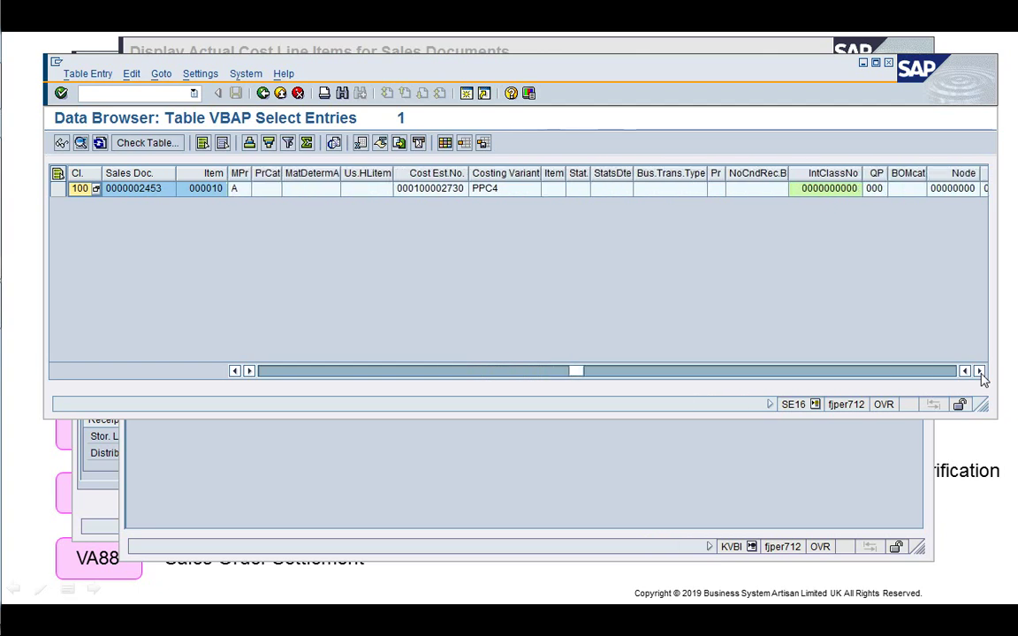
{"action": "left_click", "coordinate": [979, 372]}
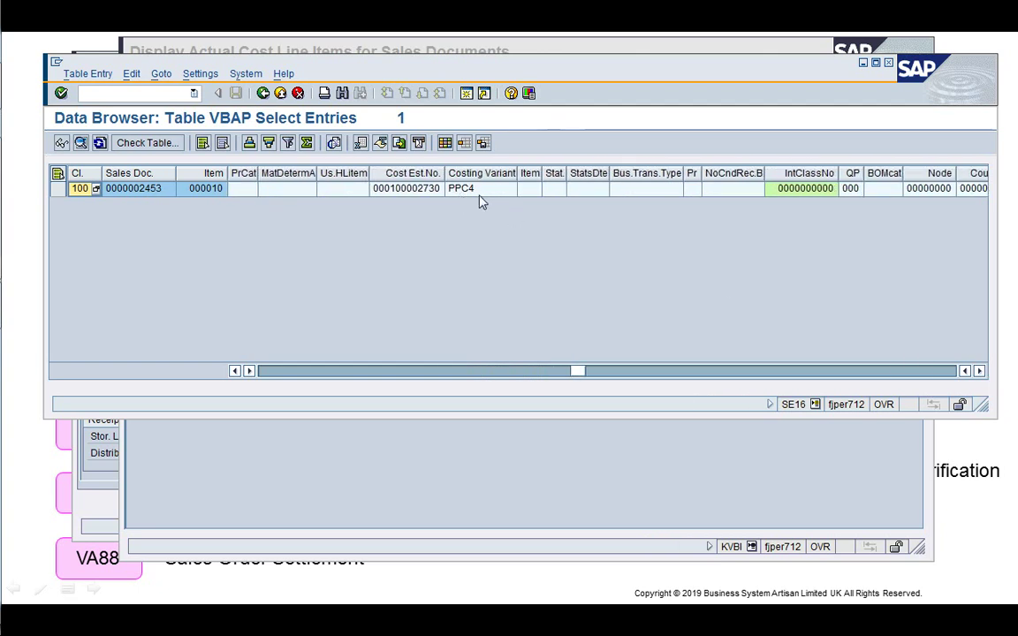
- Look through the remaining fields of the VBAP entry and close the Data Browser session
{"action": "left_click", "coordinate": [980, 372]}
{"action": "left_click", "coordinate": [979, 372]}
{"action": "left_click", "coordinate": [979, 372]}
{"action": "left_click", "coordinate": [979, 372]}
{"action": "left_click", "coordinate": [980, 372]}
{"action": "left_click", "coordinate": [980, 372]}
{"action": "left_click", "coordinate": [979, 372]}
{"action": "left_click", "coordinate": [980, 371]}
{"action": "left_click", "coordinate": [979, 372]}
{"action": "left_click", "coordinate": [980, 372]}
{"action": "left_click", "coordinate": [980, 372]}
{"action": "left_click", "coordinate": [980, 372]}
{"action": "left_click", "coordinate": [979, 372]}
{"action": "left_click", "coordinate": [980, 372]}
{"action": "left_click", "coordinate": [980, 372]}
{"action": "left_click", "coordinate": [980, 372]}
{"action": "left_click", "coordinate": [979, 372]}
{"action": "left_click", "coordinate": [979, 372]}
{"action": "left_click", "coordinate": [980, 372]}
{"action": "left_click", "coordinate": [980, 372]}
{"action": "left_click", "coordinate": [980, 372]}
{"action": "left_click", "coordinate": [979, 372]}
{"action": "left_click", "coordinate": [980, 372]}
{"action": "left_click", "coordinate": [979, 372]}
{"action": "left_click", "coordinate": [980, 372]}
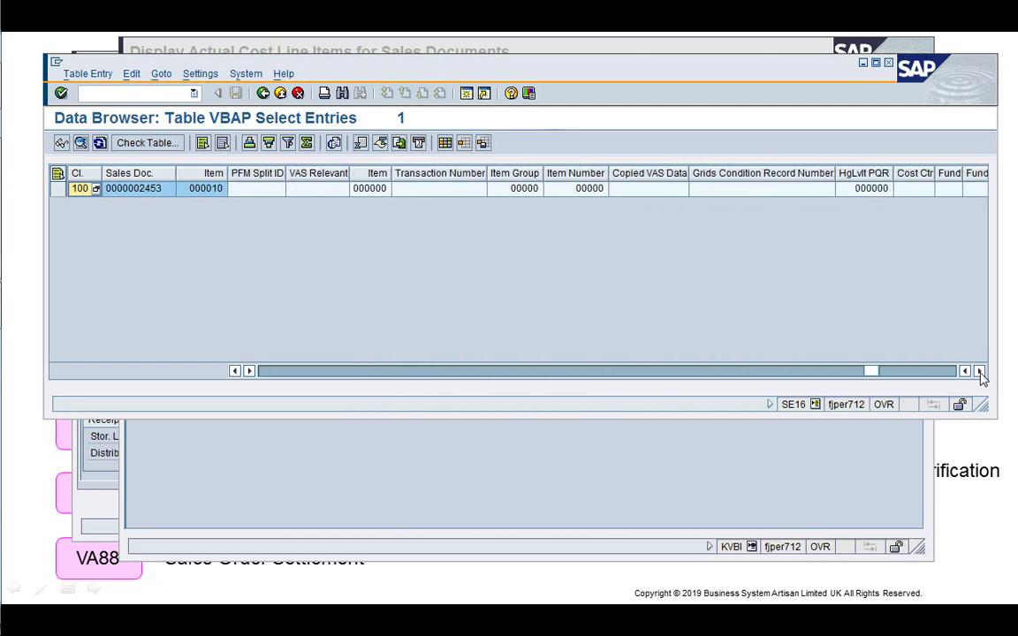
{"action": "left_click_drag", "start_coordinate": [980, 374], "coordinate": [980, 374]}
{"action": "left_click", "coordinate": [80, 92]}
{"action": "type", "text": "/i"}
{"action": "key", "text": "Return"}
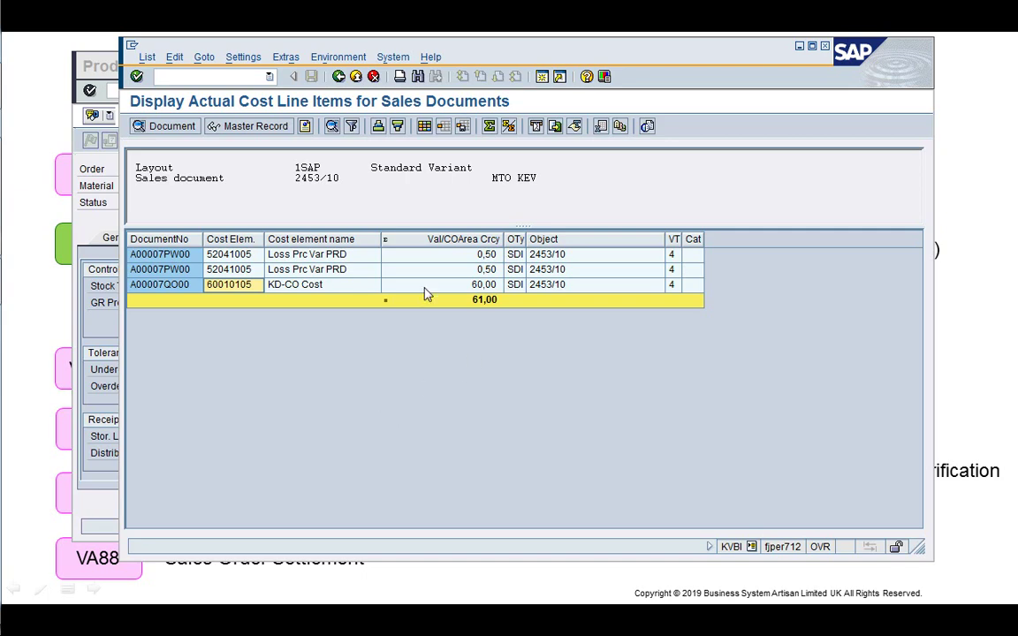
- Display the sales order with transaction VA03 in a new session and check the item's requirements type in the procurement overview
{"action": "left_click", "coordinate": [542, 77]}
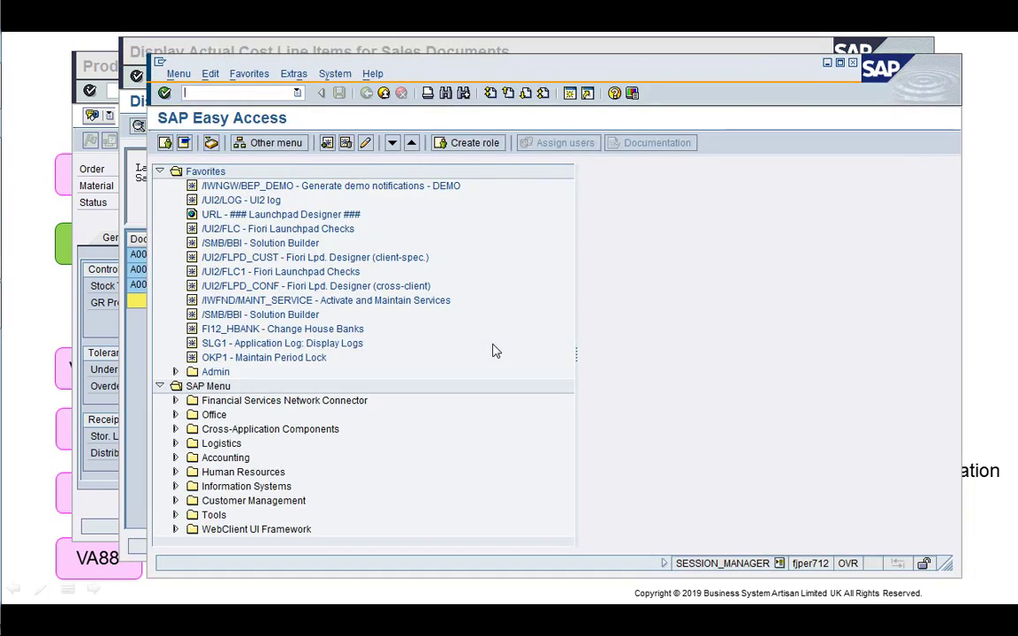
{"action": "type", "text": "/nVA03"}
{"action": "key", "text": "Return"}
{"action": "key", "text": "Return"}
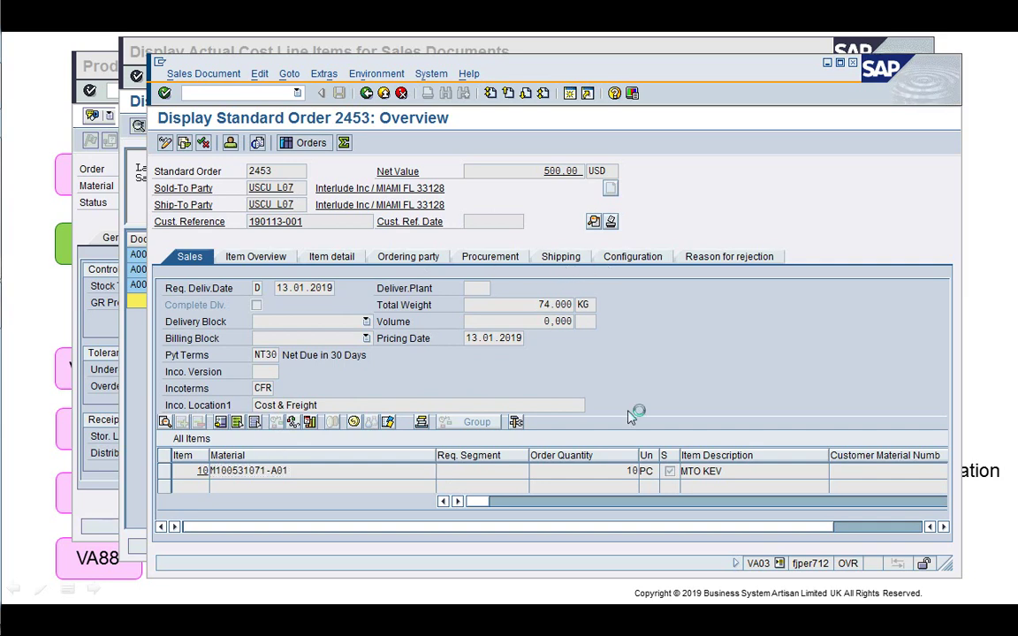
{"action": "left_click", "coordinate": [493, 258]}
{"action": "left_click_drag", "start_coordinate": [625, 74], "coordinate": [539, 66]}
{"action": "left_click", "coordinate": [590, 328]}
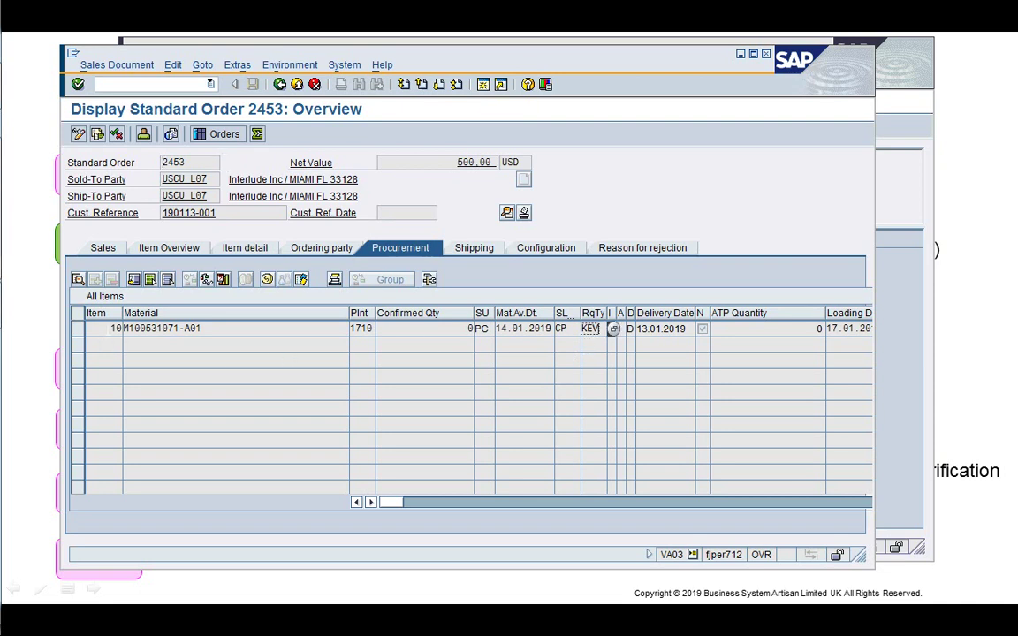
- Open the account assignment data of sales order item 10 and display its settlement rule
{"action": "double_click", "coordinate": [106, 330]}
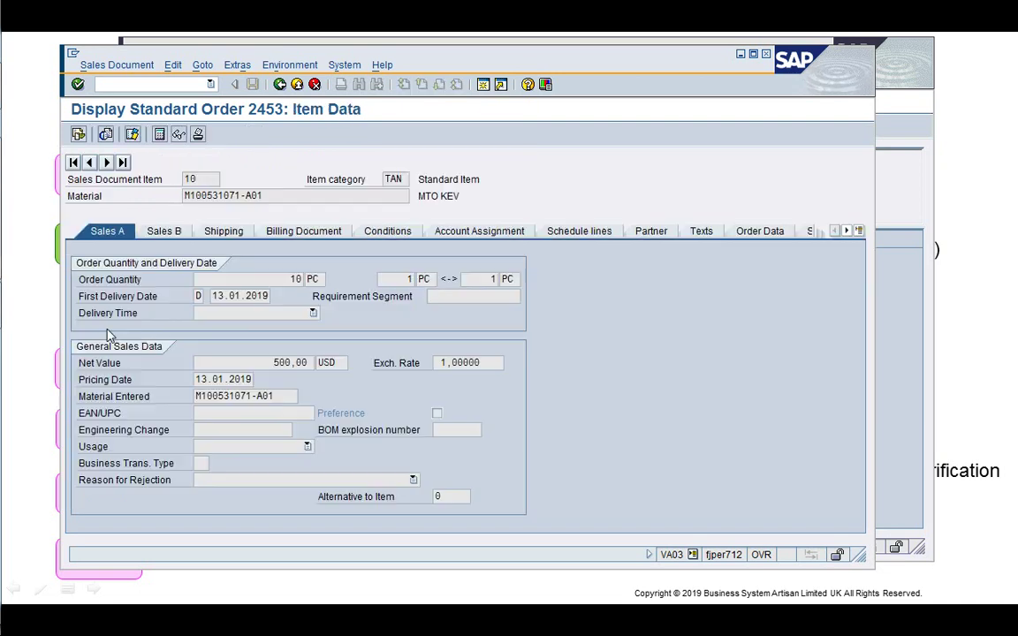
{"action": "left_click", "coordinate": [481, 232]}
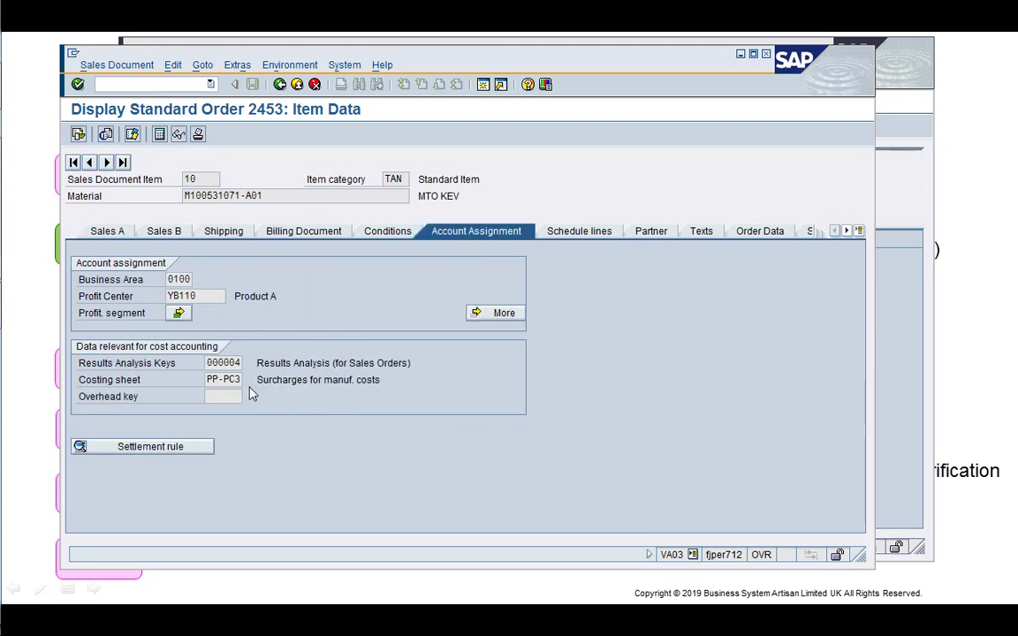
{"action": "left_click", "coordinate": [150, 446]}
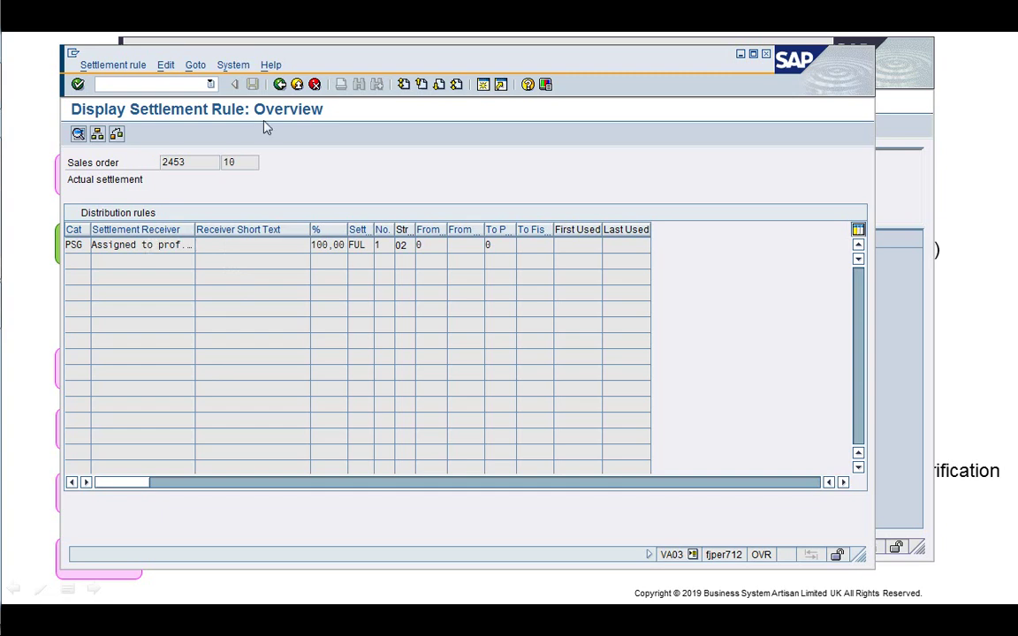
- Display the settlement parameters and review the item's settlement profile, allocation structure and PA transfer structure
{"action": "mouse_move", "coordinate": [163, 71]}
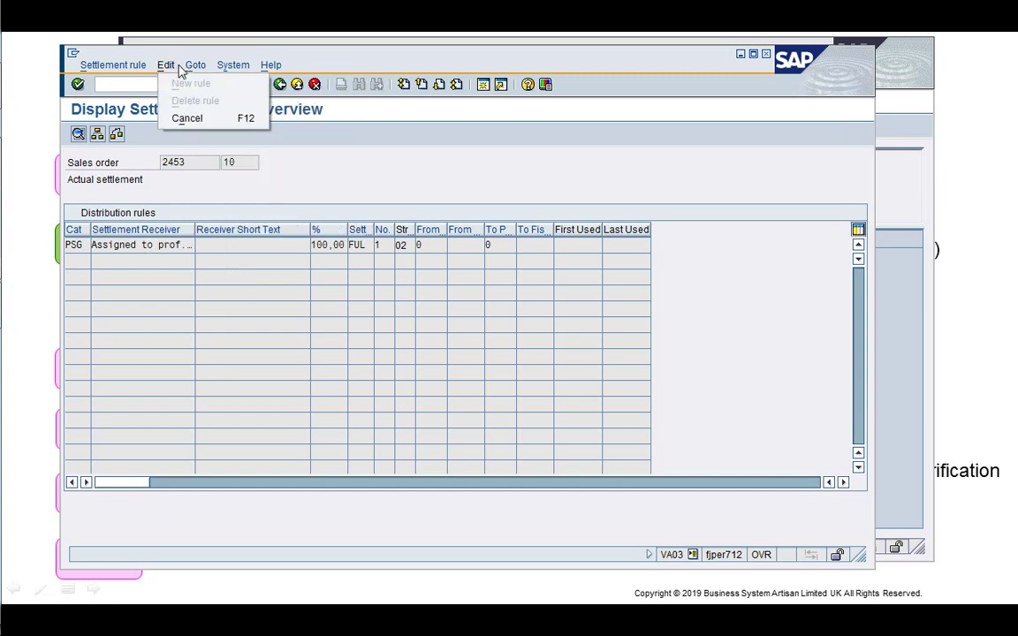
{"action": "mouse_move", "coordinate": [195, 67]}
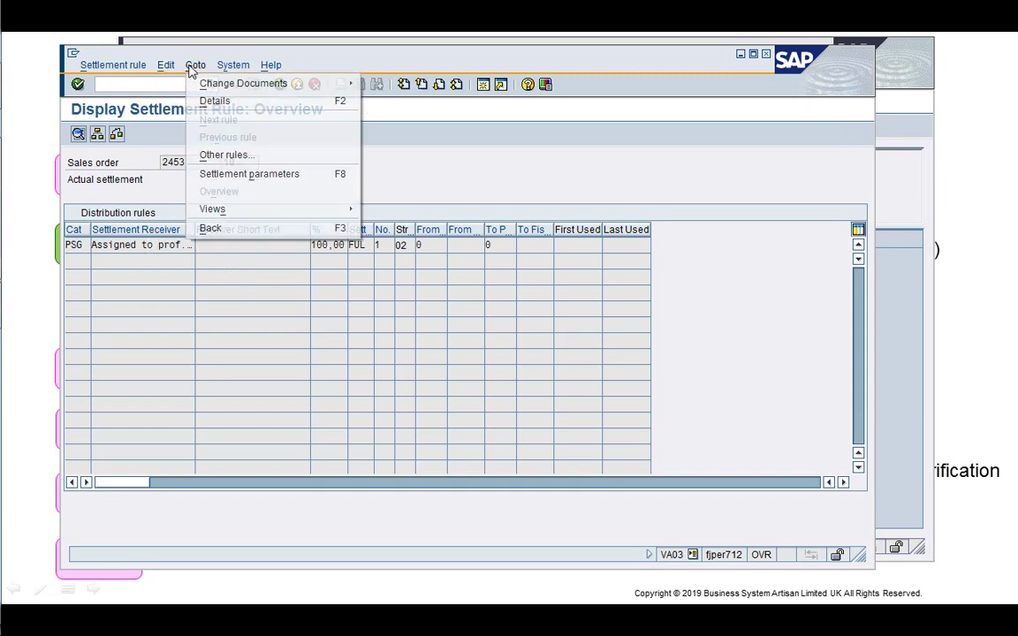
{"action": "left_click", "coordinate": [237, 174]}
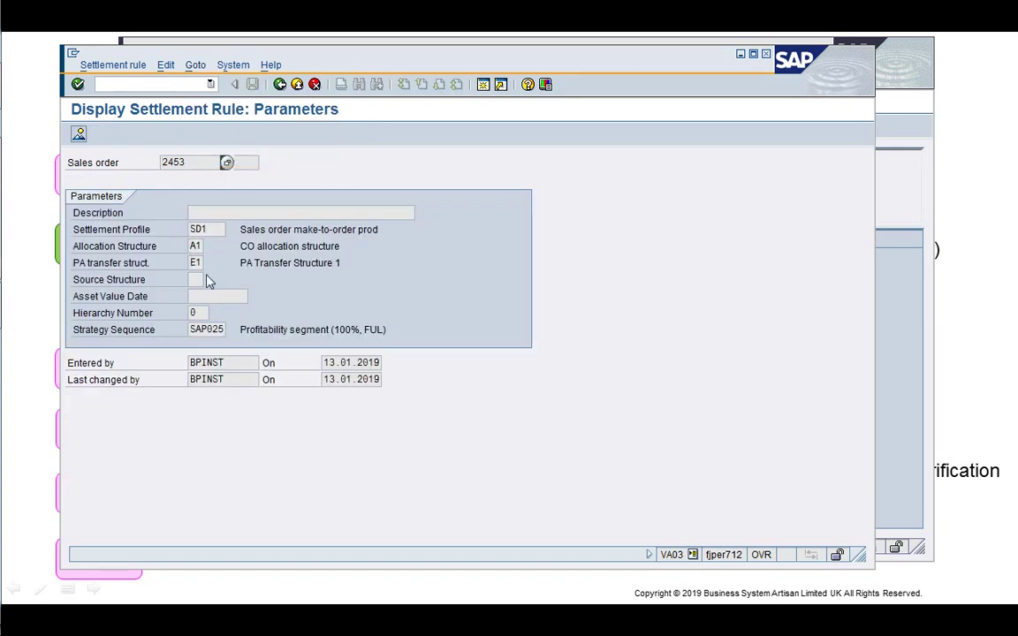
{"action": "left_click", "coordinate": [216, 231]}
{"action": "left_click", "coordinate": [201, 247]}
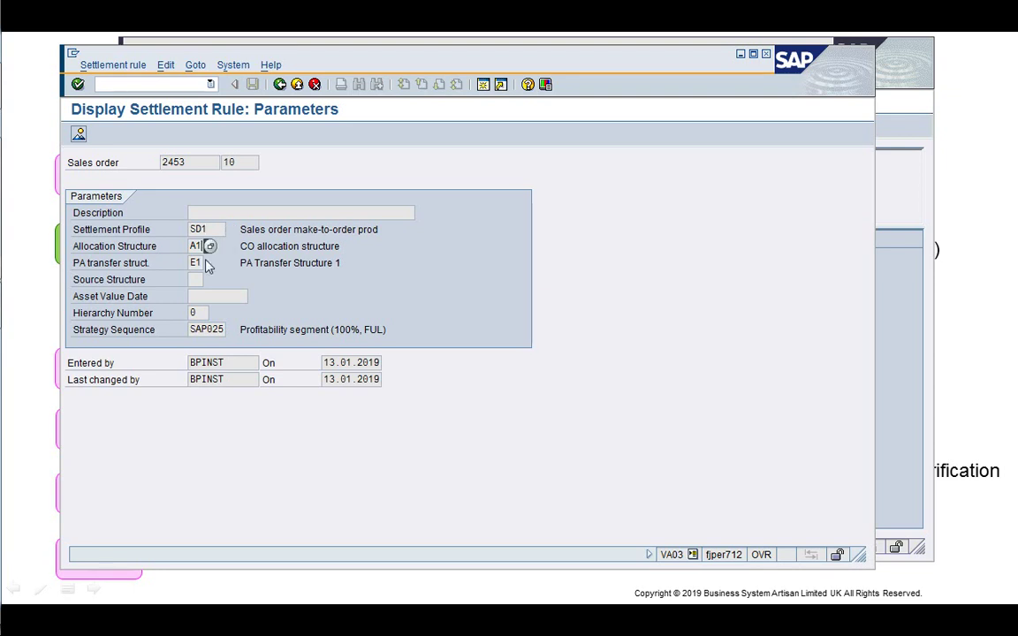
{"action": "left_click", "coordinate": [203, 263]}
- Open transaction OKO6 in a new session and display the assignments of allocation structure A1, CO allocation structure
{"action": "left_click", "coordinate": [484, 85]}
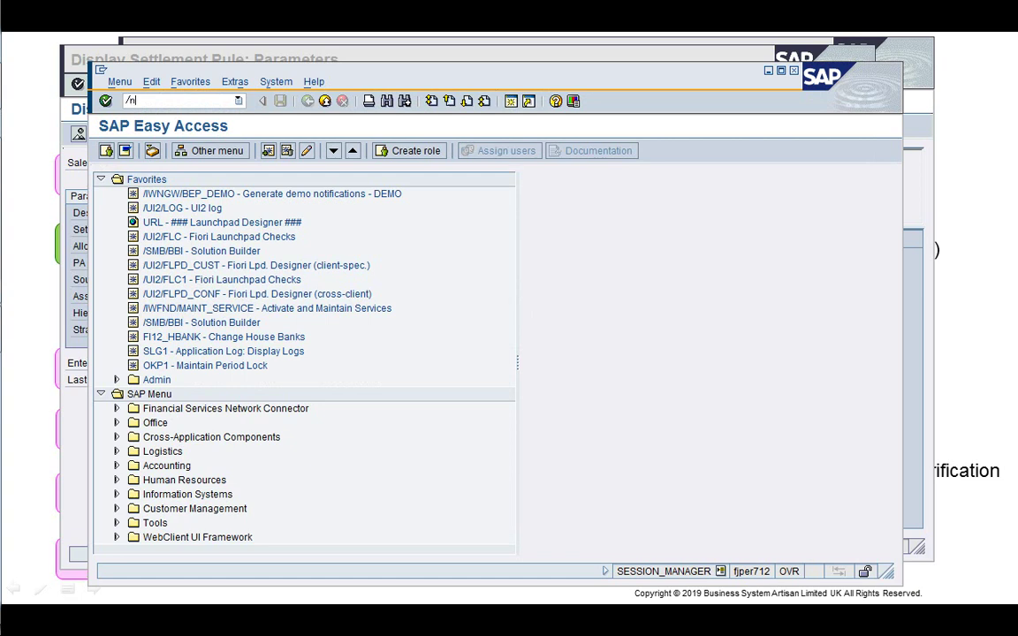
{"action": "key", "text": "Return"}
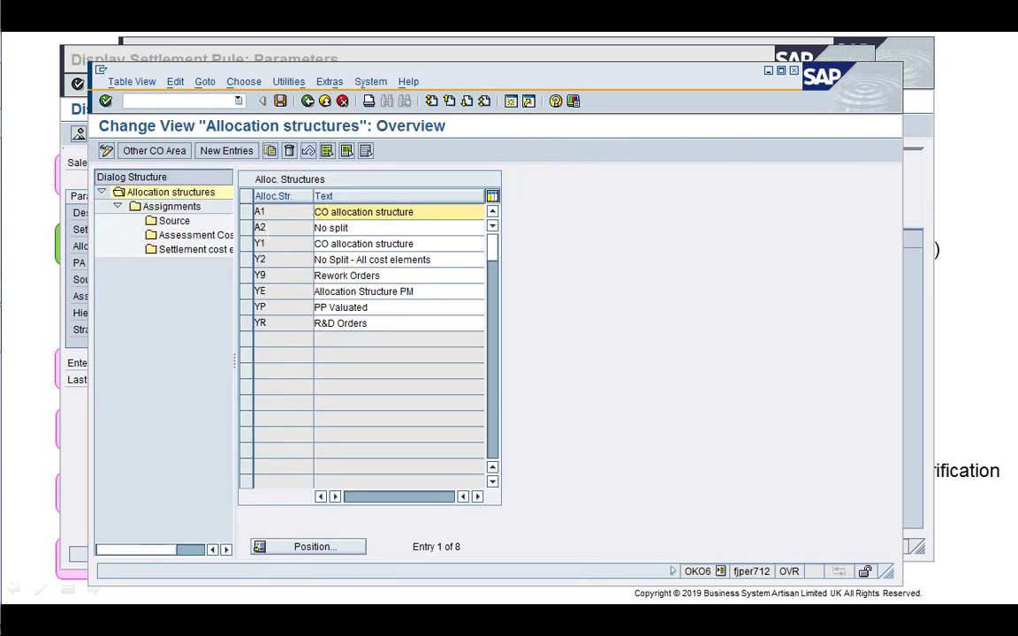
{"action": "left_click", "coordinate": [179, 210]}
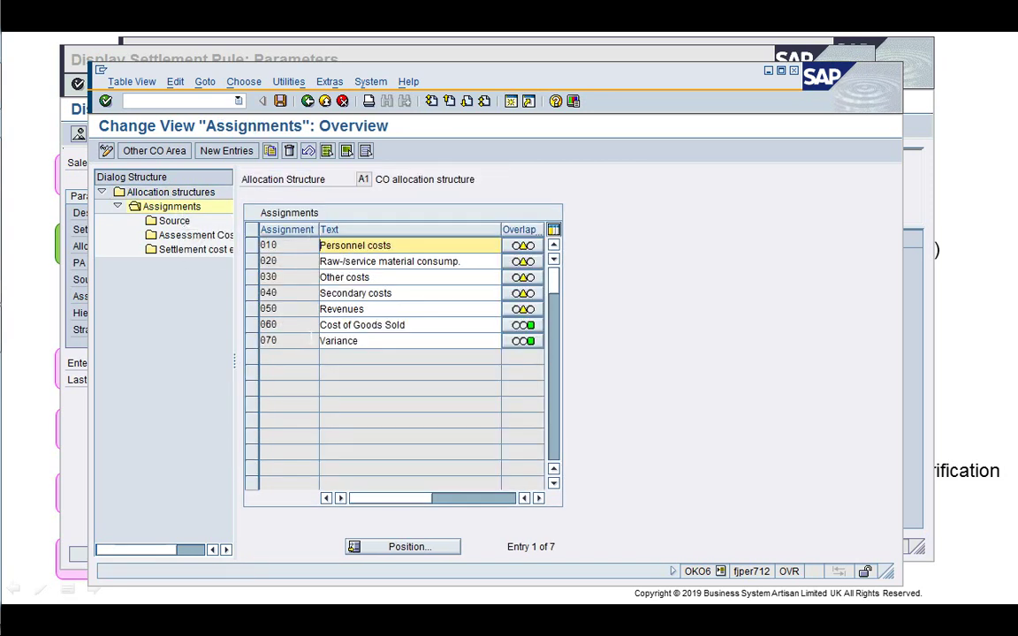
- Display the source of assignment 030, Other costs, and review the contents of cost element group A000_A1.030
{"action": "left_click", "coordinate": [371, 277]}
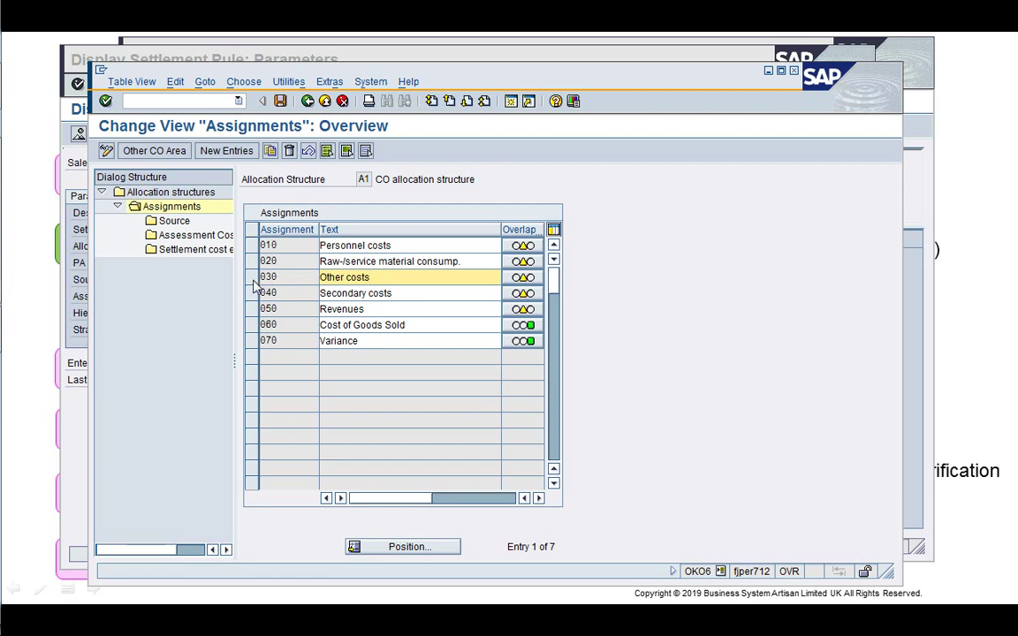
{"action": "double_click", "coordinate": [174, 221]}
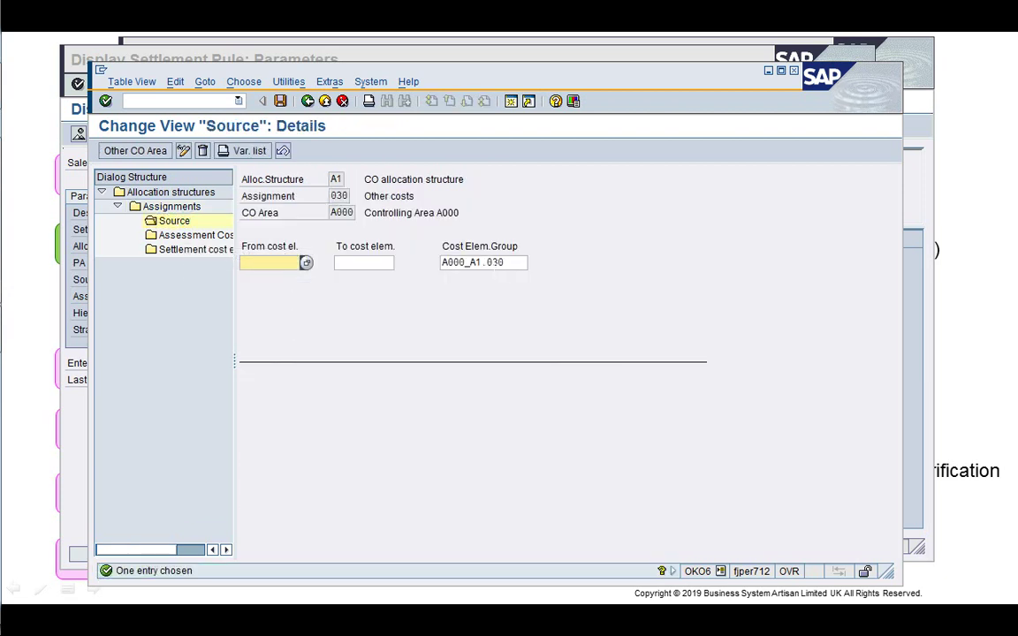
{"action": "double_click", "coordinate": [491, 265]}
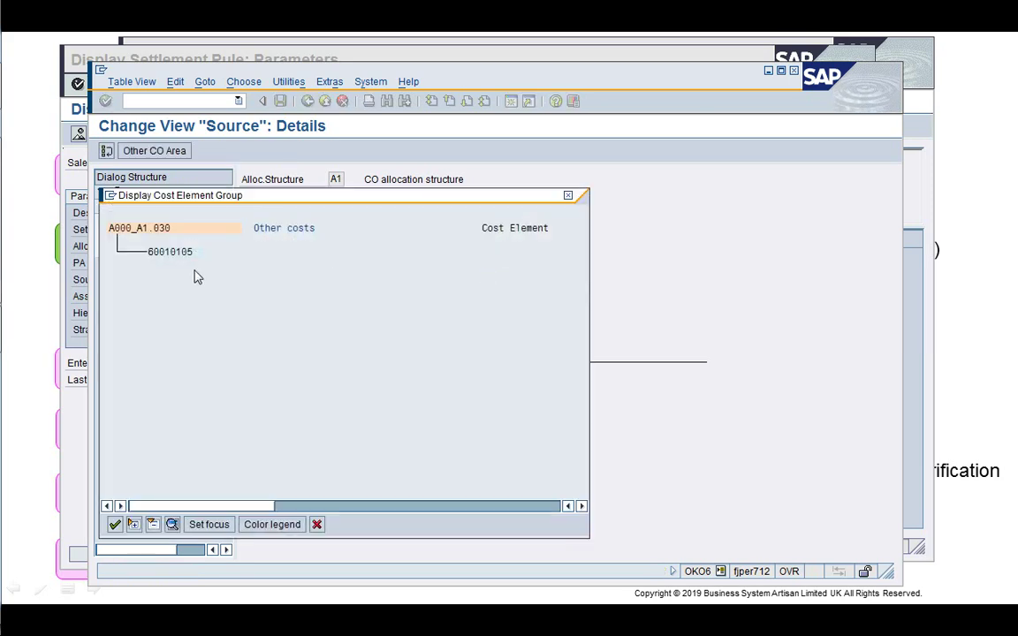
{"action": "left_click", "coordinate": [317, 525]}
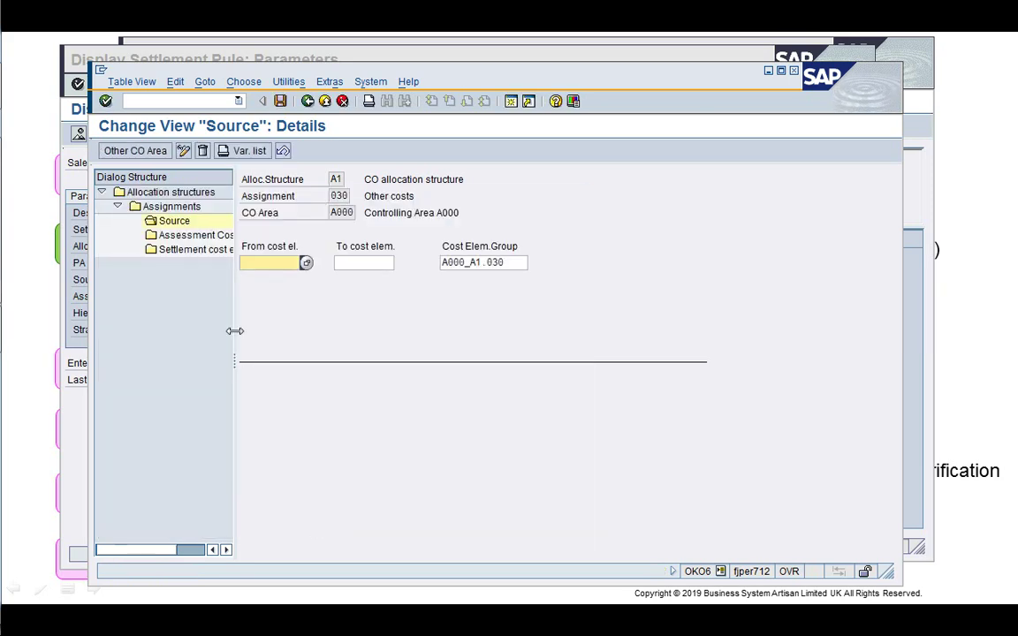
- Display the settlement cost element of assignment 030, look up the available cost elements without changing it, and leave the allocation structures
{"action": "double_click", "coordinate": [182, 250]}
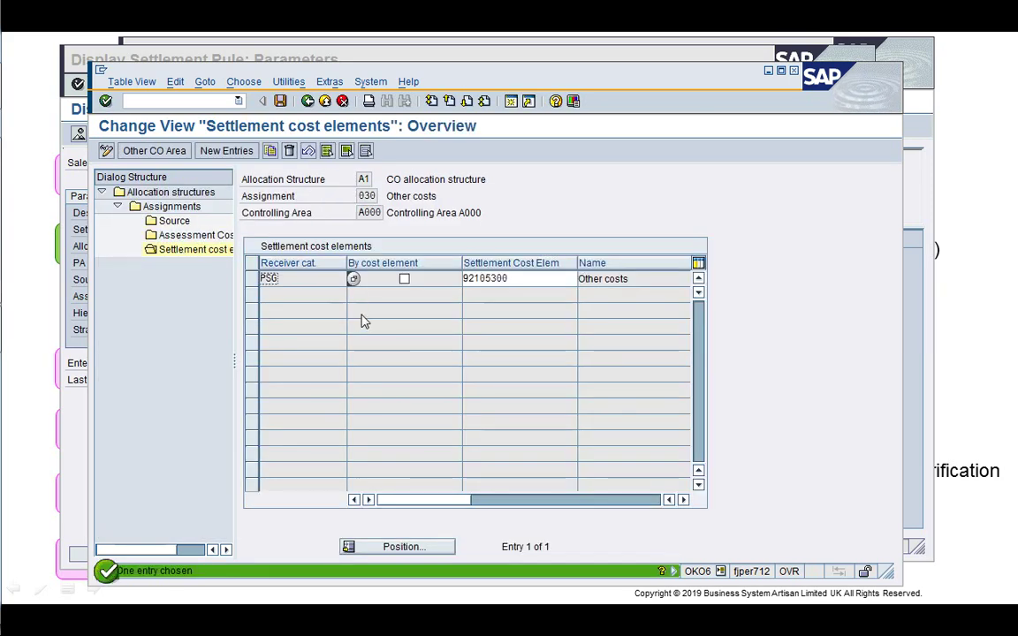
{"action": "left_click", "coordinate": [521, 278]}
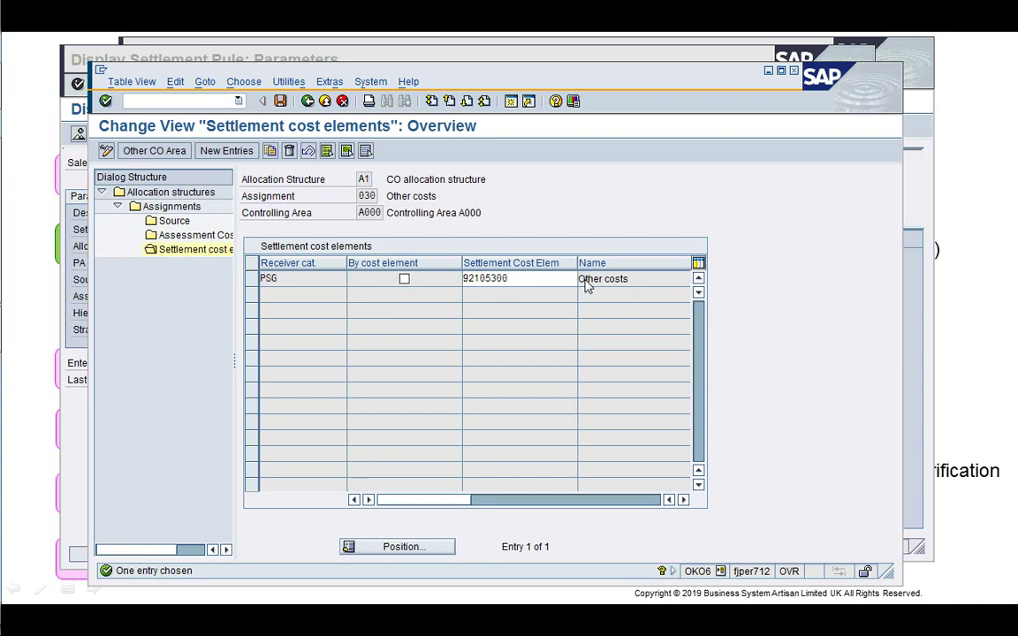
{"action": "key", "text": "F4"}
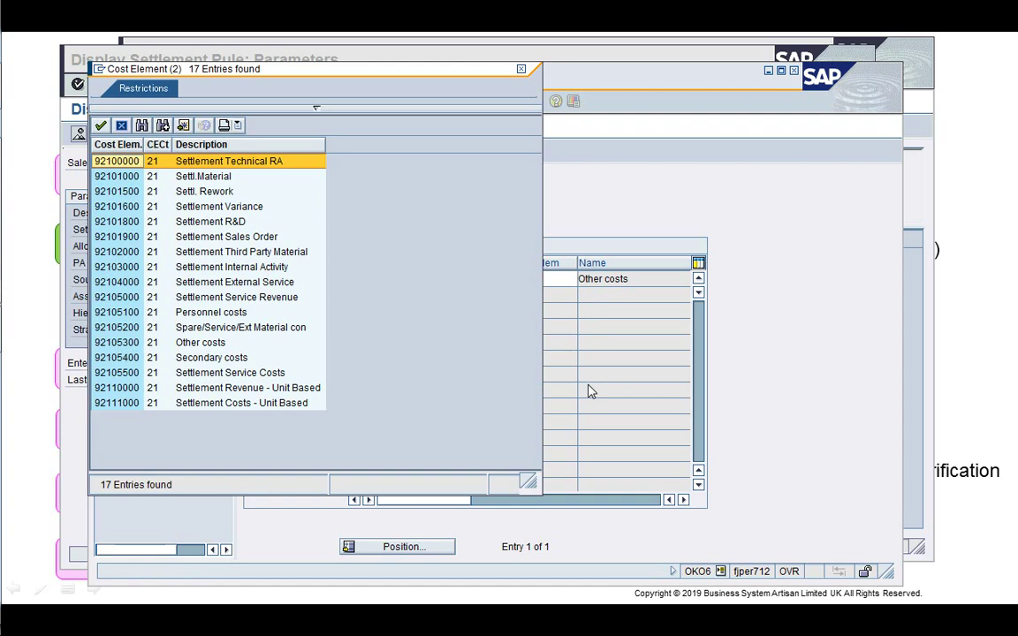
{"action": "left_click", "coordinate": [121, 125]}
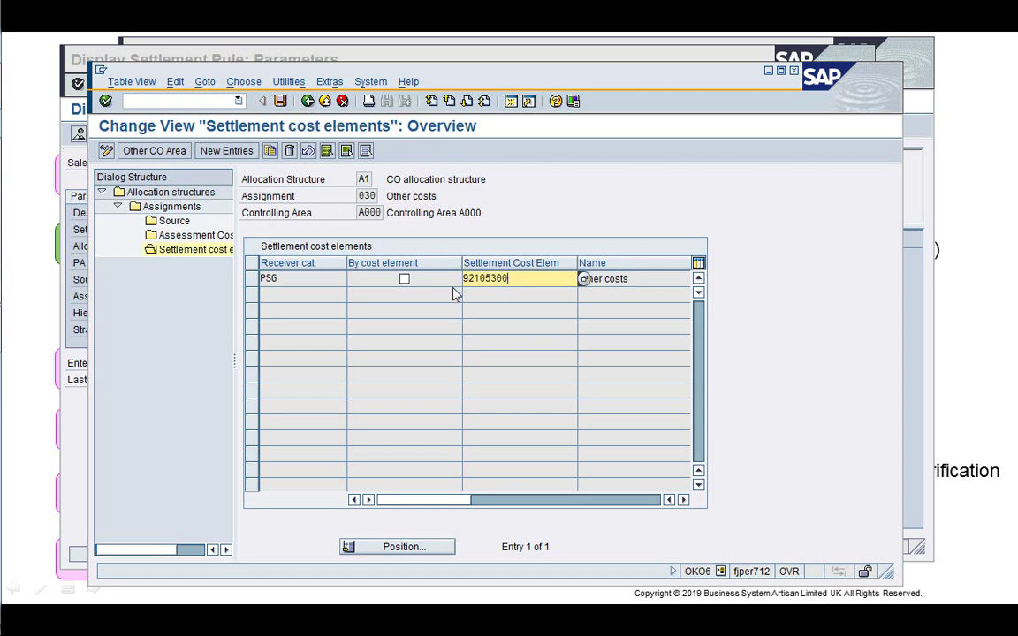
{"action": "left_click", "coordinate": [308, 102]}
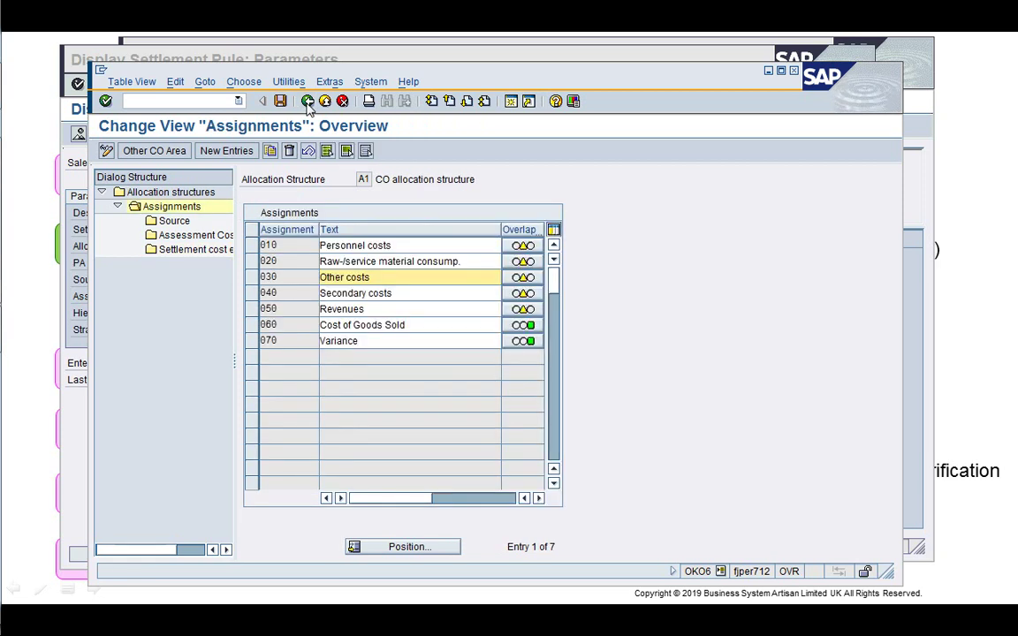
{"action": "left_click", "coordinate": [307, 101]}
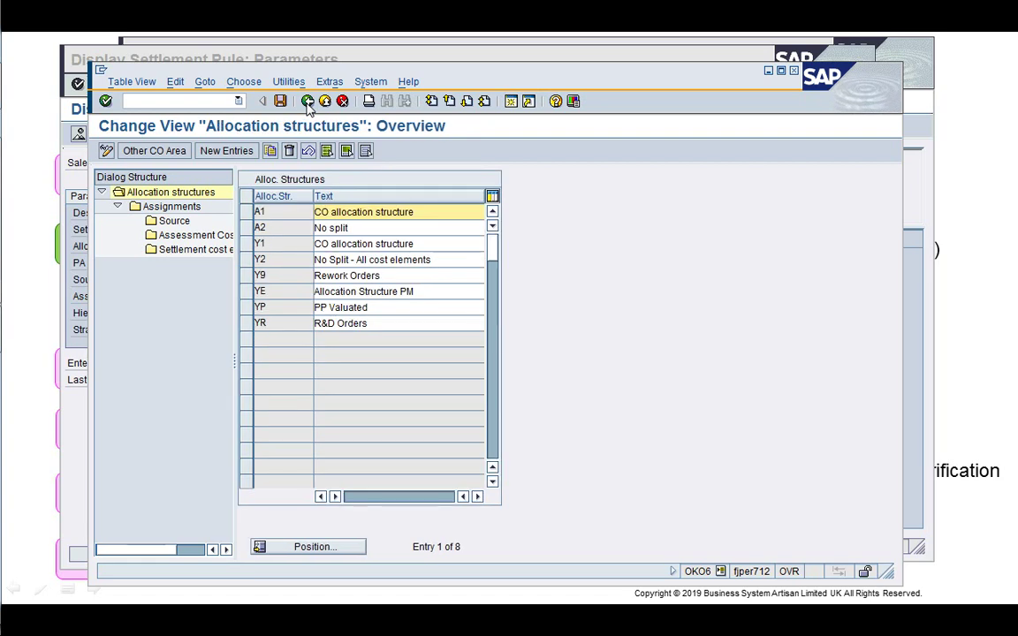
{"action": "left_click", "coordinate": [307, 102]}
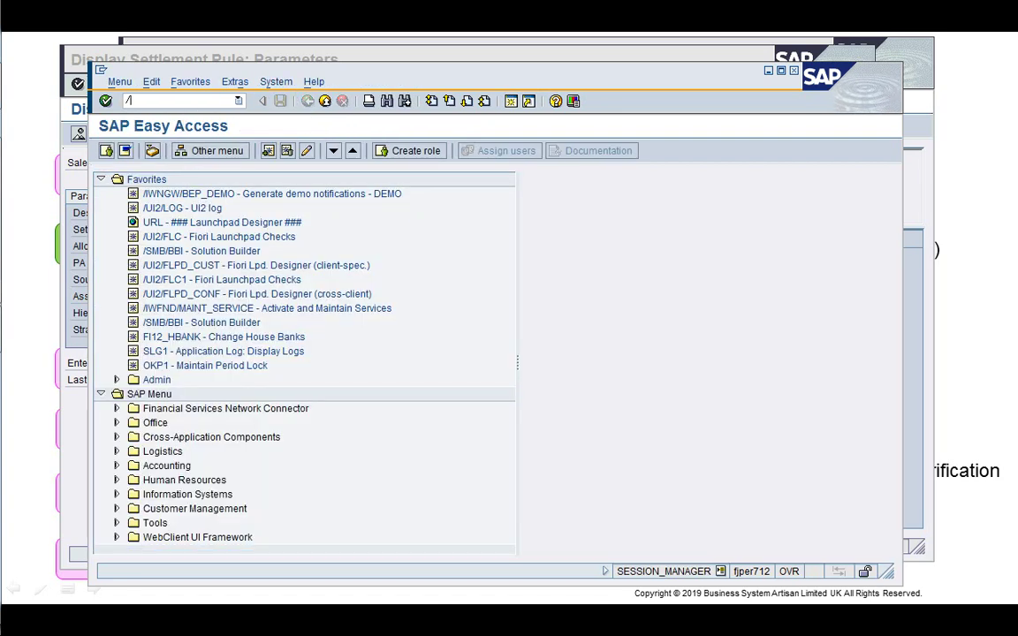
- Open transaction KEI1 and display the assignment lines of PA transfer structure E1 in operating concern A000
{"action": "key", "text": "Return"}
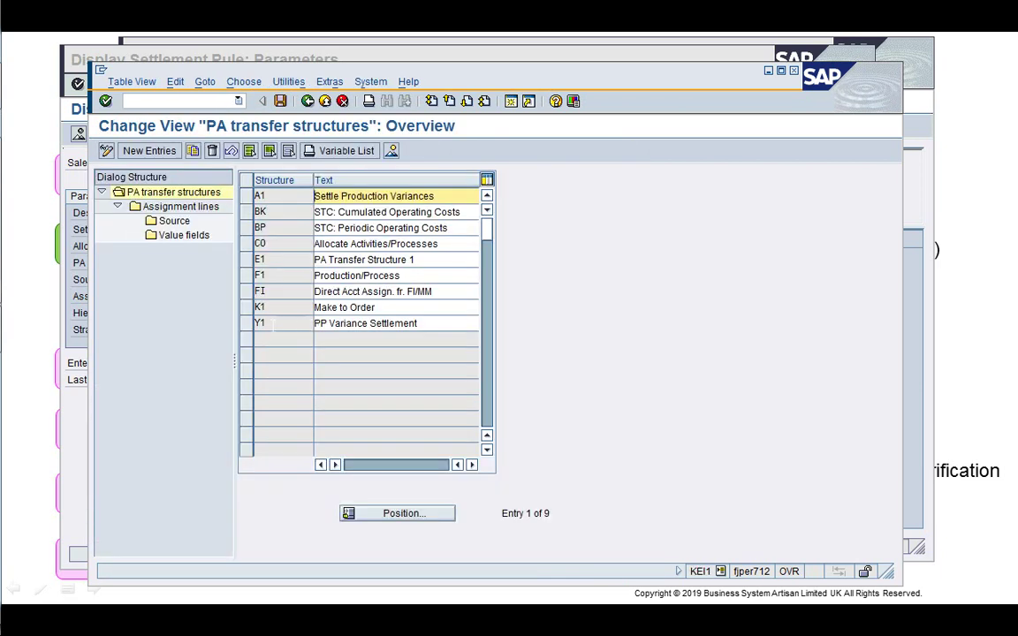
{"action": "left_click", "coordinate": [254, 260]}
{"action": "double_click", "coordinate": [156, 208]}
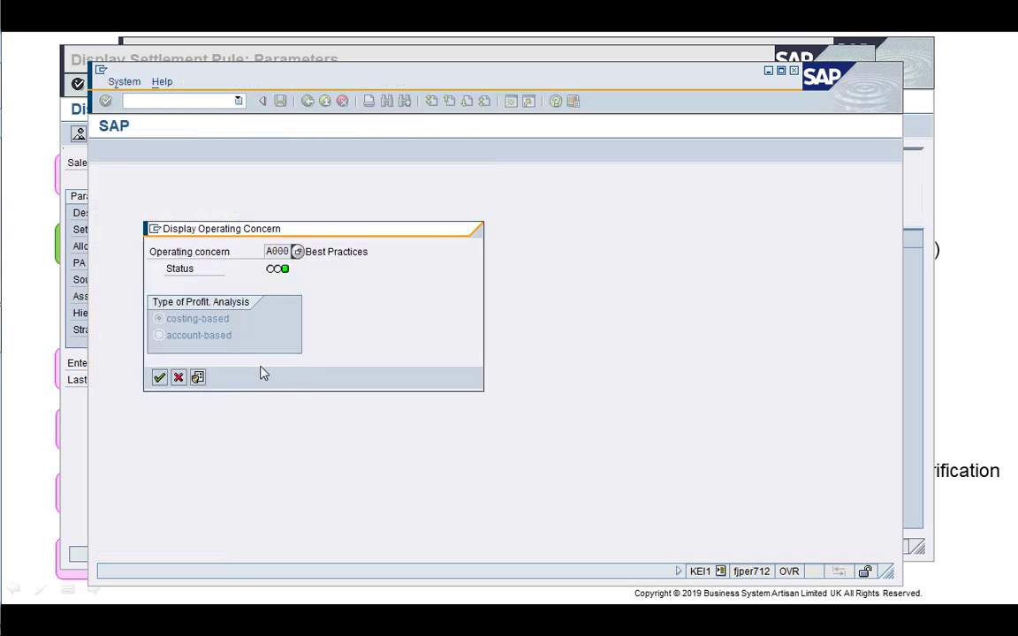
{"action": "key", "text": "Return"}
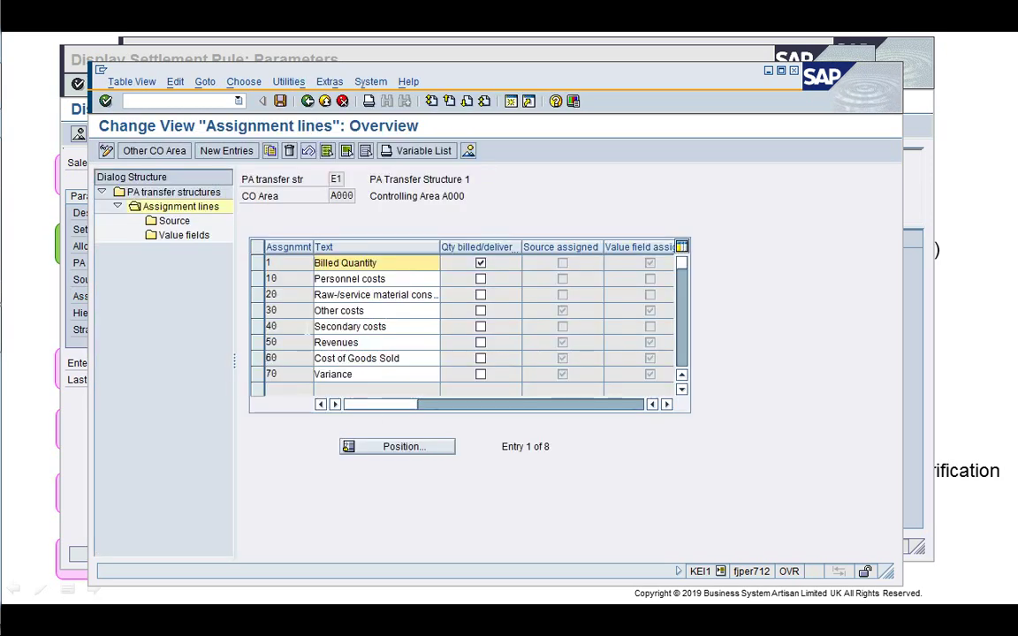
- Display the source of assignment line 30, Other costs, and review the contents of cost element group PA_A000_FI.30
{"action": "left_click", "coordinate": [258, 311]}
{"action": "left_click", "coordinate": [179, 224]}
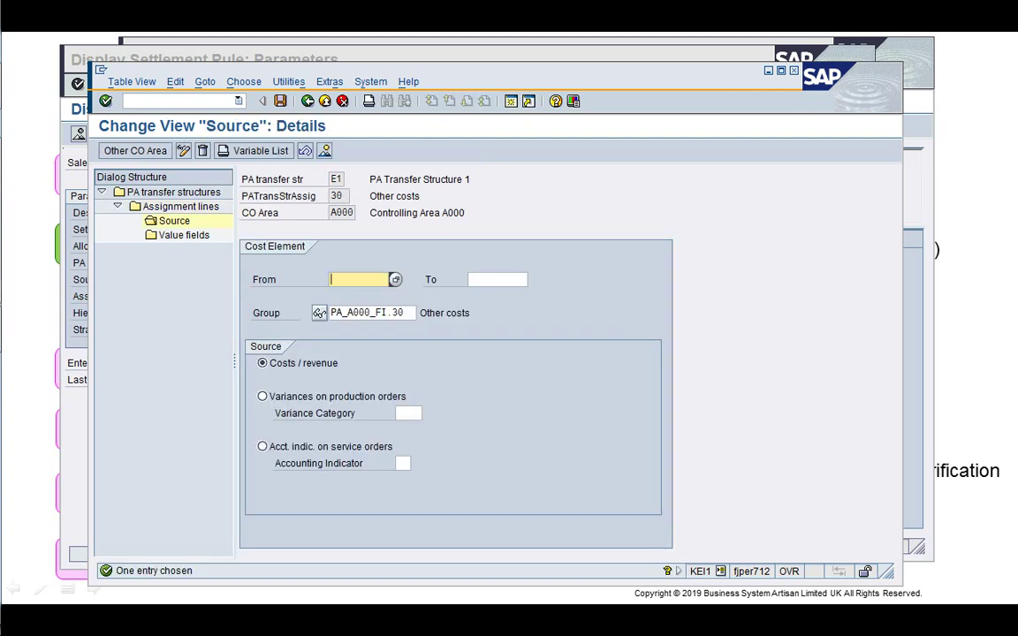
{"action": "double_click", "coordinate": [388, 313]}
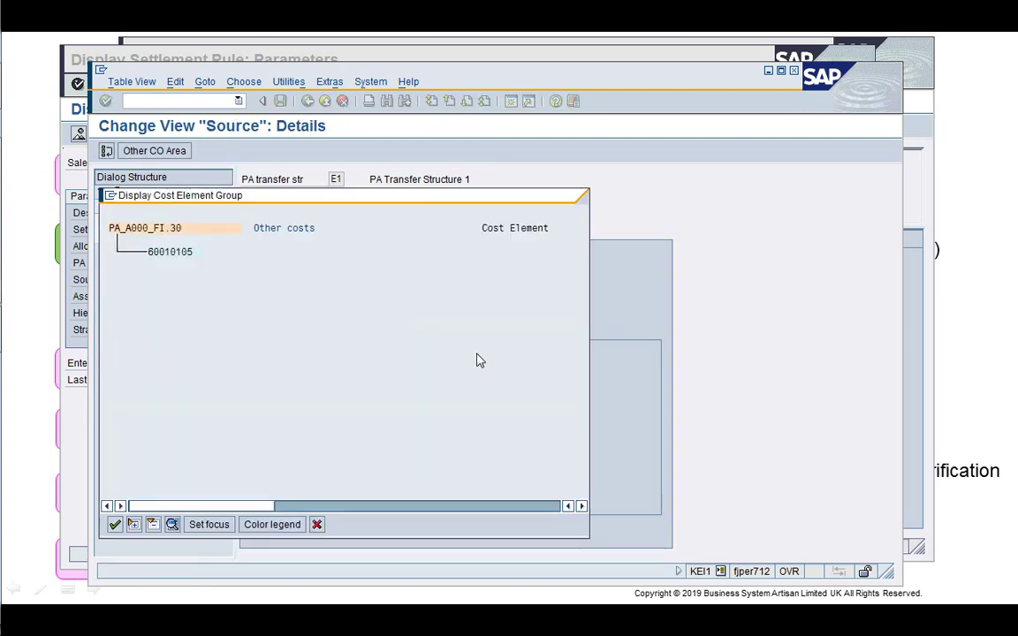
{"action": "left_click", "coordinate": [316, 525]}
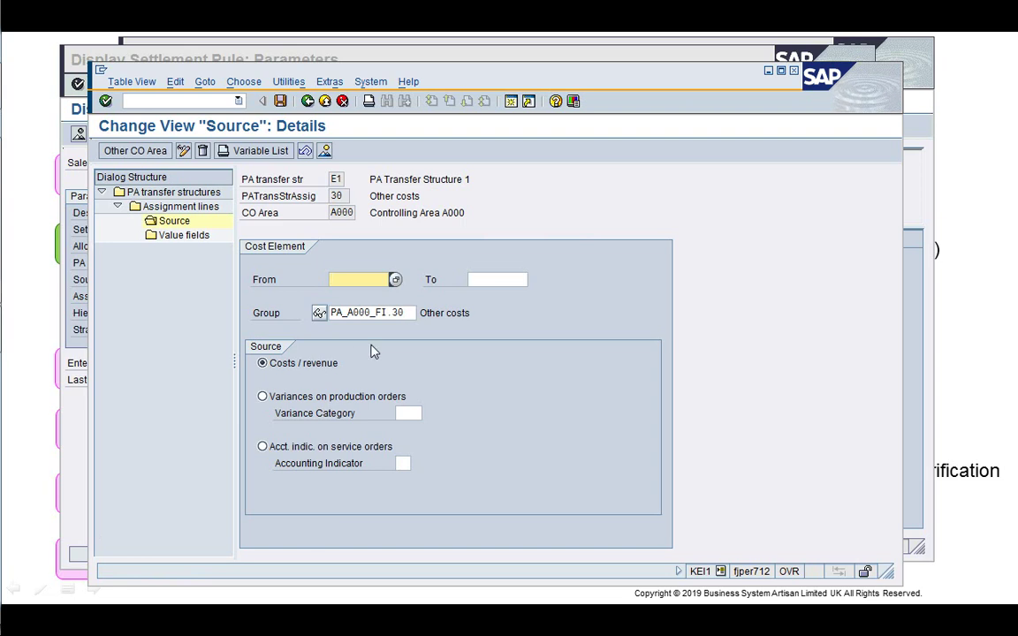
- Review the value field assigned to line 30, Other costs, and return to the PA transfer structures overview
{"action": "left_click", "coordinate": [179, 235]}
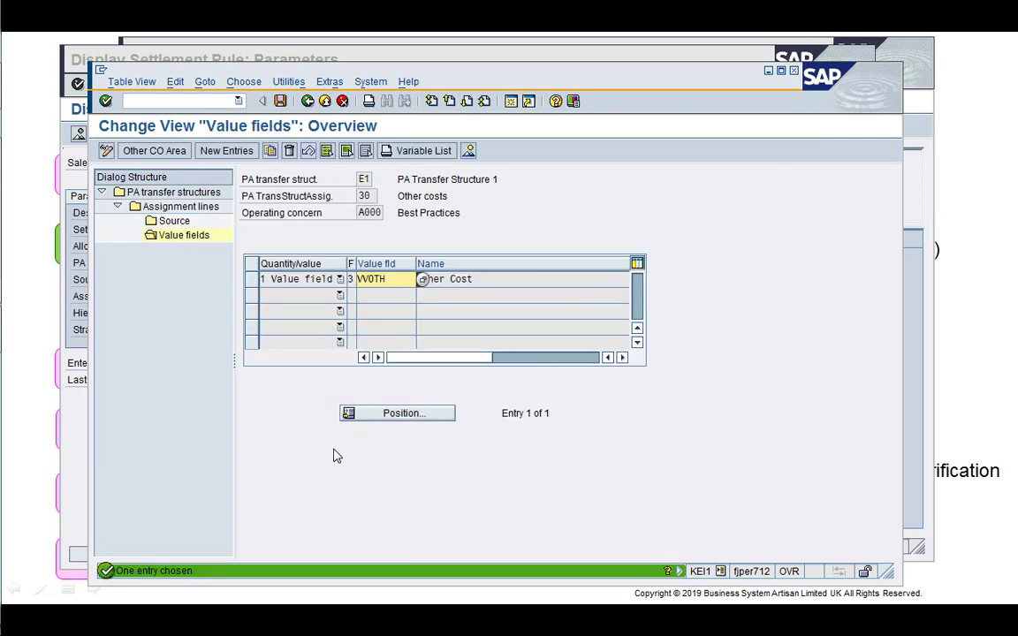
{"action": "left_click", "coordinate": [422, 279]}
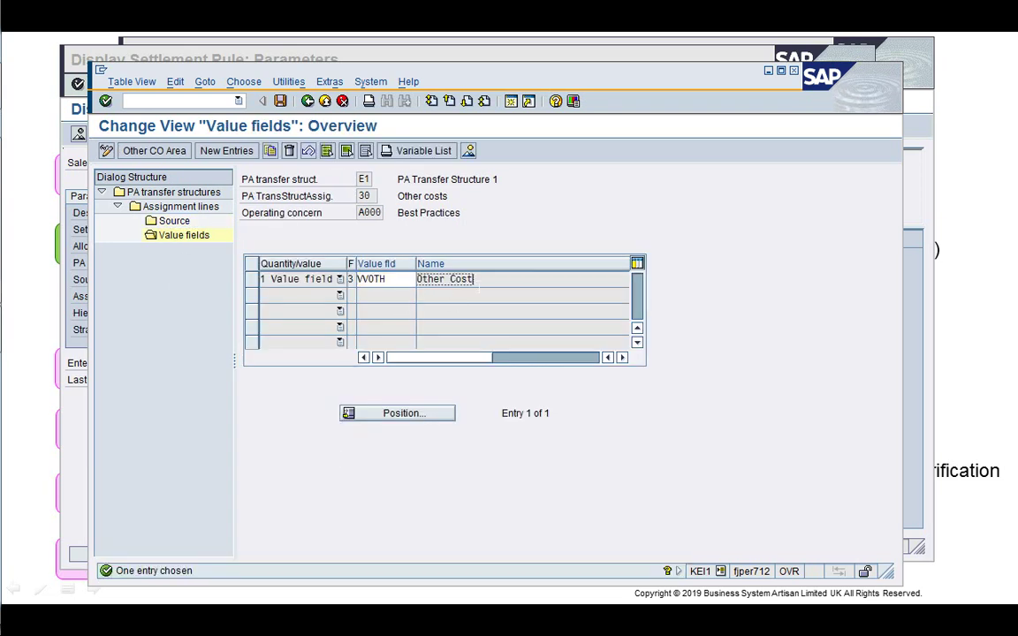
{"action": "left_click", "coordinate": [401, 281]}
{"action": "left_click", "coordinate": [486, 285]}
{"action": "left_click", "coordinate": [306, 102]}
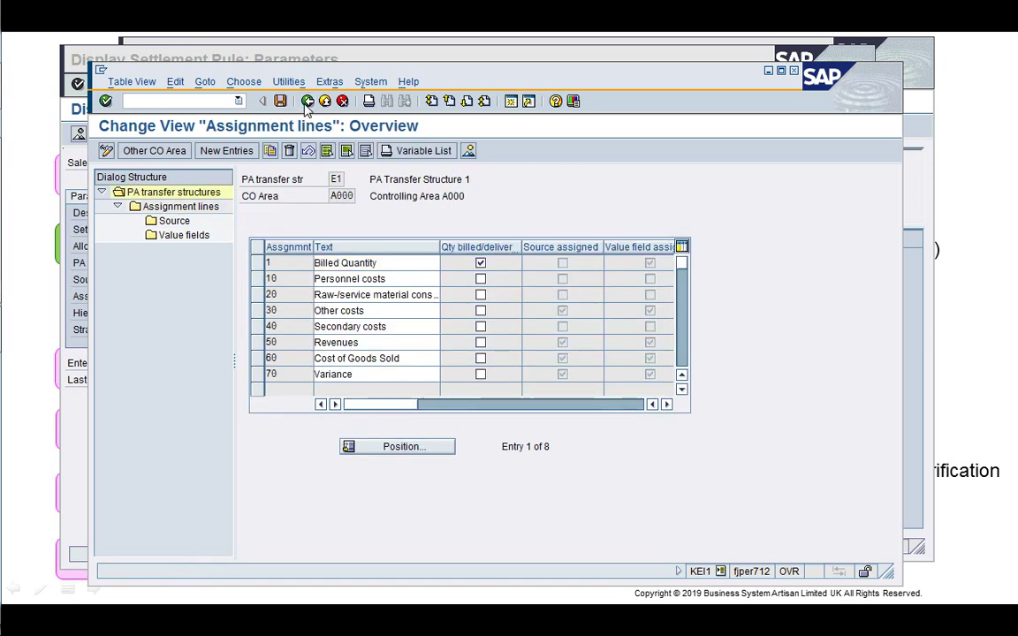
{"action": "left_click", "coordinate": [306, 102]}
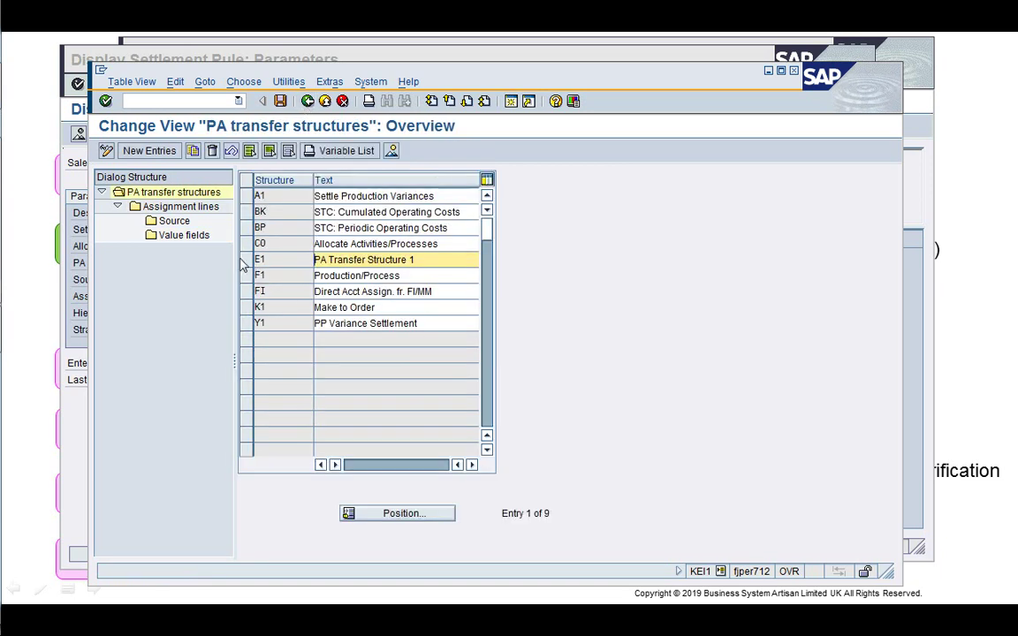
- Display the source of structure E1's assignment line 70, Variance, and review the contents of cost element group PA_A000_E1.70
{"action": "double_click", "coordinate": [176, 206]}
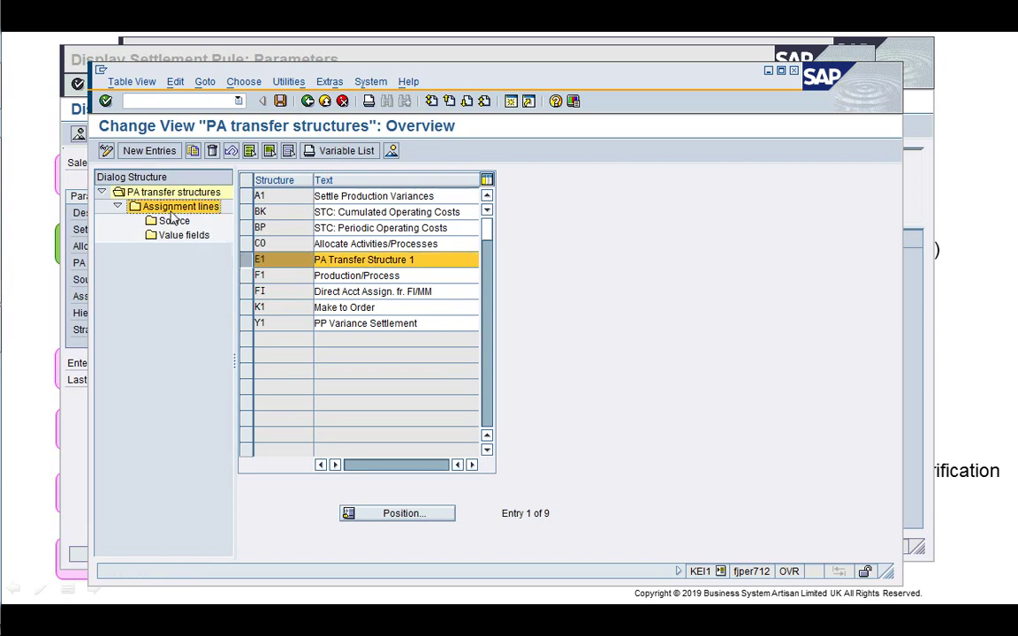
{"action": "left_click", "coordinate": [255, 375]}
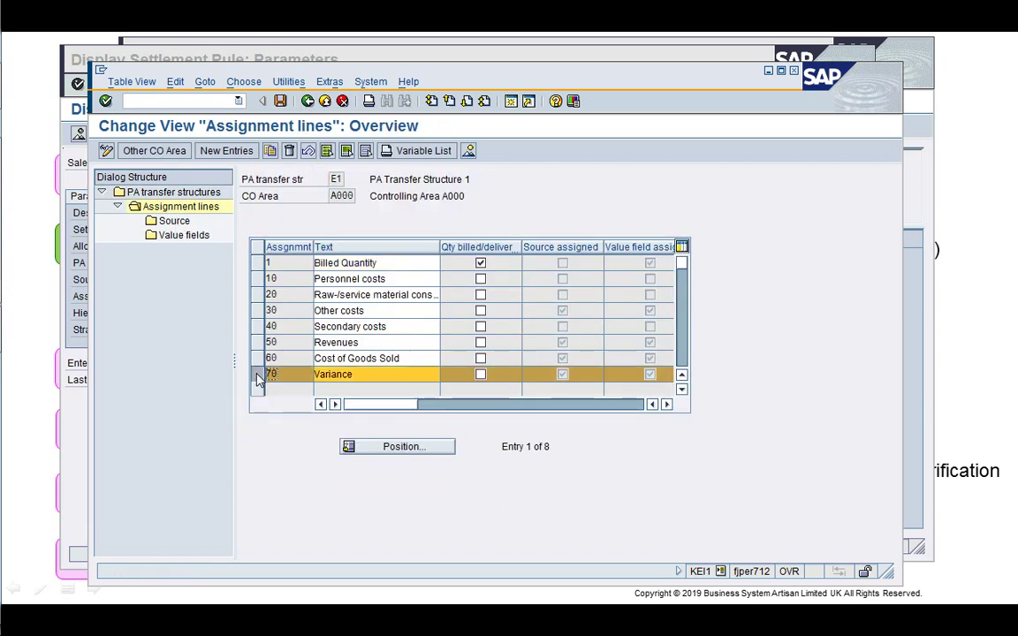
{"action": "double_click", "coordinate": [174, 221]}
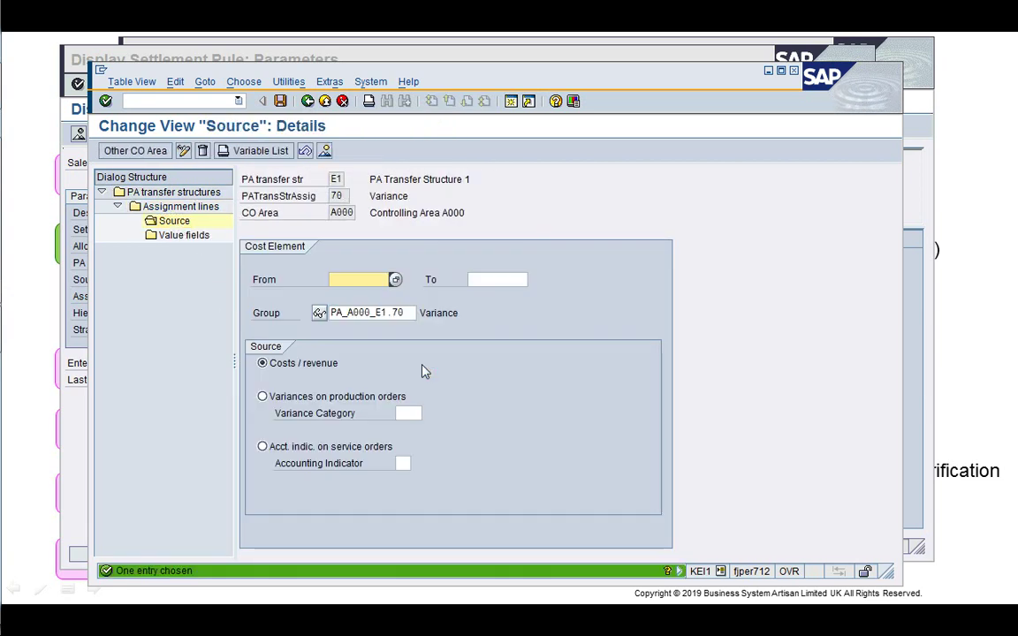
{"action": "double_click", "coordinate": [389, 314]}
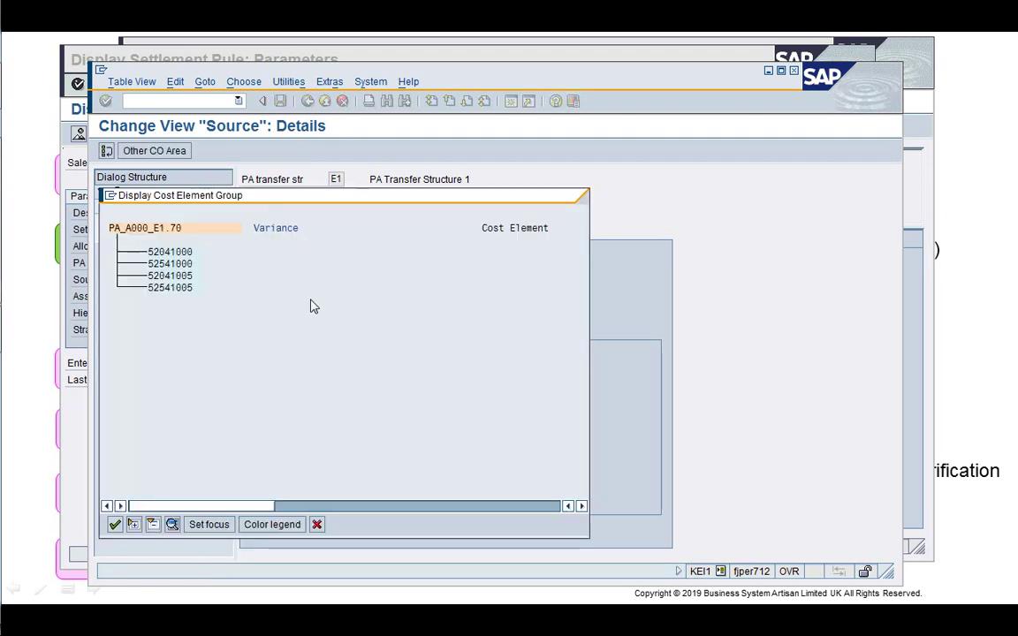
{"action": "left_click", "coordinate": [316, 524]}
- Review the value field assigned to line 70, Variance, and leave the PA transfer structures
{"action": "double_click", "coordinate": [191, 237]}
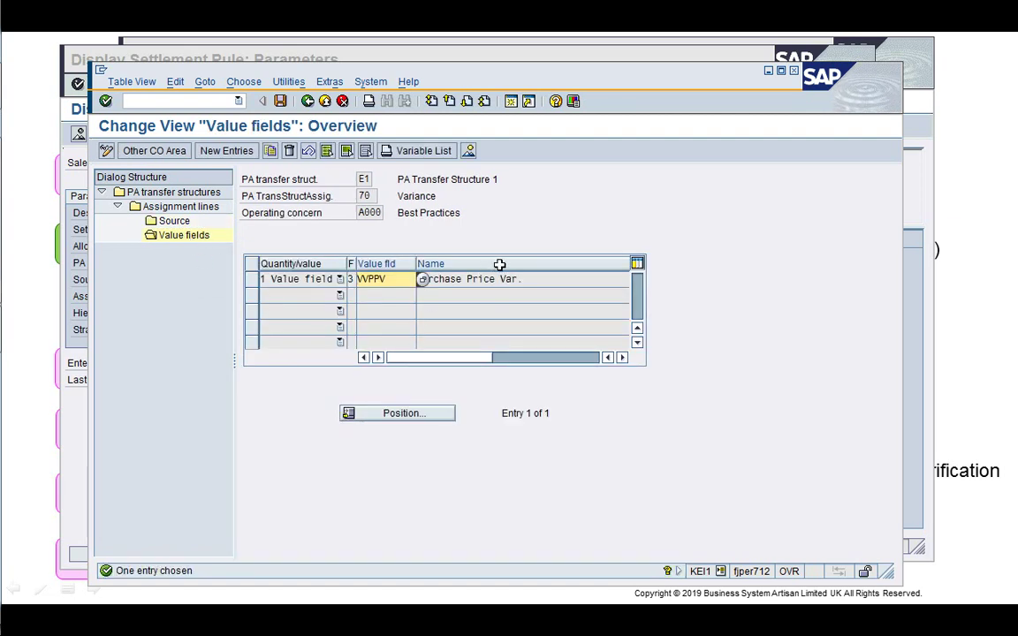
{"action": "left_click", "coordinate": [423, 279]}
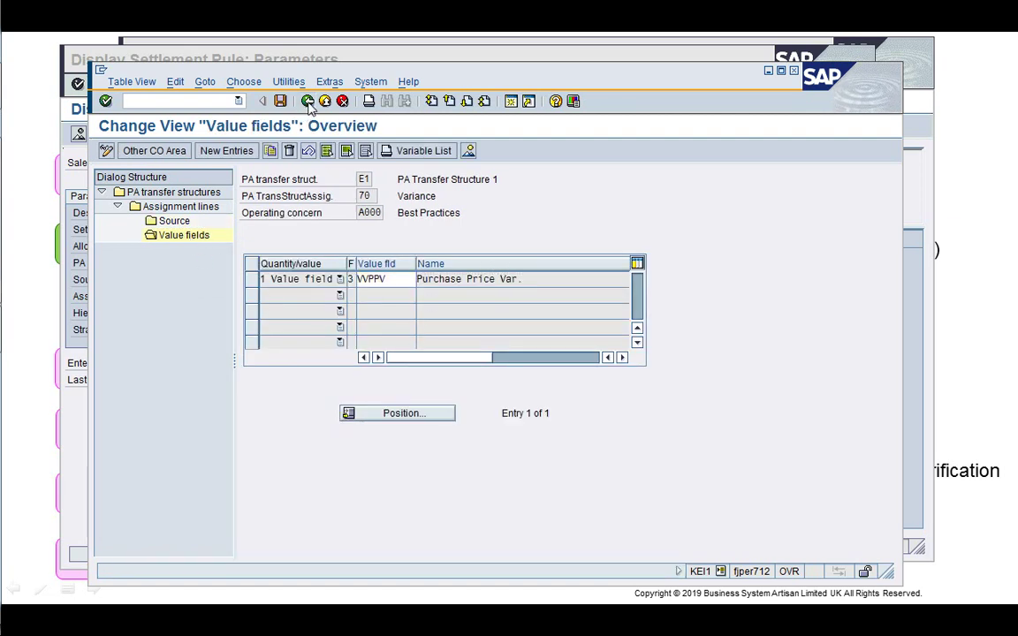
{"action": "left_click", "coordinate": [307, 101]}
{"action": "left_click", "coordinate": [308, 100]}
{"action": "left_click", "coordinate": [307, 100]}
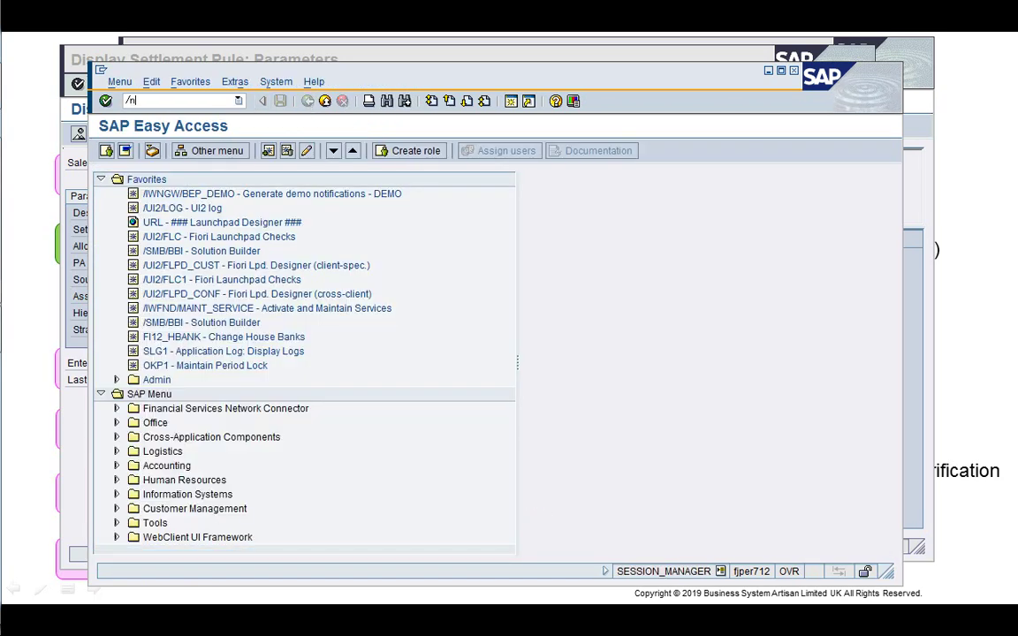
- Open transaction OKO6 again and display the assignments of allocation structure A1
{"action": "left_click", "coordinate": [198, 100]}
{"action": "type", "text": "/nOKO6"}
{"action": "key", "text": "Return"}
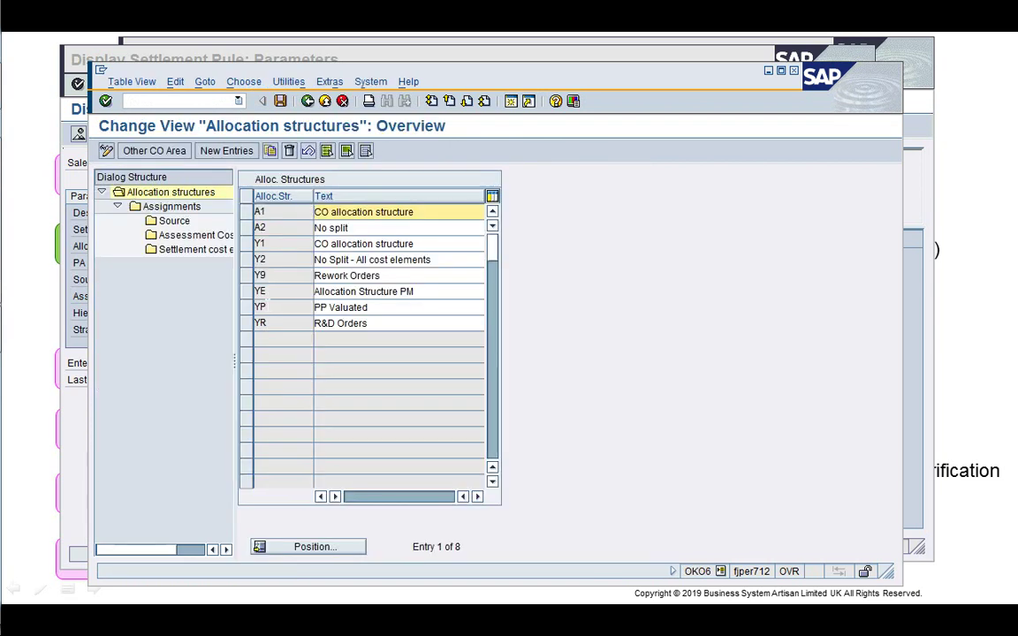
{"action": "left_click", "coordinate": [246, 212]}
{"action": "double_click", "coordinate": [188, 209]}
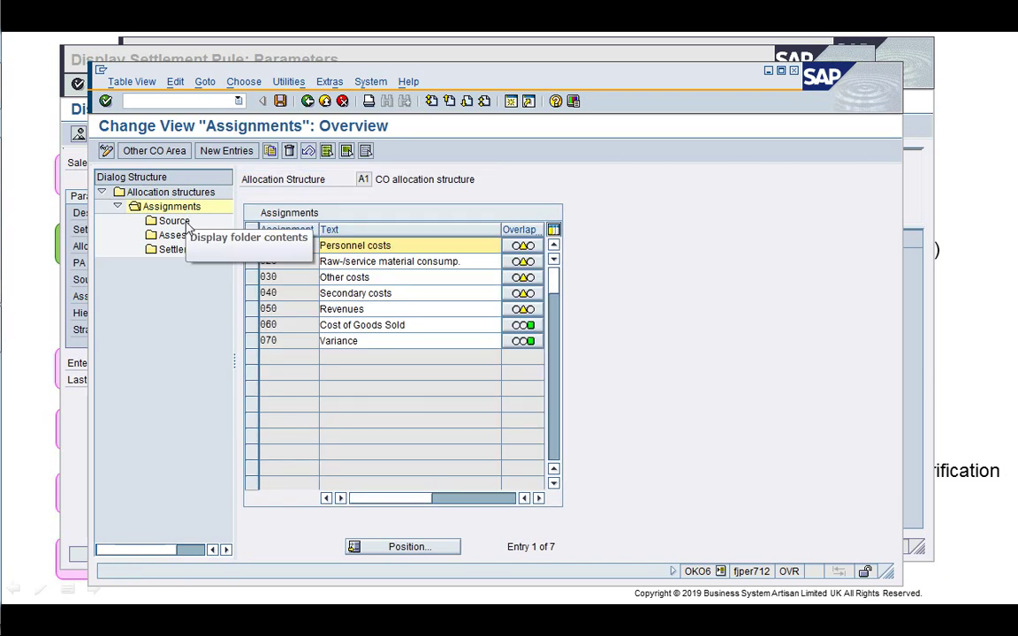
- Display the source of assignment 070, Variance, and review the contents of cost element group A000_A1.070
{"action": "left_click", "coordinate": [265, 340]}
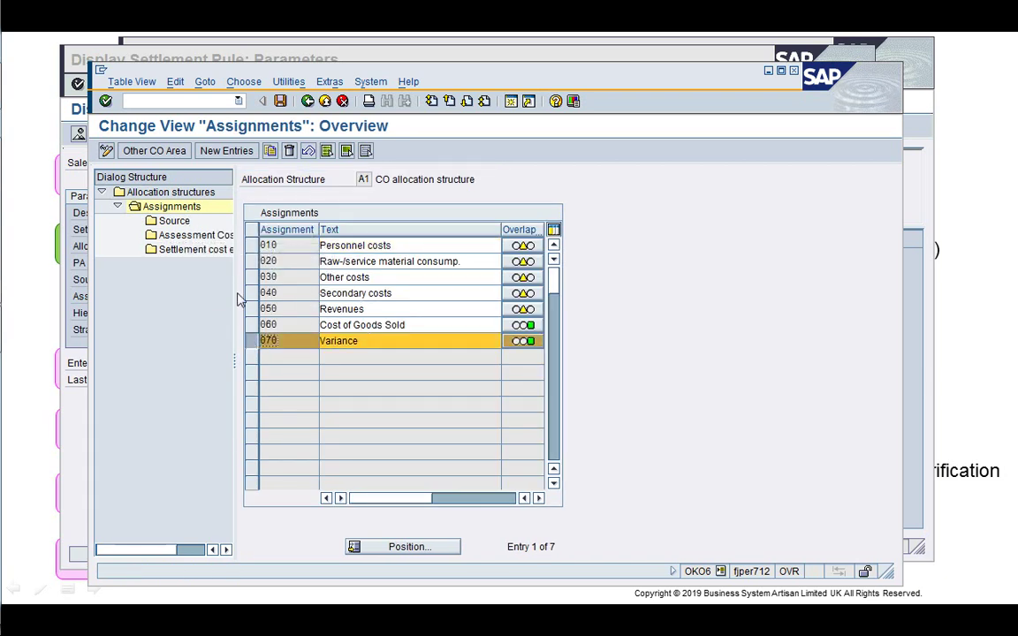
{"action": "double_click", "coordinate": [174, 221]}
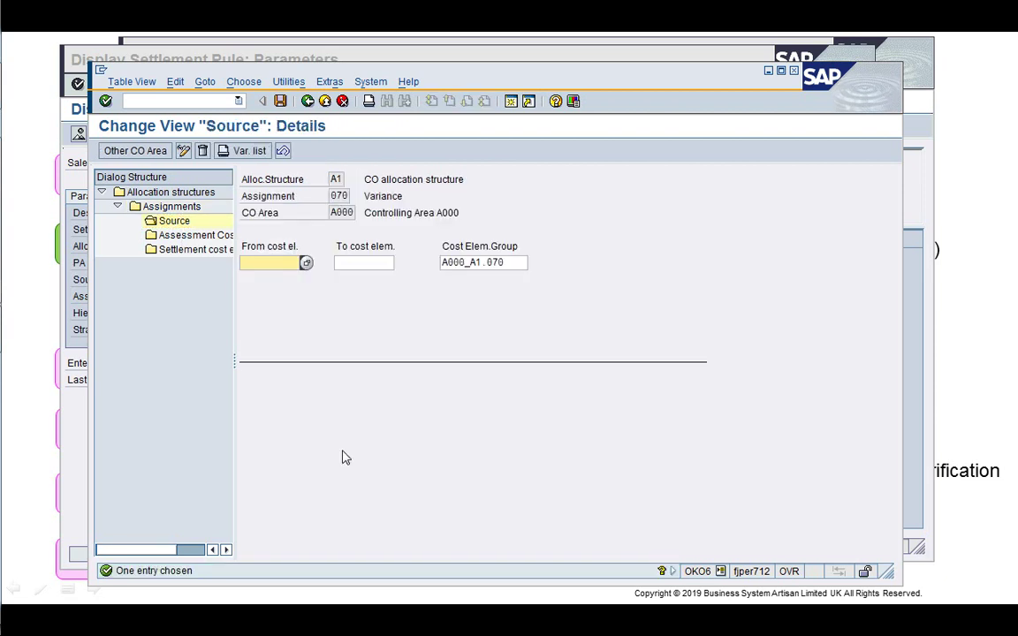
{"action": "double_click", "coordinate": [482, 263]}
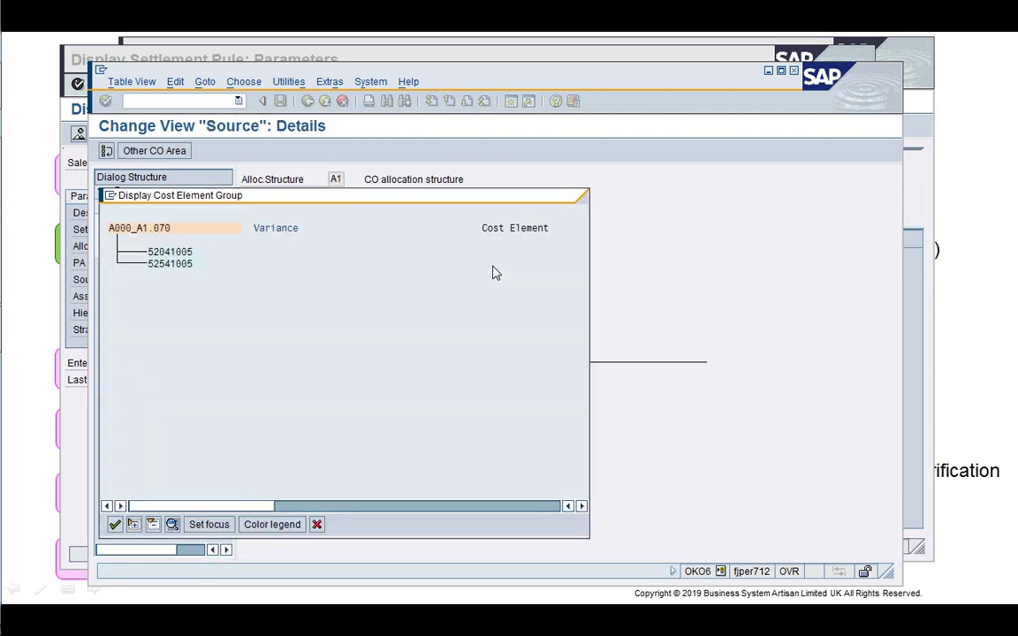
{"action": "left_click", "coordinate": [316, 525]}
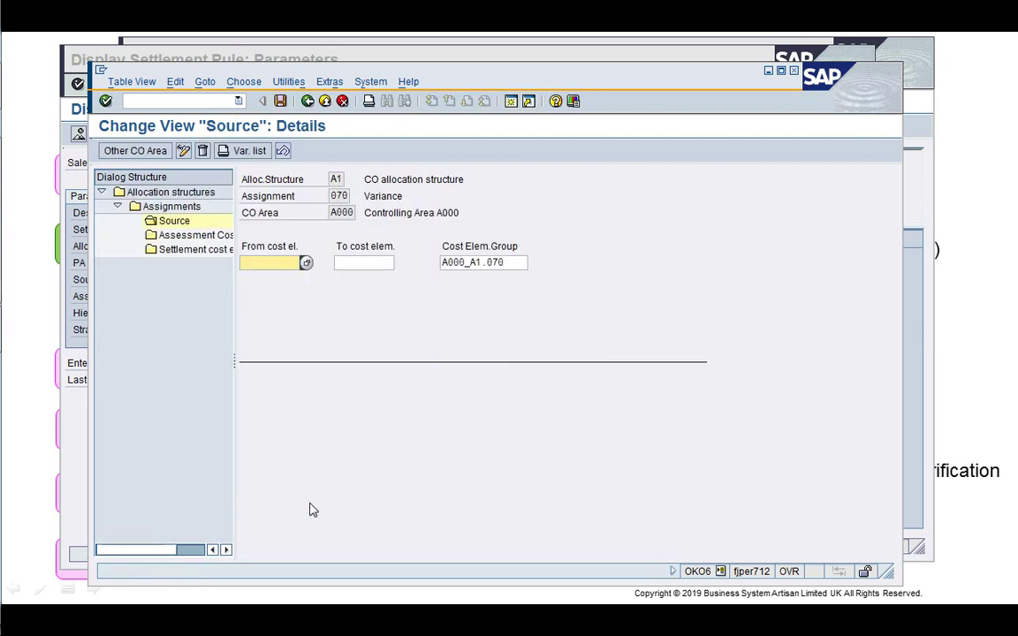
- Review the settlement cost element of assignment 070, Variance, and leave the allocation structures
{"action": "double_click", "coordinate": [200, 252]}
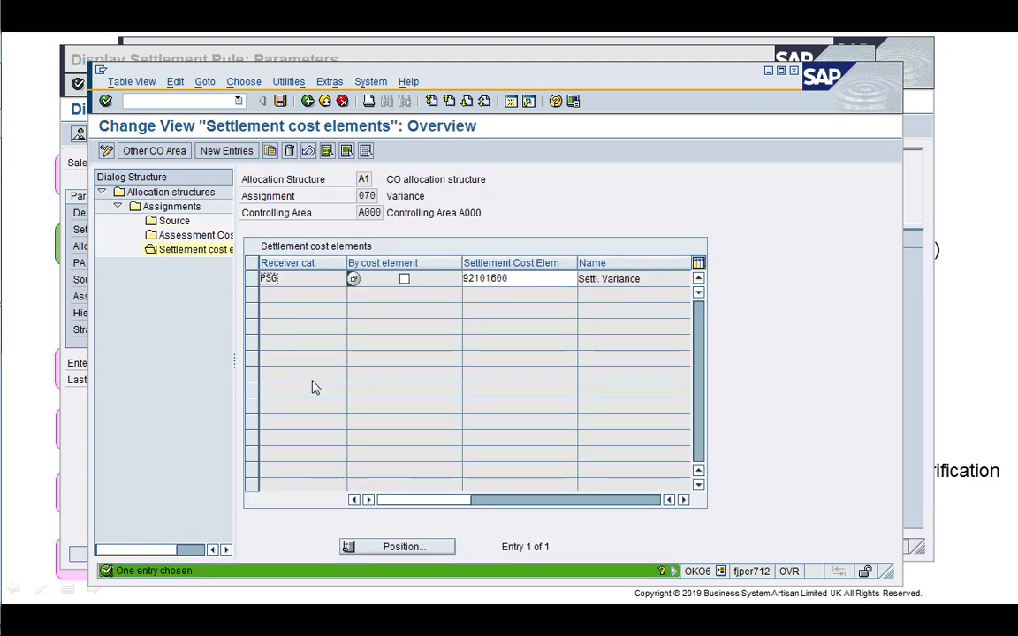
{"action": "left_click", "coordinate": [541, 279]}
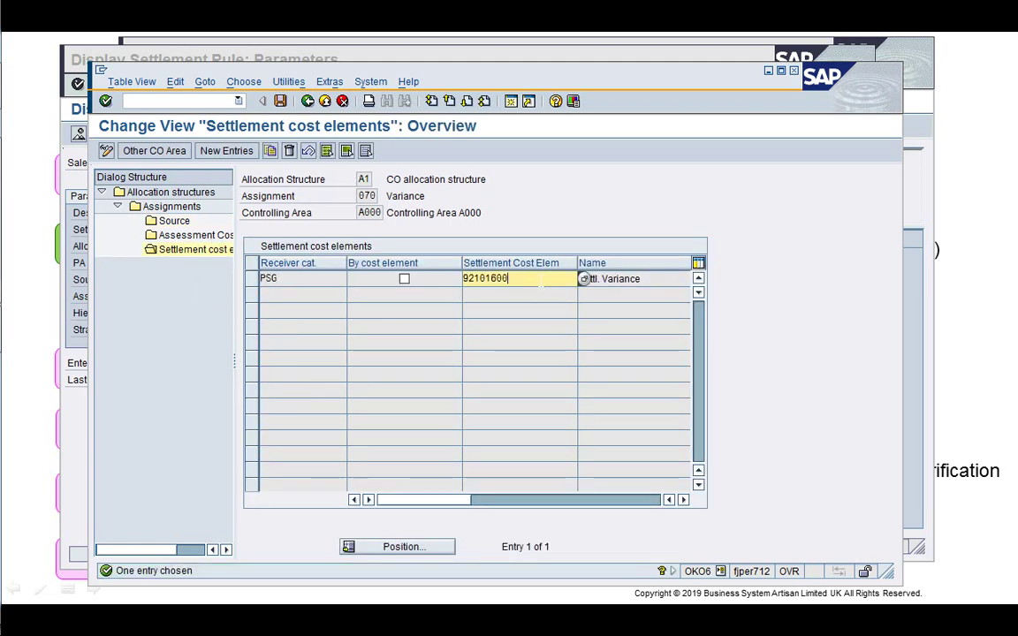
{"action": "left_click", "coordinate": [308, 102]}
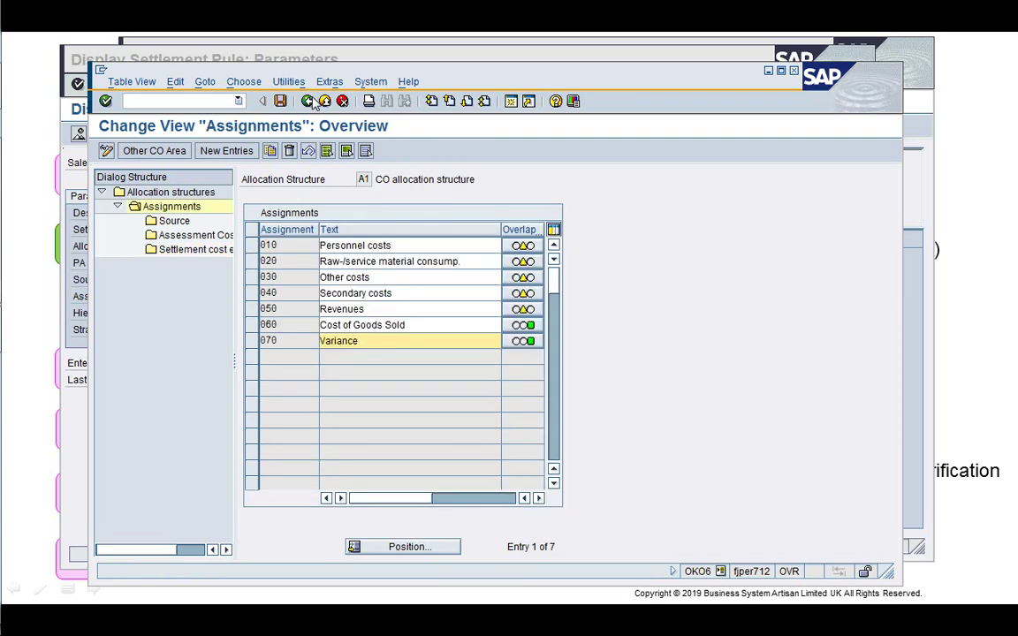
{"action": "left_click", "coordinate": [309, 102]}
{"action": "left_click", "coordinate": [308, 102]}
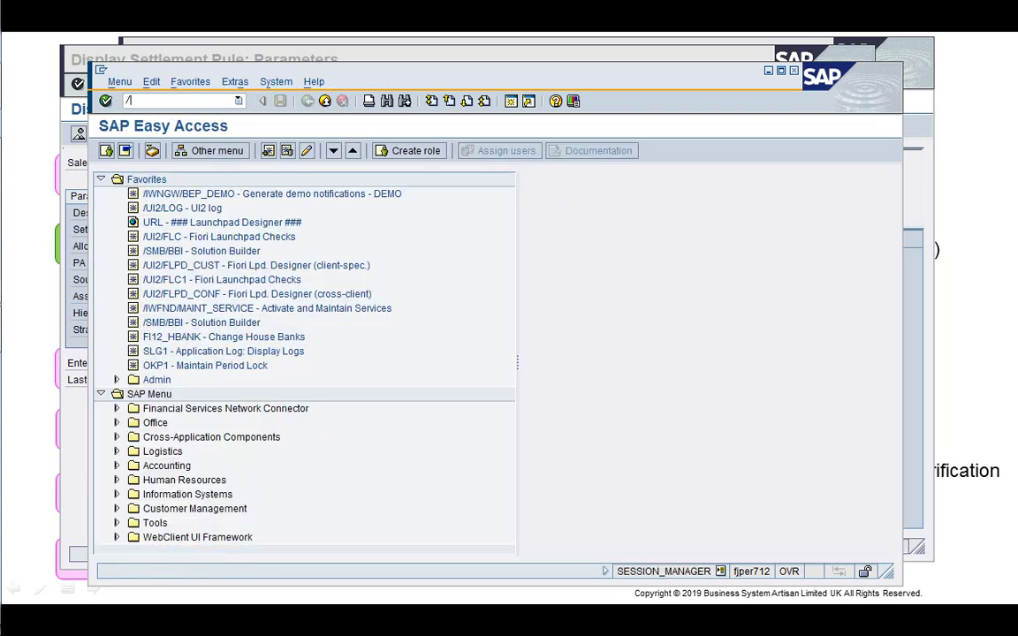
- Close the additional session and return to the sales order item's settlement parameters
{"action": "left_click", "coordinate": [198, 104]}
{"action": "type", "text": "/i"}
{"action": "key", "text": "Return"}
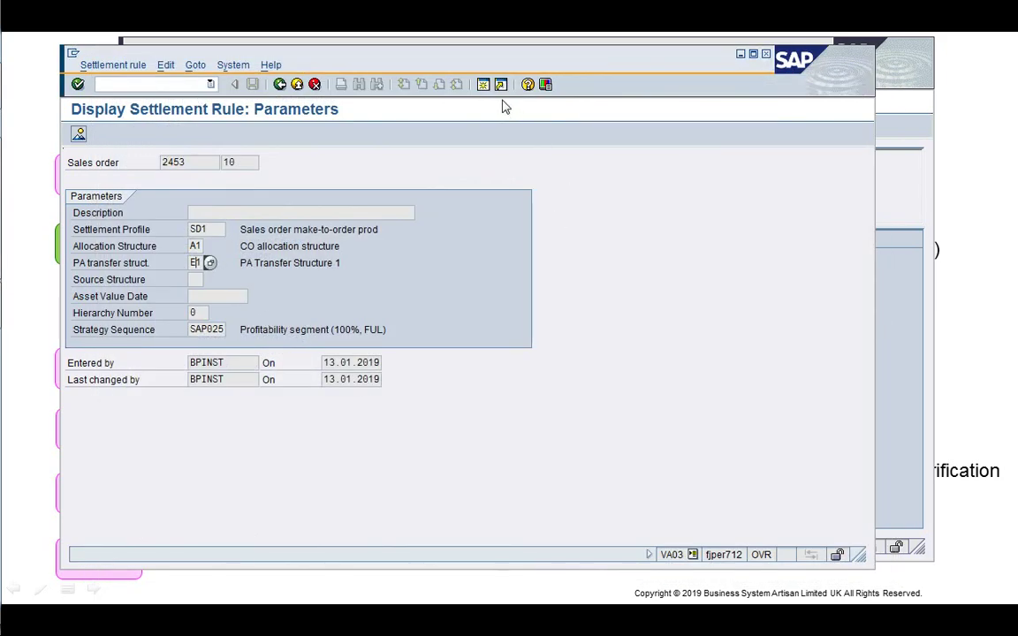
- Display cost element group PA_A000_E1 with transaction KAH3 in a new session and expand its Cost of Goods Sold and Variance subgroups
{"action": "left_click", "coordinate": [482, 85]}
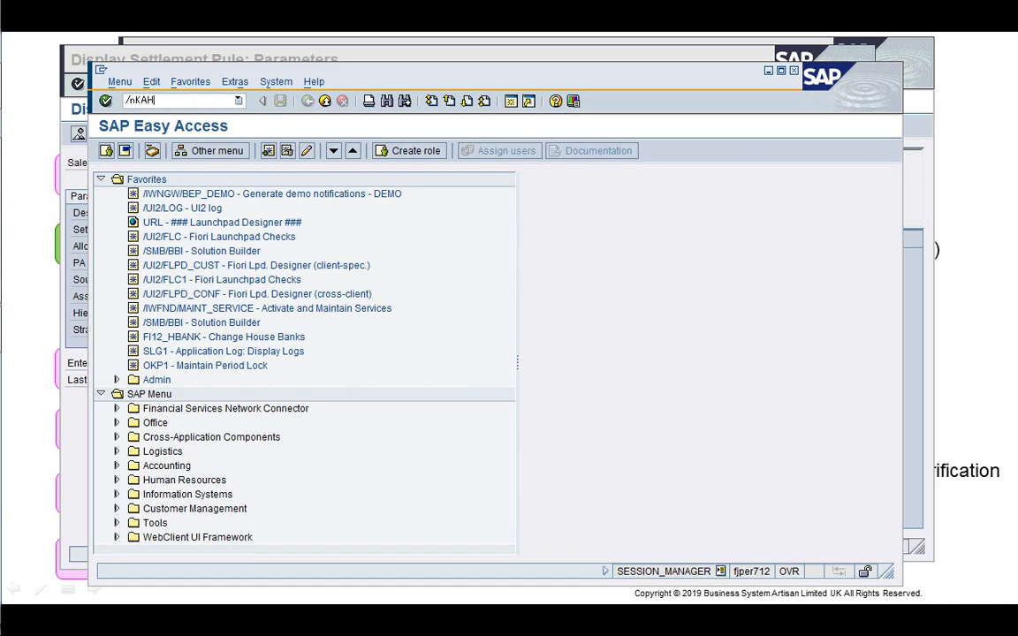
{"action": "type", "text": "/nKAH3"}
{"action": "key", "text": "Return"}
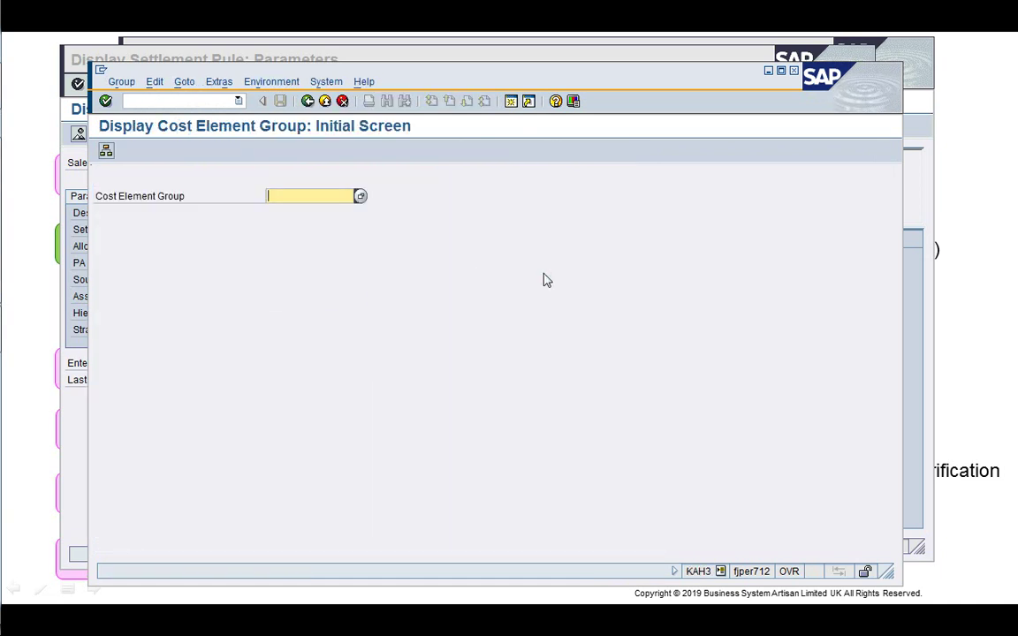
{"action": "key", "text": "BackSpace"}
{"action": "key", "text": "Down"}
{"action": "key", "text": "Return"}
{"action": "key", "text": "Return"}
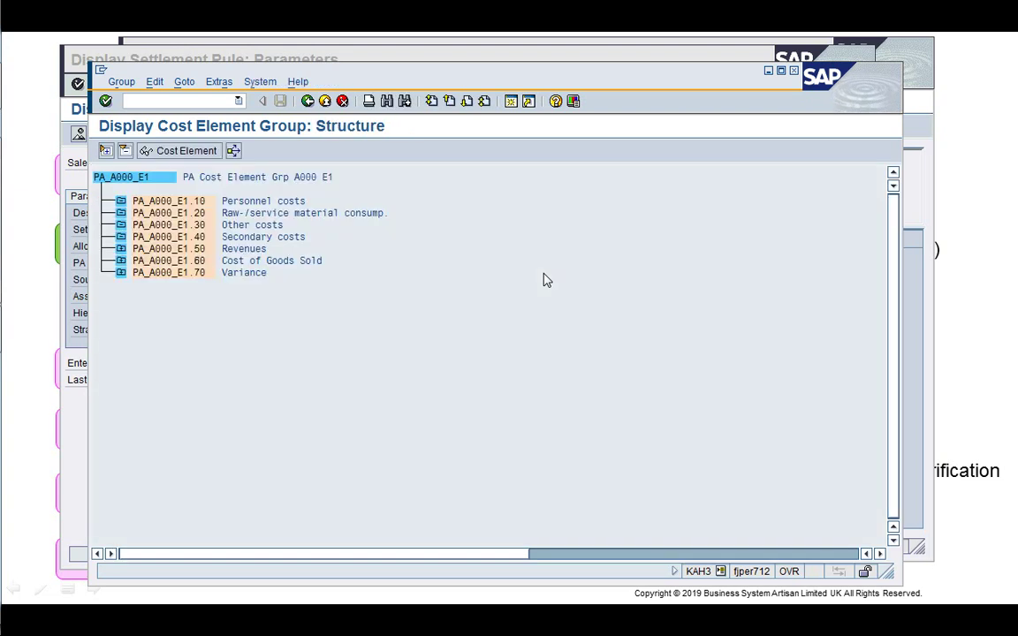
{"action": "left_click", "coordinate": [121, 272]}
{"action": "left_click", "coordinate": [121, 260]}
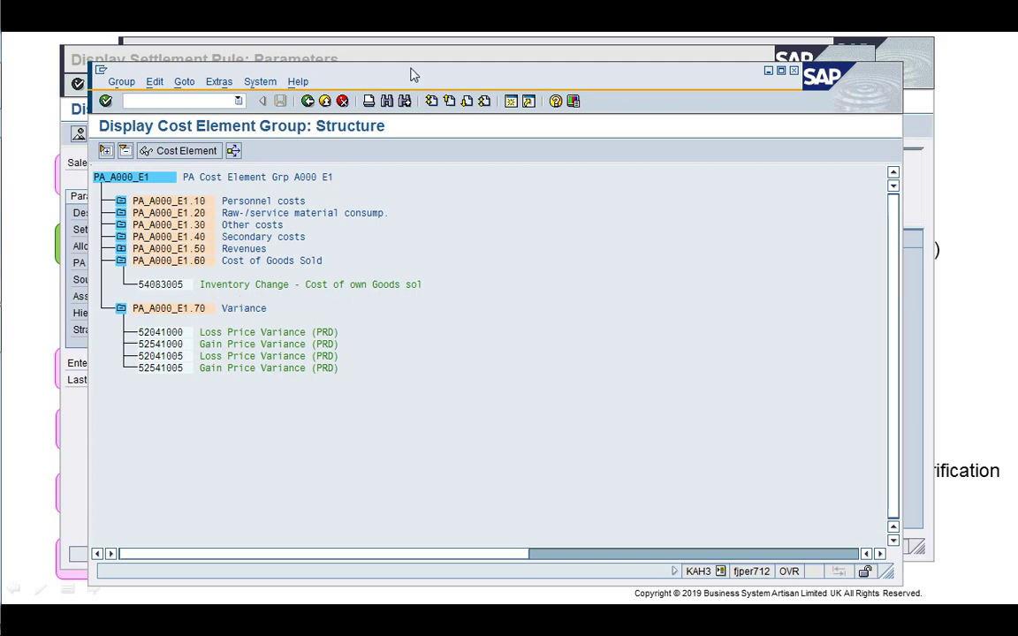
- Place the sales order's actual cost line items beside the cost element group for comparison and expand the Revenues subgroup PA_A000_E1.50
{"action": "left_click_drag", "start_coordinate": [411, 76], "coordinate": [484, 106]}
{"action": "left_click", "coordinate": [500, 67]}
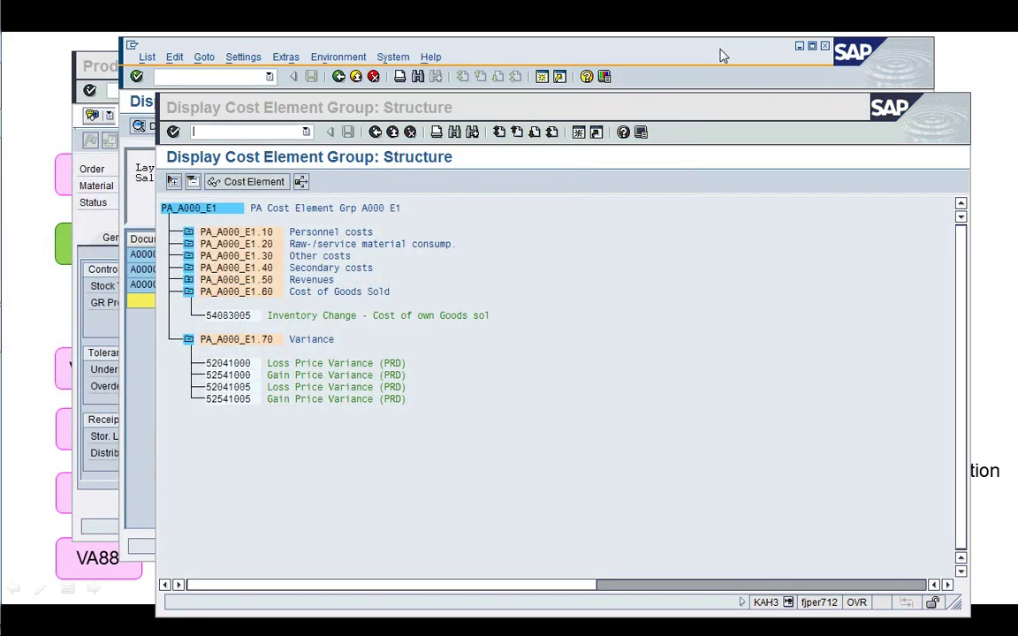
{"action": "left_click", "coordinate": [720, 55]}
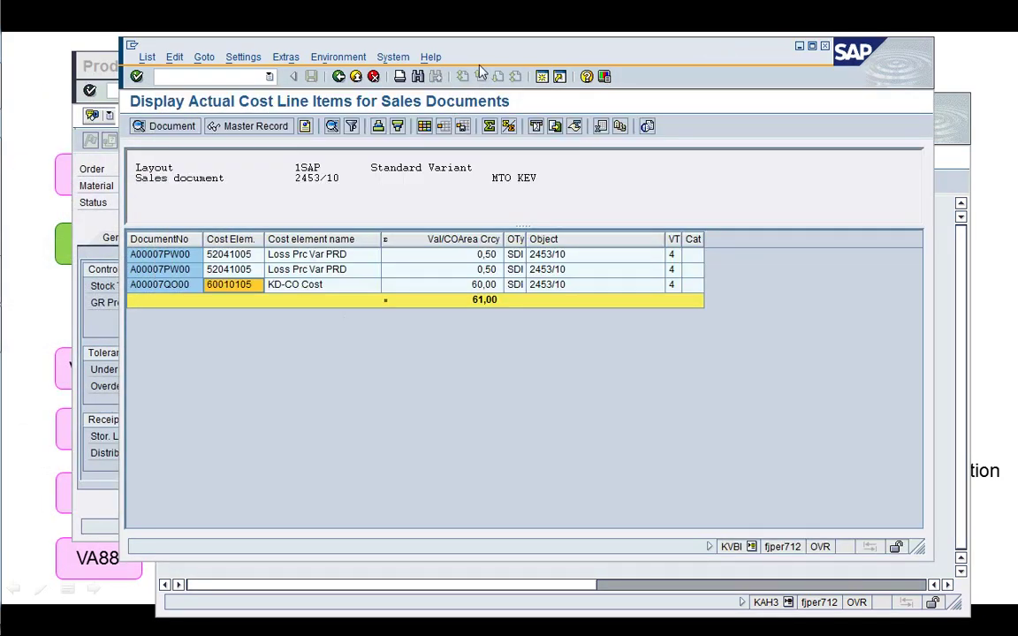
{"action": "left_click_drag", "start_coordinate": [428, 49], "coordinate": [315, 70]}
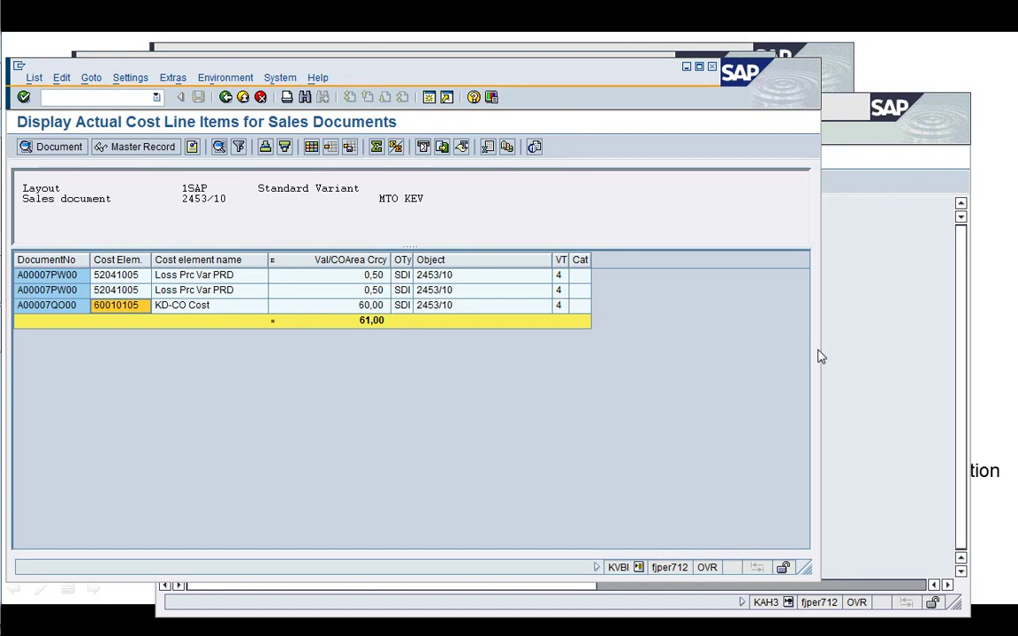
{"action": "left_click", "coordinate": [870, 362]}
{"action": "left_click", "coordinate": [246, 315]}
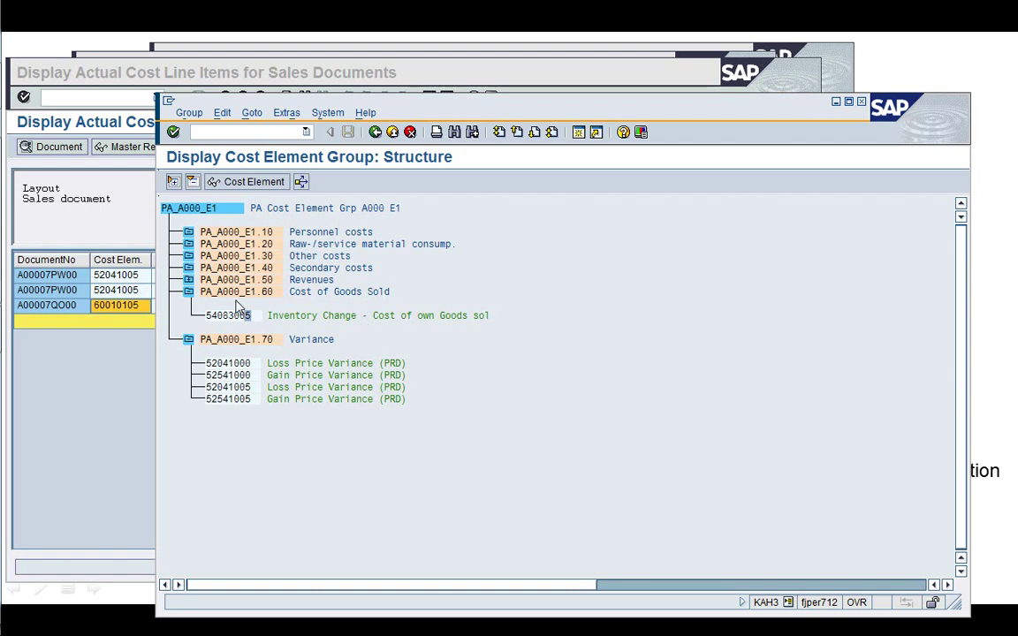
{"action": "left_click", "coordinate": [189, 280]}
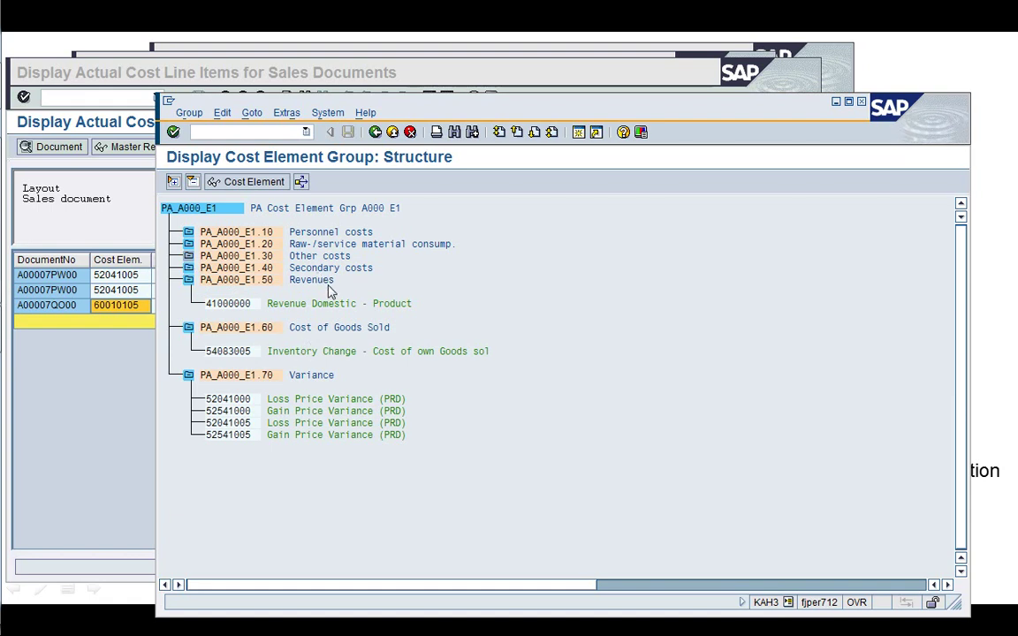
- Return to the initial screen of the cost element group display and display group A000_A1 instead
{"action": "left_click", "coordinate": [374, 133]}
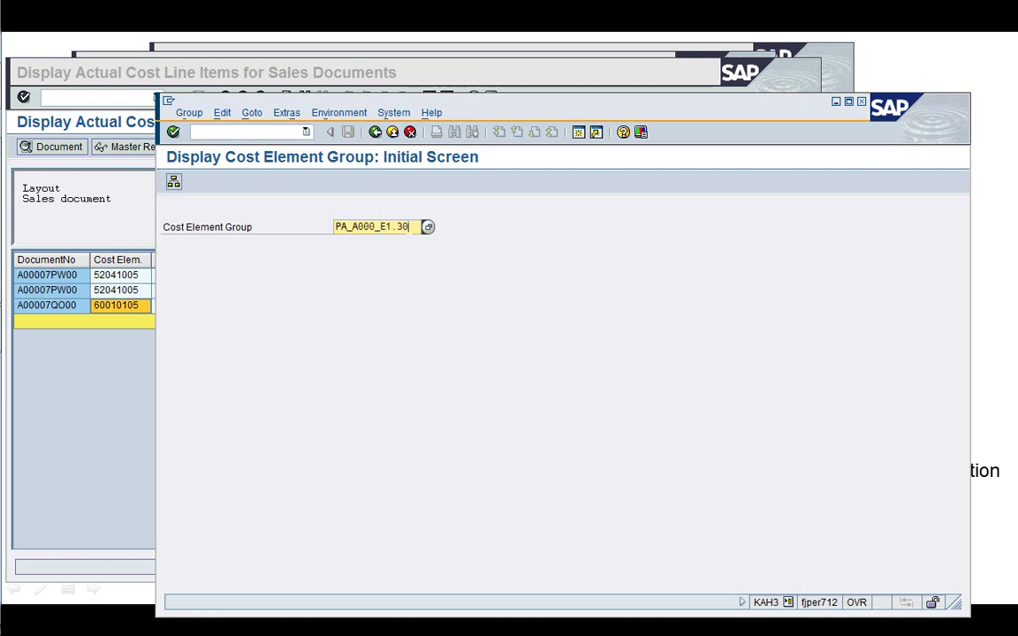
{"action": "key", "text": "BackSpace"}
{"action": "key", "text": "BackSpace"}
{"action": "key", "text": "BackSpace"}
{"action": "key", "text": "BackSpace"}
{"action": "key", "text": "BackSpace"}
{"action": "key", "text": "BackSpace"}
{"action": "key", "text": "BackSpace"}
{"action": "key", "text": "BackSpace"}
{"action": "key", "text": "BackSpace"}
{"action": "key", "text": "BackSpace"}
{"action": "key", "text": "BackSpace"}
{"action": "key", "text": "BackSpace"}
{"action": "key", "text": "BackSpace"}
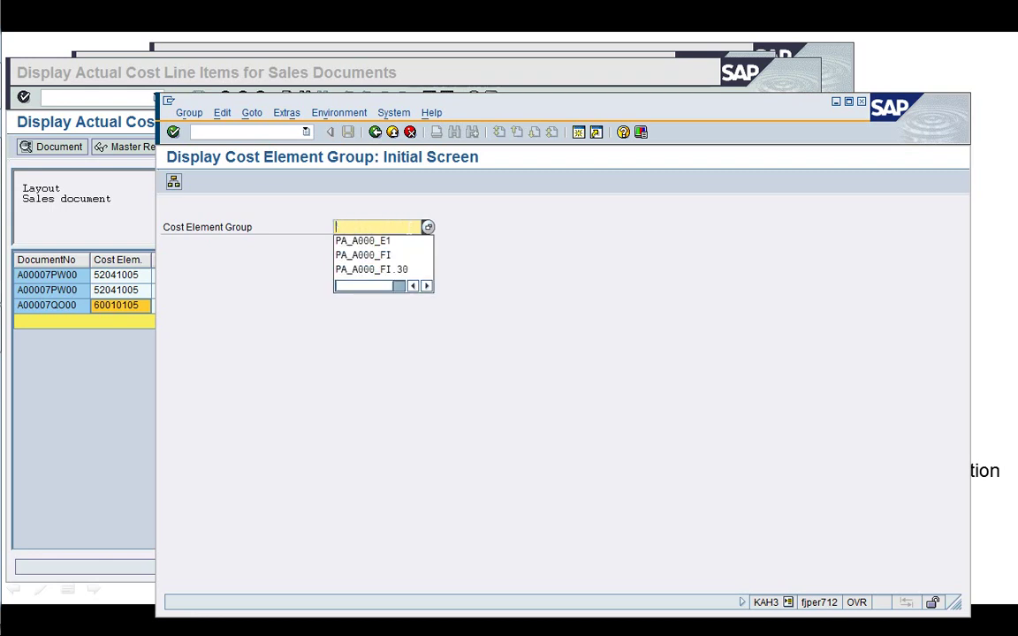
{"action": "key", "text": "Down"}
{"action": "key", "text": "Down"}
{"action": "key", "text": "Down"}
{"action": "key", "text": "Up"}
{"action": "key", "text": "Return"}
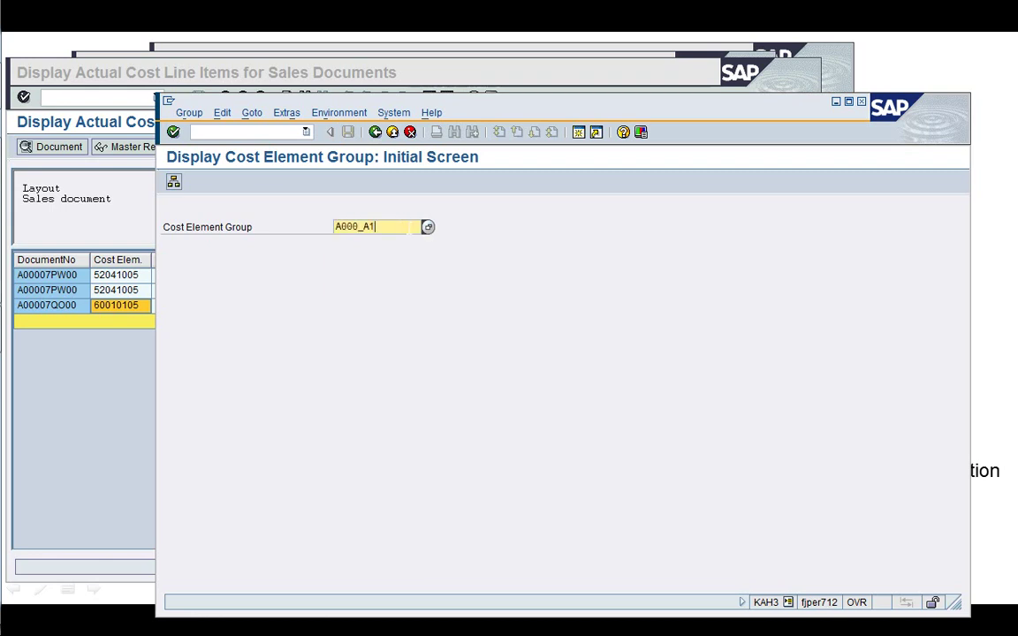
{"action": "key", "text": "Return"}
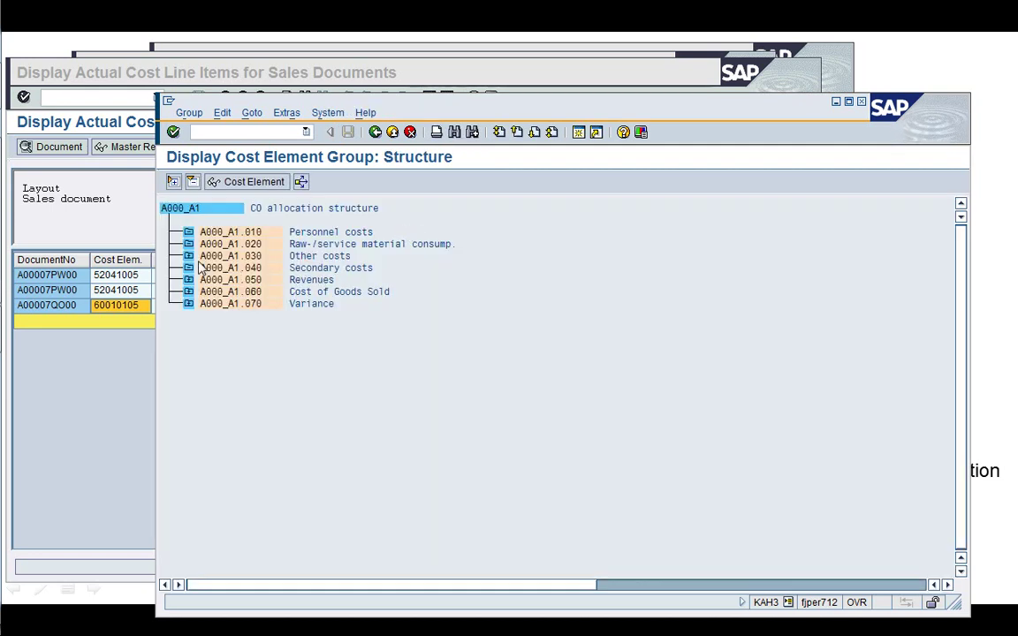
- Expand the Other costs, Variance, Cost of Goods Sold and Revenues subgroups of A000_A1 to review their cost elements
{"action": "left_click", "coordinate": [188, 255]}
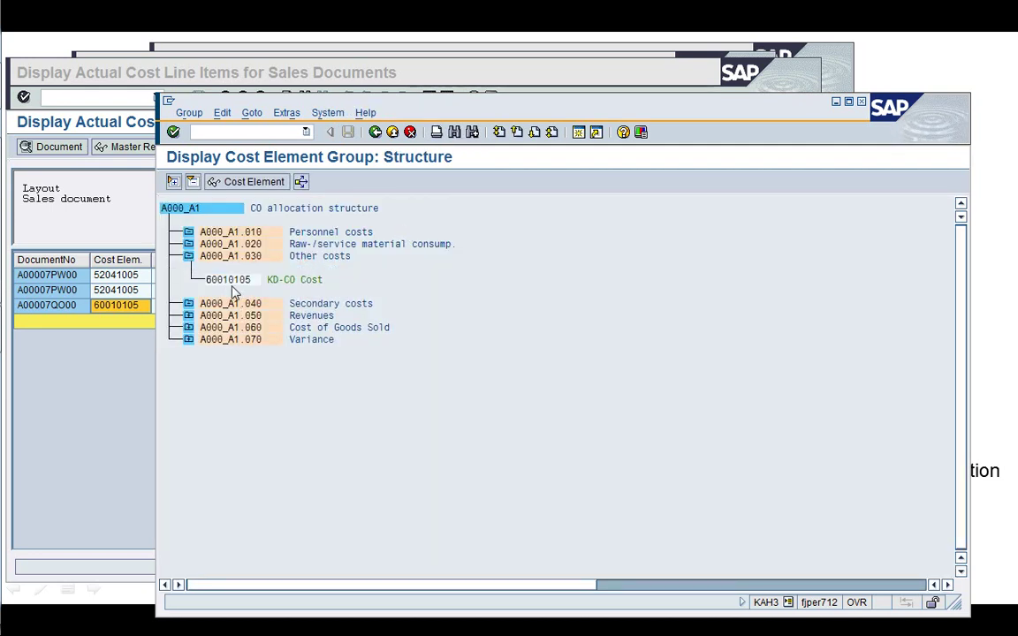
{"action": "left_click", "coordinate": [188, 339]}
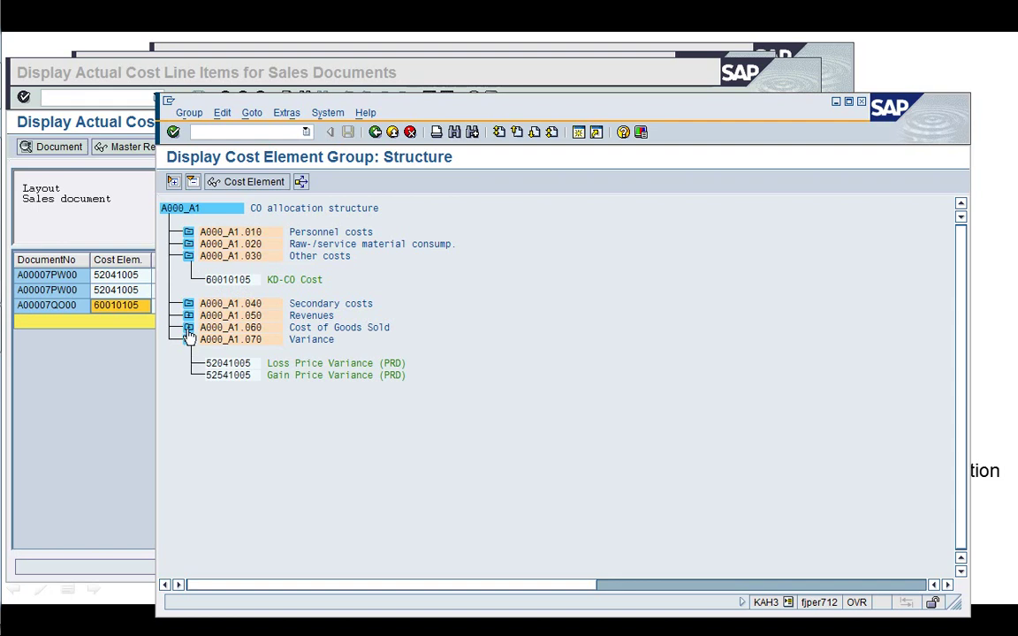
{"action": "left_click", "coordinate": [188, 327]}
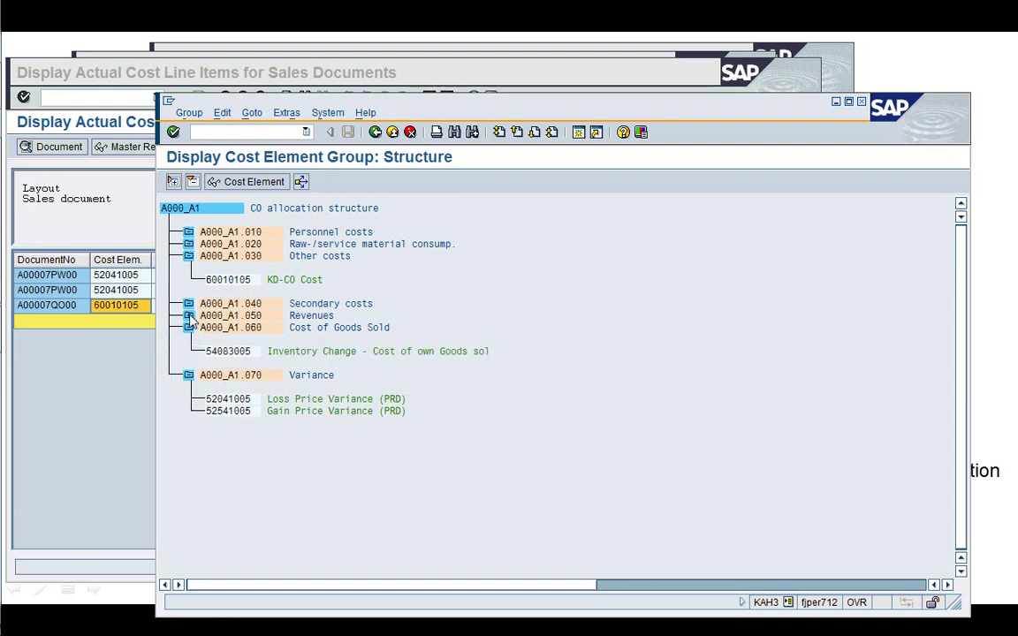
{"action": "left_click", "coordinate": [188, 315]}
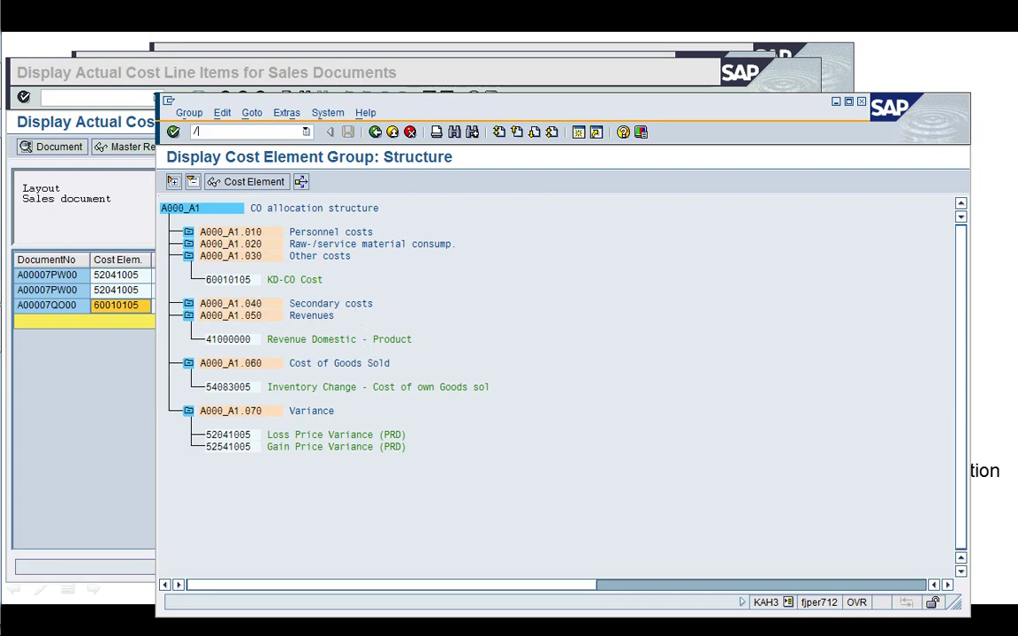
- Close the cost element group session and display the SAP Customizing Implementation Guide with transaction SPRO in a new session
{"action": "type", "text": "/i"}
{"action": "key", "text": "Return"}
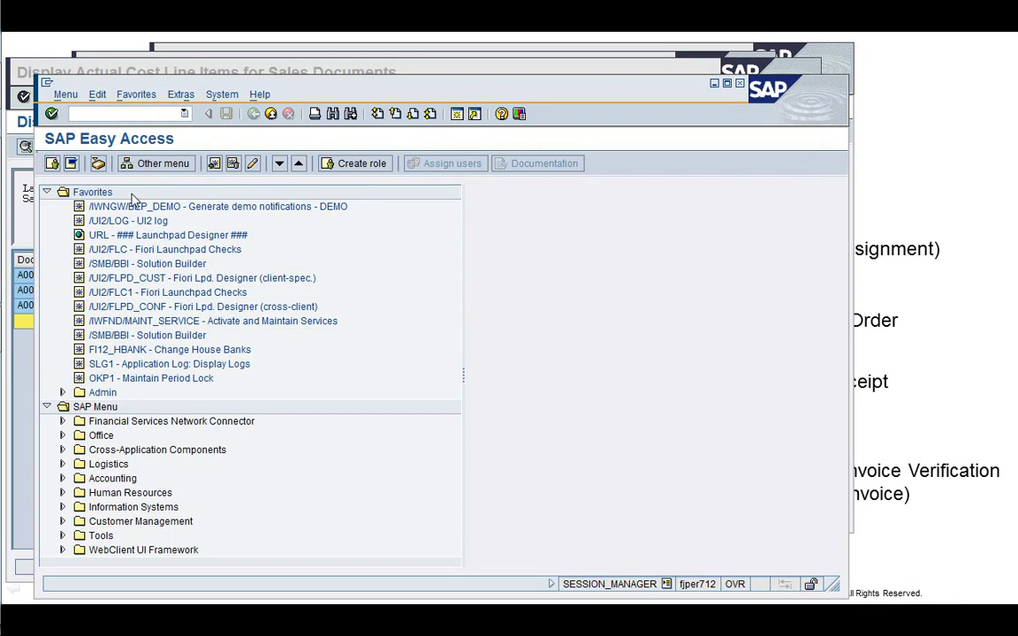
{"action": "left_click", "coordinate": [48, 192]}
{"action": "left_click_drag", "start_coordinate": [413, 87], "coordinate": [484, 54]}
{"action": "left_click", "coordinate": [250, 78]}
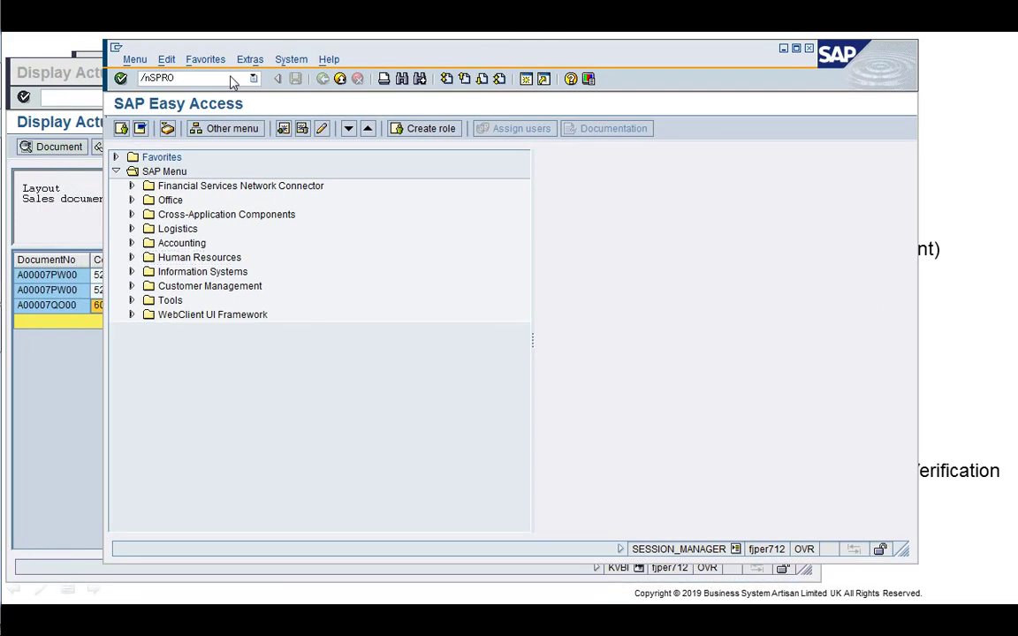
{"action": "key", "text": "Return"}
{"action": "key", "text": "F5"}
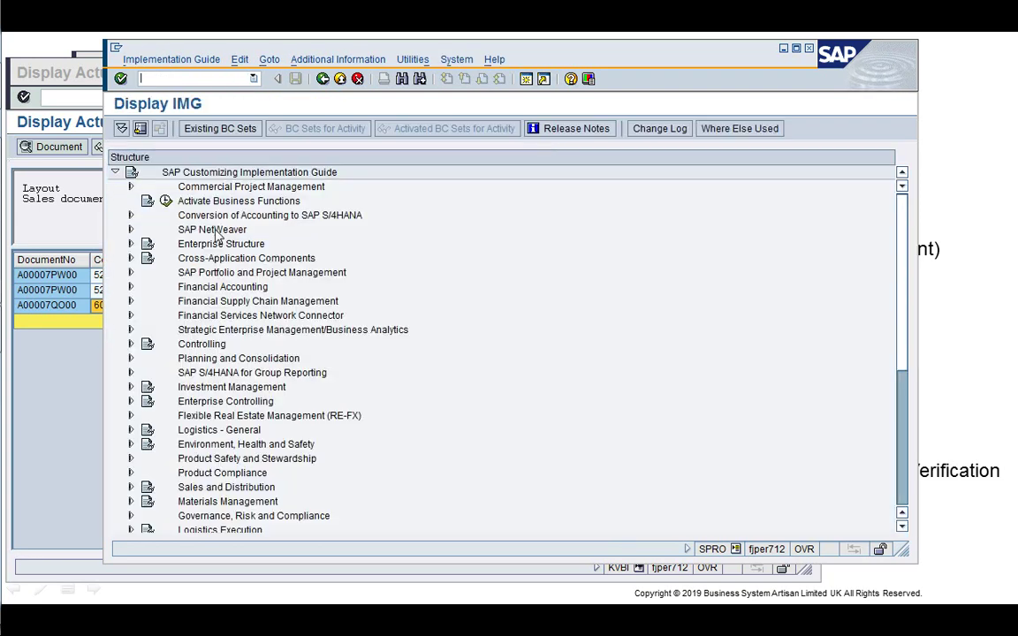
- Expand Controlling, Product Cost Controlling, Cost Object Controlling down to Product Cost by Sales Order in the implementation guide
{"action": "left_click", "coordinate": [130, 343]}
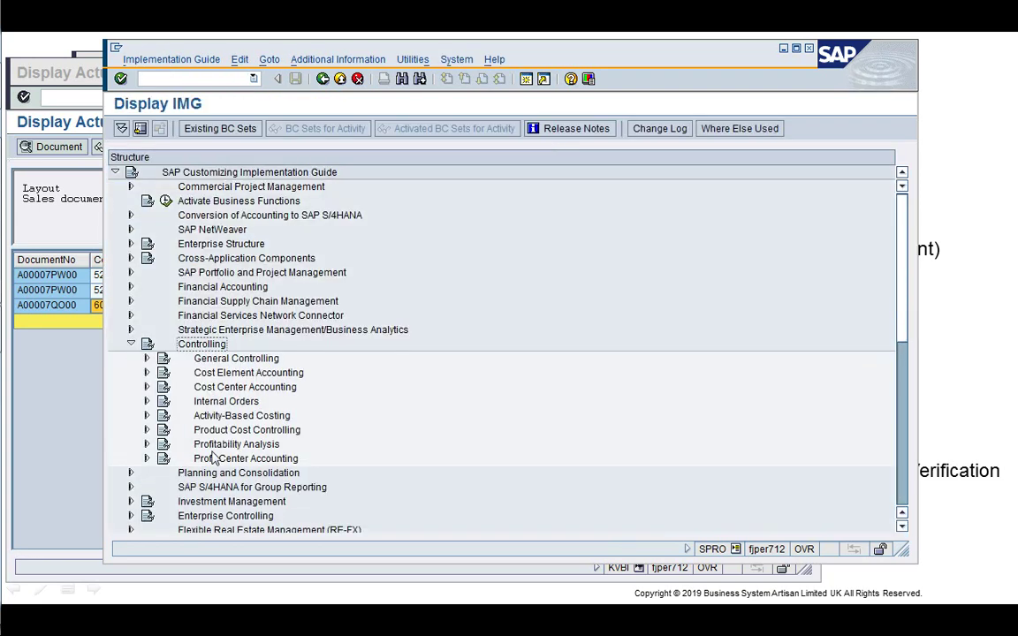
{"action": "left_click", "coordinate": [147, 429]}
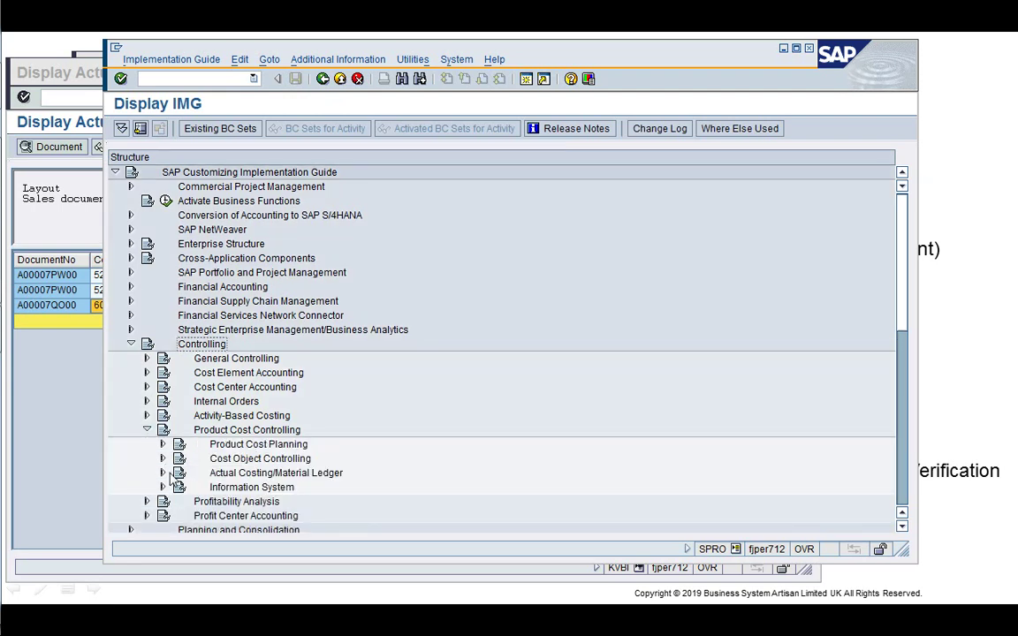
{"action": "left_click", "coordinate": [214, 460]}
{"action": "left_click", "coordinate": [162, 459]}
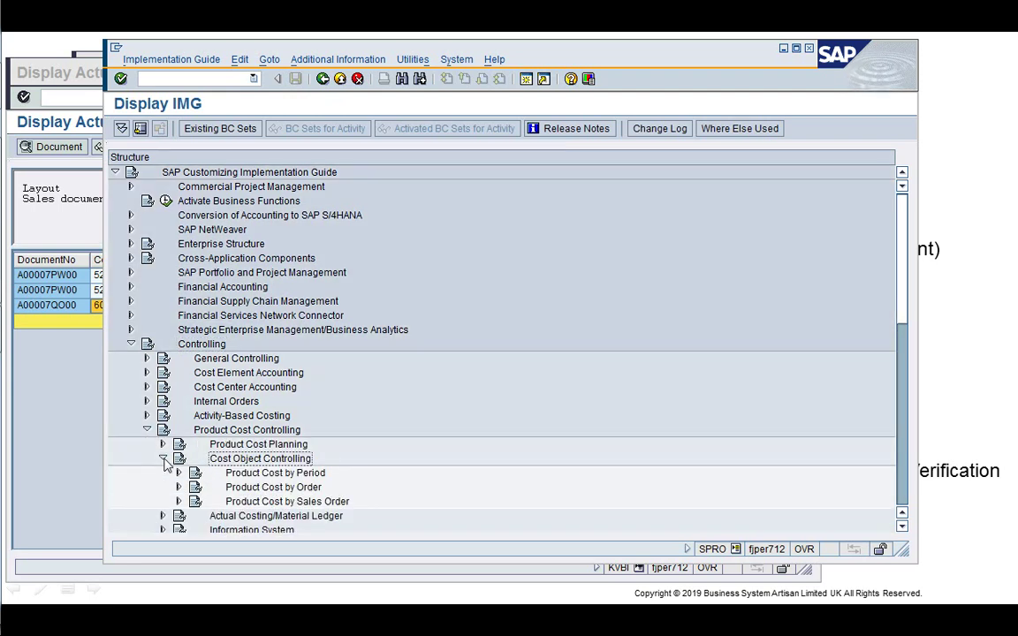
{"action": "left_click", "coordinate": [180, 501]}
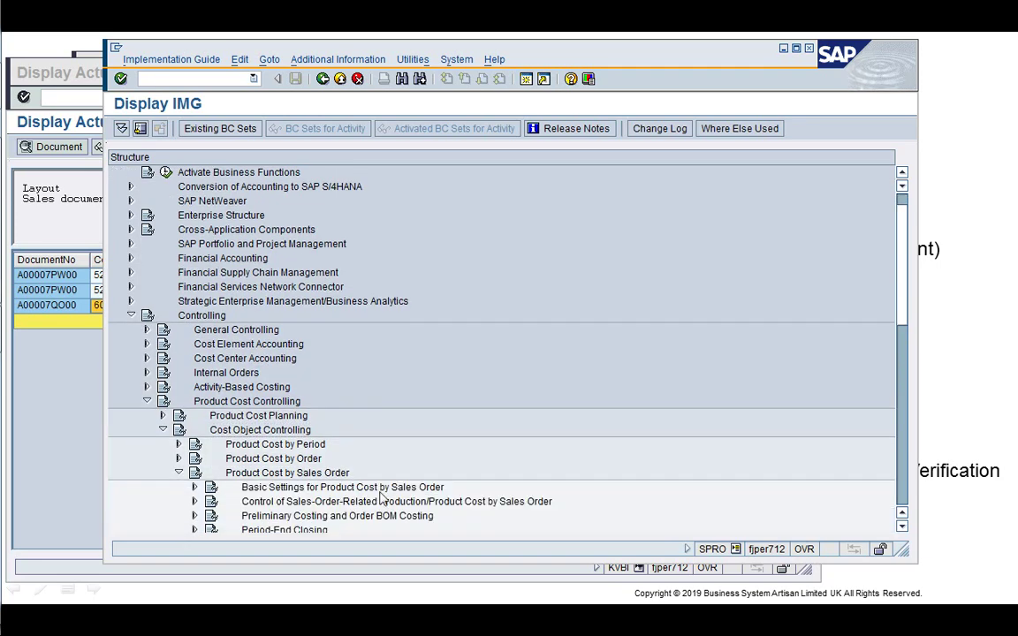
- Expand the Settlement node of Period-End Closing within Product Cost by Sales Order
{"action": "left_click", "coordinate": [360, 489]}
{"action": "left_click", "coordinate": [361, 499]}
{"action": "key", "text": "Down"}
{"action": "key", "text": "Down"}
{"action": "key", "text": "Down"}
{"action": "key", "text": "Down"}
{"action": "key", "text": "Down"}
{"action": "key", "text": "Down"}
{"action": "key", "text": "Down"}
{"action": "key", "text": "Down"}
{"action": "key", "text": "Down"}
{"action": "key", "text": "Down"}
{"action": "key", "text": "Down"}
{"action": "key", "text": "Down"}
{"action": "key", "text": "Down"}
{"action": "key", "text": "Down"}
{"action": "key", "text": "Down"}
{"action": "key", "text": "Up"}
{"action": "key", "text": "Up"}
{"action": "key", "text": "Up"}
{"action": "key", "text": "Up"}
{"action": "key", "text": "Up"}
{"action": "key", "text": "Up"}
{"action": "key", "text": "Up"}
{"action": "key", "text": "Up"}
{"action": "key", "text": "Up"}
{"action": "key", "text": "Up"}
{"action": "key", "text": "Up"}
{"action": "key", "text": "Up"}
{"action": "key", "text": "Up"}
{"action": "key", "text": "Right"}
{"action": "key", "text": "Down"}
{"action": "key", "text": "Down"}
{"action": "key", "text": "Down"}
{"action": "key", "text": "Right"}
{"action": "key", "text": "Down"}
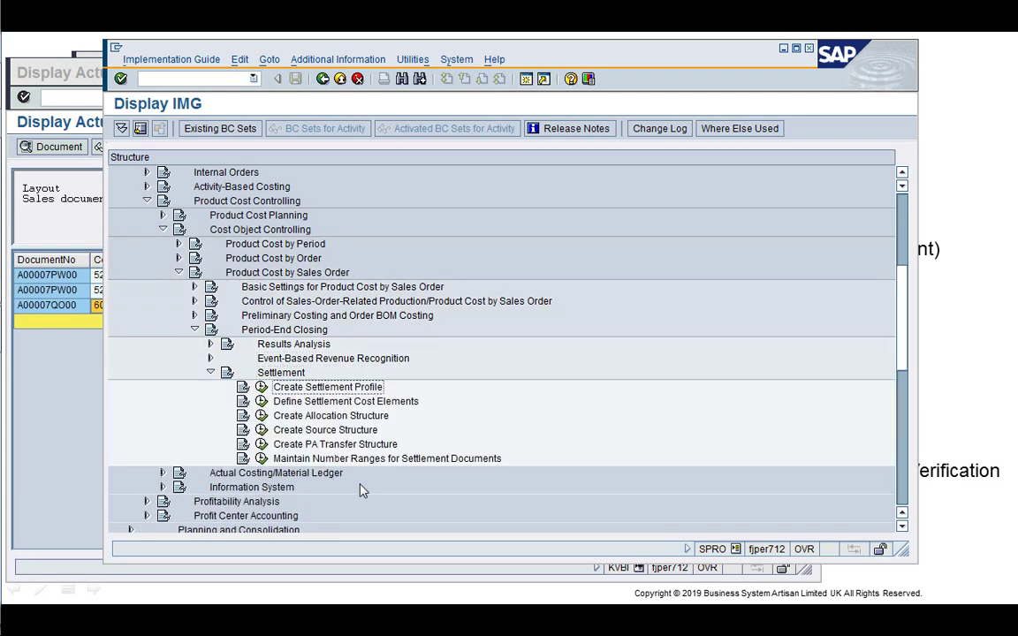
- Look over the allocation structure and PA transfer structure activities under Settlement and the activities under Results Analysis
{"action": "left_click", "coordinate": [306, 418]}
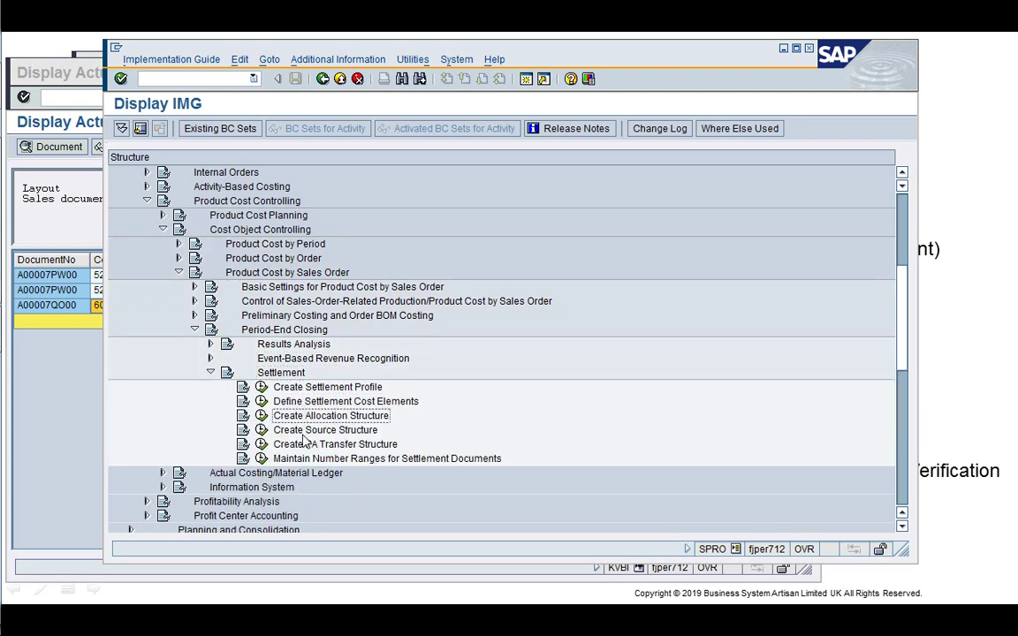
{"action": "left_click", "coordinate": [308, 446]}
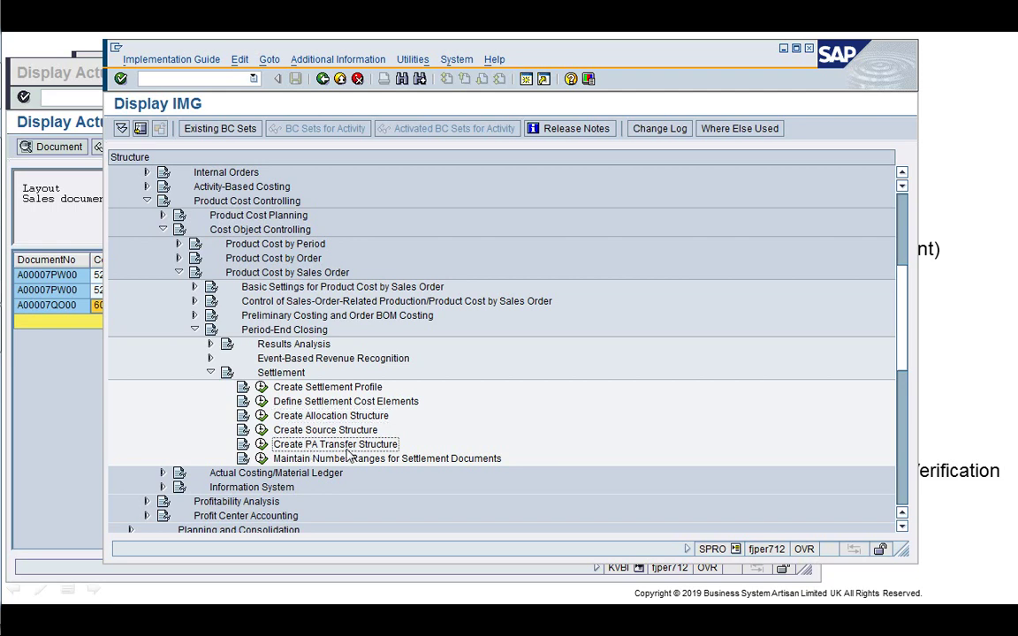
{"action": "left_click", "coordinate": [211, 344]}
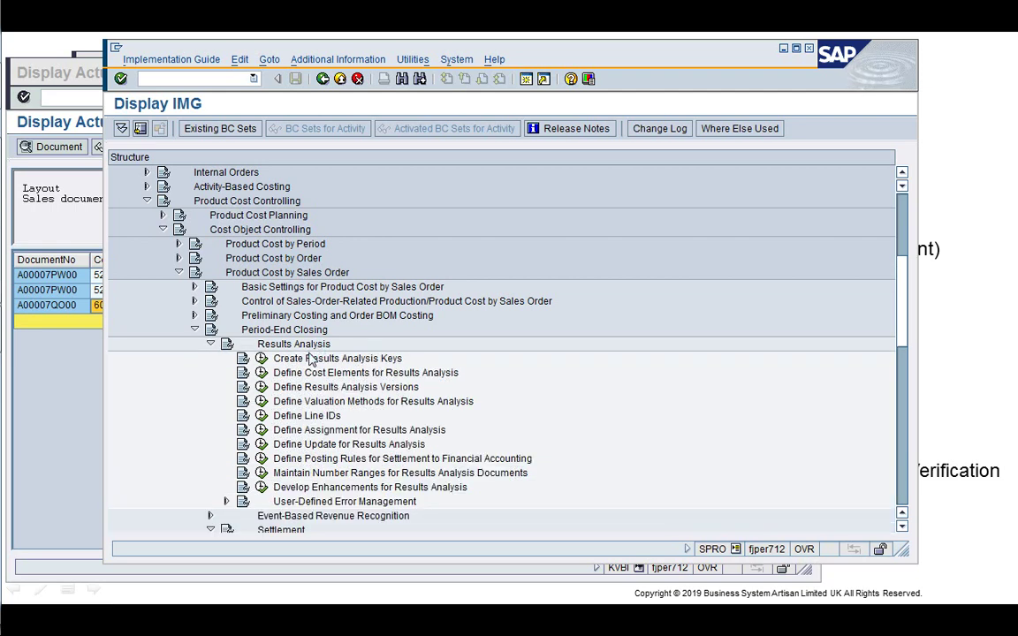
{"action": "left_click", "coordinate": [210, 345]}
- Run Create Settlement Profile, review the details of profile SD1, Sales order make-to-order prod, and return to the implementation guide
{"action": "left_click", "coordinate": [339, 402]}
{"action": "left_click", "coordinate": [342, 388]}
{"action": "left_click", "coordinate": [263, 387]}
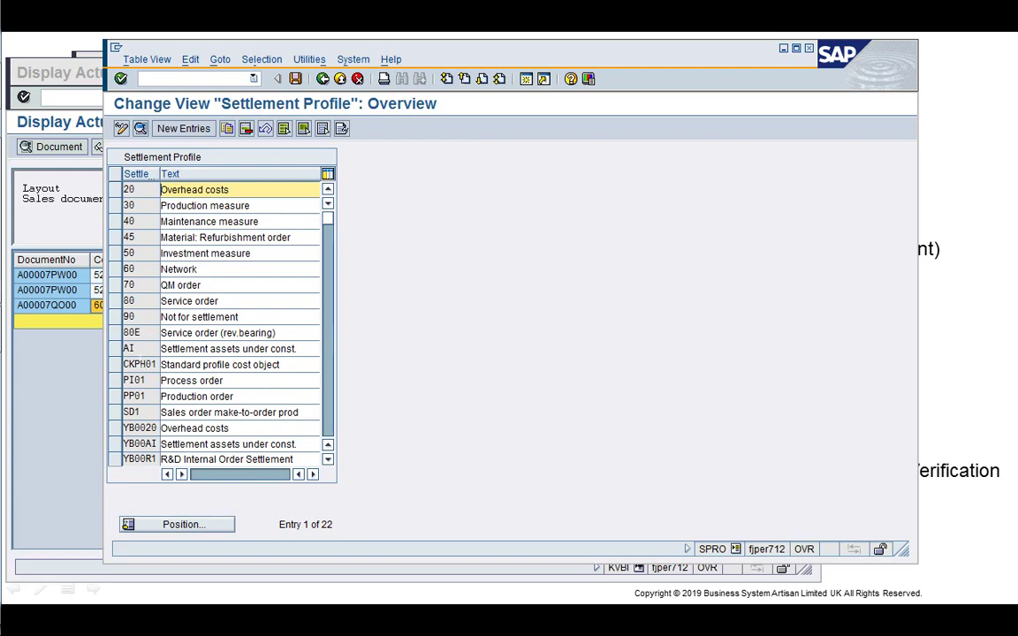
{"action": "double_click", "coordinate": [141, 411]}
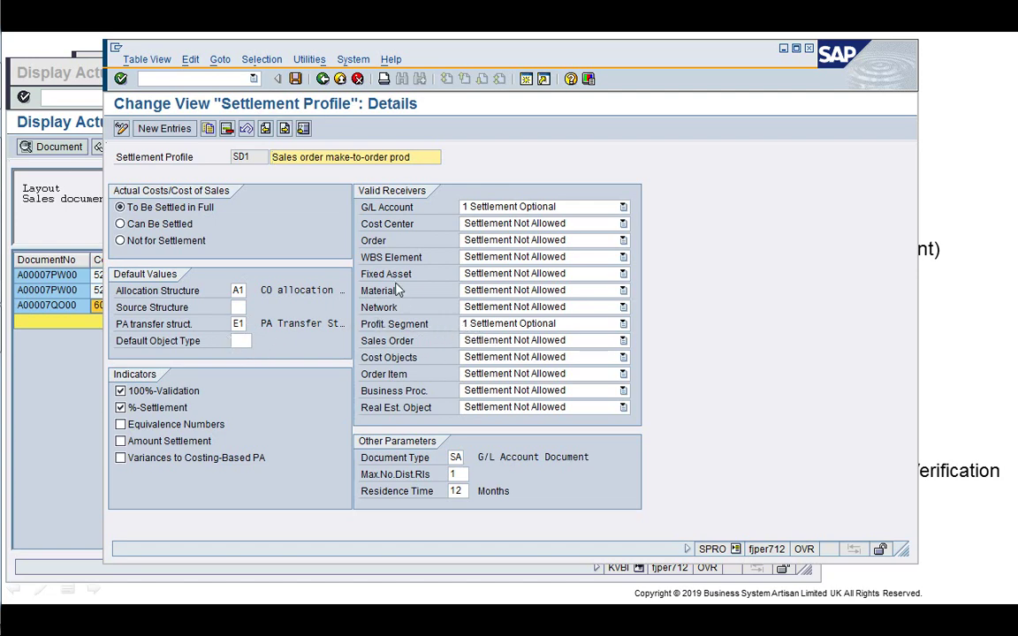
{"action": "left_click", "coordinate": [322, 79]}
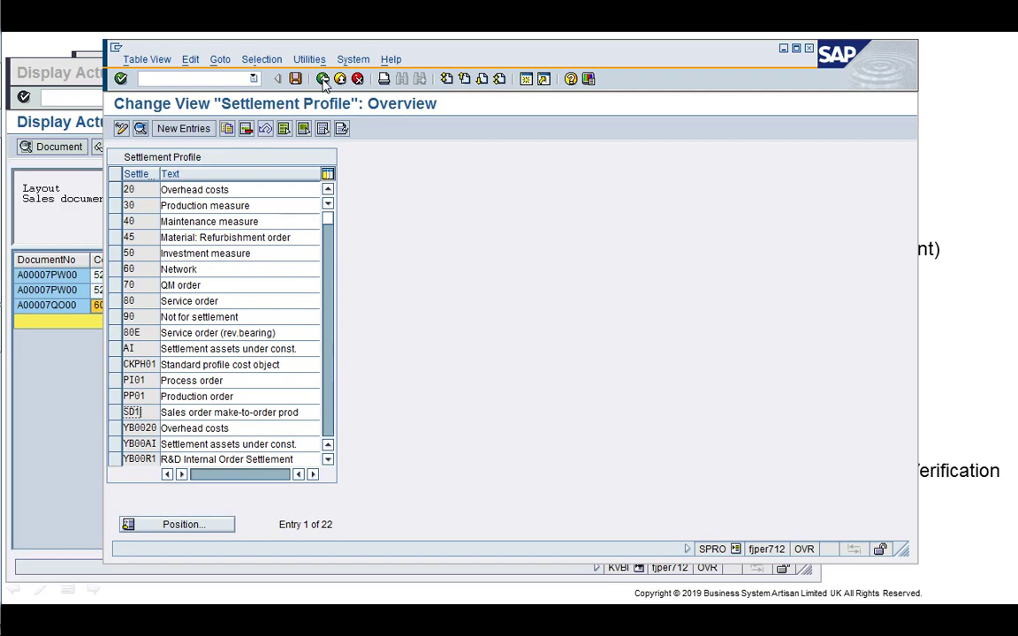
{"action": "left_click", "coordinate": [323, 79]}
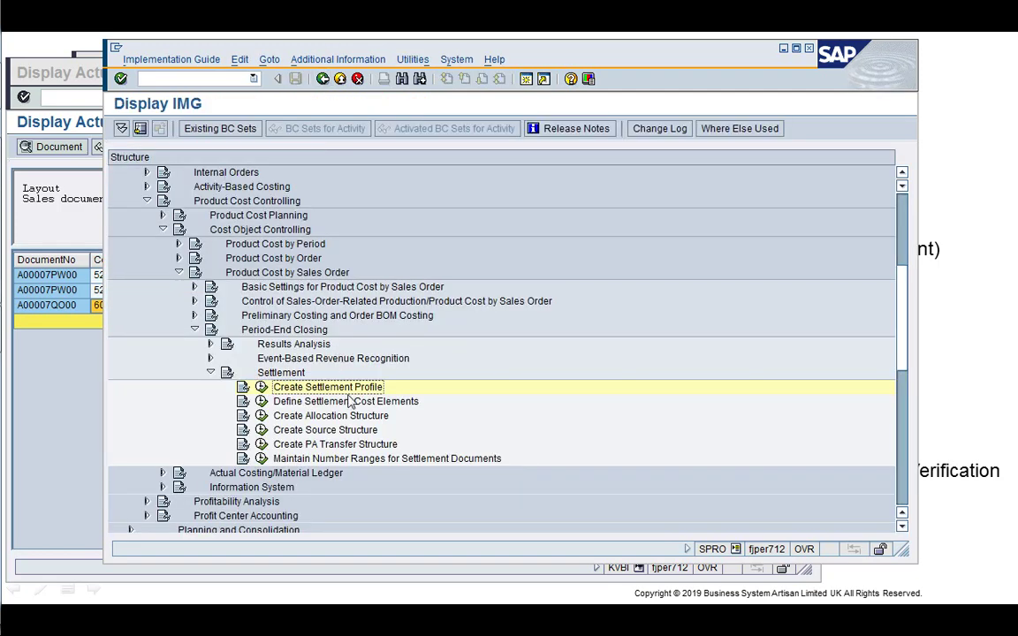
- Run Create Allocation Structure and display the assignments of allocation structure A1
{"action": "left_click", "coordinate": [305, 420]}
{"action": "left_click", "coordinate": [260, 415]}
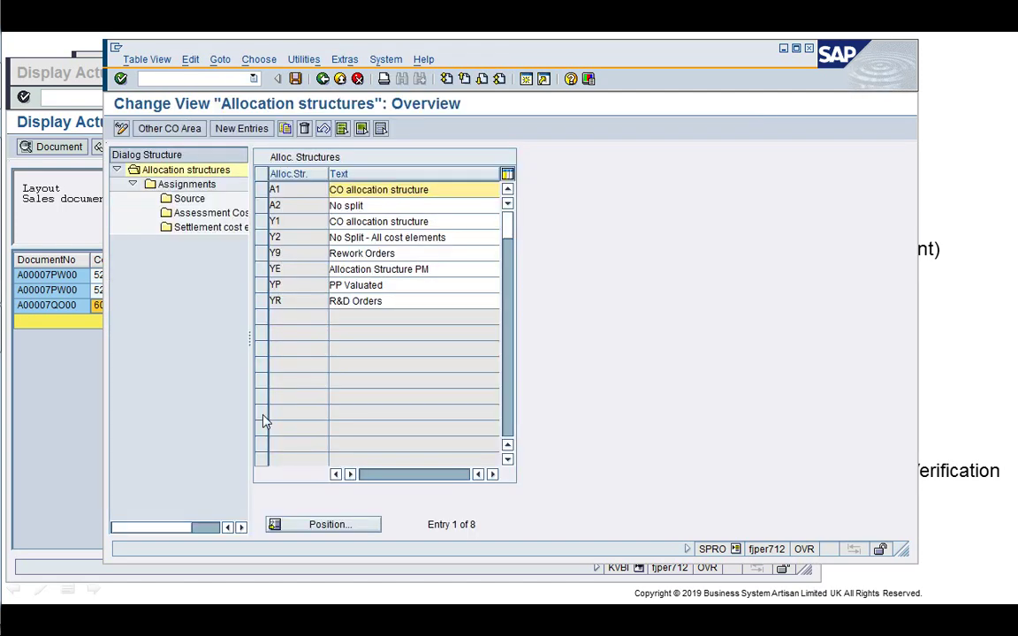
{"action": "left_click", "coordinate": [262, 190]}
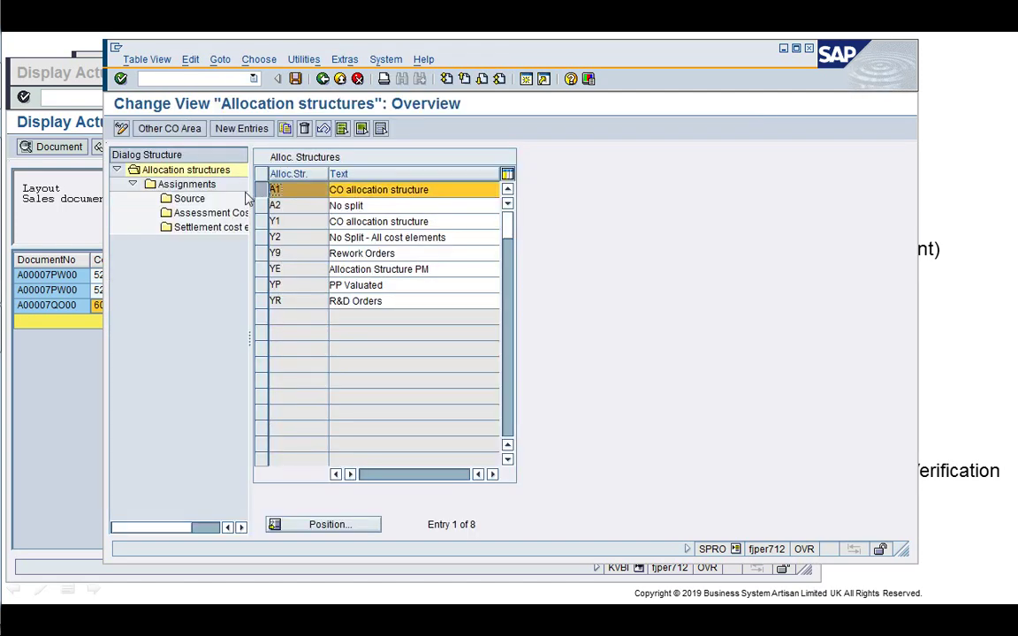
{"action": "left_click", "coordinate": [202, 187]}
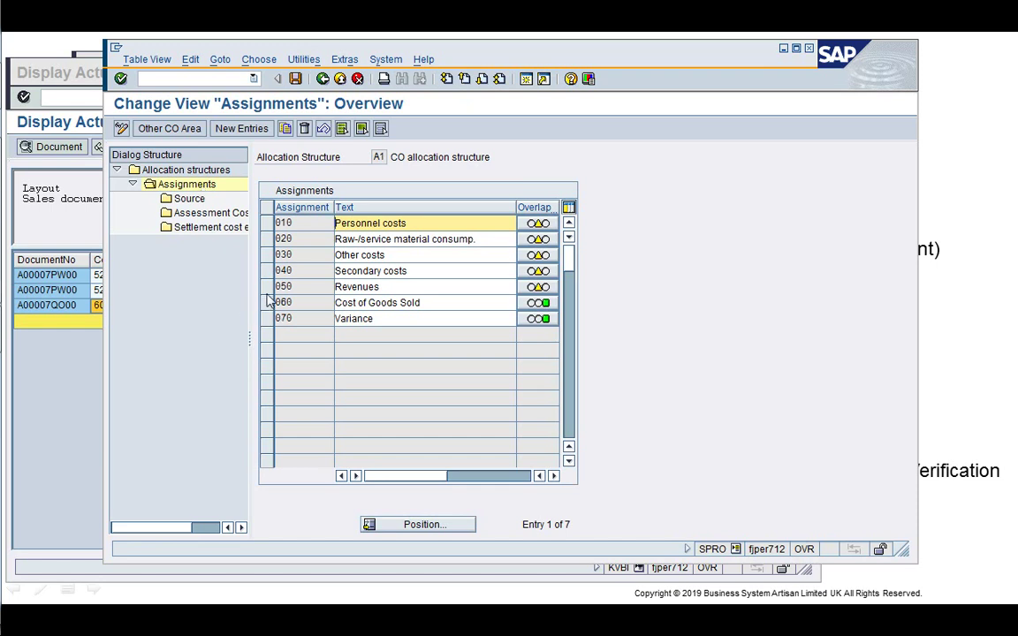
- Display the source of assignment 030, Other costs, and inspect its cost element group A000_A1.030
{"action": "left_click", "coordinate": [265, 255]}
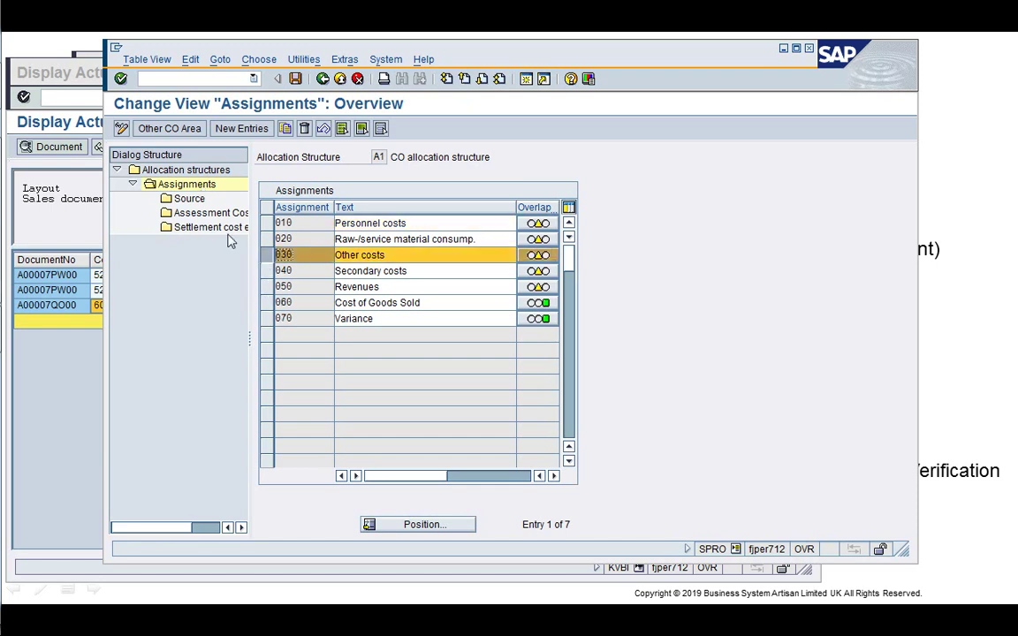
{"action": "left_click", "coordinate": [204, 203]}
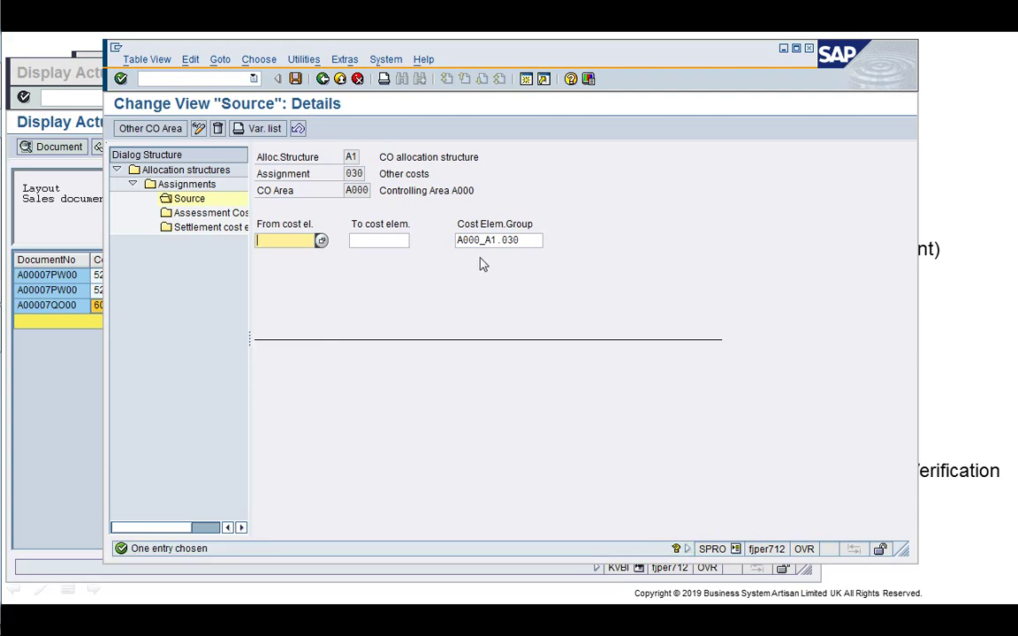
{"action": "double_click", "coordinate": [492, 241]}
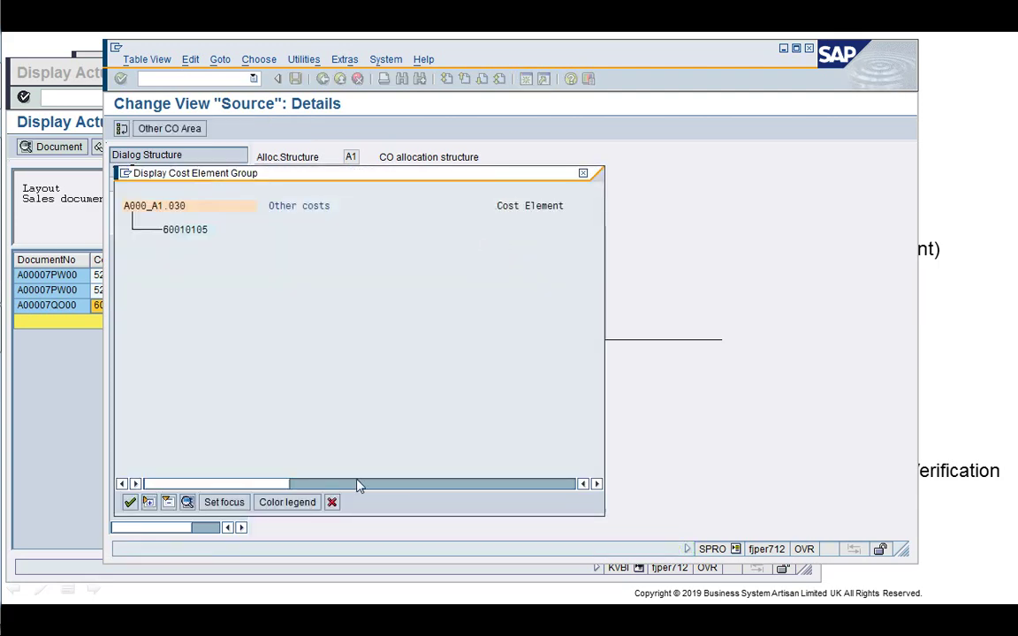
{"action": "left_click", "coordinate": [332, 502]}
- Review the settlement cost elements of assignment 030, Other costs, and return to the implementation guide
{"action": "left_click", "coordinate": [221, 228]}
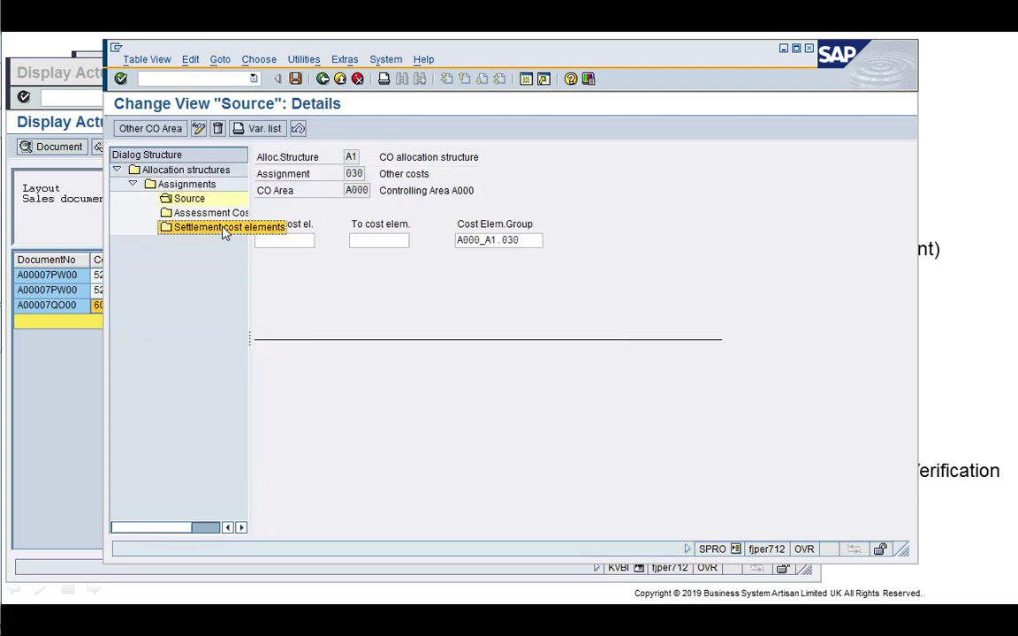
{"action": "left_click", "coordinate": [523, 256]}
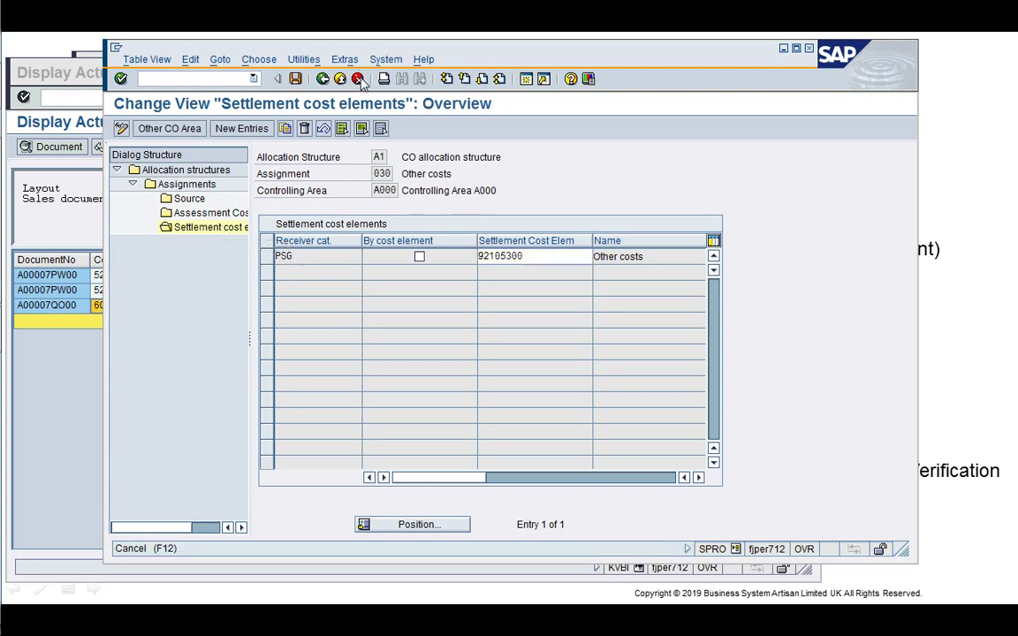
{"action": "left_click", "coordinate": [358, 79]}
{"action": "left_click", "coordinate": [358, 79]}
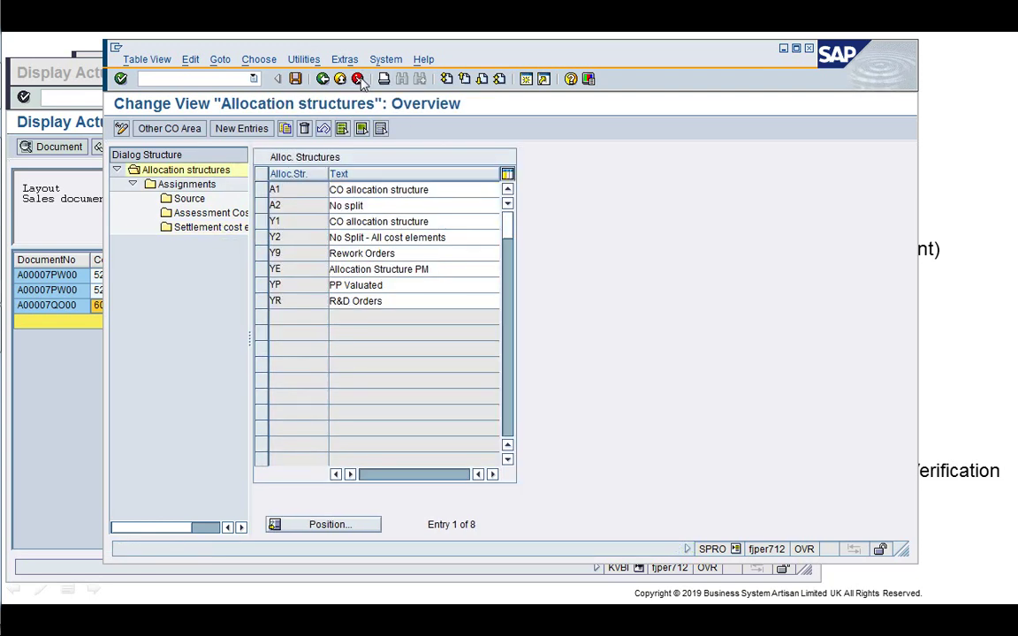
{"action": "left_click", "coordinate": [358, 78]}
- Run Create PA Transfer Structure and display the assignment lines of structure E1, PA Transfer Structure 1
{"action": "left_click", "coordinate": [262, 445]}
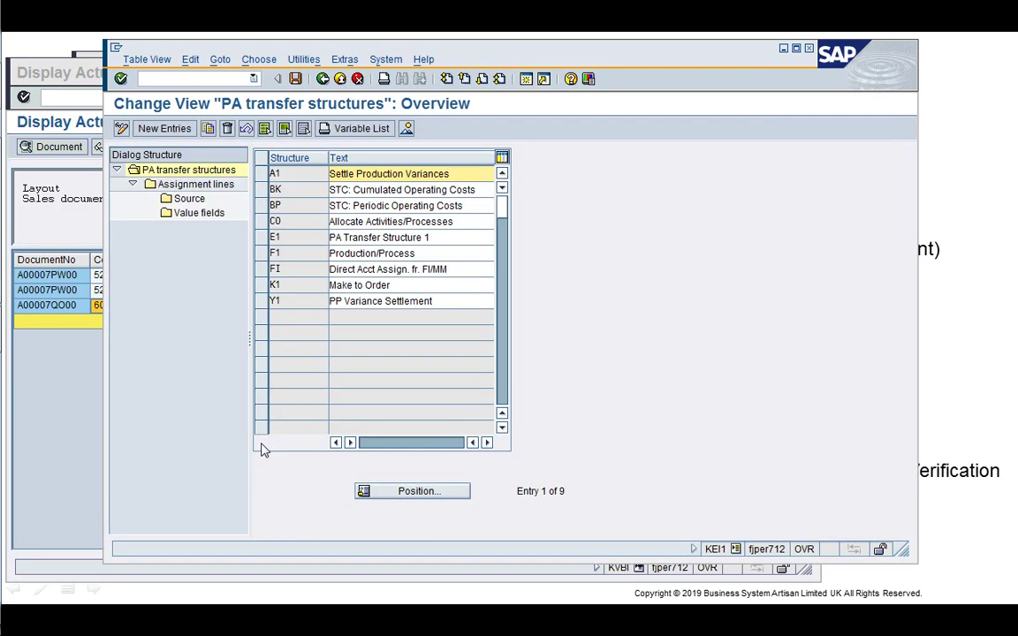
{"action": "left_click", "coordinate": [263, 243]}
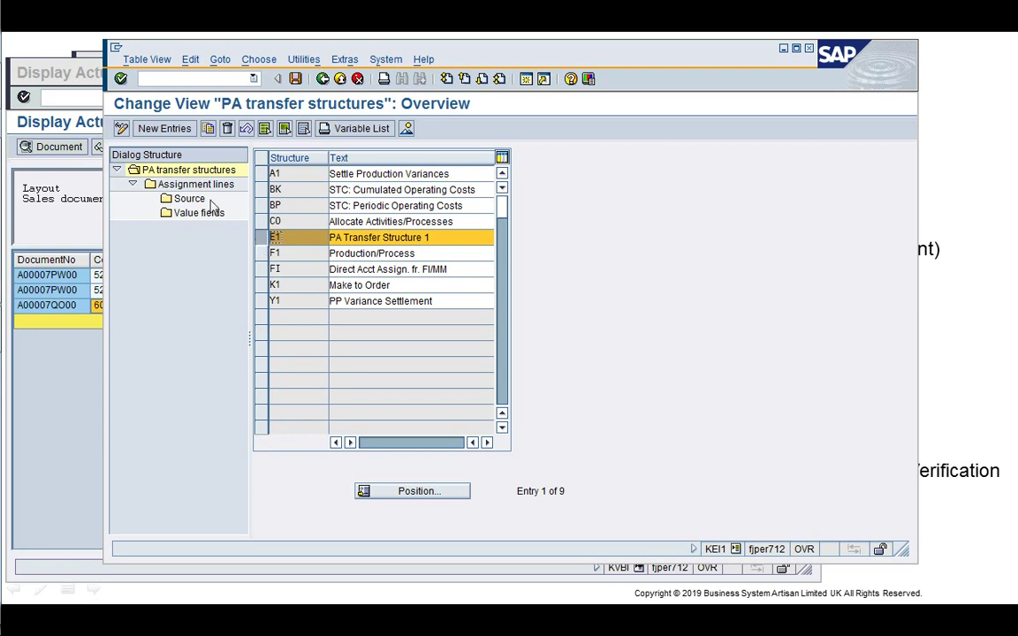
{"action": "left_click", "coordinate": [205, 186]}
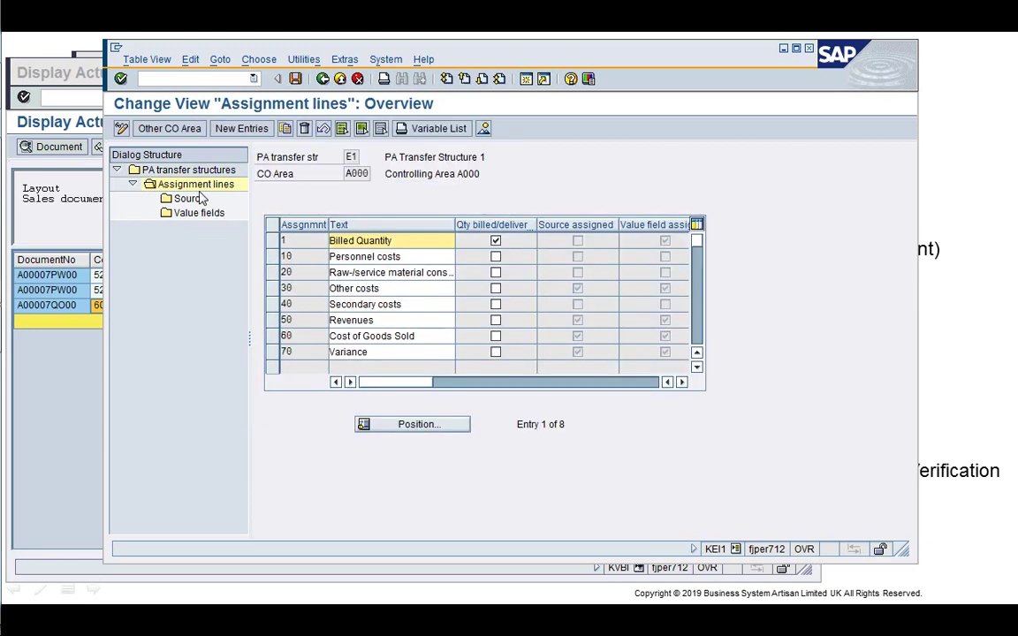
- Display the source of assignment line 30, Other costs, and inspect its cost element group PA_A000_FI.30
{"action": "left_click", "coordinate": [272, 289]}
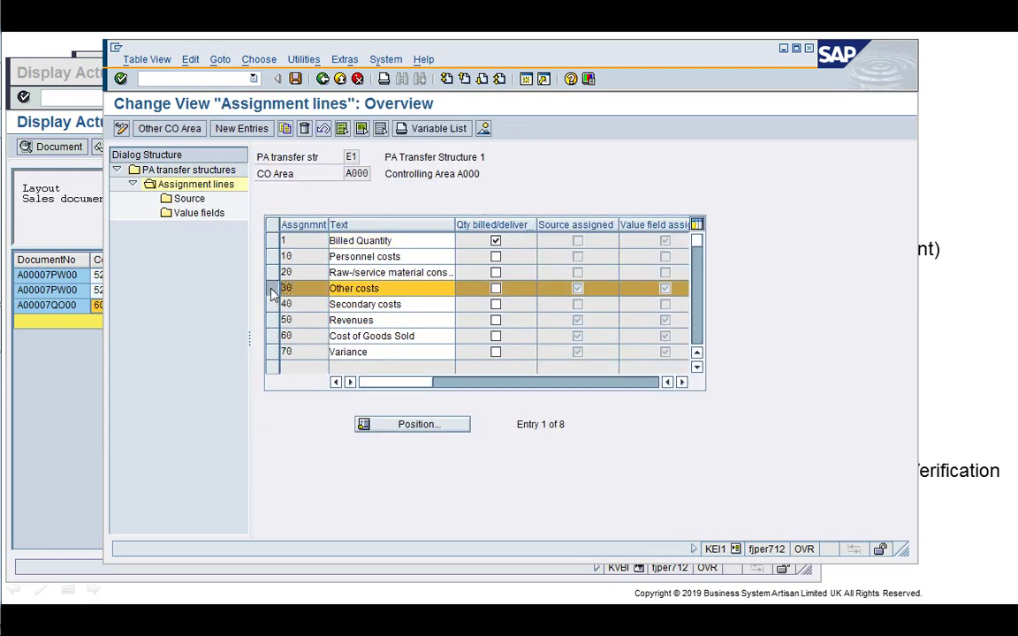
{"action": "left_click", "coordinate": [187, 199]}
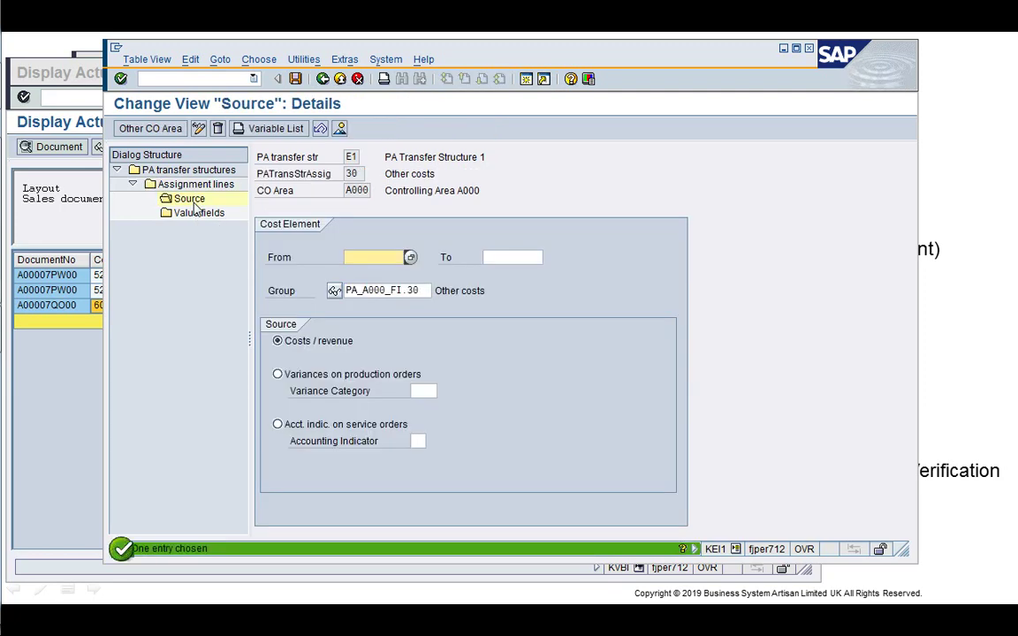
{"action": "left_click", "coordinate": [334, 290]}
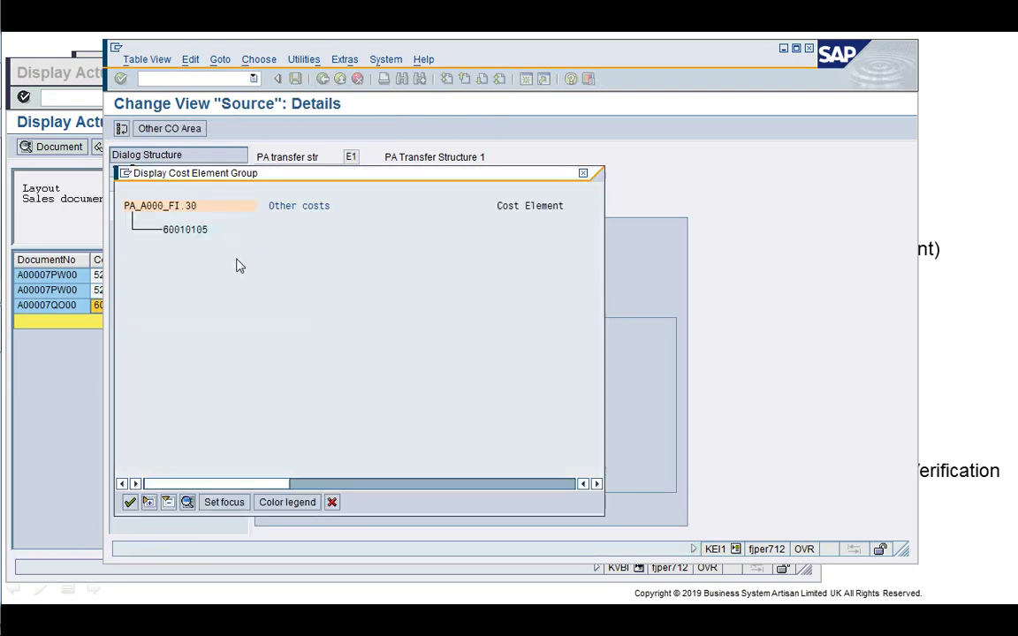
{"action": "left_click", "coordinate": [332, 501]}
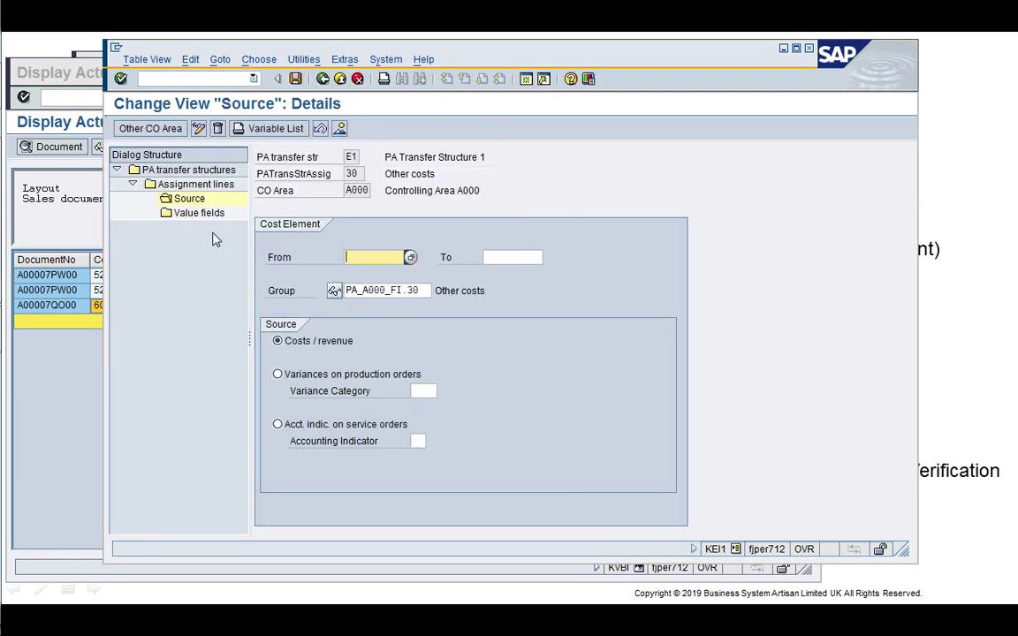
- Review the value field assigned to line 30, Other costs, and return to the list of PA transfer structures
{"action": "left_click", "coordinate": [204, 216]}
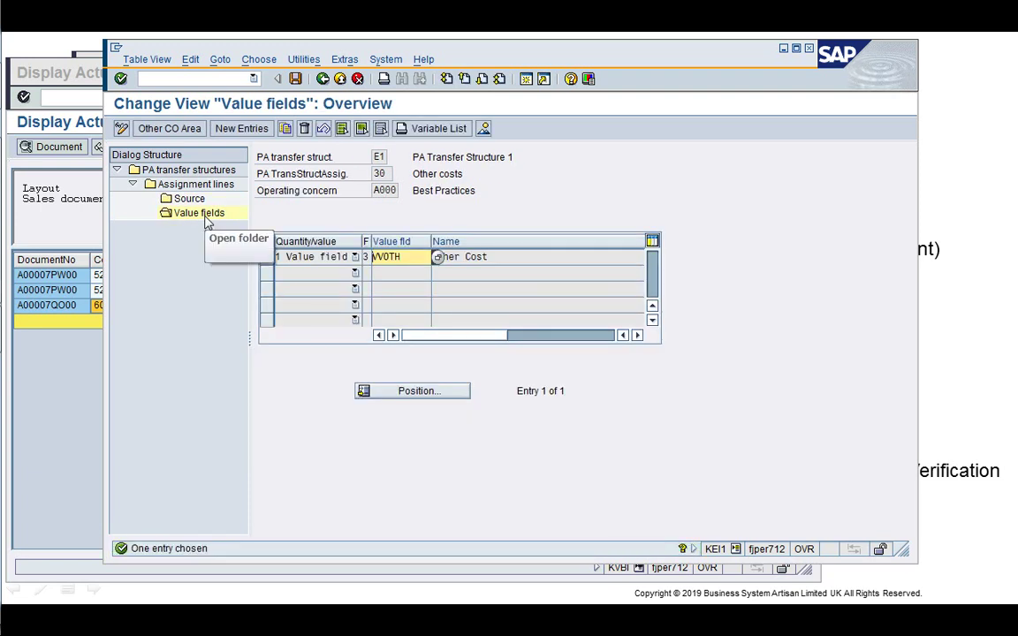
{"action": "left_click", "coordinate": [500, 257]}
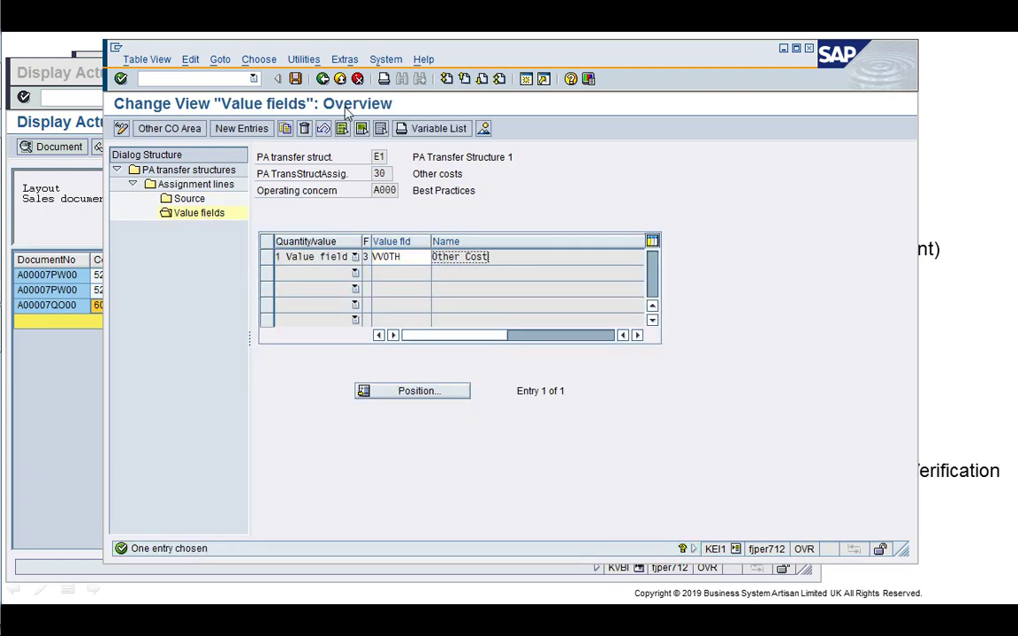
{"action": "left_click", "coordinate": [323, 79]}
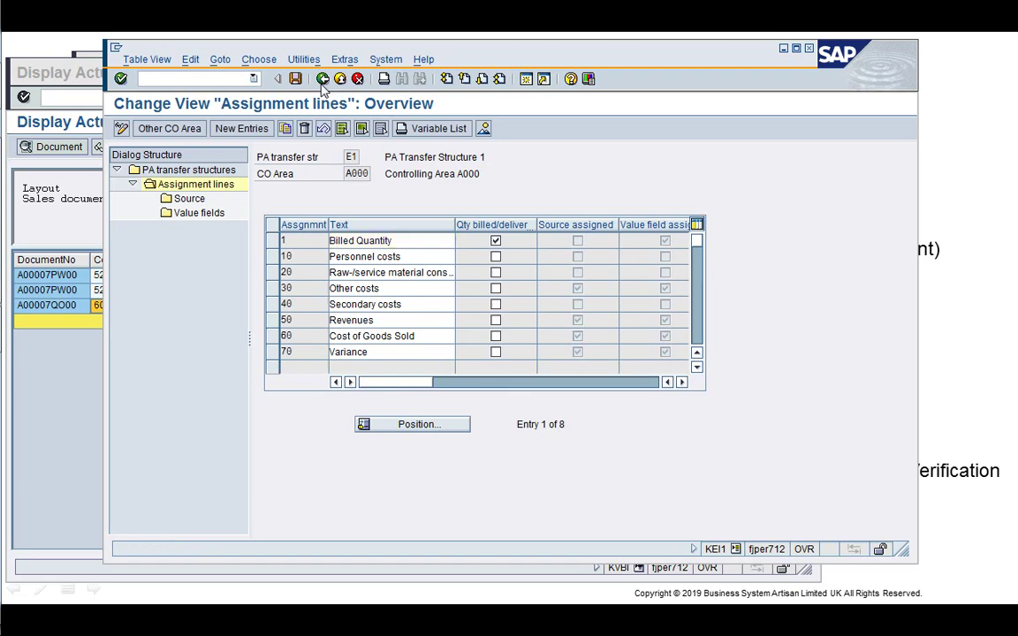
{"action": "left_click", "coordinate": [323, 79]}
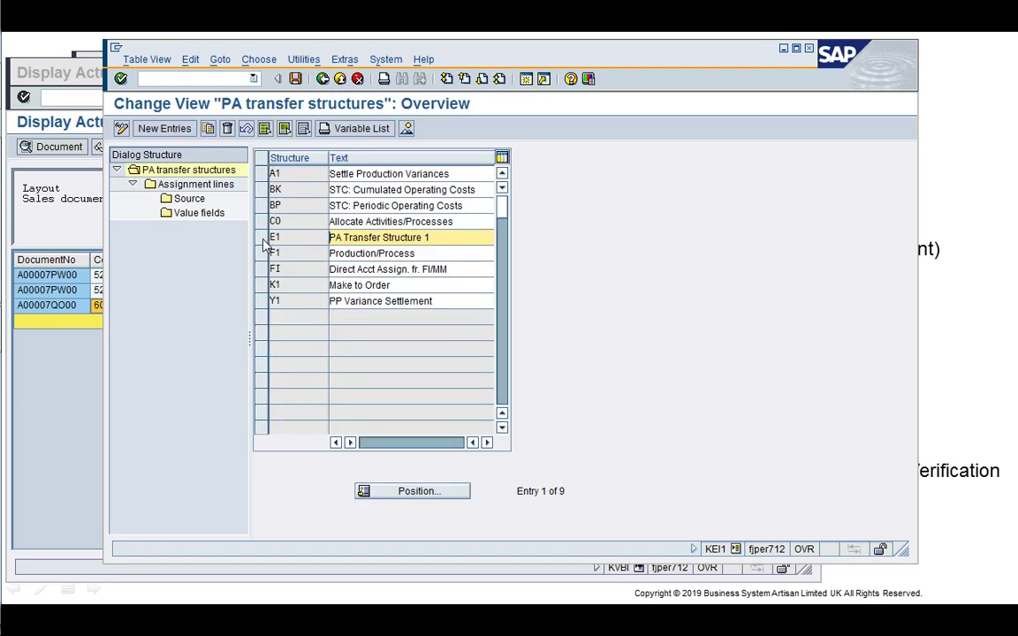
- Reopen the assignment lines of structure E1 and try to display the source of line 1, Billed Quantity
{"action": "left_click", "coordinate": [191, 188]}
{"action": "double_click", "coordinate": [191, 188]}
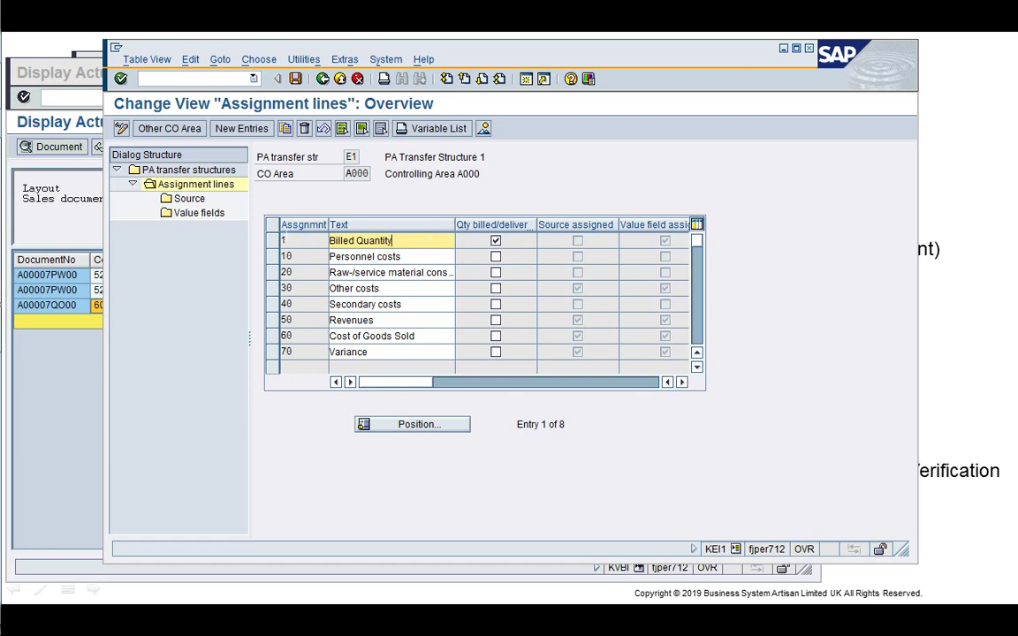
{"action": "left_click", "coordinate": [273, 240]}
{"action": "double_click", "coordinate": [188, 198]}
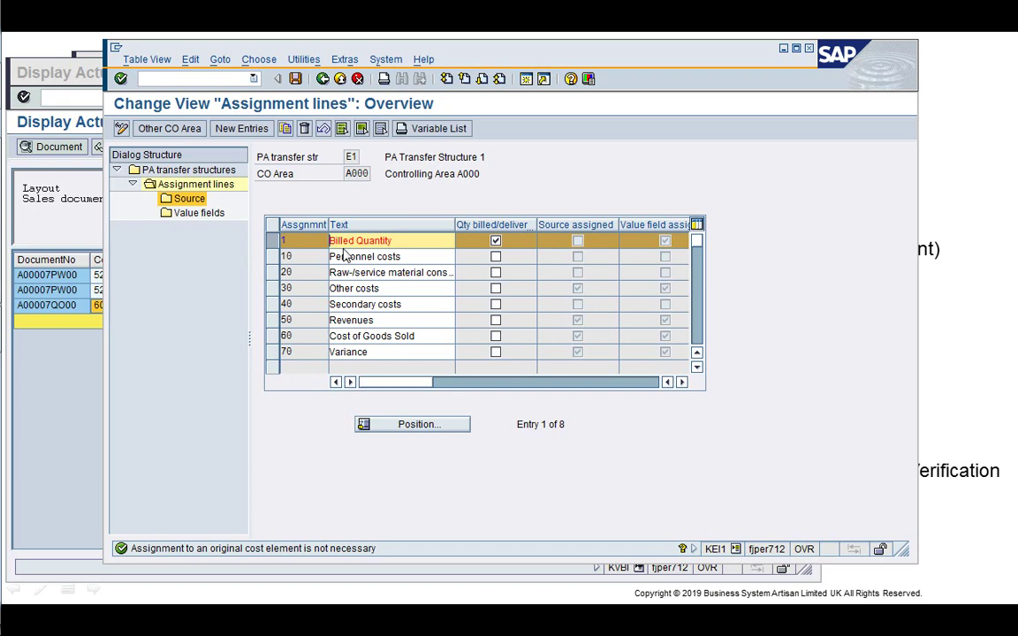
- Review the value field assigned to line 1, Billed Quantity, and return to the implementation guide
{"action": "left_click", "coordinate": [273, 240]}
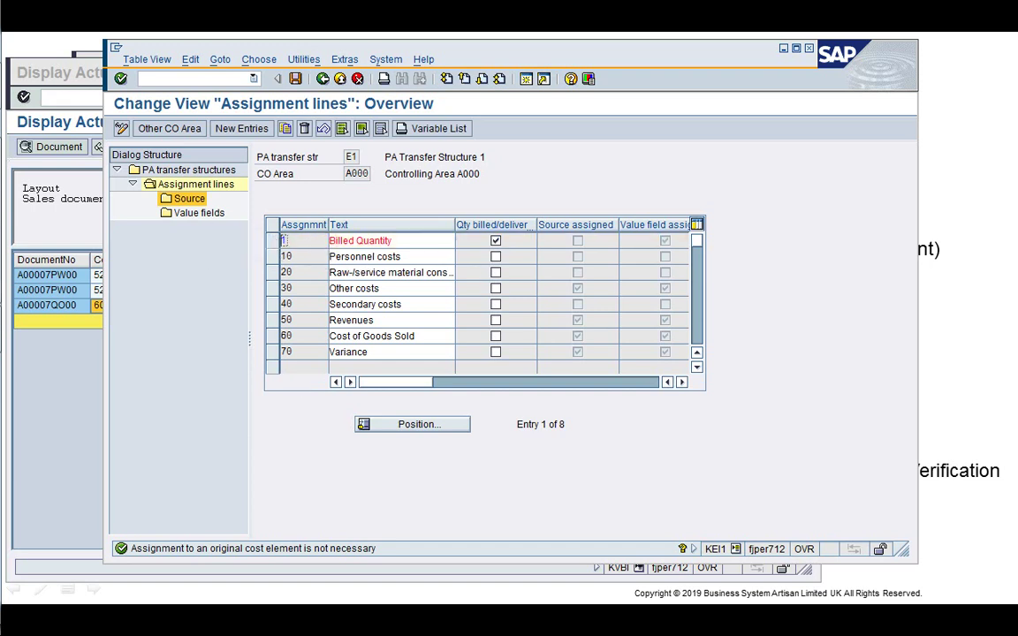
{"action": "left_click", "coordinate": [273, 241]}
{"action": "double_click", "coordinate": [200, 217]}
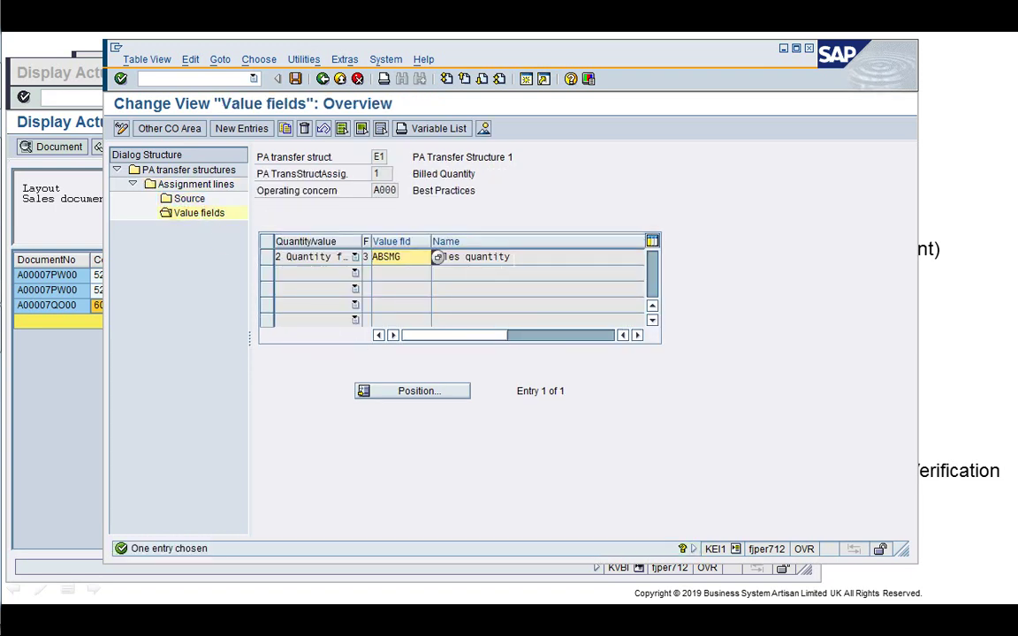
{"action": "left_click", "coordinate": [436, 256]}
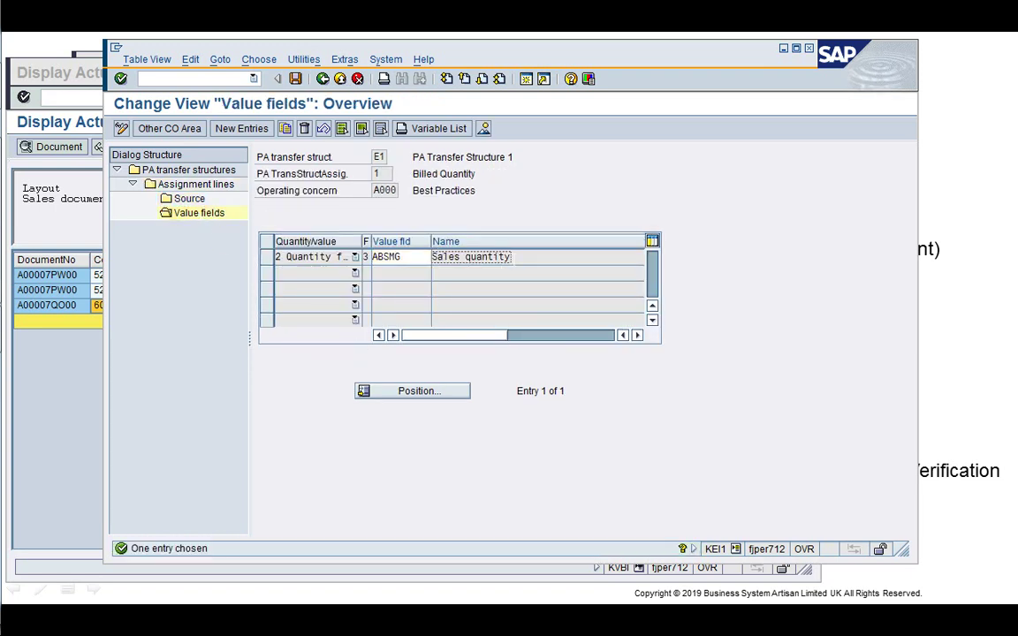
{"action": "left_click", "coordinate": [323, 79]}
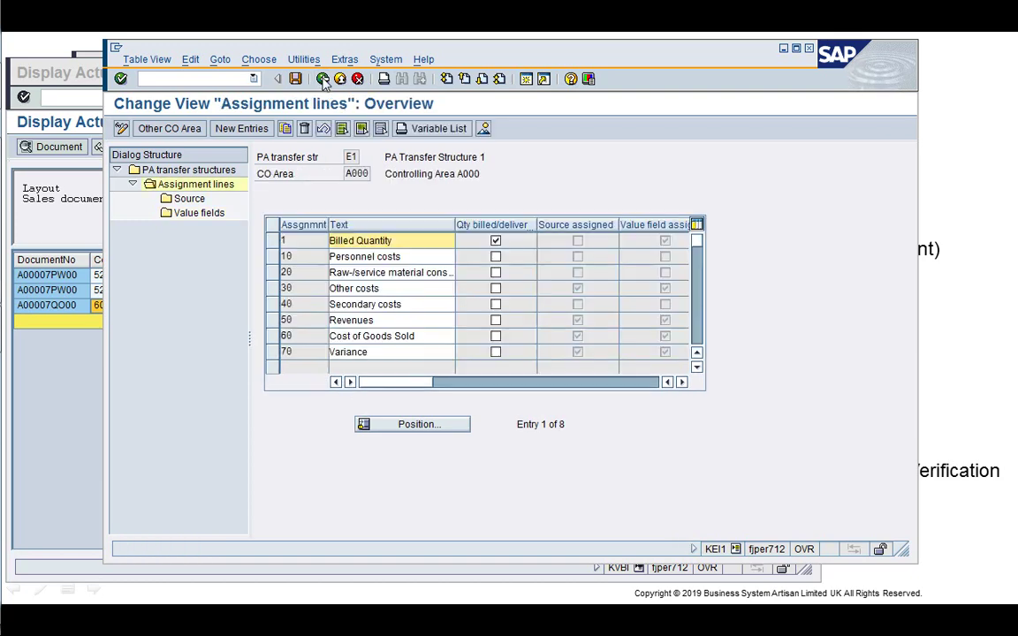
{"action": "left_click", "coordinate": [322, 78]}
{"action": "left_click", "coordinate": [323, 79]}
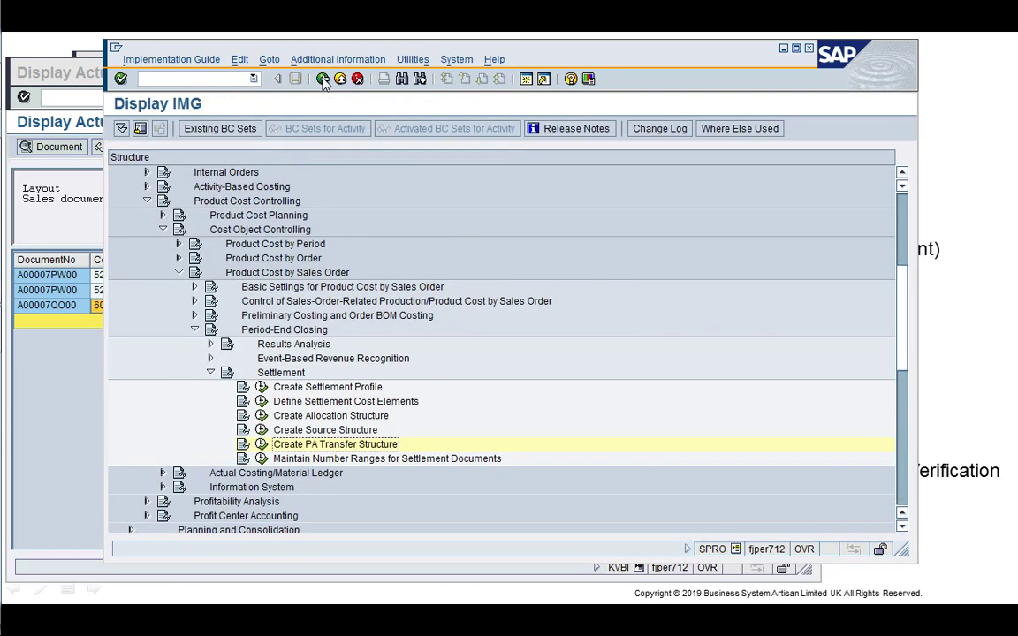
- Collapse Settlement, expand Results Analysis, and review key 000004, Results Analysis (for Sales Orders), in Create Results Analysis Keys
{"action": "left_click", "coordinate": [211, 373]}
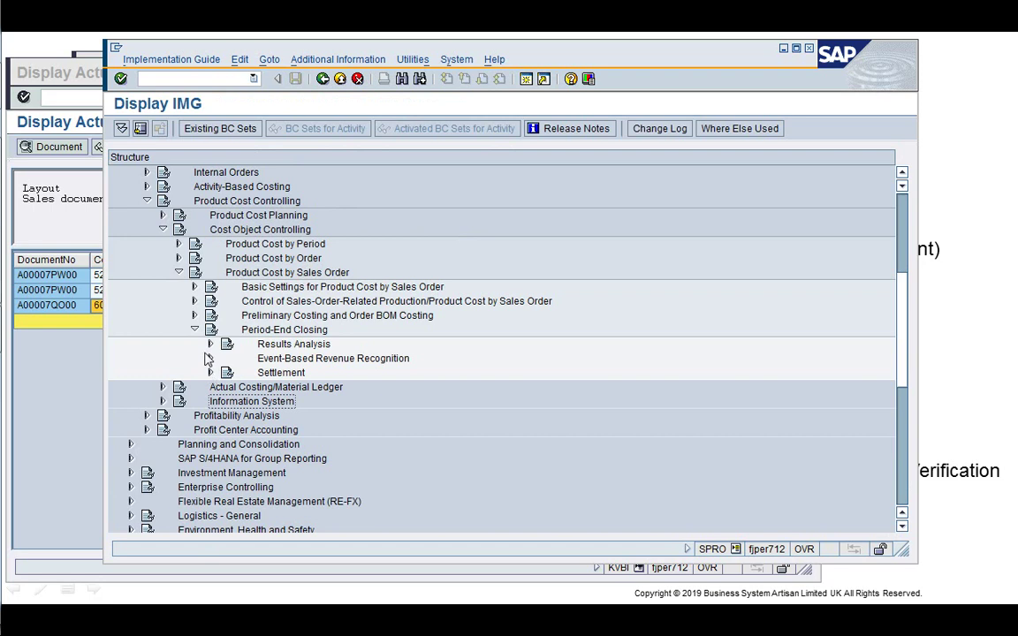
{"action": "left_click", "coordinate": [210, 345]}
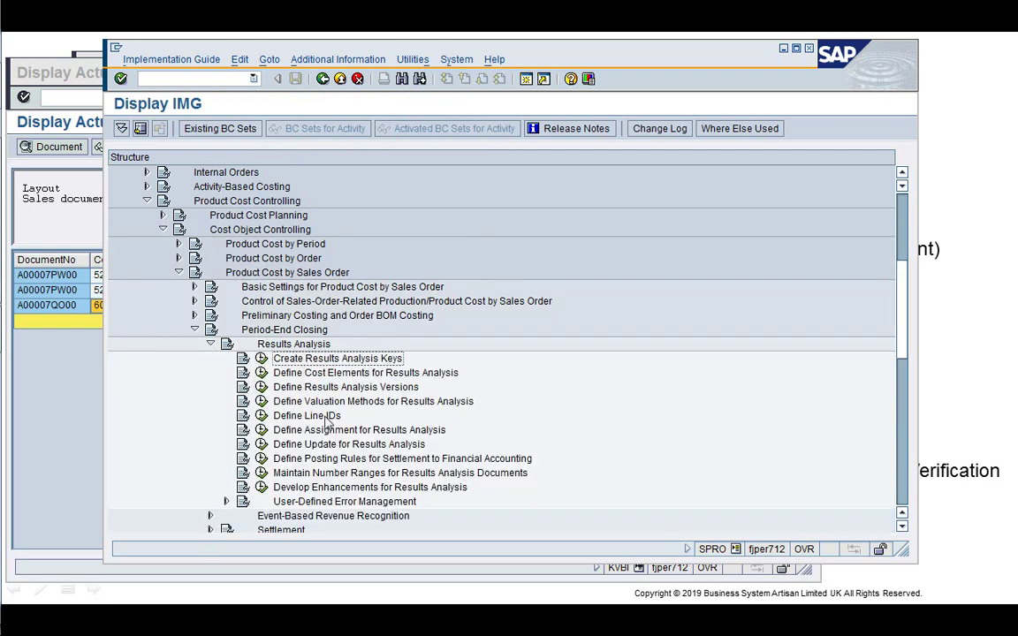
{"action": "left_click", "coordinate": [261, 358]}
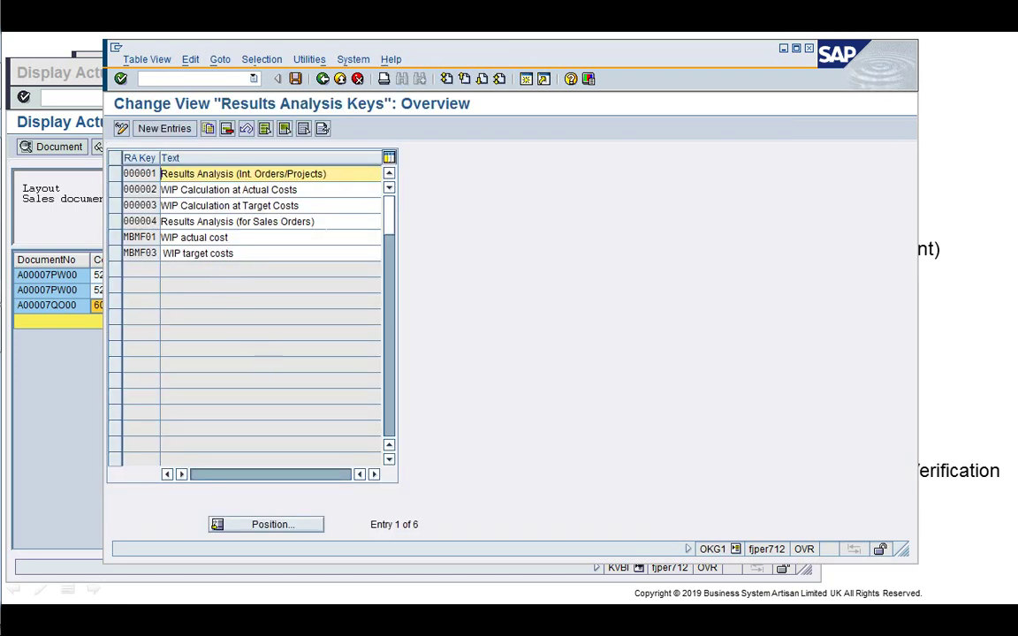
{"action": "left_click", "coordinate": [326, 223]}
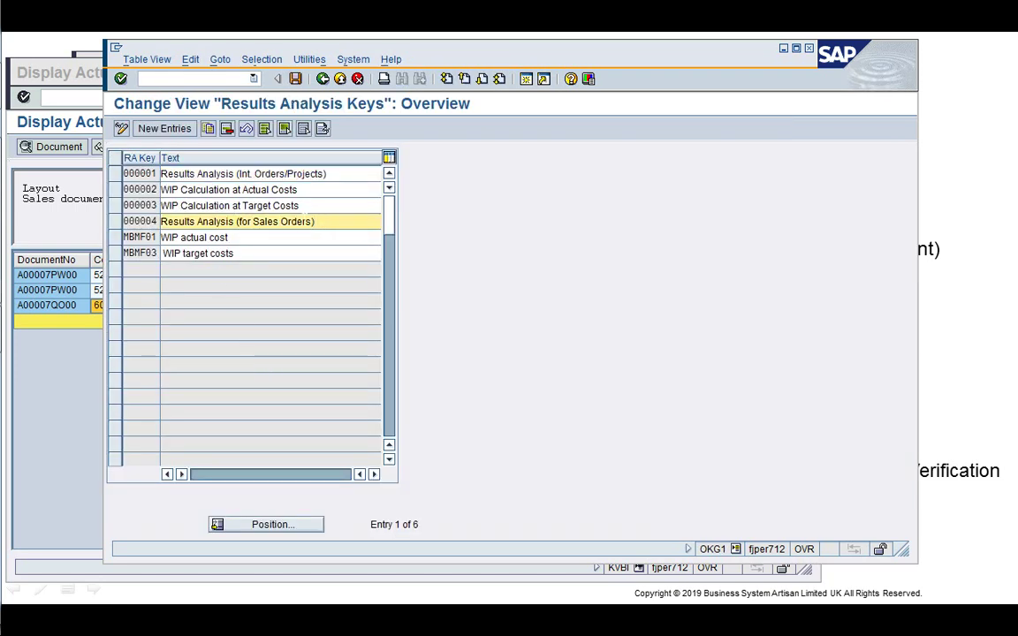
{"action": "left_click", "coordinate": [322, 80]}
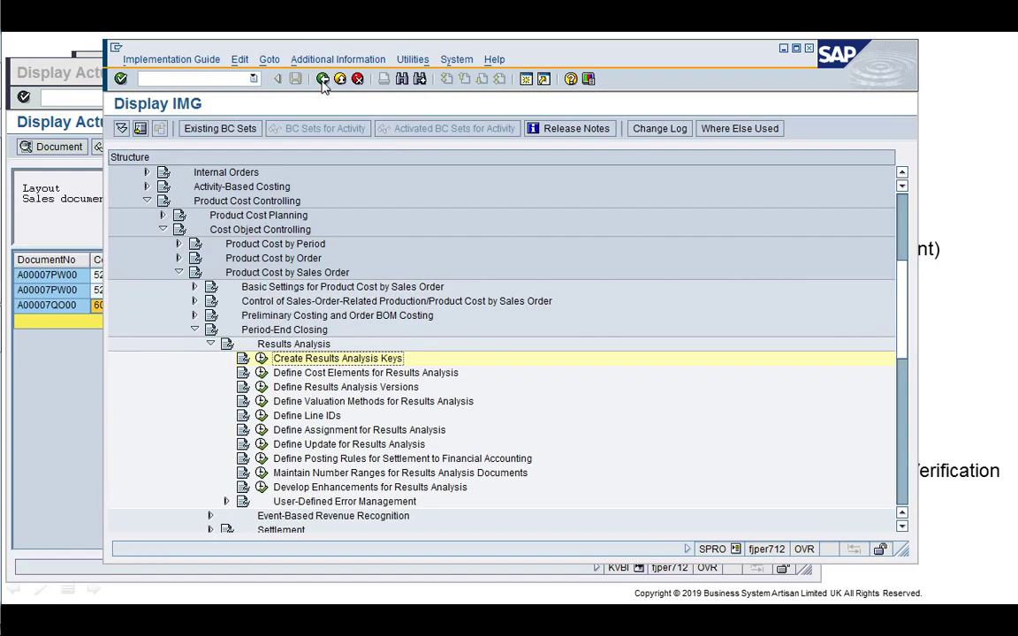
- Look over the activity choices and read the documentation for Define Cost Elements for Results Analysis
{"action": "left_click", "coordinate": [262, 373]}
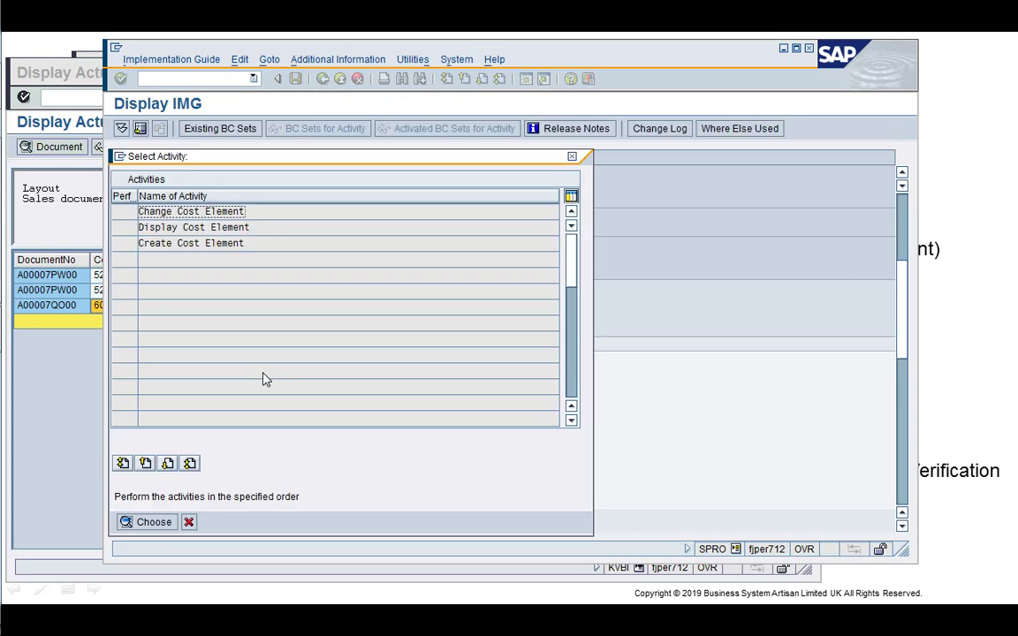
{"action": "left_click", "coordinate": [188, 523]}
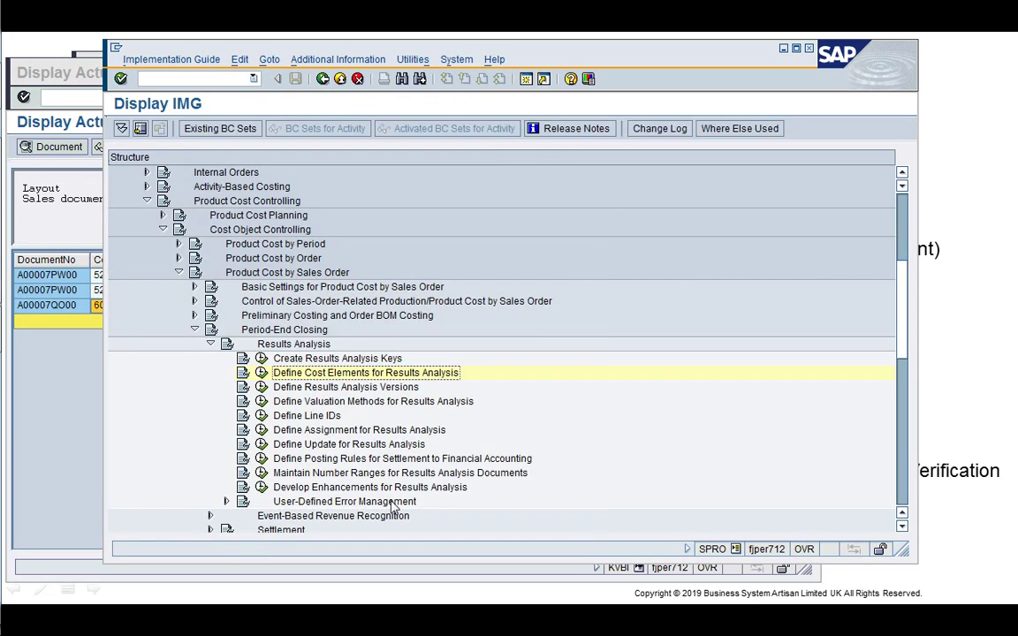
{"action": "left_click", "coordinate": [243, 373]}
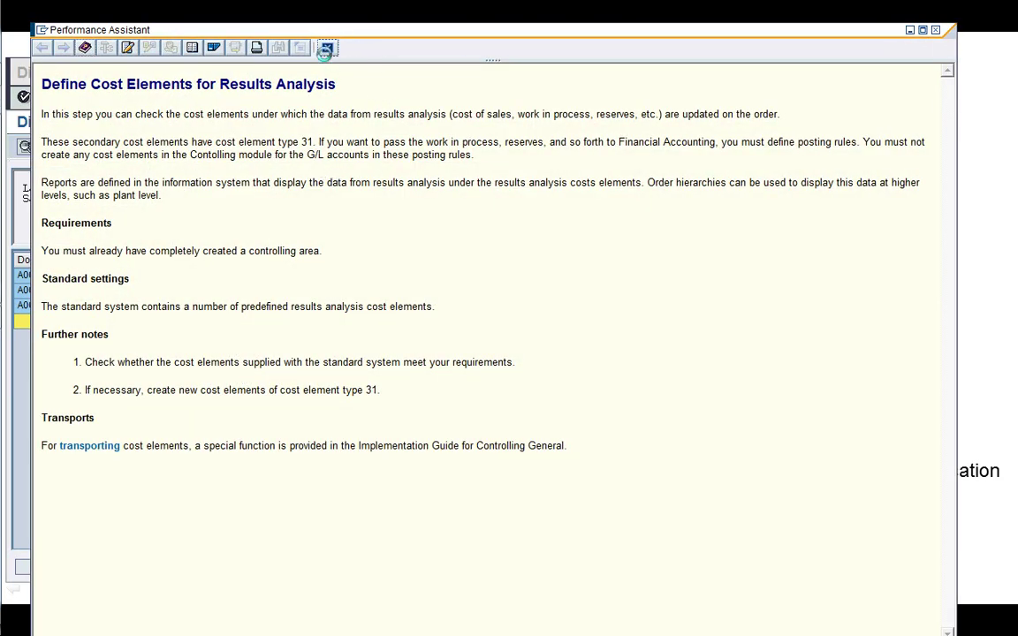
{"action": "left_click", "coordinate": [326, 47]}
- Review the details of results analysis version 0 for controlling area A000 in Define Results Analysis Versions and return to the guide
{"action": "left_click", "coordinate": [355, 387]}
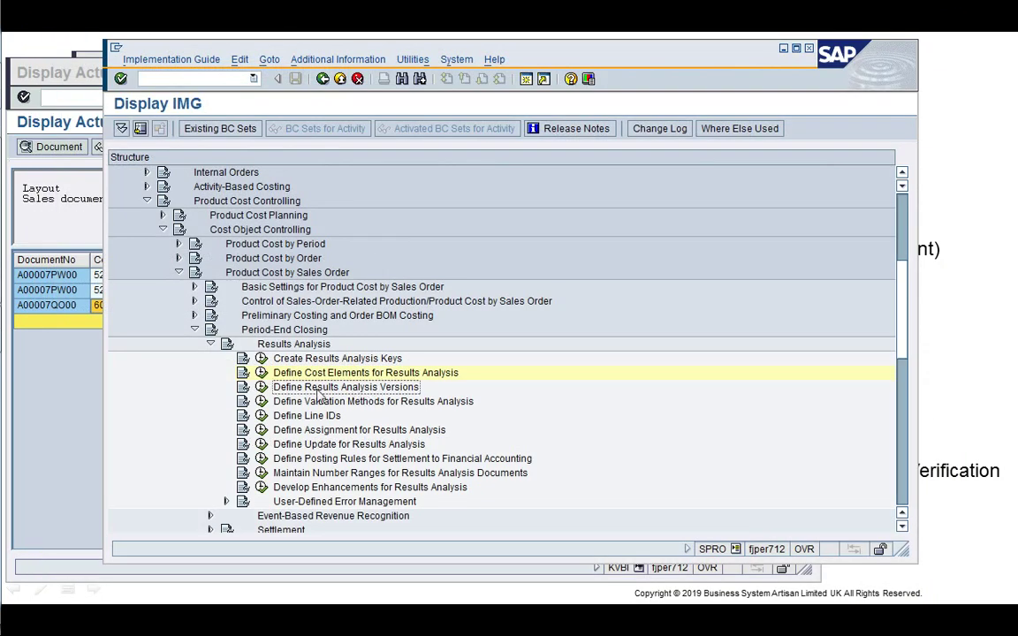
{"action": "left_click", "coordinate": [262, 387]}
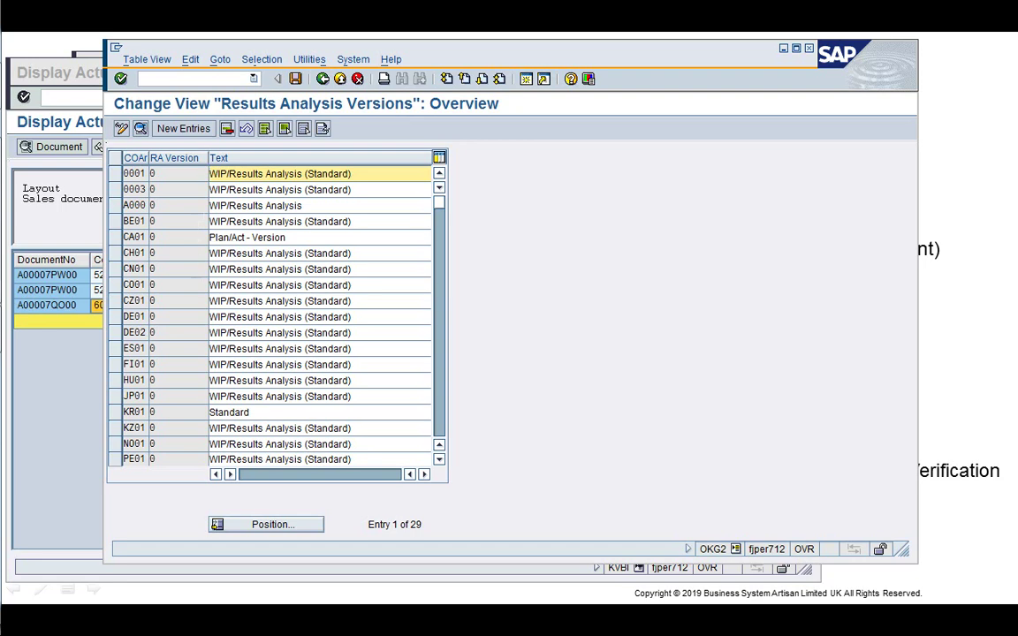
{"action": "left_click", "coordinate": [167, 206]}
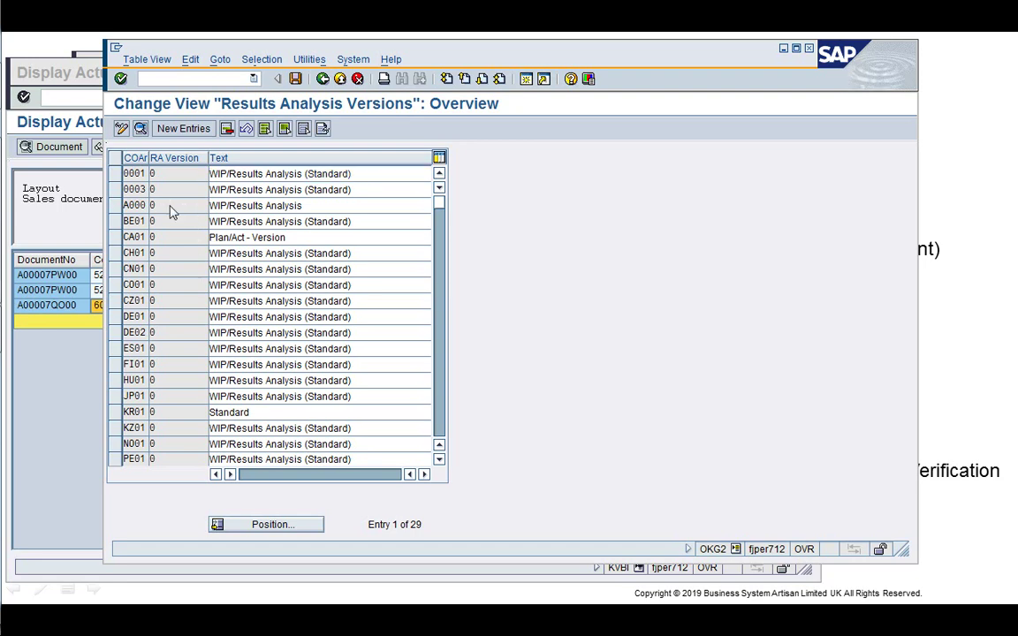
{"action": "double_click", "coordinate": [169, 207]}
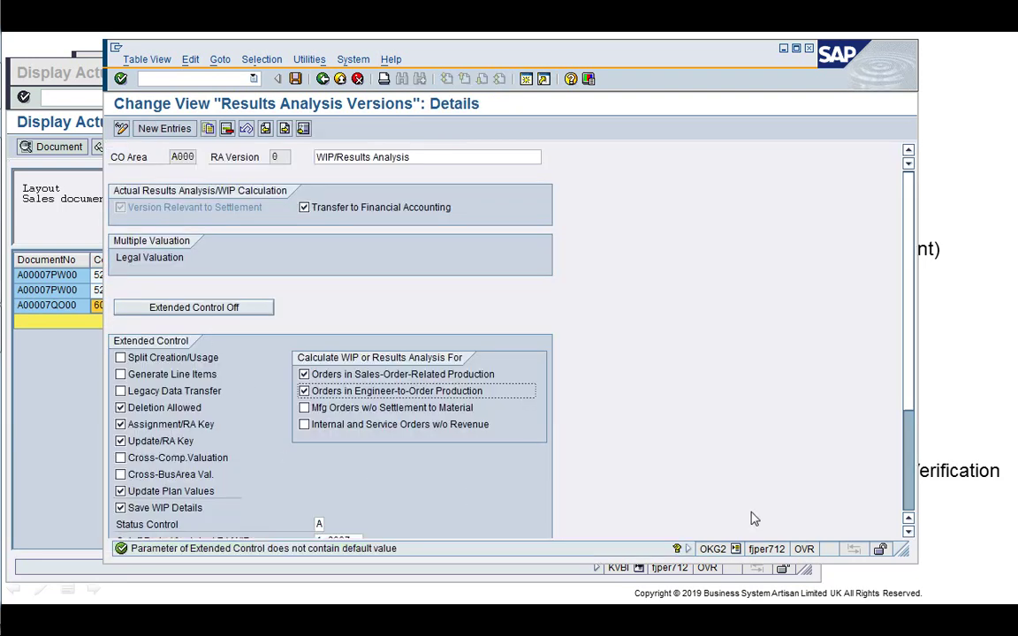
{"action": "left_click_drag", "start_coordinate": [903, 551], "coordinate": [793, 586]}
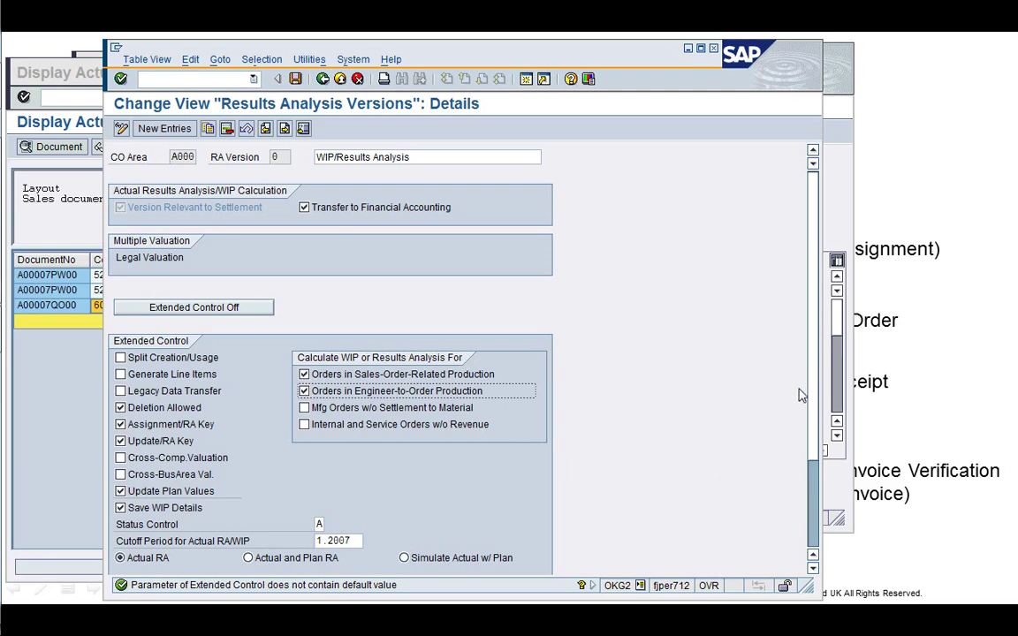
{"action": "scroll", "coordinate": [813, 402], "scroll_direction": "down", "scroll_amount": 5}
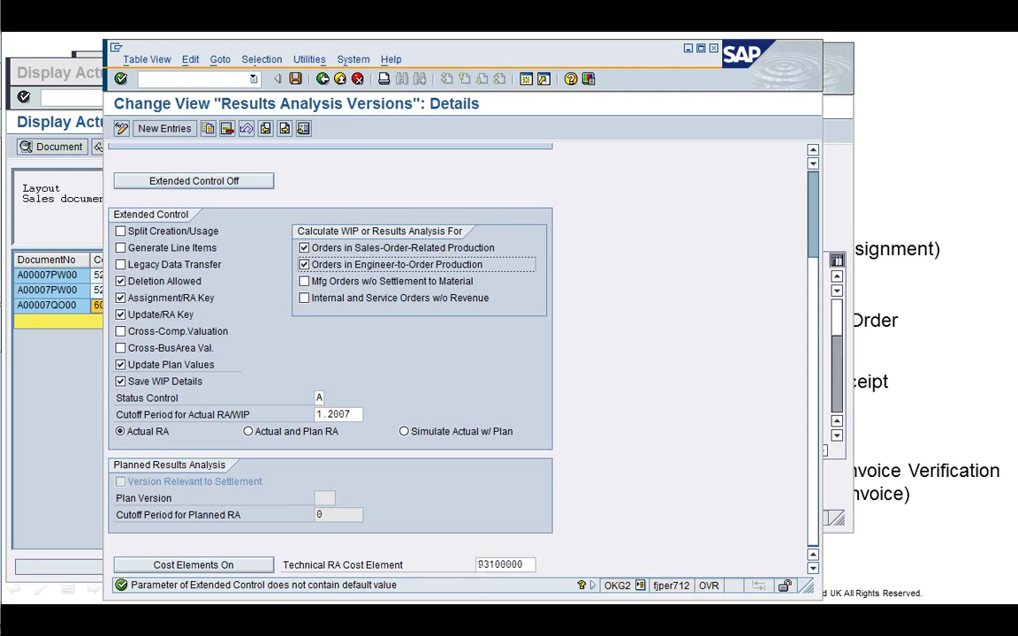
{"action": "left_click", "coordinate": [322, 80]}
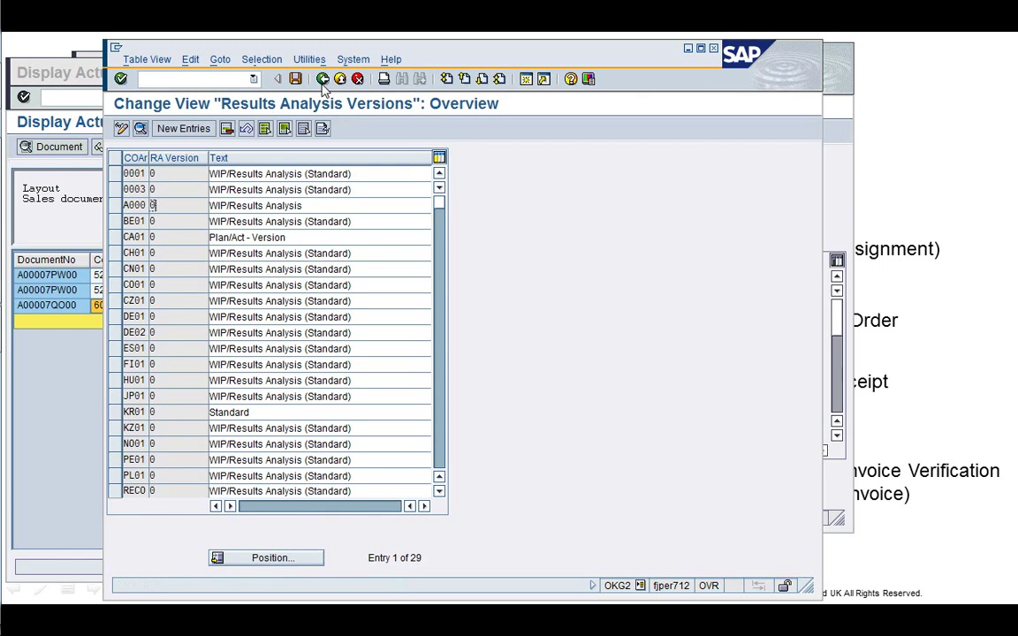
{"action": "left_click", "coordinate": [322, 80]}
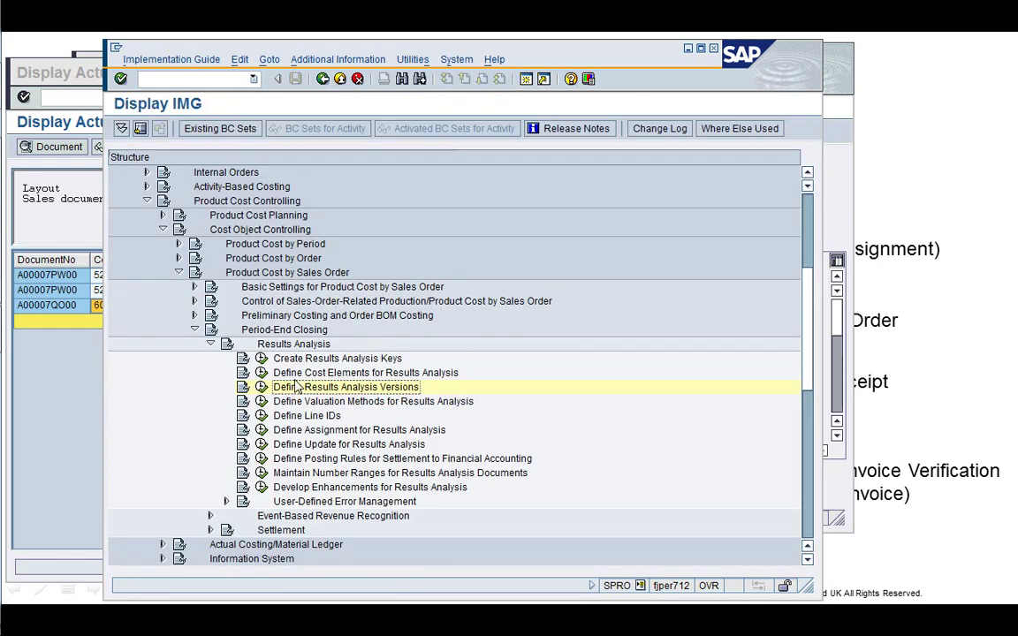
- Review the valuation method for controlling area A000, version 0, key 000004 in Define Valuation Methods for Results Analysis and return to the guide
{"action": "left_click", "coordinate": [317, 402]}
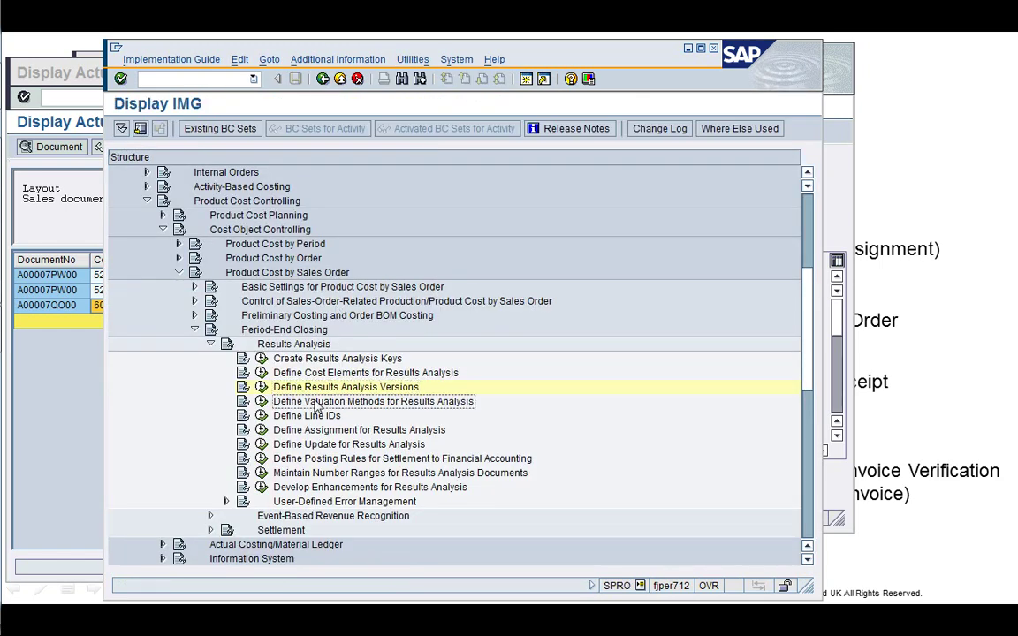
{"action": "left_click", "coordinate": [262, 403]}
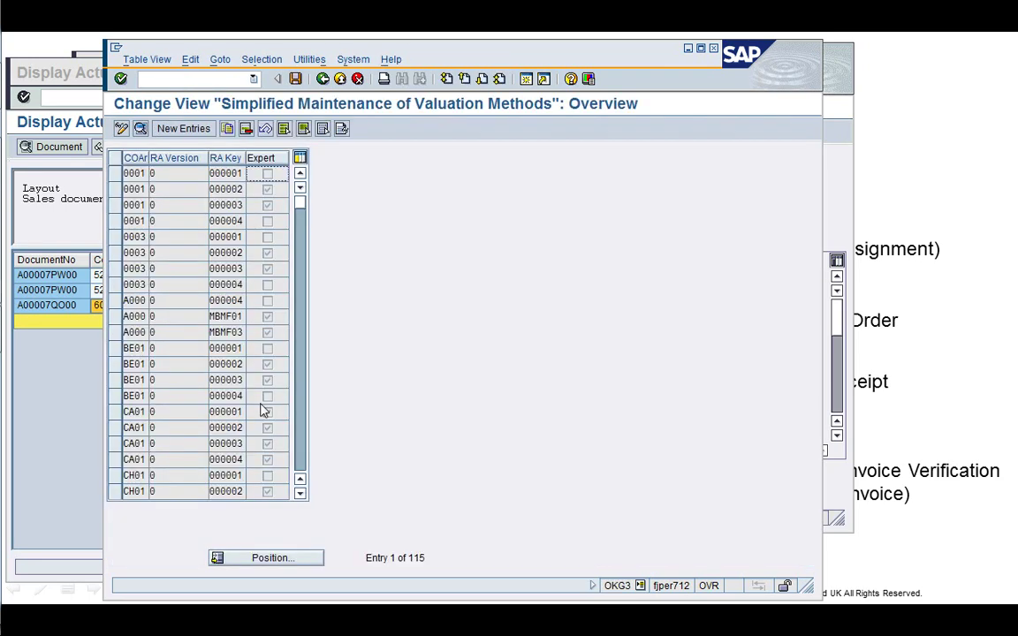
{"action": "double_click", "coordinate": [182, 301]}
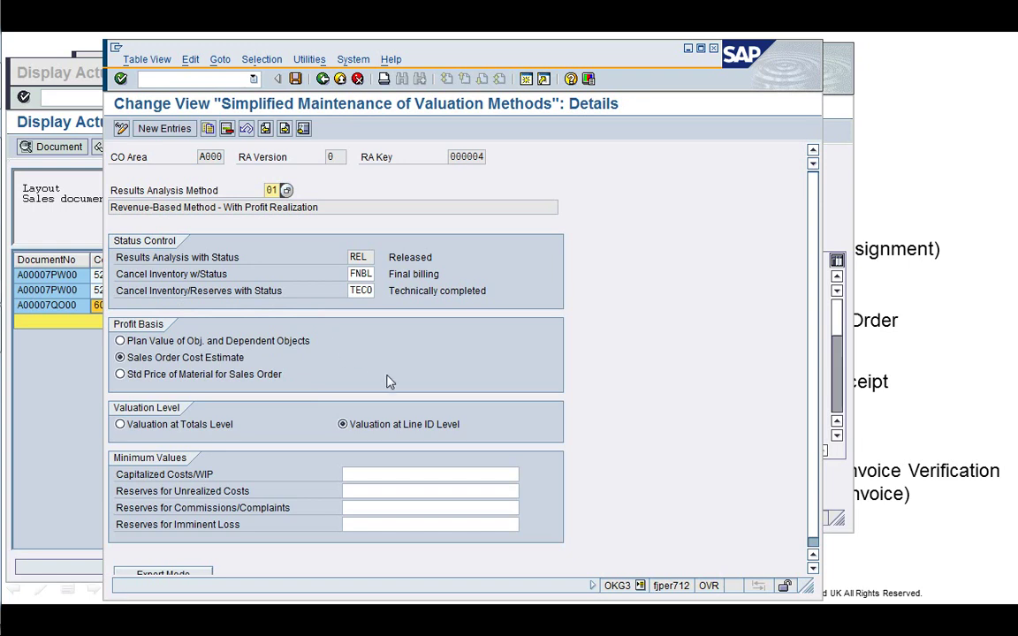
{"action": "left_click", "coordinate": [323, 80]}
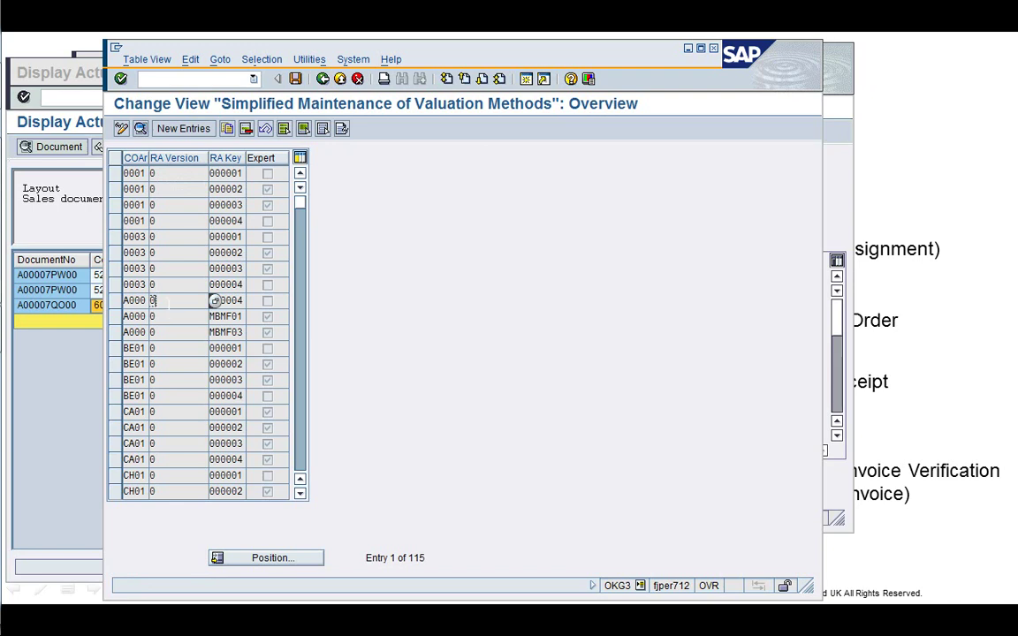
{"action": "double_click", "coordinate": [214, 300]}
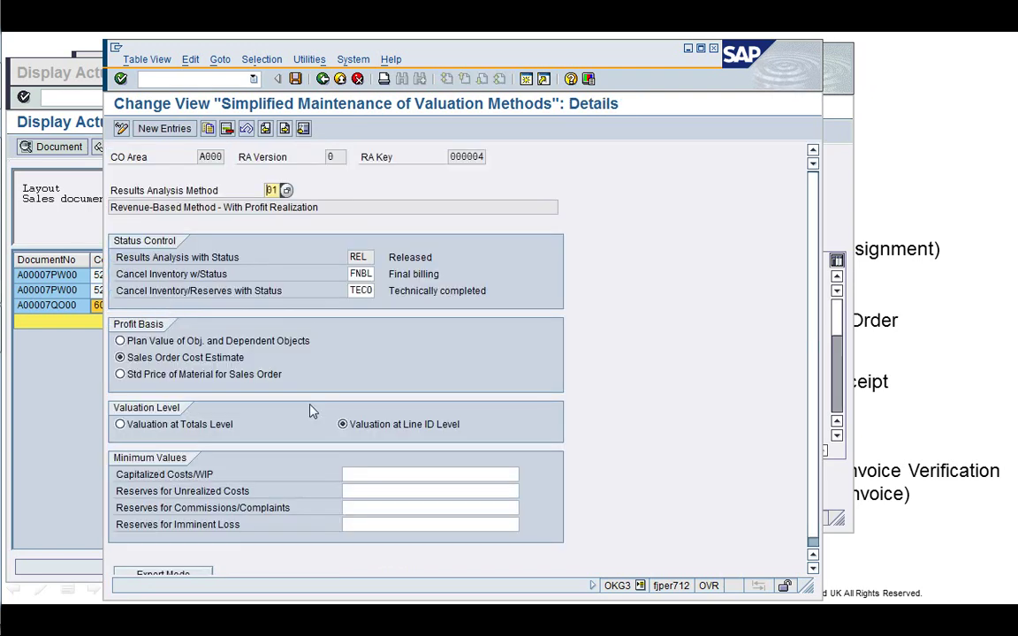
{"action": "left_click", "coordinate": [811, 527]}
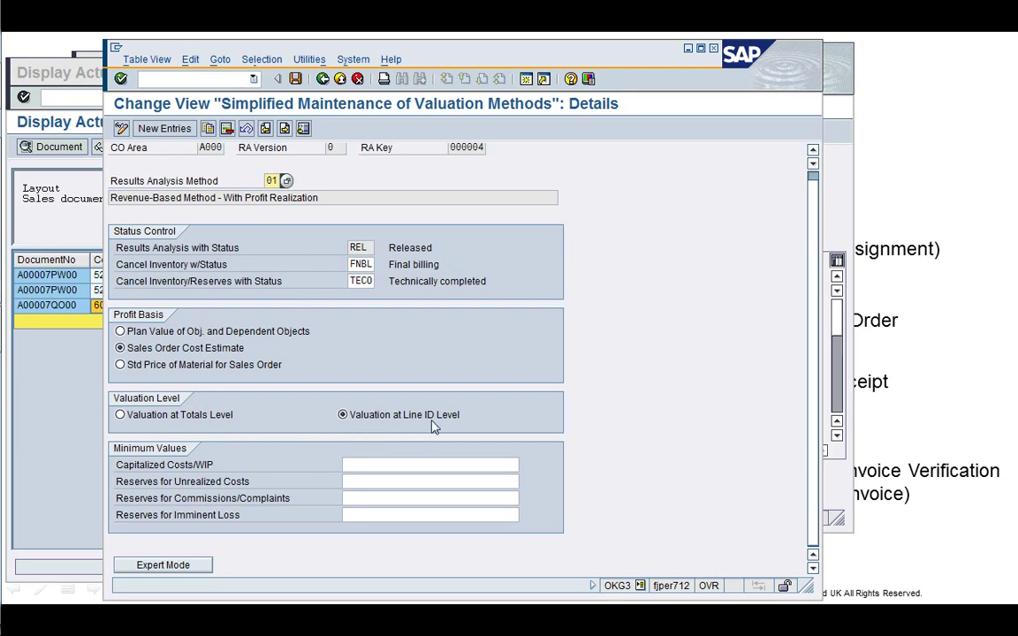
{"action": "left_click", "coordinate": [322, 78]}
{"action": "left_click", "coordinate": [323, 79]}
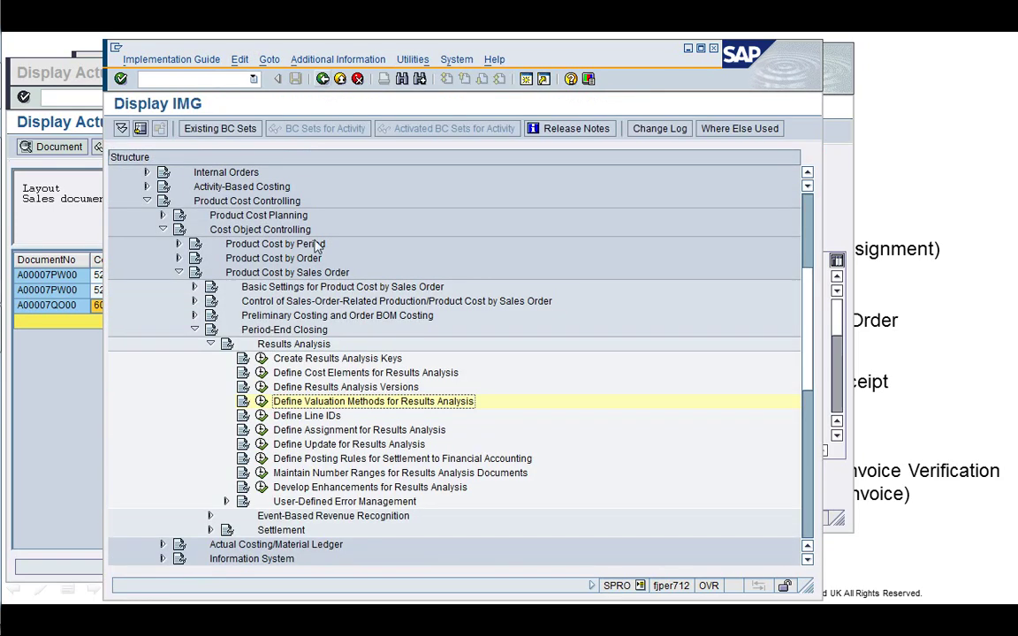
- Position the Define Line IDs list at controlling area A000, review its line IDs, and return to the guide
{"action": "left_click", "coordinate": [260, 415]}
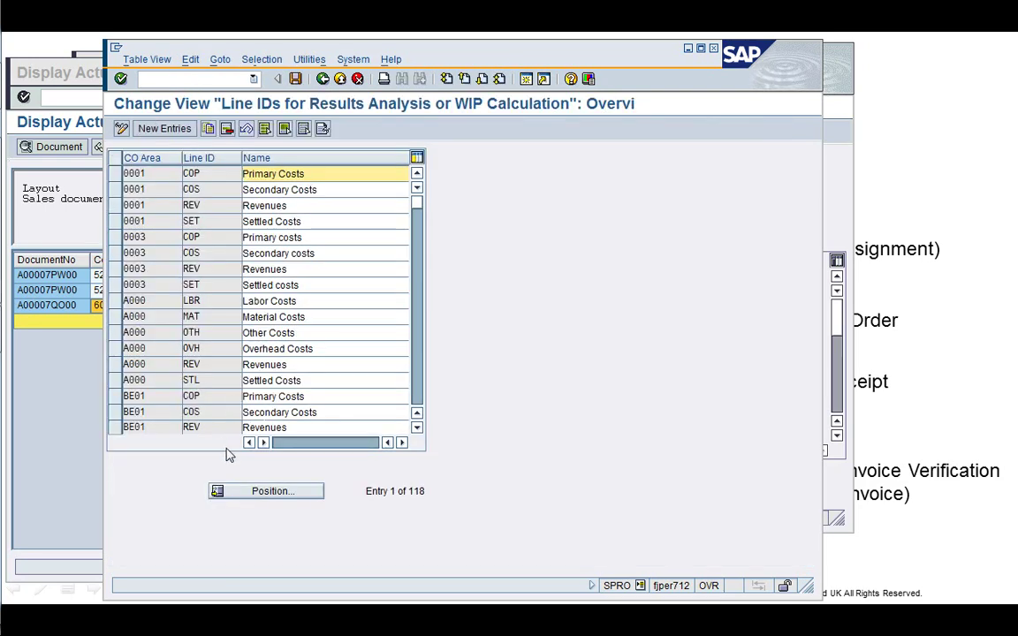
{"action": "left_click", "coordinate": [258, 496]}
{"action": "type", "text": "A000"}
{"action": "key", "text": "Return"}
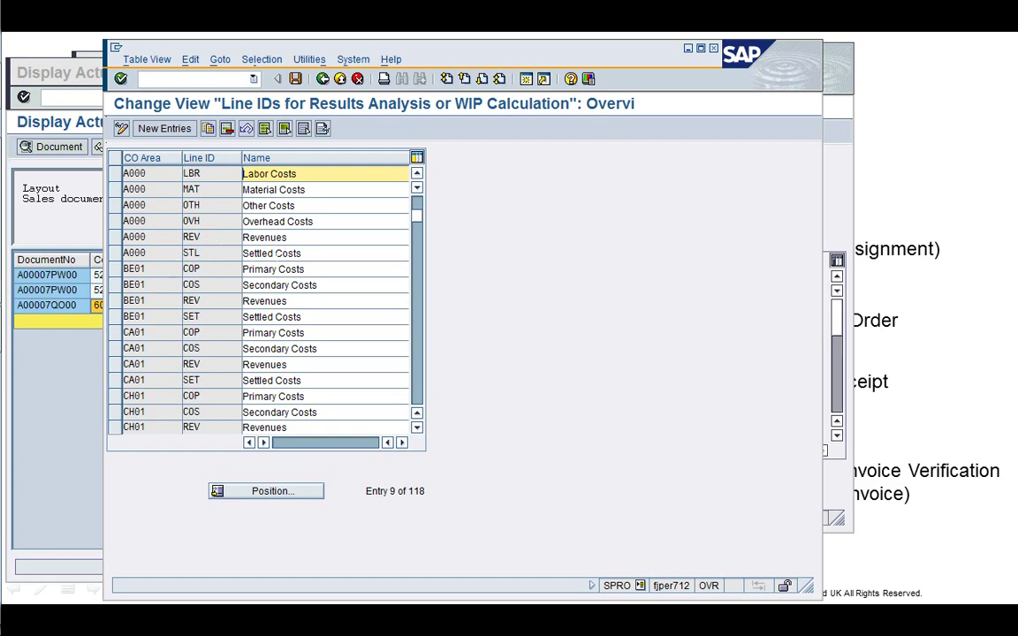
{"action": "left_click", "coordinate": [322, 80]}
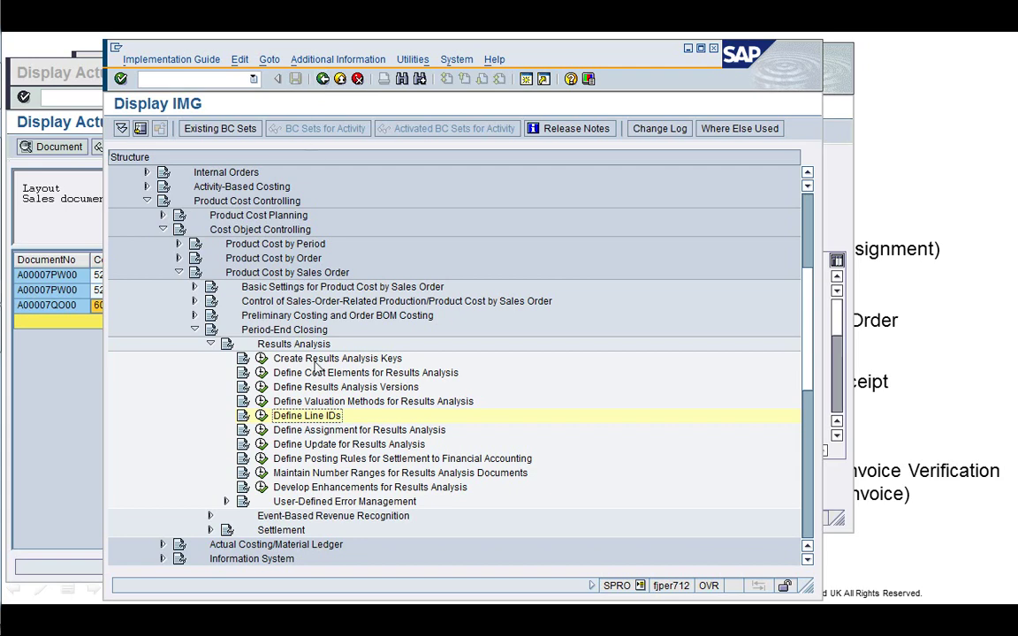
{"action": "left_click", "coordinate": [262, 430]}
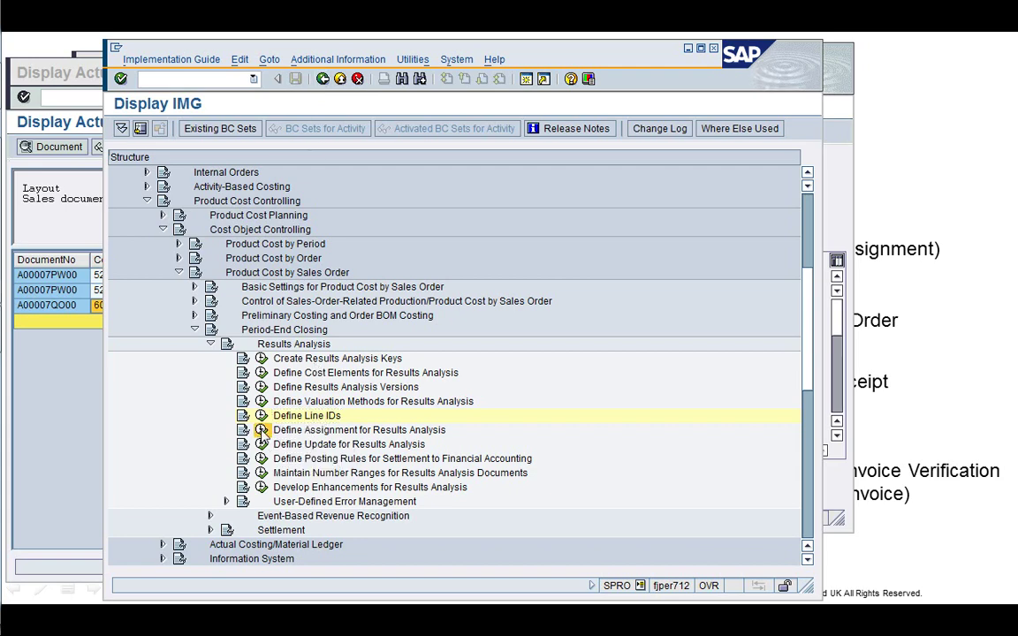
{"action": "left_click", "coordinate": [180, 557]}
{"action": "type", "text": "A000"}
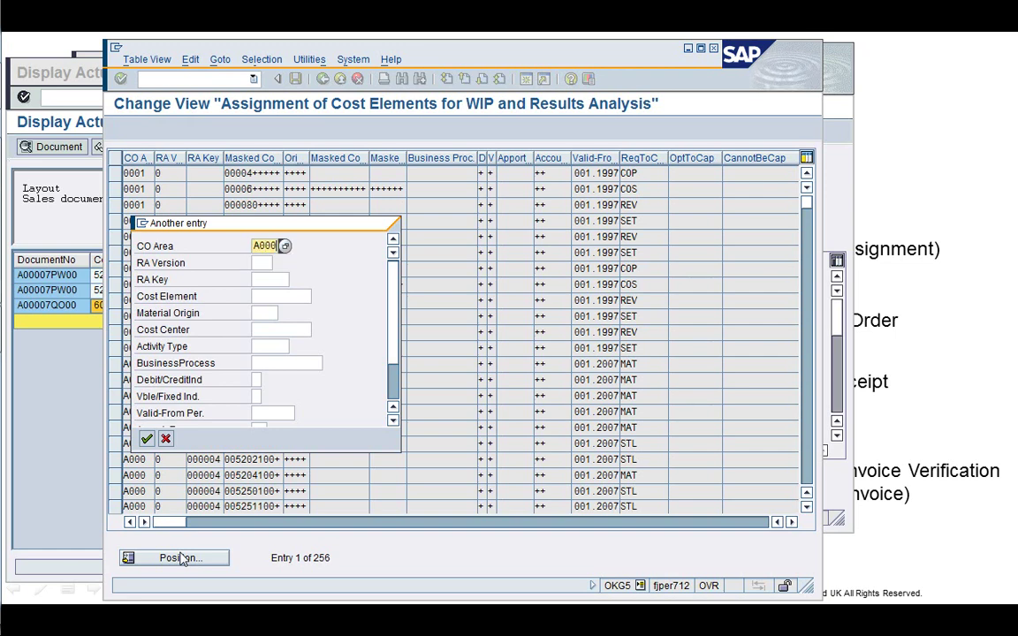
{"action": "key", "text": "Return"}
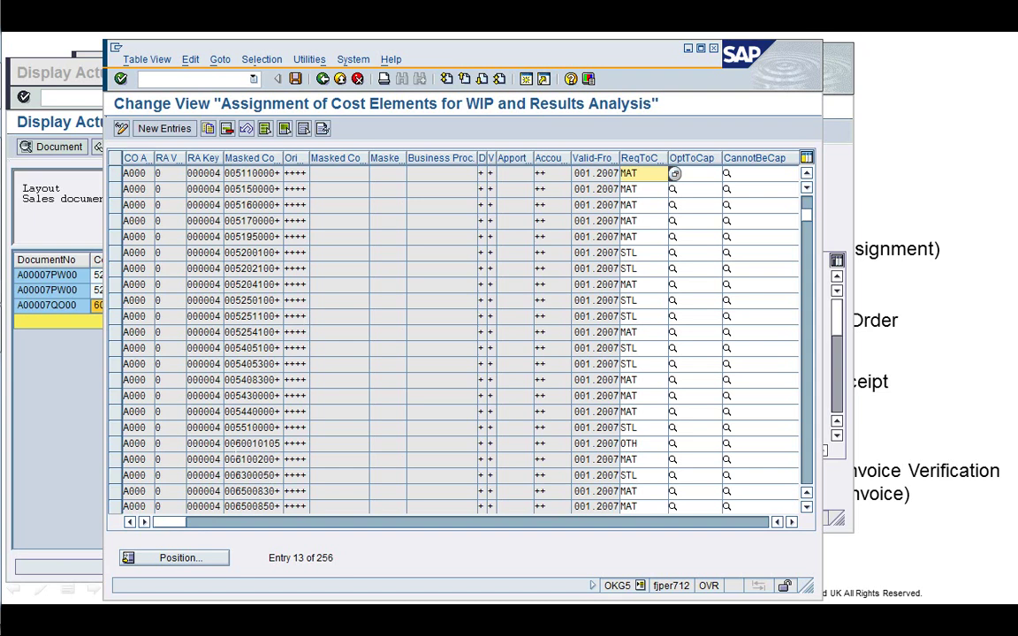
{"action": "left_click_drag", "start_coordinate": [236, 444], "coordinate": [295, 444]}
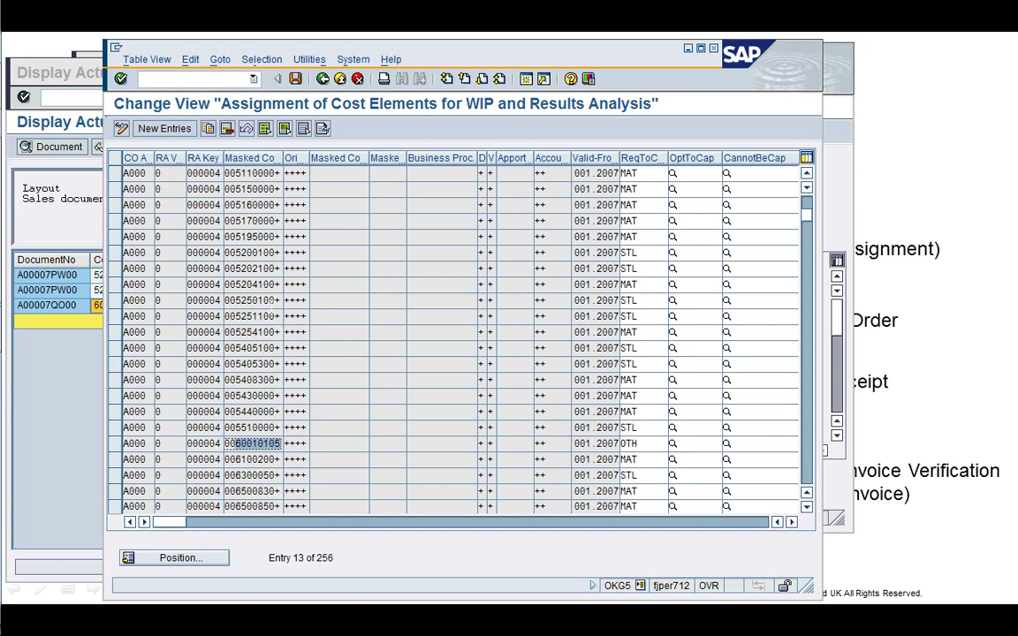
{"action": "left_click", "coordinate": [277, 300]}
{"action": "key", "text": "Up"}
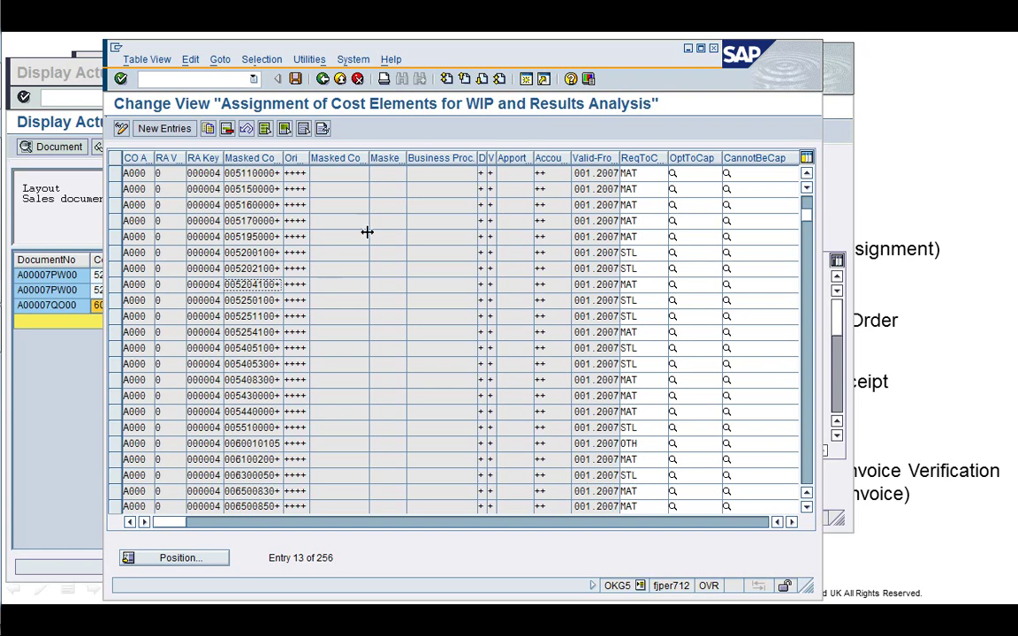
- Examine the required-to-capitalize line IDs assigned to masked cost elements 005204100+ and 005195000+ for results analysis key 000004
{"action": "left_click", "coordinate": [640, 285]}
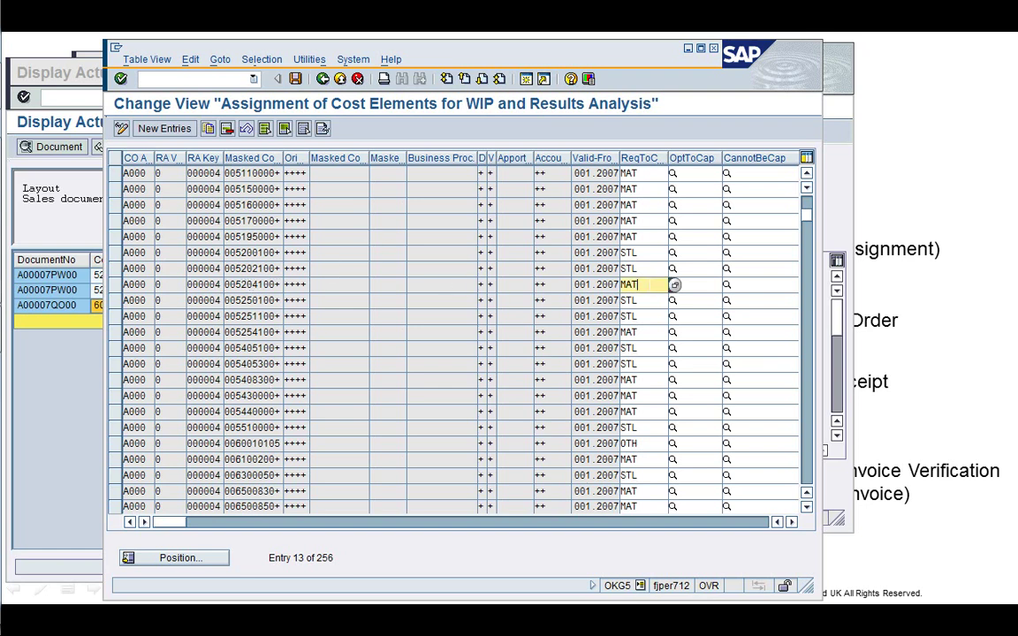
{"action": "left_click", "coordinate": [251, 285]}
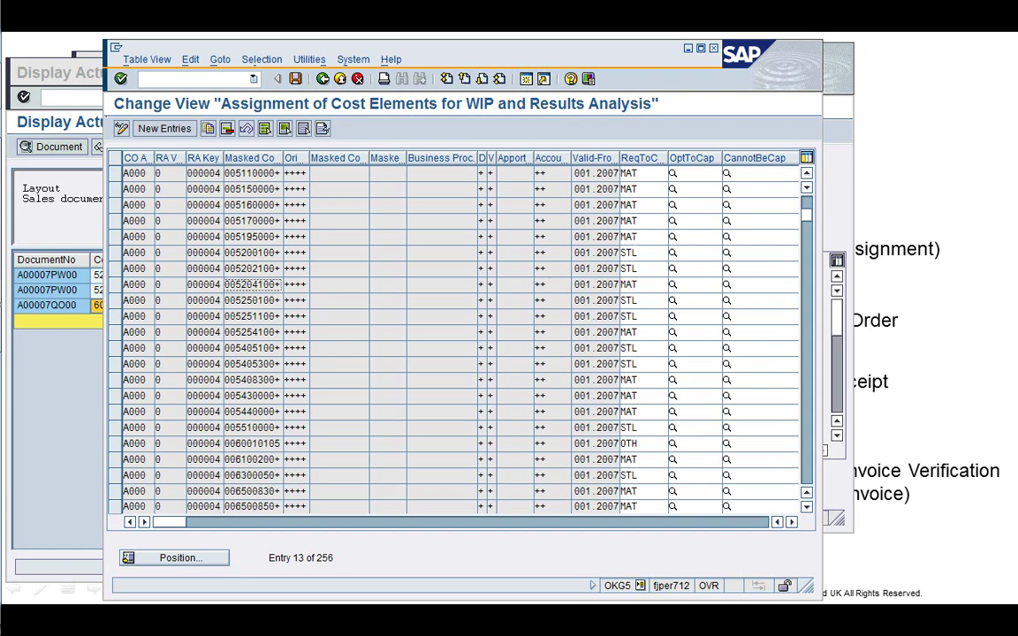
{"action": "left_click", "coordinate": [629, 237]}
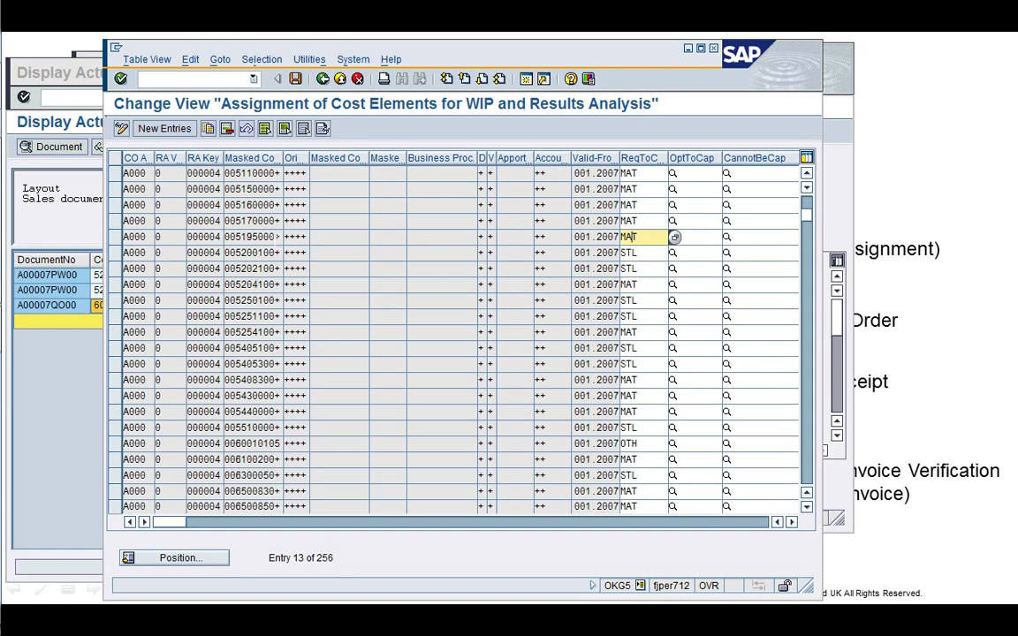
{"action": "left_click", "coordinate": [309, 236]}
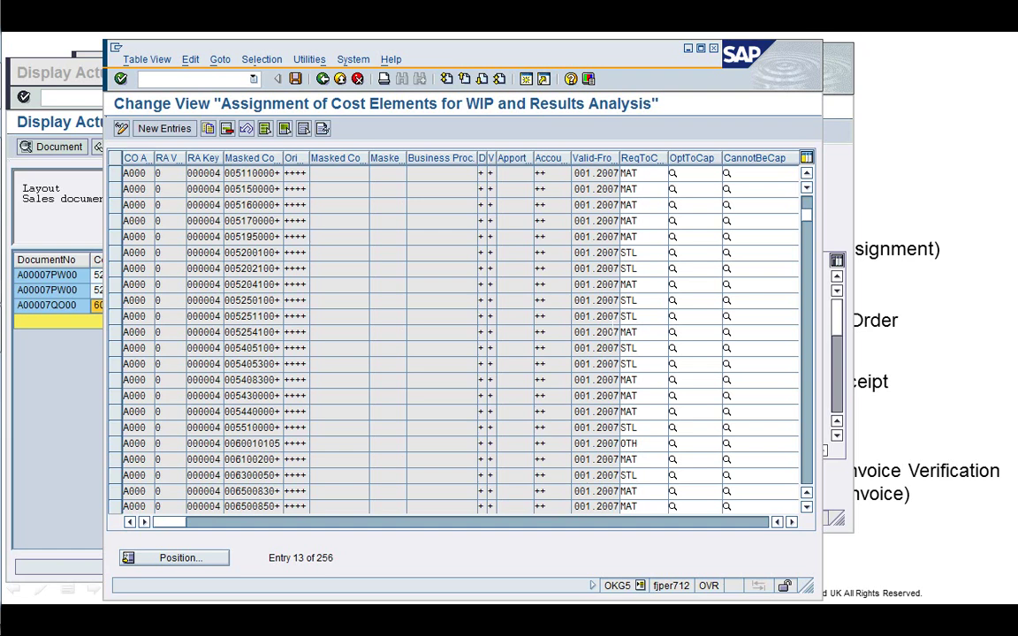
{"action": "left_click_drag", "start_coordinate": [494, 409], "coordinate": [485, 409]}
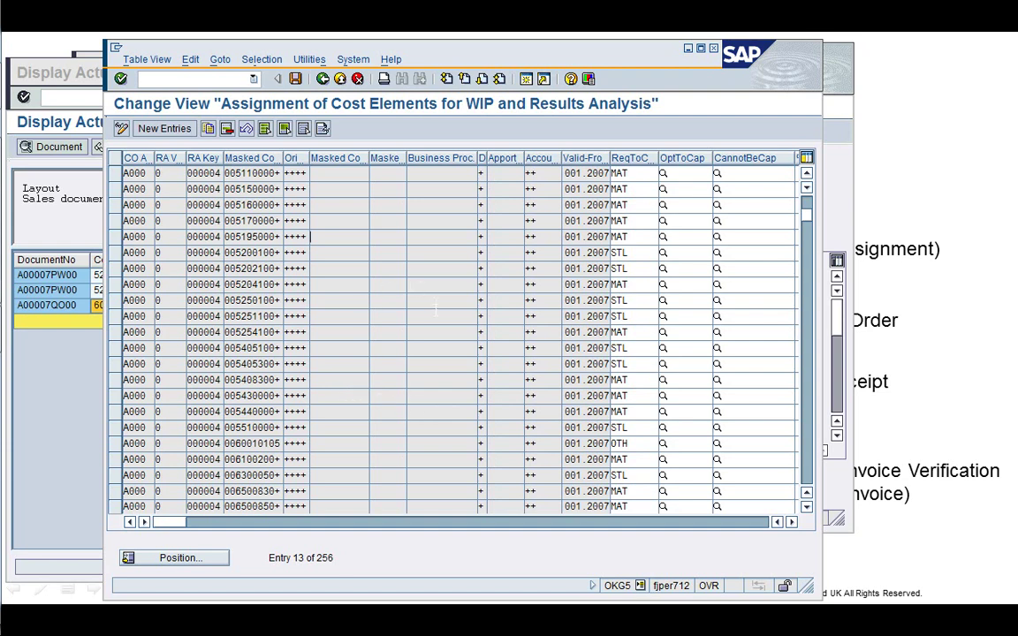
- Examine the OVH and LBR line ID assignments of the 0094 cost elements for key 000004, and leave the assignment view
{"action": "left_click", "coordinate": [806, 466]}
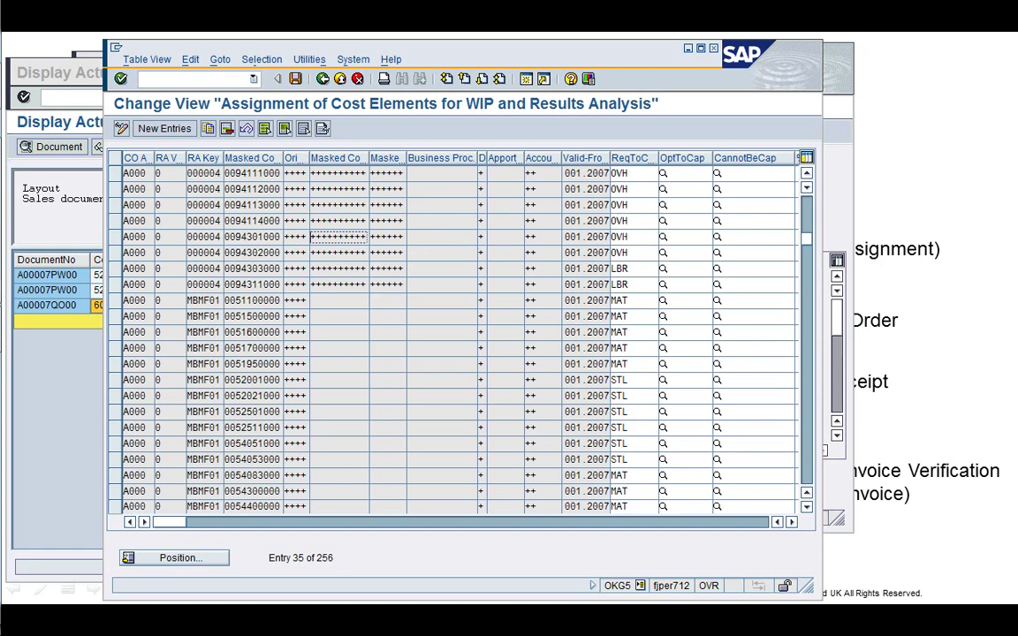
{"action": "left_click", "coordinate": [629, 220]}
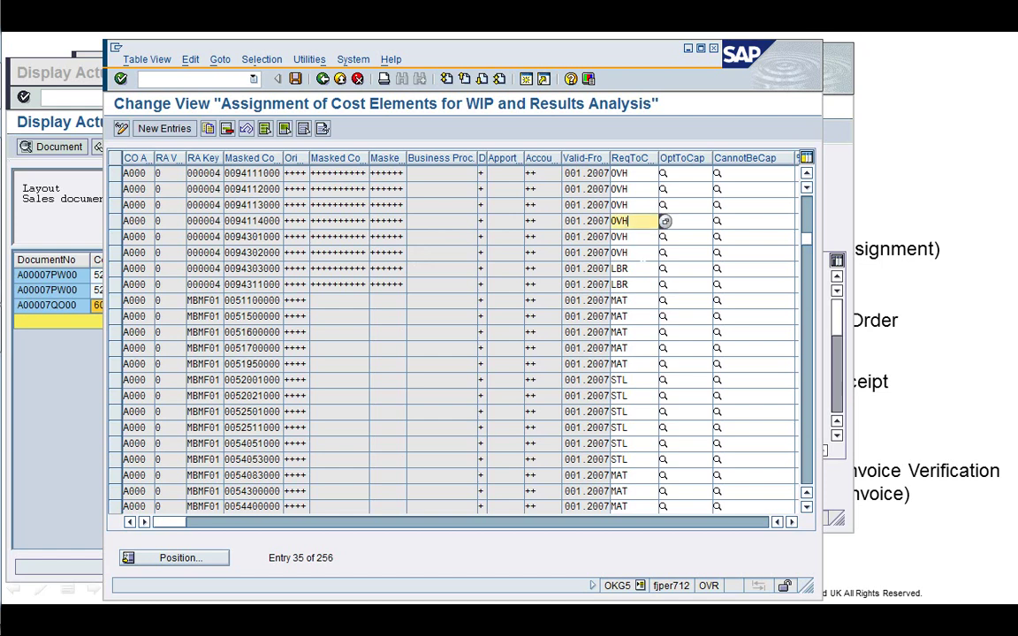
{"action": "left_click", "coordinate": [630, 269]}
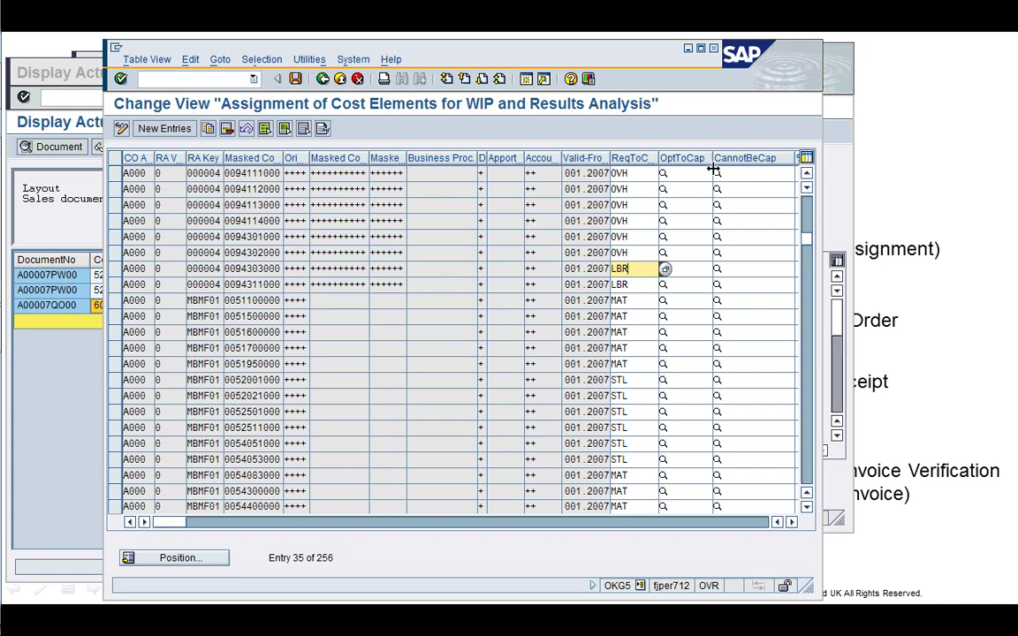
{"action": "left_click", "coordinate": [639, 204]}
{"action": "left_click", "coordinate": [639, 188]}
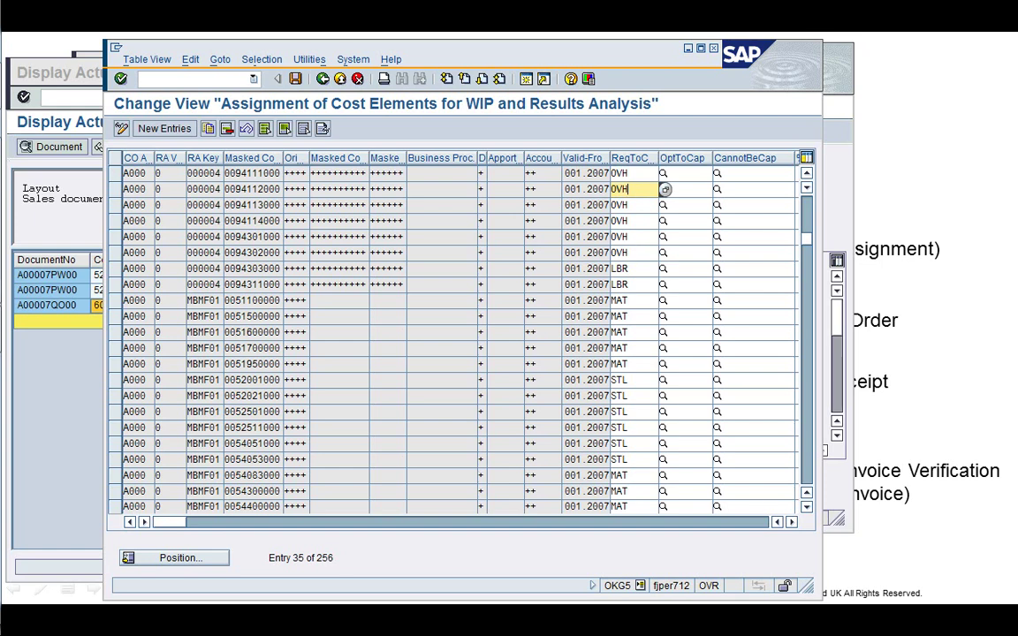
{"action": "left_click", "coordinate": [322, 79]}
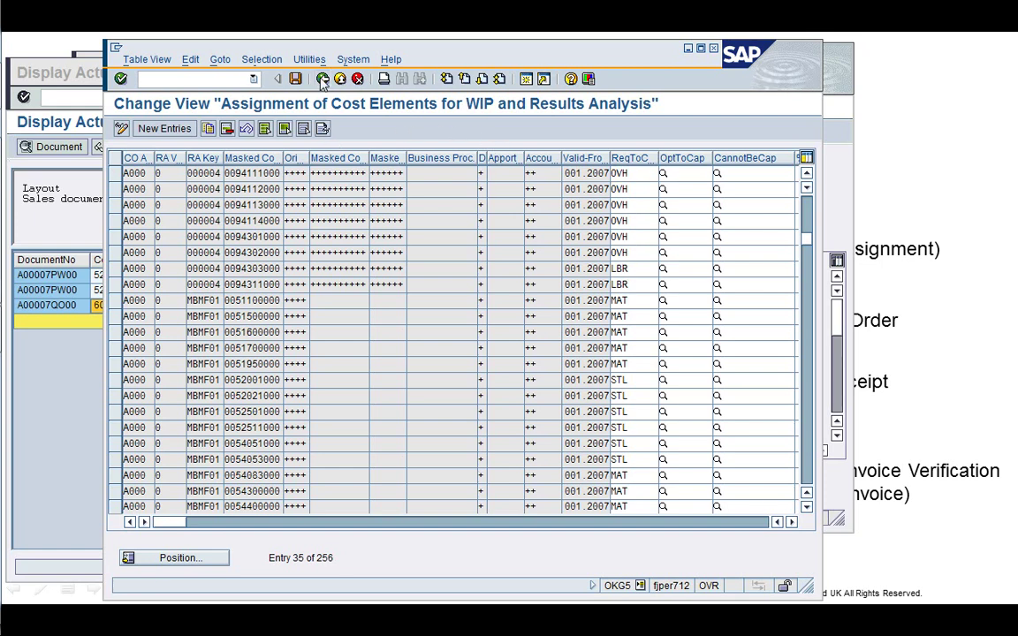
- Open the Define Update for Results Analysis activity and position the list at controlling area A000
{"action": "left_click", "coordinate": [335, 446]}
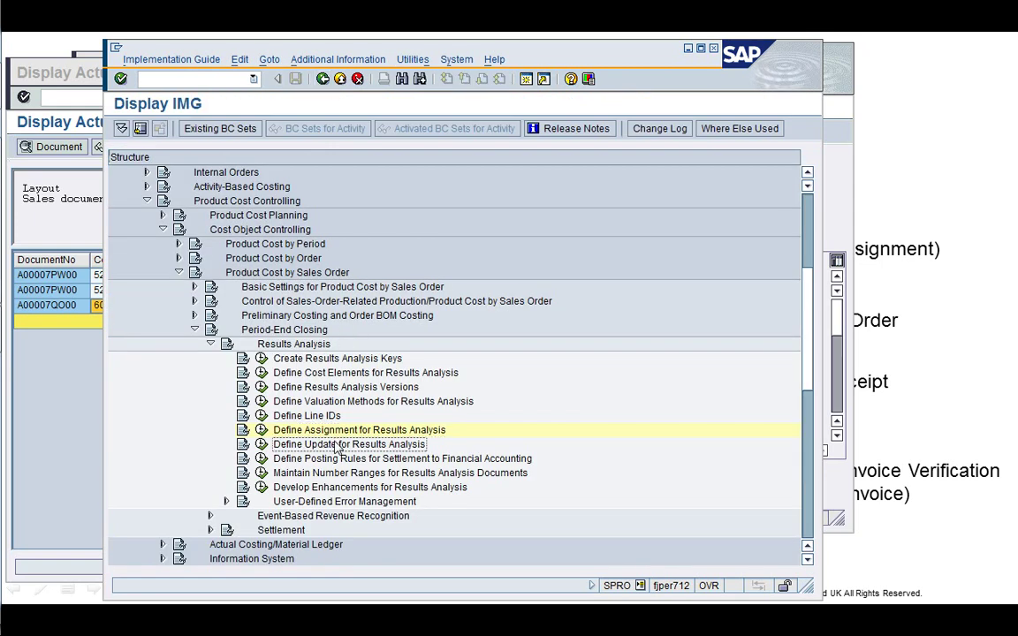
{"action": "left_click", "coordinate": [262, 445]}
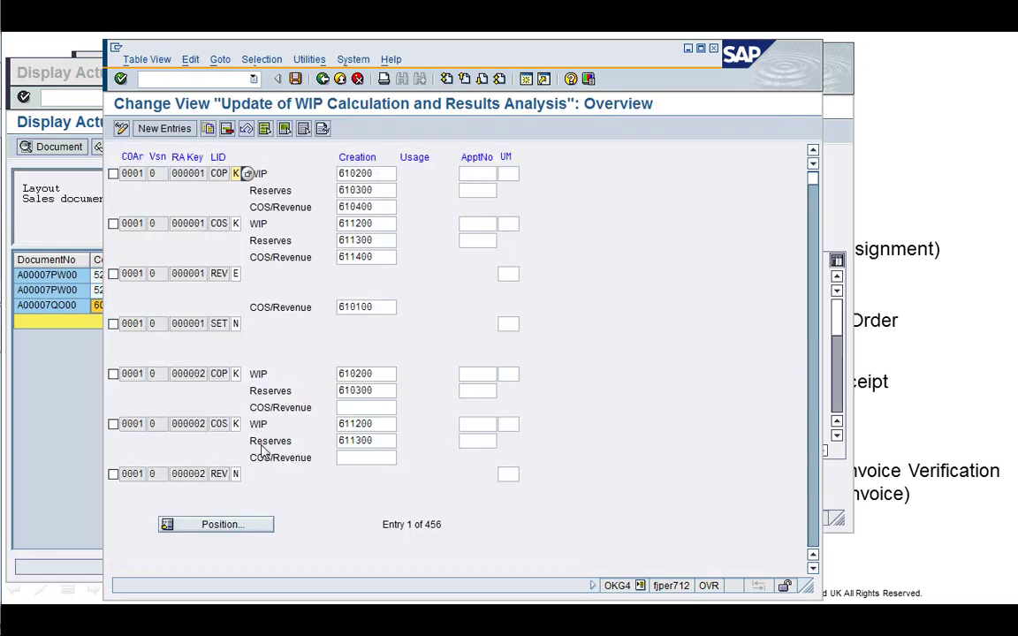
{"action": "left_click", "coordinate": [242, 529]}
{"action": "type", "text": "A000"}
{"action": "key", "text": "Return"}
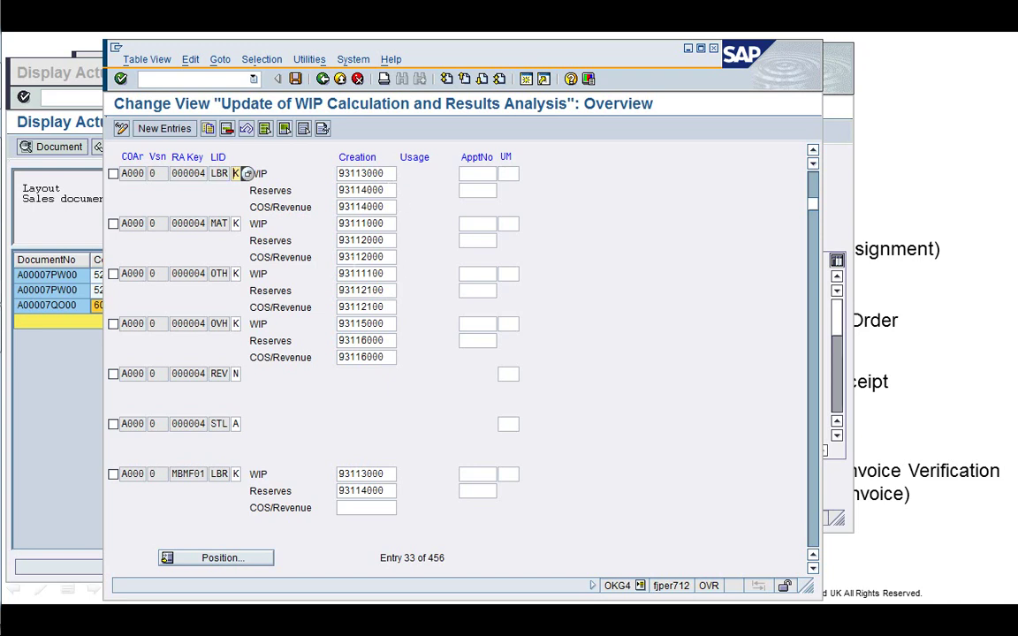
- Examine the WIP, reserves and COS/Revenue creation cost elements of the MAT and OTH line IDs for key 000004
{"action": "left_click", "coordinate": [380, 240]}
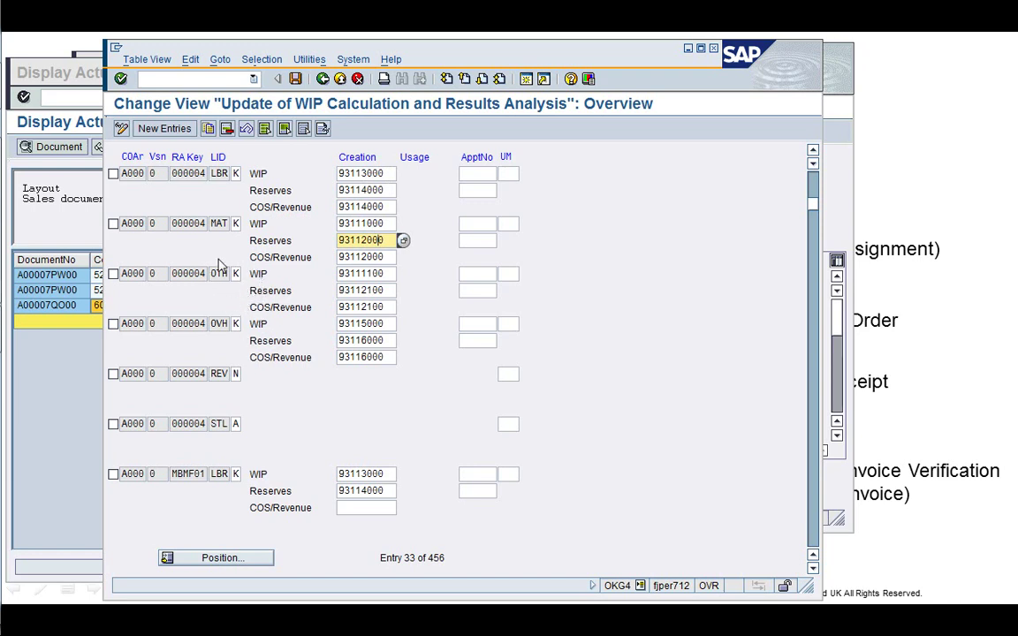
{"action": "left_click", "coordinate": [379, 273]}
{"action": "left_click", "coordinate": [386, 291]}
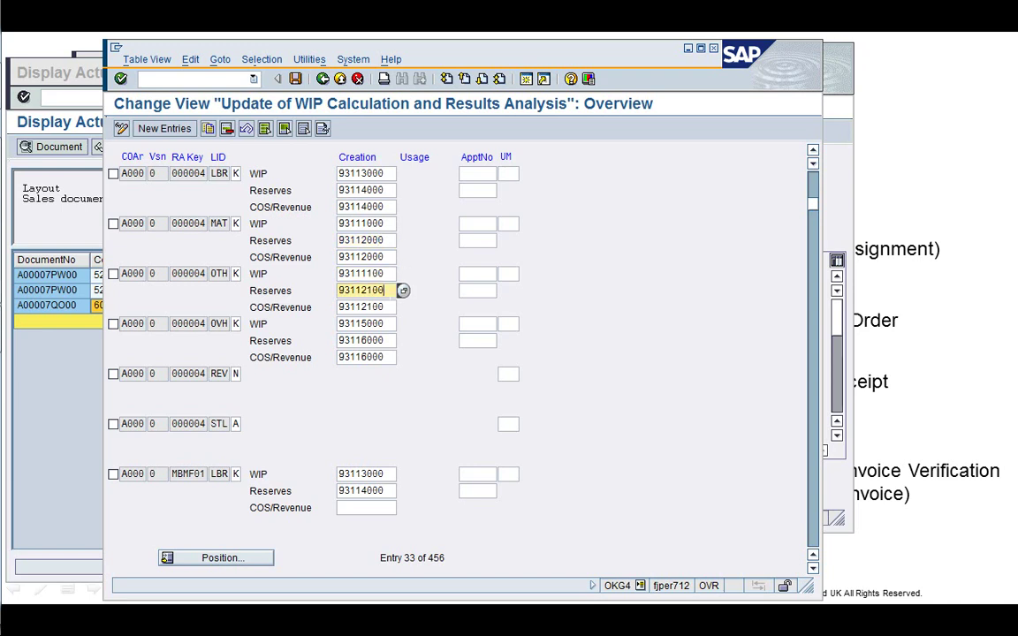
{"action": "left_click", "coordinate": [386, 308]}
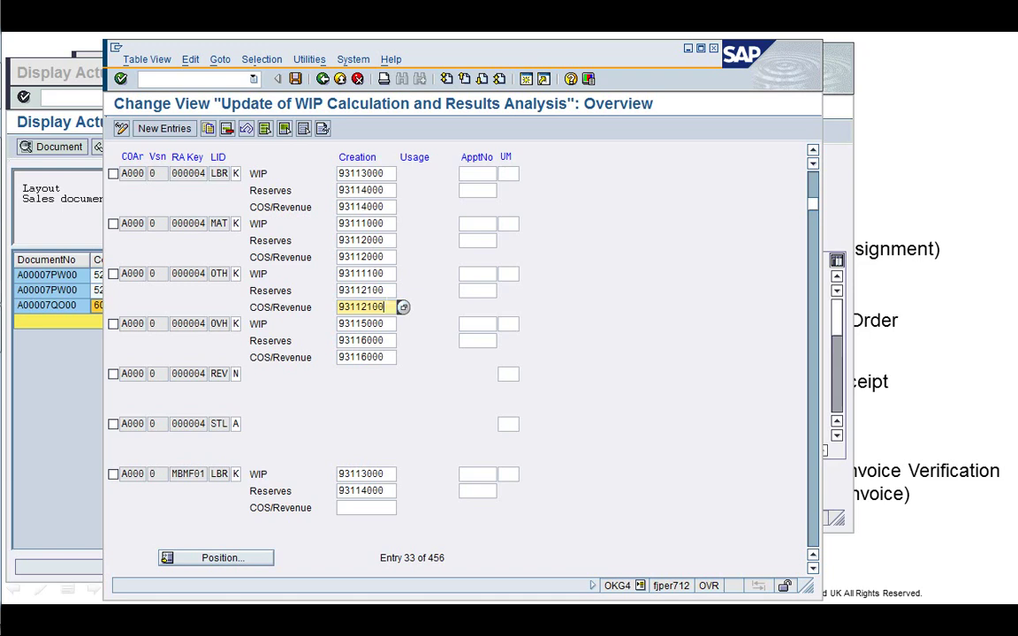
{"action": "left_click", "coordinate": [385, 291]}
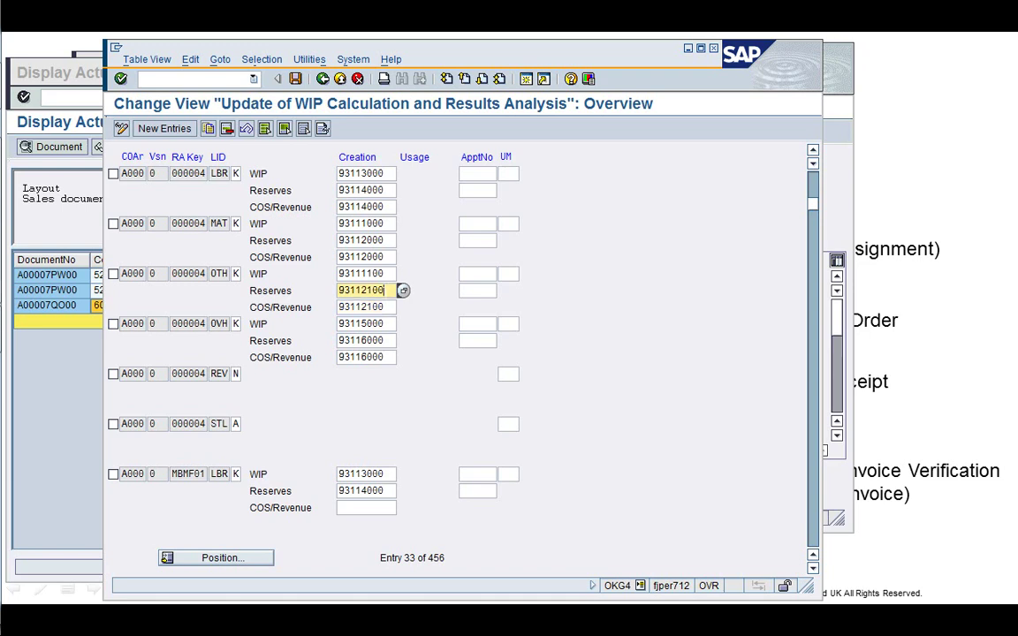
- Review the possible category values for the REV line ID, including N and K, and return to the implementation guide
{"action": "left_click", "coordinate": [237, 323]}
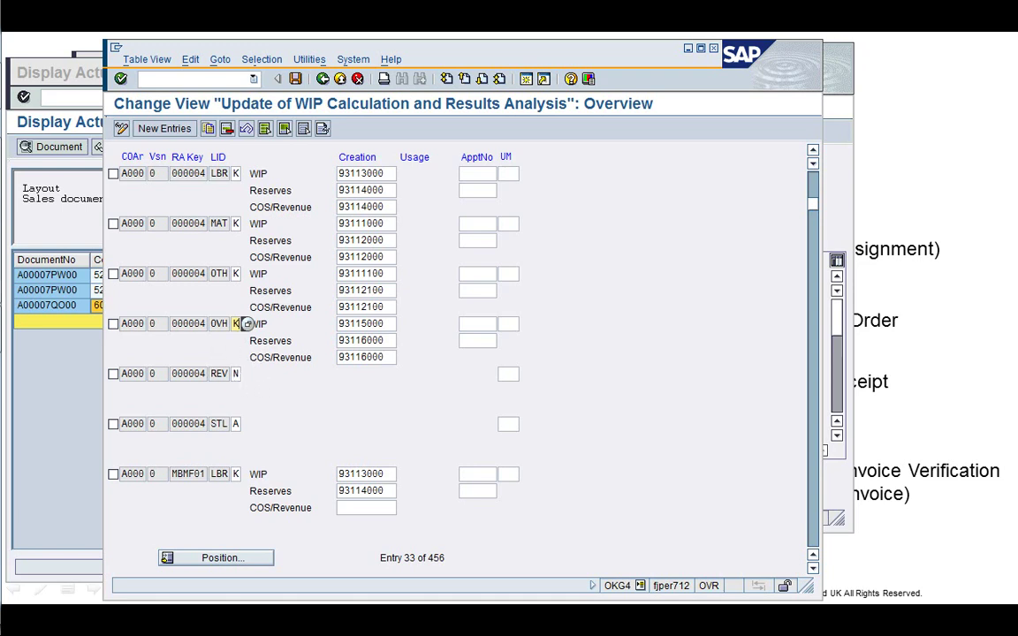
{"action": "left_click", "coordinate": [236, 373]}
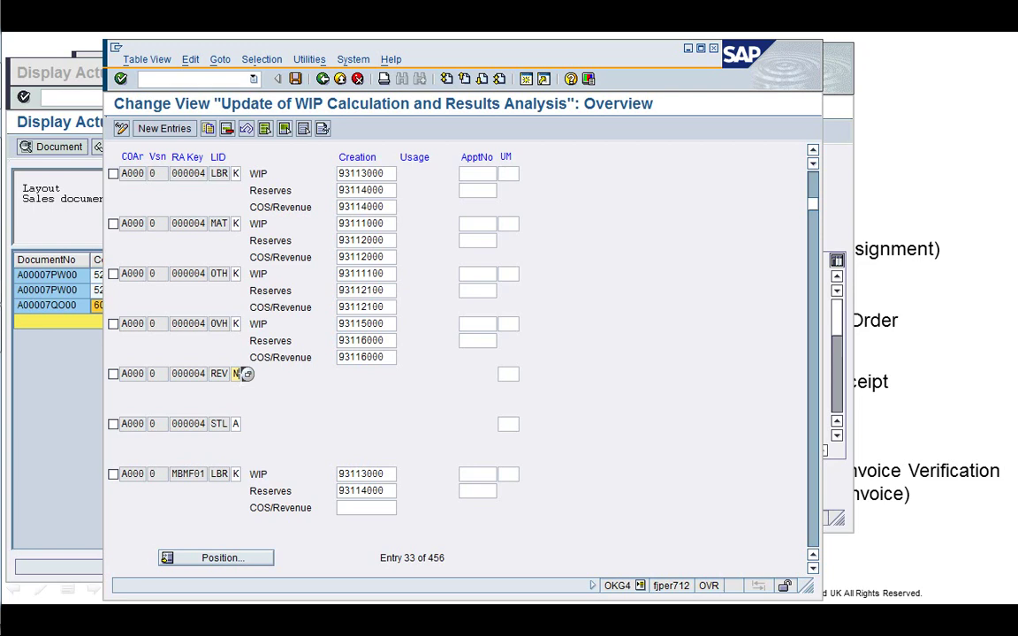
{"action": "left_click", "coordinate": [247, 375]}
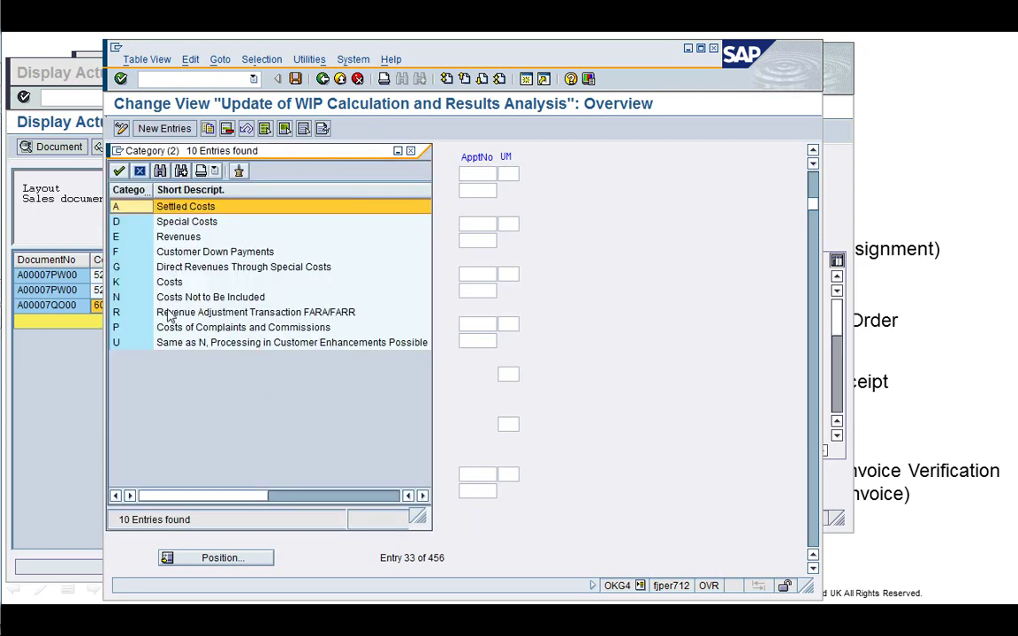
{"action": "left_click", "coordinate": [165, 297]}
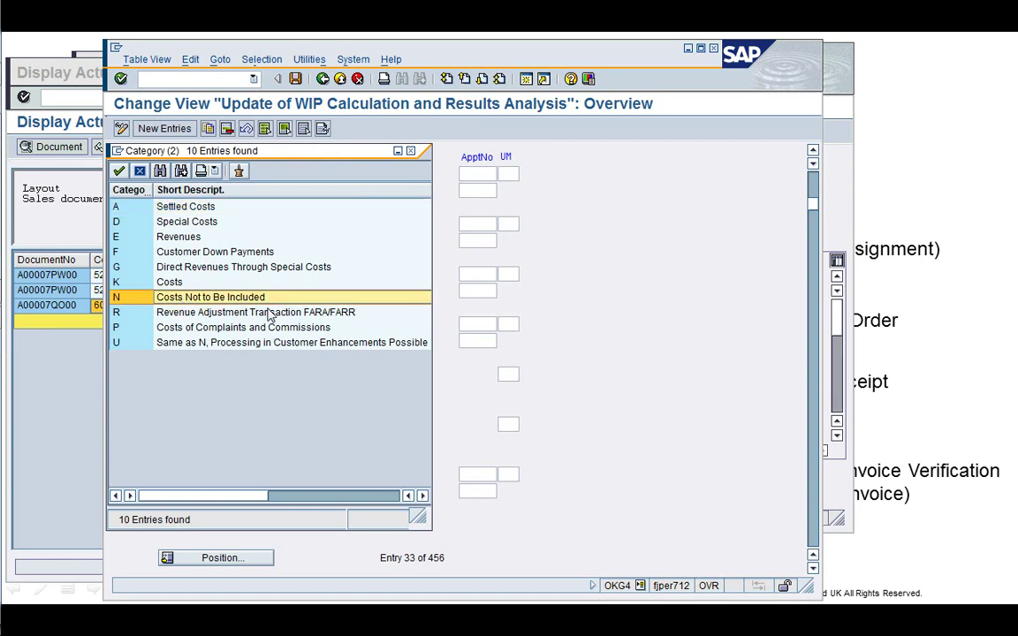
{"action": "left_click", "coordinate": [235, 282]}
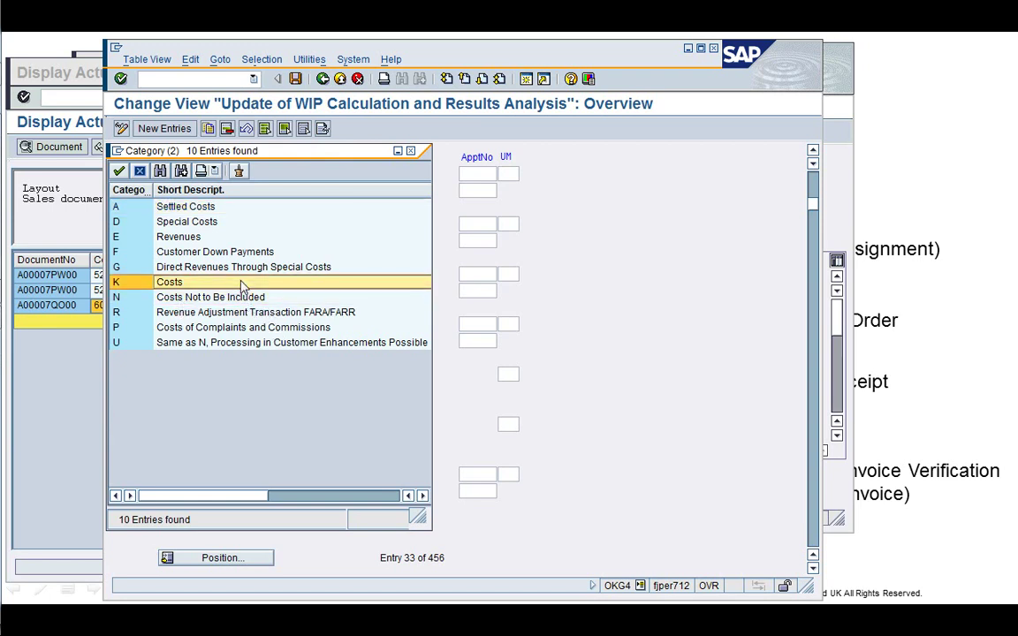
{"action": "left_click", "coordinate": [120, 169]}
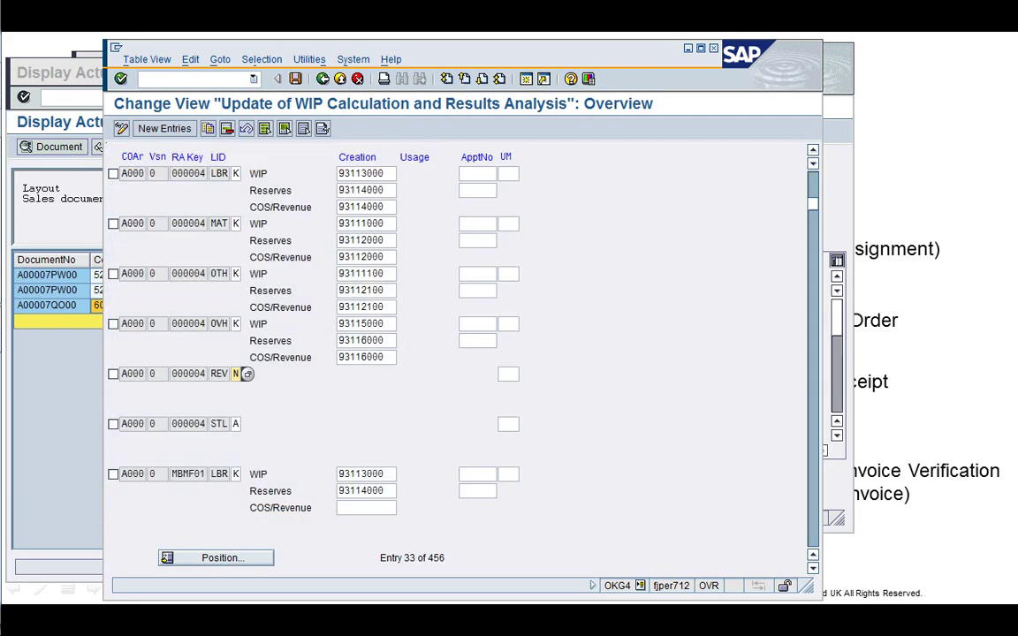
{"action": "left_click", "coordinate": [322, 79]}
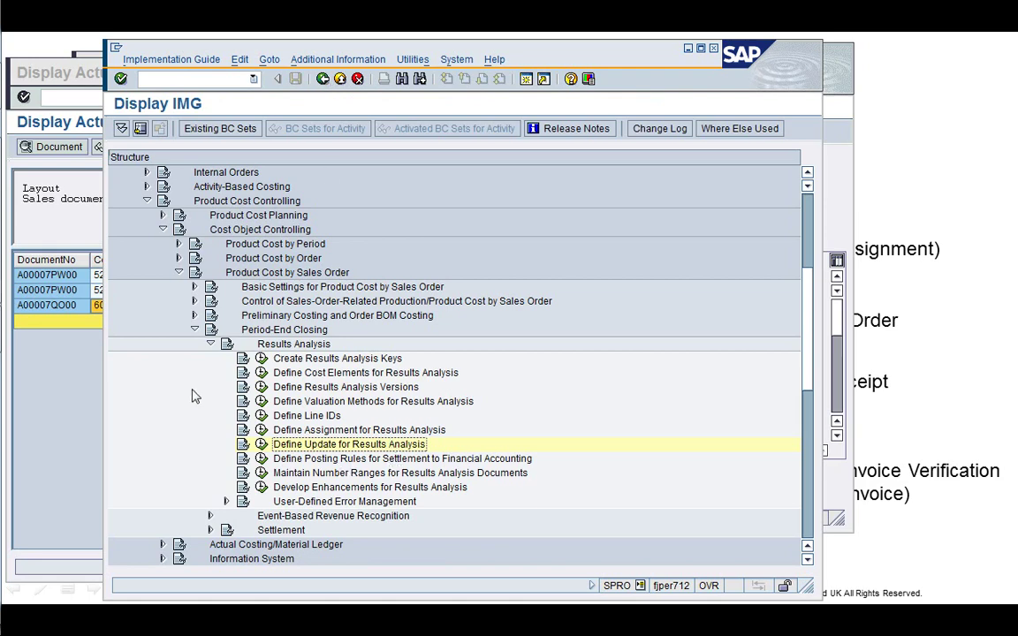
- Check the KD-CO Cost line in the sales document's actual cost line items, and minimize the Stock/Requirements List window
{"action": "left_click", "coordinate": [50, 398]}
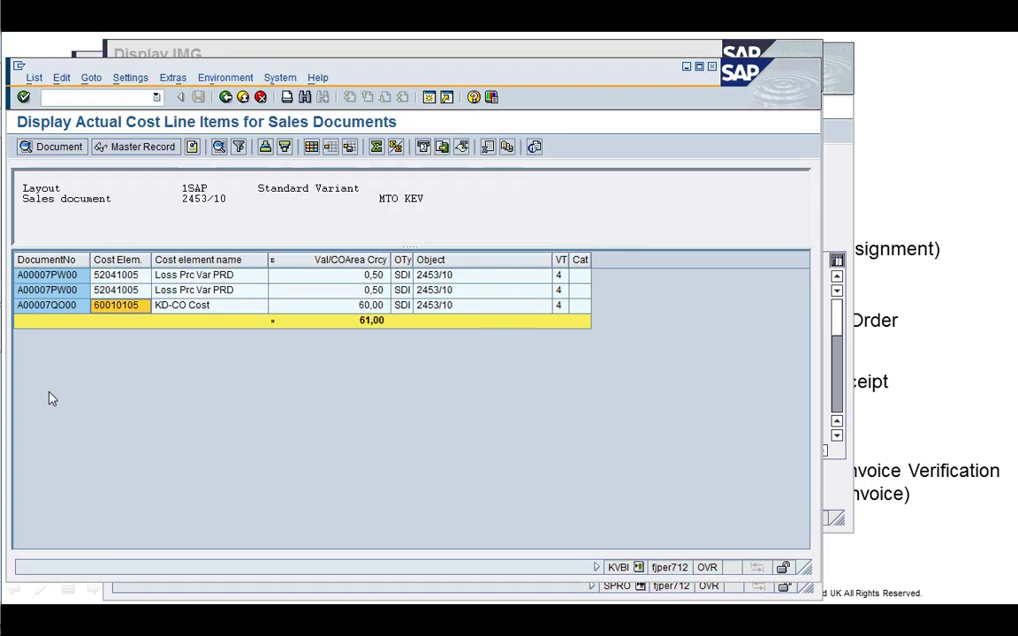
{"action": "left_click", "coordinate": [165, 306]}
{"action": "left_click", "coordinate": [849, 174]}
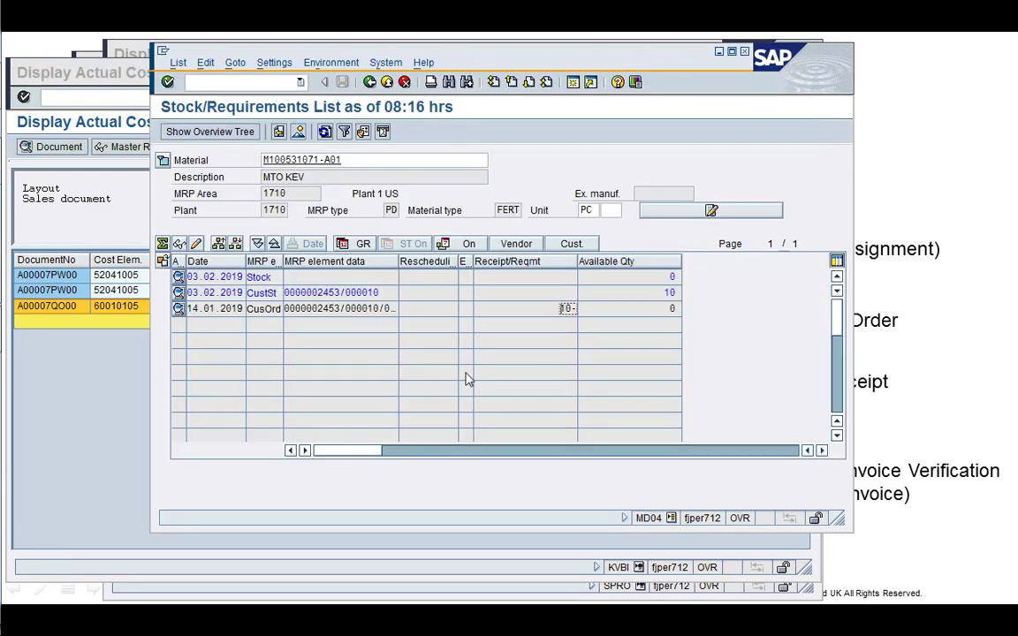
{"action": "left_click", "coordinate": [719, 52]}
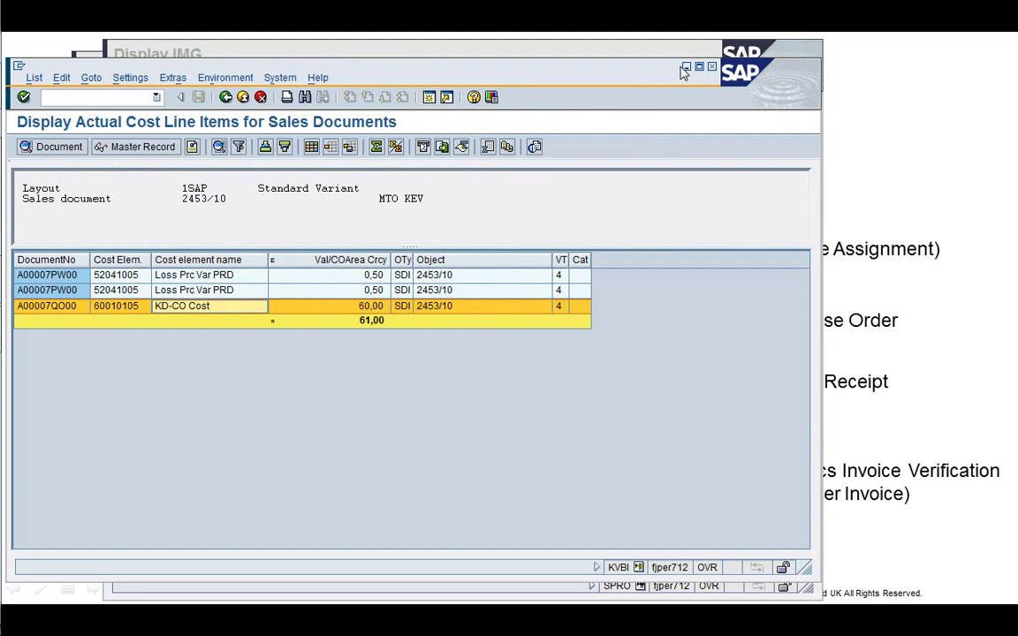
{"action": "left_click", "coordinate": [645, 51]}
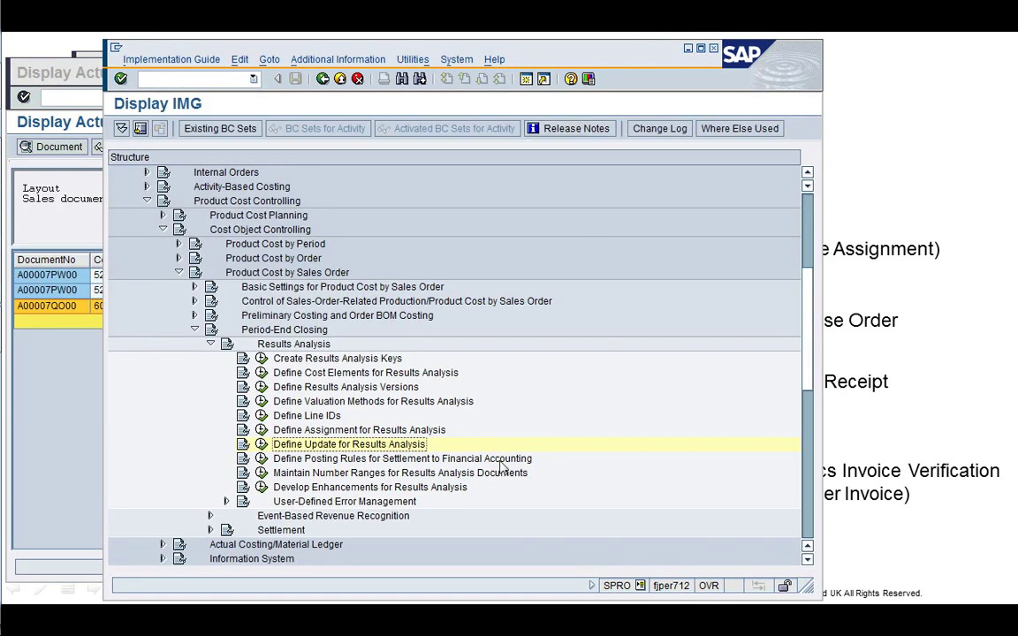
- Open Define Posting Rules for Settlement to Financial Accounting and examine the WIPR accounts for controlling area A000, company code 1710
{"action": "left_click", "coordinate": [375, 461]}
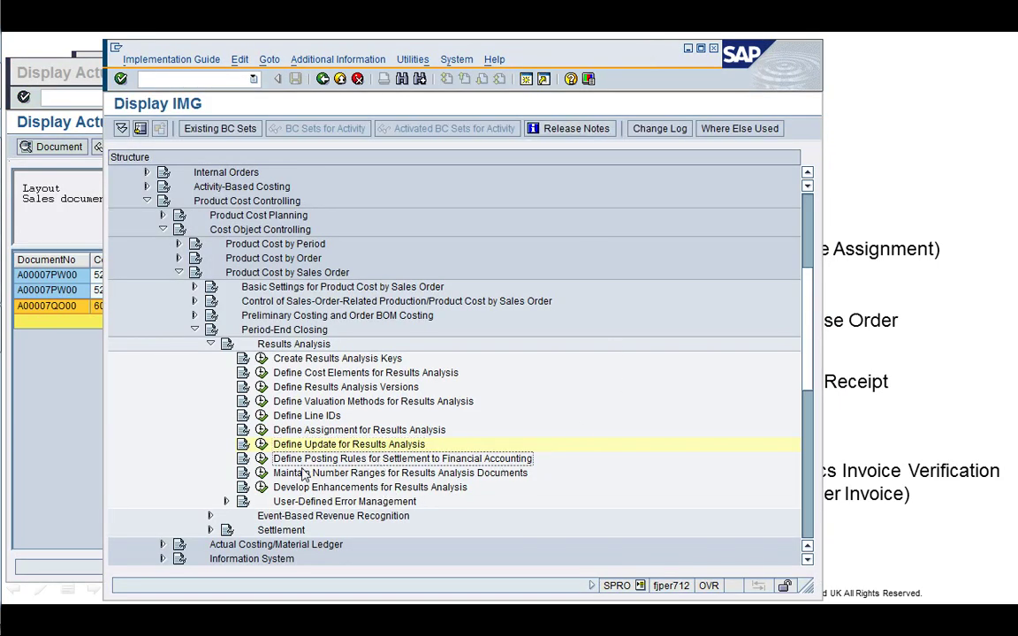
{"action": "left_click", "coordinate": [261, 458]}
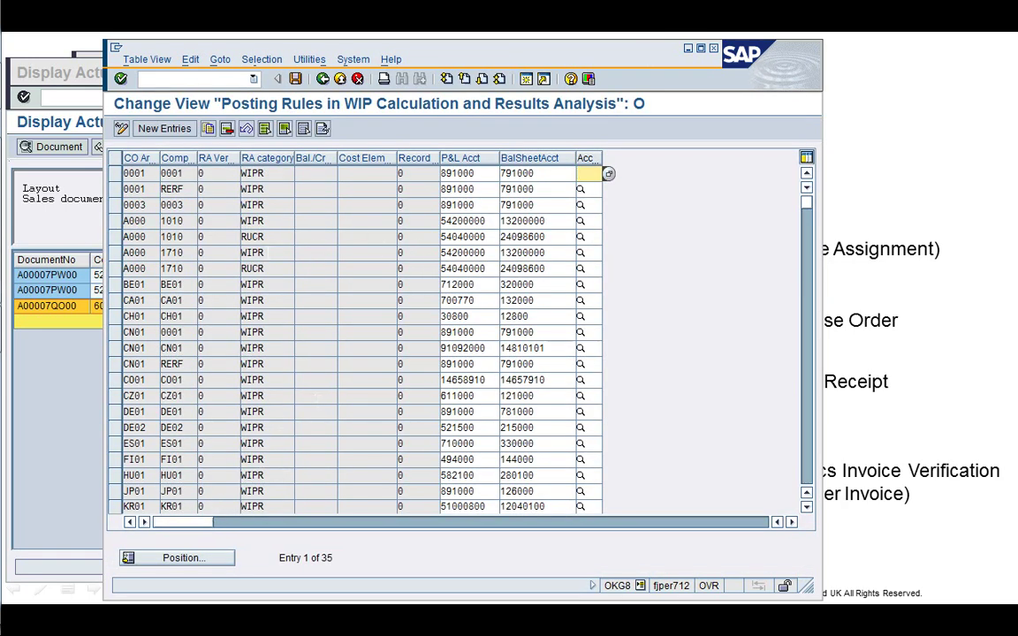
{"action": "left_click", "coordinate": [300, 254]}
{"action": "left_click", "coordinate": [487, 254]}
{"action": "left_click", "coordinate": [507, 252]}
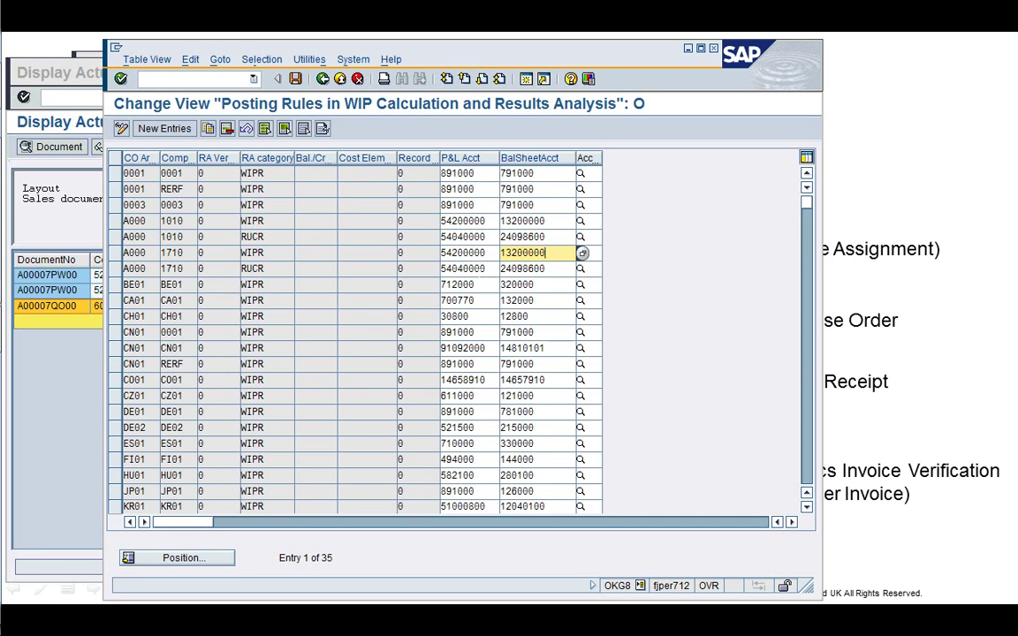
{"action": "key", "text": "shift+Tab"}
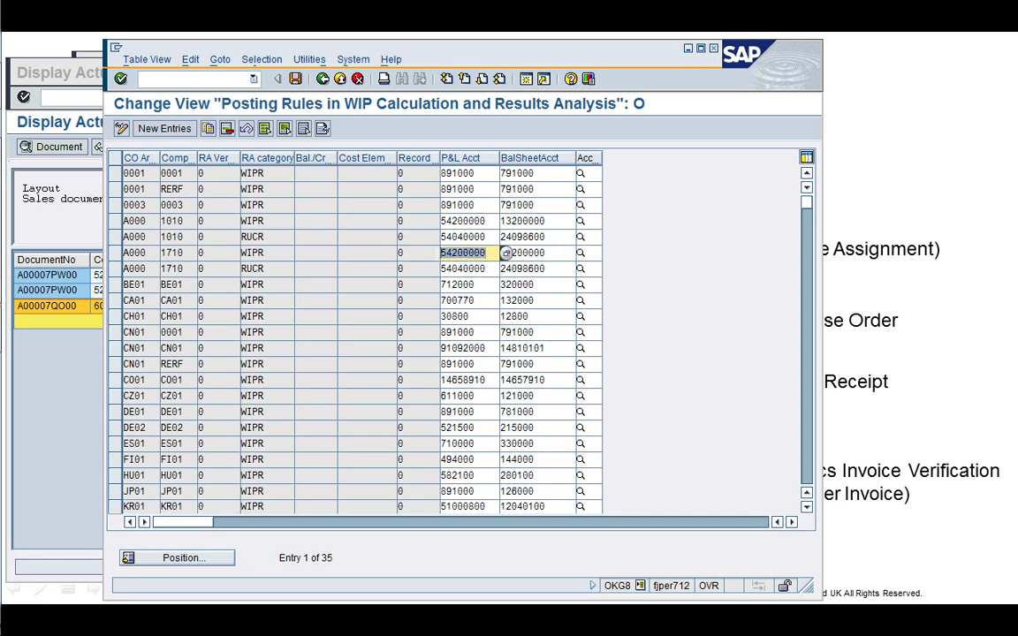
{"action": "left_click", "coordinate": [439, 252]}
- Switch to the Stock/Requirements List window, start transaction FS00, and display G/L account 54200000 in company code 1710
{"action": "left_click", "coordinate": [526, 80]}
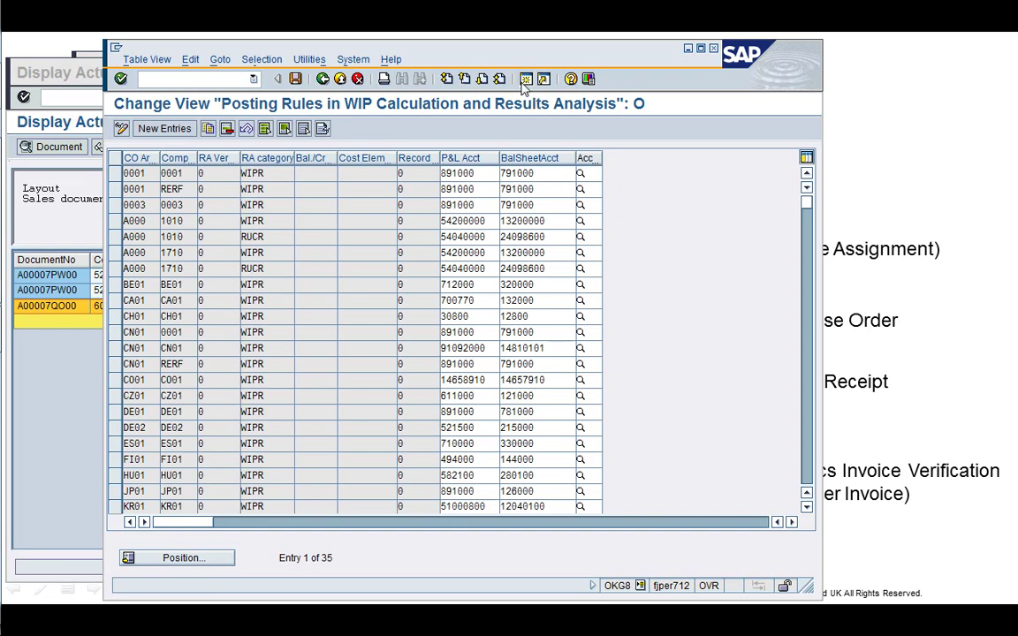
{"action": "key", "text": "Return"}
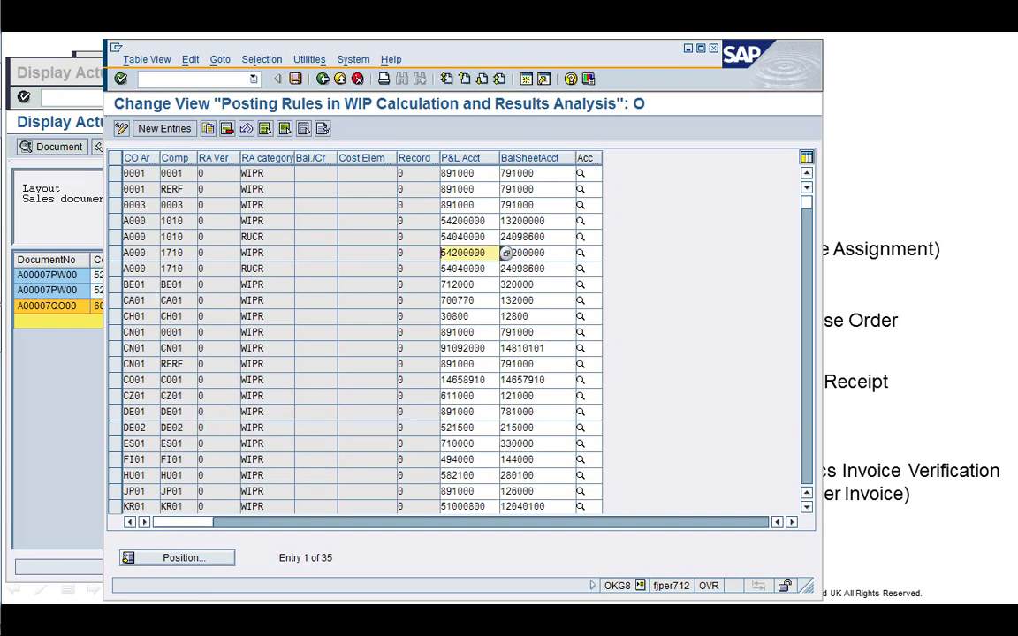
{"action": "mouse_move", "coordinate": [2, 265]}
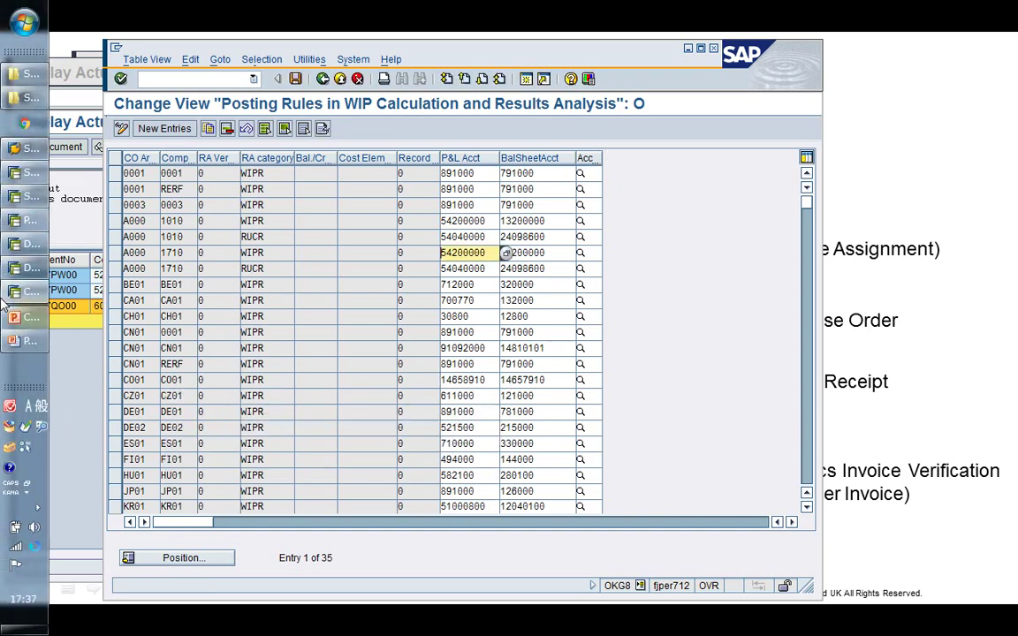
{"action": "left_click", "coordinate": [20, 181]}
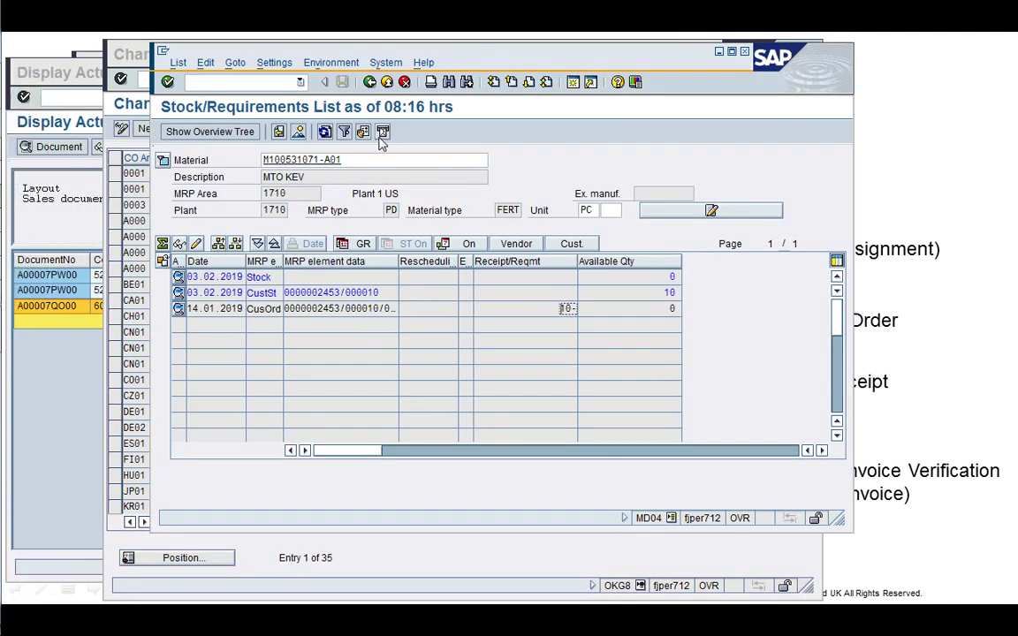
{"action": "left_click", "coordinate": [273, 84]}
{"action": "type", "text": "/nFS00"}
{"action": "key", "text": "Return"}
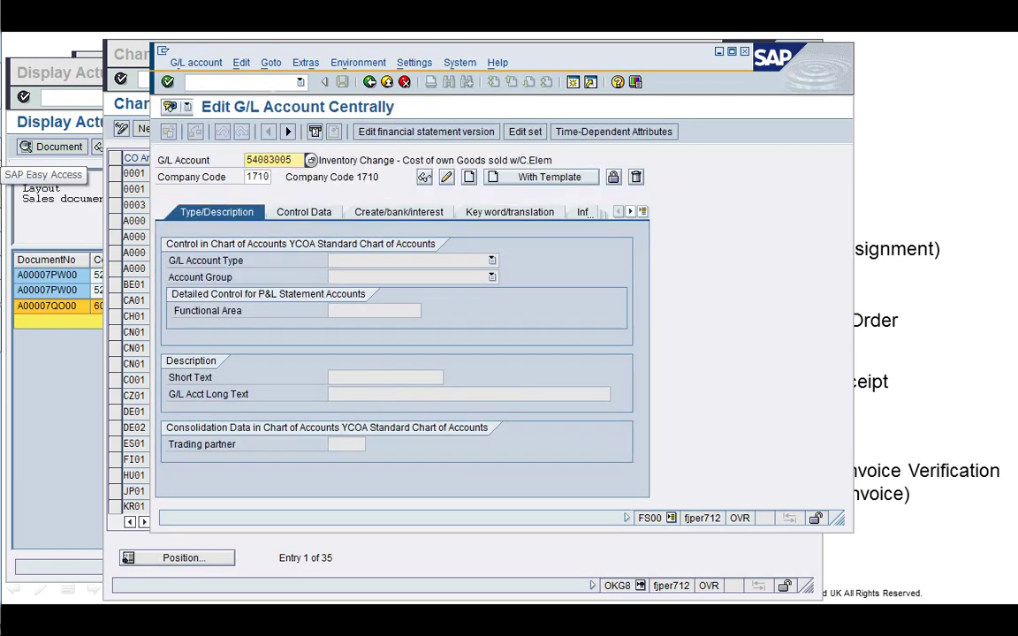
{"action": "key", "text": "Return"}
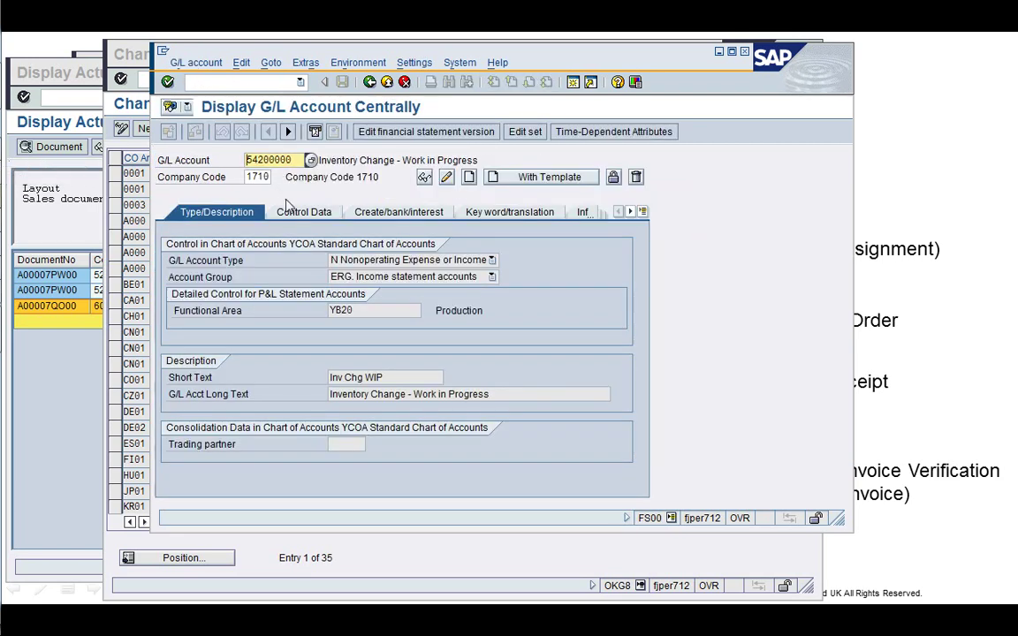
- Examine the control data, sort key, field status group and type/description of the WIPR P&L account
{"action": "left_click", "coordinate": [293, 214]}
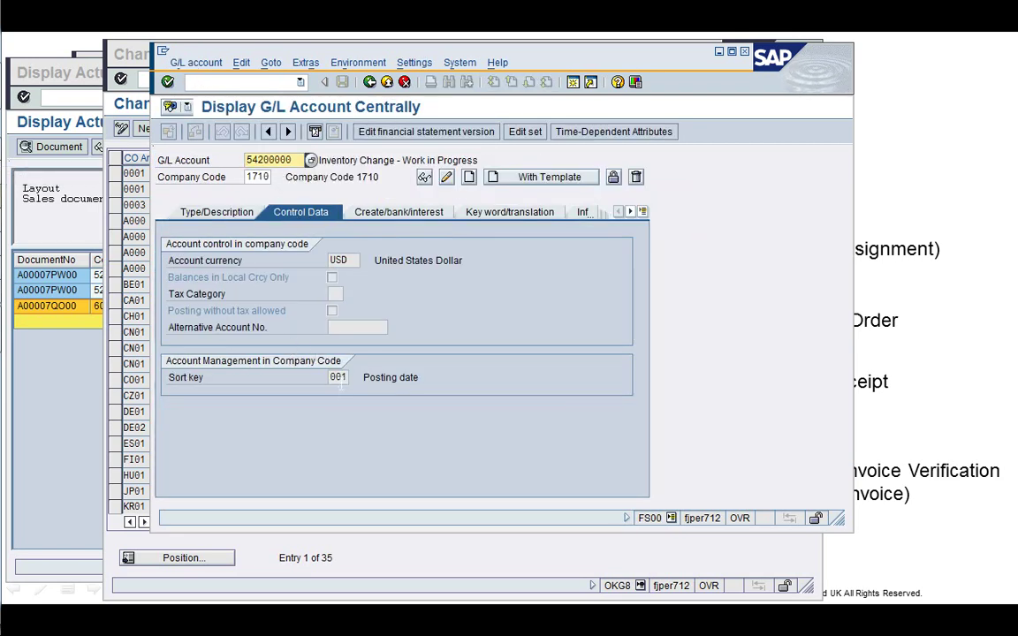
{"action": "left_click_drag", "start_coordinate": [516, 51], "coordinate": [676, 84]}
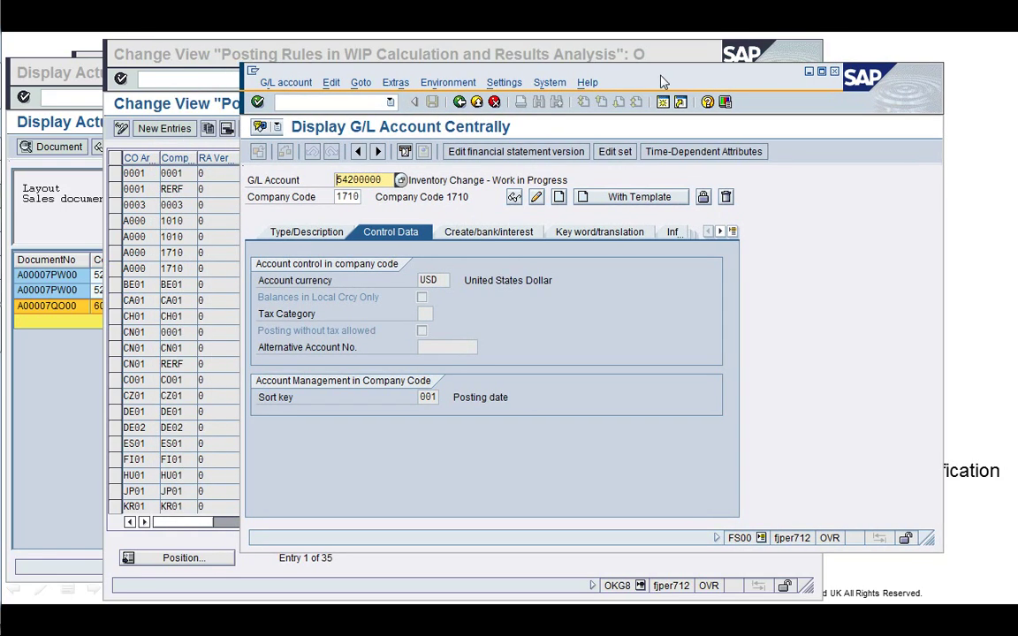
{"action": "left_click", "coordinate": [316, 237]}
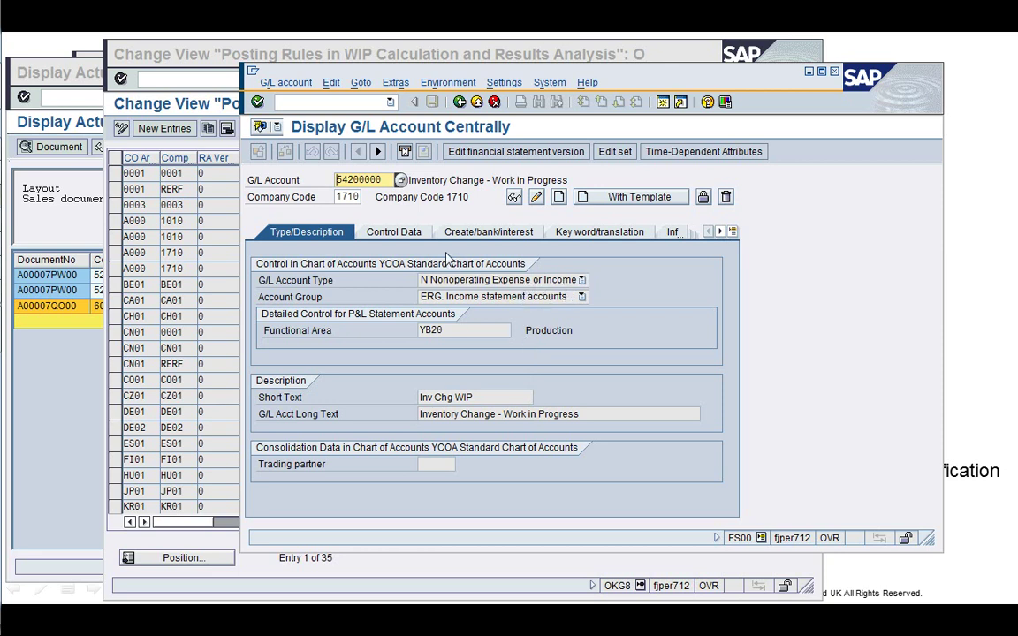
{"action": "left_click", "coordinate": [391, 231]}
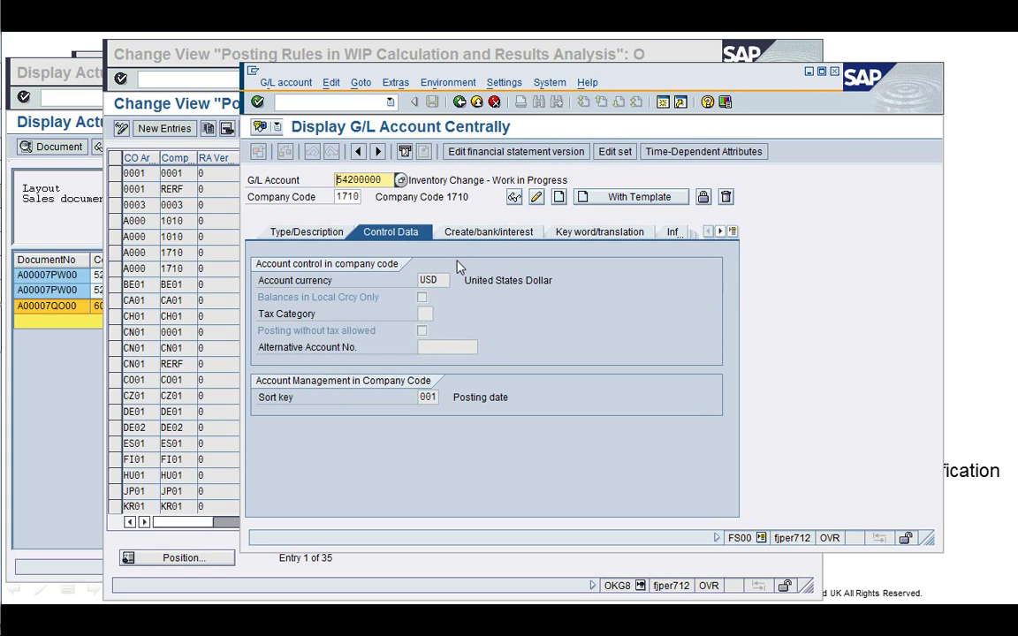
{"action": "left_click", "coordinate": [445, 398]}
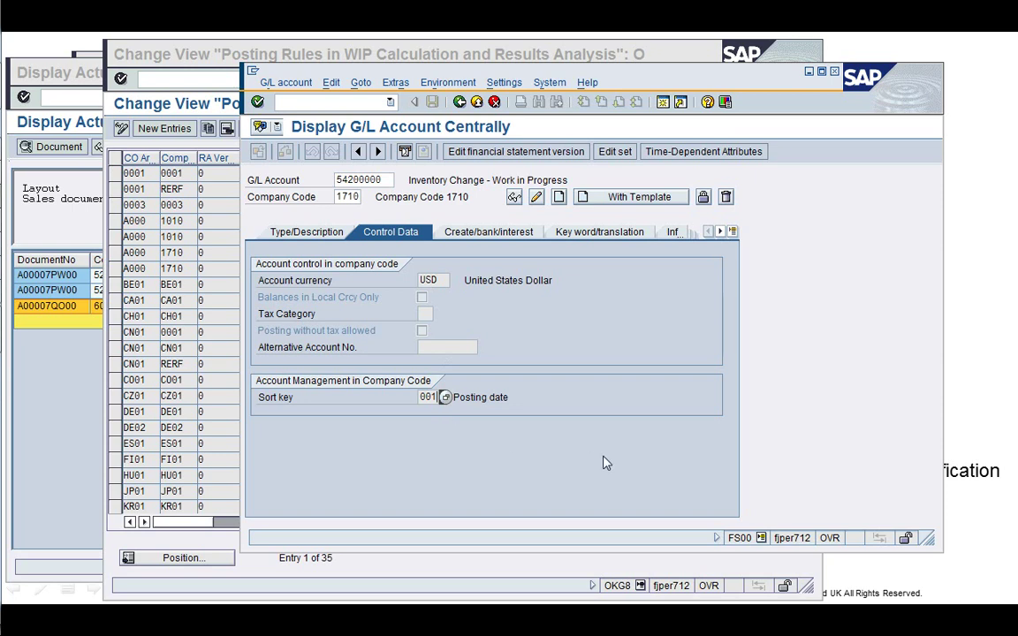
{"action": "left_click", "coordinate": [502, 232]}
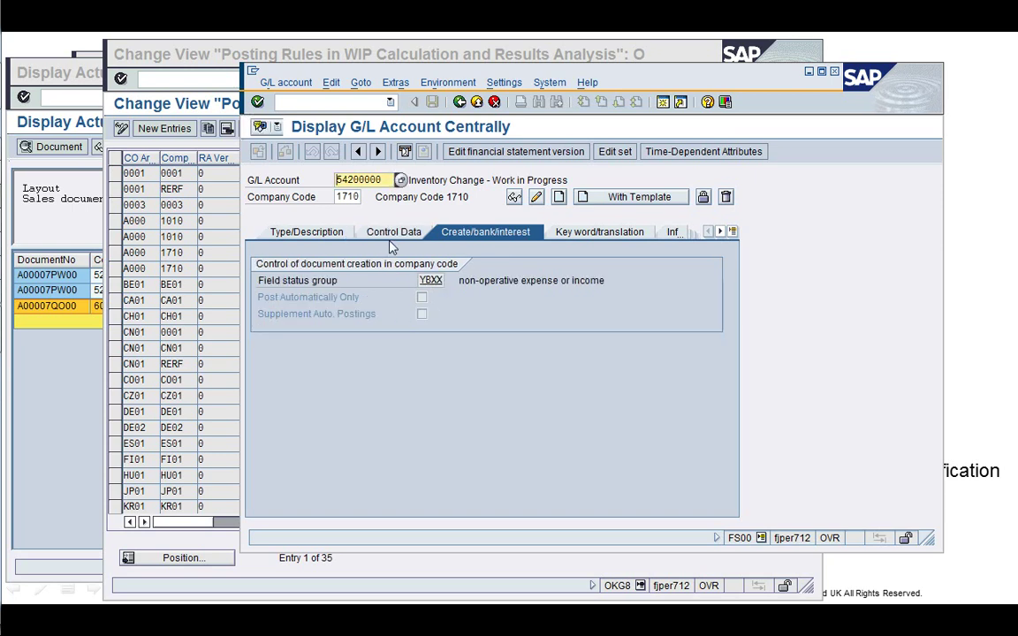
{"action": "left_click", "coordinate": [306, 231]}
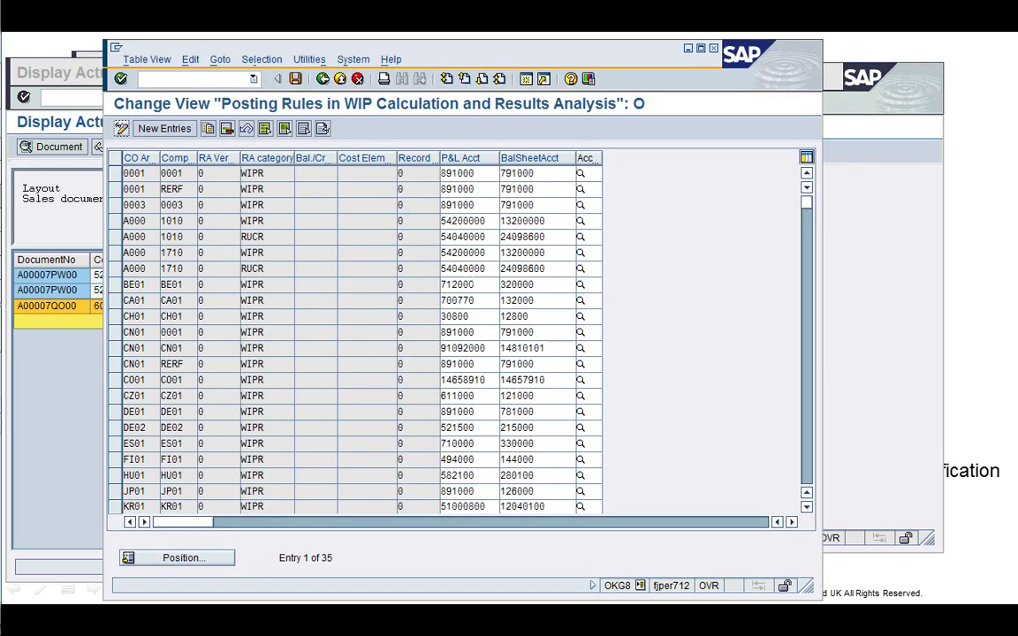
- Display the G/L master record of the WIPR balance sheet account 13200000 from the company code 1710 posting rule
{"action": "left_click", "coordinate": [551, 255]}
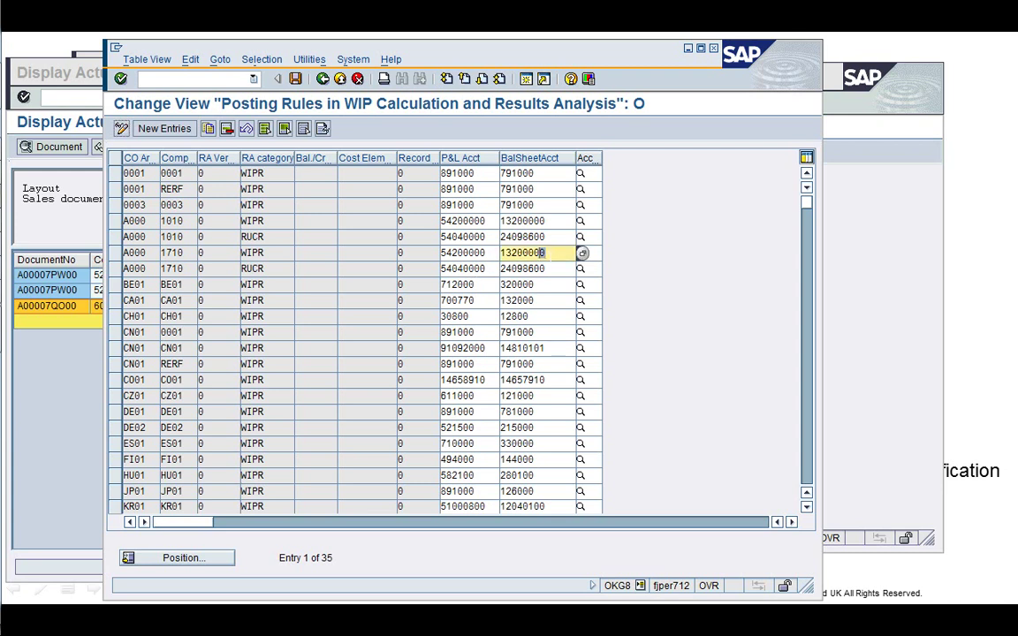
{"action": "left_click_drag", "start_coordinate": [539, 253], "coordinate": [501, 254]}
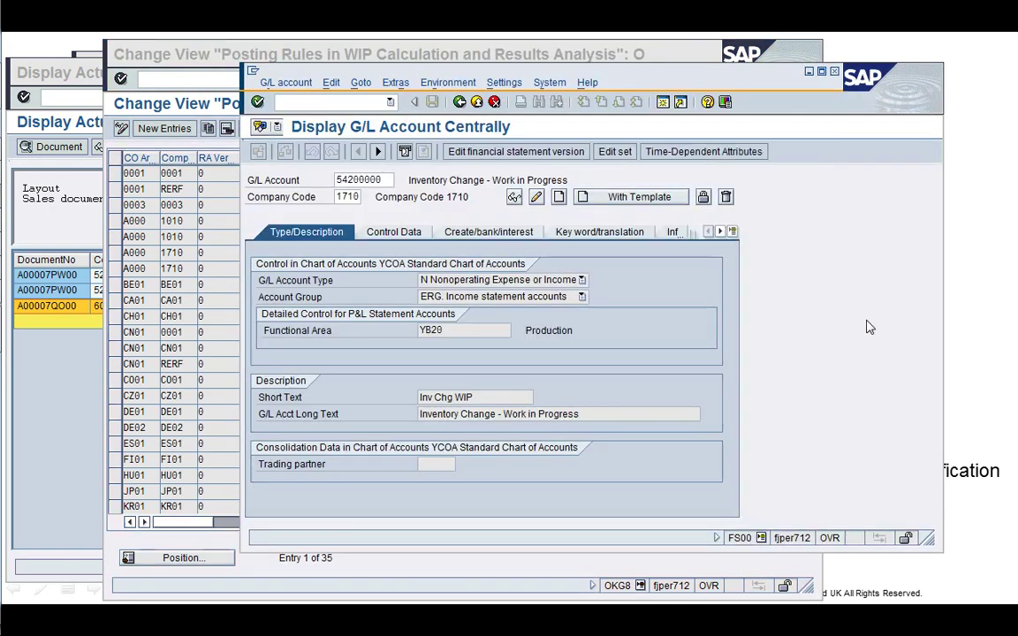
{"action": "left_click", "coordinate": [856, 322]}
{"action": "key", "text": "Return"}
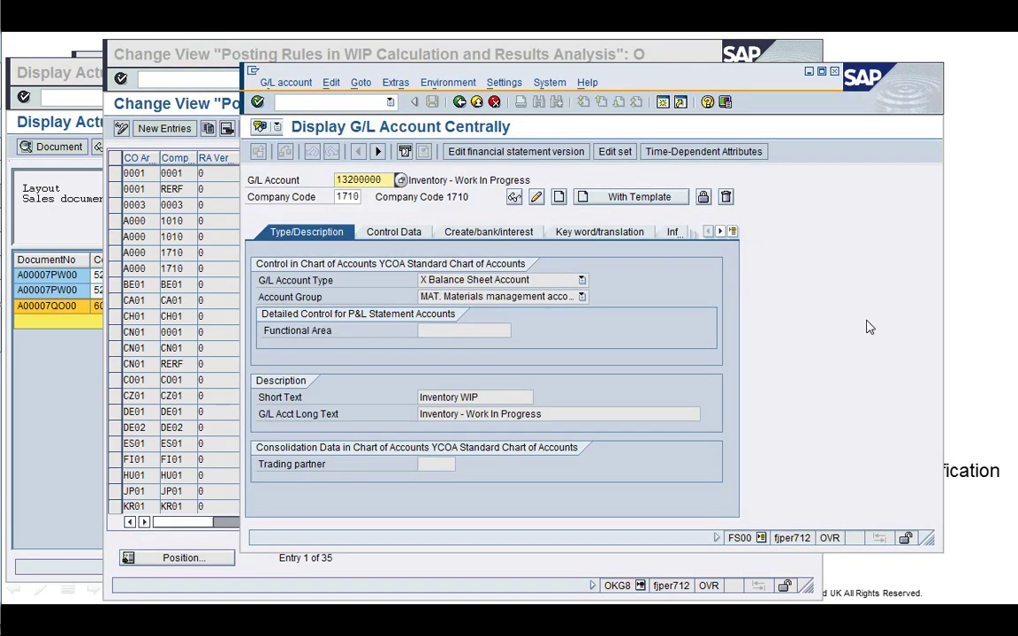
- Display the G/L master record of the RUCR P&L account 54040000 from the company code 1710 posting rule
{"action": "left_click", "coordinate": [172, 132]}
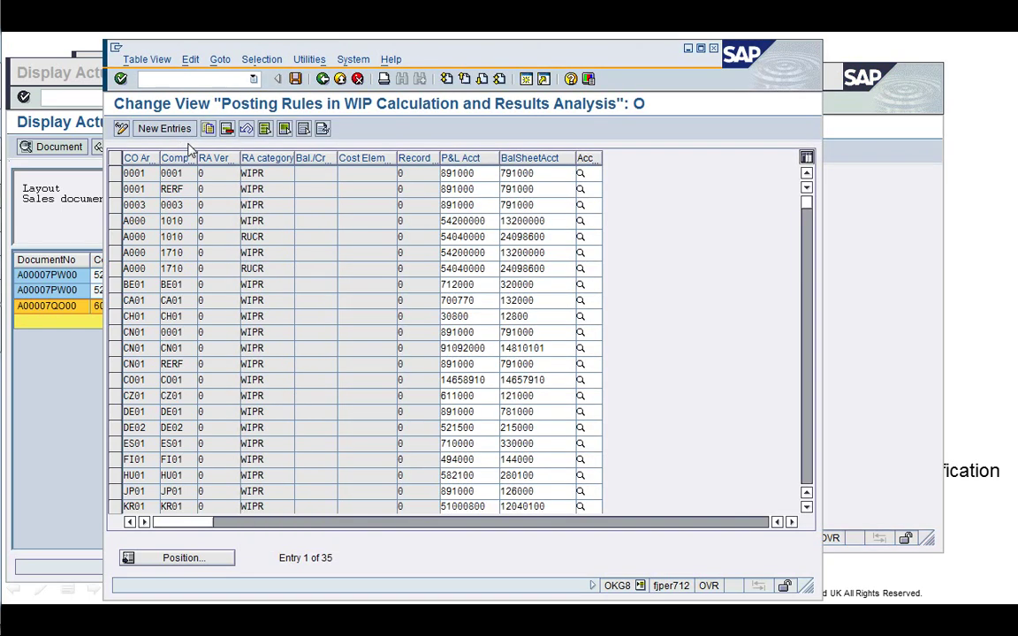
{"action": "left_click", "coordinate": [496, 268]}
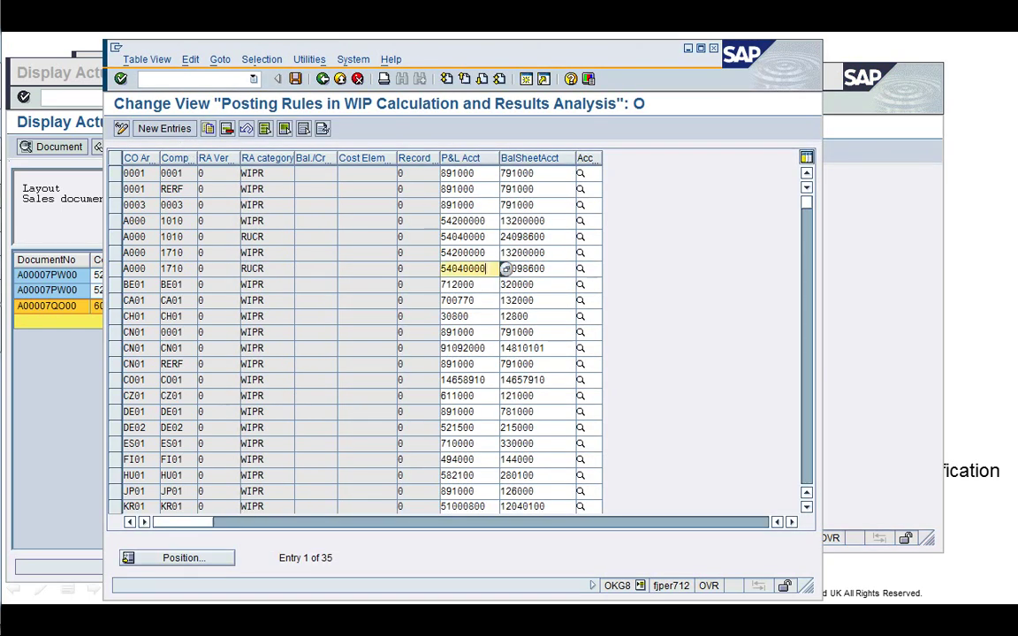
{"action": "key", "text": "shift+Home"}
{"action": "left_click", "coordinate": [889, 365]}
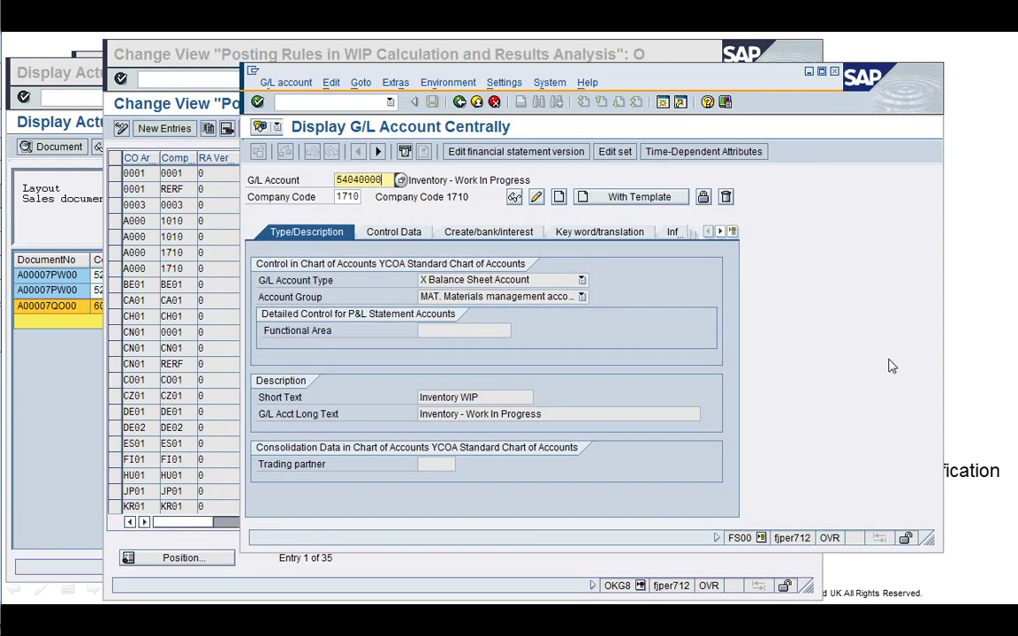
{"action": "key", "text": "Return"}
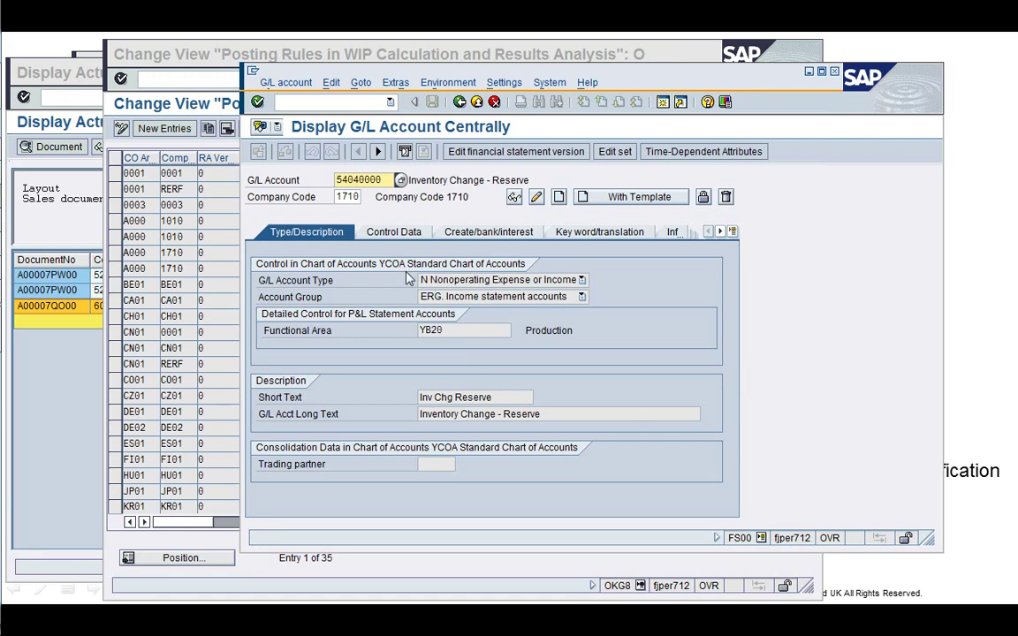
- Review the RUCR P&L account's control data, sort key and type/description
{"action": "left_click", "coordinate": [393, 237]}
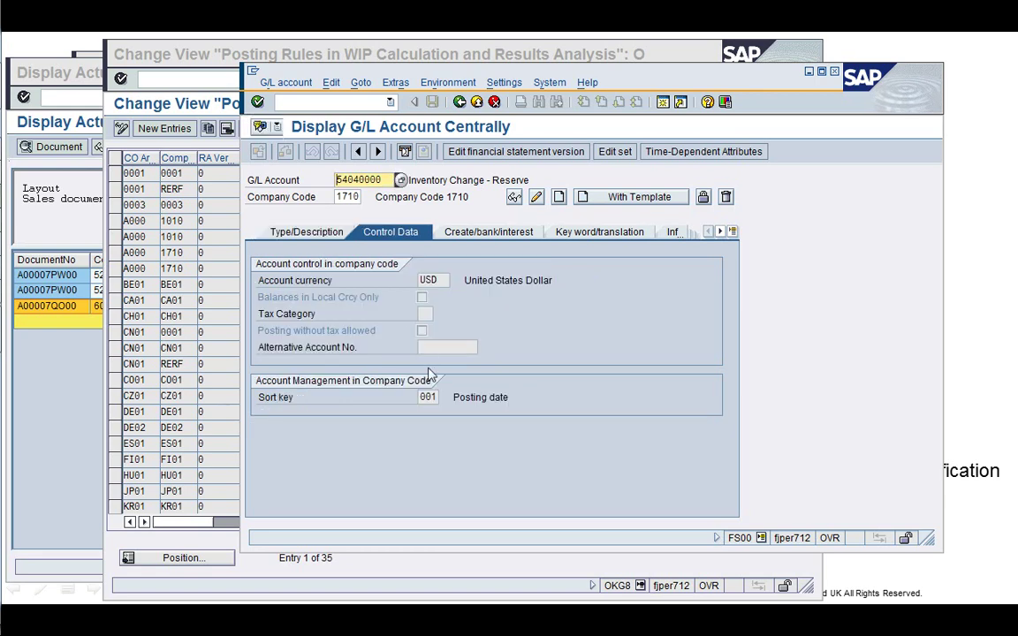
{"action": "left_click", "coordinate": [432, 397]}
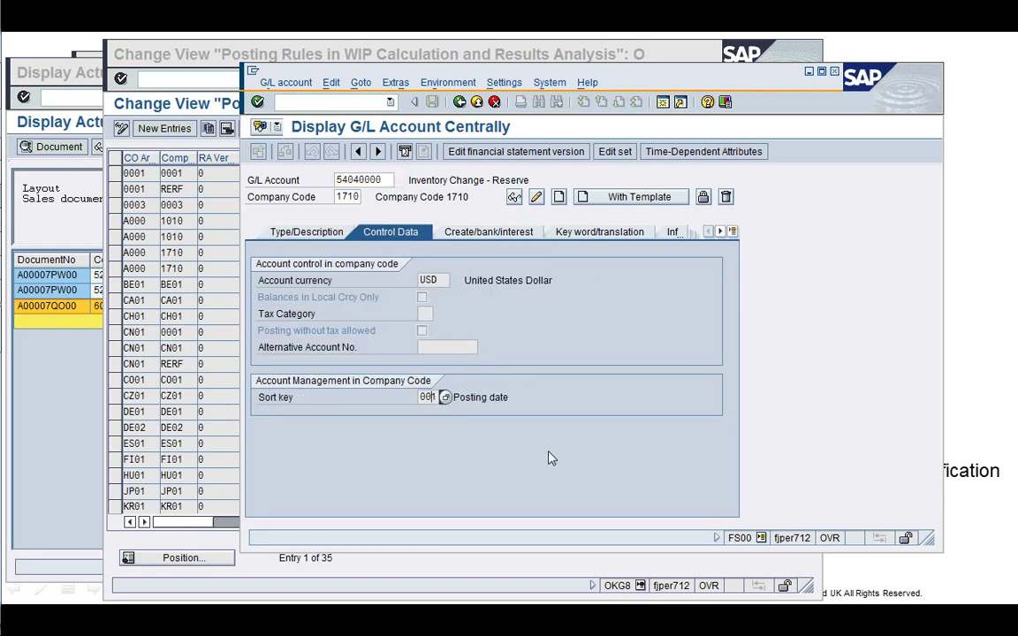
{"action": "left_click", "coordinate": [309, 234]}
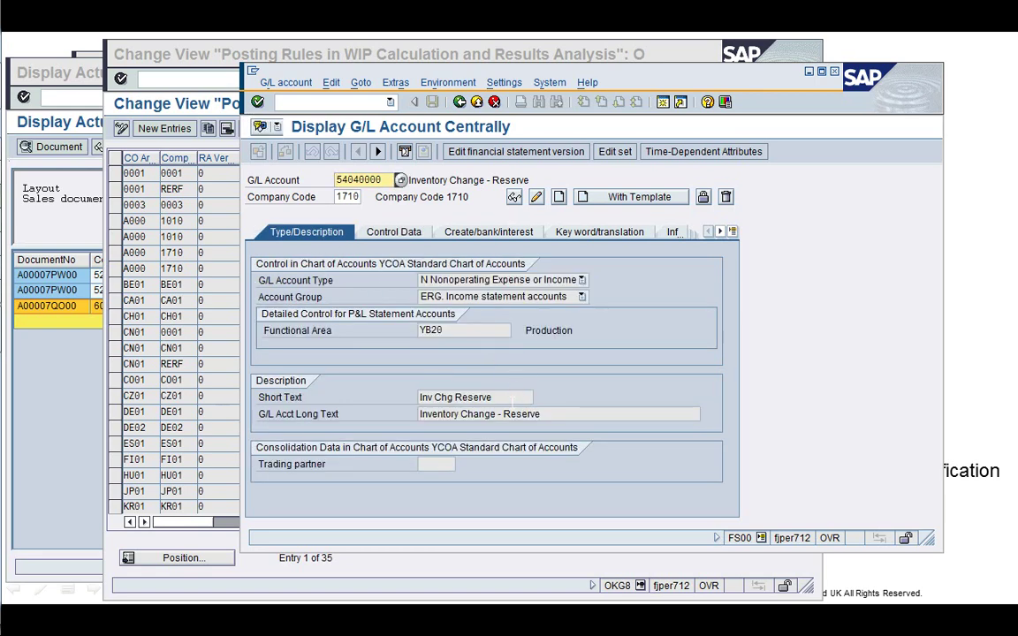
{"action": "left_click", "coordinate": [405, 235]}
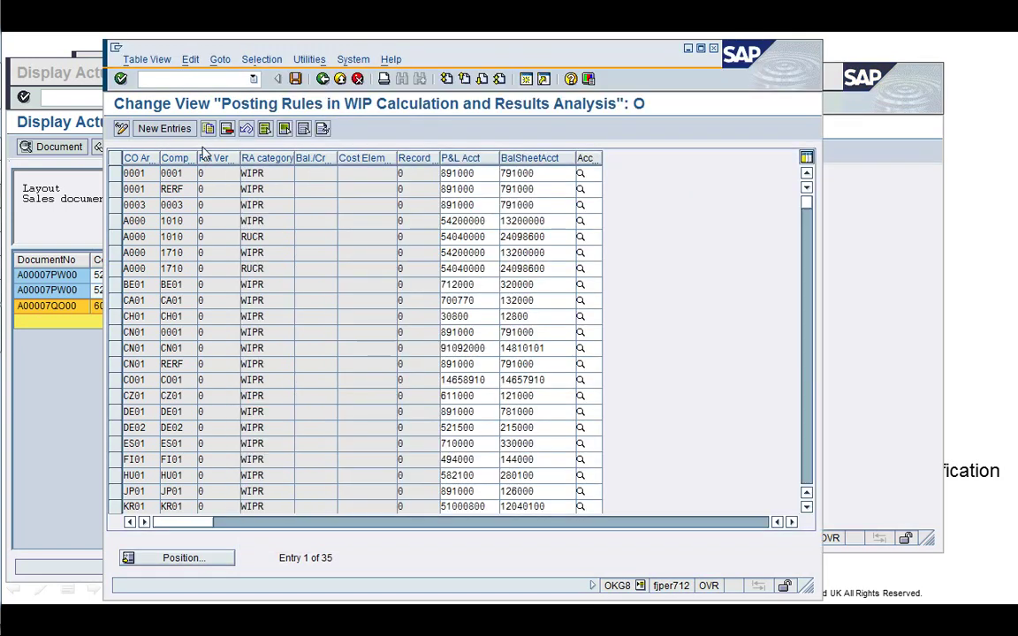
- Display the RUCR balance sheet account 24098600 for company code 1710 and check its control data and account type
{"action": "left_click", "coordinate": [205, 157]}
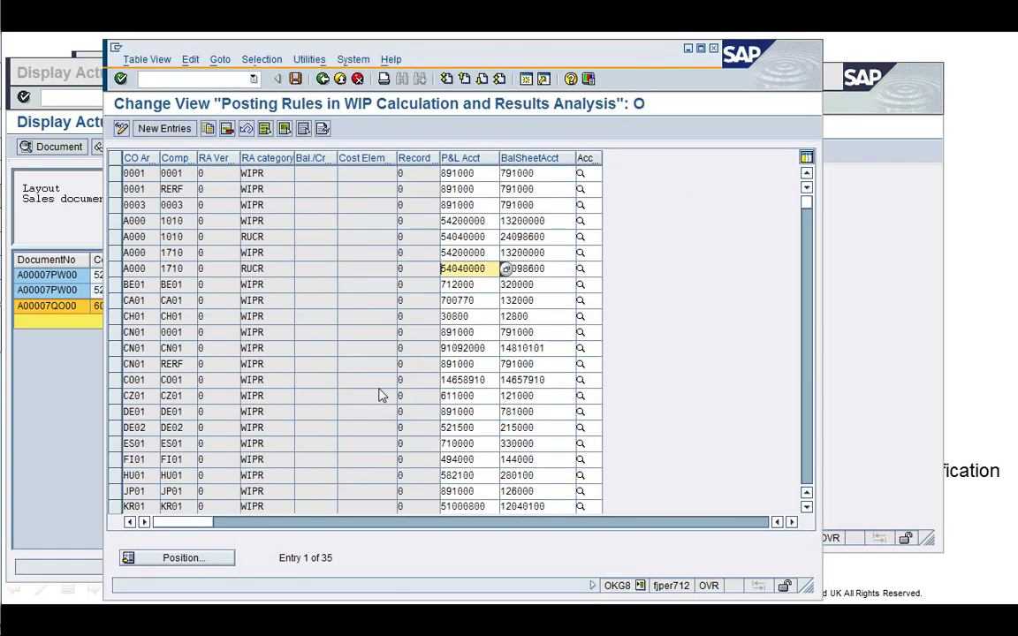
{"action": "key", "text": "Tab"}
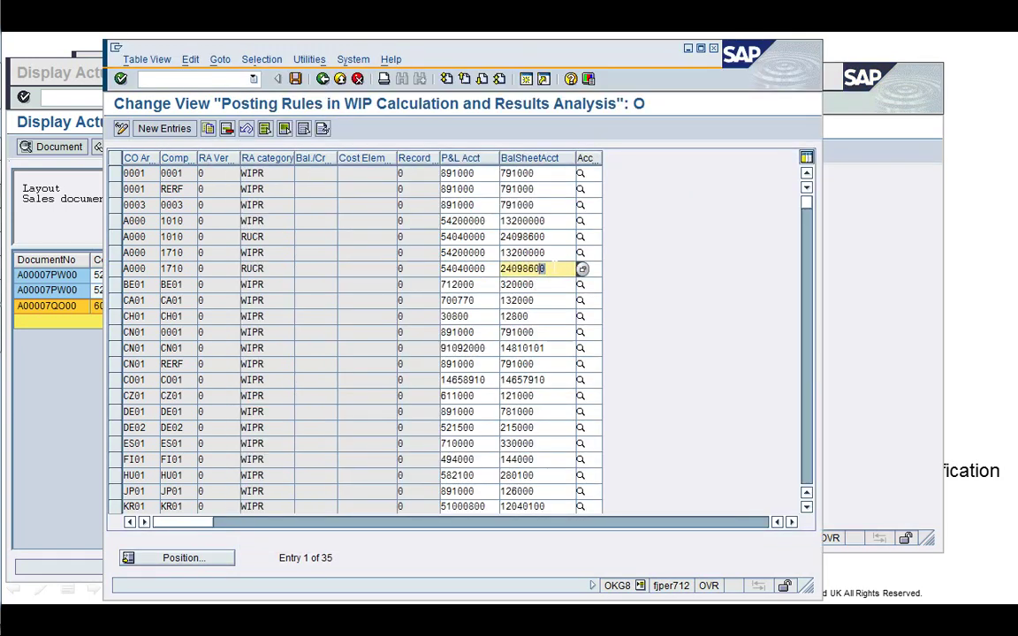
{"action": "left_click_drag", "start_coordinate": [539, 268], "coordinate": [500, 269]}
{"action": "left_click", "coordinate": [858, 375]}
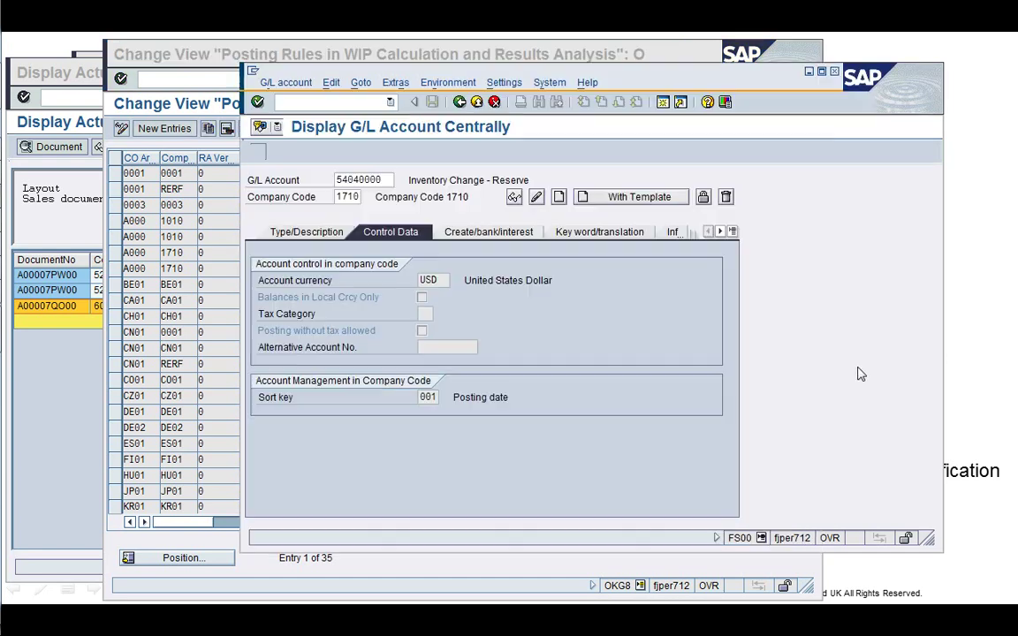
{"action": "key", "text": "Return"}
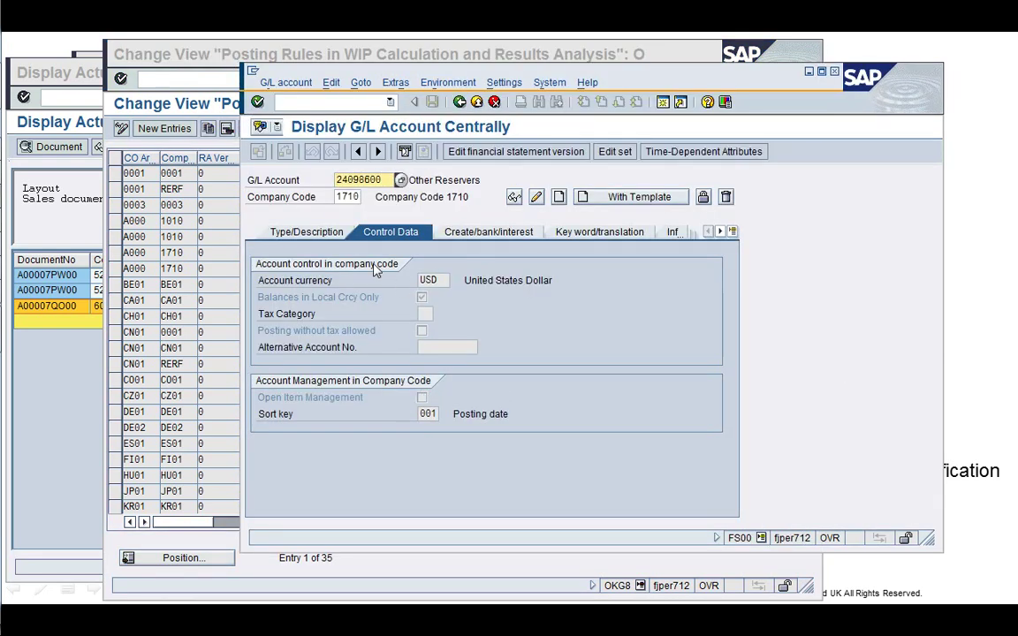
{"action": "left_click", "coordinate": [314, 234]}
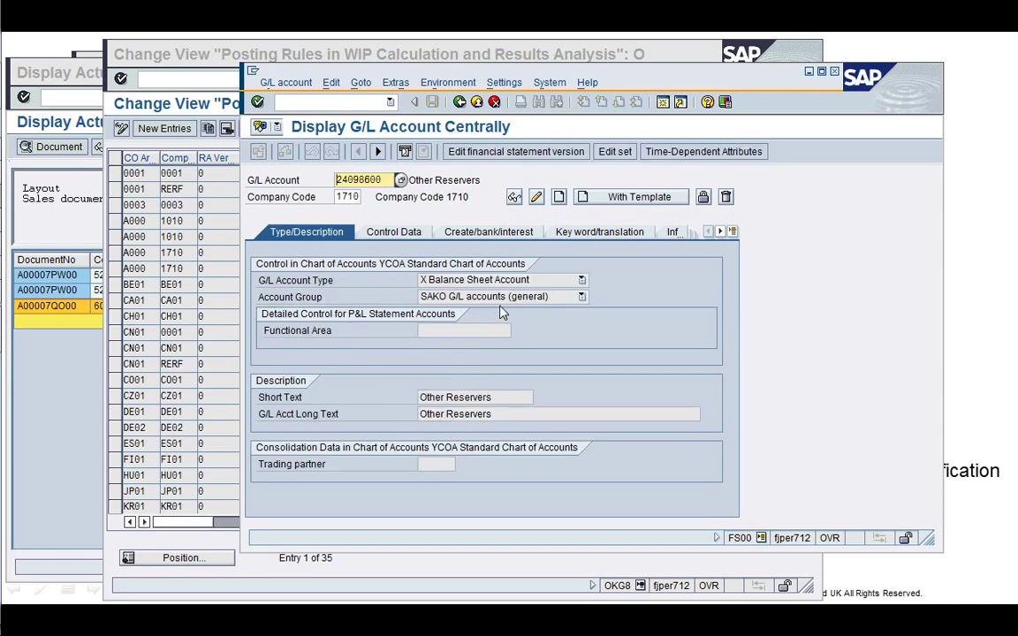
- Open Maintain Number Ranges for Results Analysis Documents and examine the CO document number range groups for CO area A000, through group 04
{"action": "left_click", "coordinate": [195, 156]}
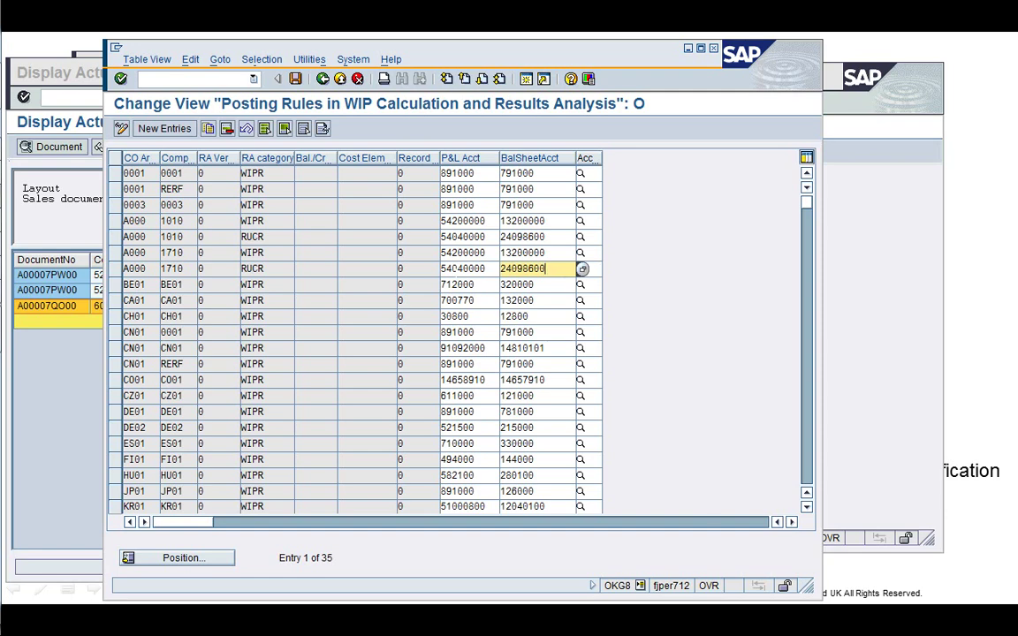
{"action": "left_click", "coordinate": [323, 80]}
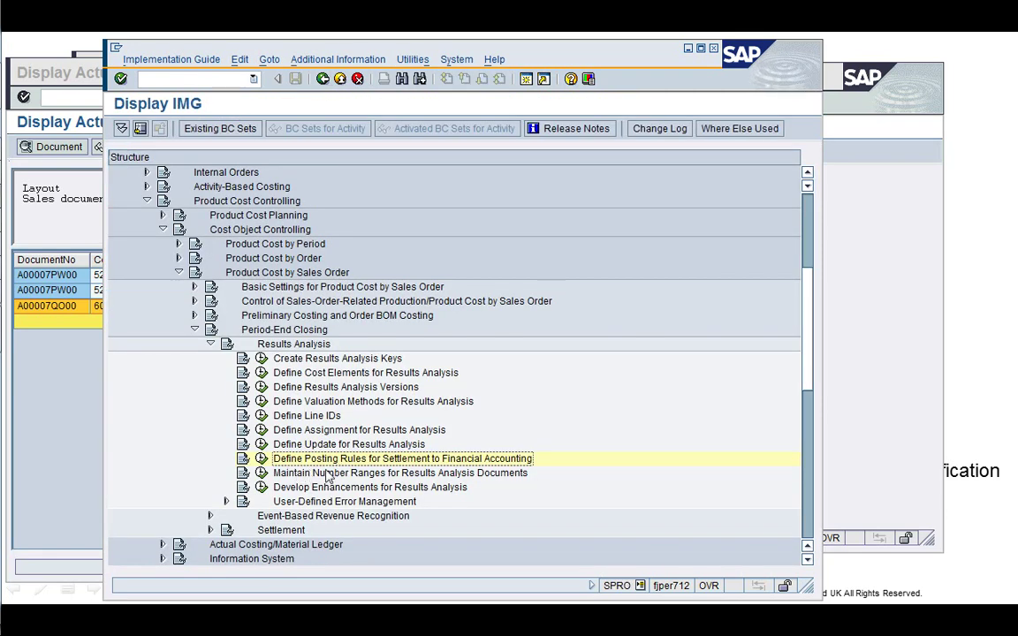
{"action": "left_click", "coordinate": [262, 473]}
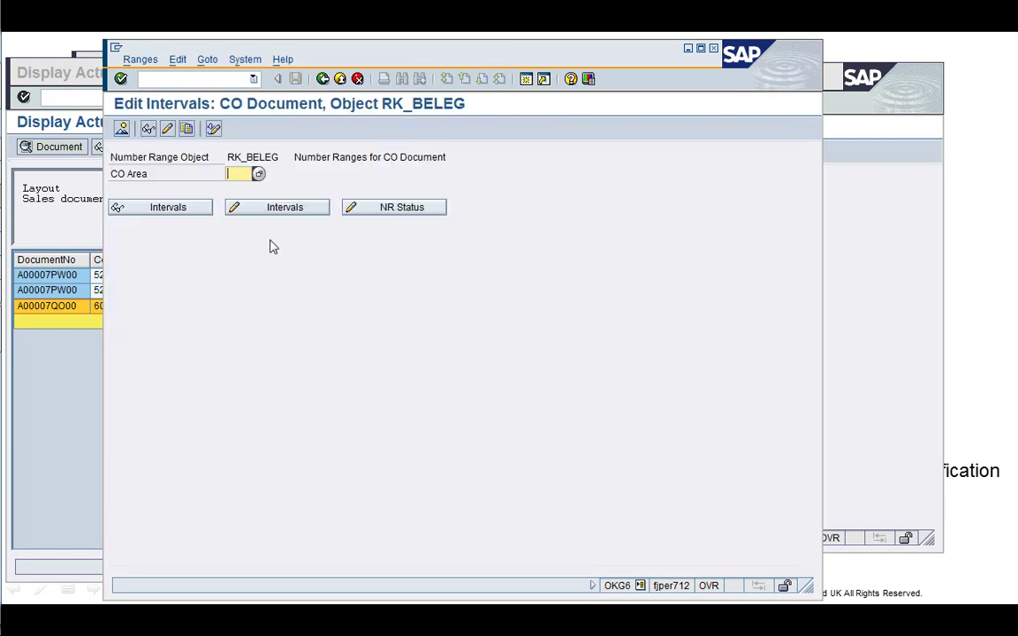
{"action": "type", "text": "A000"}
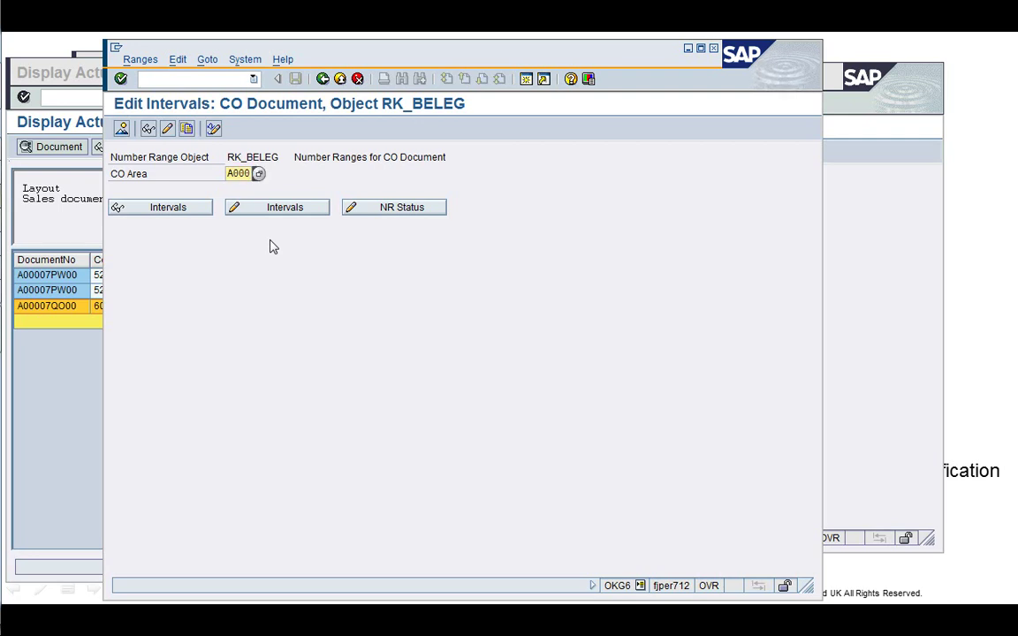
{"action": "left_click", "coordinate": [147, 130]}
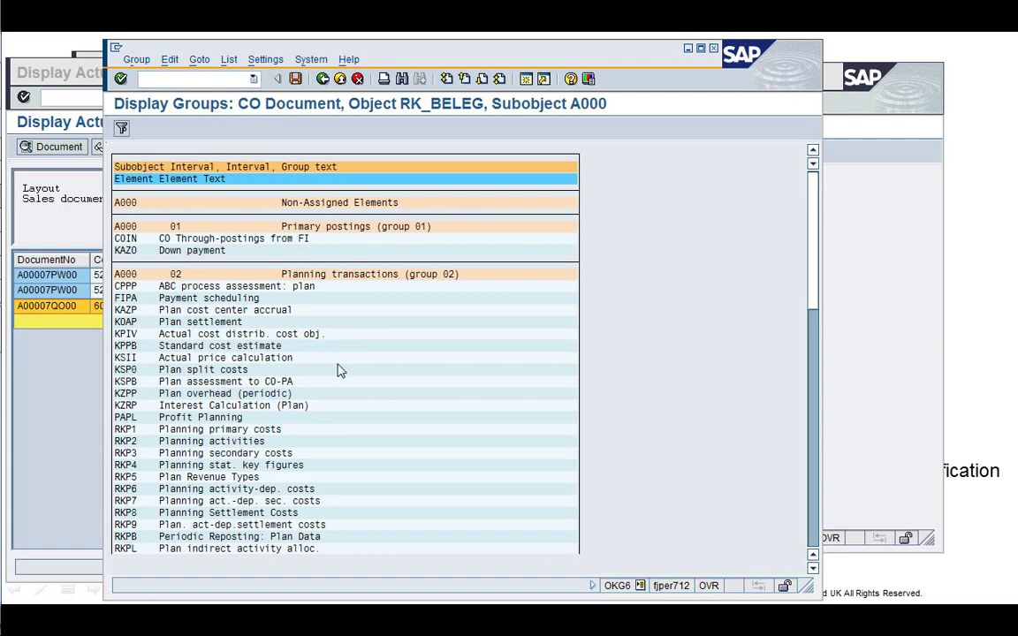
{"action": "left_click", "coordinate": [812, 539]}
{"action": "left_click", "coordinate": [812, 539]}
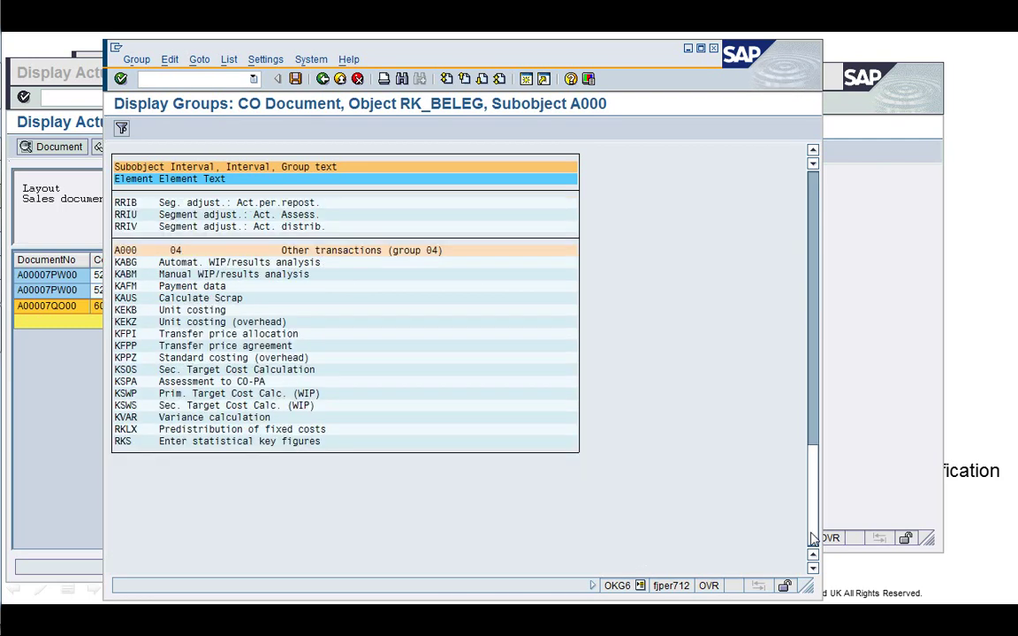
- Examine the CO document groups and number range intervals for CO area A000, and return to the implementation guide
{"action": "left_click", "coordinate": [323, 79]}
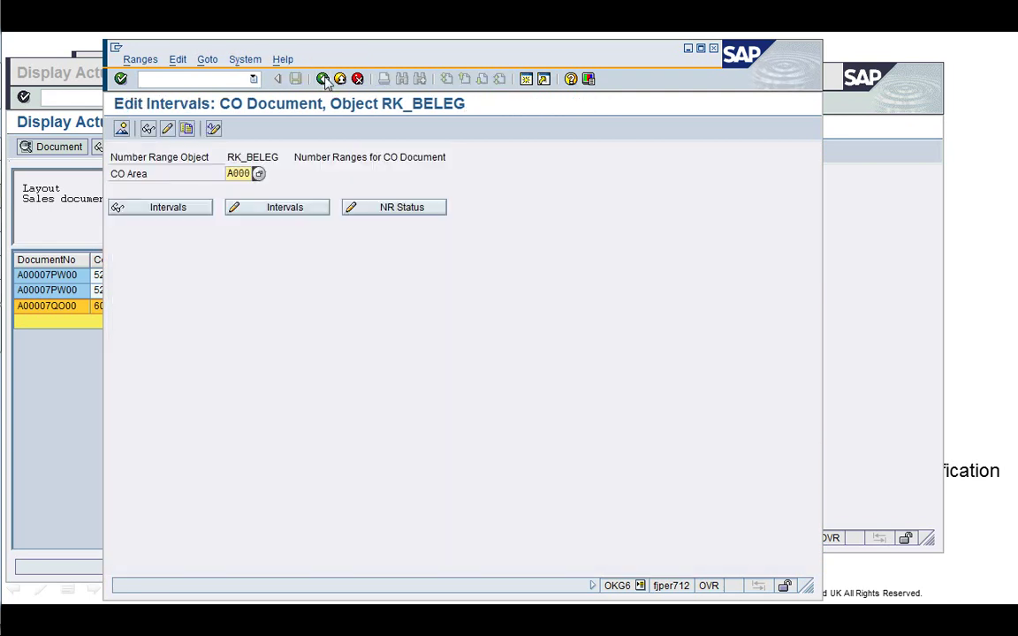
{"action": "left_click", "coordinate": [148, 129]}
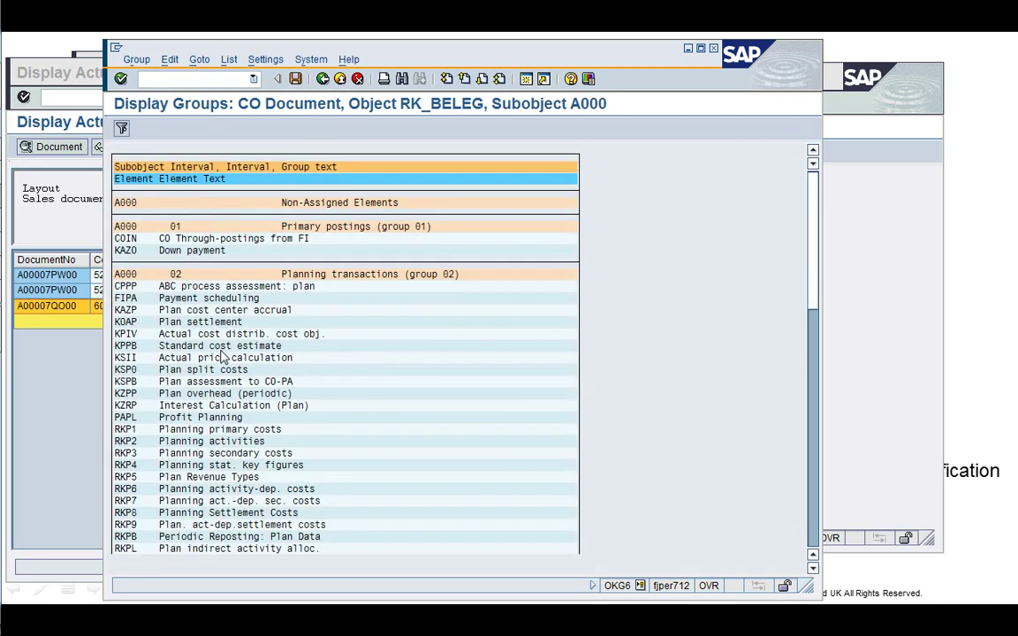
{"action": "left_click", "coordinate": [323, 79]}
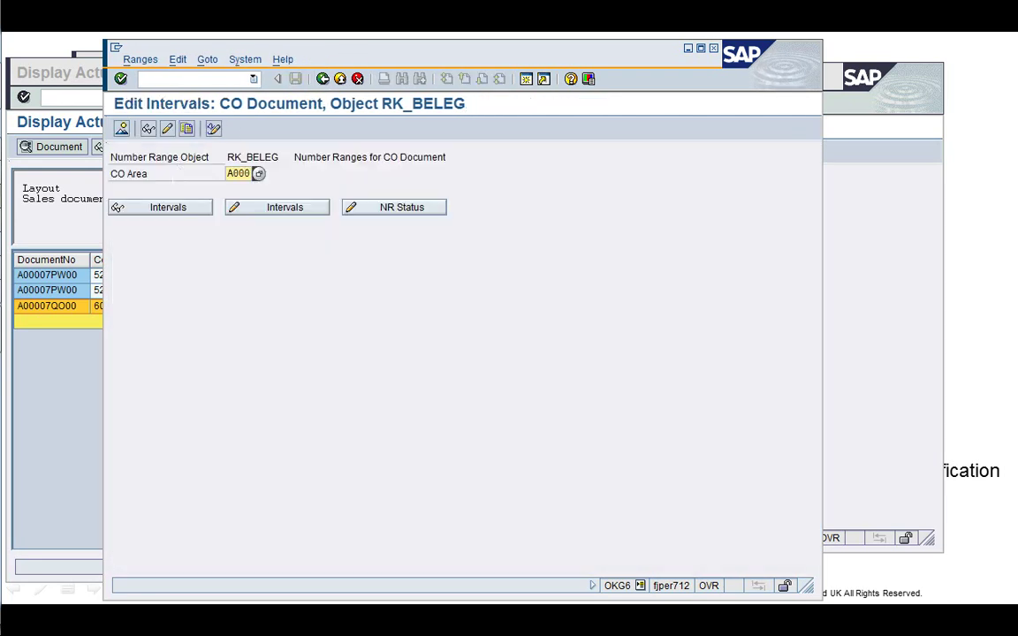
{"action": "left_click", "coordinate": [168, 207]}
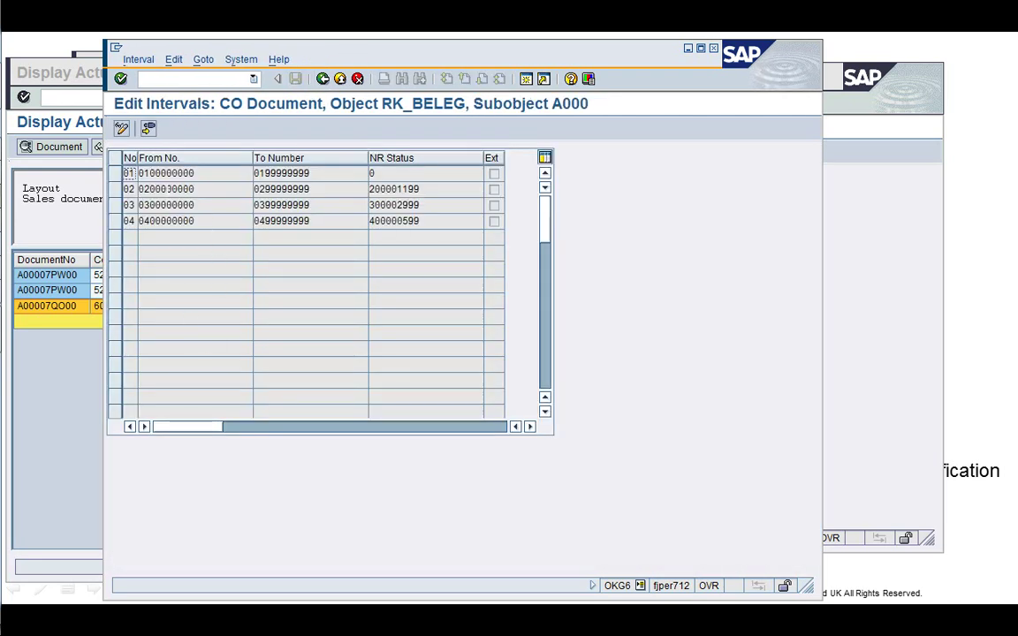
{"action": "left_click", "coordinate": [152, 174]}
{"action": "key", "text": "Down"}
{"action": "left_click", "coordinate": [322, 79]}
{"action": "left_click", "coordinate": [323, 80]}
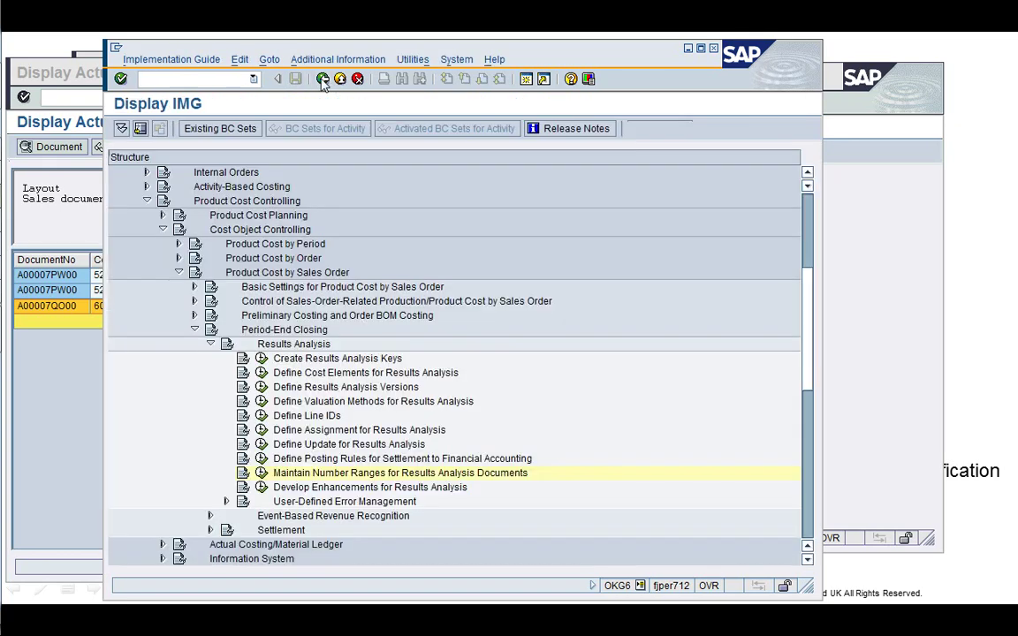
- Collapse the Results Analysis node and close the implementation guide, G/L account and actual cost line item sessions
{"action": "left_click", "coordinate": [212, 345]}
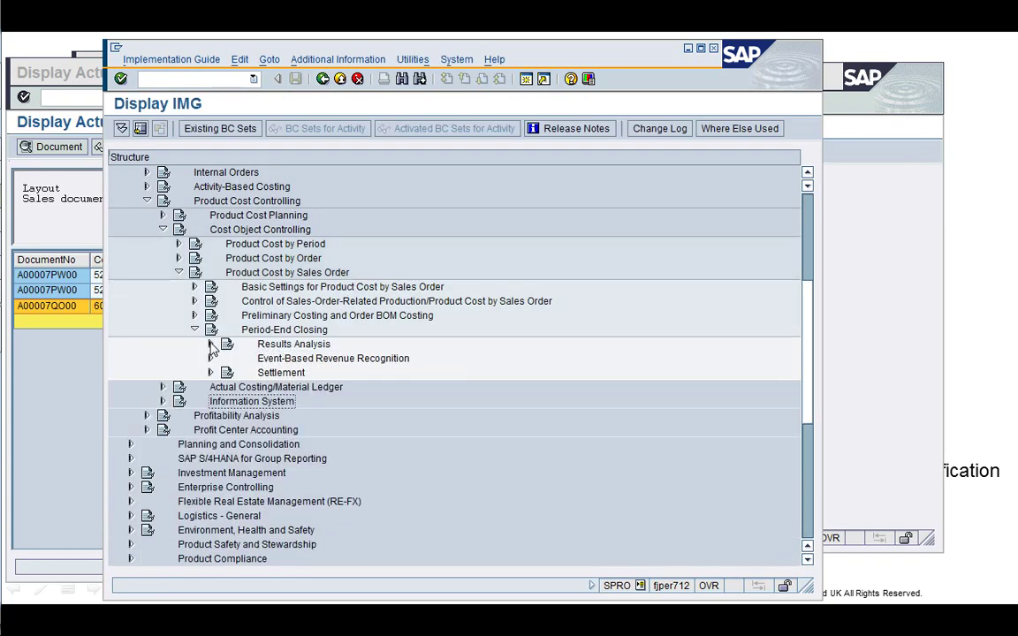
{"action": "left_click", "coordinate": [225, 80]}
{"action": "type", "text": "/i"}
{"action": "key", "text": "Return"}
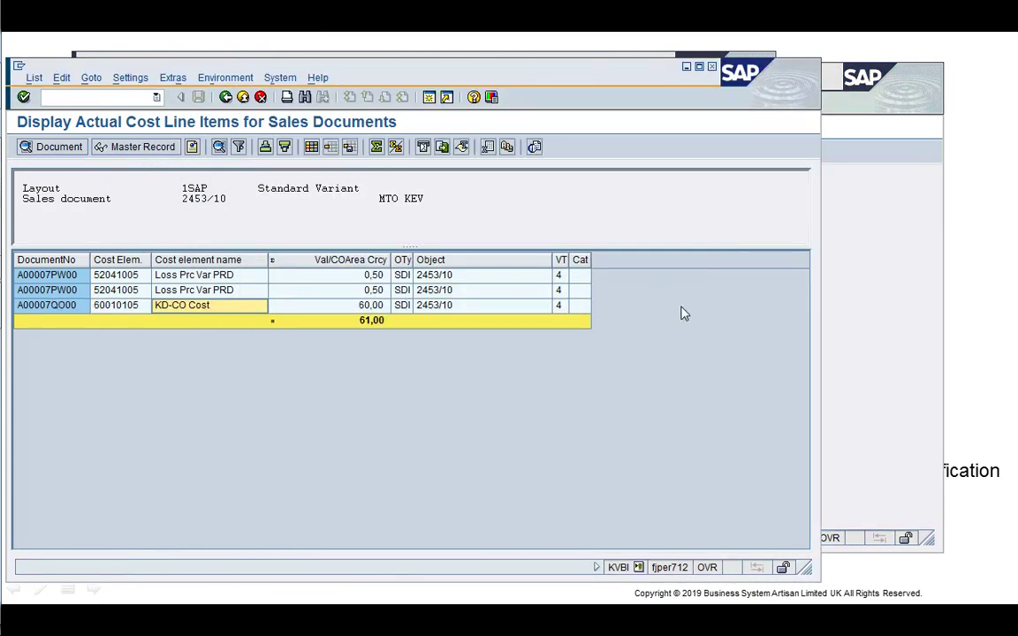
{"action": "left_click", "coordinate": [837, 336]}
{"action": "left_click", "coordinate": [279, 102]}
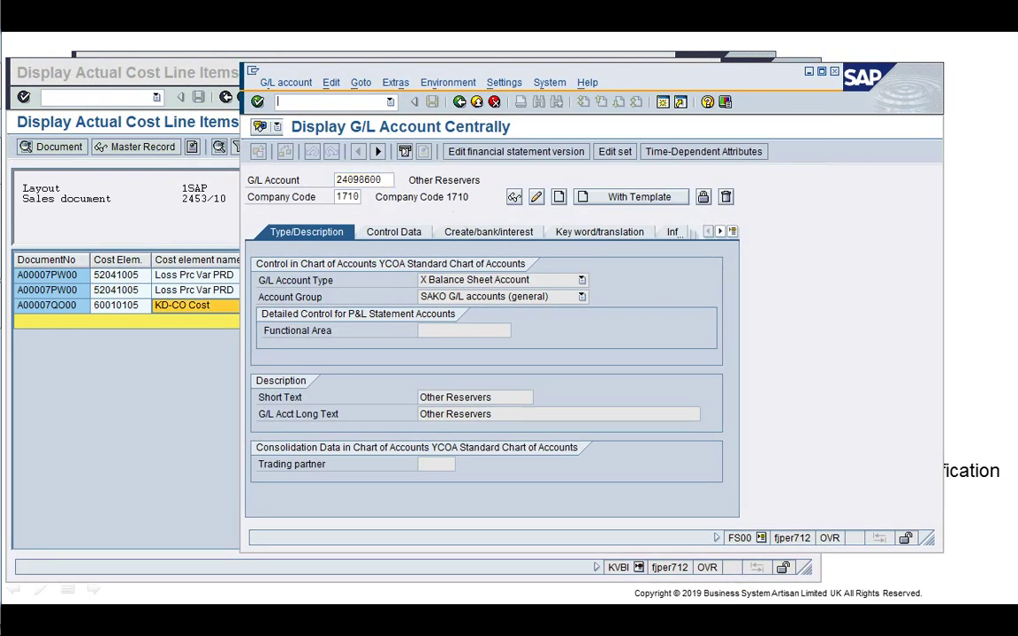
{"action": "type", "text": "/i"}
{"action": "key", "text": "Return"}
{"action": "left_click_drag", "start_coordinate": [514, 84], "coordinate": [654, 78]}
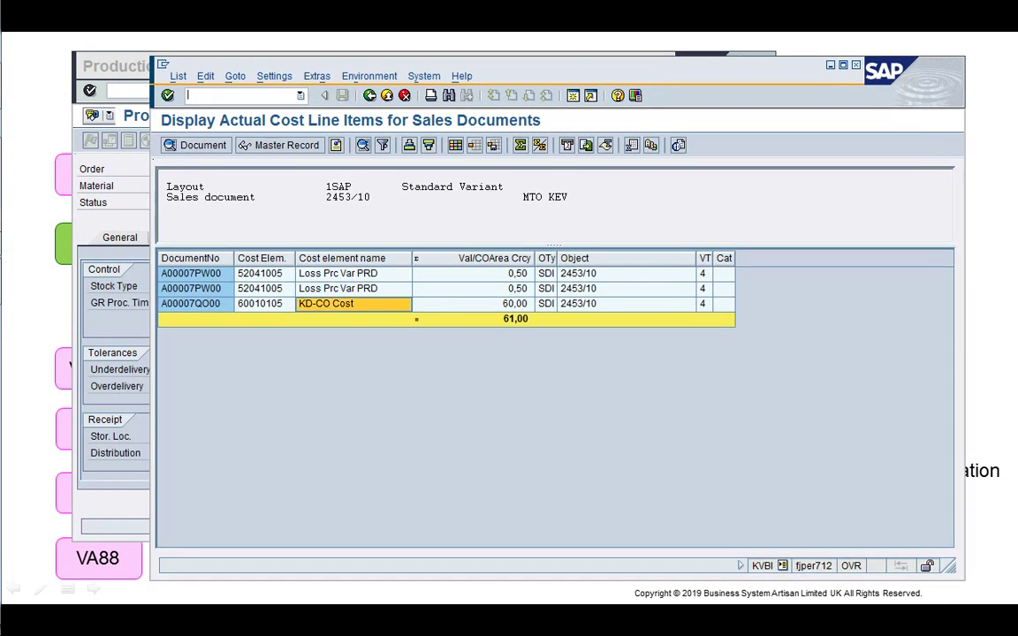
{"action": "key", "text": "Return"}
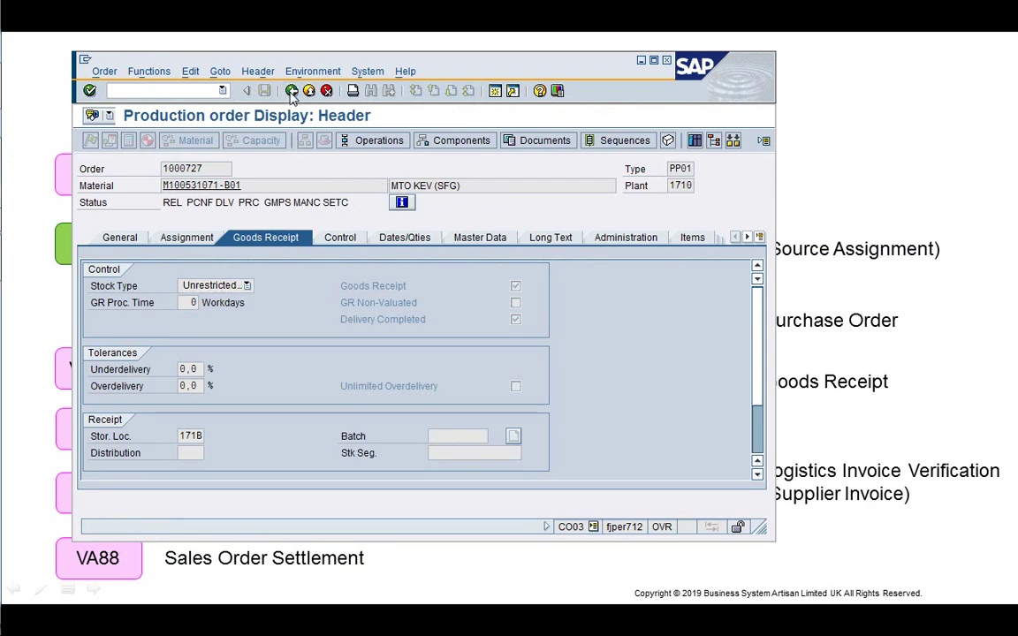
- Leave the production order display and open the Valuated Sales Order and Project Stock report (MBBS)
{"action": "left_click", "coordinate": [292, 91]}
{"action": "left_click", "coordinate": [292, 91]}
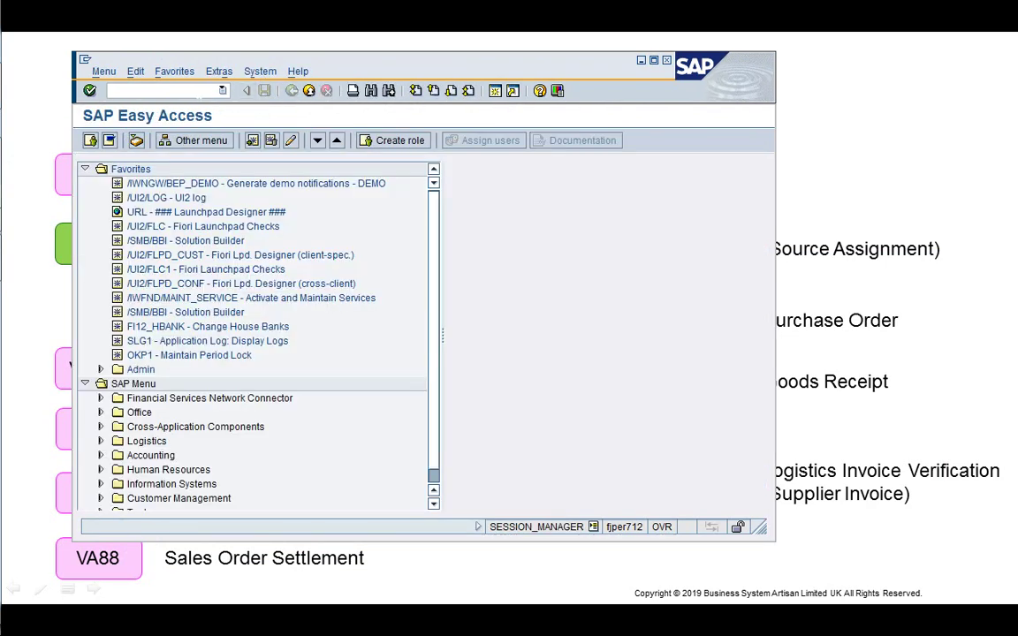
{"action": "type", "text": "/nmbbs"}
{"action": "key", "text": "Return"}
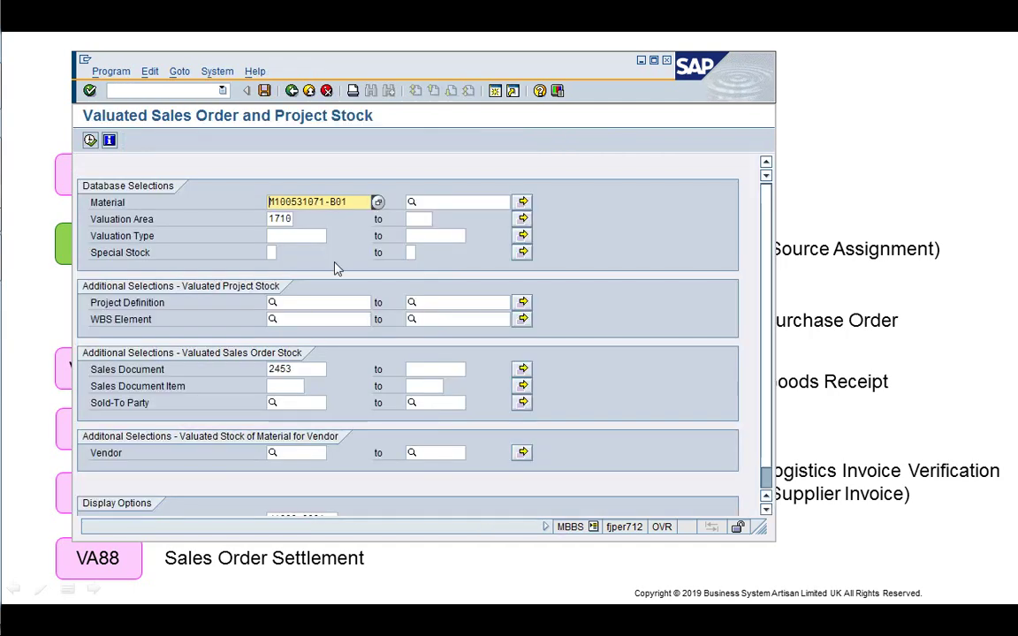
- Run the valuated stock report for materials M100531071-A01 to M100531071-D02 in valuation area 1710 for the existing sales document
{"action": "key", "text": "Tab"}
{"action": "key", "text": "Down"}
{"action": "key", "text": "Down"}
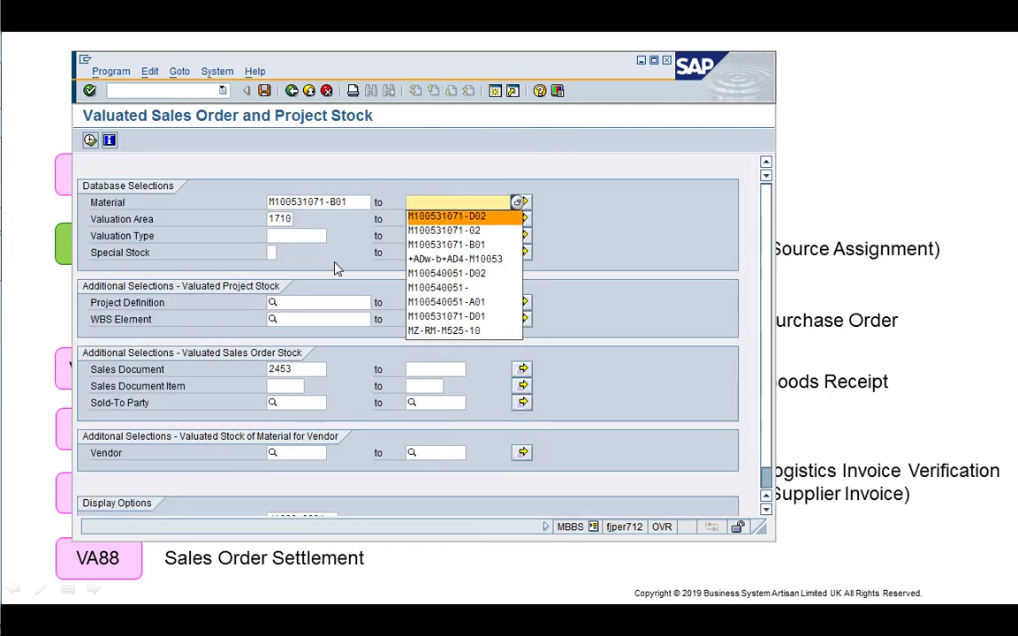
{"action": "key", "text": "Return"}
{"action": "left_click", "coordinate": [337, 203]}
{"action": "key", "text": "Left"}
{"action": "type", "text": "A"}
{"action": "key", "text": "Return"}
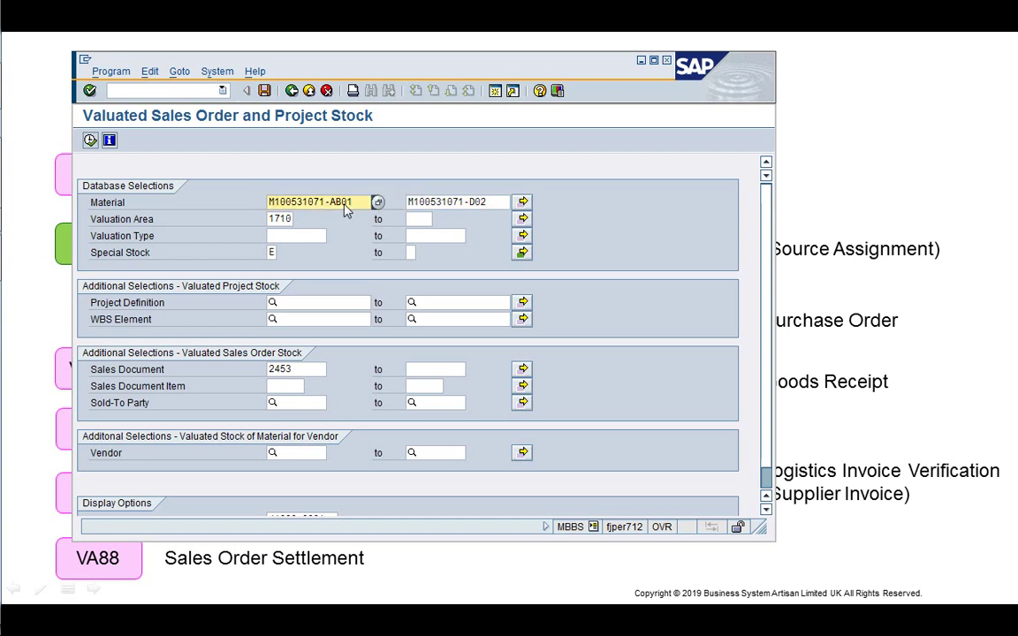
{"action": "left_click", "coordinate": [344, 204]}
{"action": "key", "text": "BackSpace"}
{"action": "left_click", "coordinate": [90, 141]}
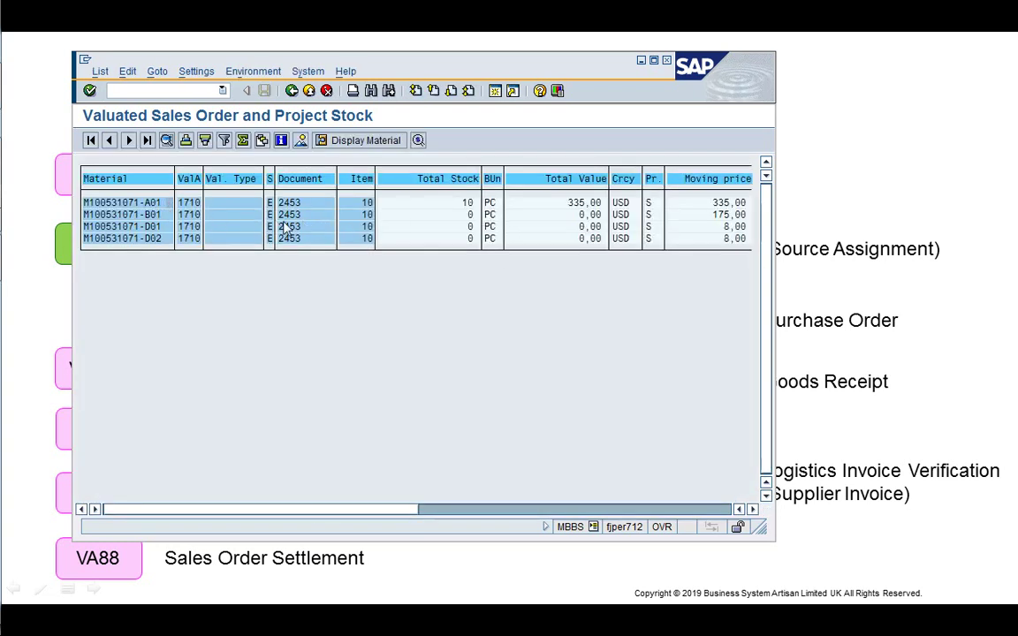
- Widen the stock report window and review each material's total stock, total value, moving price and standard price
{"action": "left_click", "coordinate": [230, 206]}
{"action": "left_click_drag", "start_coordinate": [769, 536], "coordinate": [870, 513]}
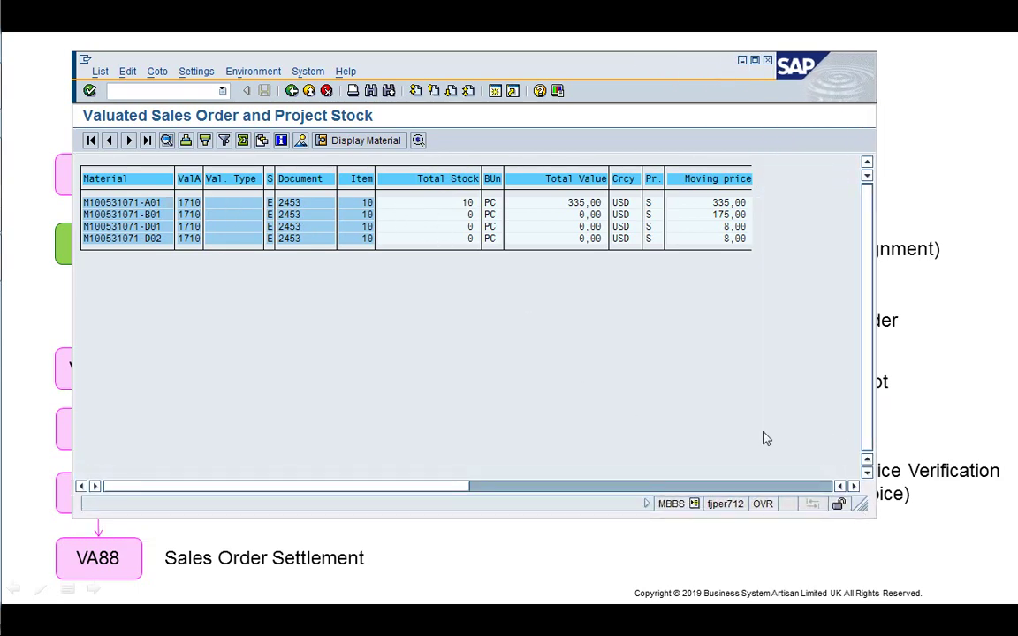
{"action": "left_click_drag", "start_coordinate": [638, 69], "coordinate": [712, 95]}
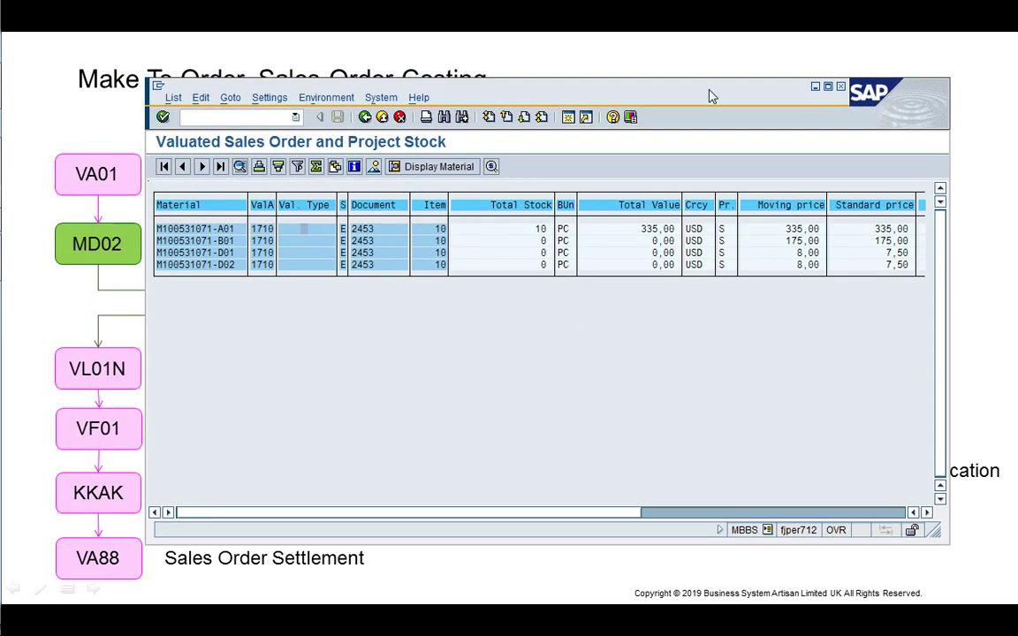
{"action": "left_click", "coordinate": [815, 86]}
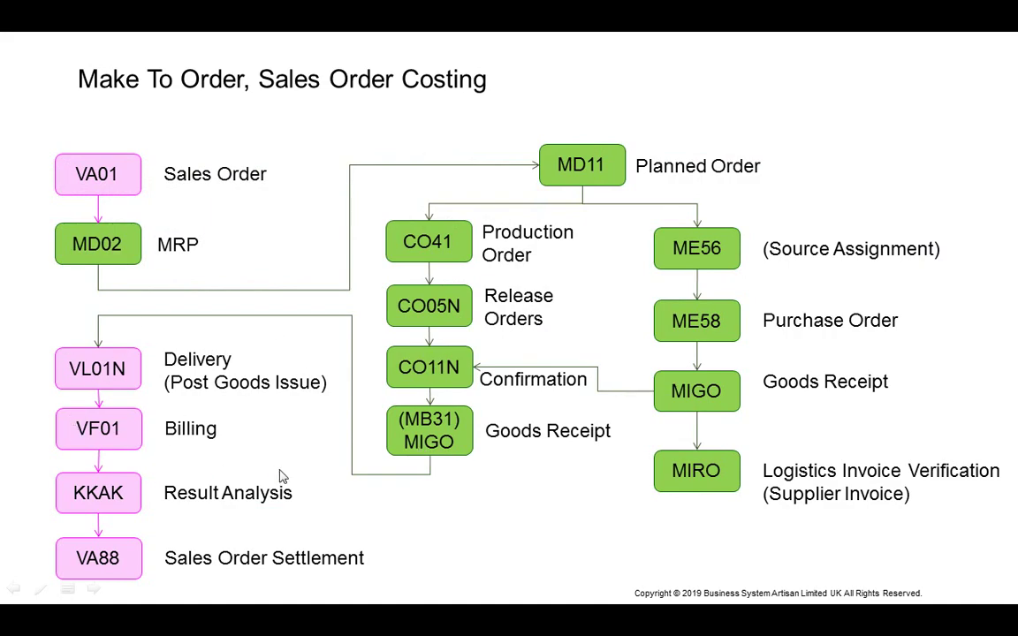
{"action": "key", "text": "super+Tab"}
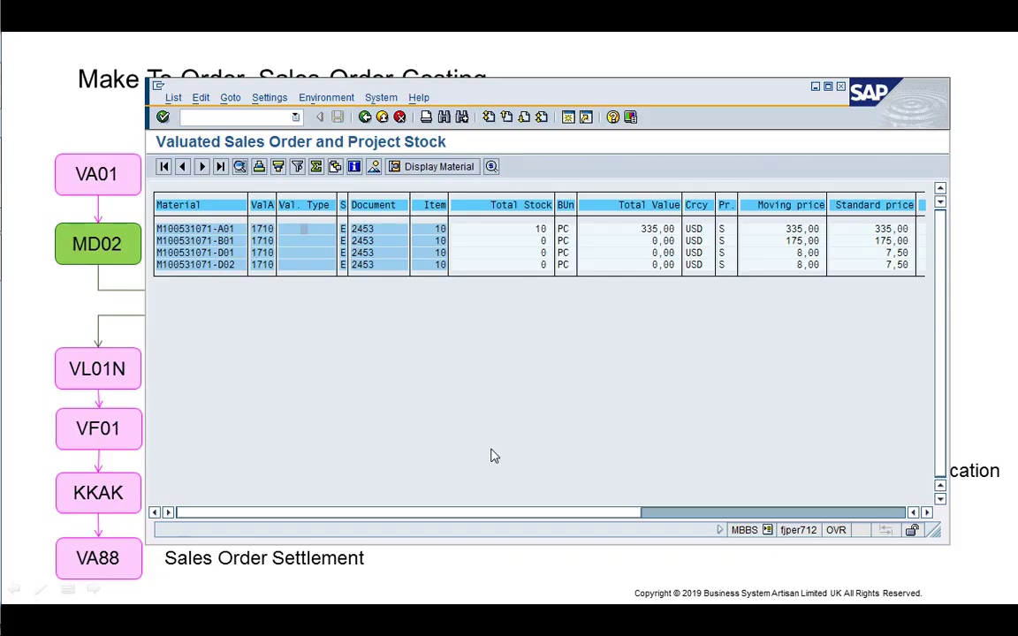
- Switch to the SAP Easy Access session and collapse its Goods Movements, Shop Floor Control and Production folders
{"action": "key", "text": "super"}
{"action": "key", "text": "Escape"}
{"action": "left_click", "coordinate": [27, 198]}
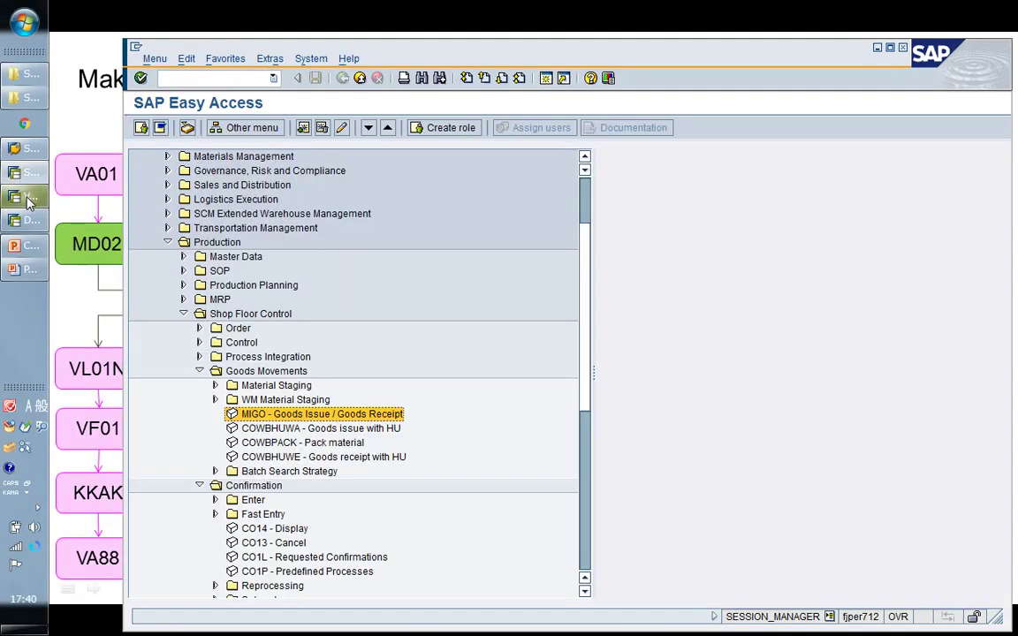
{"action": "left_click", "coordinate": [251, 379]}
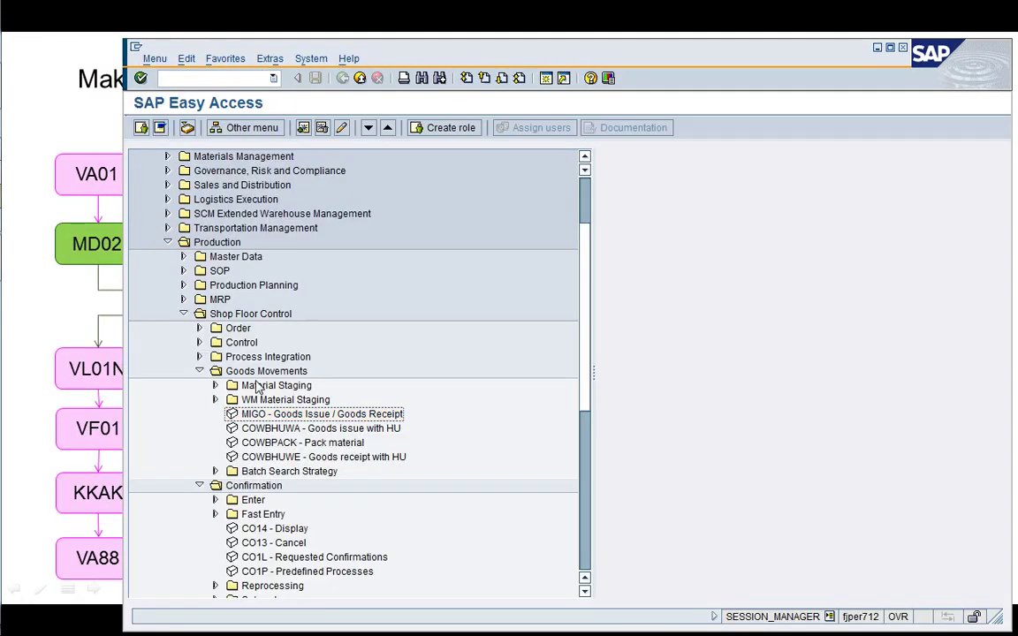
{"action": "left_click", "coordinate": [199, 371]}
{"action": "left_click", "coordinate": [183, 314]}
{"action": "left_click", "coordinate": [167, 242]}
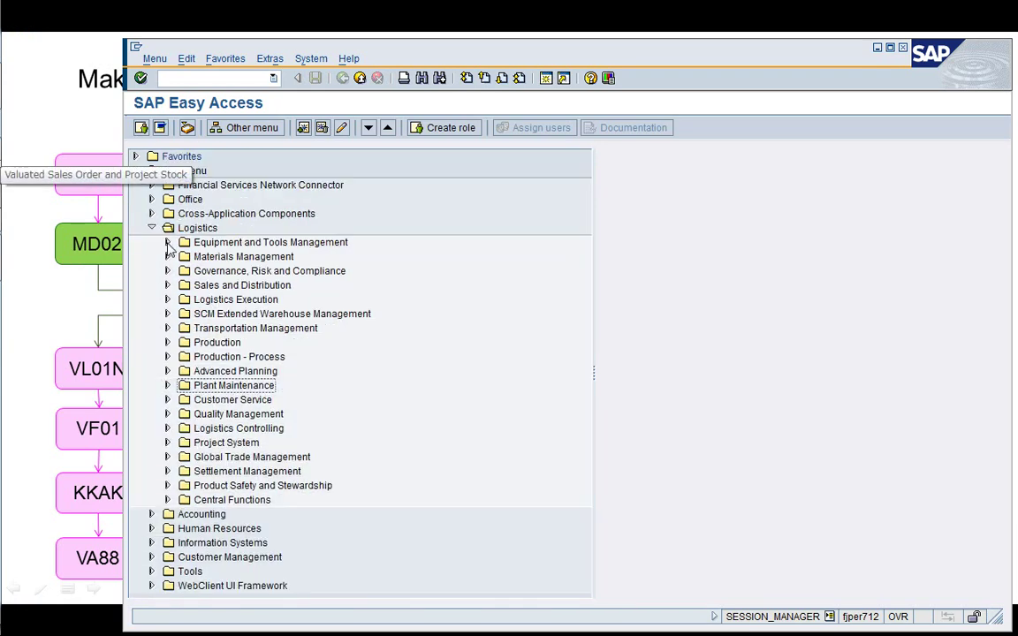
- Display the overview of the make-to-order sales order in VA03
{"action": "left_click", "coordinate": [229, 79]}
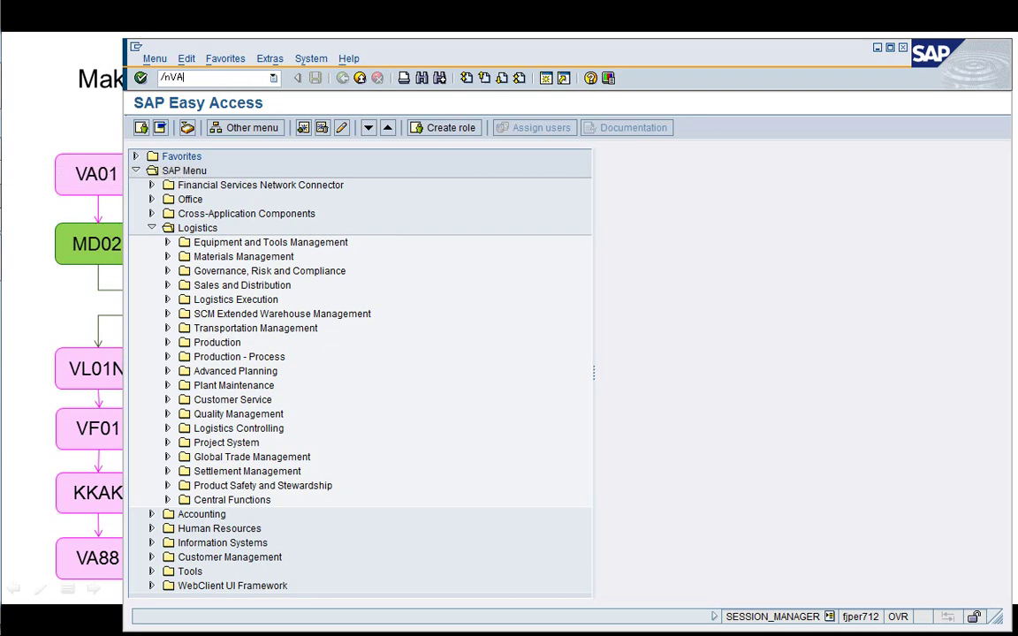
{"action": "key", "text": "Return"}
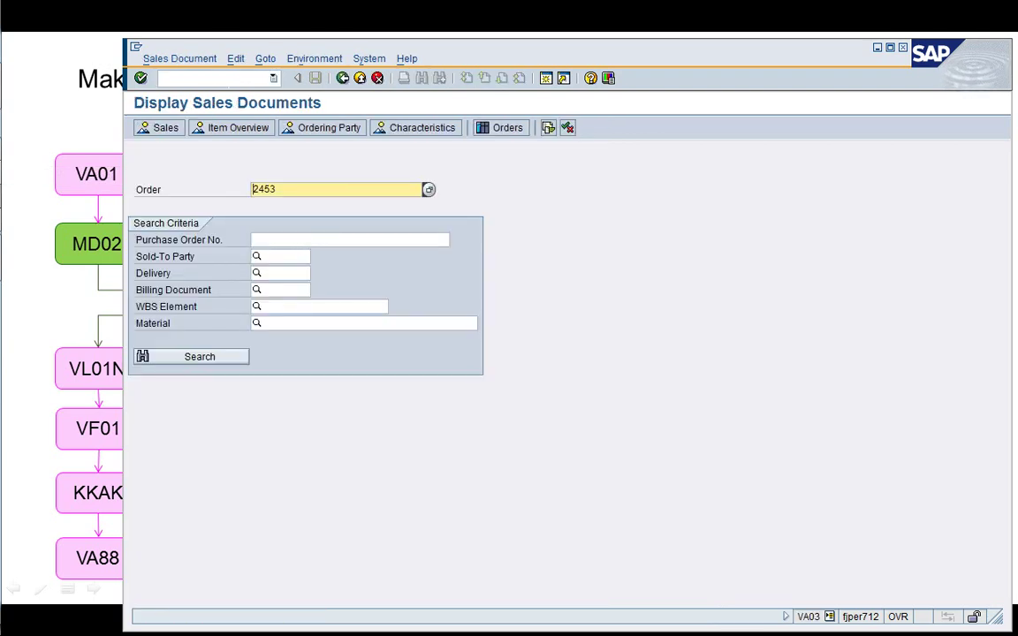
{"action": "key", "text": "Return"}
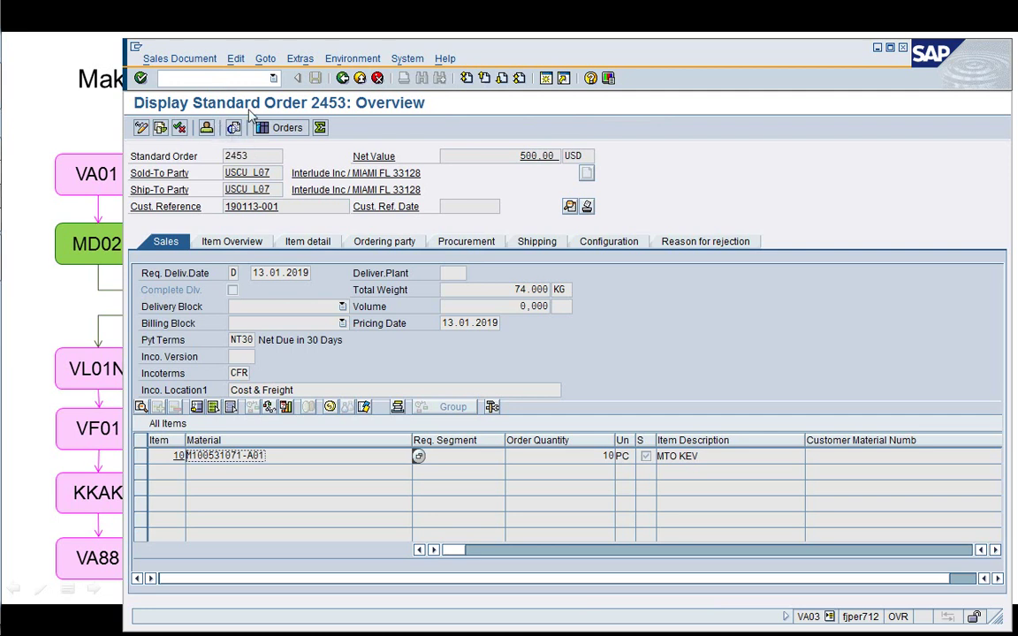
- Try to create an outbound delivery from the displayed sales order and read the long text of the log message
{"action": "left_click", "coordinate": [159, 59]}
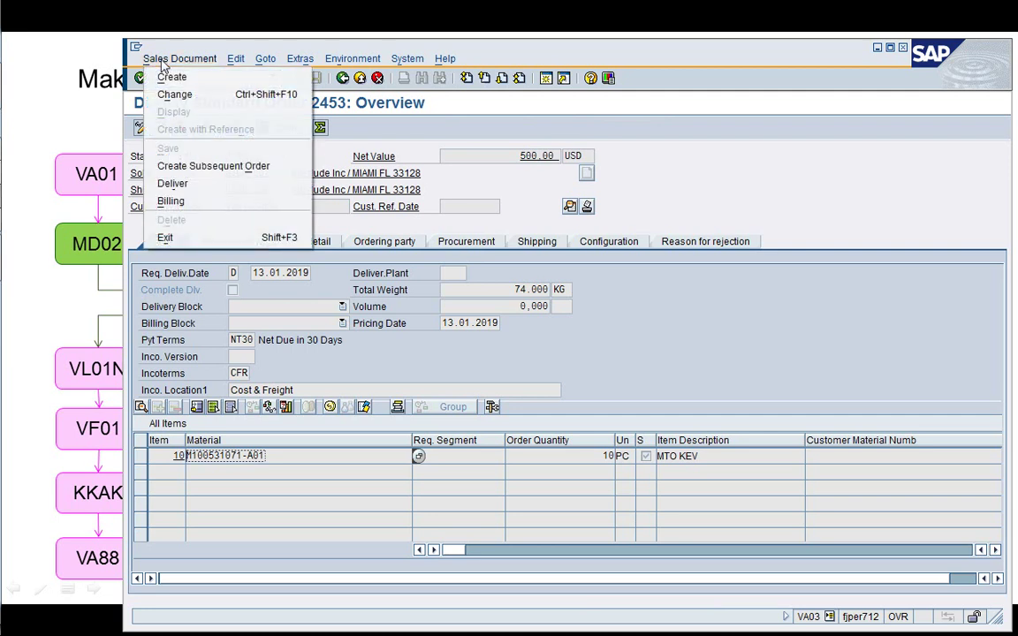
{"action": "left_click", "coordinate": [180, 193]}
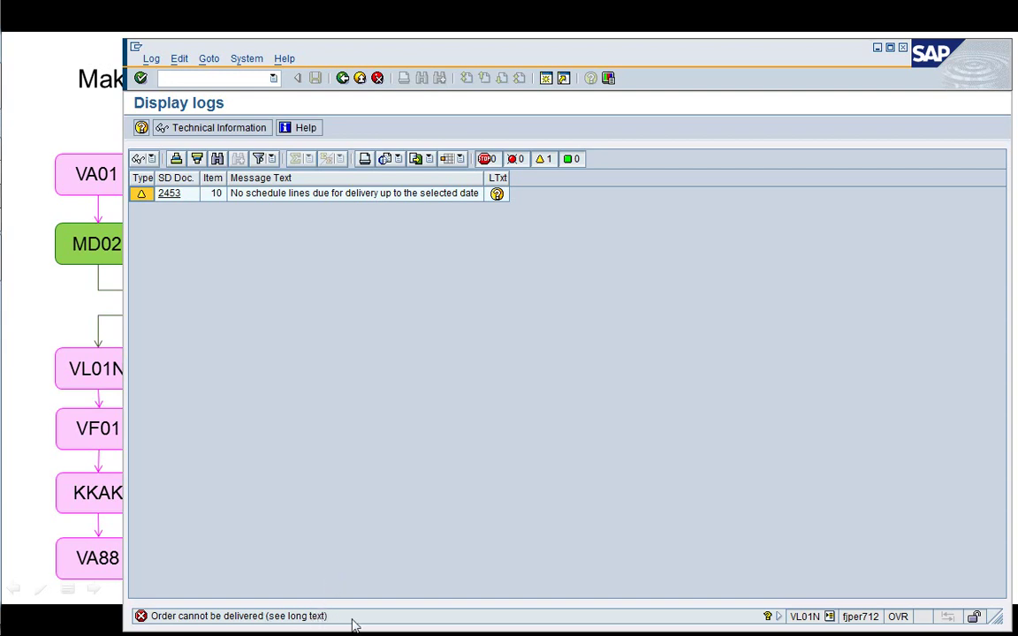
{"action": "left_click_drag", "start_coordinate": [999, 616], "coordinate": [924, 498]}
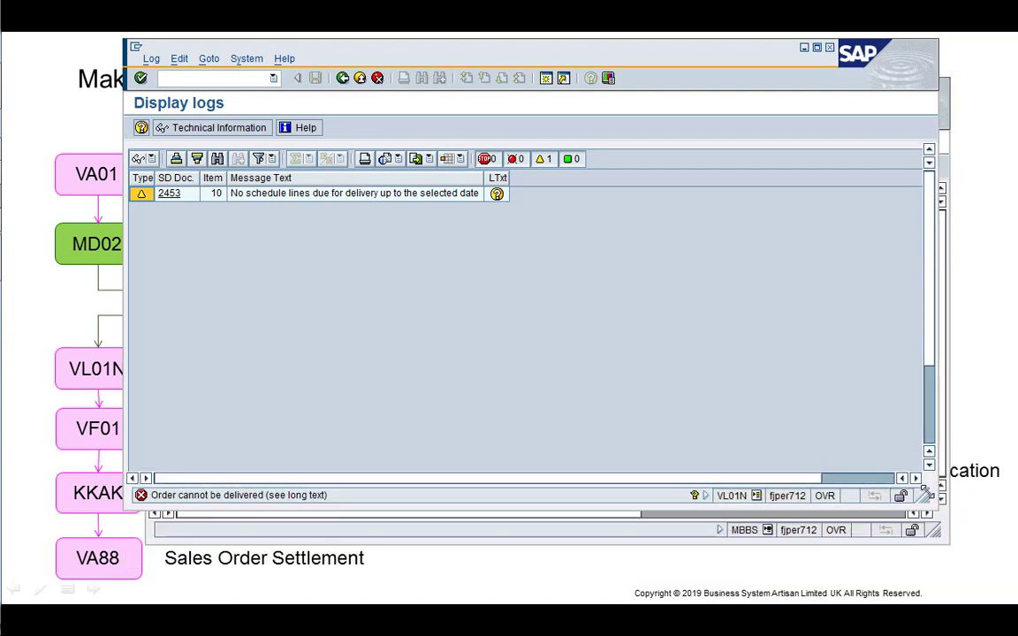
{"action": "left_click", "coordinate": [496, 194]}
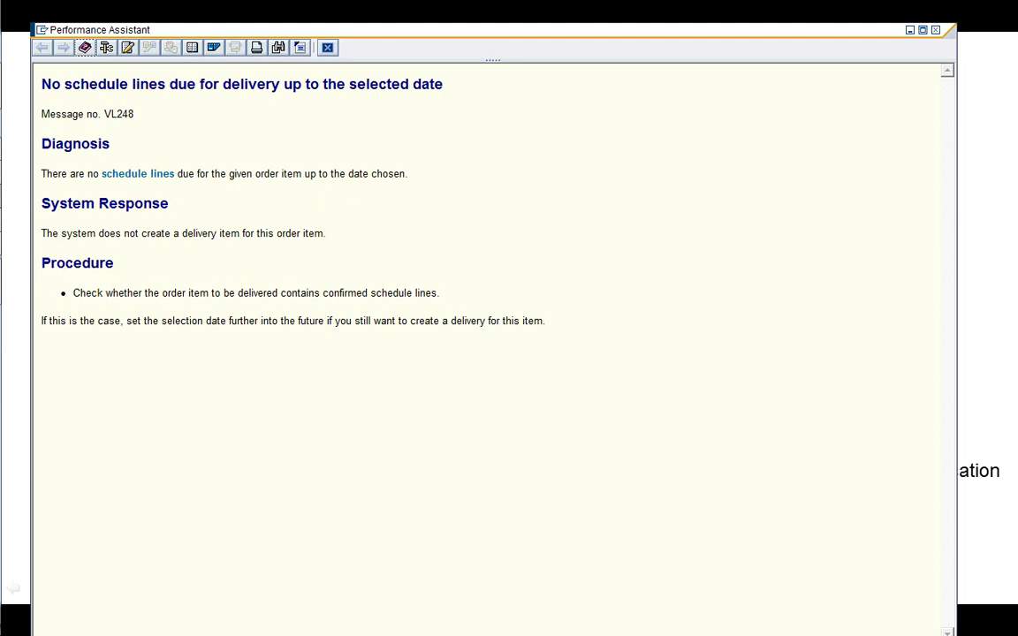
{"action": "left_click", "coordinate": [327, 48]}
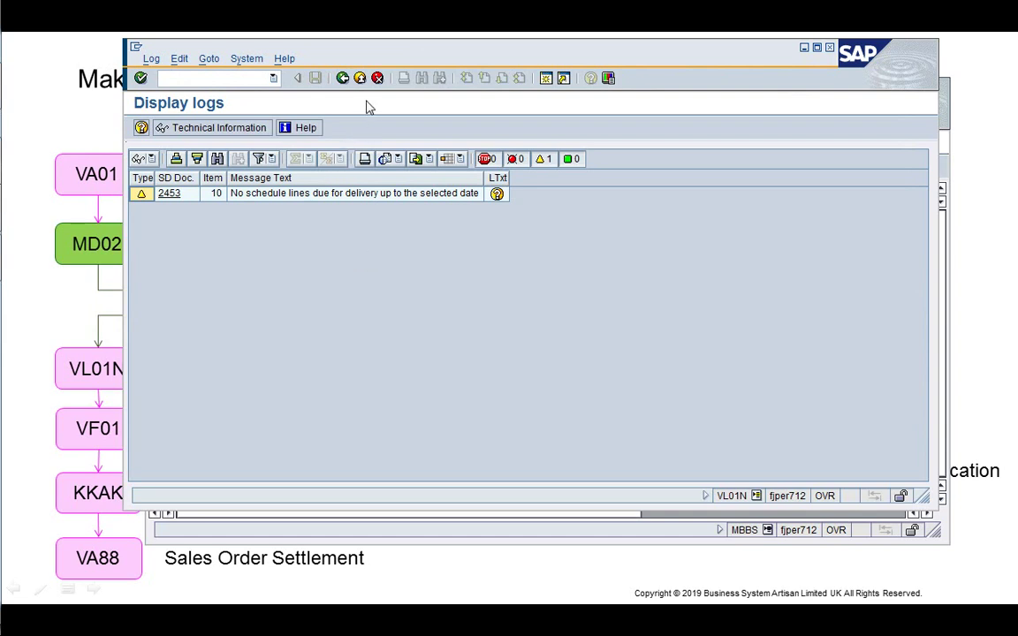
{"action": "left_click", "coordinate": [377, 79]}
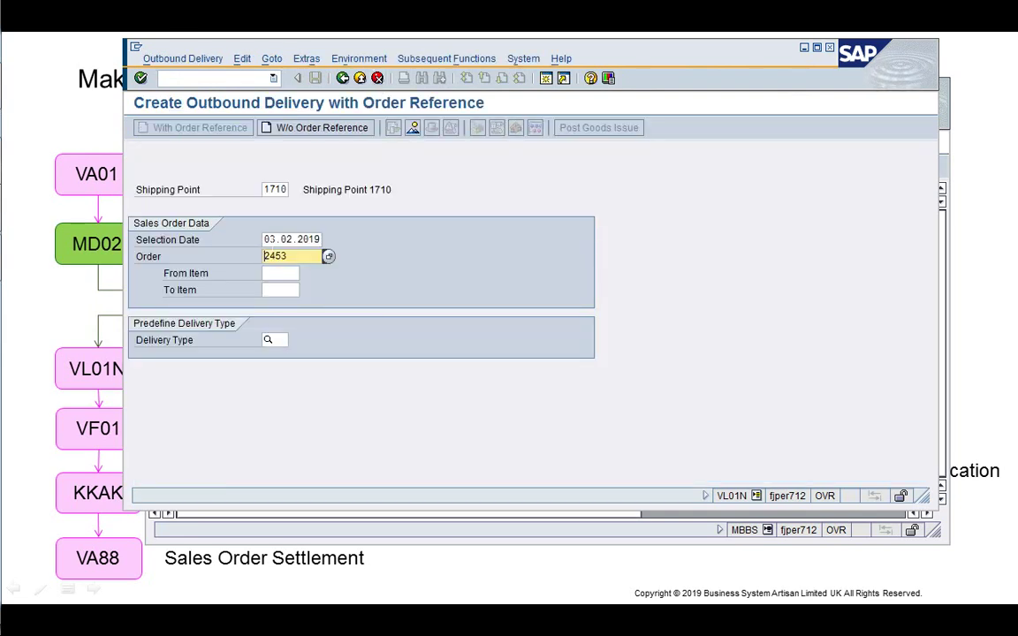
- Try to create the outbound delivery from shipping point 1710 with selection date 07.02.2019, and leave the transaction
{"action": "left_click", "coordinate": [266, 239]}
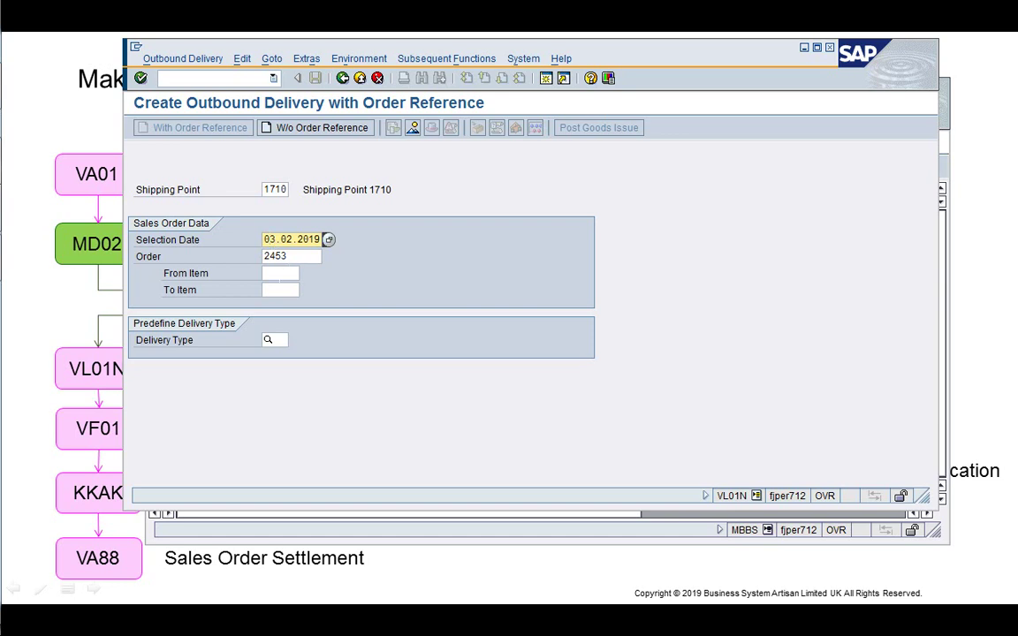
{"action": "key", "text": "Return"}
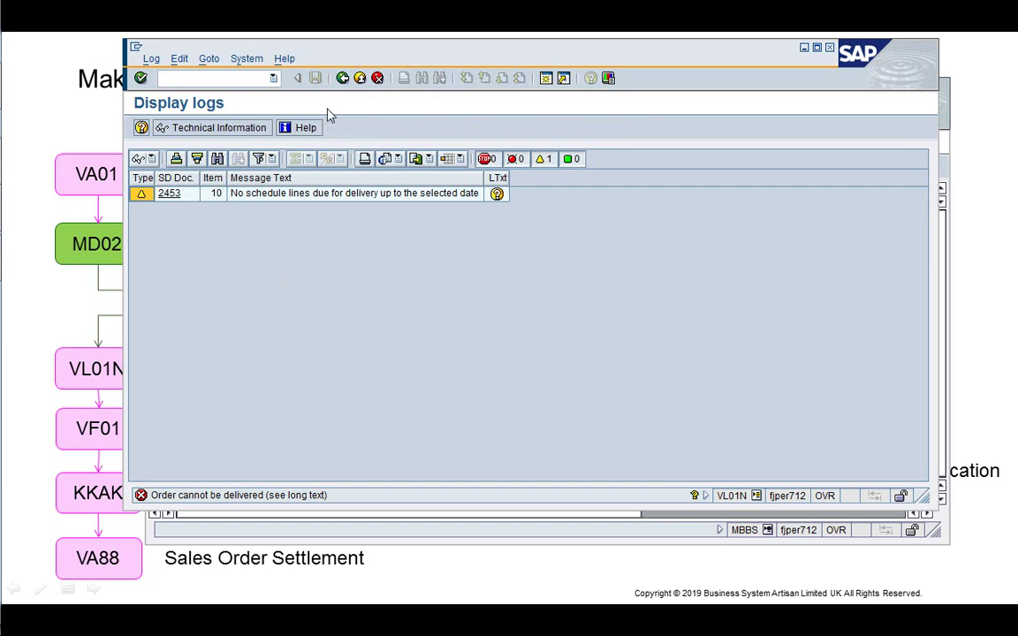
{"action": "left_click", "coordinate": [343, 79]}
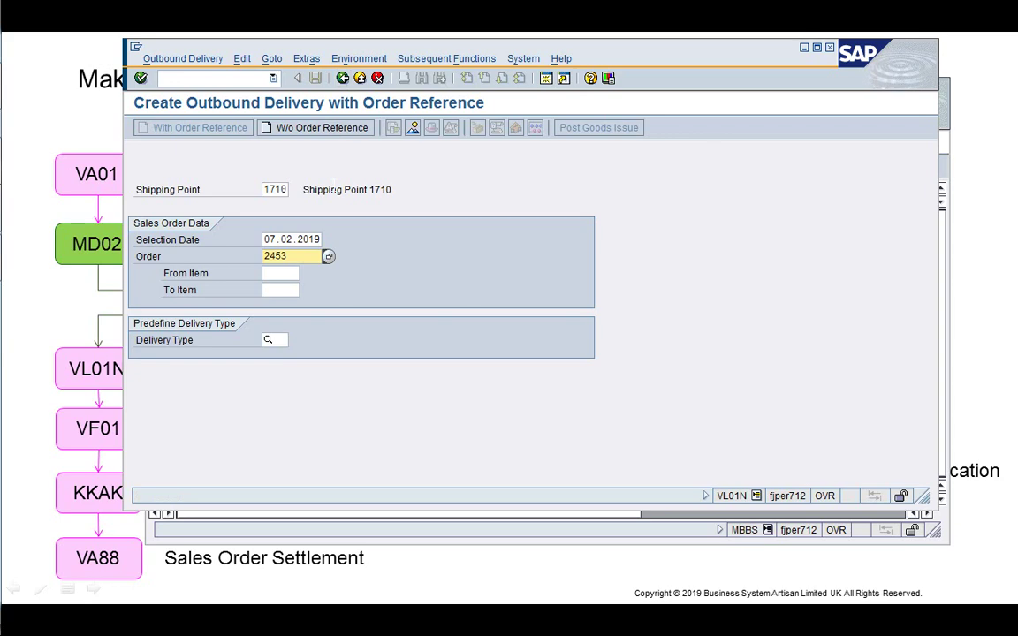
{"action": "left_click", "coordinate": [341, 80]}
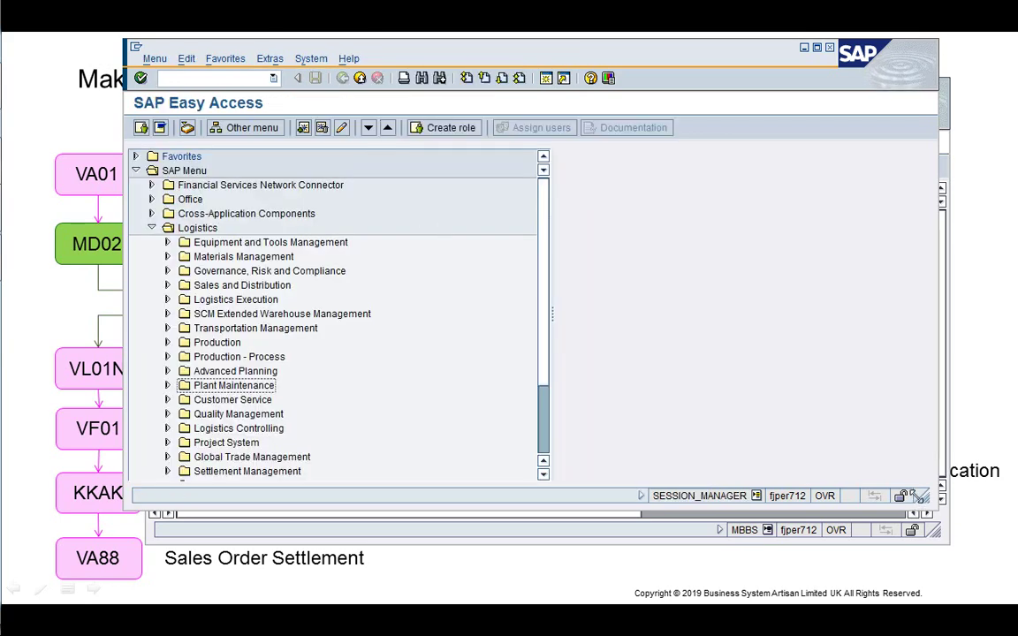
- Open the make-to-order sales order in VA02 and check the availability of item 10, material M100531071-A01
{"action": "left_click", "coordinate": [216, 78]}
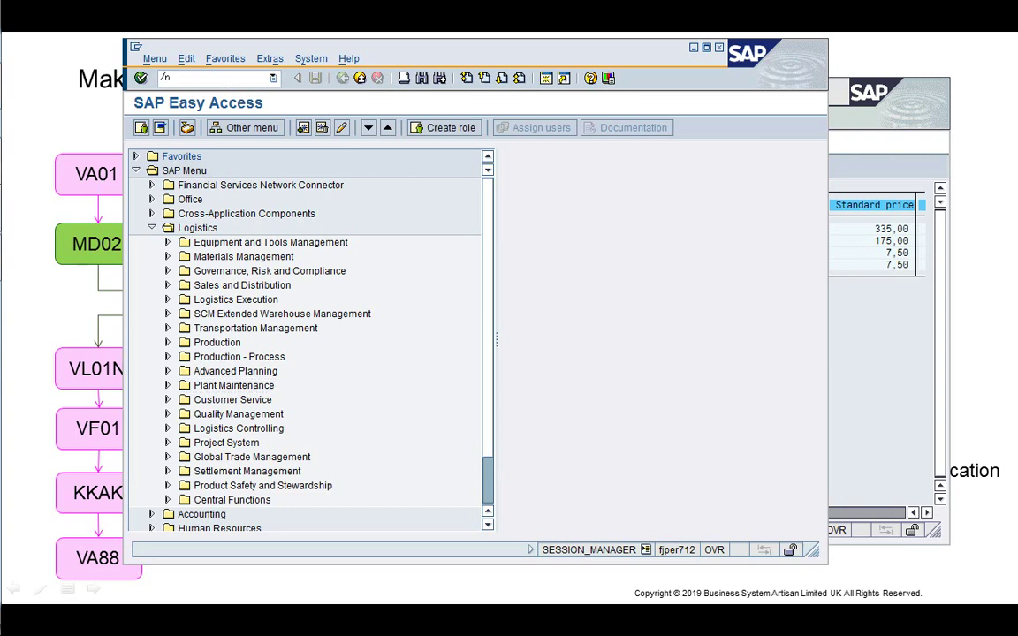
{"action": "type", "text": "/nVA02"}
{"action": "key", "text": "Return"}
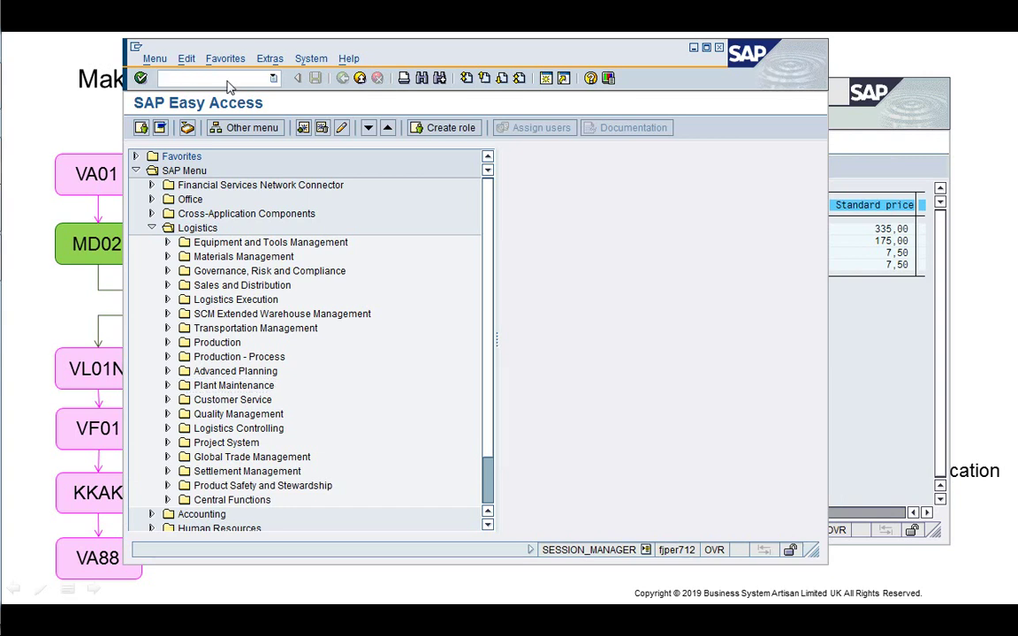
{"action": "key", "text": "Return"}
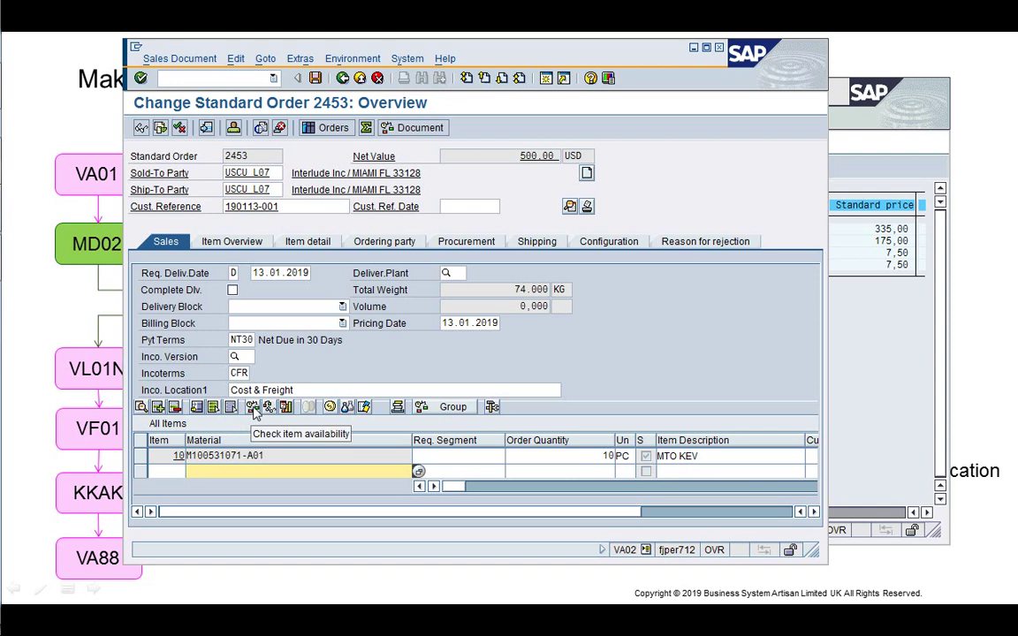
{"action": "left_click", "coordinate": [252, 407]}
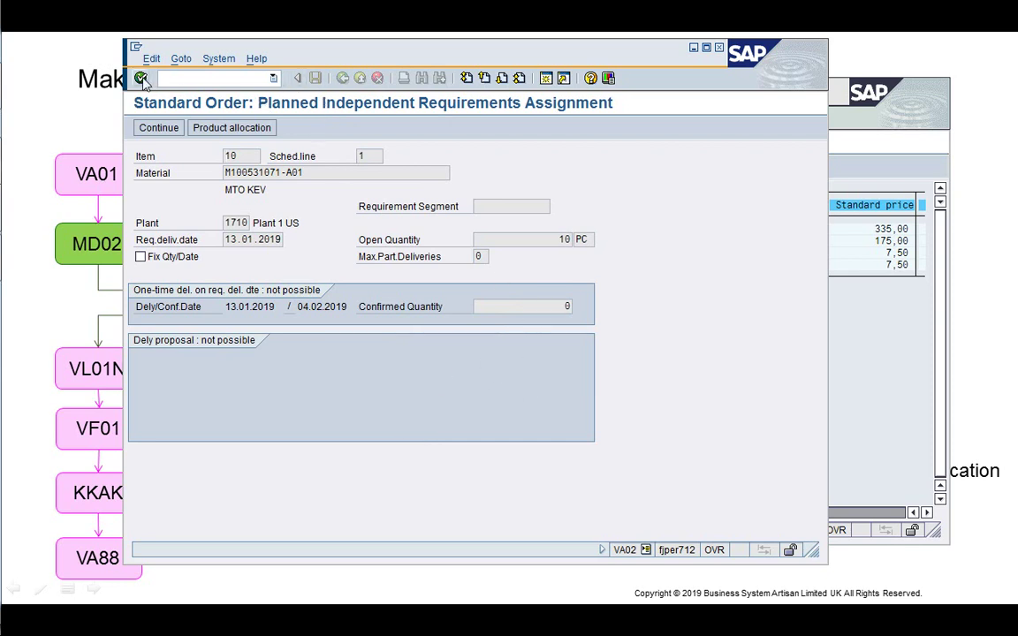
{"action": "left_click", "coordinate": [157, 127]}
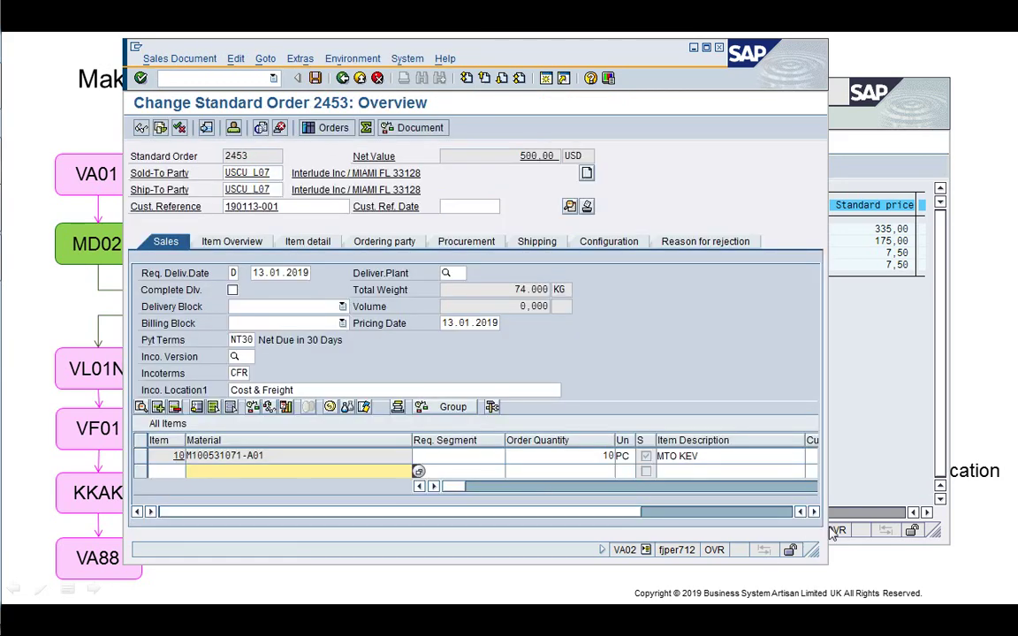
{"action": "left_click_drag", "start_coordinate": [812, 547], "coordinate": [859, 575]}
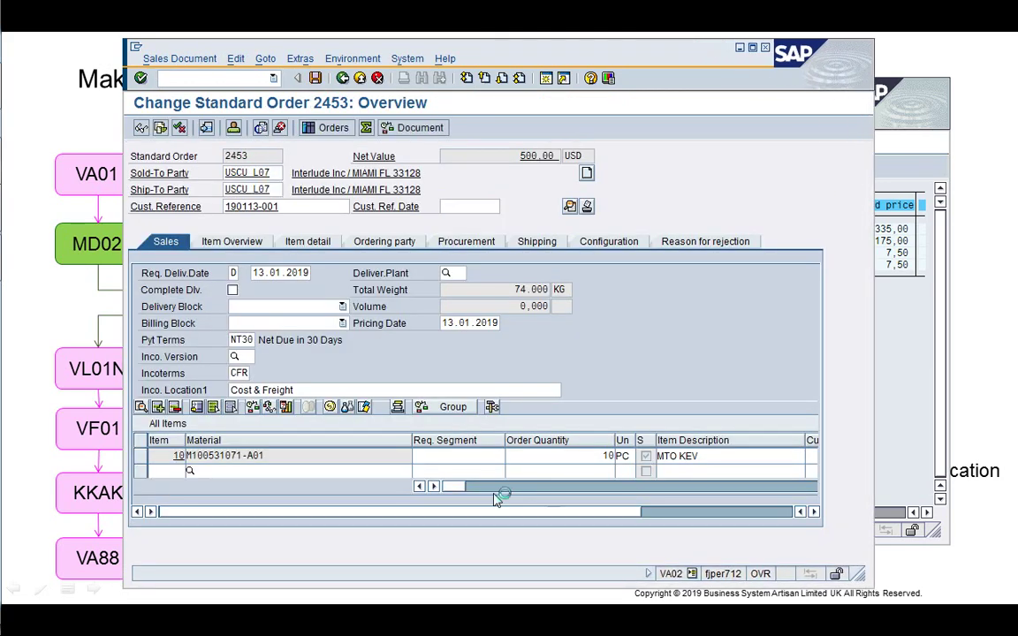
{"action": "left_click_drag", "start_coordinate": [410, 440], "coordinate": [277, 440]}
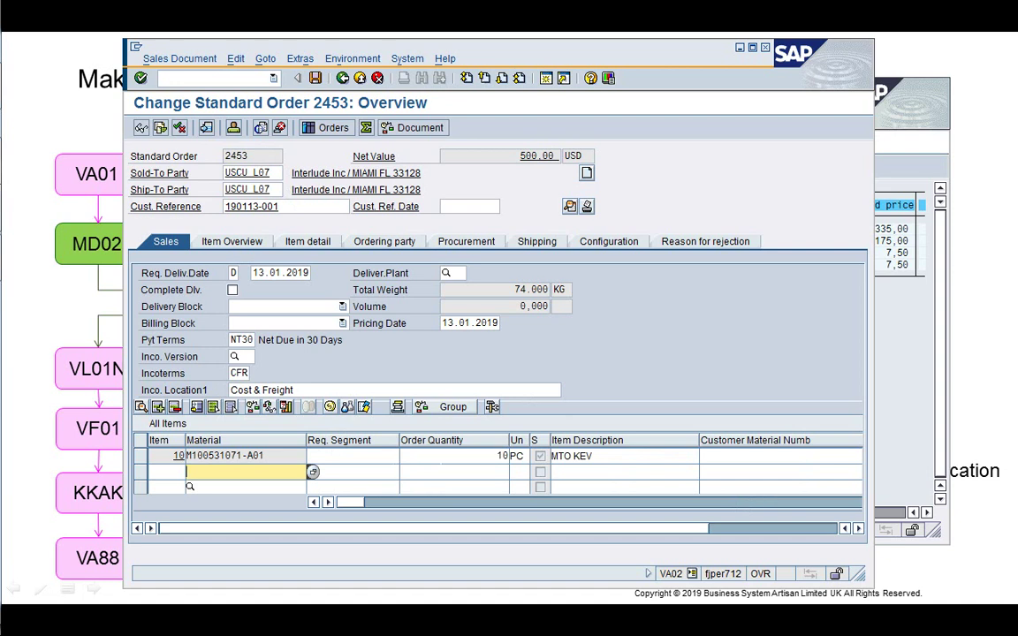
{"action": "left_click", "coordinate": [437, 457]}
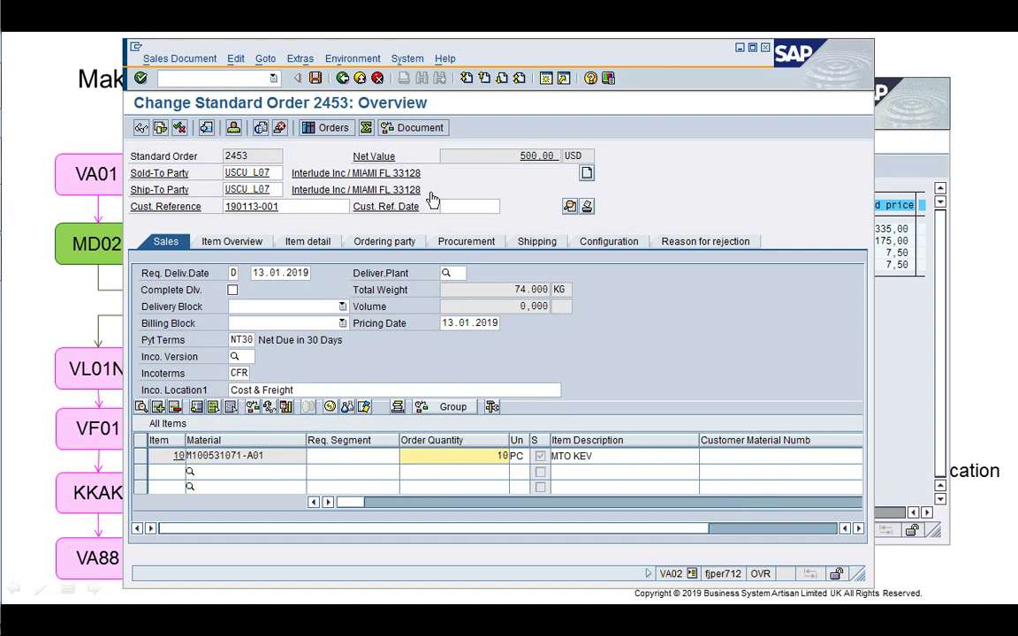
- Open the requirements classes configuration (OVZG) in a new session and exit the sales order without saving
{"action": "left_click", "coordinate": [545, 78]}
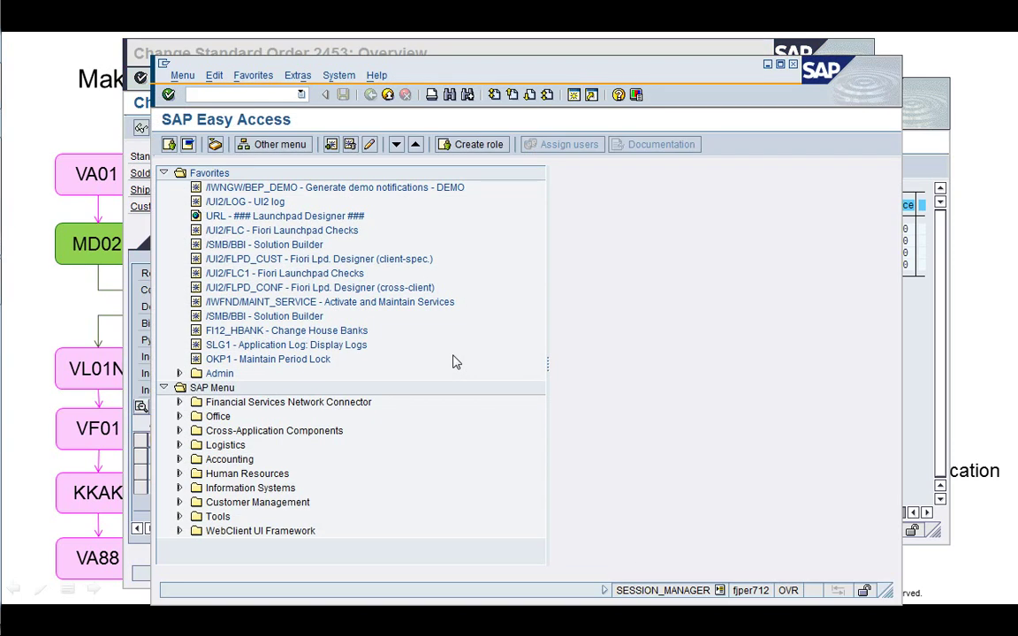
{"action": "type", "text": "/nOVZG"}
{"action": "key", "text": "Return"}
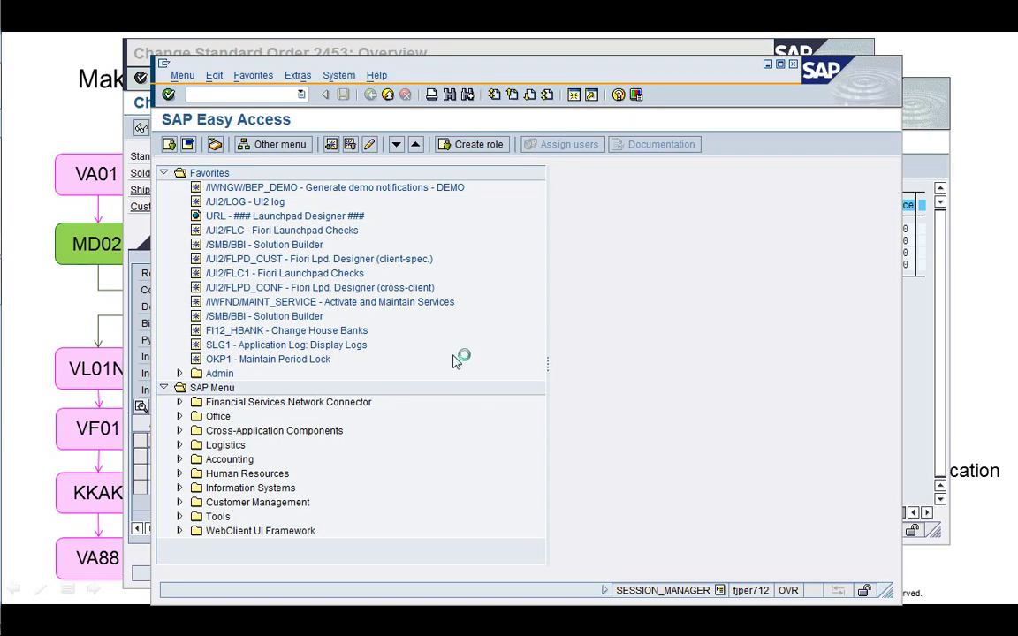
{"action": "left_click", "coordinate": [138, 234]}
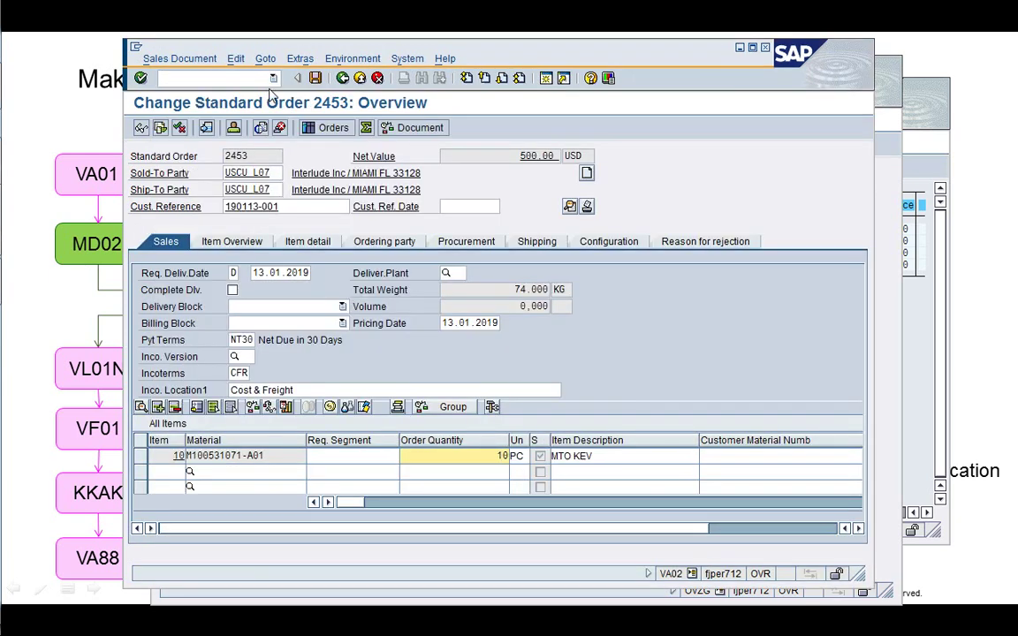
{"action": "left_click", "coordinate": [364, 76]}
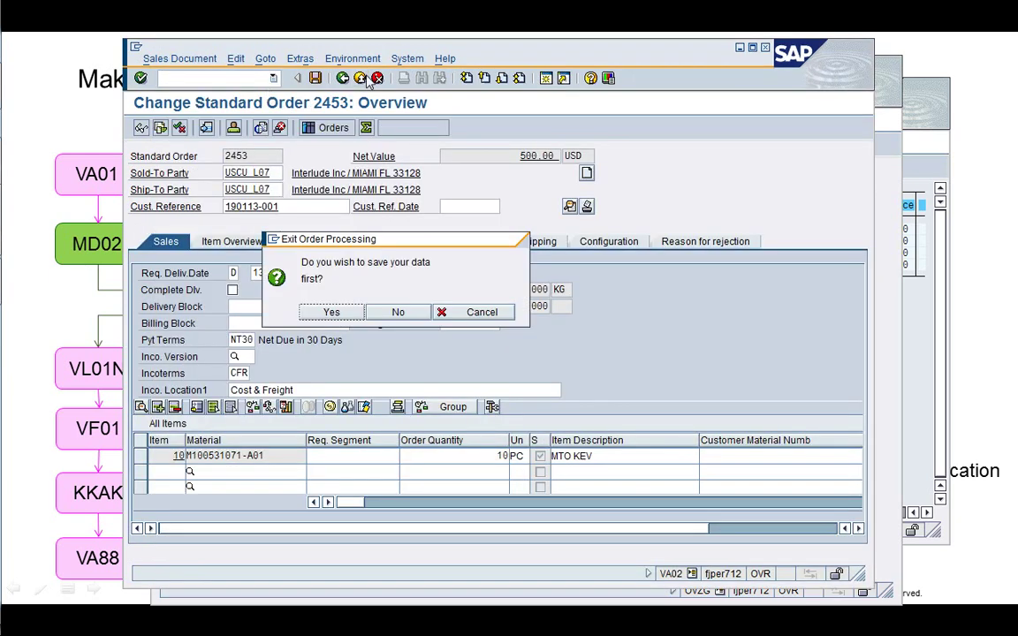
{"action": "left_click", "coordinate": [400, 314]}
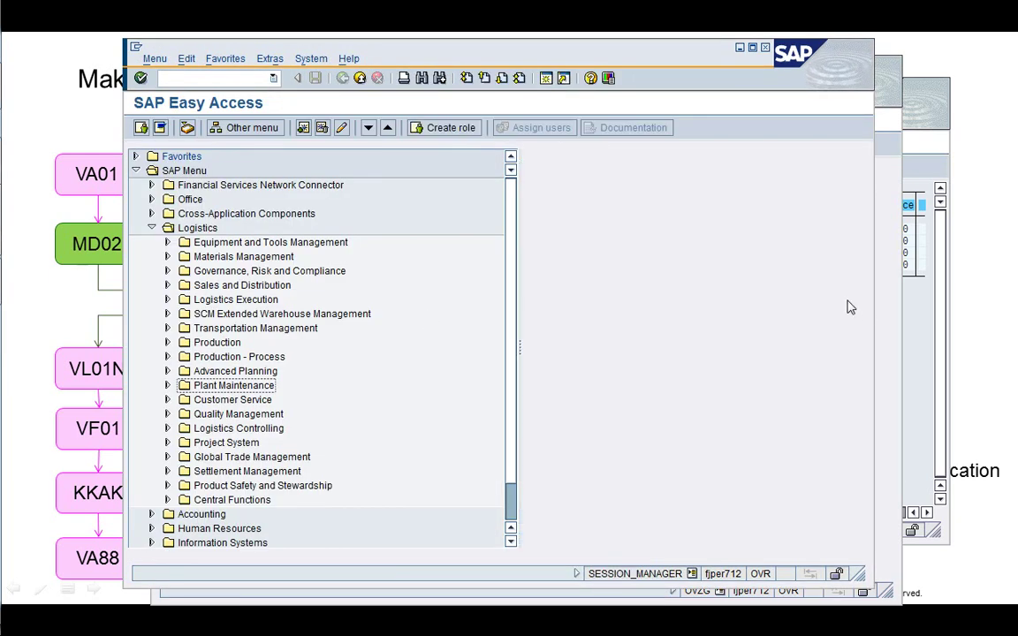
- Activate the availability check for requirements class 045, save the change, and leave the configuration
{"action": "left_click", "coordinate": [886, 326]}
{"action": "double_click", "coordinate": [247, 332]}
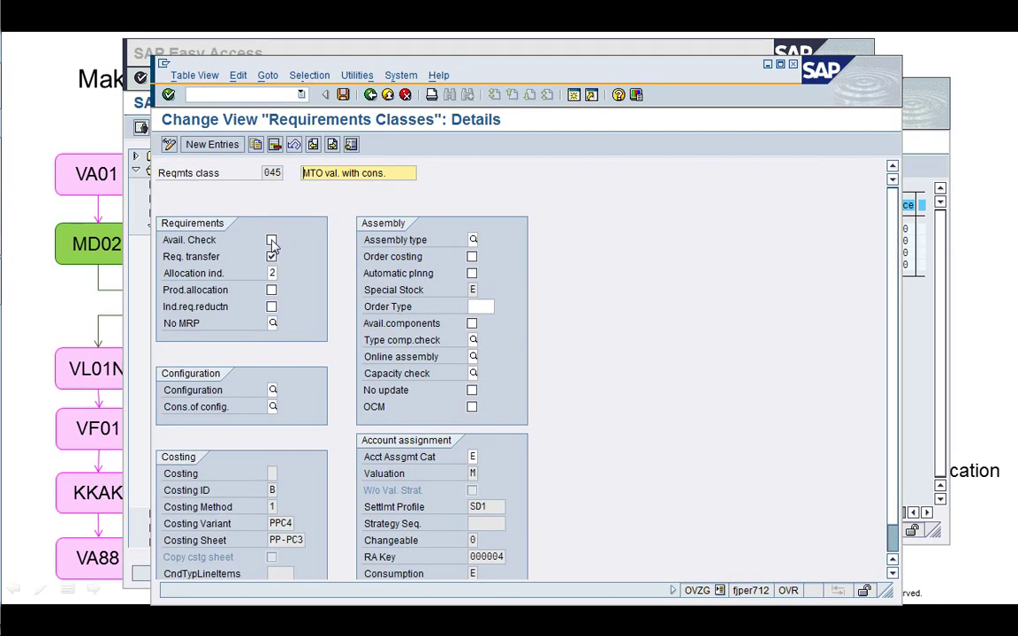
{"action": "left_click", "coordinate": [271, 241]}
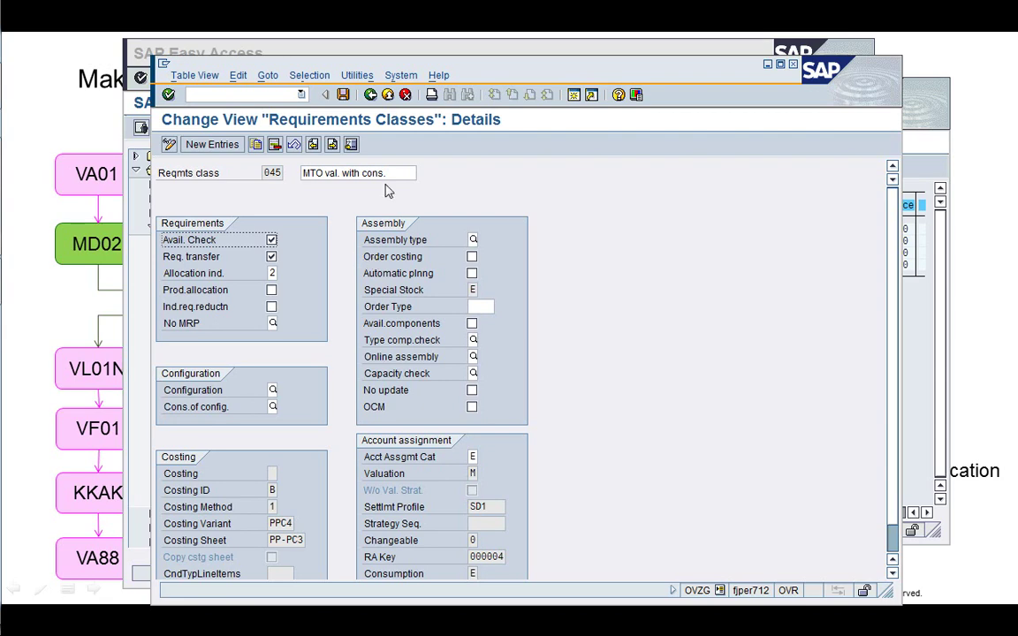
{"action": "left_click", "coordinate": [343, 95]}
{"action": "key", "text": "Return"}
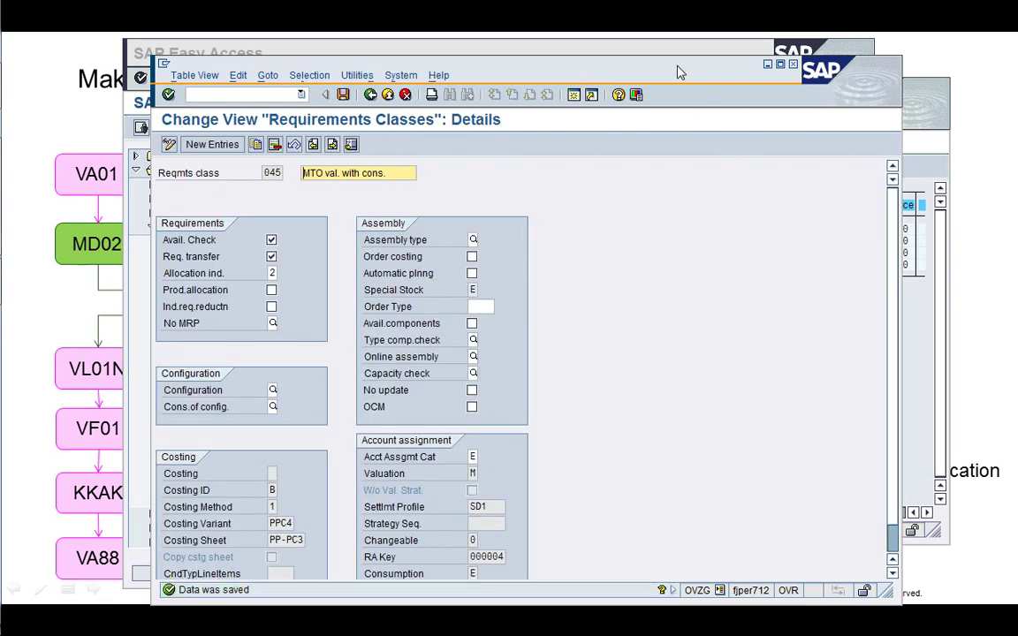
{"action": "left_click_drag", "start_coordinate": [679, 72], "coordinate": [690, 51]}
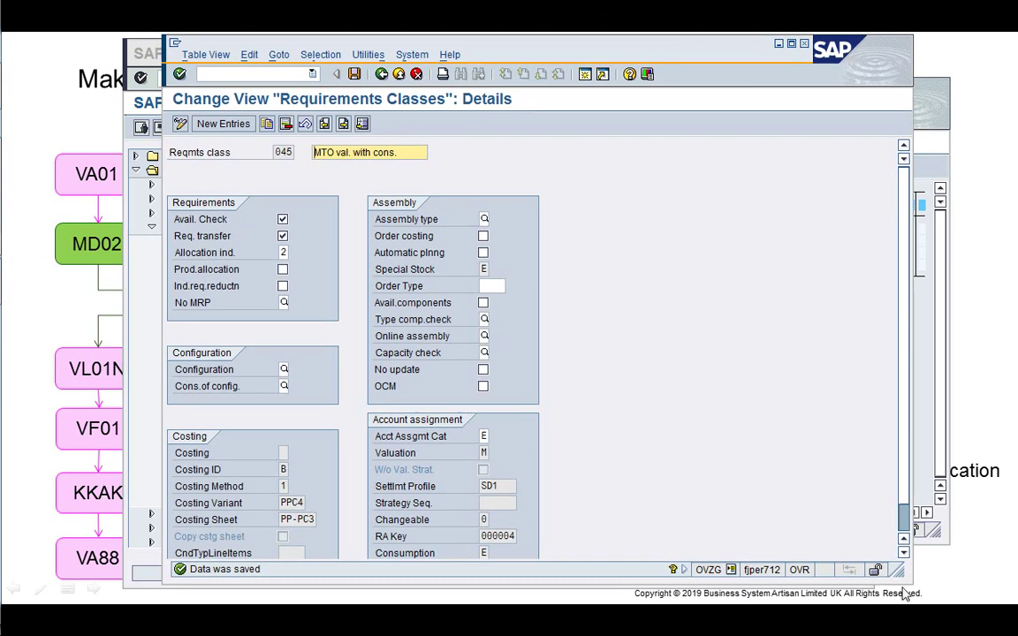
{"action": "left_click_drag", "start_coordinate": [899, 572], "coordinate": [695, 588]}
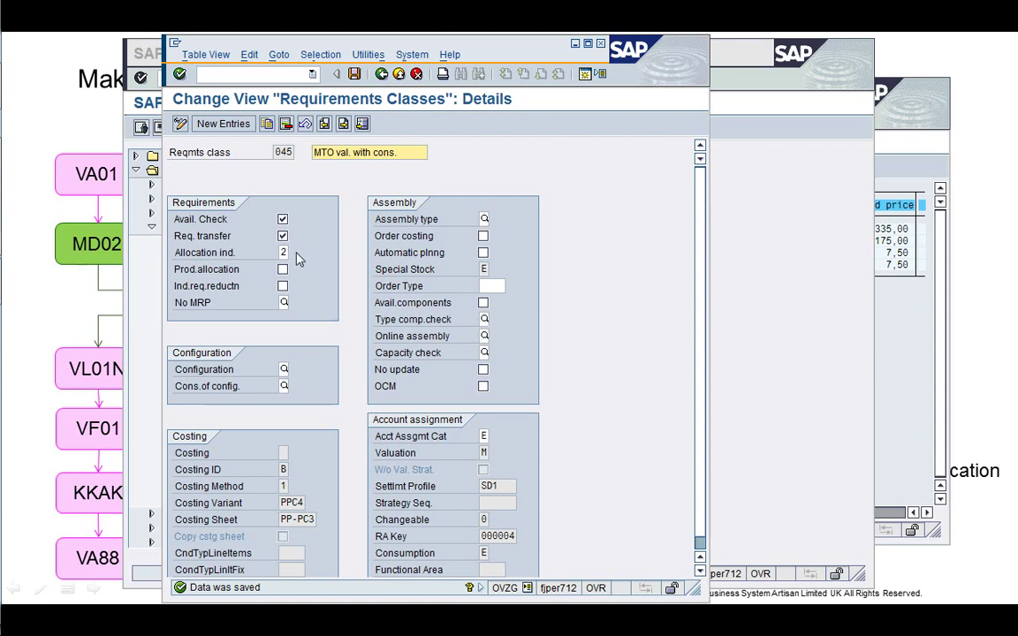
{"action": "left_click", "coordinate": [418, 77]}
{"action": "left_click", "coordinate": [401, 76]}
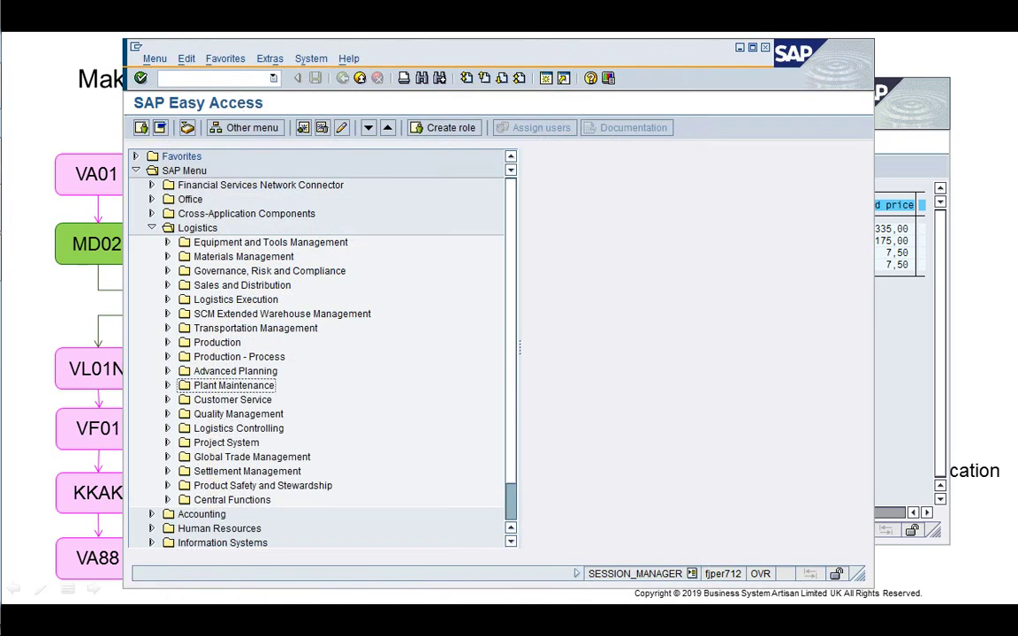
- Recheck item 10's availability in VA02, accept the delivery proposal of 10 PC for 08.02.2019, and save the sales order
{"action": "left_click", "coordinate": [199, 77]}
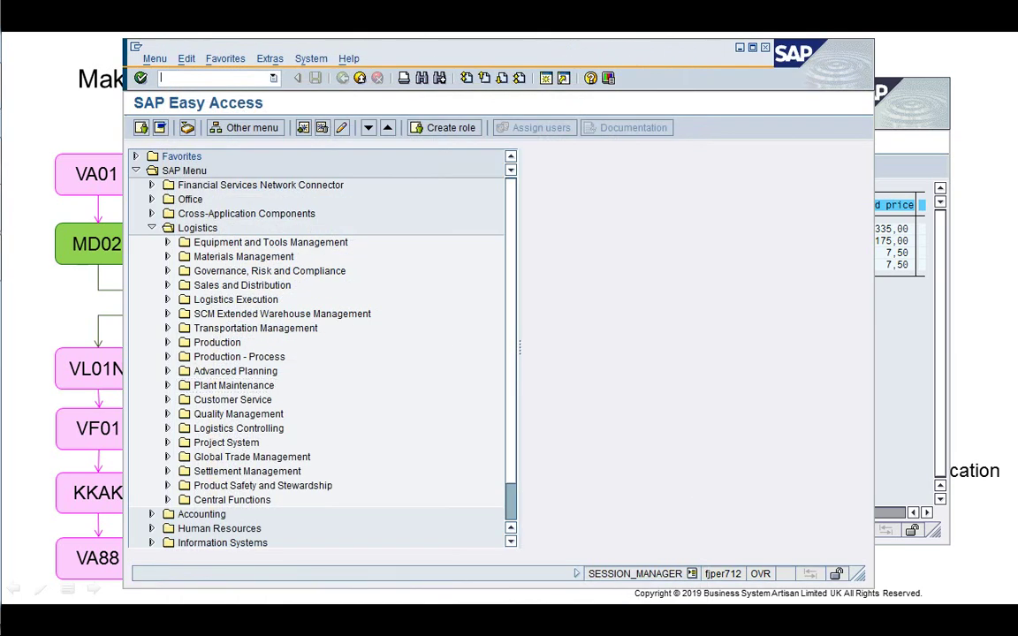
{"action": "type", "text": "/nVA02"}
{"action": "key", "text": "Return"}
{"action": "key", "text": "Return"}
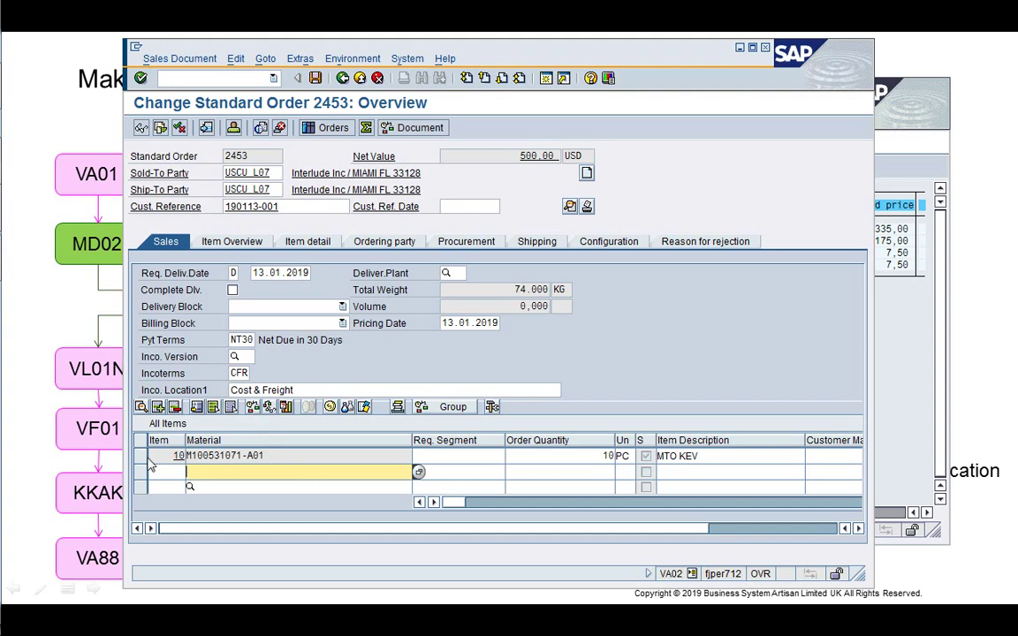
{"action": "left_click", "coordinate": [252, 408]}
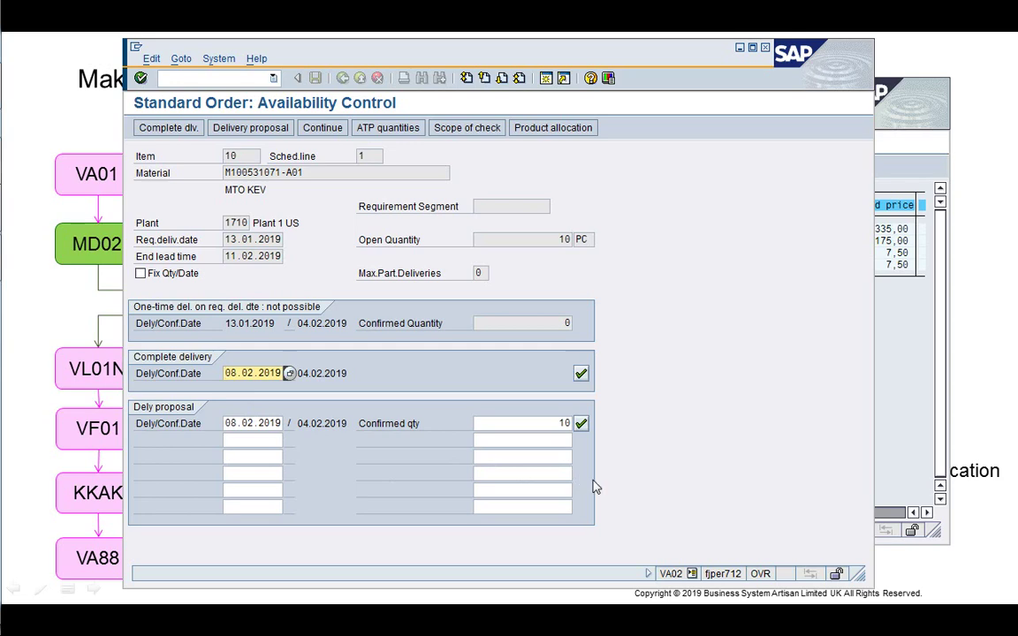
{"action": "left_click", "coordinate": [581, 424]}
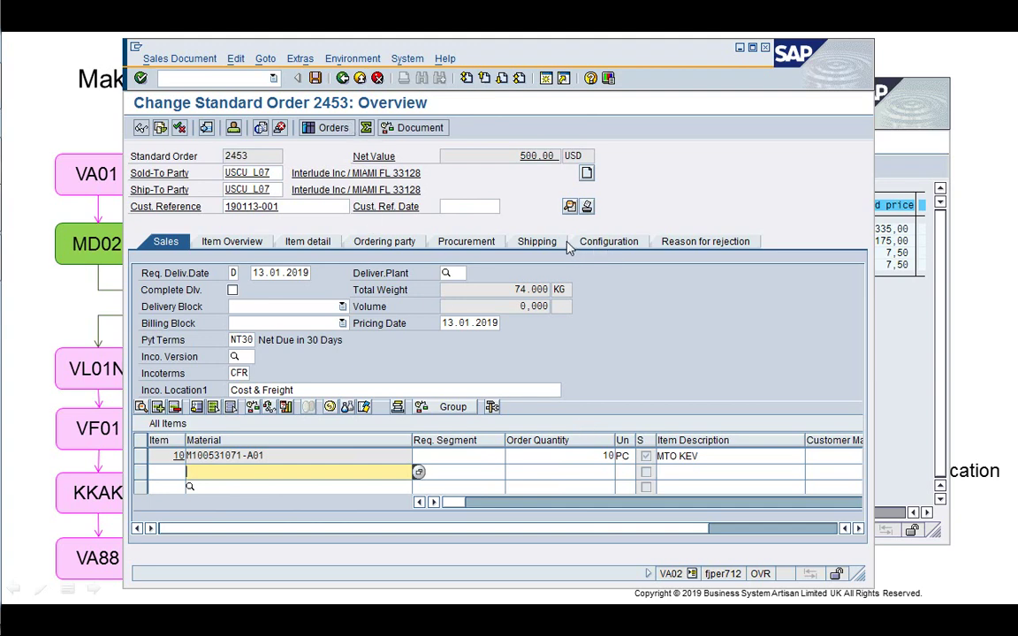
{"action": "left_click", "coordinate": [536, 242]}
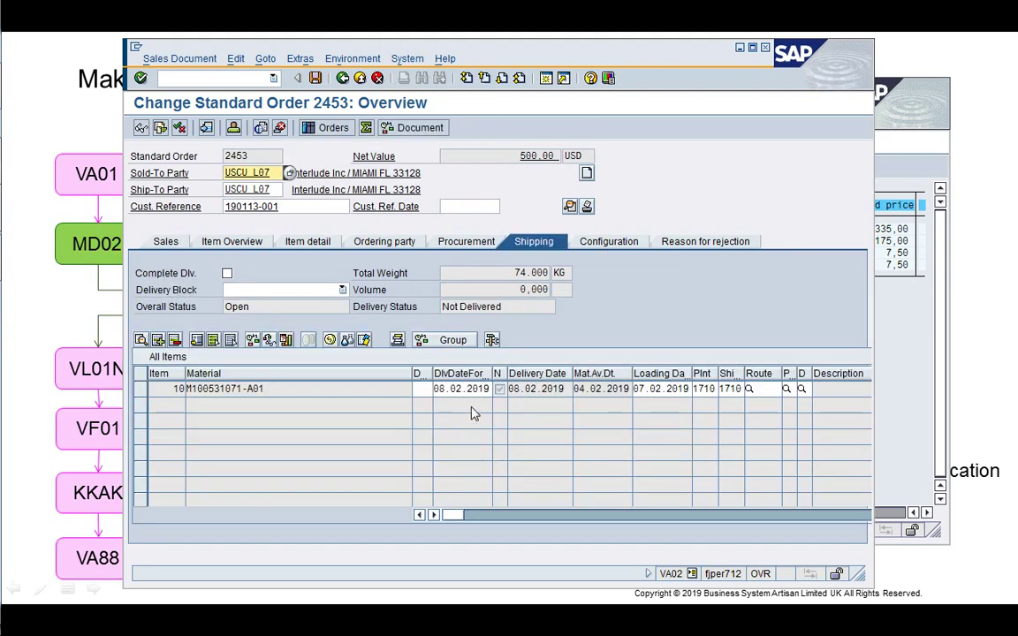
{"action": "left_click", "coordinate": [315, 79]}
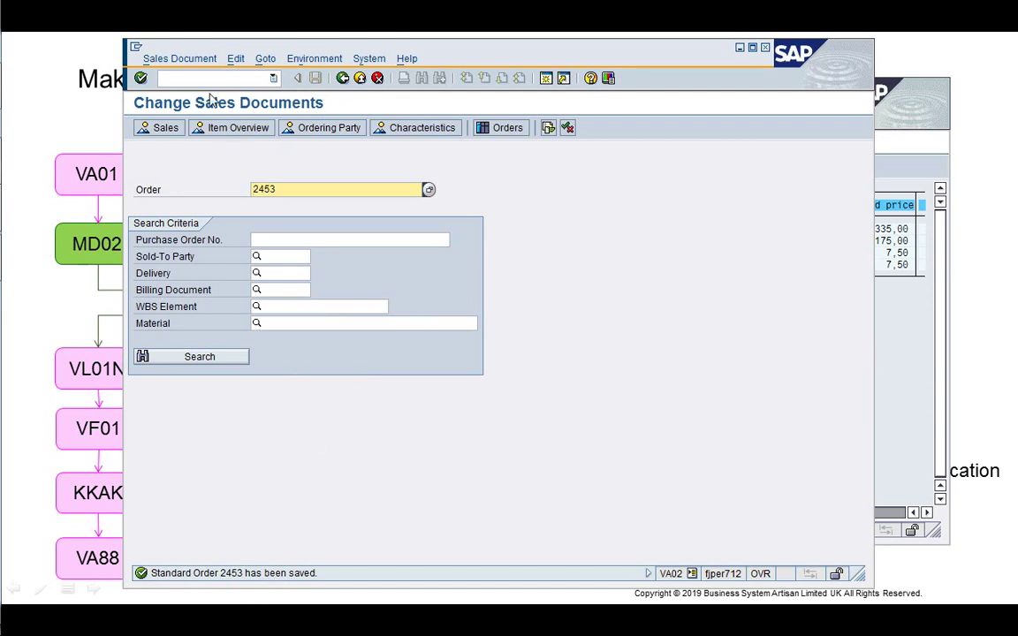
- Reopen the saved sales order, start its outbound delivery, and narrow the Material column in the delivery's item list
{"action": "left_click", "coordinate": [183, 60]}
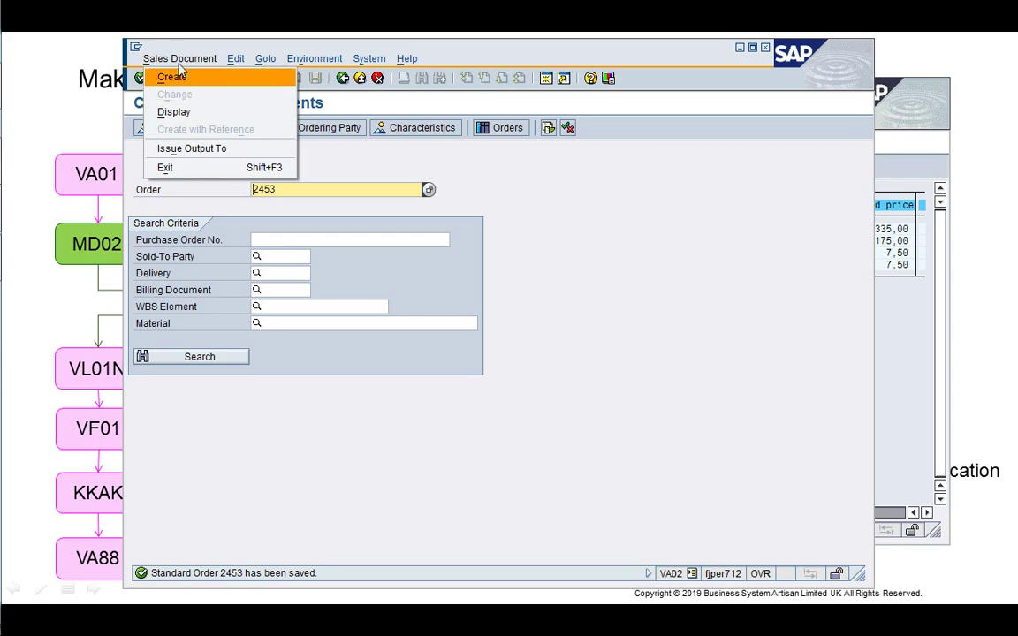
{"action": "left_click", "coordinate": [179, 60]}
{"action": "key", "text": "Return"}
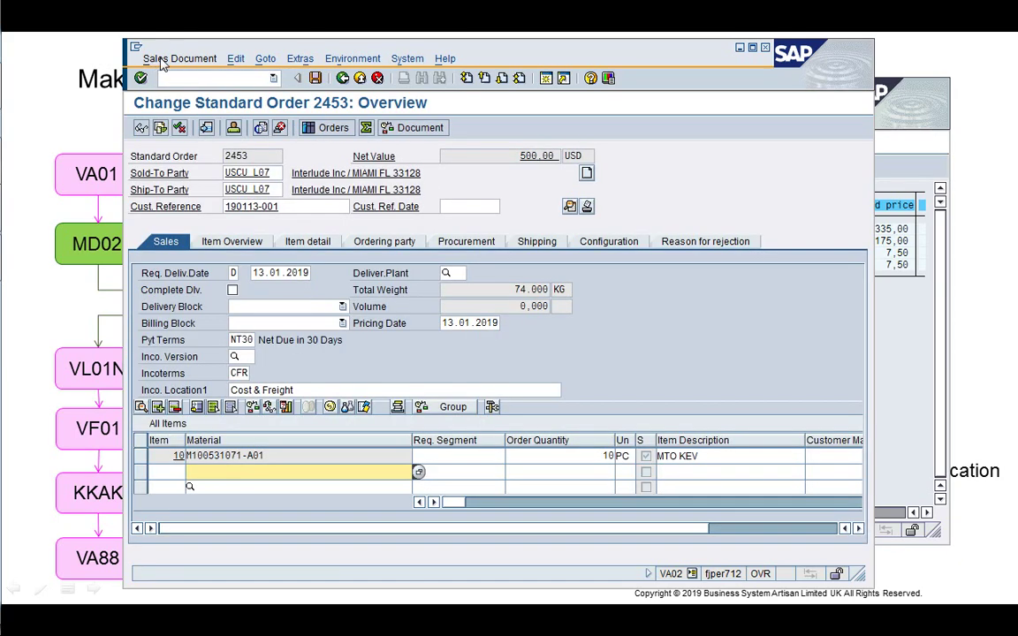
{"action": "left_click", "coordinate": [161, 61]}
{"action": "left_click", "coordinate": [177, 183]}
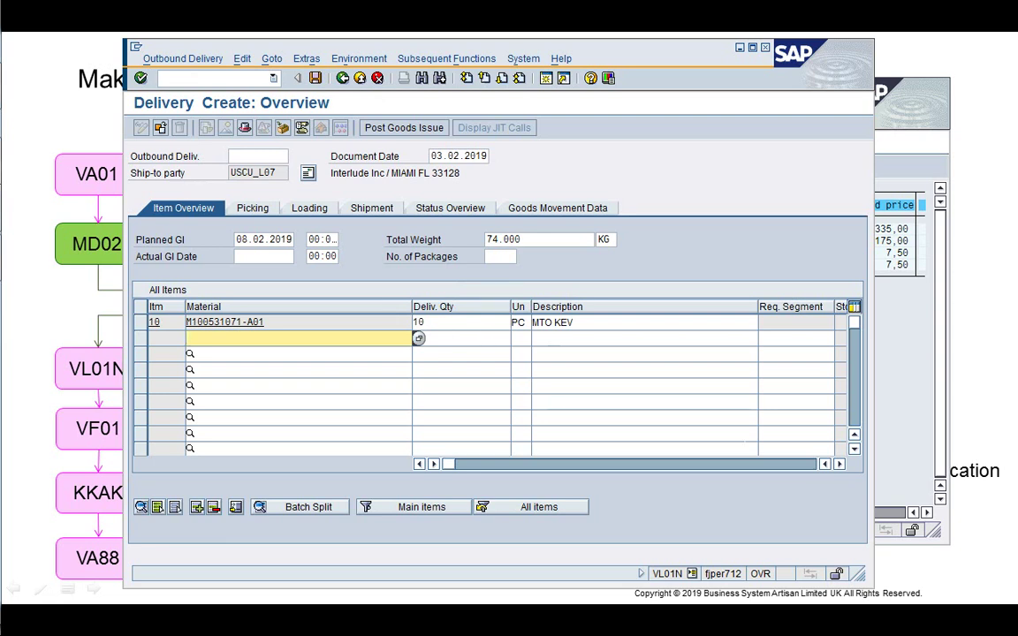
{"action": "left_click_drag", "start_coordinate": [861, 572], "coordinate": [862, 592]}
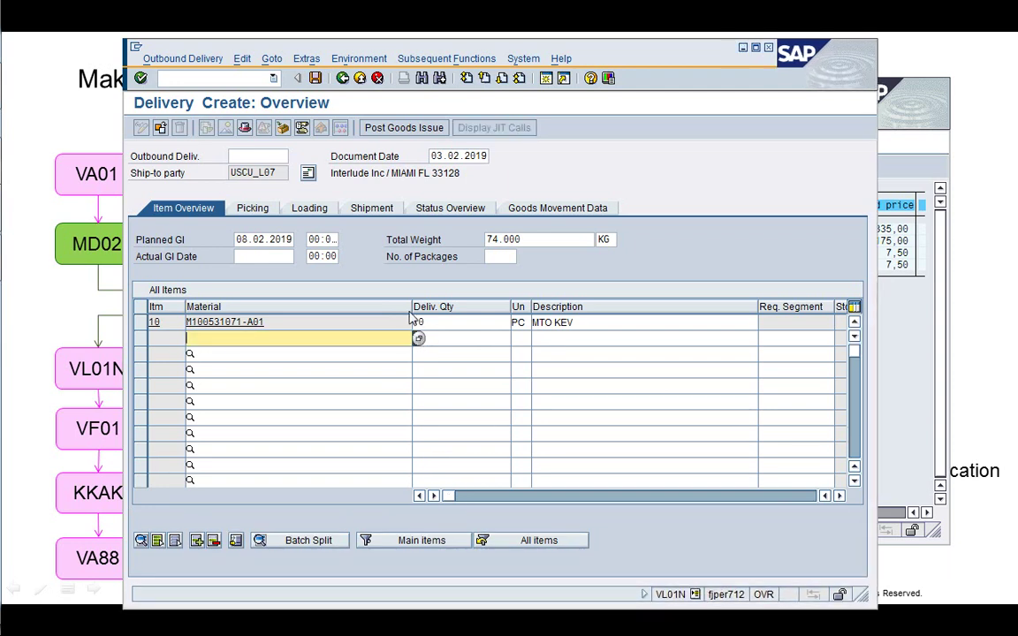
{"action": "left_click_drag", "start_coordinate": [410, 309], "coordinate": [296, 306]}
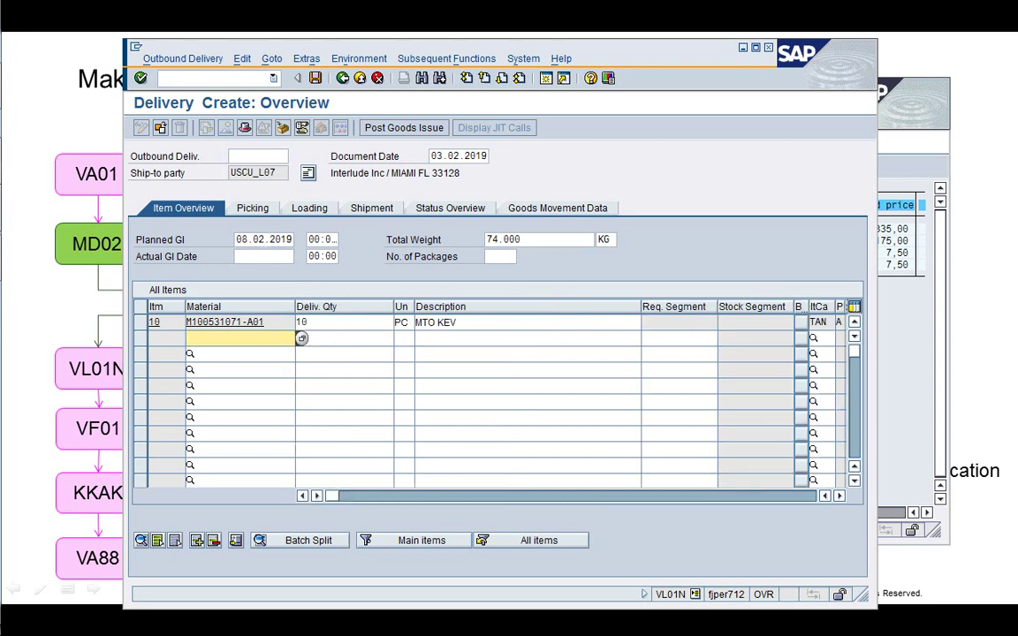
- Set the outbound delivery's document date to 25.01.2019
{"action": "left_click", "coordinate": [447, 155]}
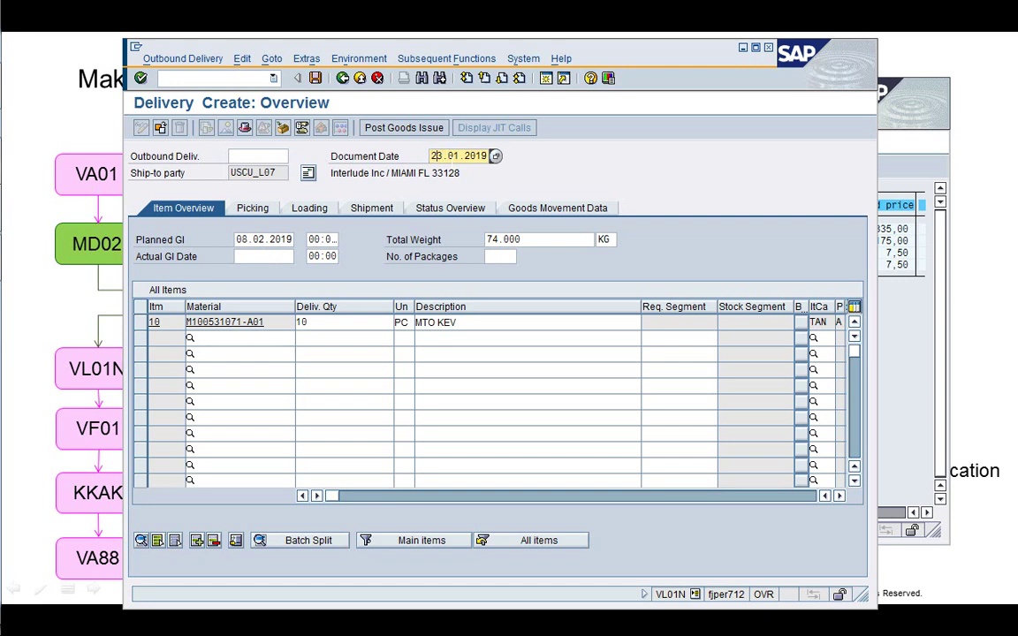
{"action": "key", "text": "shift+Right"}
{"action": "key", "text": "shift+Right"}
{"action": "key", "text": "shift+Right"}
{"action": "key", "text": "shift+Right"}
{"action": "key", "text": "shift+Right"}
{"action": "key", "text": "shift+Right"}
{"action": "key", "text": "shift+Right"}
{"action": "key", "text": "shift+Right"}
{"action": "key", "text": "shift+Right"}
{"action": "key", "text": "ctrl+c"}
{"action": "key", "text": "Return"}
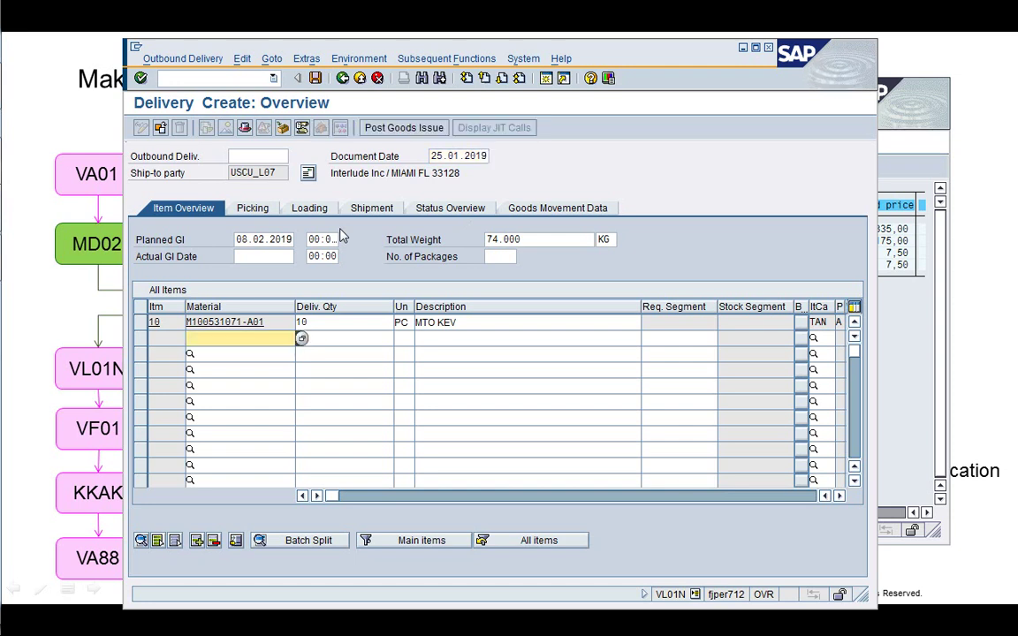
- Set the outbound delivery's planned goods issue date to 25.01.2019 and go to the actual goods issue date
{"action": "double_click", "coordinate": [239, 242]}
{"action": "key", "text": "ctrl+v"}
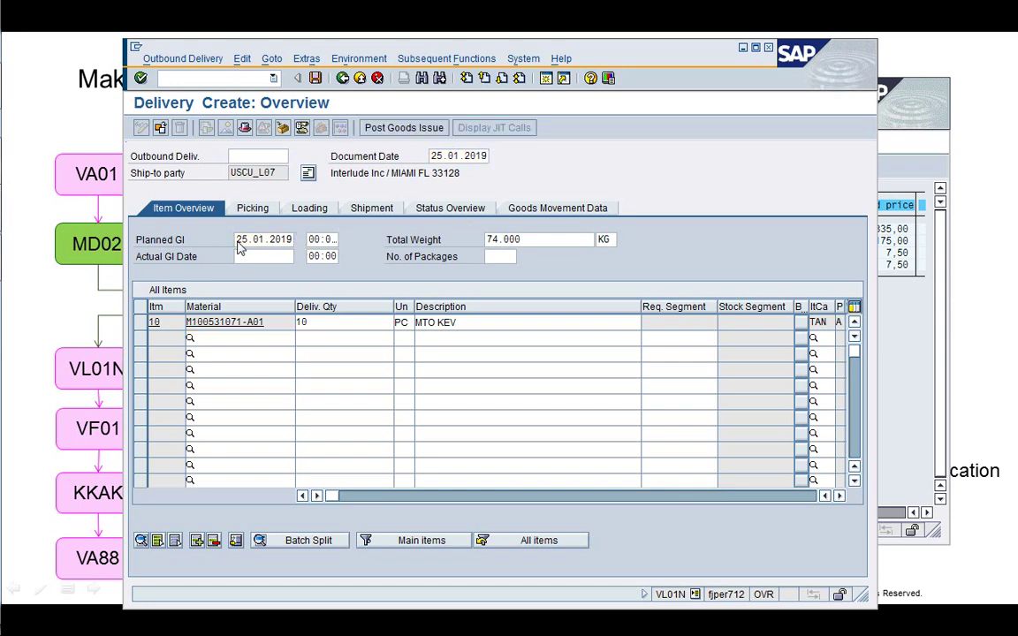
{"action": "key", "text": "Return"}
{"action": "key", "text": "Return"}
{"action": "key", "text": "Return"}
{"action": "key", "text": "Return"}
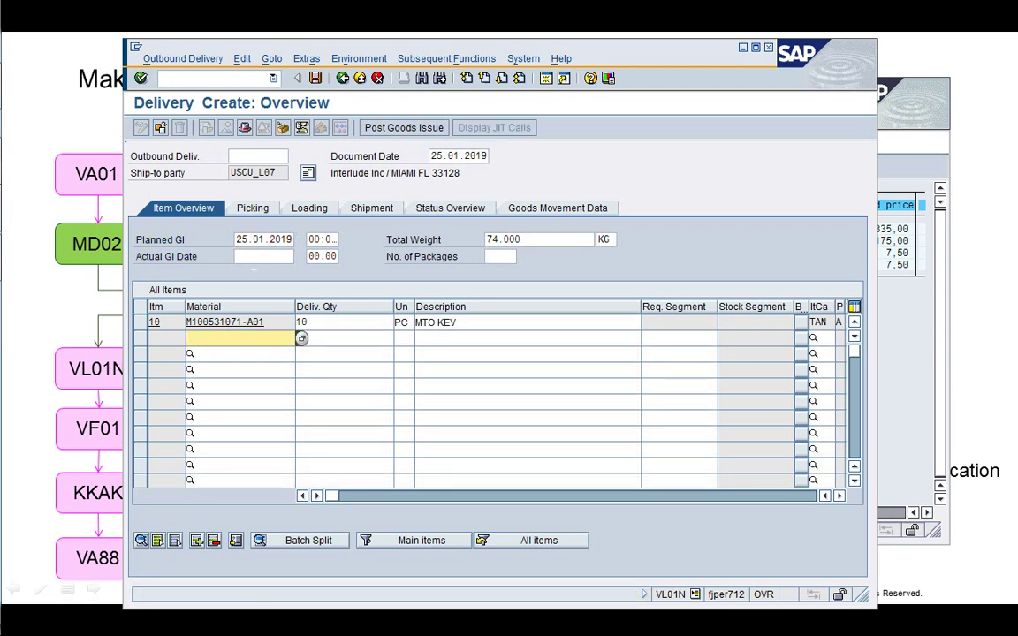
{"action": "left_click", "coordinate": [264, 258]}
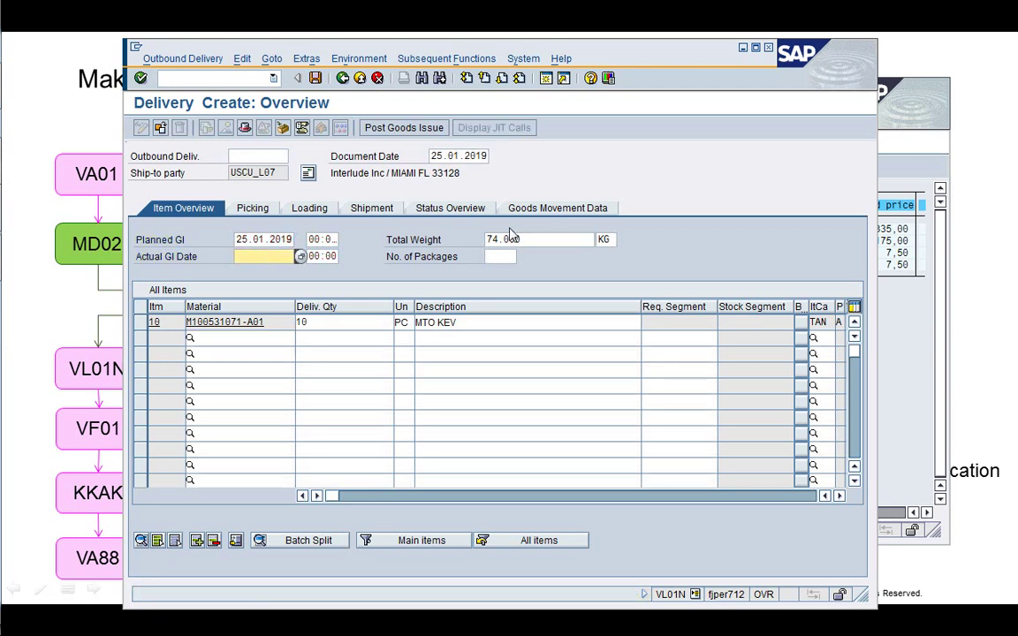
- Narrow the Material column in the delivery's goods movement data and set the transportation planning date to 25.01.2019
{"action": "left_click", "coordinate": [557, 208]}
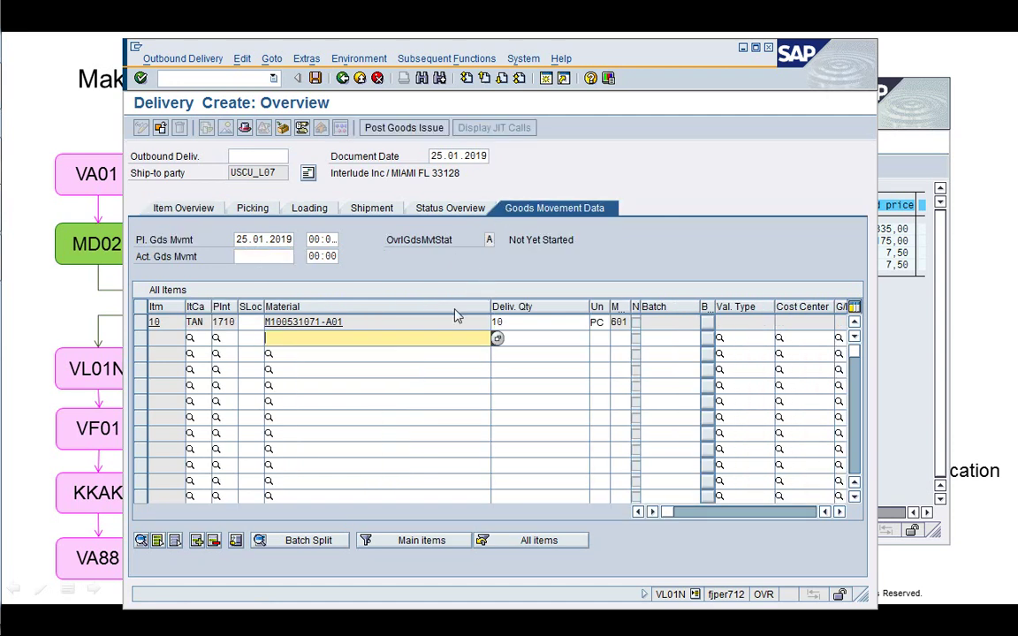
{"action": "left_click_drag", "start_coordinate": [488, 309], "coordinate": [412, 312]}
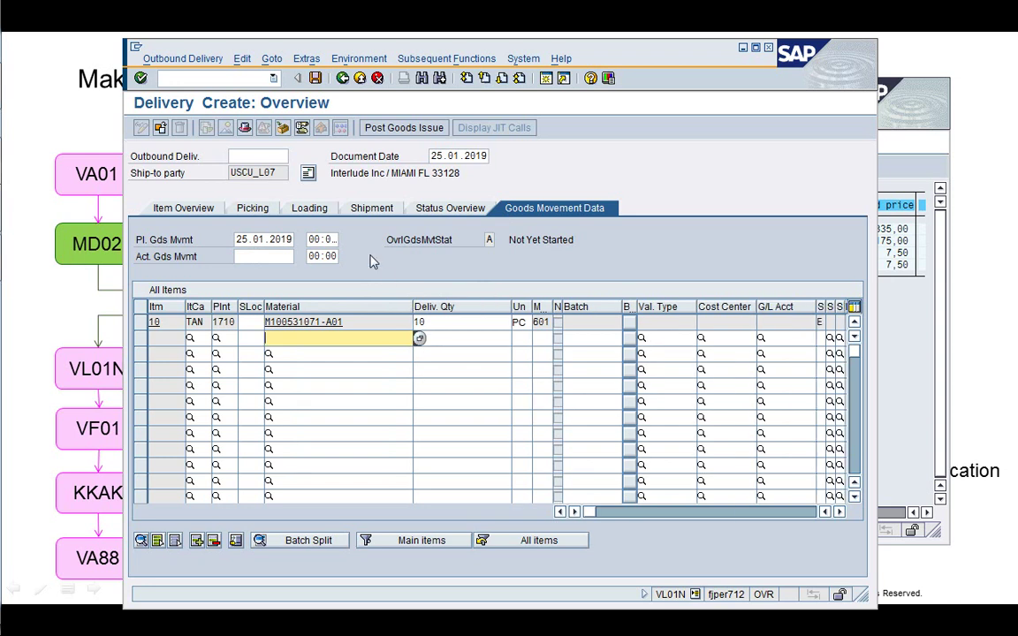
{"action": "left_click", "coordinate": [438, 210]}
{"action": "left_click", "coordinate": [372, 209]}
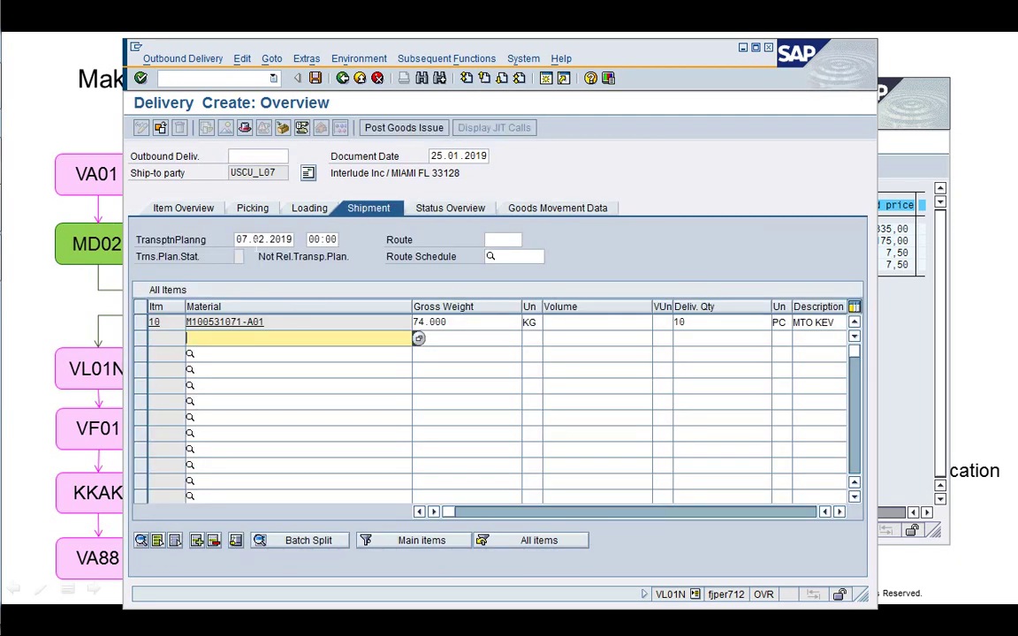
{"action": "left_click", "coordinate": [242, 241]}
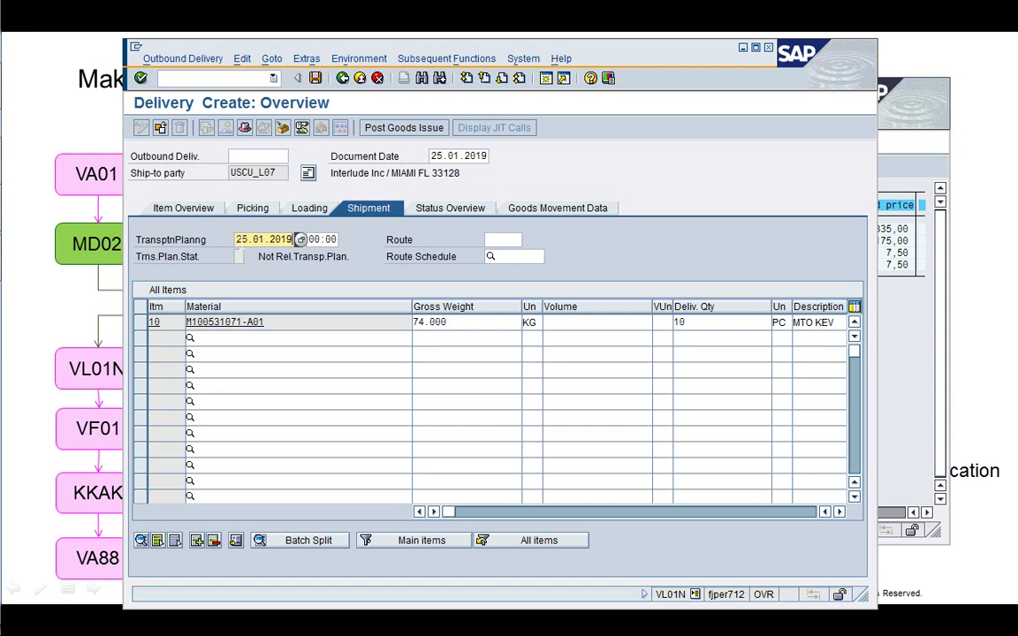
{"action": "key", "text": "Return"}
{"action": "key", "text": "Return"}
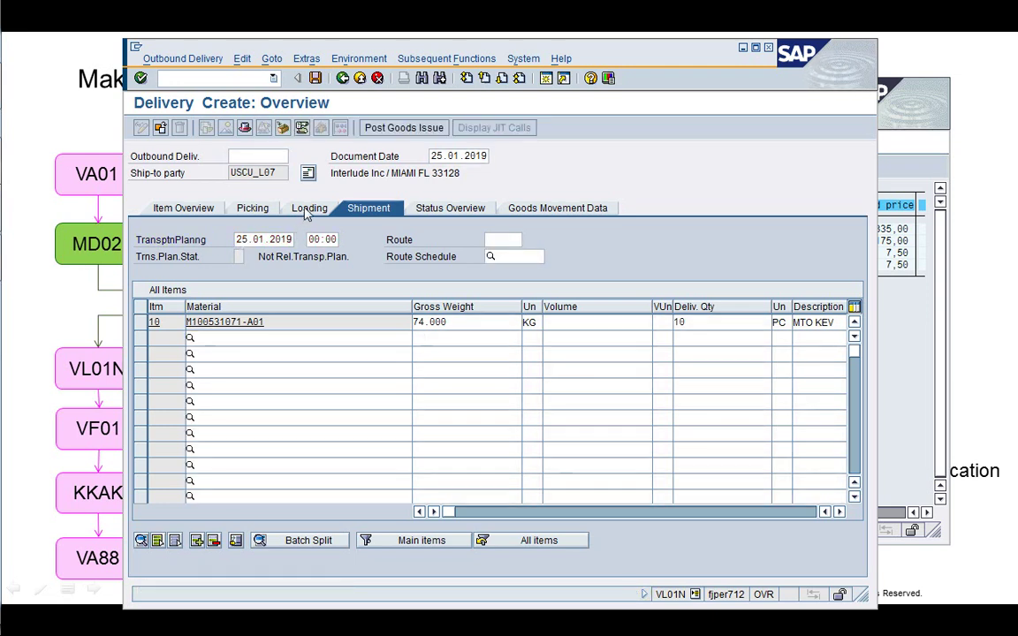
- Set the outbound delivery's loading date to 25.01.2019
{"action": "left_click", "coordinate": [306, 208]}
{"action": "left_click", "coordinate": [236, 239]}
{"action": "key", "text": "ctrl+v"}
{"action": "key", "text": "Return"}
{"action": "key", "text": "Return"}
{"action": "key", "text": "Return"}
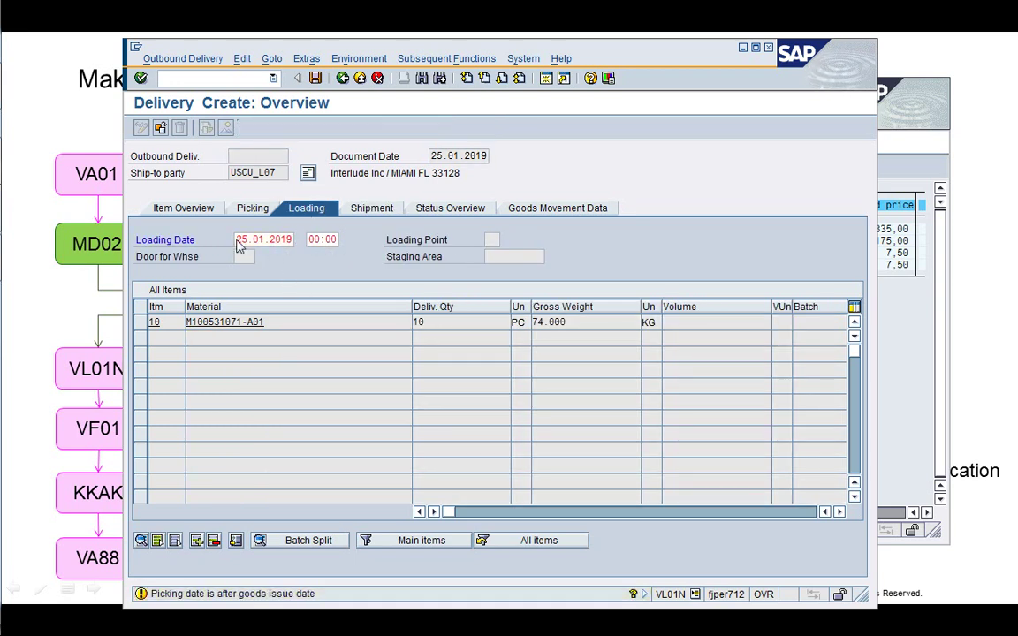
- Set the outbound delivery's picking date to 25.01.2019 and narrow the Material column in the picking item list
{"action": "left_click", "coordinate": [257, 213]}
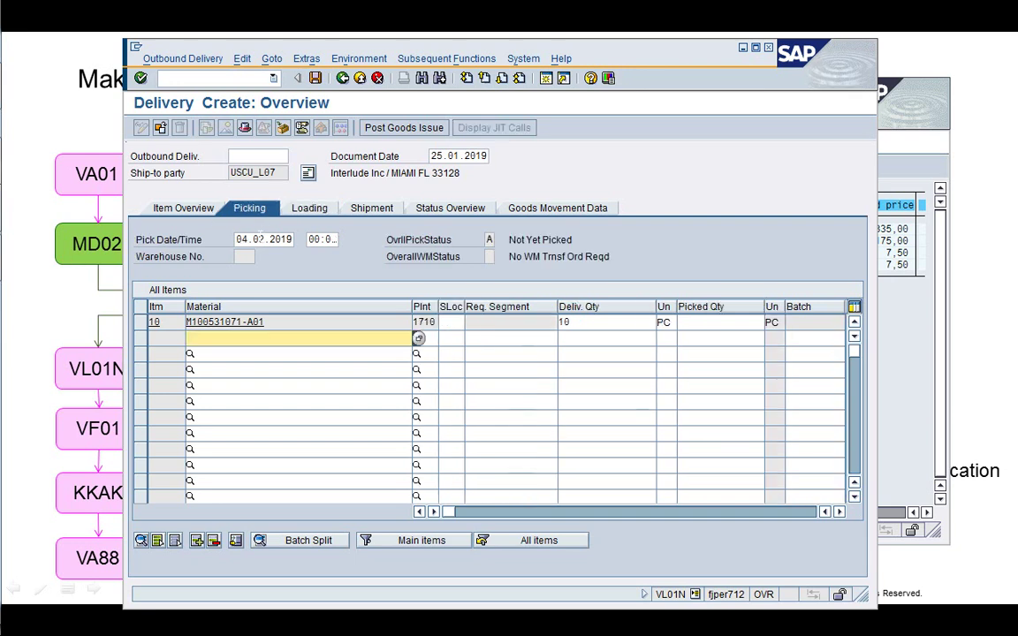
{"action": "left_click", "coordinate": [236, 239]}
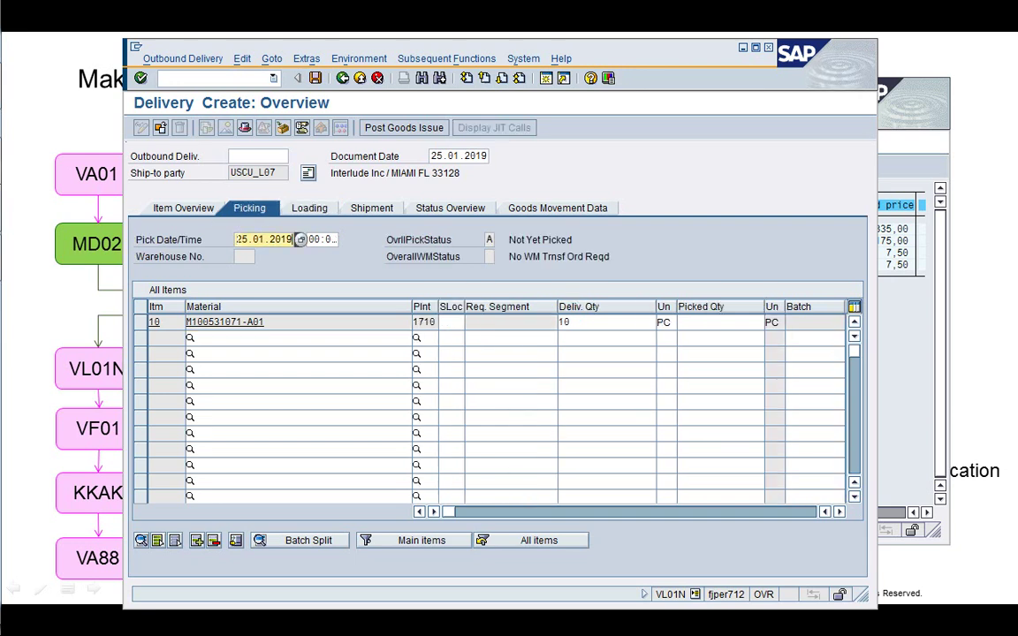
{"action": "key", "text": "Return"}
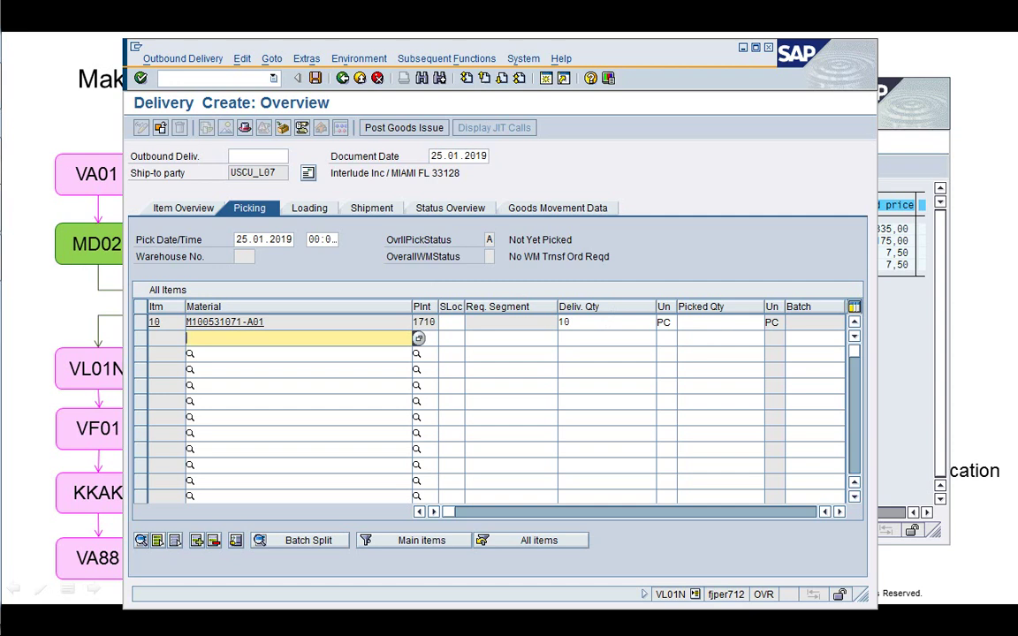
{"action": "left_click", "coordinate": [697, 323]}
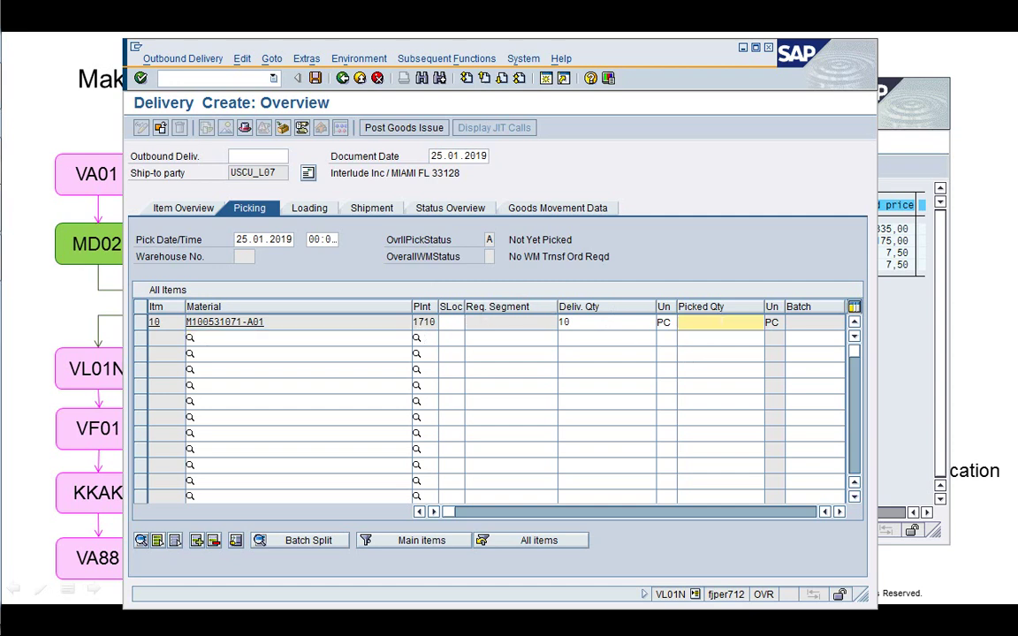
{"action": "left_click_drag", "start_coordinate": [412, 311], "coordinate": [332, 307]}
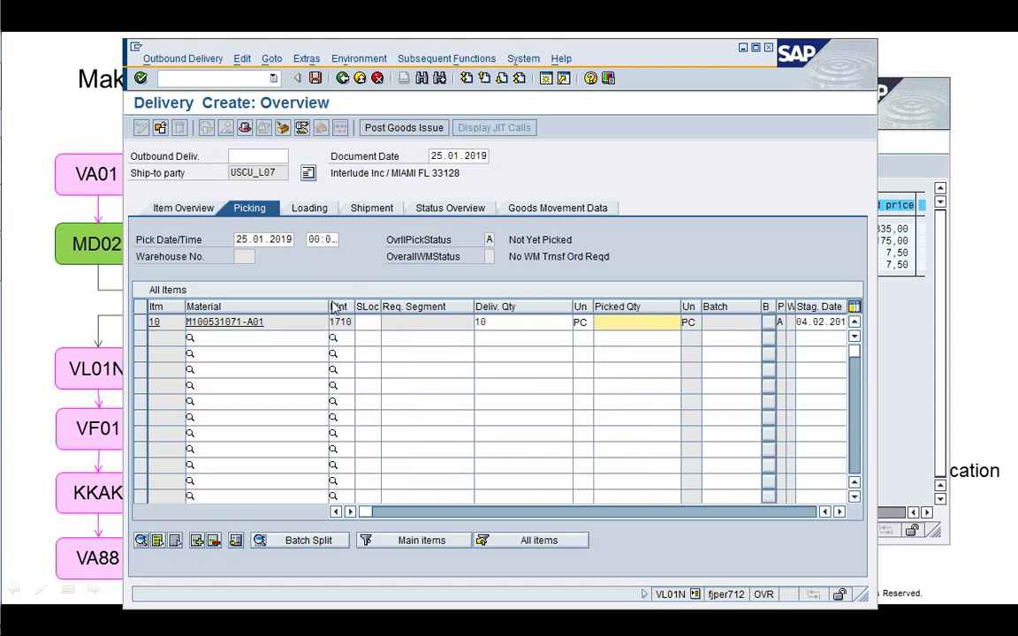
{"action": "left_click", "coordinate": [371, 322]}
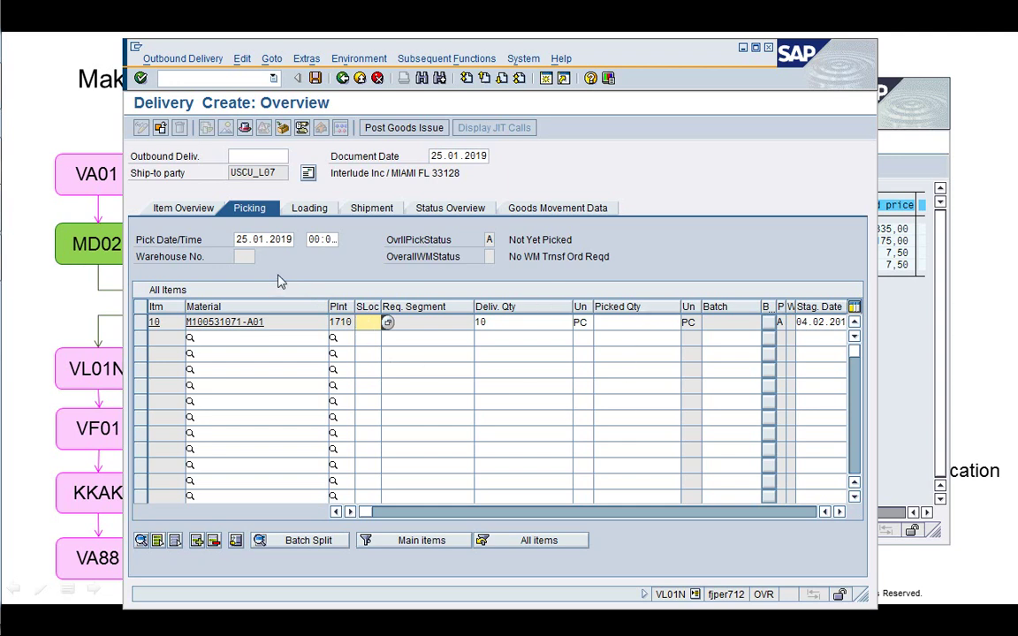
- Set the delivery's actual goods issue date to 25.01.2019 and narrow the Description column in the item overview
{"action": "left_click", "coordinate": [182, 212]}
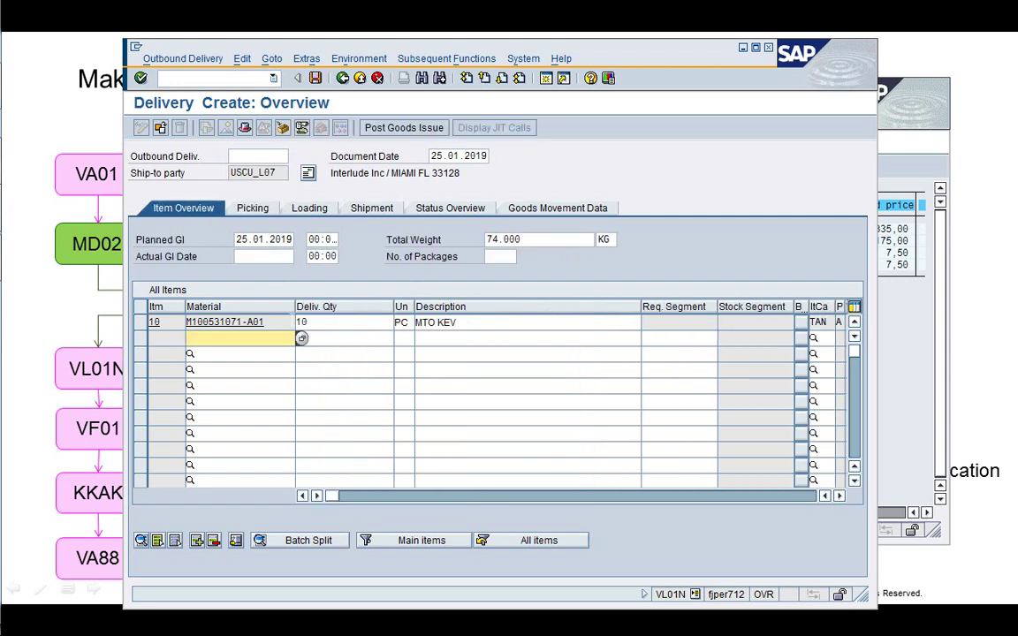
{"action": "left_click", "coordinate": [237, 239]}
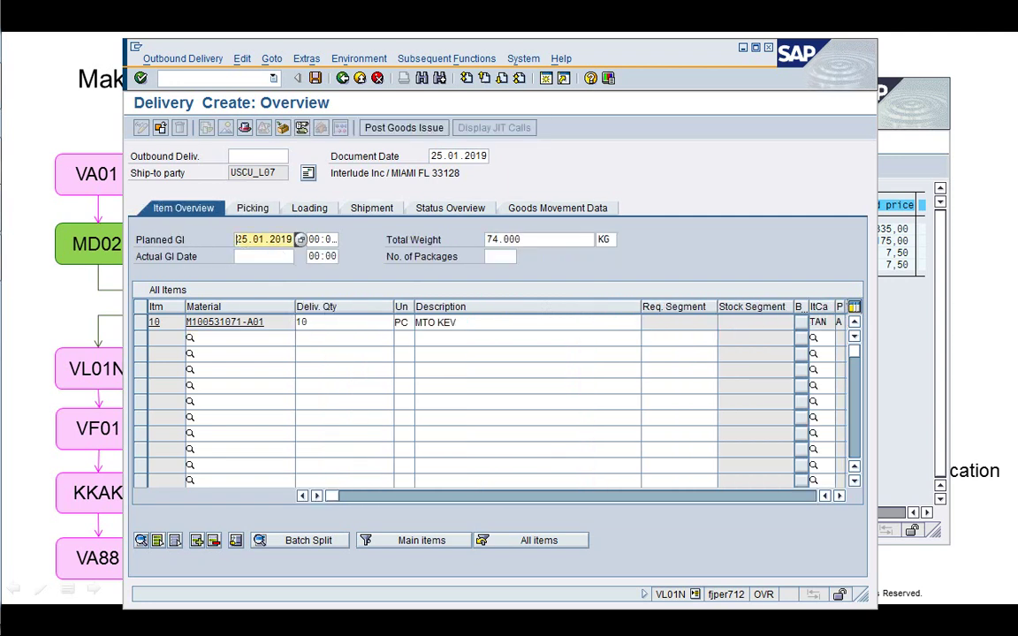
{"action": "key", "text": "Down"}
{"action": "type", "text": "25.01.2019"}
{"action": "key", "text": "Return"}
{"action": "key", "text": "Return"}
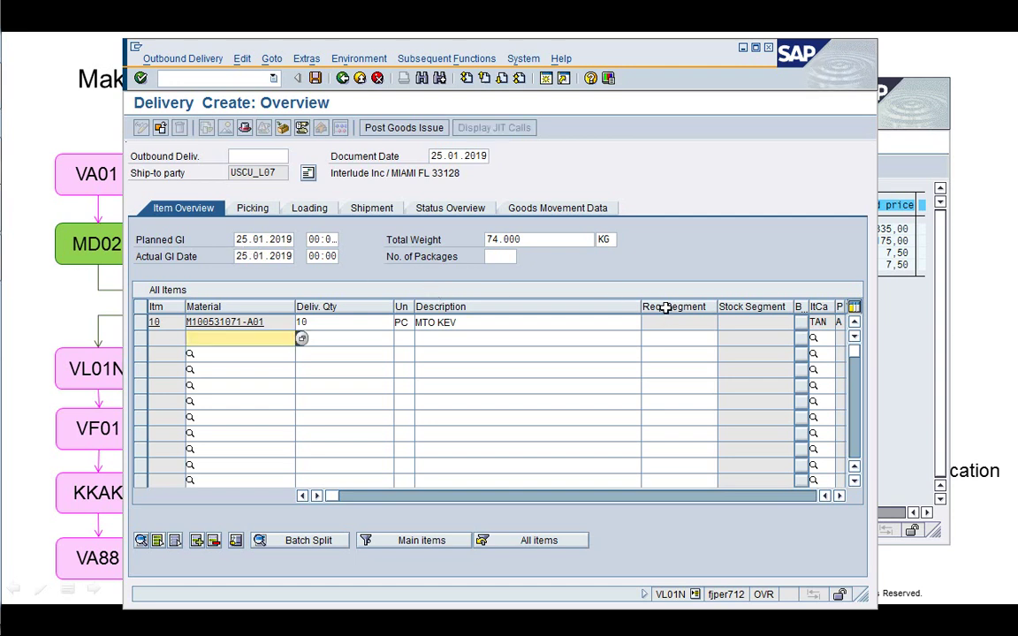
{"action": "left_click_drag", "start_coordinate": [639, 311], "coordinate": [520, 310]}
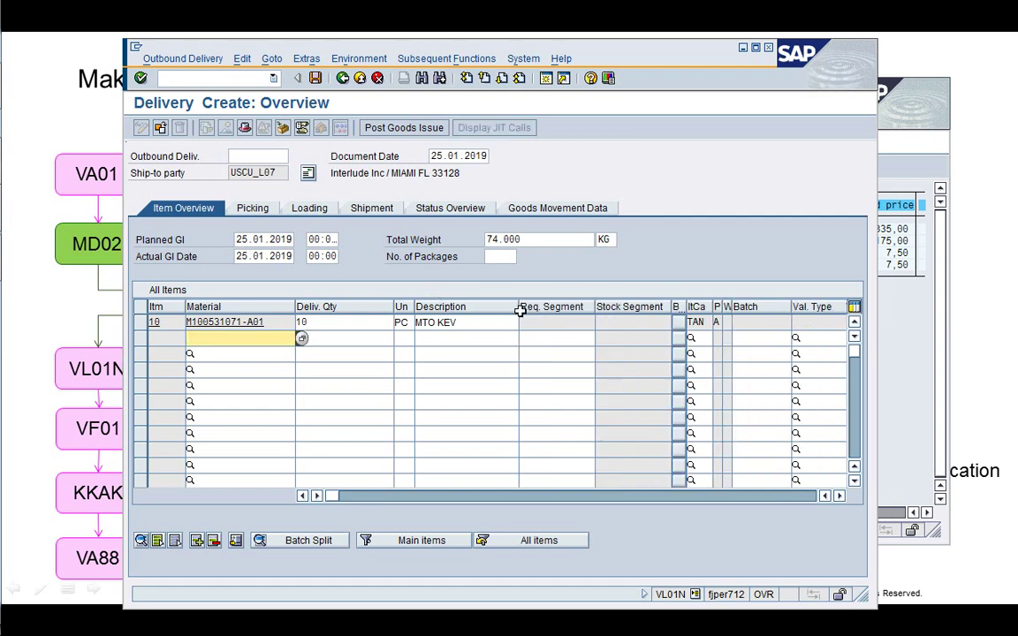
- Enter a picked quantity of 10 PC for delivery item 10
{"action": "left_click", "coordinate": [252, 206]}
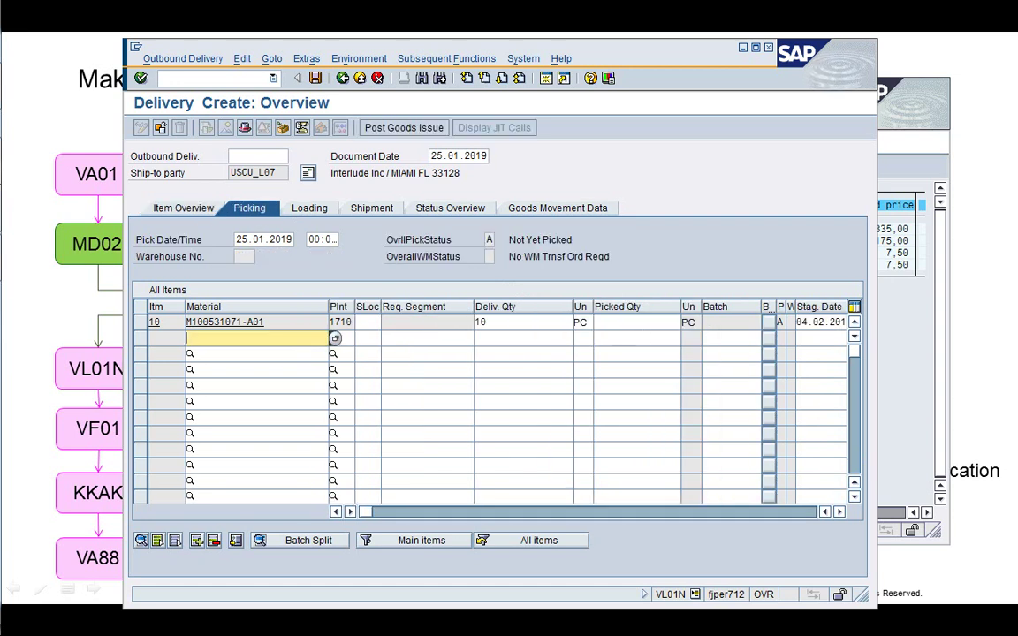
{"action": "left_click", "coordinate": [642, 324]}
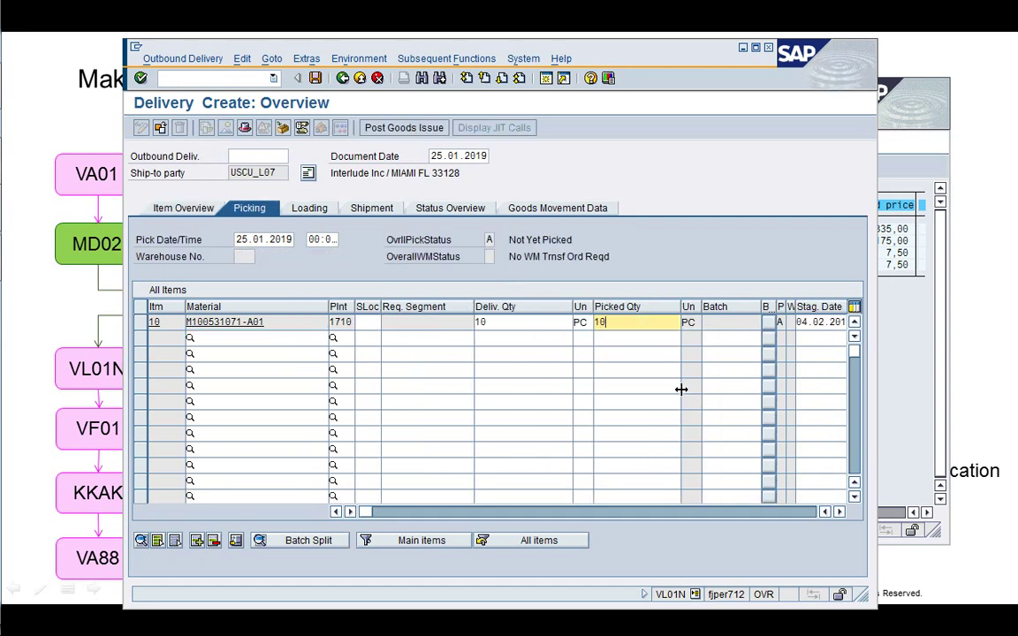
{"action": "key", "text": "Return"}
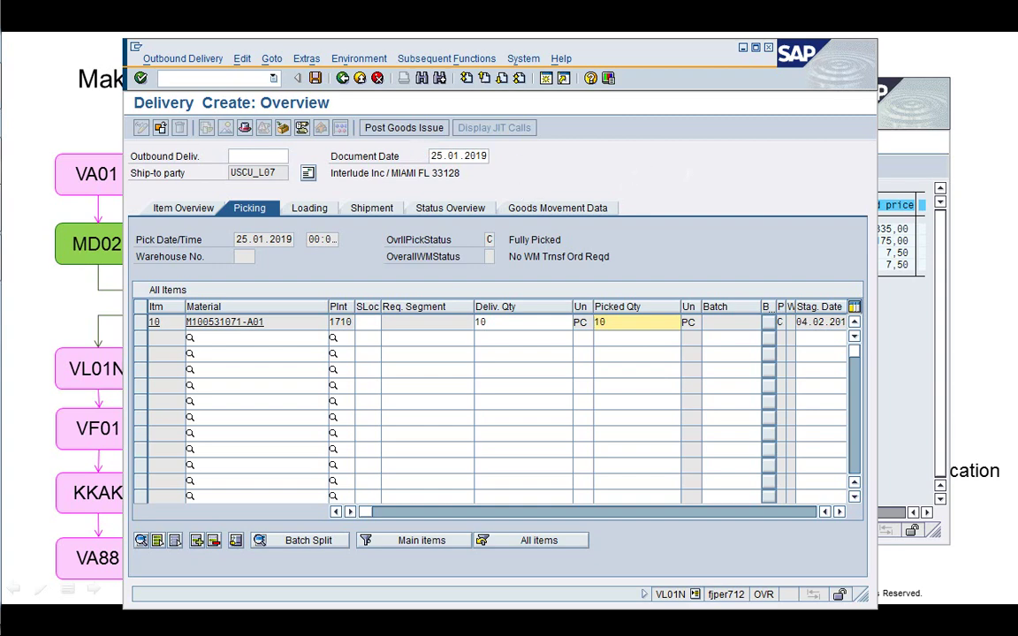
- Open a new session and run the MMBE stock overview for material M100531071-A01 in plant 1710 to check its storage location
{"action": "left_click", "coordinate": [894, 179]}
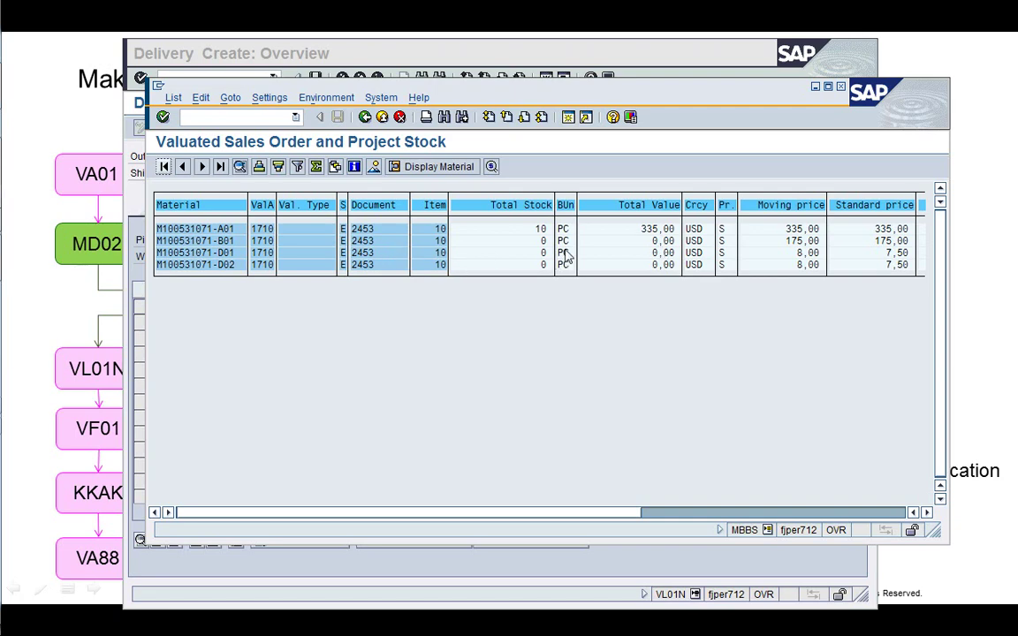
{"action": "left_click", "coordinate": [570, 116]}
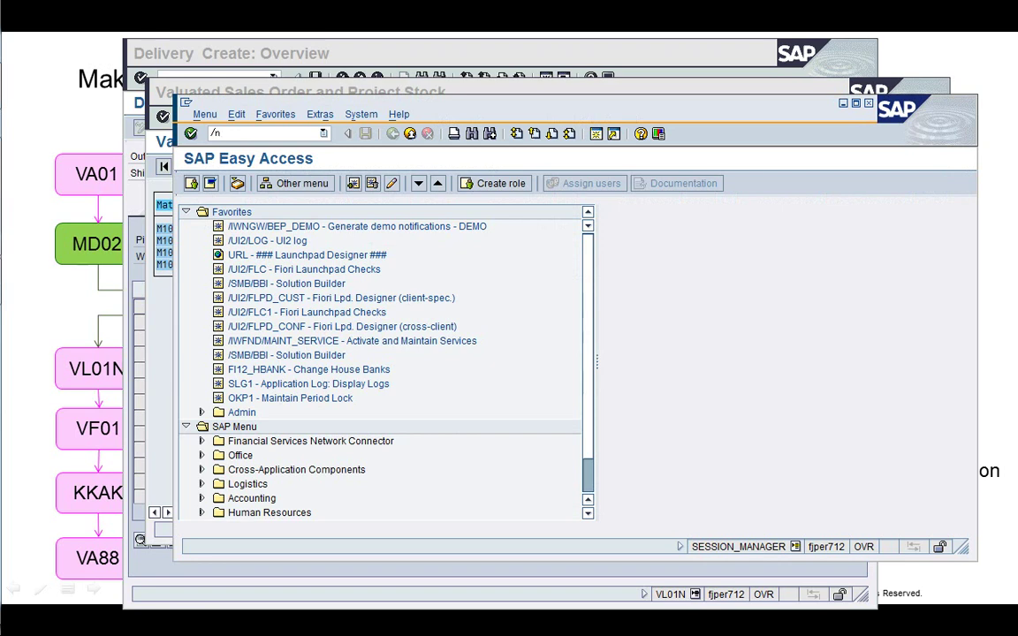
{"action": "type", "text": "/nMMBE"}
{"action": "key", "text": "Return"}
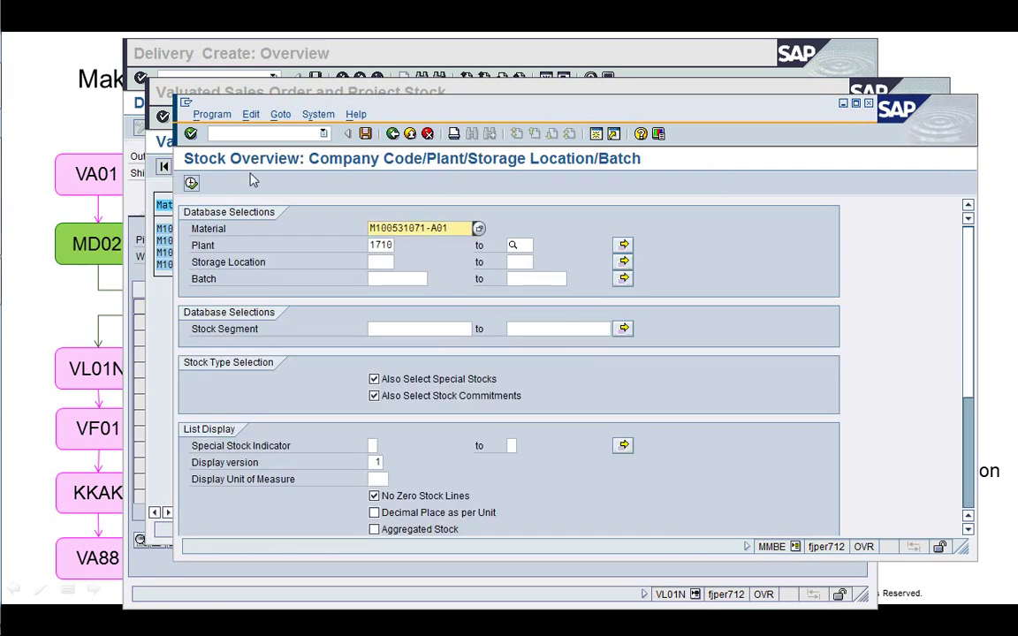
{"action": "key", "text": "F8"}
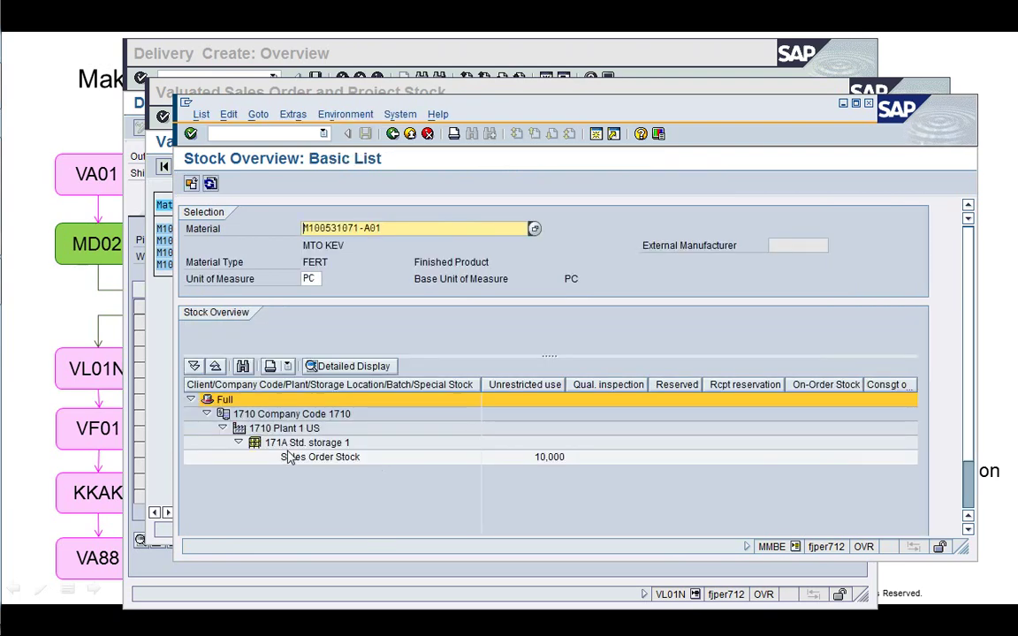
- Return to the delivery being created, set item 10's storage location to 171A, and go back to the item overview
{"action": "left_click", "coordinate": [137, 194]}
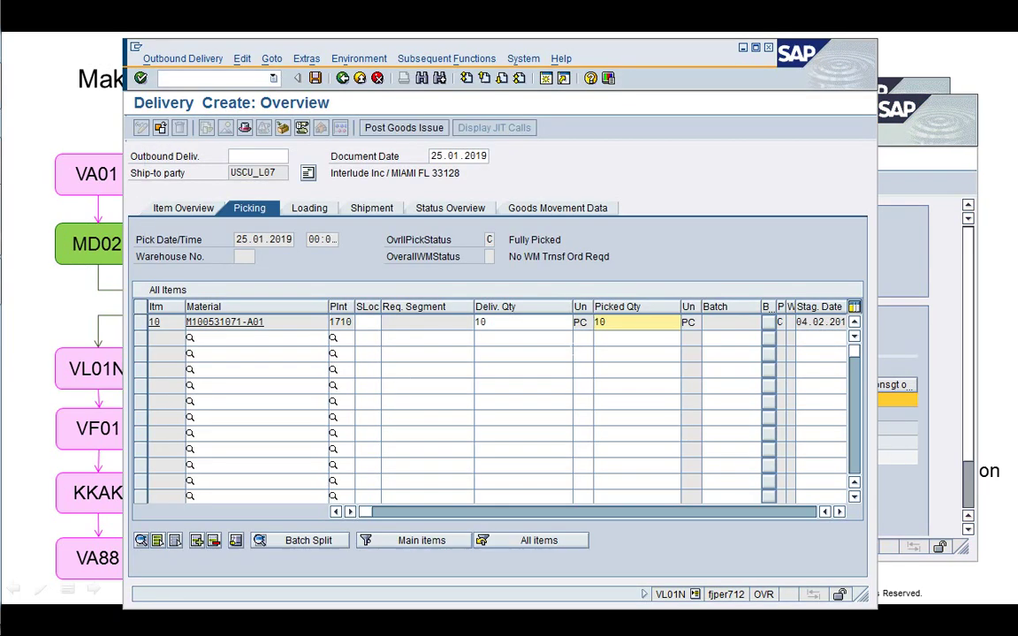
{"action": "left_click", "coordinate": [378, 322]}
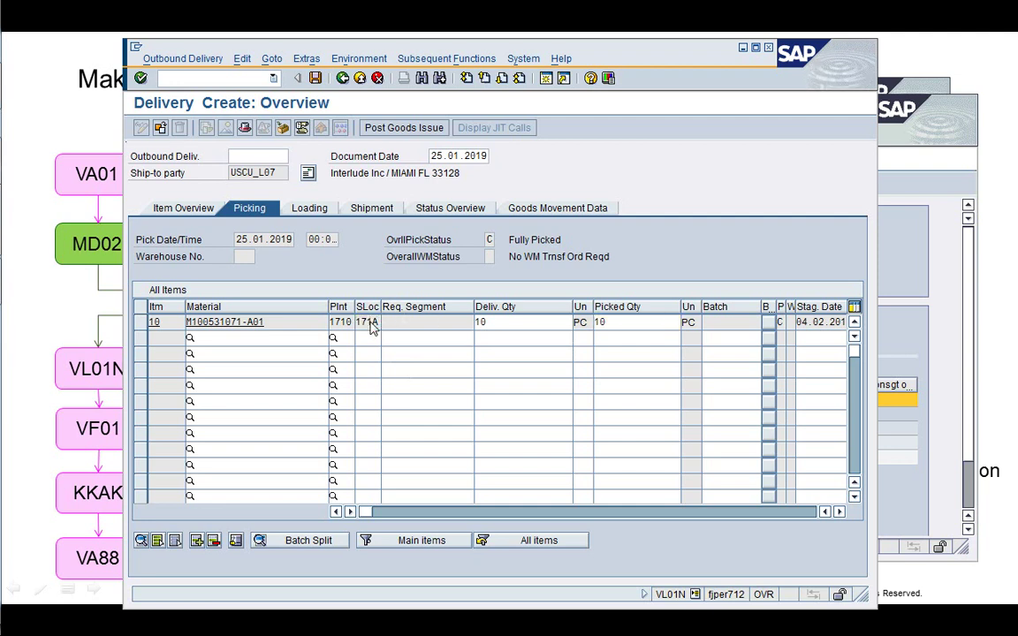
{"action": "left_click", "coordinate": [327, 337]}
{"action": "left_click", "coordinate": [184, 205]}
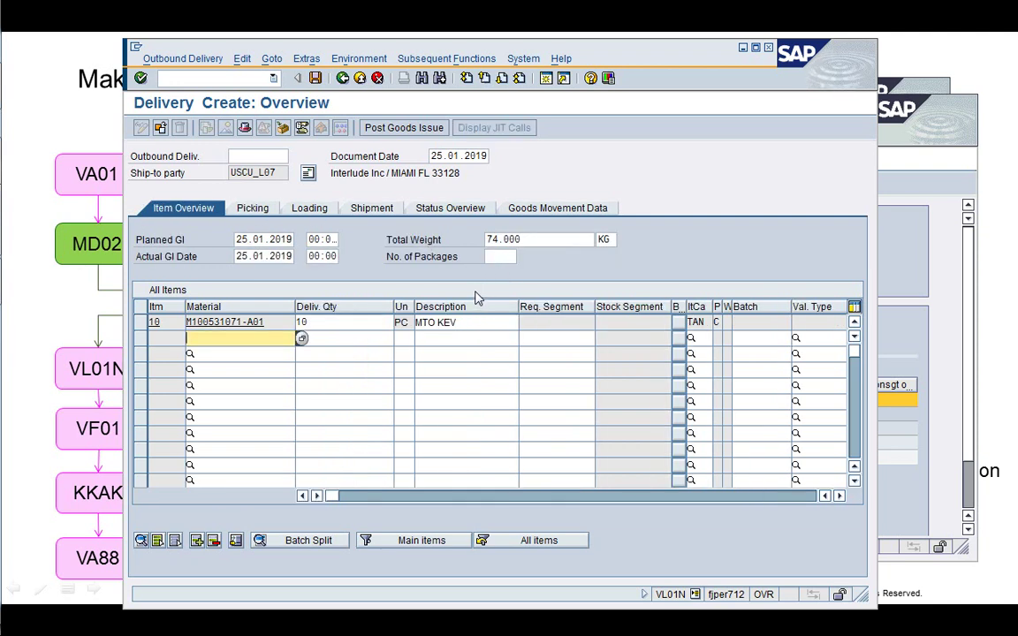
{"action": "mouse_move", "coordinate": [4, 569]}
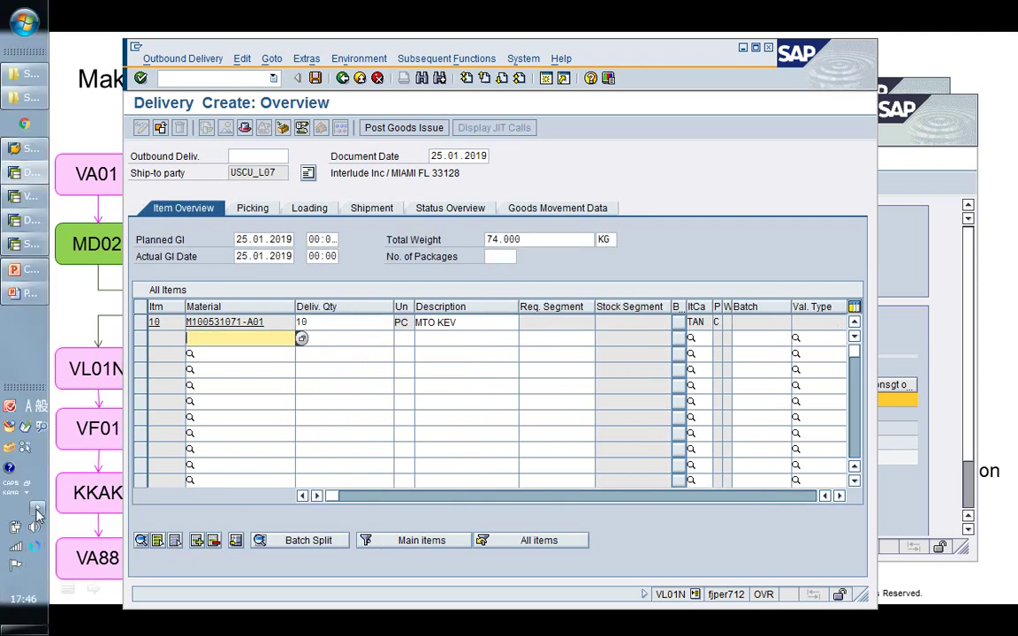
{"action": "left_click", "coordinate": [37, 510]}
{"action": "left_click", "coordinate": [36, 510]}
{"action": "left_click", "coordinate": [702, 184]}
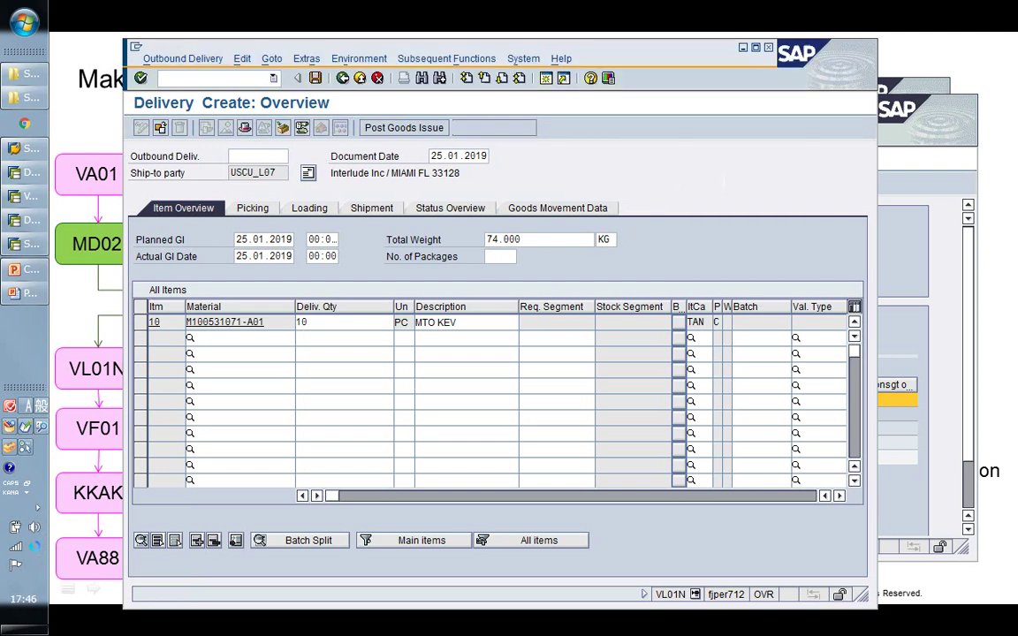
- Post goods issue for the outbound delivery, then call up the saved delivery in Change Outbound Delivery and show its document flow
{"action": "left_click", "coordinate": [402, 131]}
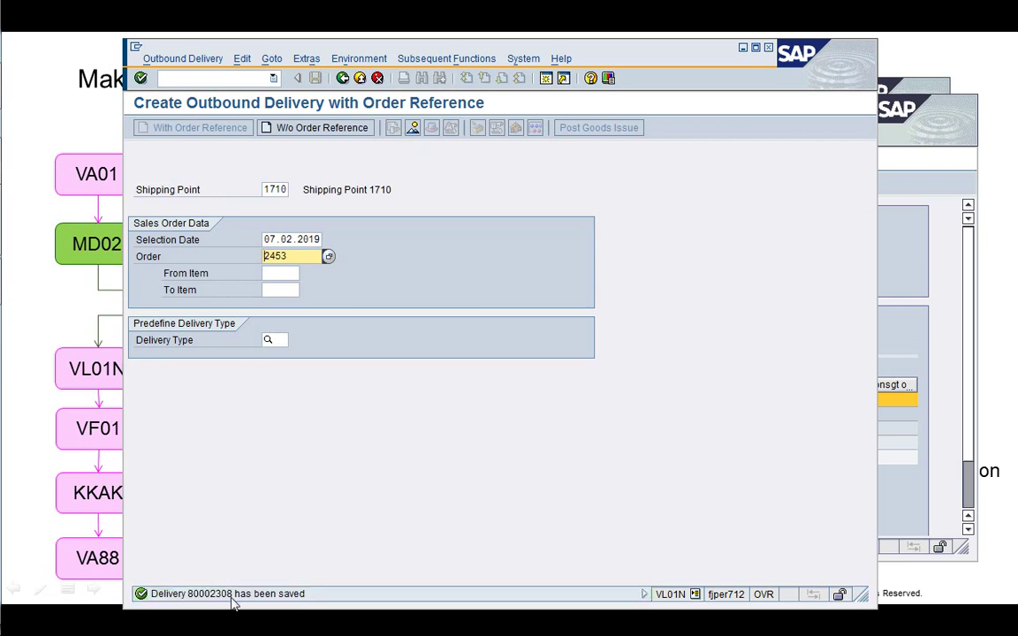
{"action": "left_click", "coordinate": [166, 60]}
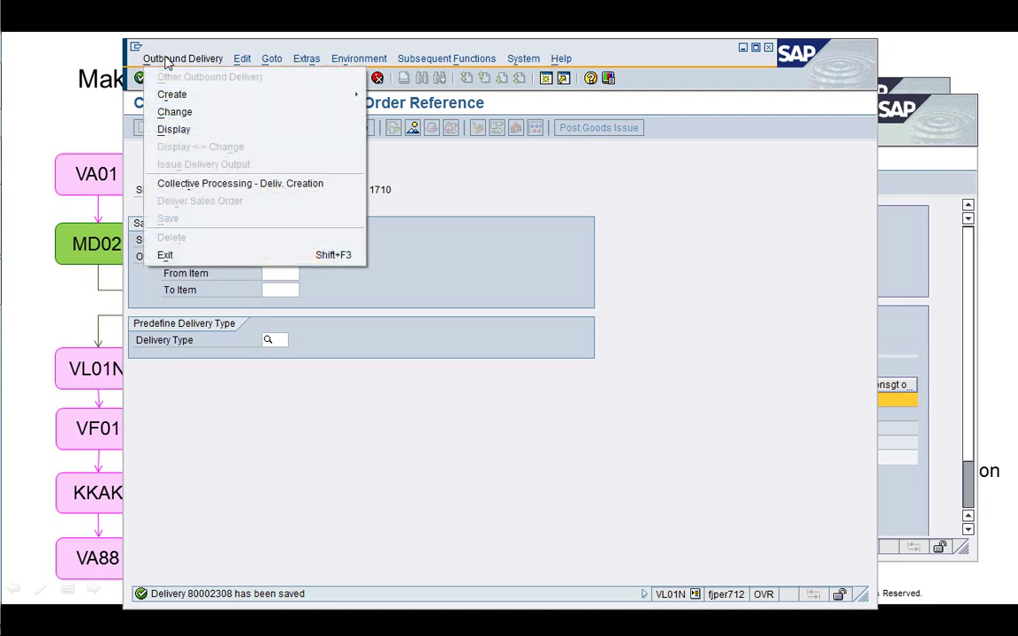
{"action": "left_click", "coordinate": [180, 112]}
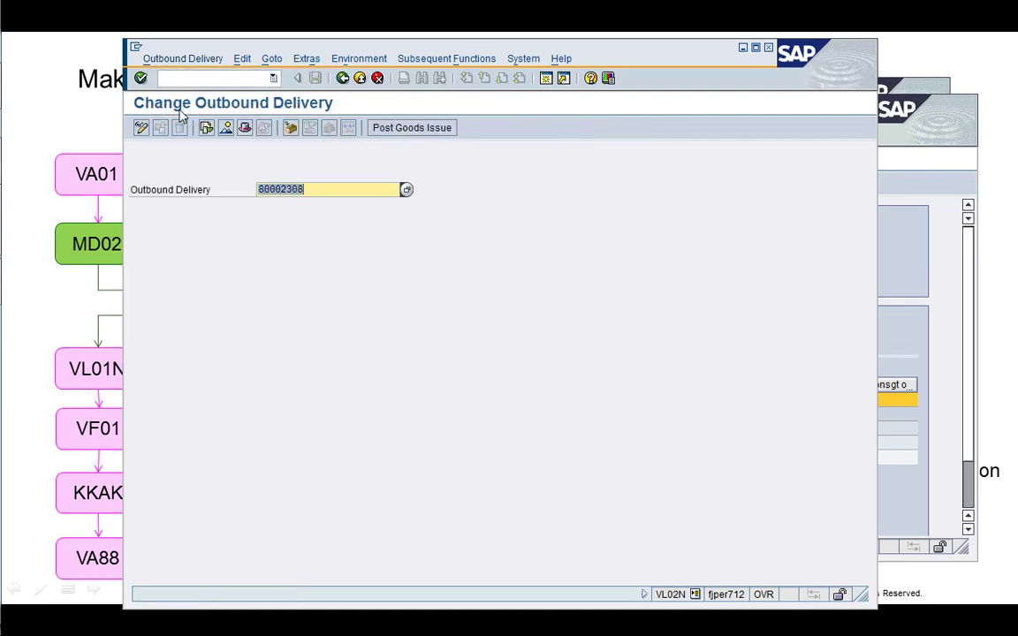
{"action": "key", "text": "Return"}
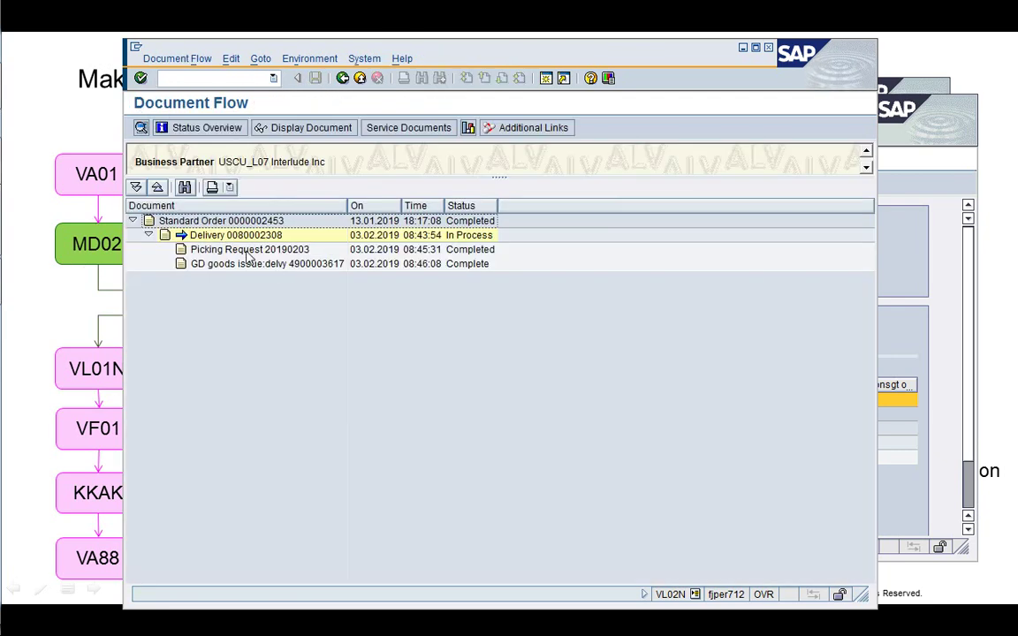
- Display the goods issue's material document from the document flow and open its accounting document to examine the postings
{"action": "left_click", "coordinate": [246, 251]}
{"action": "left_click", "coordinate": [249, 266]}
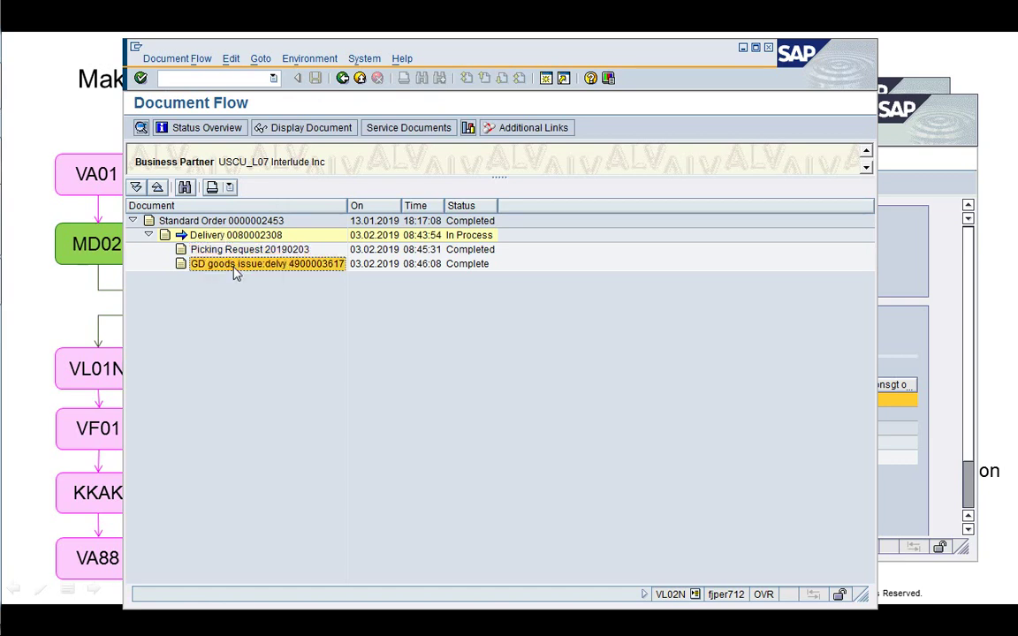
{"action": "left_click", "coordinate": [326, 134]}
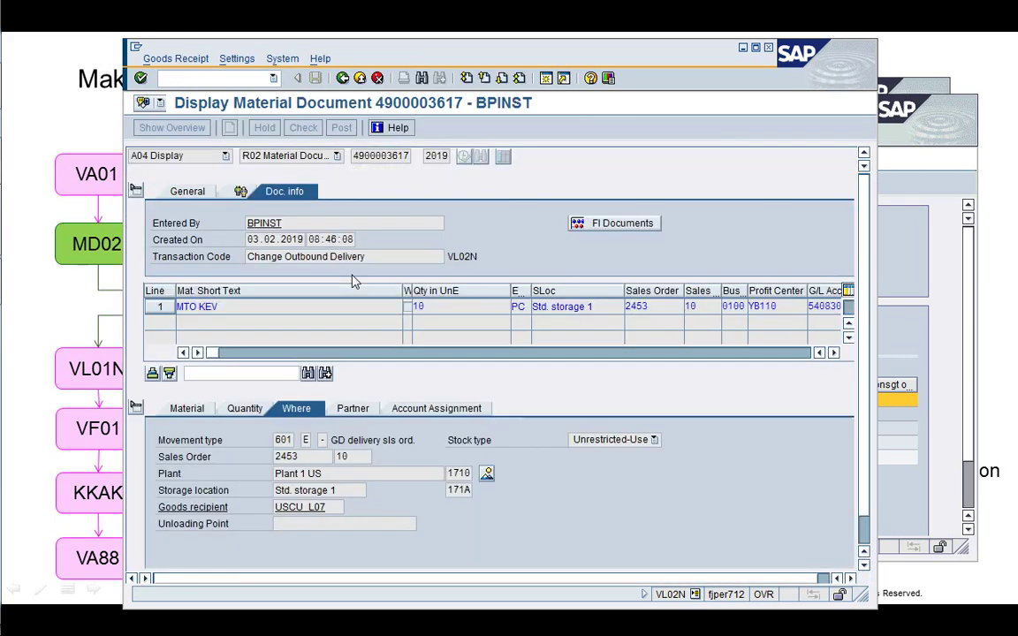
{"action": "left_click", "coordinate": [610, 226]}
{"action": "left_click", "coordinate": [267, 223]}
{"action": "double_click", "coordinate": [275, 226]}
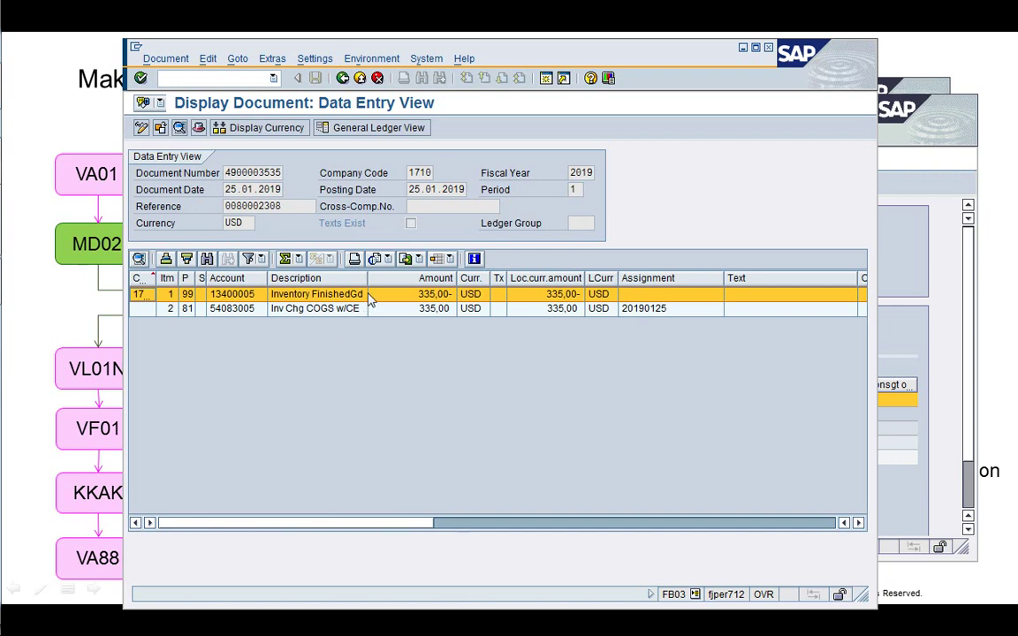
- Widen the Description column of the goods issue's accounting document and examine the inventory and COGS line items
{"action": "left_click_drag", "start_coordinate": [365, 285], "coordinate": [379, 283]}
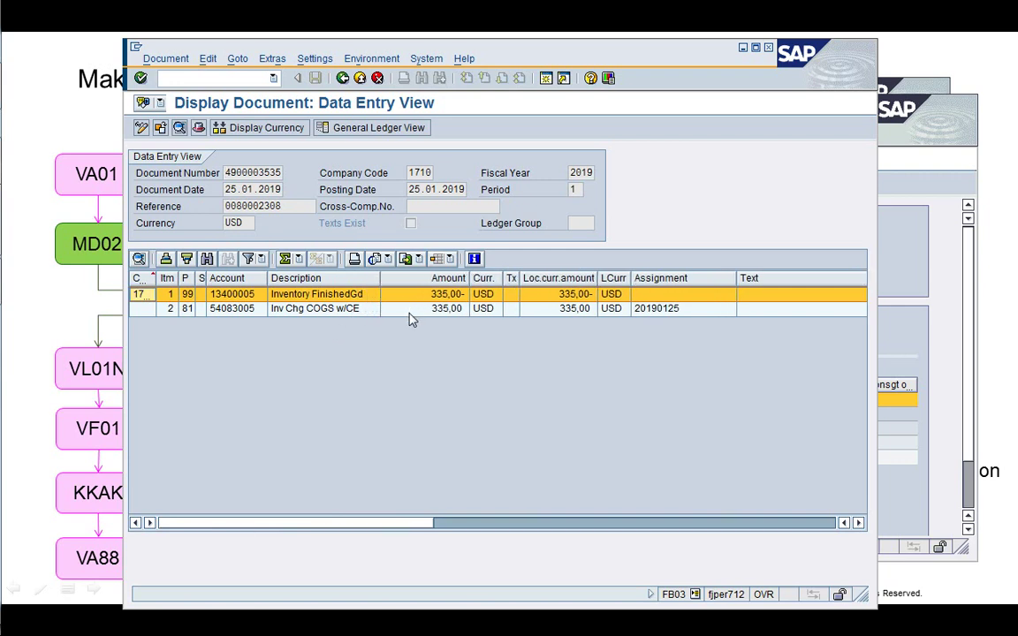
{"action": "left_click", "coordinate": [569, 299]}
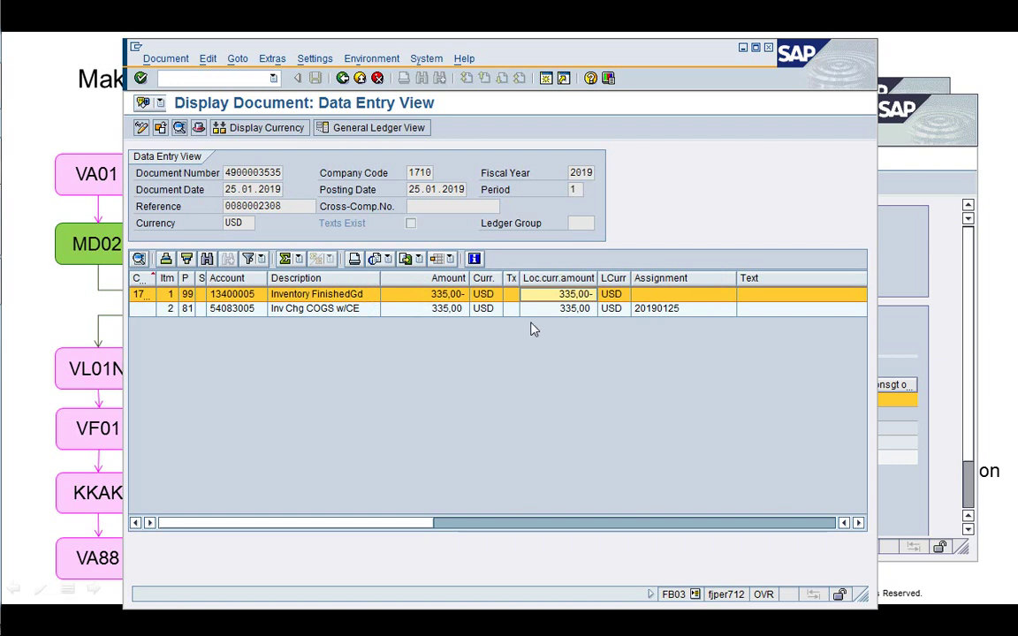
{"action": "left_click", "coordinate": [332, 310]}
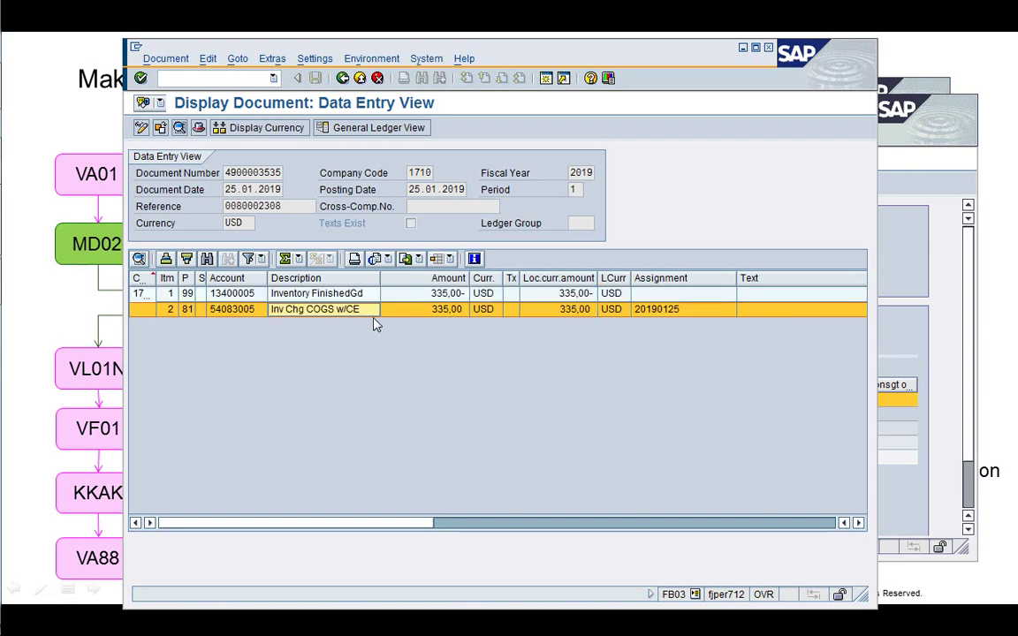
{"action": "left_click_drag", "start_coordinate": [380, 278], "coordinate": [412, 279]}
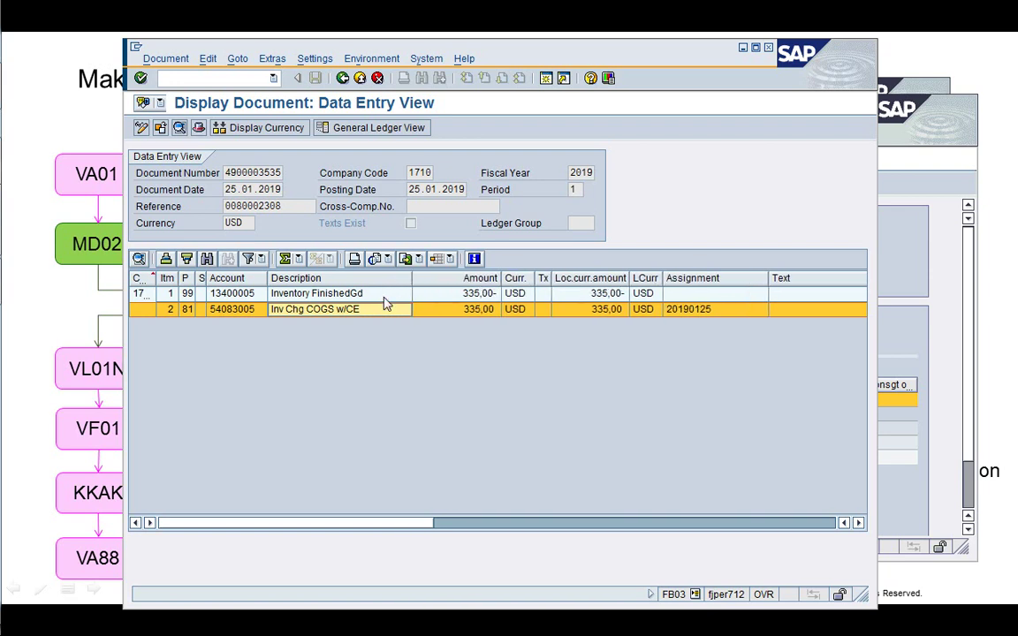
{"action": "left_click", "coordinate": [246, 332]}
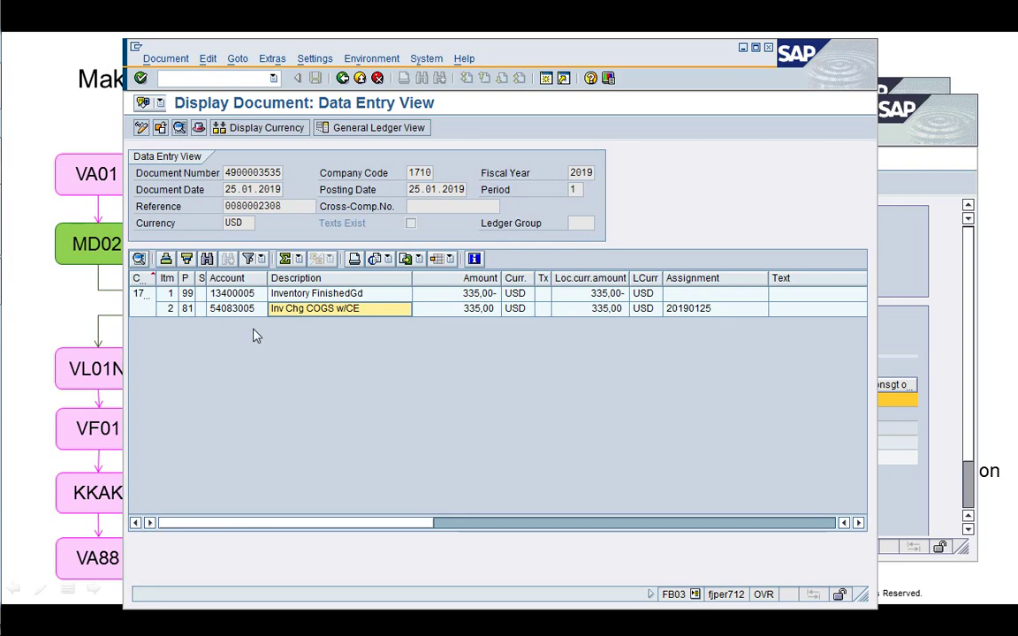
- Display the goods issue's controlling document, expand its line item to check the cost posting, and exit the list
{"action": "left_click", "coordinate": [341, 78]}
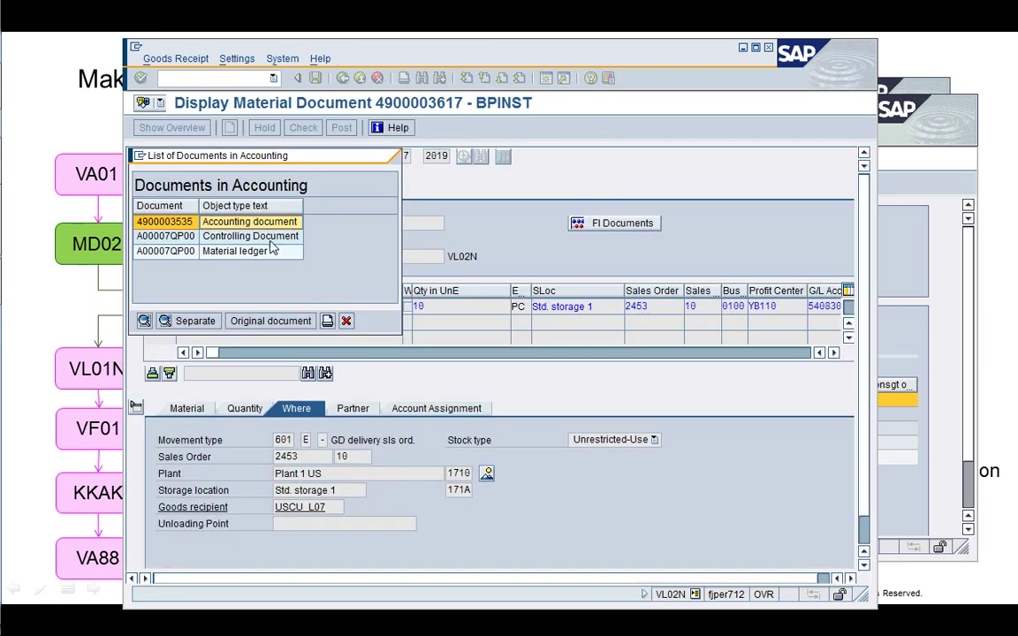
{"action": "double_click", "coordinate": [245, 236]}
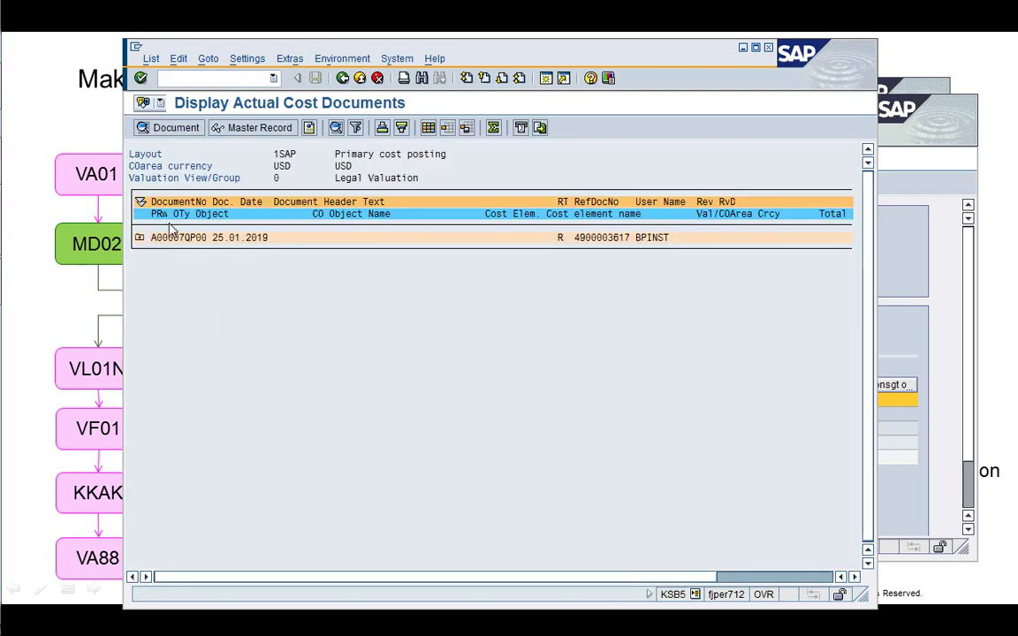
{"action": "left_click", "coordinate": [140, 238]}
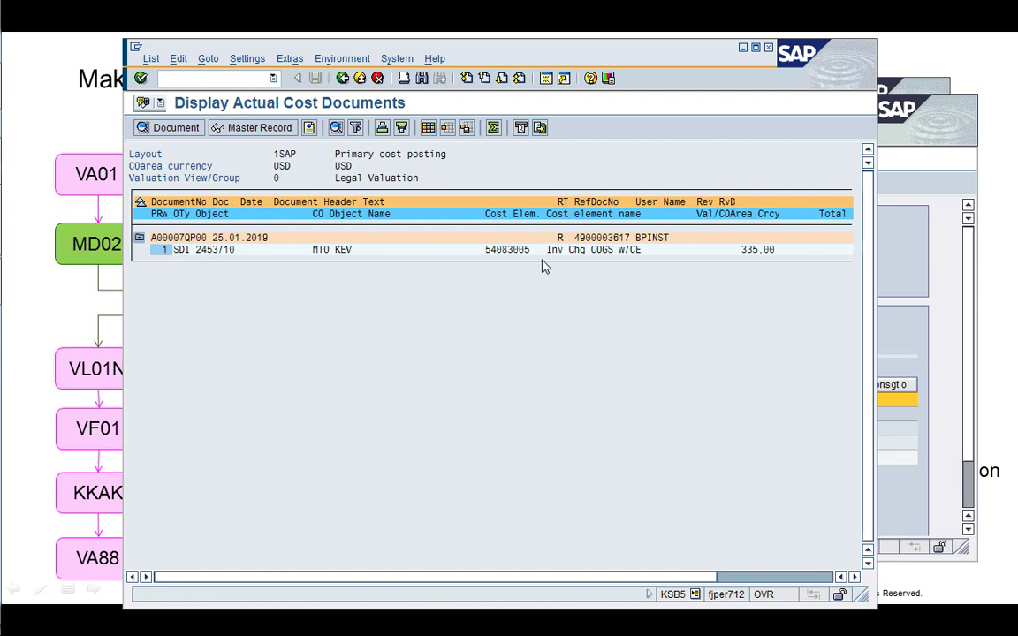
{"action": "left_click", "coordinate": [341, 78]}
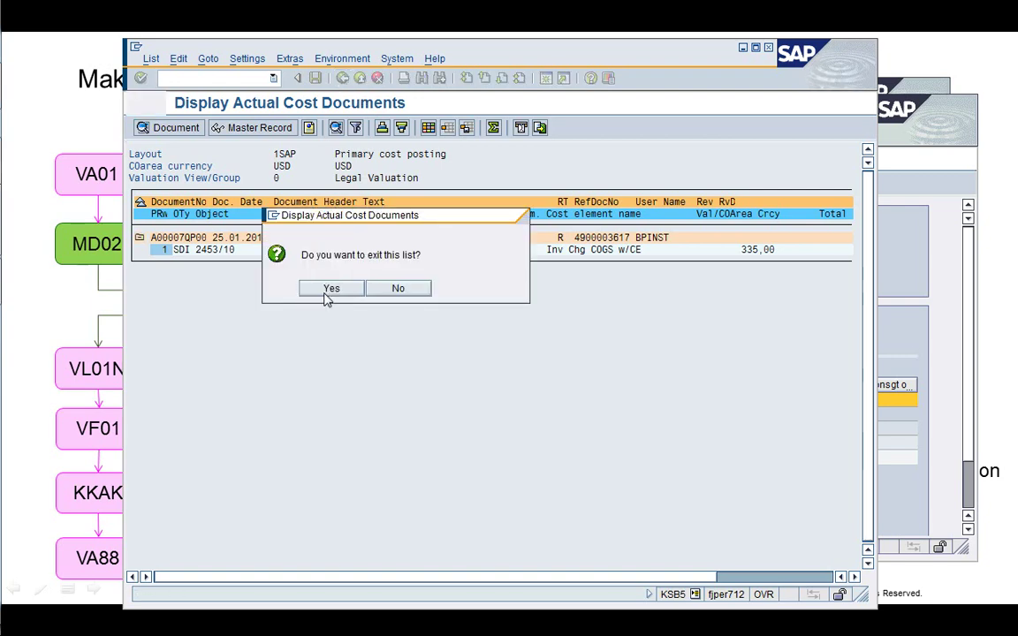
{"action": "left_click", "coordinate": [325, 295]}
- Close the accounting document list, back out of the material document, document flow and delivery, and end that session
{"action": "left_click", "coordinate": [346, 321]}
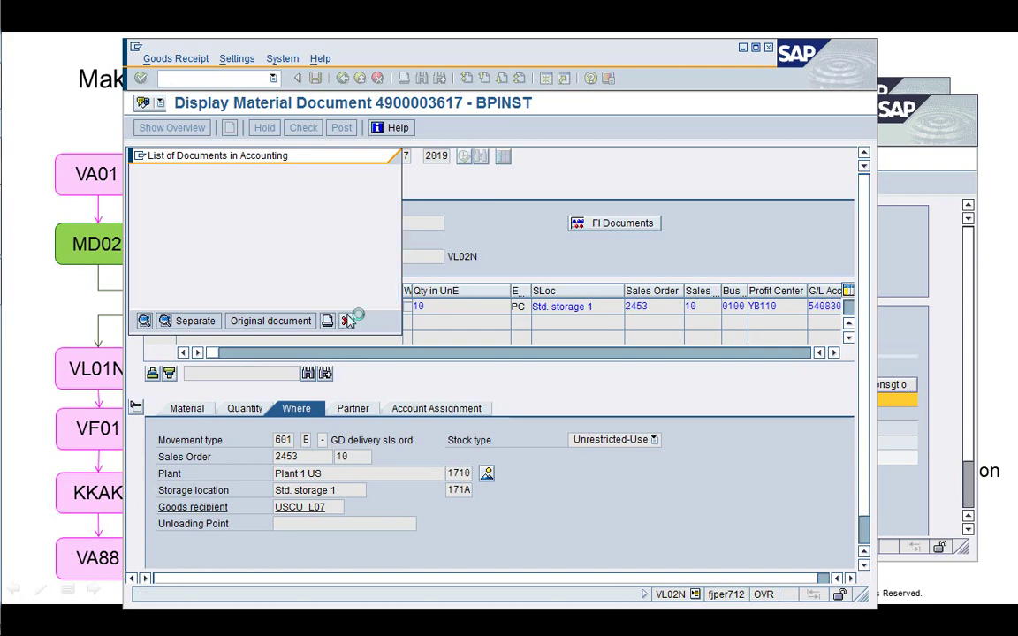
{"action": "left_click", "coordinate": [343, 79]}
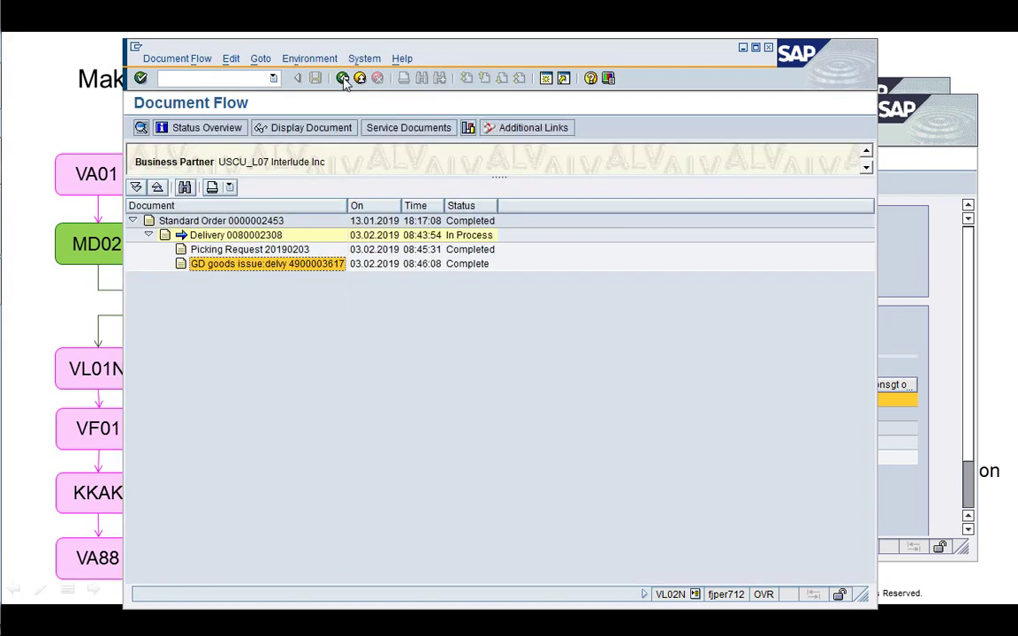
{"action": "left_click", "coordinate": [344, 78]}
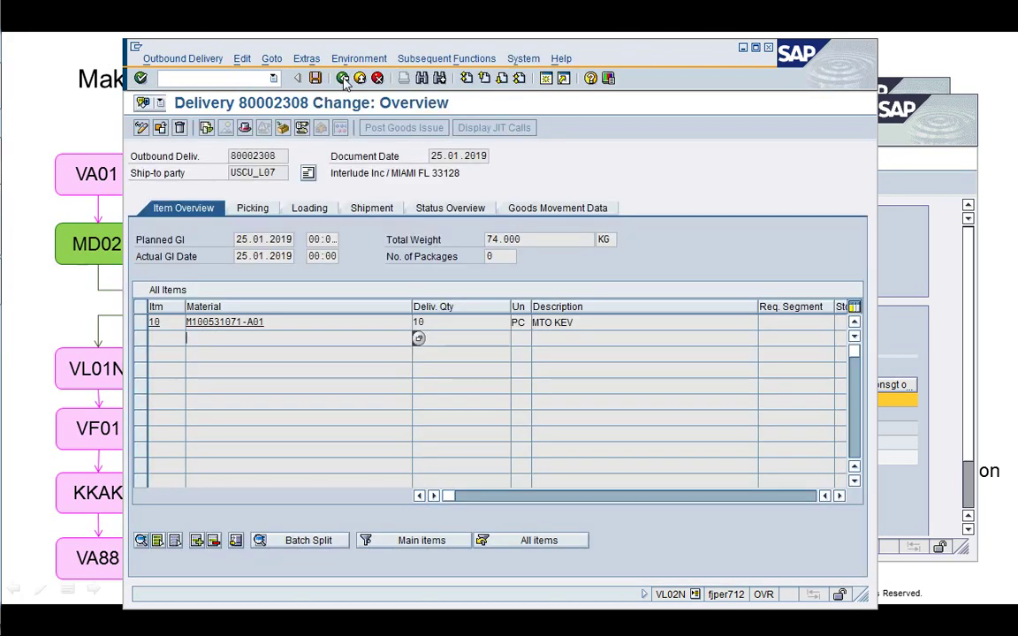
{"action": "left_click", "coordinate": [342, 79]}
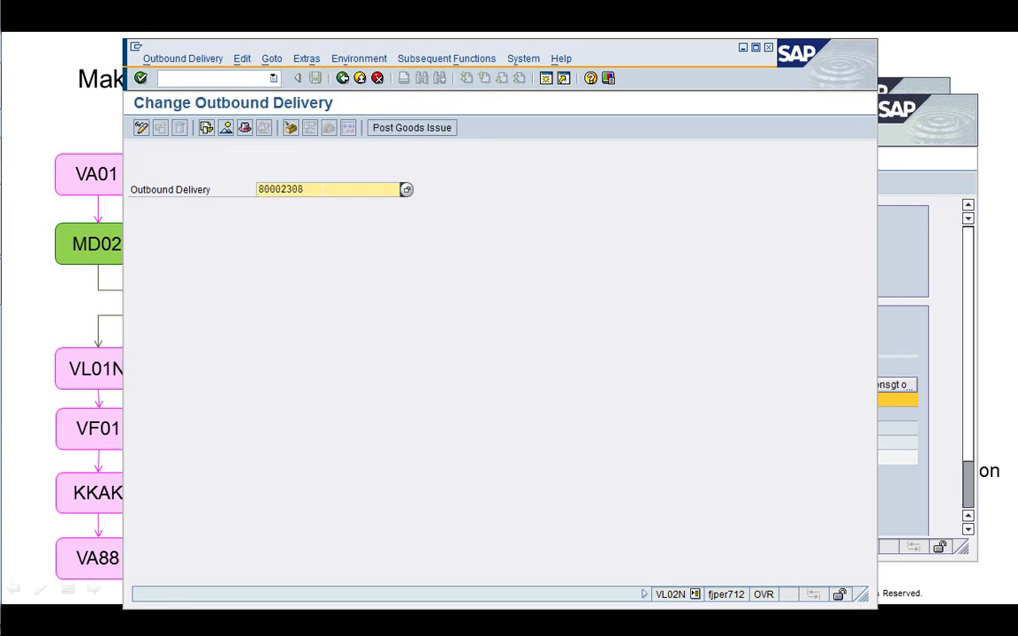
{"action": "left_click", "coordinate": [161, 77]}
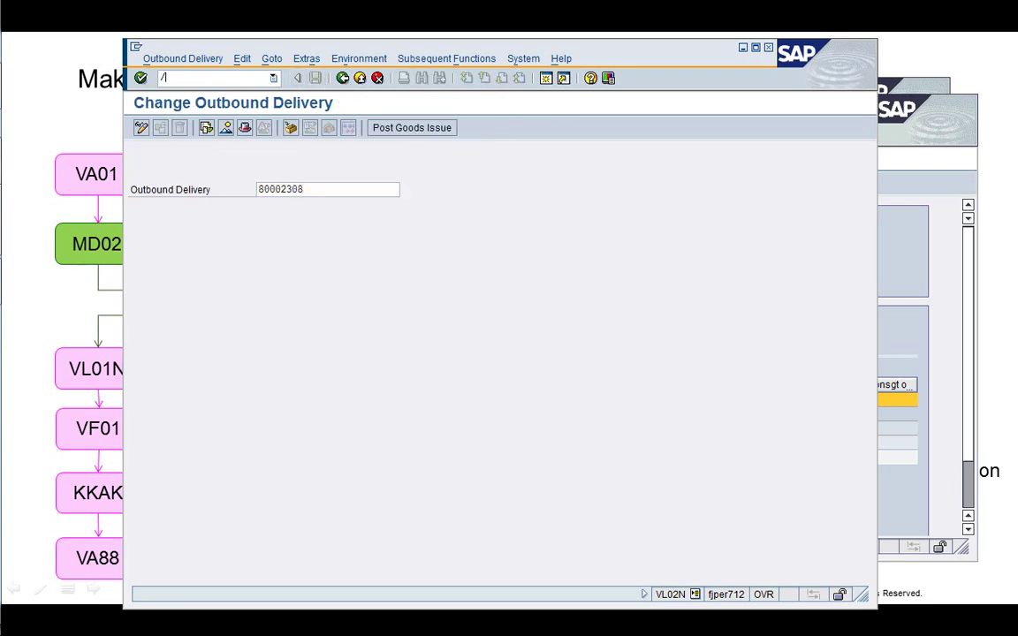
{"action": "type", "text": "/i"}
{"action": "key", "text": "Return"}
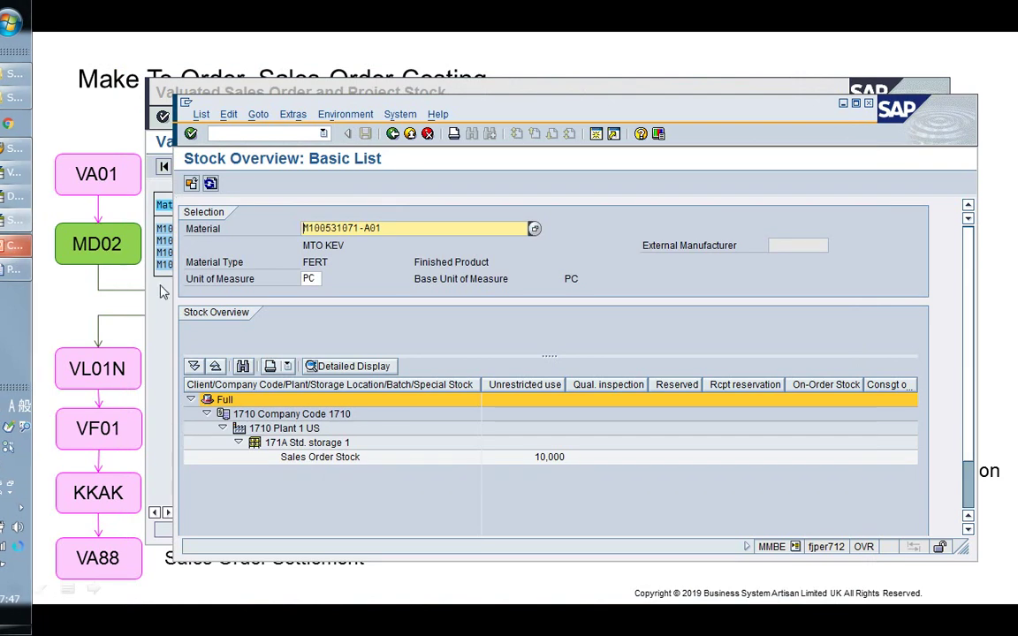
- Rerun the MBBS valuated sales order stock report for materials M100531071-A01 to M100531071-D02, check it, and close that session
{"action": "left_click", "coordinate": [161, 287]}
{"action": "left_click", "coordinate": [364, 116]}
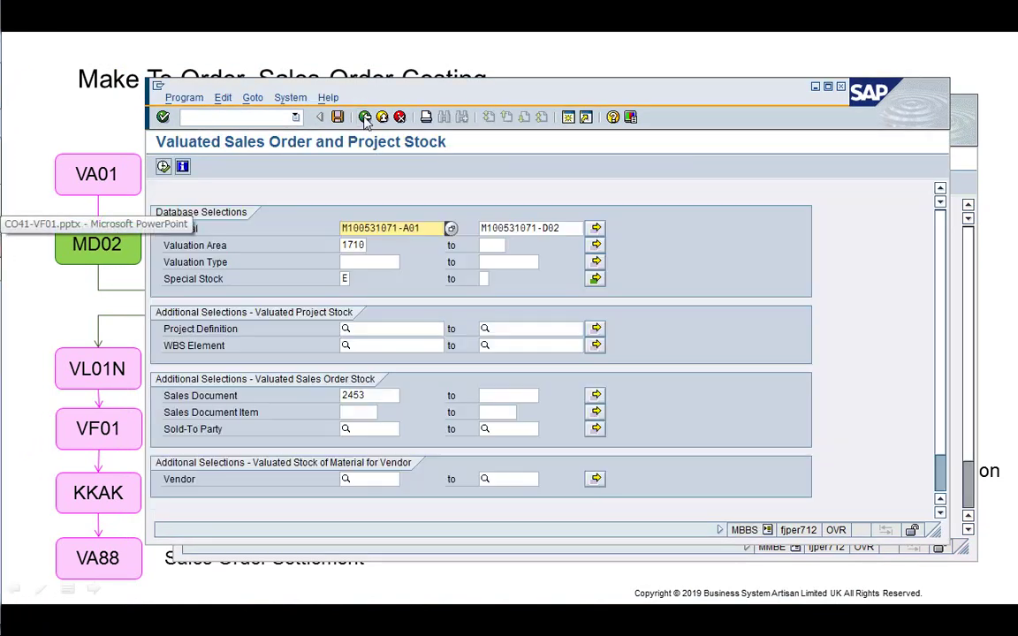
{"action": "left_click", "coordinate": [162, 166]}
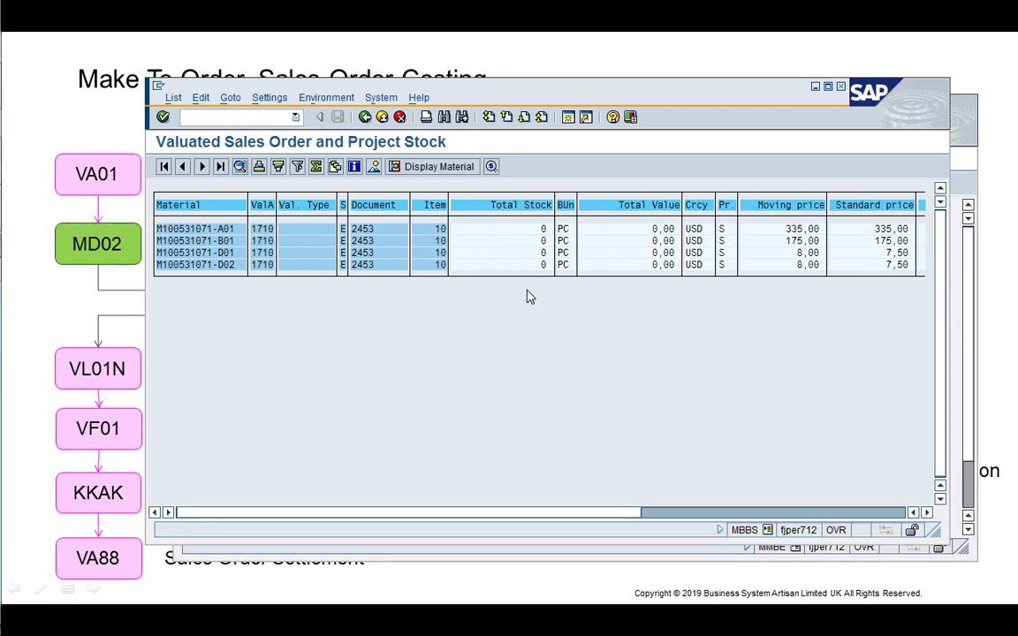
{"action": "left_click", "coordinate": [365, 118]}
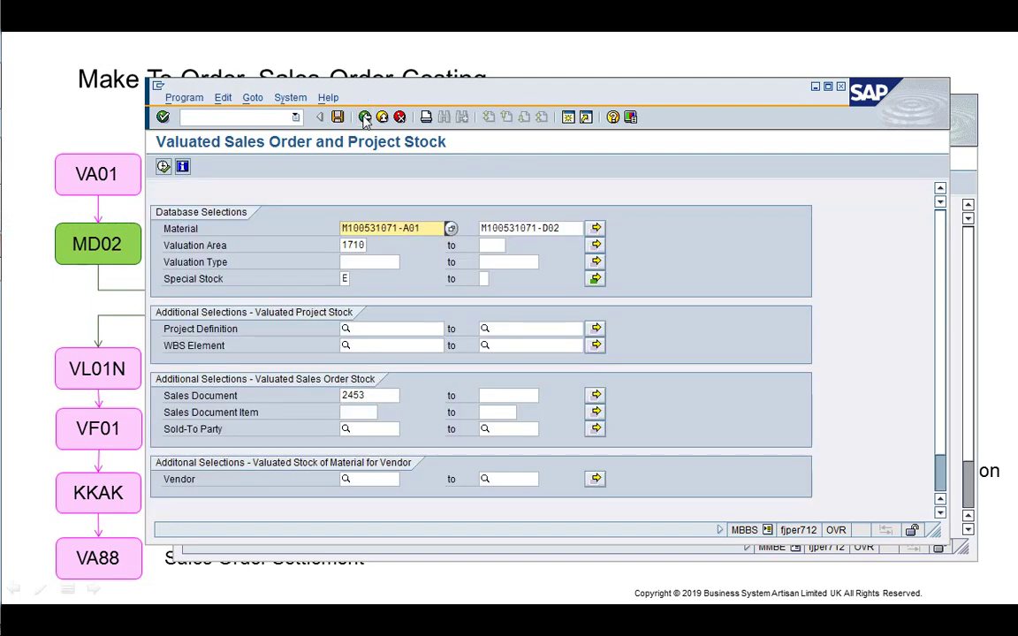
{"action": "left_click", "coordinate": [265, 117]}
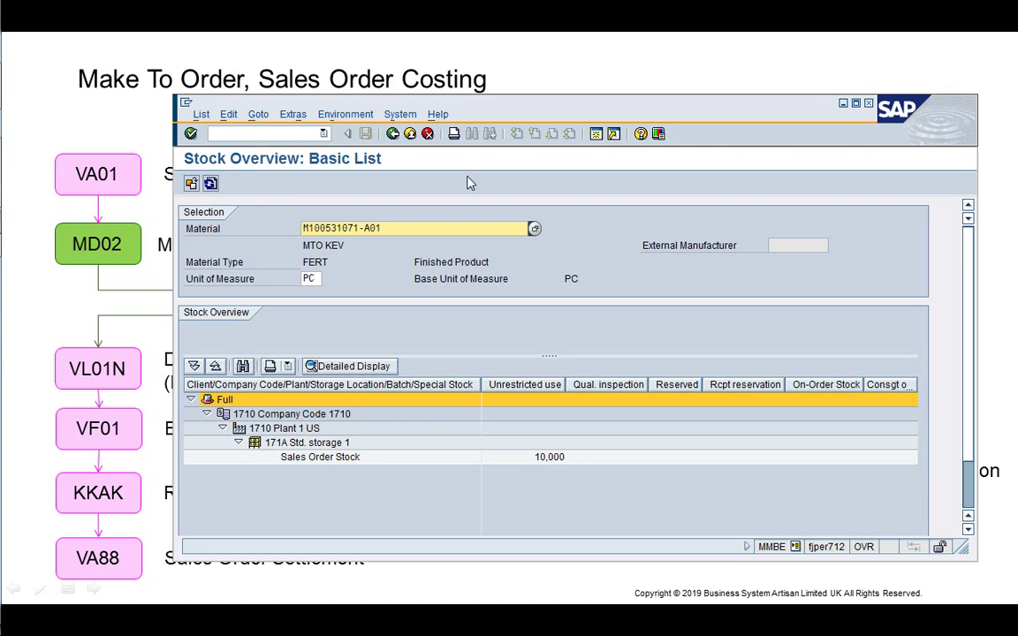
- Rerun the MMBE stock overview for material M100531071-A01 in plant 1710 and close that session
{"action": "left_click", "coordinate": [392, 135]}
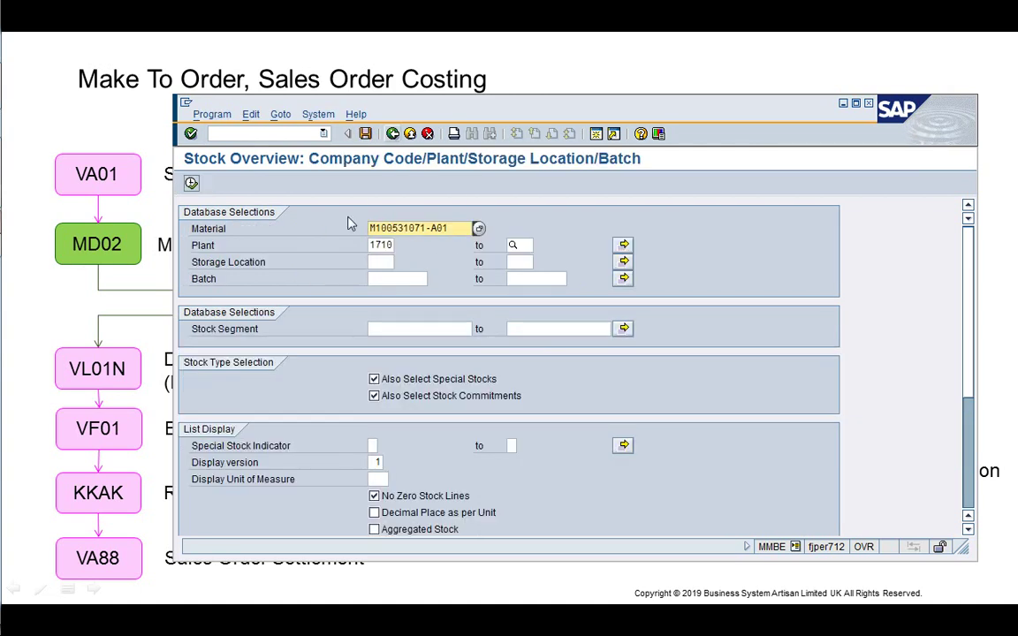
{"action": "left_click", "coordinate": [192, 183]}
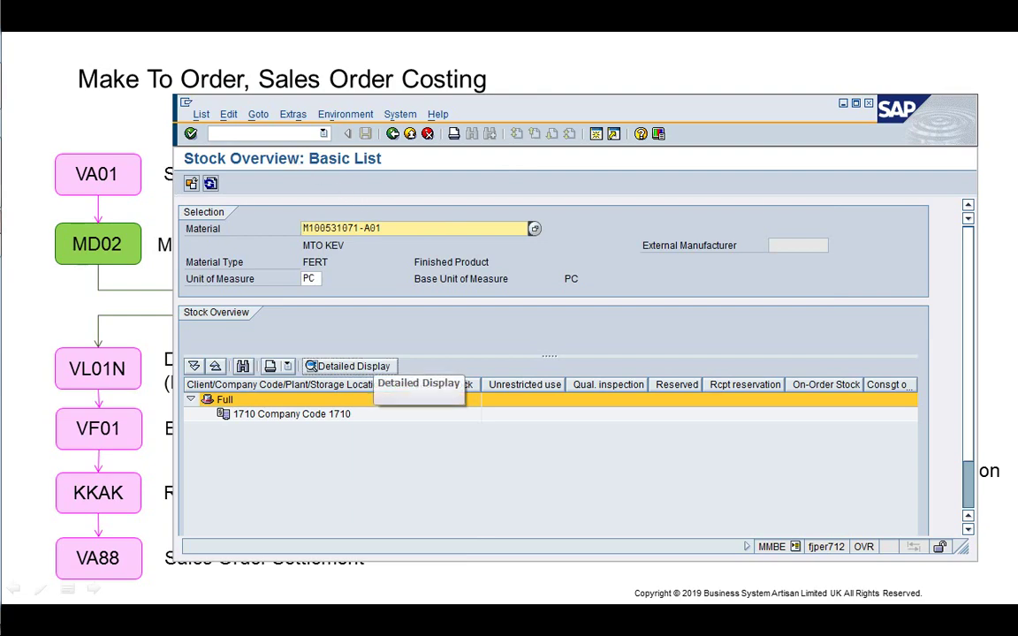
{"action": "left_click", "coordinate": [289, 133]}
{"action": "type", "text": "/nex"}
{"action": "key", "text": "Return"}
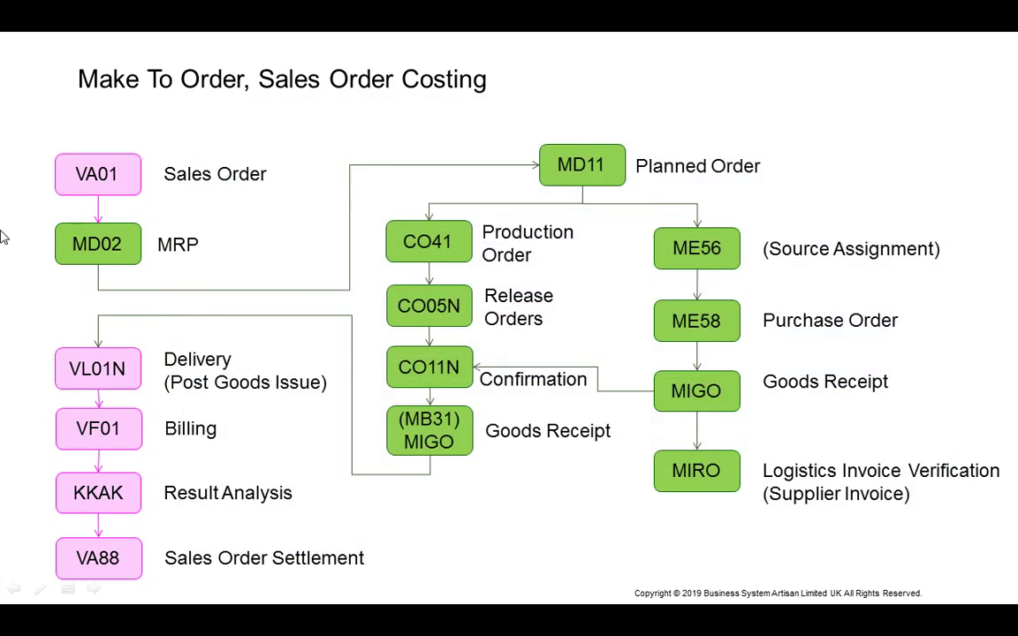
- Switch to the session showing the settlement rule, leave the rule, and redisplay the same sales order in Display Sales Documents
{"action": "key", "text": "super+Tab"}
{"action": "key", "text": "super+Tab"}
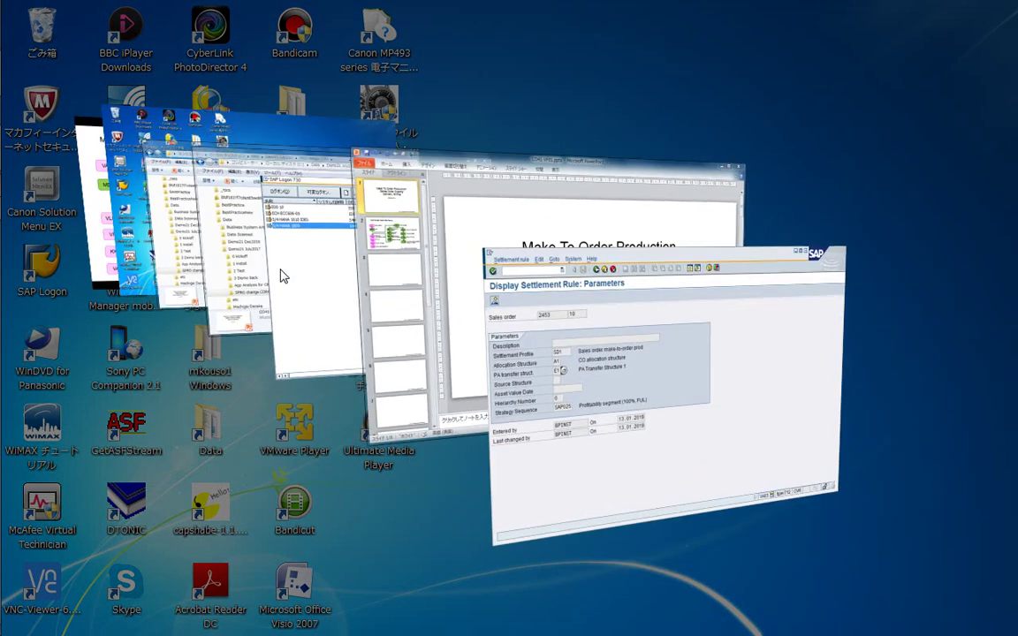
{"action": "left_click", "coordinate": [279, 84]}
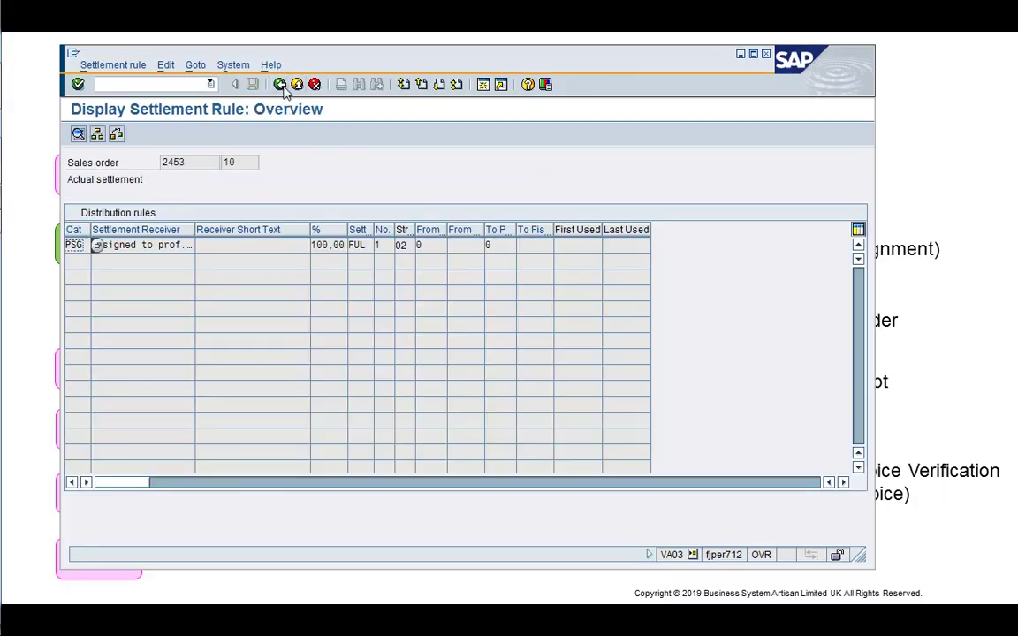
{"action": "left_click", "coordinate": [279, 84]}
{"action": "left_click", "coordinate": [280, 84]}
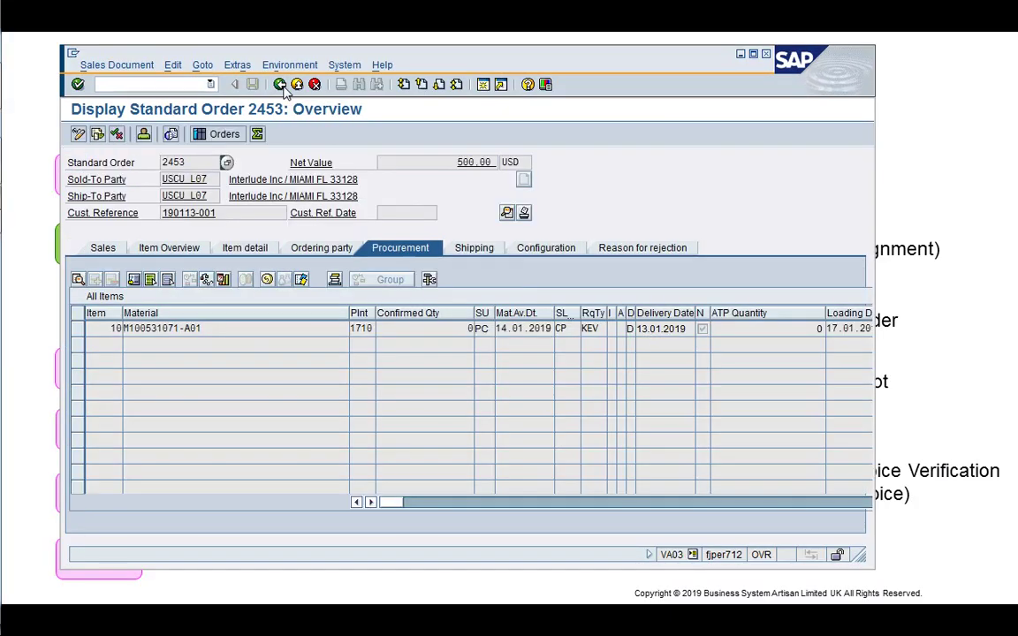
{"action": "left_click", "coordinate": [279, 84]}
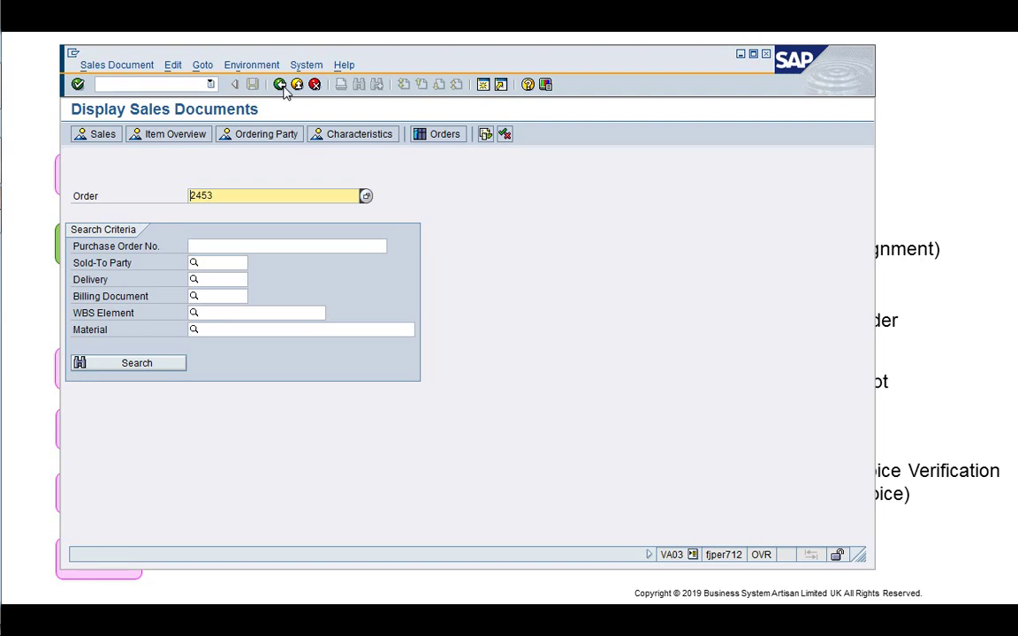
{"action": "key", "text": "Return"}
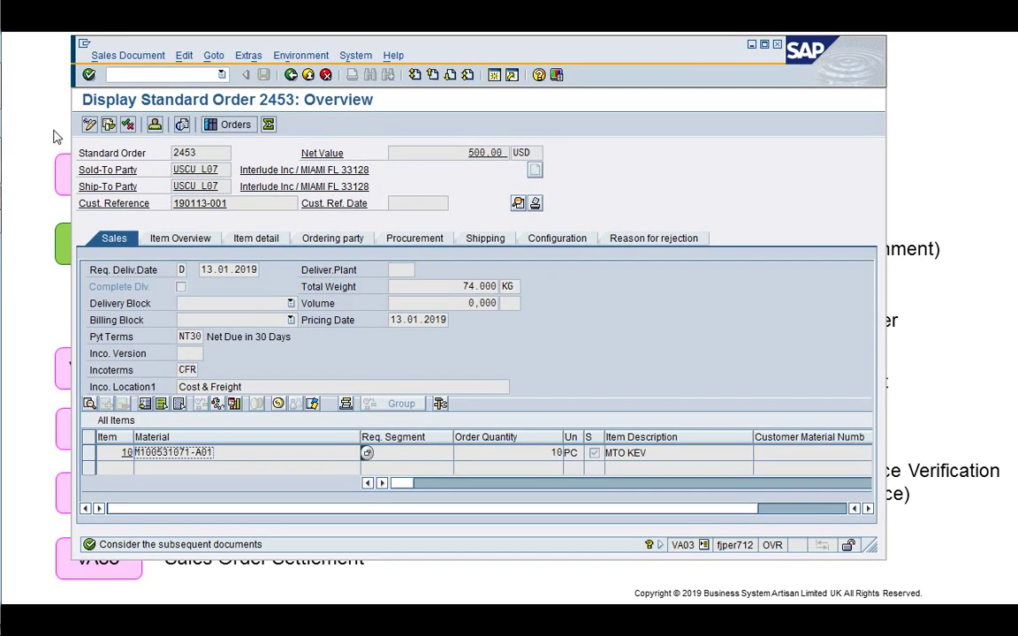
- Open a new session, collapse the Favorites, and expand Accounting and Controlling in the SAP menu tree
{"action": "mouse_move", "coordinate": [3, 166]}
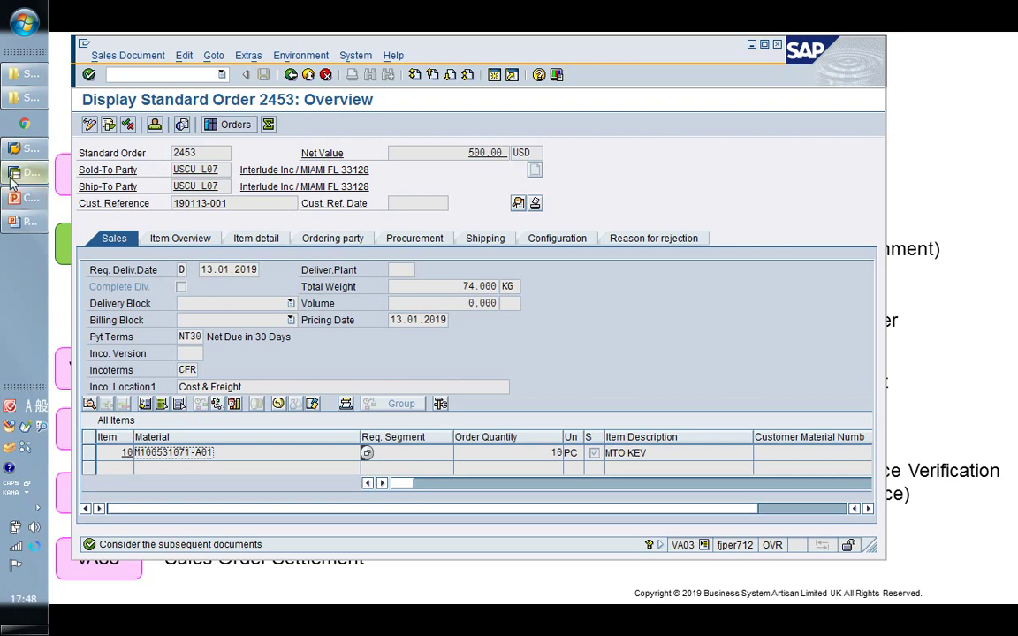
{"action": "left_click", "coordinate": [494, 75]}
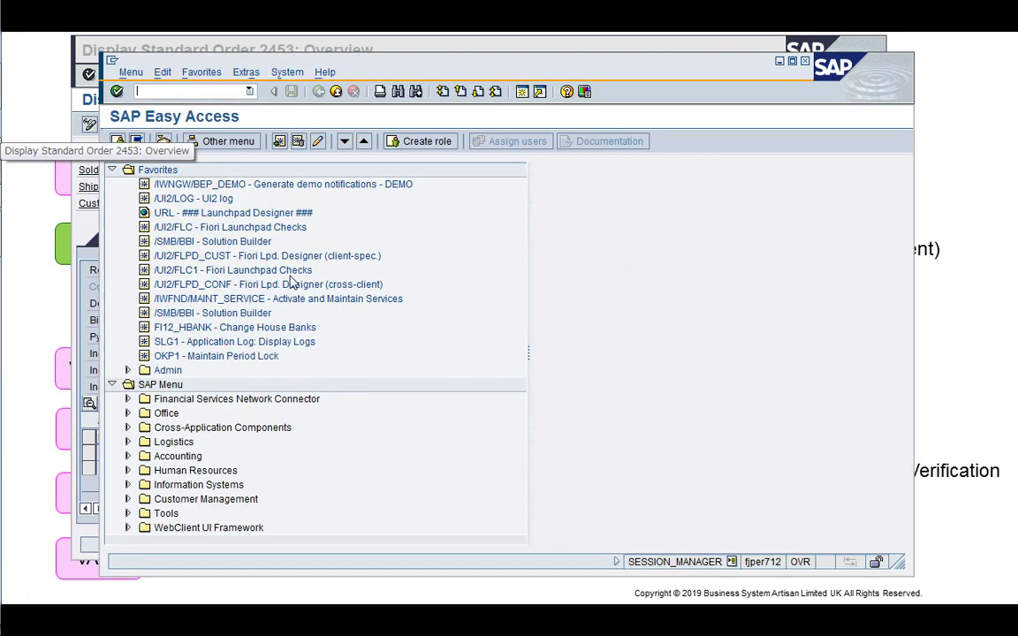
{"action": "left_click", "coordinate": [280, 271]}
{"action": "key", "text": "Left"}
{"action": "key", "text": "Left"}
{"action": "key", "text": "Down"}
{"action": "key", "text": "Down"}
{"action": "key", "text": "Down"}
{"action": "key", "text": "Down"}
{"action": "key", "text": "Down"}
{"action": "key", "text": "Down"}
{"action": "key", "text": "Right"}
{"action": "key", "text": "Down"}
{"action": "key", "text": "Down"}
{"action": "key", "text": "Down"}
{"action": "key", "text": "Right"}
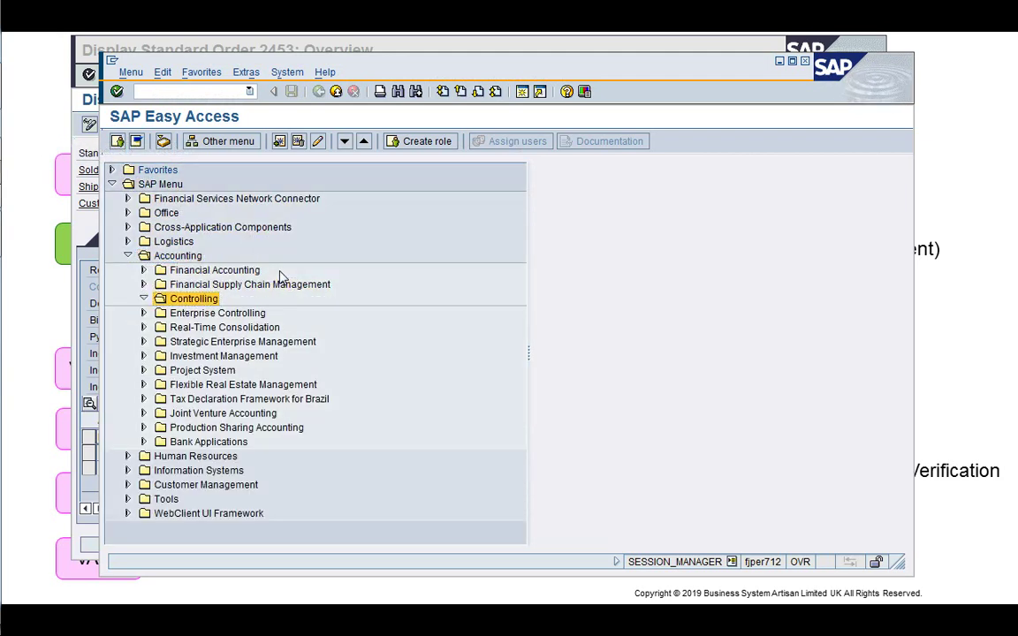
- Expand Product Cost Controlling, Cost Object Controlling and Product Cost by Sales Order under Controlling
{"action": "key", "text": "Down"}
{"action": "key", "text": "Down"}
{"action": "key", "text": "Down"}
{"action": "key", "text": "Down"}
{"action": "key", "text": "Down"}
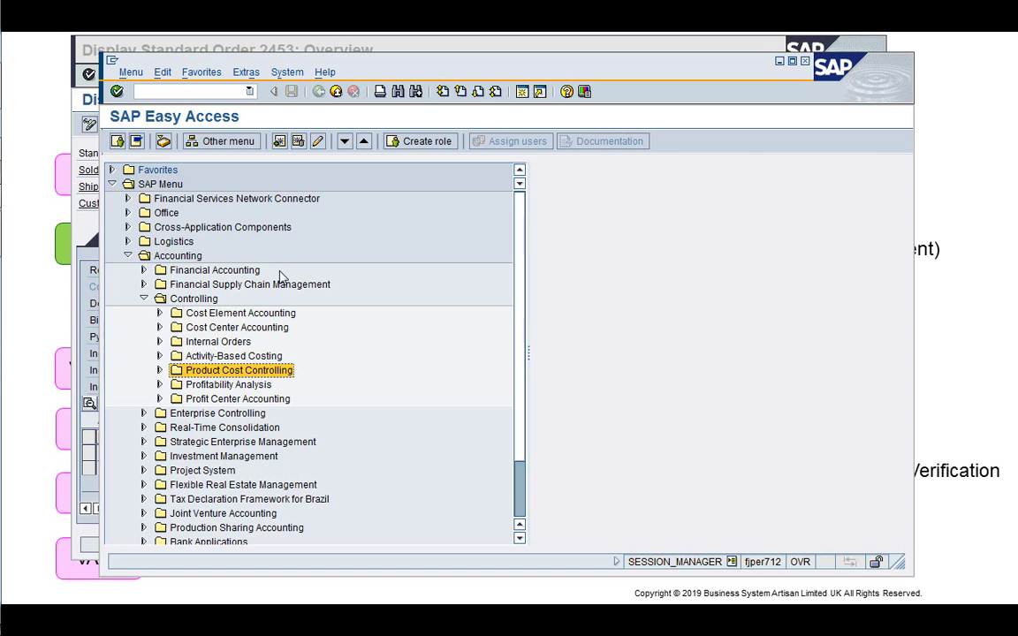
{"action": "key", "text": "Right"}
{"action": "key", "text": "Down"}
{"action": "key", "text": "Down"}
{"action": "key", "text": "Right"}
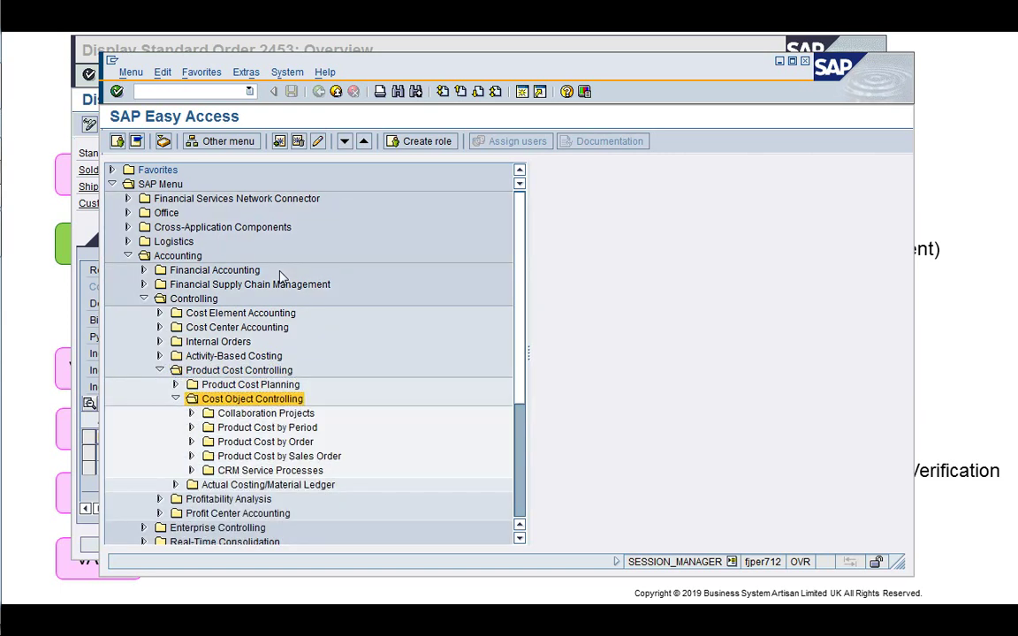
{"action": "key", "text": "Down"}
{"action": "key", "text": "Down"}
{"action": "key", "text": "Down"}
{"action": "key", "text": "Down"}
{"action": "key", "text": "Right"}
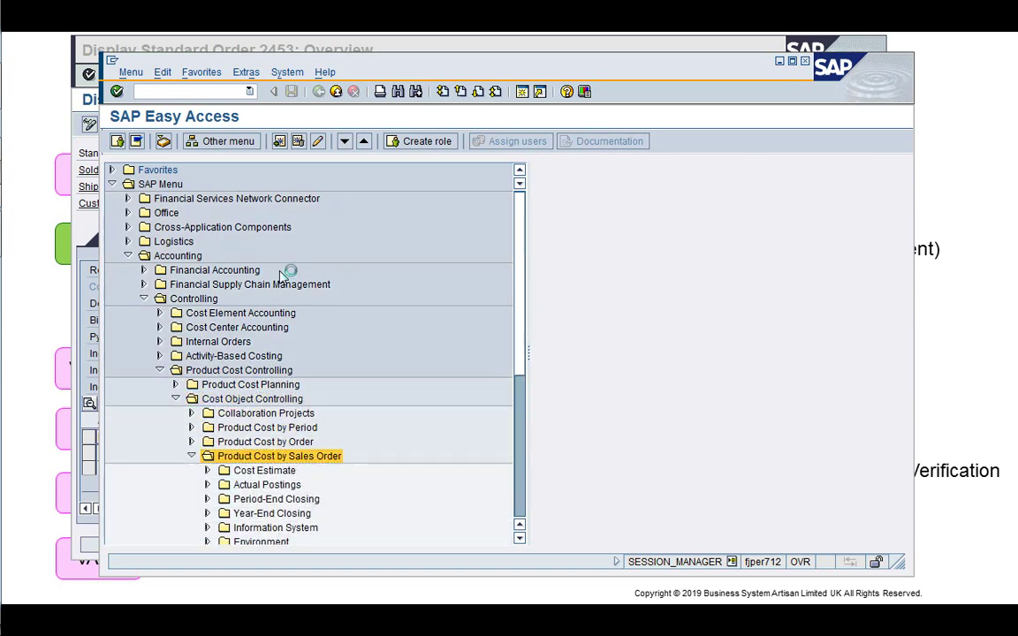
- Expand Information System and its Reports for Product Cost by Sales Order folder under Product Cost by Sales Order
{"action": "key", "text": "Down"}
{"action": "key", "text": "Down"}
{"action": "key", "text": "Down"}
{"action": "key", "text": "Down"}
{"action": "key", "text": "Down"}
{"action": "key", "text": "Down"}
{"action": "key", "text": "Down"}
{"action": "key", "text": "Down"}
{"action": "key", "text": "Down"}
{"action": "key", "text": "Down"}
{"action": "key", "text": "Down"}
{"action": "key", "text": "Down"}
{"action": "key", "text": "Down"}
{"action": "key", "text": "Up"}
{"action": "key", "text": "Up"}
{"action": "key", "text": "Up"}
{"action": "key", "text": "Up"}
{"action": "key", "text": "Up"}
{"action": "key", "text": "Up"}
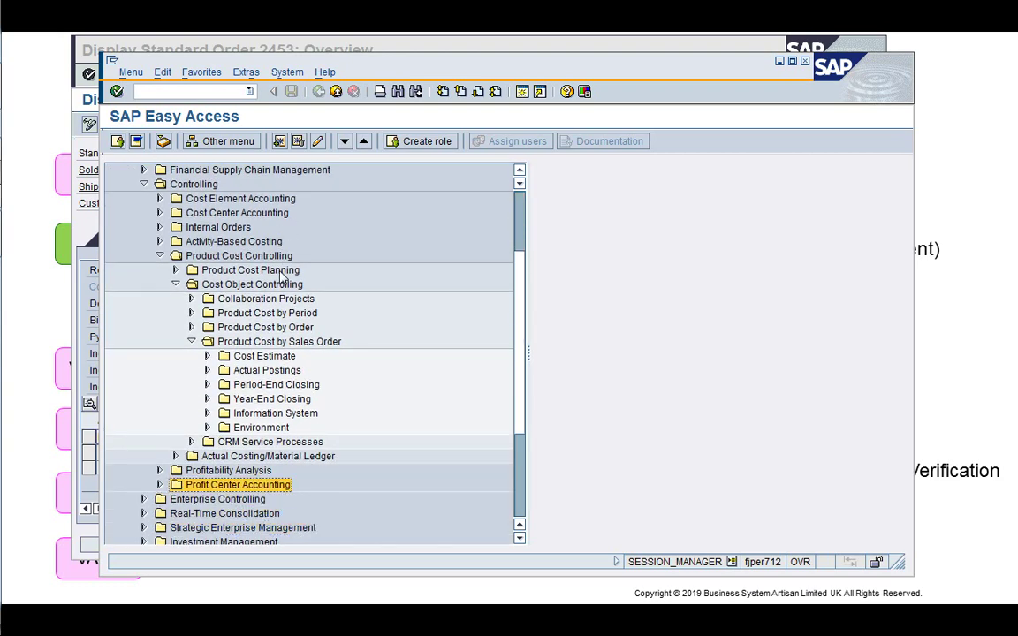
{"action": "key", "text": "Up"}
{"action": "key", "text": "Up"}
{"action": "key", "text": "Up"}
{"action": "key", "text": "Down"}
{"action": "key", "text": "Right"}
{"action": "key", "text": "Down"}
{"action": "key", "text": "Right"}
- Expand the Detailed Reports folder and look through its reports and the entries that follow it
{"action": "key", "text": "Down"}
{"action": "key", "text": "Down"}
{"action": "key", "text": "Down"}
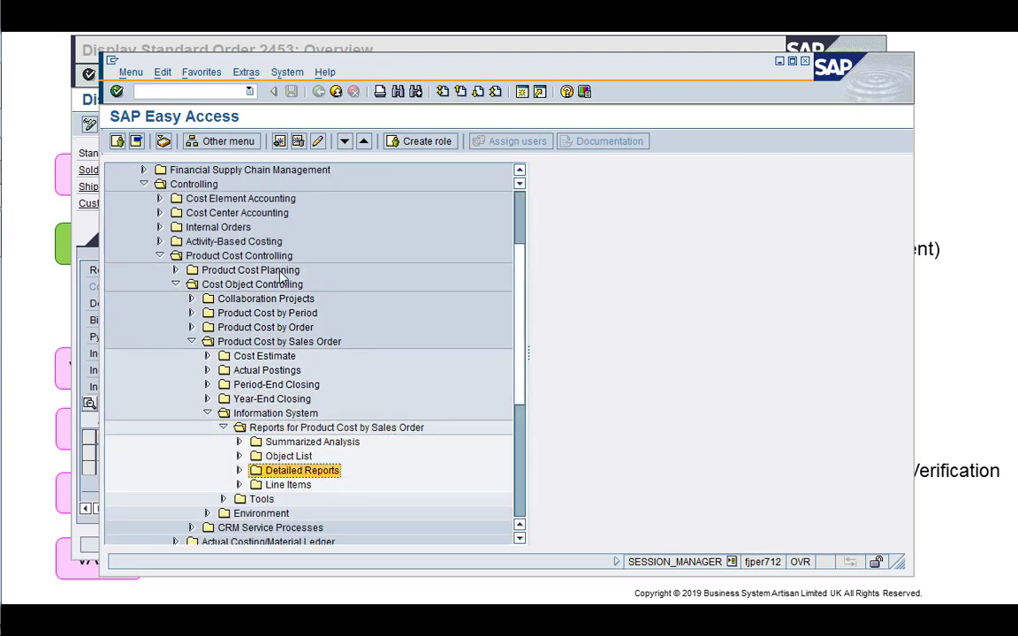
{"action": "key", "text": "Right"}
{"action": "key", "text": "Down"}
{"action": "key", "text": "Down"}
{"action": "key", "text": "Down"}
{"action": "key", "text": "Down"}
{"action": "key", "text": "Down"}
{"action": "key", "text": "Down"}
{"action": "key", "text": "Down"}
{"action": "key", "text": "Down"}
{"action": "key", "text": "Down"}
{"action": "key", "text": "Down"}
{"action": "key", "text": "Down"}
{"action": "key", "text": "Down"}
{"action": "key", "text": "Down"}
{"action": "key", "text": "Down"}
{"action": "key", "text": "Down"}
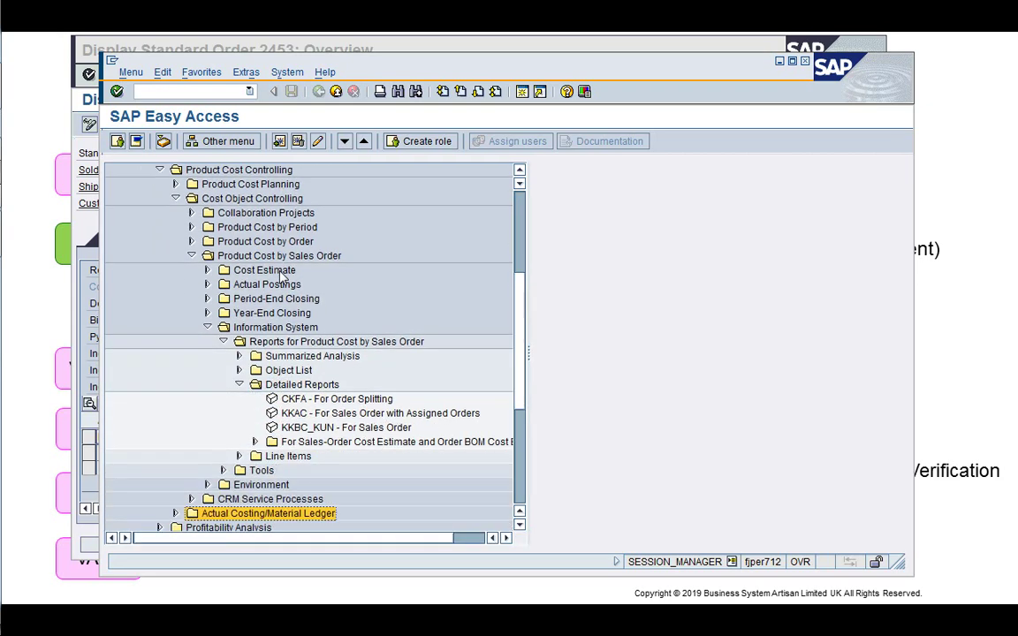
- Expand the Line Items reports for Product Cost by Sales Order and open the actual cost line items report for sales documents
{"action": "key", "text": "Up"}
{"action": "key", "text": "Up"}
{"action": "key", "text": "Up"}
{"action": "key", "text": "Up"}
{"action": "key", "text": "Up"}
{"action": "key", "text": "Up"}
{"action": "key", "text": "Up"}
{"action": "key", "text": "Up"}
{"action": "key", "text": "Up"}
{"action": "key", "text": "Up"}
{"action": "key", "text": "Up"}
{"action": "key", "text": "Down"}
{"action": "key", "text": "Right"}
{"action": "key", "text": "Down"}
{"action": "key", "text": "Right"}
{"action": "key", "text": "Down"}
{"action": "key", "text": "Return"}
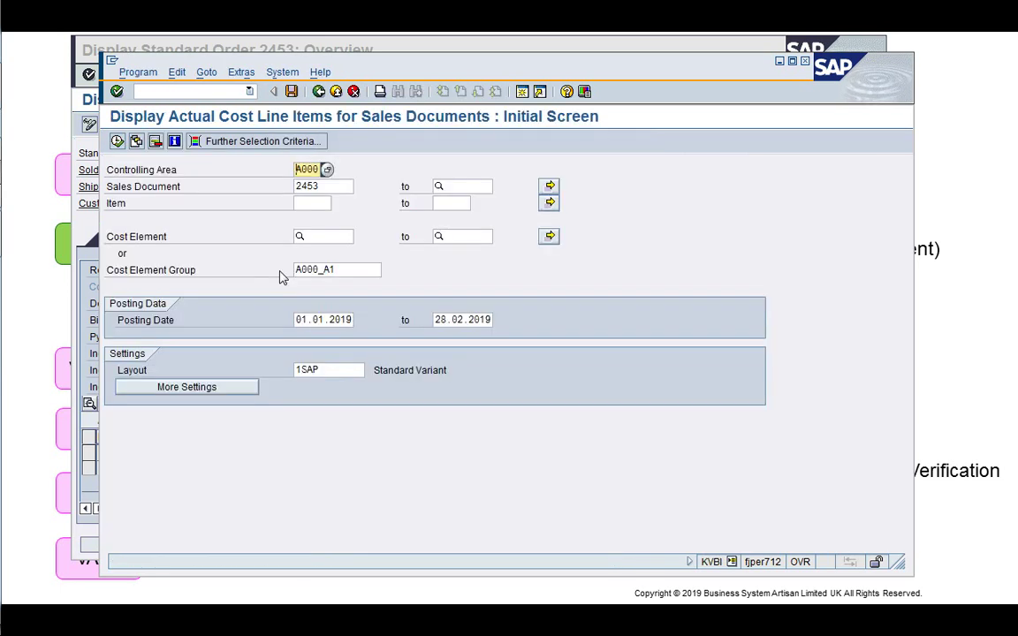
- Clear the cost element group, run the line item report for the sales order, and check the Inv Chg COGS w/CE line's amount
{"action": "left_click", "coordinate": [353, 271]}
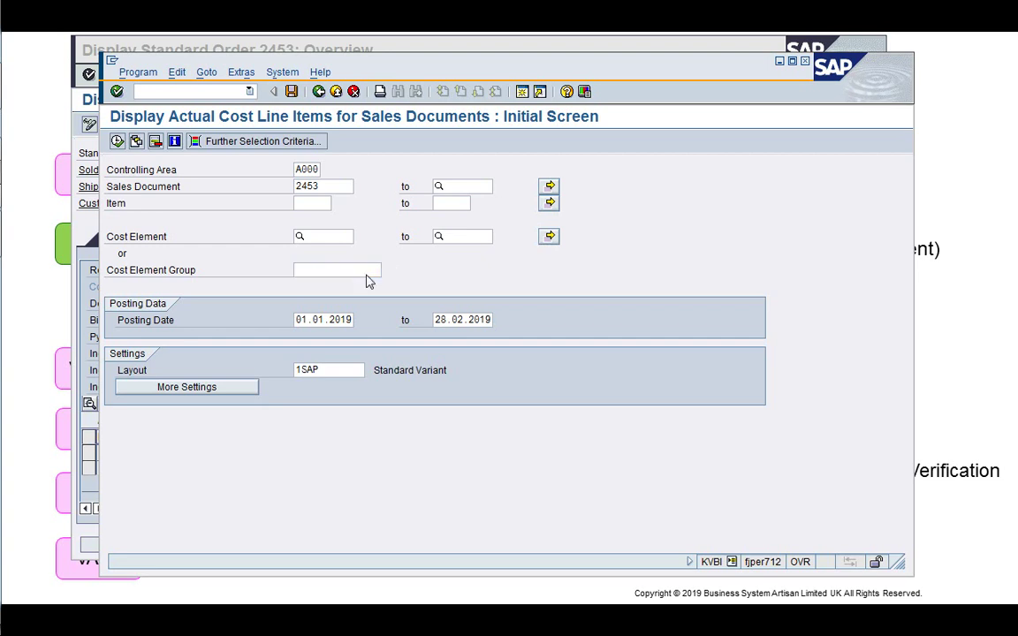
{"action": "left_click", "coordinate": [118, 141]}
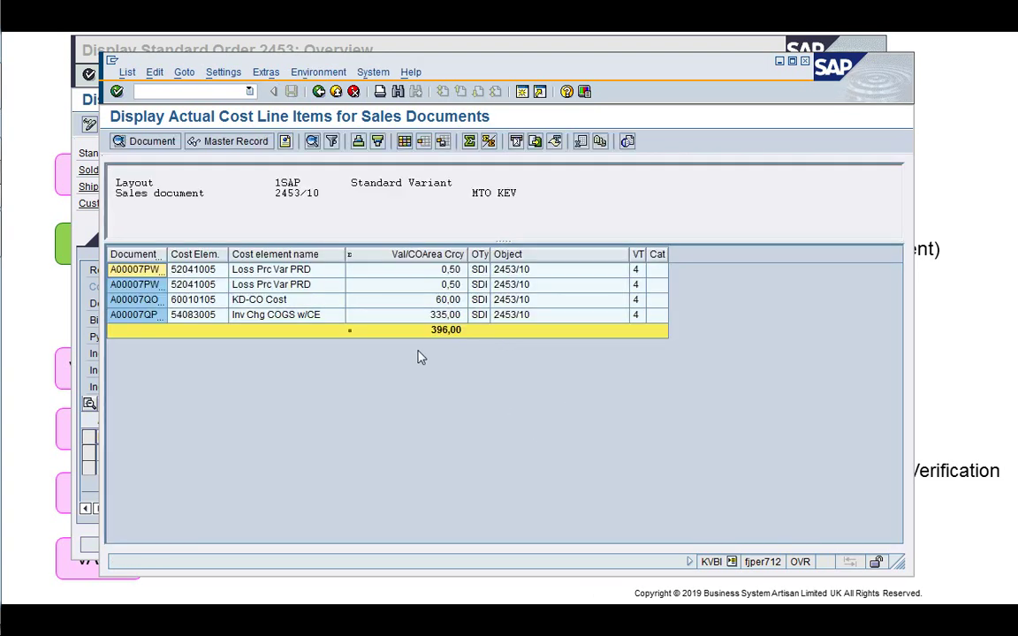
{"action": "left_click", "coordinate": [306, 318]}
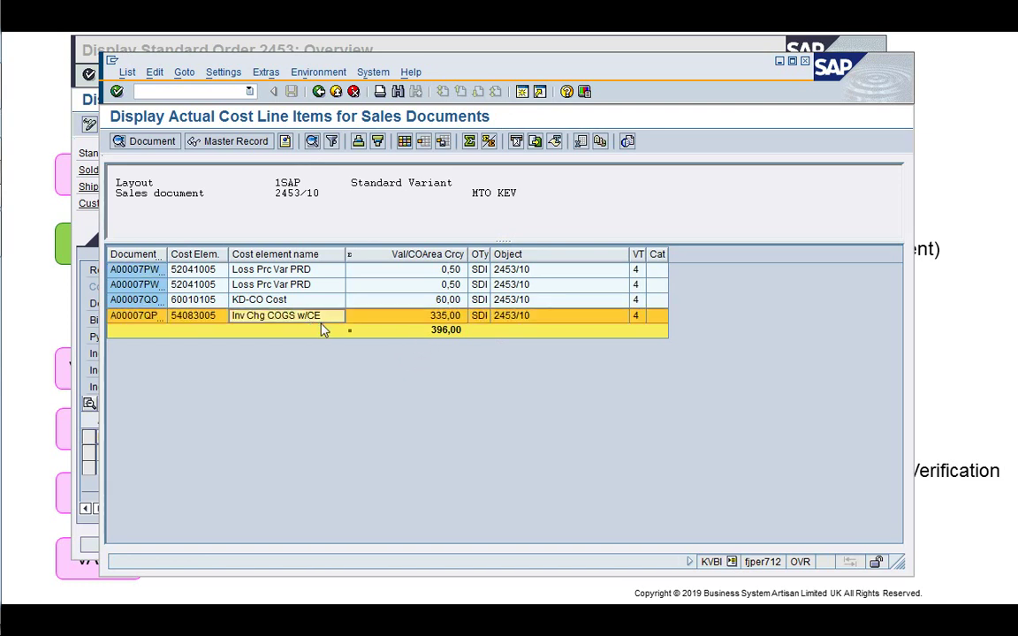
{"action": "left_click", "coordinate": [376, 363]}
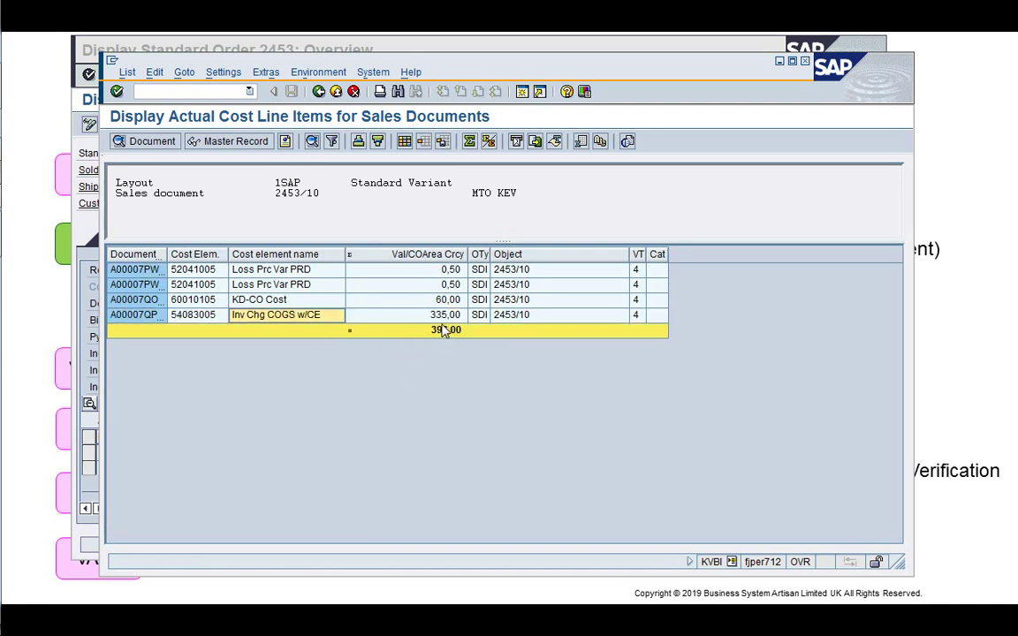
{"action": "left_click", "coordinate": [426, 313]}
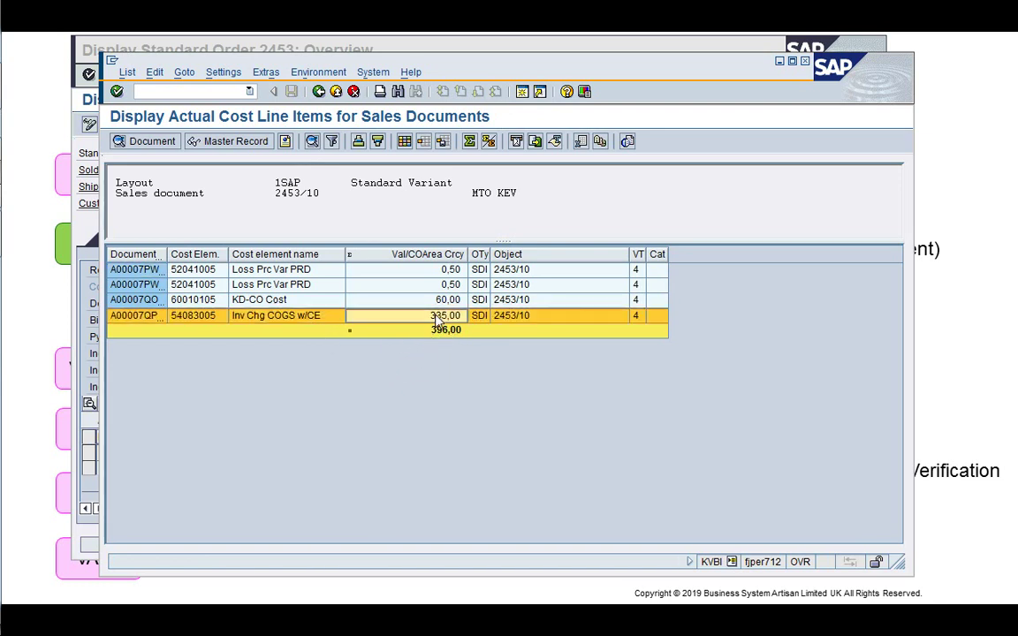
{"action": "left_click", "coordinate": [477, 391]}
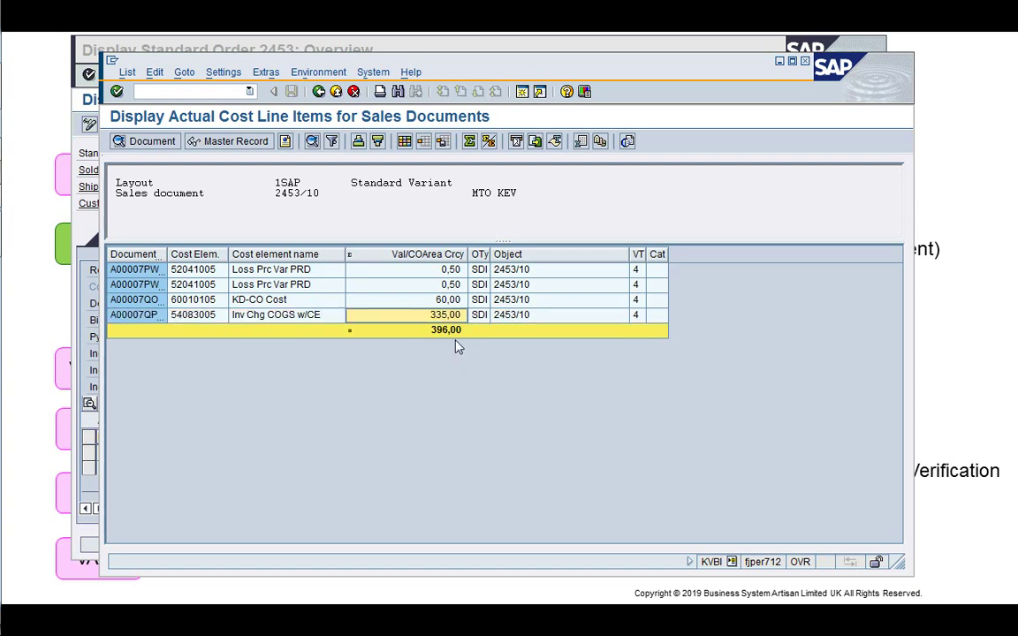
- Open a new session and start the MM03 material display for material M100531071-A01
{"action": "left_click", "coordinate": [522, 94]}
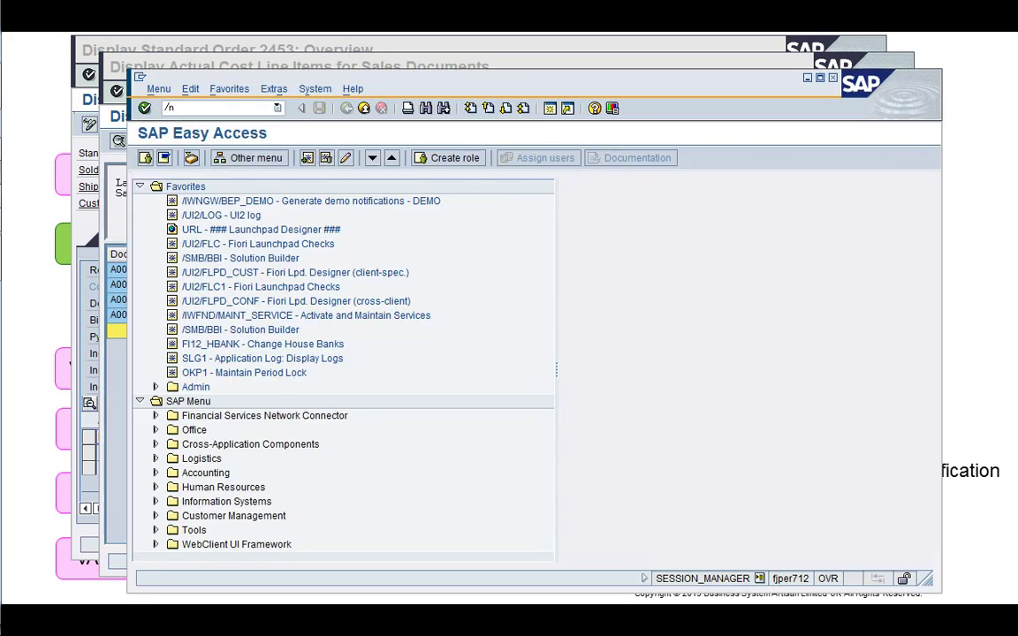
{"action": "type", "text": "/nMM03"}
{"action": "key", "text": "Return"}
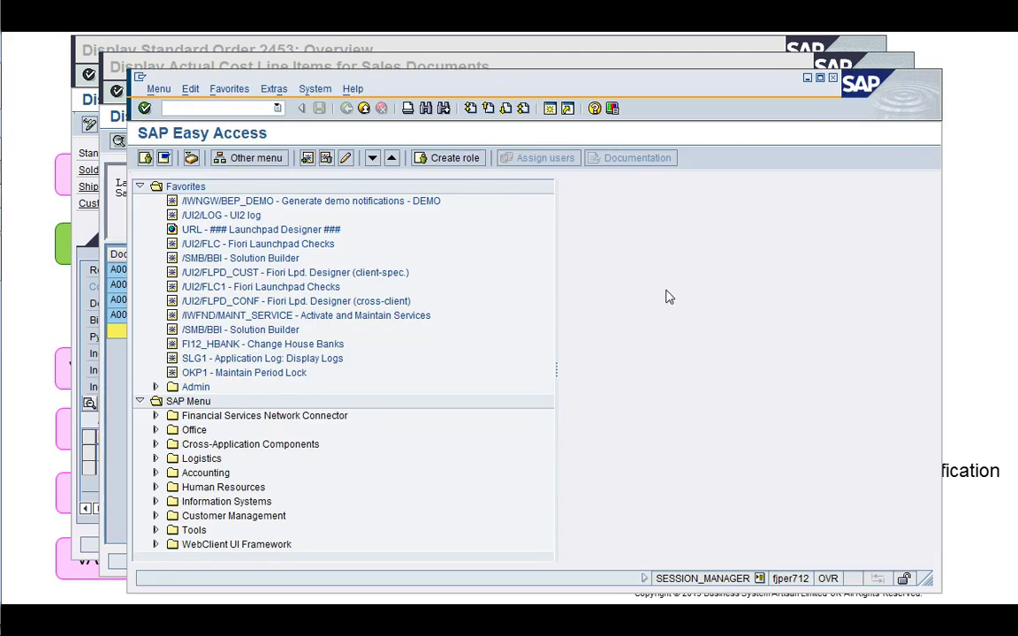
{"action": "key", "text": "Return"}
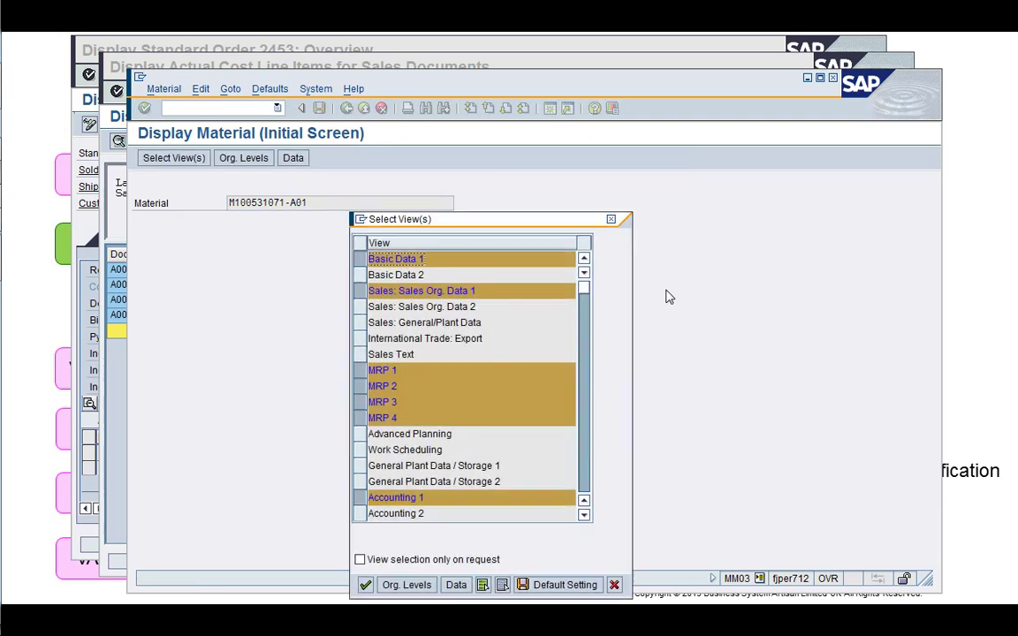
- Deselect the Basic Data 1 and Sales Org. Data 1 views and display the material for plant 1710, storage location 171A
{"action": "left_click", "coordinate": [359, 259]}
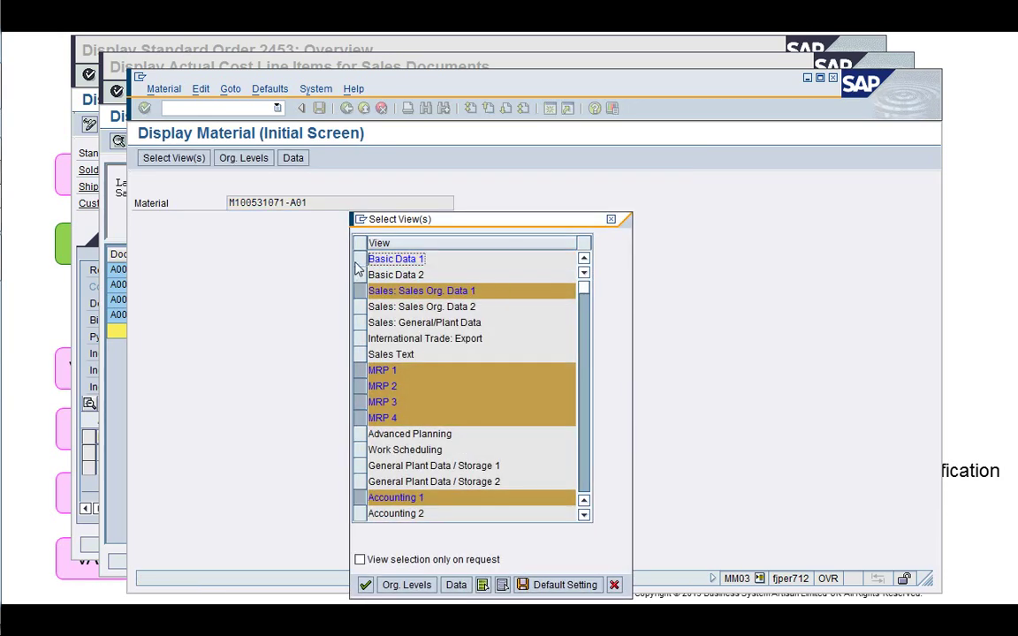
{"action": "left_click", "coordinate": [358, 290]}
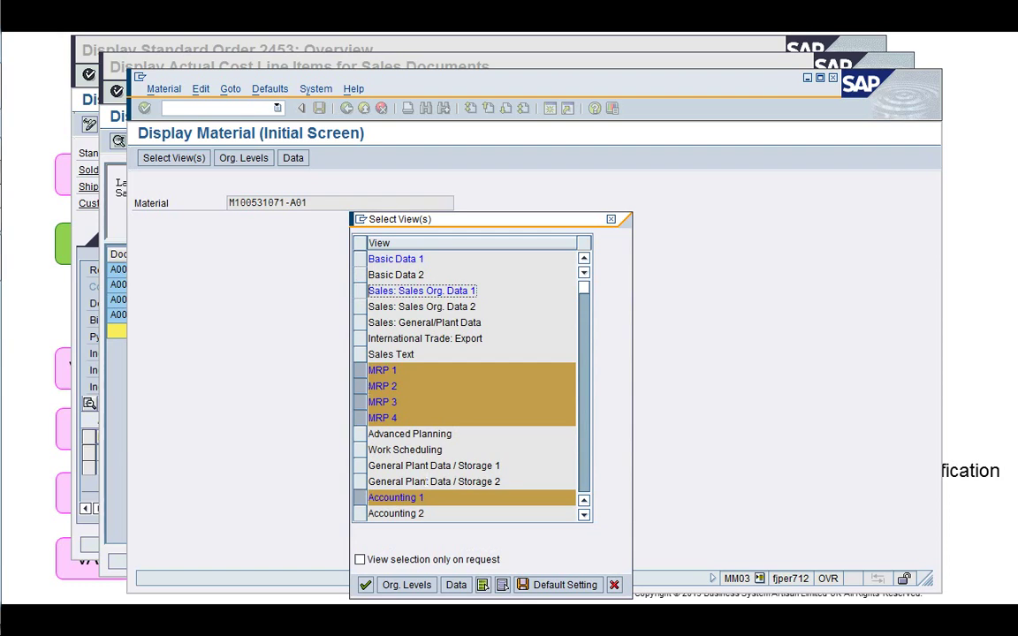
{"action": "key", "text": "Return"}
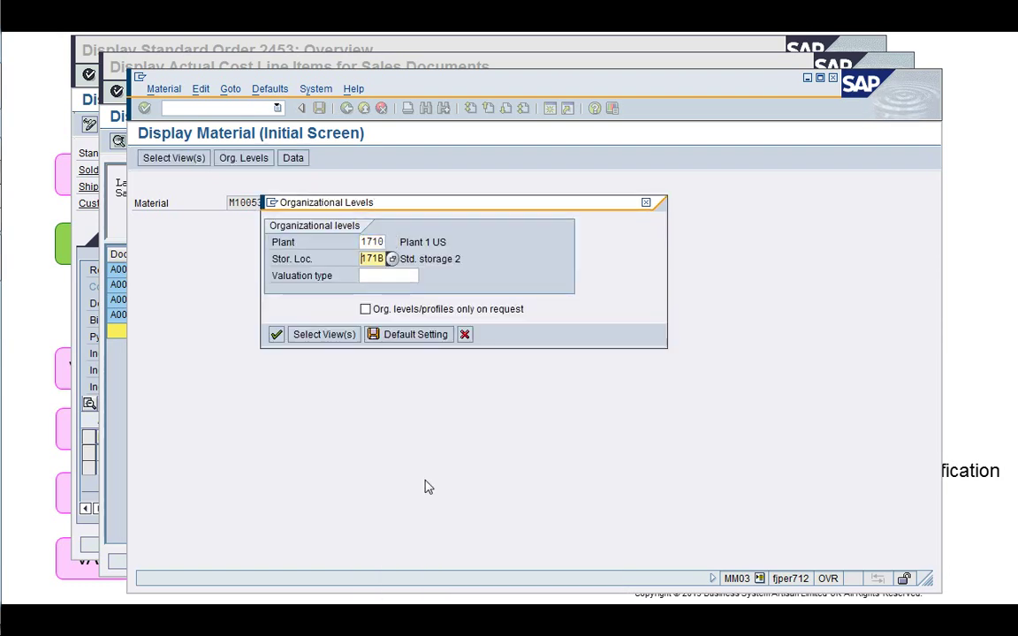
{"action": "key", "text": "F4"}
{"action": "key", "text": "Return"}
{"action": "key", "text": "Return"}
{"action": "key", "text": "Return"}
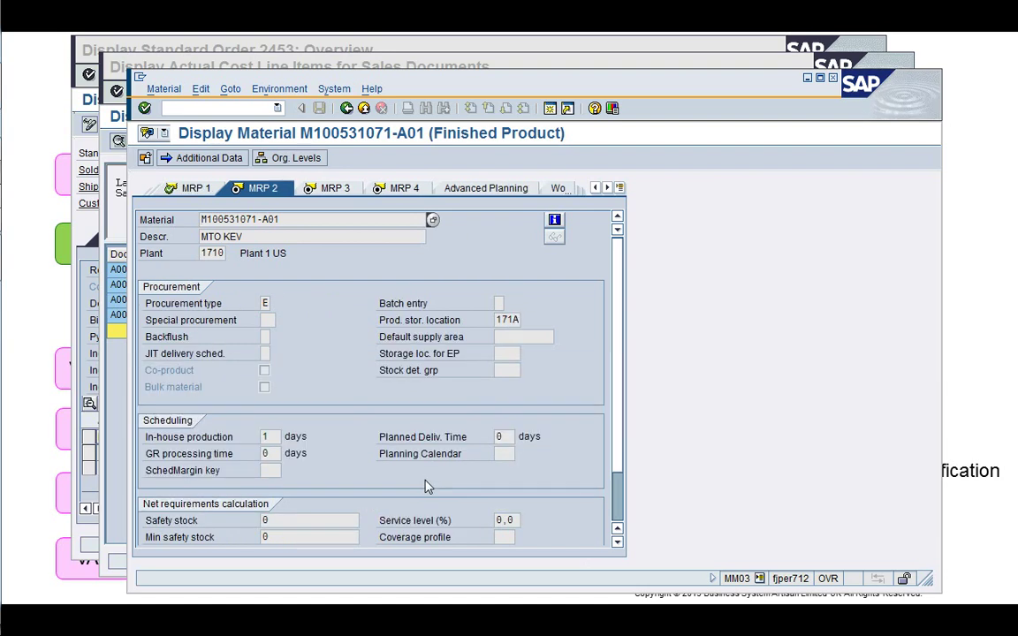
- Review the material's MRP 1 to MRP 4 views, including the strategy group in MRP 3
{"action": "left_click", "coordinate": [200, 191]}
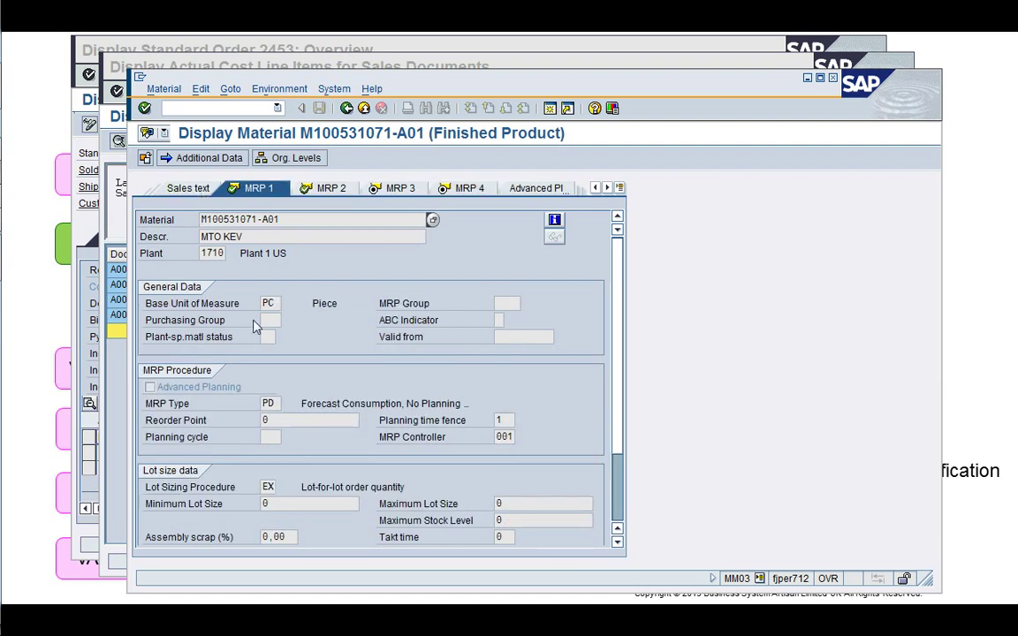
{"action": "key", "text": "Return"}
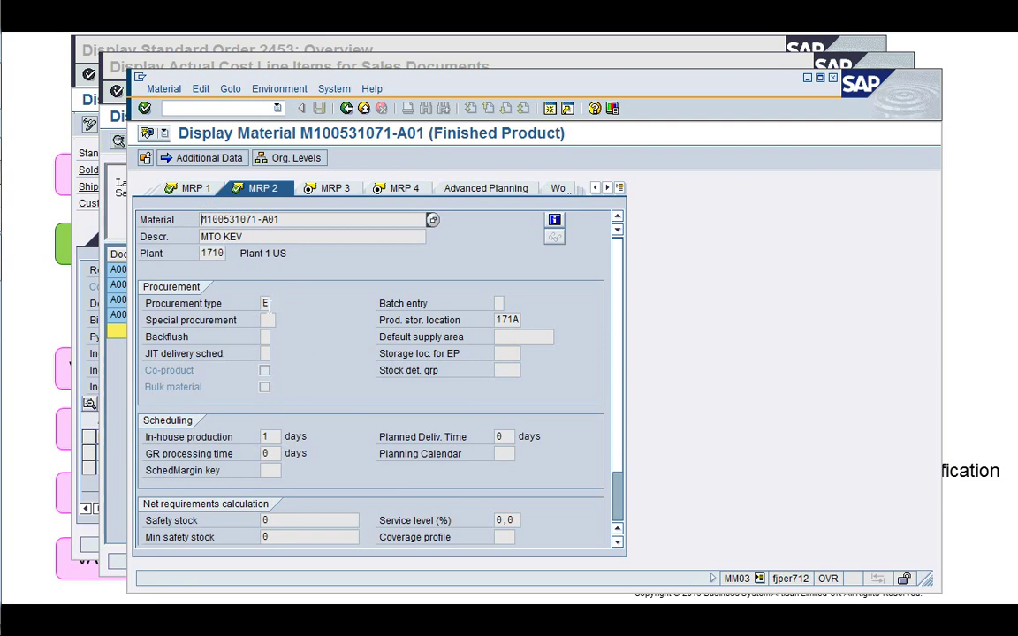
{"action": "key", "text": "Return"}
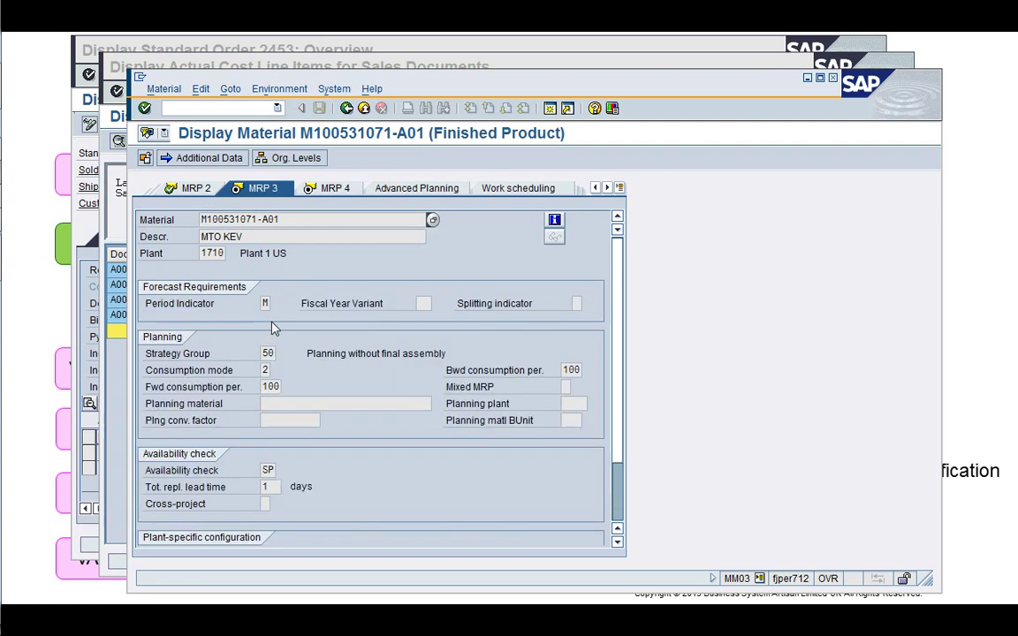
{"action": "left_click", "coordinate": [267, 353]}
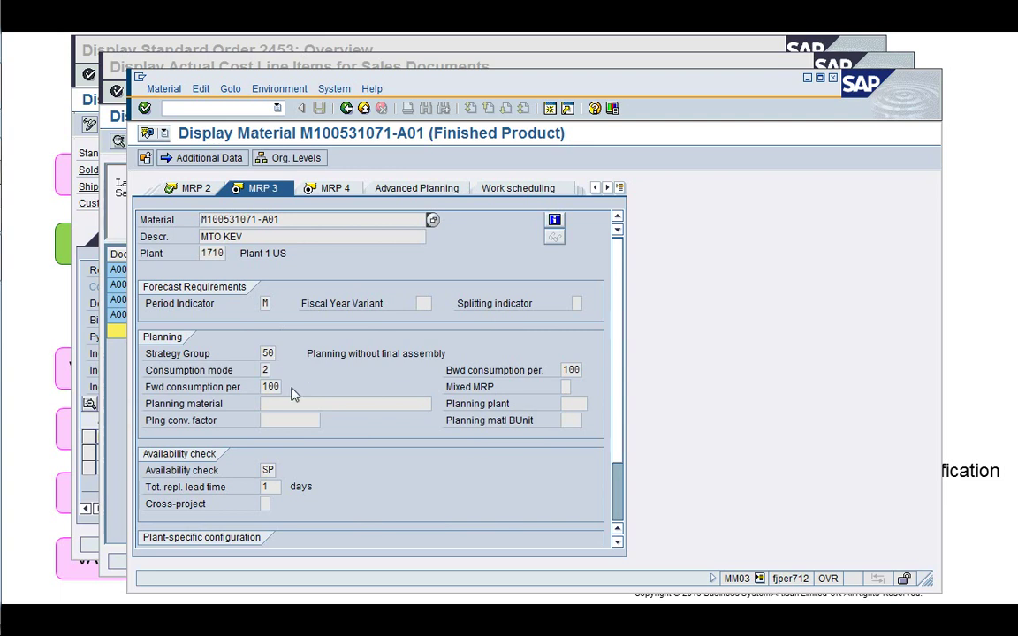
{"action": "key", "text": "Return"}
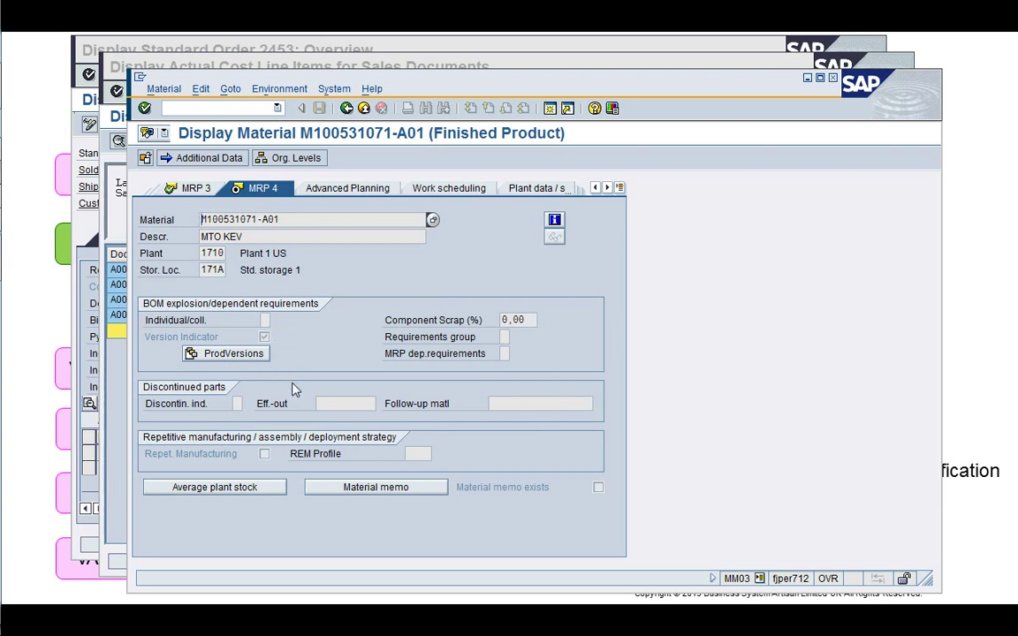
- Review the material's valuation and standard price in Accounting 1, Costing 1 and Costing 2, and close the material session
{"action": "key", "text": "Return"}
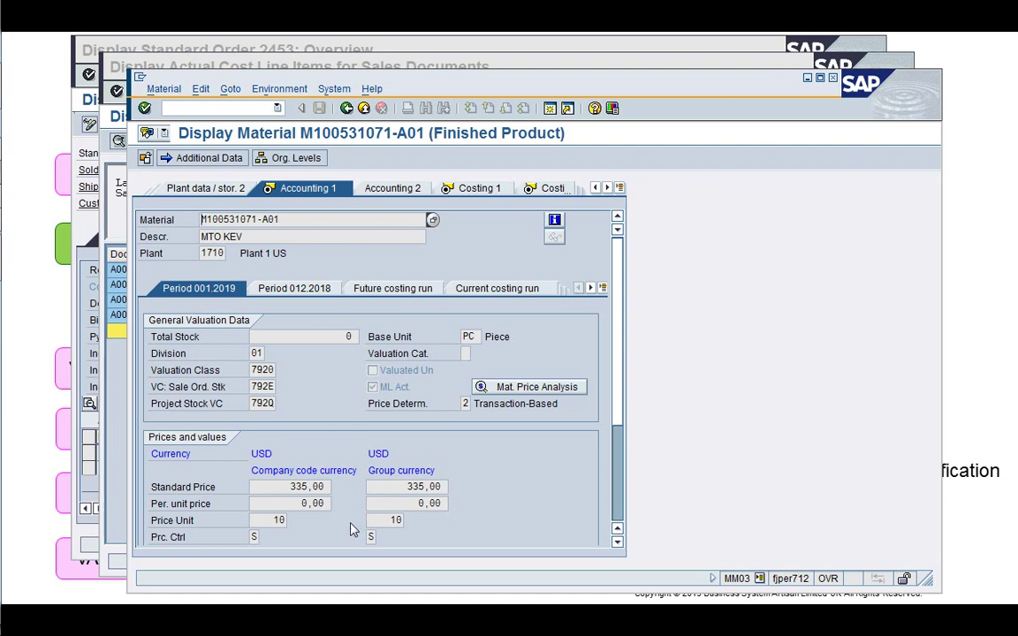
{"action": "left_click_drag", "start_coordinate": [404, 80], "coordinate": [448, 81]}
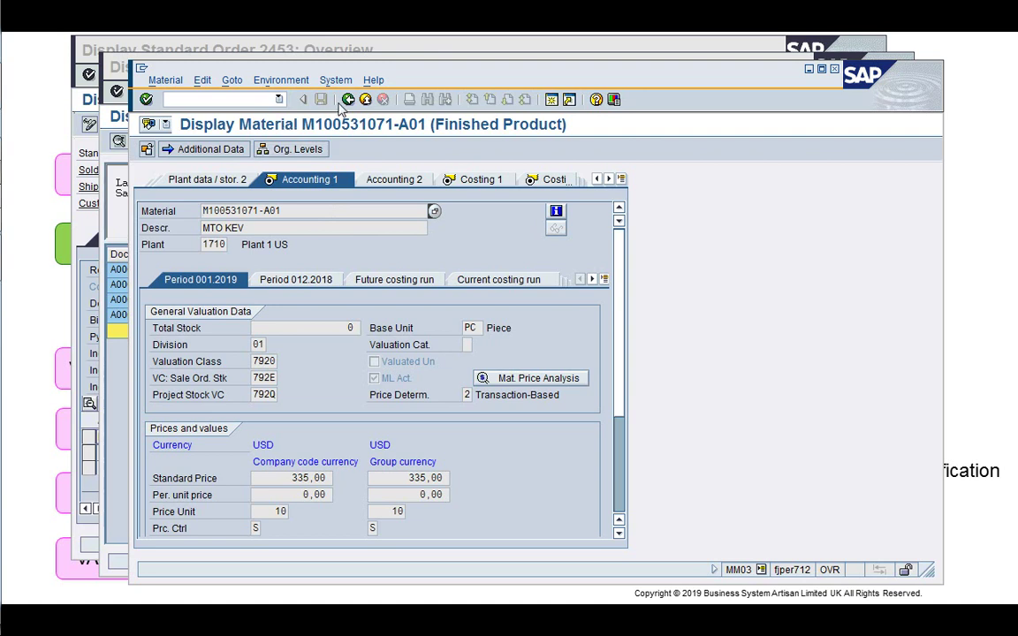
{"action": "left_click", "coordinate": [452, 180]}
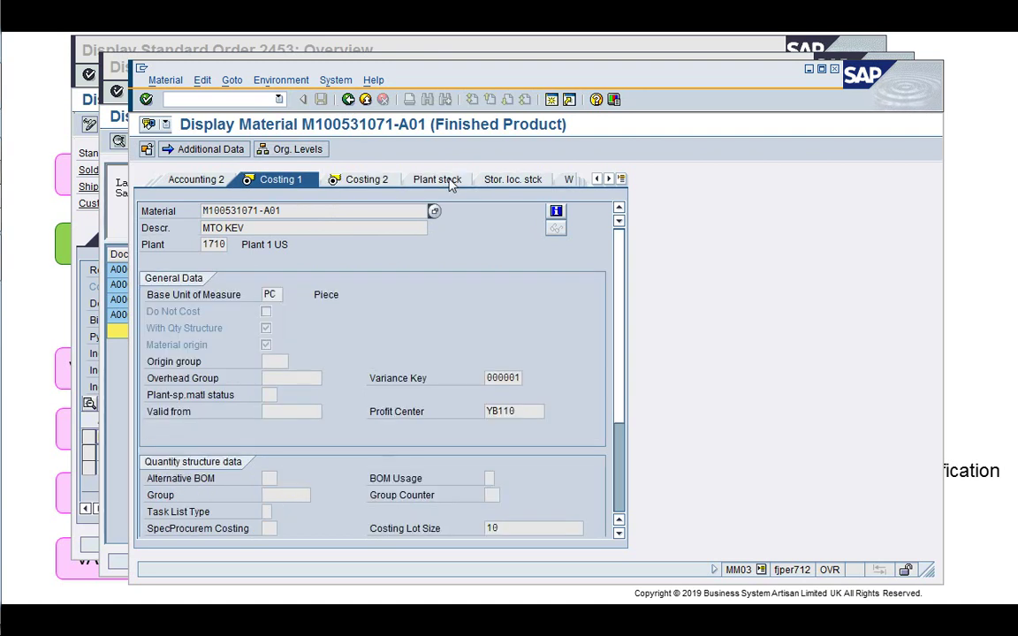
{"action": "left_click", "coordinate": [388, 179]}
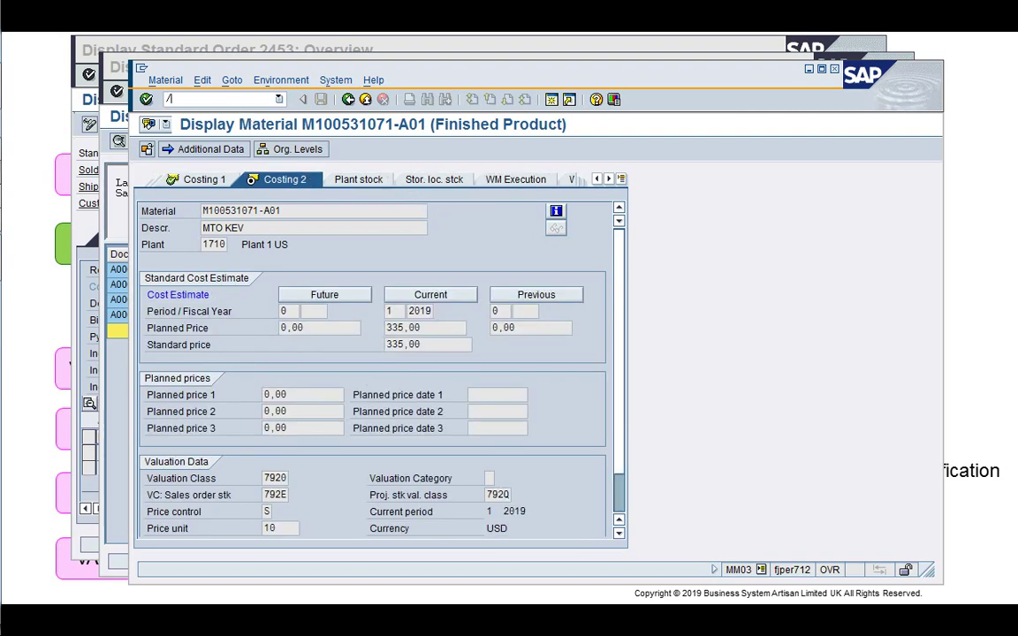
{"action": "key", "text": "Return"}
{"action": "left_click", "coordinate": [488, 386]}
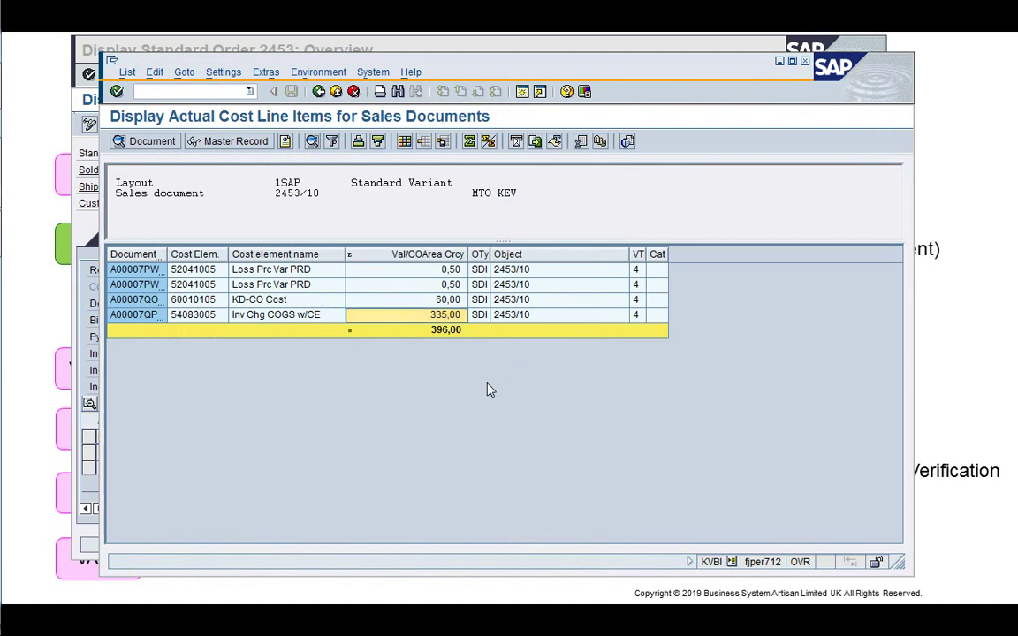
- Switch to the sales order session and display the pricing conditions of item 10
{"action": "left_click", "coordinate": [88, 201]}
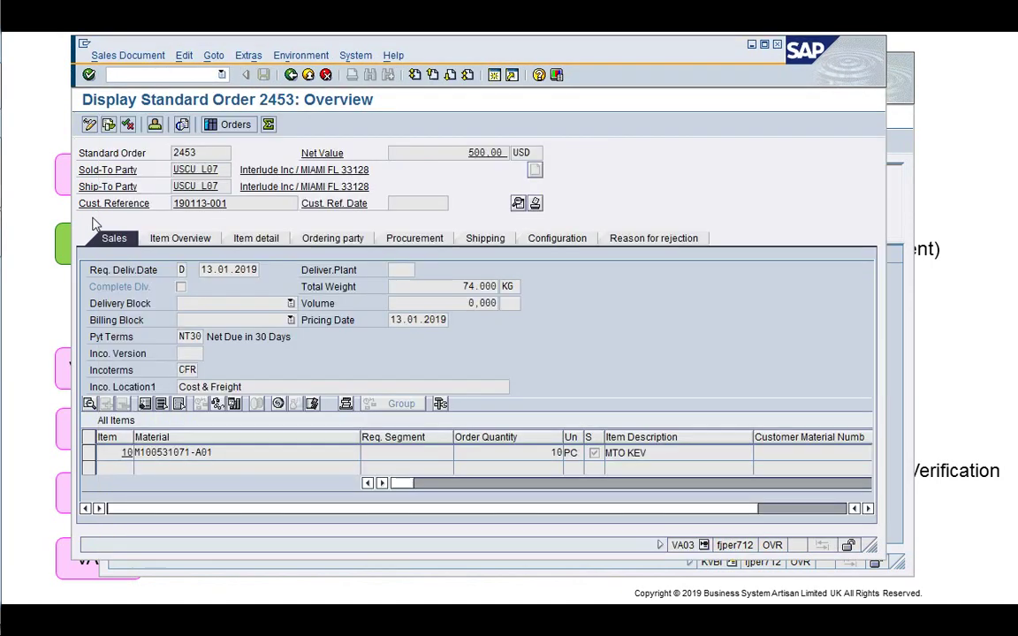
{"action": "left_click", "coordinate": [88, 454]}
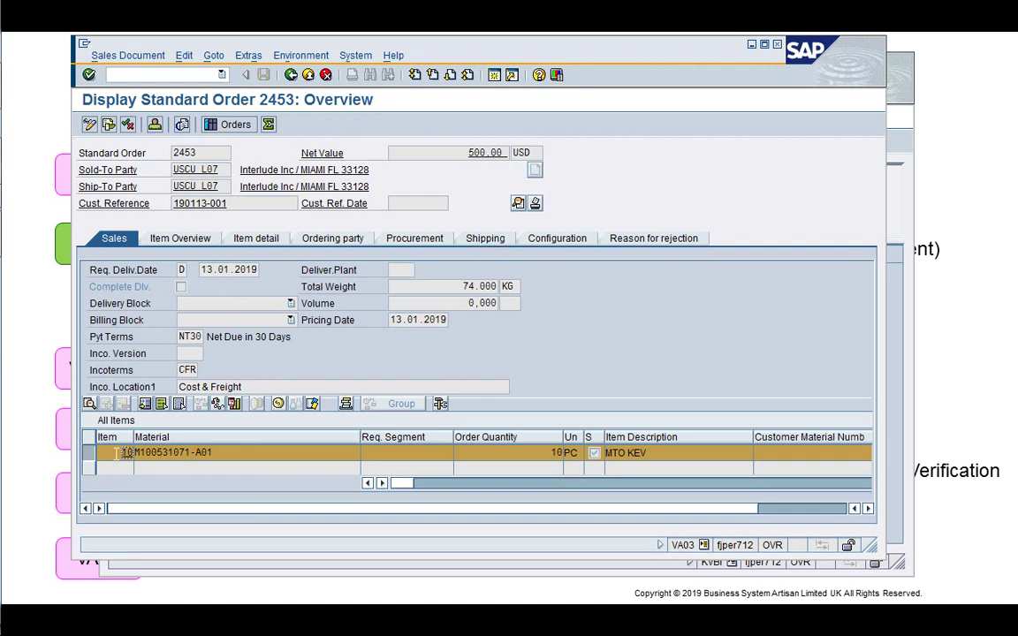
{"action": "double_click", "coordinate": [117, 453]}
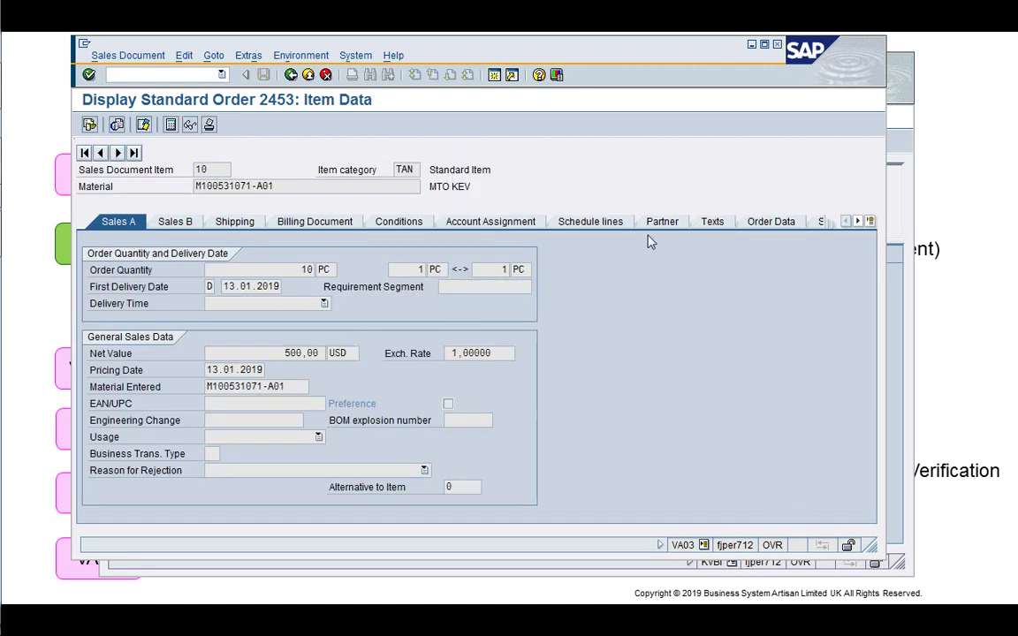
{"action": "left_click", "coordinate": [398, 222]}
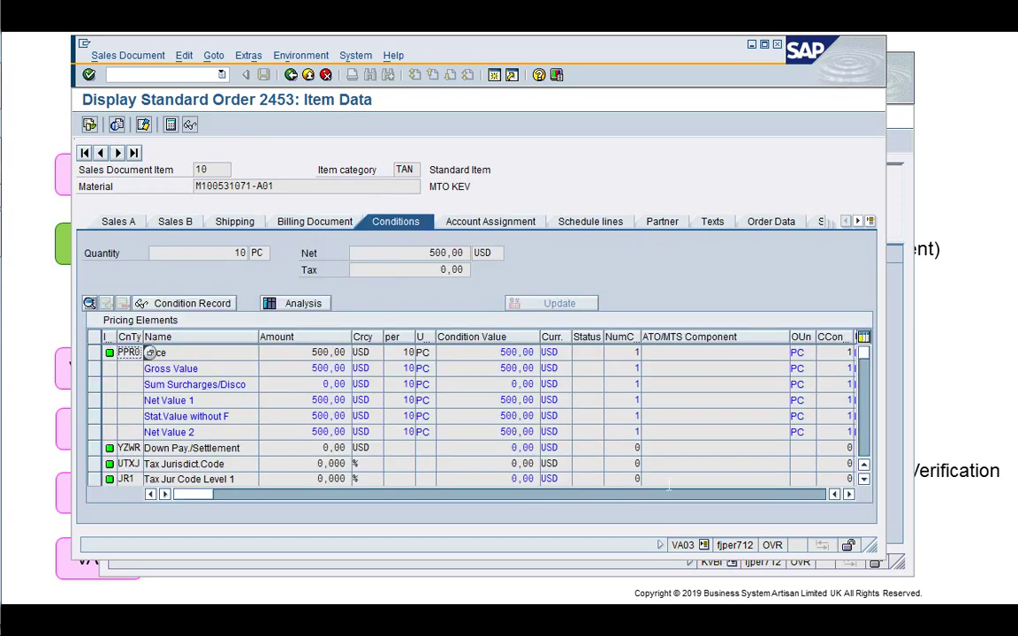
- Enlarge the window to show the pricing elements down to Calculated costs, select that condition, and open the pricing analysis
{"action": "left_click_drag", "start_coordinate": [859, 548], "coordinate": [873, 603]}
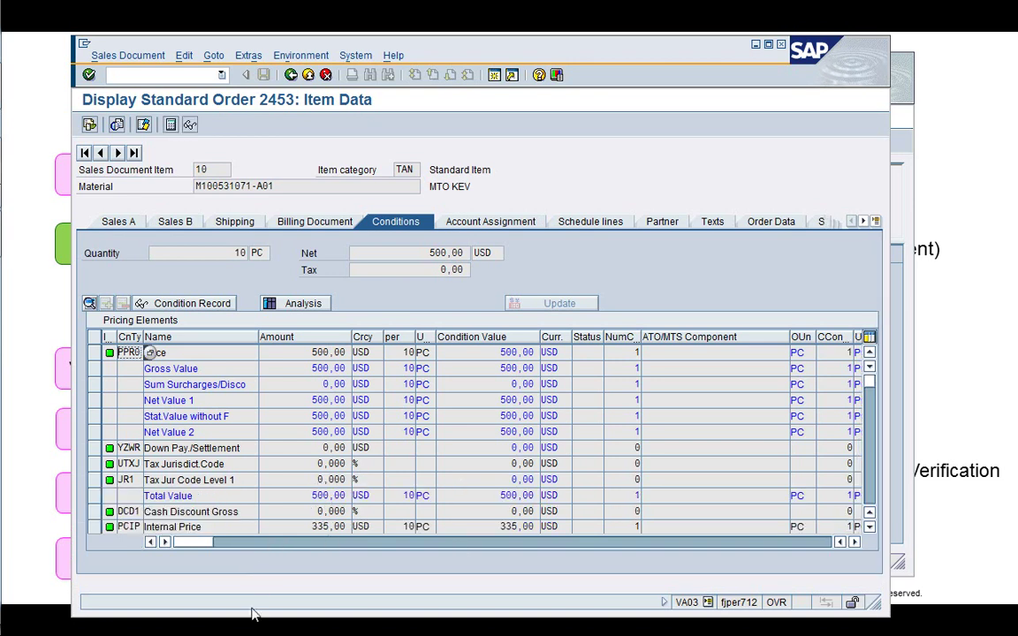
{"action": "left_click_drag", "start_coordinate": [253, 616], "coordinate": [254, 630]}
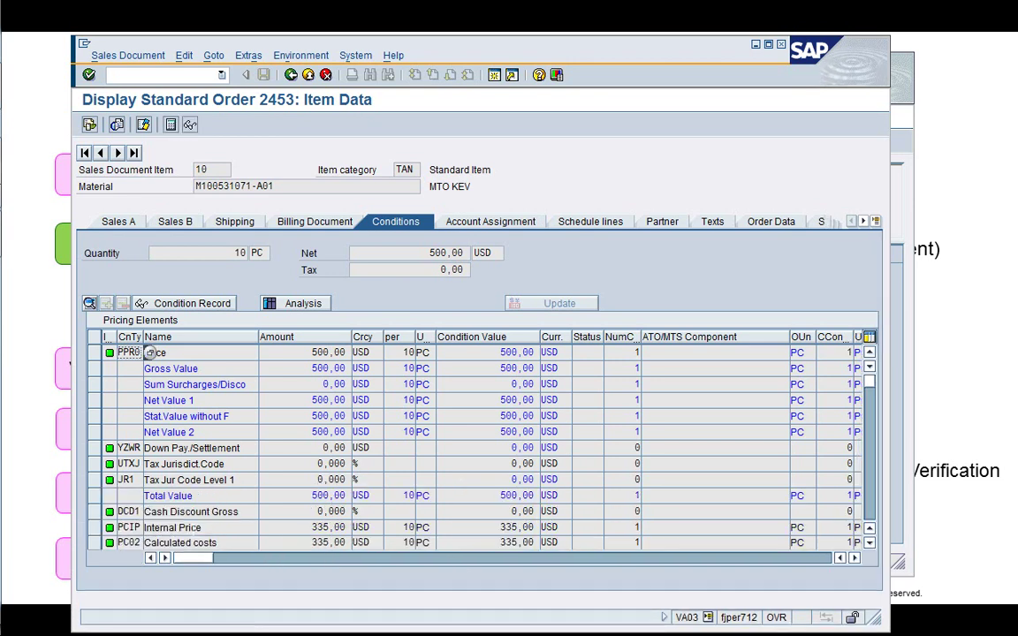
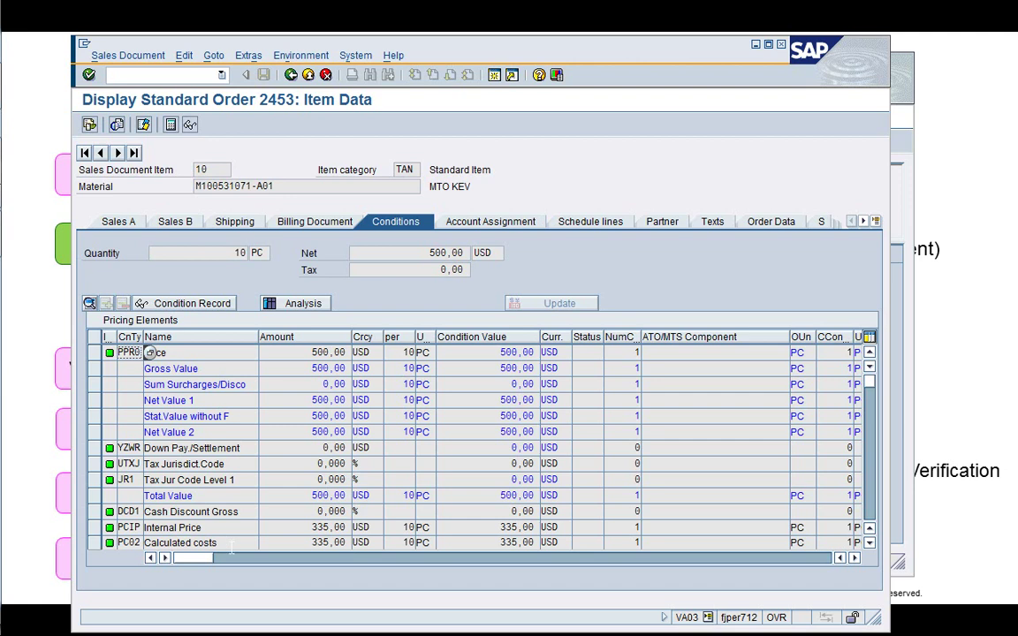
{"action": "left_click", "coordinate": [218, 543]}
{"action": "left_click", "coordinate": [304, 304]}
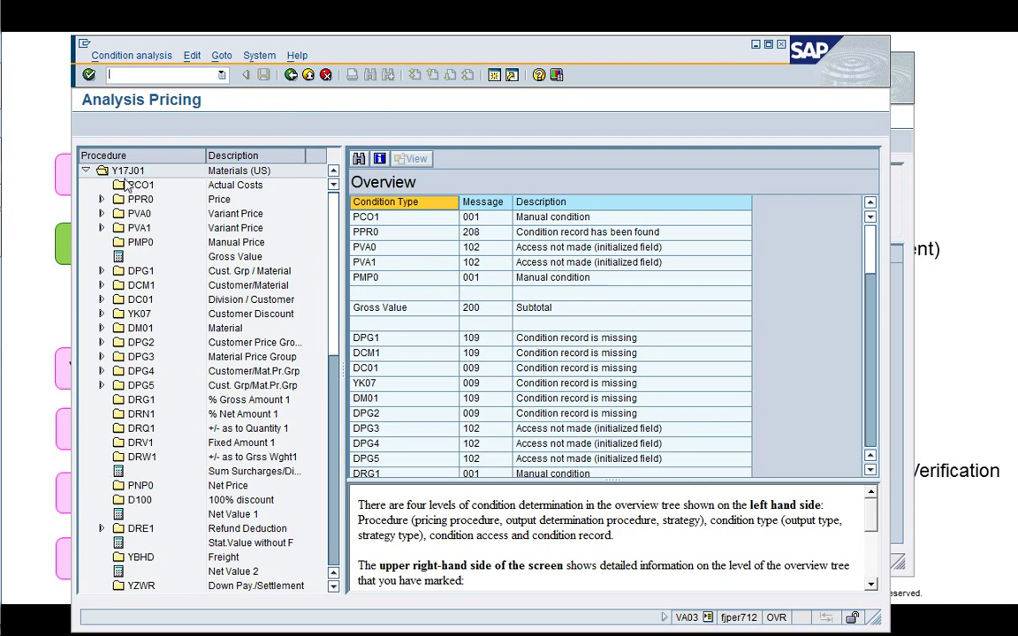
- Leave the pricing analysis and open the SAP Customizing Implementation Guide in a new session with transaction SPRO
{"action": "left_click", "coordinate": [291, 74]}
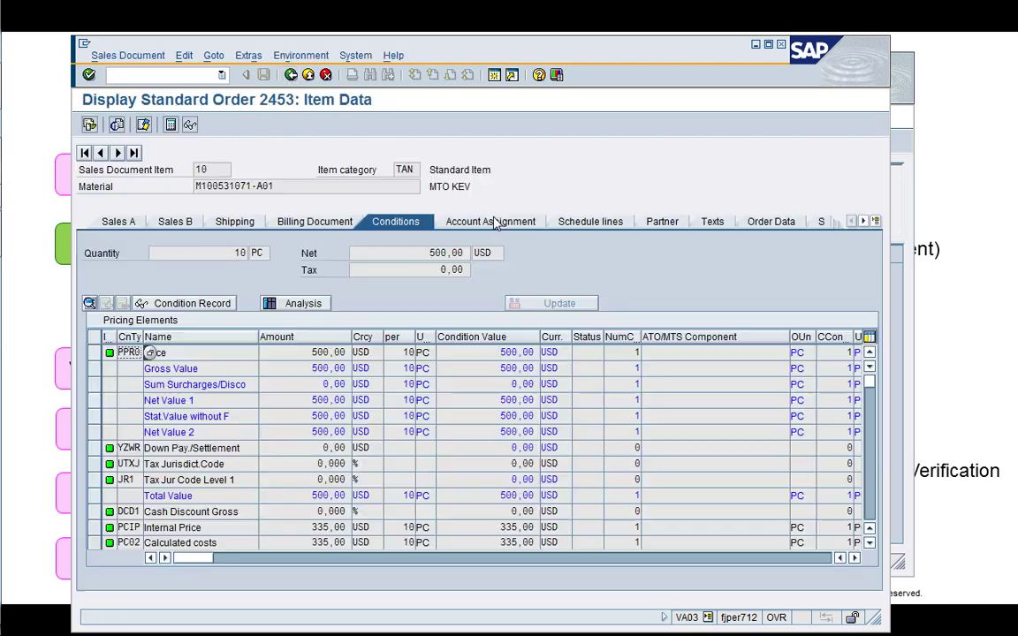
{"action": "left_click", "coordinate": [893, 214]}
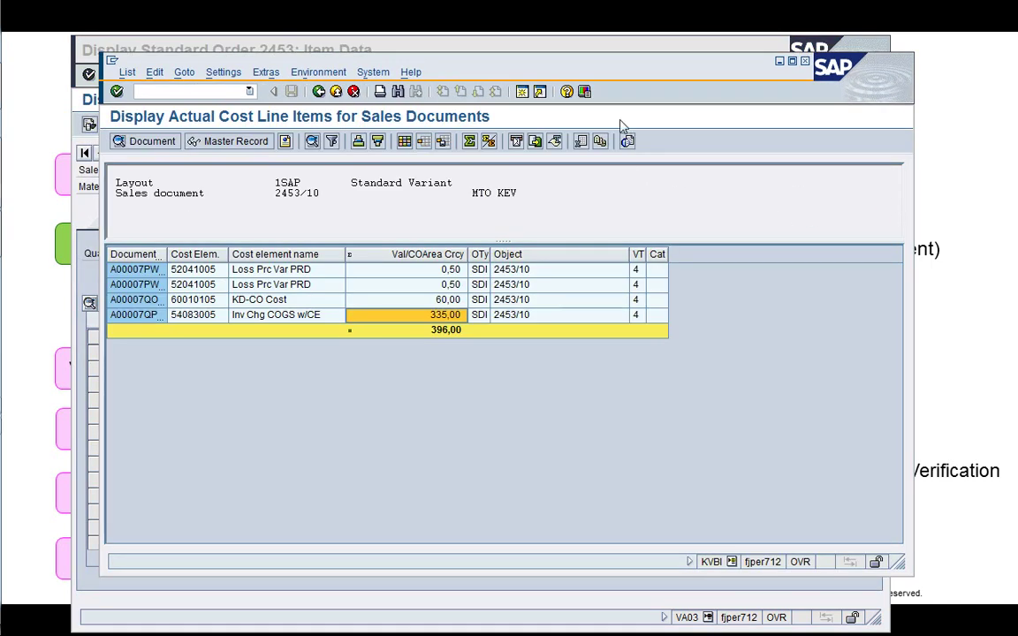
{"action": "left_click", "coordinate": [521, 92]}
{"action": "type", "text": "/nSPRO"}
{"action": "key", "text": "Return"}
{"action": "key", "text": "F5"}
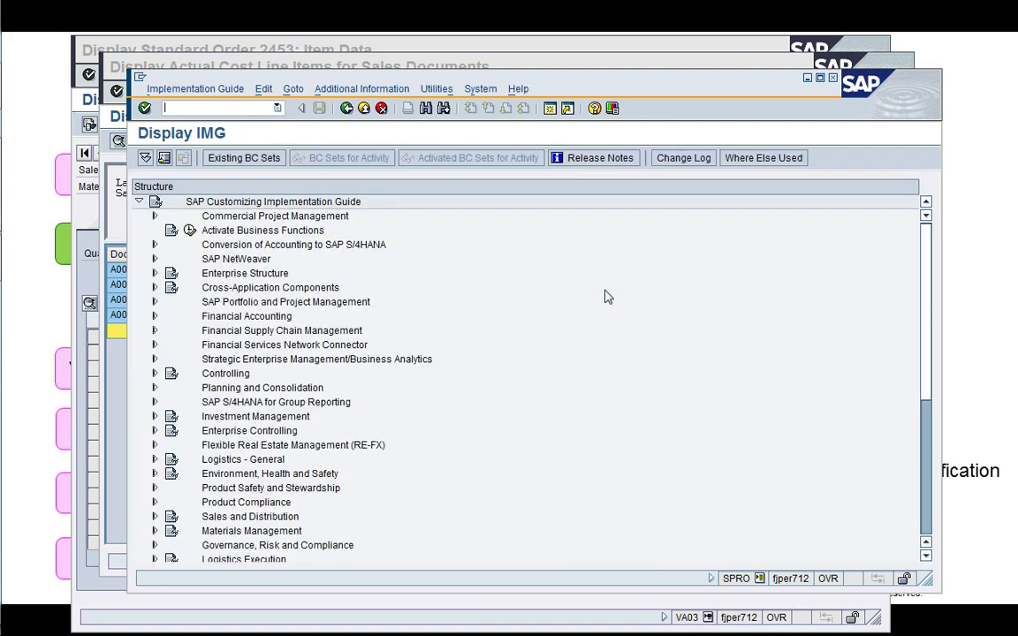
- Expand Sales and Distribution and its Basic Functions node in the implementation guide
{"action": "left_click", "coordinate": [223, 374]}
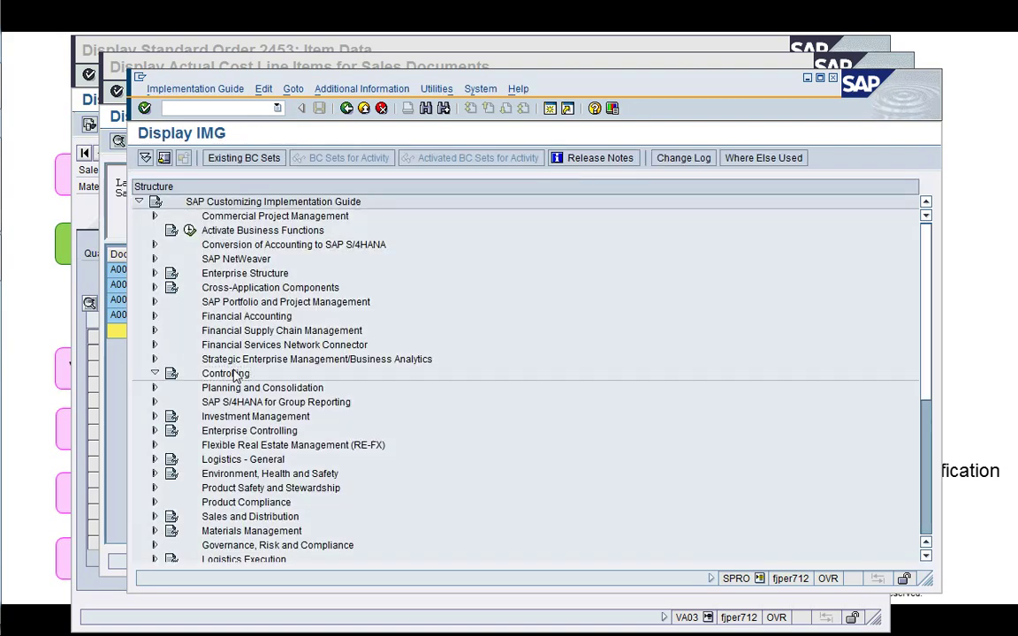
{"action": "key", "text": "Down"}
{"action": "key", "text": "Down"}
{"action": "key", "text": "Down"}
{"action": "key", "text": "Down"}
{"action": "key", "text": "Down"}
{"action": "key", "text": "Down"}
{"action": "key", "text": "Down"}
{"action": "key", "text": "Down"}
{"action": "key", "text": "Up"}
{"action": "key", "text": "Up"}
{"action": "key", "text": "Down"}
{"action": "key", "text": "Down"}
{"action": "key", "text": "Right"}
{"action": "key", "text": "Down"}
{"action": "key", "text": "Down"}
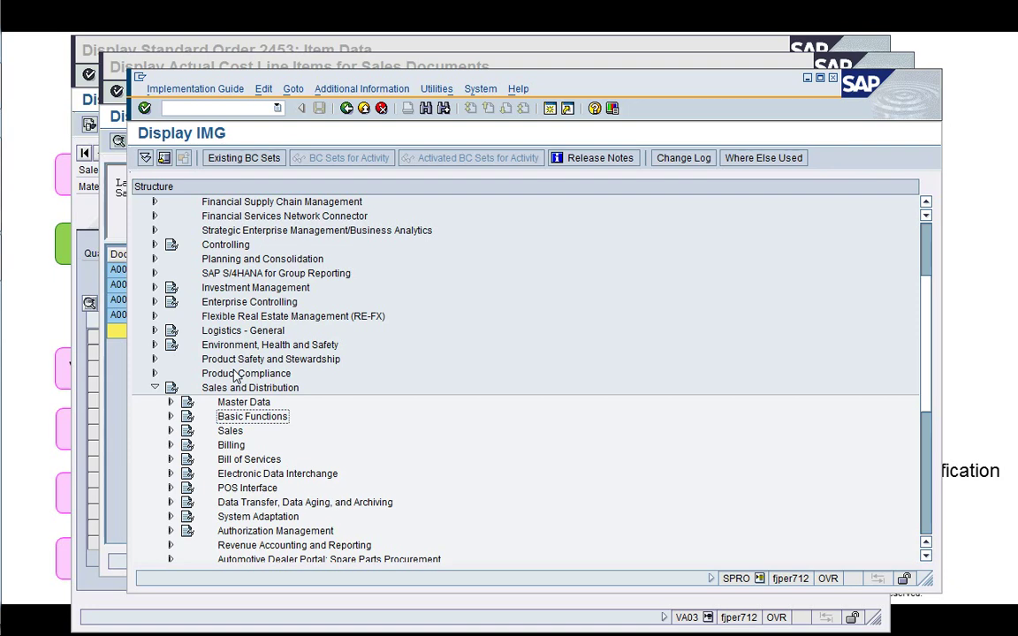
{"action": "key", "text": "Right"}
{"action": "key", "text": "Down"}
{"action": "key", "text": "Down"}
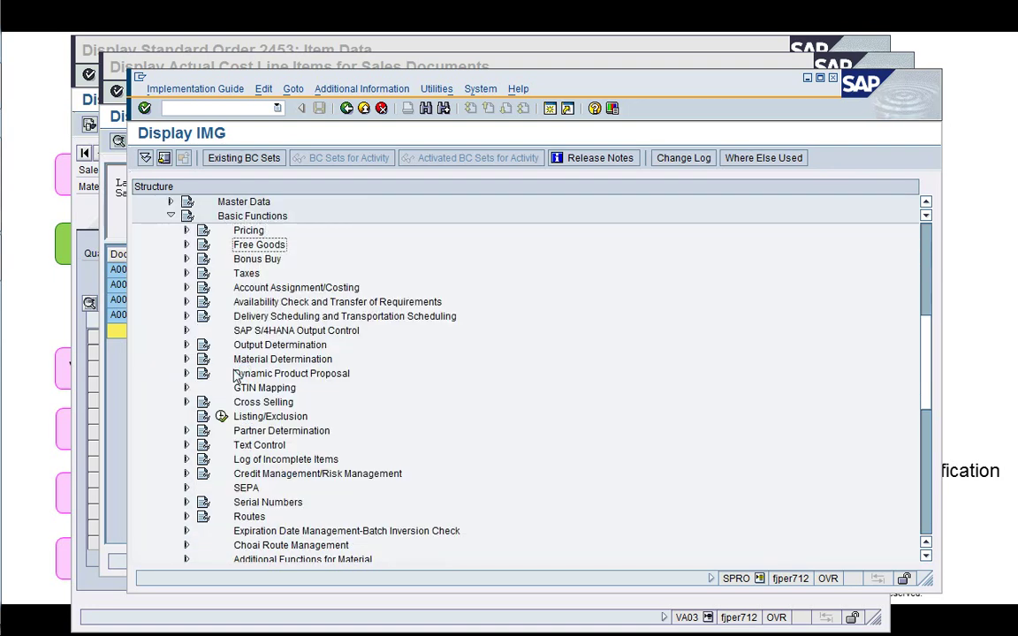
- Expand Pricing and Pricing Control, then open the Set Pricing Procedures activity under Define And Assign Pricing Procedures
{"action": "key", "text": "Up"}
{"action": "key", "text": "Right"}
{"action": "key", "text": "Down"}
{"action": "key", "text": "Right"}
{"action": "key", "text": "Down"}
{"action": "key", "text": "Down"}
{"action": "key", "text": "Down"}
{"action": "key", "text": "Down"}
{"action": "key", "text": "Down"}
{"action": "key", "text": "Up"}
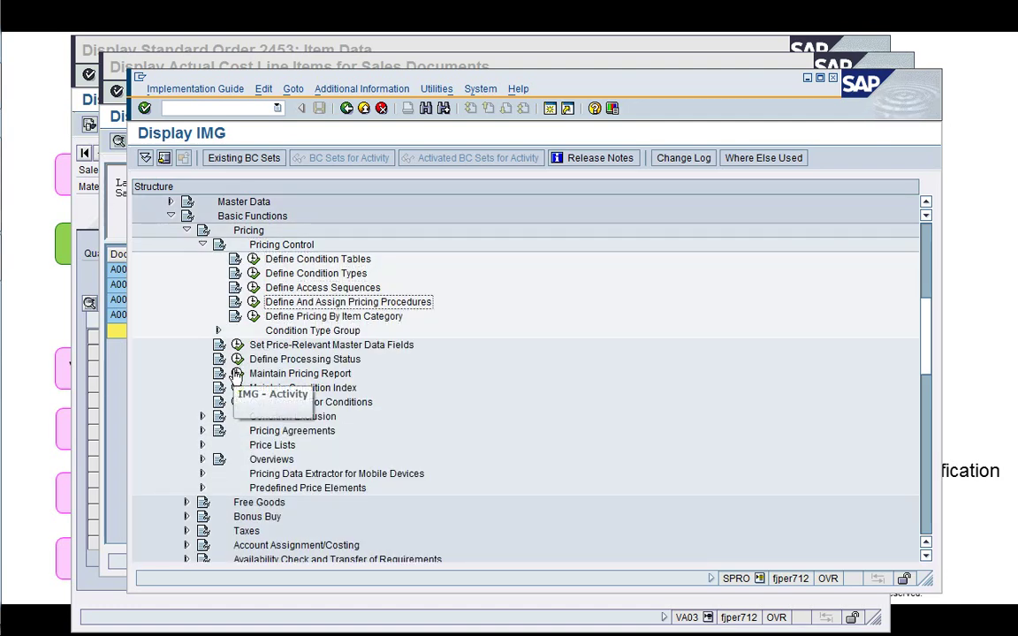
{"action": "left_click", "coordinate": [254, 302]}
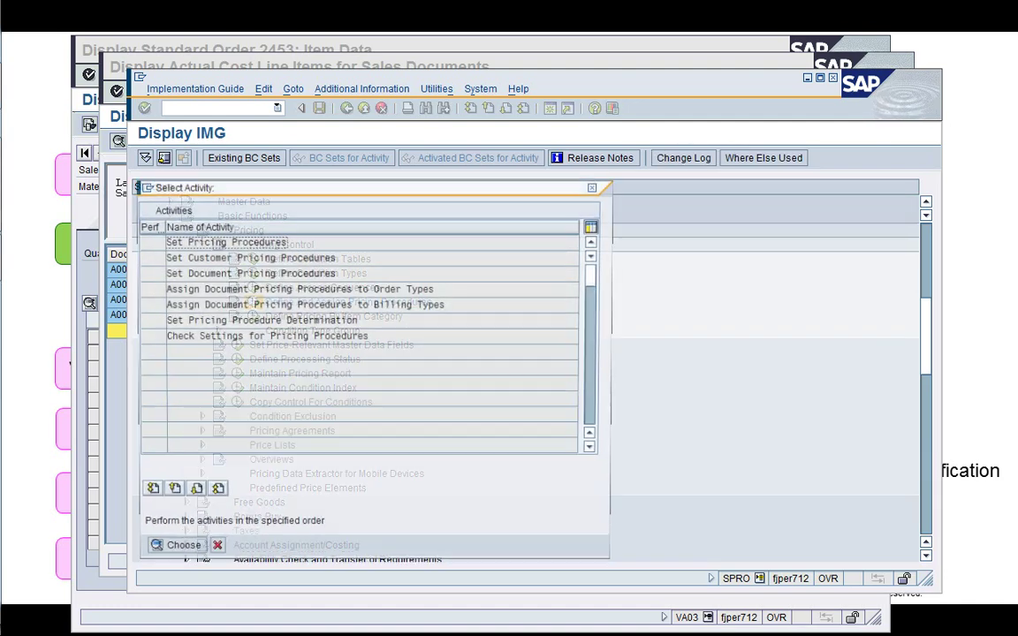
{"action": "double_click", "coordinate": [232, 243]}
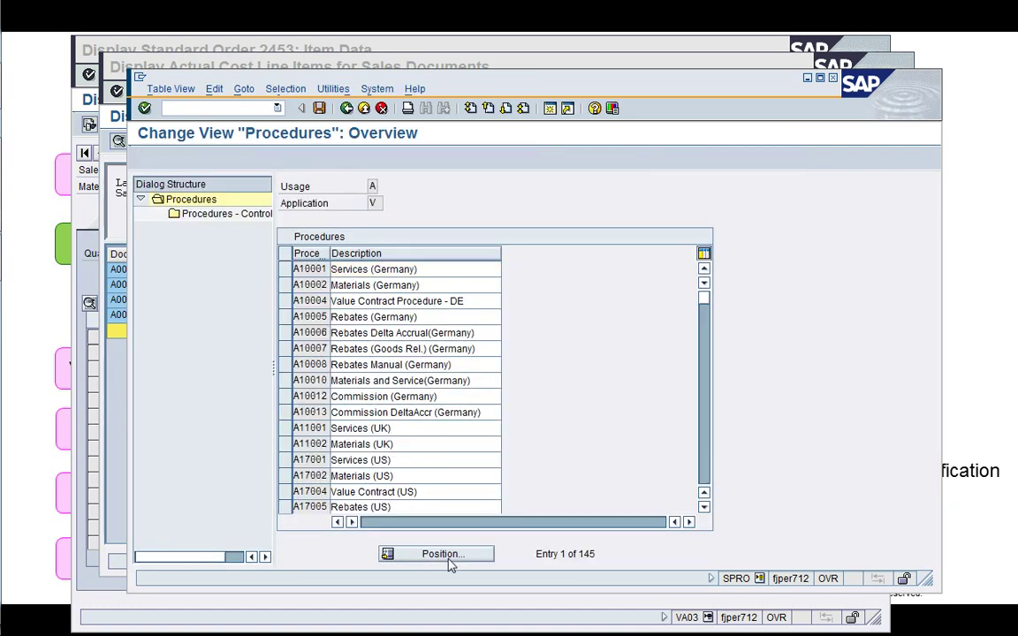
- Position the pricing procedures list at procedure S17J01
{"action": "left_click", "coordinate": [450, 557]}
{"action": "key", "text": "BackSpace"}
{"action": "key", "text": "BackSpace"}
{"action": "key", "text": "BackSpace"}
{"action": "key", "text": "BackSpace"}
{"action": "key", "text": "BackSpace"}
{"action": "key", "text": "BackSpace"}
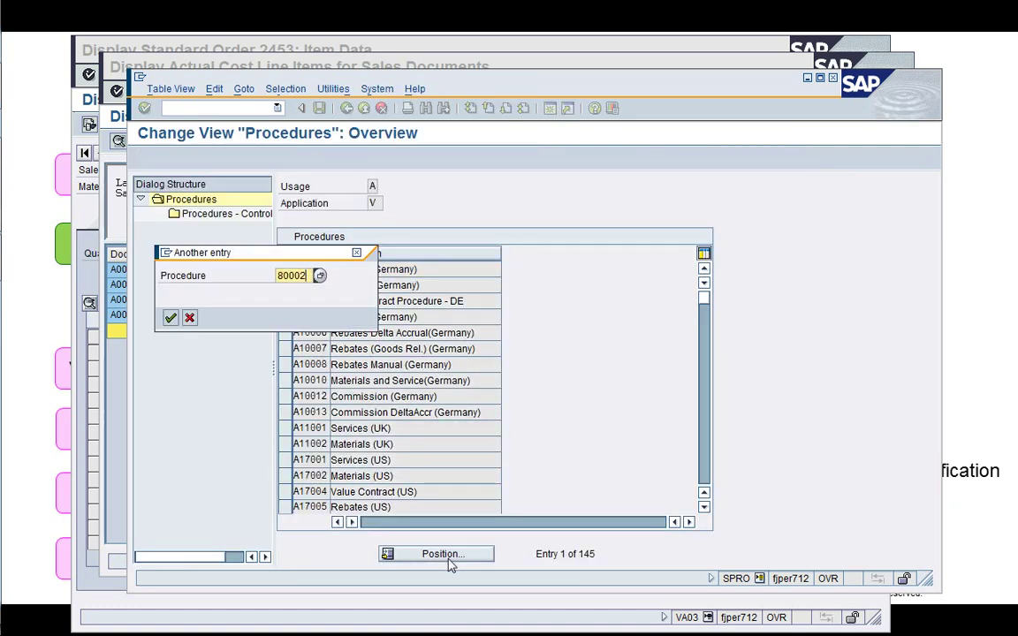
{"action": "left_click", "coordinate": [228, 314]}
{"action": "left_click", "coordinate": [291, 278]}
{"action": "key", "text": "BackSpace"}
{"action": "key", "text": "Down"}
{"action": "key", "text": "Down"}
{"action": "key", "text": "Down"}
{"action": "key", "text": "Down"}
{"action": "key", "text": "Down"}
{"action": "key", "text": "Down"}
{"action": "key", "text": "Down"}
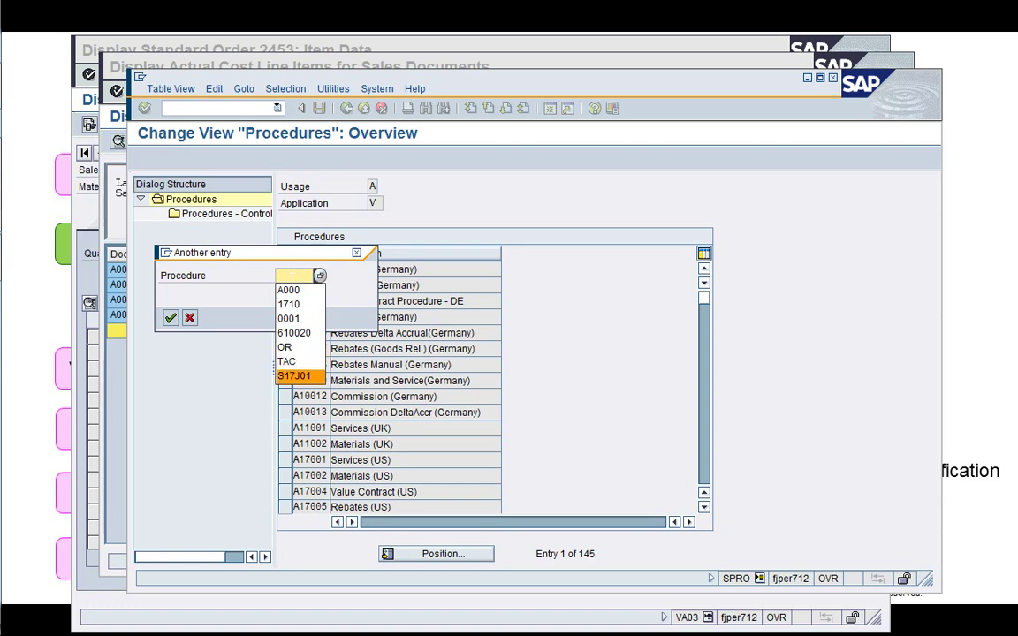
{"action": "key", "text": "Return"}
{"action": "key", "text": "Return"}
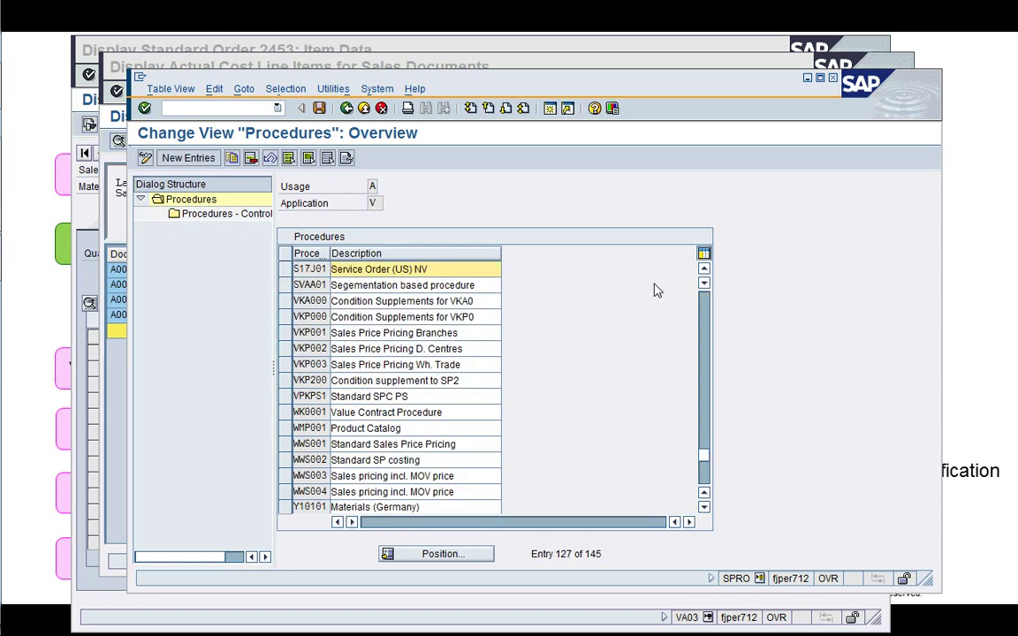
{"action": "left_click", "coordinate": [703, 268]}
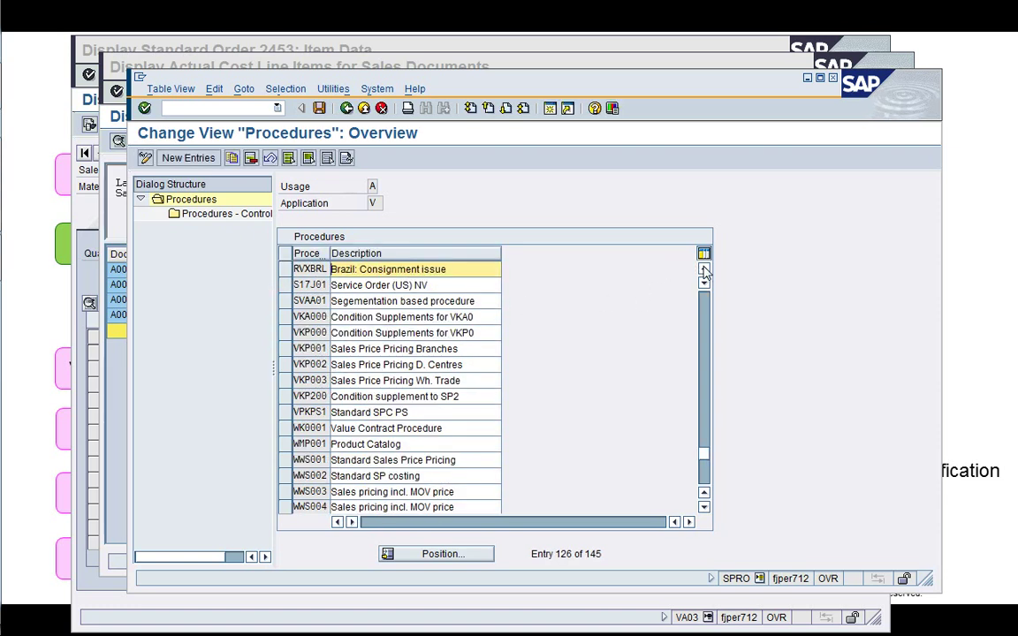
- Check the PPR0 condition record and pricing analysis in the sales order session for the procedure used, and return to the procedures list
{"action": "left_click", "coordinate": [80, 290]}
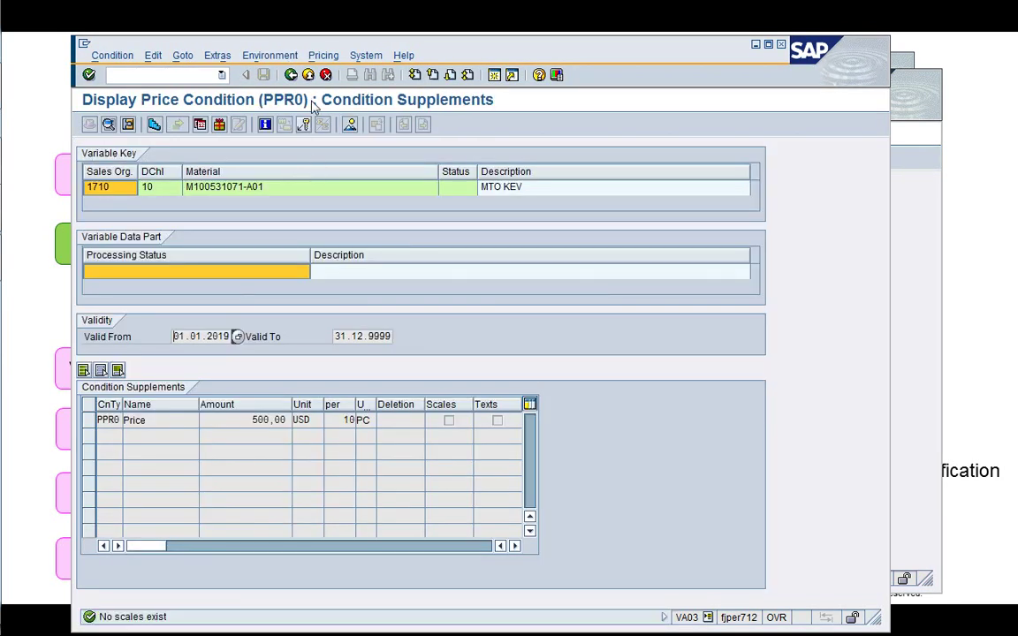
{"action": "left_click", "coordinate": [291, 75]}
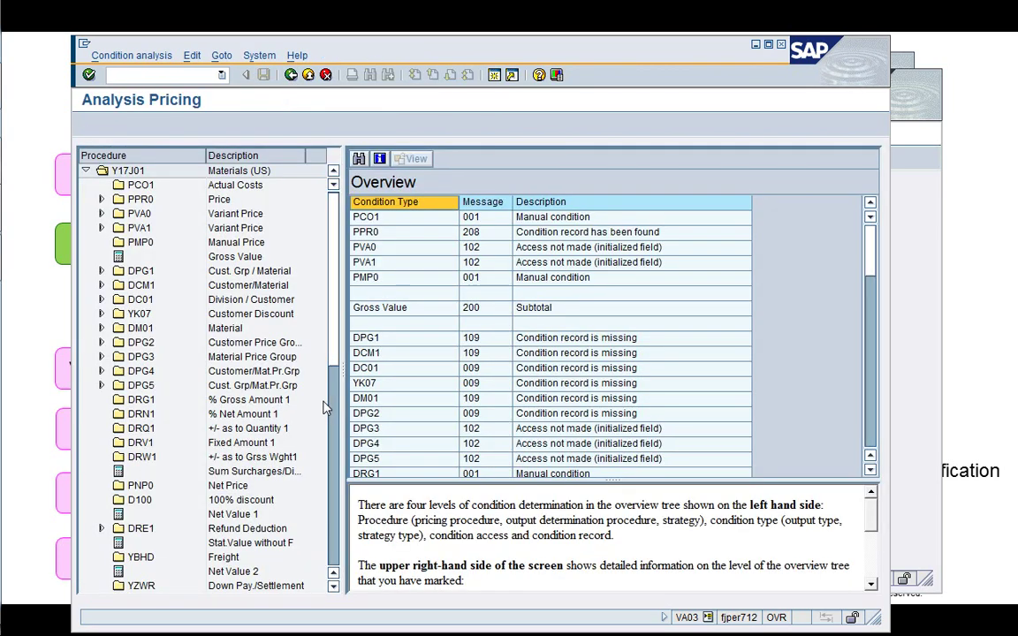
{"action": "left_click", "coordinate": [923, 273]}
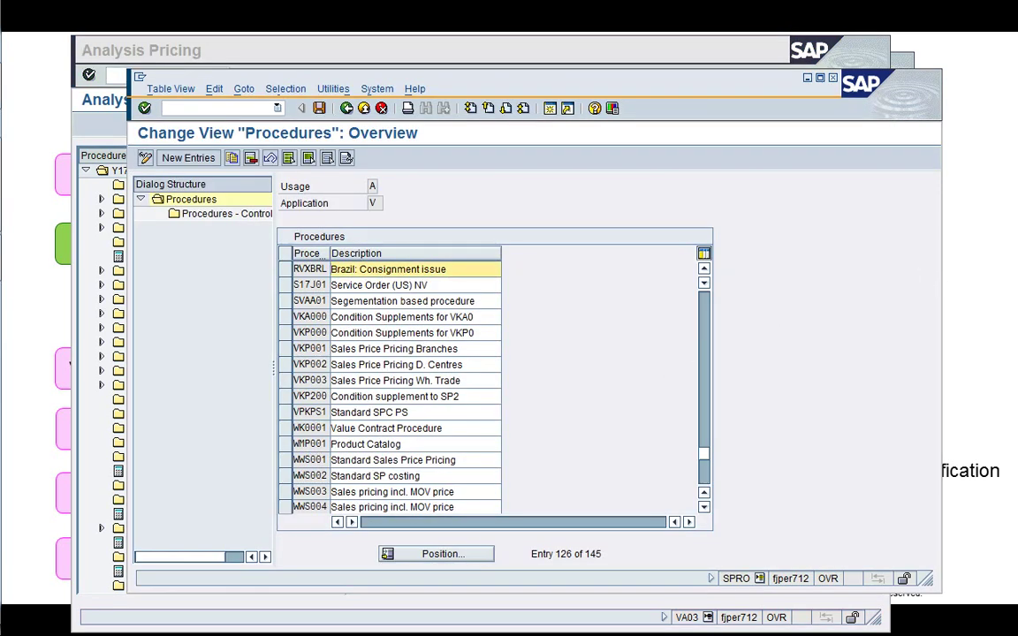
- Locate procedure Y17J01 Materials (US) in the procedures list, select it, and open its control data
{"action": "left_click", "coordinate": [705, 308]}
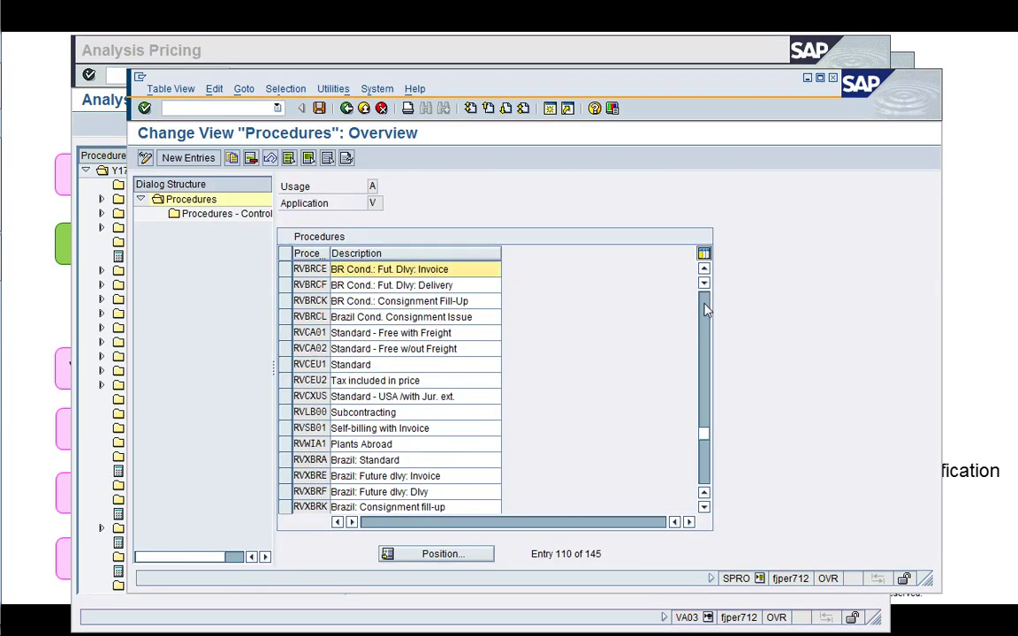
{"action": "left_click", "coordinate": [447, 553]}
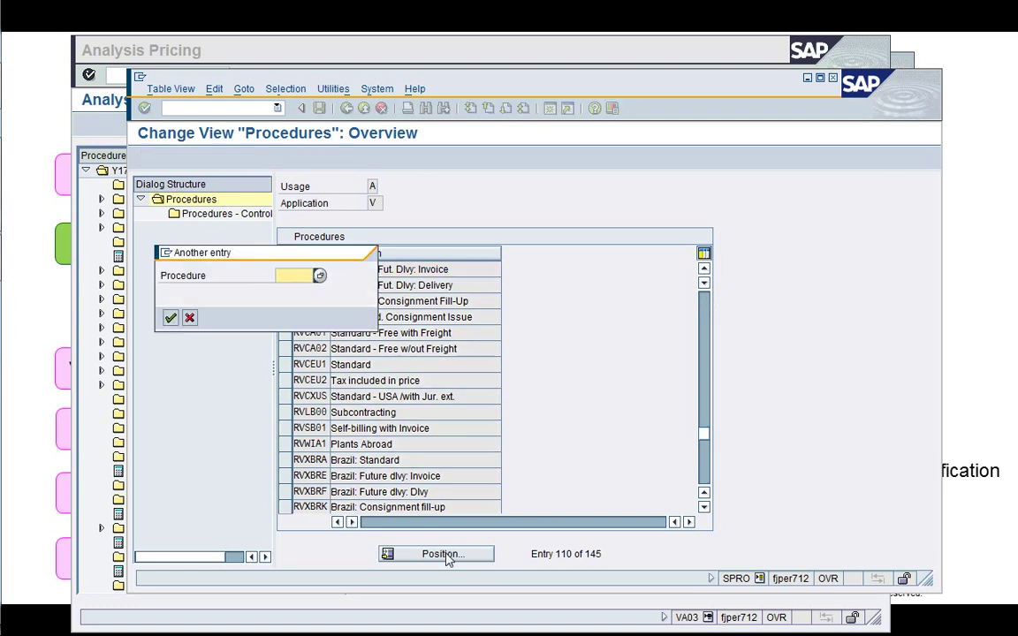
{"action": "key", "text": "Return"}
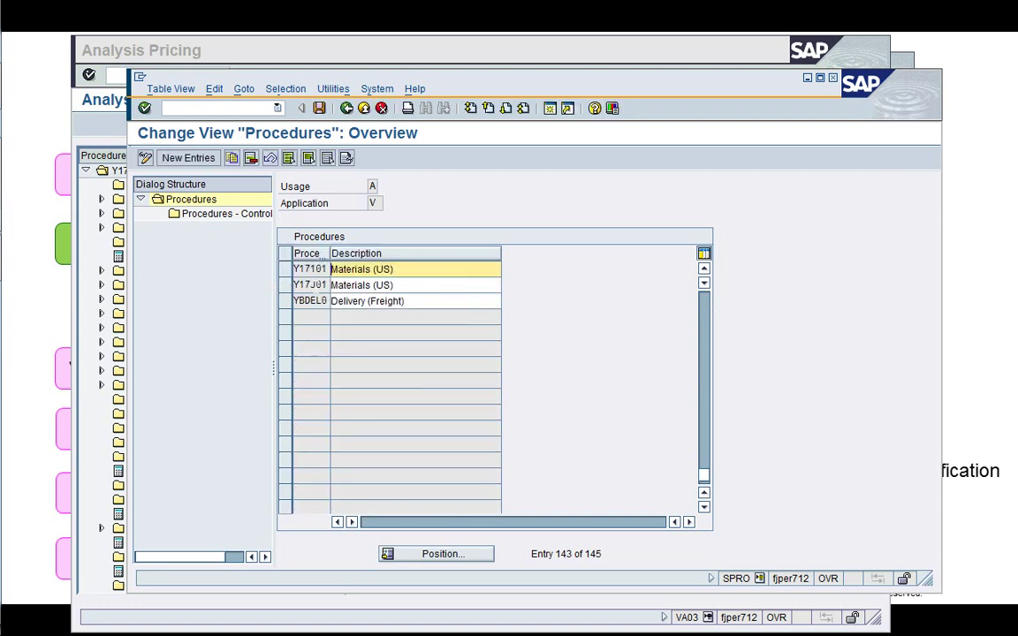
{"action": "left_click", "coordinate": [284, 284]}
{"action": "double_click", "coordinate": [221, 214]}
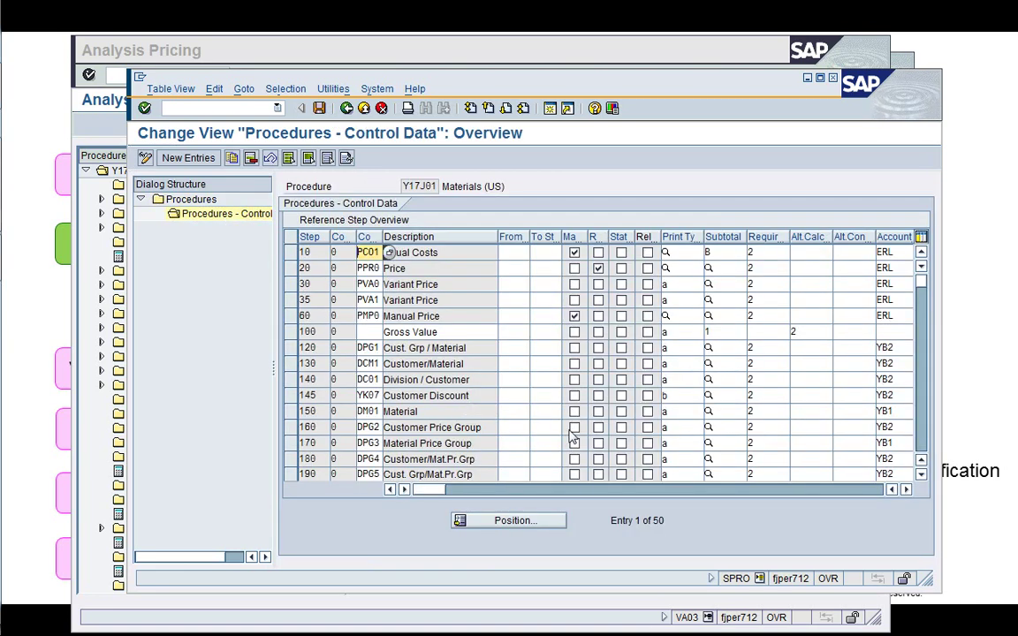
- Leave the pricing analysis in the sales order session and return to the control data of procedure Y17J01
{"action": "left_click_drag", "start_coordinate": [490, 78], "coordinate": [466, 45]}
{"action": "left_click", "coordinate": [363, 217]}
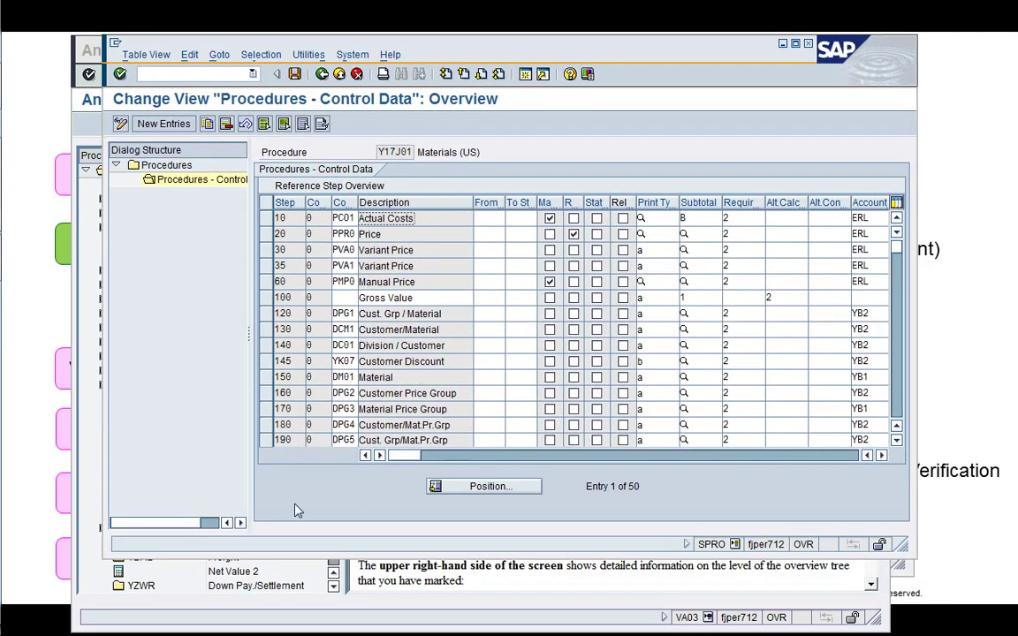
{"action": "left_click", "coordinate": [279, 585]}
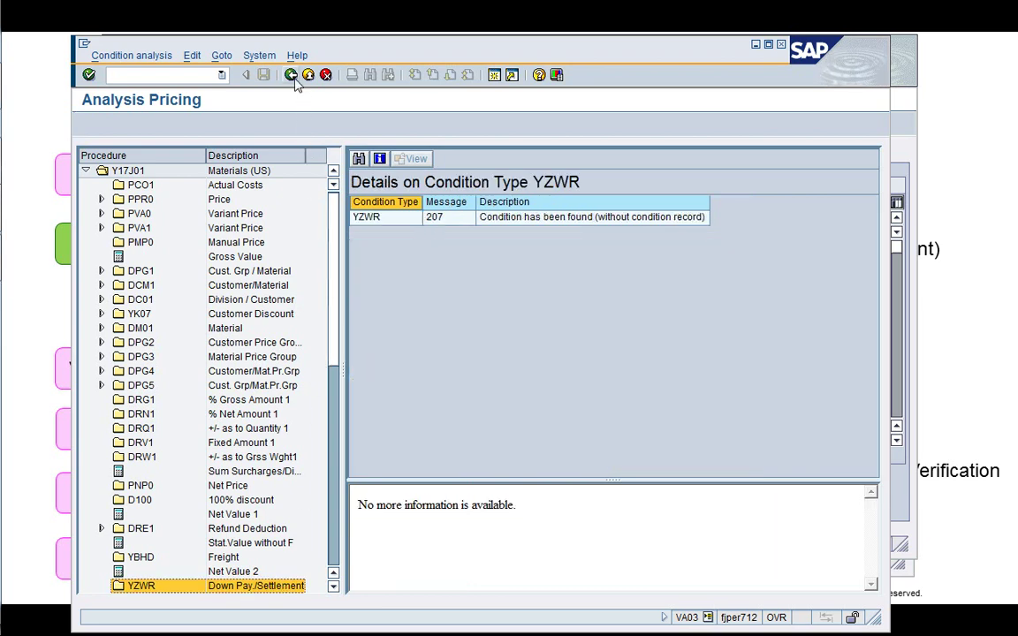
{"action": "left_click", "coordinate": [293, 76]}
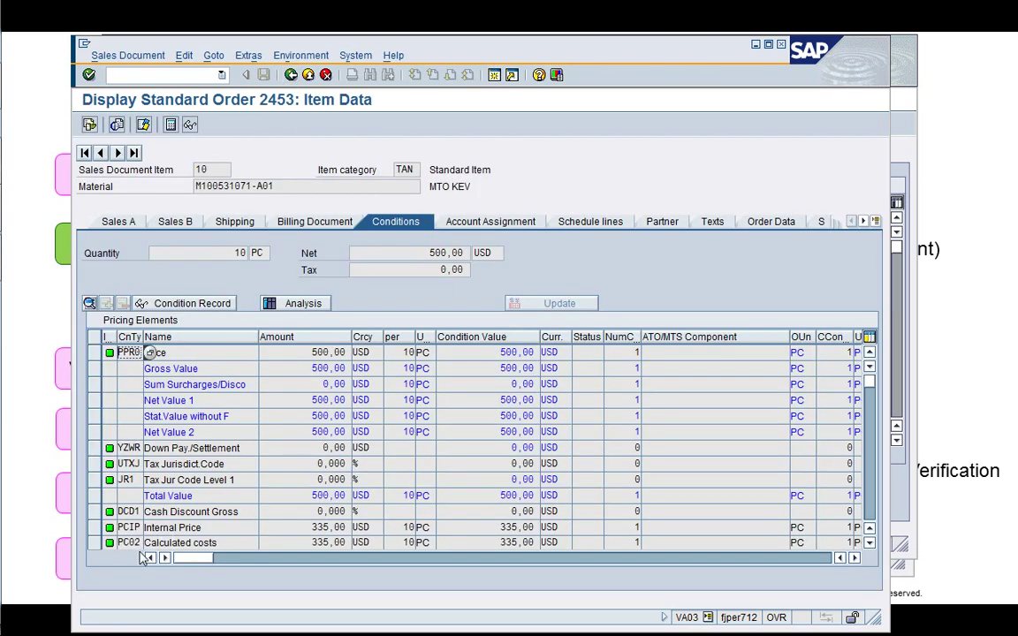
{"action": "left_click", "coordinate": [901, 147]}
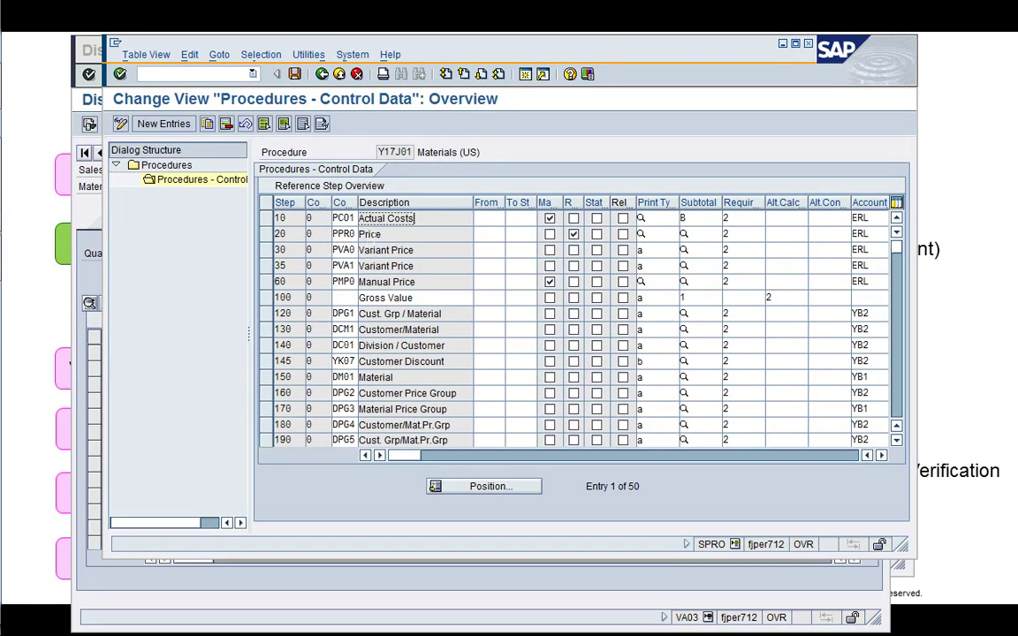
- Place the control data beside the order's pricing elements and examine the Price and Actual Costs steps, including the Actual Costs subtotal
{"action": "left_click", "coordinate": [388, 236]}
{"action": "left_click_drag", "start_coordinate": [504, 44], "coordinate": [619, 48]}
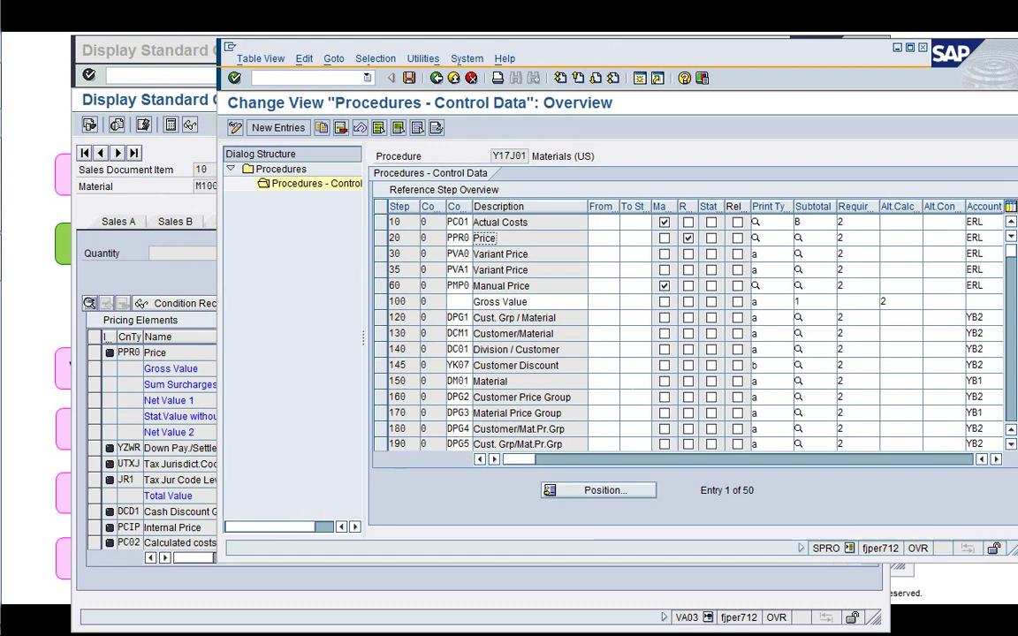
{"action": "left_click_drag", "start_coordinate": [654, 46], "coordinate": [631, 46]}
{"action": "left_click", "coordinate": [791, 224]}
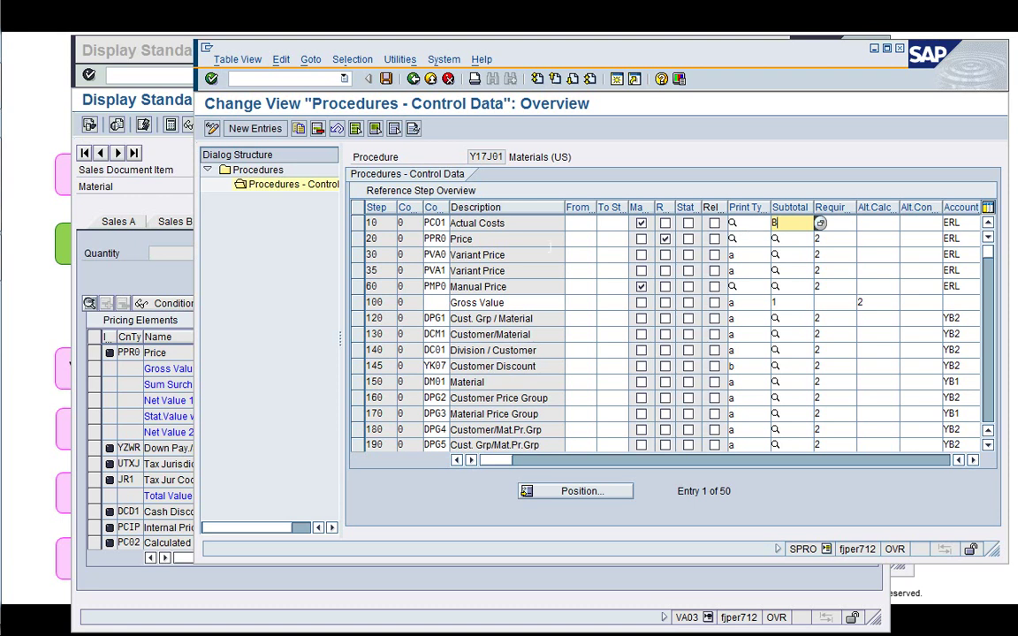
{"action": "left_click", "coordinate": [523, 228]}
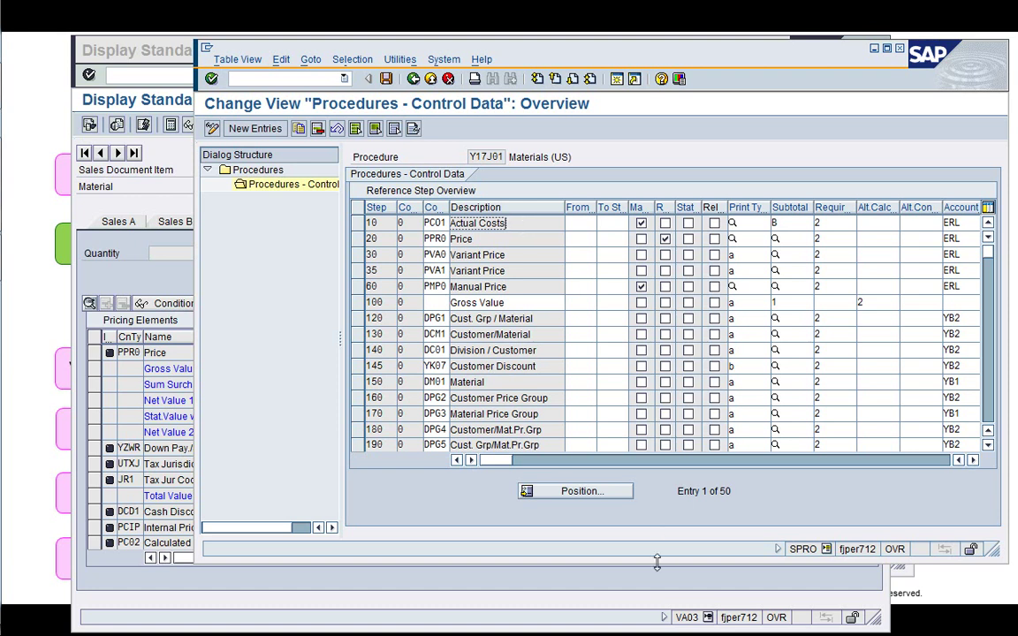
- Enlarge the control data window and examine the procedure's remaining steps down to Internal Price and Calculated costs
{"action": "left_click_drag", "start_coordinate": [657, 563], "coordinate": [654, 619]}
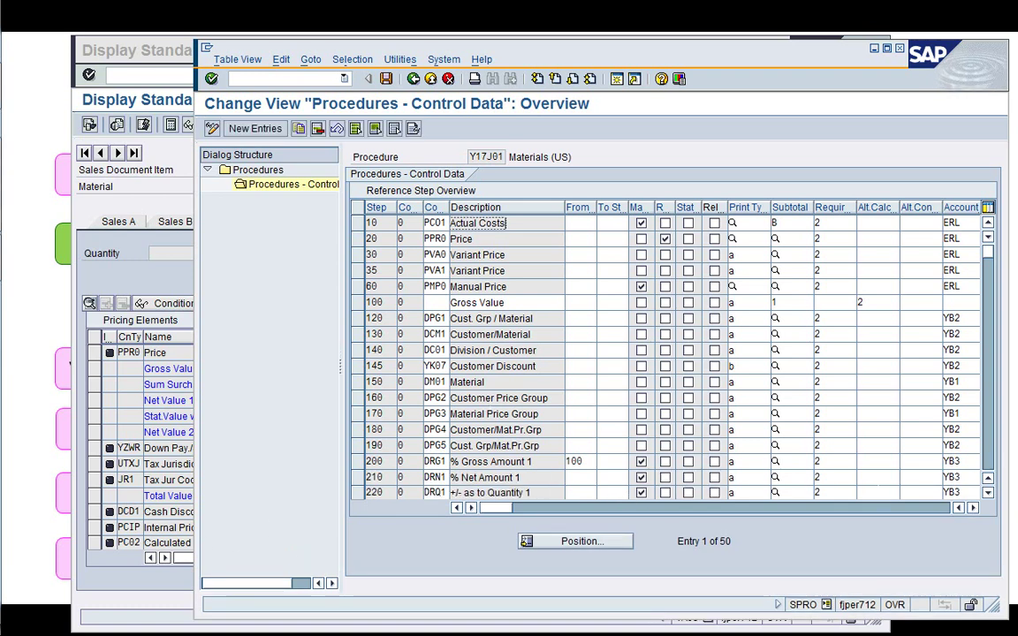
{"action": "left_click", "coordinate": [989, 447]}
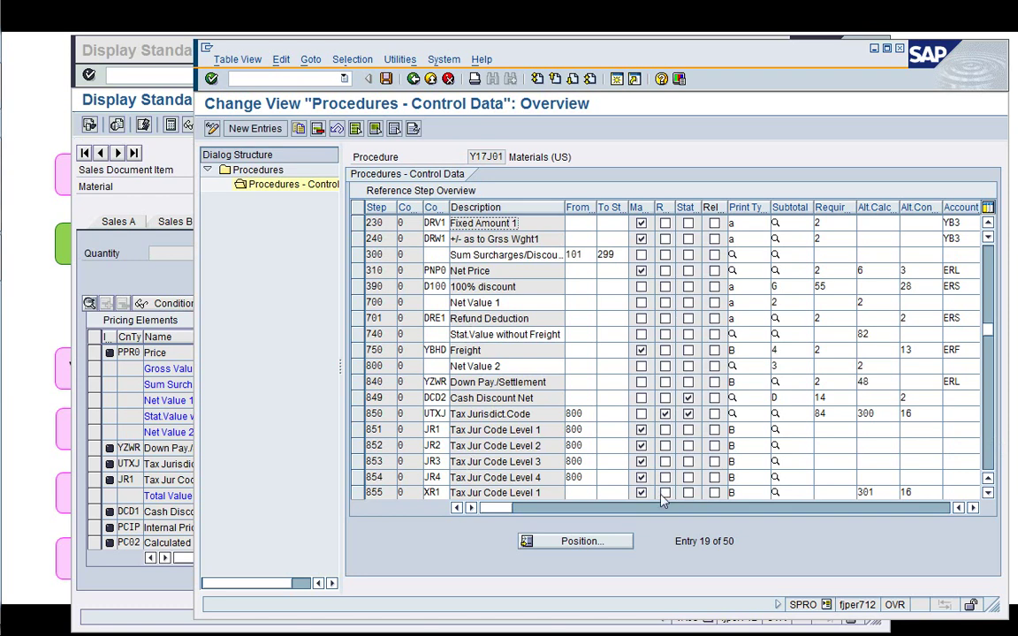
{"action": "left_click", "coordinate": [989, 465]}
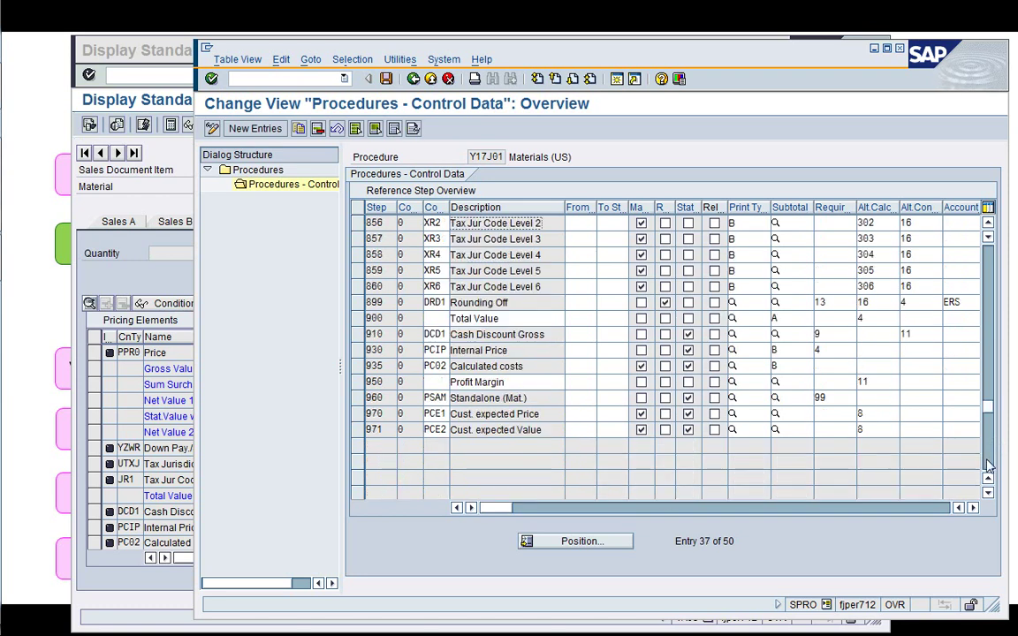
{"action": "left_click", "coordinate": [539, 353]}
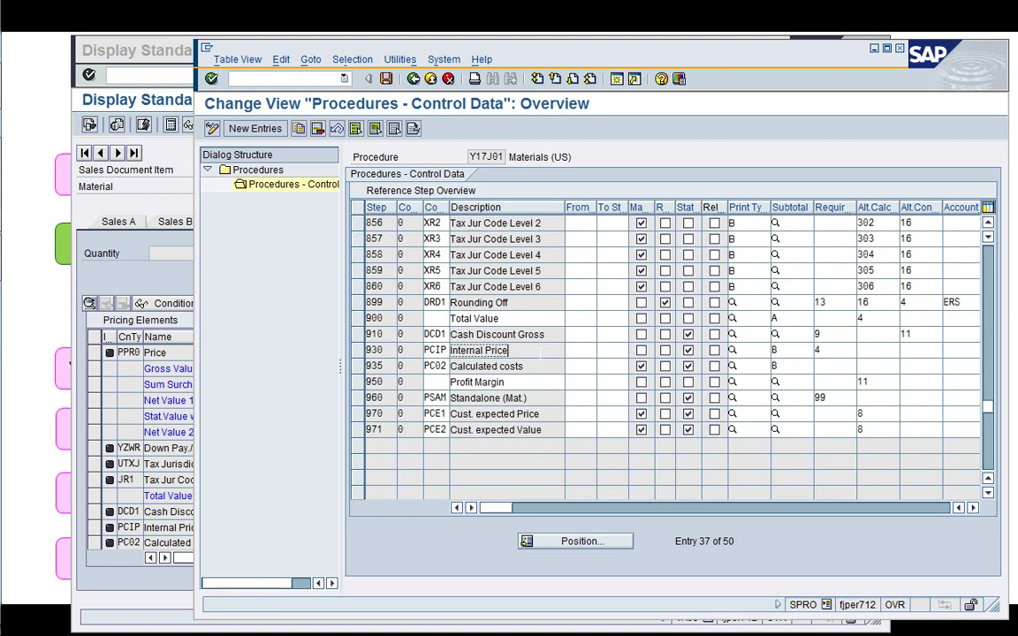
{"action": "left_click", "coordinate": [540, 368]}
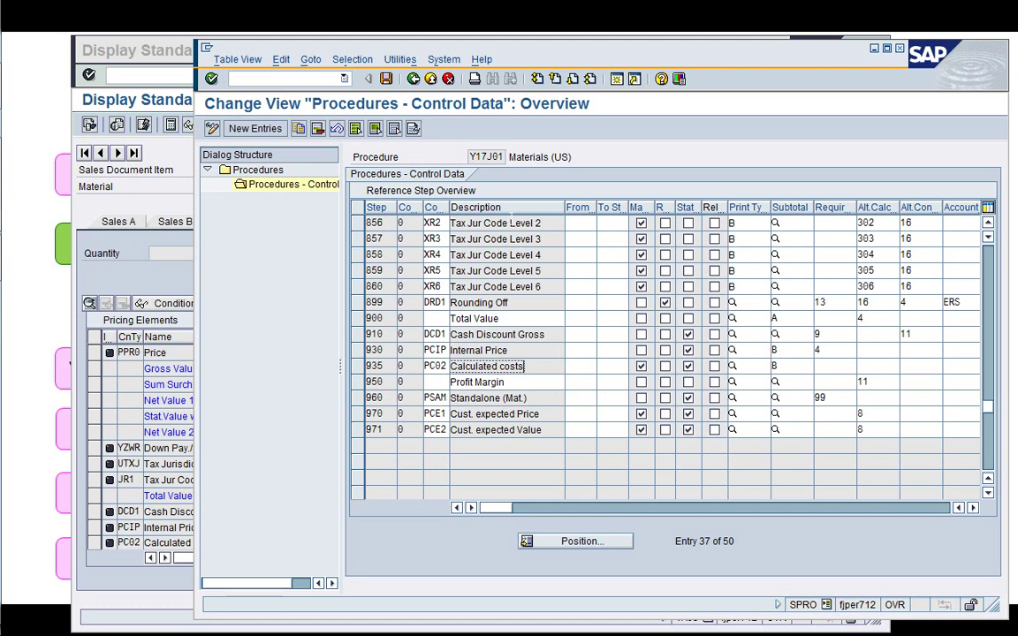
- Leave the pricing procedure settings, close the activity selection, and collapse Pricing Control in the implementation guide
{"action": "left_click", "coordinate": [412, 78]}
{"action": "left_click", "coordinate": [413, 79]}
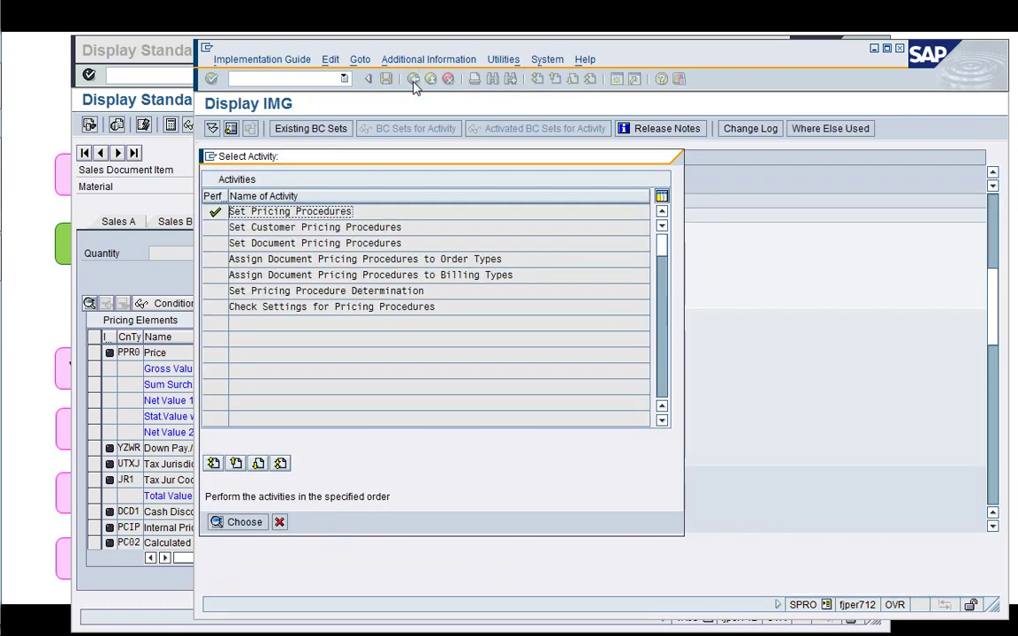
{"action": "left_click", "coordinate": [280, 521]}
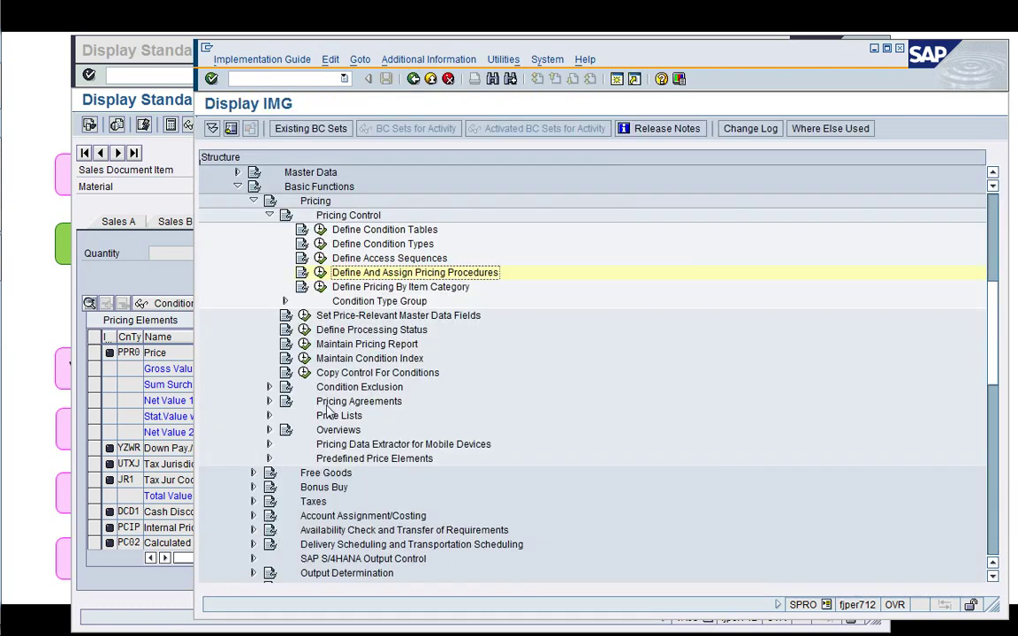
{"action": "left_click", "coordinate": [269, 214]}
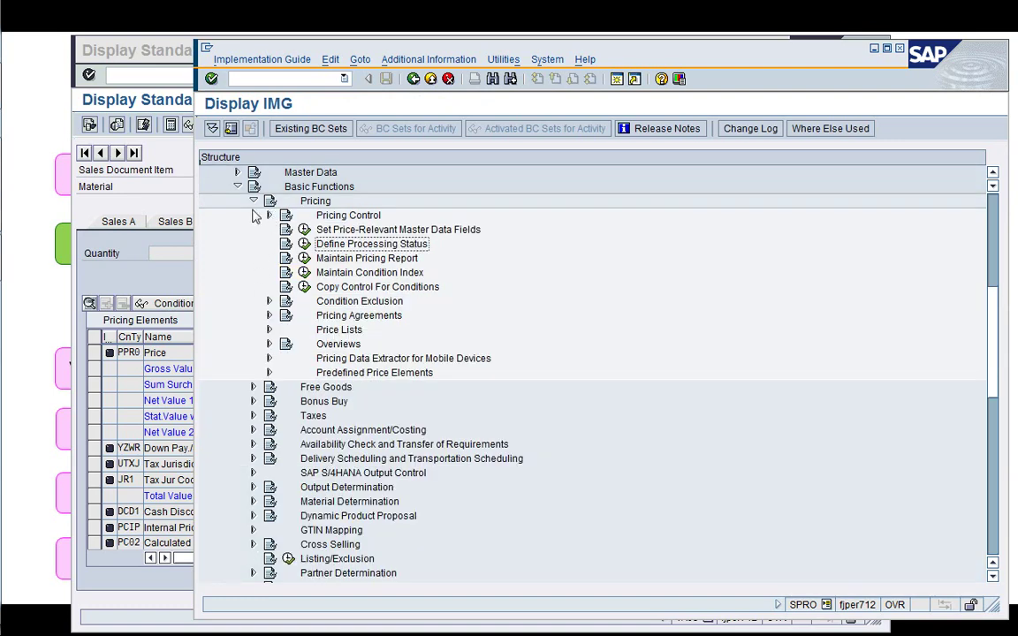
- Collapse Basic Functions in the implementation guide and open Define Sales Document Types under Sales, Sales Documents, Sales Document Header
{"action": "left_click", "coordinate": [253, 201]}
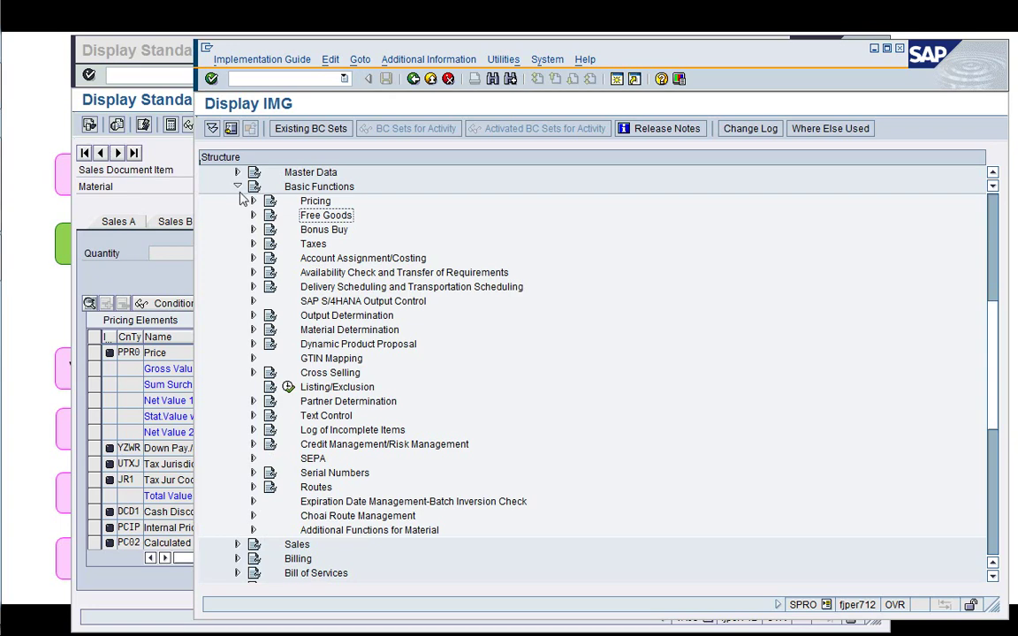
{"action": "left_click", "coordinate": [237, 189]}
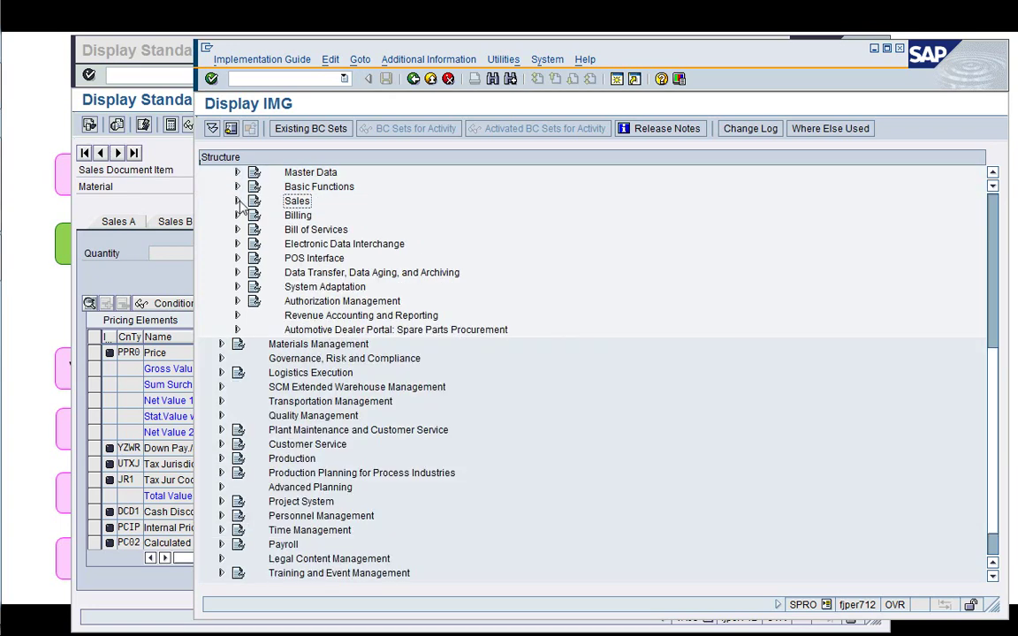
{"action": "left_click", "coordinate": [238, 202]}
{"action": "left_click", "coordinate": [252, 215]}
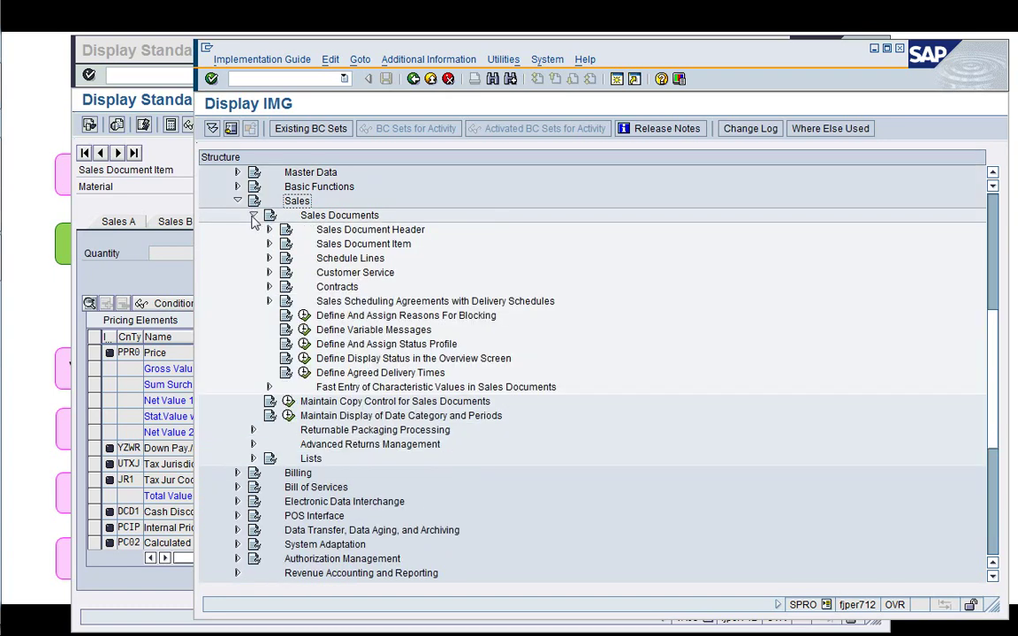
{"action": "left_click", "coordinate": [269, 230]}
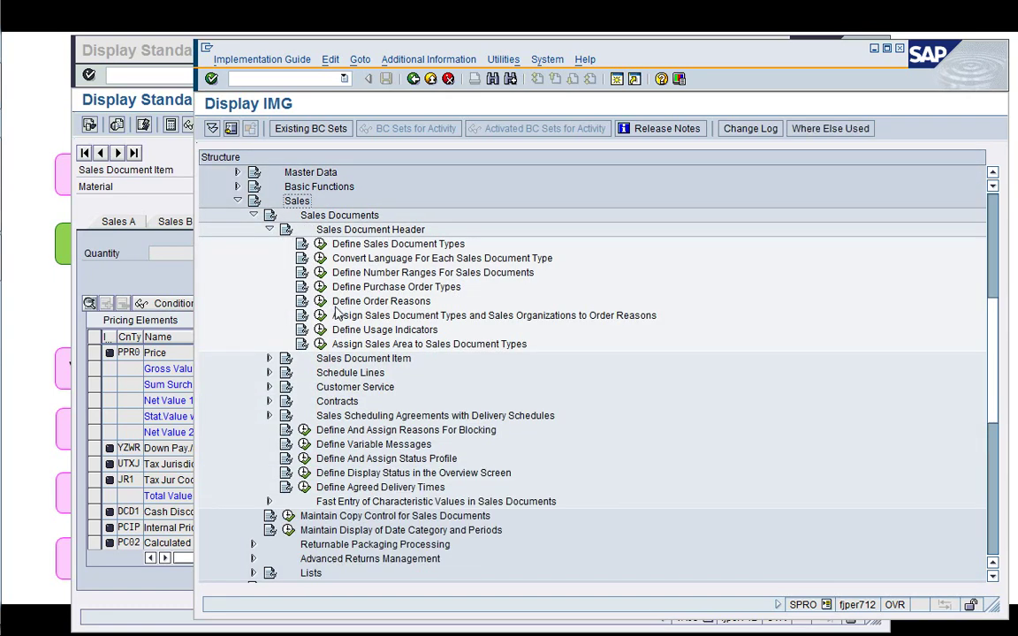
{"action": "left_click", "coordinate": [320, 244]}
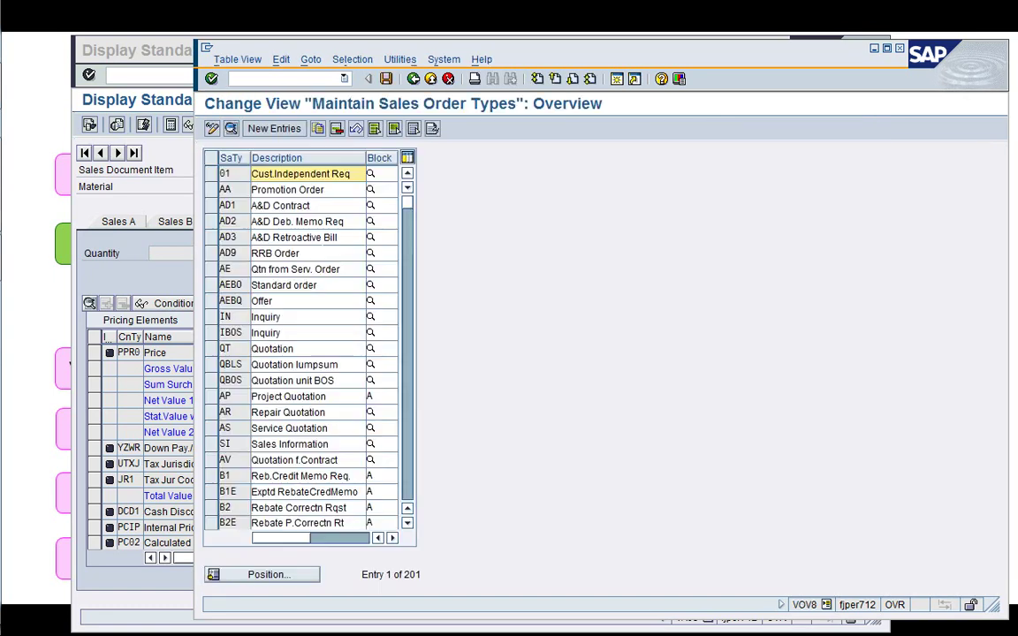
- Position the sales order types list at OR and open the details of the Standard Order type
{"action": "left_click", "coordinate": [279, 575]}
{"action": "type", "text": "OR"}
{"action": "key", "text": "Return"}
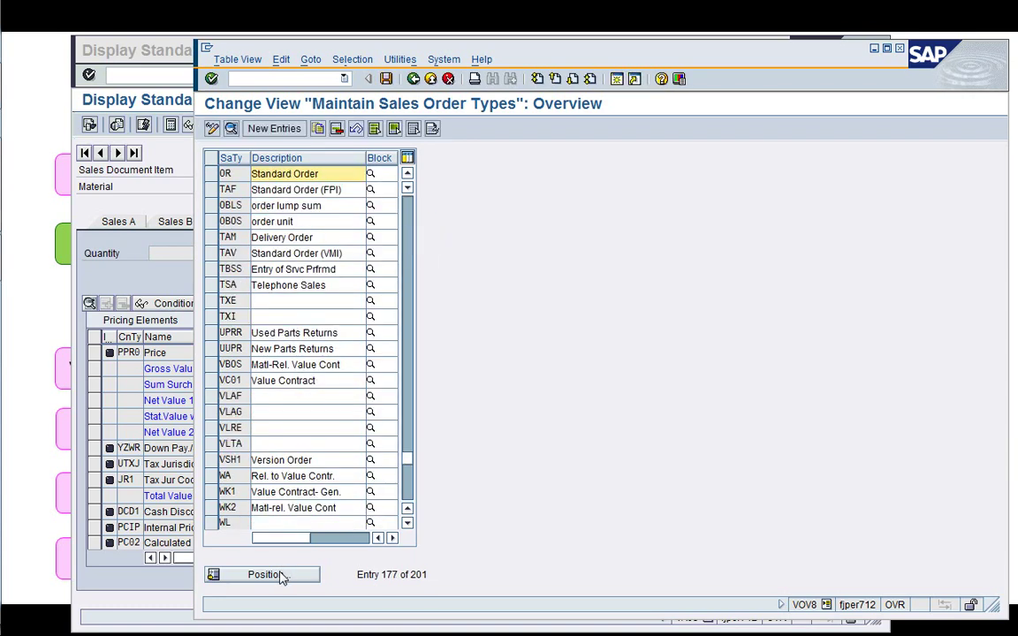
{"action": "double_click", "coordinate": [279, 174]}
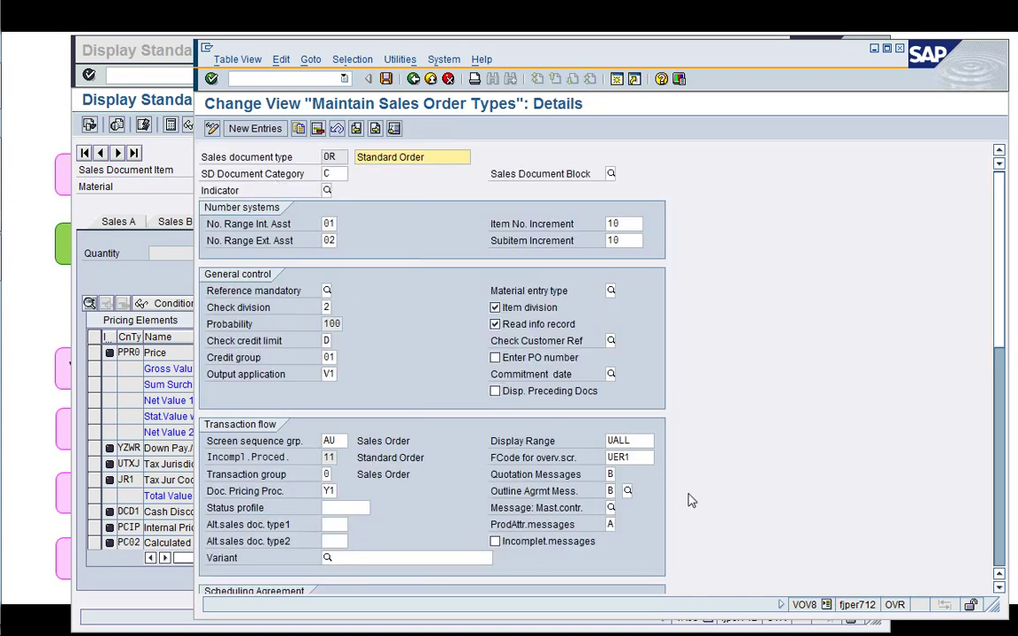
- Examine the Billing settings of document type OR and read the field help for CndType line items
{"action": "scroll", "coordinate": [990, 428], "scroll_direction": "down", "scroll_amount": 5}
{"action": "scroll", "coordinate": [990, 427], "scroll_direction": "down", "scroll_amount": 5}
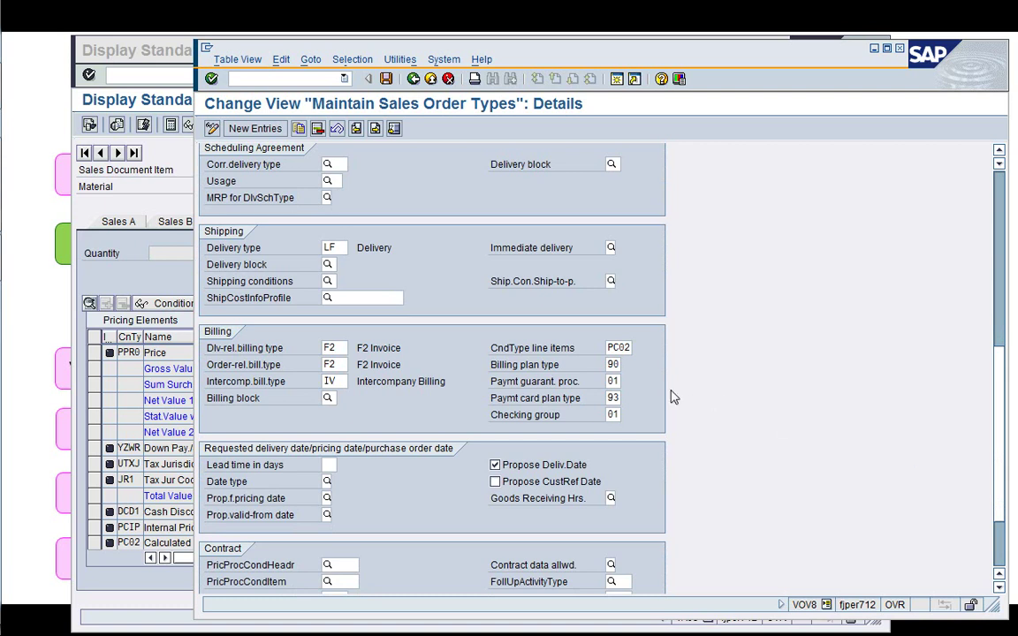
{"action": "left_click", "coordinate": [627, 349]}
{"action": "key", "text": "F1"}
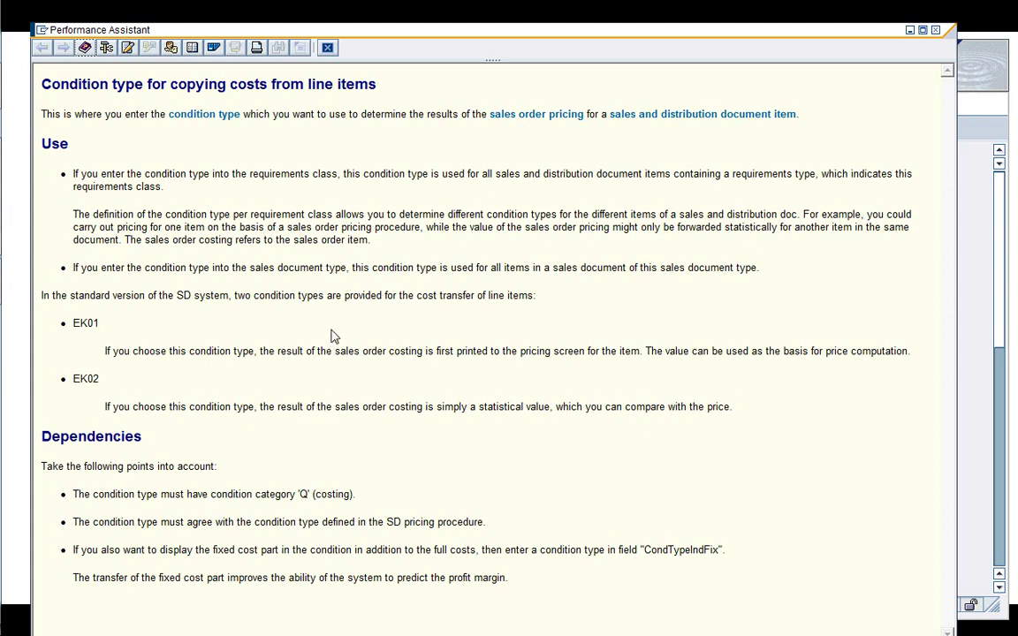
{"action": "left_click", "coordinate": [326, 47]}
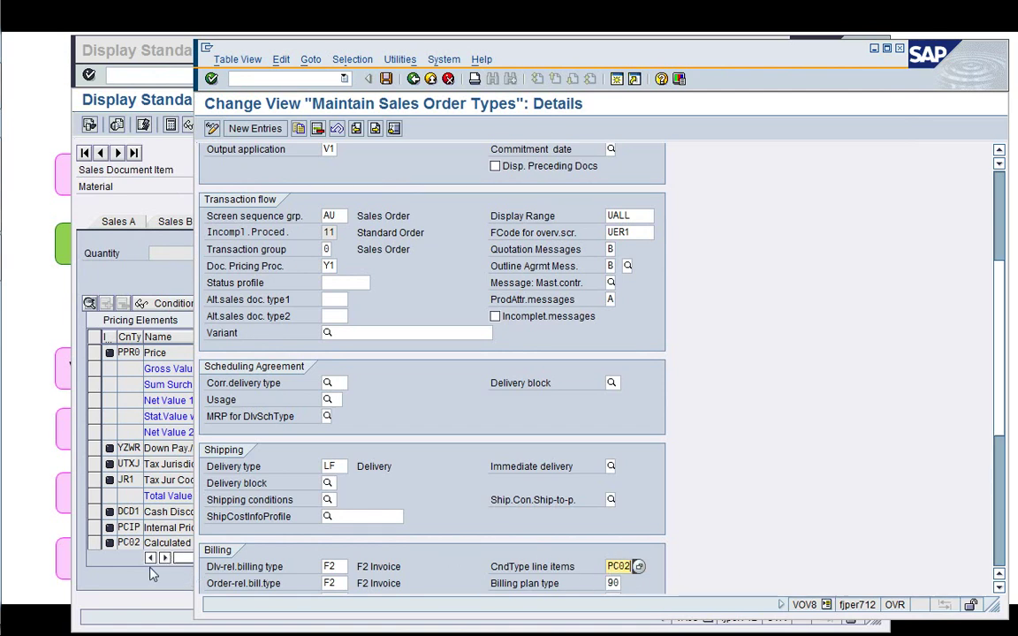
- Leave the sales order type settings and collapse Sales Documents in the implementation guide
{"action": "left_click", "coordinate": [448, 79]}
{"action": "left_click", "coordinate": [447, 78]}
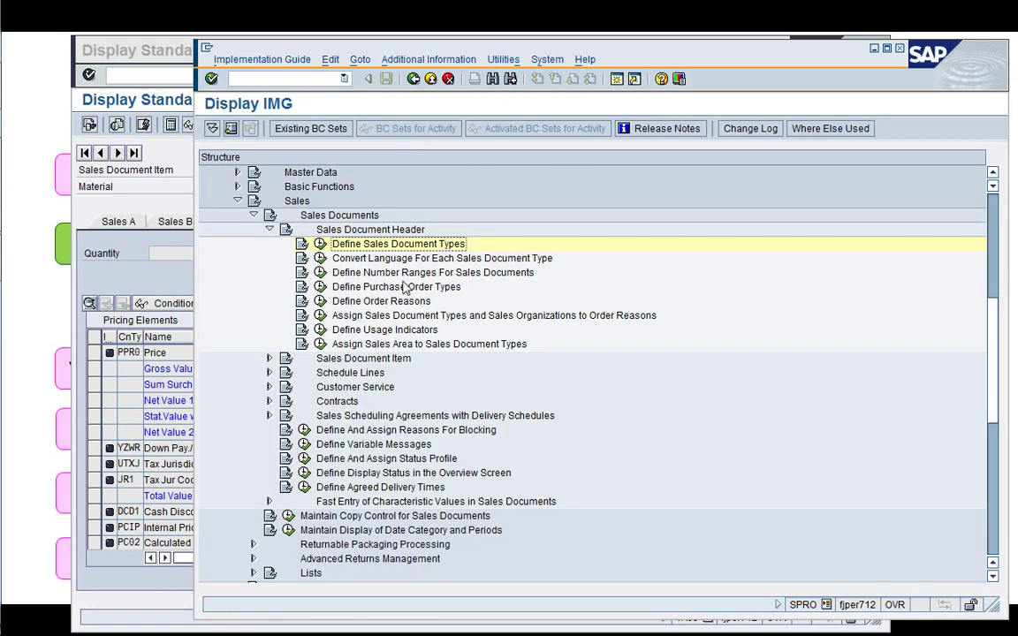
{"action": "key", "text": "Left"}
{"action": "key", "text": "Left"}
{"action": "key", "text": "Left"}
{"action": "key", "text": "Left"}
{"action": "key", "text": "Left"}
{"action": "key", "text": "Left"}
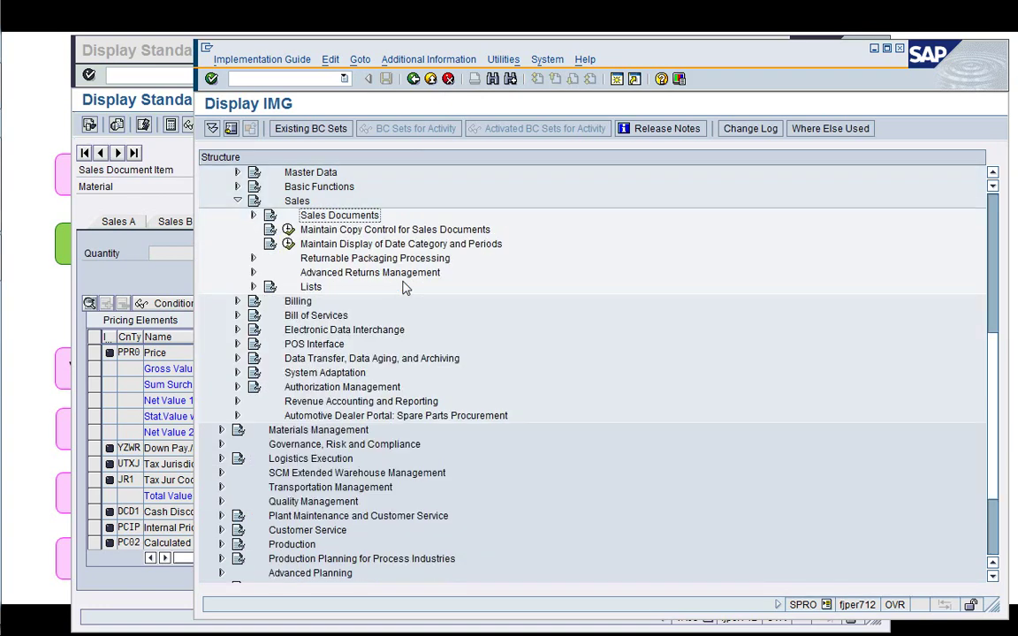
- Expand Account Assignment/Costing under Basic Functions and open Maintain Requirements Classes For Costing/Account Assignment
{"action": "key", "text": "Up"}
{"action": "key", "text": "Right"}
{"action": "key", "text": "Down"}
{"action": "key", "text": "Down"}
{"action": "key", "text": "Down"}
{"action": "key", "text": "Down"}
{"action": "key", "text": "Down"}
{"action": "key", "text": "Right"}
{"action": "key", "text": "Down"}
{"action": "key", "text": "Down"}
{"action": "key", "text": "Down"}
{"action": "key", "text": "Down"}
{"action": "key", "text": "Down"}
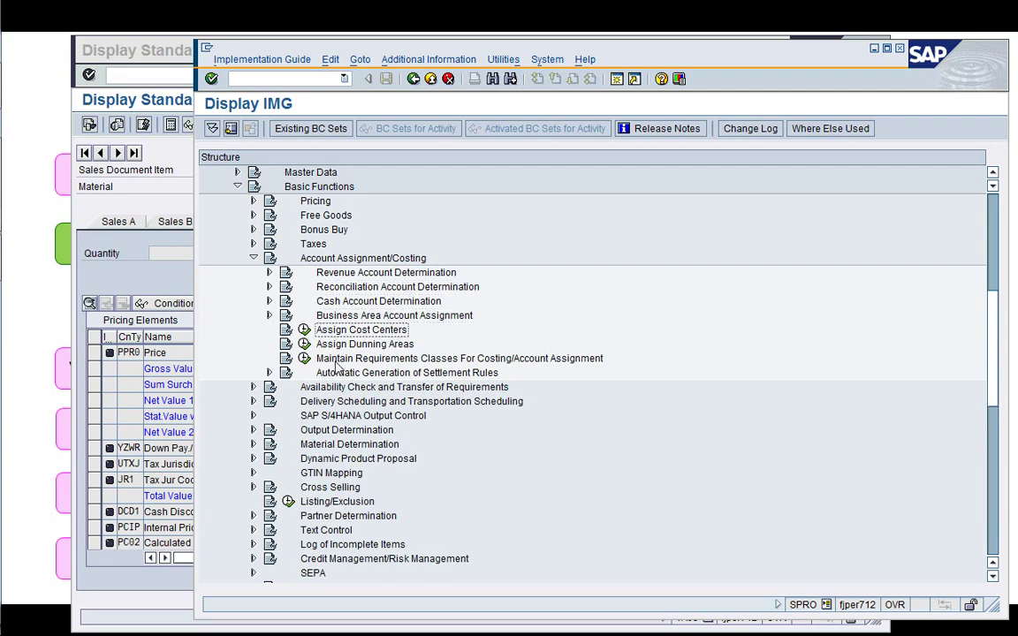
{"action": "left_click", "coordinate": [304, 358]}
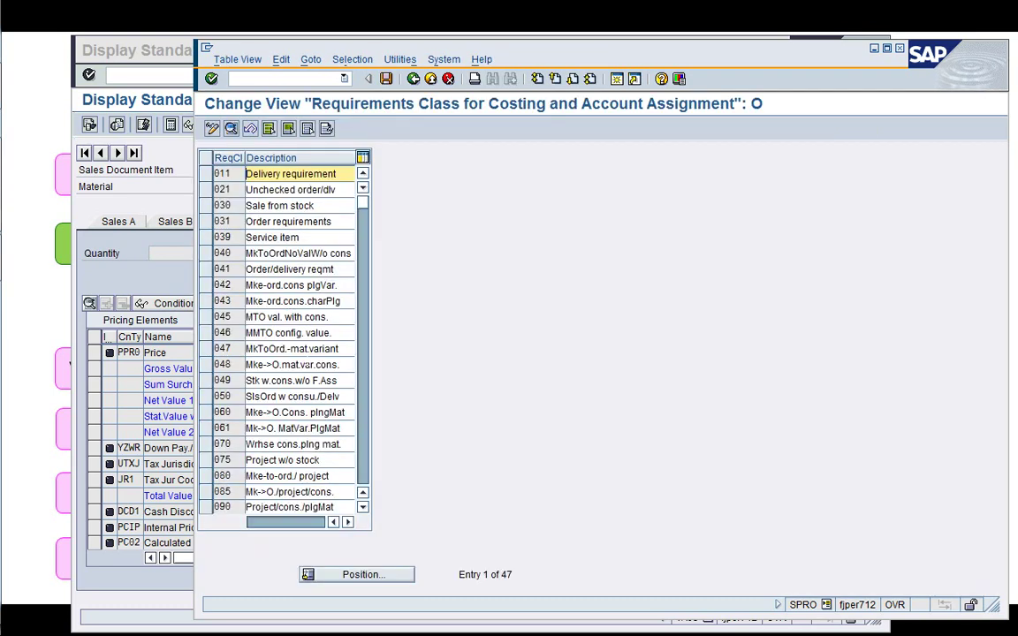
- Open requirements class 045 and read the field help for CndTypLineItems beside its costing settings
{"action": "double_click", "coordinate": [217, 316]}
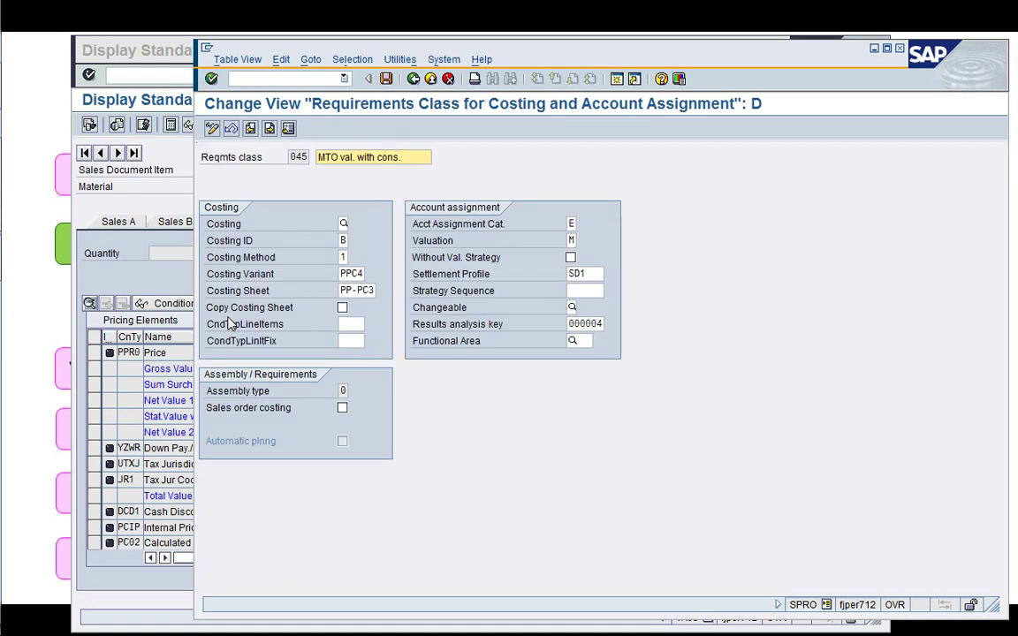
{"action": "left_click", "coordinate": [355, 324]}
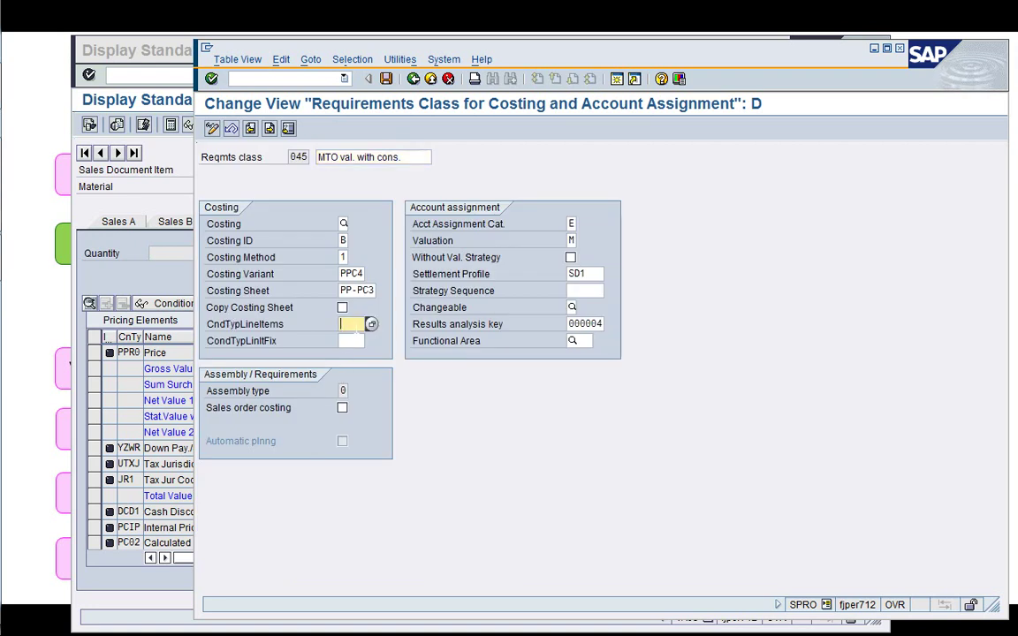
{"action": "left_click", "coordinate": [356, 340]}
{"action": "left_click", "coordinate": [354, 326]}
{"action": "key", "text": "F1"}
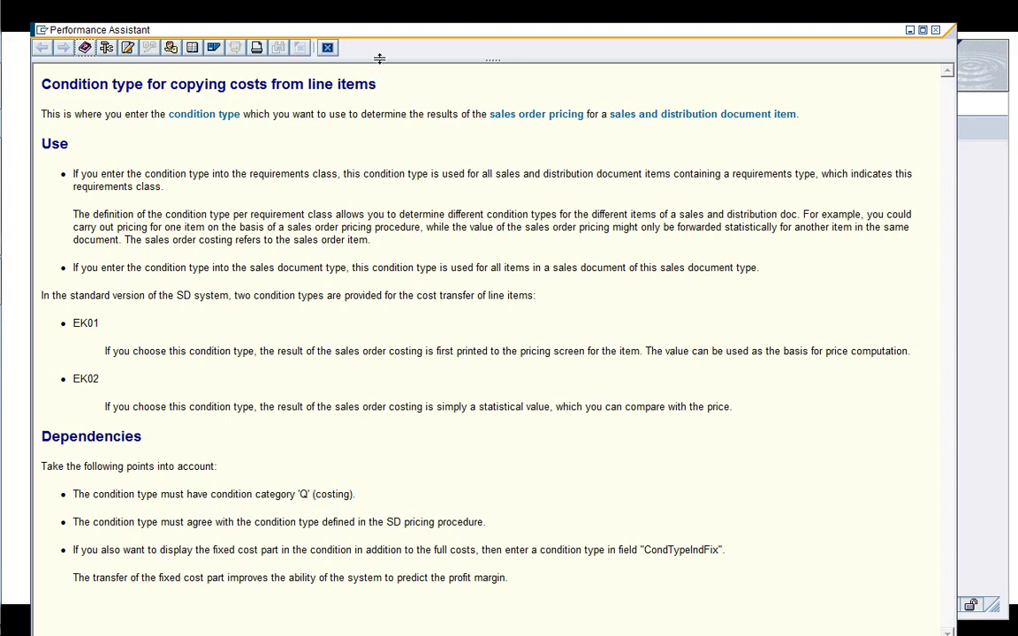
{"action": "left_click_drag", "start_coordinate": [379, 44], "coordinate": [749, 31]}
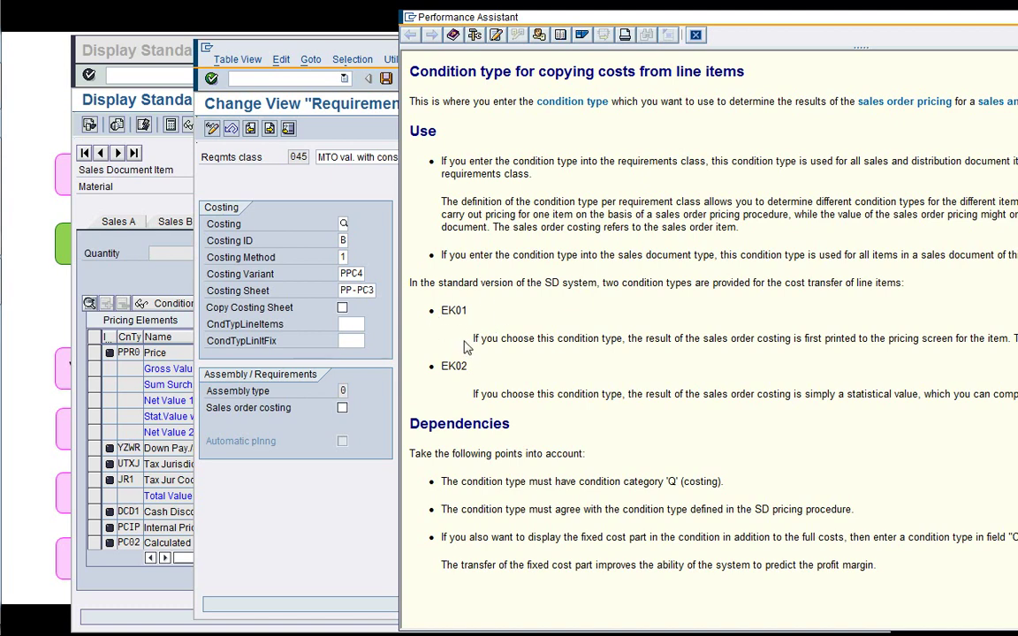
{"action": "left_click", "coordinate": [695, 35]}
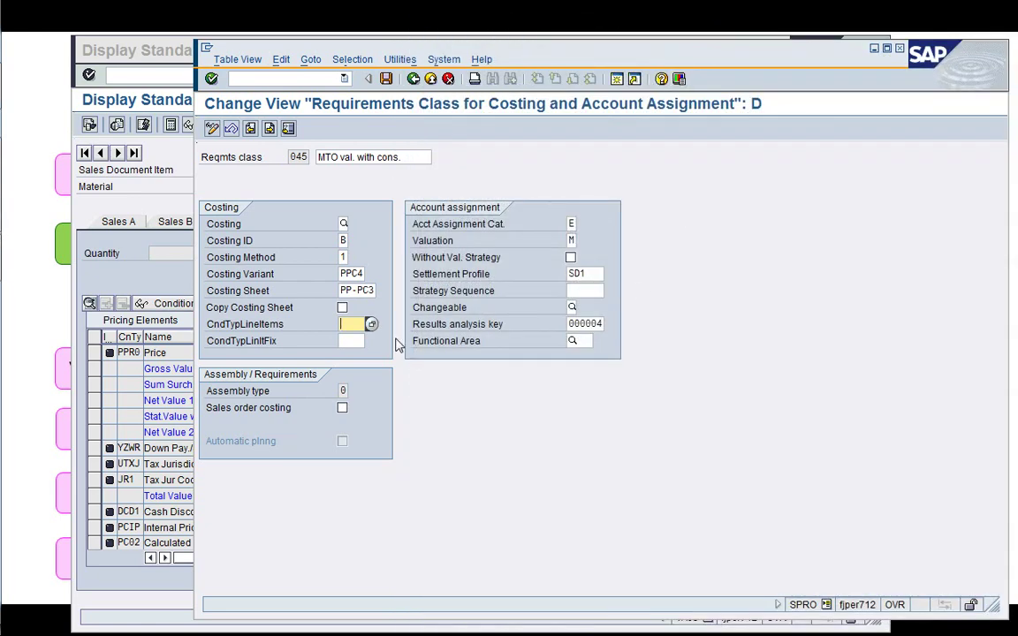
- Leave the requirements class settings and the implementation guide, and end that session
{"action": "left_click", "coordinate": [448, 78]}
{"action": "left_click", "coordinate": [448, 78]}
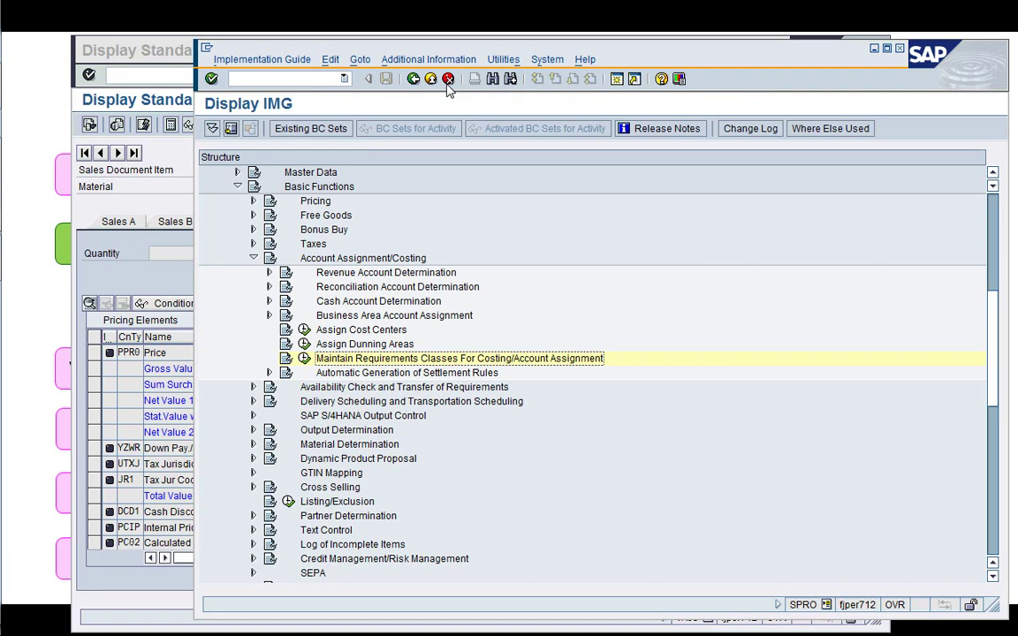
{"action": "left_click", "coordinate": [993, 174]}
{"action": "left_click", "coordinate": [993, 173]}
{"action": "left_click", "coordinate": [993, 173]}
{"action": "left_click", "coordinate": [993, 173]}
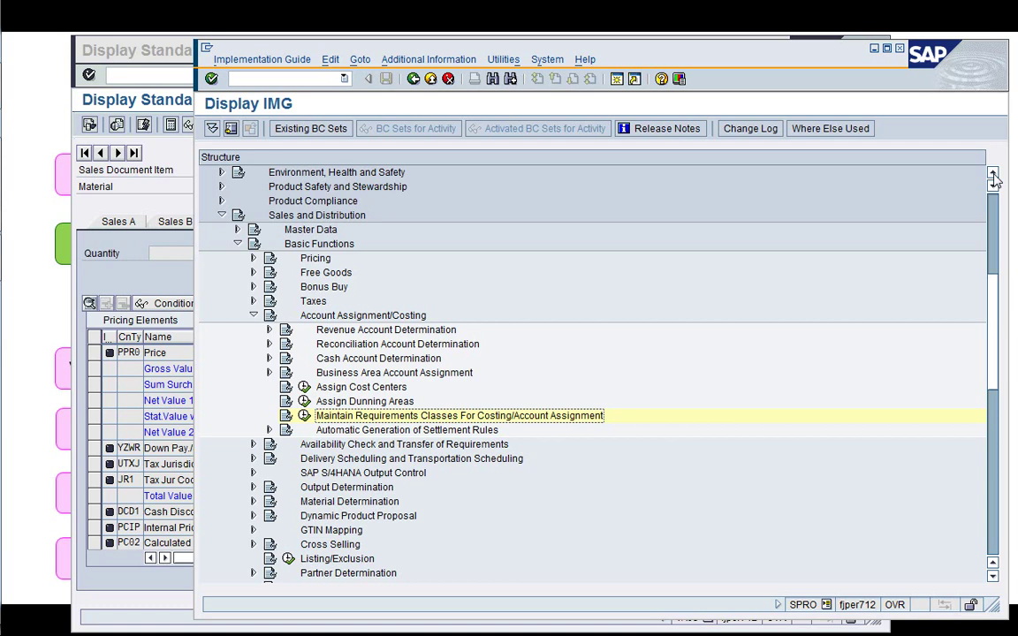
{"action": "left_click", "coordinate": [412, 80]}
{"action": "type", "text": "/i"}
{"action": "key", "text": "Return"}
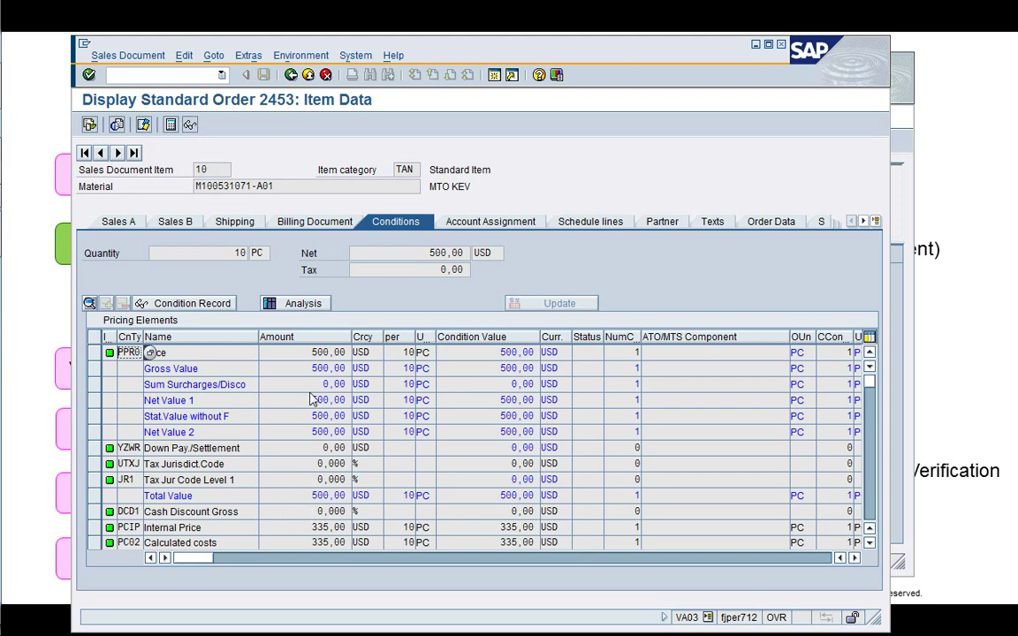
- Leave the order's item conditions, check the sales order's document flow, and return to the initial Display Sales Documents screen
{"action": "left_click", "coordinate": [289, 75]}
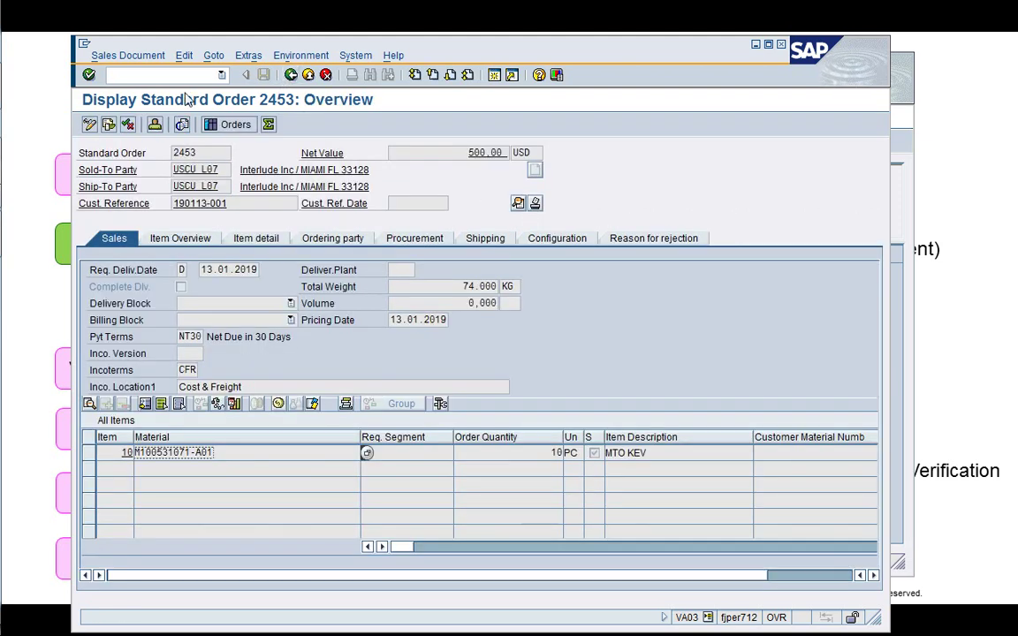
{"action": "left_click", "coordinate": [108, 126]}
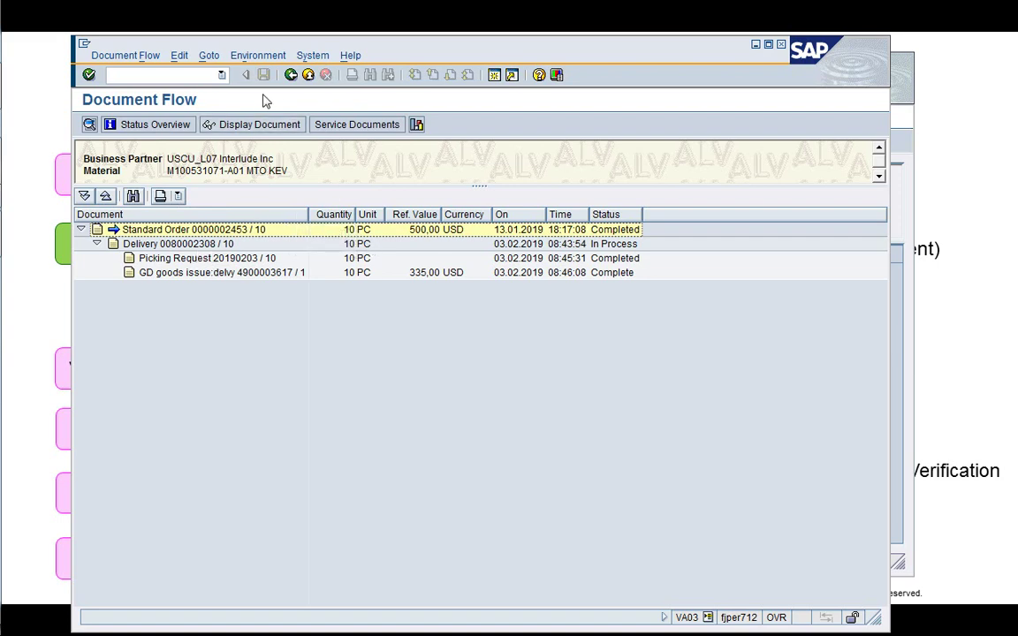
{"action": "left_click", "coordinate": [291, 75]}
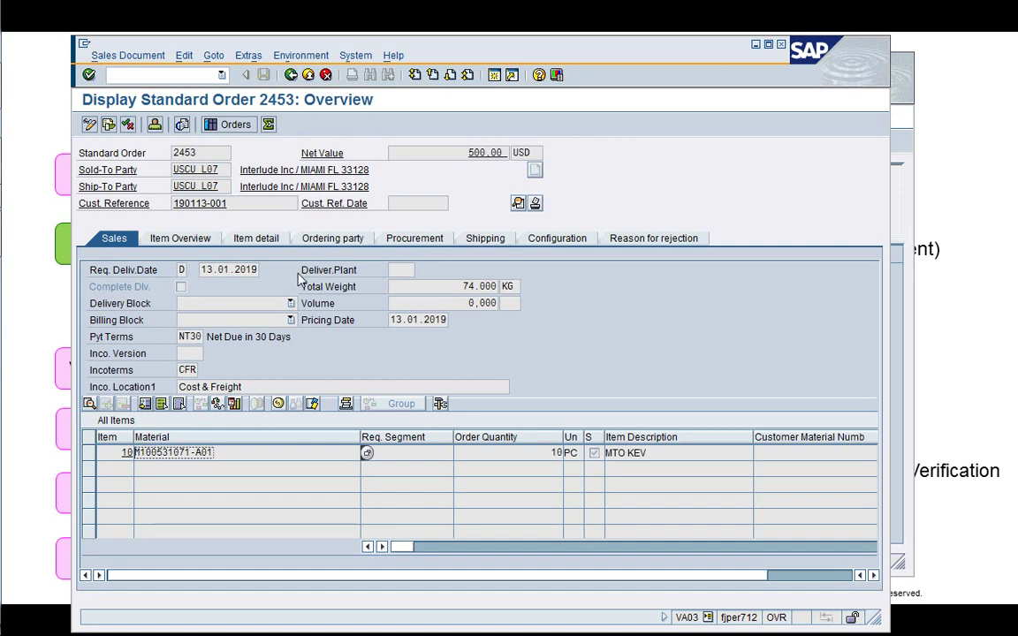
{"action": "left_click", "coordinate": [291, 75]}
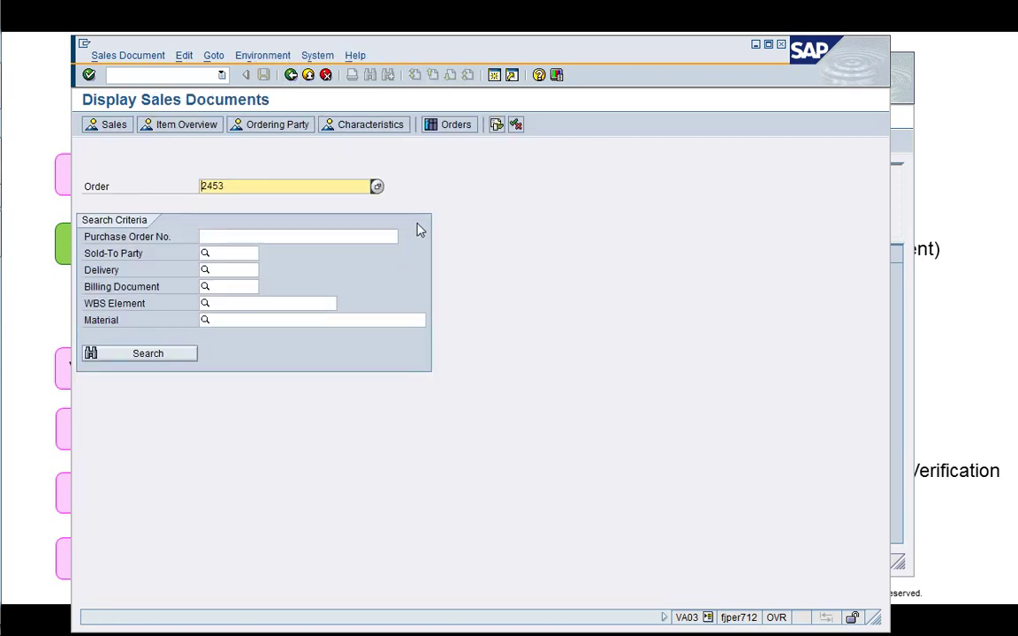
- Move the sales document window aside, check the process flow slide, and briefly redisplay the sales order overview
{"action": "left_click_drag", "start_coordinate": [421, 48], "coordinate": [545, 53]}
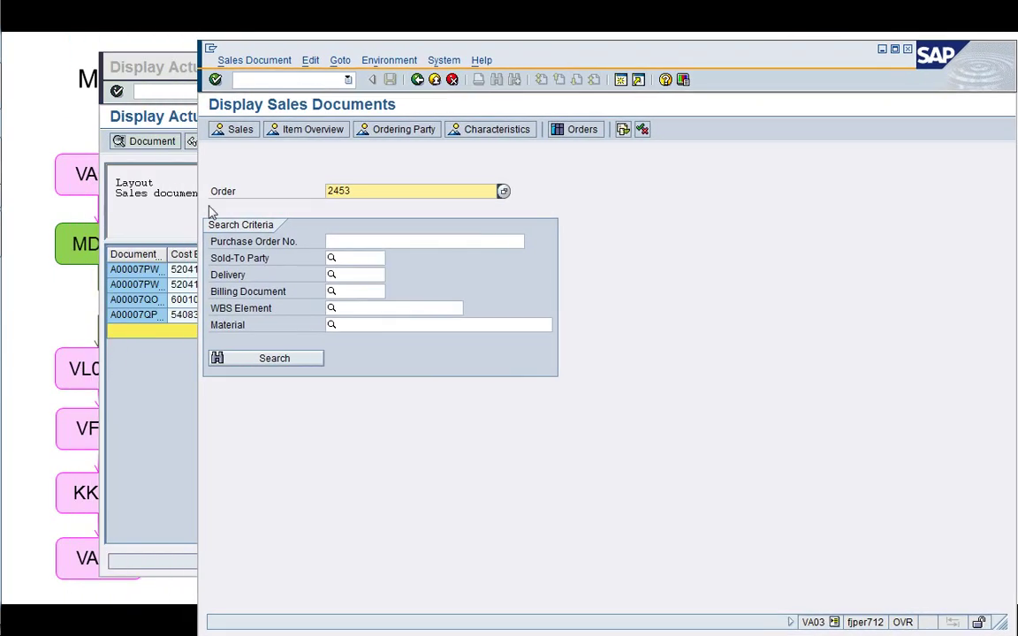
{"action": "left_click", "coordinate": [29, 310]}
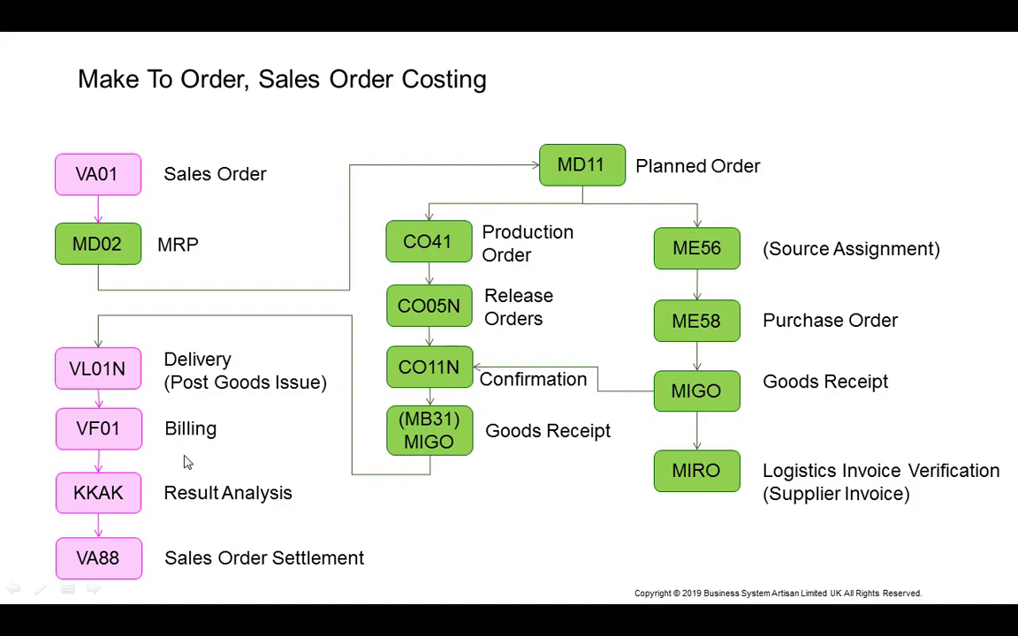
{"action": "key", "text": "super+Tab"}
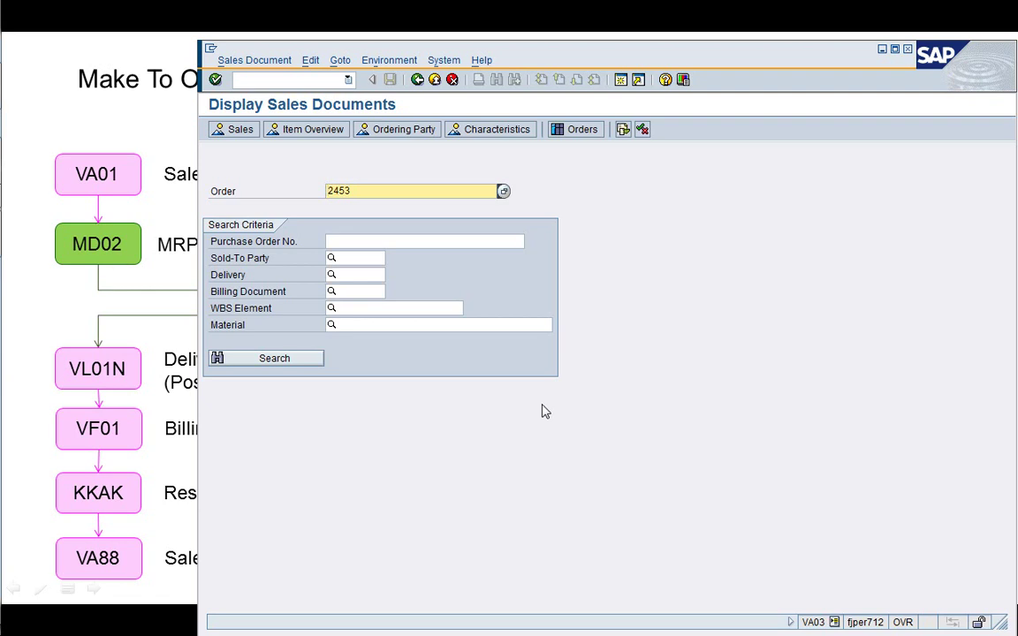
{"action": "key", "text": "Return"}
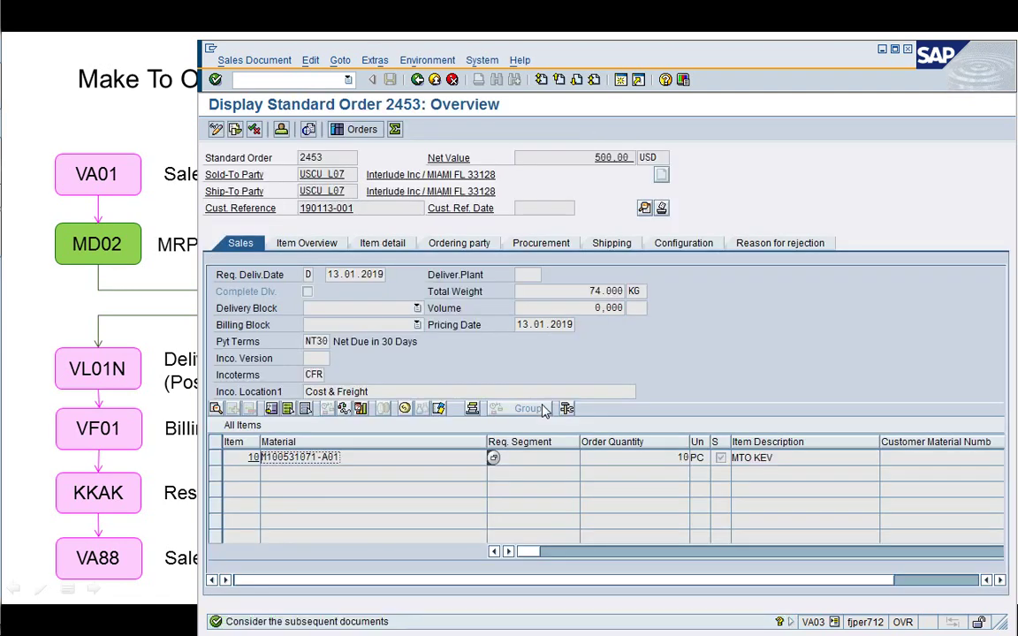
{"action": "left_click", "coordinate": [418, 81]}
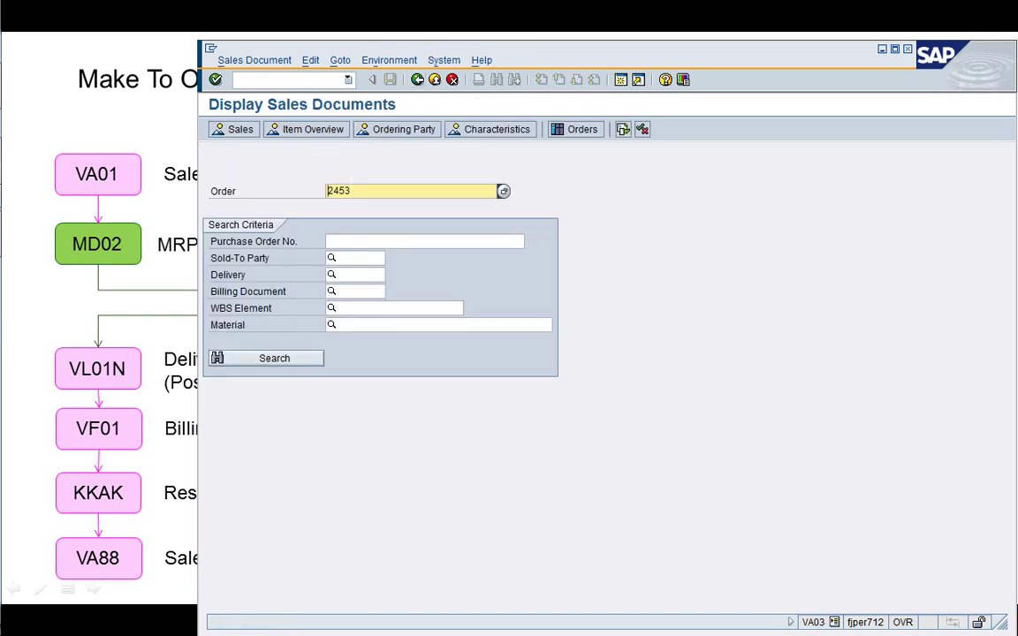
- Start billing document creation with transaction VF01 and set the billing date to 25.01.2019
{"action": "left_click", "coordinate": [236, 80]}
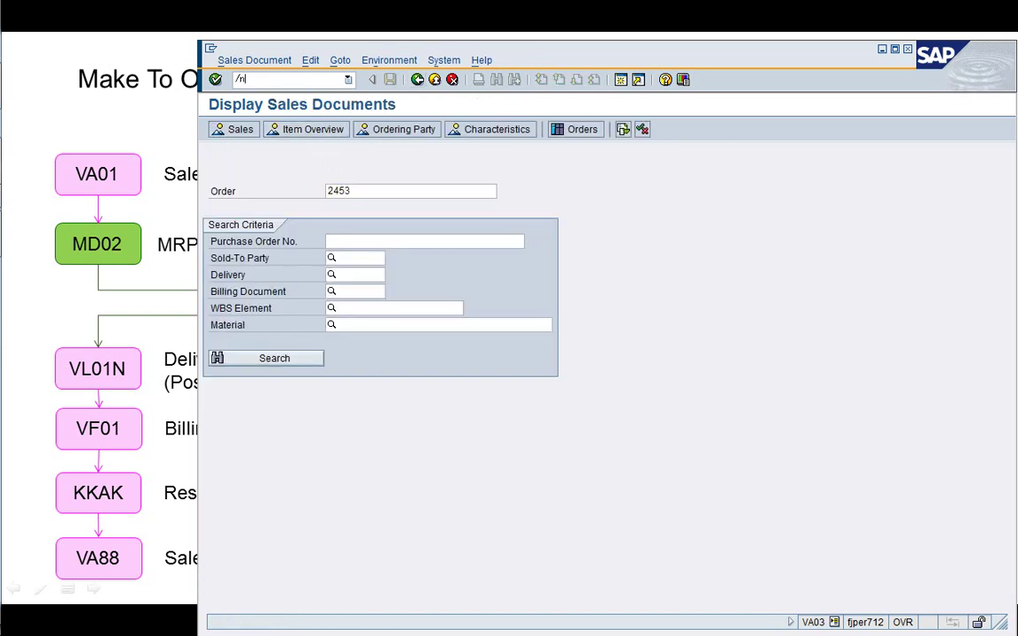
{"action": "type", "text": "/nVF01"}
{"action": "key", "text": "Return"}
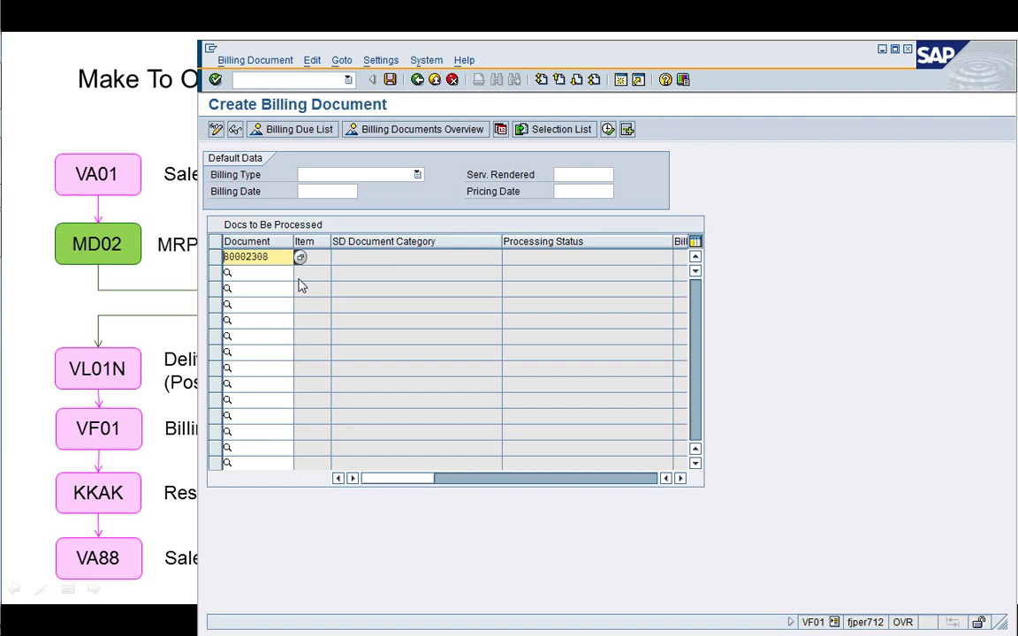
{"action": "left_click", "coordinate": [327, 192]}
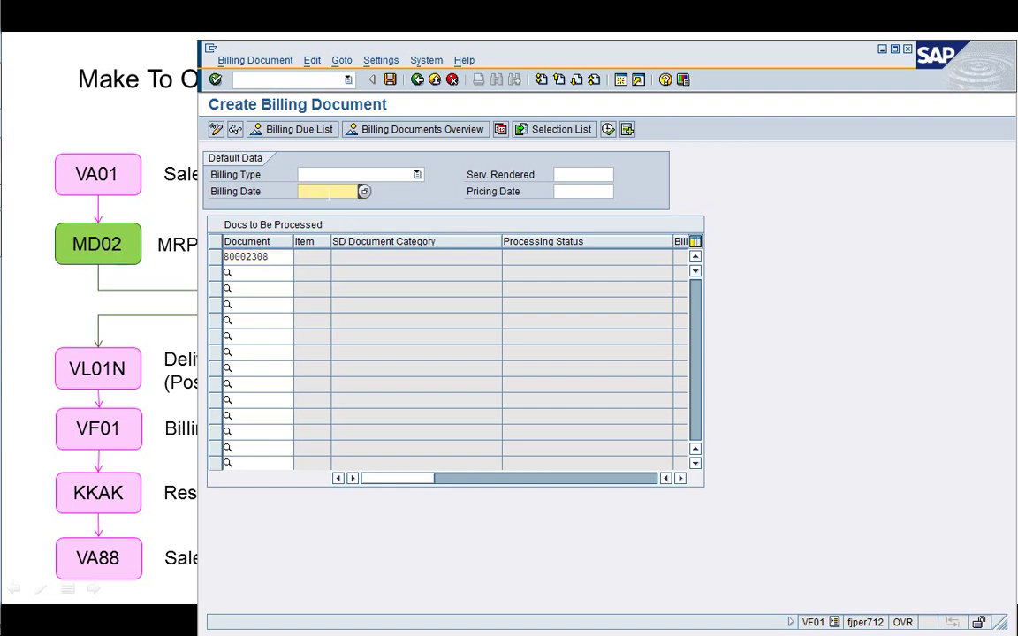
{"action": "left_click", "coordinate": [512, 337]}
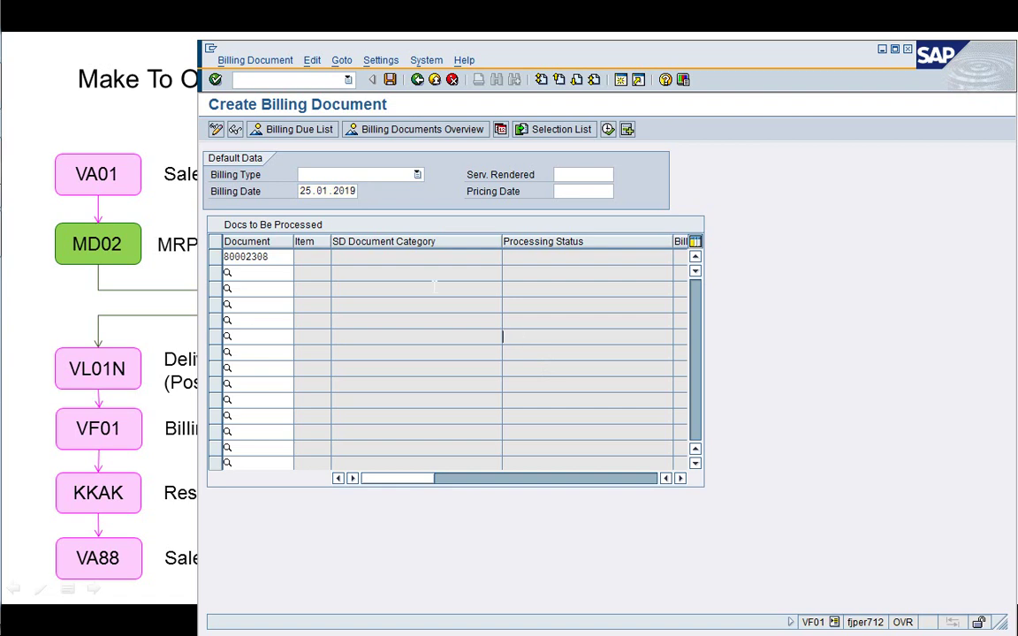
- Save the billing document for the delivery, switch to displaying it, and list its documents in accounting
{"action": "left_click", "coordinate": [390, 81]}
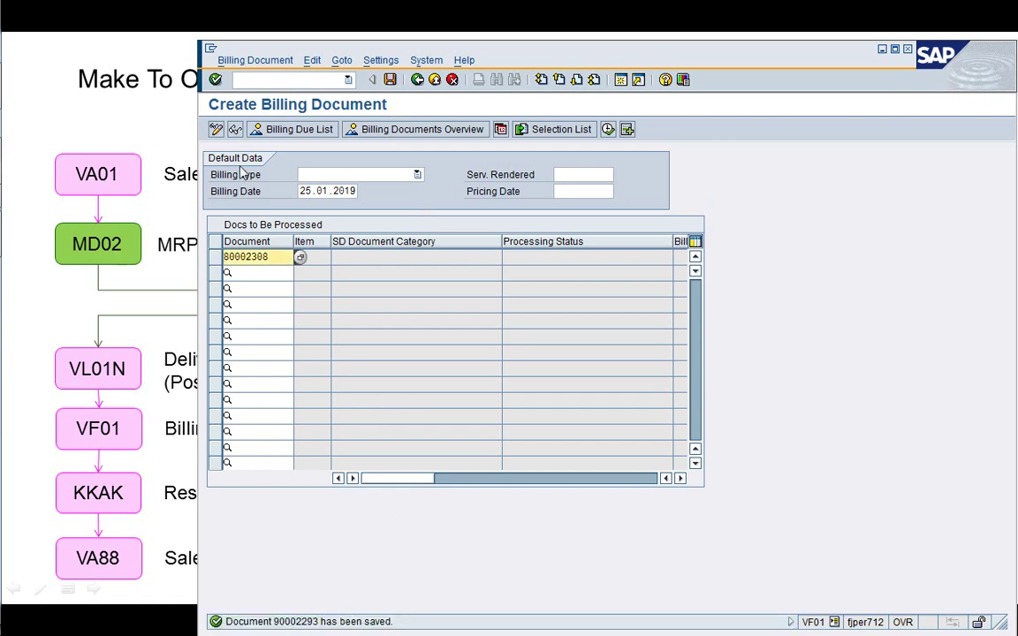
{"action": "left_click", "coordinate": [215, 129]}
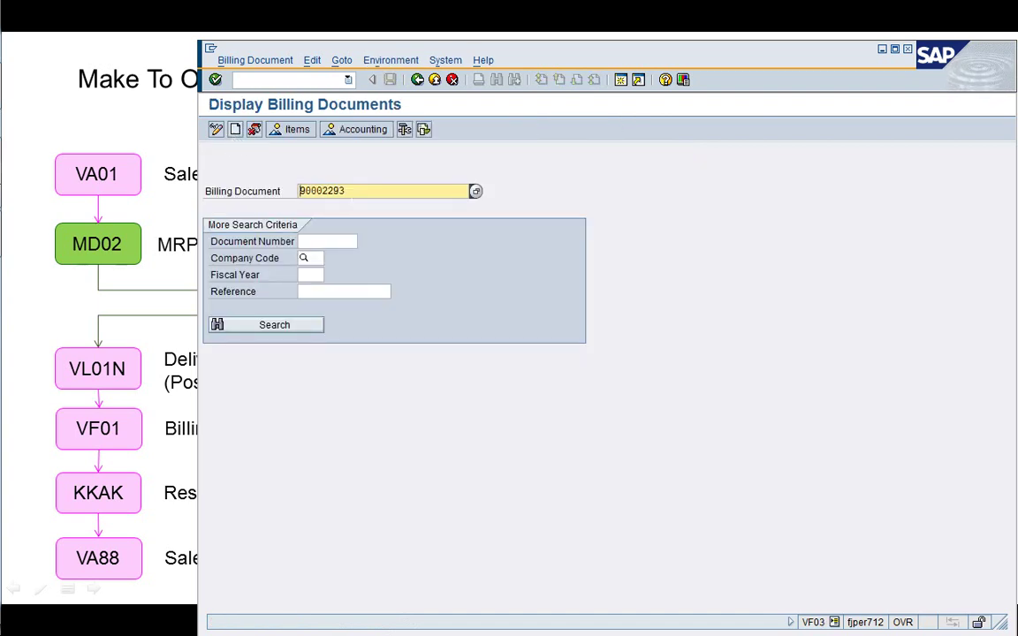
{"action": "left_click", "coordinate": [360, 130]}
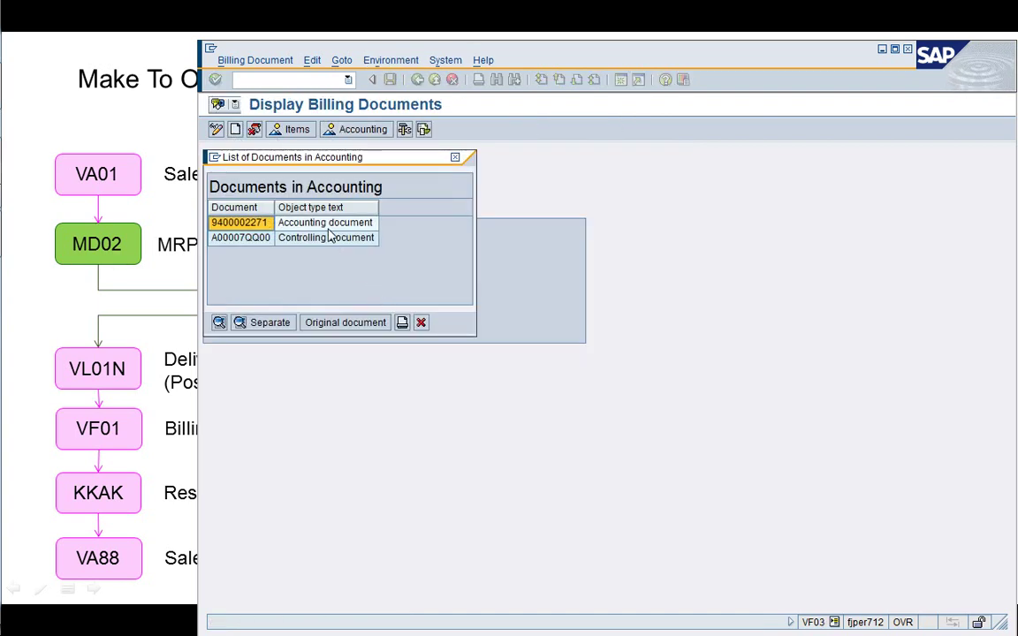
- Display the invoice's accounting document, check its customer and revenue line items, and return to the list of accounting documents
{"action": "double_click", "coordinate": [329, 226]}
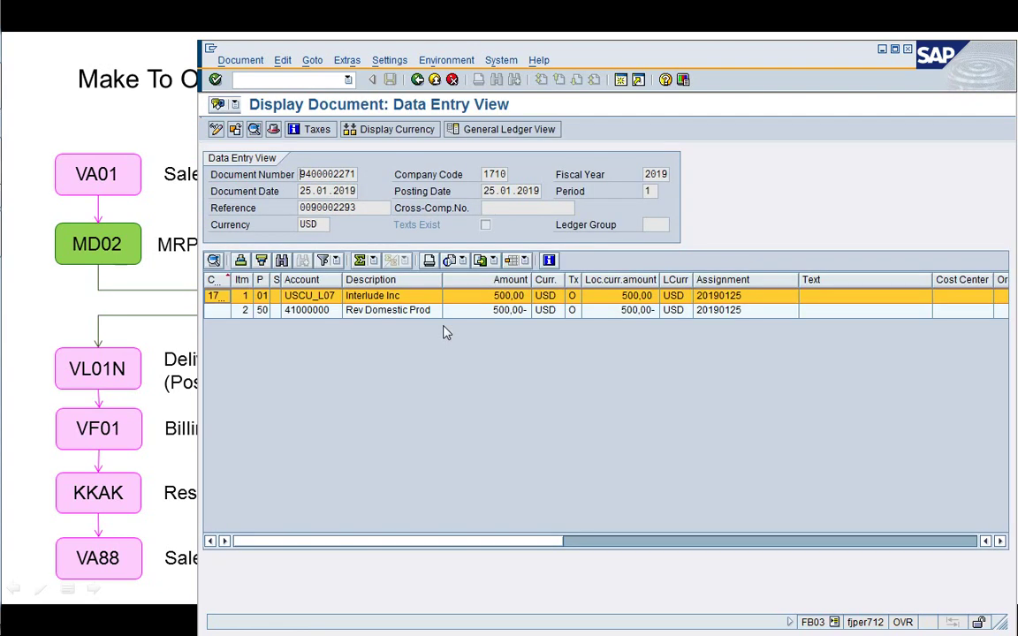
{"action": "left_click", "coordinate": [475, 339]}
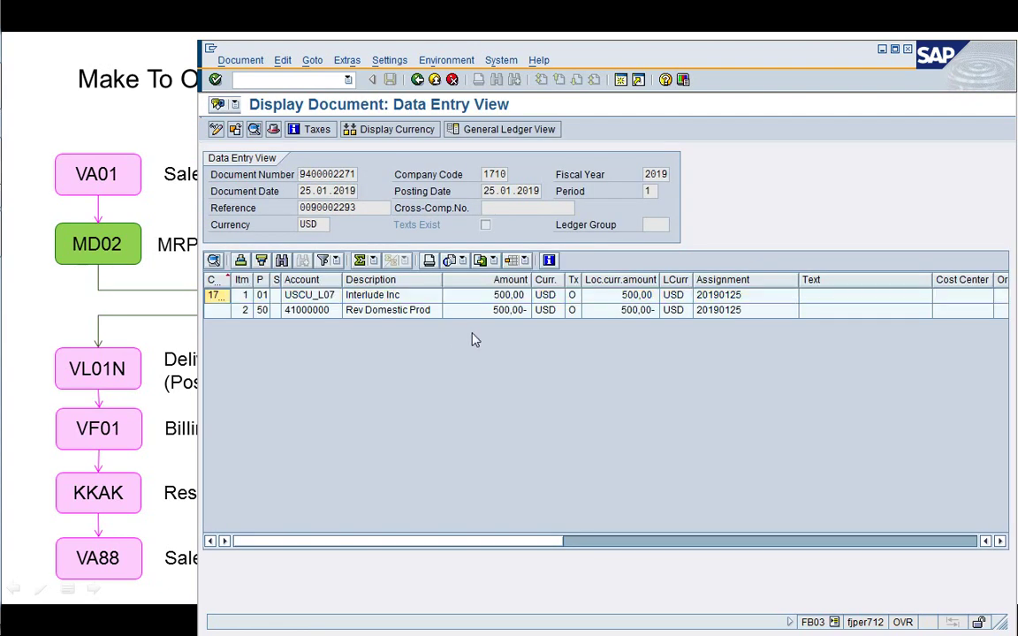
{"action": "left_click", "coordinate": [408, 297]}
{"action": "left_click", "coordinate": [424, 311]}
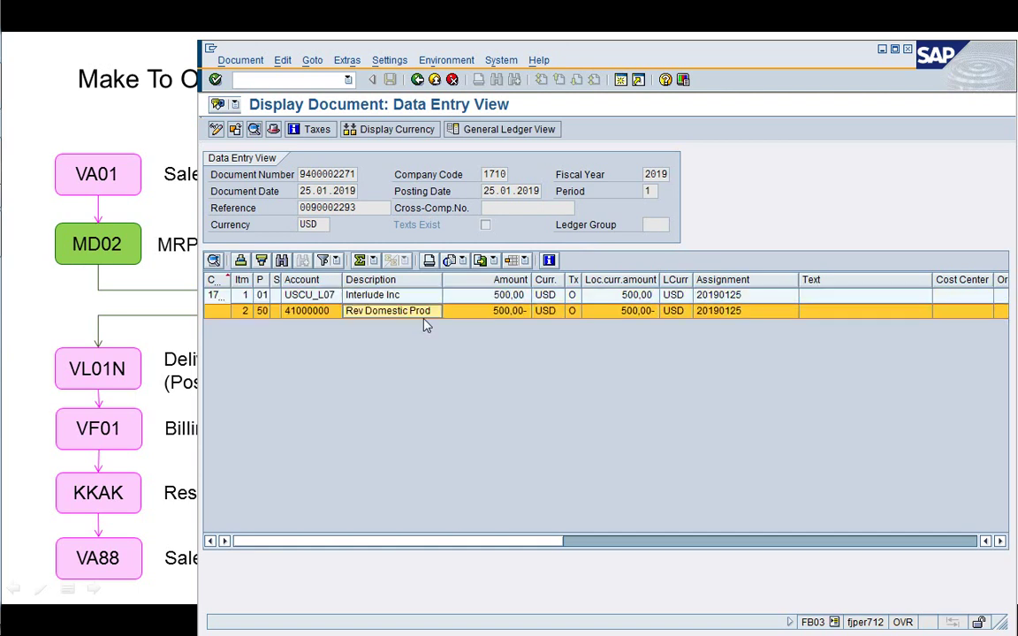
{"action": "left_click", "coordinate": [432, 367]}
{"action": "left_click", "coordinate": [432, 80]}
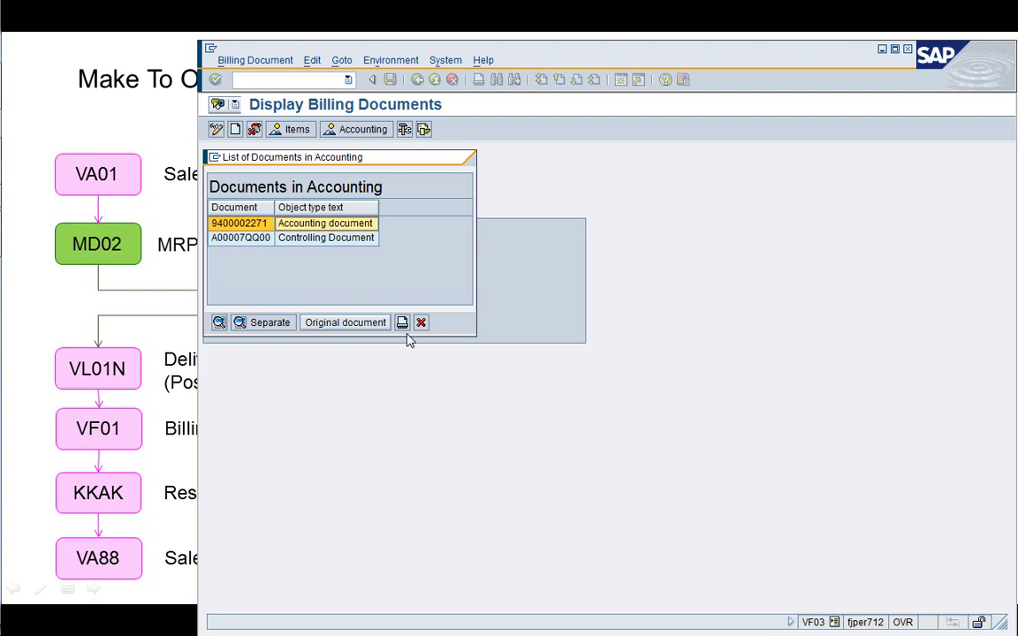
- Display the invoice's controlling document, expand it to check the revenue posting on the sales order item, and close the accounting documents list
{"action": "double_click", "coordinate": [256, 239]}
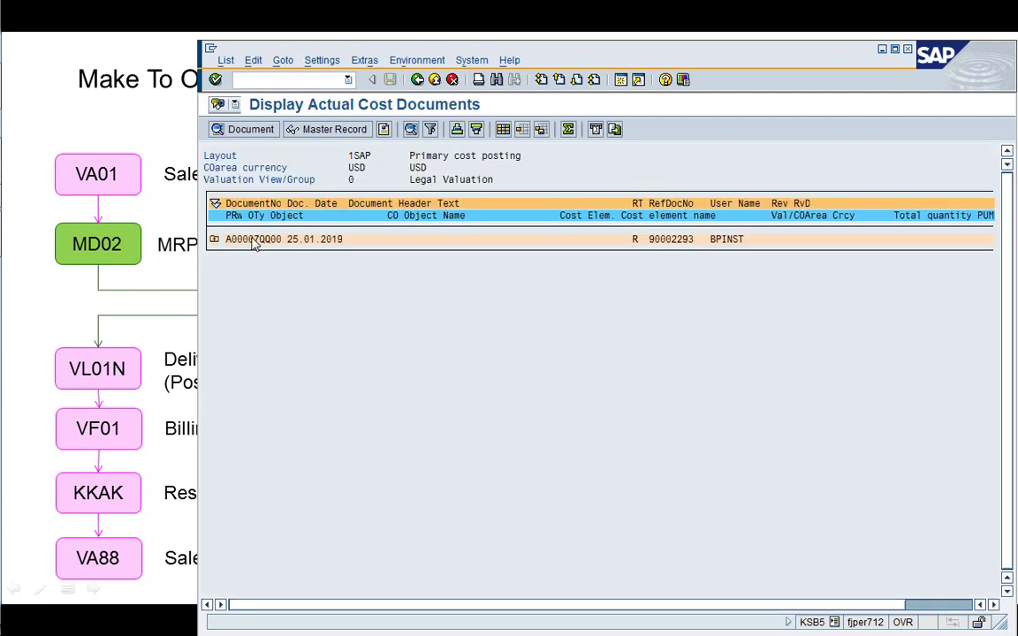
{"action": "left_click", "coordinate": [214, 238]}
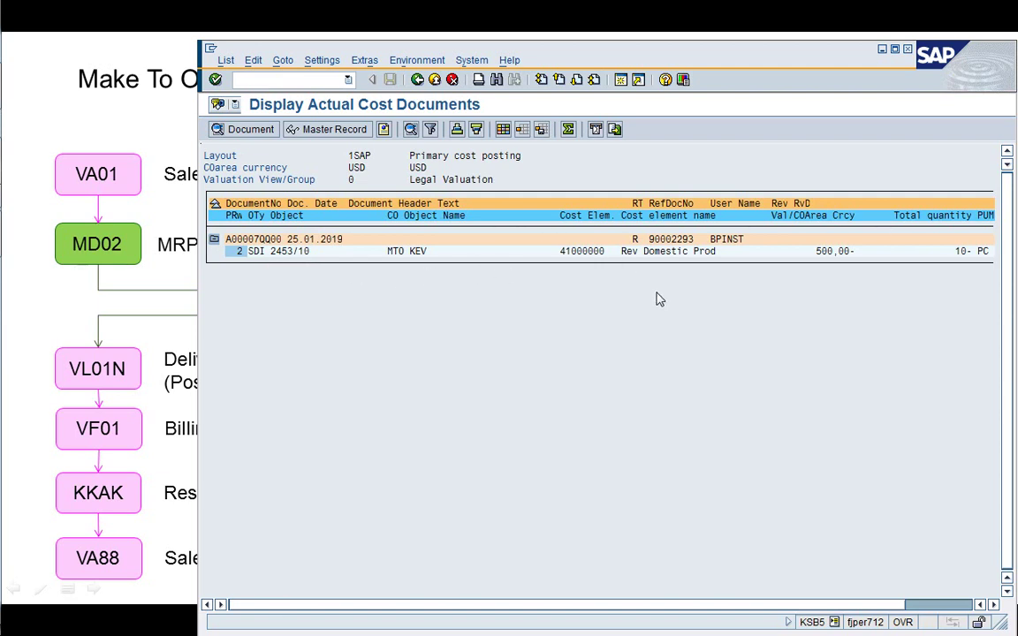
{"action": "left_click", "coordinate": [501, 252]}
{"action": "left_click", "coordinate": [418, 80]}
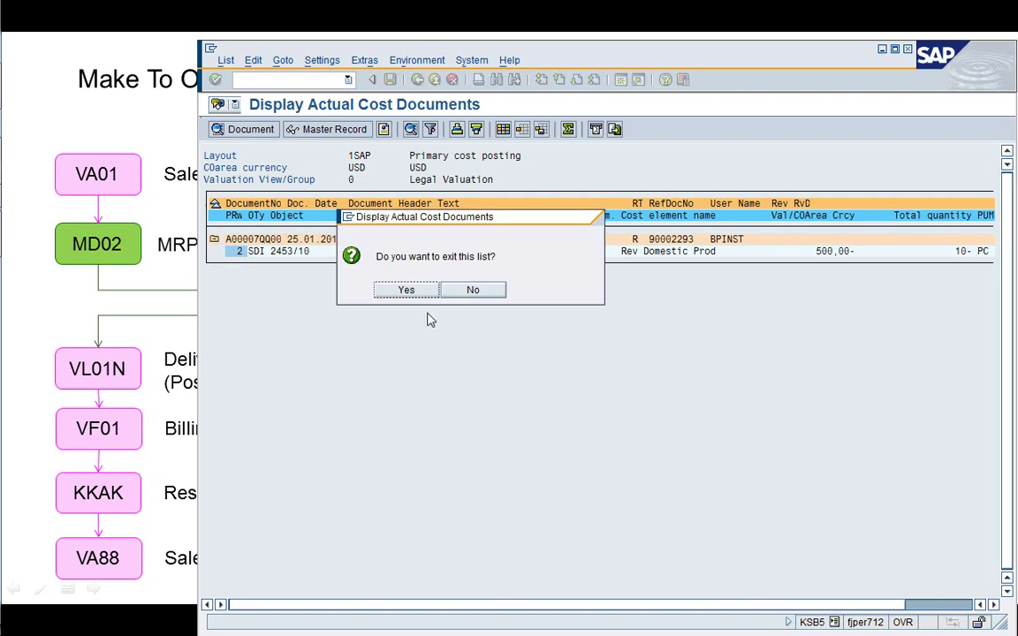
{"action": "left_click", "coordinate": [406, 290]}
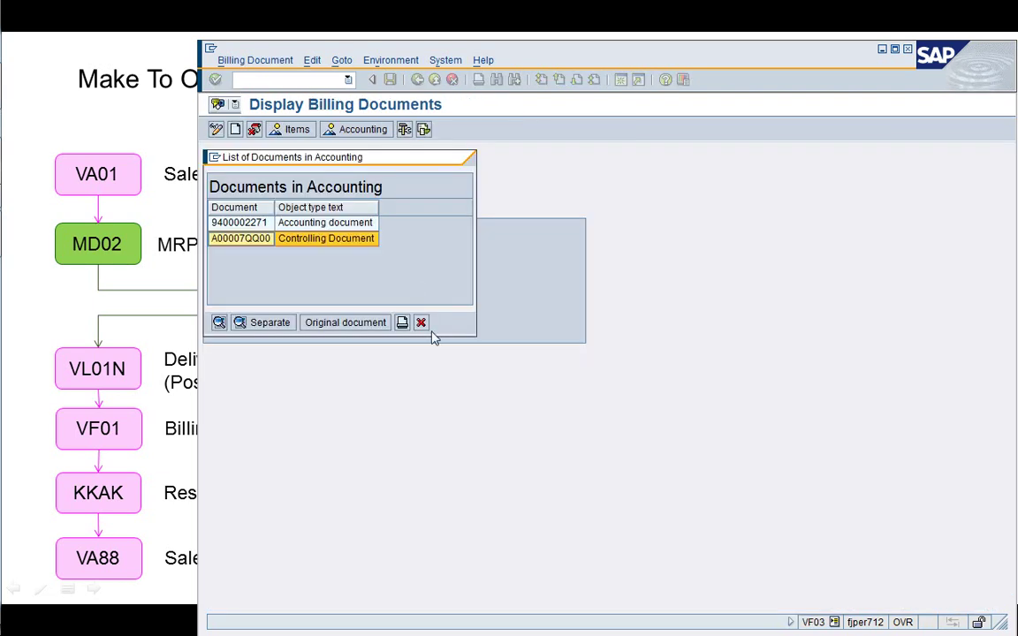
{"action": "left_click", "coordinate": [420, 323]}
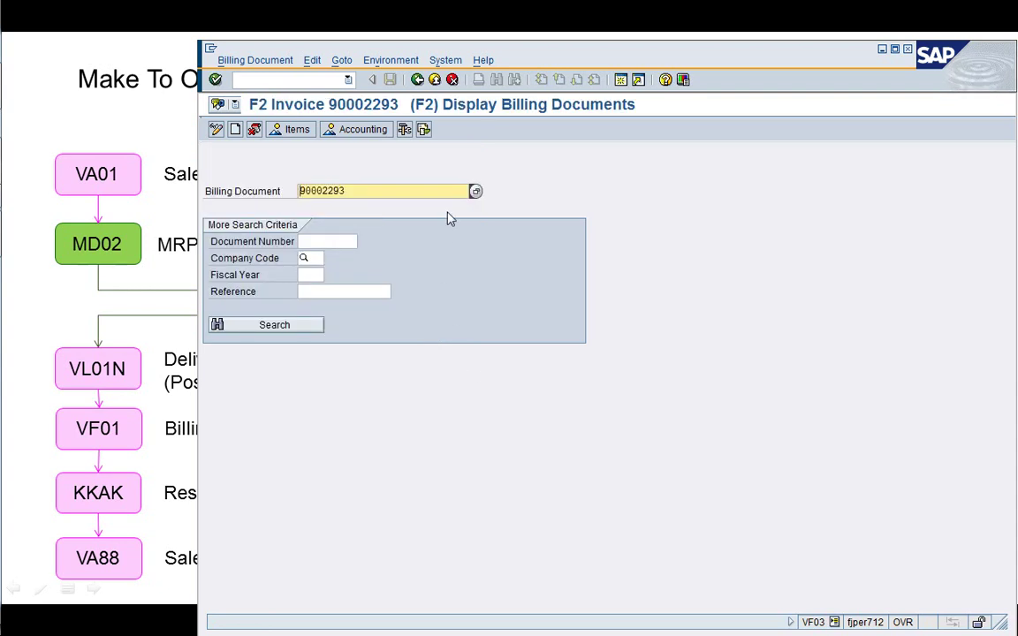
- Shrink the session window and open sales document display with transaction VA03
{"action": "left_click_drag", "start_coordinate": [1000, 621], "coordinate": [846, 530]}
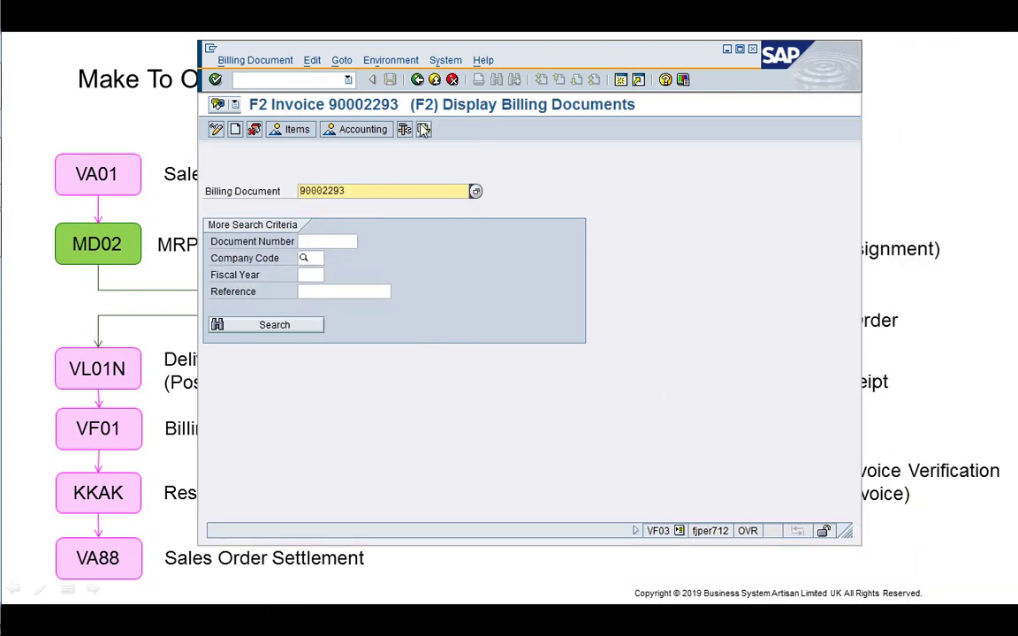
{"action": "left_click", "coordinate": [279, 82]}
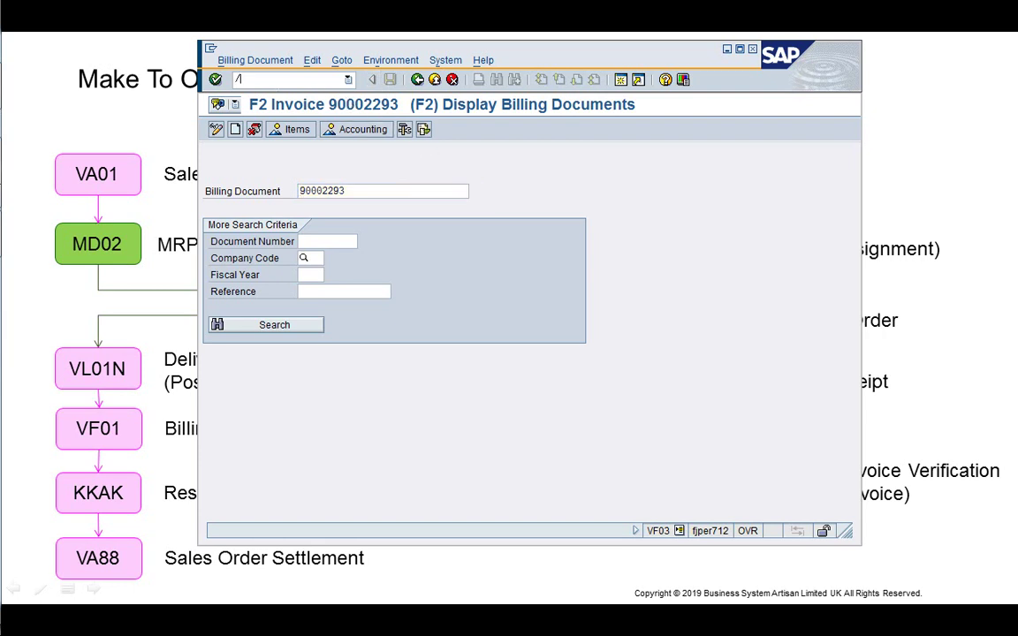
{"action": "type", "text": "/nVA03"}
{"action": "key", "text": "Return"}
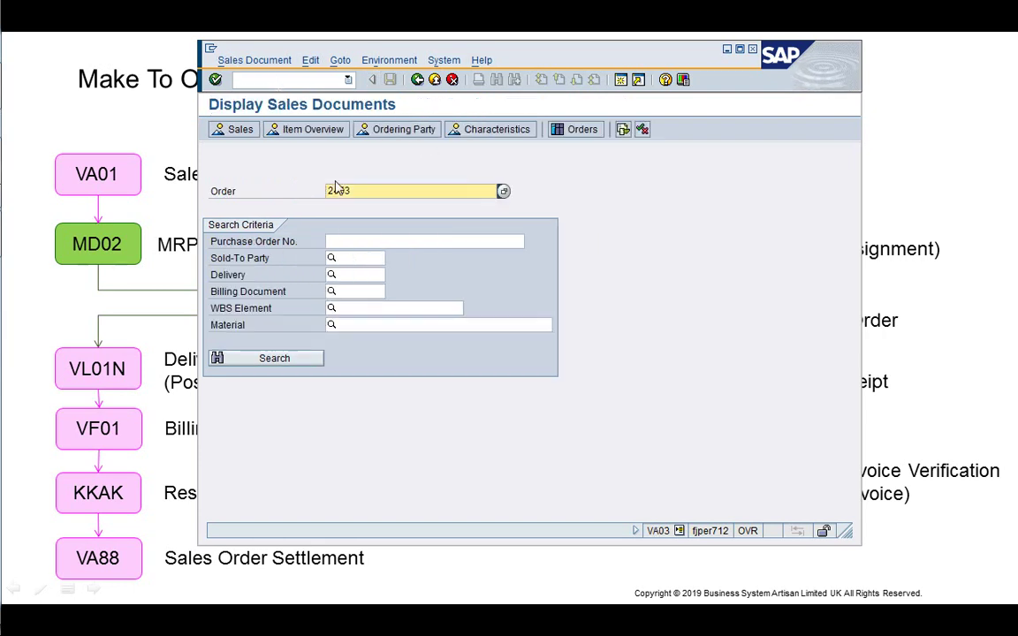
- Display the sales order's document flow, check the accounting document under the invoice, and return to the process flow slide
{"action": "left_click", "coordinate": [622, 131]}
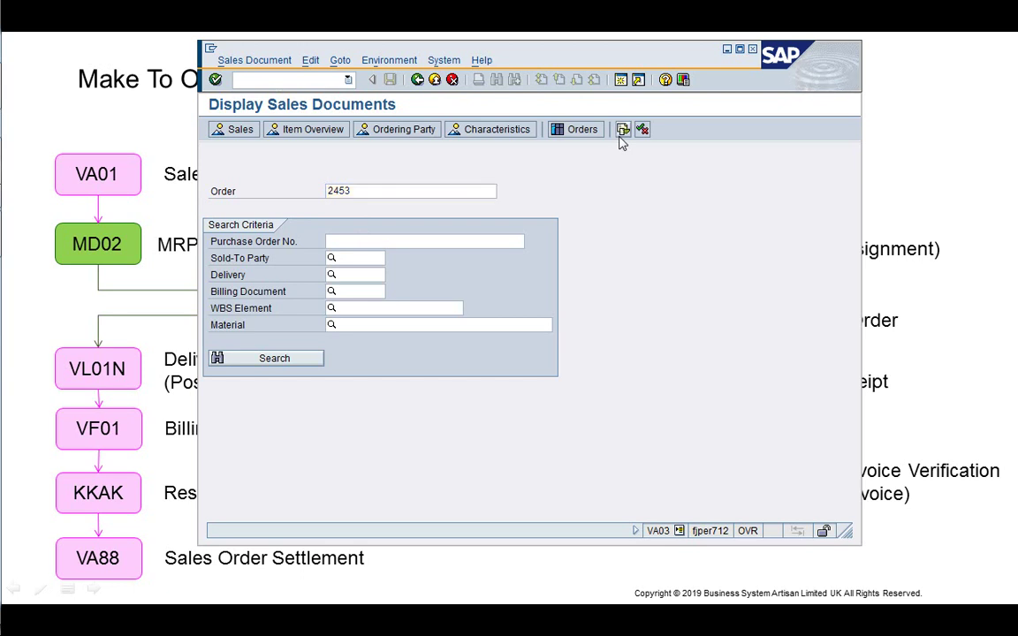
{"action": "left_click", "coordinate": [343, 294]}
{"action": "left_click", "coordinate": [331, 297]}
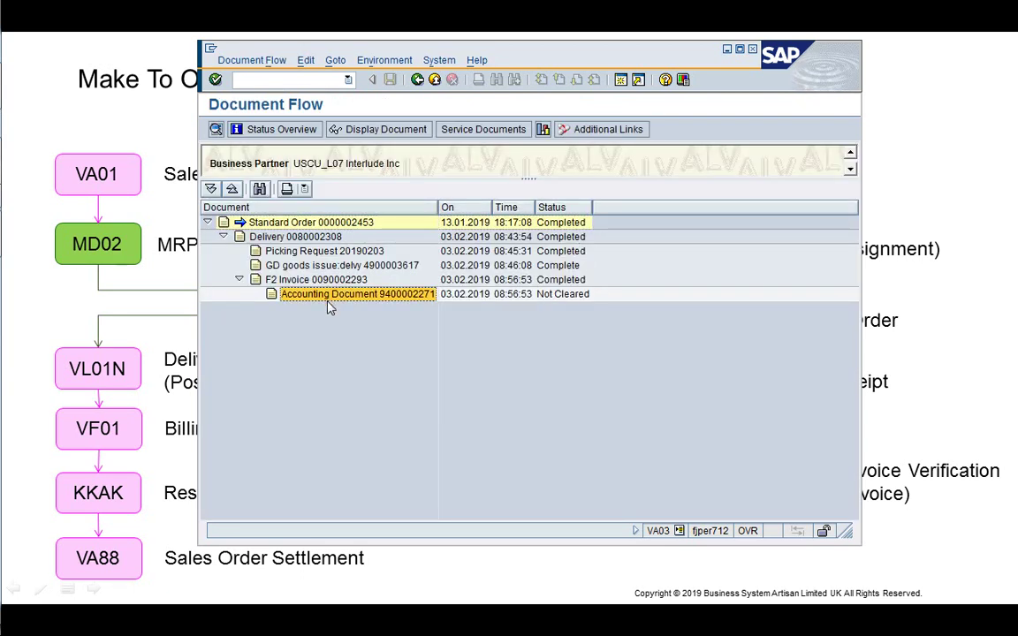
{"action": "left_click", "coordinate": [329, 295]}
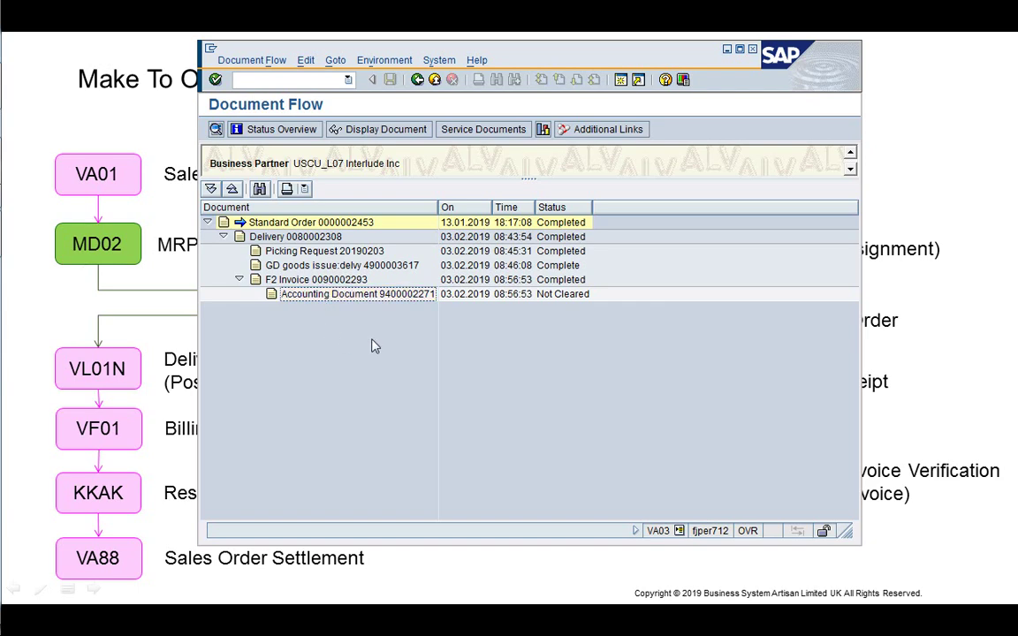
{"action": "left_click", "coordinate": [151, 345]}
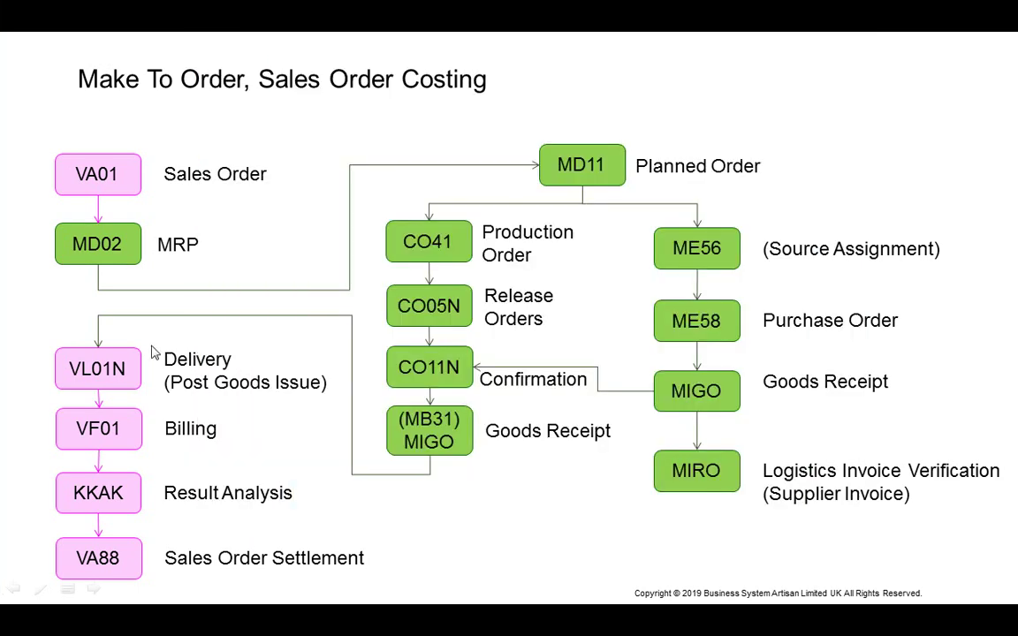